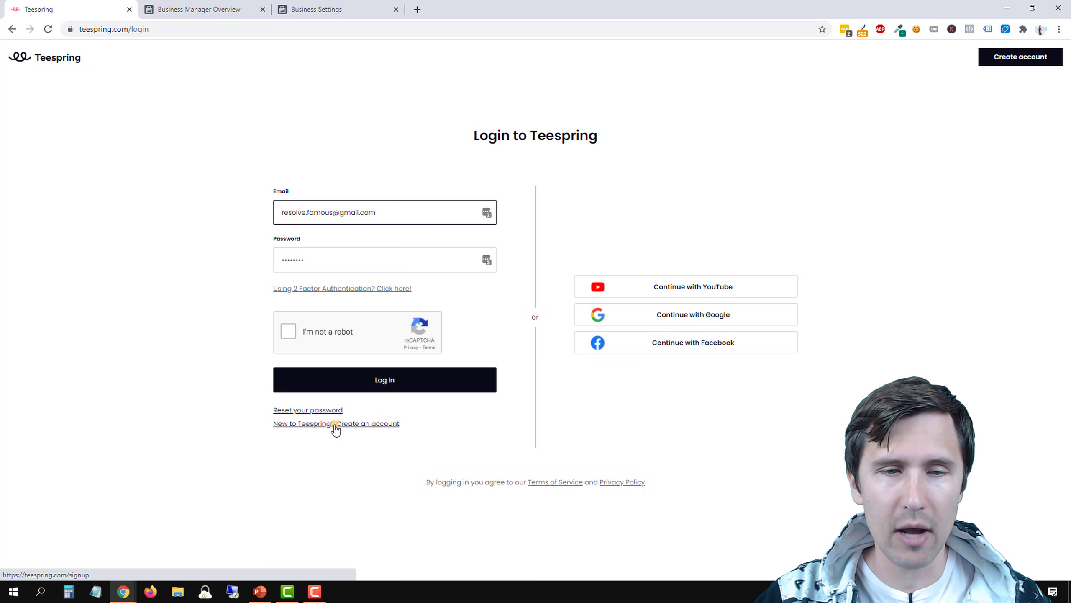
Log in to Teespring with the prefilled account credentials, completing the reCAPTCHA check
{"action": "left_click", "coordinate": [336, 424]}
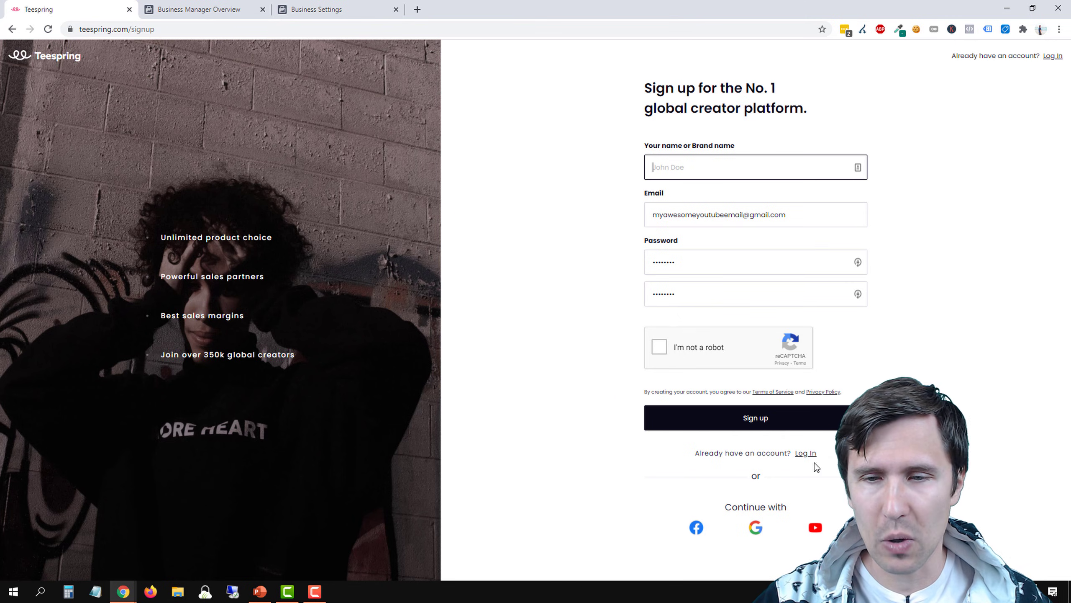
{"action": "left_click", "coordinate": [805, 454]}
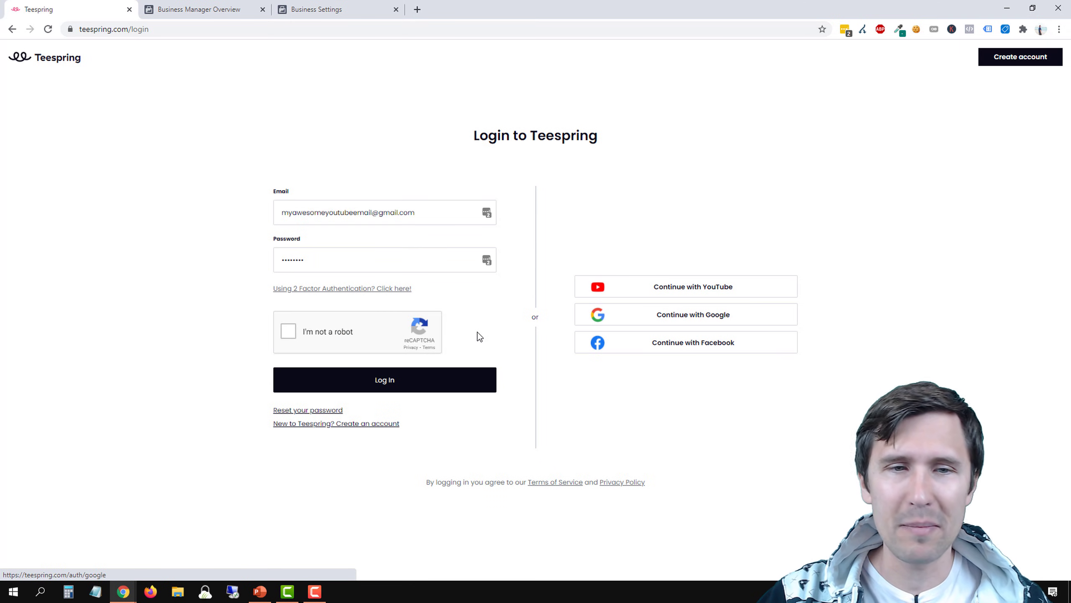
{"action": "left_click", "coordinate": [293, 331]}
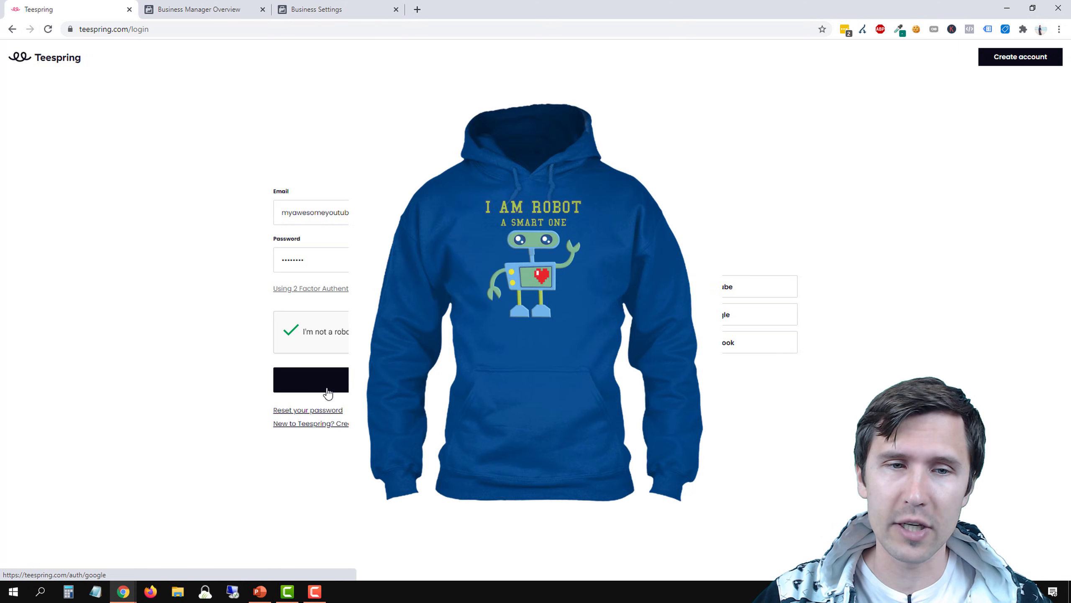
{"action": "left_click", "coordinate": [328, 392]}
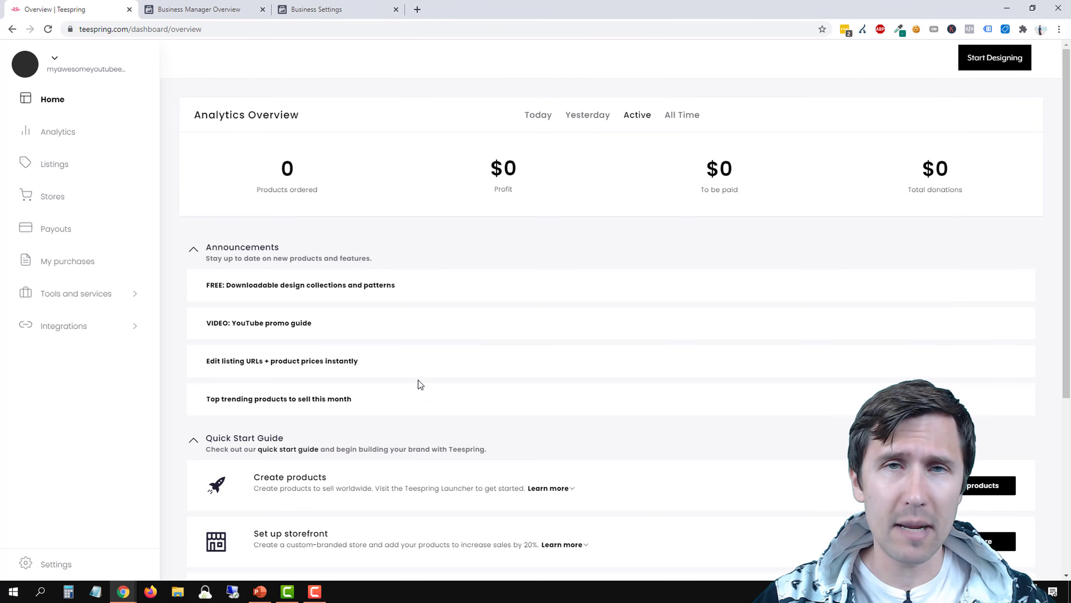
Open the account's Listings page and start designing a new product
{"action": "left_click", "coordinate": [96, 132]}
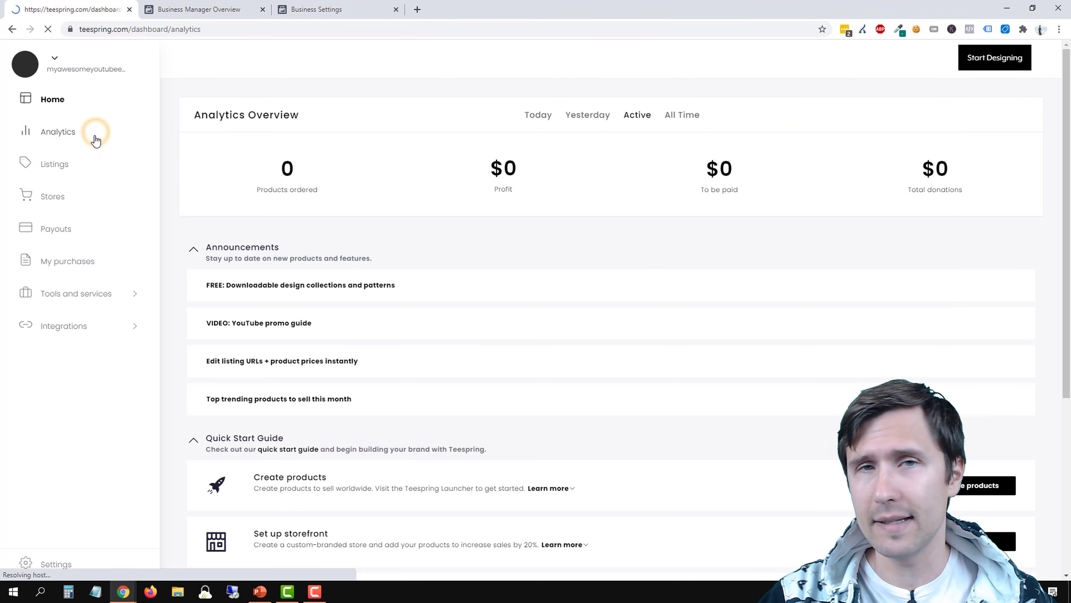
{"action": "left_click", "coordinate": [72, 170]}
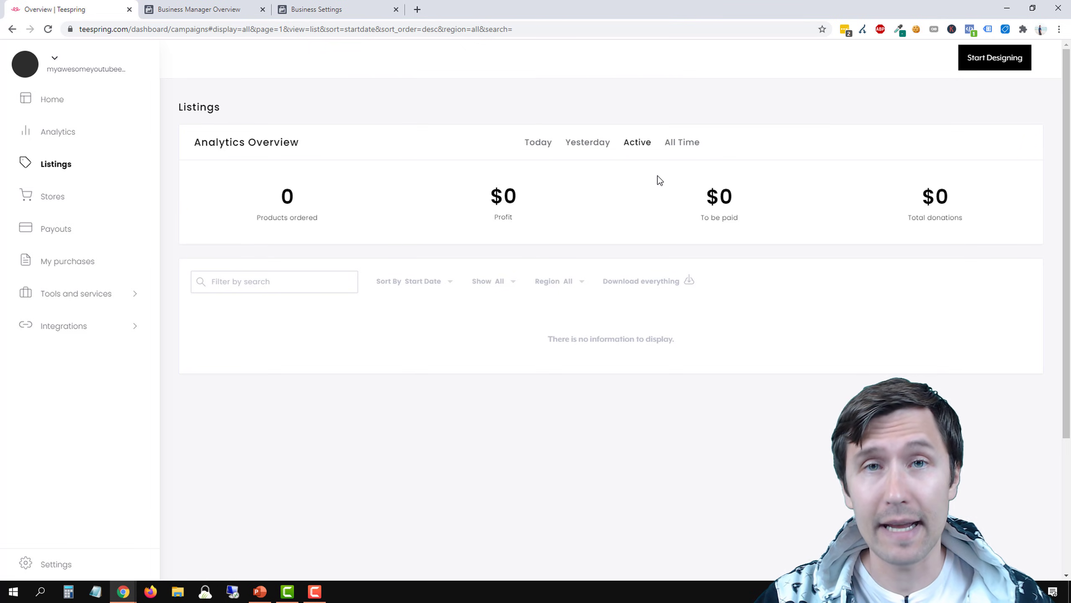
{"action": "left_click", "coordinate": [989, 60]}
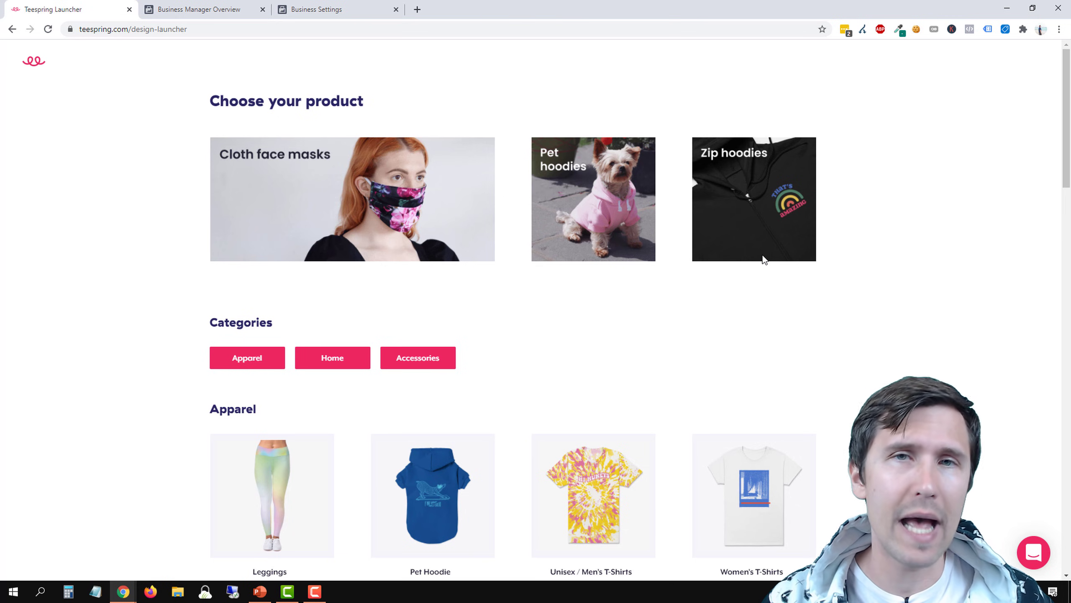
Look through the Apparel, Home and Accessories products available for designing
{"action": "scroll", "coordinate": [548, 291], "scroll_direction": "down", "scroll_amount": 2}
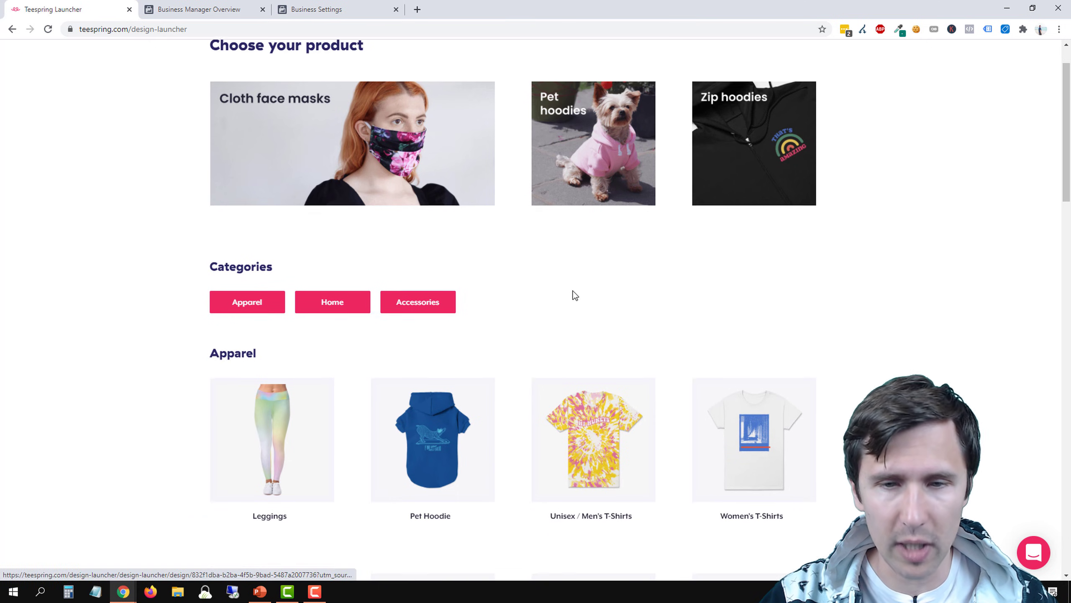
{"action": "scroll", "coordinate": [335, 285], "scroll_direction": "down", "scroll_amount": 2}
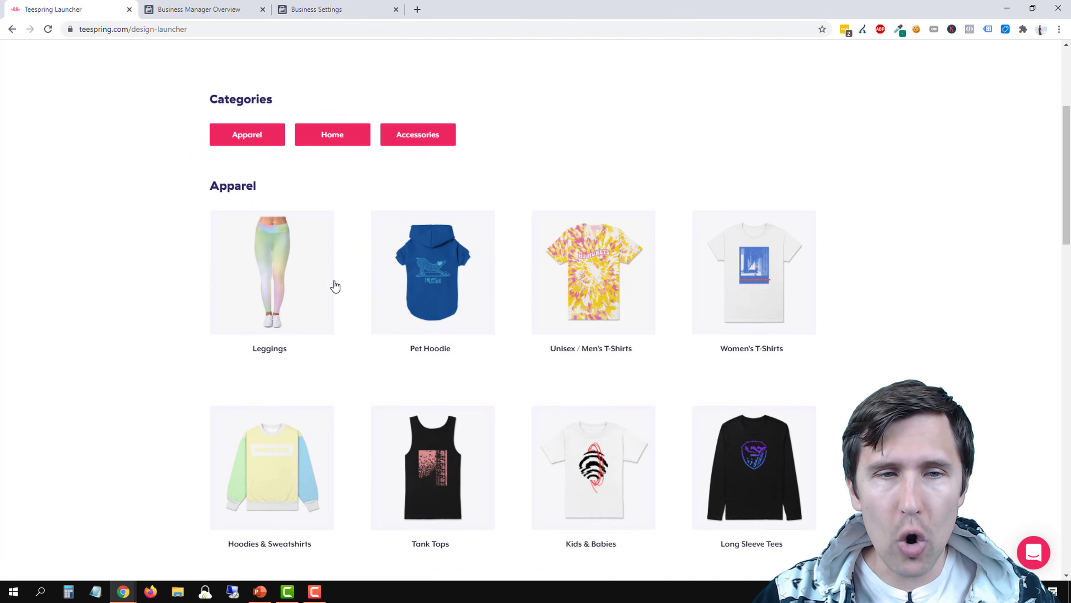
{"action": "scroll", "coordinate": [419, 223], "scroll_direction": "down", "scroll_amount": 4}
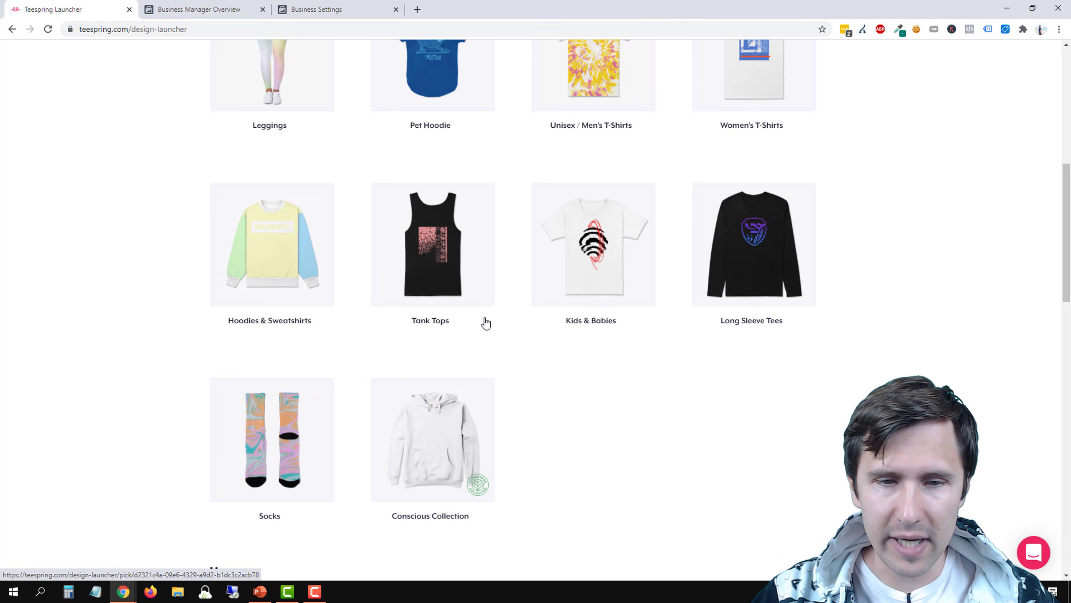
{"action": "scroll", "coordinate": [419, 443], "scroll_direction": "down", "scroll_amount": 1}
{"action": "scroll", "coordinate": [590, 332], "scroll_direction": "down", "scroll_amount": 6}
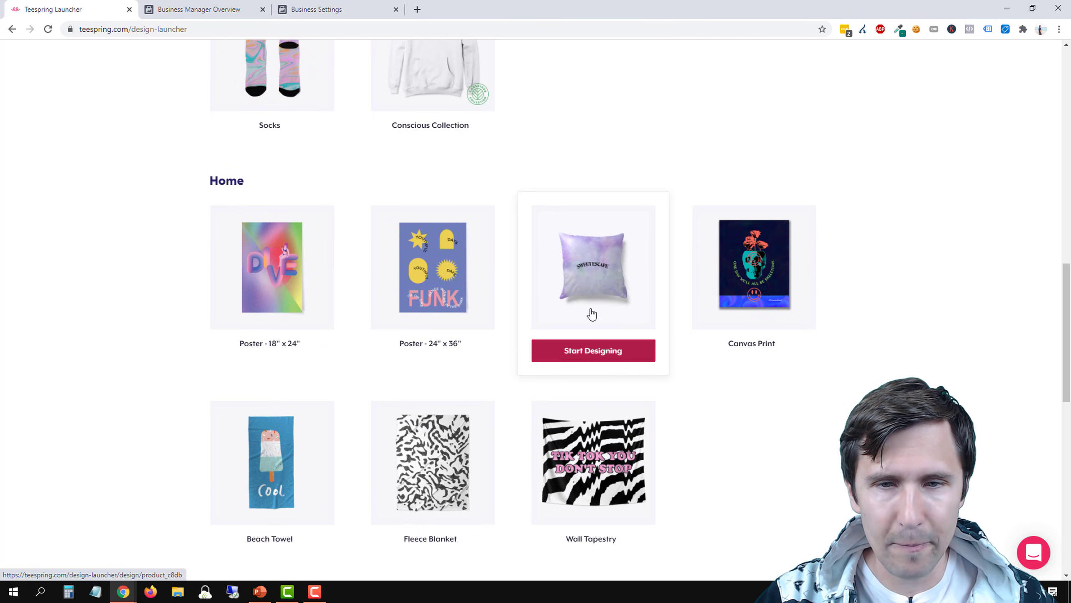
{"action": "scroll", "coordinate": [772, 316], "scroll_direction": "down", "scroll_amount": 1}
{"action": "scroll", "coordinate": [771, 313], "scroll_direction": "down", "scroll_amount": 2}
{"action": "right_click", "coordinate": [583, 332]}
{"action": "left_click", "coordinate": [83, 337]}
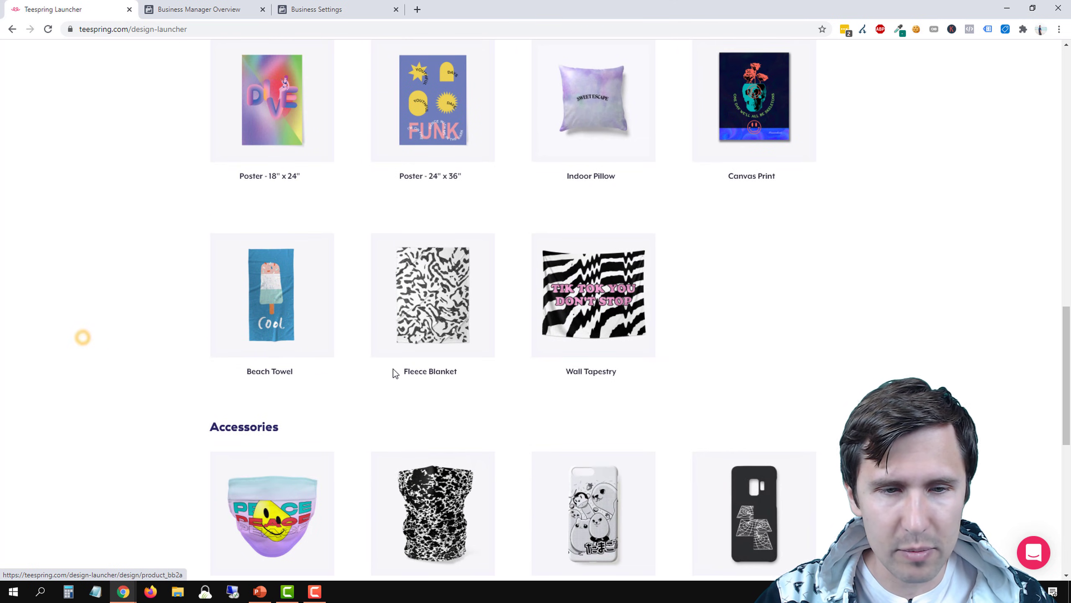
{"action": "scroll", "coordinate": [394, 368], "scroll_direction": "down", "scroll_amount": 3}
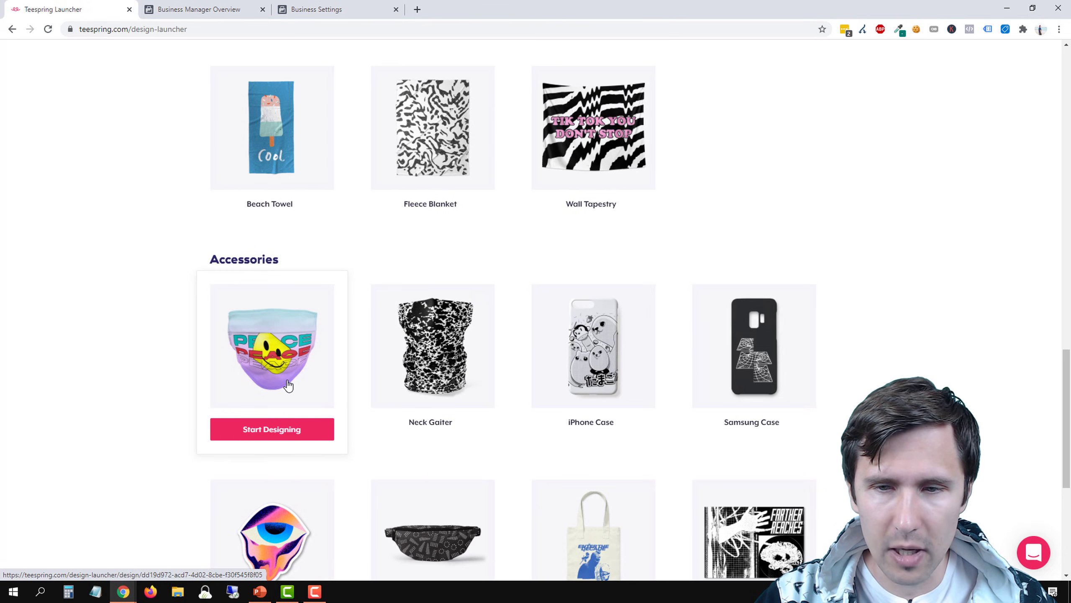
{"action": "scroll", "coordinate": [236, 382], "scroll_direction": "down", "scroll_amount": 4}
{"action": "mouse_move", "coordinate": [239, 180]}
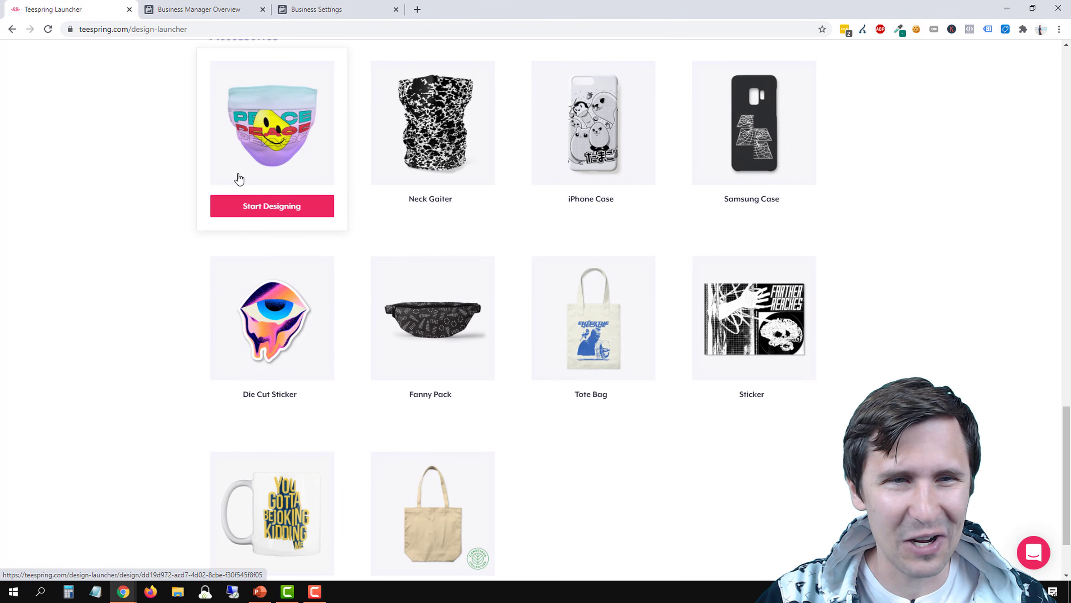
{"action": "scroll", "coordinate": [605, 387], "scroll_direction": "down", "scroll_amount": 2}
{"action": "mouse_move", "coordinate": [261, 451]}
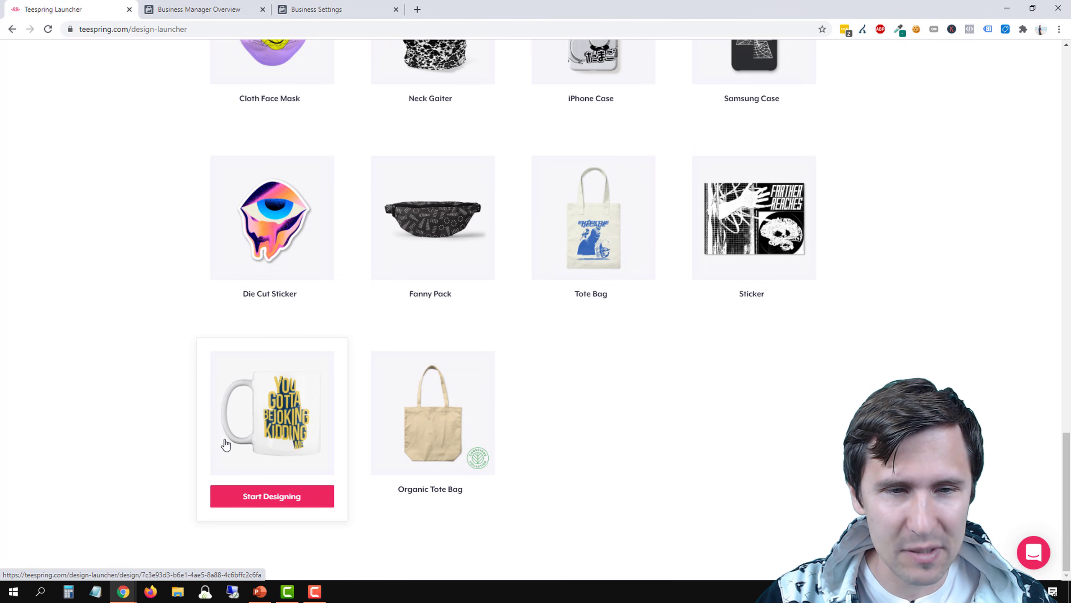
{"action": "scroll", "coordinate": [175, 414], "scroll_direction": "up", "scroll_amount": 15}
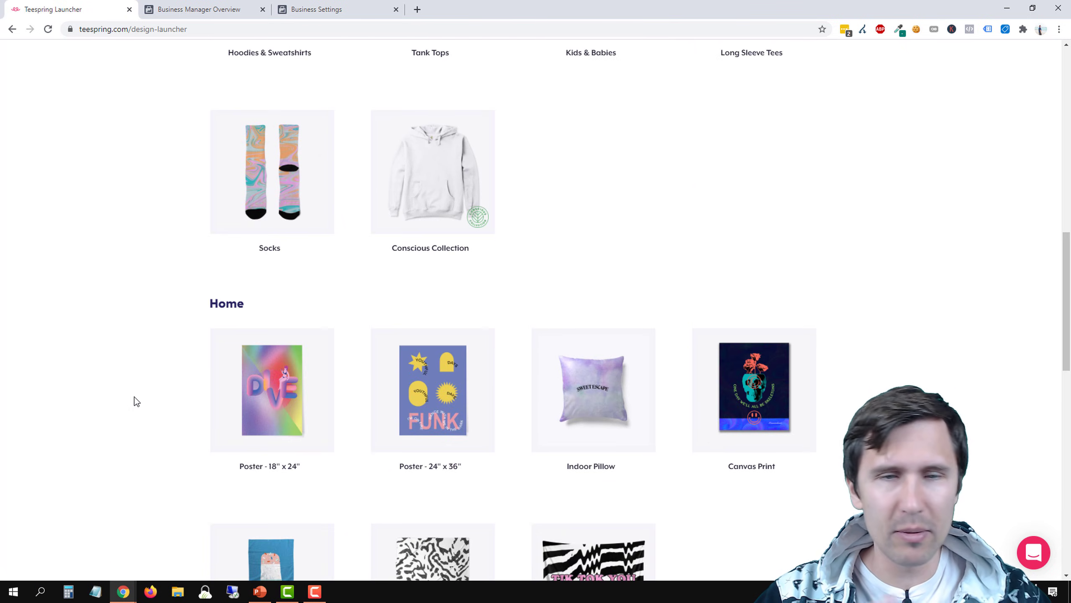
{"action": "scroll", "coordinate": [136, 401], "scroll_direction": "up", "scroll_amount": 10}
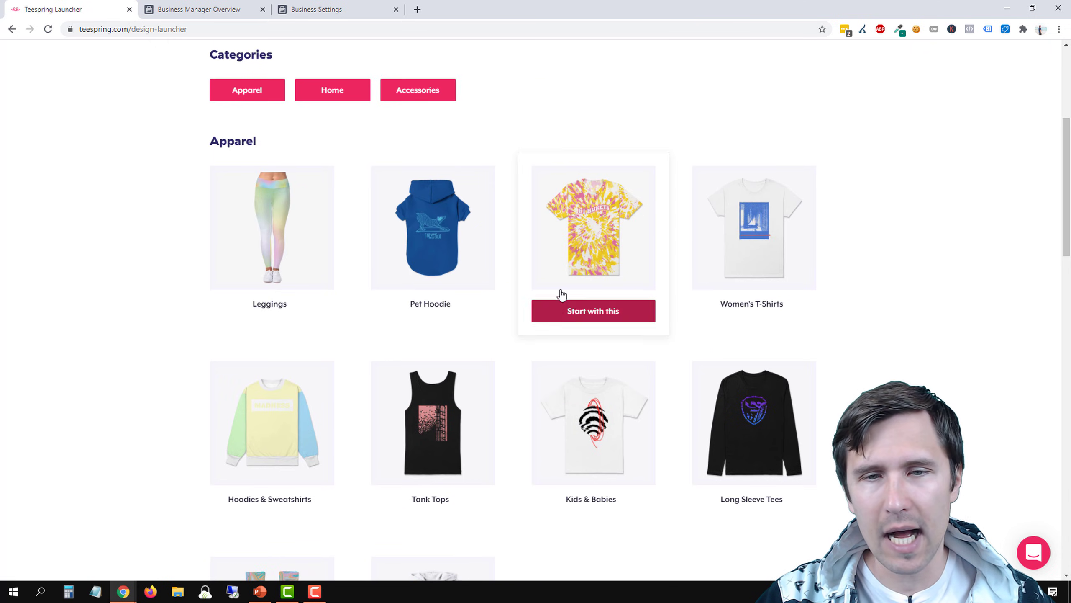
Start a Classic Tee design from the Unisex/Men's T-Shirts category, choosing to sell it
{"action": "left_click", "coordinate": [587, 300]}
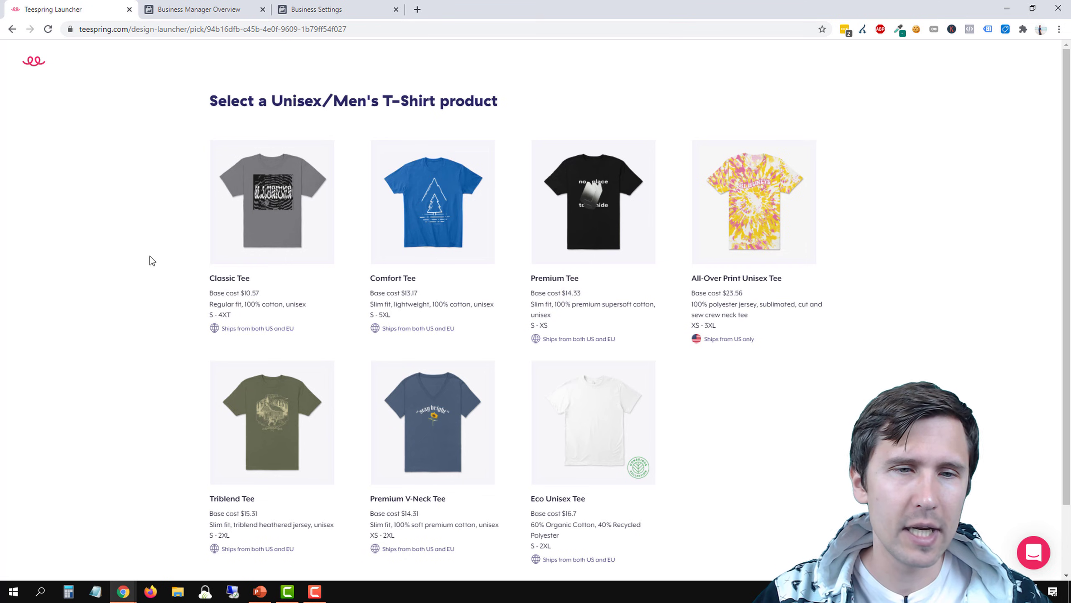
{"action": "mouse_move", "coordinate": [234, 237]}
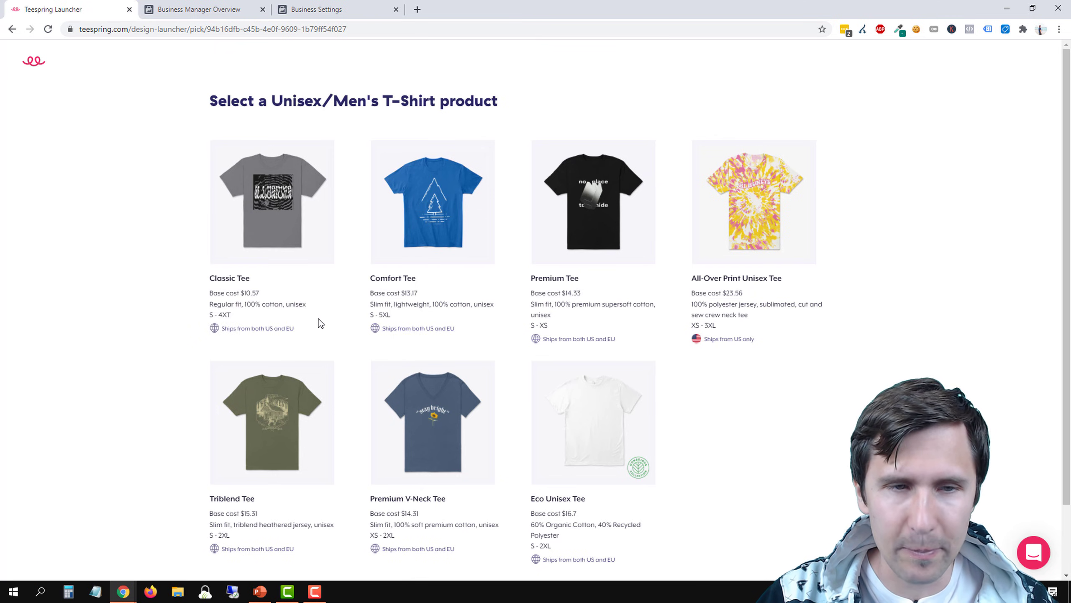
{"action": "left_click_drag", "start_coordinate": [389, 304], "coordinate": [430, 305]}
{"action": "double_click", "coordinate": [456, 305]}
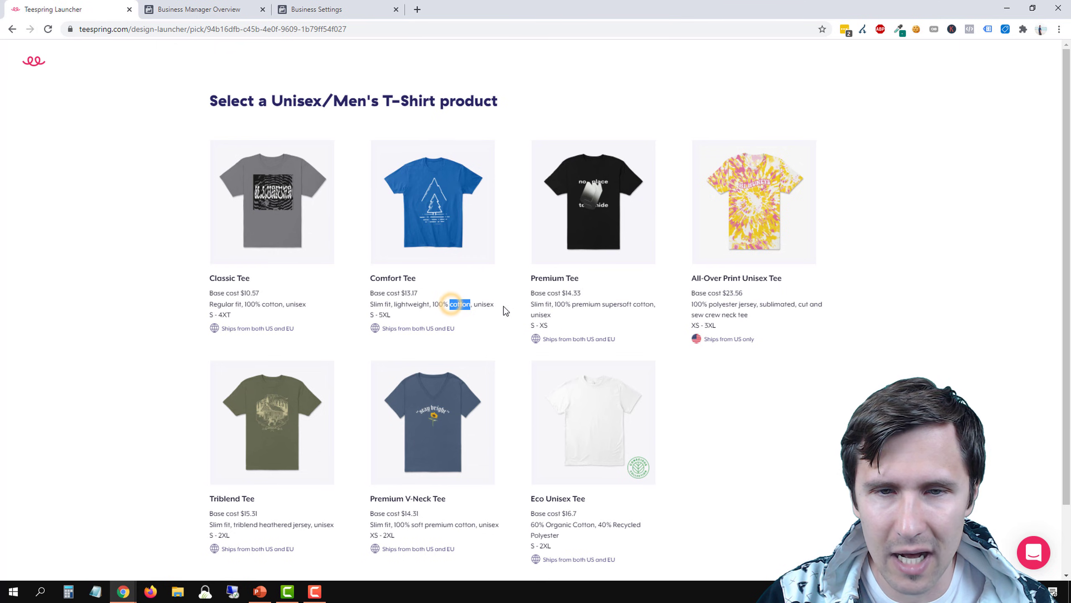
{"action": "left_click_drag", "start_coordinate": [554, 305], "coordinate": [645, 305]}
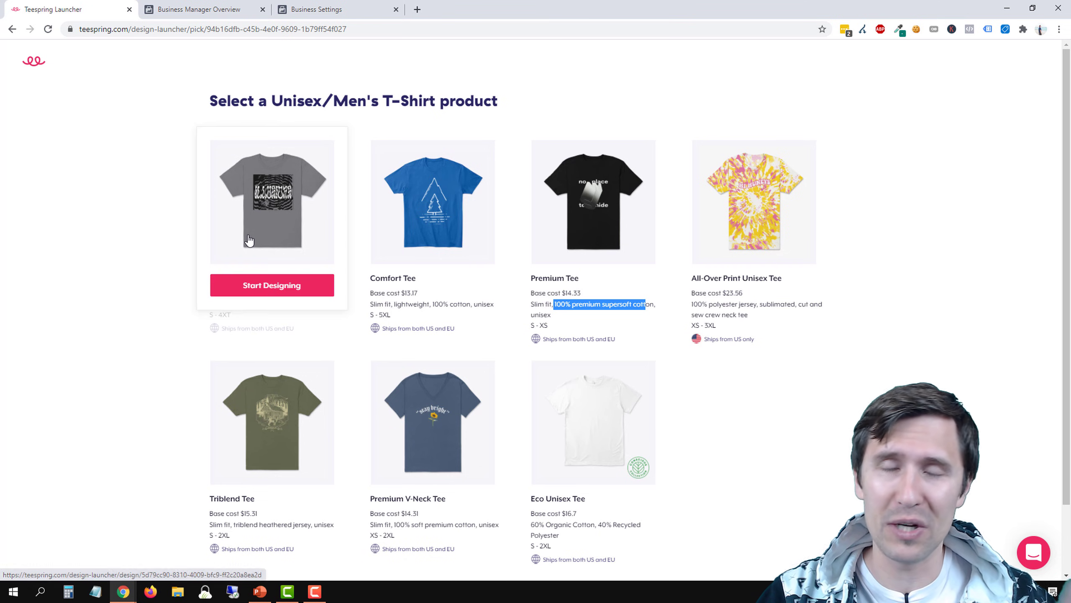
{"action": "left_click", "coordinate": [581, 307]}
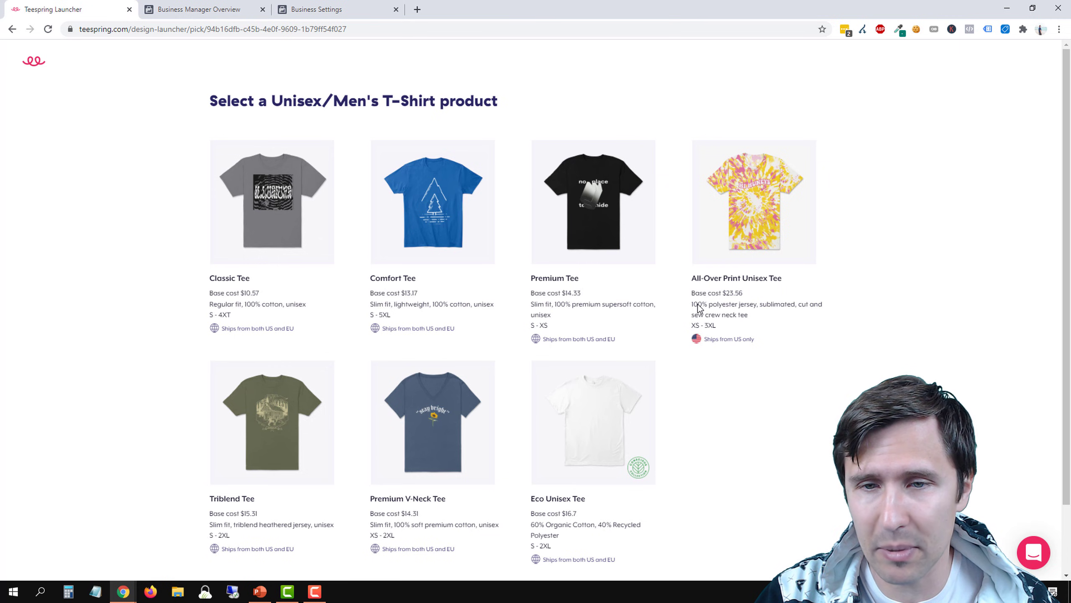
{"action": "left_click_drag", "start_coordinate": [695, 308], "coordinate": [757, 307]}
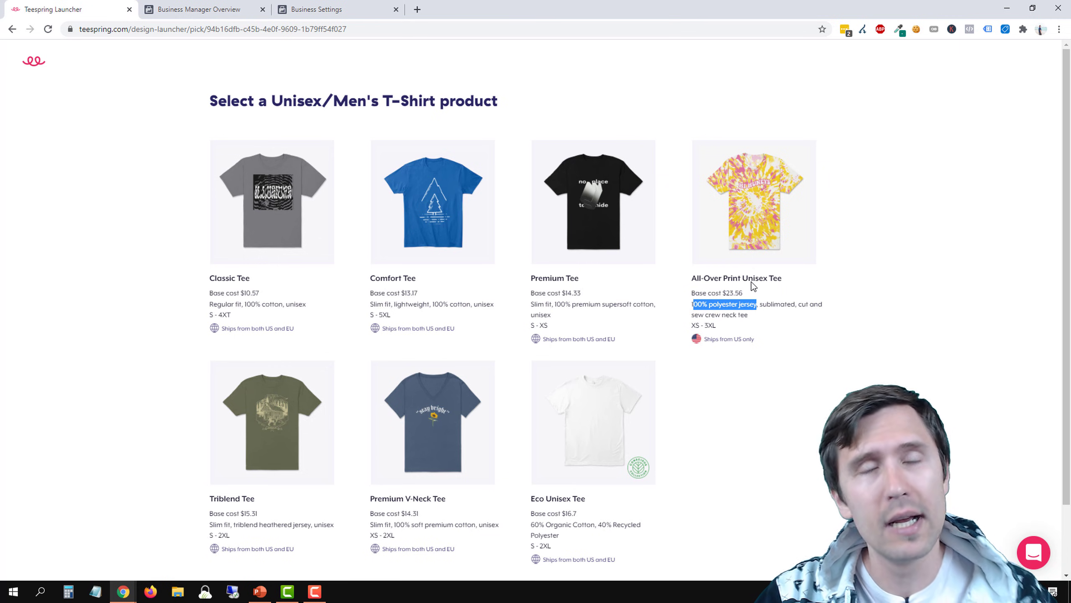
{"action": "mouse_move", "coordinate": [749, 211]}
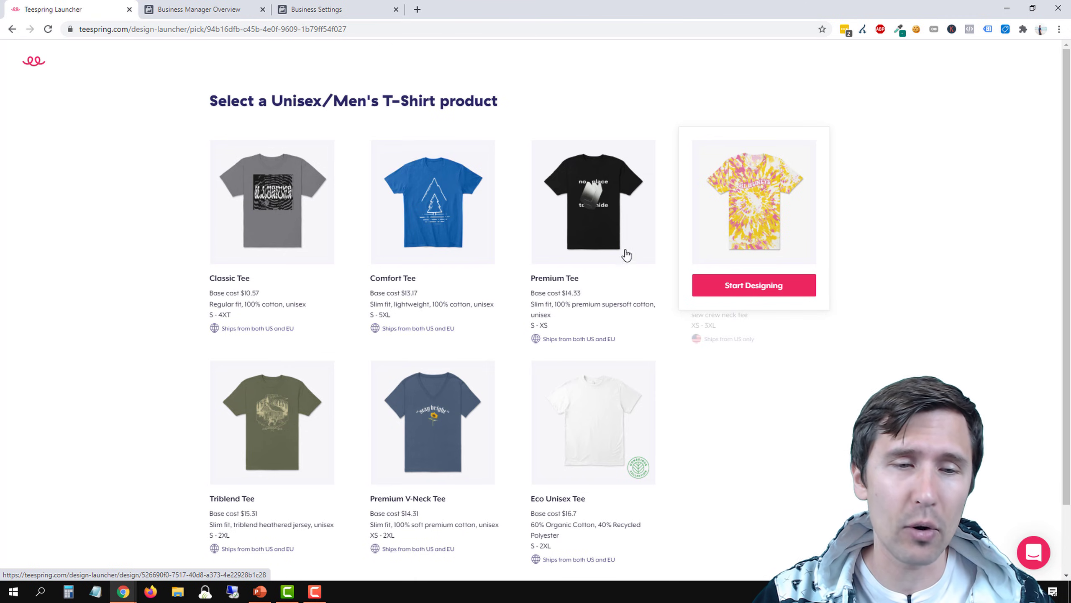
{"action": "left_click", "coordinate": [257, 284]}
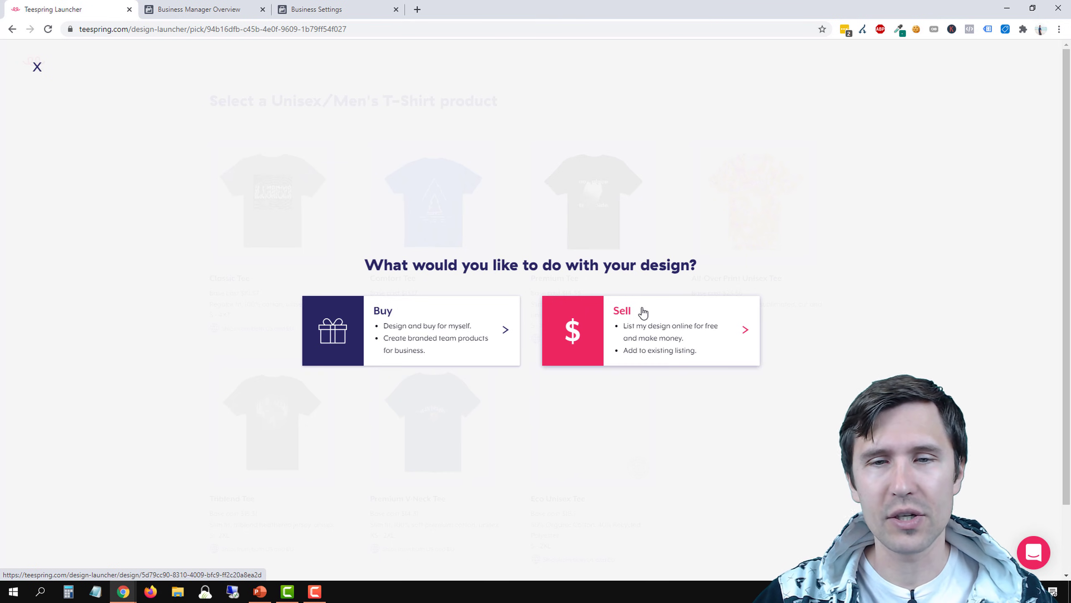
{"action": "left_click", "coordinate": [640, 347]}
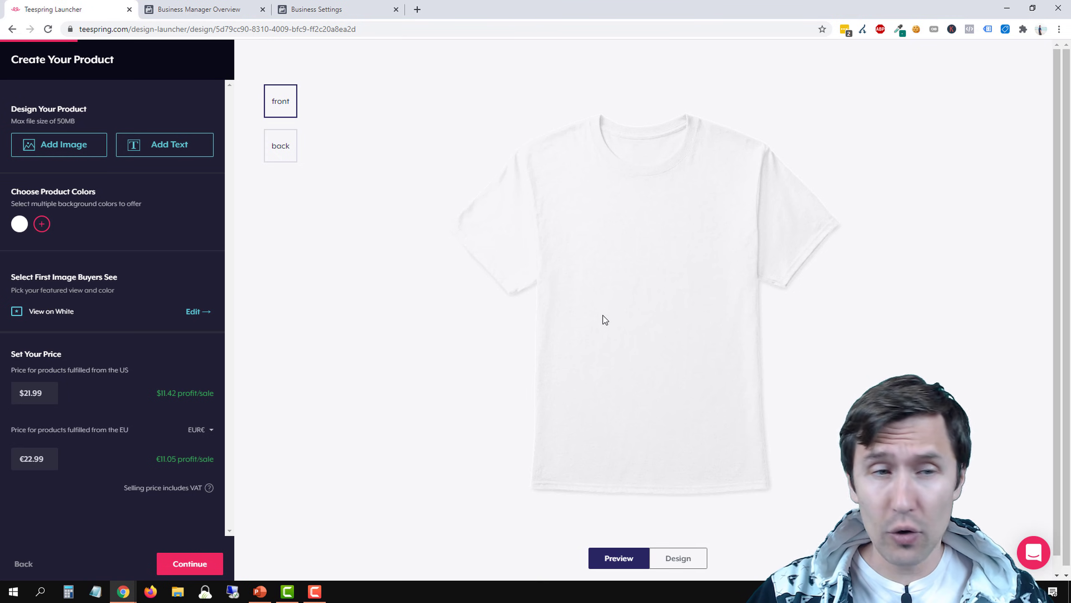
Add a text element to the shirt front reading "This is my new shirt, please buy it"
{"action": "left_click", "coordinate": [155, 150]}
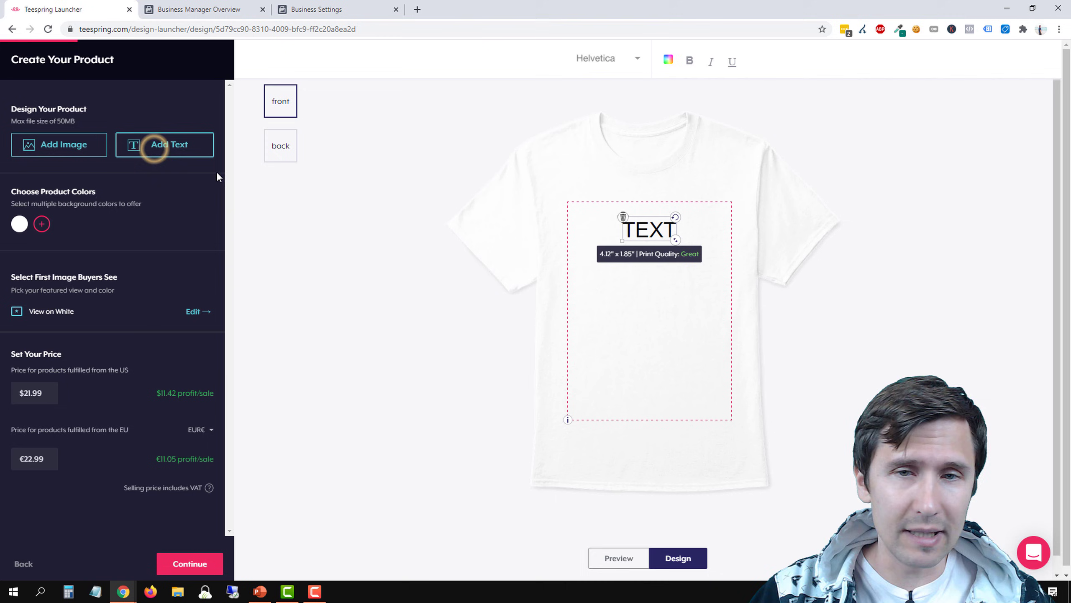
{"action": "double_click", "coordinate": [637, 230]}
{"action": "type", "text": "This"}
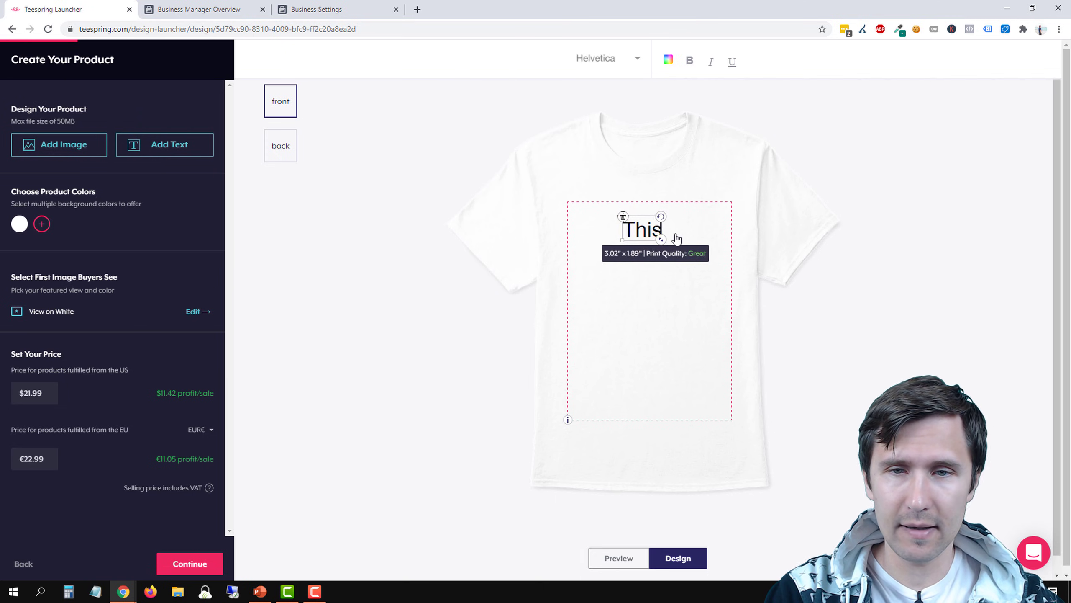
{"action": "type", "text": " is my r"}
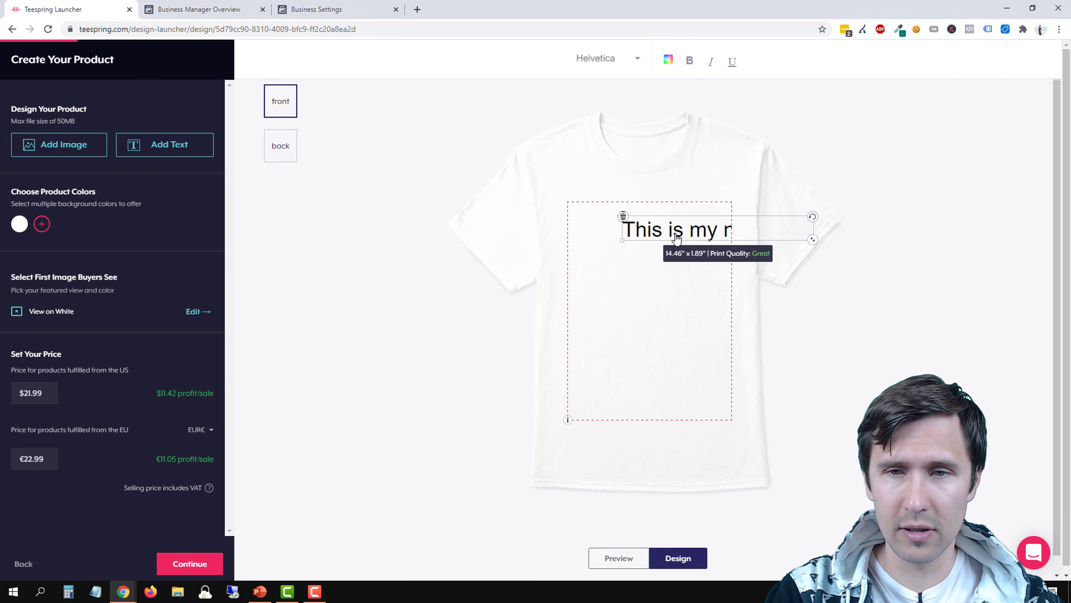
{"action": "type", "text": " t-shirt designshirt"}
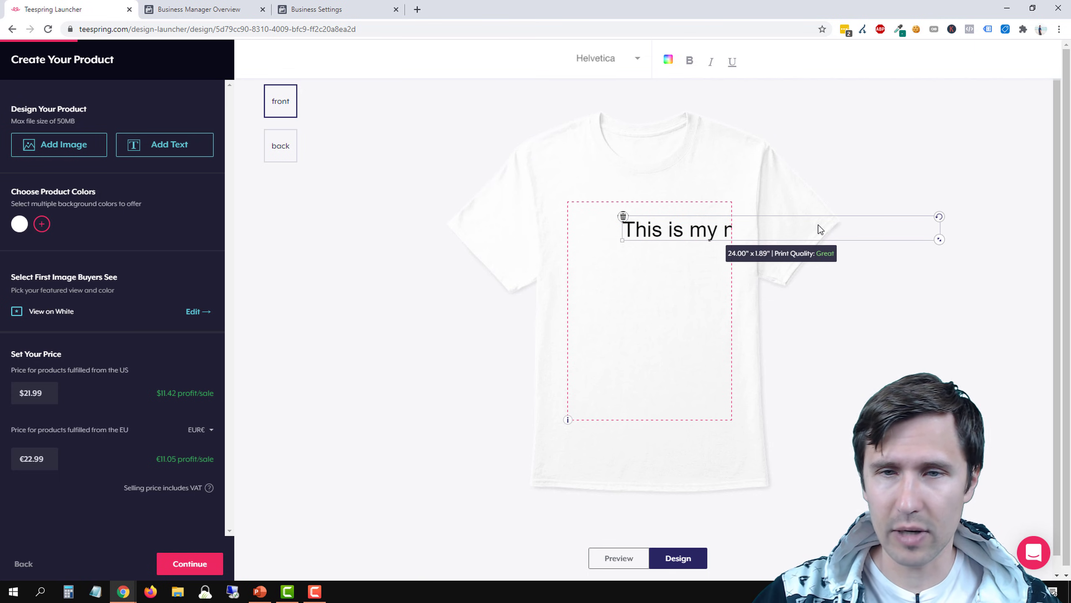
Shrink the shirt text to about 6.90" x 0.55" within the print area and break it onto a second line before "please"
{"action": "left_click_drag", "start_coordinate": [940, 239], "coordinate": [655, 257]}
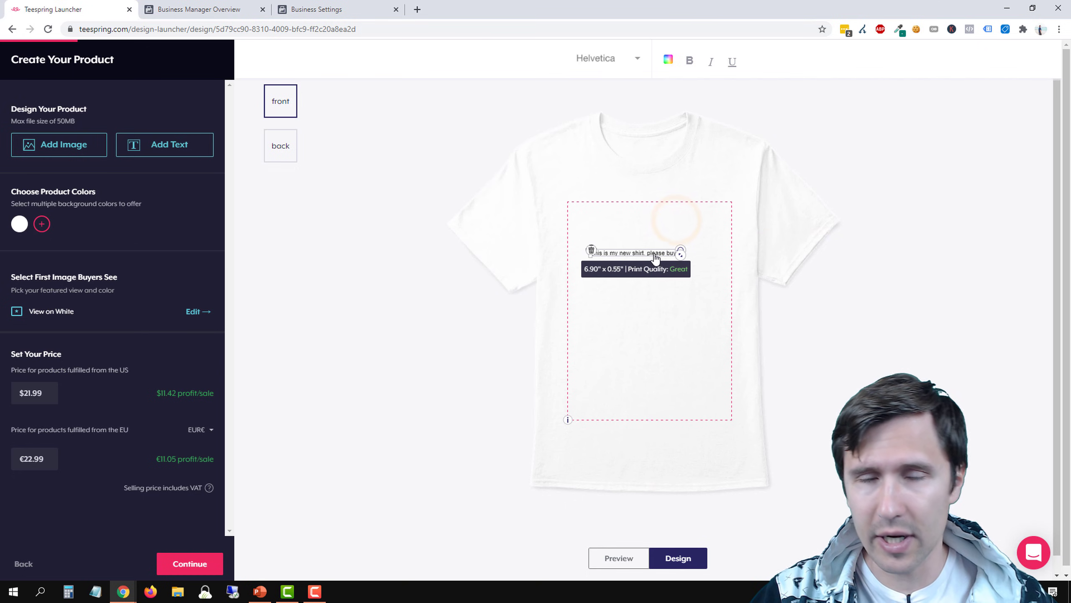
{"action": "double_click", "coordinate": [650, 253]}
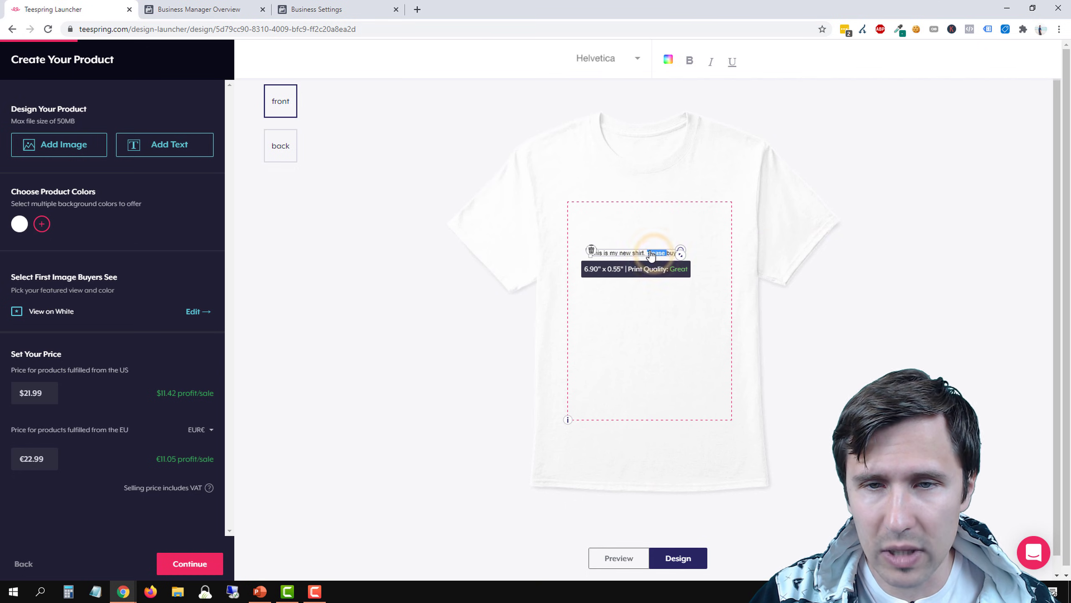
{"action": "left_click", "coordinate": [649, 252]}
{"action": "key", "text": "Return"}
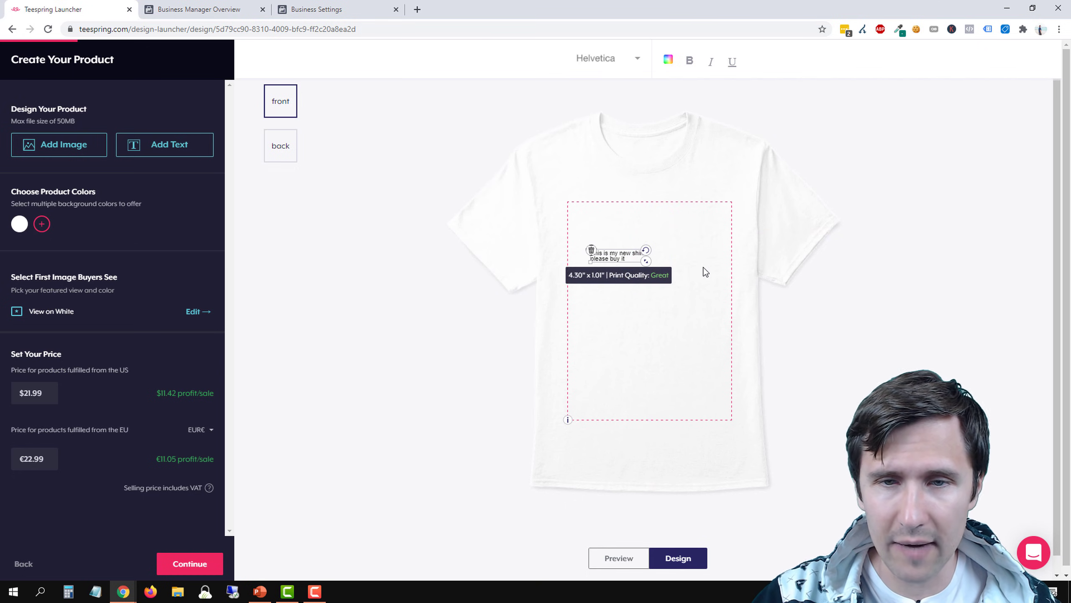
Add a second text element and place it below the existing two-line text, then reselect the two-line text
{"action": "left_click", "coordinate": [163, 148]}
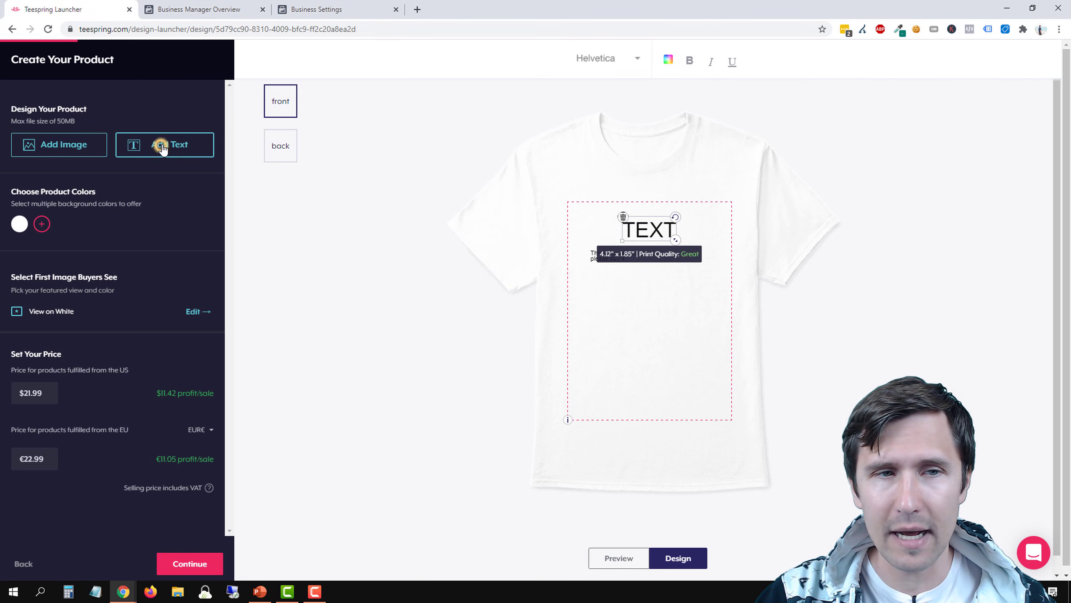
{"action": "left_click_drag", "start_coordinate": [650, 237], "coordinate": [626, 297]}
{"action": "left_click", "coordinate": [609, 258]}
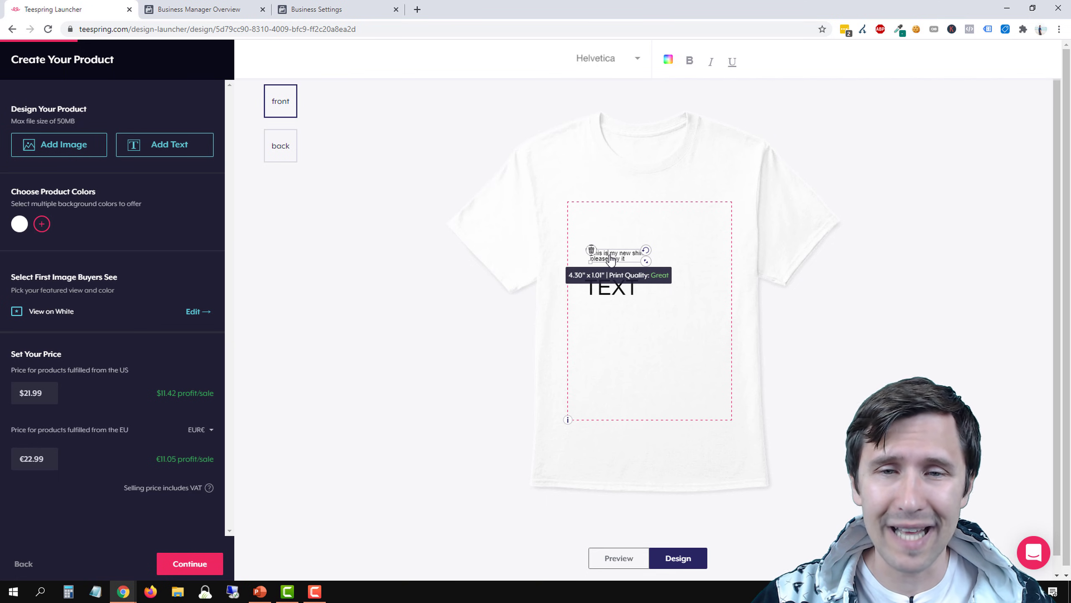
Enlarge the two-line front text to about 10.14" x 2.36" and move it up clear of the second text element
{"action": "triple_click", "coordinate": [609, 255]}
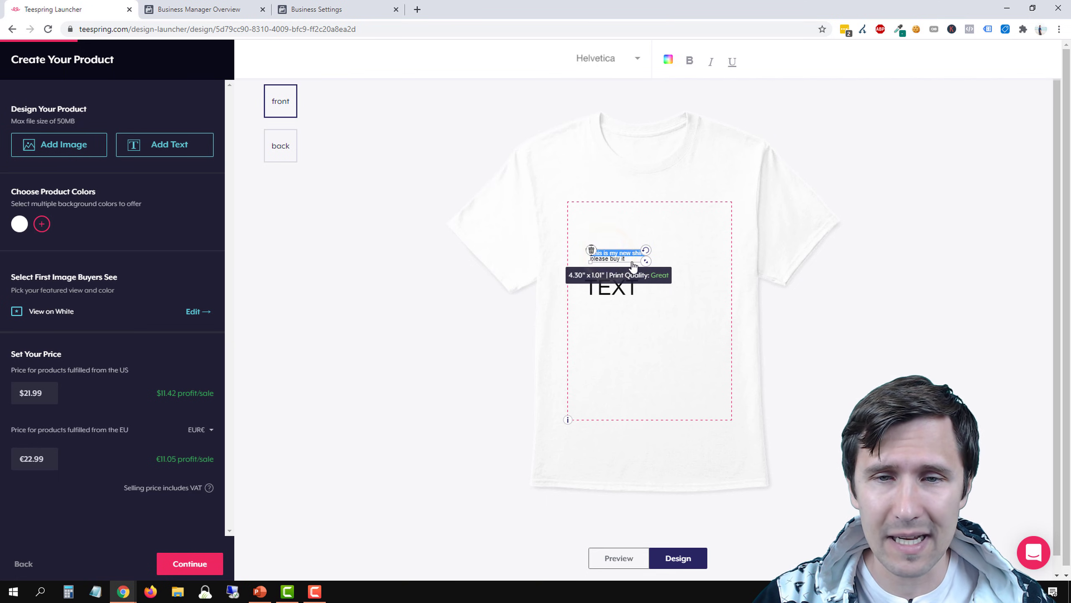
{"action": "left_click_drag", "start_coordinate": [645, 262], "coordinate": [709, 291]}
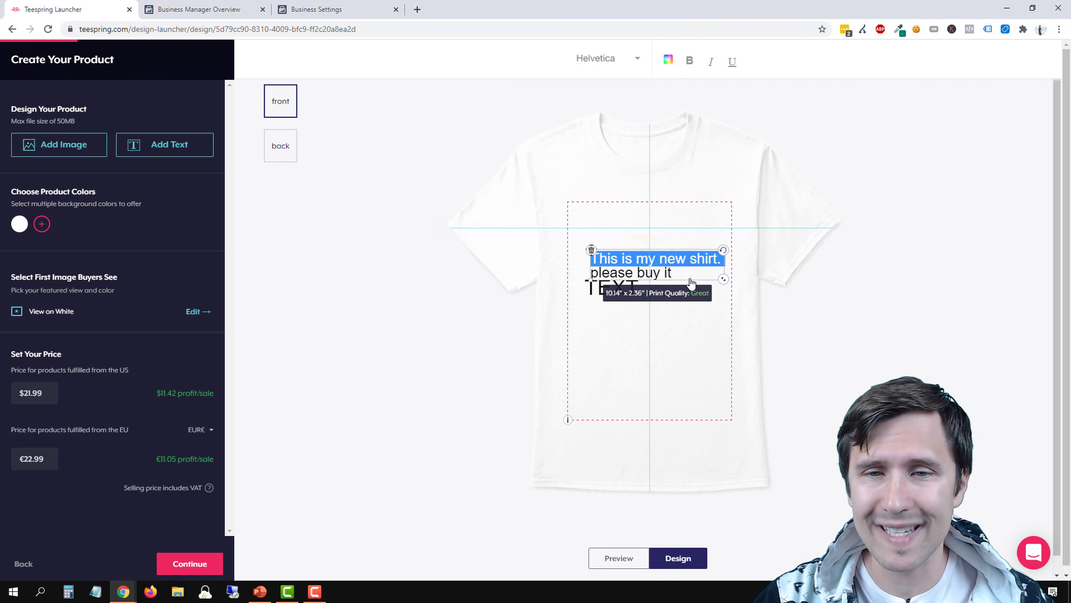
{"action": "left_click_drag", "start_coordinate": [665, 260], "coordinate": [662, 234]}
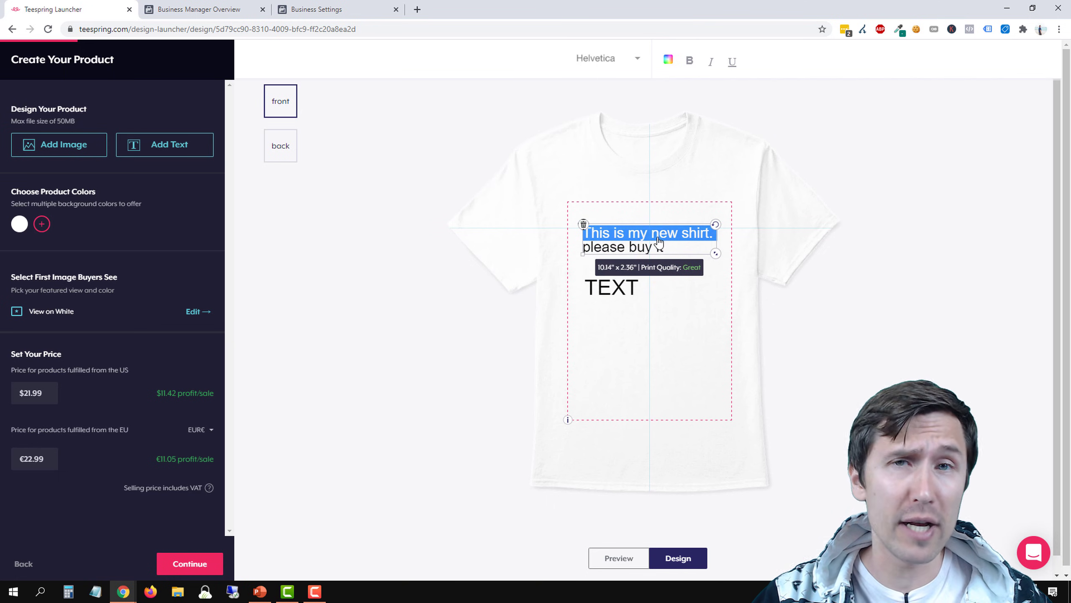
{"action": "left_click", "coordinate": [623, 287]}
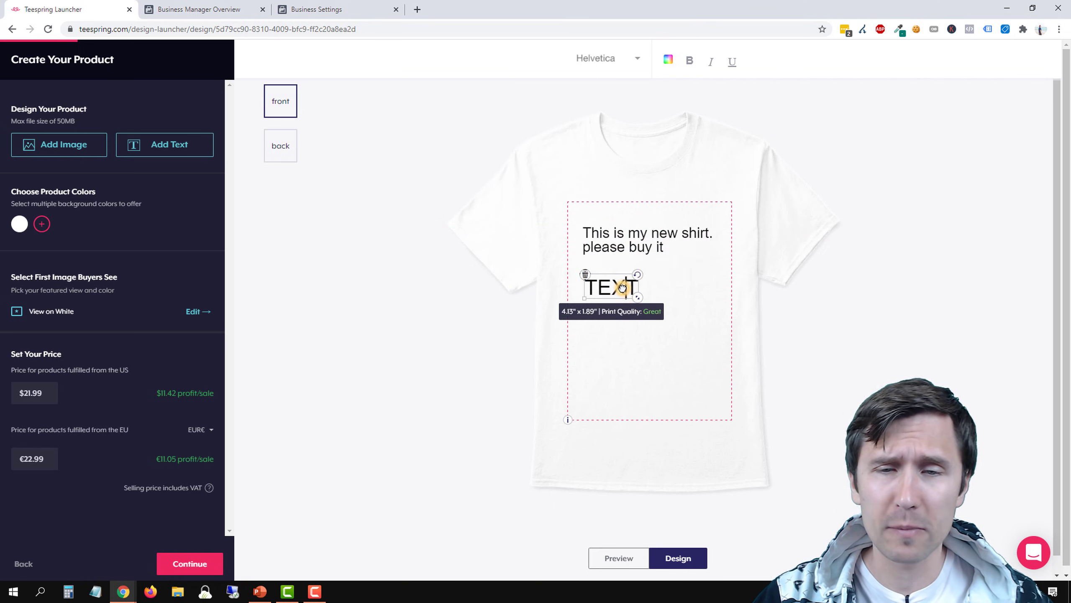
{"action": "left_click", "coordinate": [680, 272]}
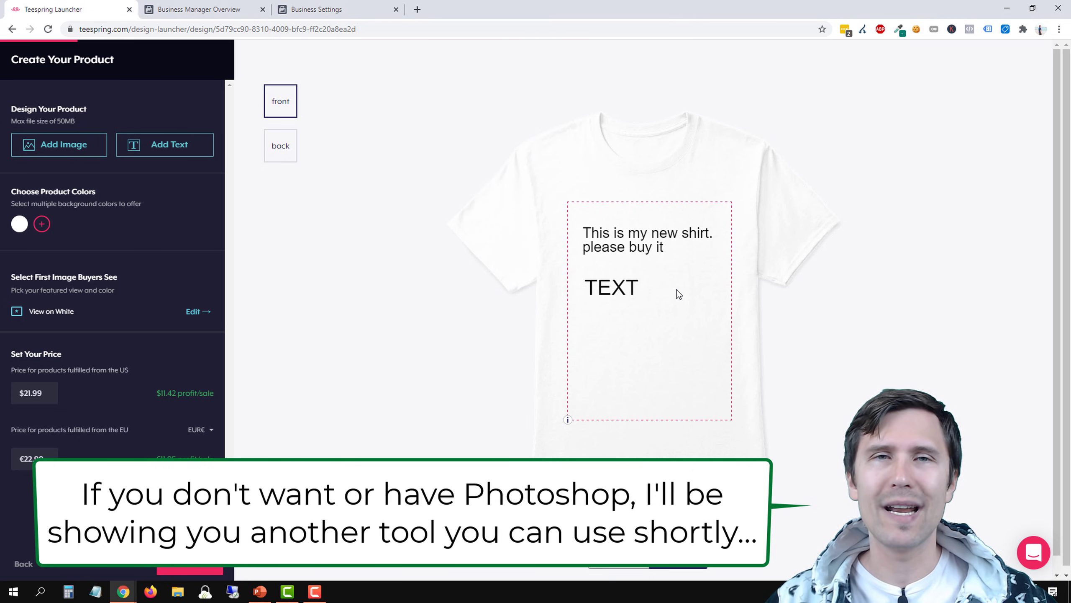
{"action": "left_click", "coordinate": [639, 249]}
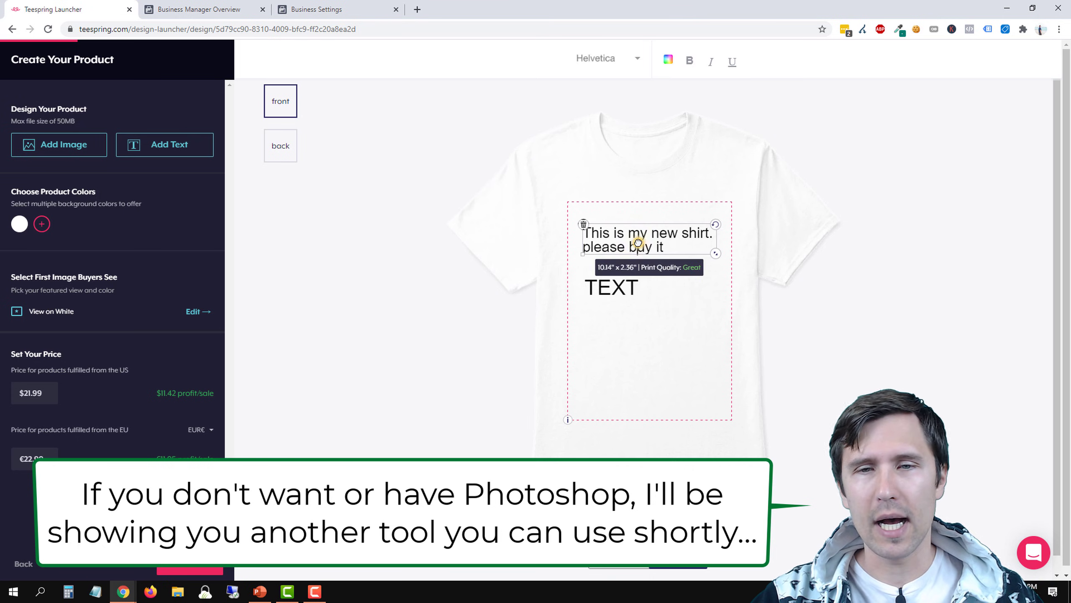
Add a text element reading "this is the back" to the shirt's back and place it in the upper print area
{"action": "left_click", "coordinate": [281, 157]}
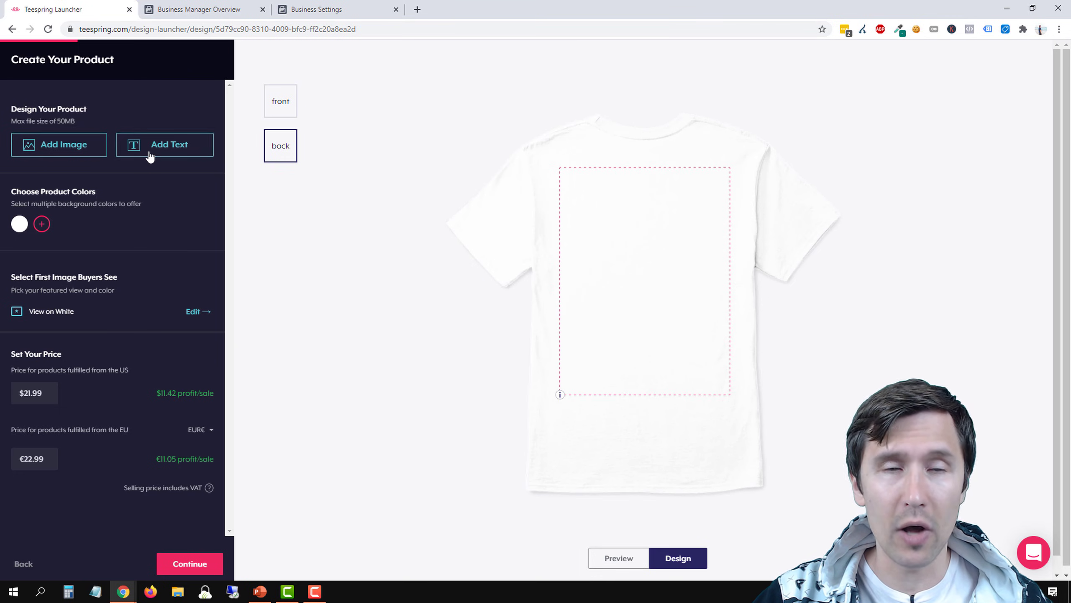
{"action": "left_click", "coordinate": [190, 151]}
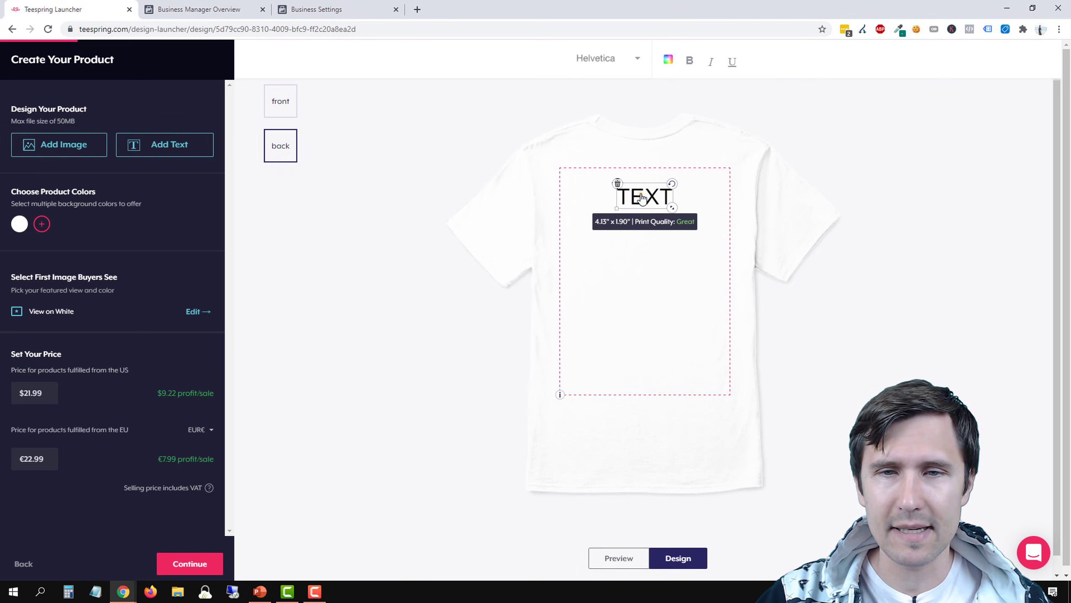
{"action": "left_click_drag", "start_coordinate": [641, 198], "coordinate": [635, 245]}
{"action": "double_click", "coordinate": [635, 245]}
{"action": "type", "text": "this i"}
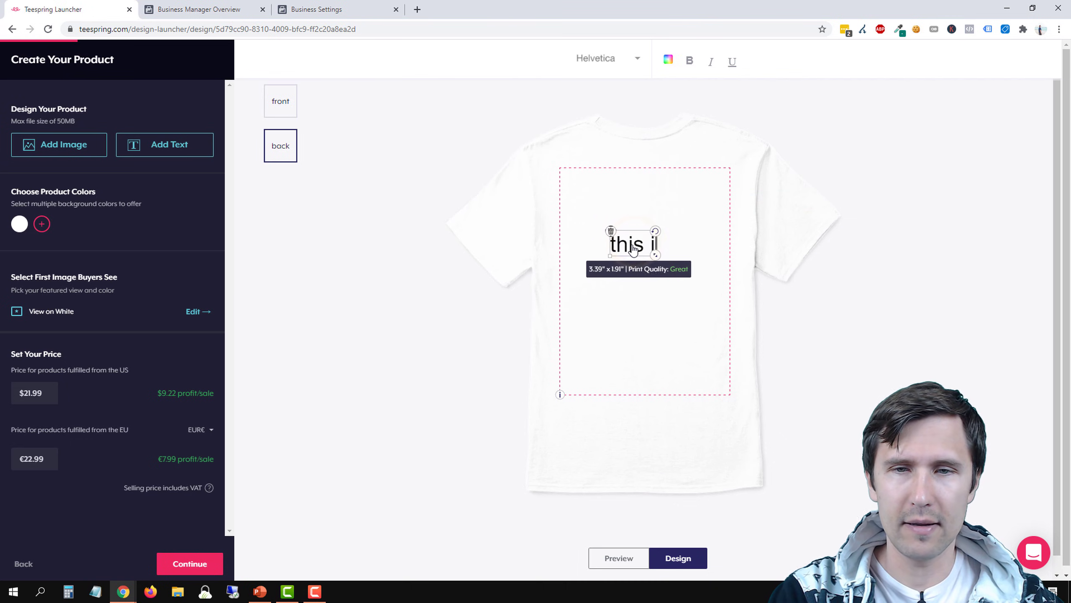
{"action": "type", "text": "s the ba"}
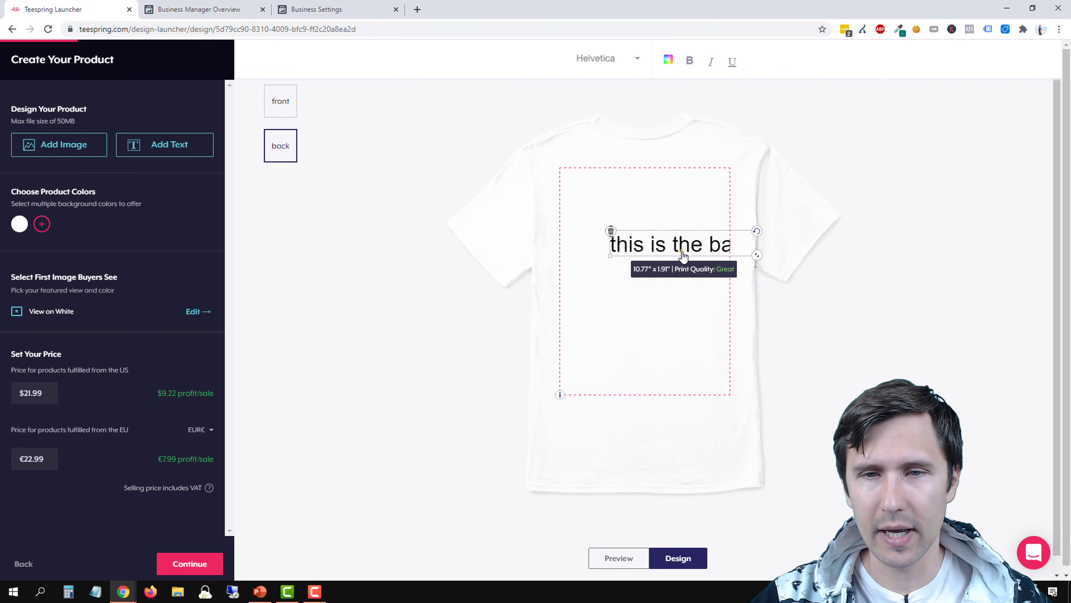
{"action": "type", "text": "ck"}
{"action": "left_click_drag", "start_coordinate": [683, 255], "coordinate": [642, 224]}
{"action": "left_click", "coordinate": [650, 323]}
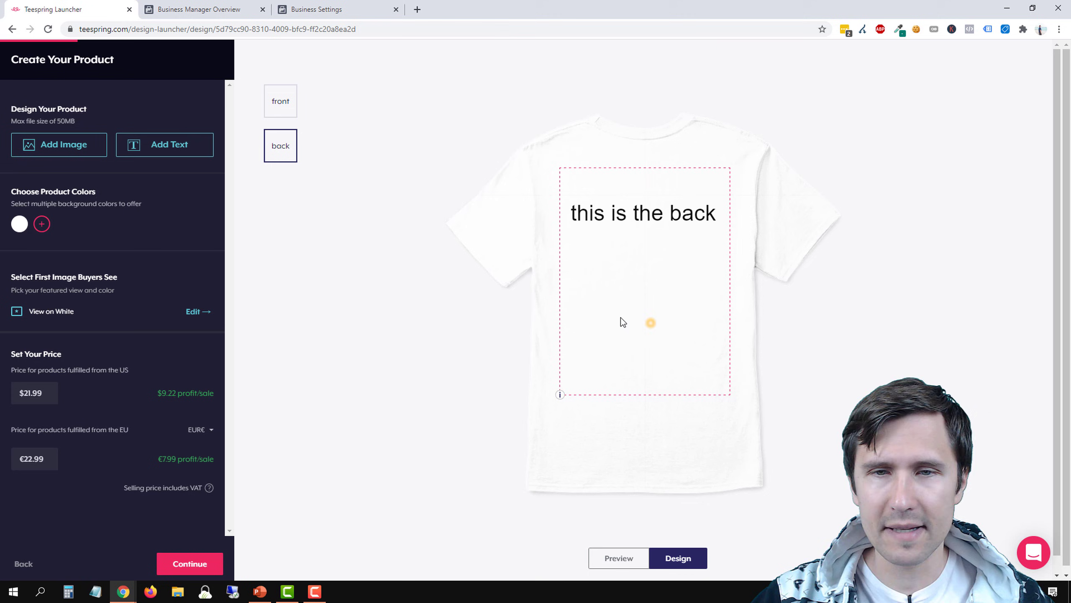
Delete the text element from the back of the shirt
{"action": "left_click", "coordinate": [286, 116]}
{"action": "left_click", "coordinate": [288, 153]}
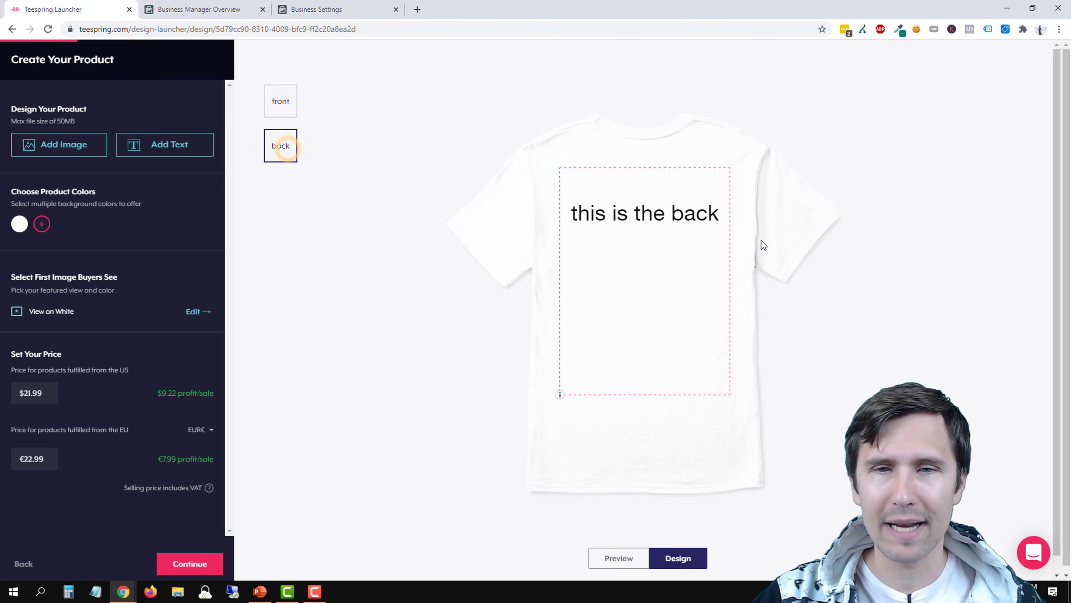
{"action": "double_click", "coordinate": [675, 214]}
{"action": "key", "text": "BackSpace"}
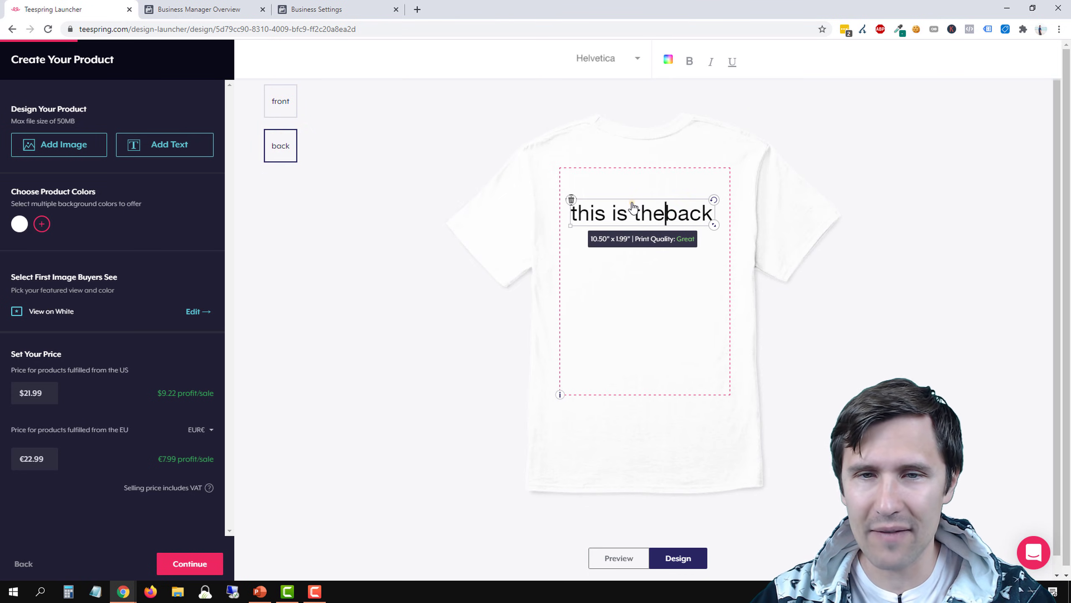
{"action": "left_click", "coordinate": [628, 207]}
{"action": "left_click", "coordinate": [571, 199]}
Delete both text elements from the front of the shirt
{"action": "left_click", "coordinate": [280, 101]}
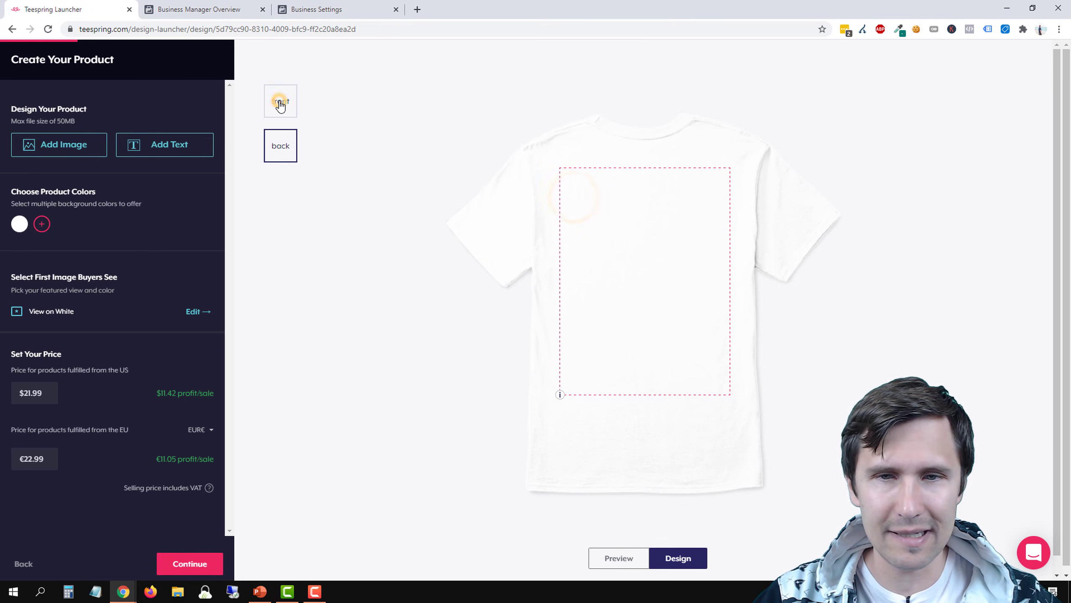
{"action": "left_click", "coordinate": [610, 295]}
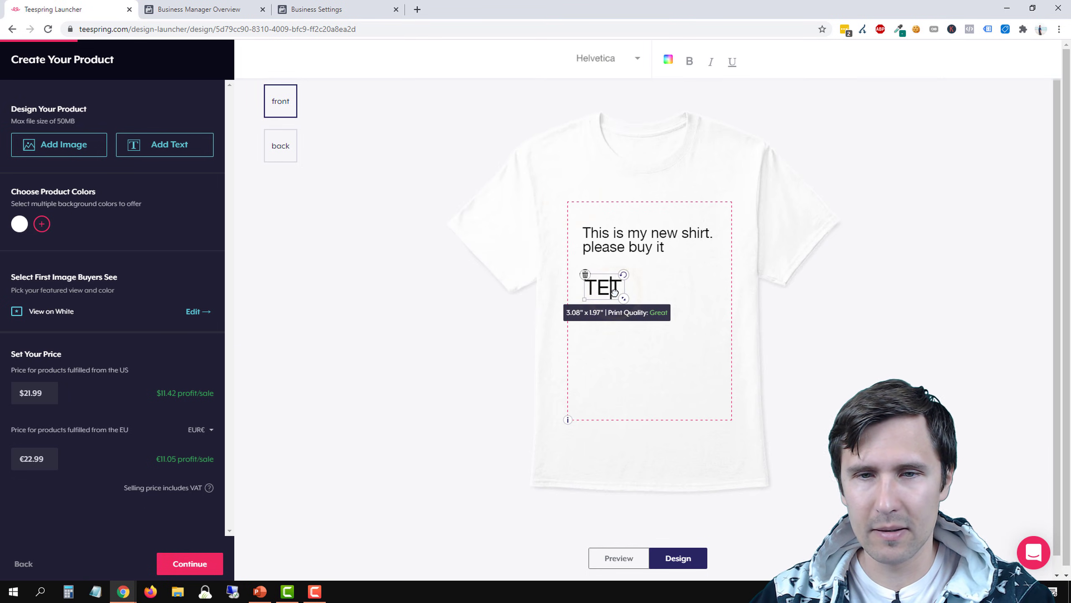
{"action": "left_click", "coordinate": [585, 274]}
{"action": "left_click", "coordinate": [621, 251]}
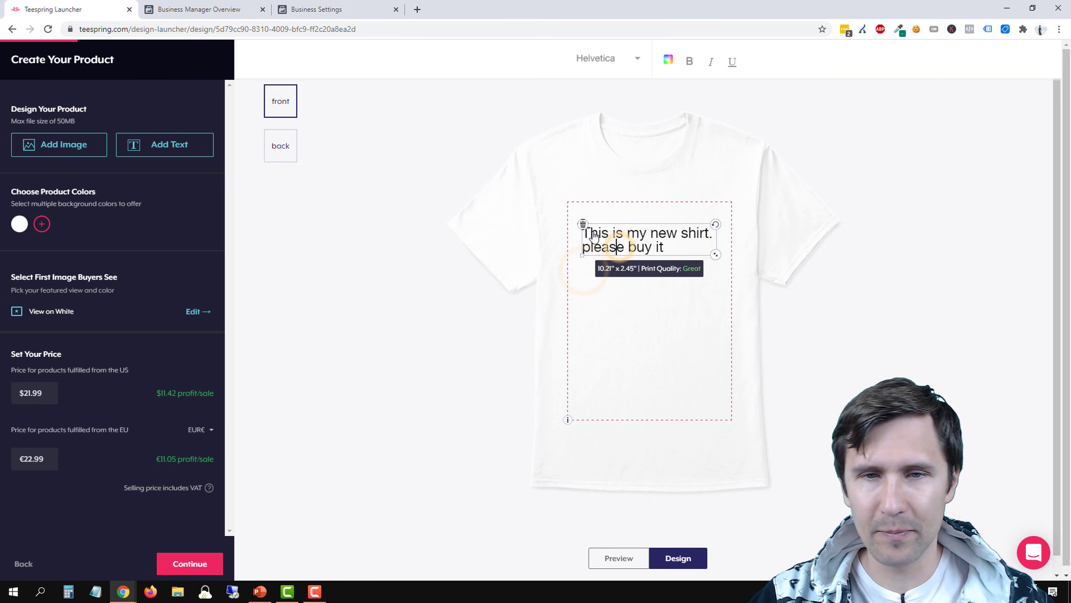
{"action": "left_click", "coordinate": [586, 223]}
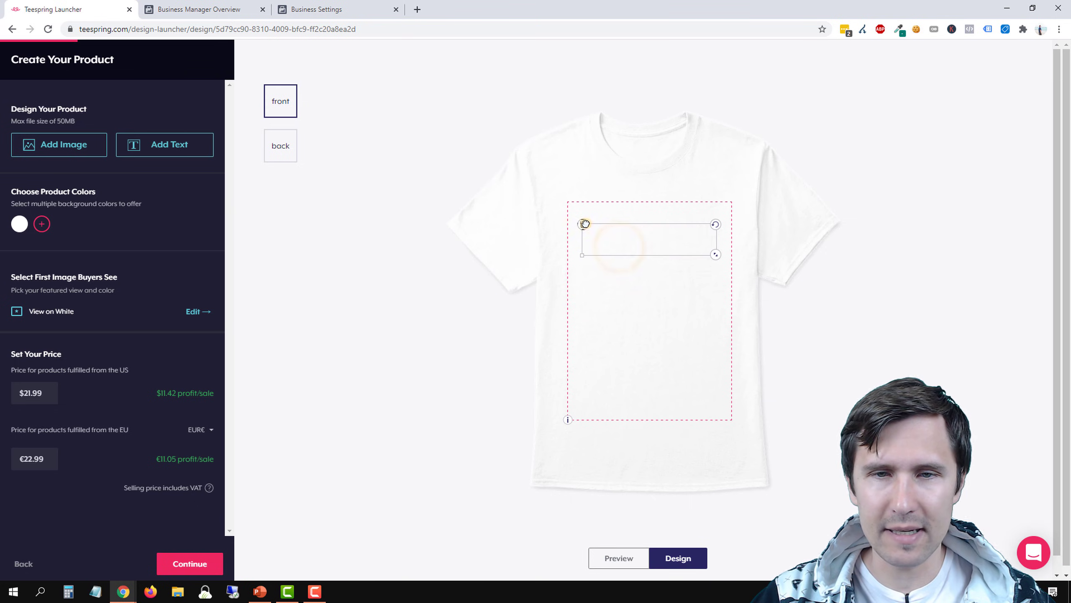
Upload the "HOCKEY? PUCK YEAH" image to the shirt front, enlarge it to about 16.52" x 16.52" and center the artwork in the print area
{"action": "left_click", "coordinate": [74, 152]}
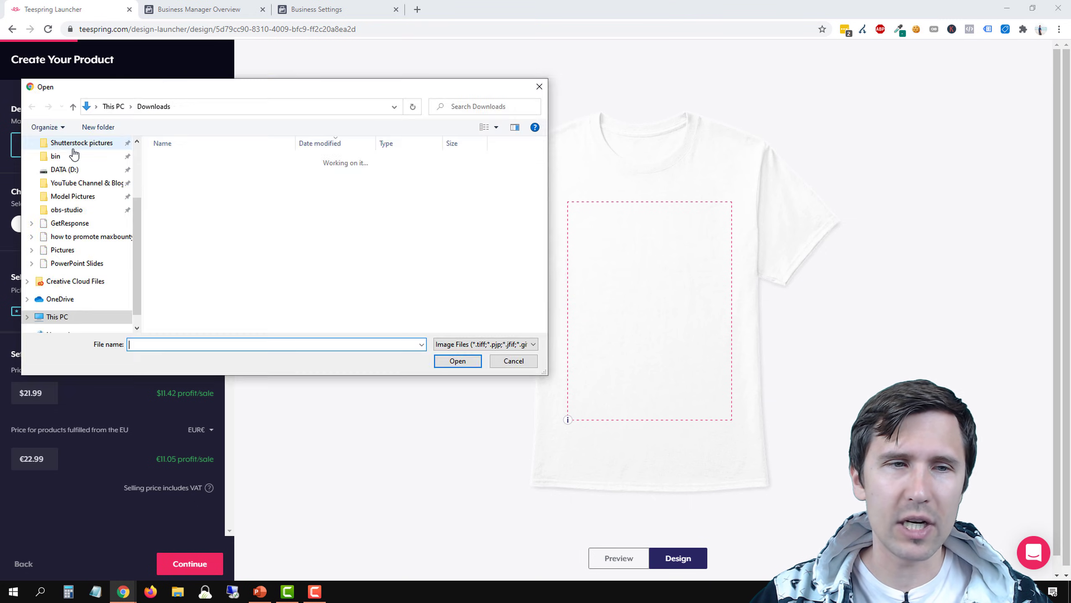
{"action": "double_click", "coordinate": [183, 178]}
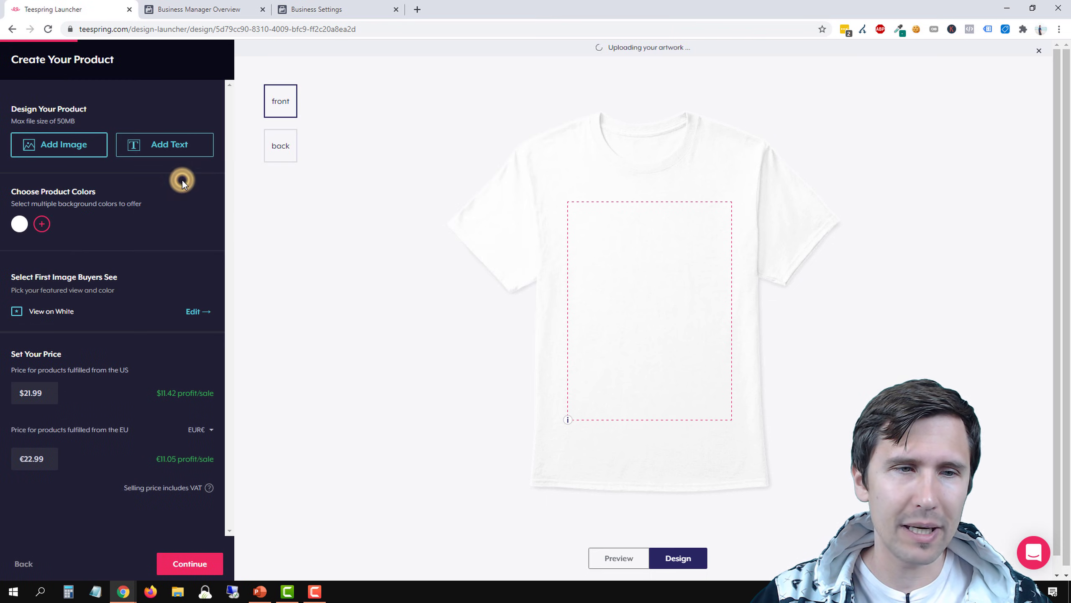
{"action": "left_click_drag", "start_coordinate": [654, 280], "coordinate": [635, 282]}
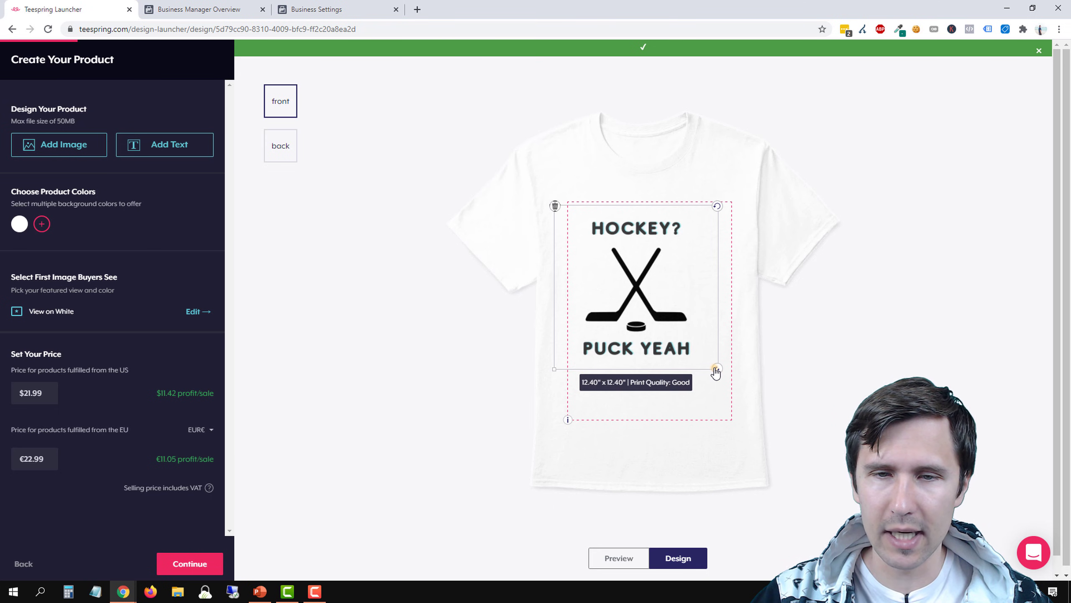
{"action": "left_click_drag", "start_coordinate": [716, 370], "coordinate": [731, 405]}
{"action": "left_click_drag", "start_coordinate": [662, 317], "coordinate": [649, 304]}
{"action": "left_click", "coordinate": [450, 328]}
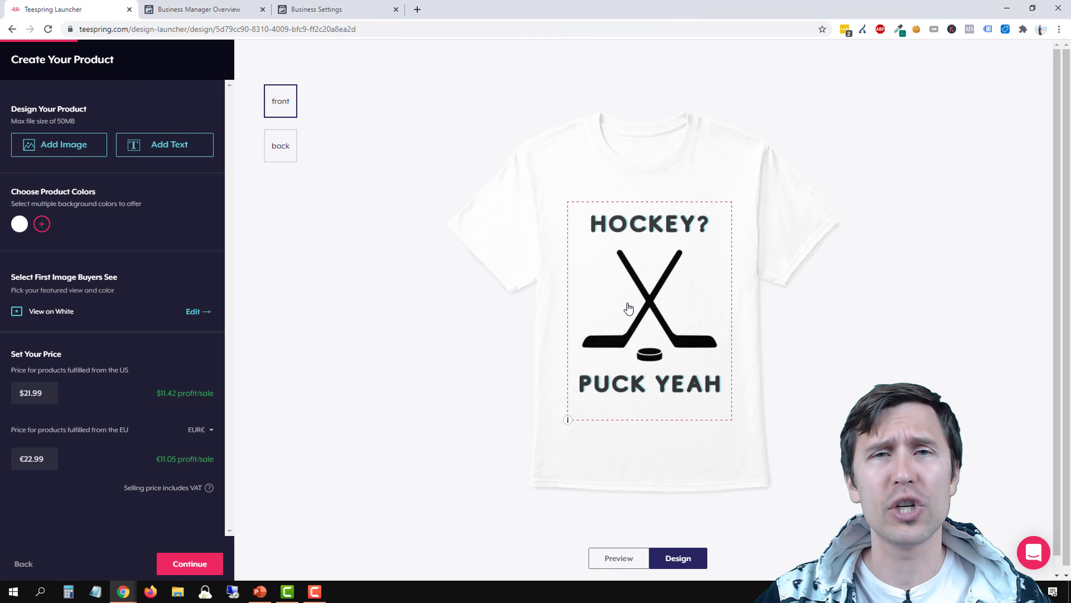
{"action": "left_click", "coordinate": [658, 310]}
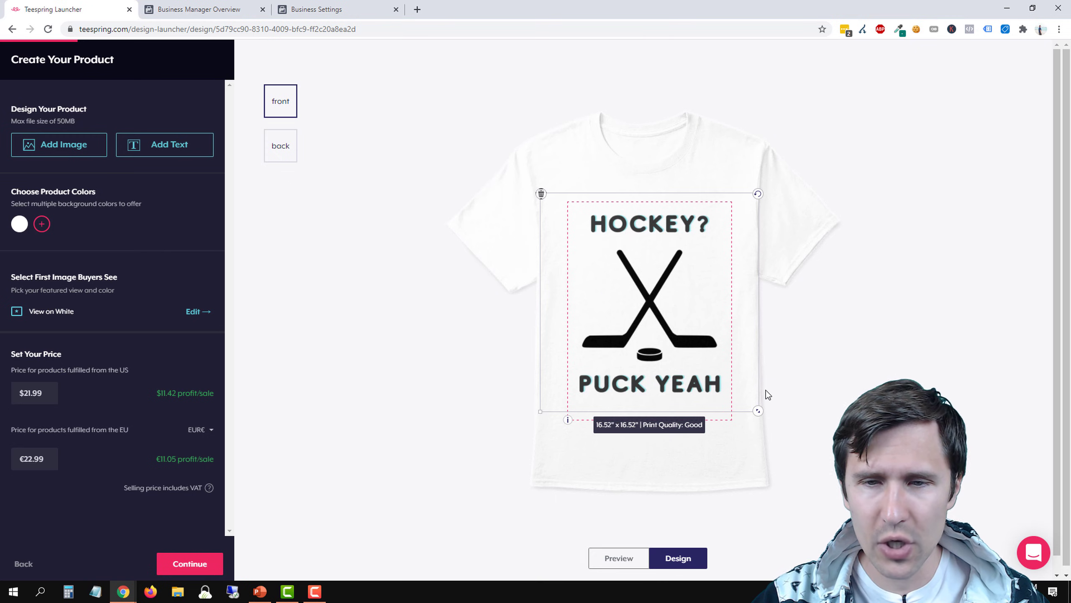
{"action": "left_click", "coordinate": [445, 367]}
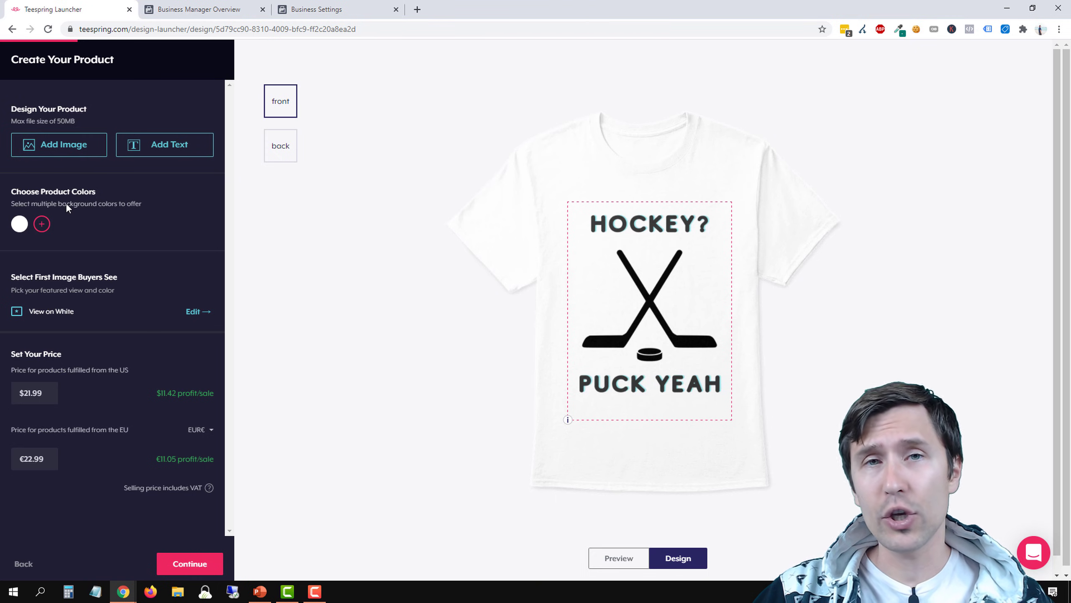
Add beige, light gray and light pink to the offered shirt colors, trying dark gray and removing it again
{"action": "left_click", "coordinate": [42, 224]}
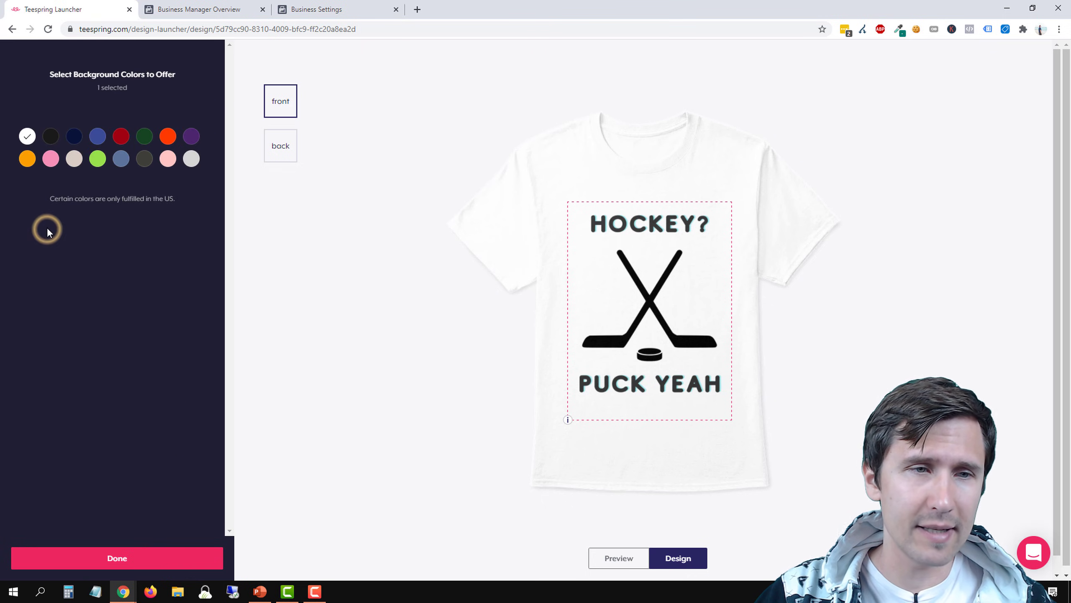
{"action": "left_click", "coordinate": [74, 160]}
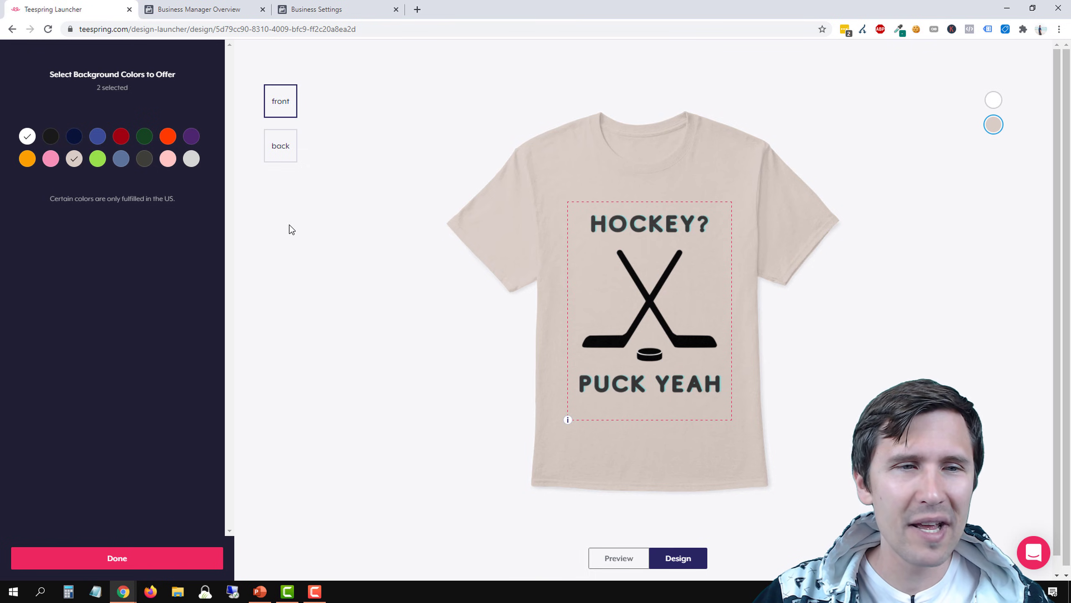
{"action": "left_click", "coordinate": [144, 160]}
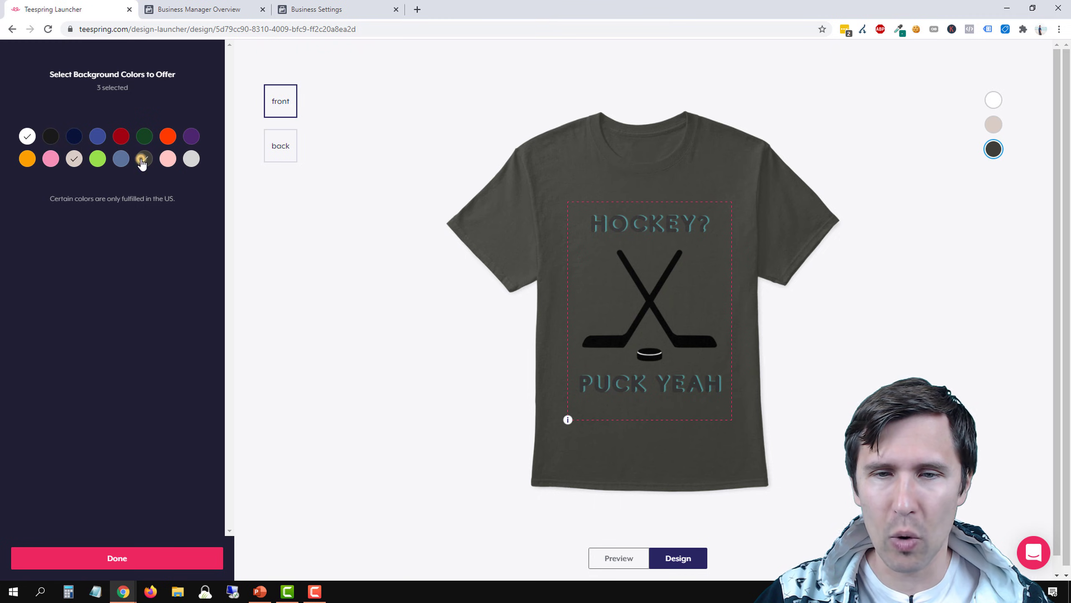
{"action": "left_click", "coordinate": [143, 161]}
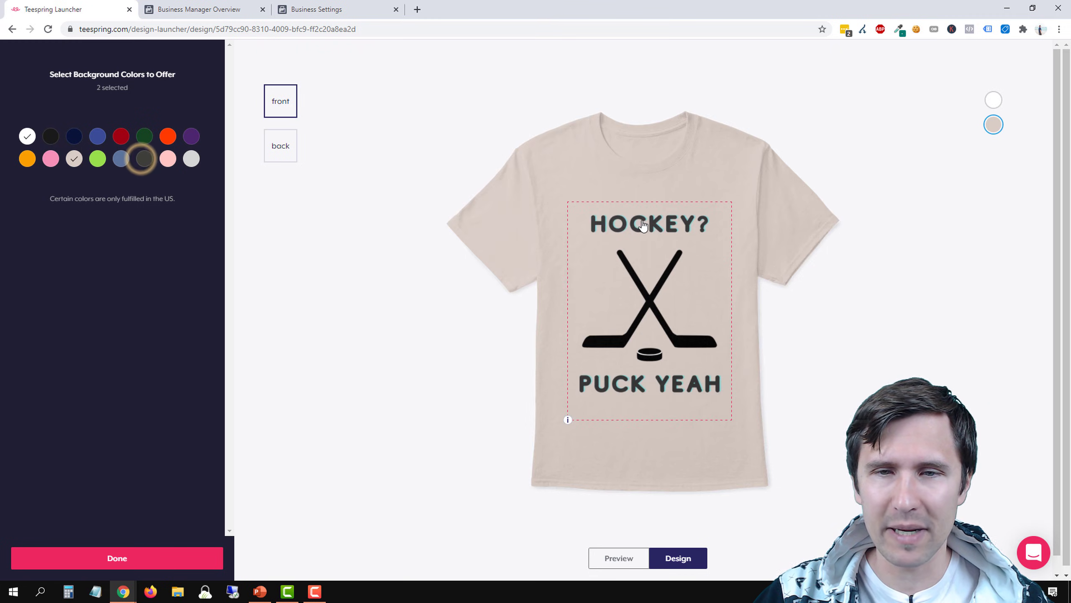
{"action": "left_click", "coordinate": [192, 163]}
{"action": "left_click", "coordinate": [168, 160]}
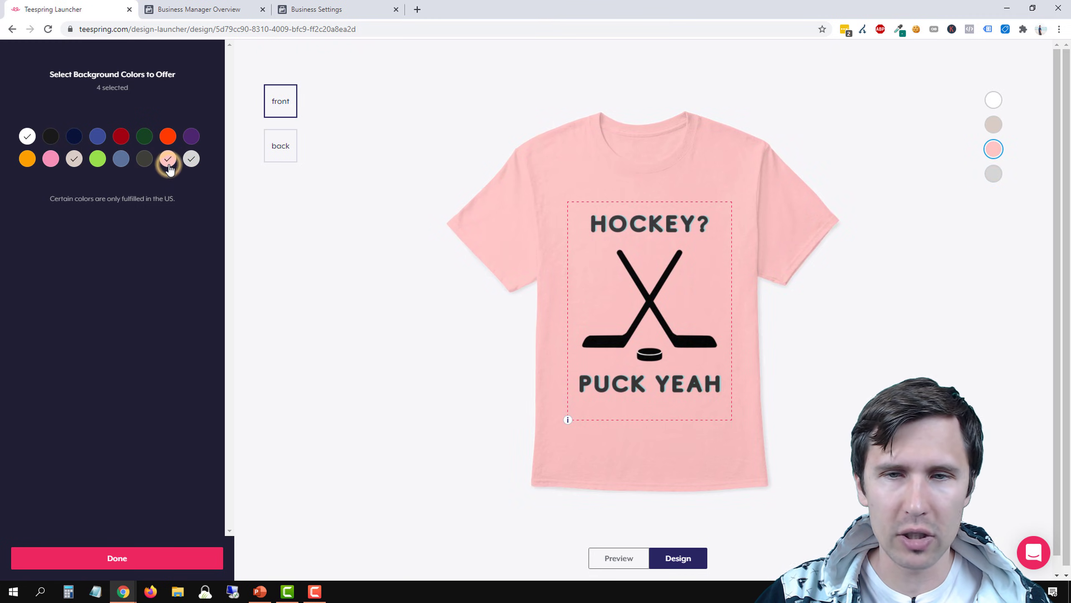
Add lime green, pink and gold to the offered shirt colors, leaving out the blue and navy tried in between, and finish the color selection
{"action": "left_click", "coordinate": [98, 160]}
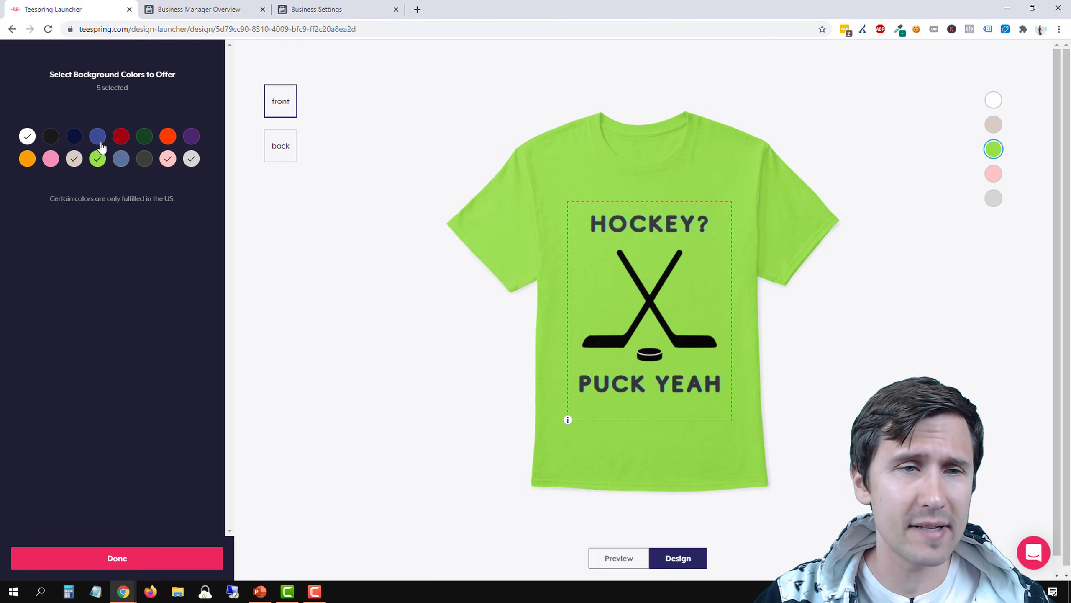
{"action": "left_click", "coordinate": [100, 146]}
{"action": "left_click", "coordinate": [100, 145]}
{"action": "left_click", "coordinate": [75, 146]}
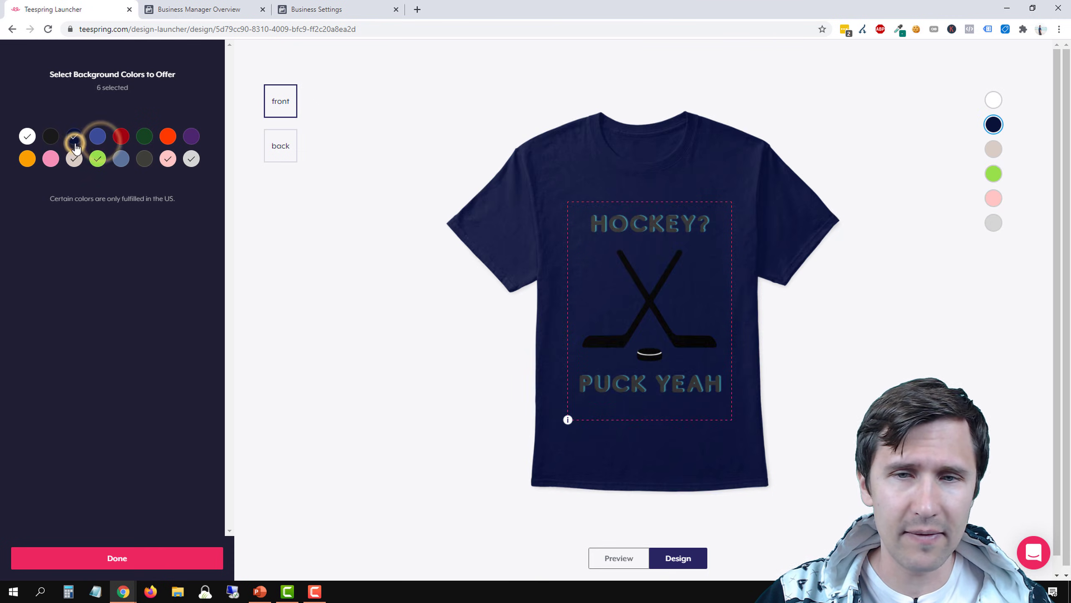
{"action": "left_click", "coordinate": [74, 144]}
{"action": "left_click", "coordinate": [51, 162]}
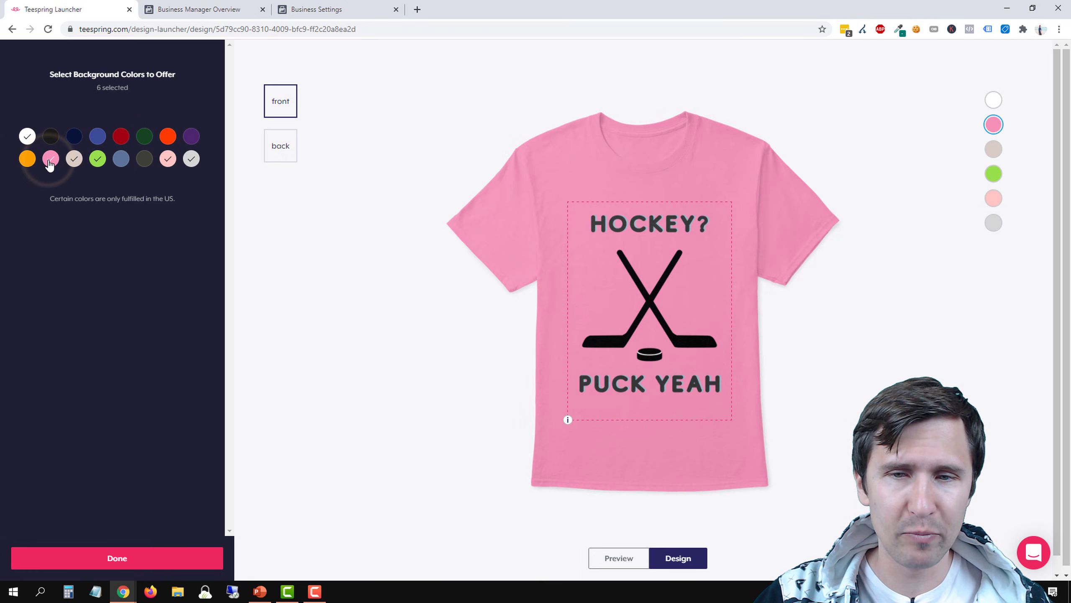
{"action": "left_click", "coordinate": [27, 159]}
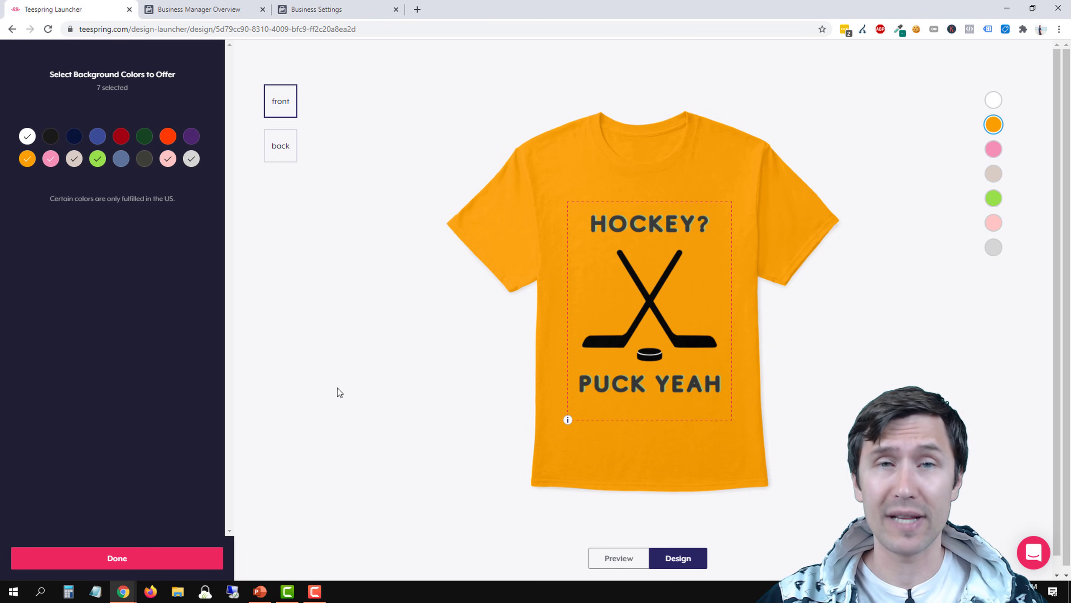
{"action": "left_click", "coordinate": [138, 563]}
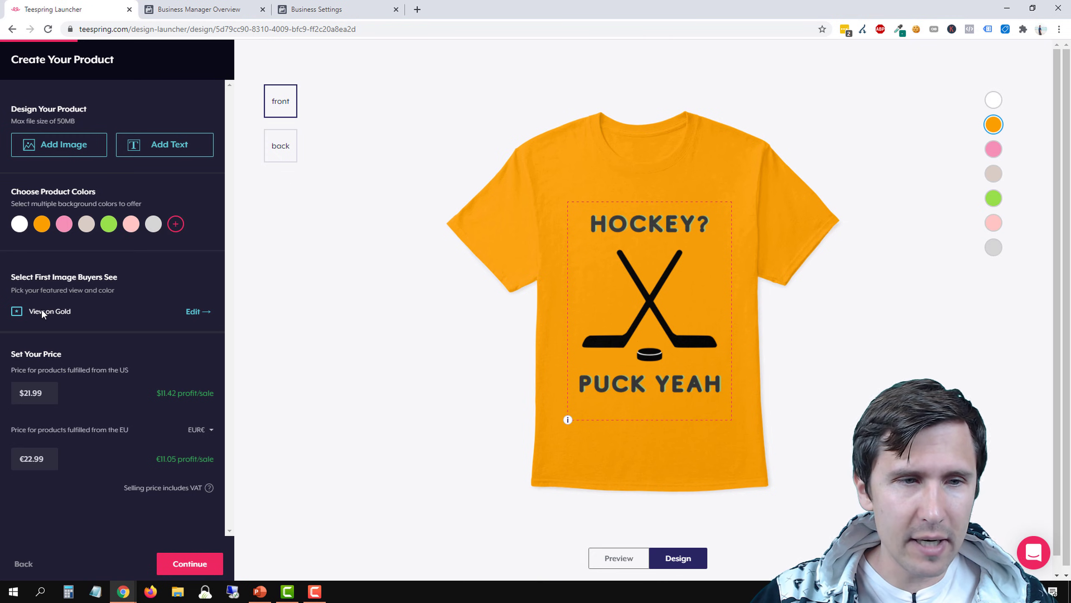
Set the first image buyers see to the front view on White, trying pink, gold and lime before settling on white
{"action": "left_click_drag", "start_coordinate": [22, 275], "coordinate": [118, 277]}
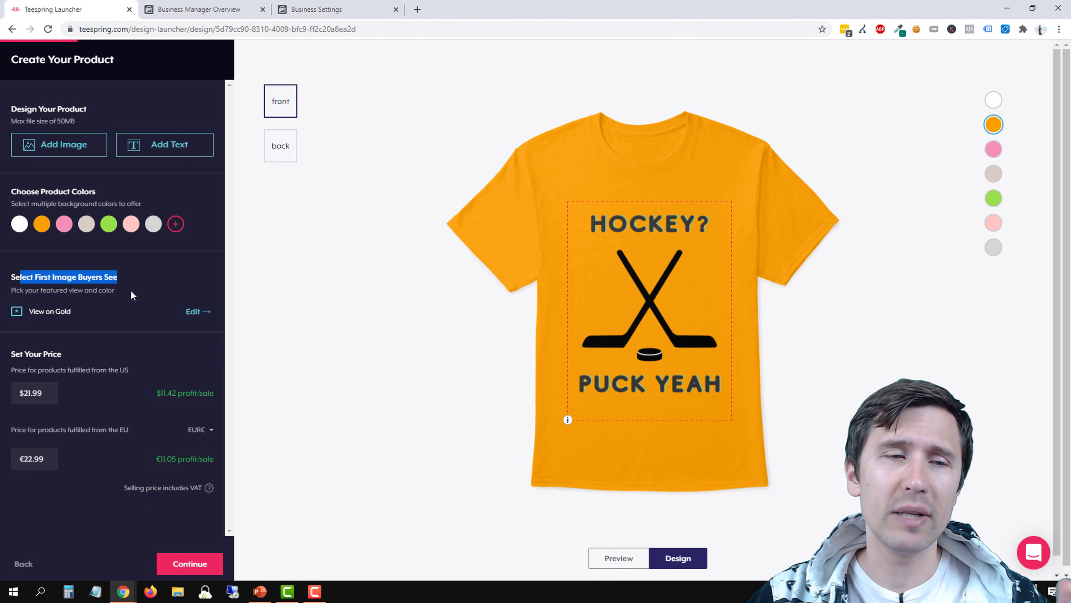
{"action": "left_click", "coordinate": [197, 313]}
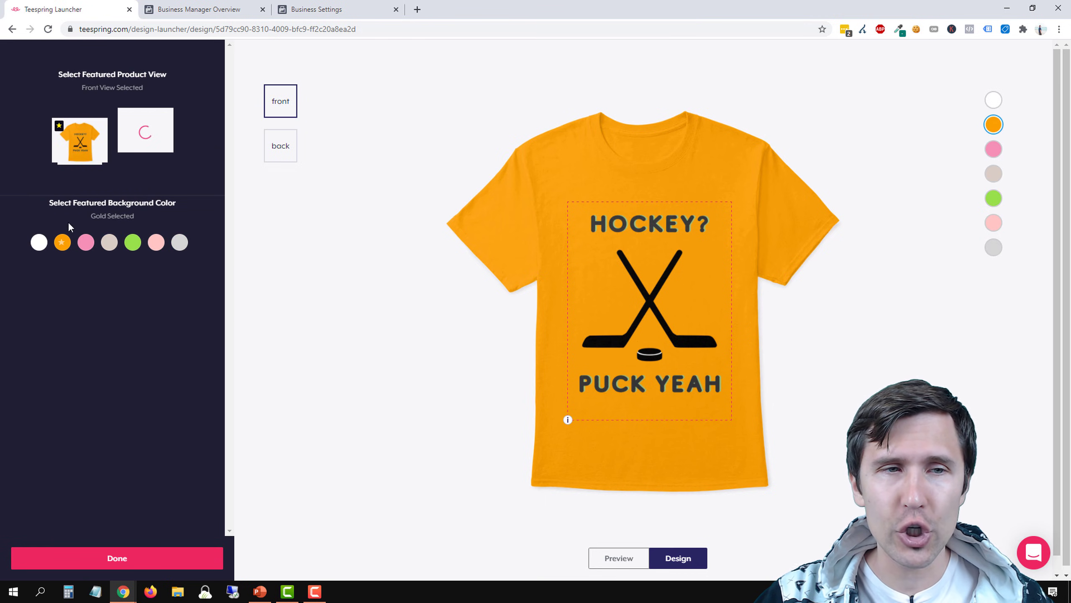
{"action": "left_click", "coordinate": [87, 236]}
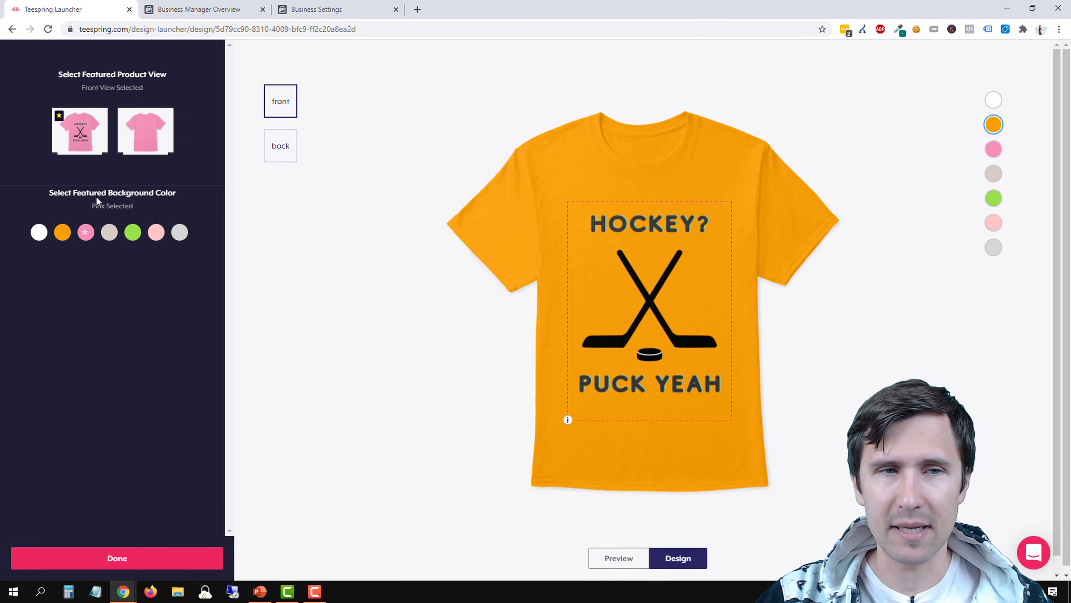
{"action": "left_click", "coordinate": [67, 236]}
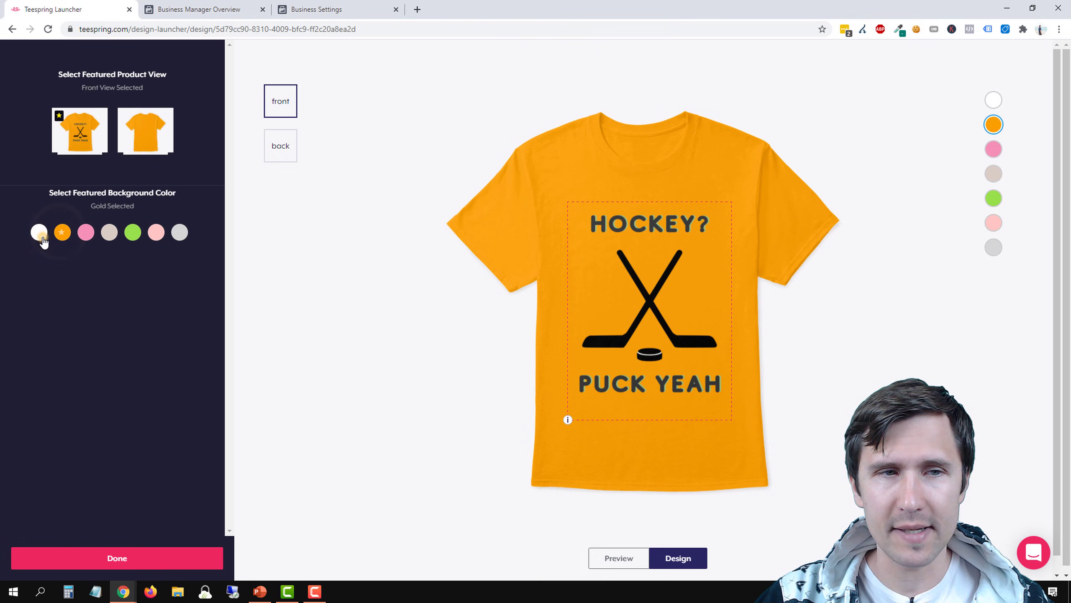
{"action": "left_click", "coordinate": [42, 239]}
{"action": "left_click", "coordinate": [135, 232]}
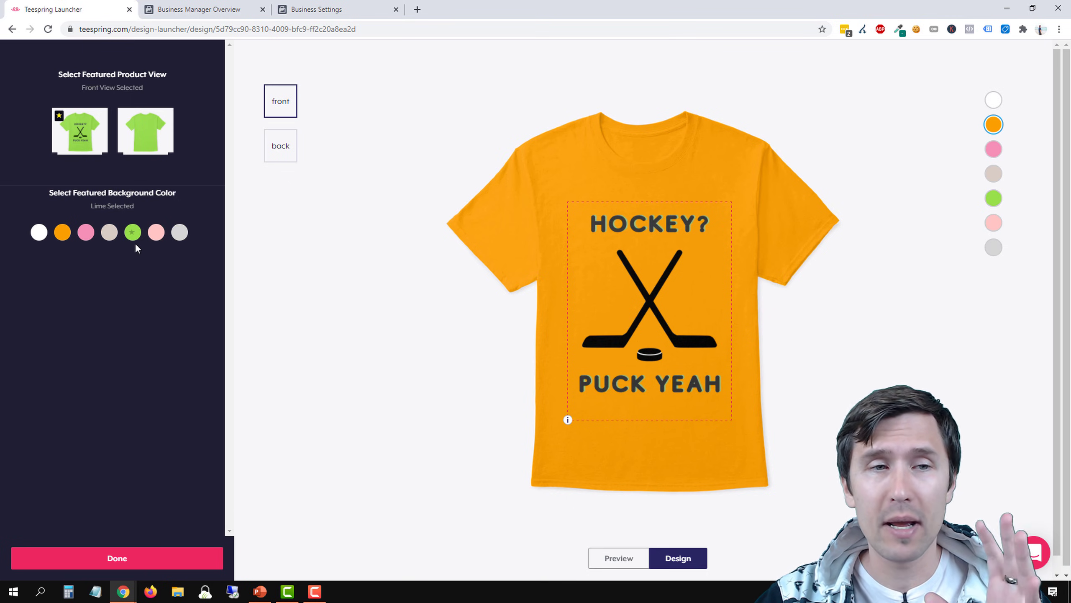
{"action": "left_click", "coordinate": [36, 238]}
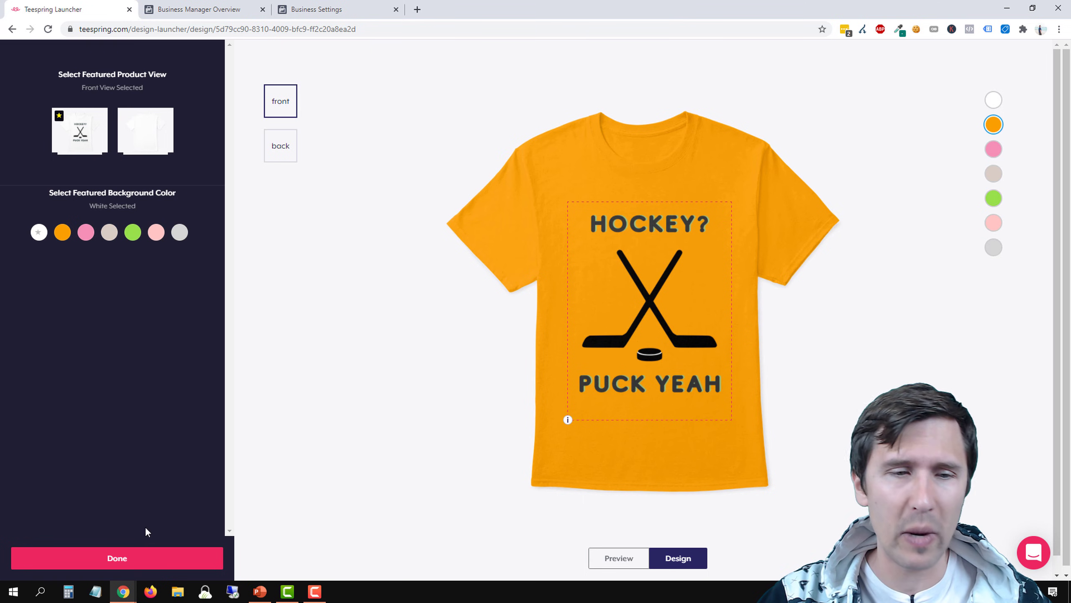
{"action": "left_click", "coordinate": [116, 556]}
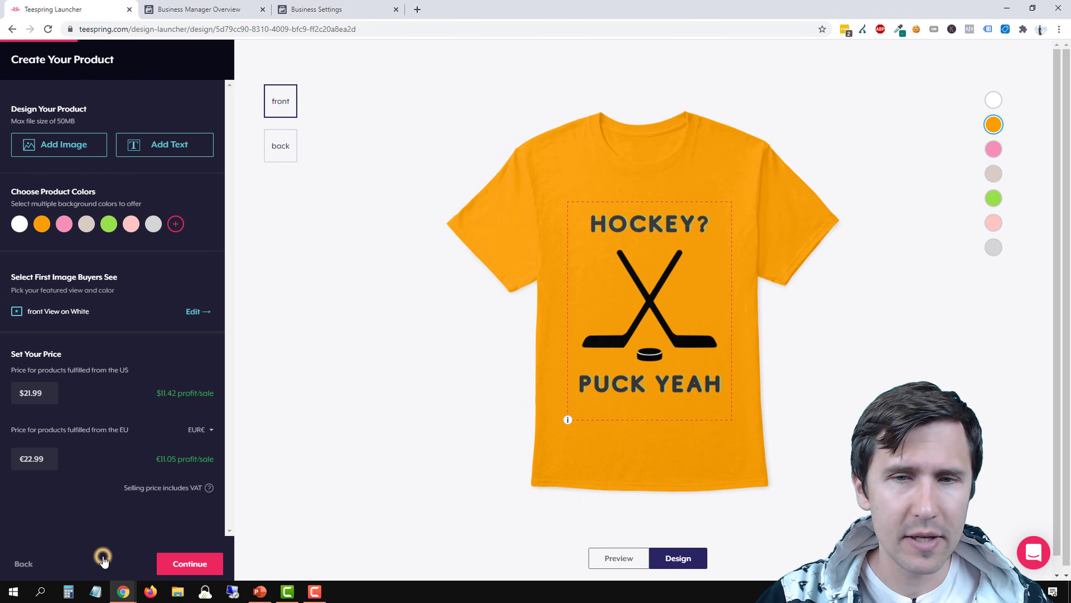
{"action": "left_click", "coordinate": [19, 223]}
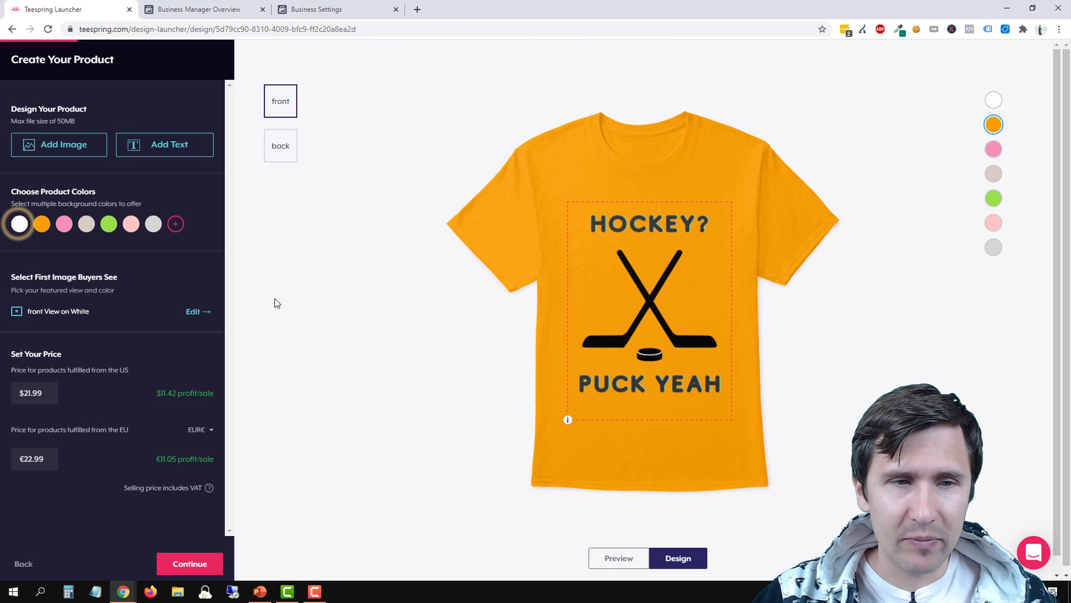
{"action": "left_click", "coordinate": [193, 311]}
{"action": "left_click", "coordinate": [39, 232]}
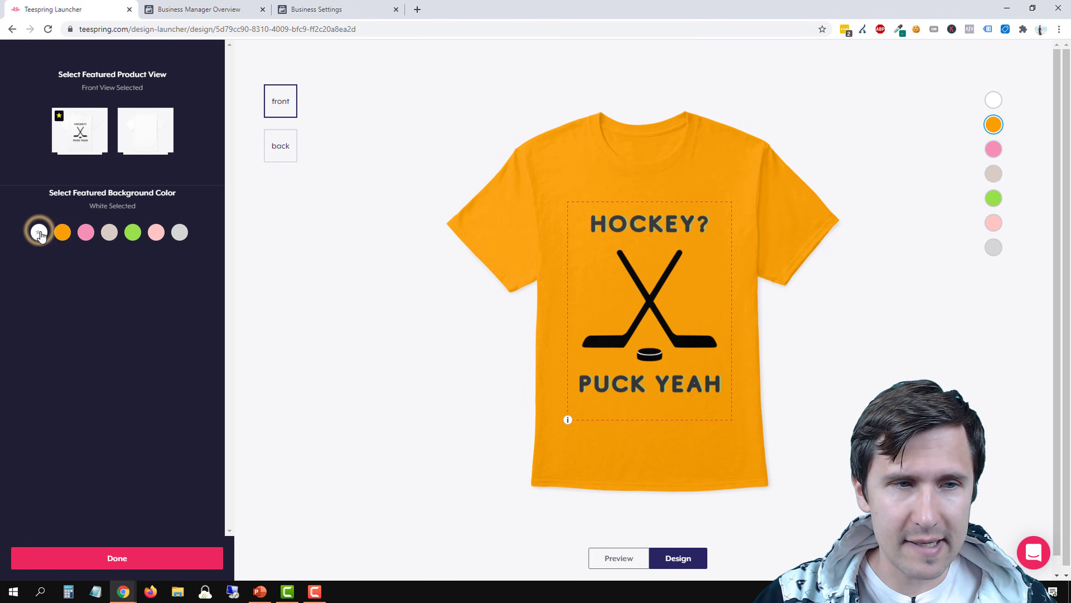
{"action": "left_click", "coordinate": [111, 557]}
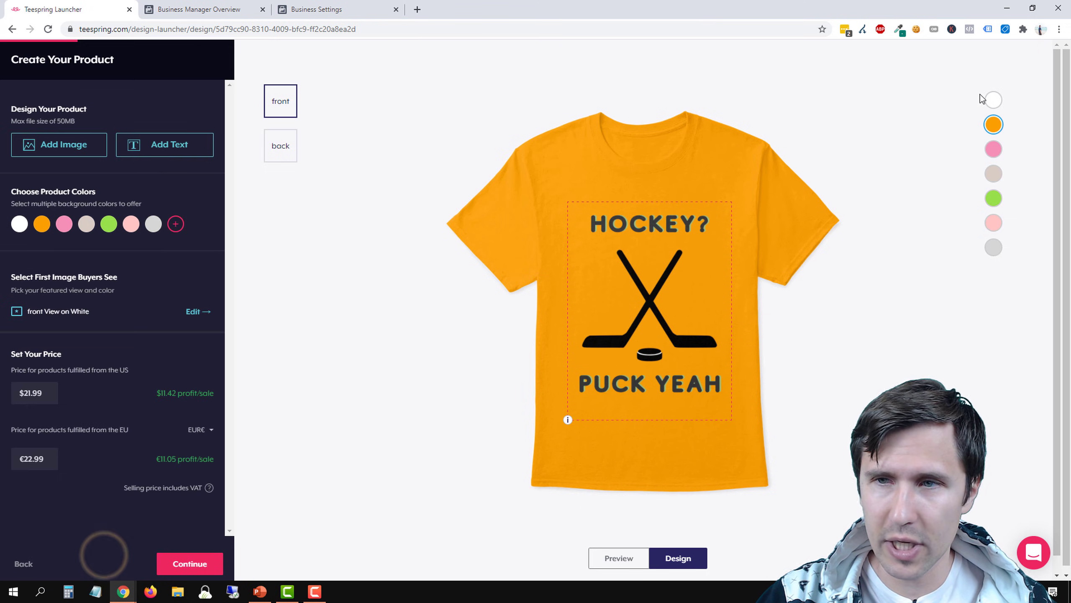
Preview the shirt design in white, lime green and beige, and return the preview to white
{"action": "left_click", "coordinate": [993, 100]}
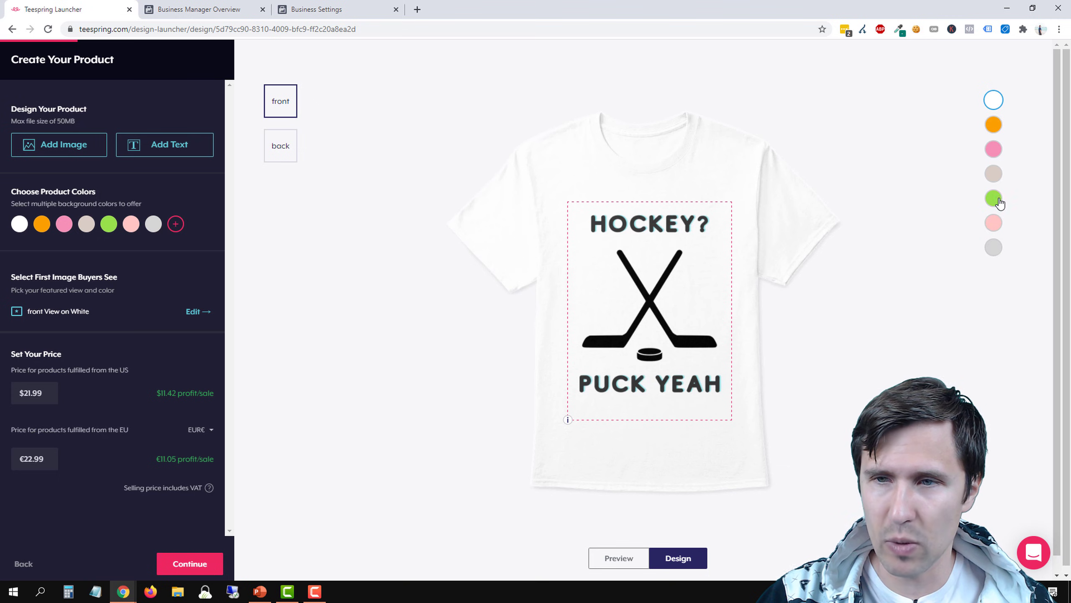
{"action": "left_click", "coordinate": [999, 201]}
{"action": "left_click", "coordinate": [994, 173]}
{"action": "left_click", "coordinate": [994, 101]}
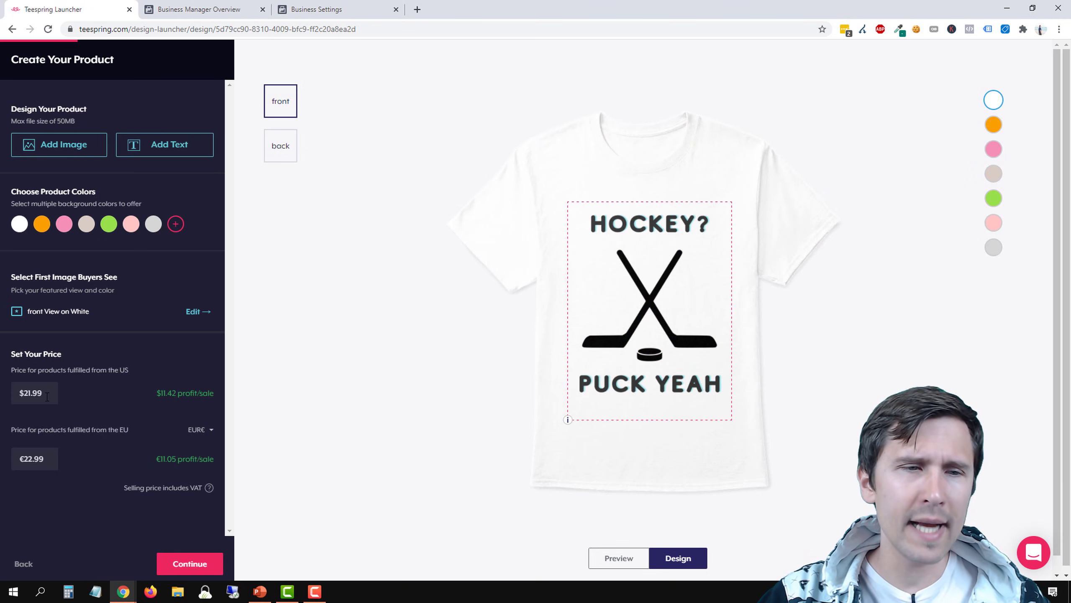
Set the price for products fulfilled from the US to $25.00 and check the profit per sale
{"action": "left_click_drag", "start_coordinate": [47, 390], "coordinate": [13, 394]}
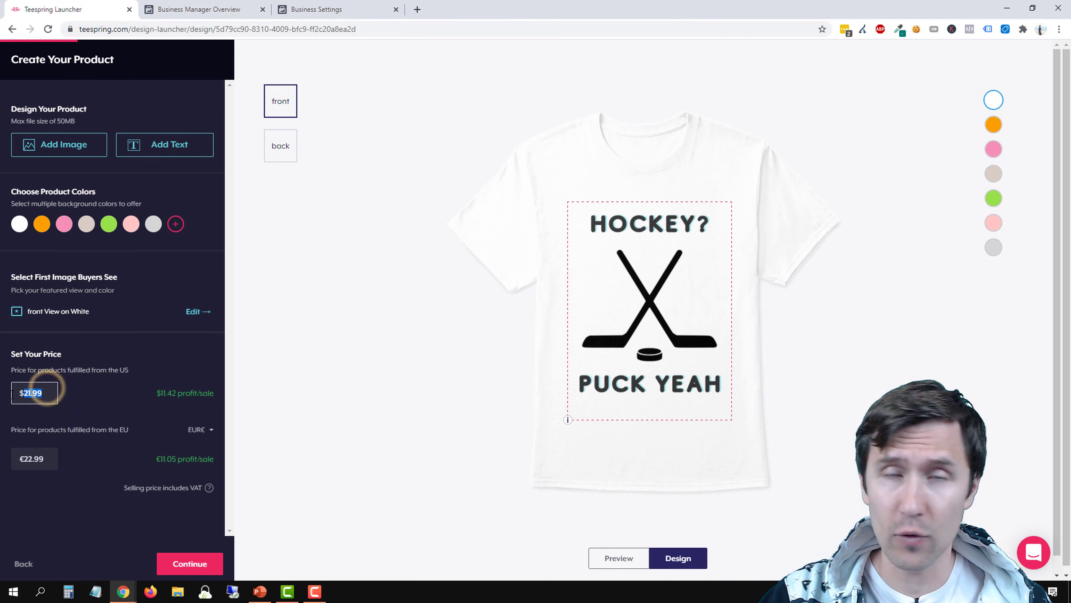
{"action": "left_click", "coordinate": [46, 463]}
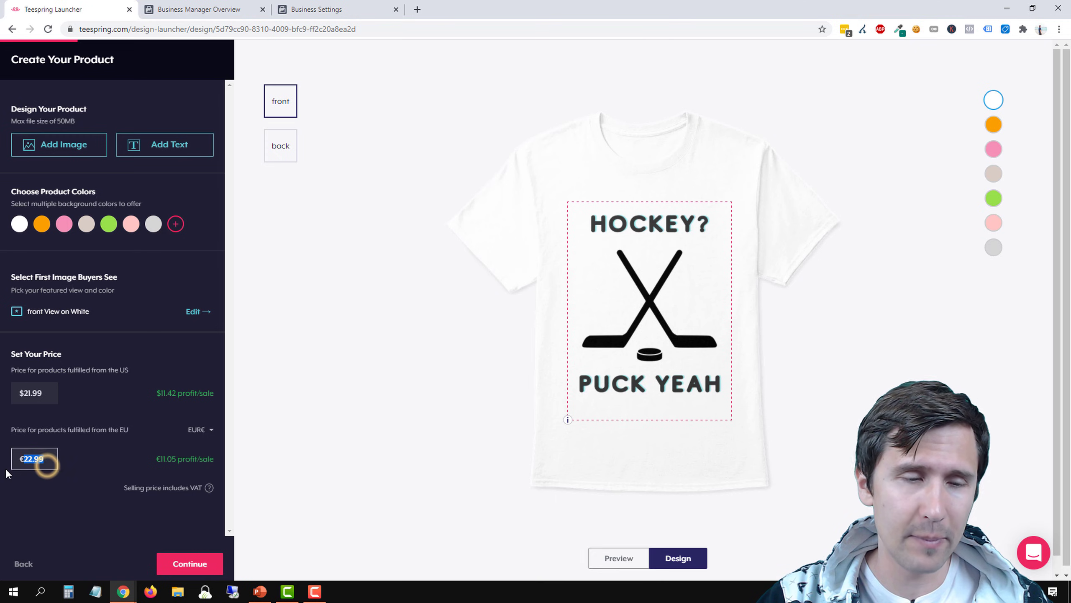
{"action": "left_click", "coordinate": [49, 393]}
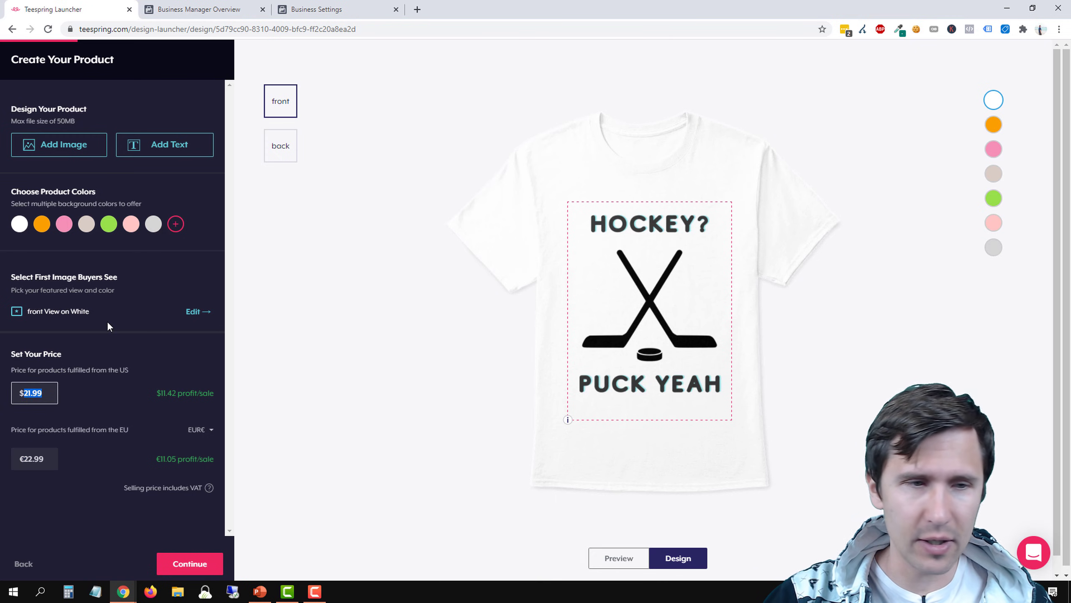
{"action": "type", "text": "25.00"}
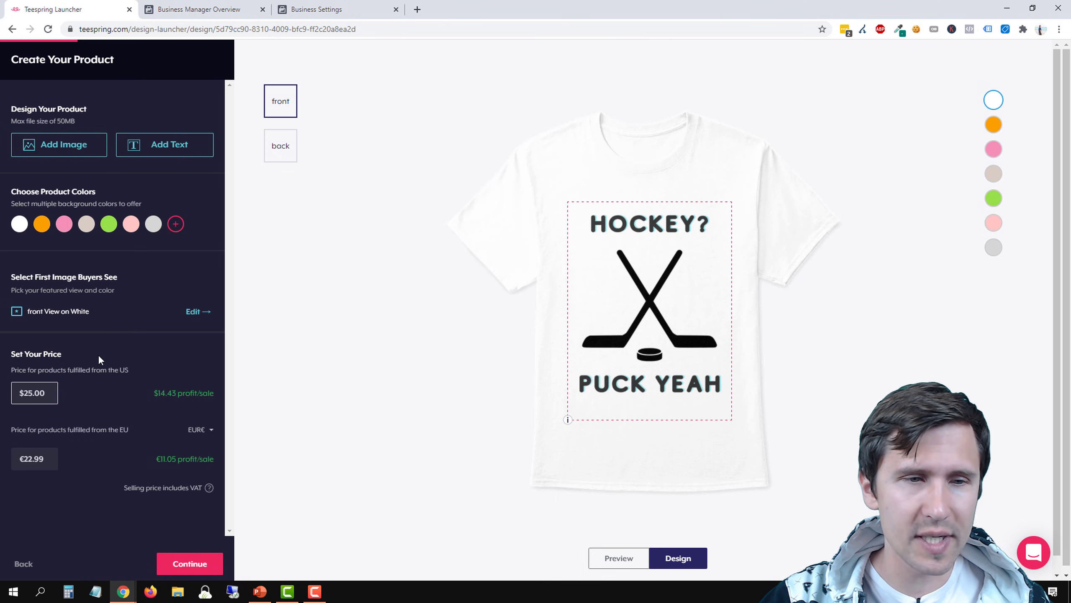
{"action": "left_click", "coordinate": [101, 371]}
{"action": "left_click_drag", "start_coordinate": [147, 391], "coordinate": [194, 404]}
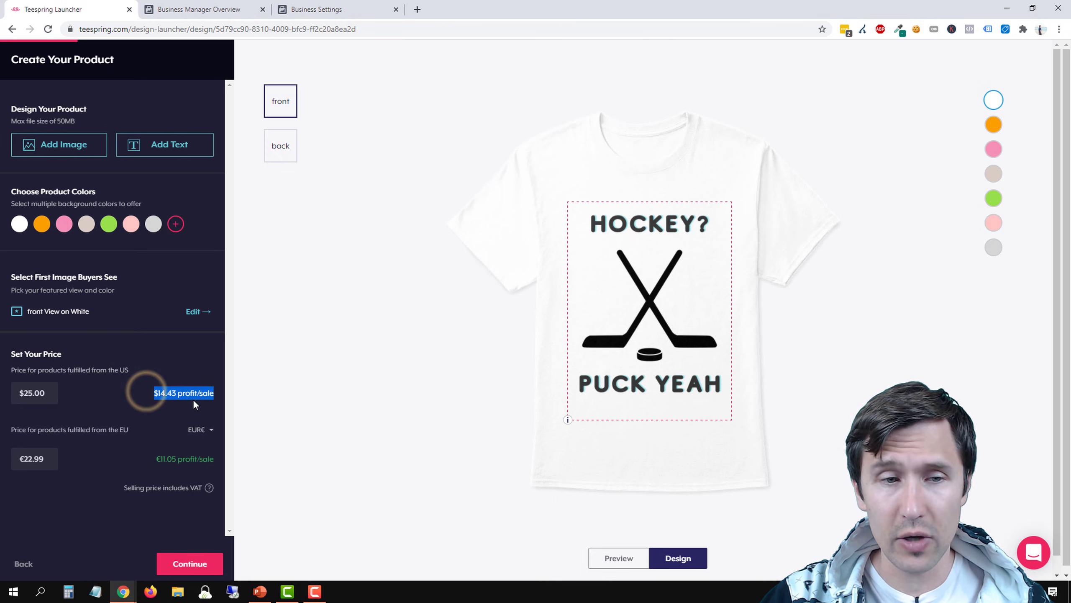
{"action": "left_click", "coordinate": [163, 402]}
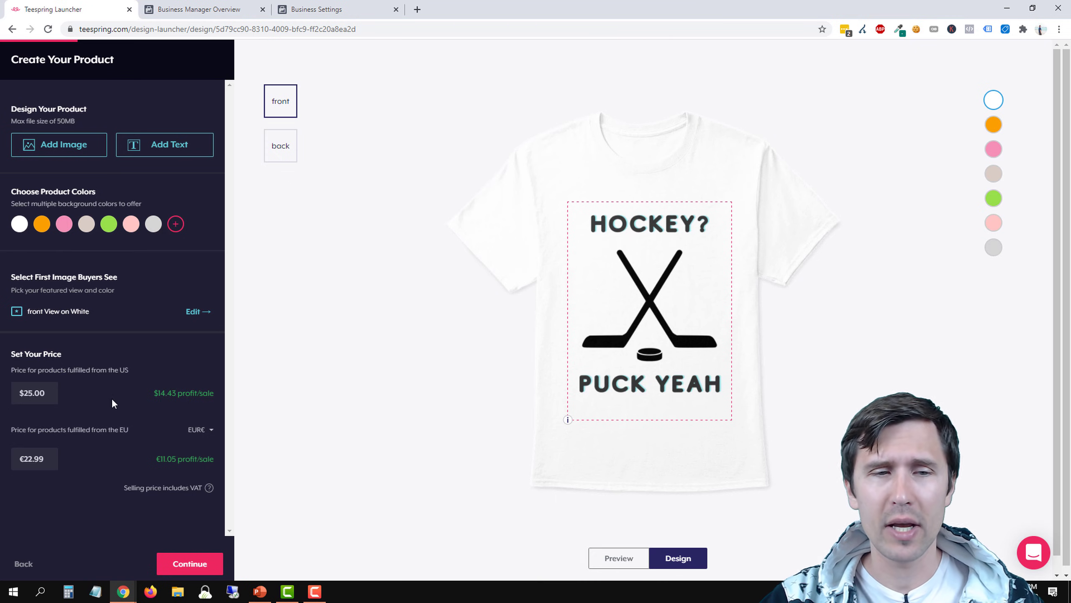
{"action": "double_click", "coordinate": [45, 393]}
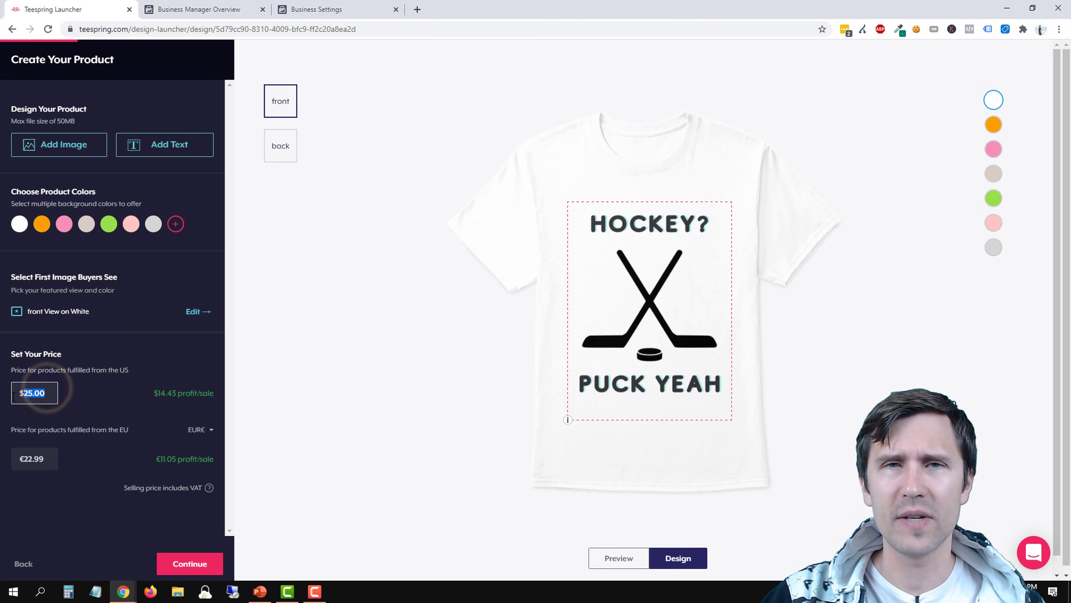
{"action": "left_click_drag", "start_coordinate": [151, 398], "coordinate": [203, 394]}
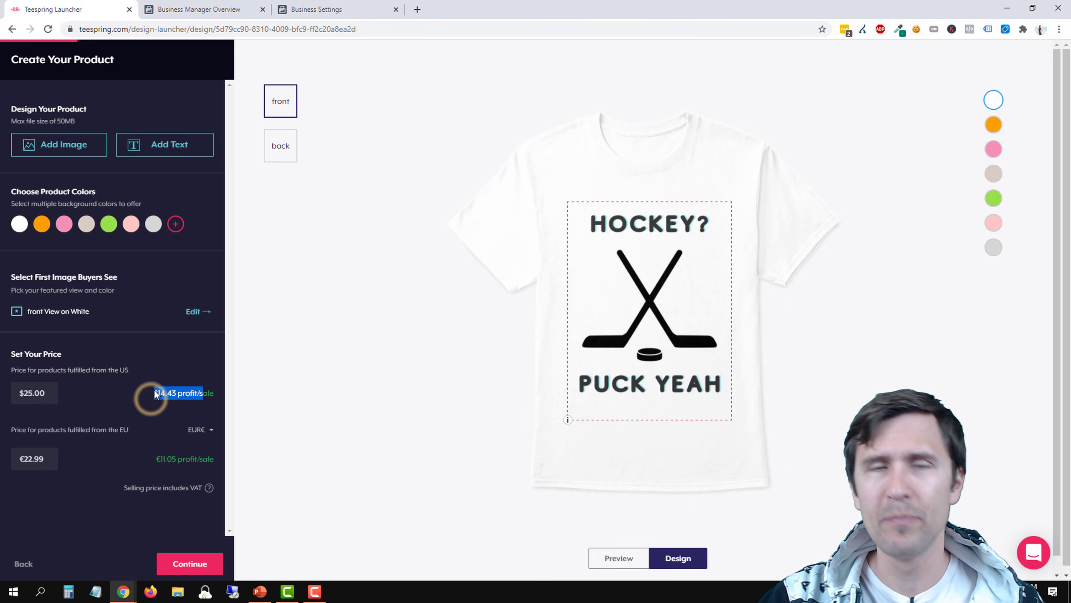
{"action": "left_click", "coordinate": [140, 351]}
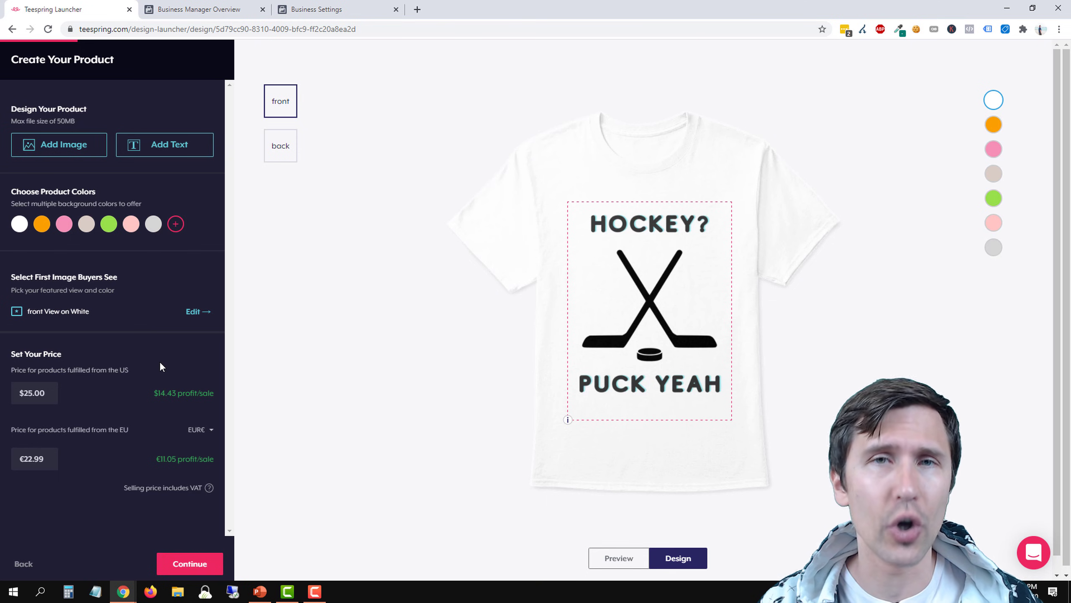
Switch the EU price currency to GBP, set that price to £25.0 and check its profit and VAT information
{"action": "left_click", "coordinate": [206, 431]}
{"action": "left_click", "coordinate": [193, 459]}
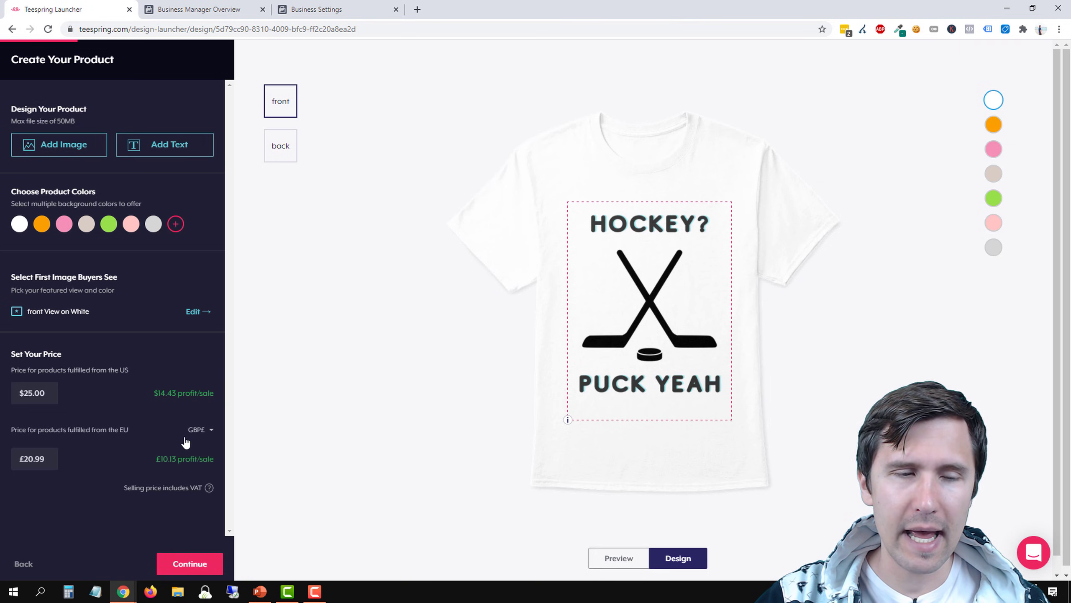
{"action": "double_click", "coordinate": [50, 454]}
{"action": "type", "text": "25"}
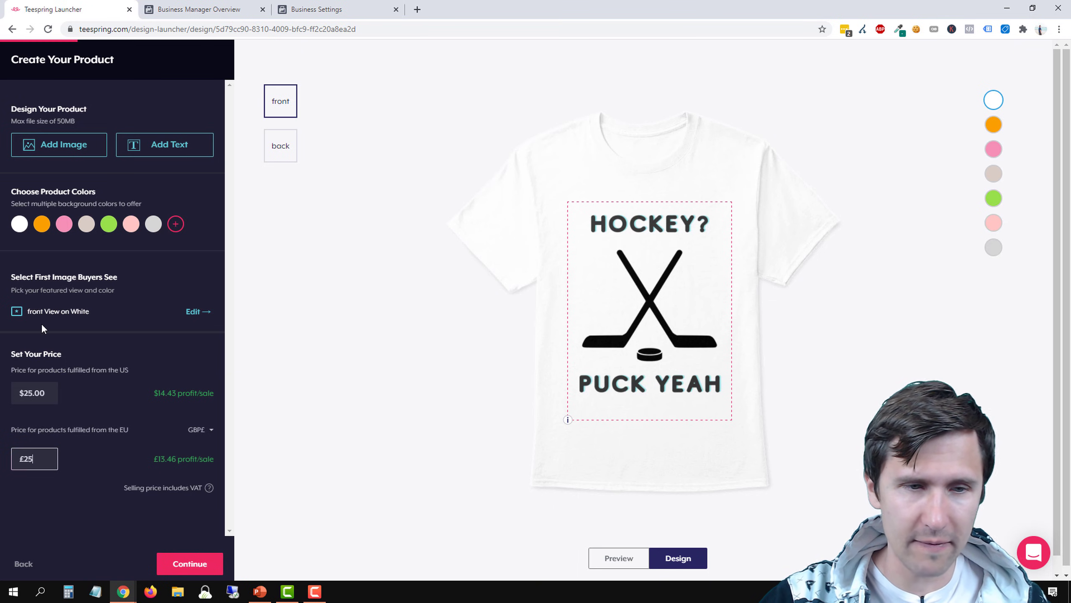
{"action": "type", "text": ".0"}
{"action": "left_click", "coordinate": [79, 494]}
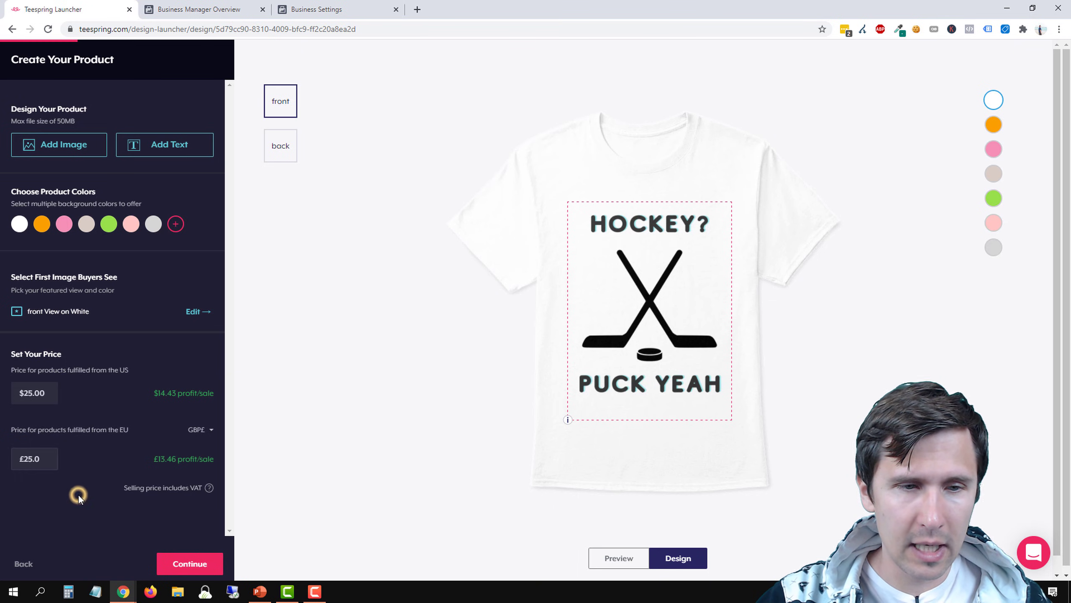
{"action": "left_click_drag", "start_coordinate": [153, 461], "coordinate": [214, 455]}
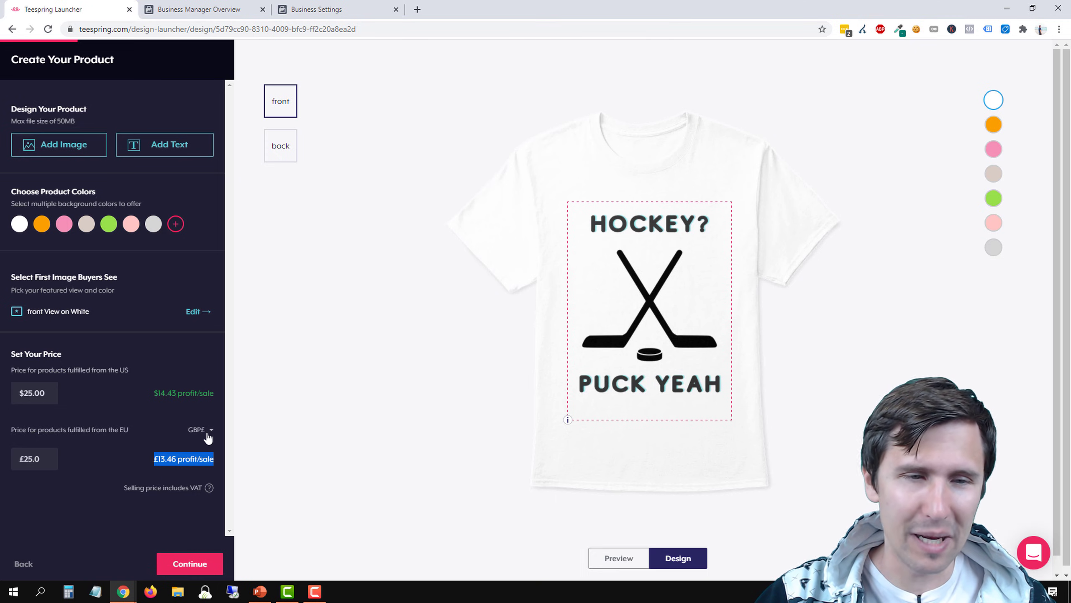
{"action": "left_click", "coordinate": [170, 491]}
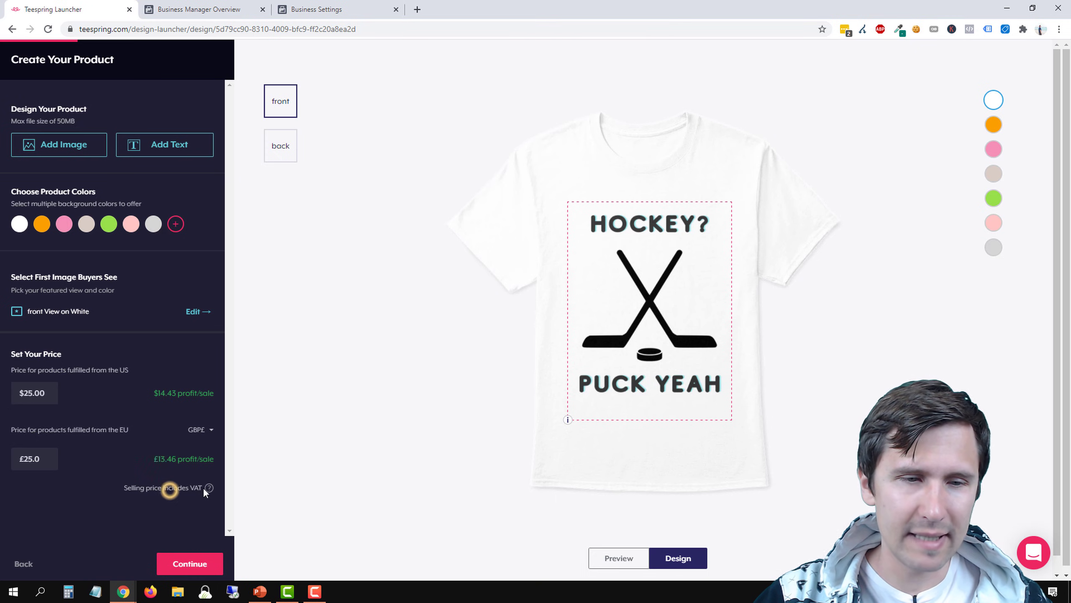
{"action": "mouse_move", "coordinate": [207, 486]}
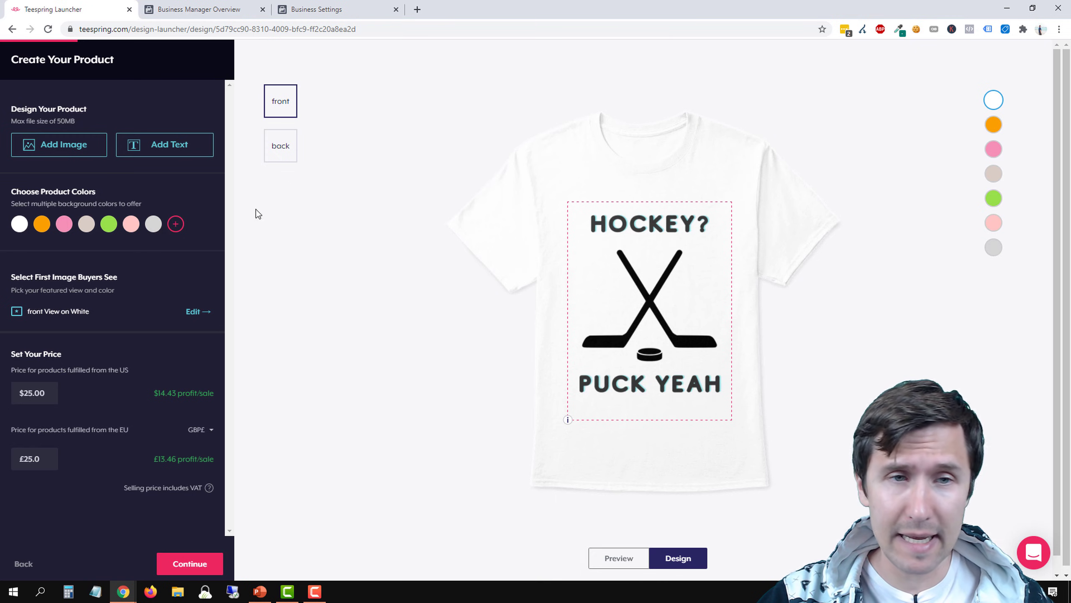
Check the back of the shirt, return to the front view and continue to adding more products
{"action": "left_click", "coordinate": [282, 148]}
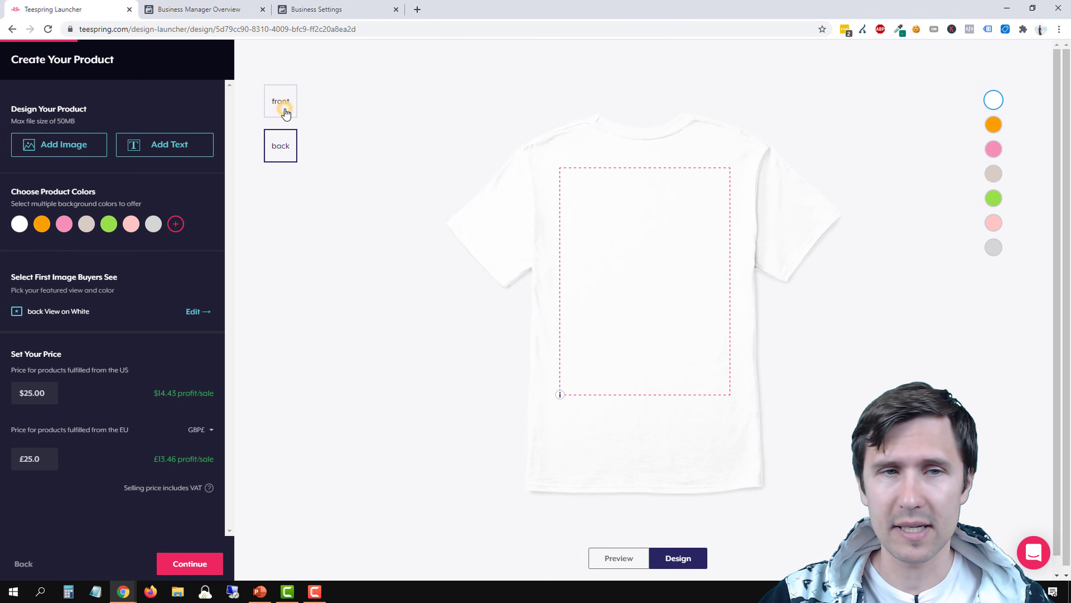
{"action": "left_click", "coordinate": [285, 113]}
{"action": "left_click", "coordinate": [186, 561]}
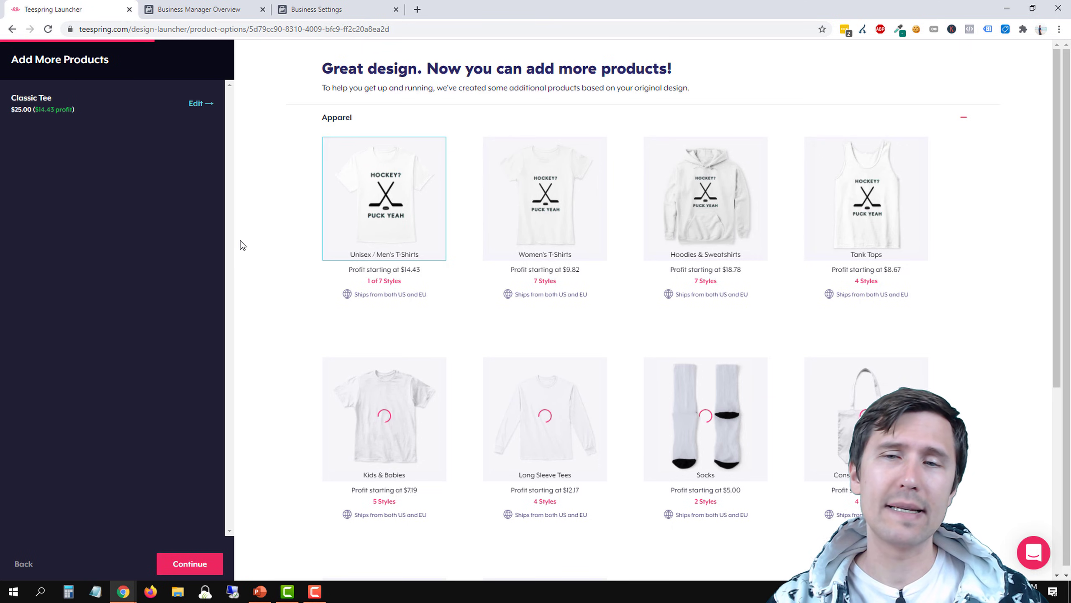
Add the Classic Pullover Hoodie and Classic Crewneck Sweatshirt from the Hoodies & Sweatshirts styles to the products for sale
{"action": "mouse_move", "coordinate": [722, 201]}
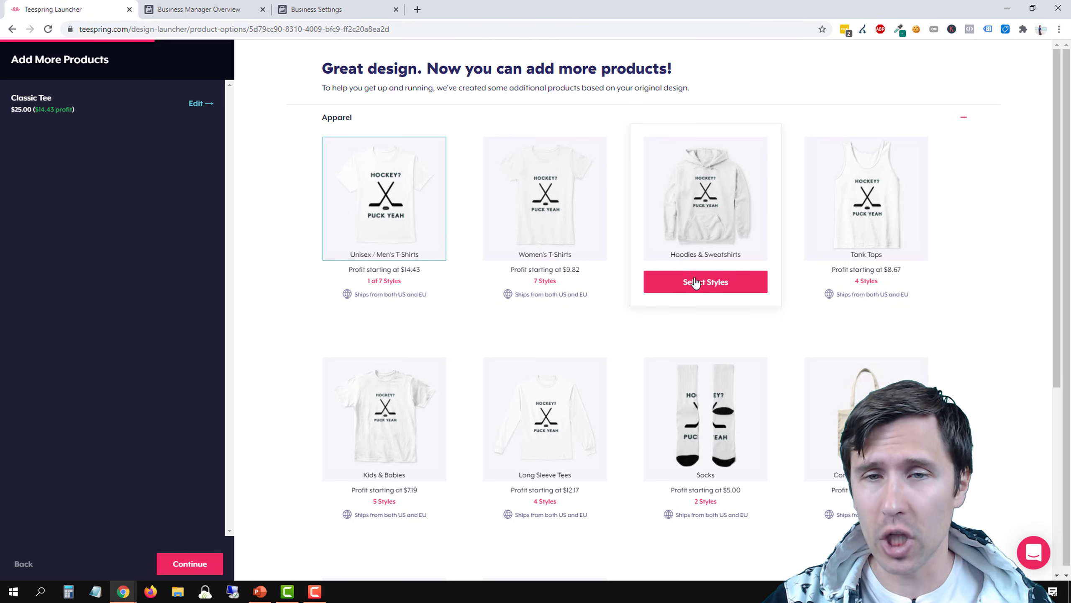
{"action": "scroll", "coordinate": [667, 313], "scroll_direction": "down", "scroll_amount": 1}
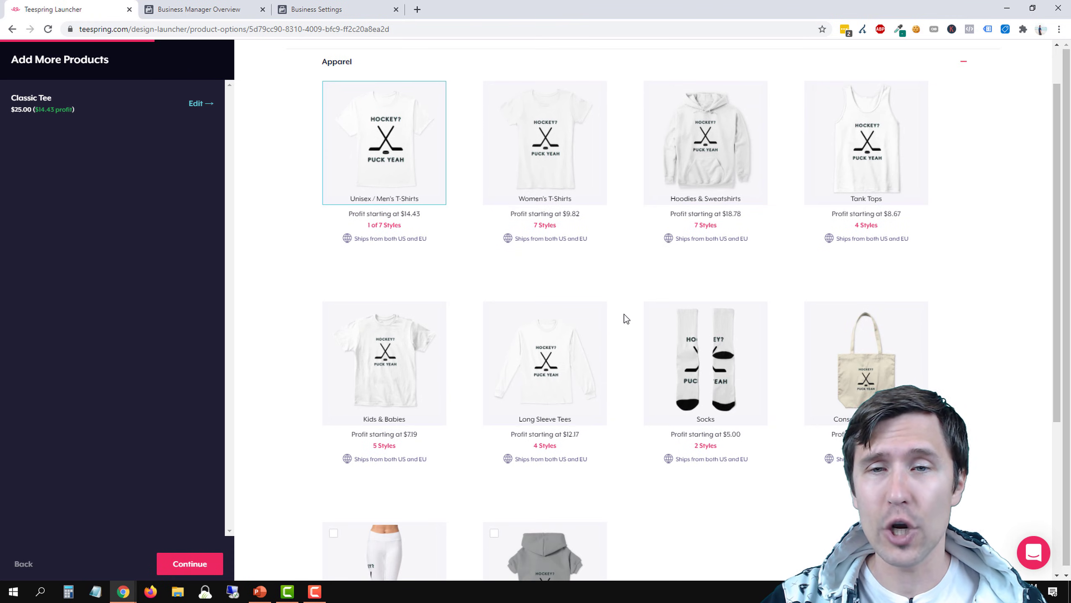
{"action": "left_click", "coordinate": [691, 224]}
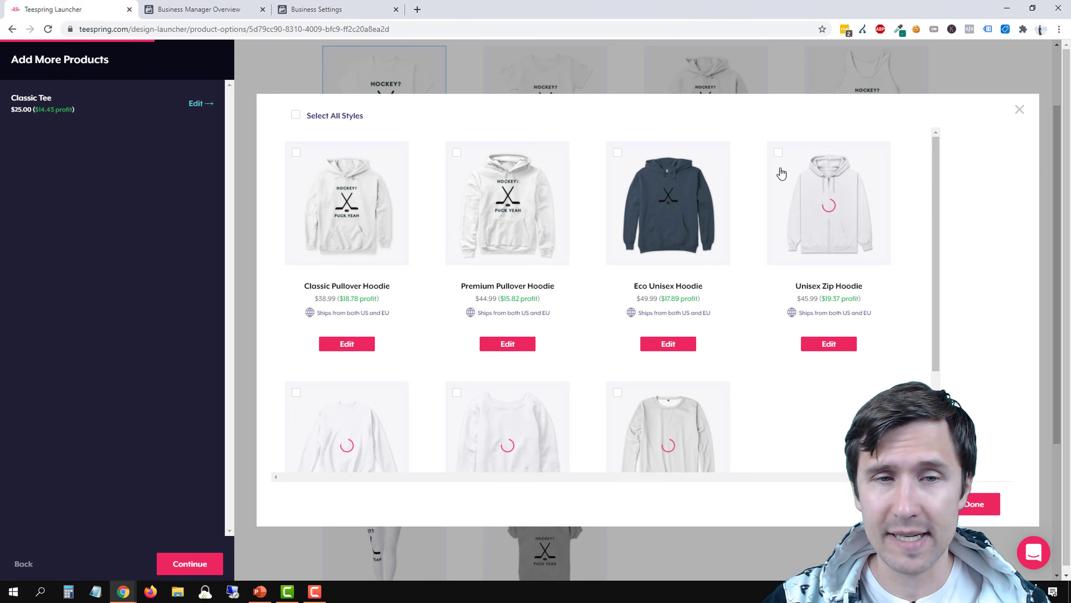
{"action": "left_click", "coordinate": [297, 157]}
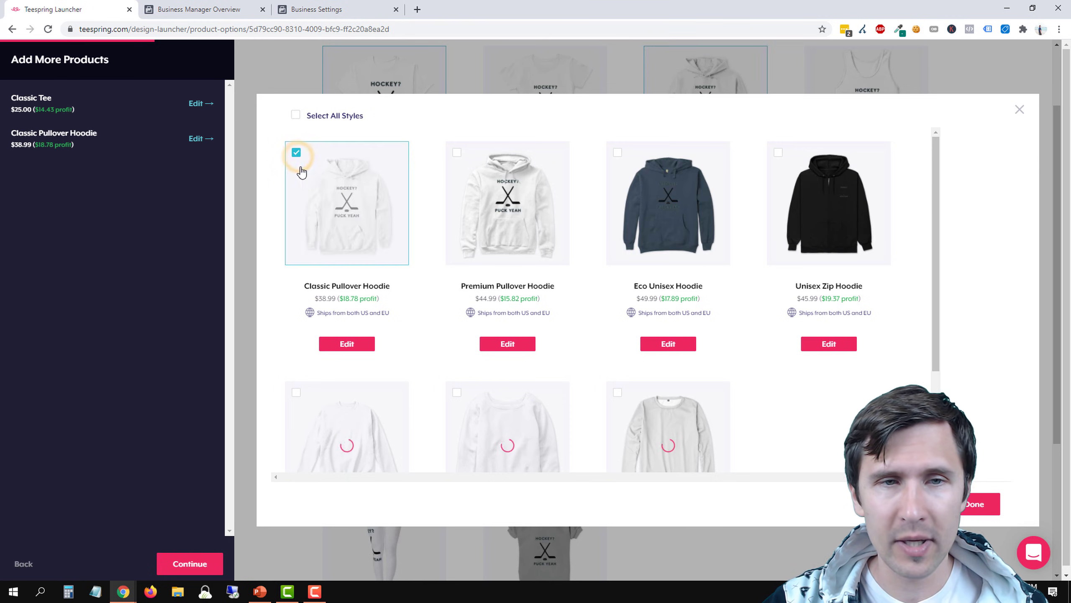
{"action": "scroll", "coordinate": [473, 405], "scroll_direction": "down", "scroll_amount": 3}
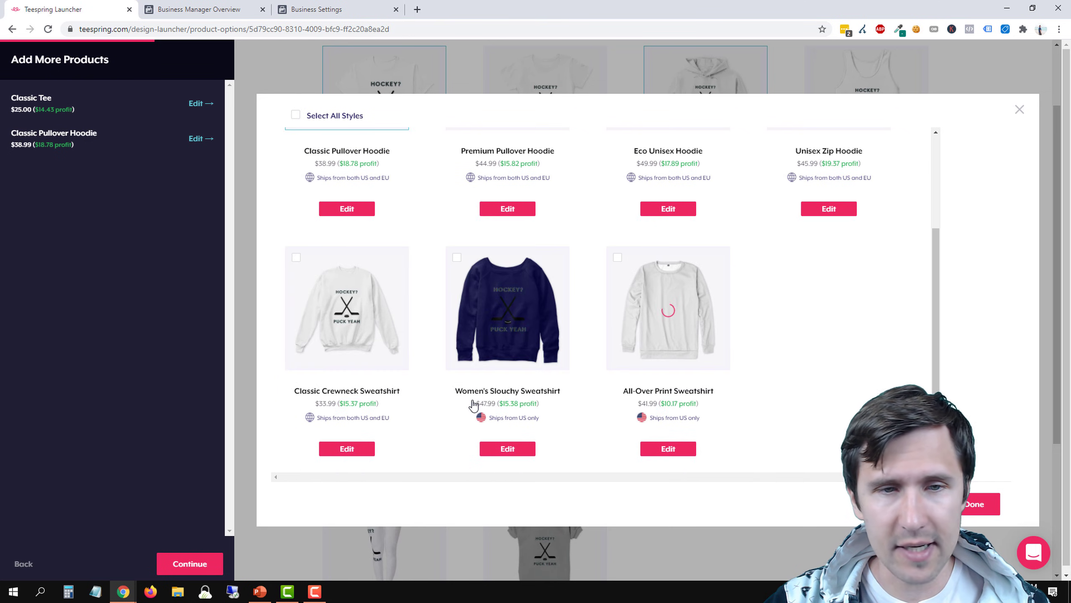
{"action": "left_click", "coordinate": [295, 258]}
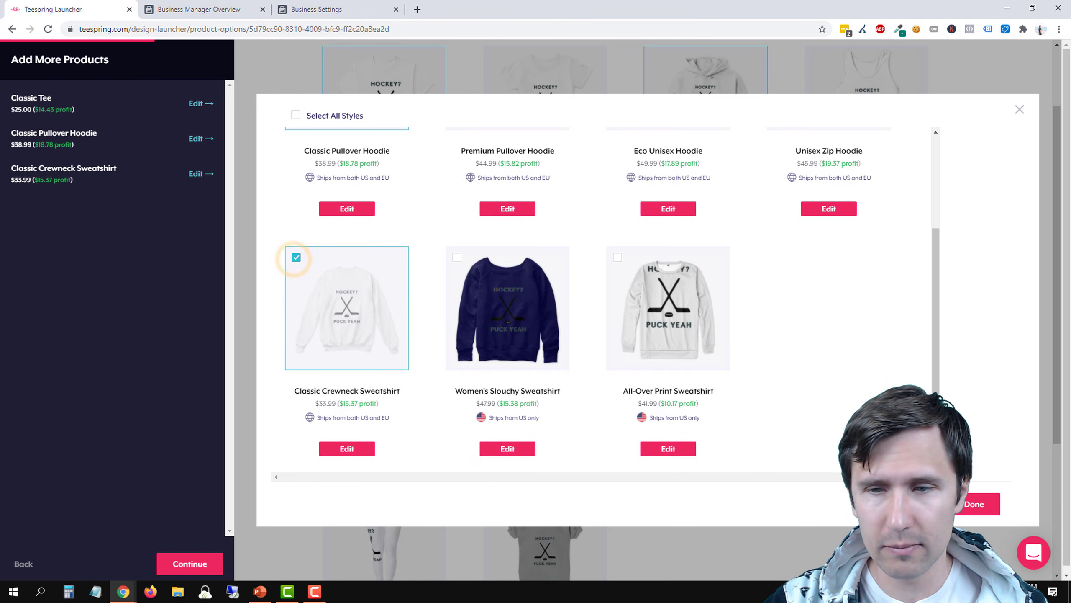
{"action": "left_click", "coordinate": [979, 504]}
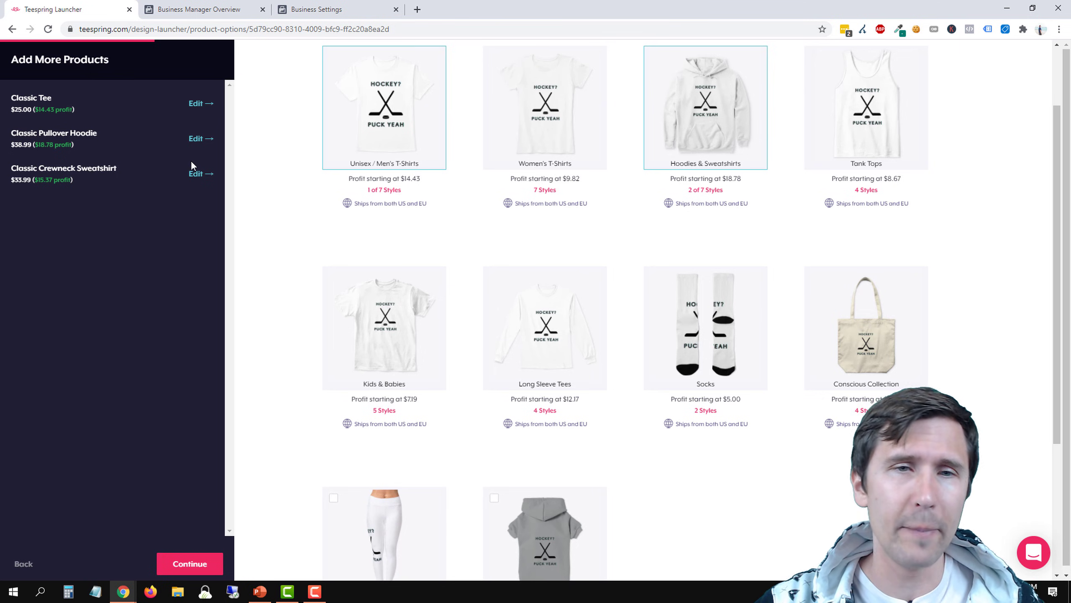
Review the selected products and continue to creating the listing
{"action": "mouse_move", "coordinate": [347, 235]}
{"action": "scroll", "coordinate": [346, 234], "scroll_direction": "up", "scroll_amount": 2}
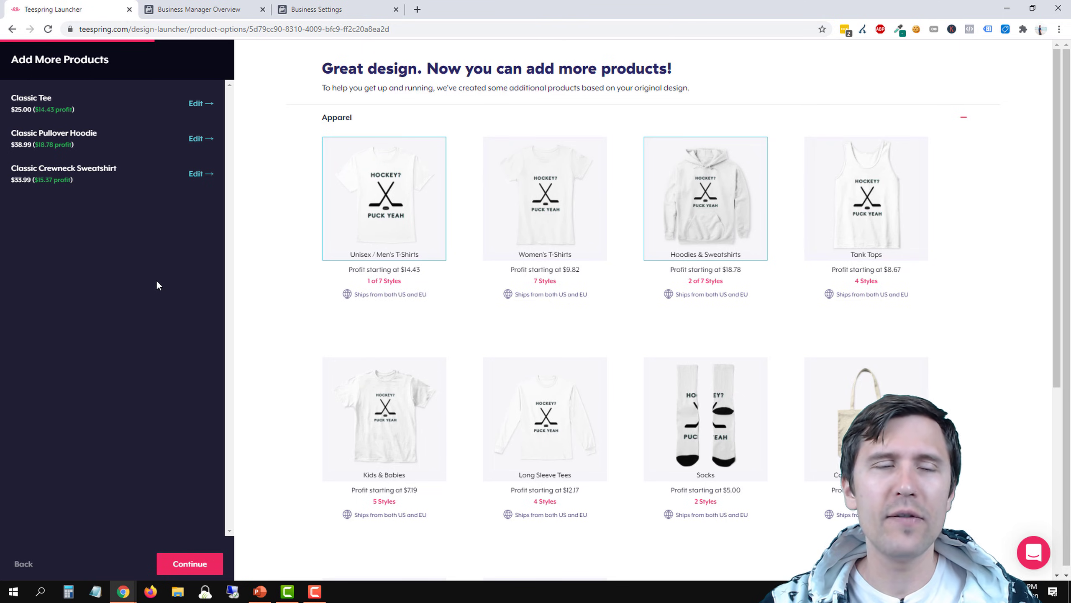
{"action": "mouse_move", "coordinate": [758, 206]}
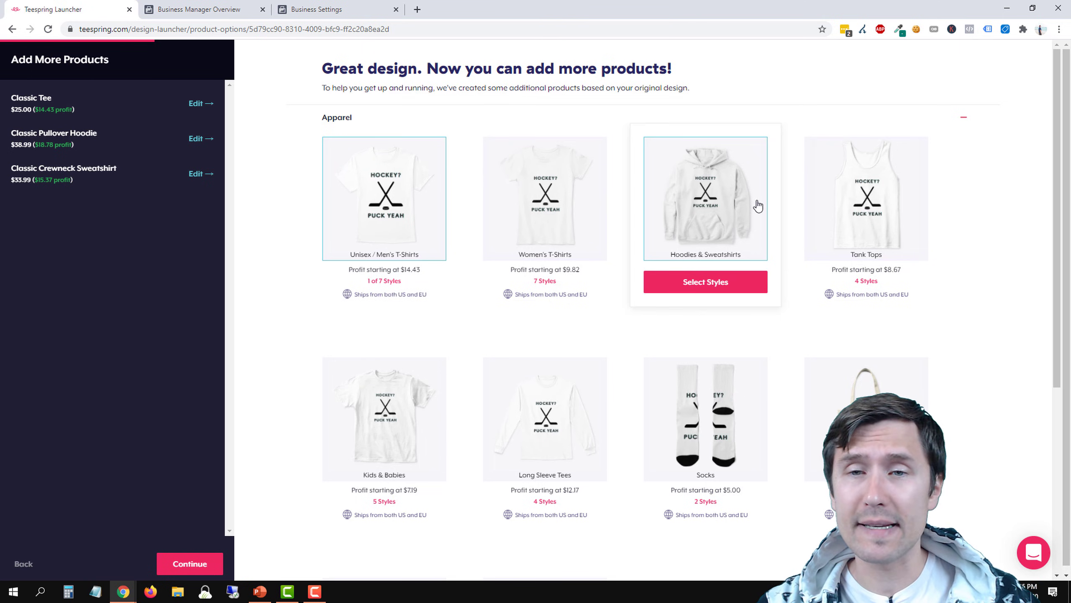
{"action": "left_click", "coordinate": [190, 567]}
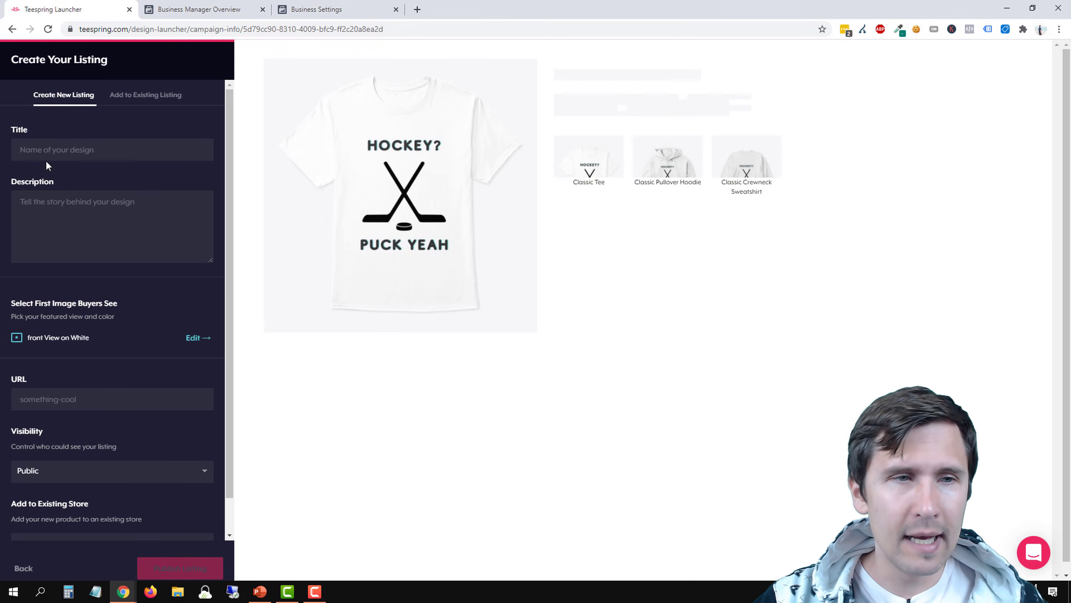
Title the new listing "Love Hockey? Say PUCK YEAH!"
{"action": "left_click", "coordinate": [56, 154]}
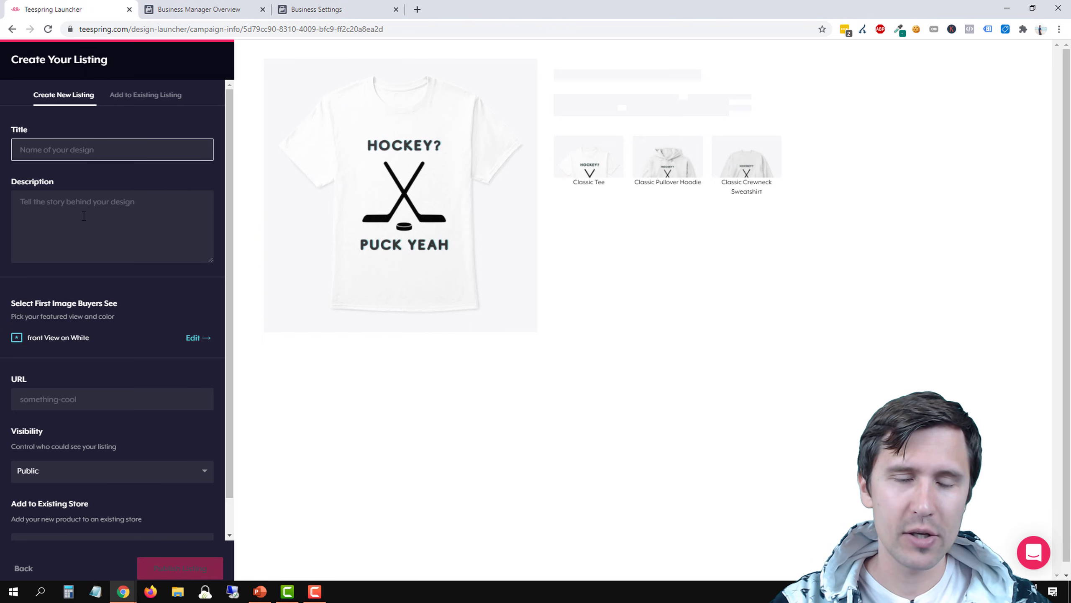
{"action": "type", "text": "Love Hockey? "}
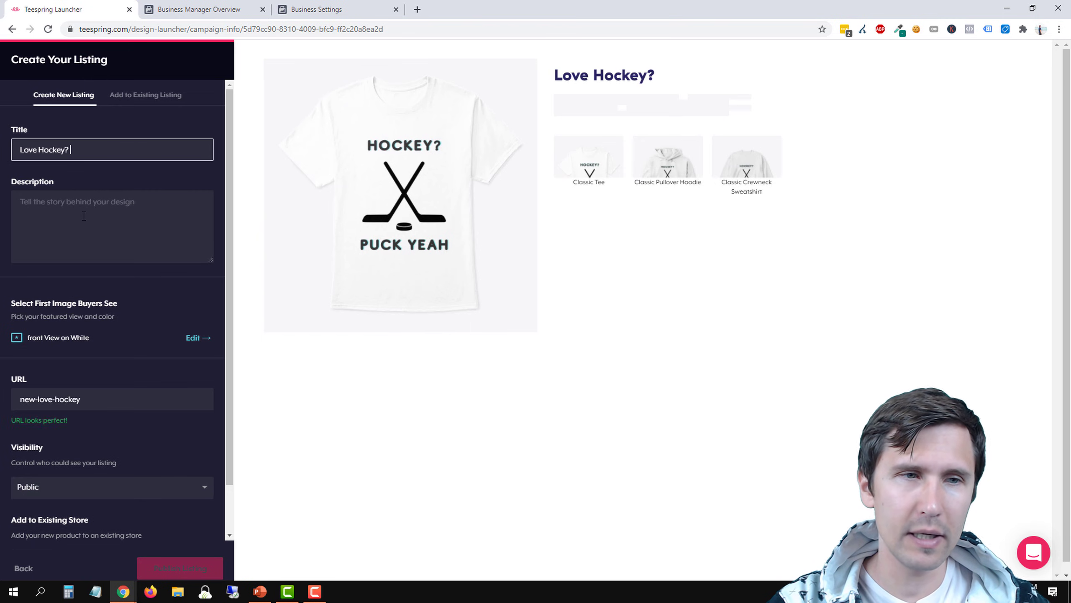
{"action": "type", "text": "Say P"}
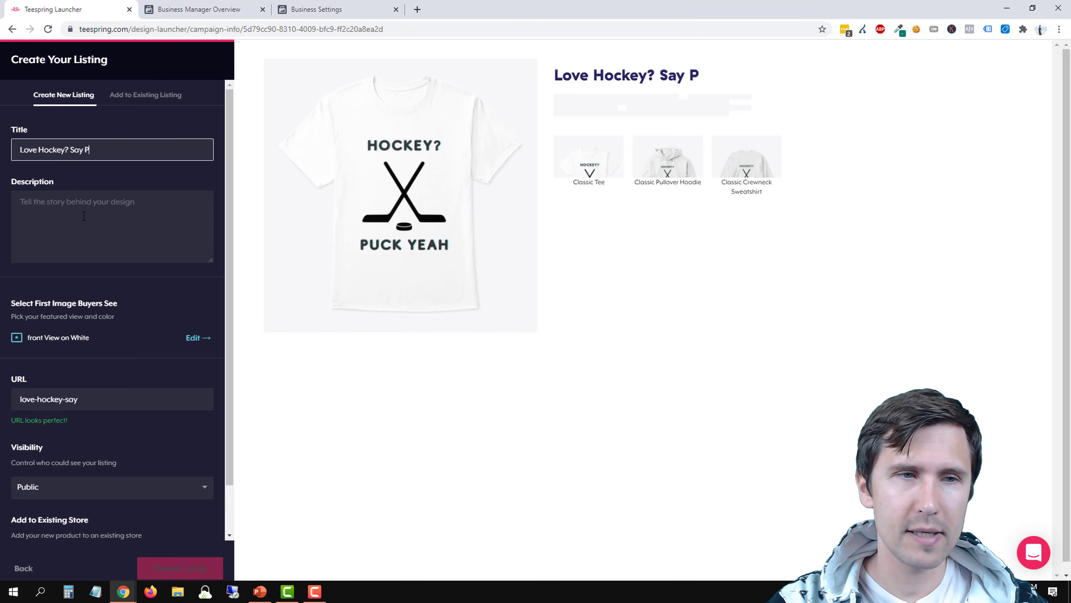
{"action": "type", "text": "UCK YEAH!"}
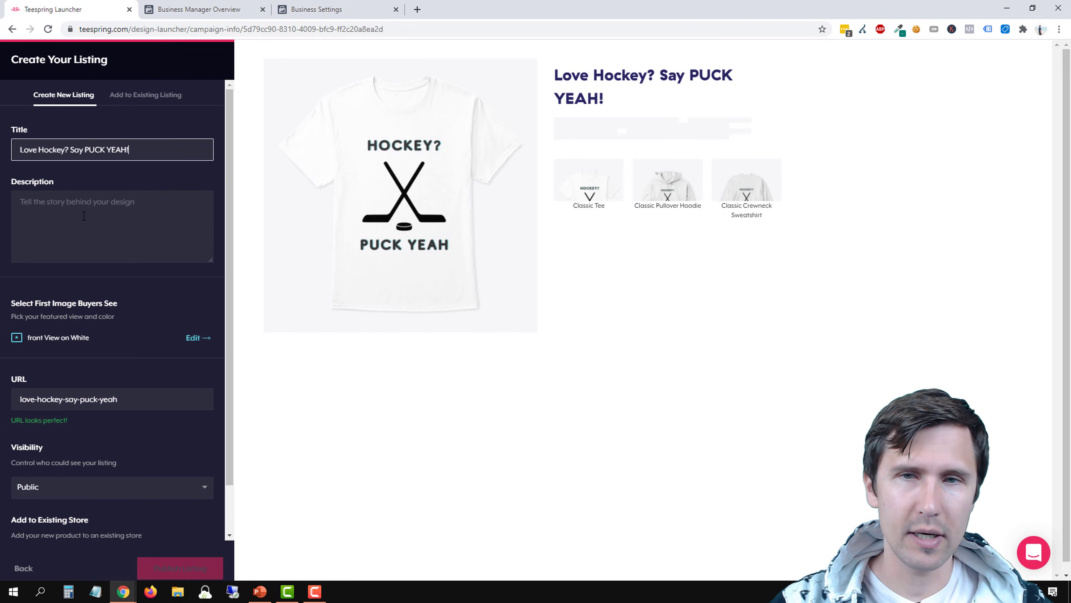
Start the listing description with "Are you a hockey fan?" followed by a blank line
{"action": "left_click", "coordinate": [88, 231]}
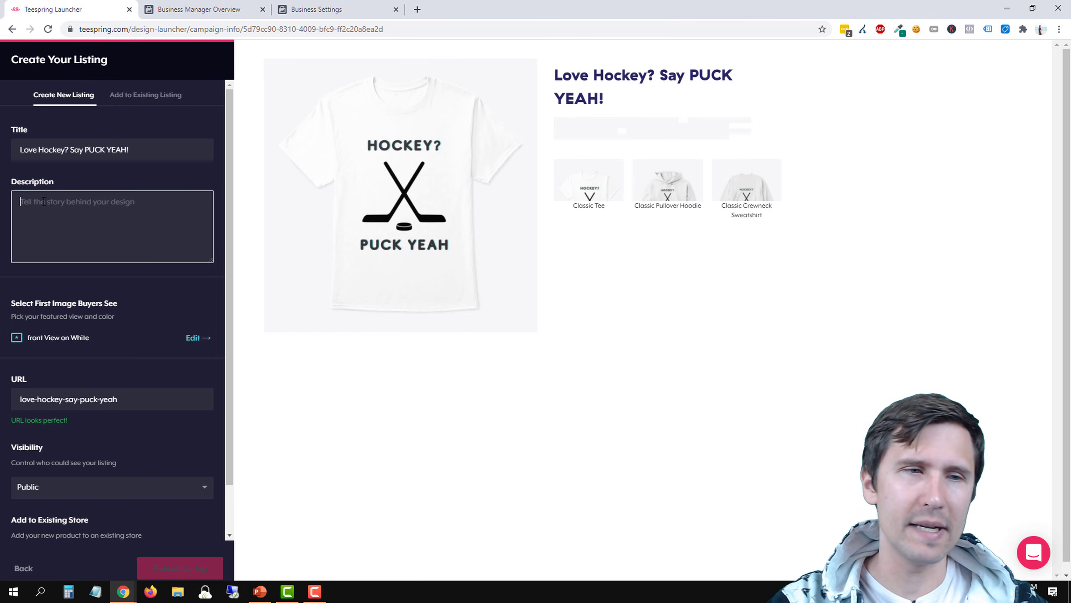
{"action": "type", "text": "Are you ahocke"}
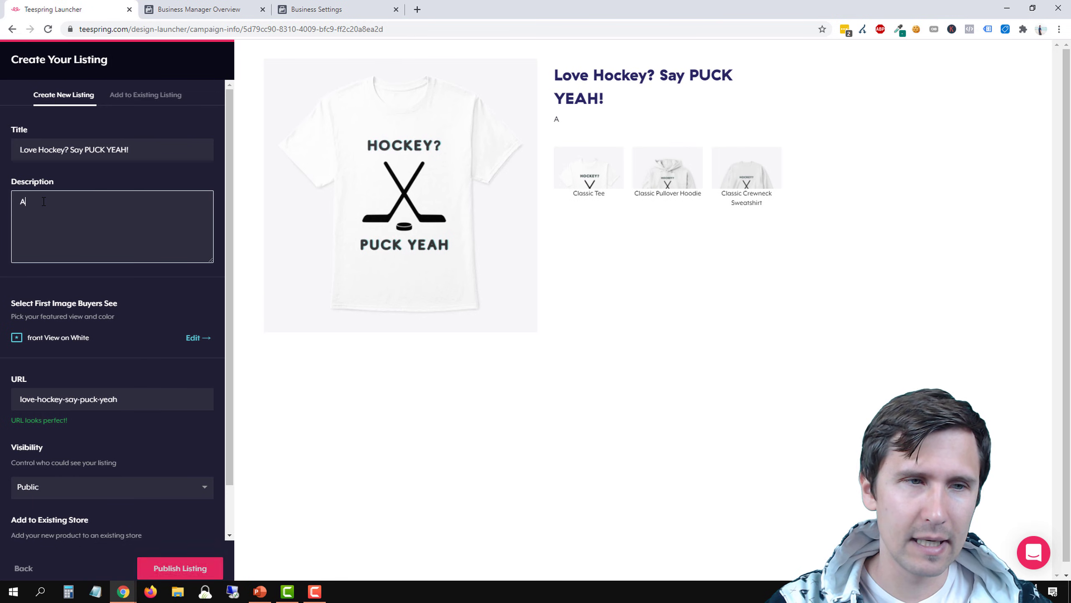
{"action": "key", "text": "BackSpace"}
{"action": "key", "text": "BackSpace"}
{"action": "key", "text": "BackSpace"}
{"action": "key", "text": "BackSpace"}
{"action": "key", "text": "BackSpace"}
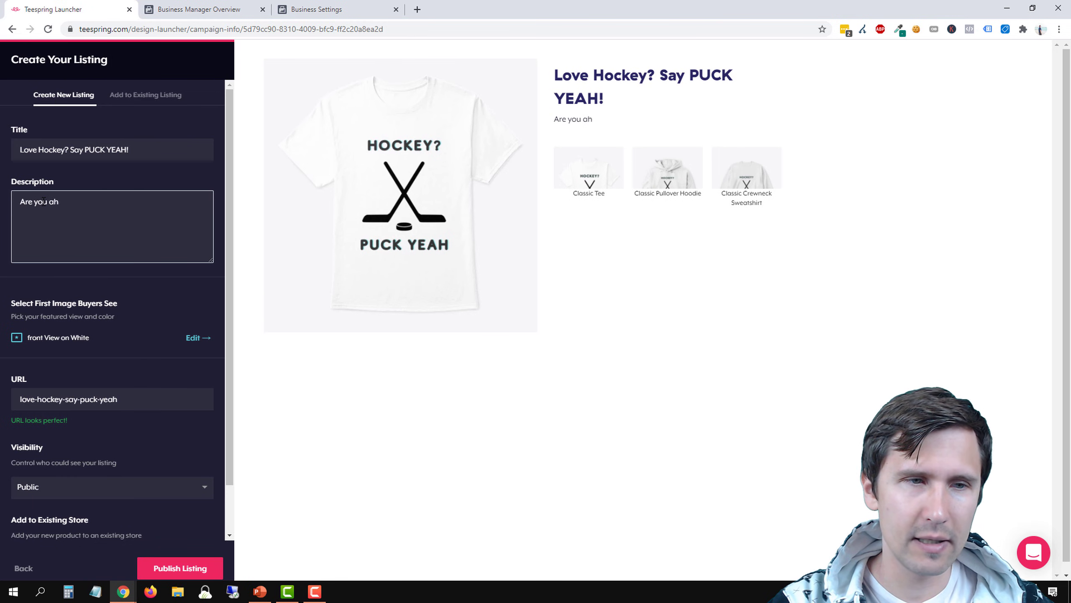
{"action": "type", "text": "hokce"}
{"action": "key", "text": "BackSpace"}
{"action": "key", "text": "BackSpace"}
{"action": "key", "text": "BackSpace"}
{"action": "type", "text": "ckey"}
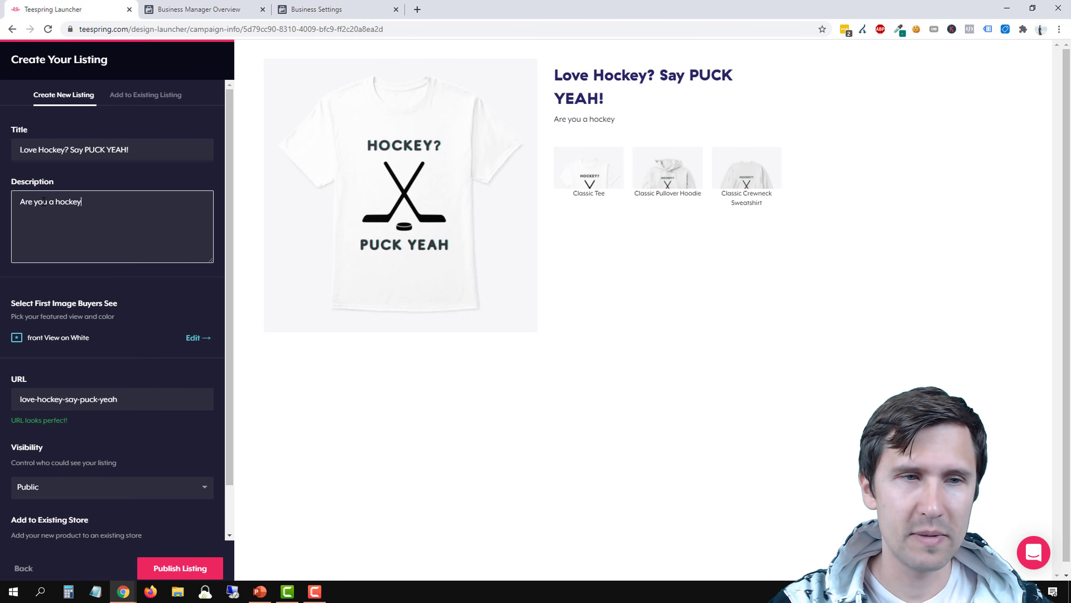
{"action": "type", "text": " fan?"}
{"action": "key", "text": "Return"}
{"action": "key", "text": "Return"}
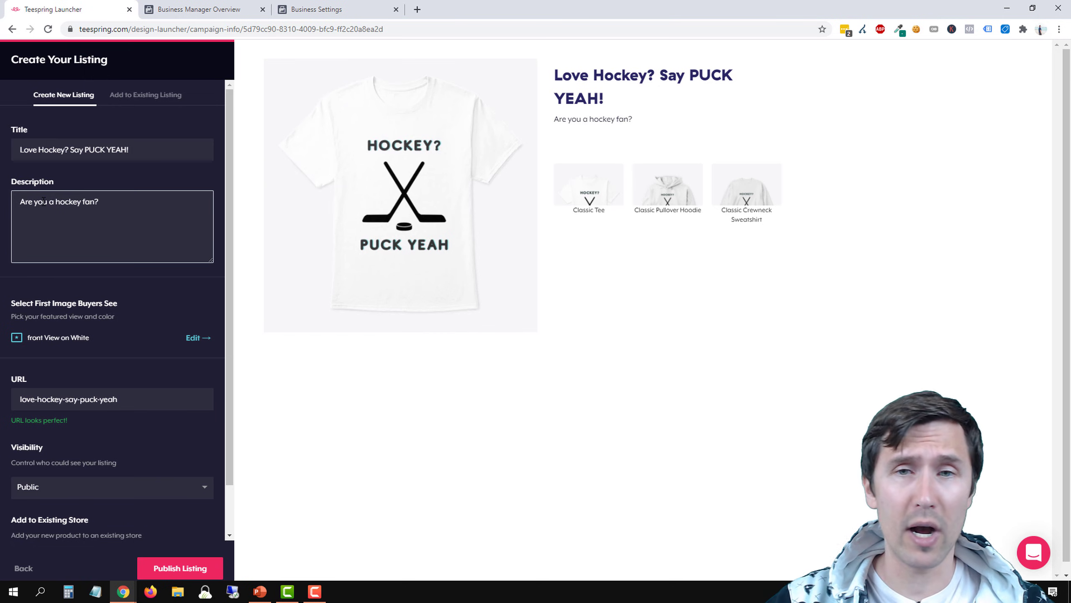
{"action": "left_click", "coordinate": [584, 187]}
{"action": "left_click", "coordinate": [659, 189]}
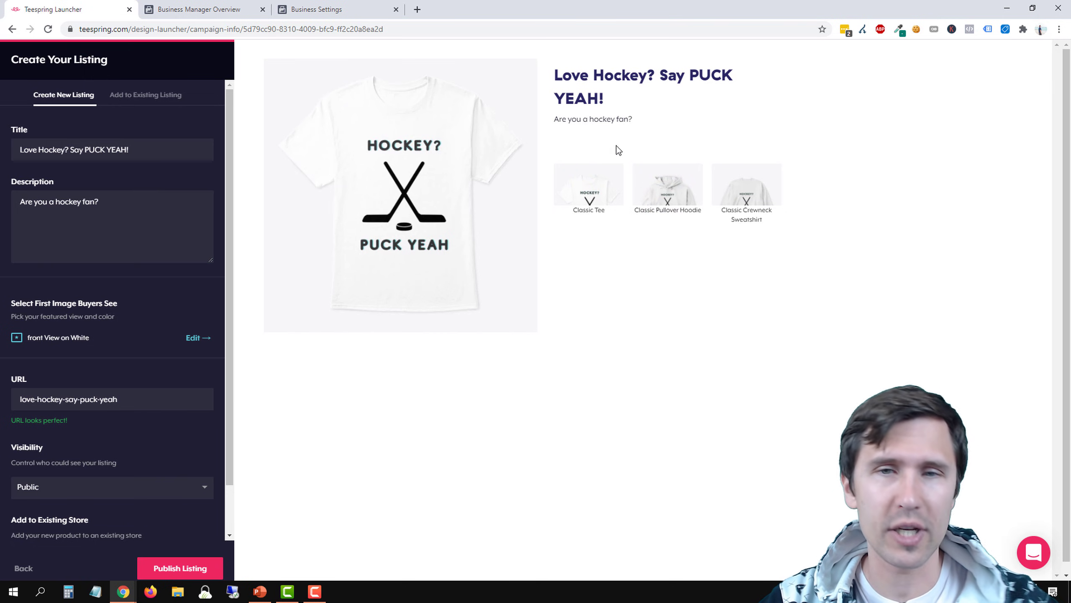
Add a second description paragraph reading "Show off your hockey love to all your friends with this PUCK YEAH hockey shirt."
{"action": "left_click", "coordinate": [77, 221]}
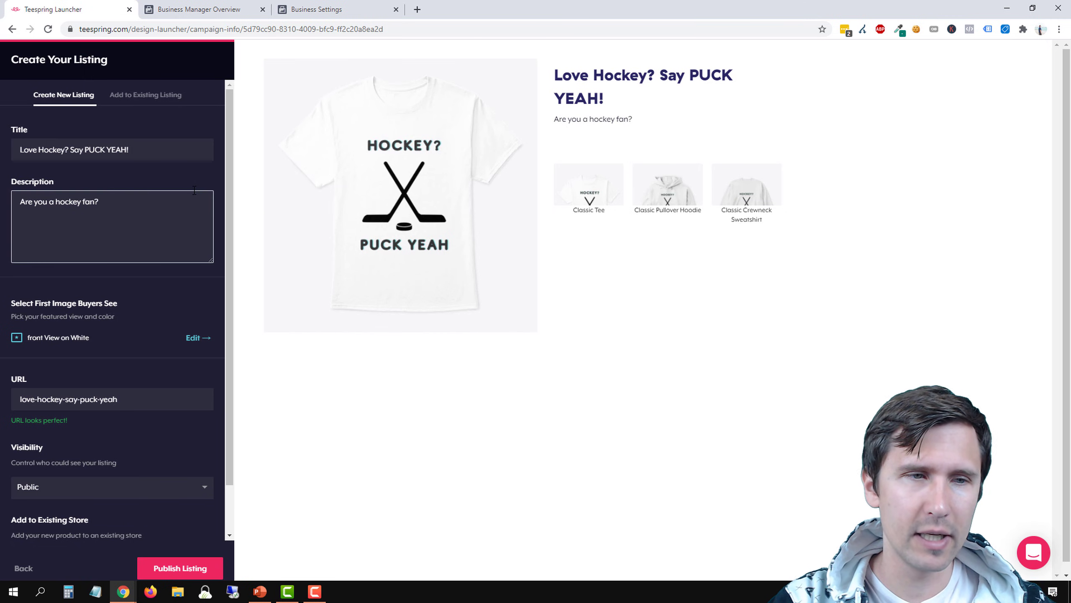
{"action": "type", "text": "Show off your hoc"}
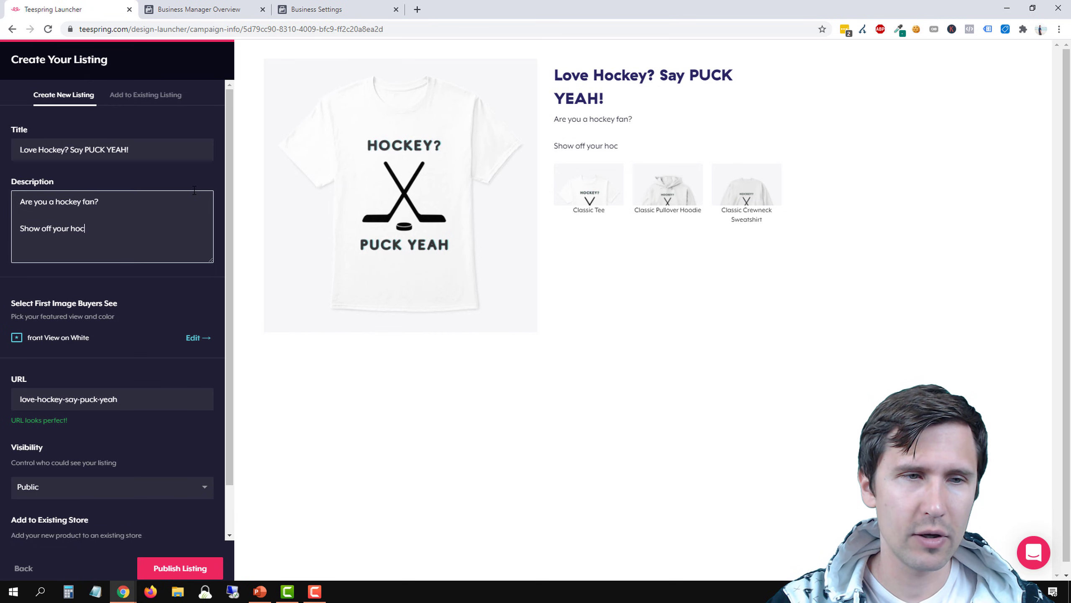
{"action": "type", "text": "key love to you"}
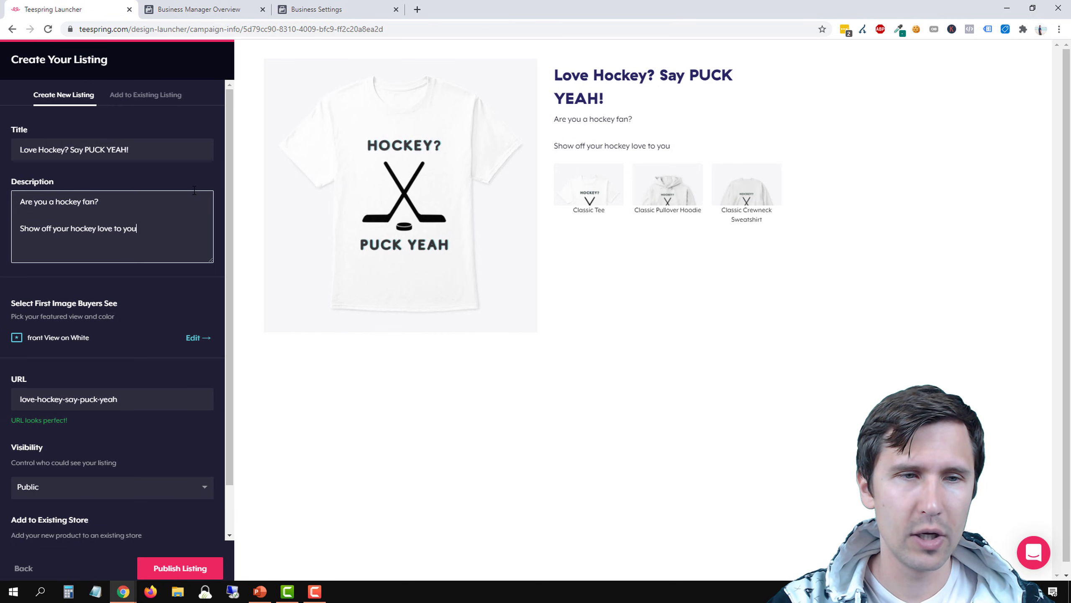
{"action": "key", "text": "BackSpace"}
{"action": "key", "text": "BackSpace"}
{"action": "key", "text": "BackSpace"}
{"action": "type", "text": "all your friend"}
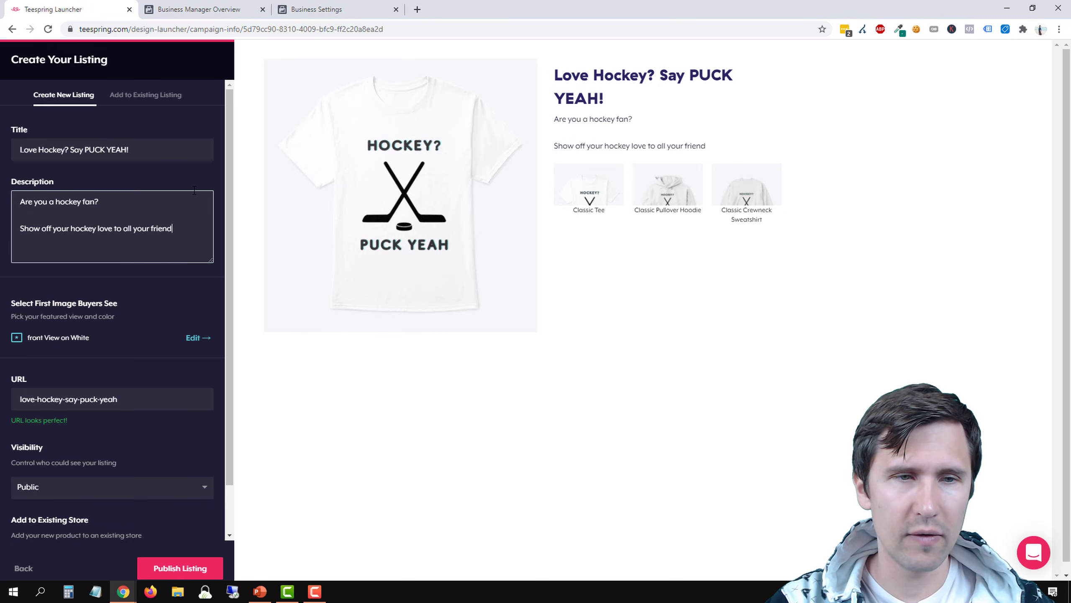
{"action": "type", "text": "s with this"}
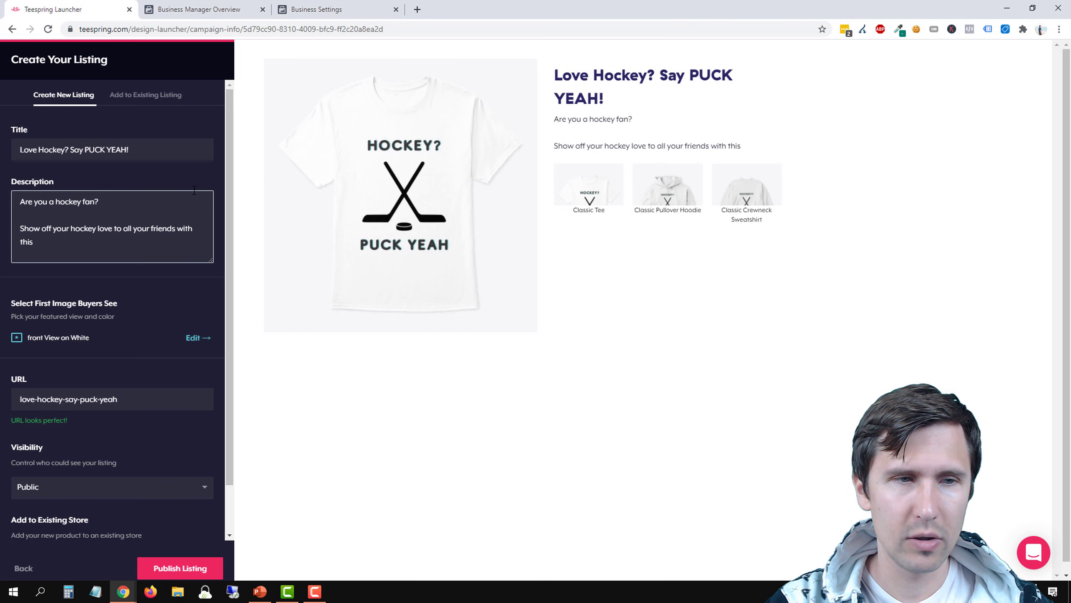
{"action": "type", "text": " PUCK Y"}
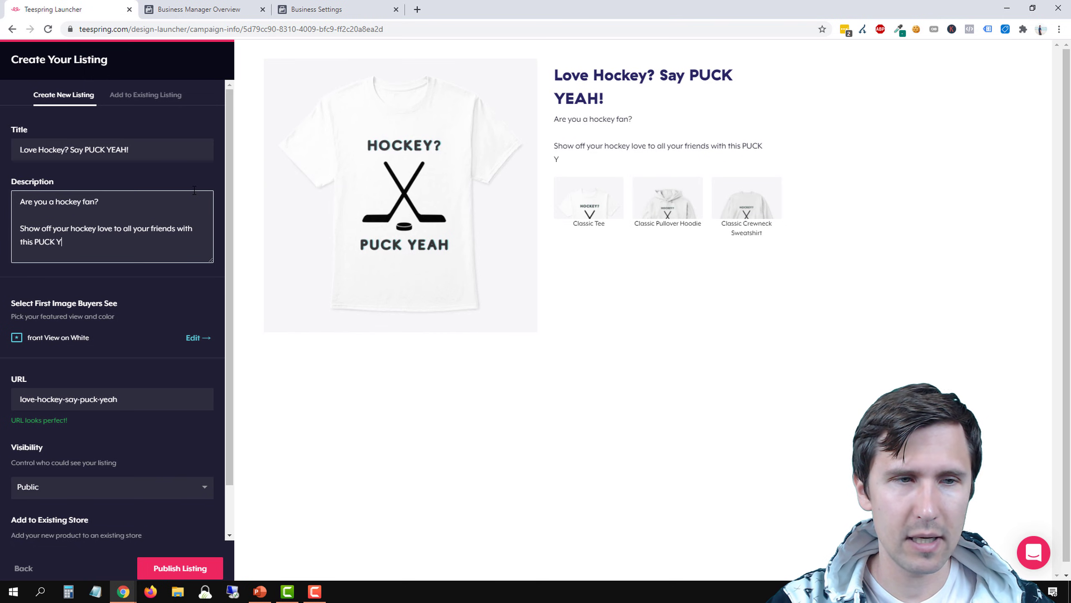
{"action": "type", "text": "EAH hockey"}
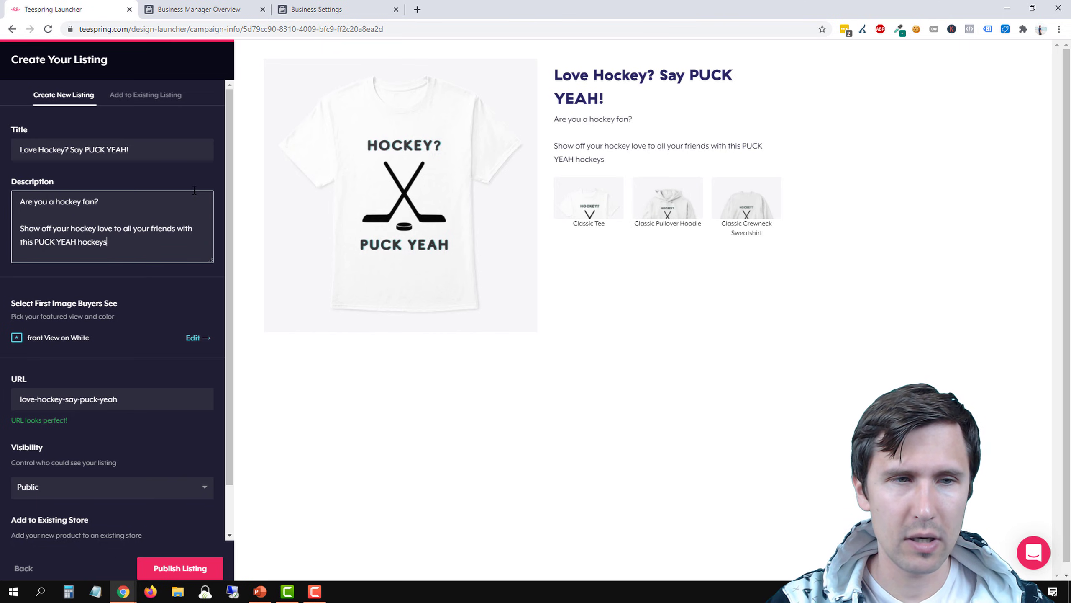
{"action": "type", "text": " shirt."}
{"action": "key", "text": "Return"}
{"action": "key", "text": "Return"}
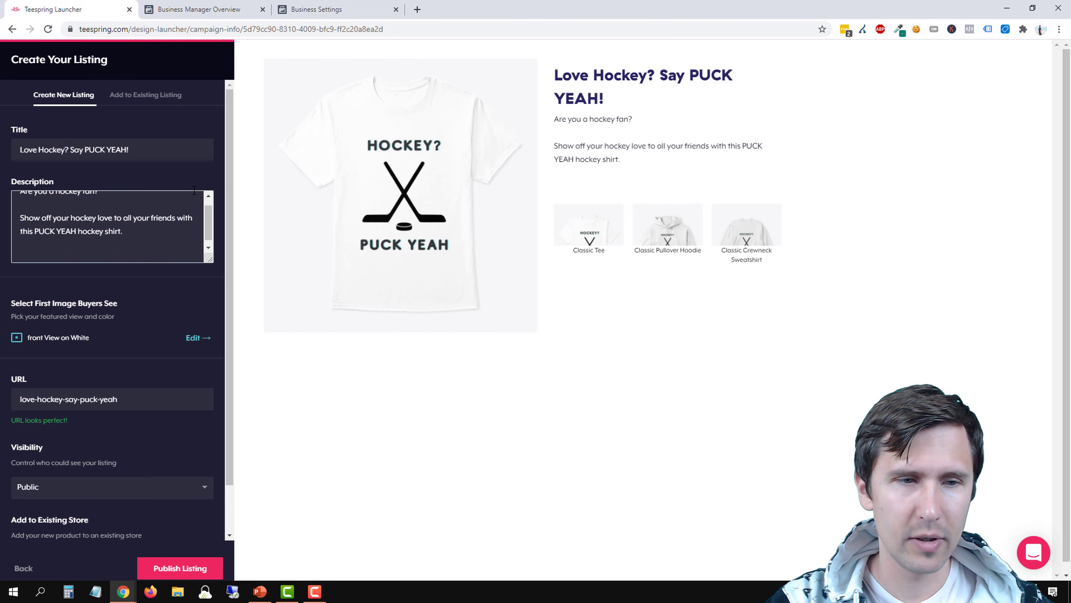
Add a third description paragraph reading "Buy more than 1 to save on shipping & handling."
{"action": "type", "text": "Buy more"}
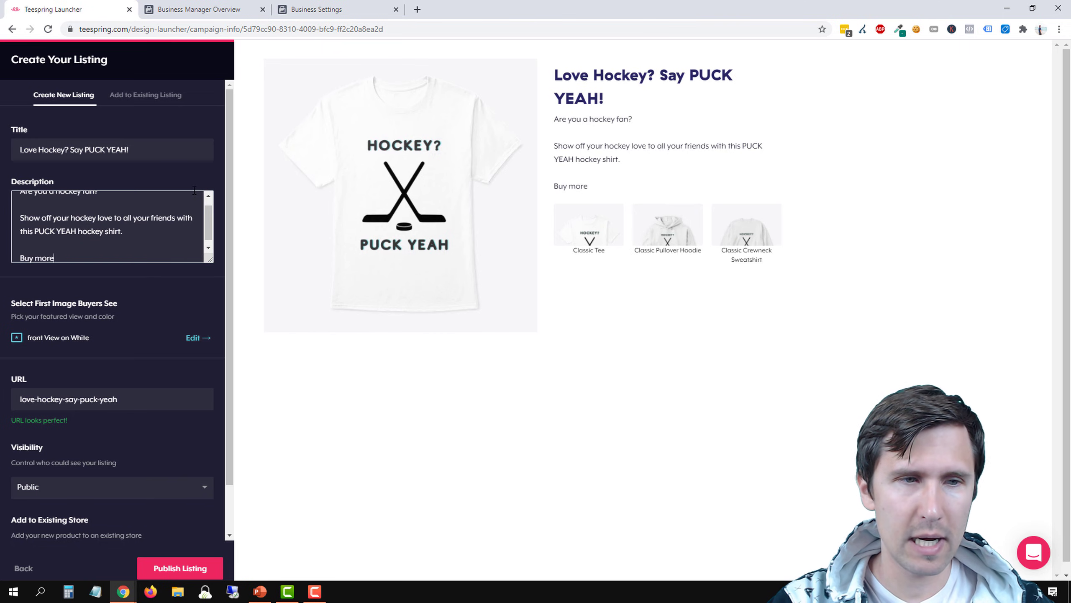
{"action": "type", "text": " than 1 to save on"}
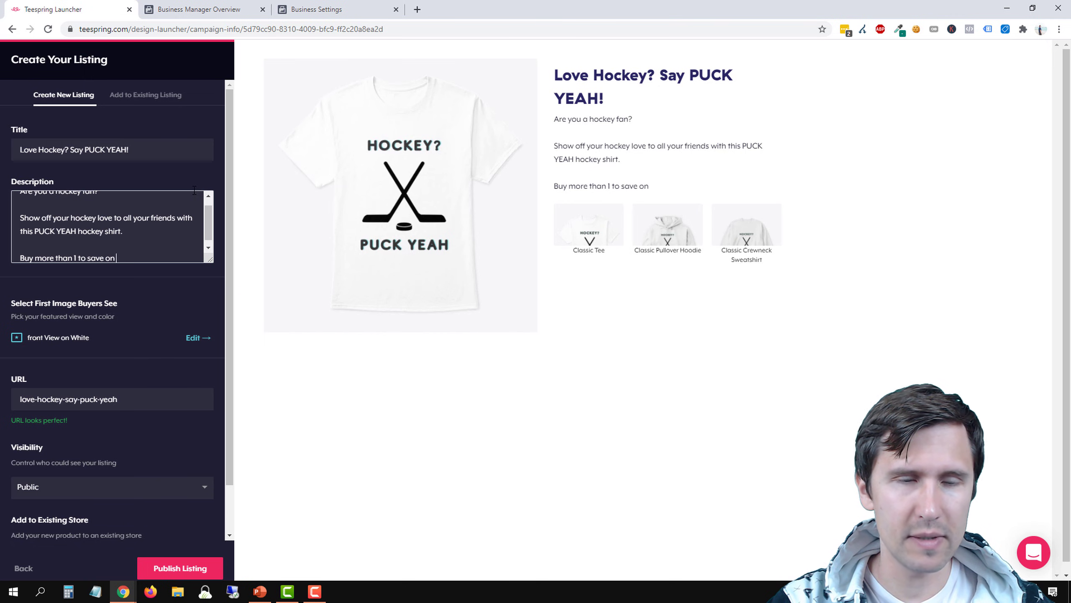
{"action": "type", "text": " shipping & handl"}
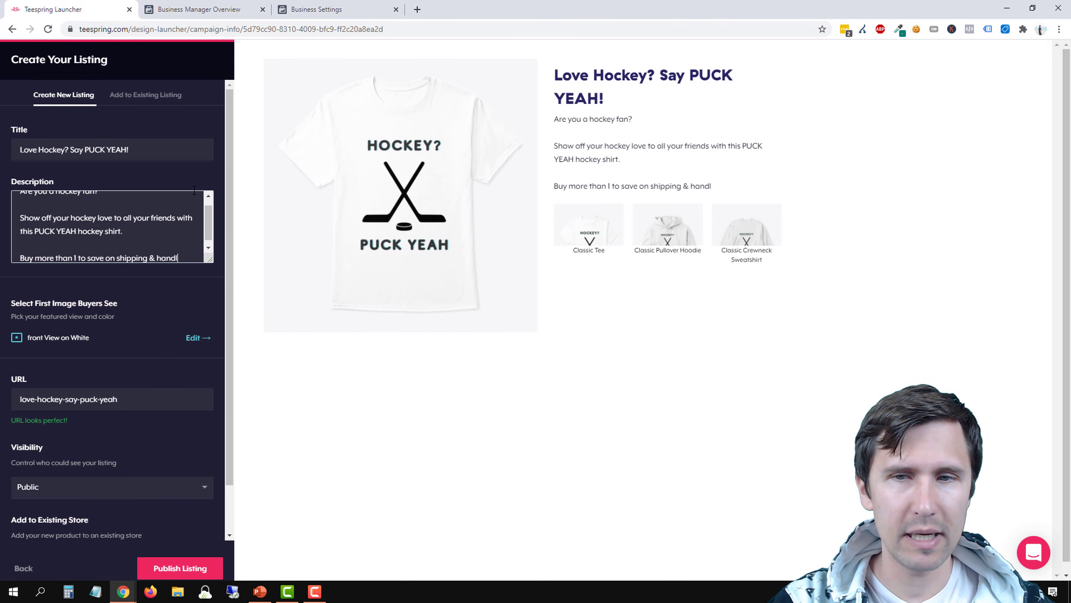
{"action": "type", "text": "ing."}
{"action": "key", "text": "Return"}
{"action": "key", "text": "Return"}
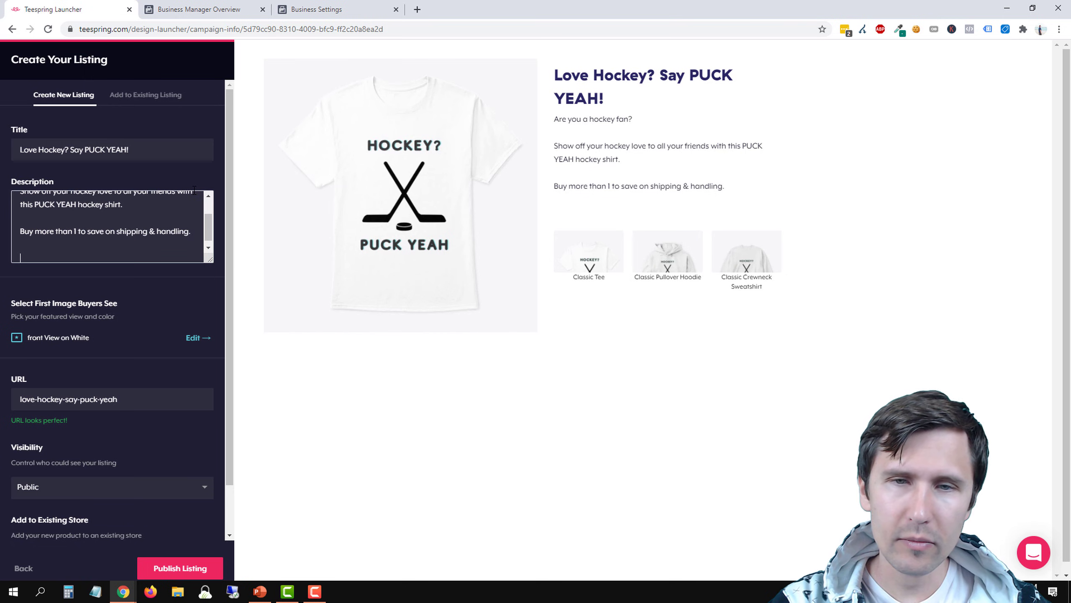
Add a fourth description paragraph reading "Get it now because this shirt will no longer be available on September 16th."
{"action": "type", "text": "C"}
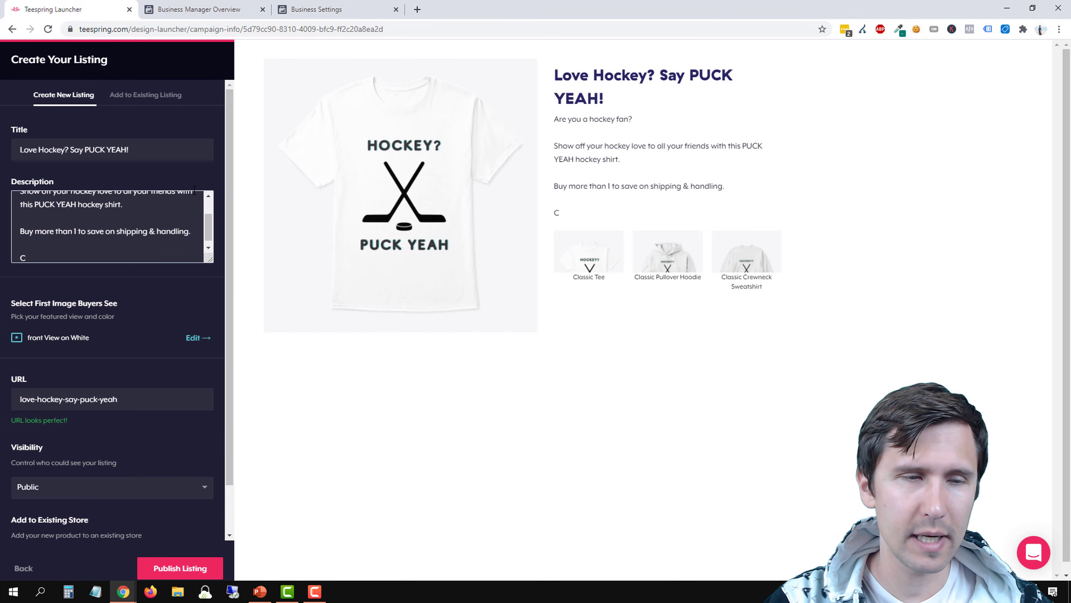
{"action": "key", "text": "BackSpace"}
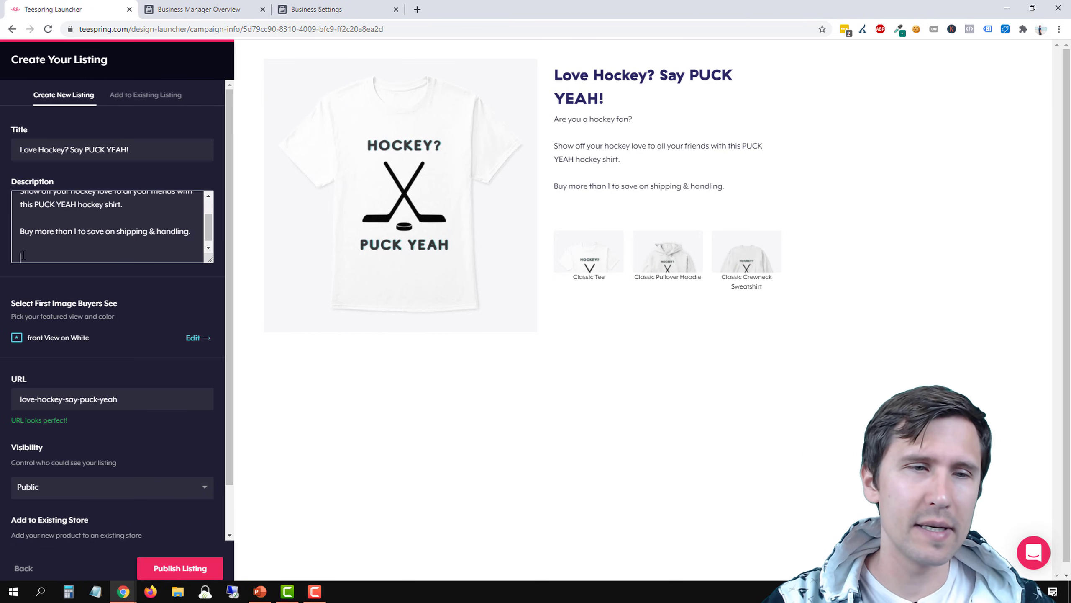
{"action": "type", "text": "Get it now"}
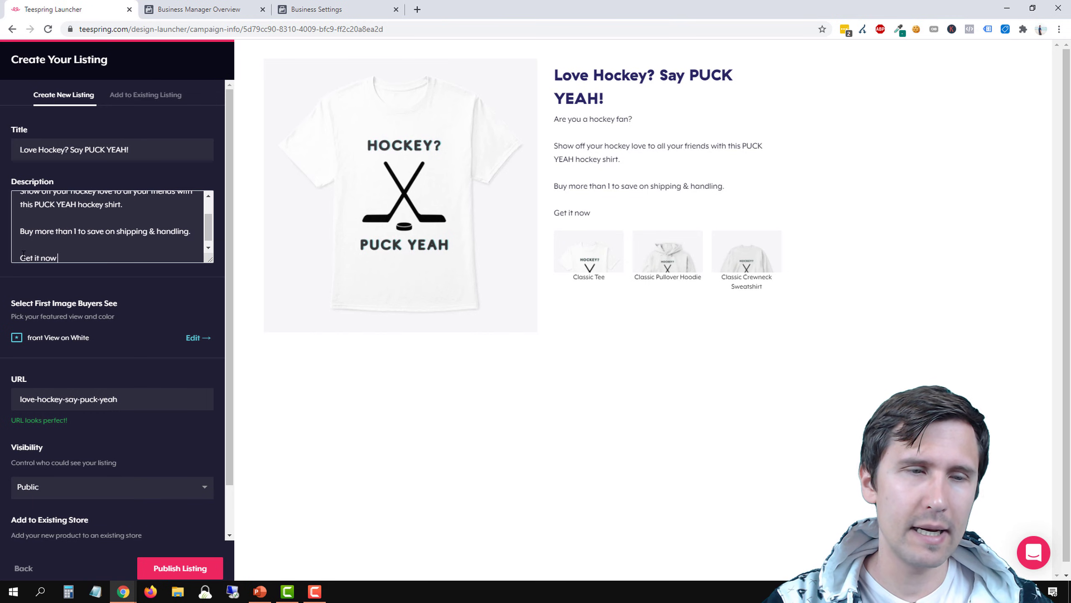
{"action": "type", "text": " because"}
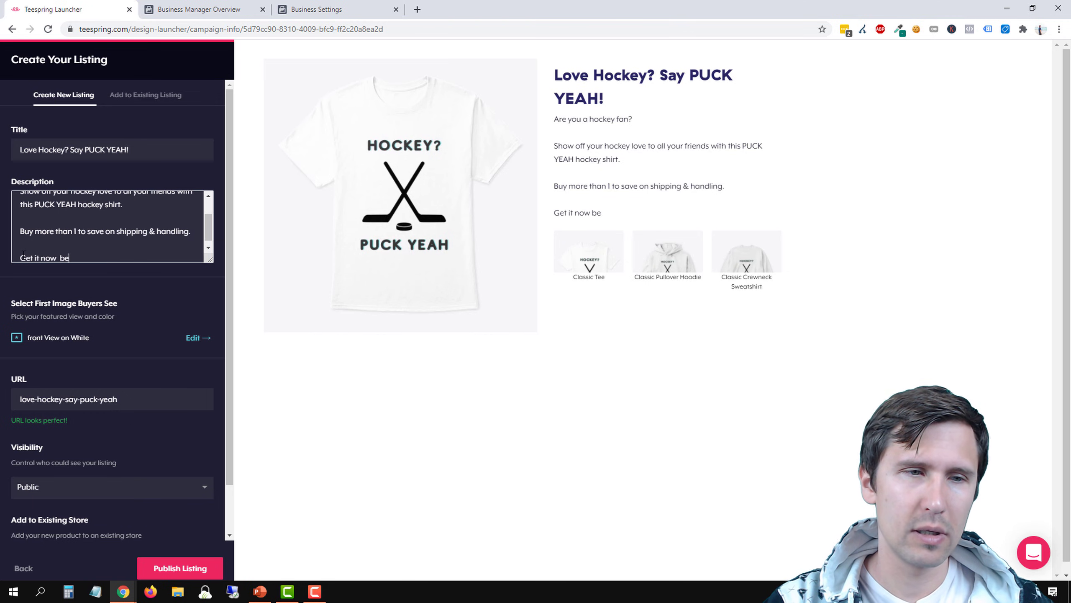
{"action": "key", "text": "BackSpace"}
{"action": "key", "text": "BackSpace"}
{"action": "key", "text": "BackSpace"}
{"action": "key", "text": "BackSpace"}
{"action": "key", "text": "BackSpace"}
{"action": "key", "text": "BackSpace"}
{"action": "key", "text": "BackSpace"}
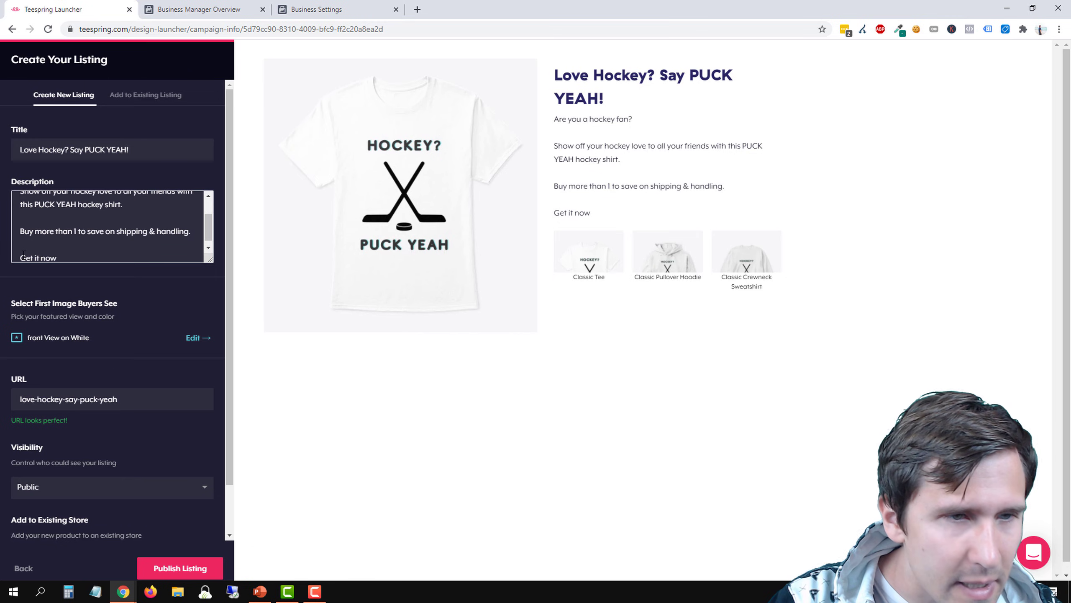
{"action": "type", "text": "because "}
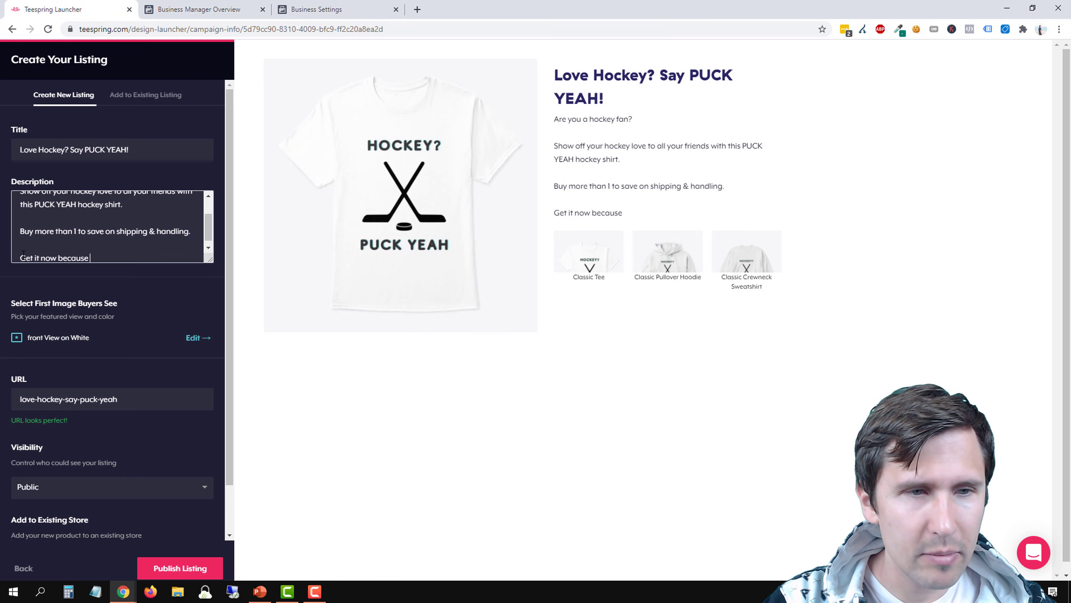
{"action": "type", "text": "this shirt will no "}
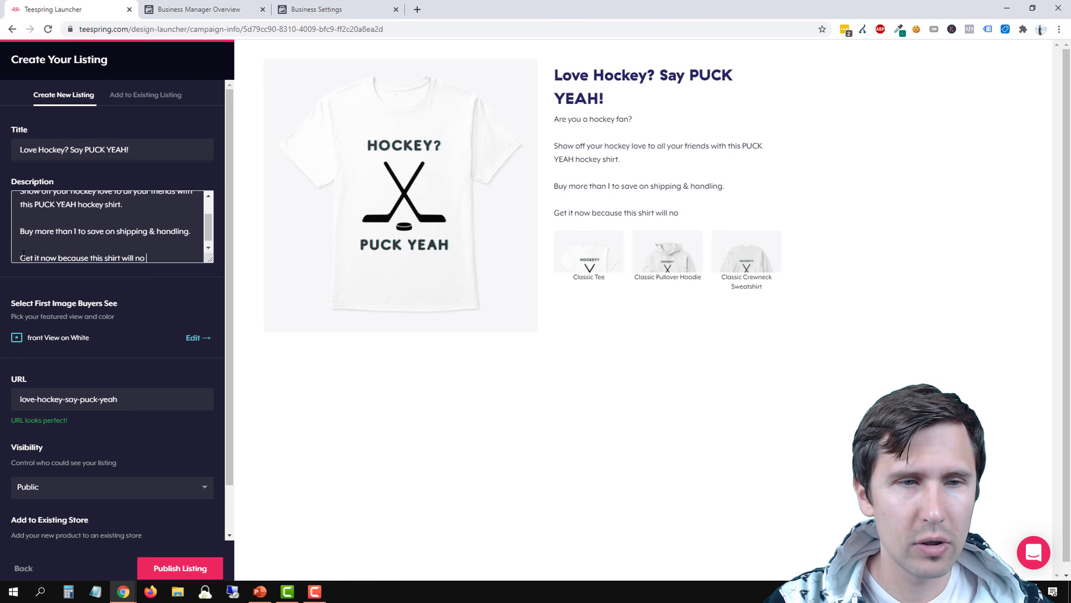
{"action": "type", "text": "longer be available on Septer"}
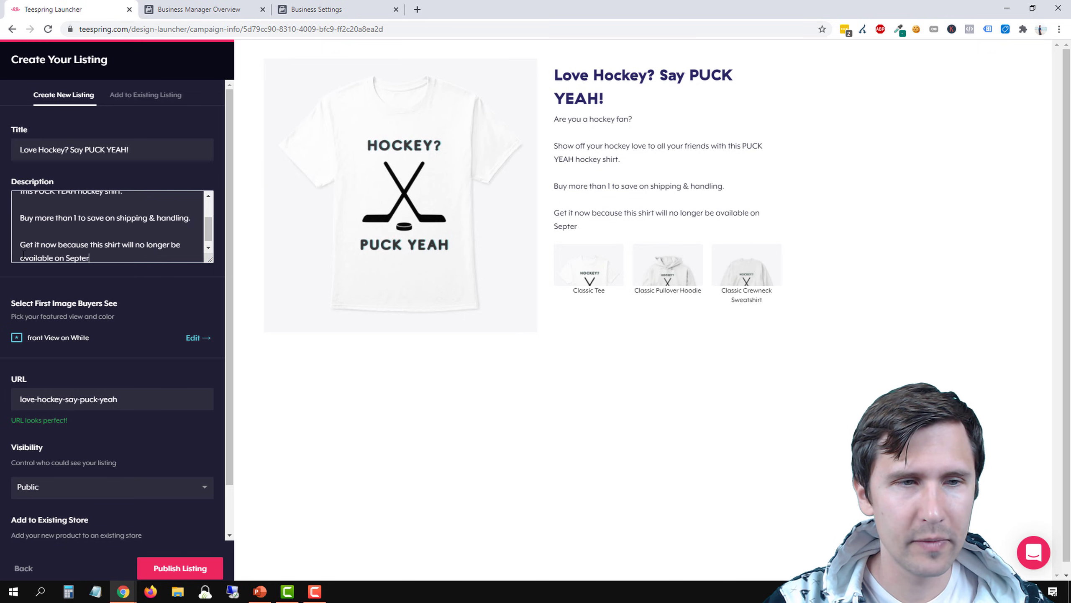
{"action": "key", "text": "BackSpace"}
{"action": "type", "text": "mber 16th"}
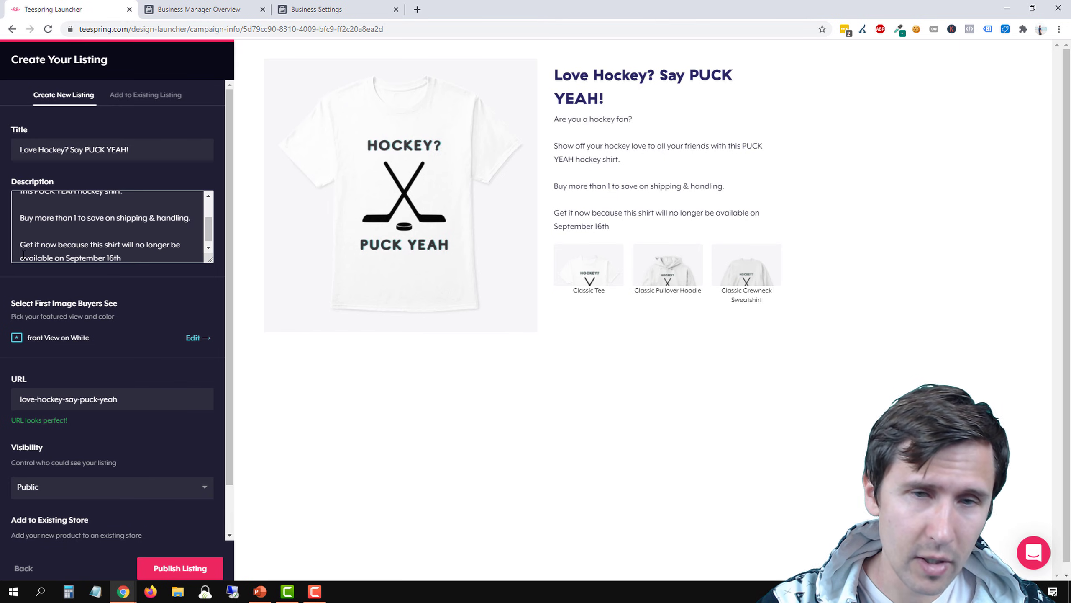
{"action": "type", "text": "."}
Add a closing description paragraph reading "So click on "Buy Now" below and get your shirt mailed to you now."
{"action": "key", "text": "Return"}
{"action": "key", "text": "Return"}
{"action": "type", "text": "So"}
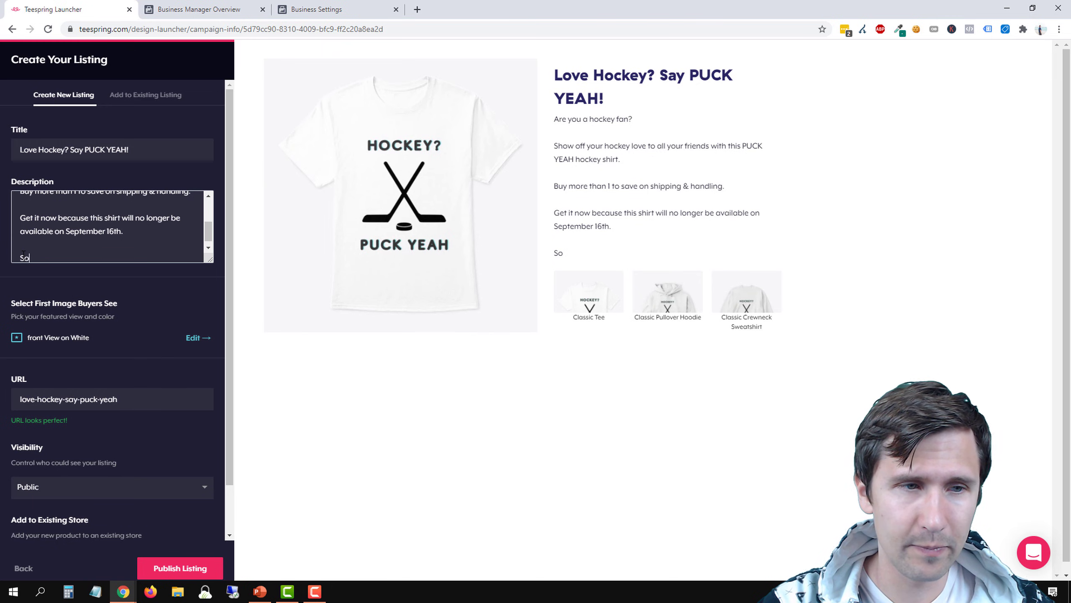
{"action": "type", "text": " click on \"Bu"}
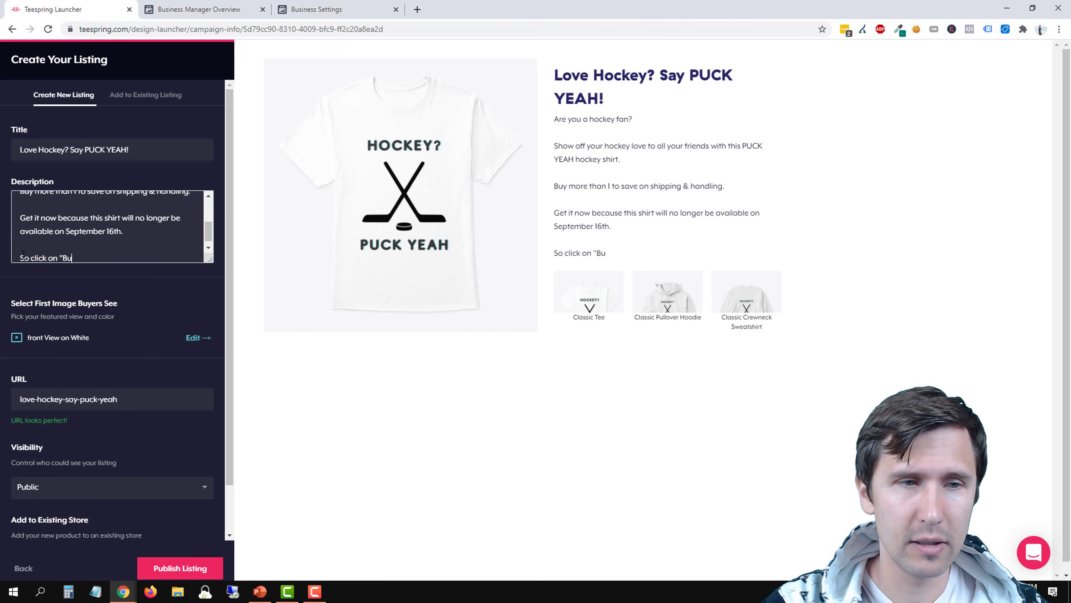
{"action": "type", "text": "y Now\" below"}
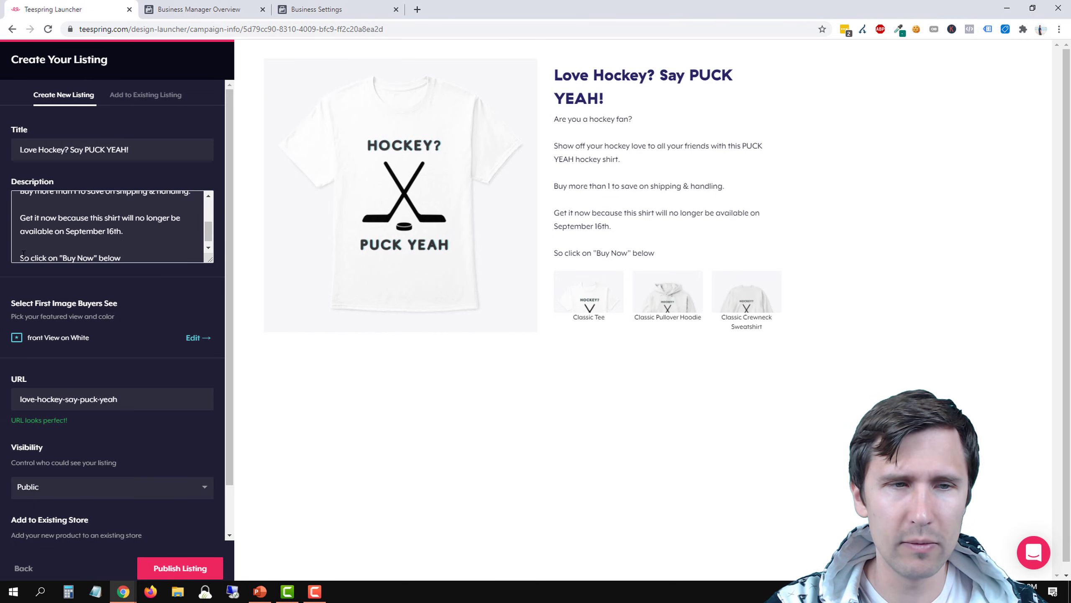
{"action": "type", "text": "and get your"}
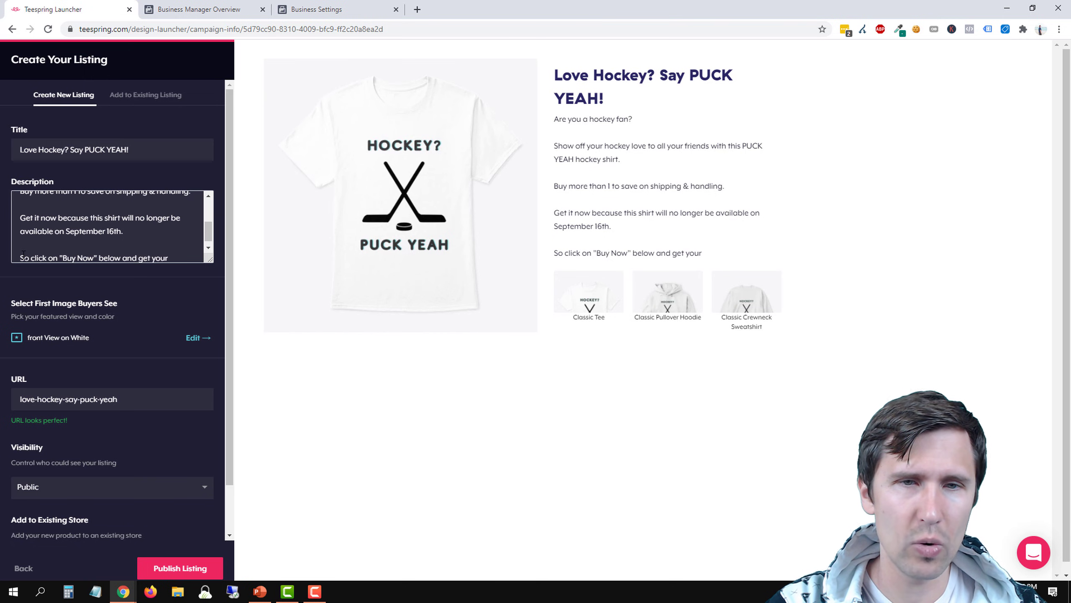
{"action": "type", "text": " shirt"}
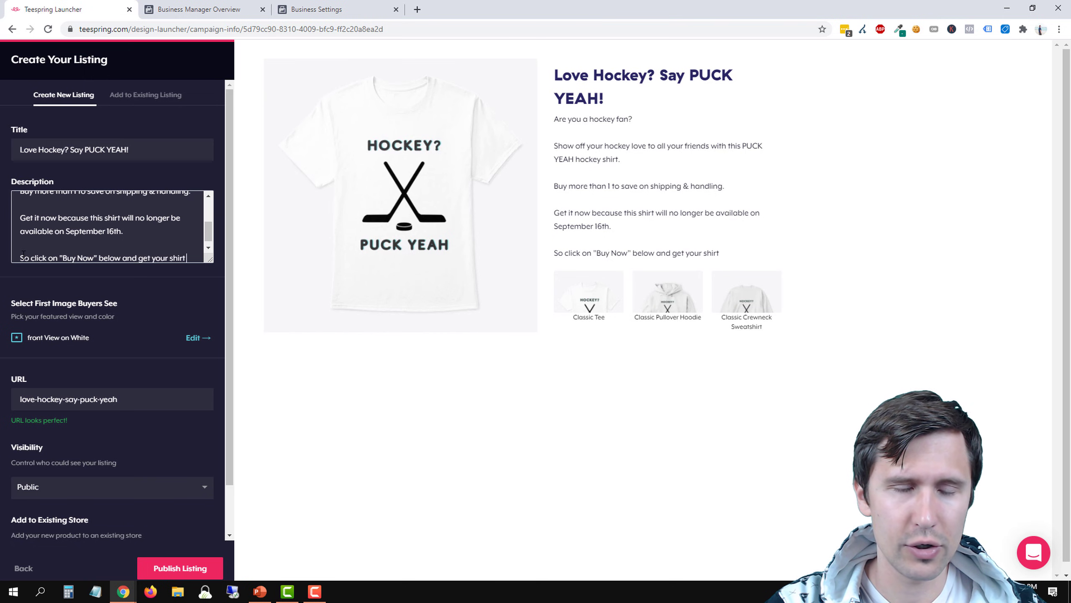
{"action": "type", "text": " mailed to you ri"}
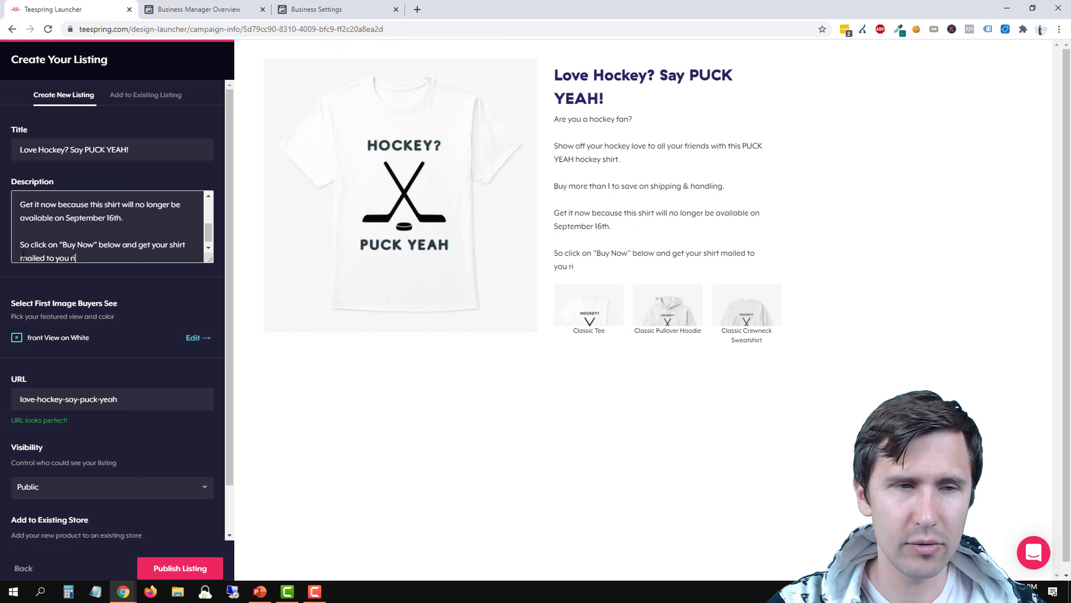
{"action": "key", "text": "BackSpace"}
{"action": "key", "text": "BackSpace"}
{"action": "type", "text": "now."}
{"action": "key", "text": "Return"}
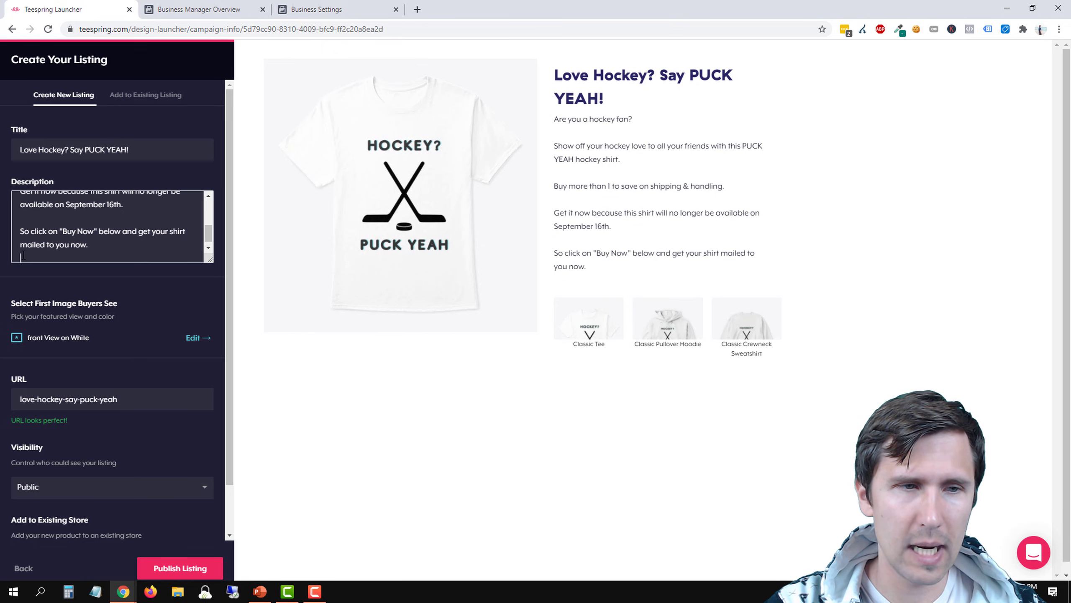
{"action": "key", "text": "Return"}
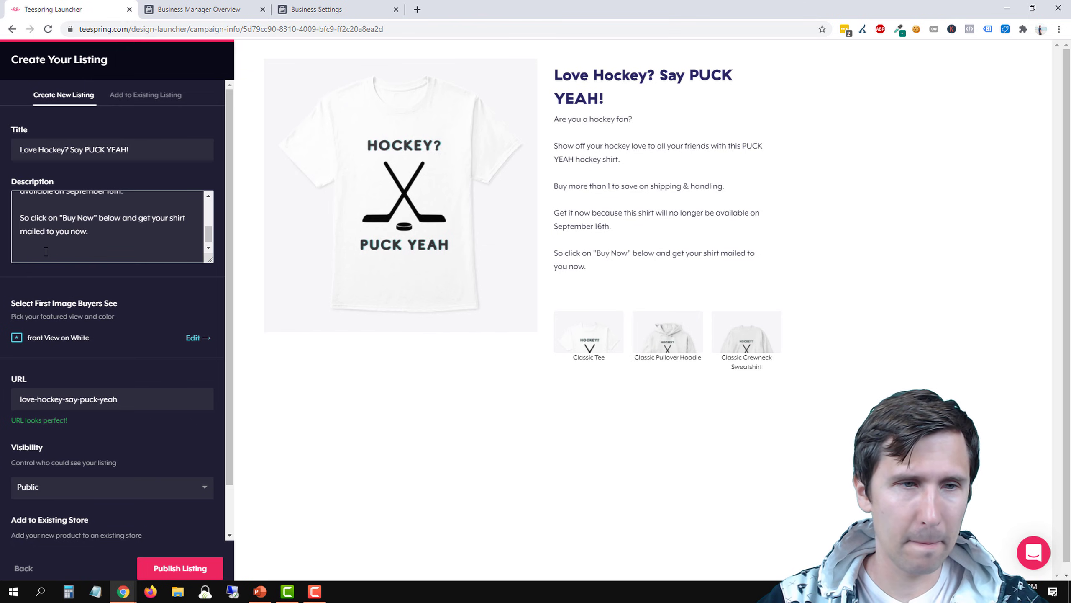
{"action": "key", "text": "BackSpace"}
{"action": "key", "text": "BackSpace"}
Replace the "Get it now because" paragraph with "Limited time 15% discount until September 16th, so get it now!"
{"action": "scroll", "coordinate": [54, 247], "scroll_direction": "up", "scroll_amount": 2}
{"action": "scroll", "coordinate": [129, 213], "scroll_direction": "down", "scroll_amount": 2}
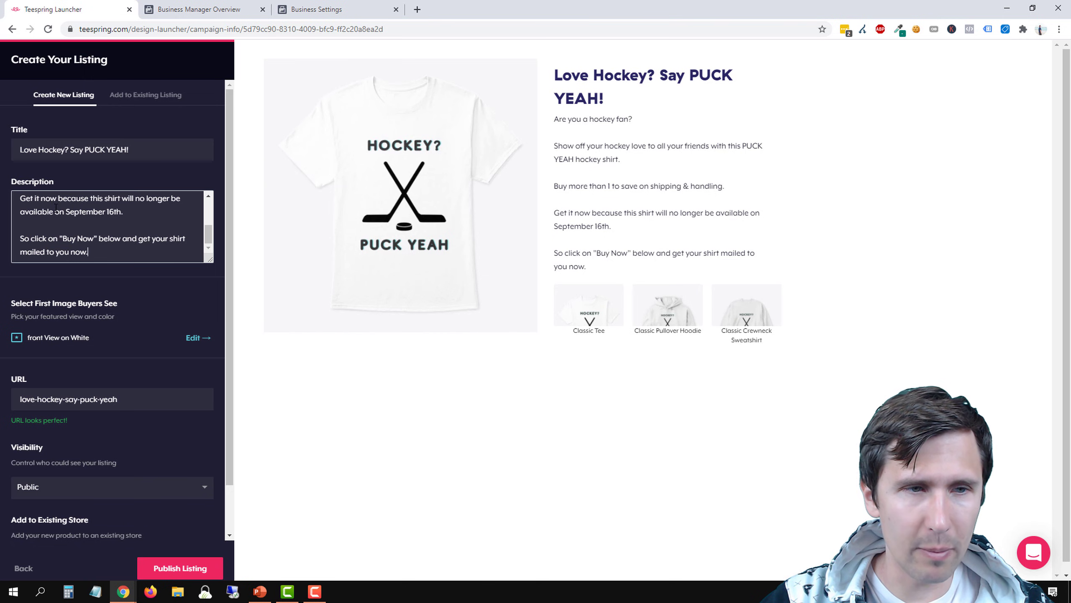
{"action": "left_click_drag", "start_coordinate": [131, 213], "coordinate": [63, 241]}
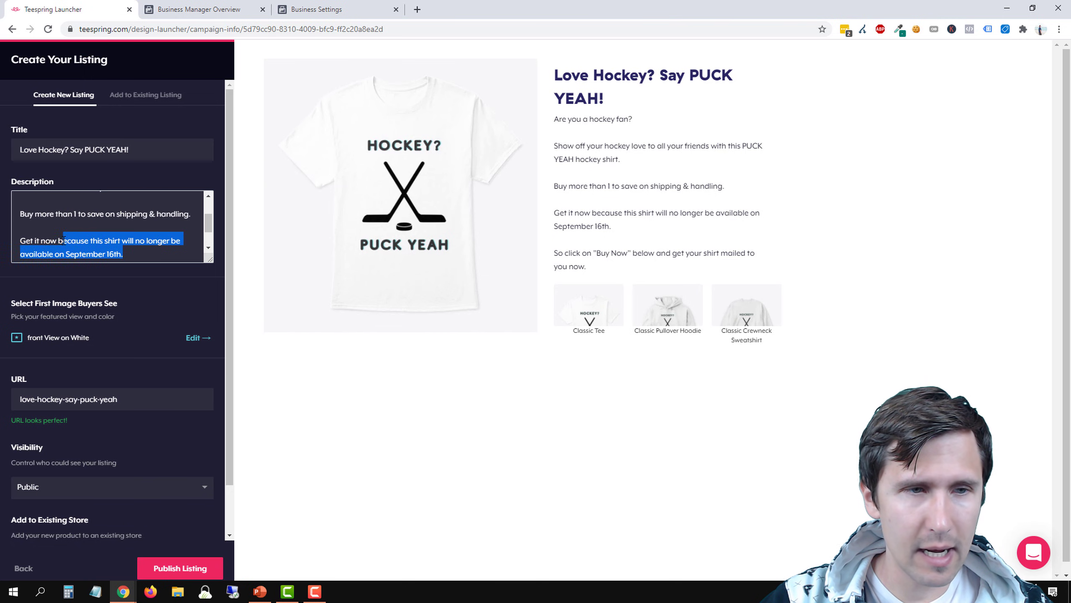
{"action": "left_click", "coordinate": [63, 239]}
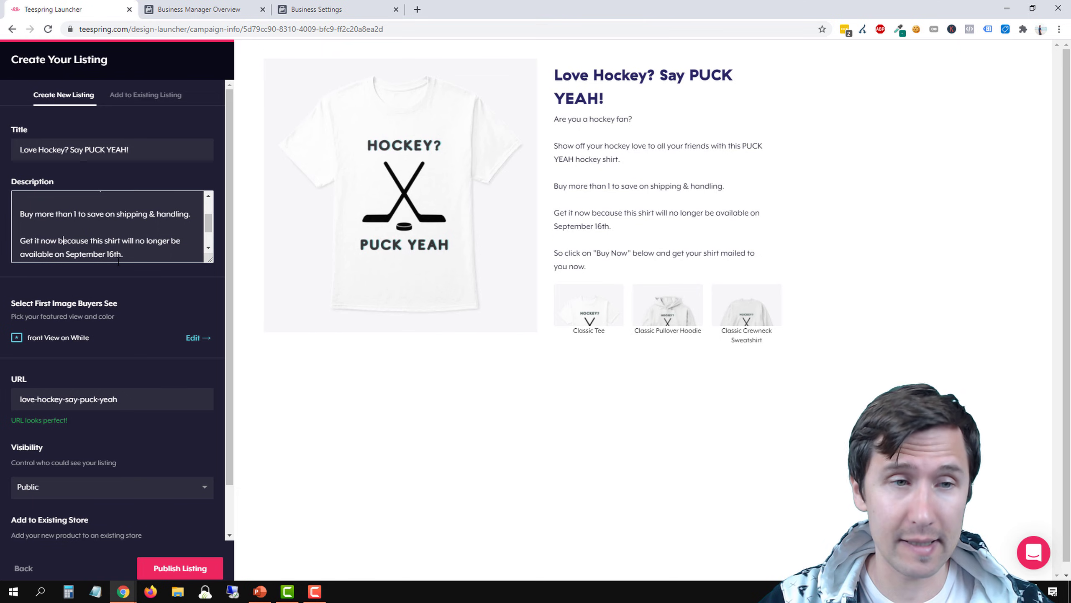
{"action": "triple_click", "coordinate": [127, 253]}
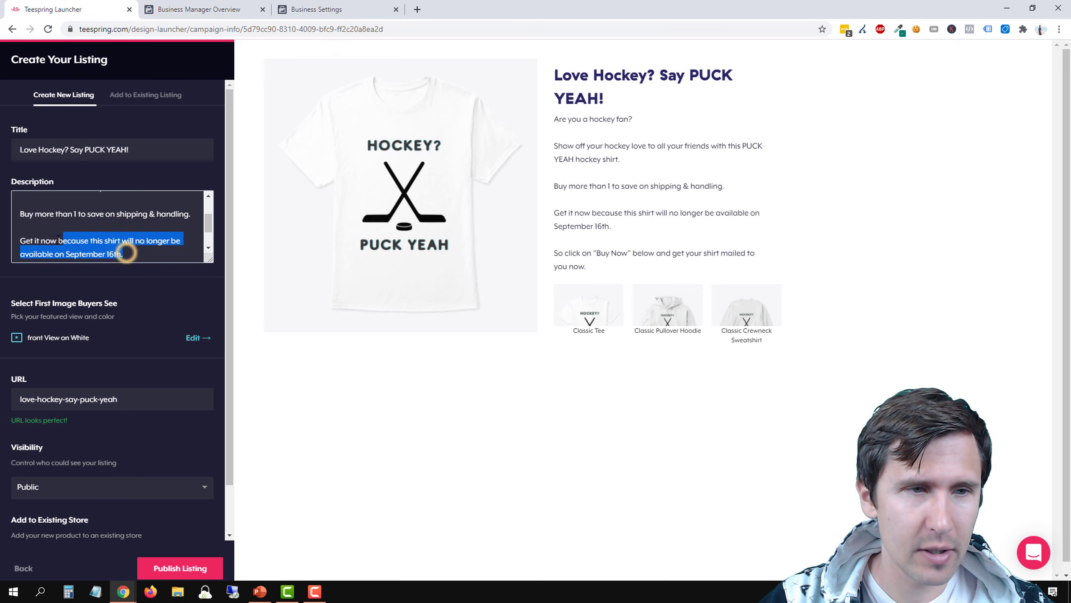
{"action": "type", "text": "Limited time "}
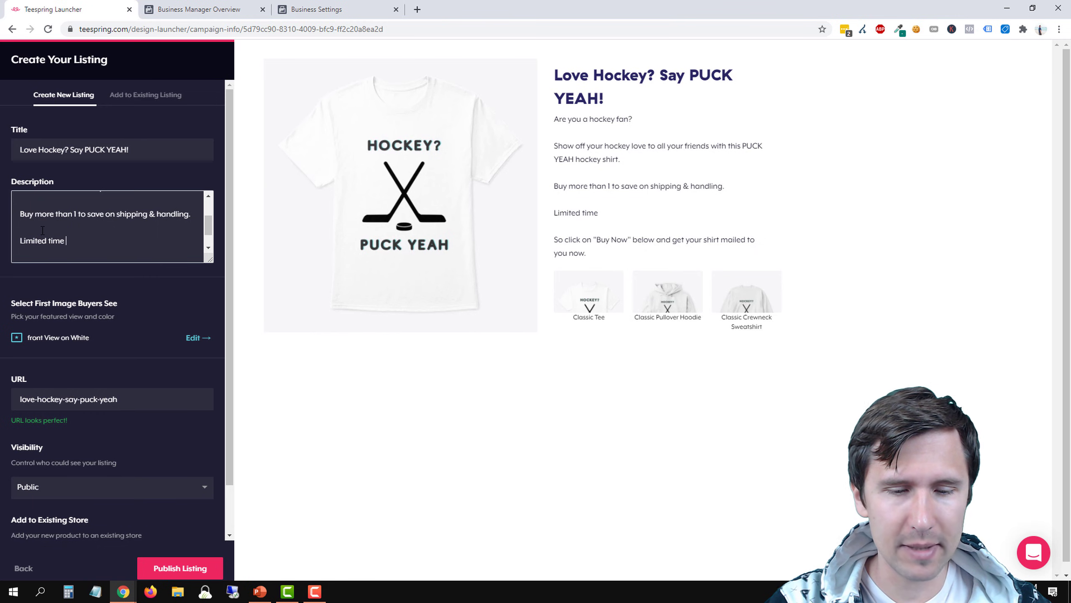
{"action": "type", "text": "15% di"}
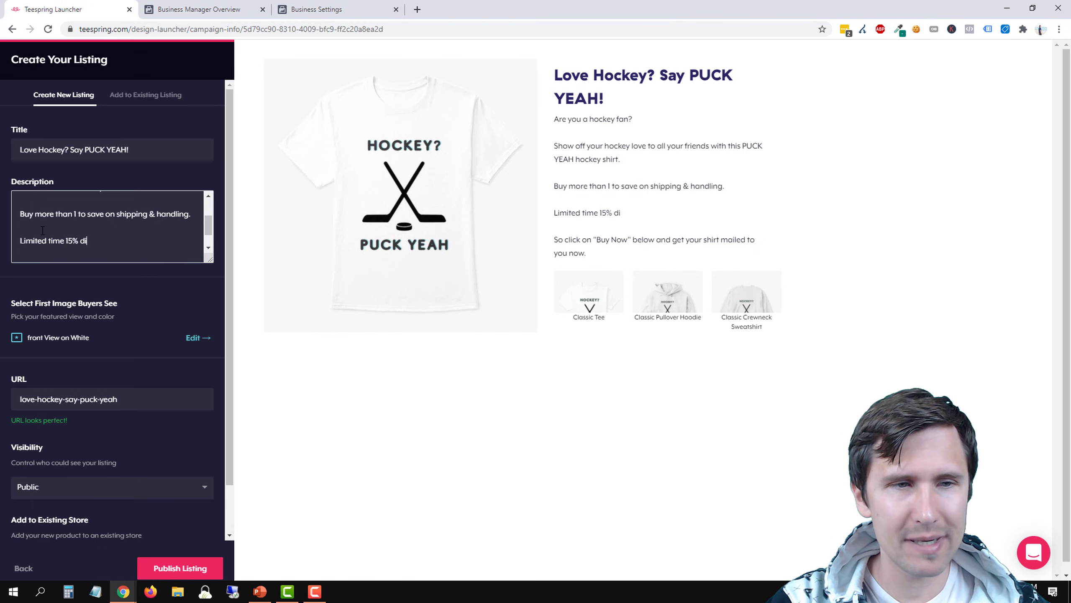
{"action": "type", "text": "scount until "}
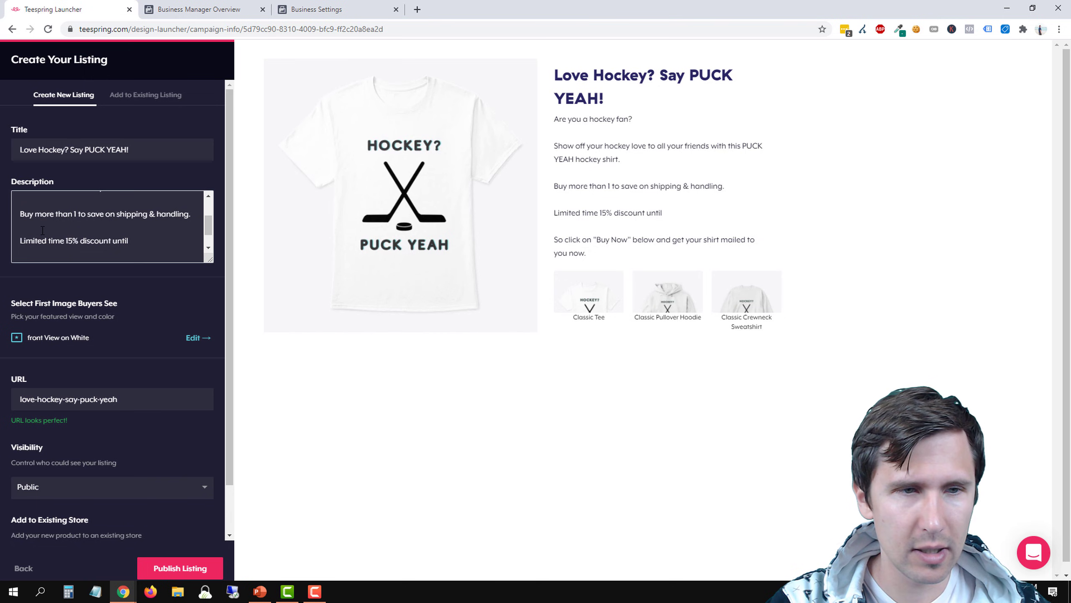
{"action": "type", "text": "September 16t"}
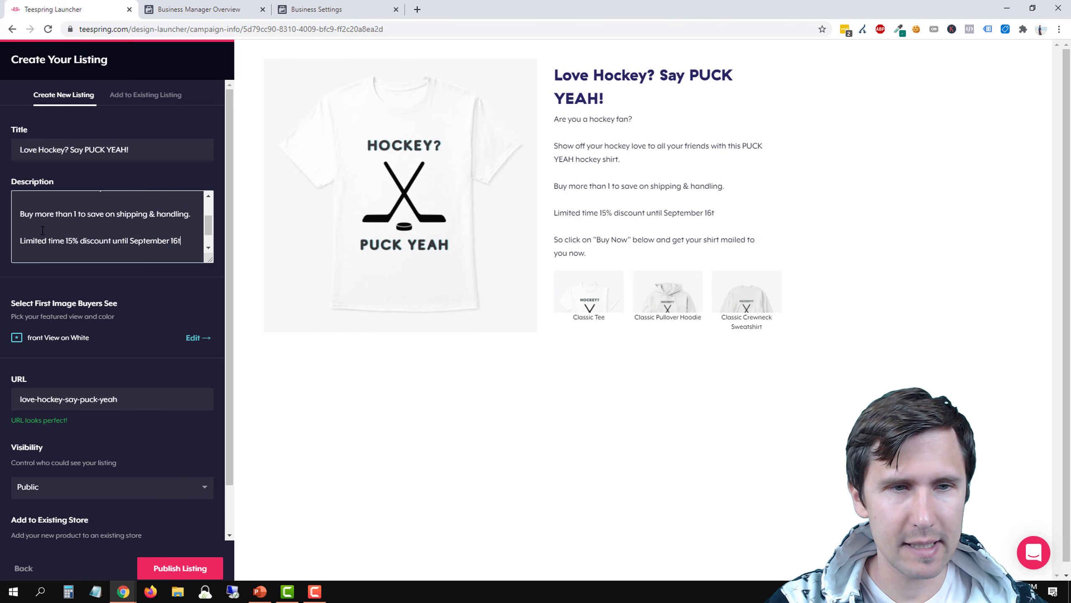
{"action": "type", "text": "h, so get it now!"}
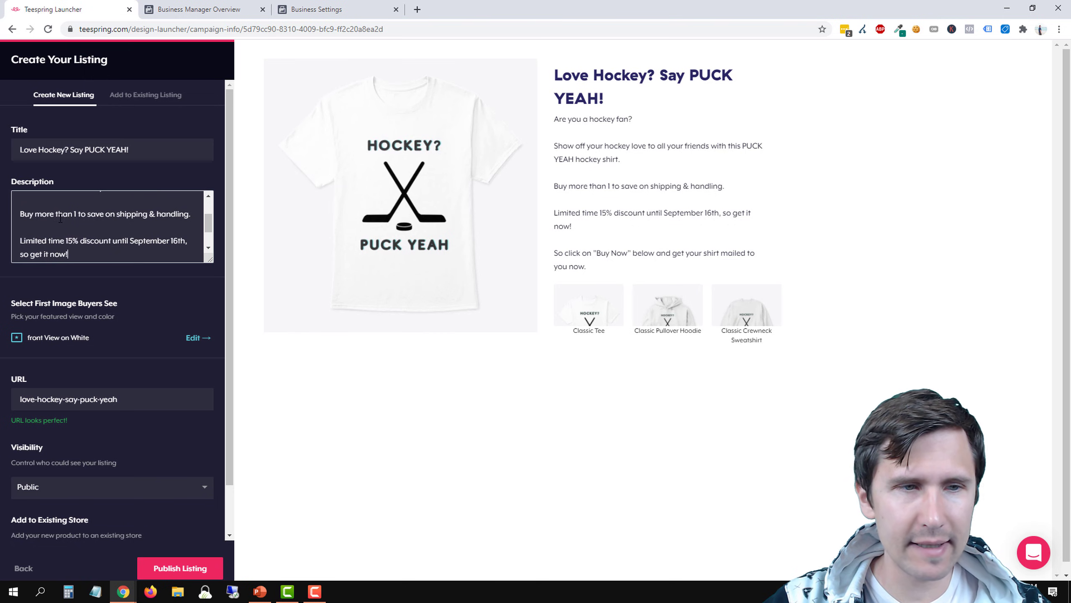
{"action": "scroll", "coordinate": [87, 231], "scroll_direction": "down", "scroll_amount": 1}
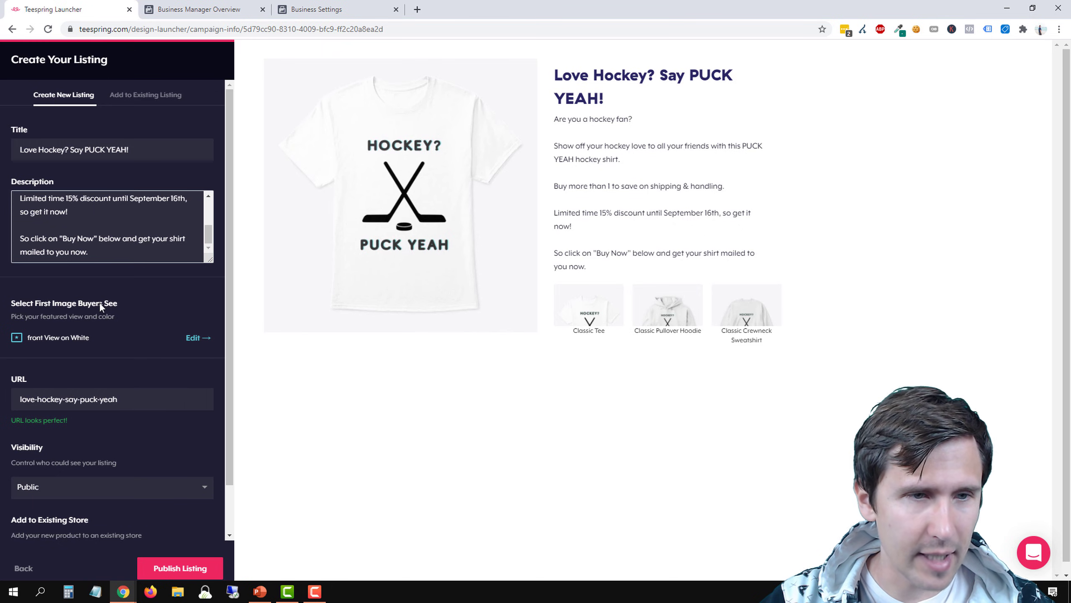
Try the back view as the listing's featured product view and switch back to the front view
{"action": "left_click_drag", "start_coordinate": [30, 307], "coordinate": [91, 312]}
{"action": "left_click", "coordinate": [83, 312]}
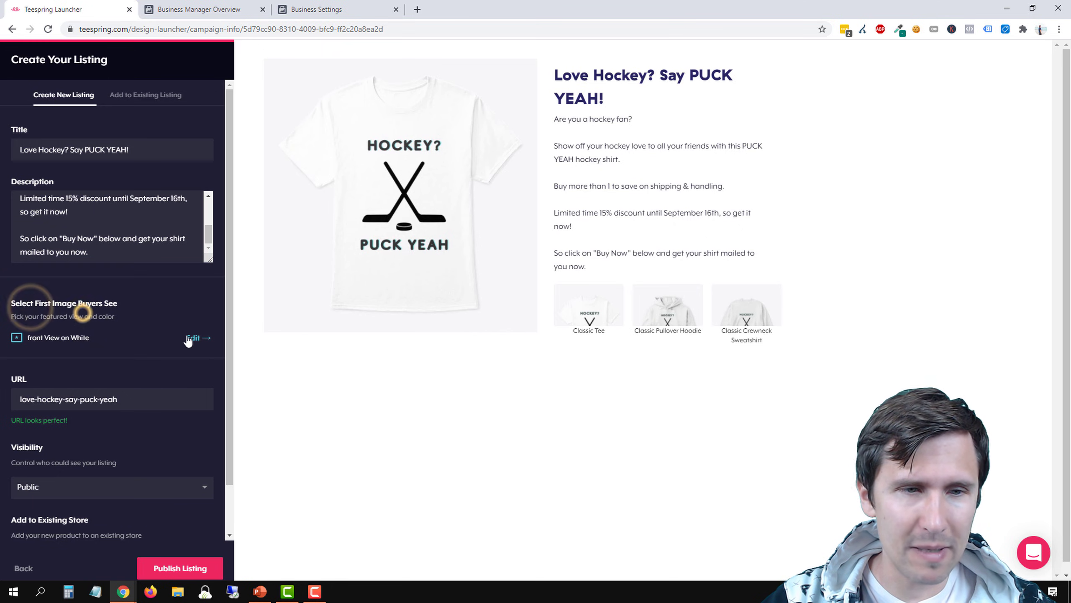
{"action": "left_click", "coordinate": [186, 337]}
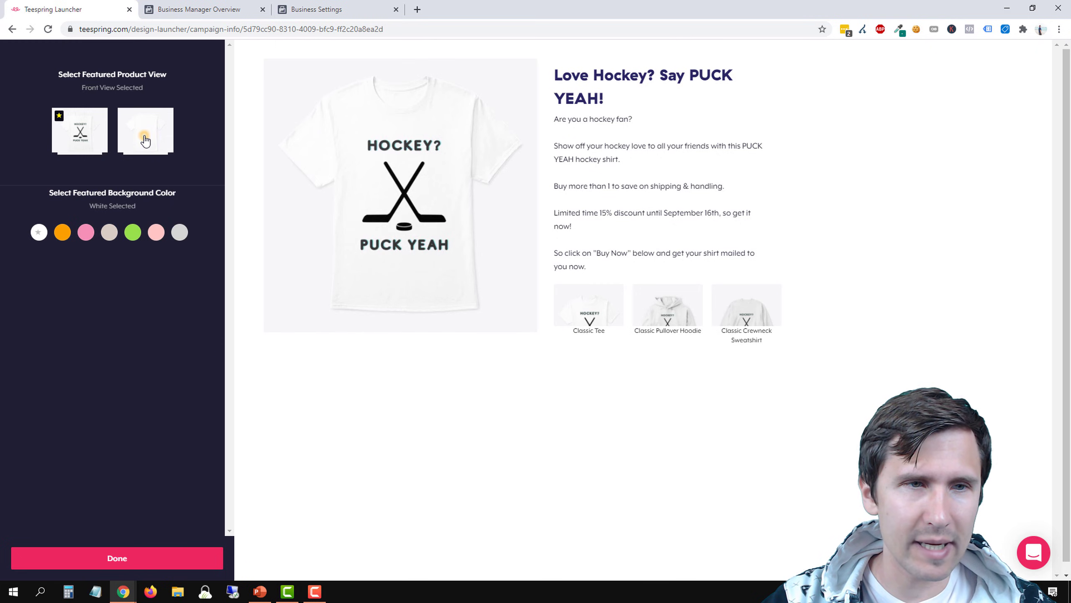
{"action": "left_click", "coordinate": [145, 139]}
{"action": "left_click", "coordinate": [70, 145]}
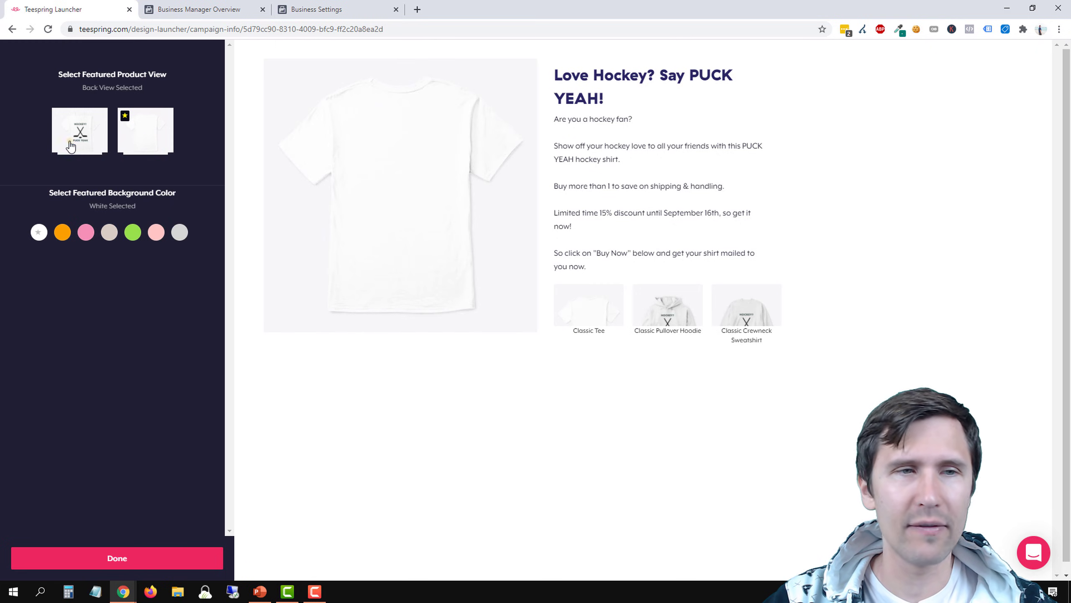
{"action": "left_click", "coordinate": [117, 557]}
{"action": "scroll", "coordinate": [130, 356], "scroll_direction": "down", "scroll_amount": 1}
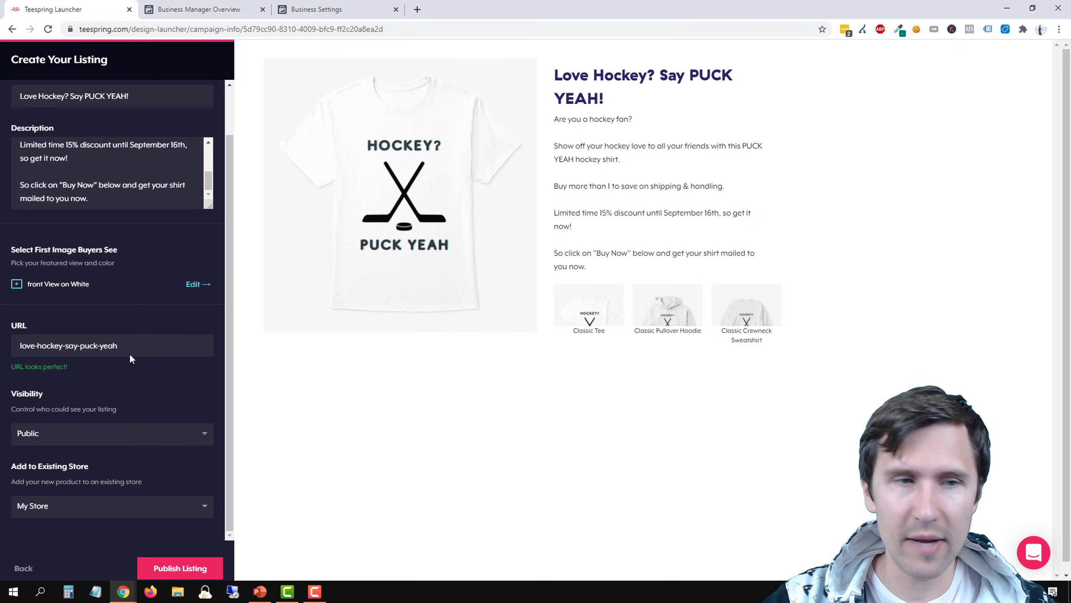
{"action": "left_click_drag", "start_coordinate": [19, 346], "coordinate": [142, 346]}
{"action": "left_click", "coordinate": [141, 346]}
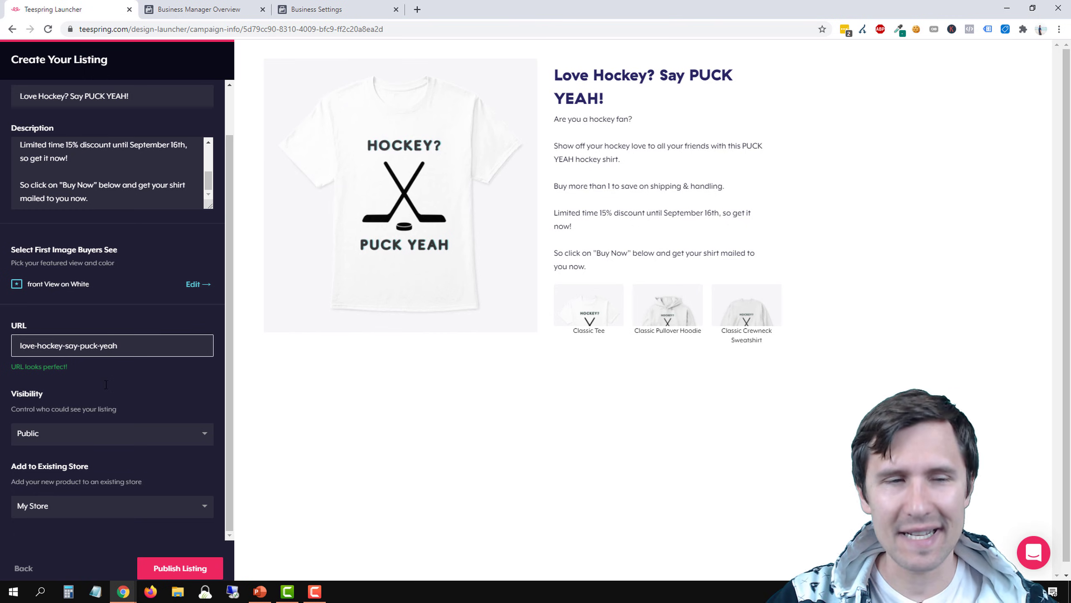
Try the Private and Unlisted visibility options for the listing and switch back to Public
{"action": "left_click", "coordinate": [83, 434]}
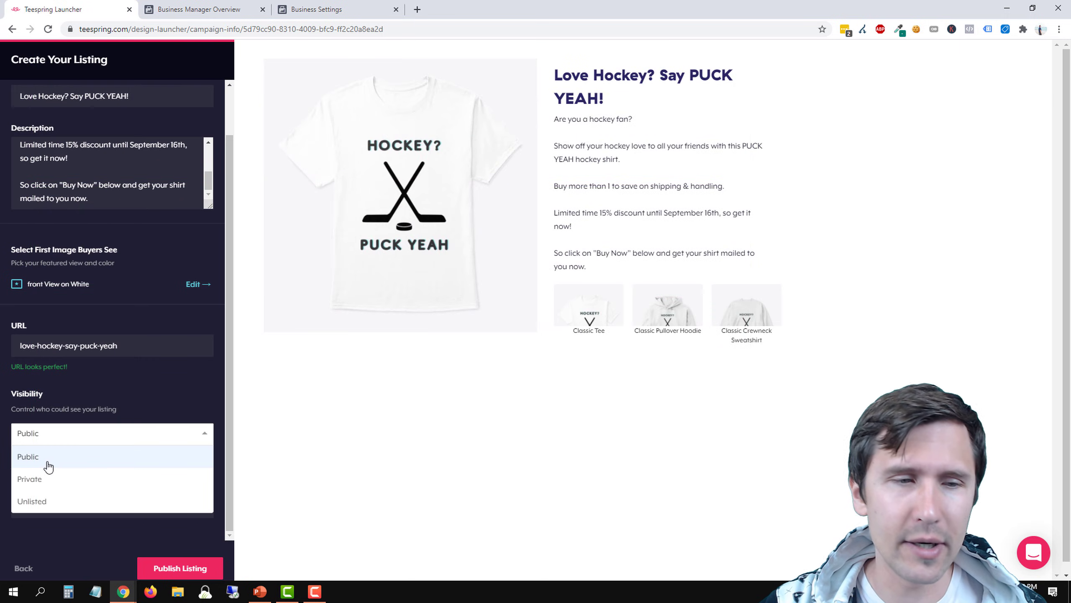
{"action": "left_click", "coordinate": [79, 485]}
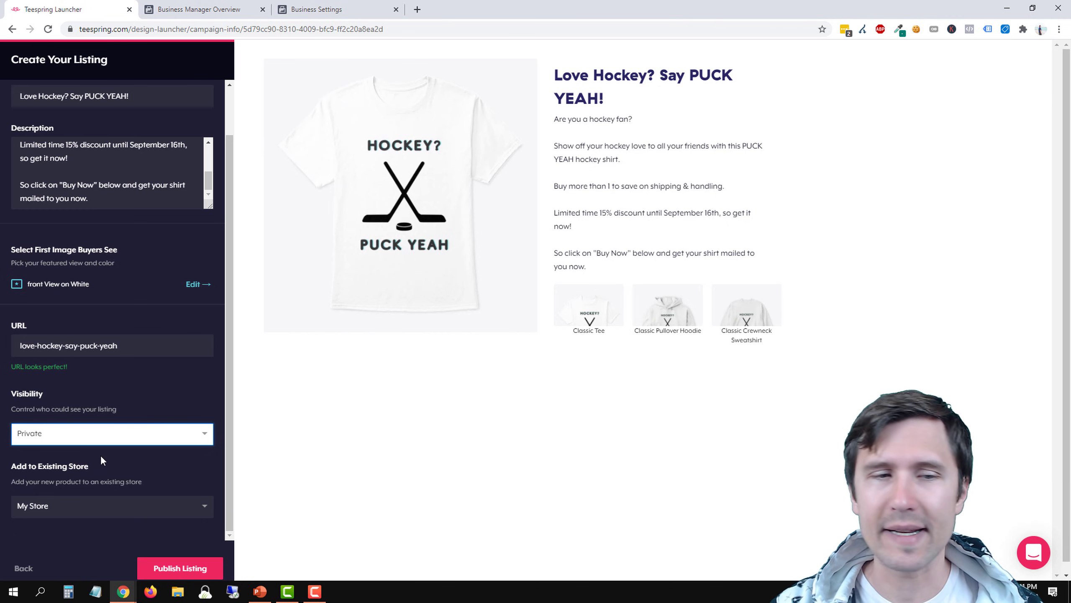
{"action": "left_click", "coordinate": [84, 442]}
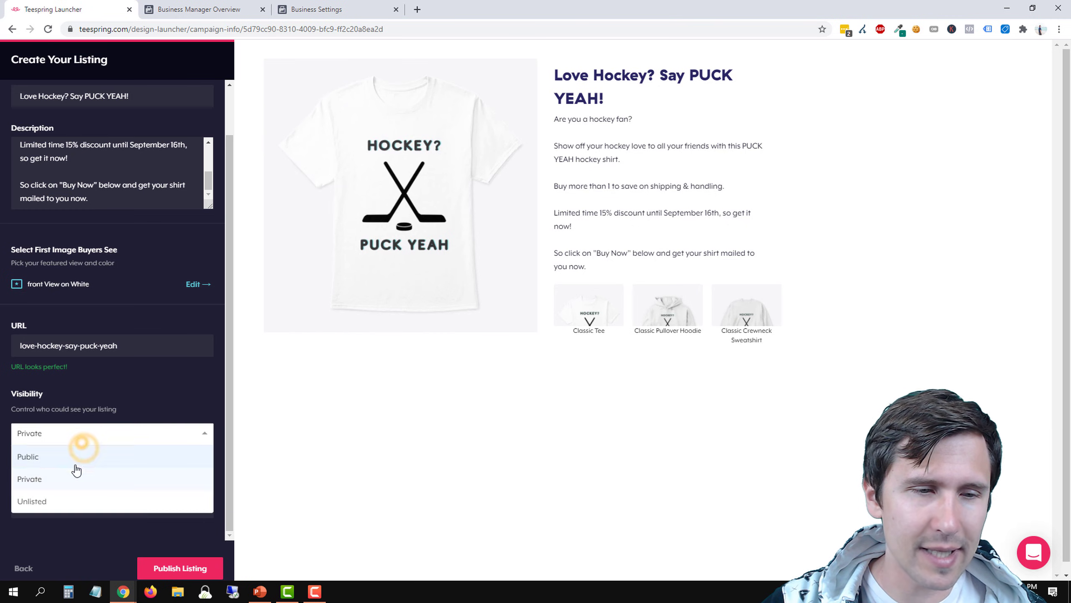
{"action": "left_click", "coordinate": [64, 504]}
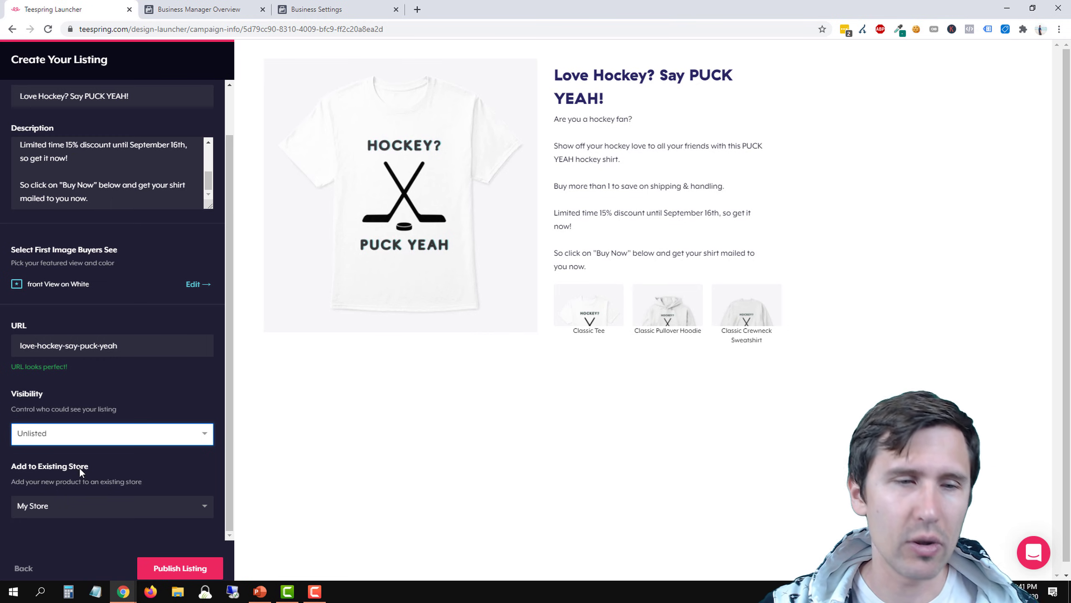
{"action": "left_click", "coordinate": [51, 439]}
{"action": "left_click", "coordinate": [57, 453]}
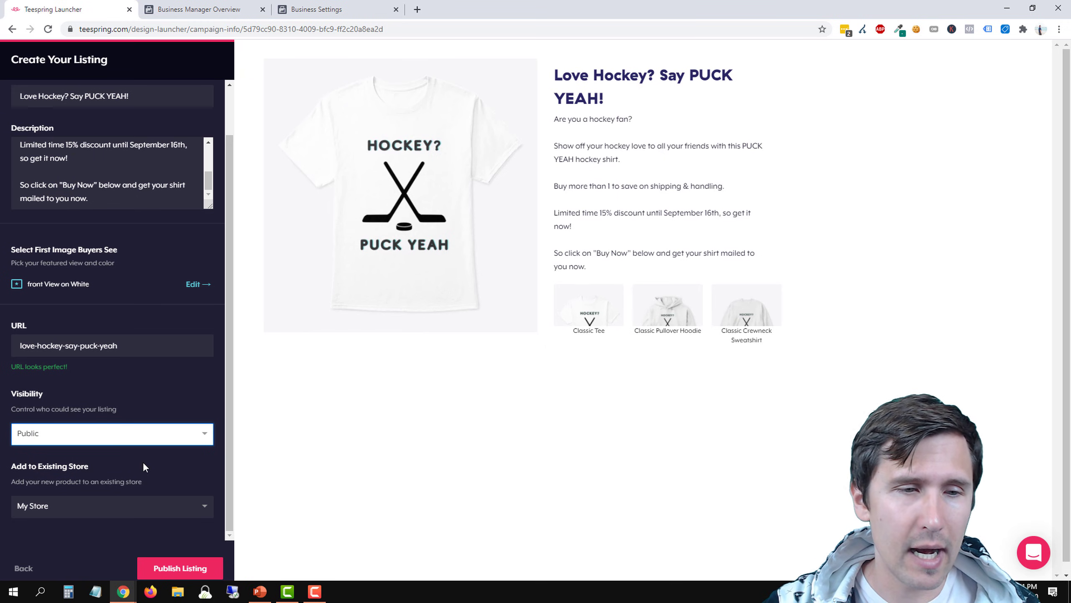
Keep My Store as the existing store for the product and publish the listing
{"action": "scroll", "coordinate": [83, 514], "scroll_direction": "down", "scroll_amount": 1}
{"action": "left_click", "coordinate": [63, 493]}
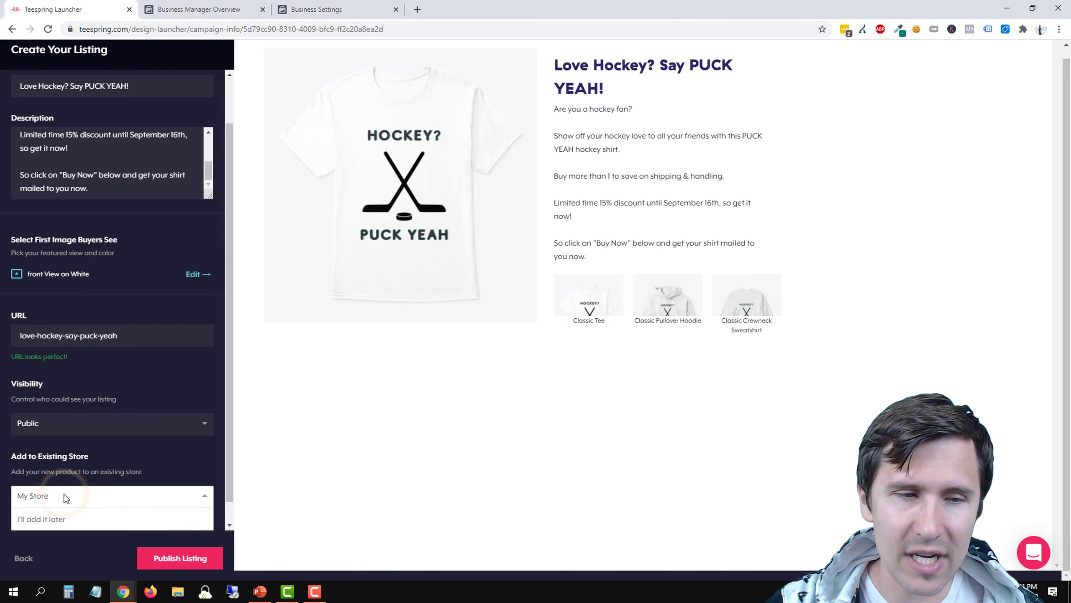
{"action": "left_click", "coordinate": [179, 467]}
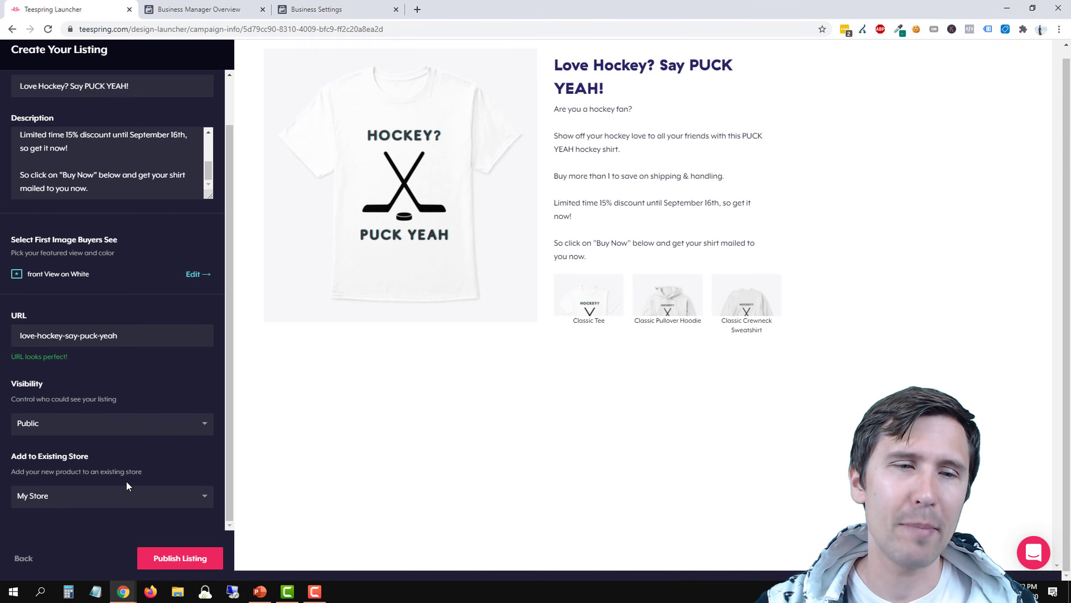
{"action": "left_click", "coordinate": [174, 550]}
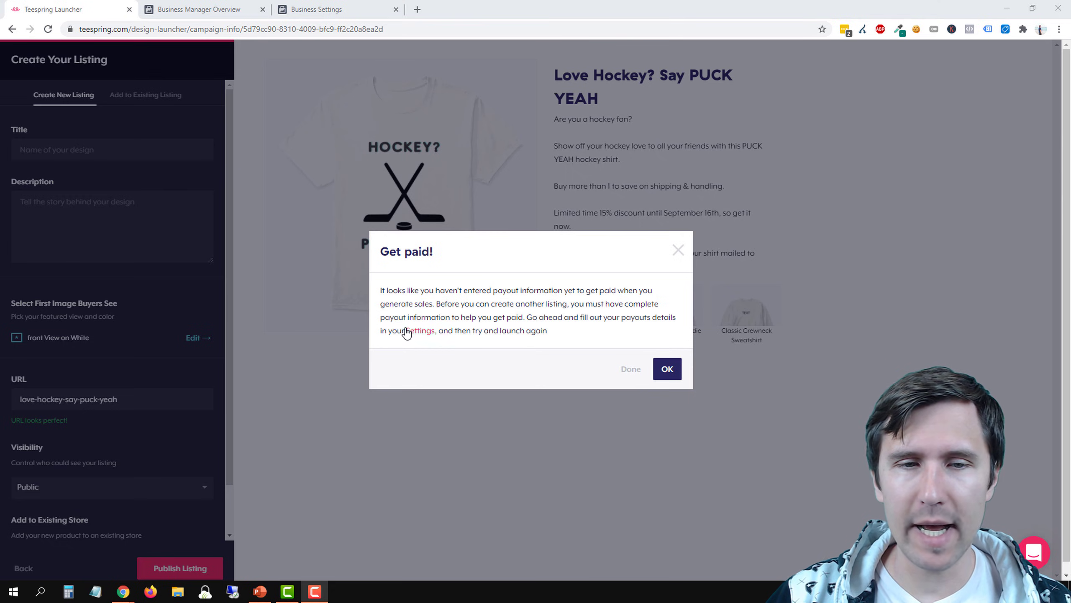
Open the payout settings from the Get paid notice and look over the PayPal and Payoneer sections
{"action": "left_click", "coordinate": [428, 333]}
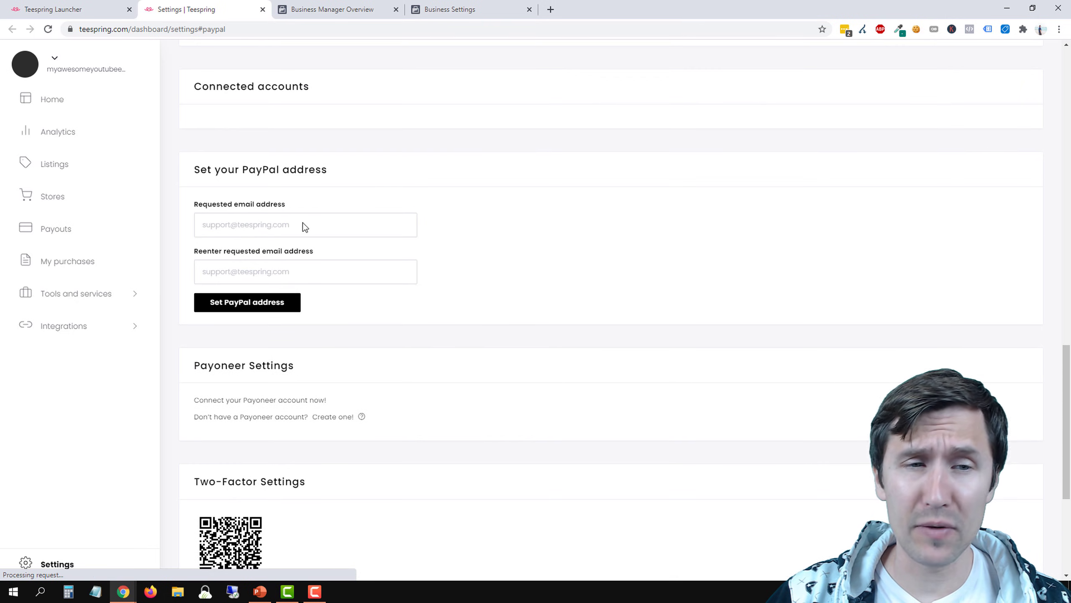
{"action": "left_click_drag", "start_coordinate": [195, 169], "coordinate": [327, 170]}
{"action": "left_click_drag", "start_coordinate": [204, 365], "coordinate": [295, 367]}
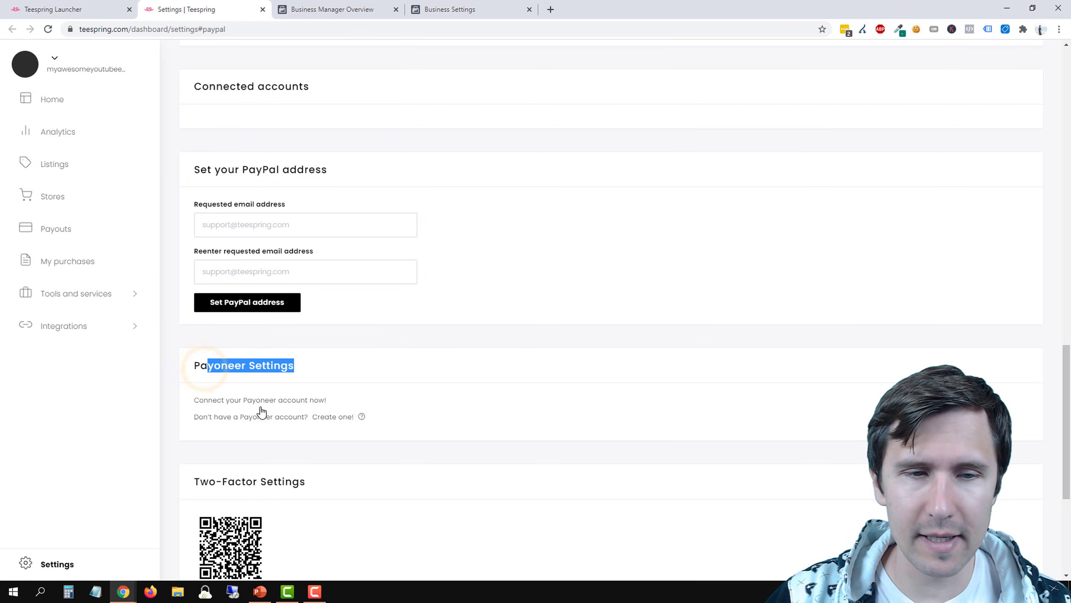
{"action": "scroll", "coordinate": [314, 406], "scroll_direction": "down", "scroll_amount": 2}
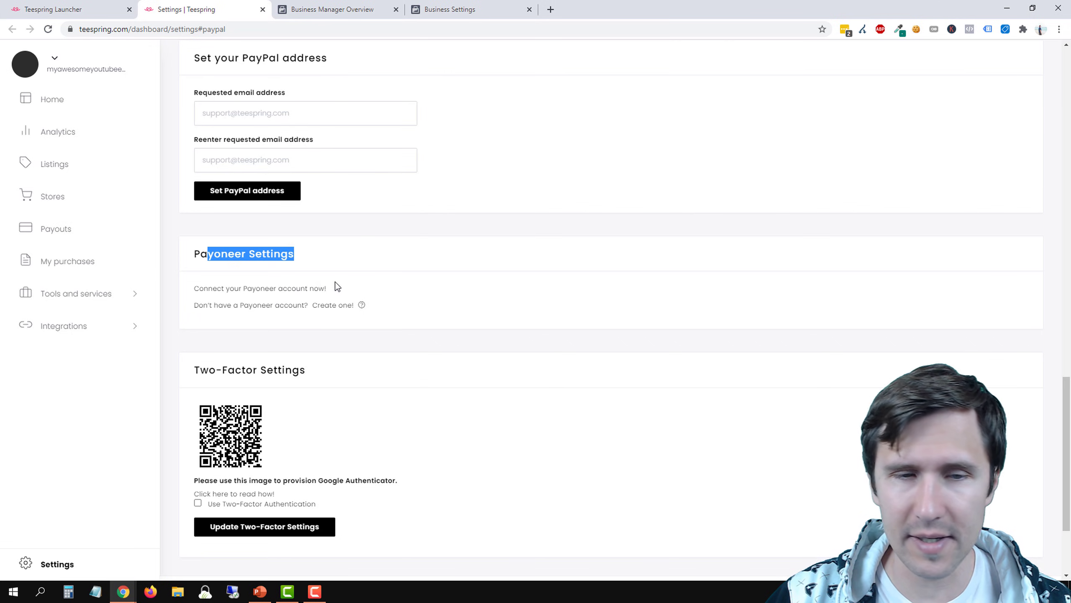
{"action": "left_click", "coordinate": [364, 226]}
{"action": "scroll", "coordinate": [347, 265], "scroll_direction": "up", "scroll_amount": 3}
Enter the PayPal e-mail address, repeat it in the confirmation field, and submit it as the payout address
{"action": "left_click", "coordinate": [222, 229]}
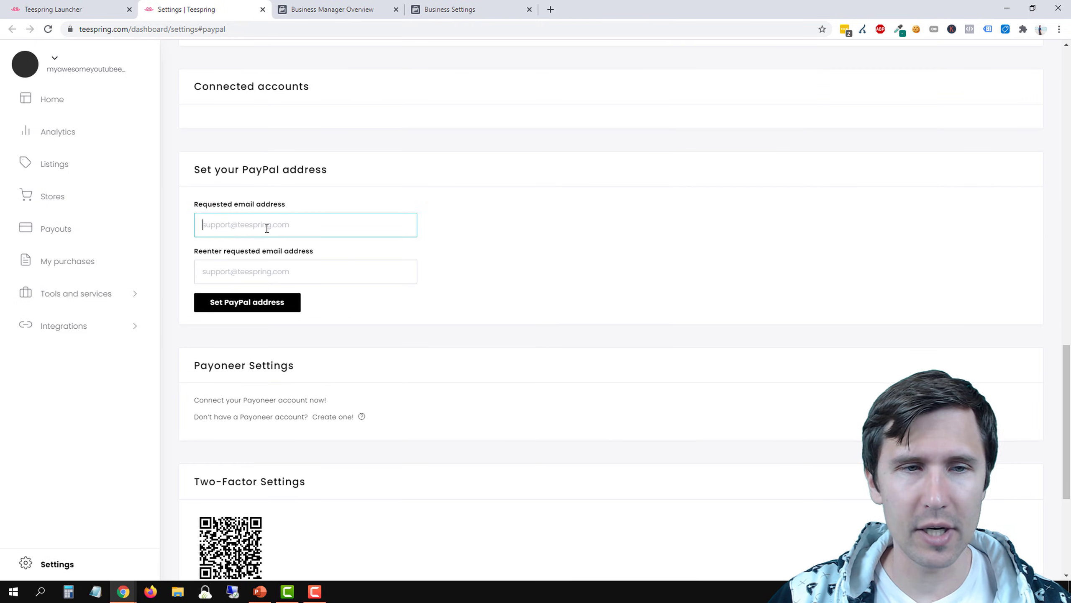
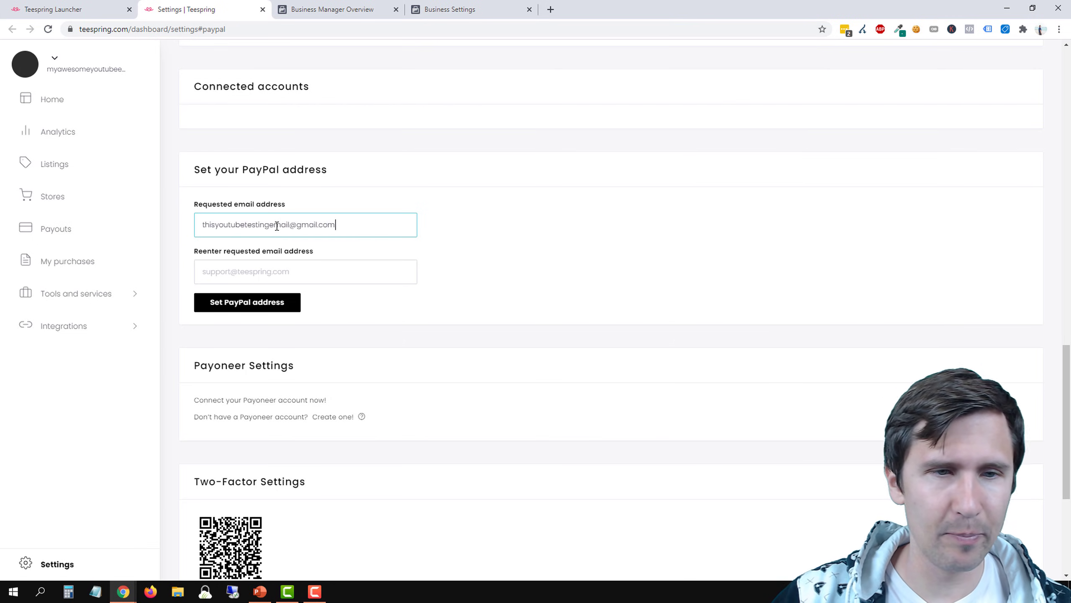
{"action": "triple_click", "coordinate": [277, 227]}
{"action": "key", "text": "ctrl+c"}
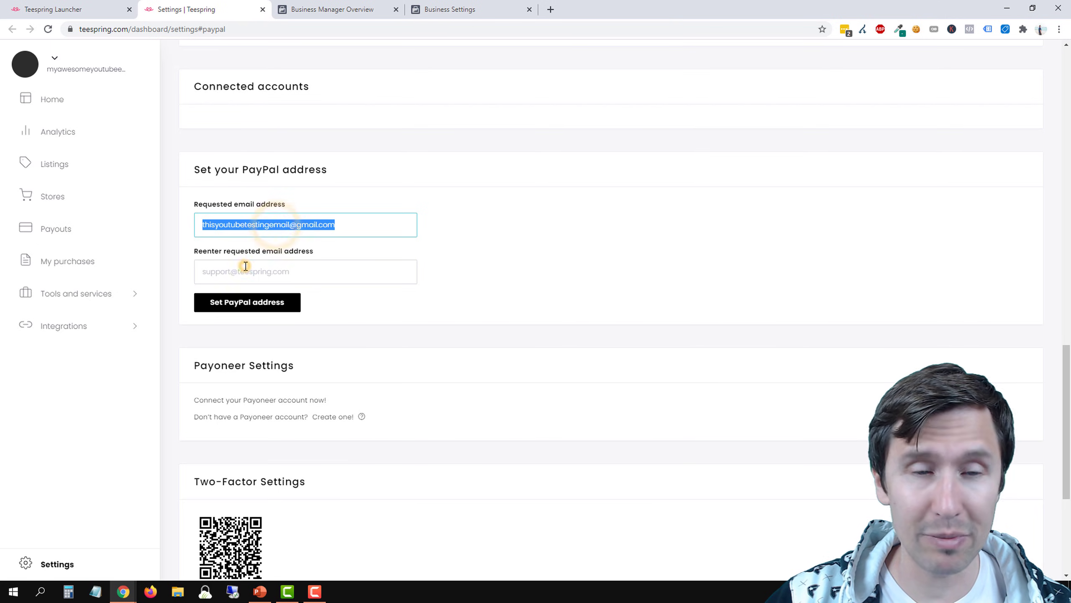
{"action": "left_click", "coordinate": [245, 265]}
{"action": "key", "text": "ctrl+v"}
{"action": "left_click", "coordinate": [288, 307]}
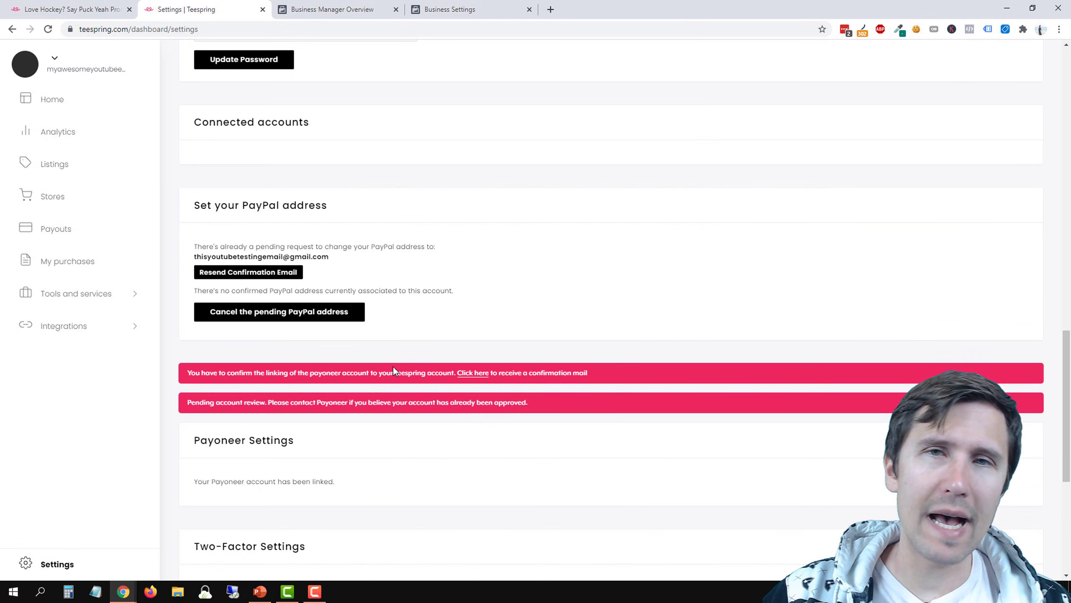
View the published hockey listing with the sample offer dismissed, highlight its web address, and check the payout settings again
{"action": "left_click", "coordinate": [71, 6]}
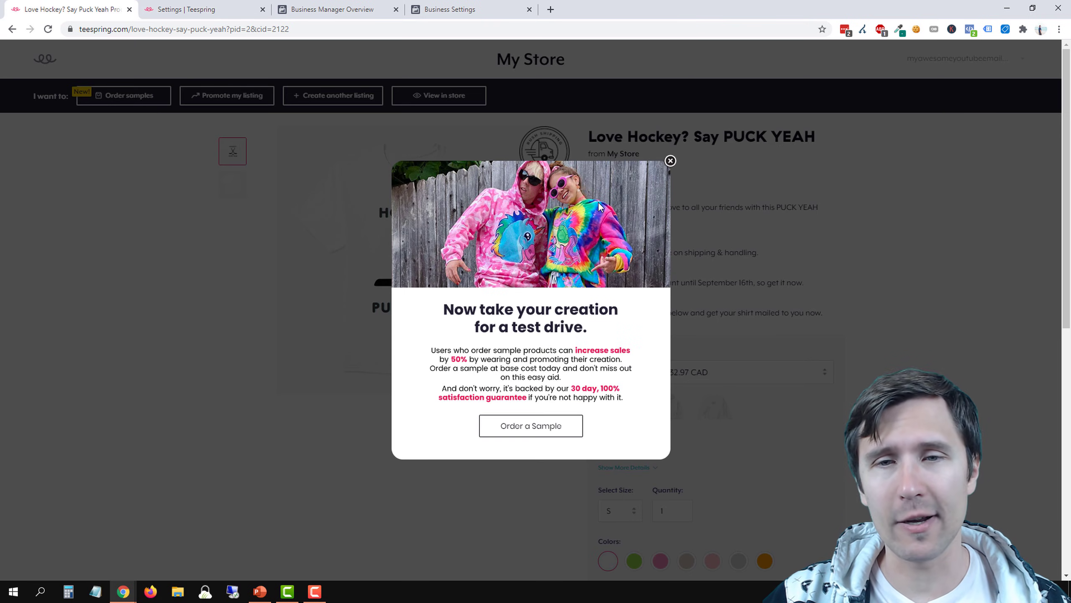
{"action": "left_click", "coordinate": [670, 160]}
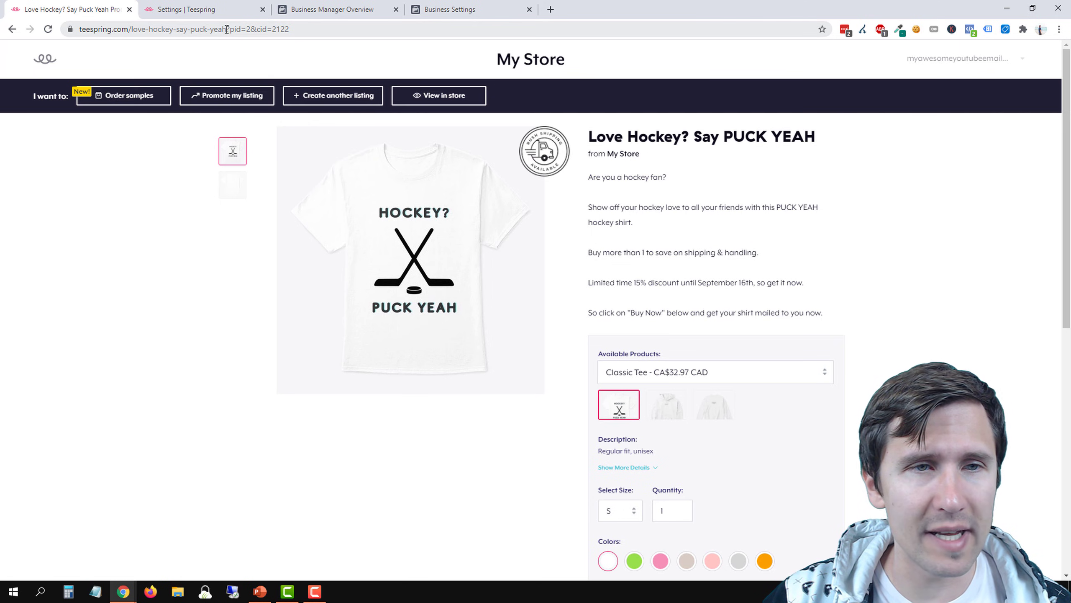
{"action": "left_click_drag", "start_coordinate": [226, 31], "coordinate": [79, 30]}
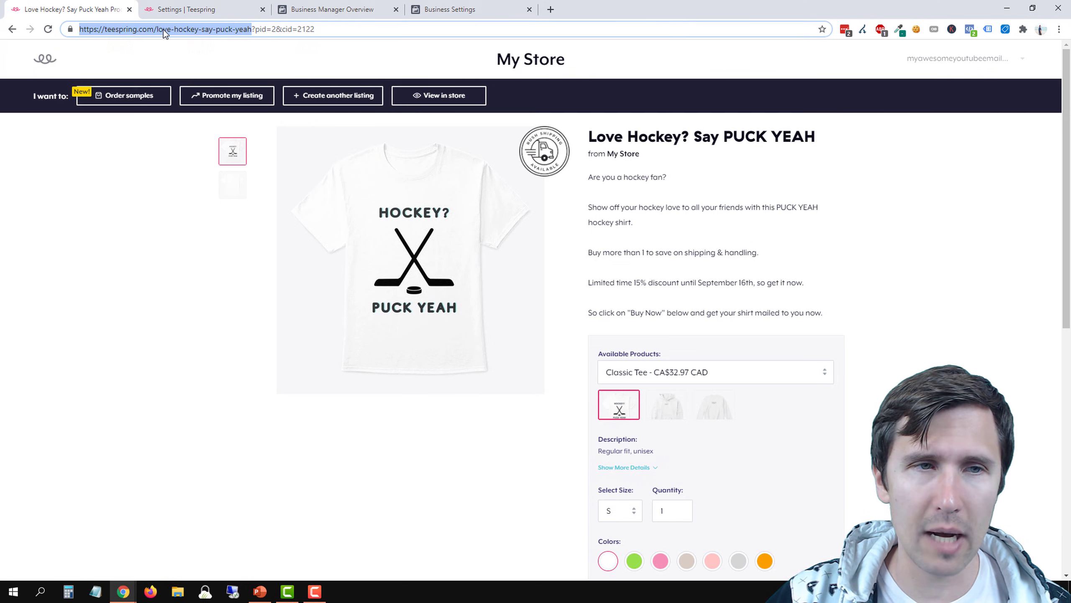
{"action": "left_click", "coordinate": [227, 9]}
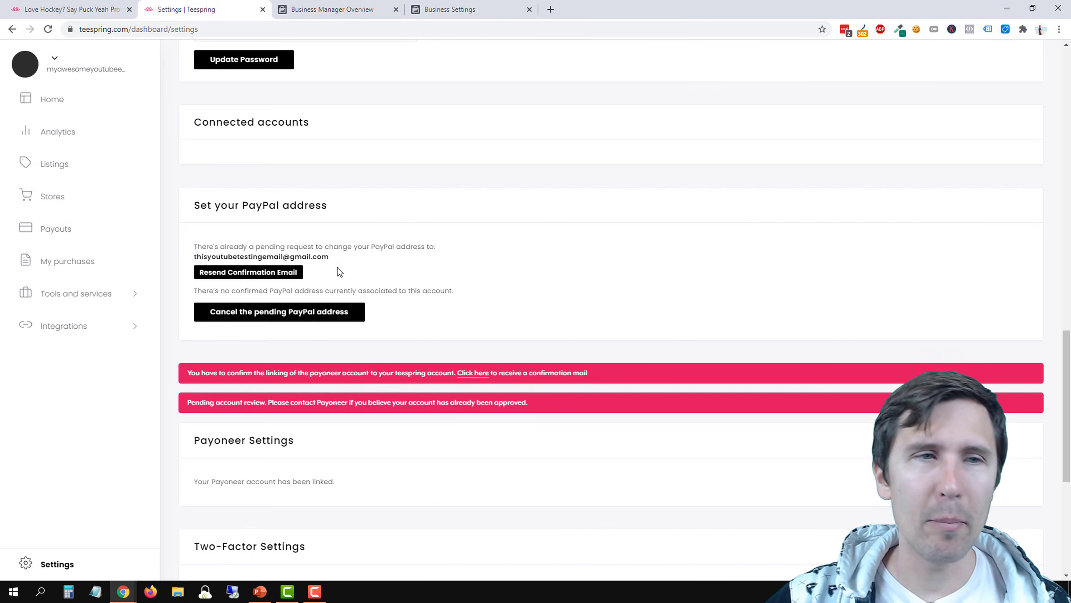
{"action": "left_click", "coordinate": [72, 10]}
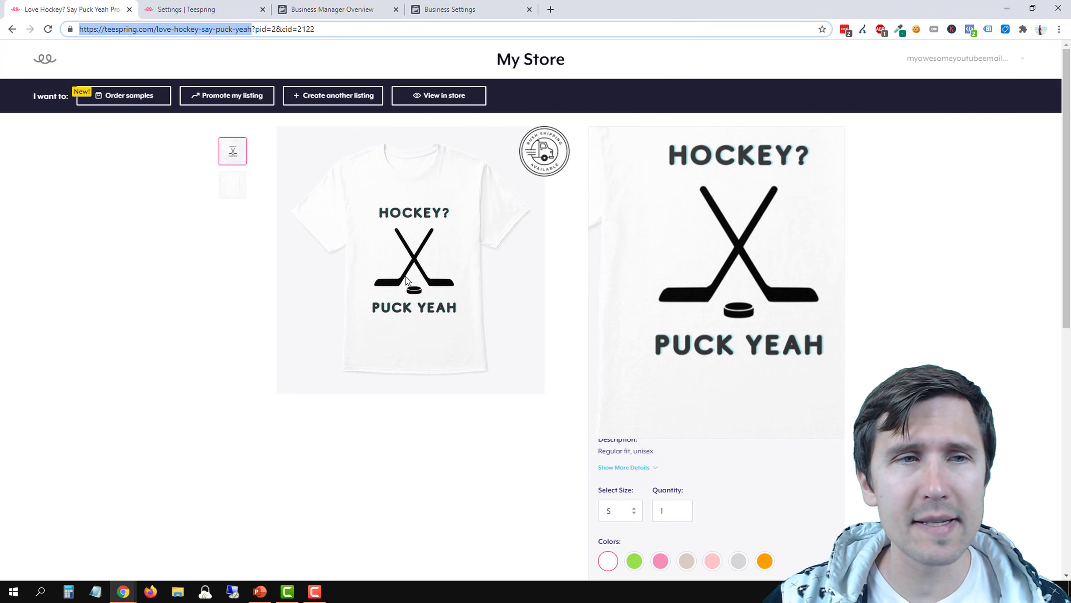
Switch to PowerPoint and add a plain check mark emoji after the "Create a Teespring listing" bullet on the Our Steps slide
{"action": "left_click", "coordinate": [260, 592]}
{"action": "left_click", "coordinate": [744, 245]}
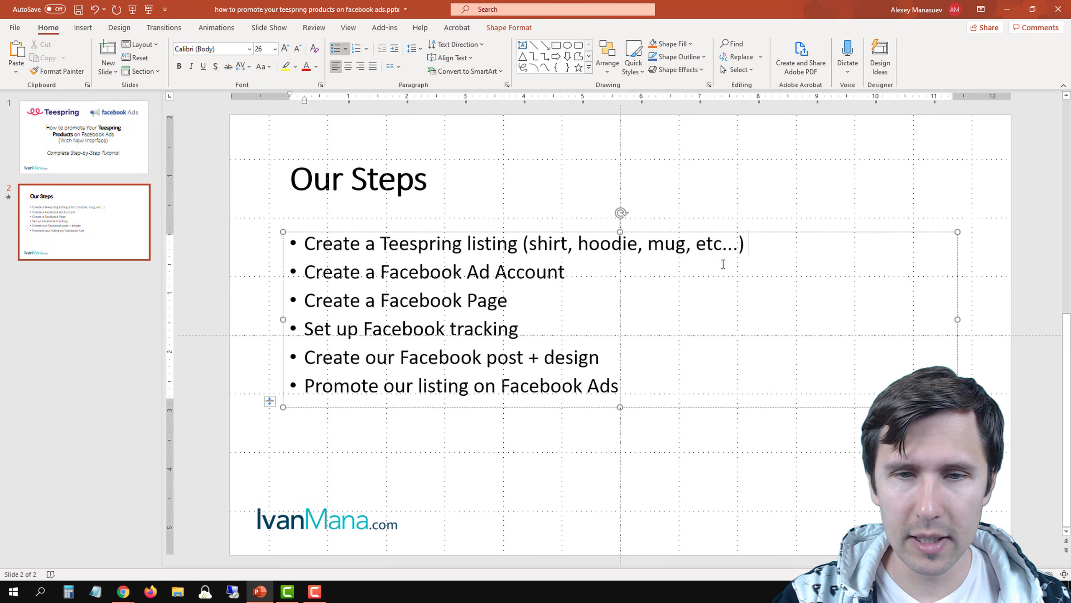
{"action": "key", "text": "super+period"}
{"action": "type", "text": "check"}
{"action": "key", "text": "Return"}
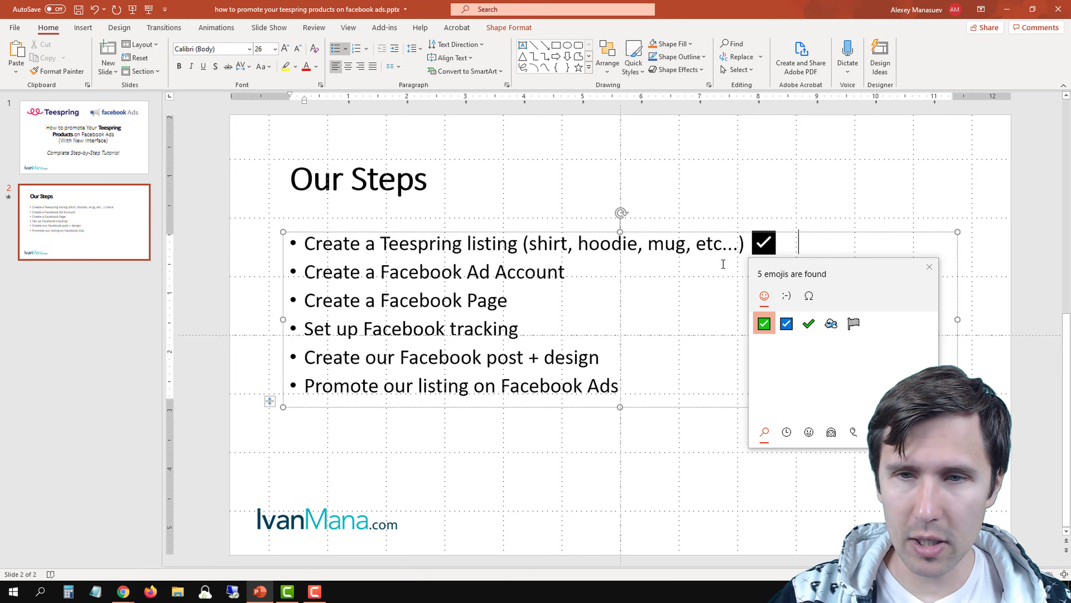
{"action": "left_click", "coordinate": [808, 323]}
{"action": "left_click", "coordinate": [782, 248]}
{"action": "left_click", "coordinate": [784, 249]}
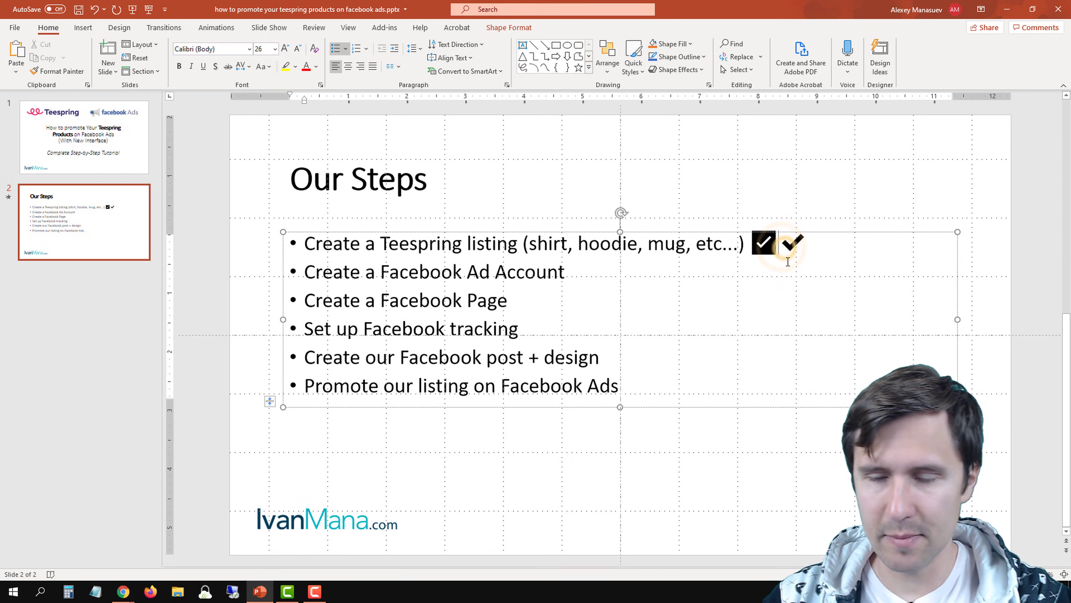
{"action": "key", "text": "BackSpace"}
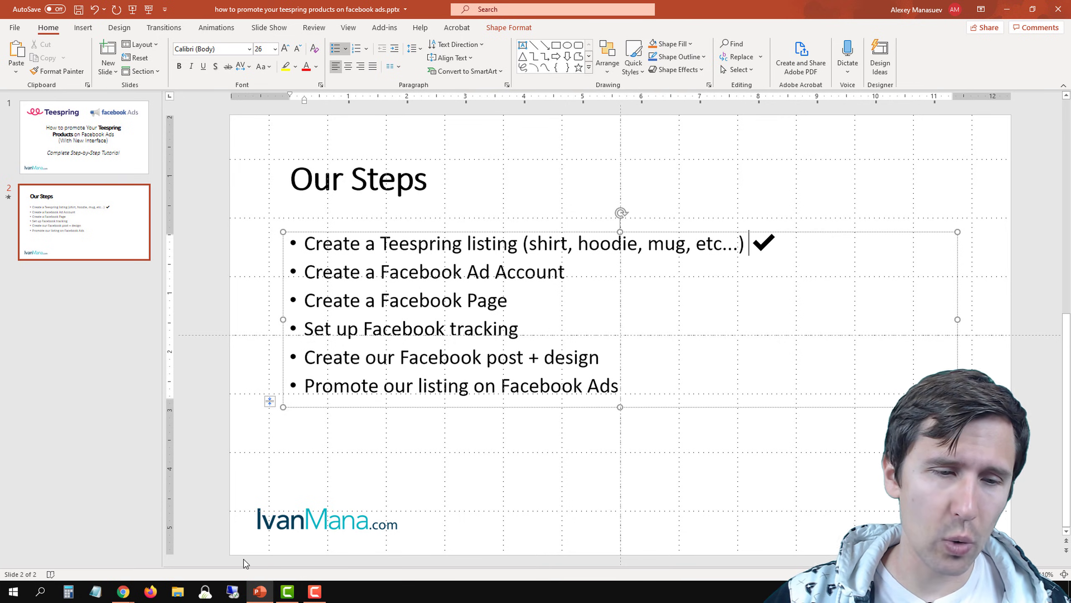
Return to Chrome and look over Facebook's Business Manager Overview page
{"action": "mouse_move", "coordinate": [122, 593]}
{"action": "left_click", "coordinate": [161, 554]}
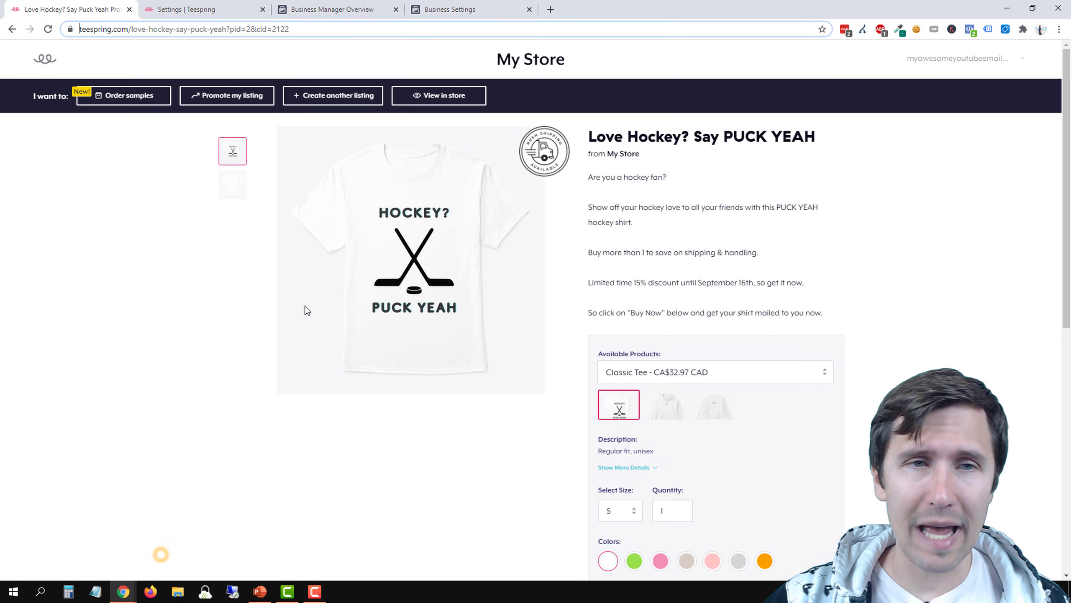
{"action": "left_click", "coordinate": [349, 5]}
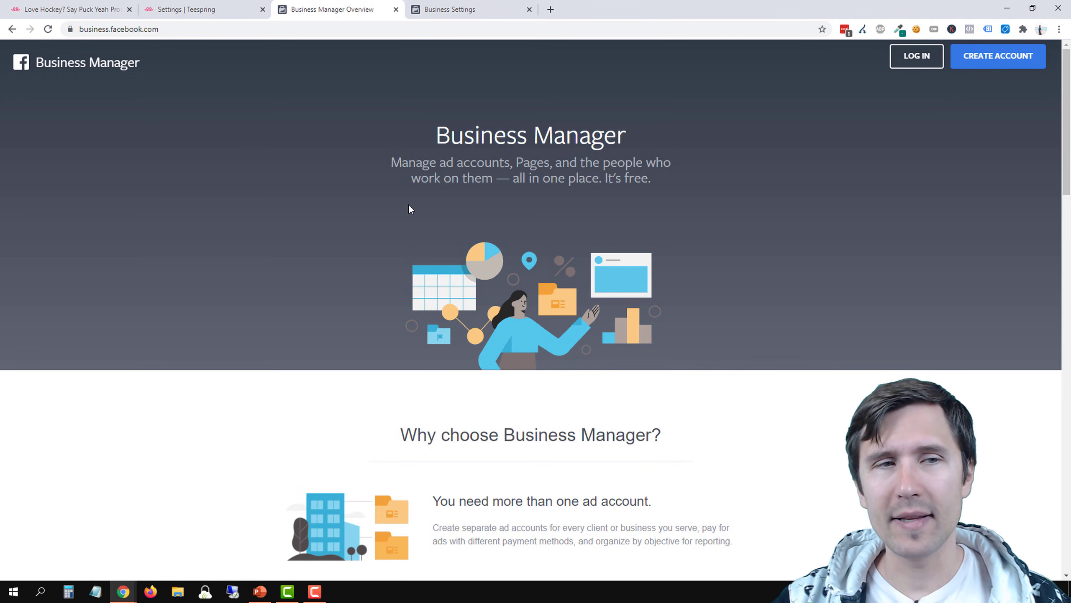
{"action": "left_click_drag", "start_coordinate": [445, 136], "coordinate": [645, 137]}
{"action": "left_click", "coordinate": [527, 149]}
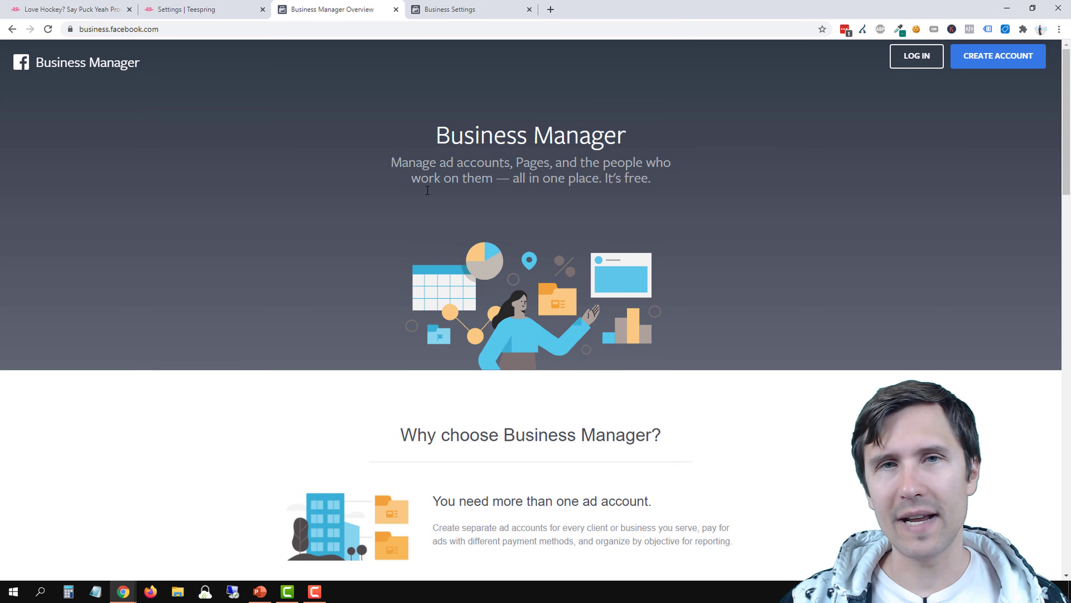
{"action": "scroll", "coordinate": [477, 301], "scroll_direction": "down", "scroll_amount": 4}
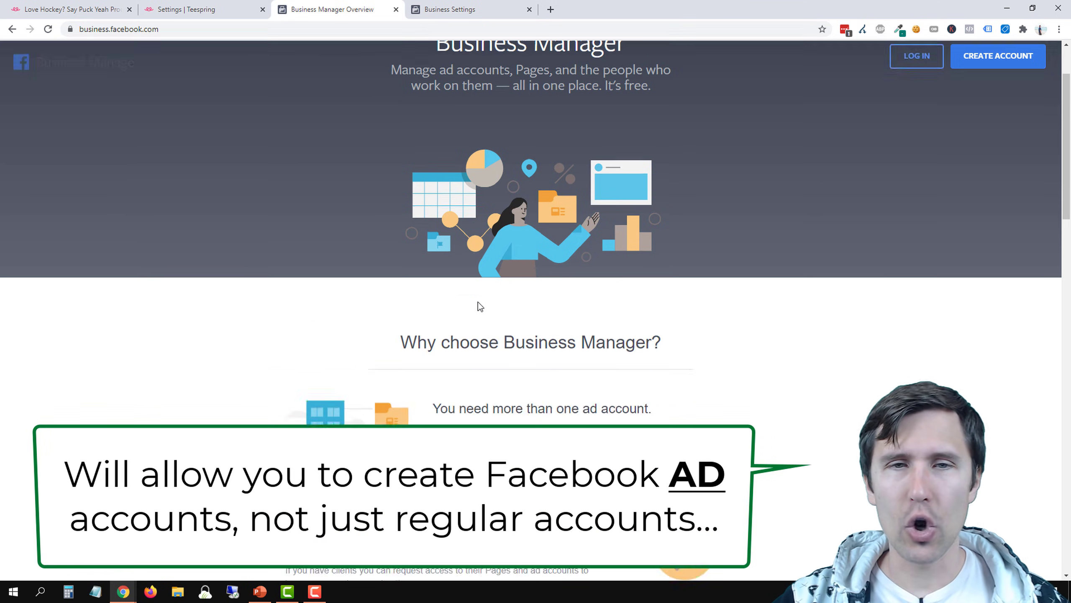
{"action": "scroll", "coordinate": [487, 297], "scroll_direction": "up", "scroll_amount": 5}
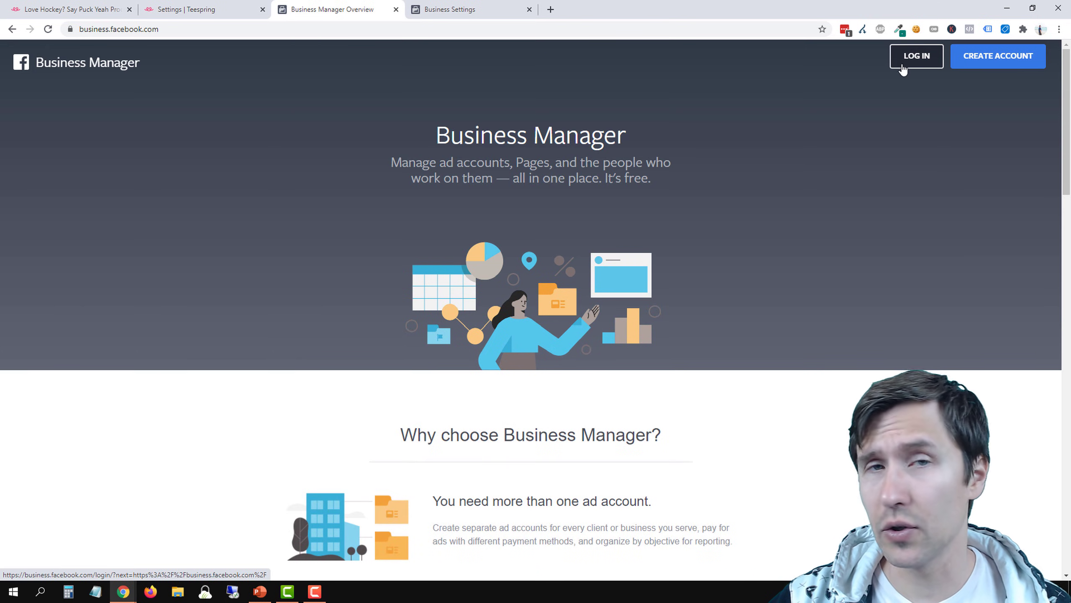
Inspect the Create Your Business Manager Account form without filling it in, and close the Business Manager Overview page
{"action": "left_click", "coordinate": [966, 70]}
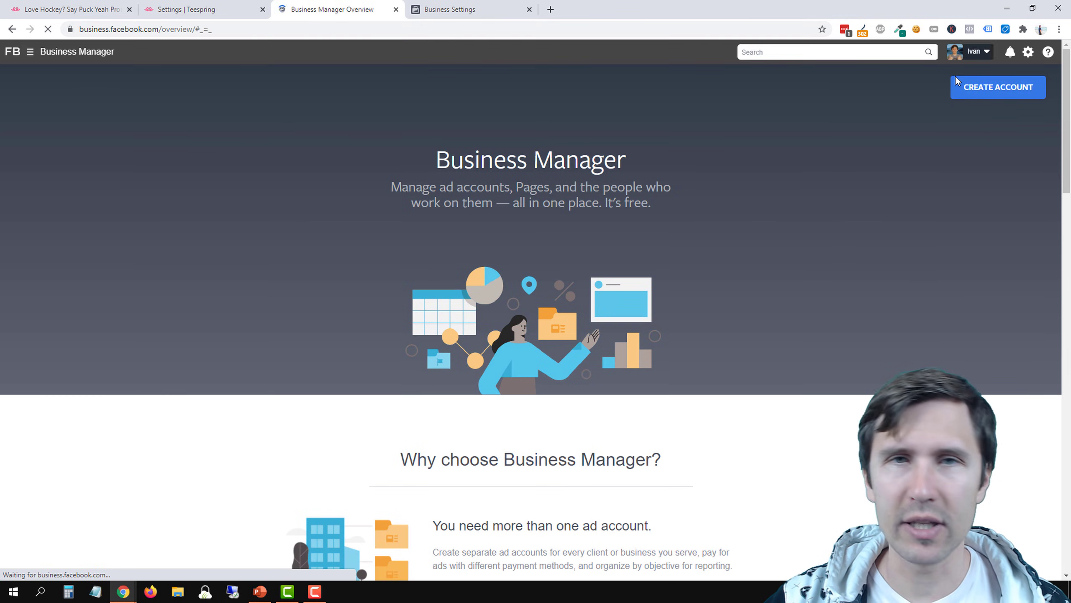
{"action": "left_click", "coordinate": [978, 97]}
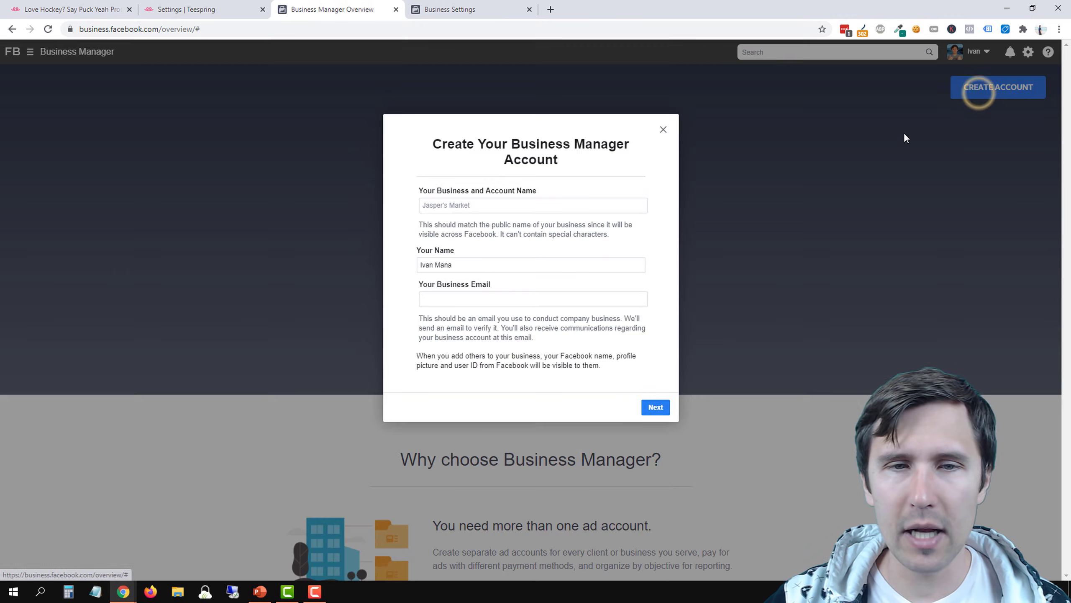
{"action": "left_click", "coordinate": [443, 206]}
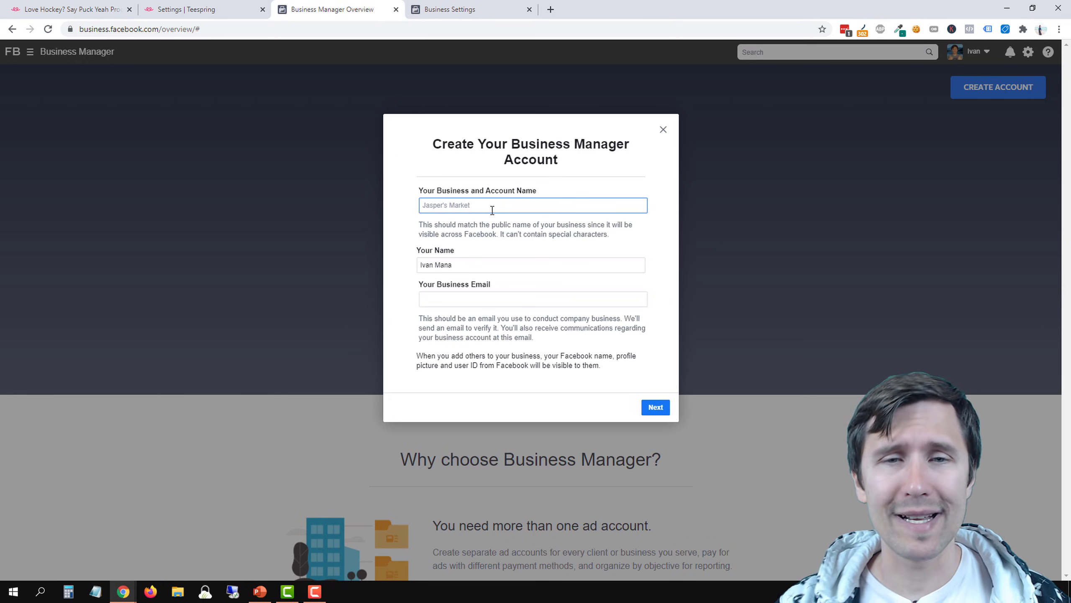
{"action": "left_click", "coordinate": [395, 9]}
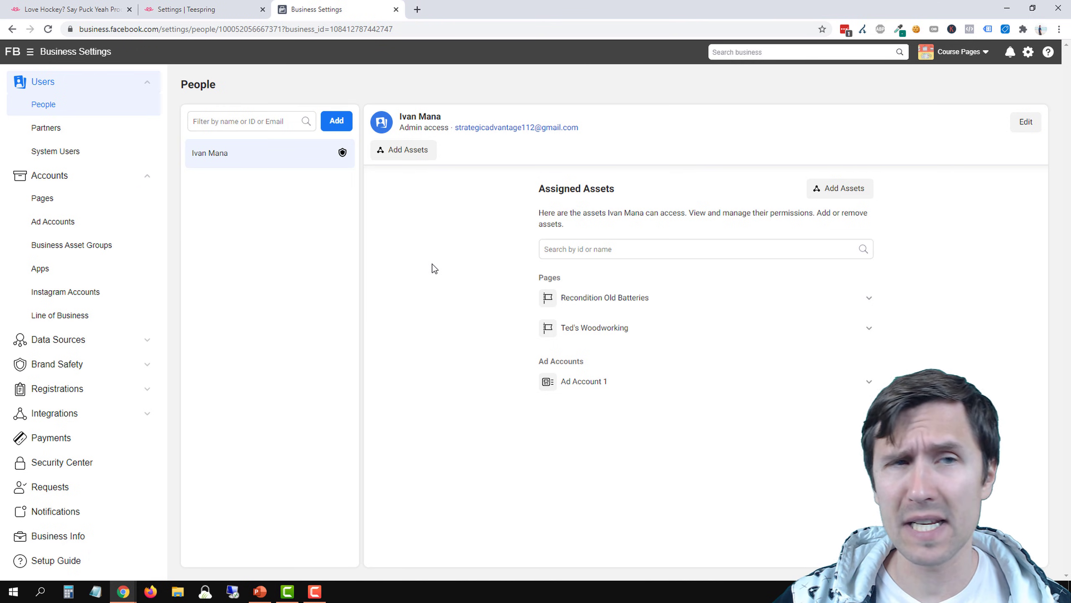
Look over the Business Manager home page, and review the business information and payment methods in Business Settings
{"action": "left_click", "coordinate": [13, 51]}
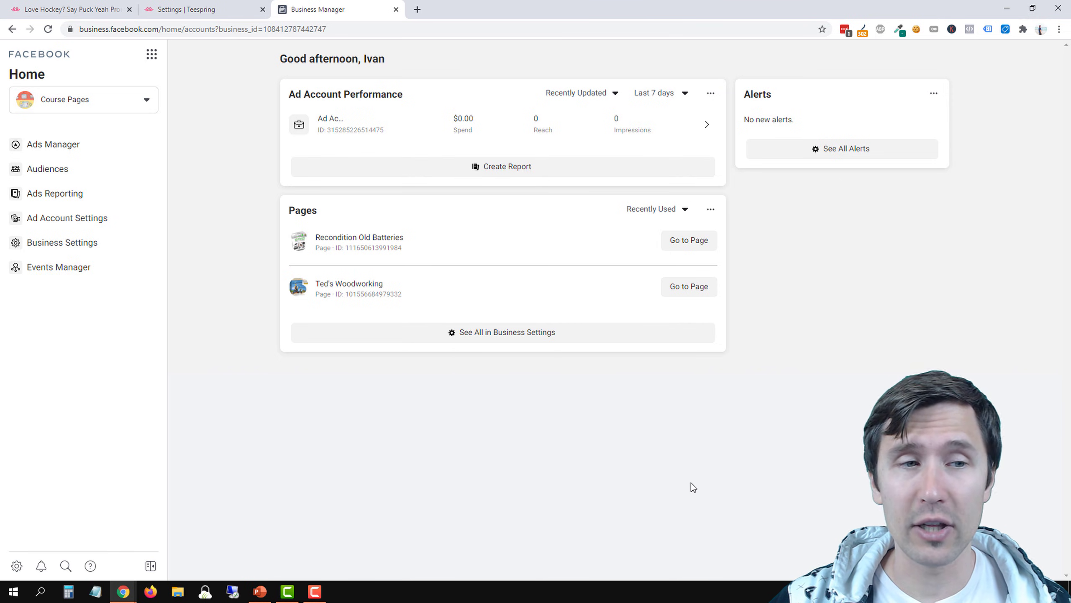
{"action": "left_click", "coordinate": [51, 247]}
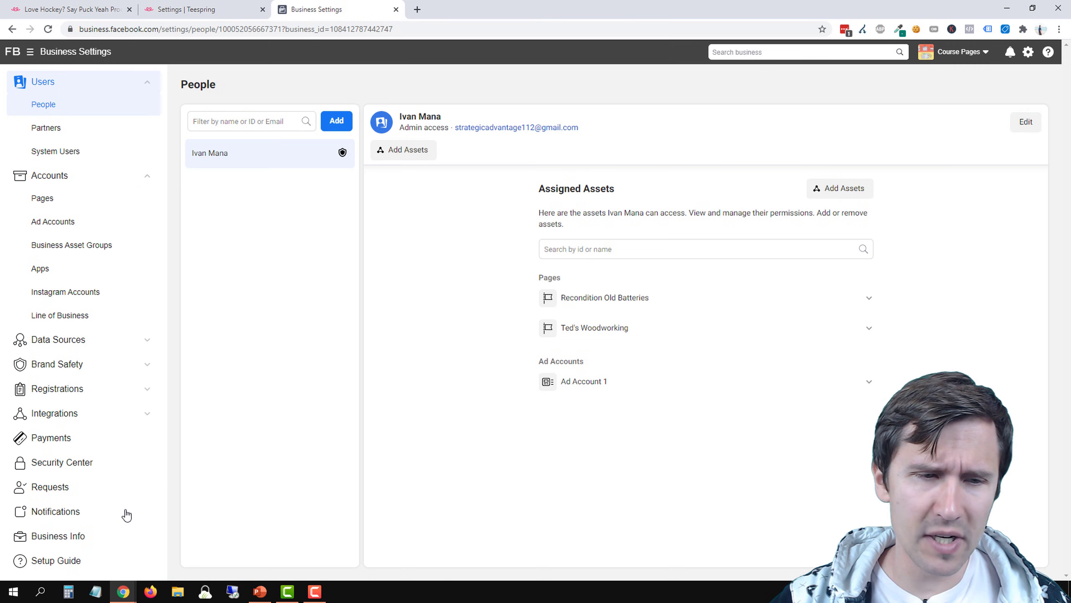
{"action": "left_click", "coordinate": [63, 537]}
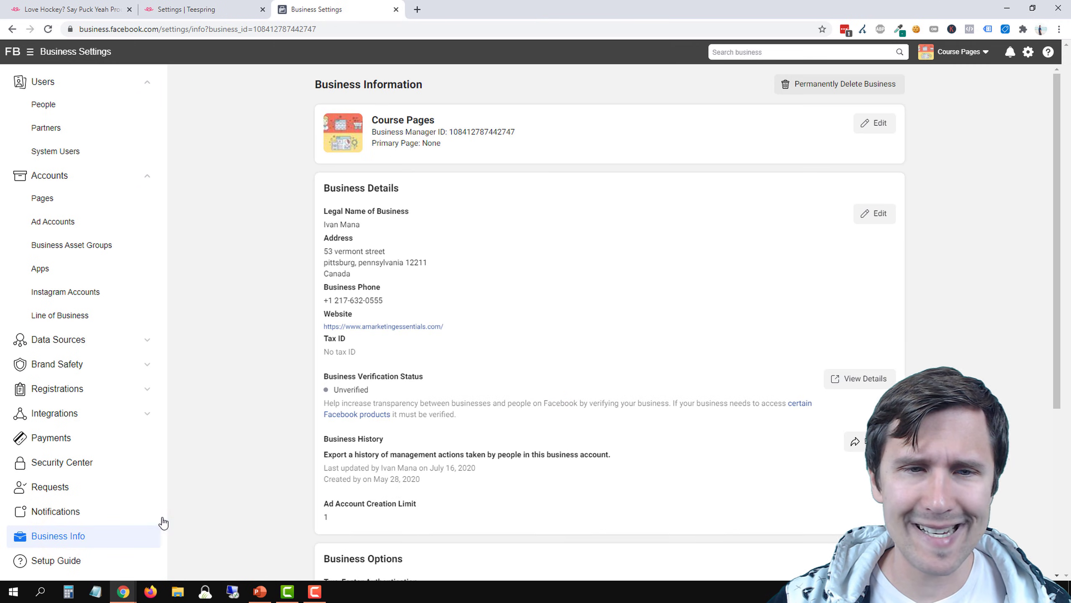
{"action": "scroll", "coordinate": [561, 294], "scroll_direction": "down", "scroll_amount": 5}
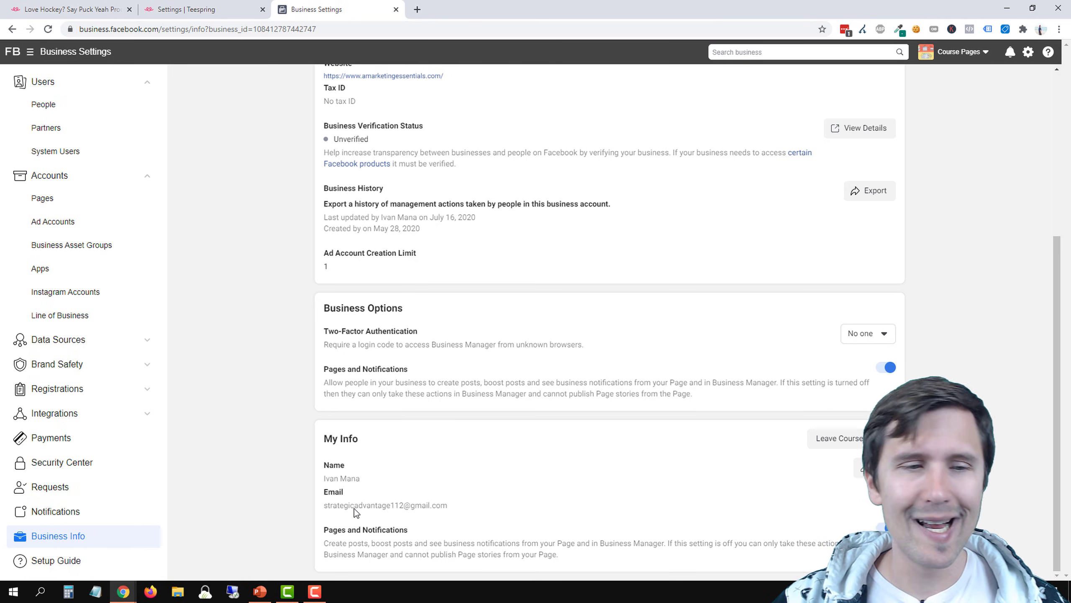
{"action": "left_click", "coordinate": [71, 448]}
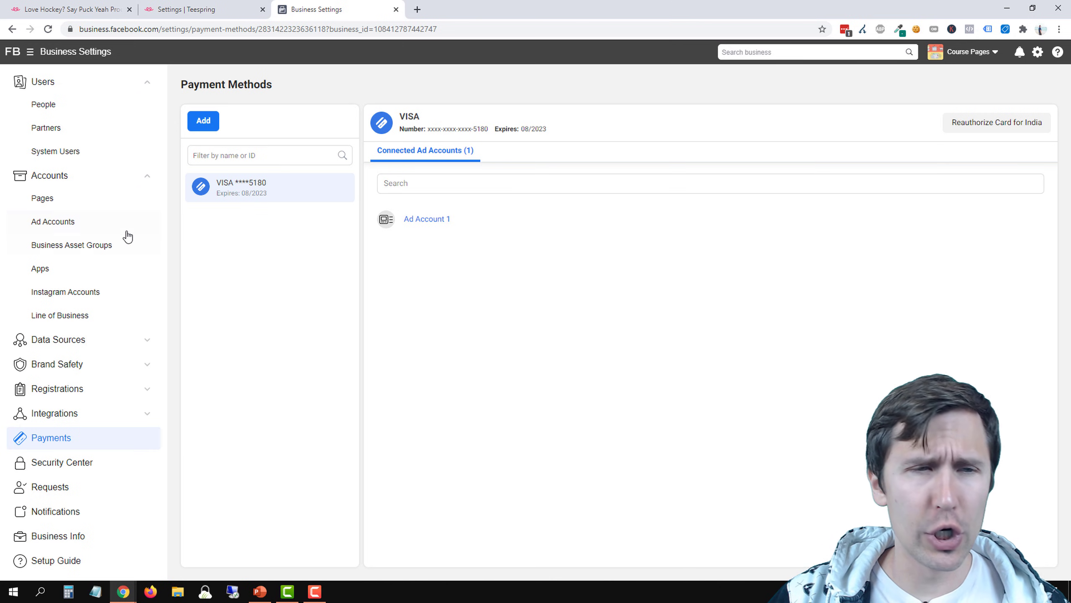
Open the business's ad accounts and view the options for adding an ad account without choosing one
{"action": "left_click", "coordinate": [55, 220]}
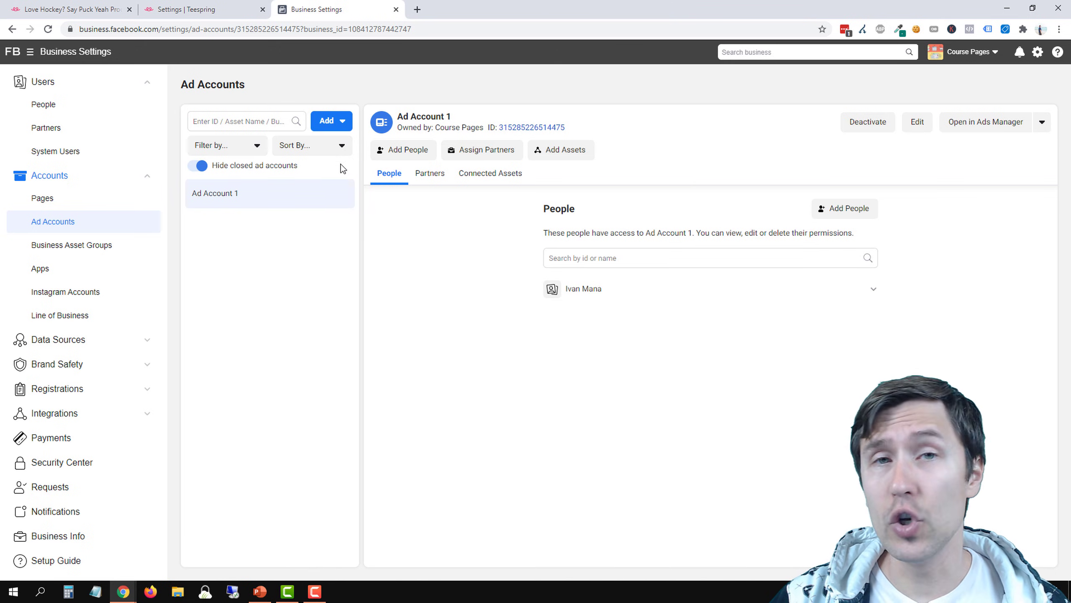
{"action": "left_click", "coordinate": [337, 122]}
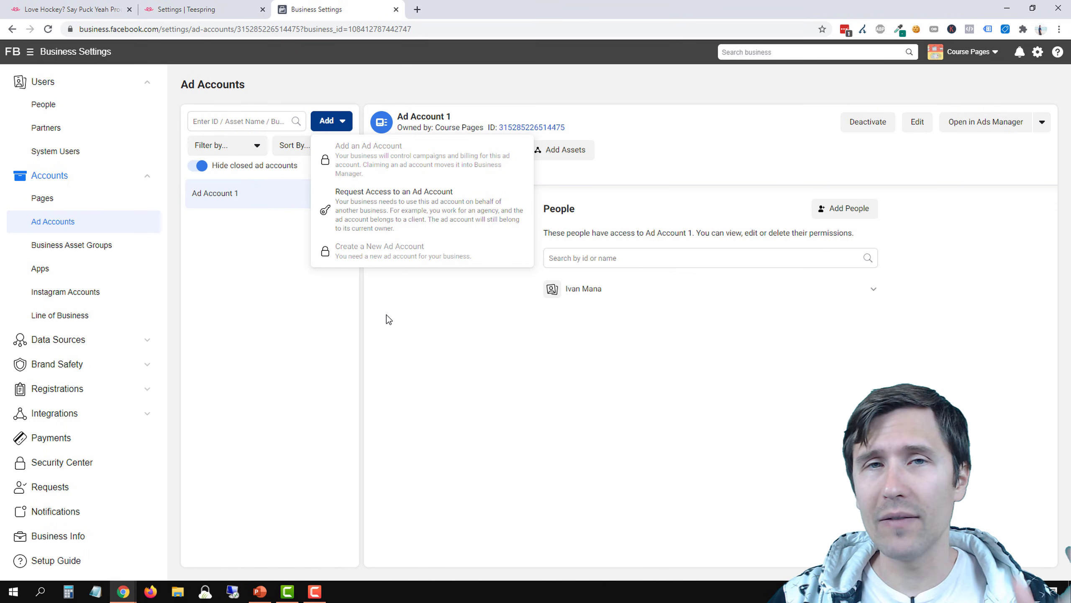
{"action": "left_click", "coordinate": [423, 346]}
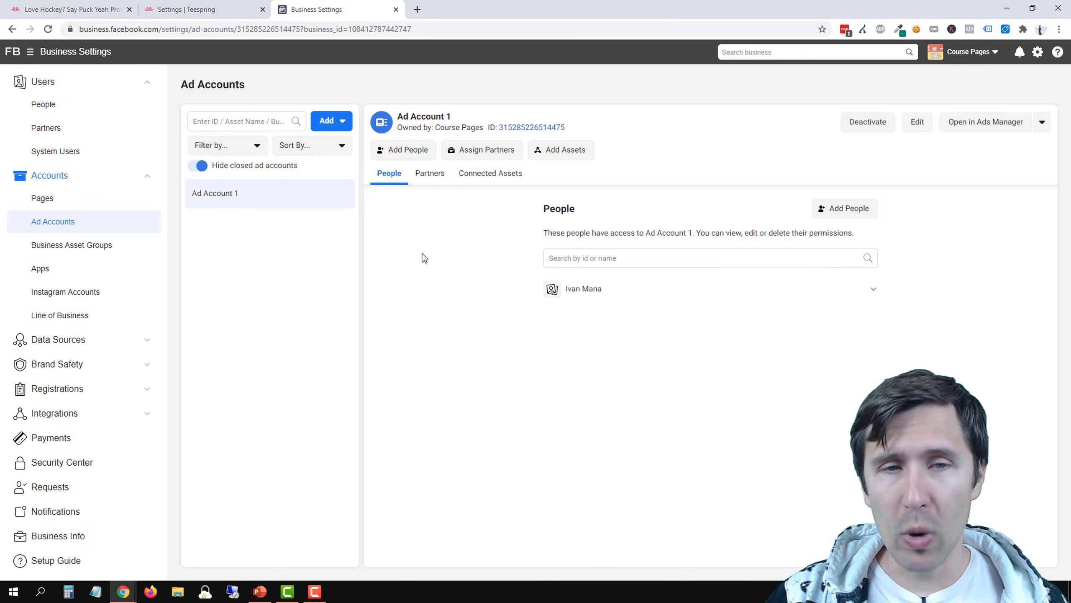
Assign the listed person to Ad Account 1 with Manage Ad Account admin access
{"action": "left_click", "coordinate": [418, 155]}
{"action": "left_click", "coordinate": [421, 204]}
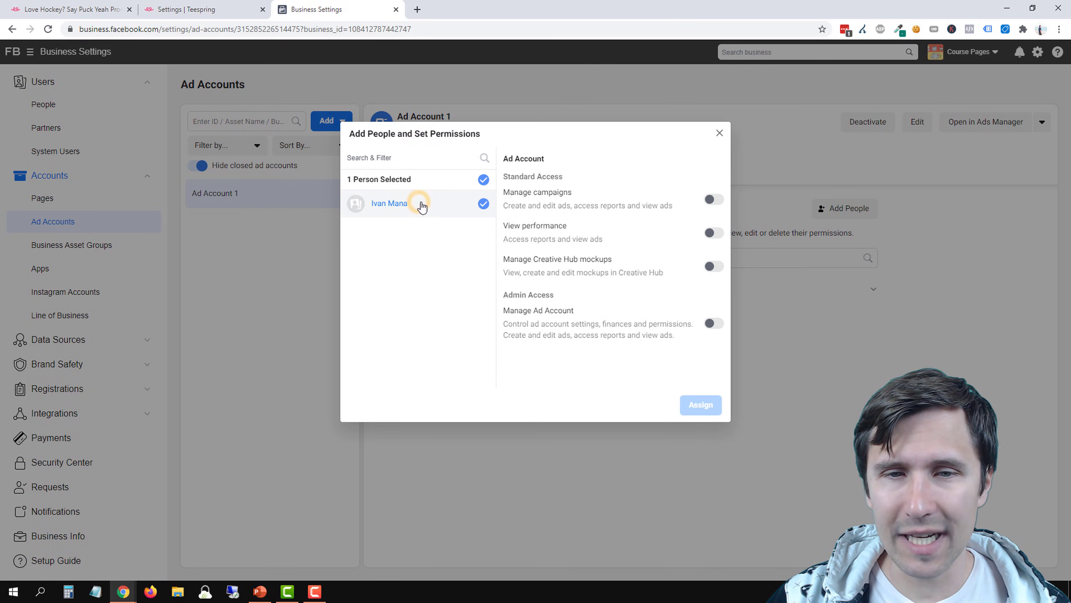
{"action": "left_click", "coordinate": [713, 323]}
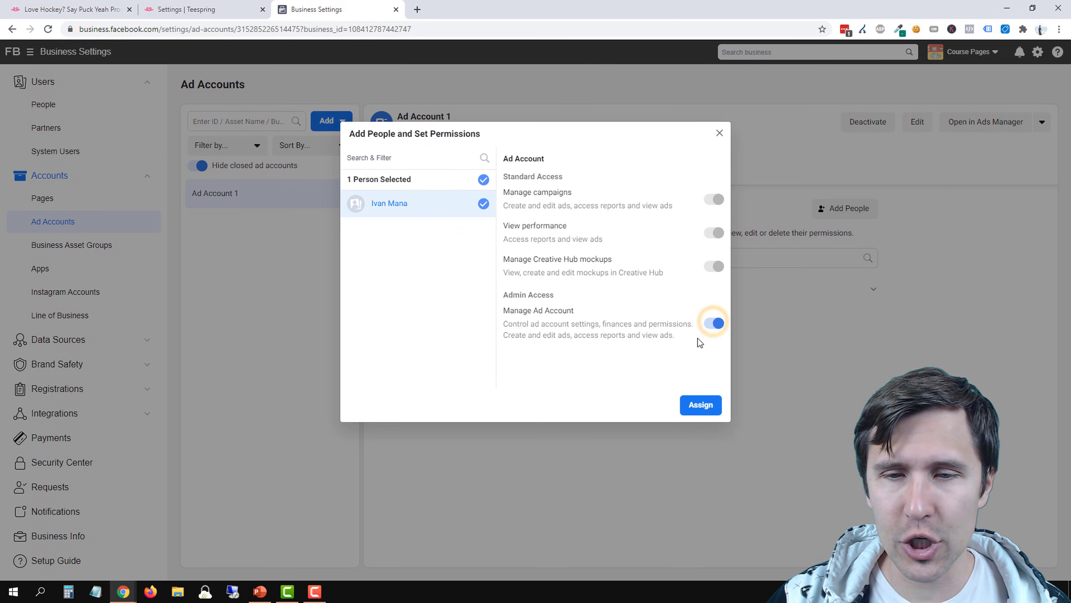
{"action": "left_click", "coordinate": [700, 404]}
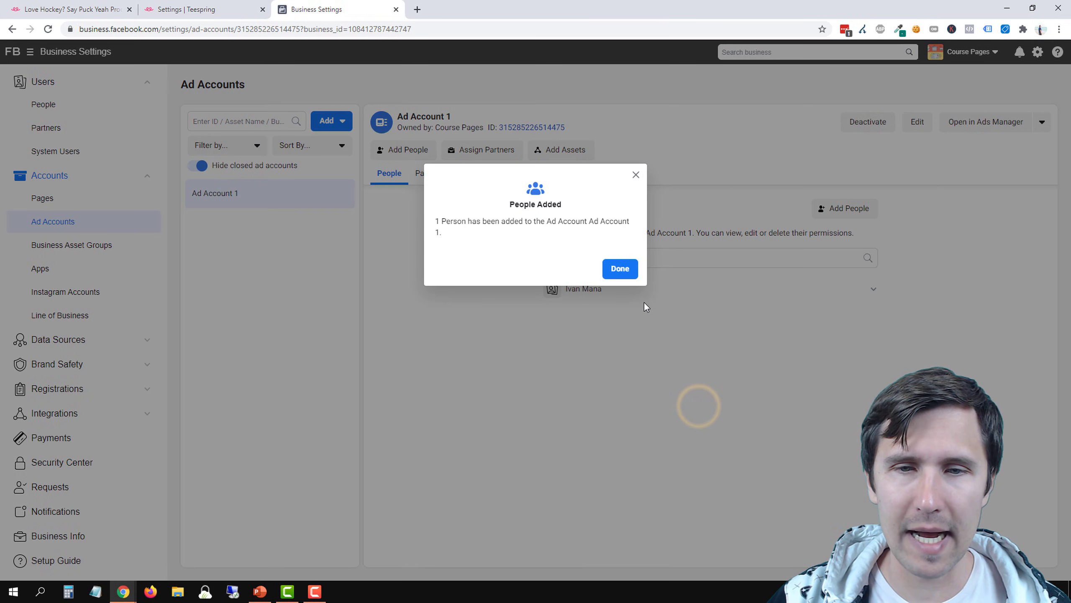
{"action": "left_click", "coordinate": [619, 268]}
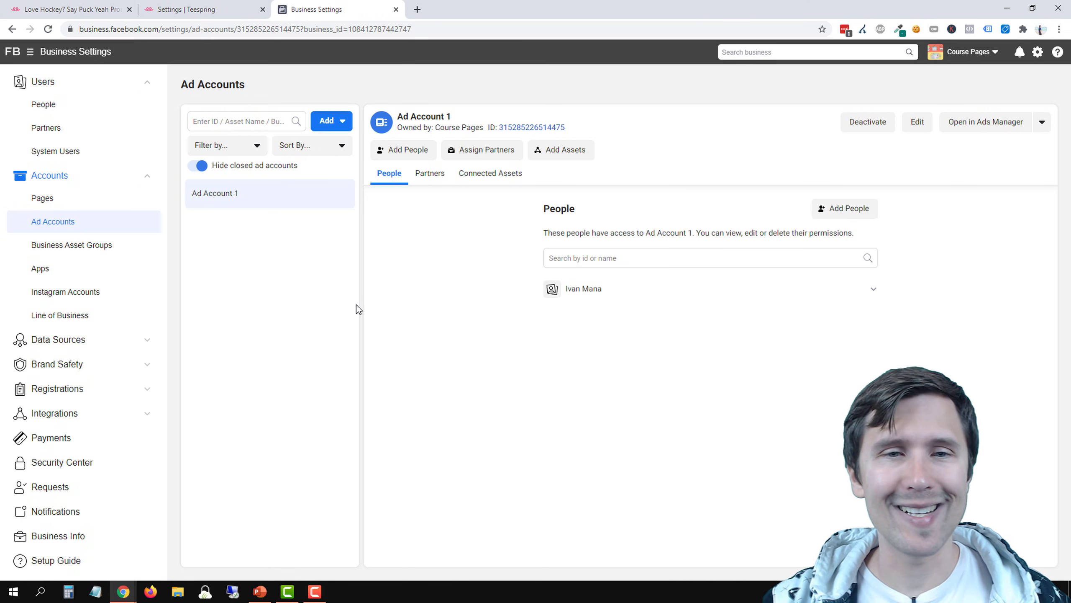
Switch to PowerPoint and add a check mark emoji after the "Create a Facebook Ad Account" bullet on the Our Steps slide
{"action": "left_click", "coordinate": [259, 591]}
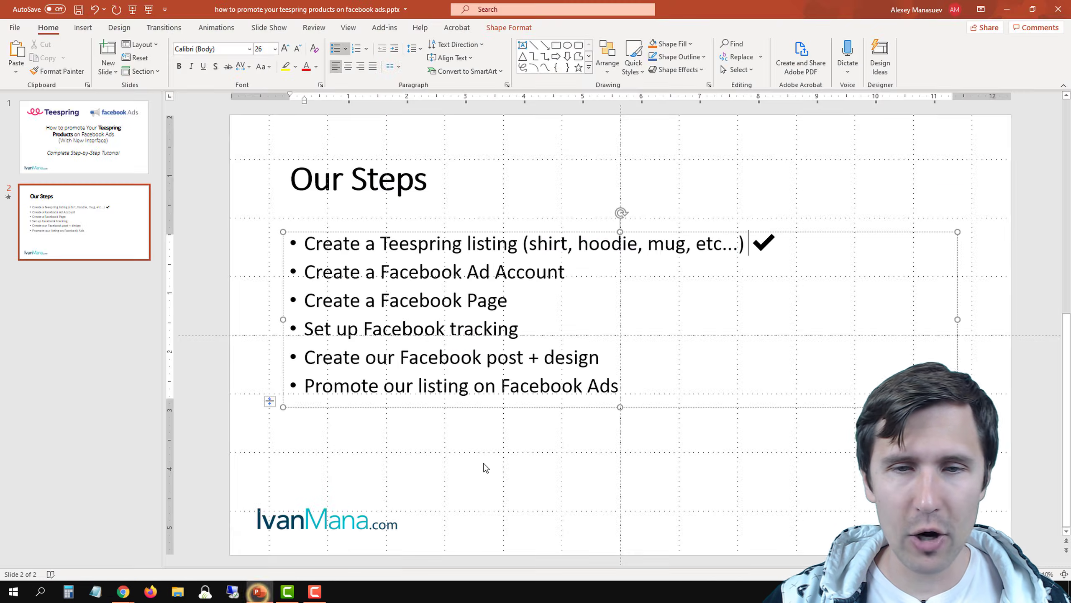
{"action": "left_click", "coordinate": [592, 271]}
{"action": "key", "text": "super+period"}
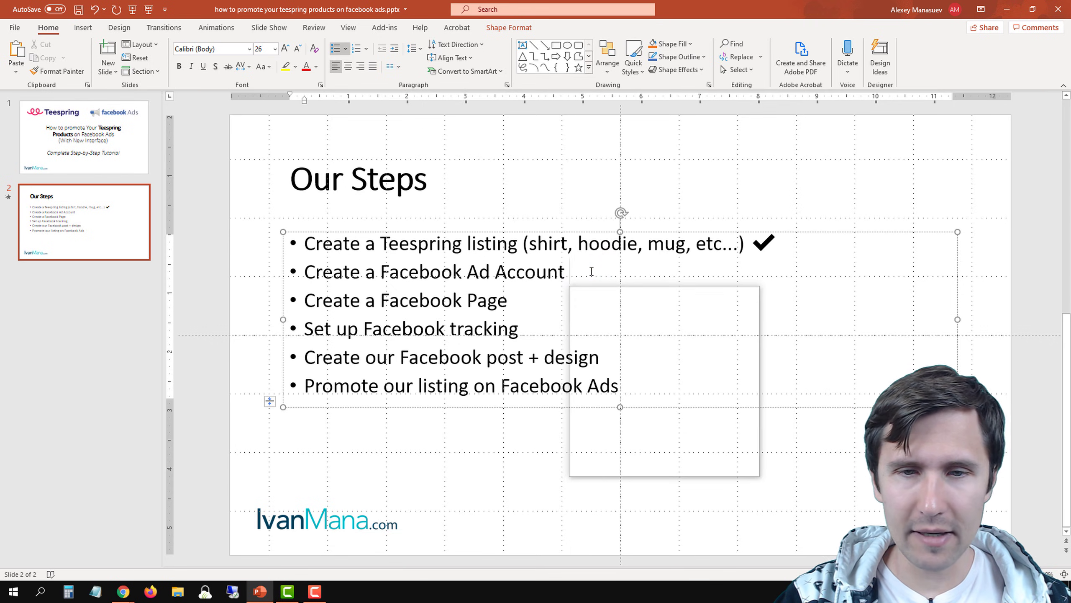
{"action": "key", "text": "Return"}
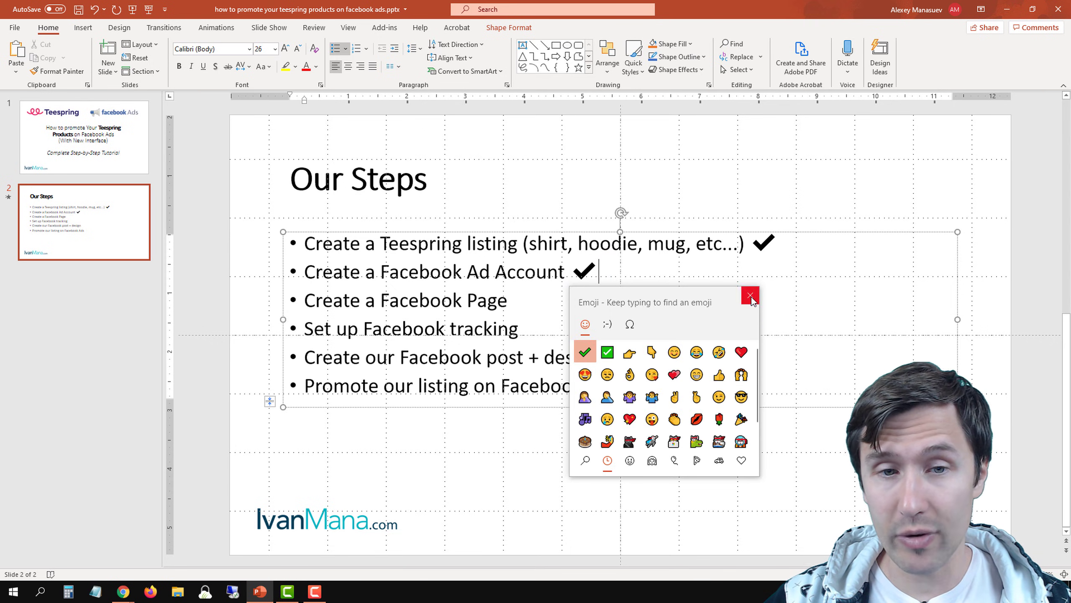
{"action": "left_click", "coordinate": [750, 295]}
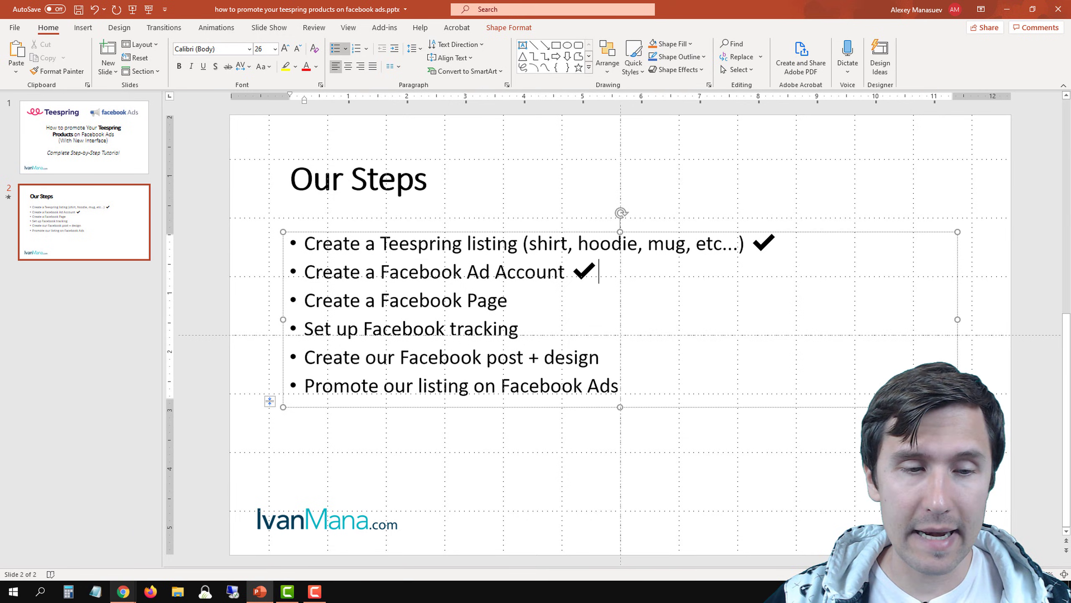
Return to Business Settings in Chrome and start creating a new page of the type Brand or Product
{"action": "left_click", "coordinate": [123, 592]}
{"action": "left_click", "coordinate": [190, 550]}
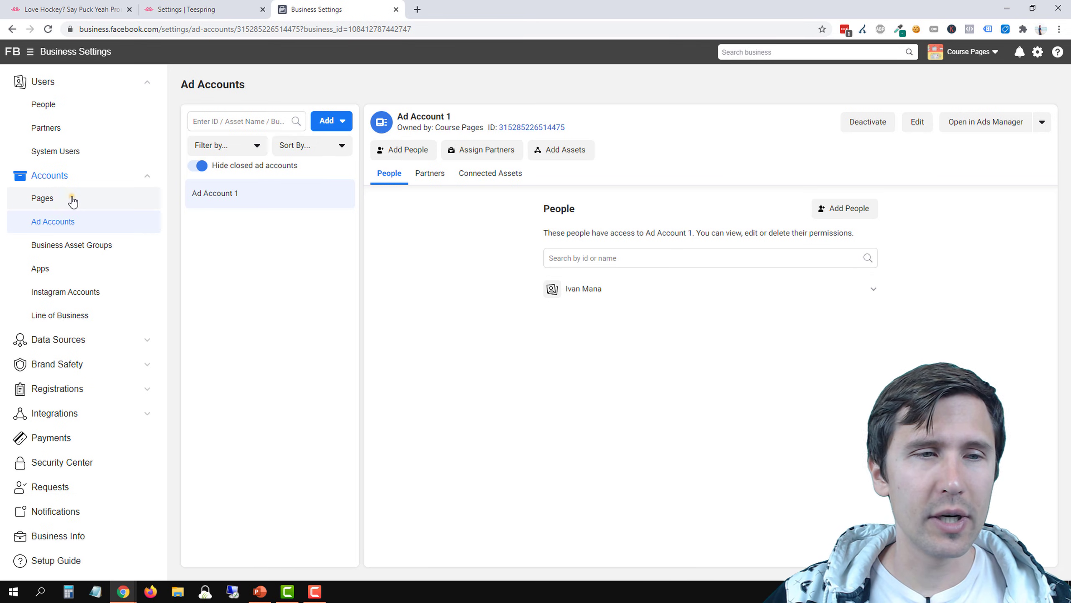
{"action": "left_click", "coordinate": [56, 198]}
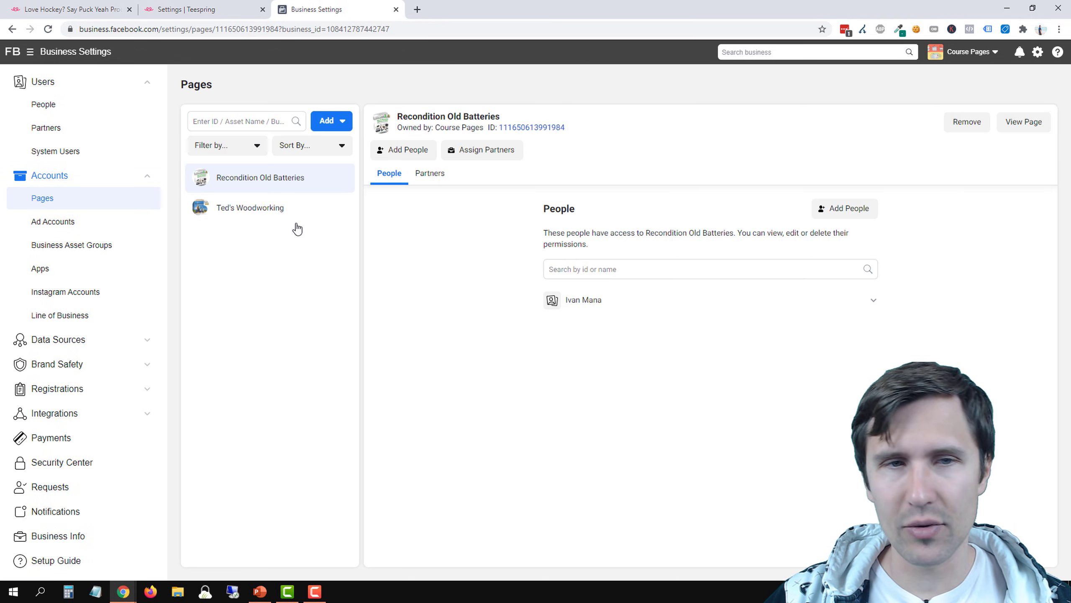
{"action": "left_click", "coordinate": [340, 122]}
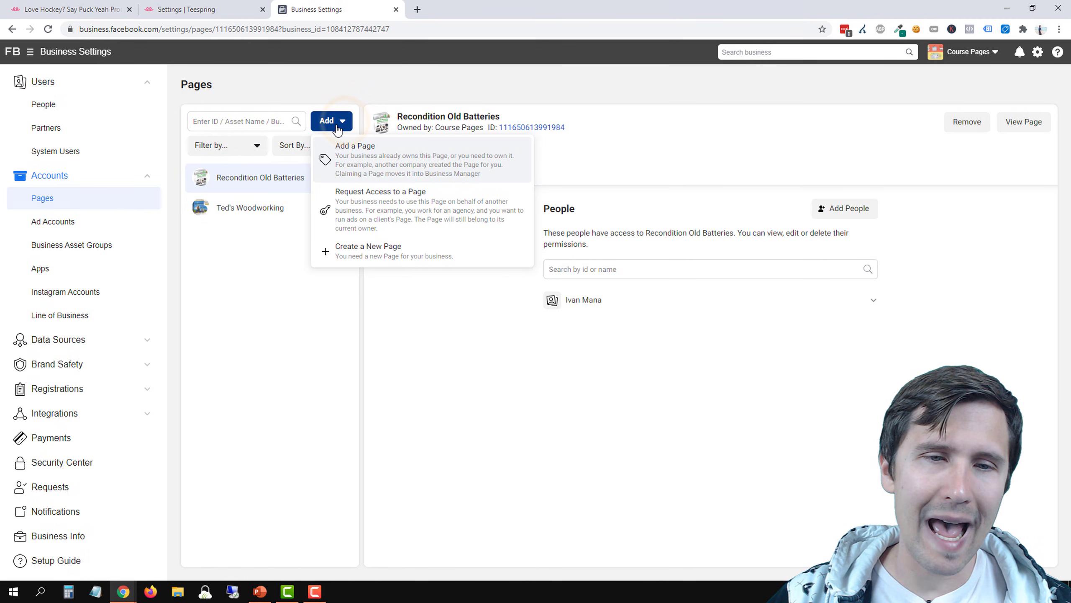
{"action": "left_click", "coordinate": [366, 252]}
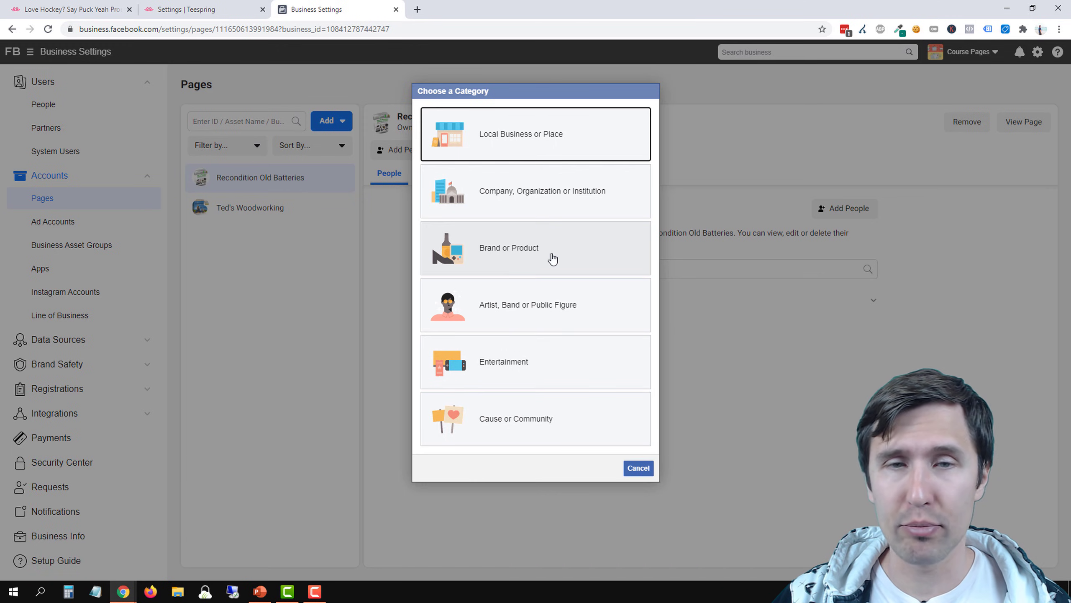
{"action": "left_click", "coordinate": [552, 258]}
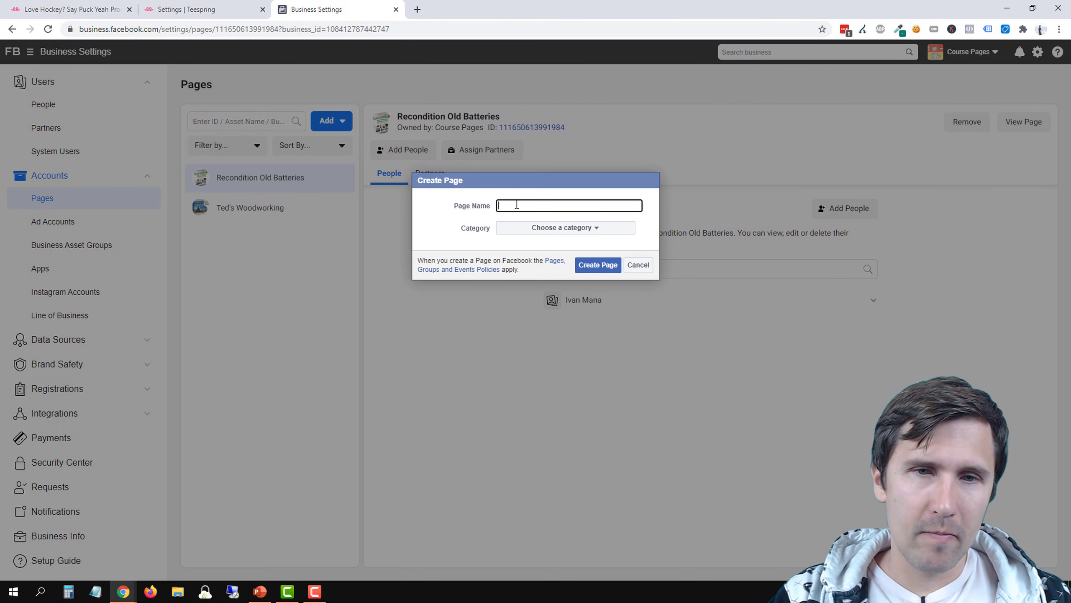
Name the page "Hockey Fans Unite", set its category to Product/Service, and create it
{"action": "type", "text": "Hockey Fan"}
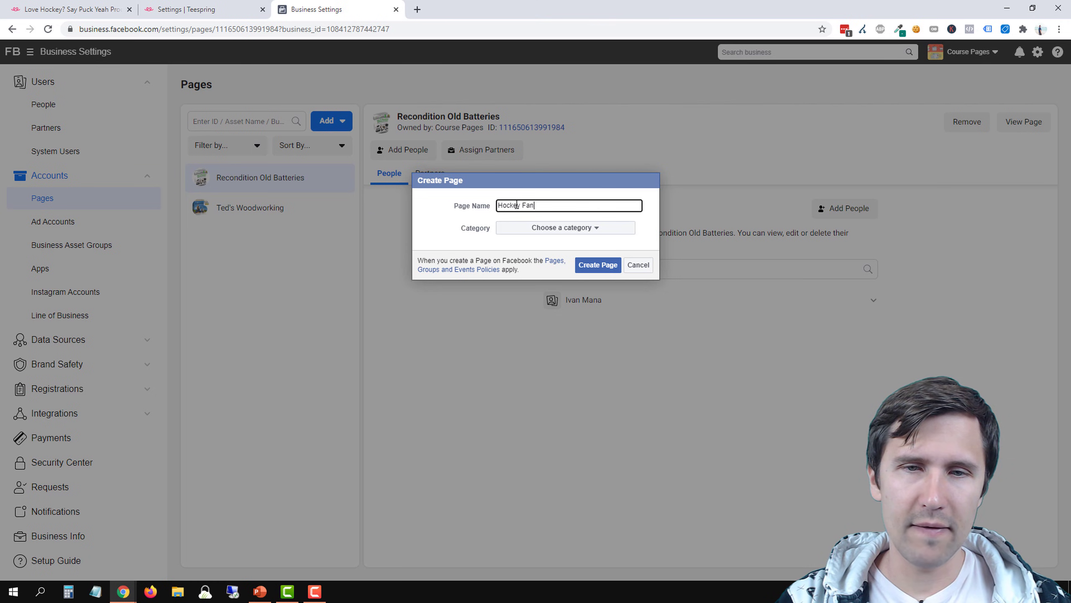
{"action": "type", "text": "s Unite"}
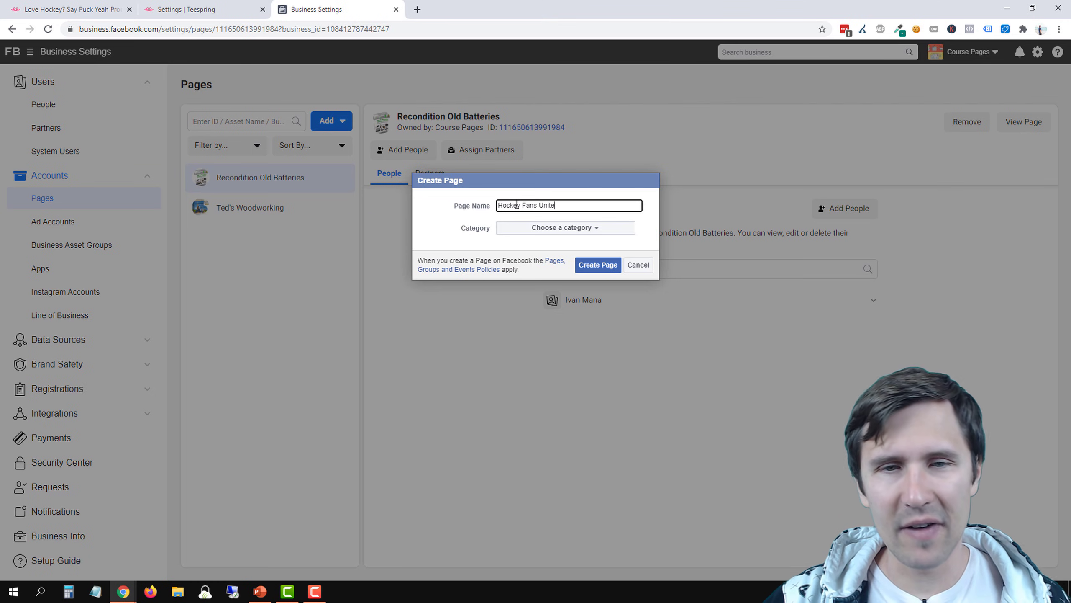
{"action": "left_click", "coordinate": [515, 224]}
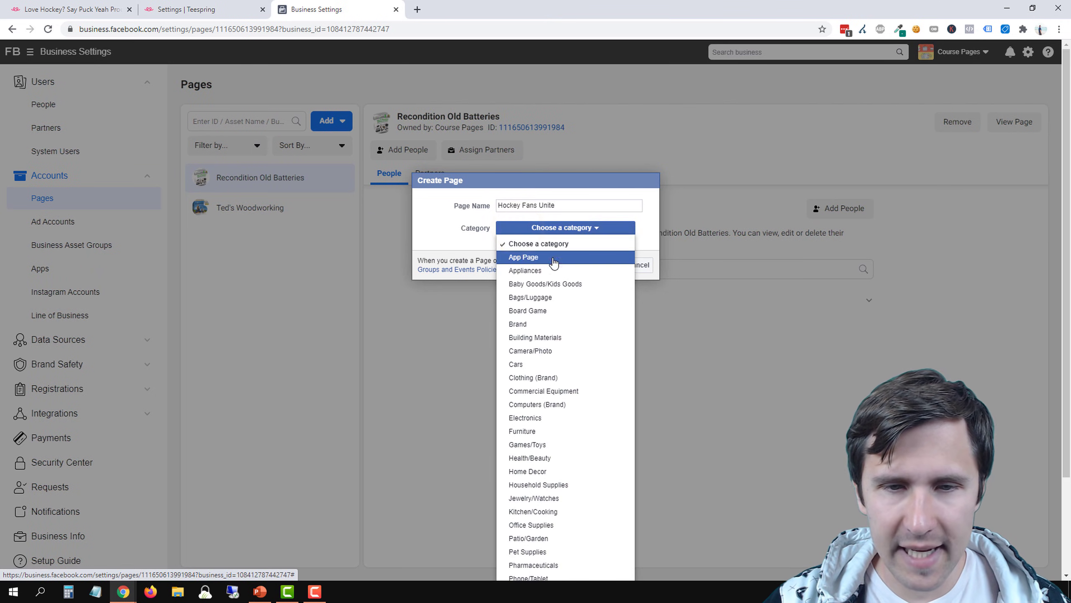
{"action": "scroll", "coordinate": [572, 310], "scroll_direction": "down", "scroll_amount": 3}
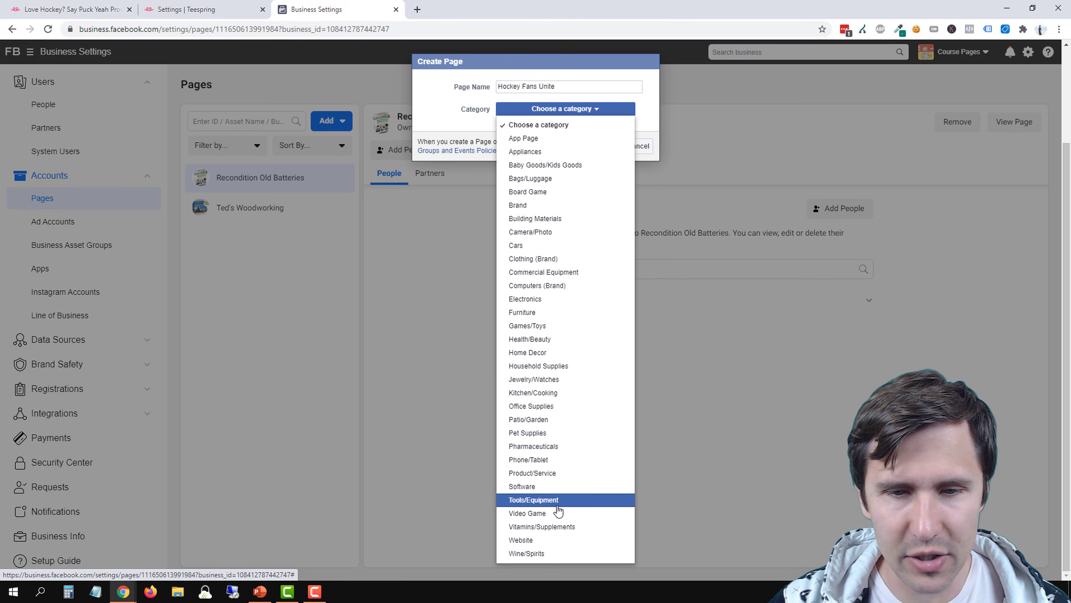
{"action": "left_click", "coordinate": [533, 475]}
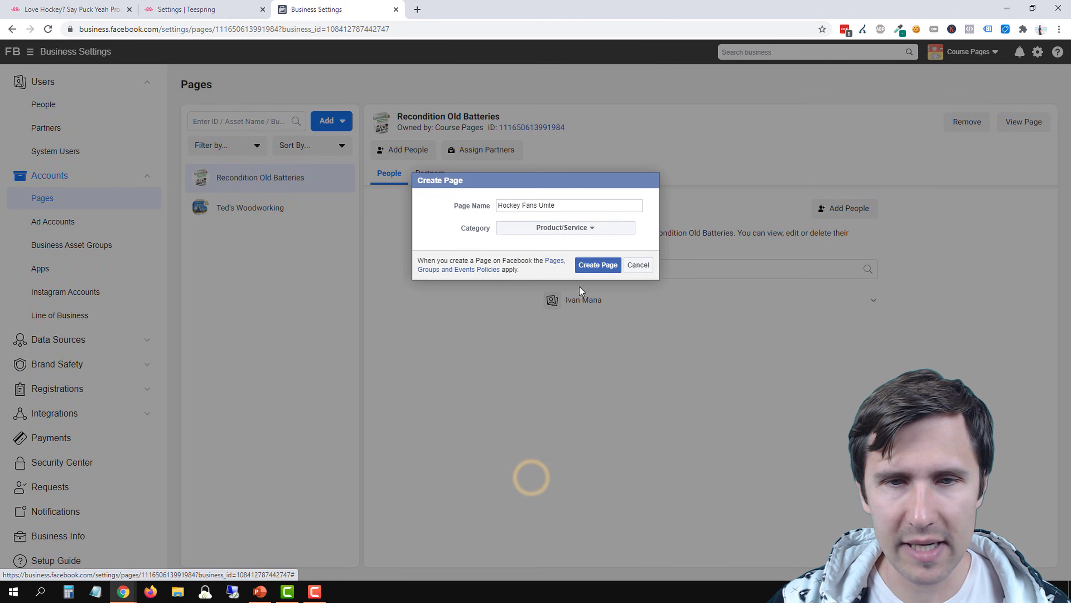
{"action": "left_click", "coordinate": [597, 273]}
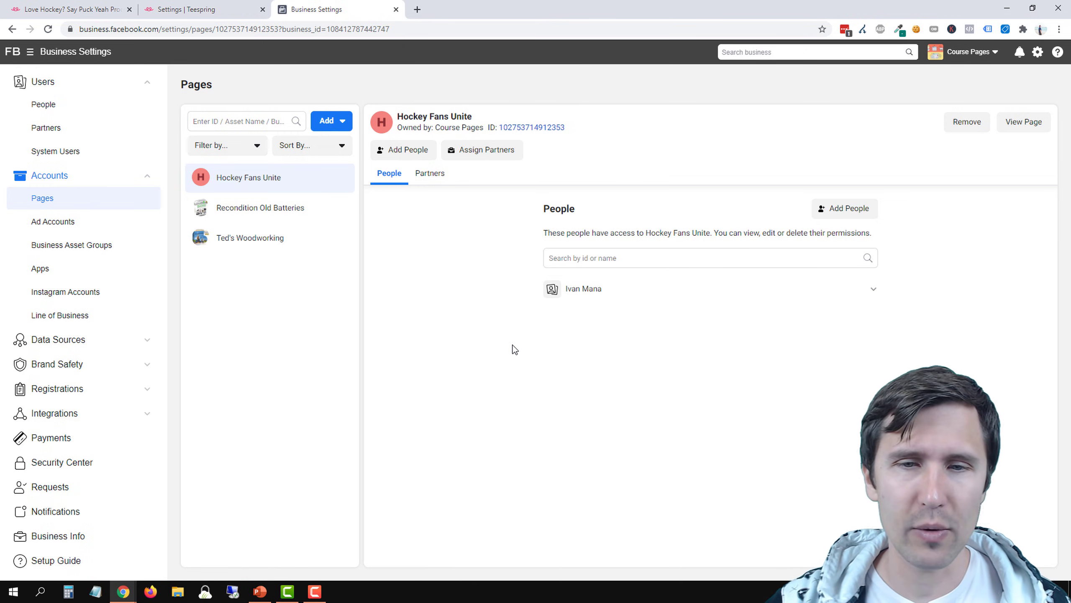
Assign the listed person to the Hockey Fans Unite page with Manage Page admin access
{"action": "left_click", "coordinate": [1017, 121]}
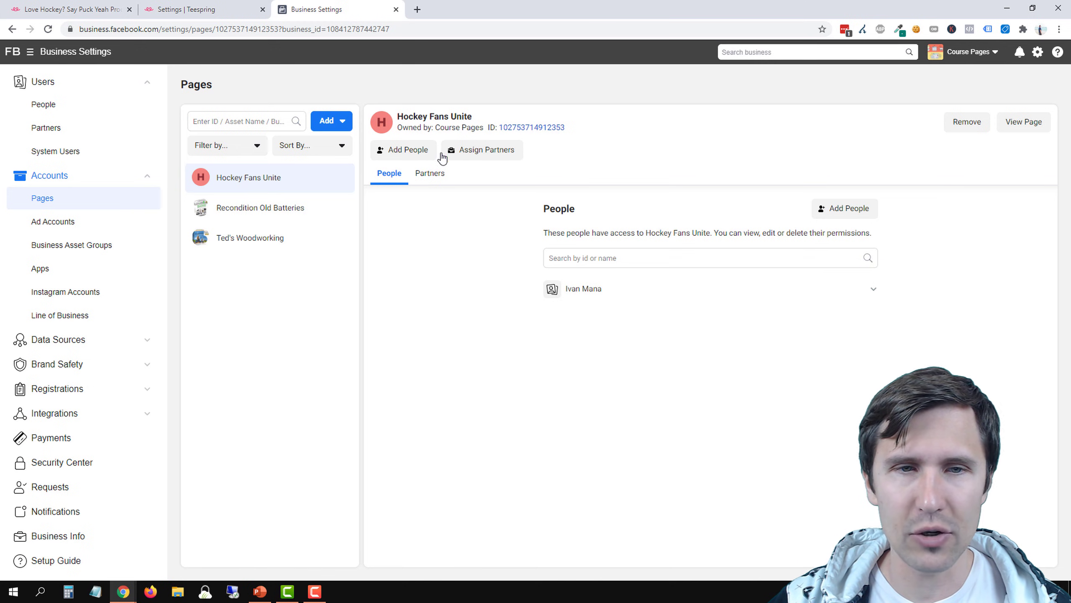
{"action": "left_click", "coordinate": [407, 150]}
{"action": "left_click", "coordinate": [438, 206]}
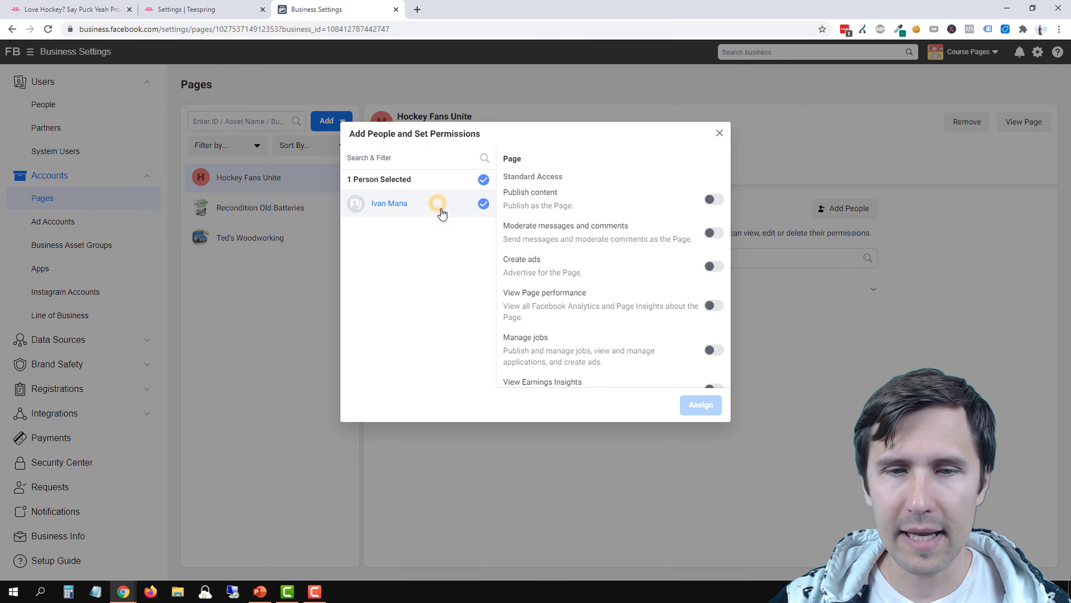
{"action": "scroll", "coordinate": [651, 323], "scroll_direction": "down", "scroll_amount": 3}
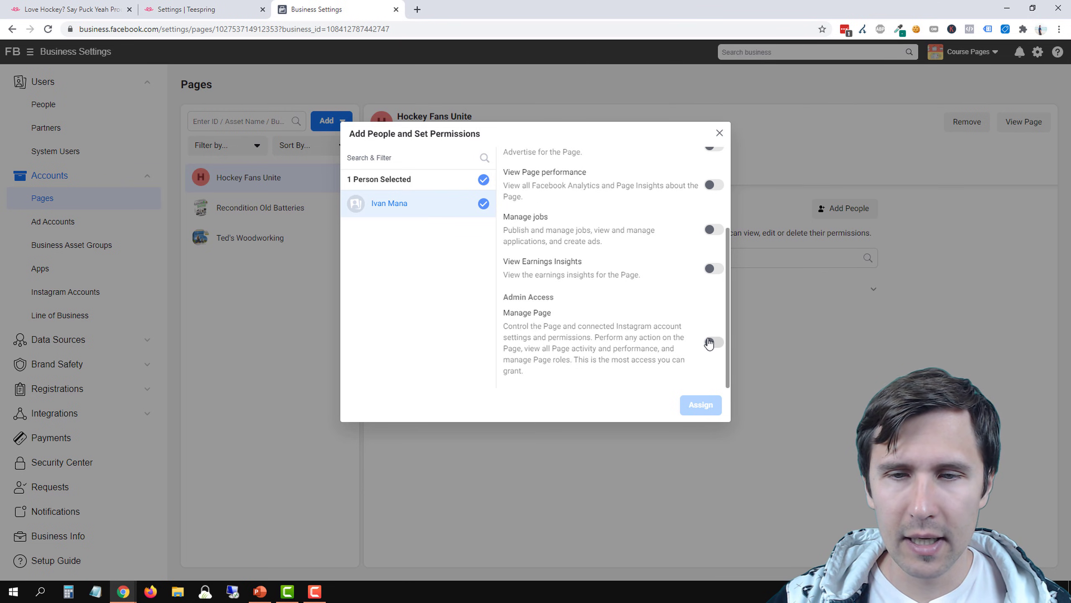
{"action": "left_click", "coordinate": [710, 342]}
{"action": "left_click", "coordinate": [693, 404]}
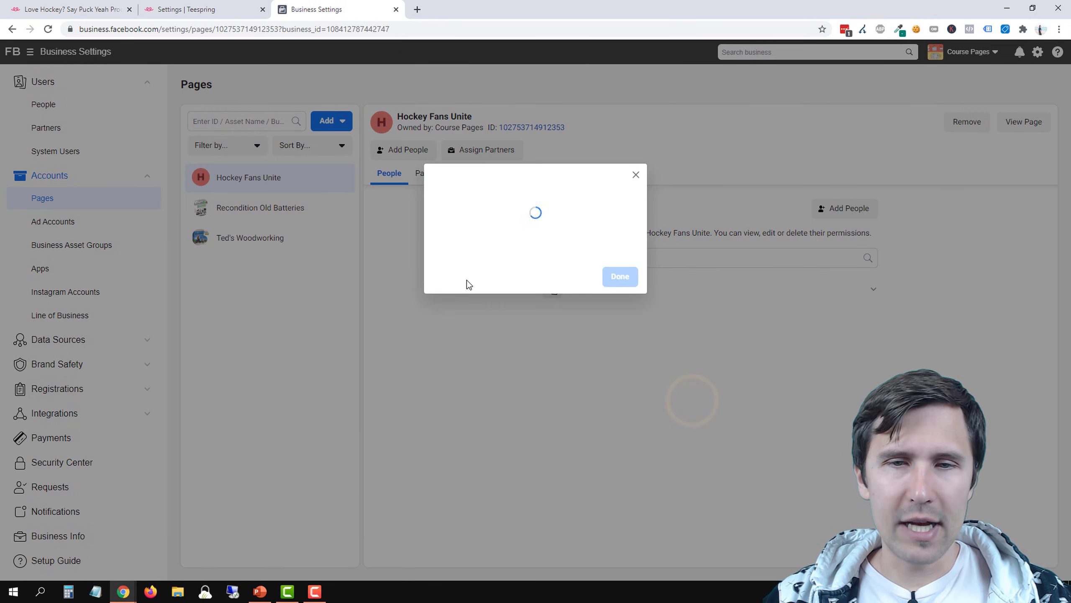
{"action": "left_click", "coordinate": [616, 255]}
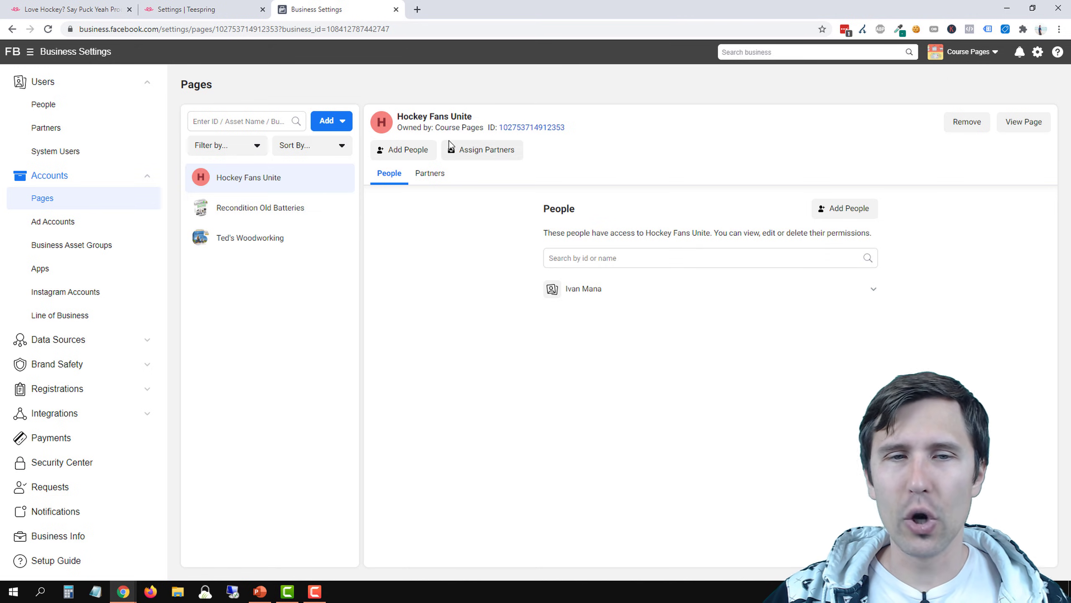
Open the Hockey Fans Unite page from Business Settings for viewing
{"action": "left_click", "coordinate": [1034, 126]}
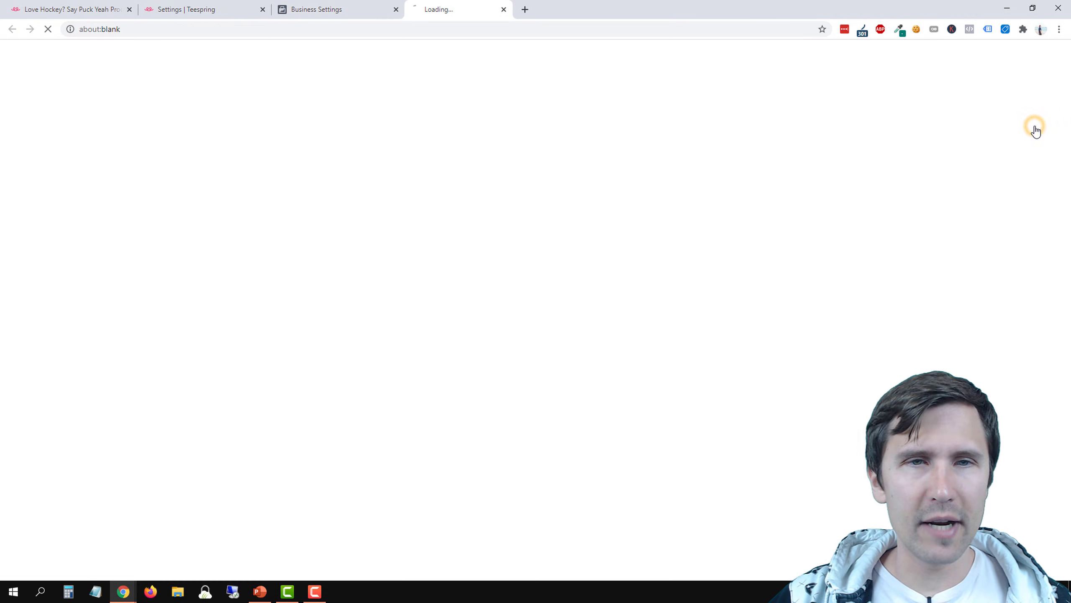
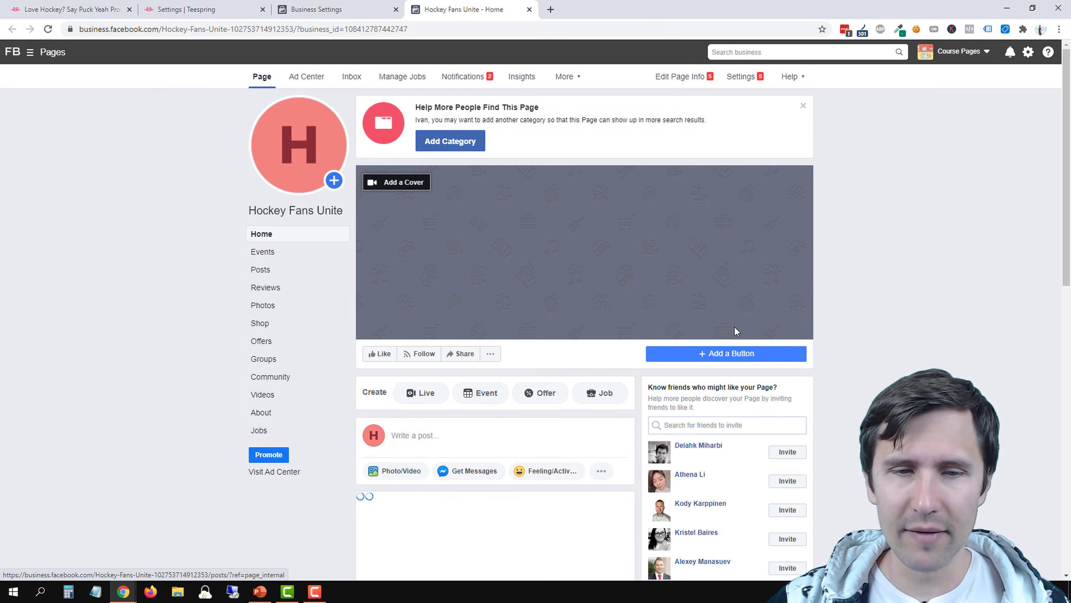
Review the About section of the Hockey Fans Unite page, covering business, contact and other info, and return to its Home view
{"action": "scroll", "coordinate": [386, 391], "scroll_direction": "down", "scroll_amount": 3}
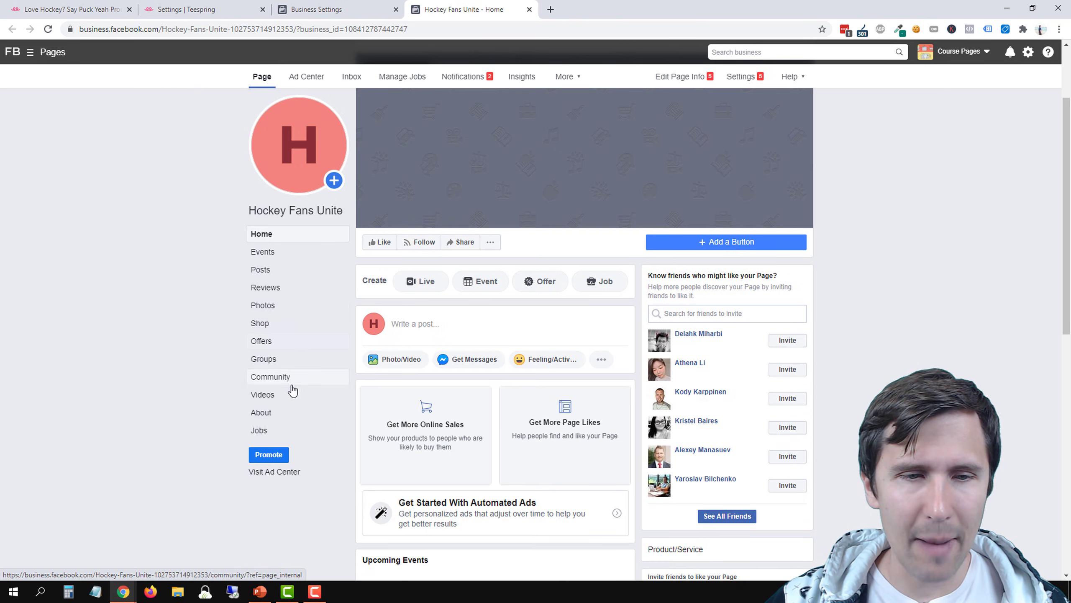
{"action": "left_click", "coordinate": [275, 418]}
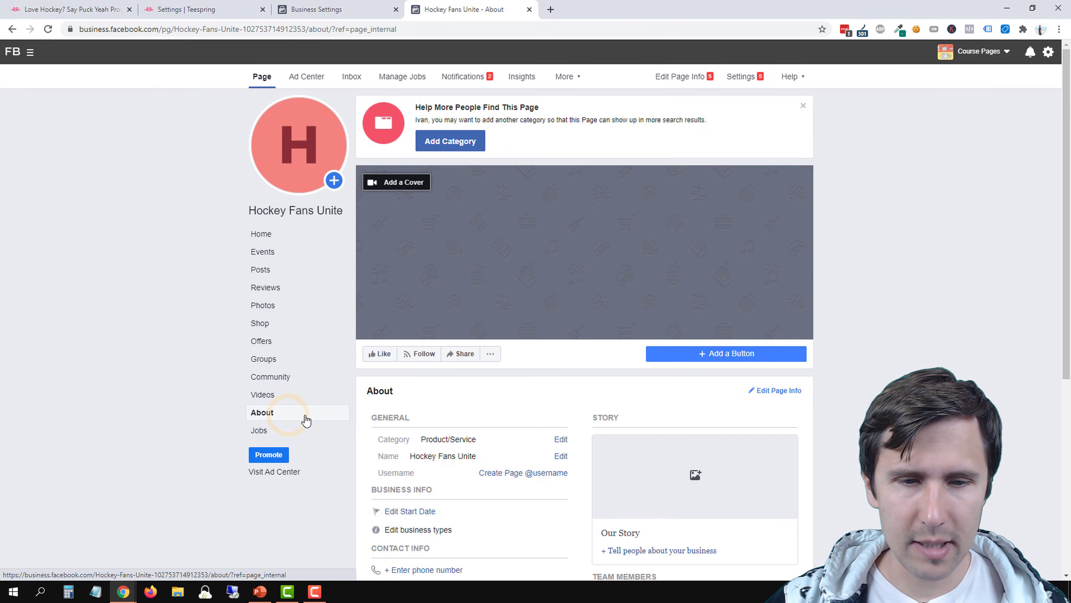
{"action": "scroll", "coordinate": [454, 443], "scroll_direction": "down", "scroll_amount": 3}
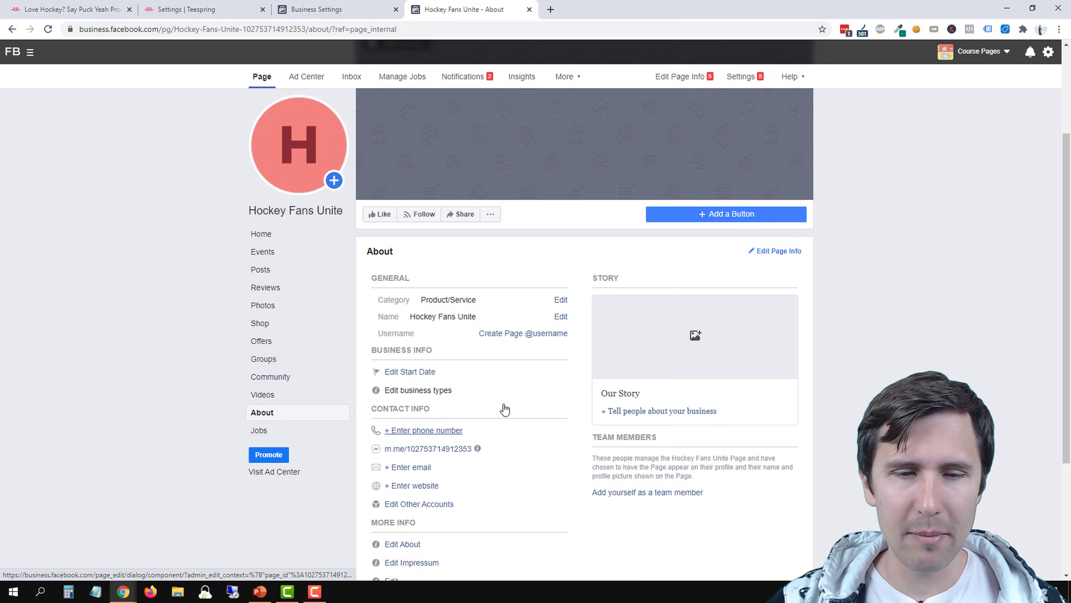
{"action": "scroll", "coordinate": [466, 366], "scroll_direction": "down", "scroll_amount": 2}
{"action": "scroll", "coordinate": [401, 431], "scroll_direction": "up", "scroll_amount": 5}
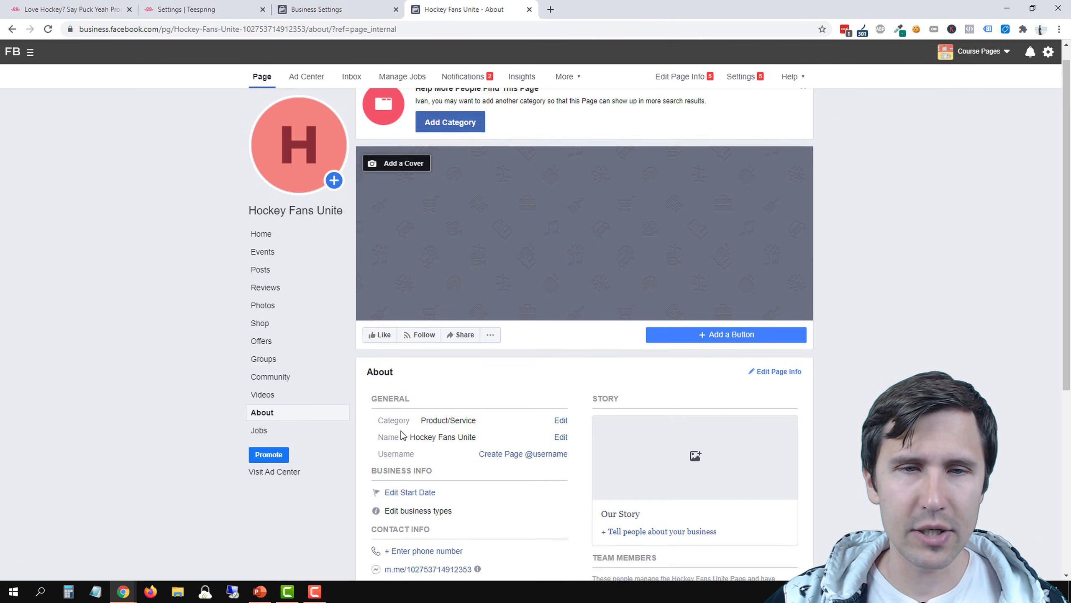
{"action": "left_click", "coordinate": [270, 237]}
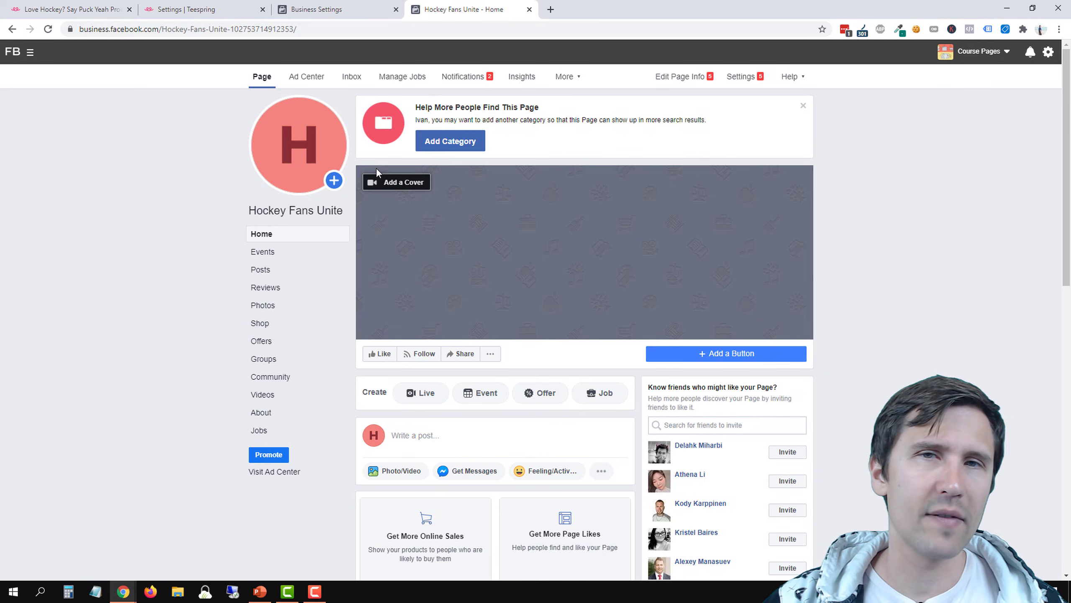
{"action": "right_click", "coordinate": [376, 168]}
{"action": "key", "text": "Escape"}
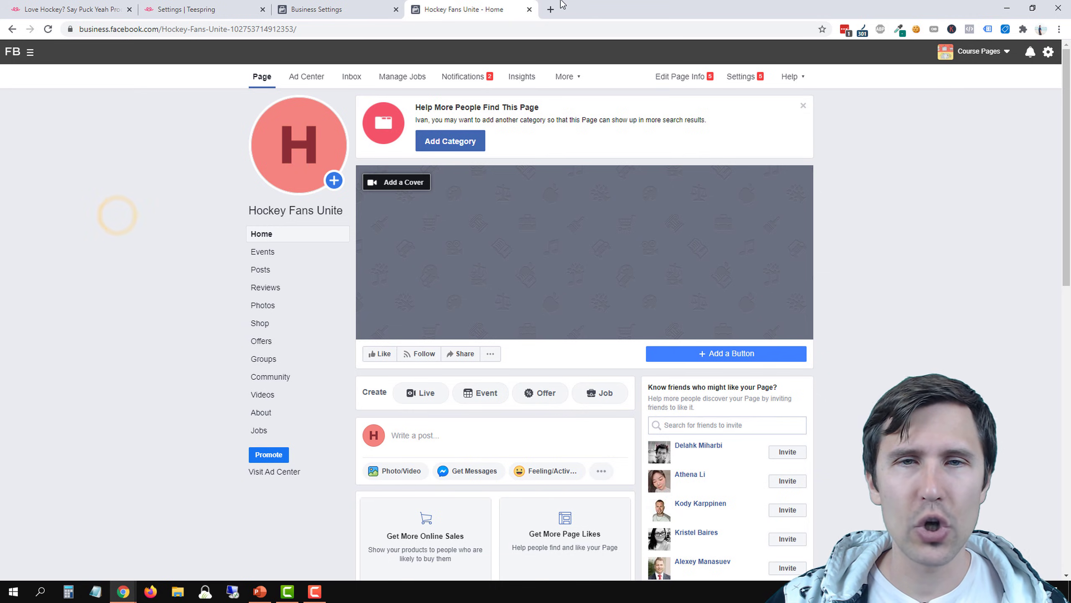
Open the free stock image sites Pixabay and Pexels in separate new browser tabs
{"action": "left_click", "coordinate": [549, 7]}
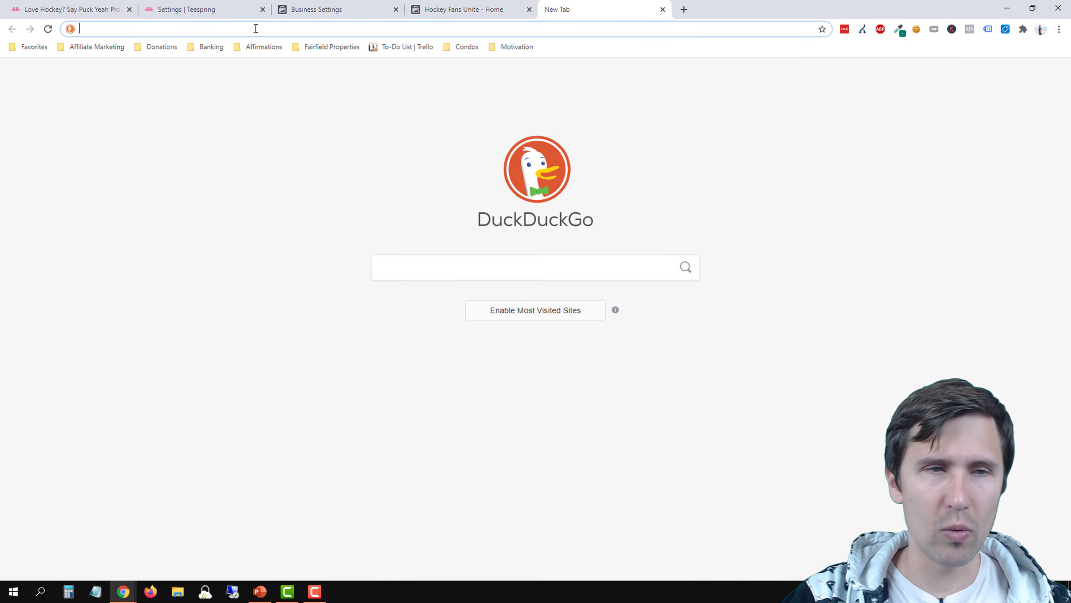
{"action": "type", "text": "pix"}
{"action": "key", "text": "Return"}
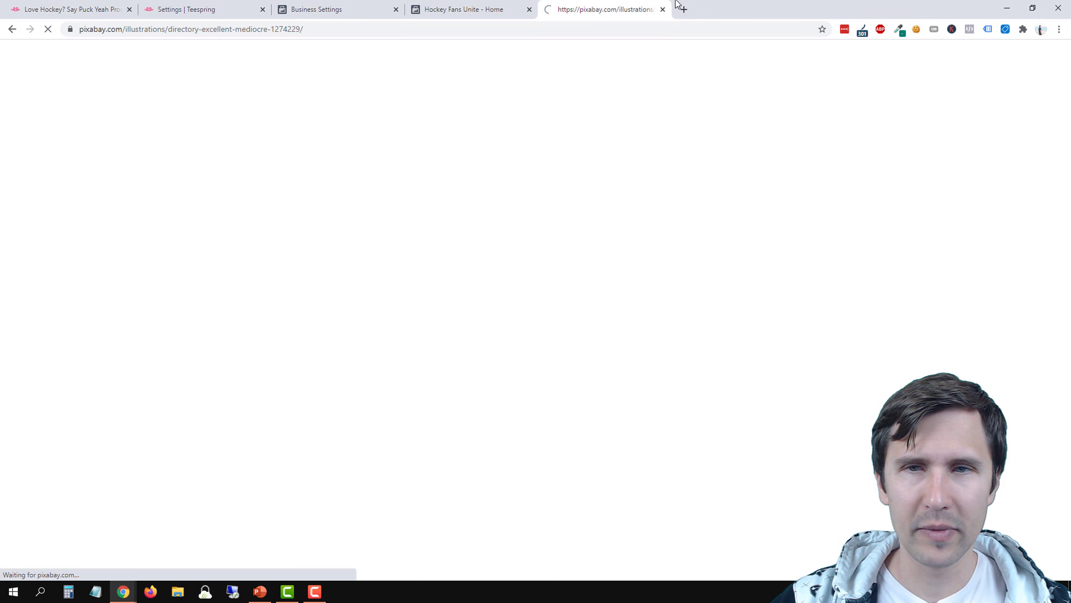
{"action": "left_click", "coordinate": [679, 5]}
{"action": "type", "text": "pe"}
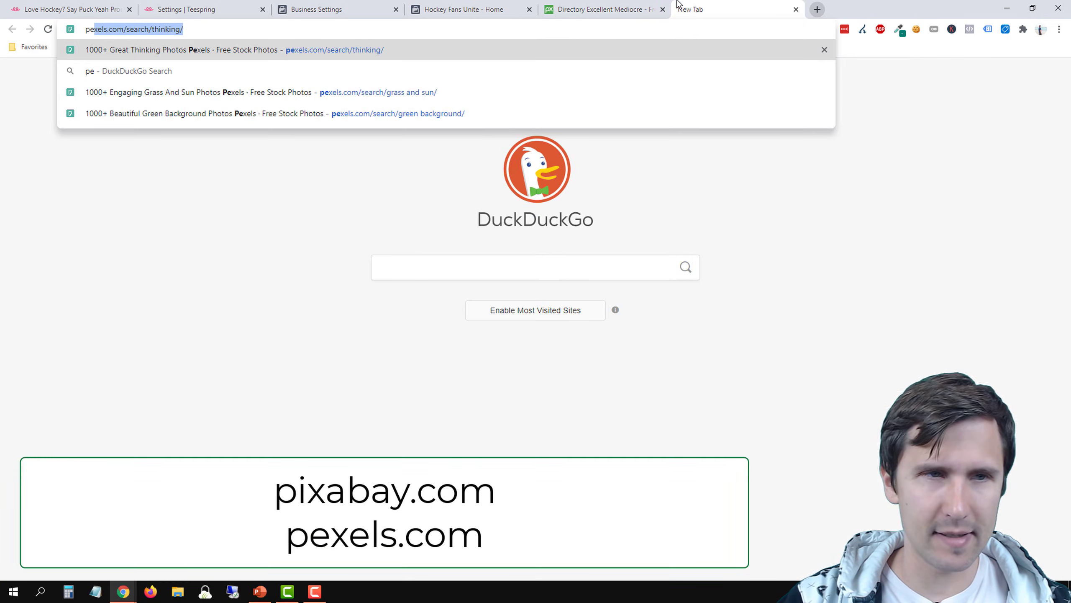
{"action": "key", "text": "Return"}
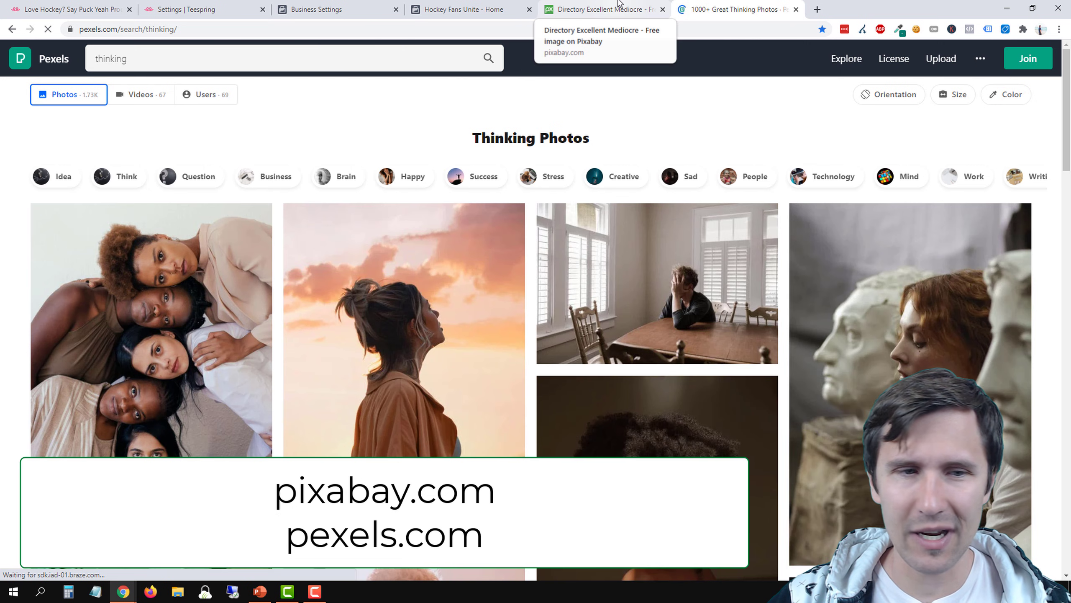
Search Pixabay illustrations for "hockey fans" and look over the results
{"action": "left_click", "coordinate": [619, 8]}
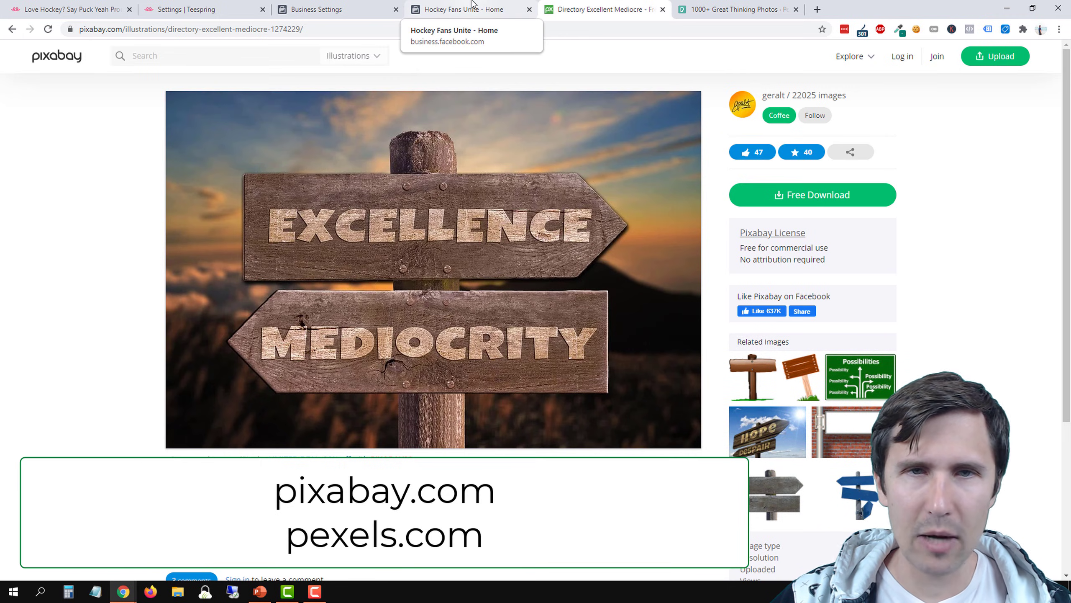
{"action": "left_click", "coordinate": [162, 54]}
{"action": "type", "text": "hockey fans"}
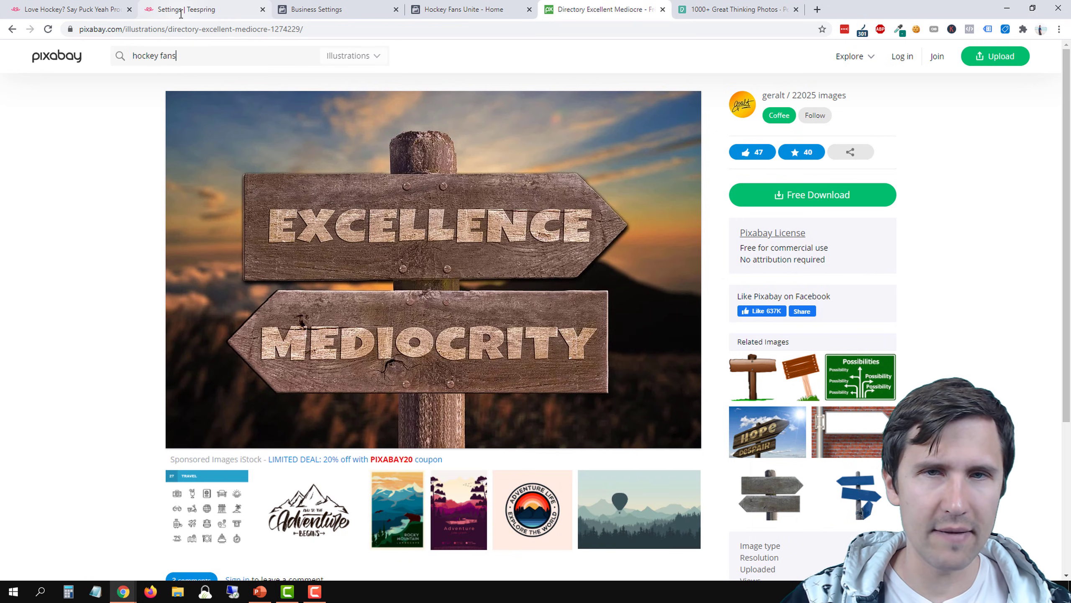
{"action": "key", "text": "Return"}
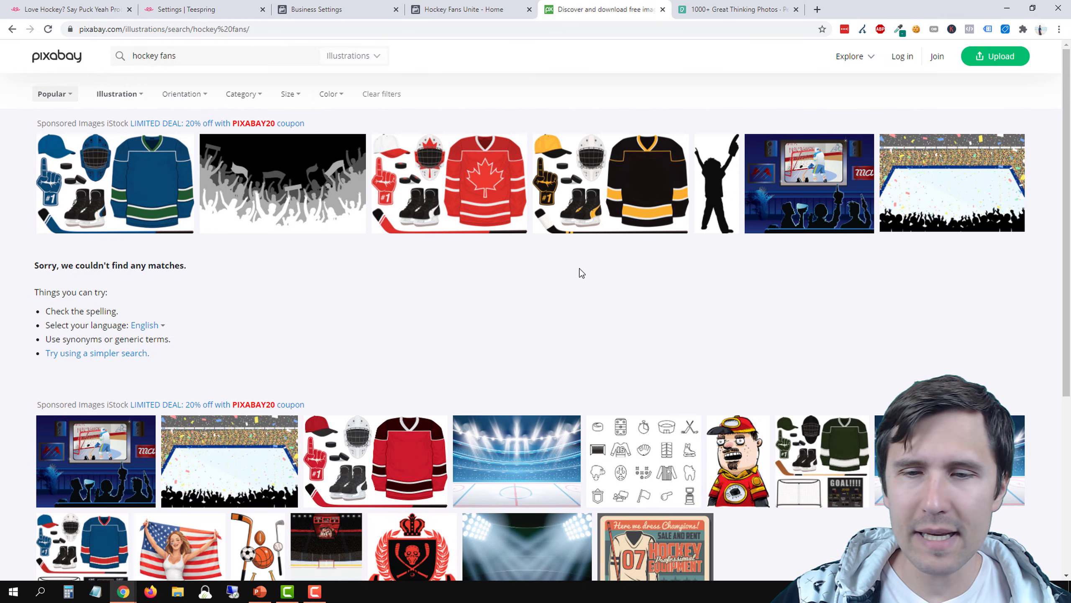
{"action": "scroll", "coordinate": [584, 298], "scroll_direction": "down", "scroll_amount": 4}
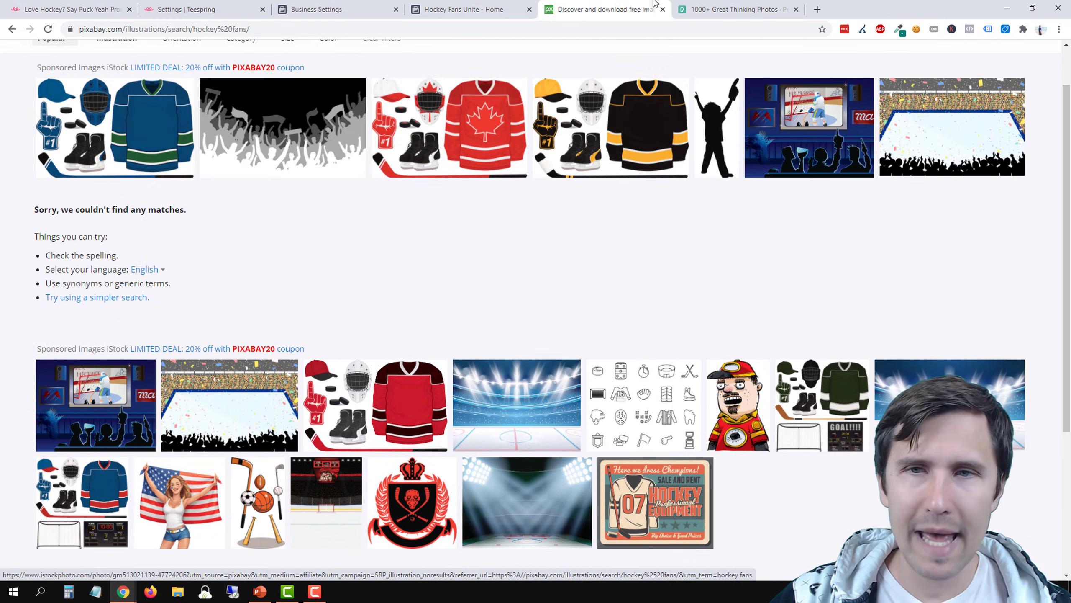
Switch to Pexels, search for "hockey fans", and look through the photos for a suitable cover image
{"action": "left_click", "coordinate": [738, 9]}
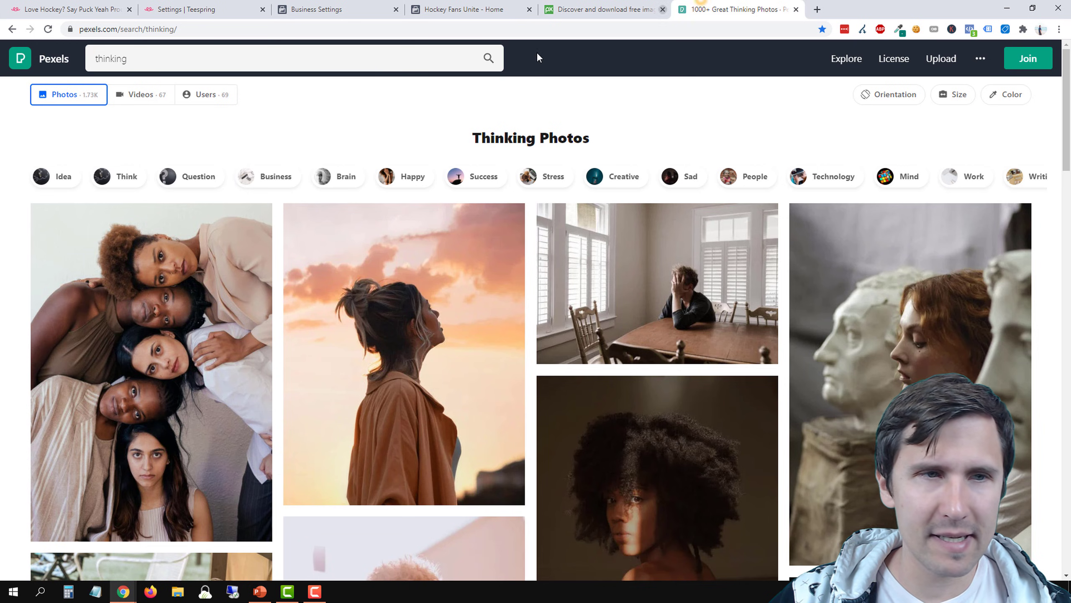
{"action": "double_click", "coordinate": [123, 59]}
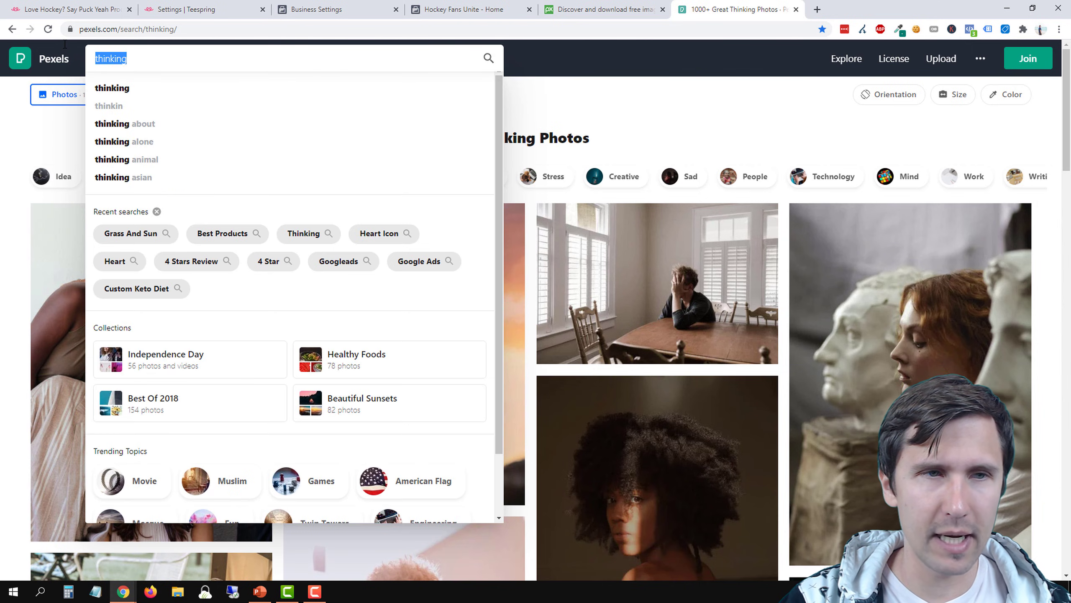
{"action": "type", "text": "hockey fans"}
{"action": "key", "text": "Return"}
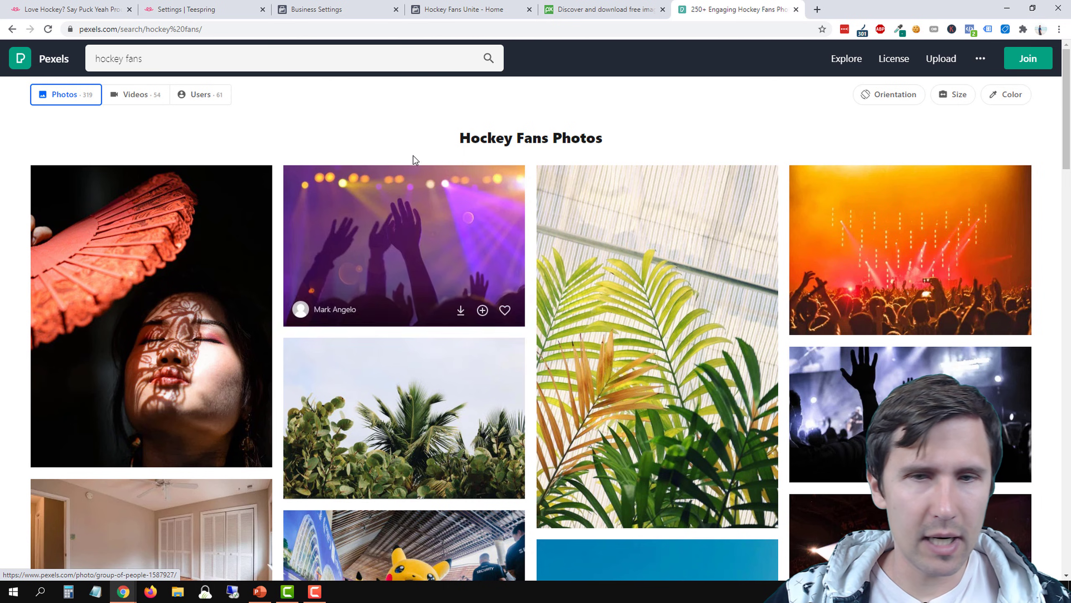
{"action": "scroll", "coordinate": [412, 152], "scroll_direction": "down", "scroll_amount": 4}
{"action": "scroll", "coordinate": [826, 177], "scroll_direction": "up", "scroll_amount": 2}
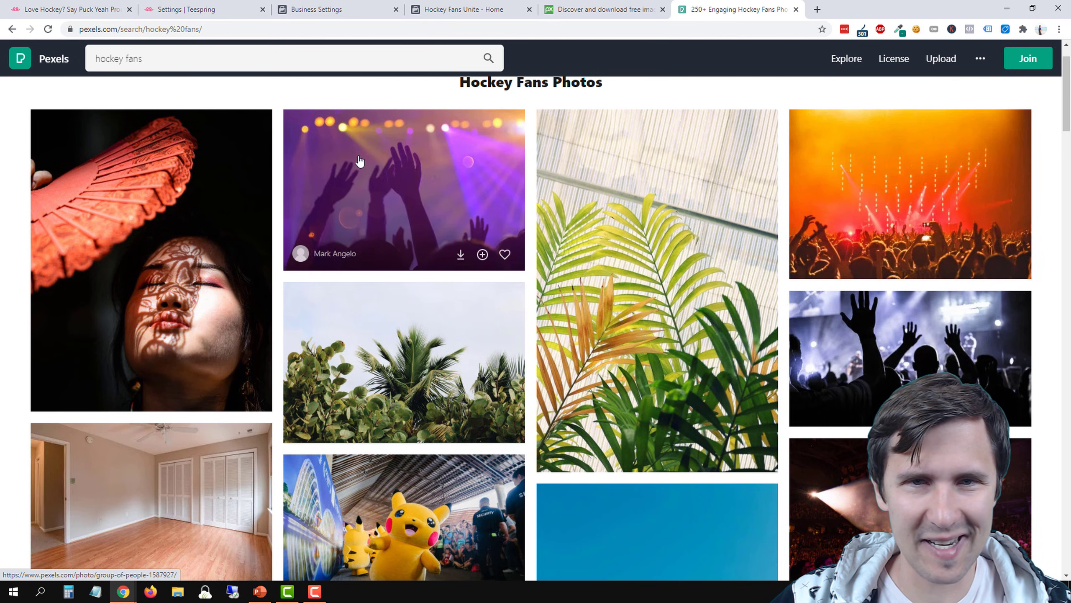
{"action": "scroll", "coordinate": [454, 191], "scroll_direction": "down", "scroll_amount": 6}
{"action": "scroll", "coordinate": [454, 191], "scroll_direction": "down", "scroll_amount": 3}
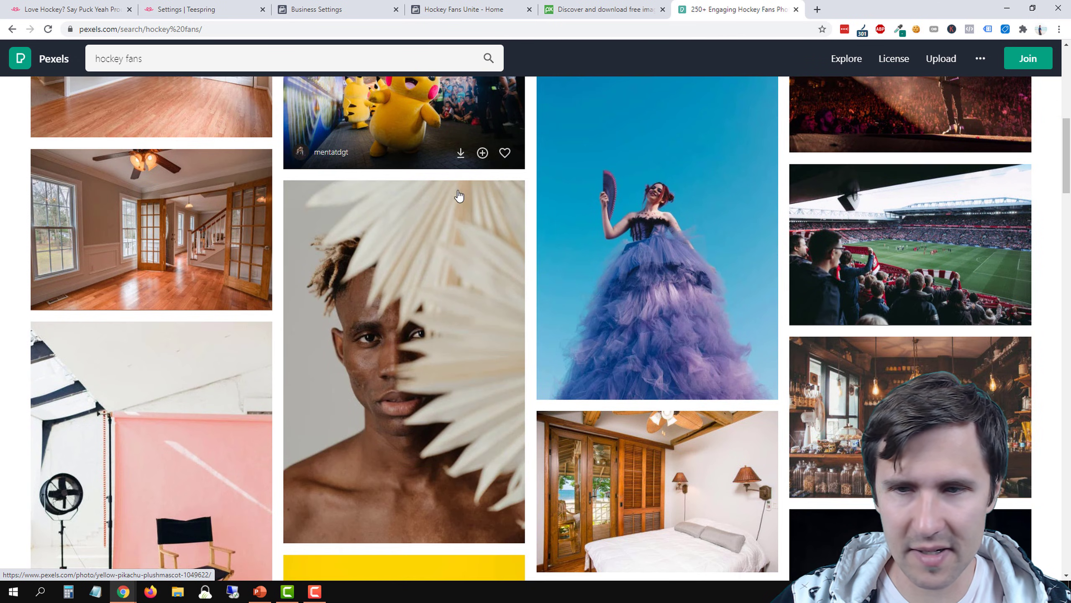
{"action": "scroll", "coordinate": [749, 278], "scroll_direction": "down", "scroll_amount": 3}
{"action": "scroll", "coordinate": [749, 279], "scroll_direction": "up", "scroll_amount": 10}
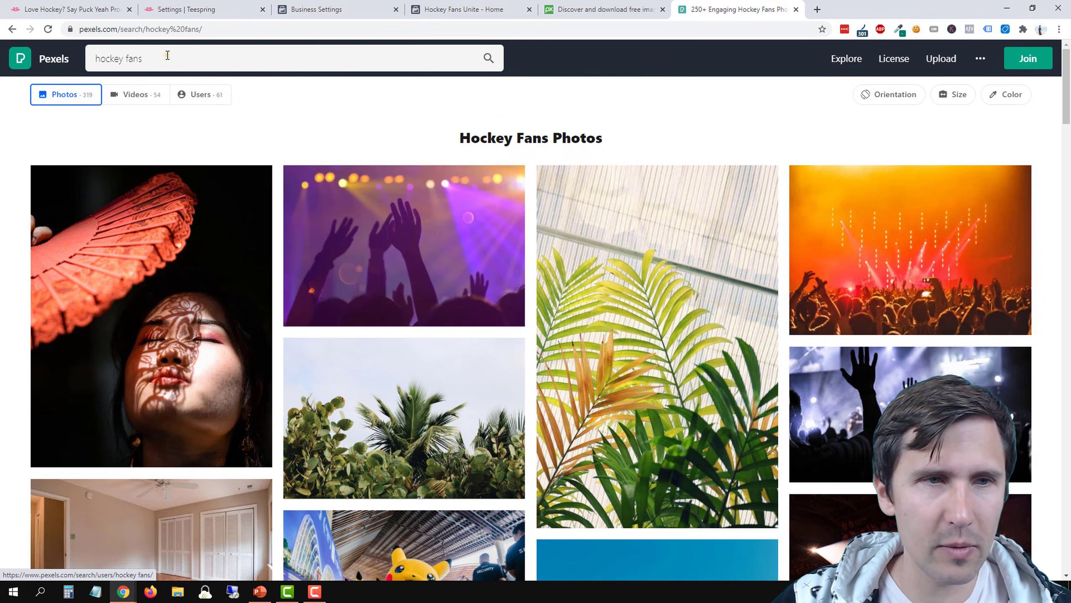
Change the Pexels search to "hockey rink" and look through the resulting photos
{"action": "double_click", "coordinate": [135, 58]}
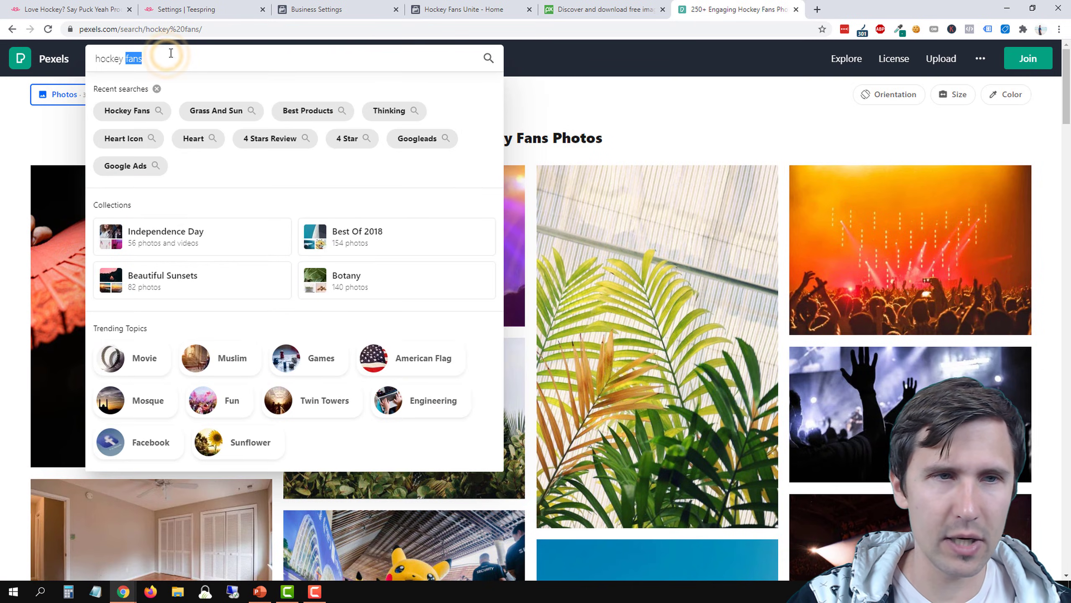
{"action": "type", "text": "rink"}
{"action": "key", "text": "Return"}
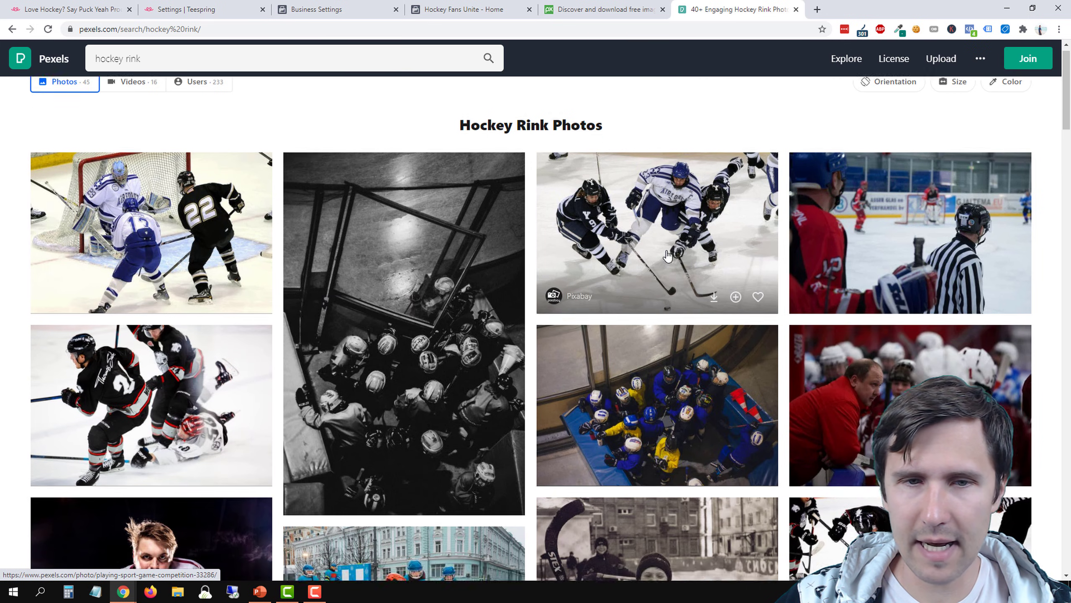
{"action": "scroll", "coordinate": [439, 256], "scroll_direction": "down", "scroll_amount": 5}
{"action": "scroll", "coordinate": [489, 265], "scroll_direction": "down", "scroll_amount": 8}
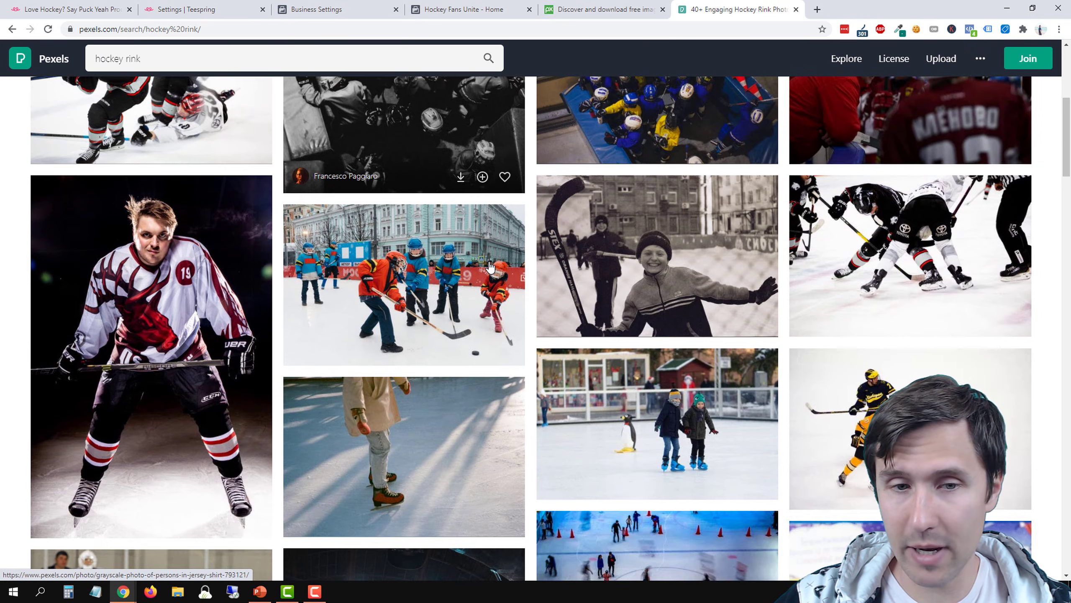
{"action": "scroll", "coordinate": [489, 265], "scroll_direction": "down", "scroll_amount": 4}
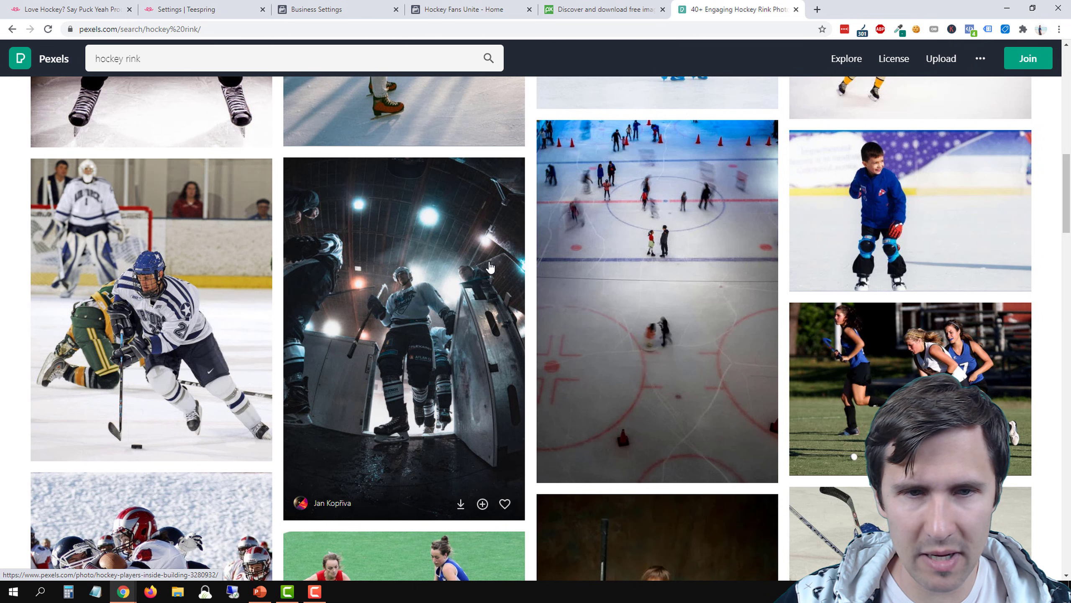
{"action": "scroll", "coordinate": [489, 265], "scroll_direction": "down", "scroll_amount": 12}
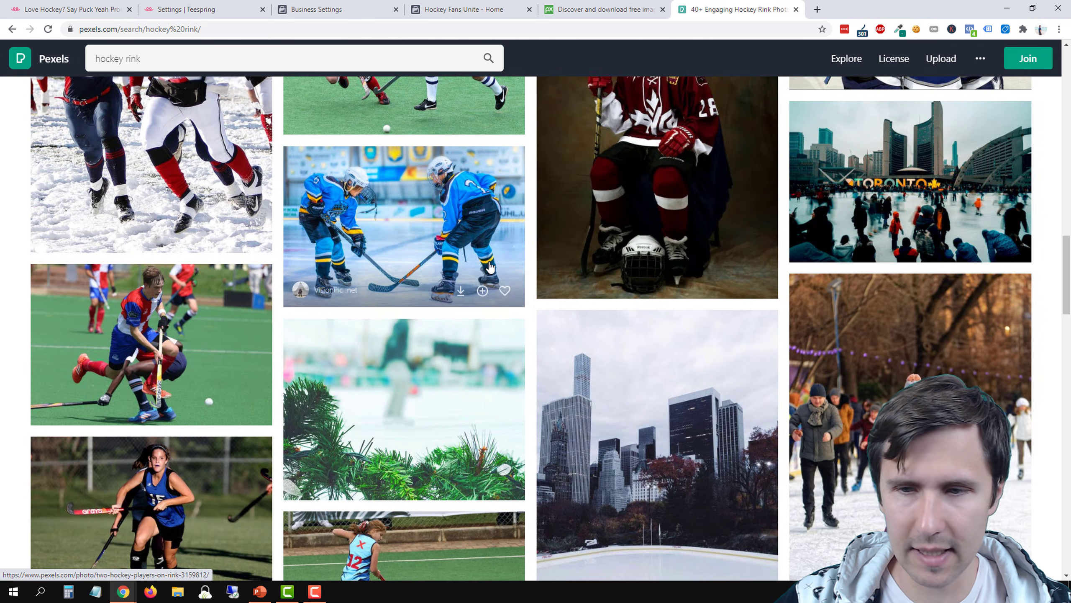
{"action": "scroll", "coordinate": [489, 266], "scroll_direction": "down", "scroll_amount": 15}
Search Pexels for "hockey audience" and browse the photos for a crowd image that suits the page
{"action": "double_click", "coordinate": [175, 59]}
{"action": "type", "text": "au"}
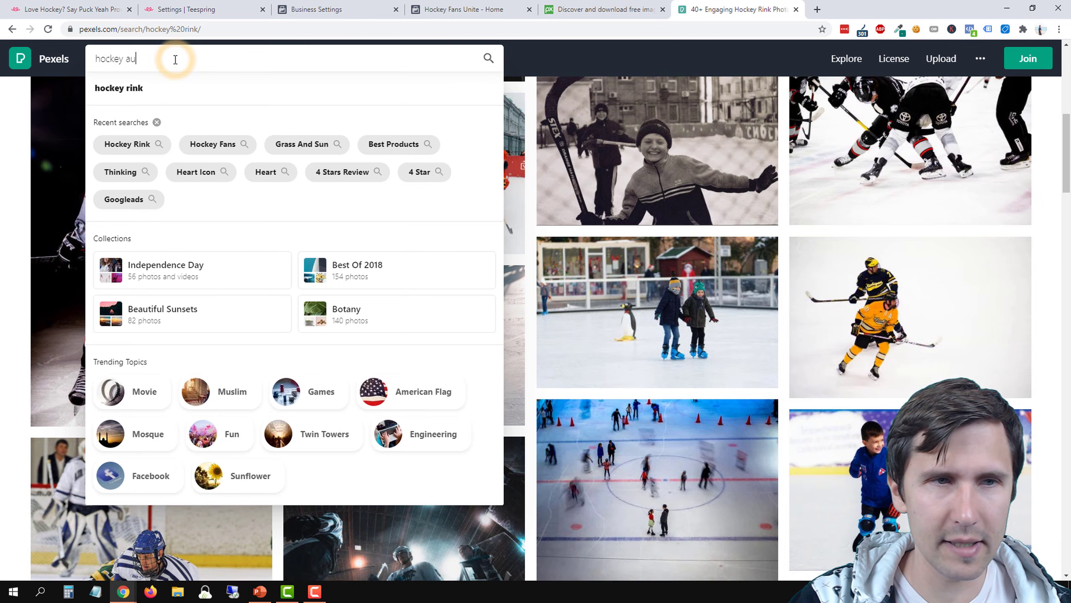
{"action": "type", "text": "dience"}
{"action": "key", "text": "Return"}
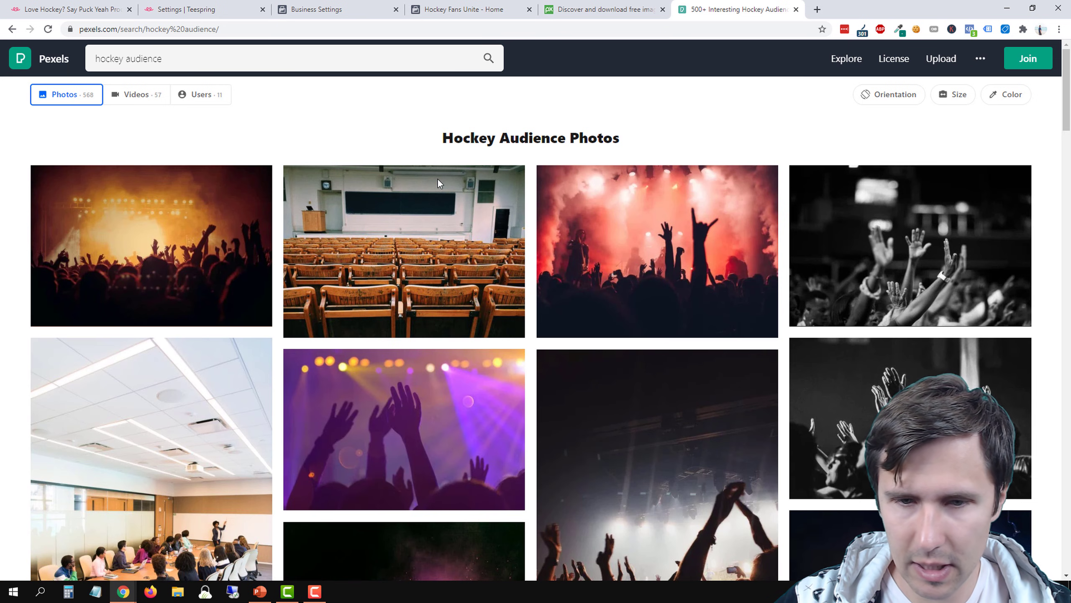
{"action": "scroll", "coordinate": [437, 178], "scroll_direction": "down", "scroll_amount": 3}
{"action": "scroll", "coordinate": [637, 431], "scroll_direction": "down", "scroll_amount": 4}
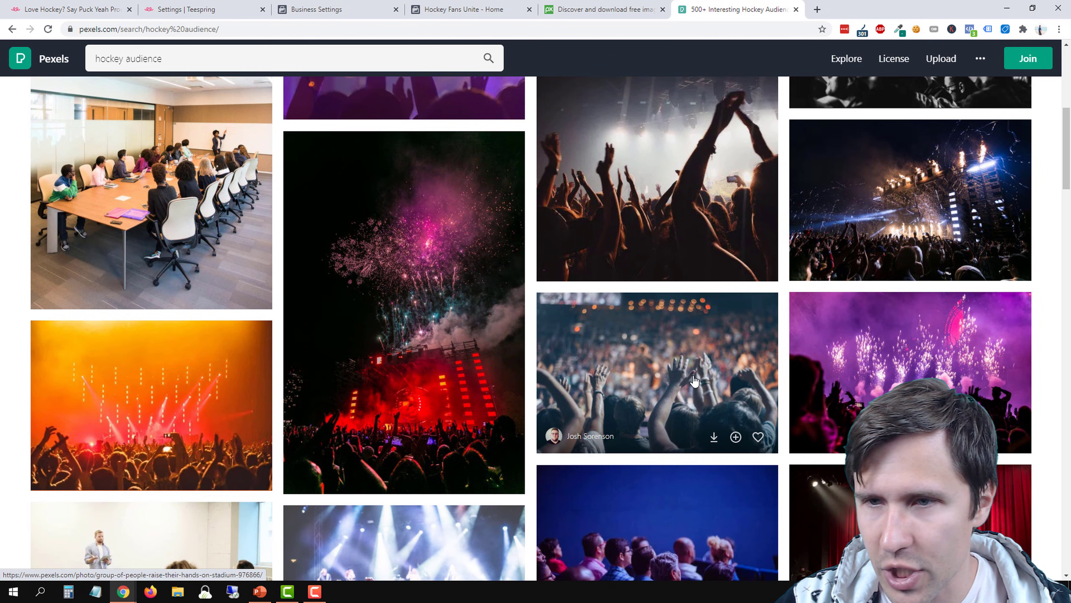
{"action": "scroll", "coordinate": [511, 350], "scroll_direction": "down", "scroll_amount": 7}
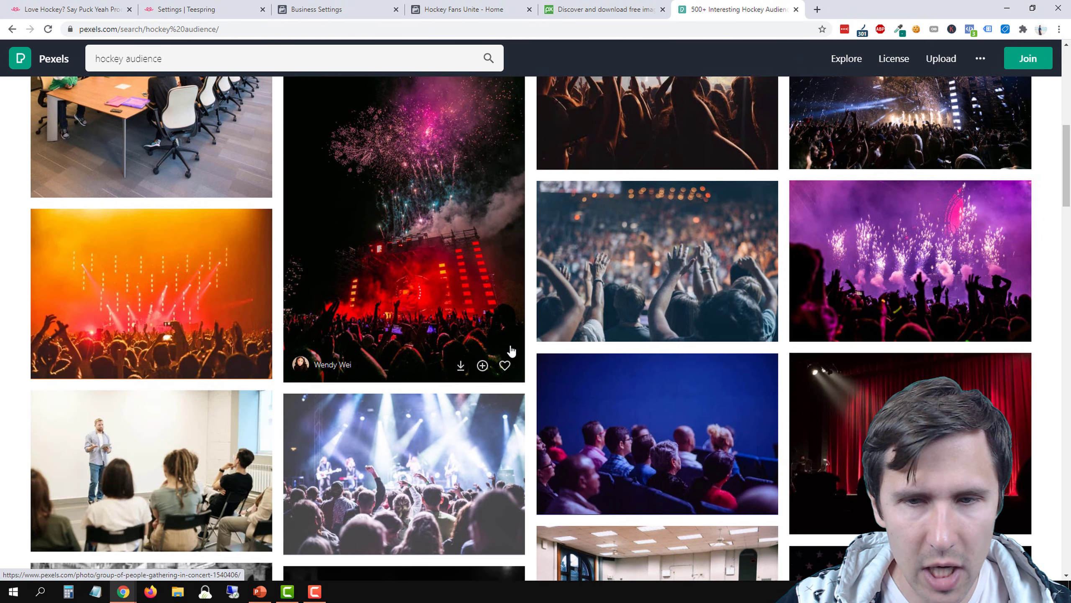
{"action": "scroll", "coordinate": [510, 350], "scroll_direction": "down", "scroll_amount": 7}
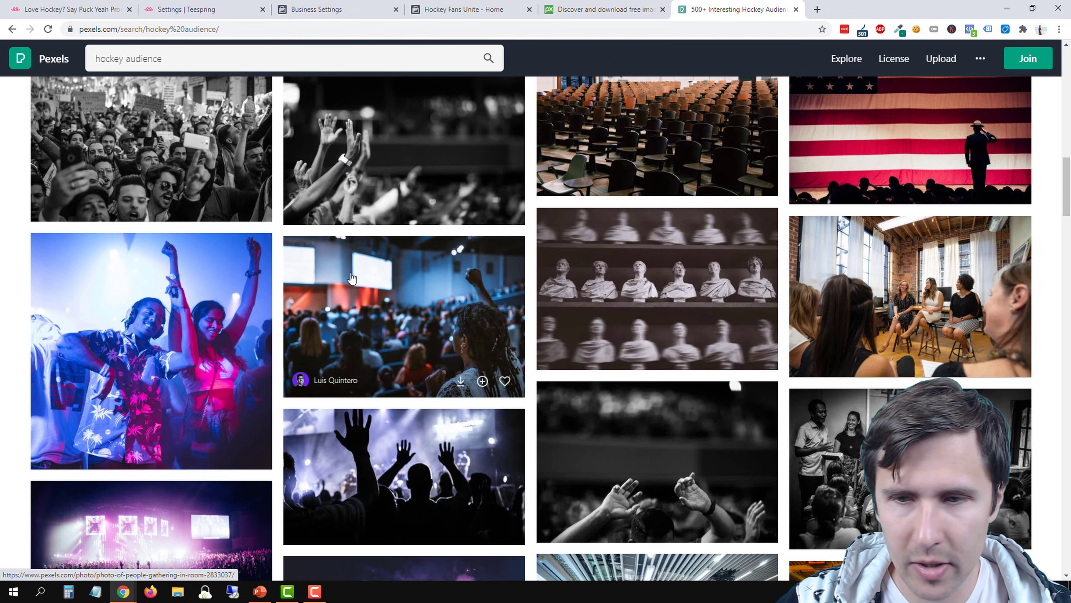
{"action": "scroll", "coordinate": [290, 236], "scroll_direction": "down", "scroll_amount": 9}
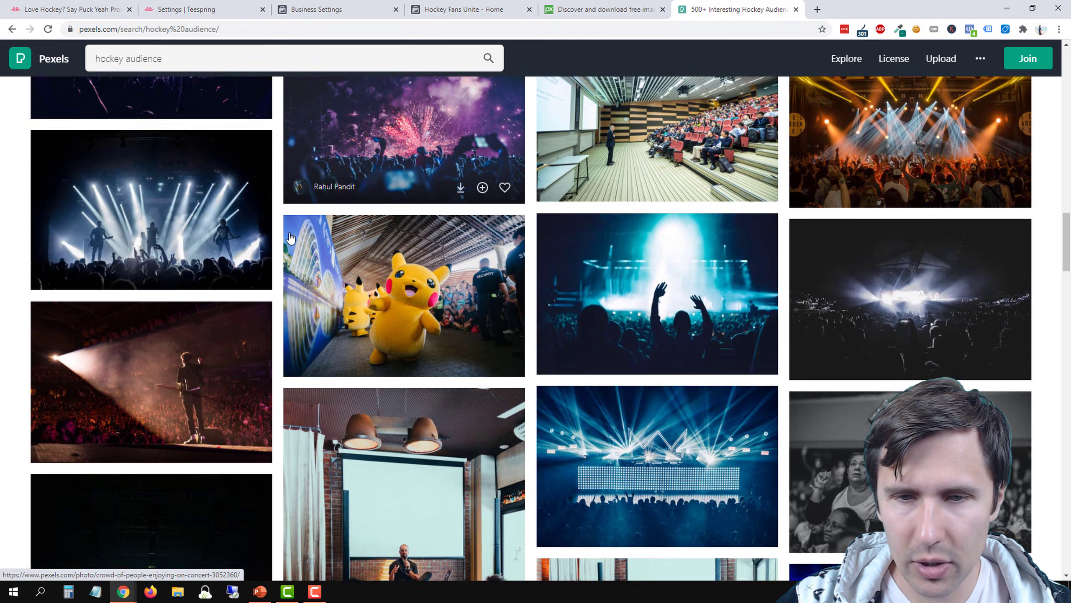
{"action": "scroll", "coordinate": [289, 238], "scroll_direction": "down", "scroll_amount": 2}
{"action": "scroll", "coordinate": [359, 210], "scroll_direction": "up", "scroll_amount": 1}
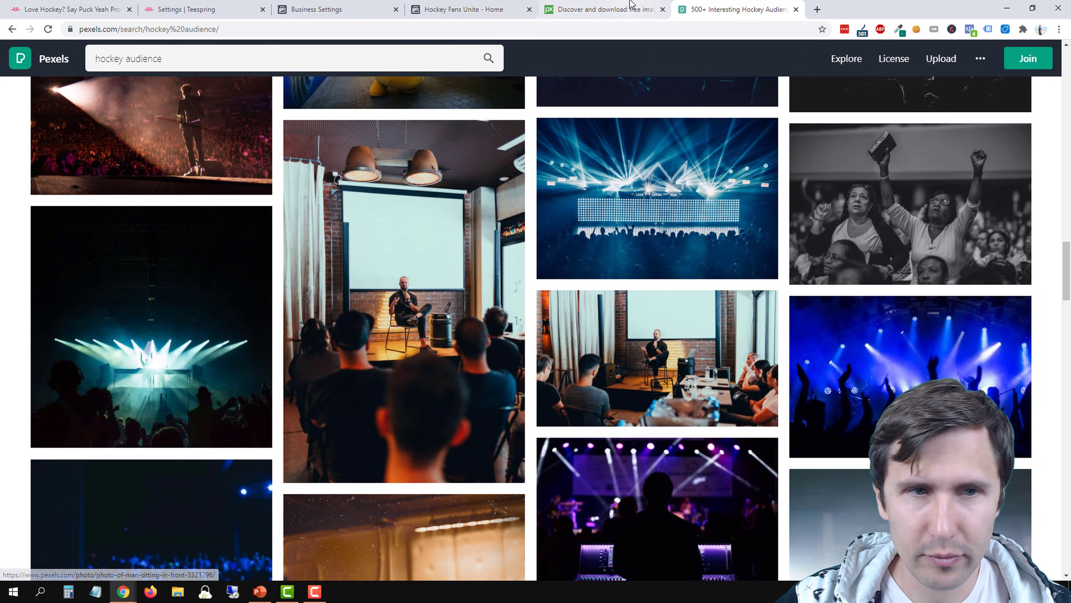
Return to Pixabay and search its illustrations for "hockey rink"
{"action": "left_click", "coordinate": [632, 9]}
{"action": "scroll", "coordinate": [167, 59], "scroll_direction": "up", "scroll_amount": 1}
{"action": "triple_click", "coordinate": [166, 59]}
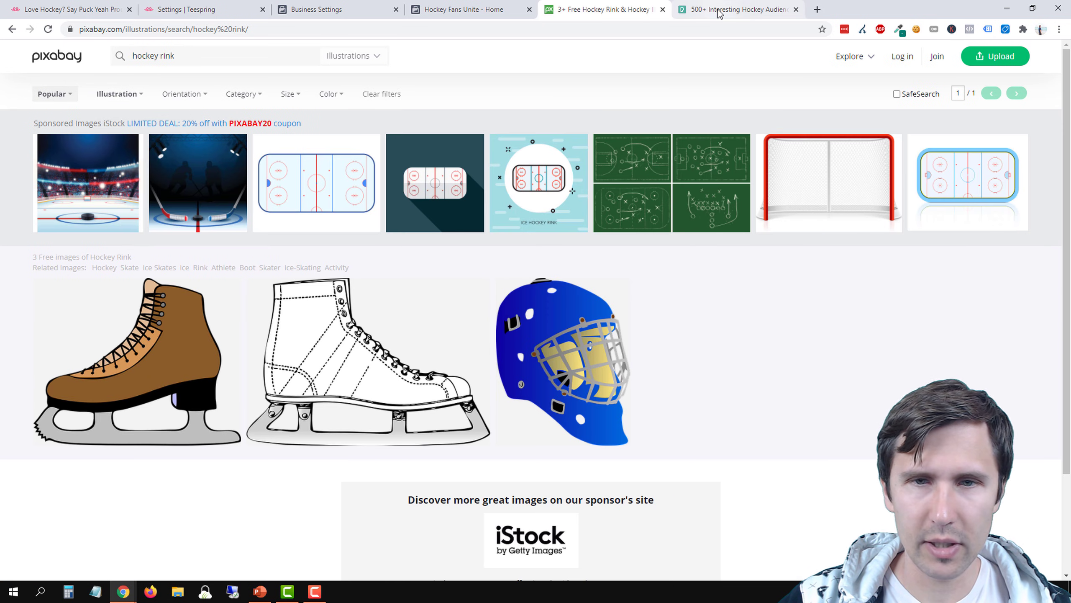
Switch to Pexels, search for "ice hockey stadium", and look through the resulting photos
{"action": "left_click", "coordinate": [720, 12]}
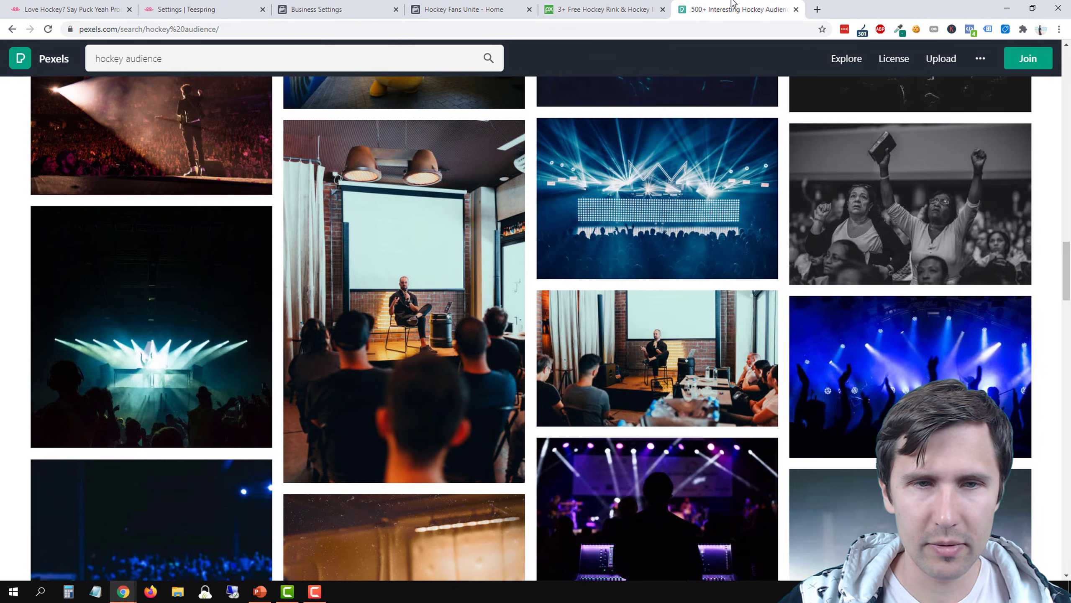
{"action": "scroll", "coordinate": [548, 296], "scroll_direction": "down", "scroll_amount": 10}
{"action": "left_click", "coordinate": [95, 56]}
{"action": "triple_click", "coordinate": [95, 57]}
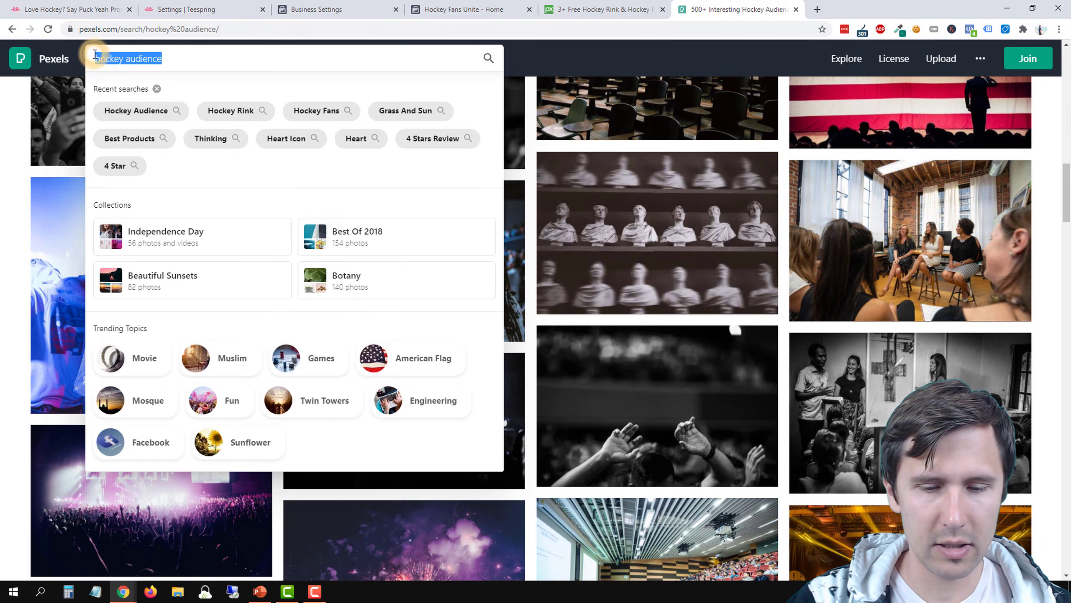
{"action": "type", "text": "ice hockey stad"}
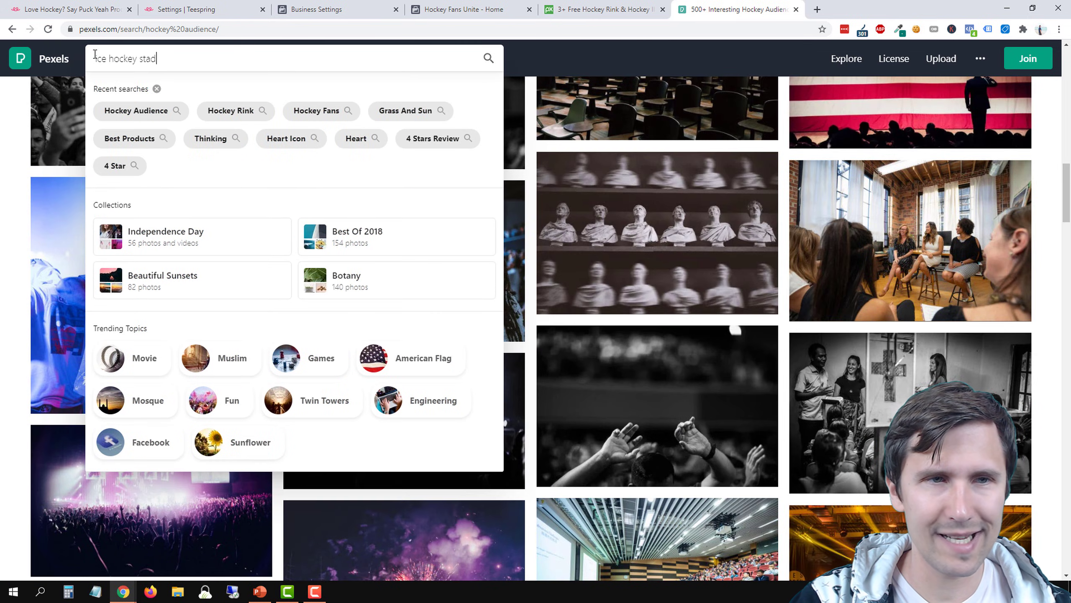
{"action": "key", "text": "Return"}
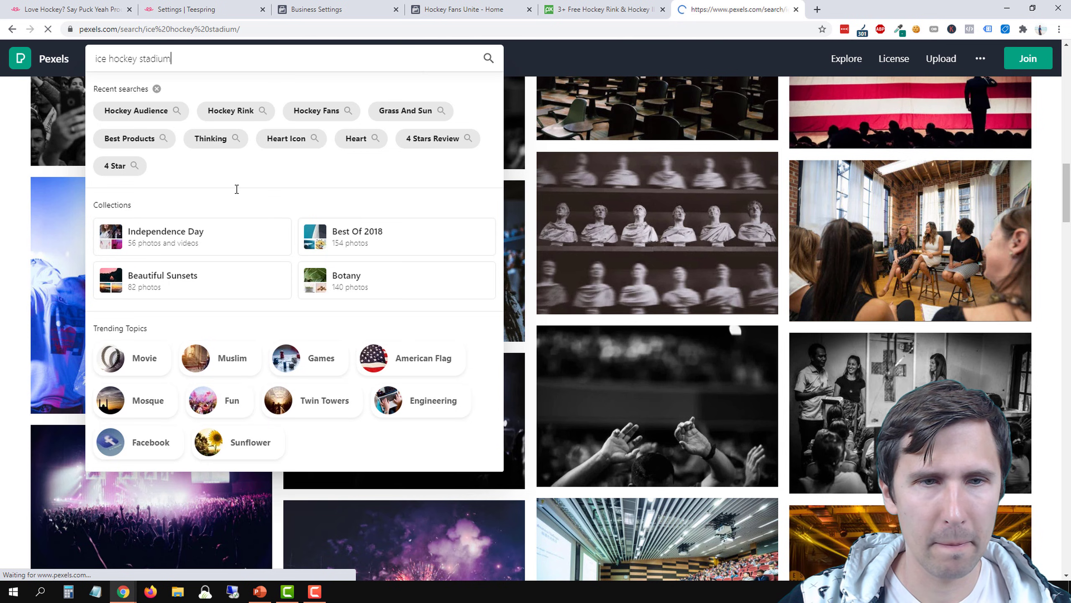
{"action": "scroll", "coordinate": [380, 173], "scroll_direction": "down", "scroll_amount": 2}
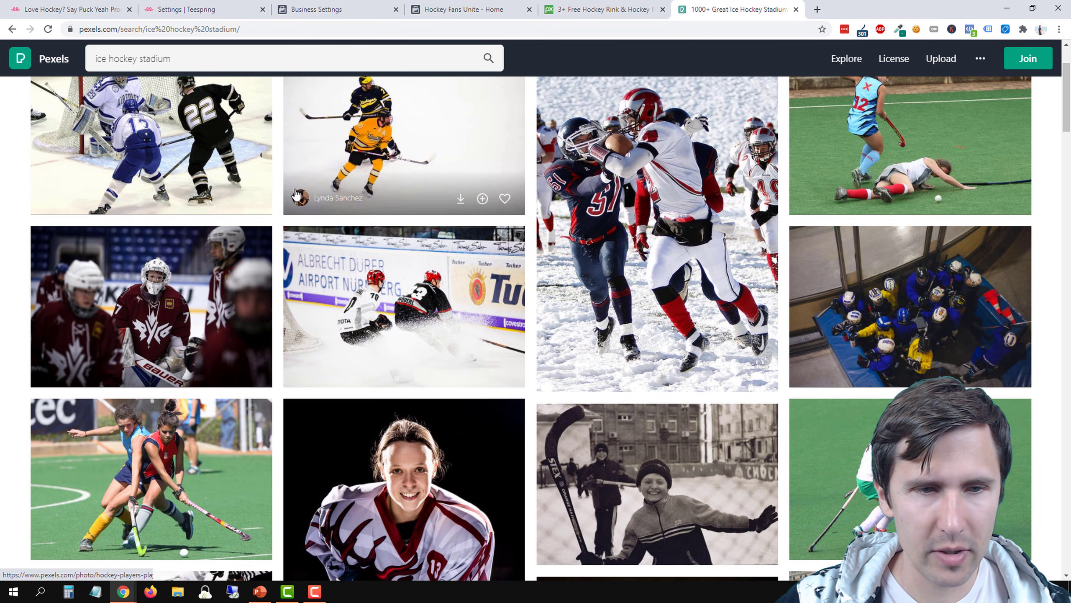
{"action": "scroll", "coordinate": [306, 211], "scroll_direction": "down", "scroll_amount": 5}
{"action": "scroll", "coordinate": [307, 214], "scroll_direction": "down", "scroll_amount": 2}
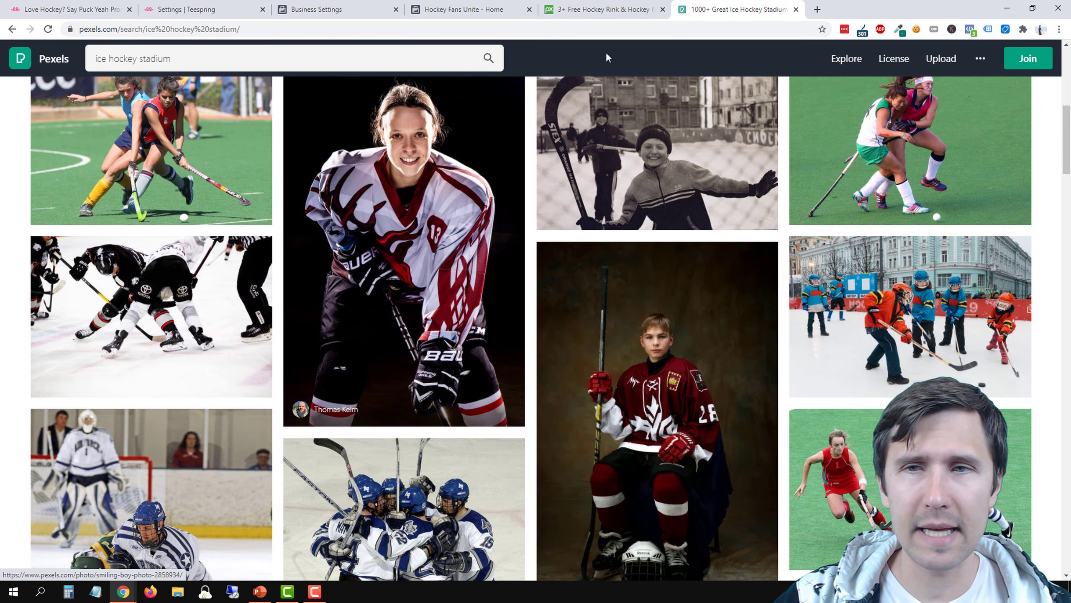
Open google.com in a new tab, search for "ice hockey rink", and show the image results
{"action": "left_click", "coordinate": [818, 8]}
{"action": "type", "text": "google.com"}
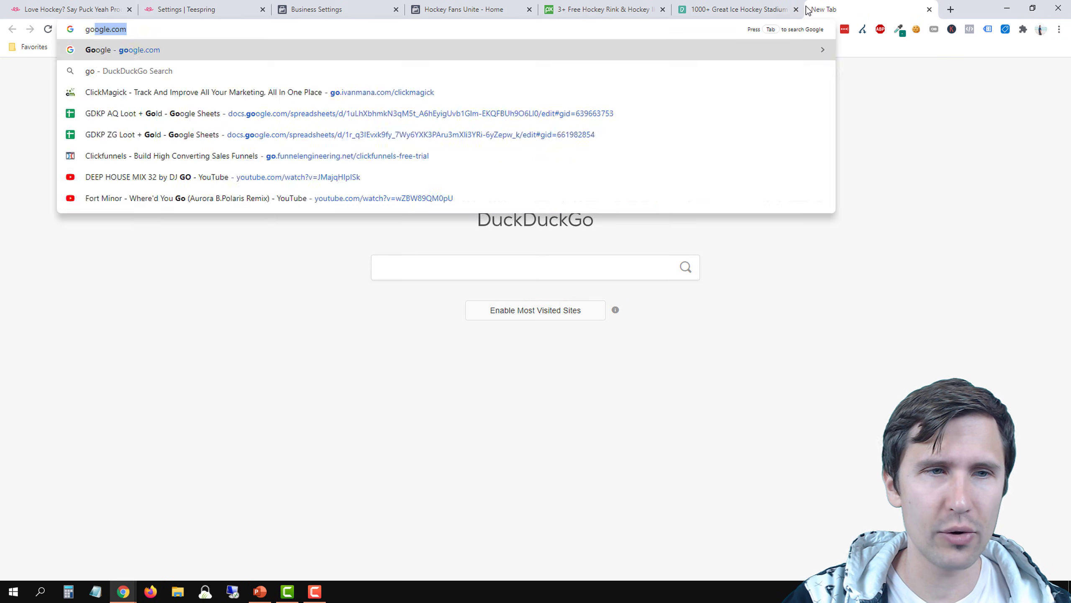
{"action": "key", "text": "Return"}
{"action": "type", "text": "ic"}
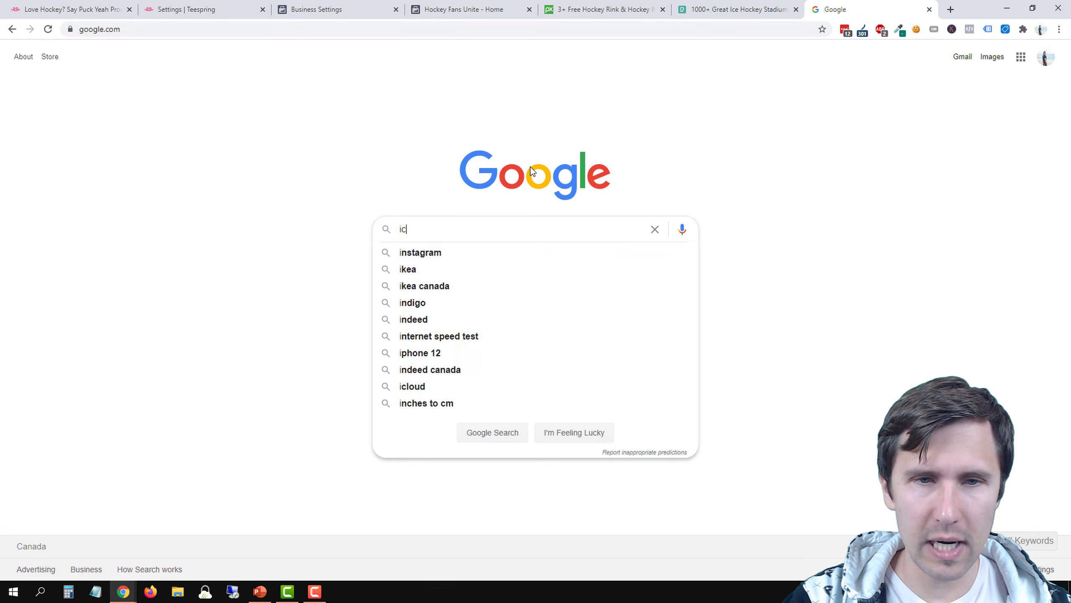
{"action": "type", "text": "e hockey rink"}
{"action": "key", "text": "Return"}
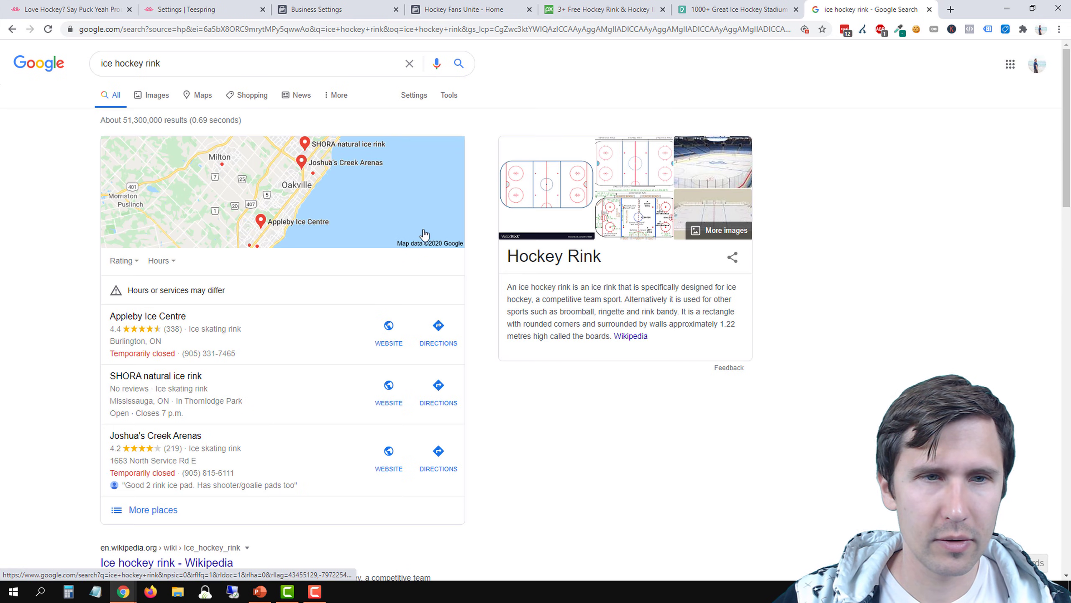
{"action": "left_click", "coordinate": [150, 96]}
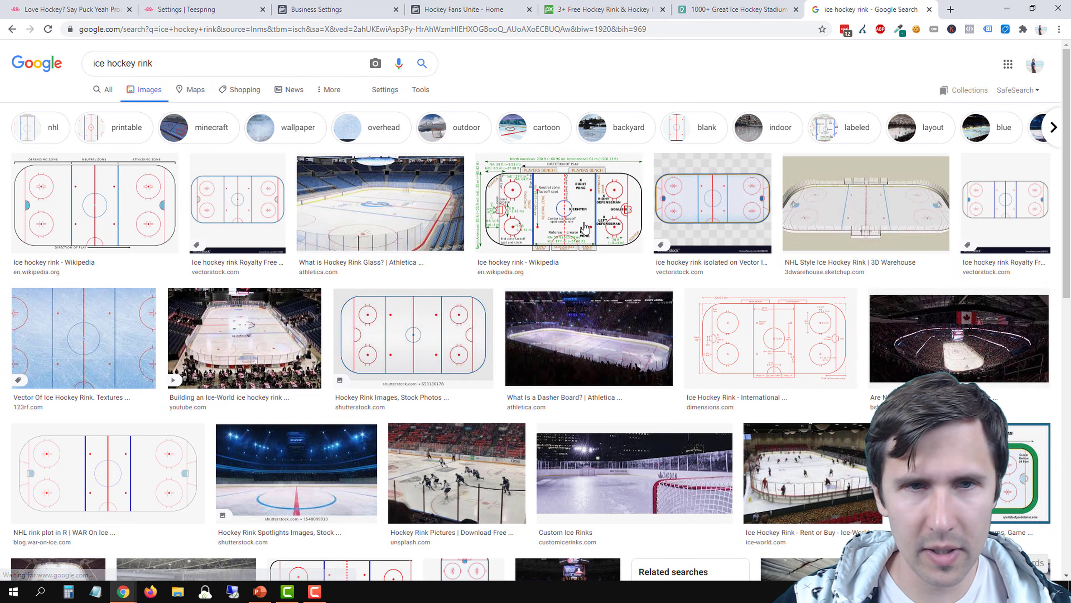
Run an advanced image search for the rink pictures with usage rights limited to "Commercial and other licences"
{"action": "left_click", "coordinate": [395, 90]}
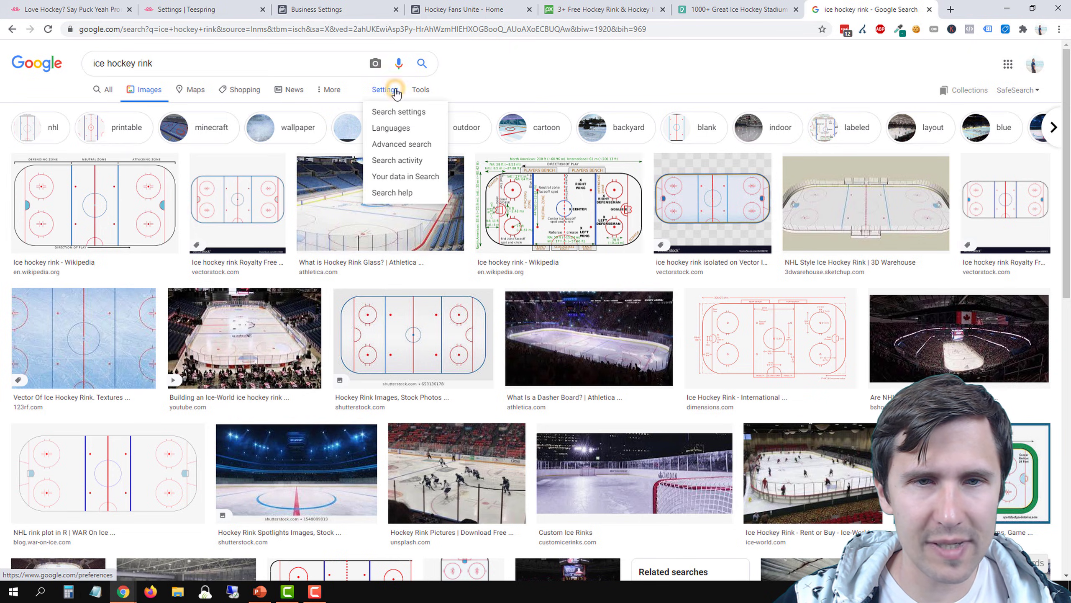
{"action": "left_click", "coordinate": [393, 144]}
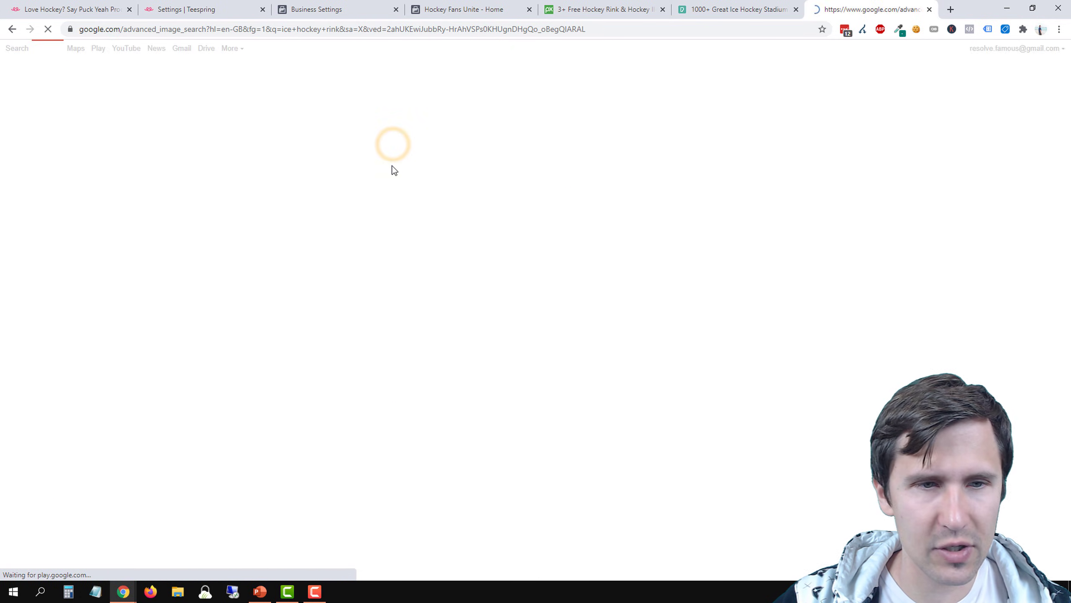
{"action": "scroll", "coordinate": [172, 443], "scroll_direction": "down", "scroll_amount": 3}
{"action": "left_click", "coordinate": [168, 418]}
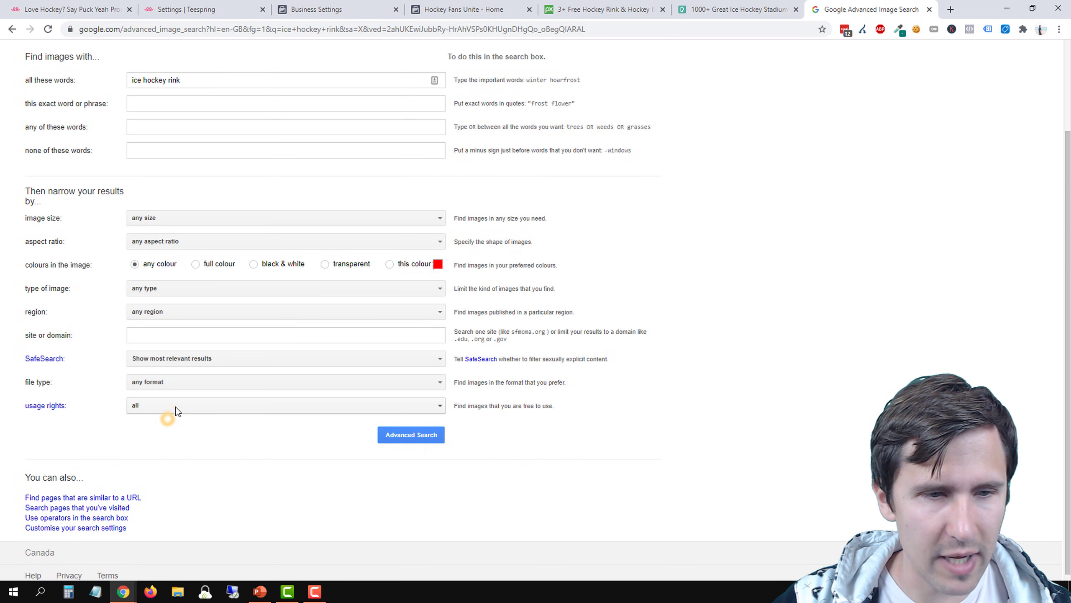
{"action": "left_click", "coordinate": [175, 406]}
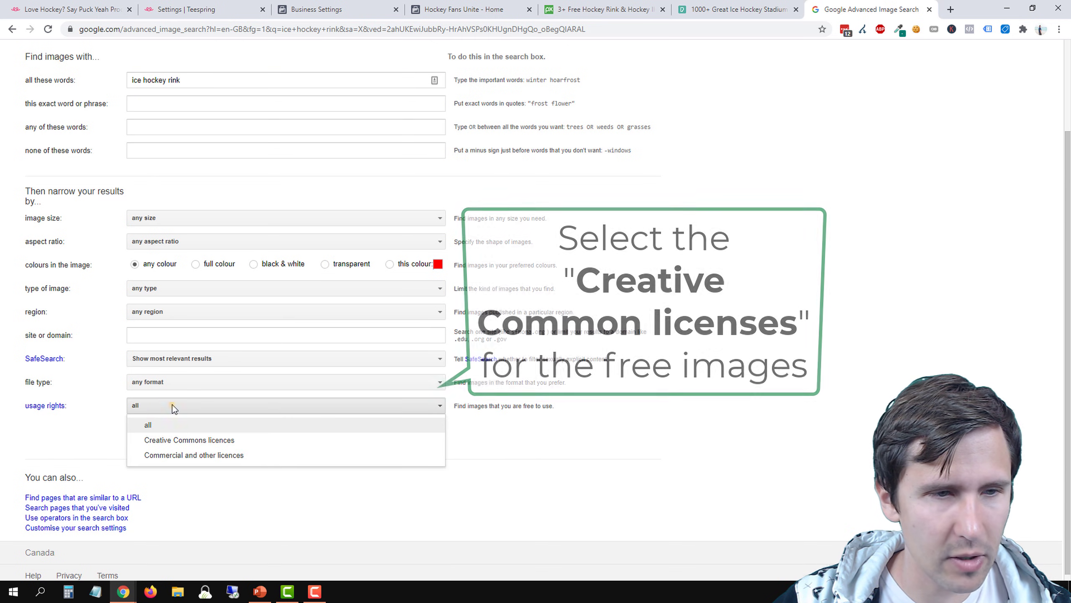
{"action": "left_click", "coordinate": [172, 404]}
{"action": "left_click", "coordinate": [173, 404]}
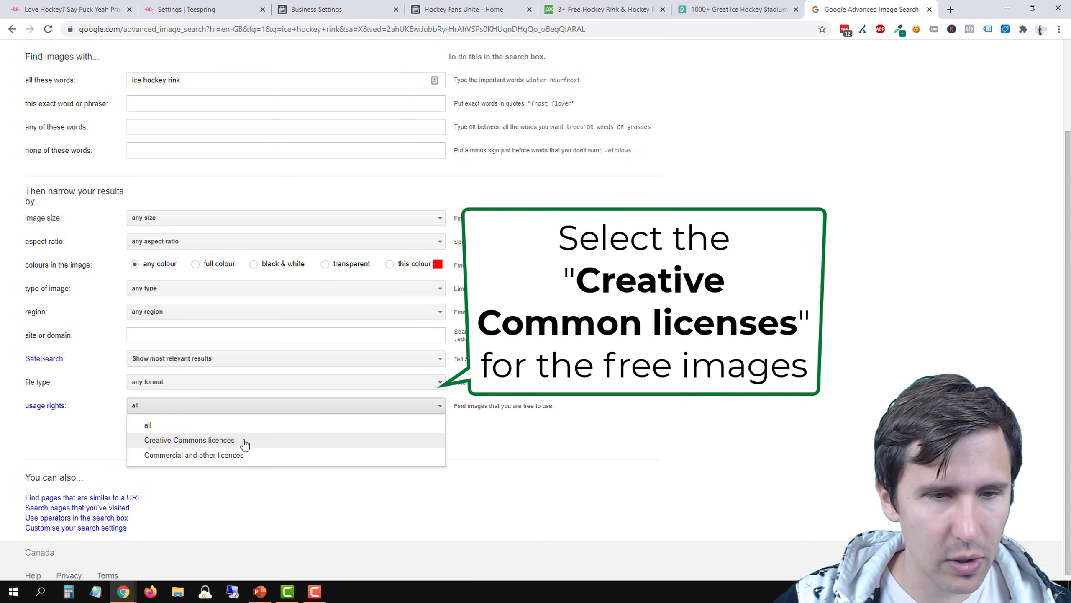
{"action": "left_click", "coordinate": [174, 455]}
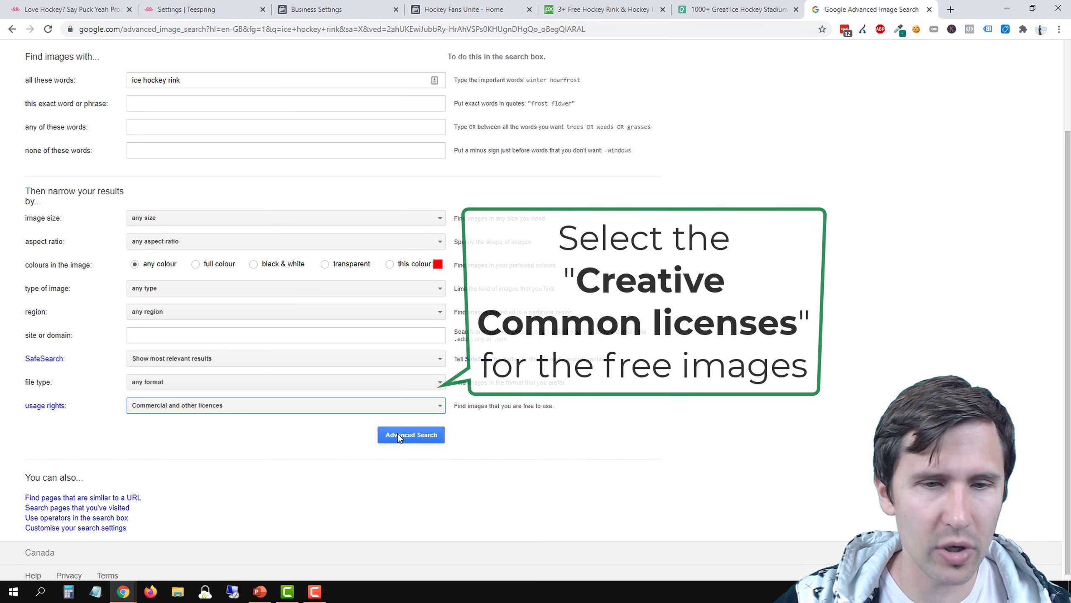
{"action": "left_click", "coordinate": [398, 435]}
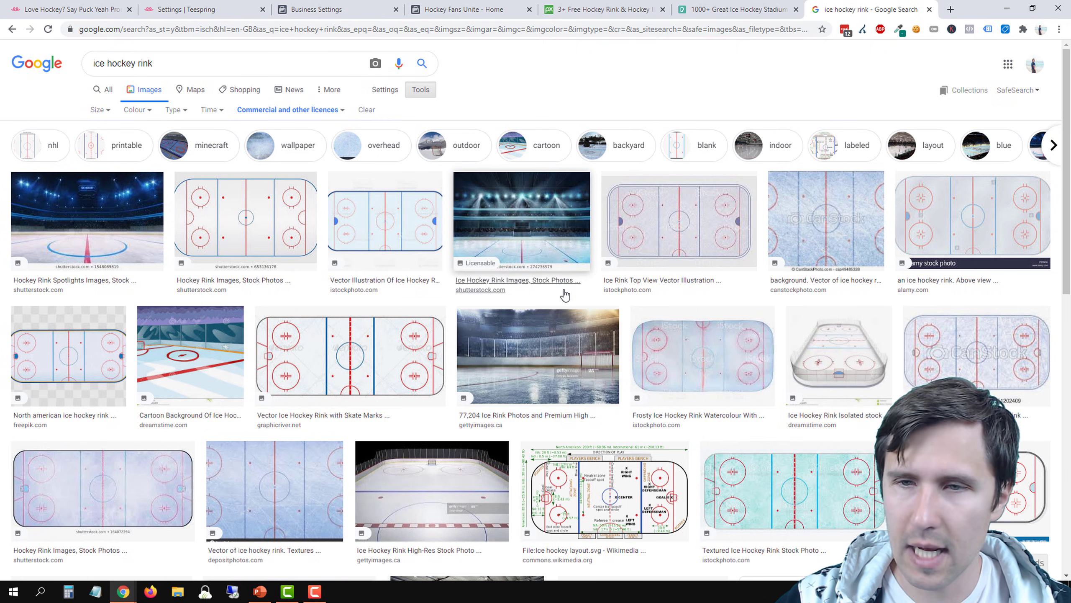
Preview the Shutterstock ice rink image and a related hockey stadium image, and look through further rink results
{"action": "left_click", "coordinate": [509, 224]}
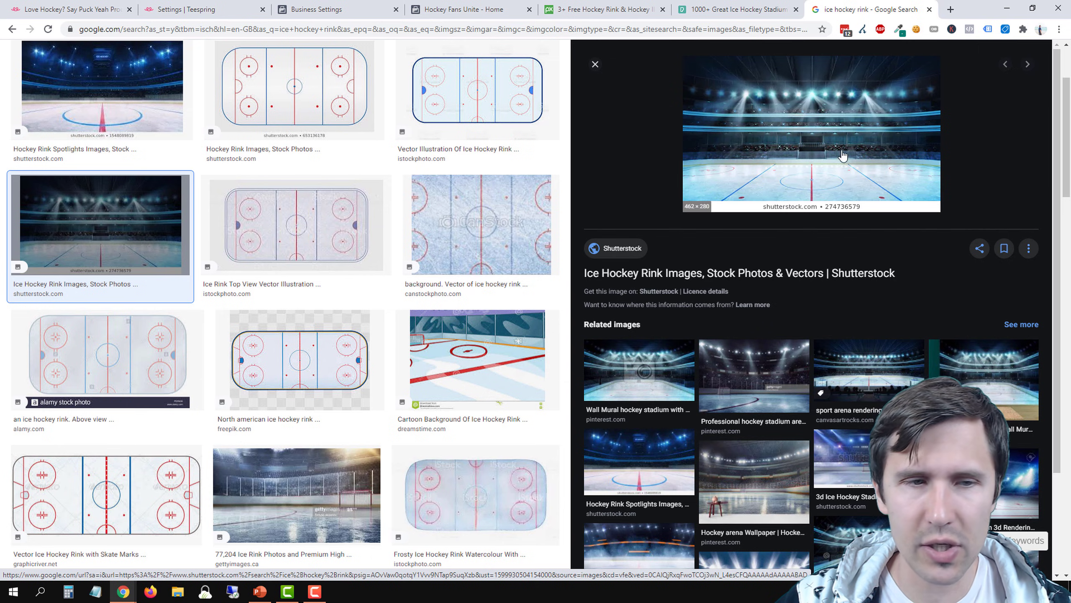
{"action": "left_click", "coordinate": [771, 379]}
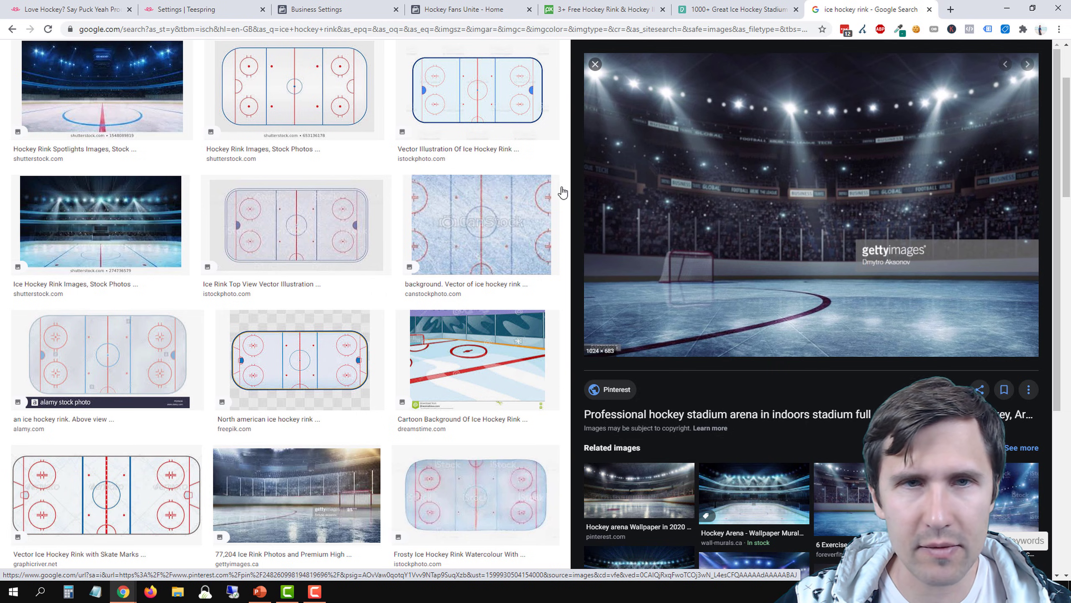
{"action": "left_click", "coordinate": [722, 5]}
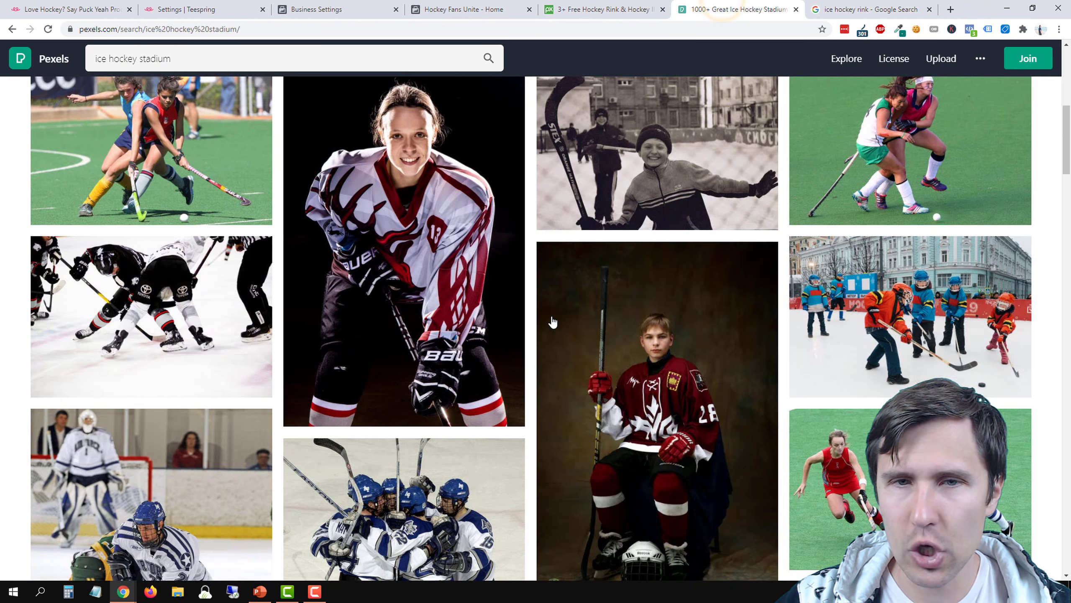
{"action": "scroll", "coordinate": [553, 322], "scroll_direction": "up", "scroll_amount": 10}
{"action": "left_click", "coordinate": [839, 10]}
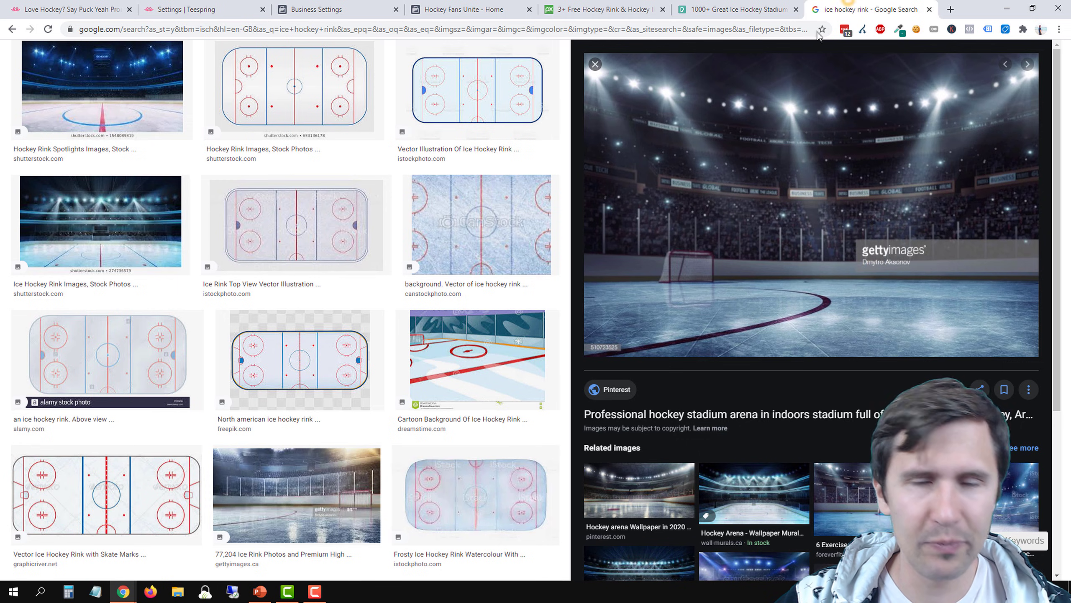
{"action": "scroll", "coordinate": [370, 347], "scroll_direction": "down", "scroll_amount": 5}
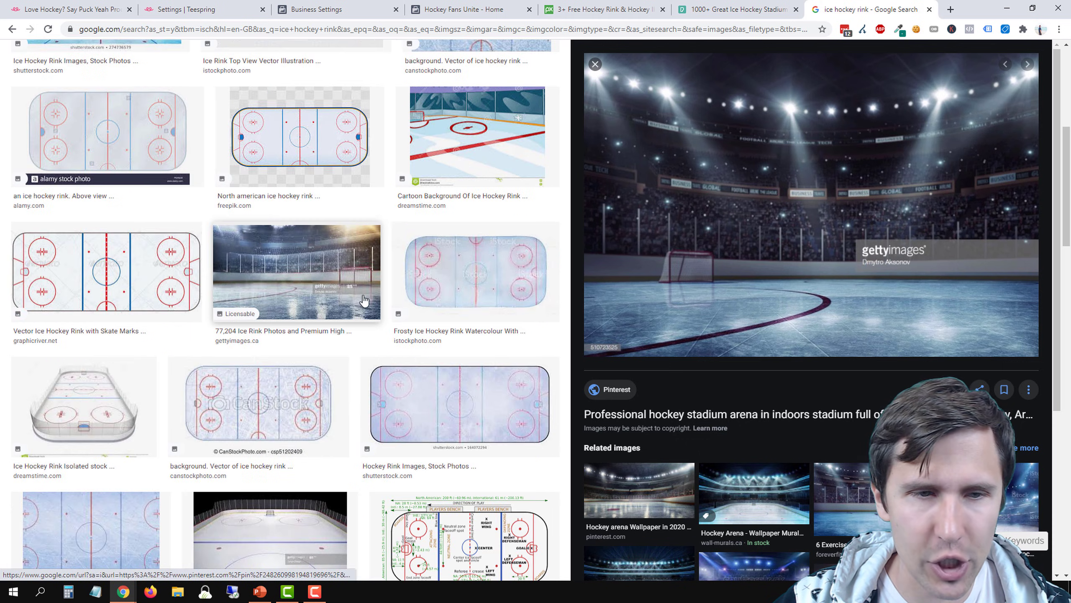
{"action": "scroll", "coordinate": [364, 300], "scroll_direction": "down", "scroll_amount": 5}
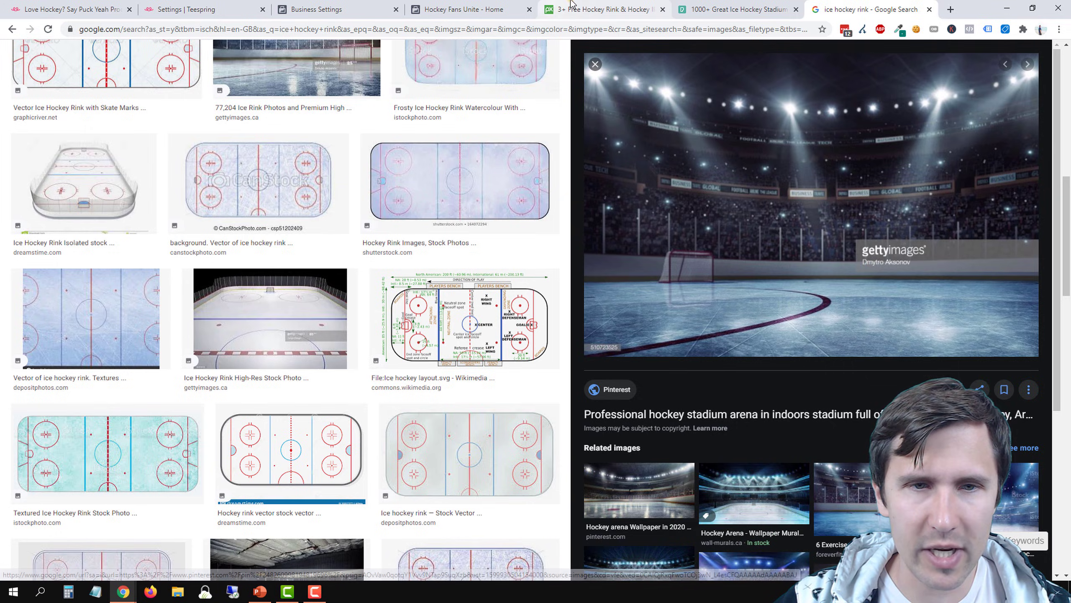
Return to the Pexels ice hockey stadium photos and download the one of players at the goal in its original size
{"action": "left_click", "coordinate": [572, 3]}
{"action": "left_click", "coordinate": [775, 6]}
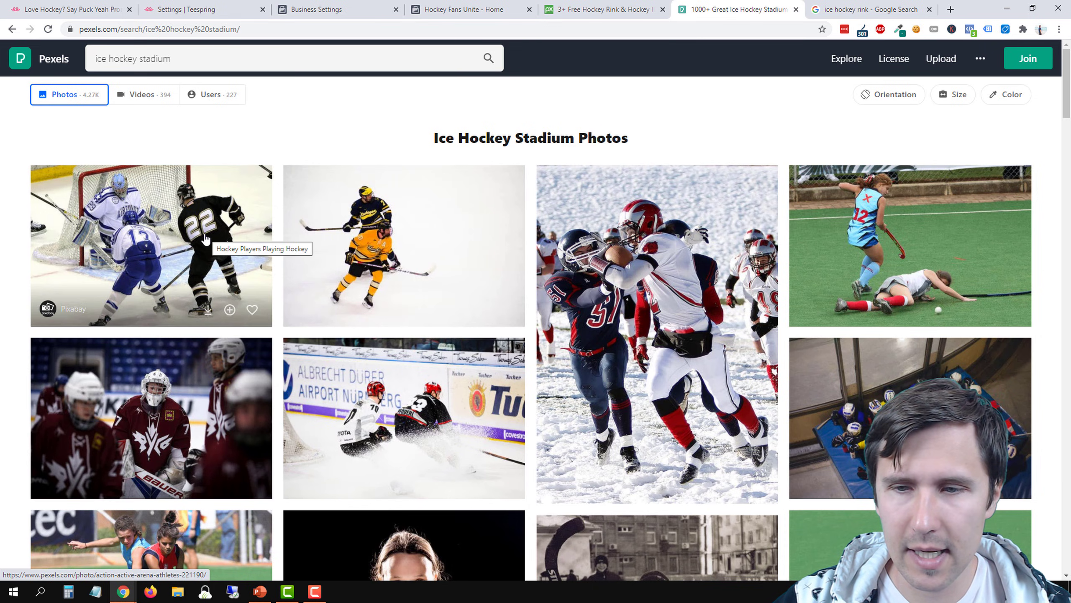
{"action": "scroll", "coordinate": [205, 238], "scroll_direction": "down", "scroll_amount": 5}
{"action": "scroll", "coordinate": [210, 279], "scroll_direction": "up", "scroll_amount": 5}
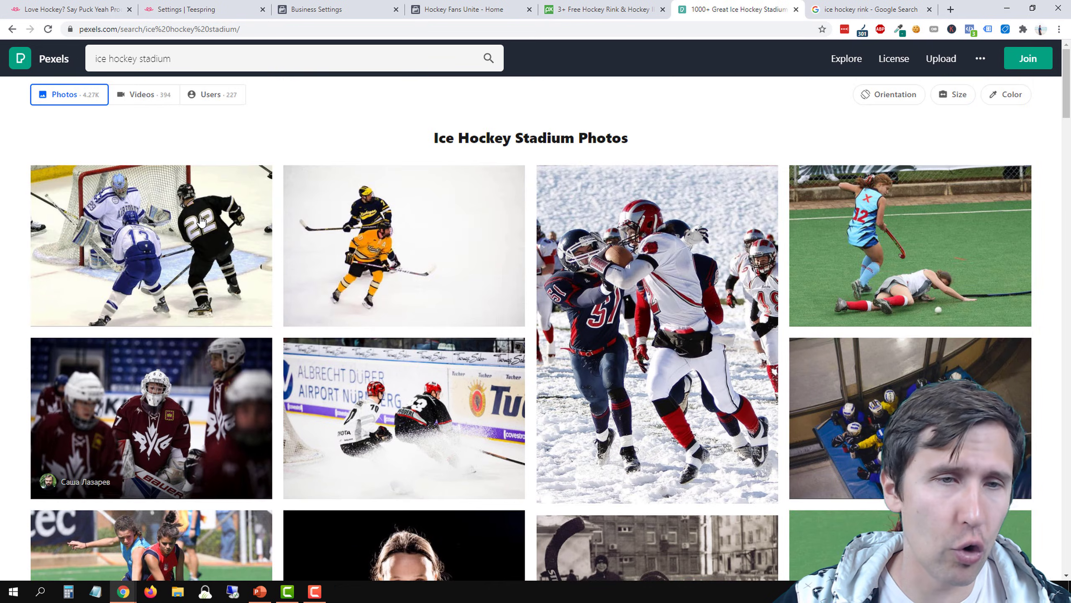
{"action": "left_click", "coordinate": [202, 221]}
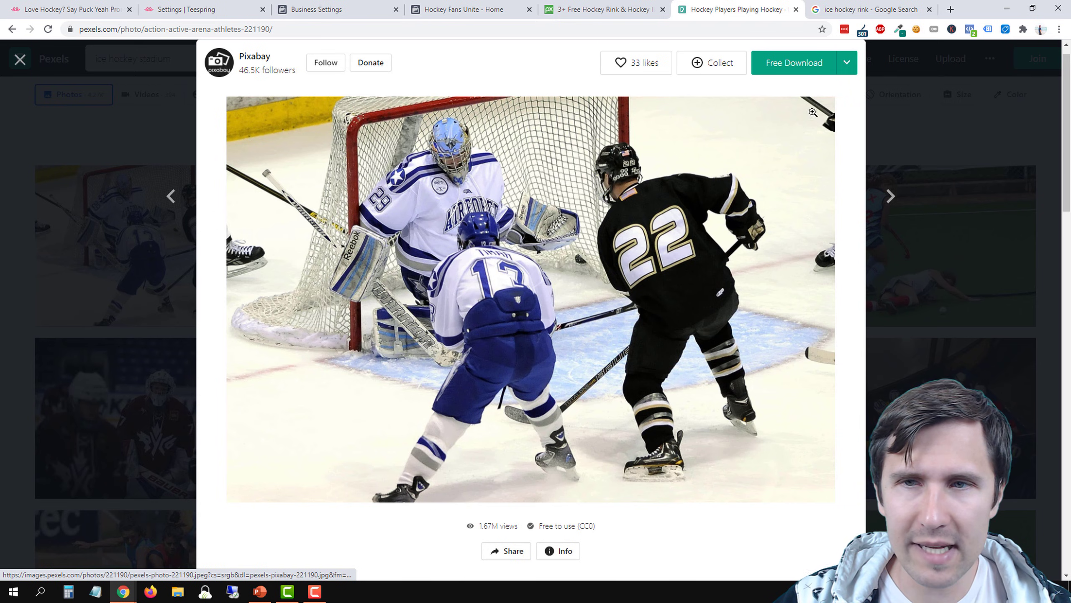
{"action": "left_click", "coordinate": [846, 62]}
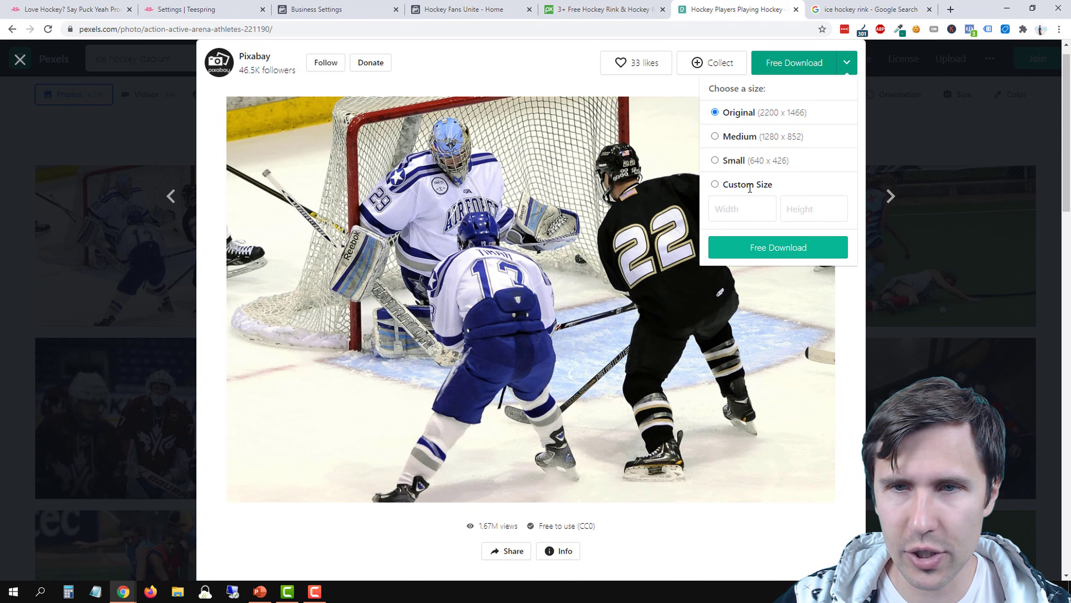
{"action": "left_click", "coordinate": [756, 256]}
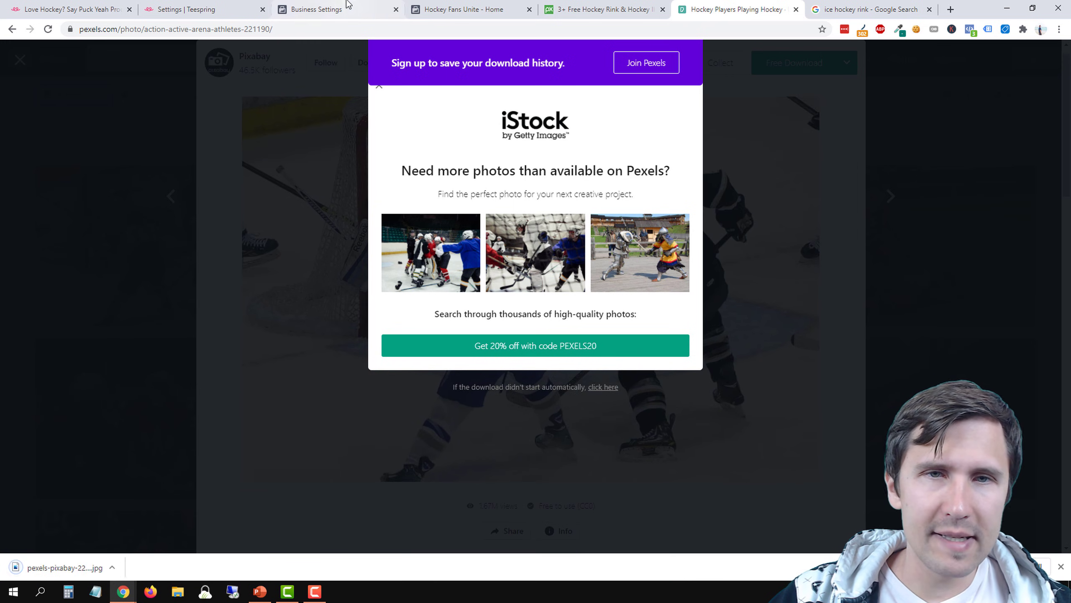
Check the Hockey Fans Unite page's empty cover area and search Pixabay illustrations for "fans"
{"action": "left_click", "coordinate": [468, 10]}
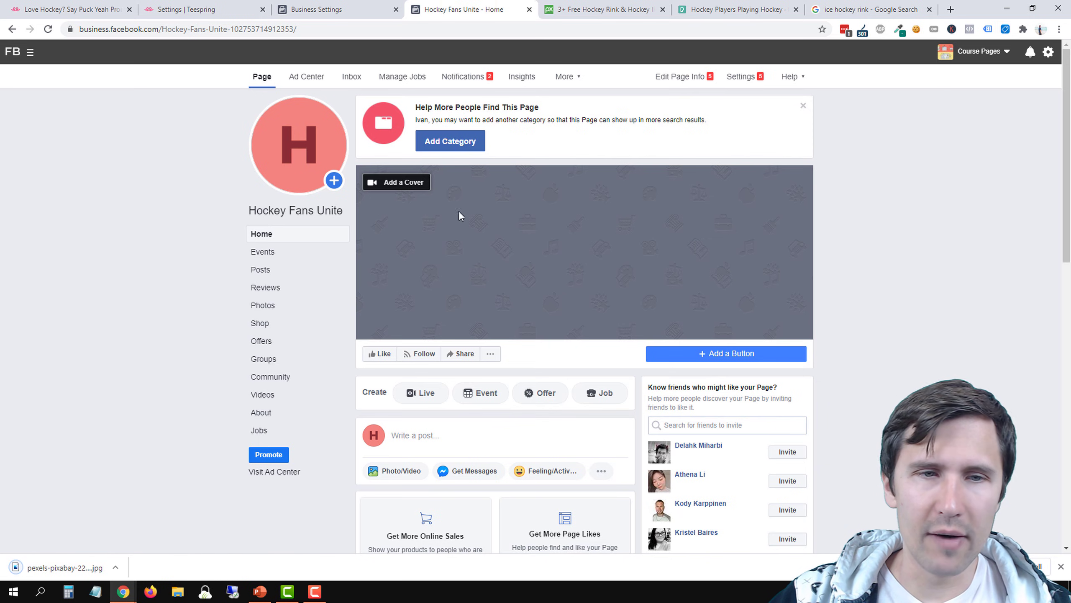
{"action": "left_click", "coordinate": [603, 9]}
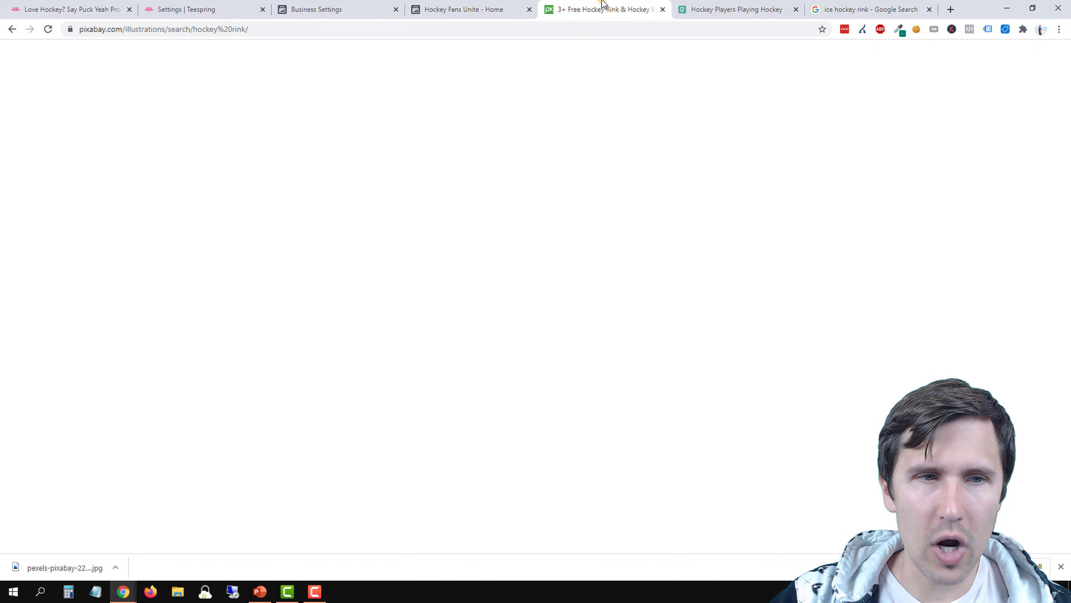
{"action": "triple_click", "coordinate": [216, 54]}
{"action": "type", "text": "fans"}
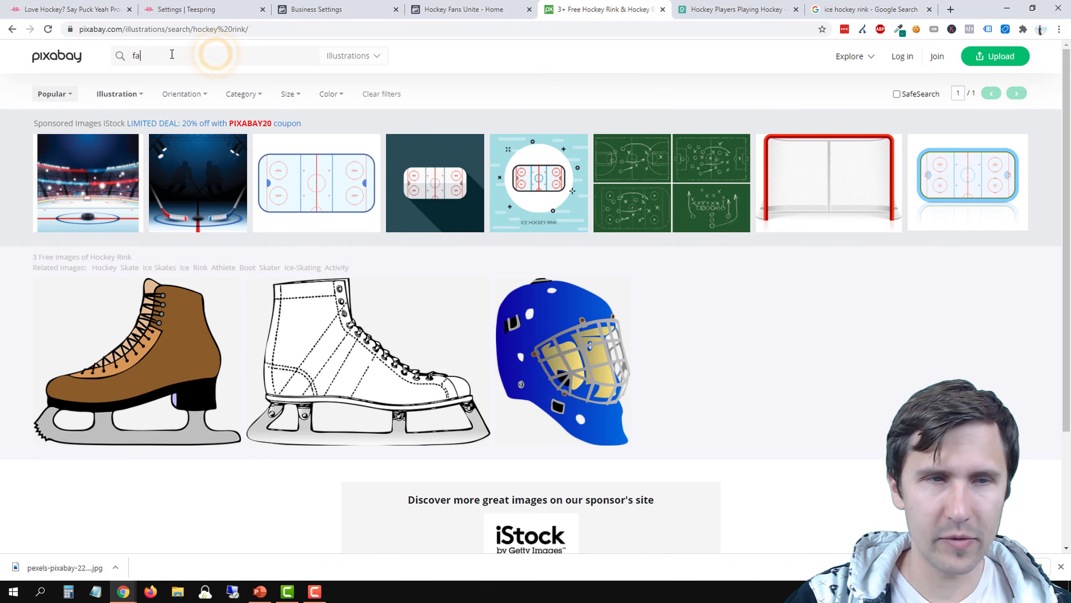
{"action": "key", "text": "Return"}
{"action": "scroll", "coordinate": [295, 173], "scroll_direction": "down", "scroll_amount": 3}
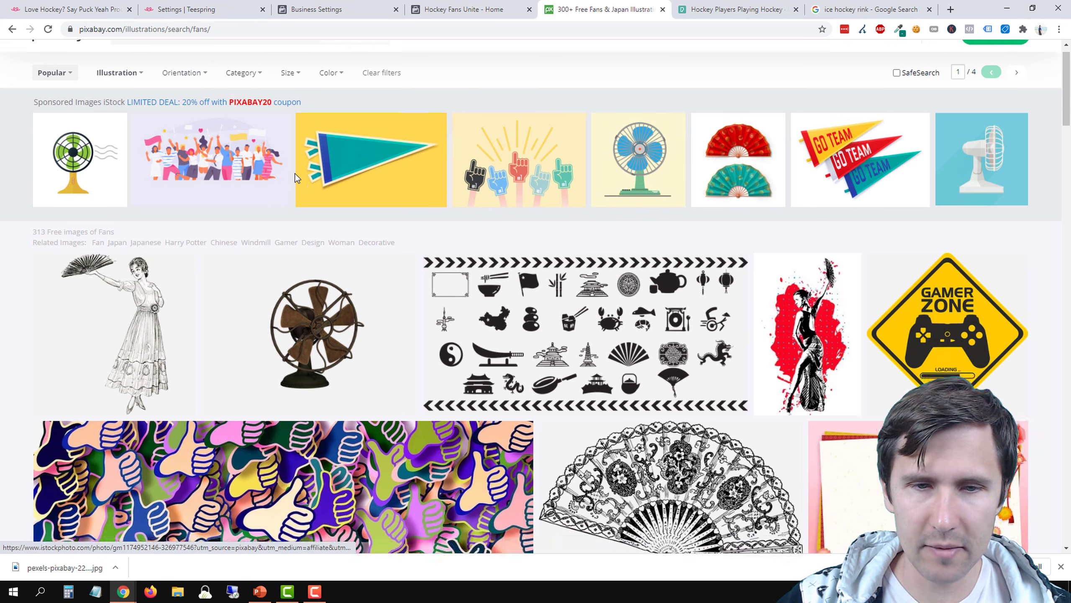
Go back to Pexels, close the hockey players photo, and search for "fans"
{"action": "left_click", "coordinate": [709, 1]}
{"action": "left_click", "coordinate": [69, 201]}
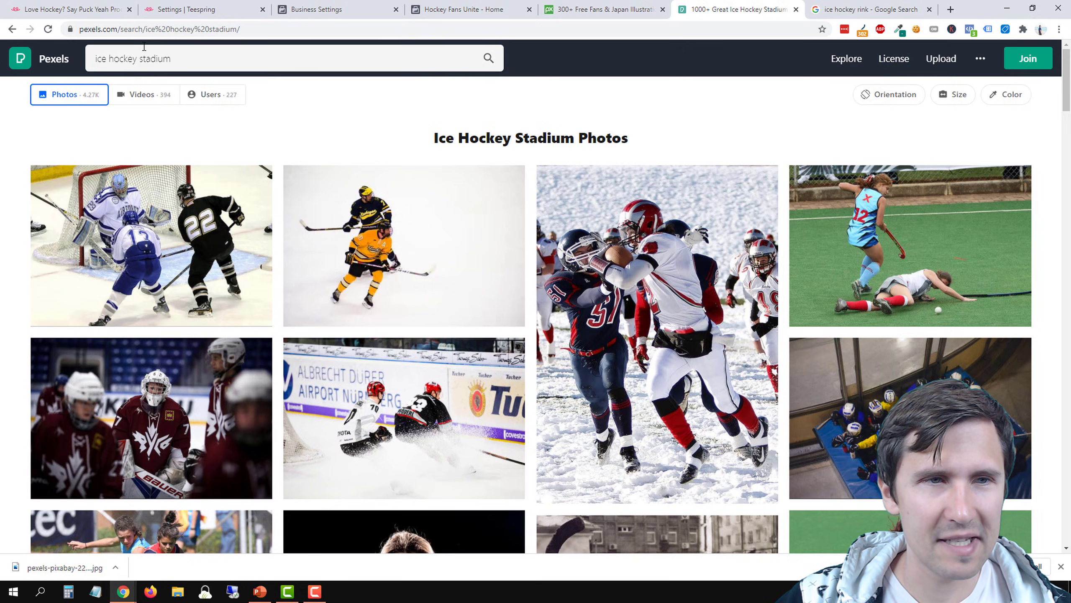
{"action": "triple_click", "coordinate": [136, 58]}
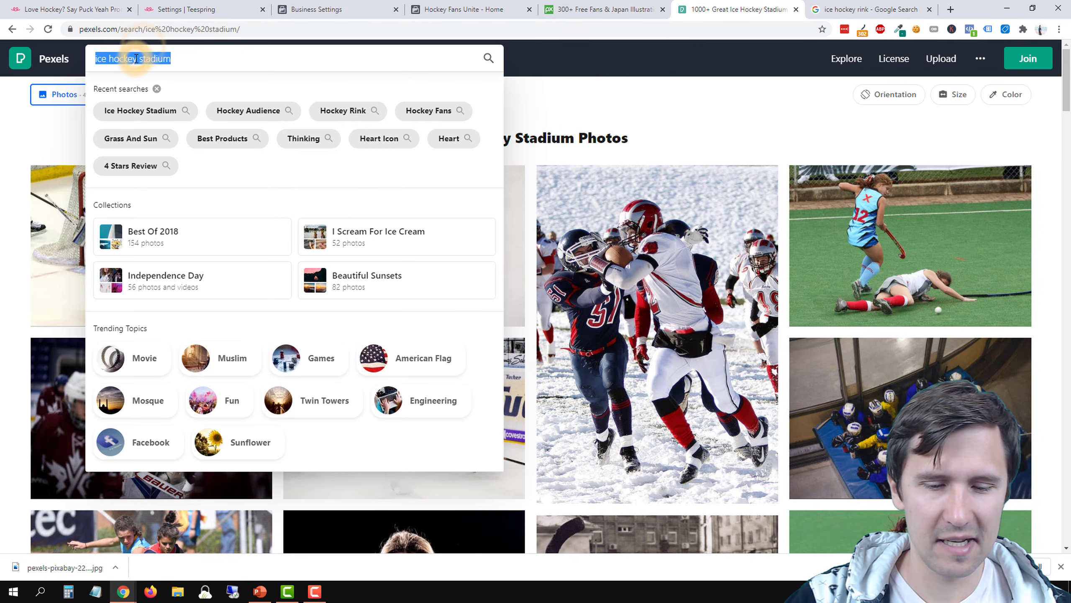
{"action": "type", "text": "fans"}
{"action": "key", "text": "Return"}
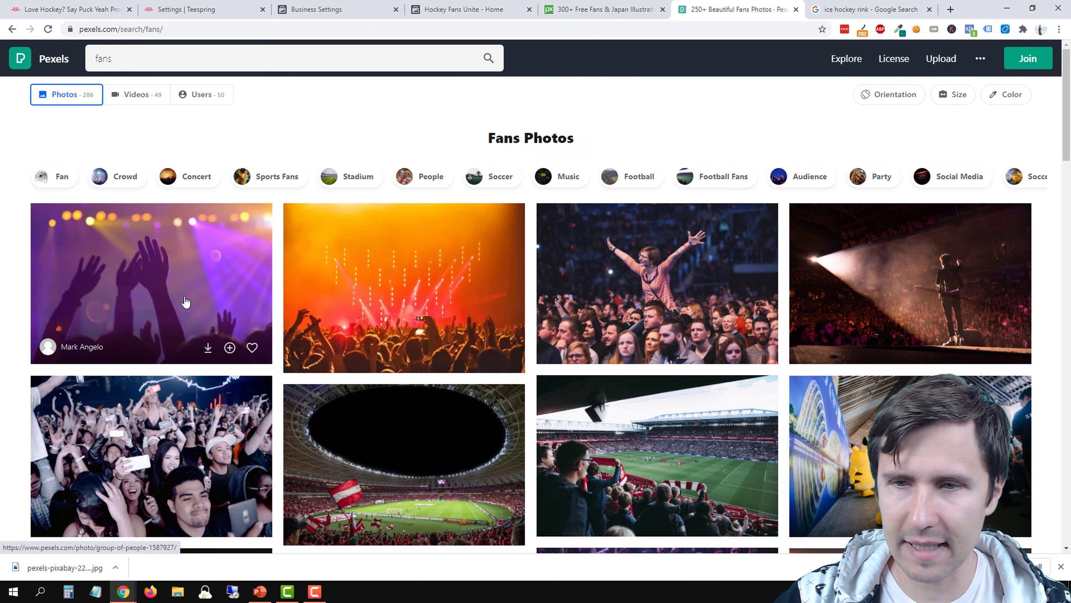
Look through the Pexels "fans" photos for a crowd image that suits a hockey fan page
{"action": "scroll", "coordinate": [184, 301], "scroll_direction": "down", "scroll_amount": 3}
{"action": "scroll", "coordinate": [211, 312], "scroll_direction": "up", "scroll_amount": 2}
{"action": "scroll", "coordinate": [275, 338], "scroll_direction": "down", "scroll_amount": 3}
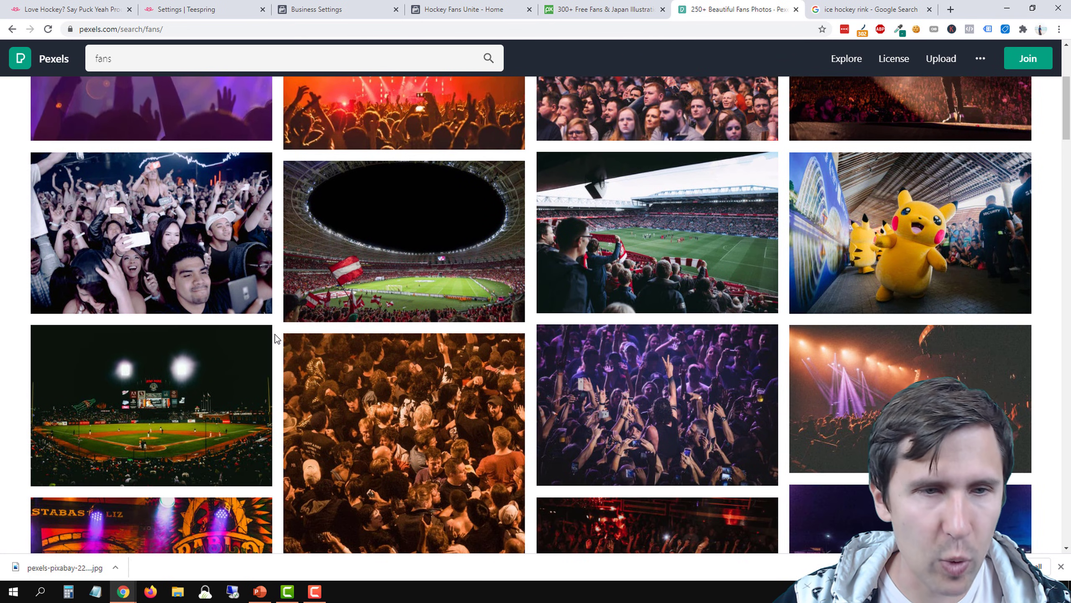
{"action": "scroll", "coordinate": [275, 338], "scroll_direction": "down", "scroll_amount": 3}
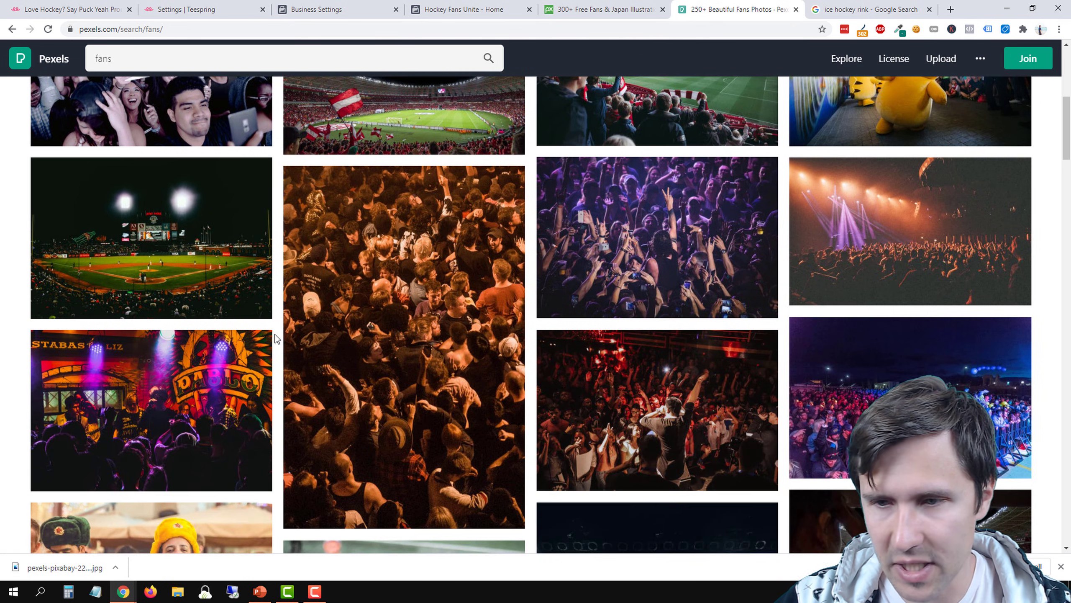
{"action": "scroll", "coordinate": [275, 338], "scroll_direction": "down", "scroll_amount": 2}
{"action": "scroll", "coordinate": [286, 317], "scroll_direction": "down", "scroll_amount": 2}
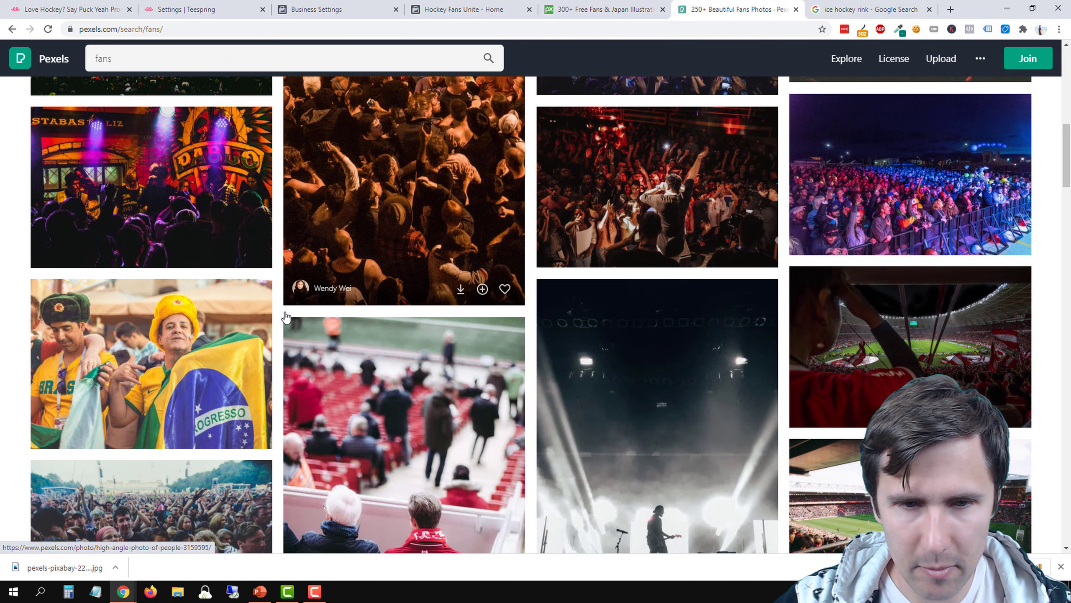
{"action": "scroll", "coordinate": [285, 316], "scroll_direction": "down", "scroll_amount": 3}
{"action": "scroll", "coordinate": [286, 315], "scroll_direction": "up", "scroll_amount": 10}
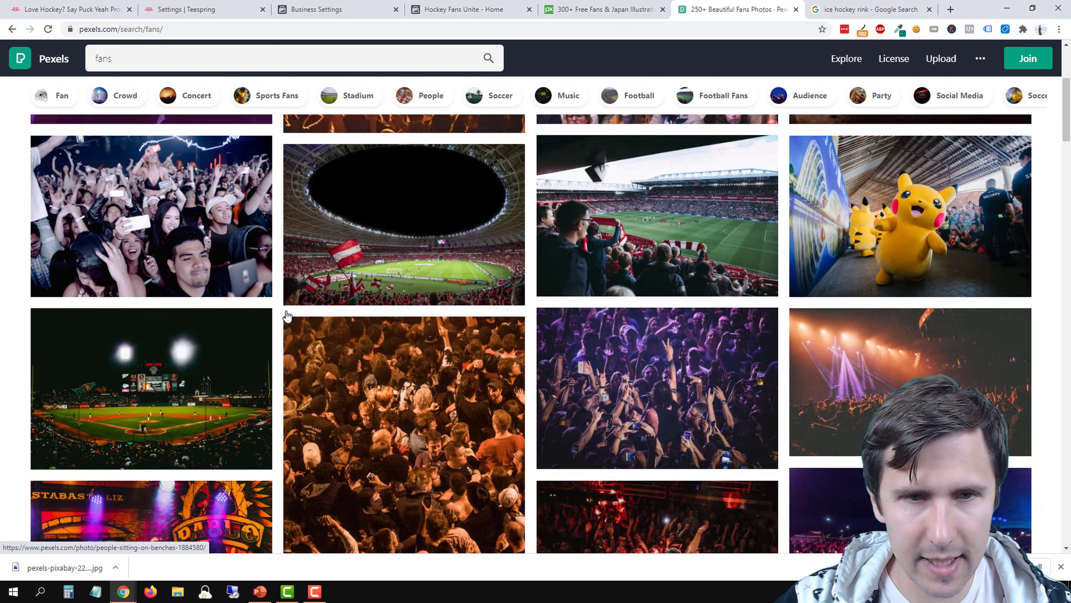
{"action": "scroll", "coordinate": [286, 316], "scroll_direction": "up", "scroll_amount": 5}
{"action": "scroll", "coordinate": [180, 286], "scroll_direction": "down", "scroll_amount": 11}
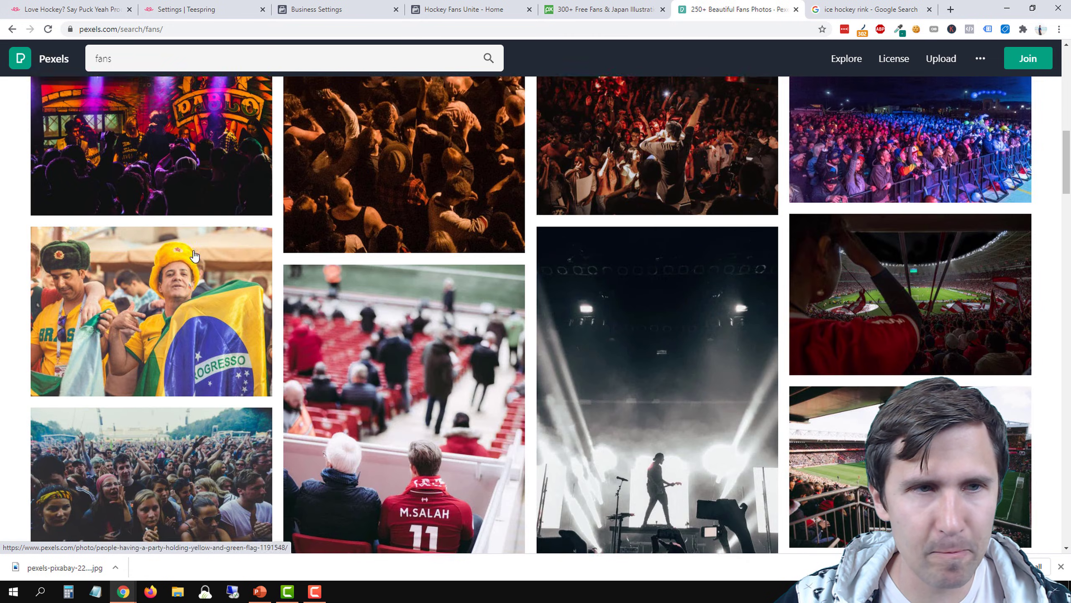
{"action": "scroll", "coordinate": [180, 287], "scroll_direction": "up", "scroll_amount": 7}
Search Pexels for "ice hockey" and look through the resulting photos for a suitable profile picture
{"action": "double_click", "coordinate": [117, 68]}
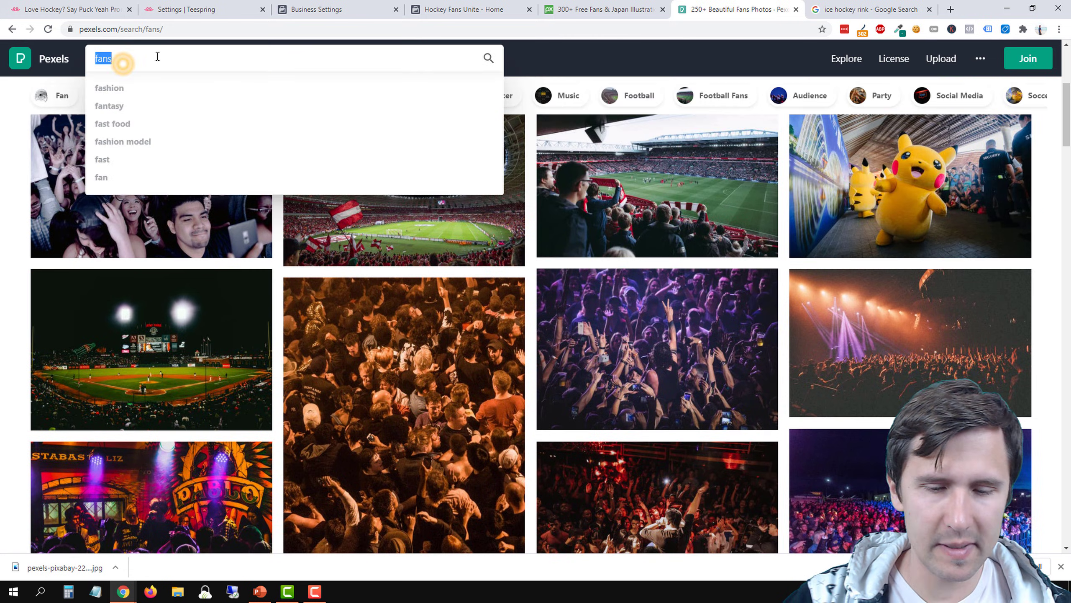
{"action": "type", "text": "ice hockey"}
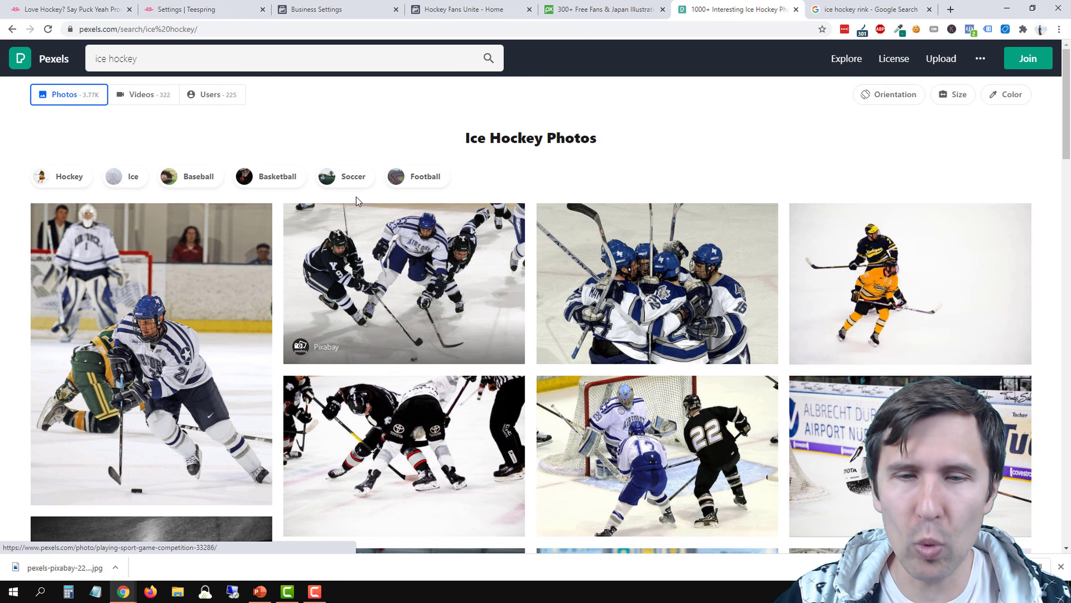
{"action": "scroll", "coordinate": [356, 196], "scroll_direction": "down", "scroll_amount": 10}
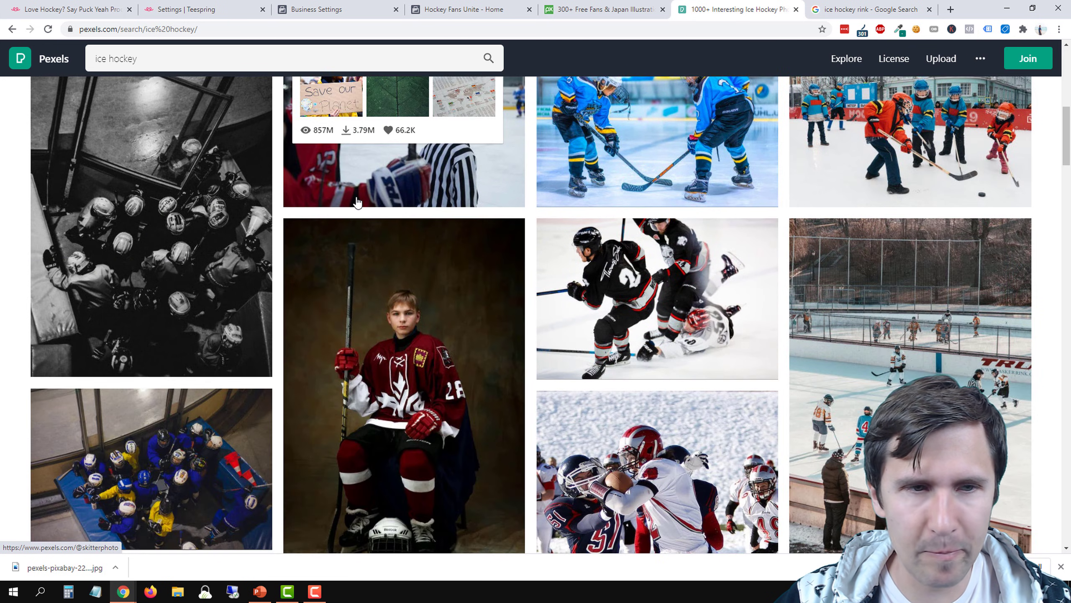
{"action": "scroll", "coordinate": [357, 200], "scroll_direction": "down", "scroll_amount": 8}
{"action": "scroll", "coordinate": [356, 201], "scroll_direction": "down", "scroll_amount": 2}
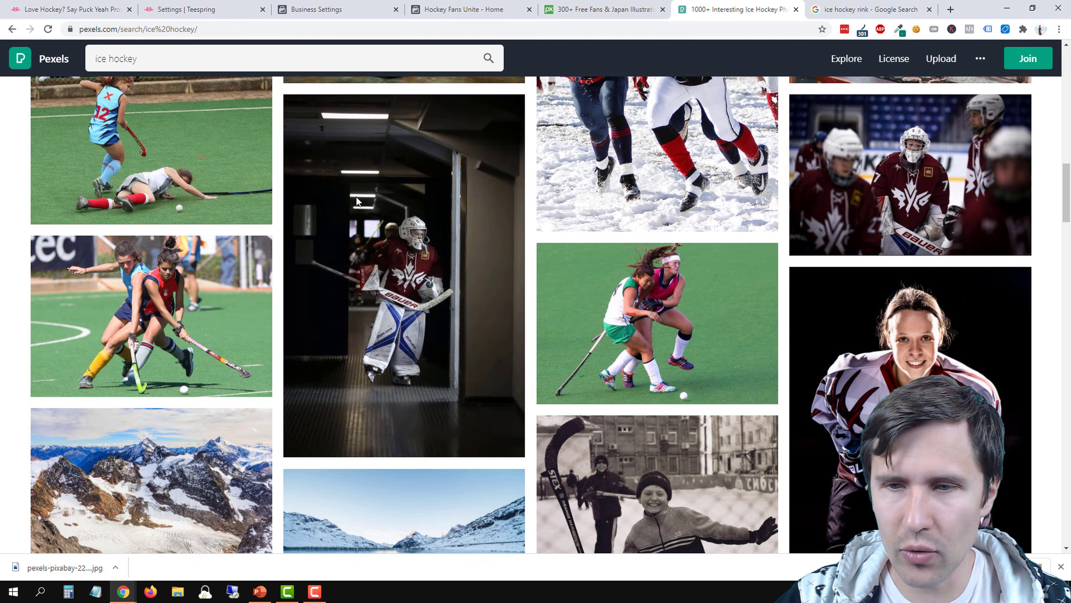
{"action": "scroll", "coordinate": [357, 201], "scroll_direction": "down", "scroll_amount": 6}
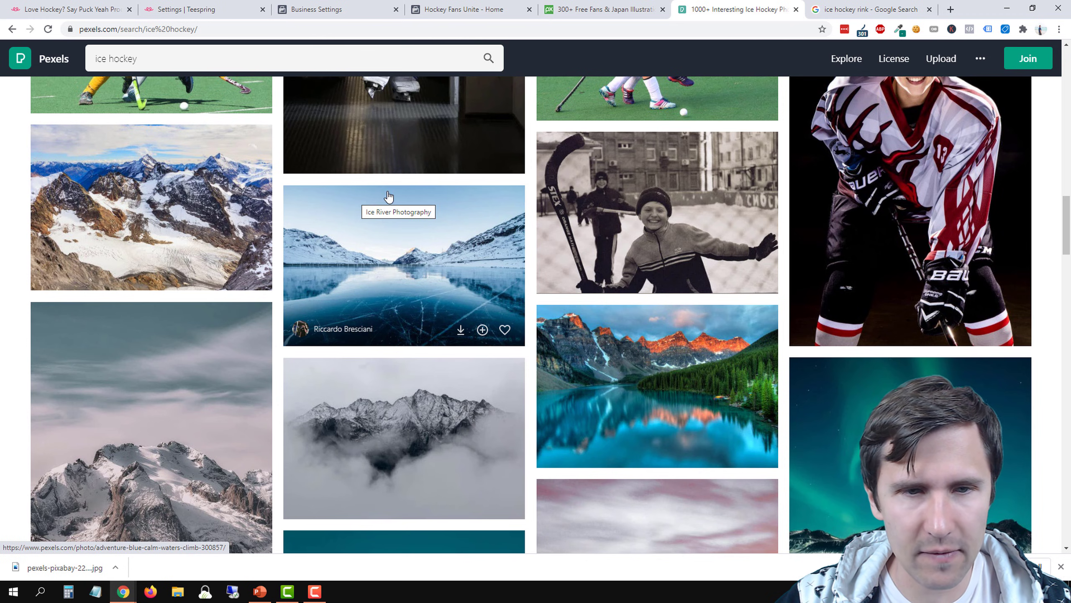
{"action": "scroll", "coordinate": [361, 231], "scroll_direction": "down", "scroll_amount": 8}
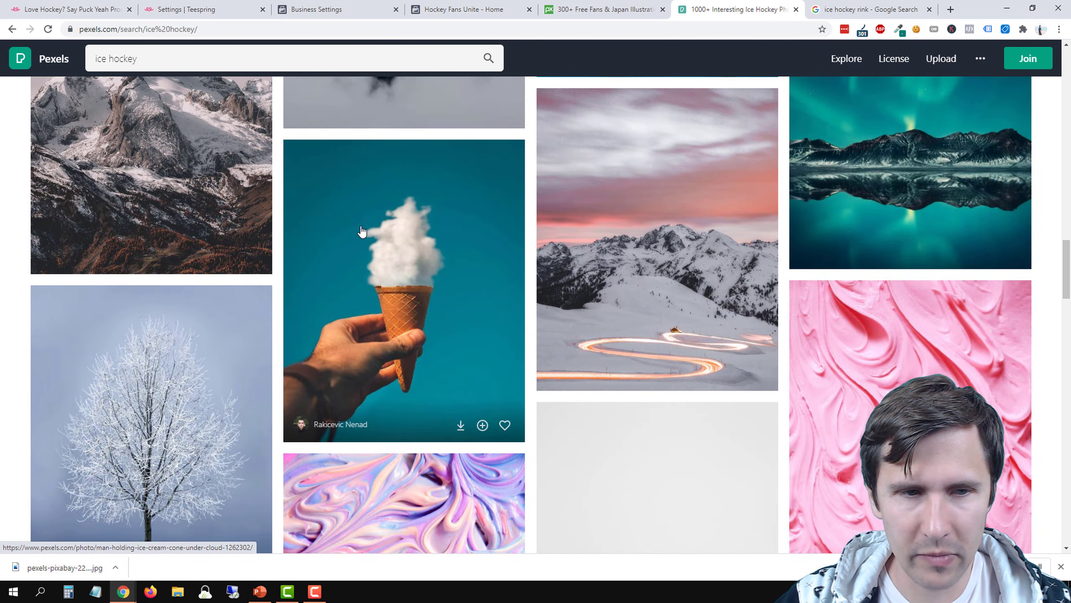
{"action": "scroll", "coordinate": [362, 231], "scroll_direction": "down", "scroll_amount": 14}
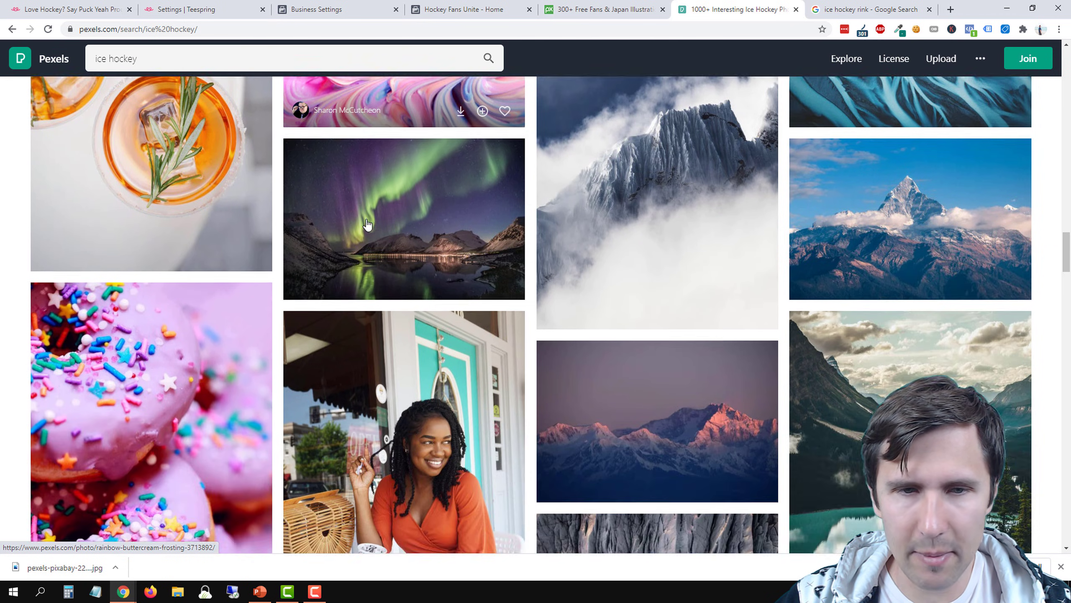
{"action": "scroll", "coordinate": [367, 225], "scroll_direction": "down", "scroll_amount": 3}
{"action": "scroll", "coordinate": [369, 225], "scroll_direction": "up", "scroll_amount": 20}
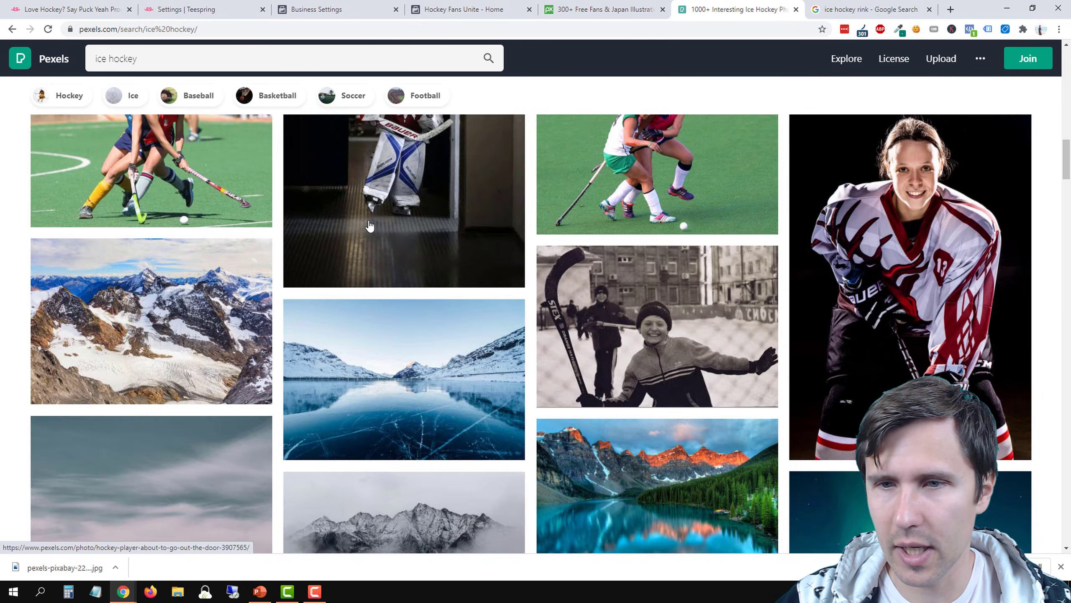
{"action": "scroll", "coordinate": [369, 225], "scroll_direction": "up", "scroll_amount": 20}
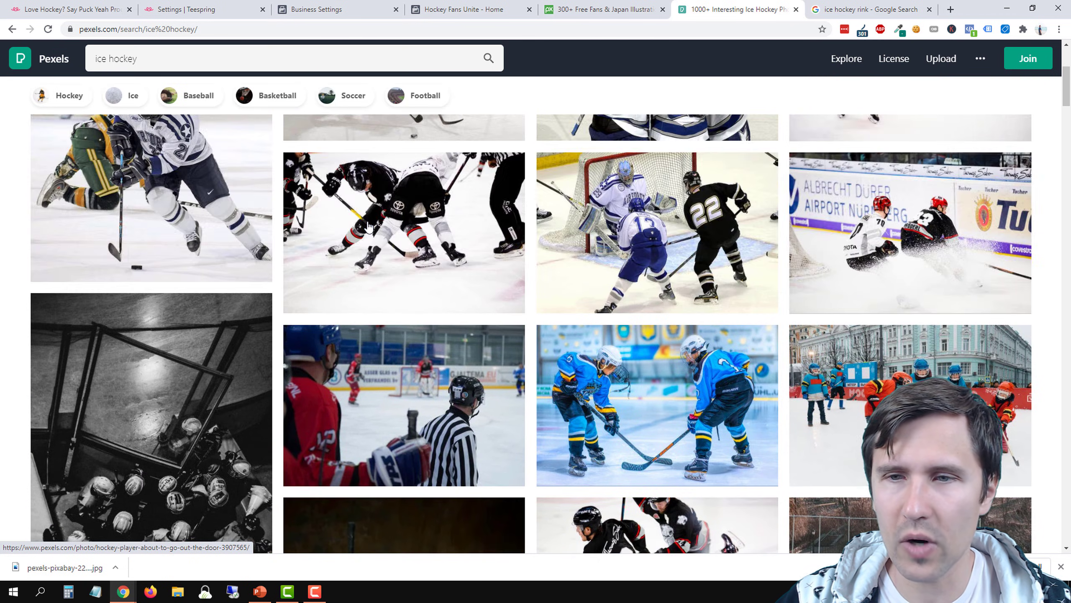
{"action": "scroll", "coordinate": [368, 225], "scroll_direction": "up", "scroll_amount": 5}
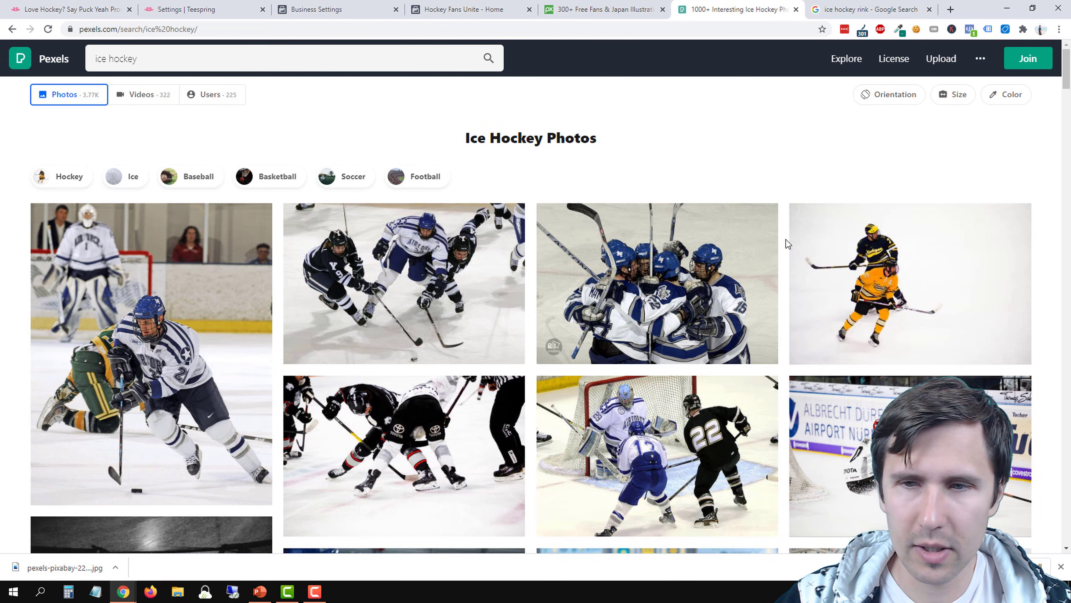
Download the photo of the two hockey players in dark and yellow jerseys in Medium size (1280 x 853)
{"action": "left_click", "coordinate": [890, 263]}
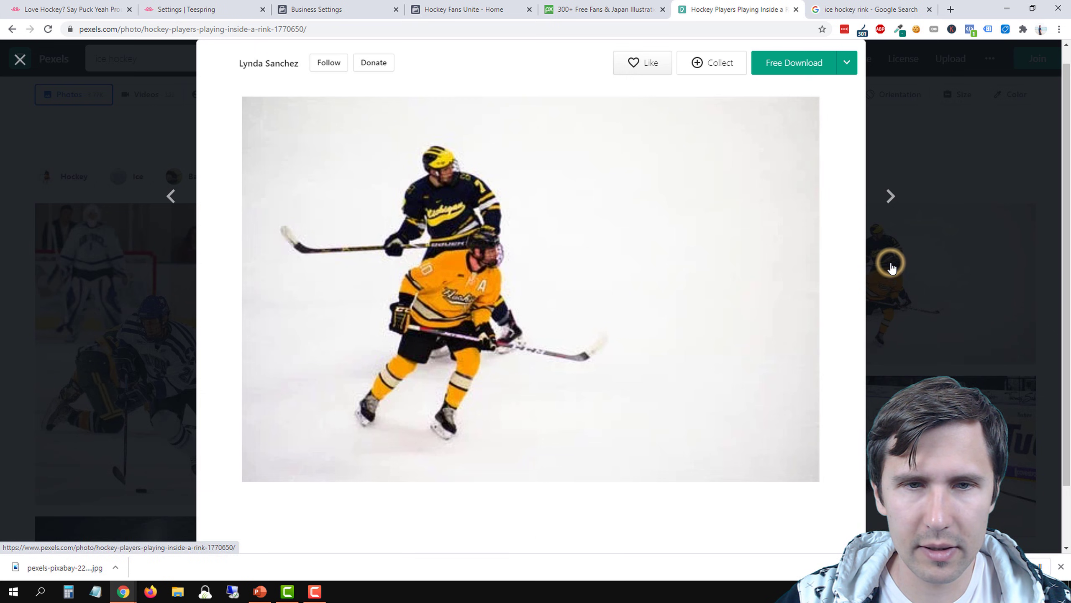
{"action": "left_click", "coordinate": [847, 63]}
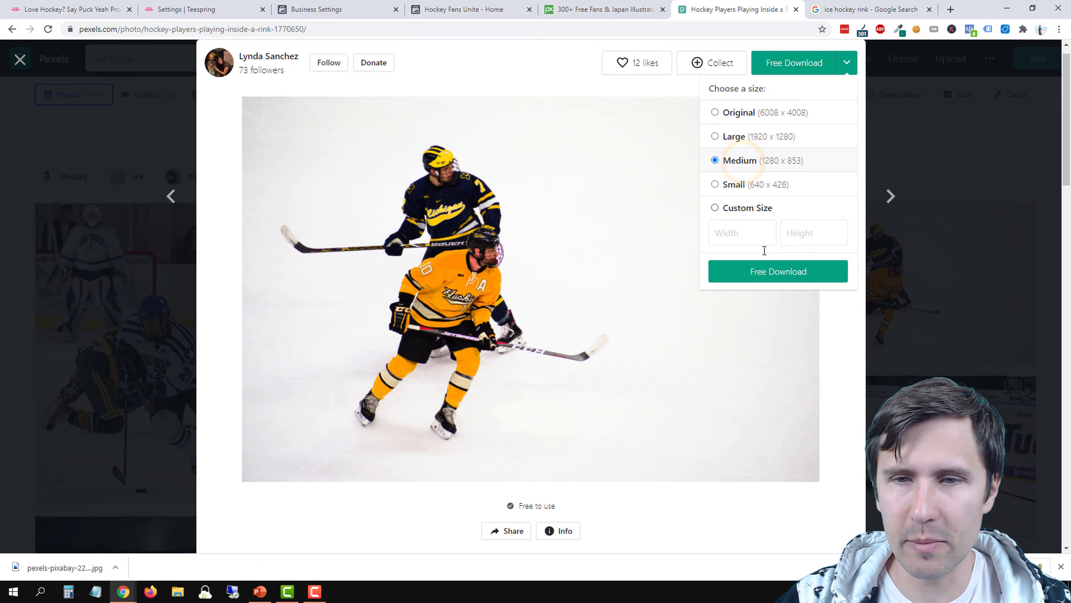
{"action": "left_click", "coordinate": [758, 275]}
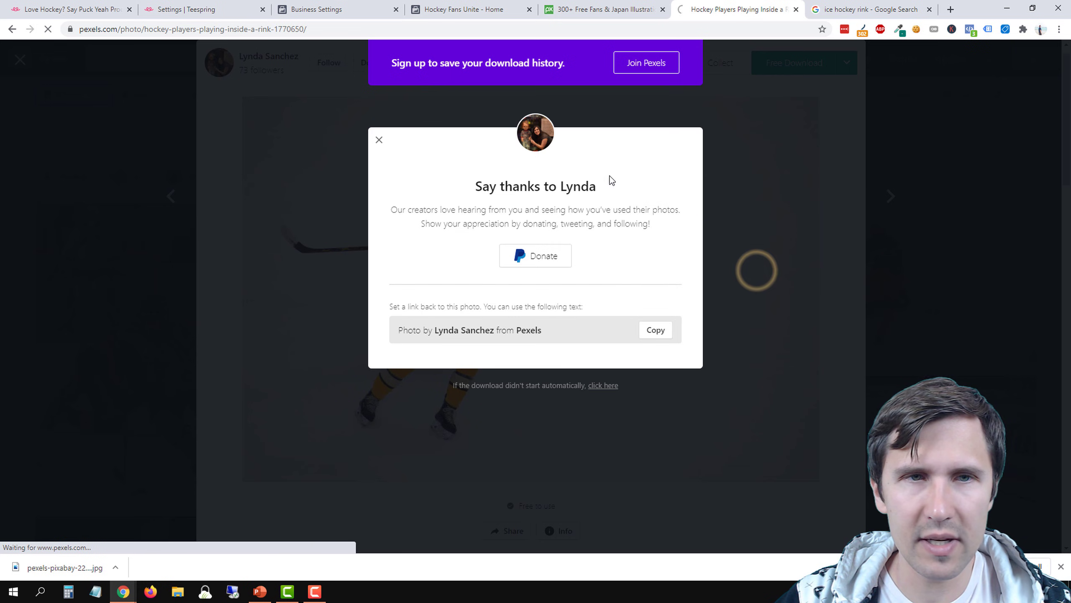
On the Hockey Fans Unite page, upload pexels-pixabay-221190.jpg as the cover and reposition it to show the goalie and players
{"action": "left_click", "coordinate": [464, 5]}
{"action": "left_click", "coordinate": [403, 184]}
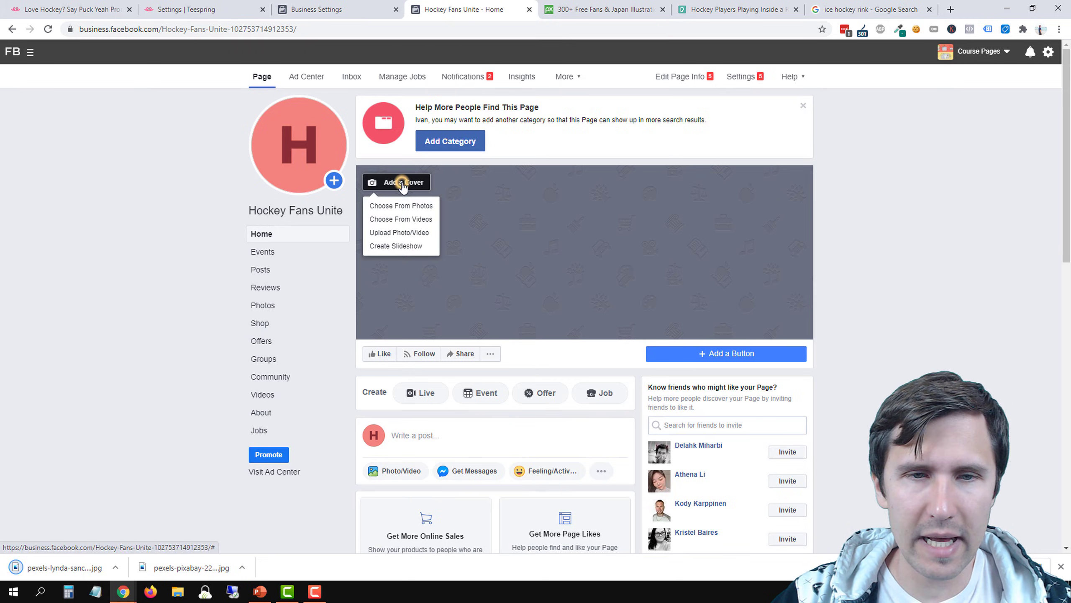
{"action": "left_click", "coordinate": [413, 240]}
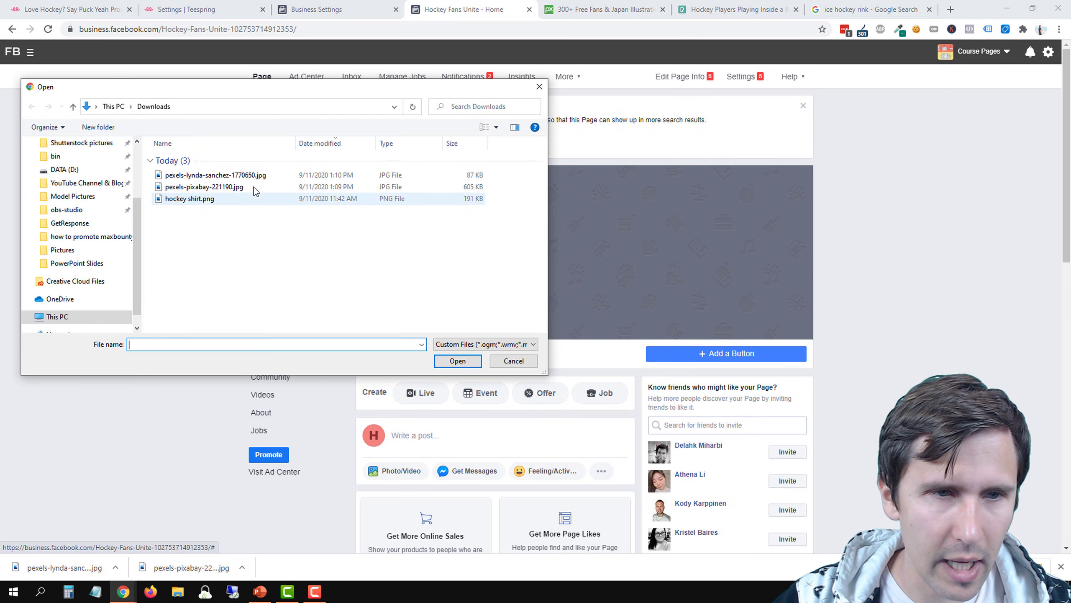
{"action": "double_click", "coordinate": [209, 187]}
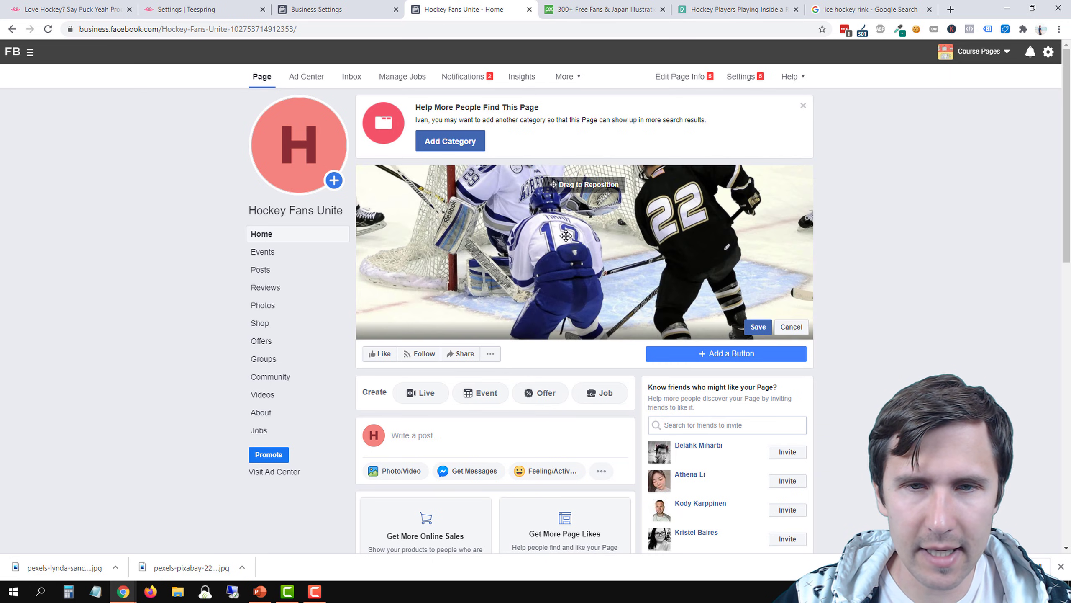
{"action": "left_click_drag", "start_coordinate": [636, 228], "coordinate": [630, 282]}
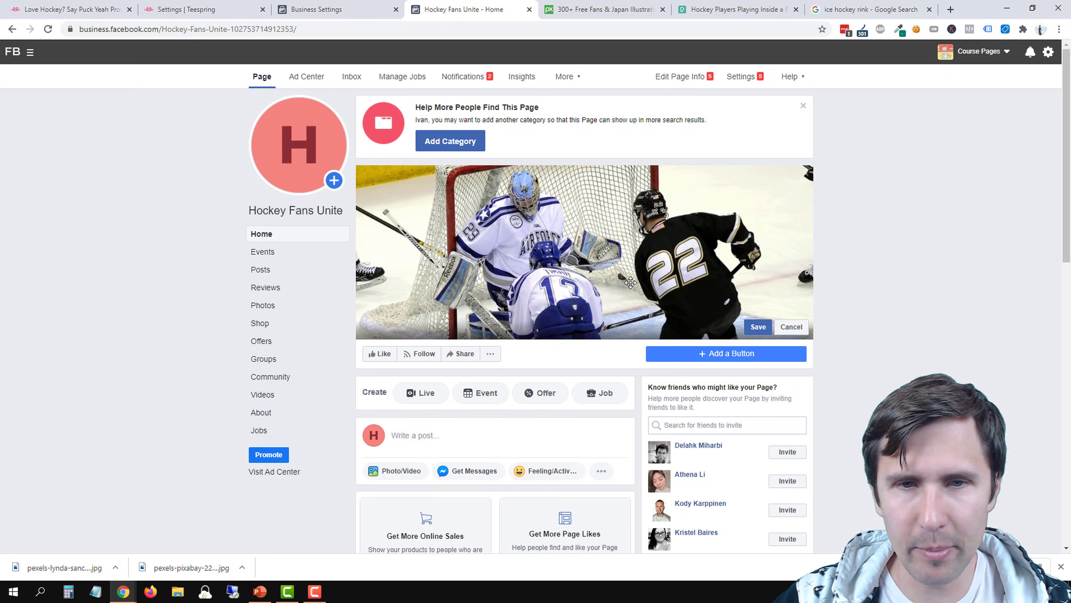
Upload the downloaded photo of the two players as the page's profile picture, enlarge and reposition the crop, and save it
{"action": "left_click", "coordinate": [299, 169]}
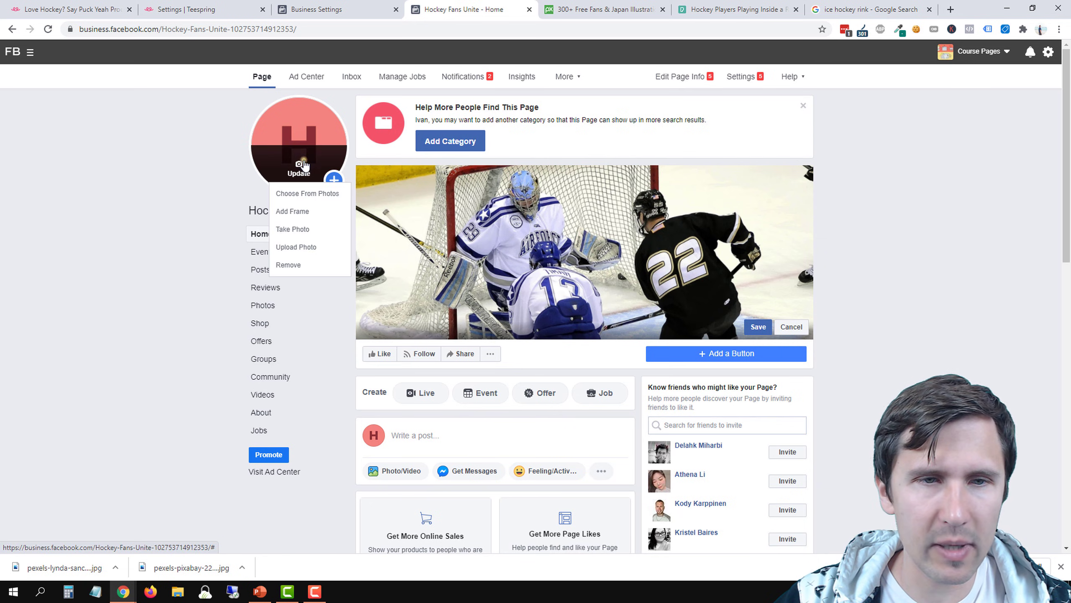
{"action": "left_click", "coordinate": [321, 247]}
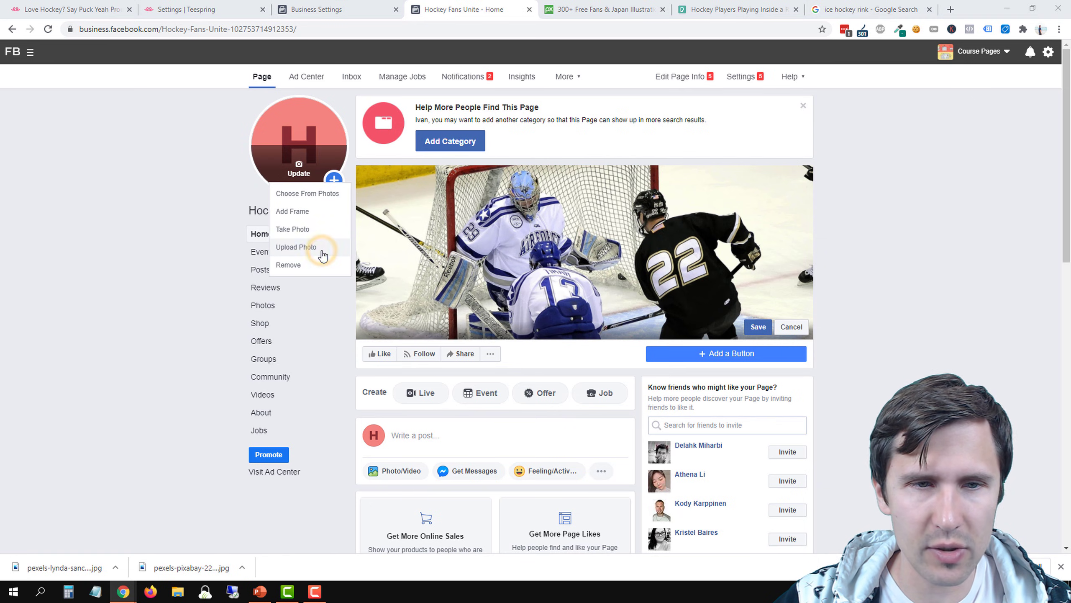
{"action": "double_click", "coordinate": [192, 175]}
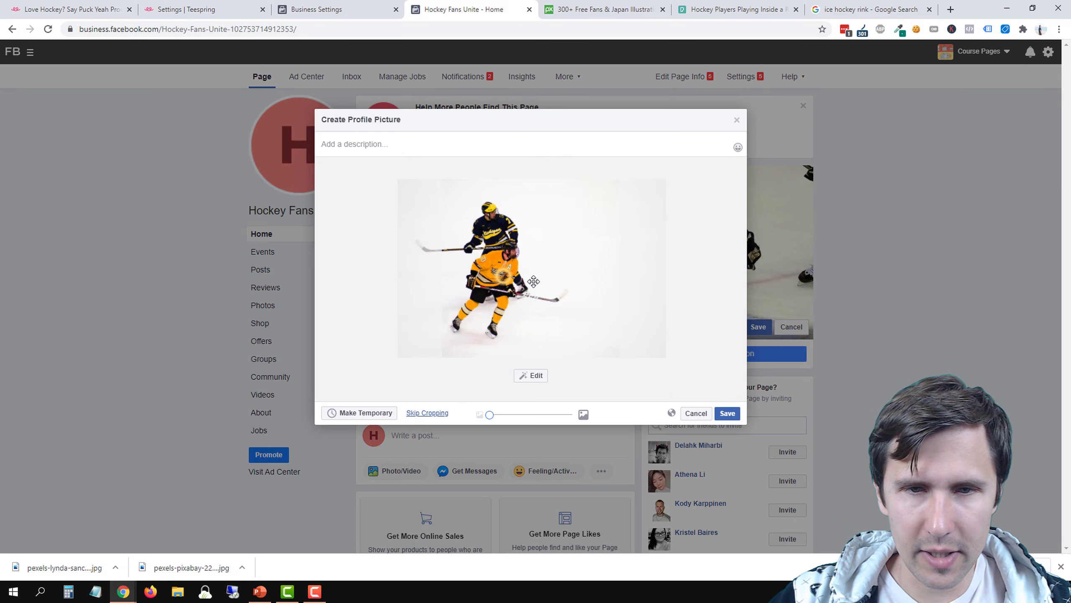
{"action": "left_click_drag", "start_coordinate": [534, 282], "coordinate": [561, 286]}
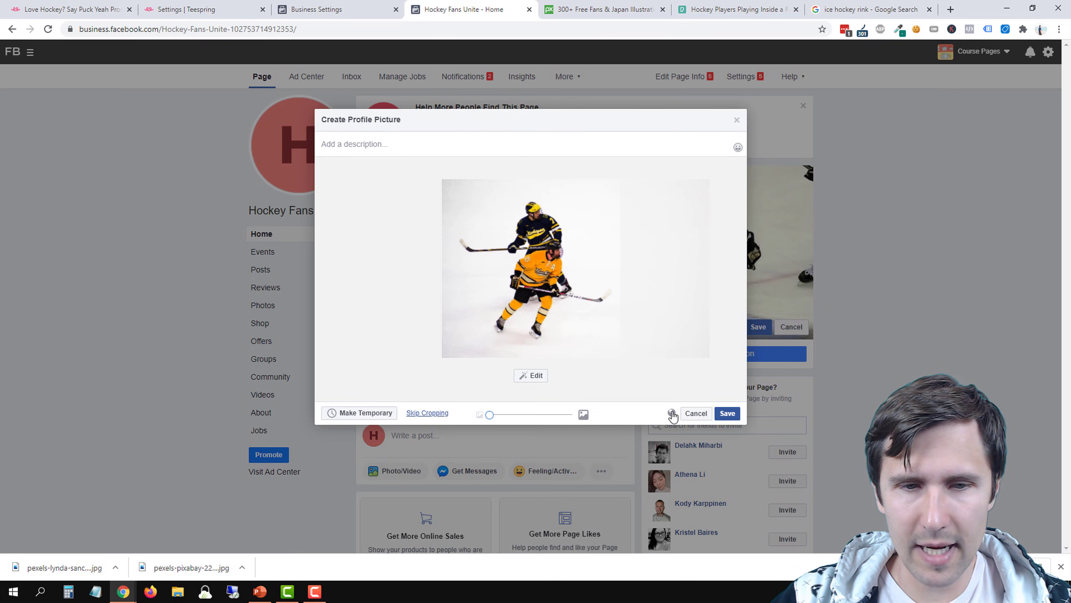
{"action": "left_click_drag", "start_coordinate": [489, 418], "coordinate": [503, 415]}
{"action": "left_click_drag", "start_coordinate": [528, 341], "coordinate": [526, 301]}
{"action": "left_click", "coordinate": [728, 413]}
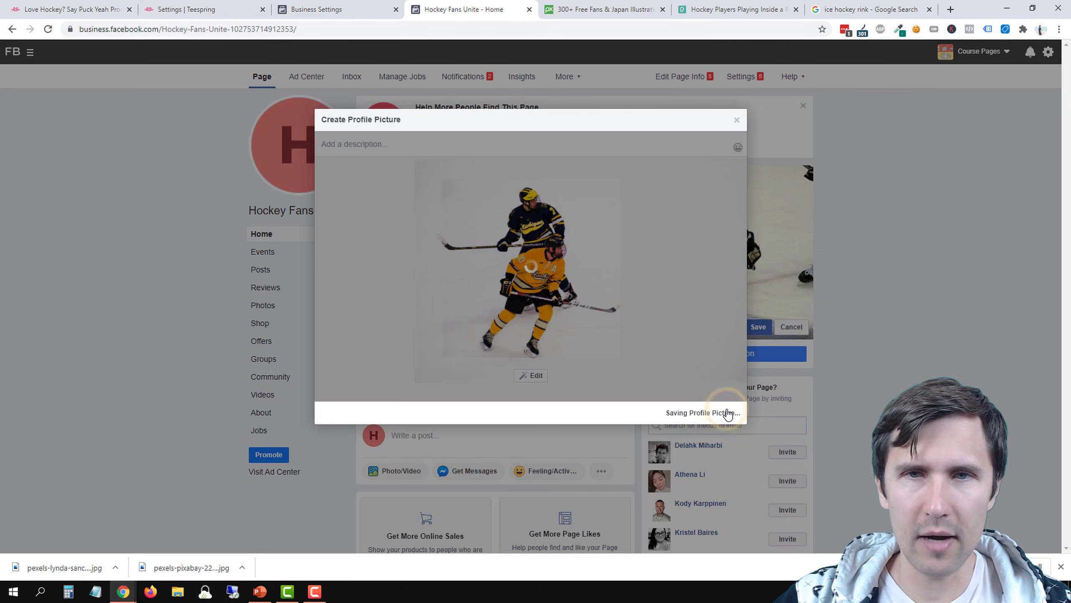
Close the Pixabay, Pexels and Google Search pages
{"action": "left_click", "coordinate": [662, 9]}
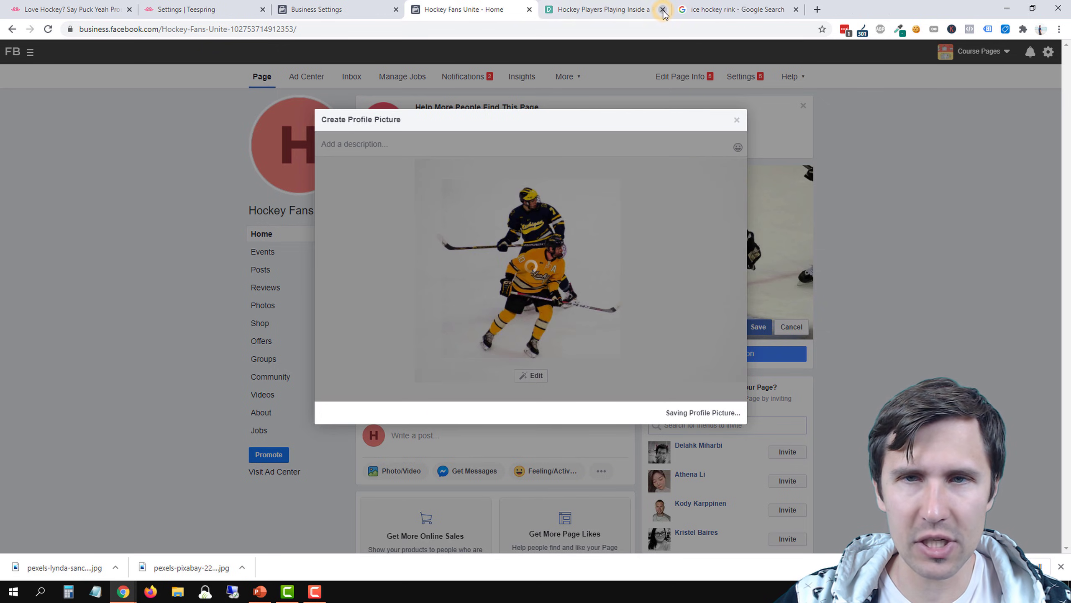
{"action": "left_click", "coordinate": [662, 10]}
{"action": "left_click", "coordinate": [662, 10]}
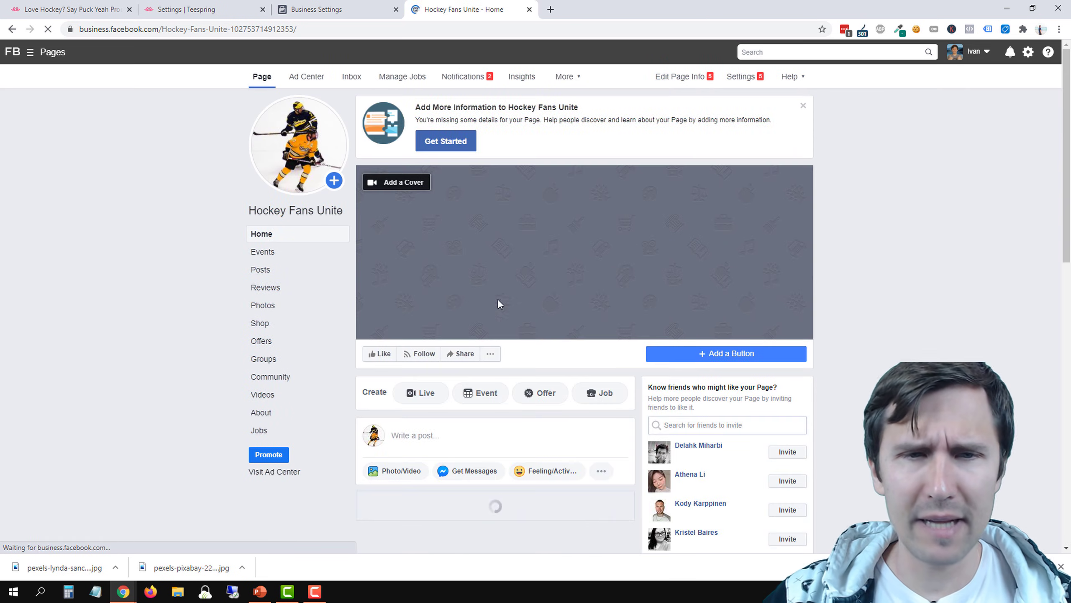
{"action": "left_click", "coordinate": [420, 182]}
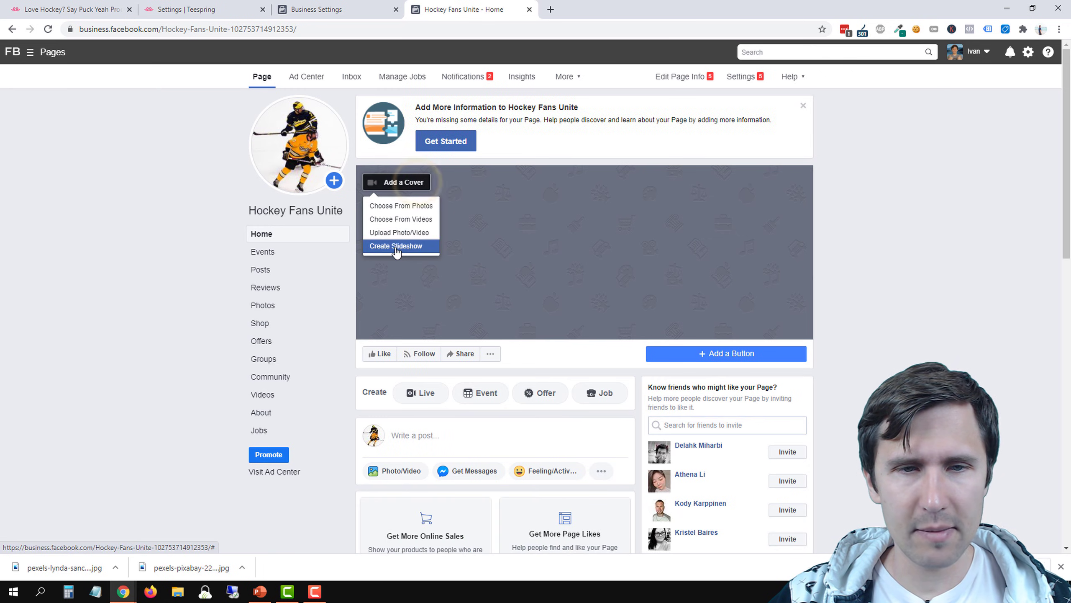
{"action": "left_click", "coordinate": [397, 210]}
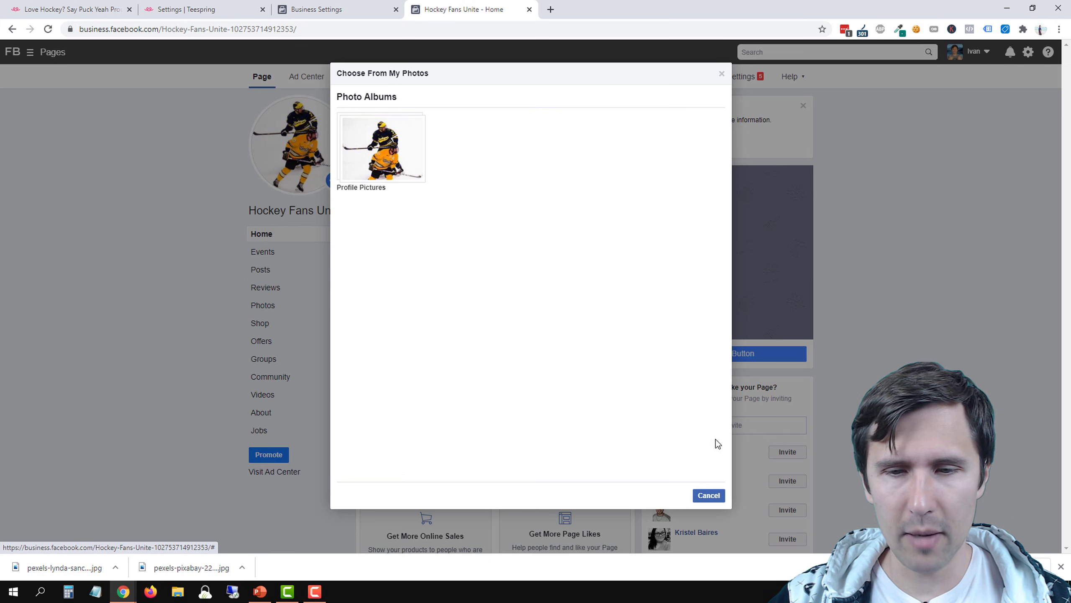
{"action": "left_click", "coordinate": [706, 500]}
Upload pexels-pixabay-221190.jpg as the page cover, shift it down so the goalie and players show, and save it
{"action": "left_click", "coordinate": [398, 182]}
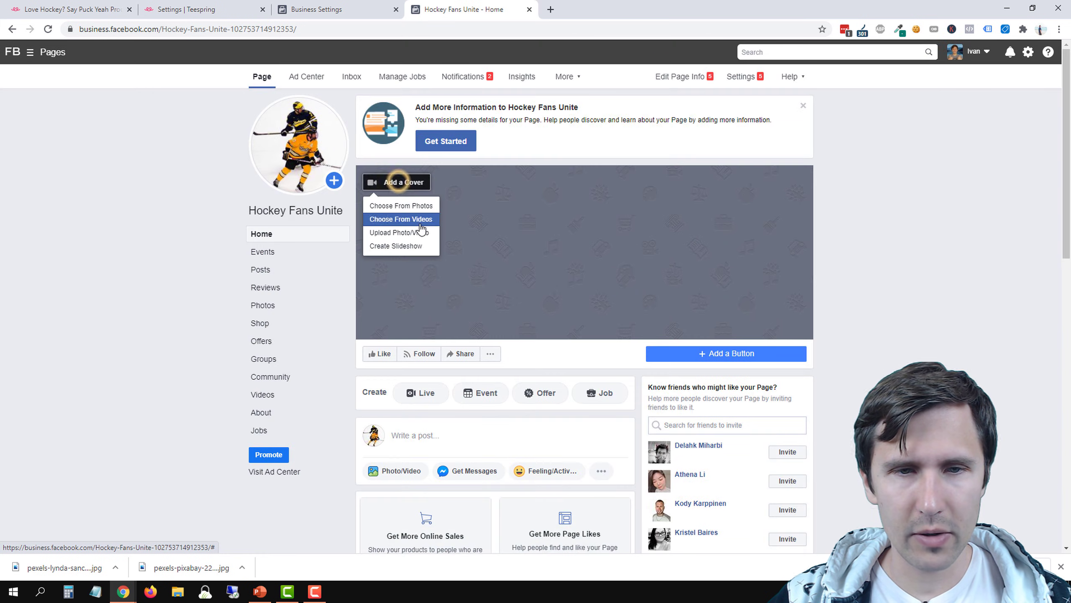
{"action": "left_click", "coordinate": [396, 233]}
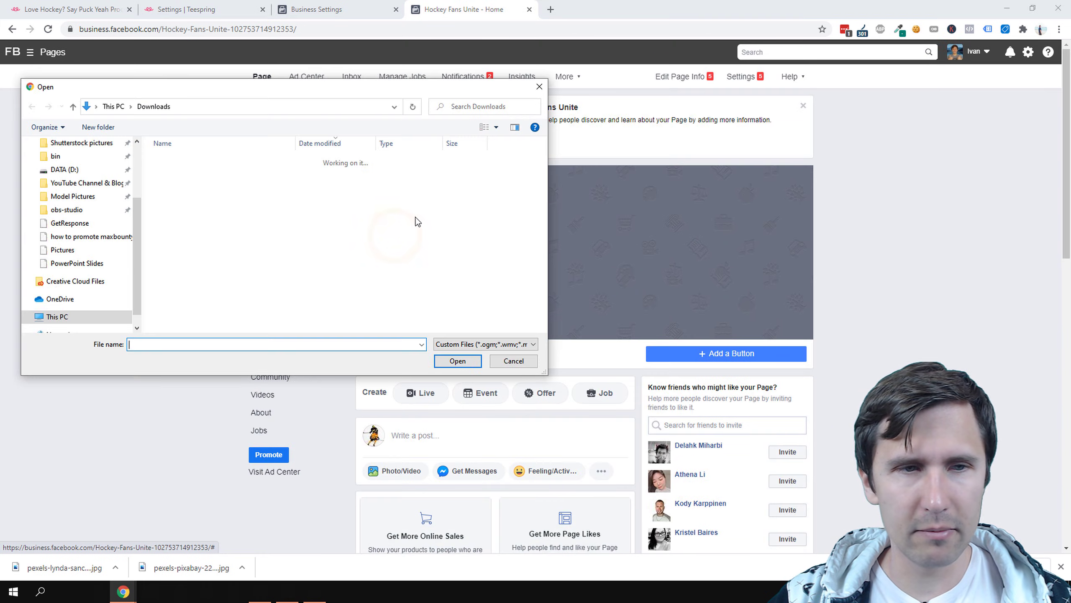
{"action": "double_click", "coordinate": [190, 187]}
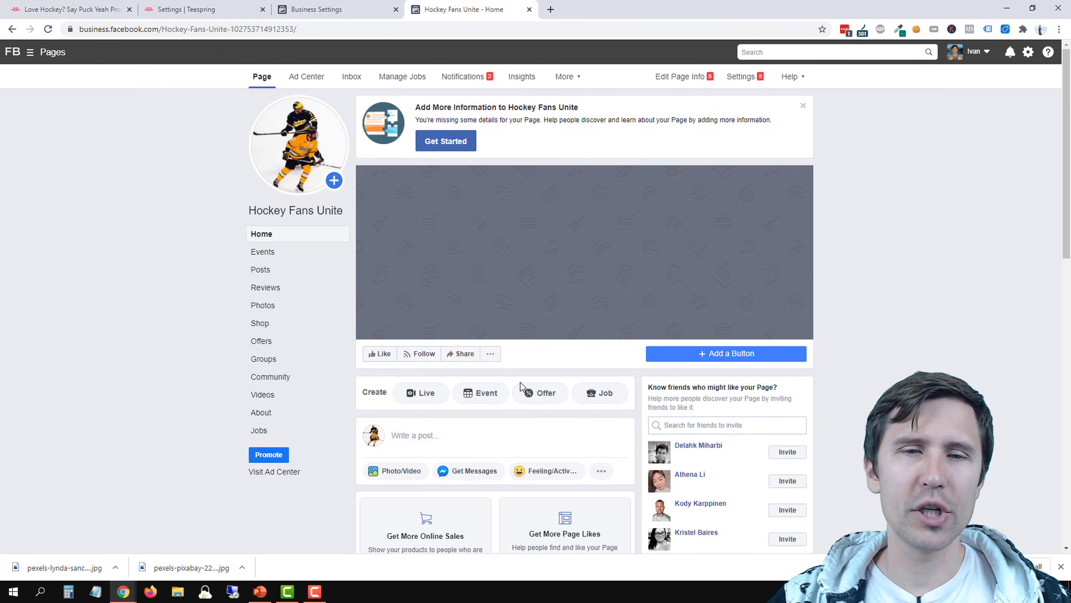
{"action": "left_click_drag", "start_coordinate": [574, 232], "coordinate": [566, 289]}
{"action": "left_click", "coordinate": [758, 327]}
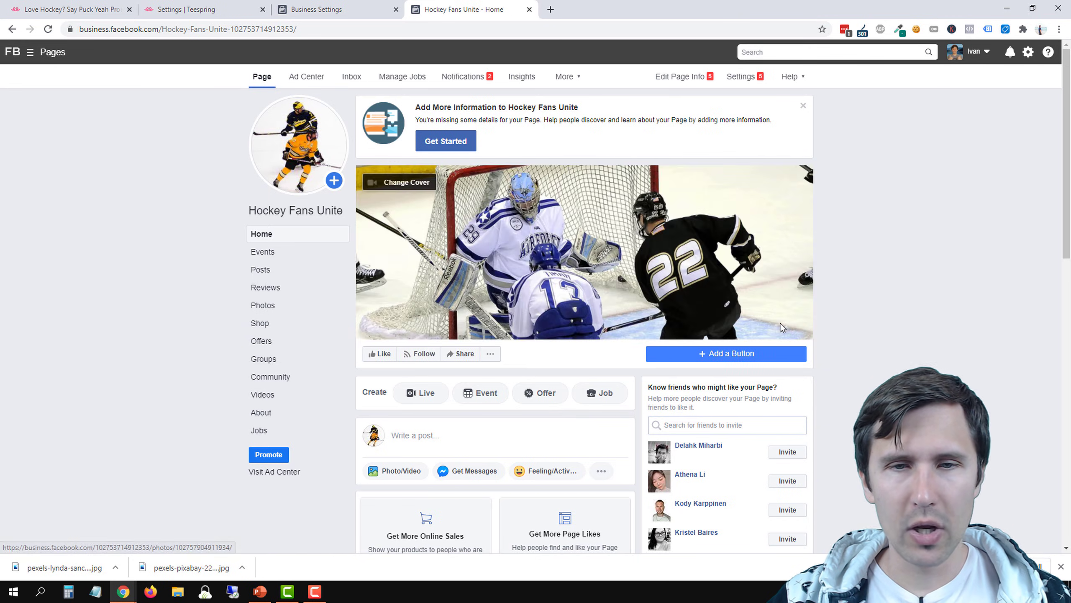
Add a Learn More button to the Hockey Fans Unite page and choose a website link as its destination
{"action": "left_click", "coordinate": [707, 354]}
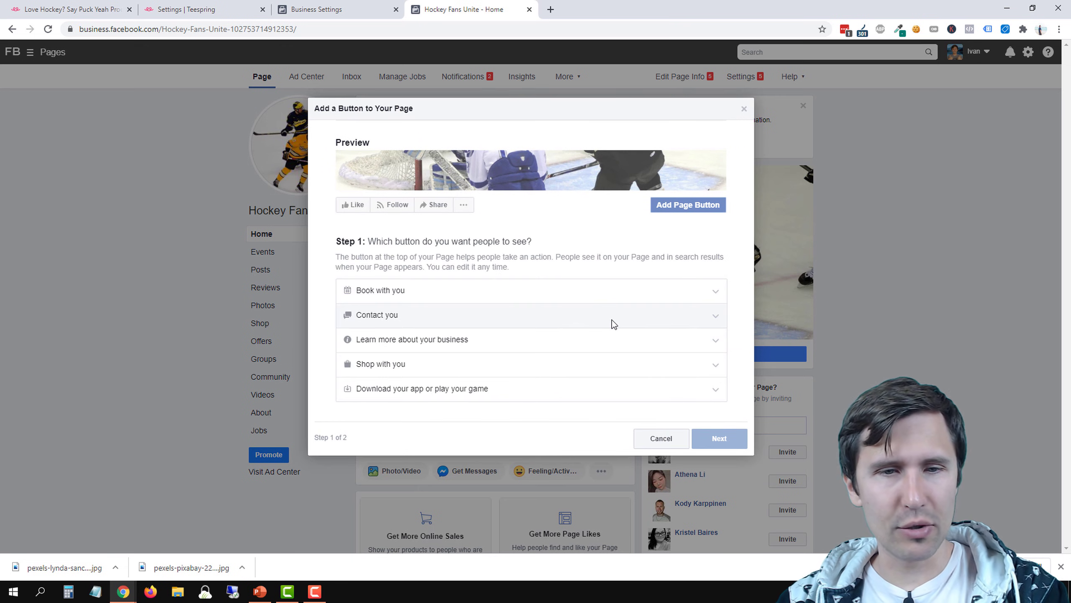
{"action": "left_click", "coordinate": [437, 336]}
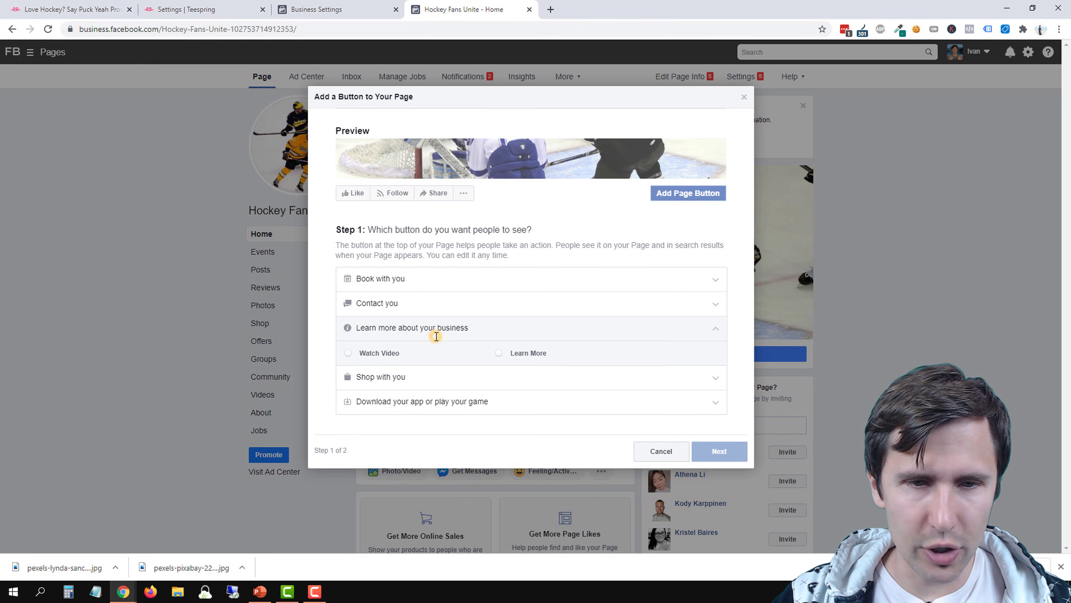
{"action": "left_click", "coordinate": [522, 356]}
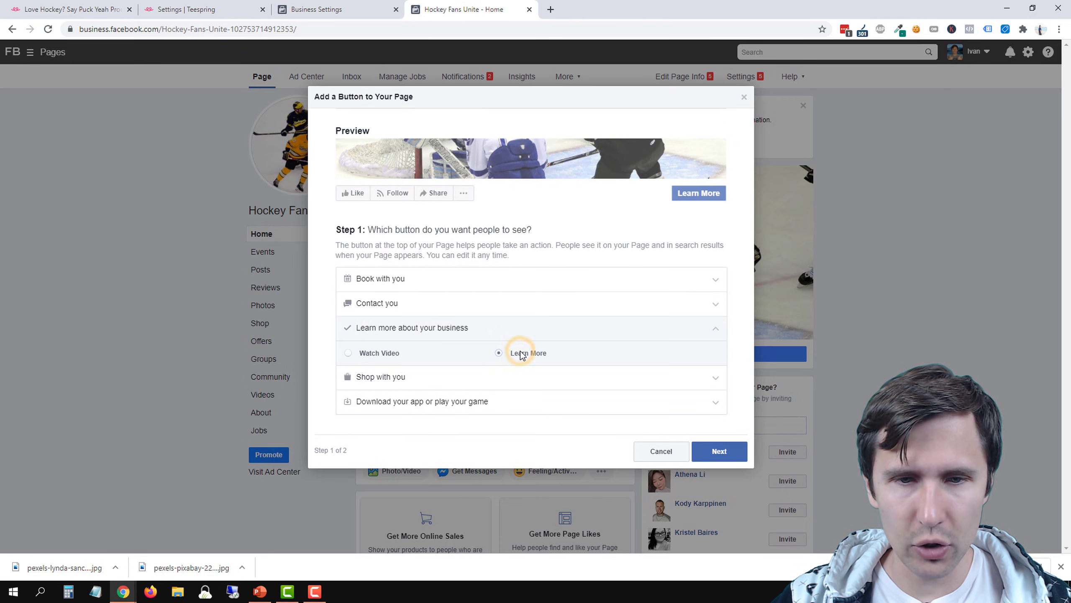
{"action": "left_click", "coordinate": [736, 451]}
{"action": "left_click", "coordinate": [449, 350]}
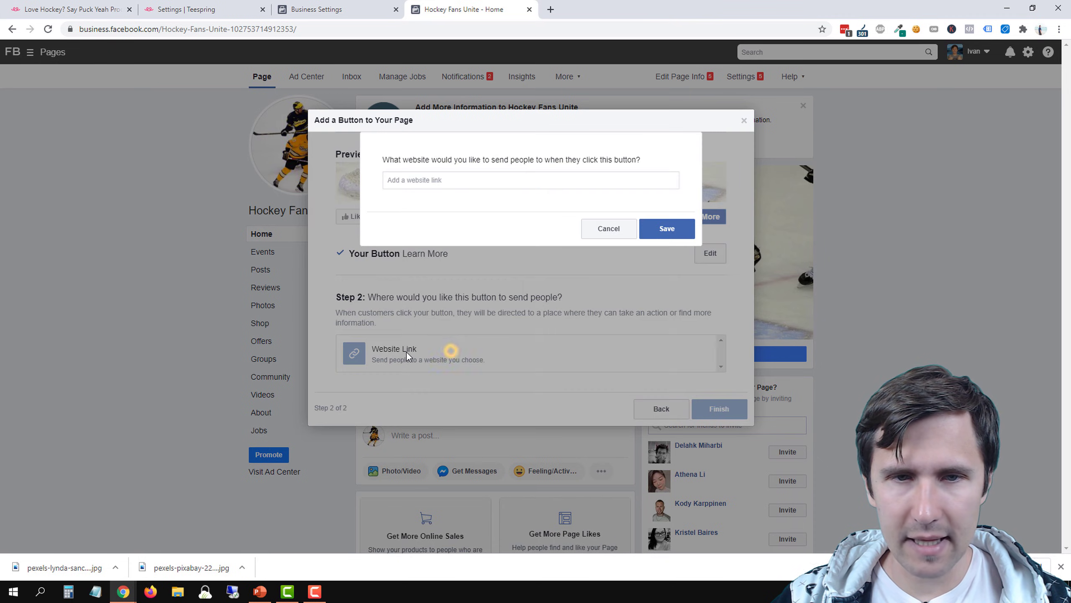
Close the Teespring settings page and copy the hockey shirt listing's address up to love-hockey-say-puck-yeah, without the parameters
{"action": "left_click", "coordinate": [213, 5]}
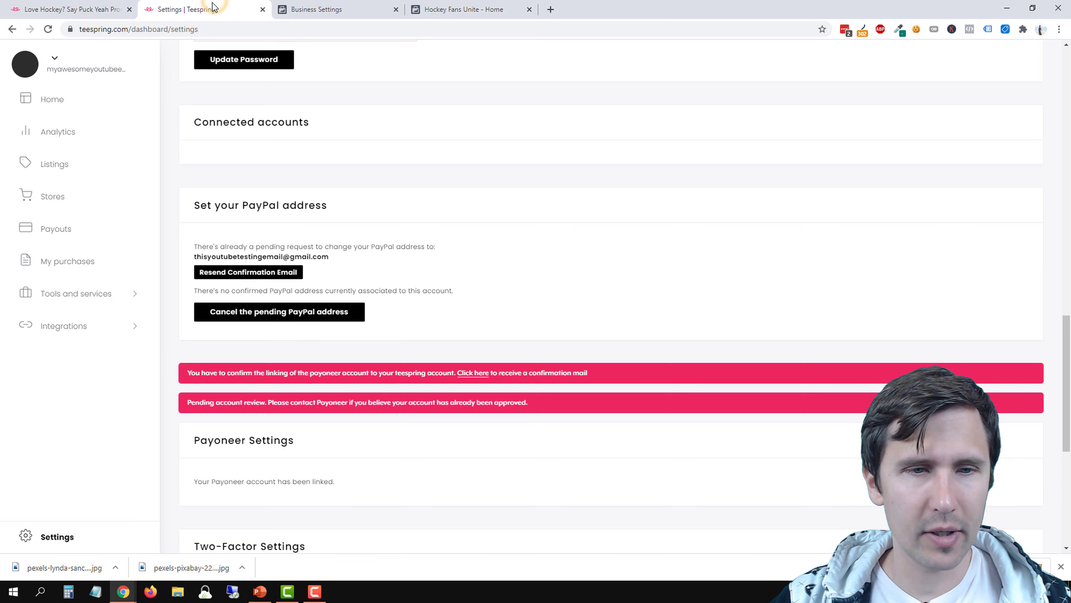
{"action": "left_click", "coordinate": [262, 9]}
{"action": "left_click", "coordinate": [71, 9]}
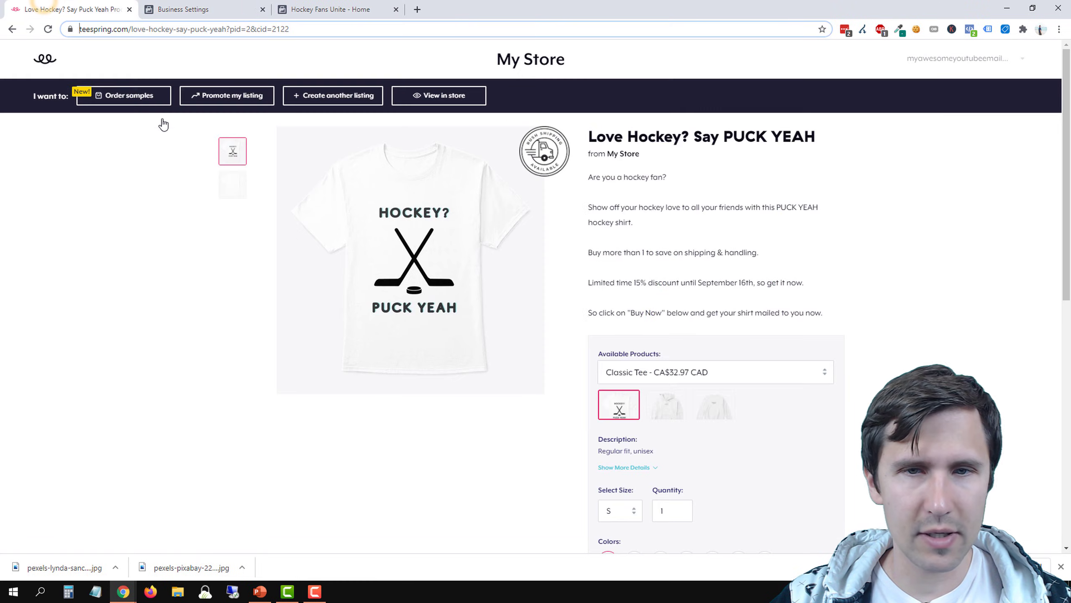
{"action": "left_click", "coordinate": [226, 30]}
{"action": "left_click_drag", "start_coordinate": [200, 32], "coordinate": [36, 38]}
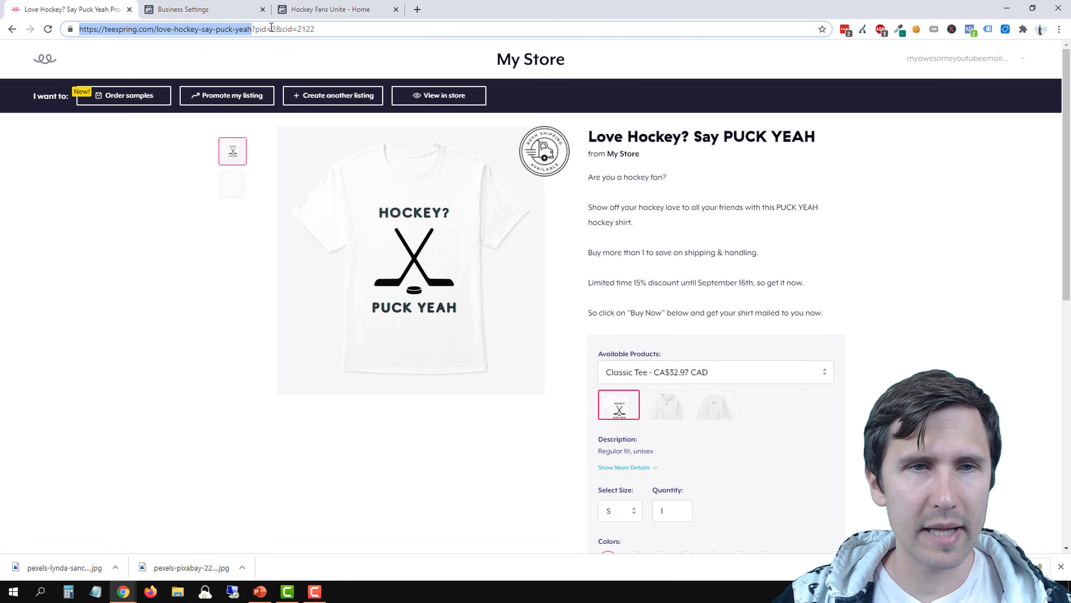
{"action": "right_click", "coordinate": [216, 30]}
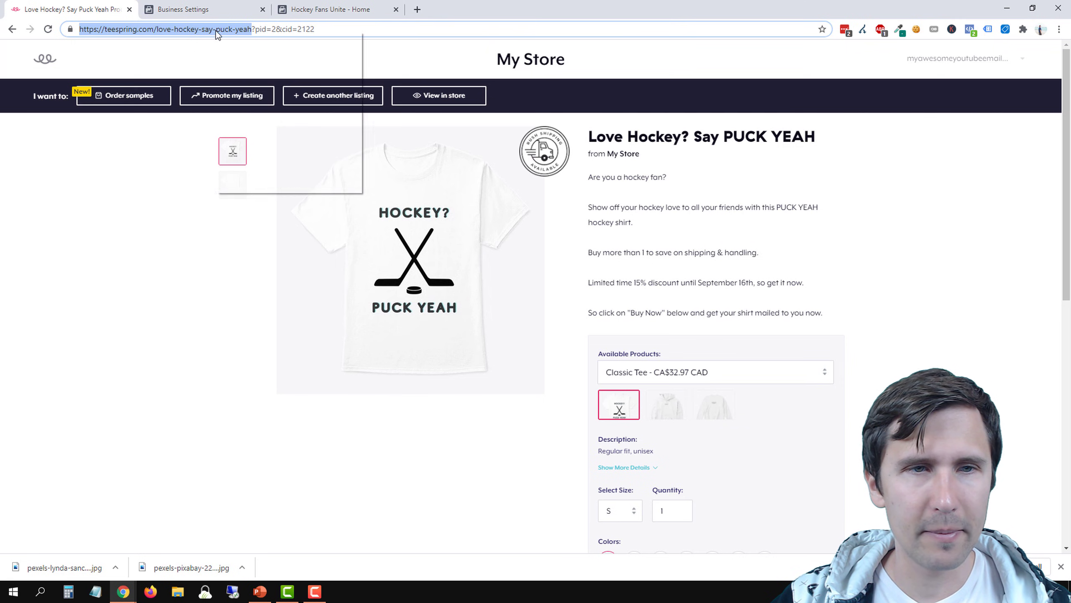
{"action": "left_click", "coordinate": [252, 81]}
Load the copied address without its parameters to check that it opens the hockey shirt listing
{"action": "triple_click", "coordinate": [285, 30]}
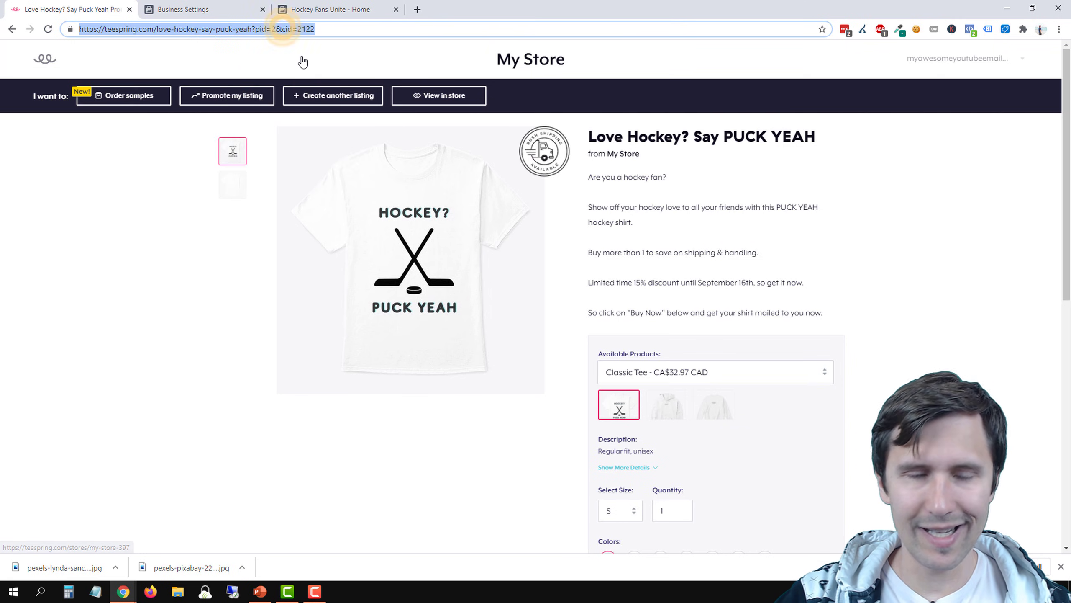
{"action": "key", "text": "BackSpace"}
{"action": "key", "text": "ctrl+v"}
{"action": "left_click", "coordinate": [302, 58]}
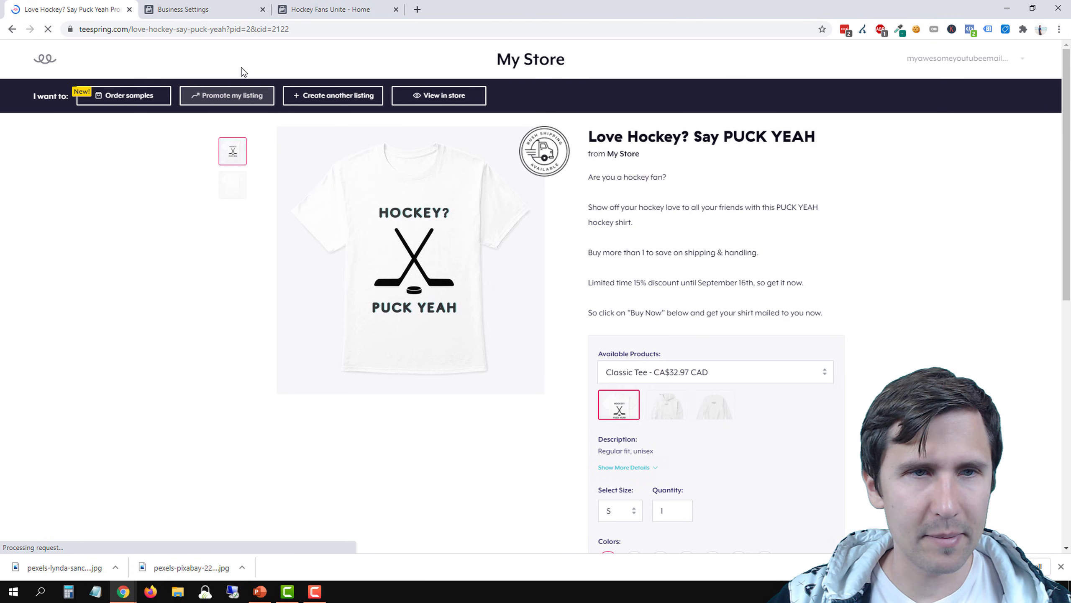
{"action": "left_click", "coordinate": [208, 29]}
{"action": "left_click", "coordinate": [362, 9]}
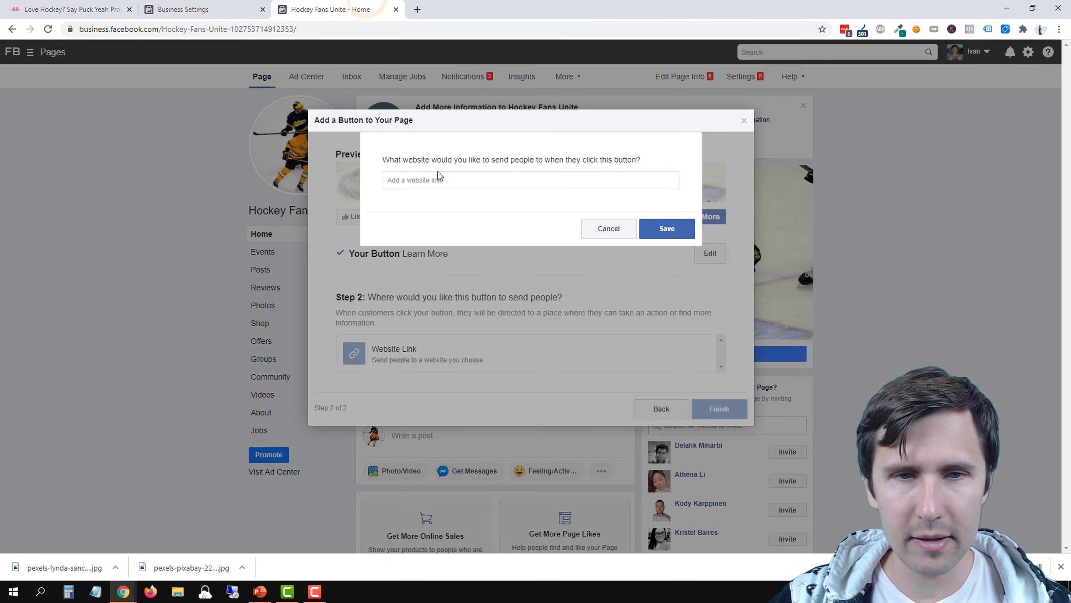
{"action": "right_click", "coordinate": [421, 177]}
{"action": "left_click", "coordinate": [464, 259]}
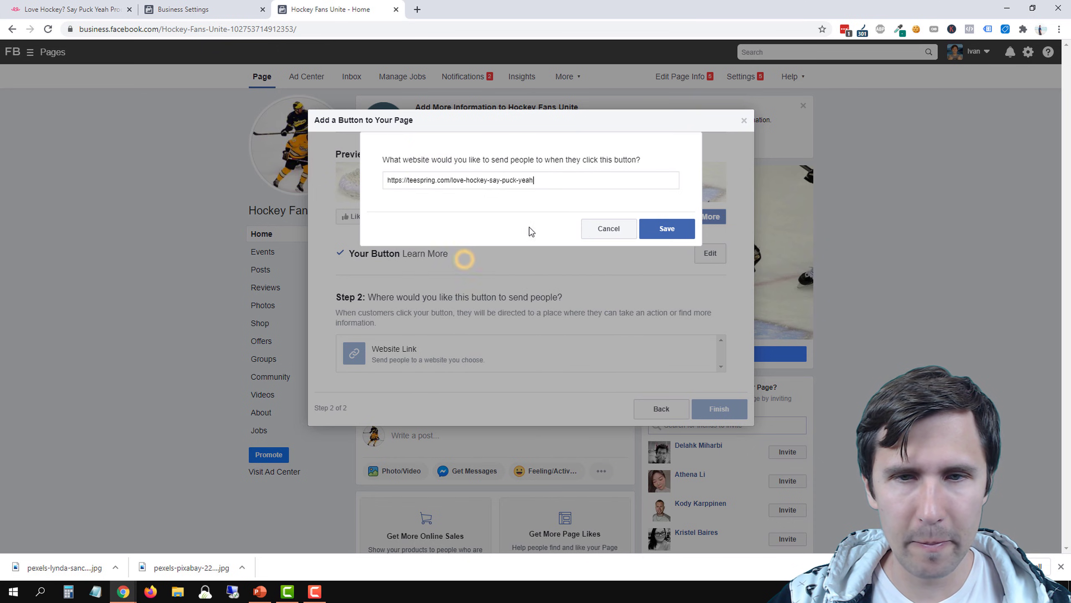
{"action": "left_click", "coordinate": [665, 234]}
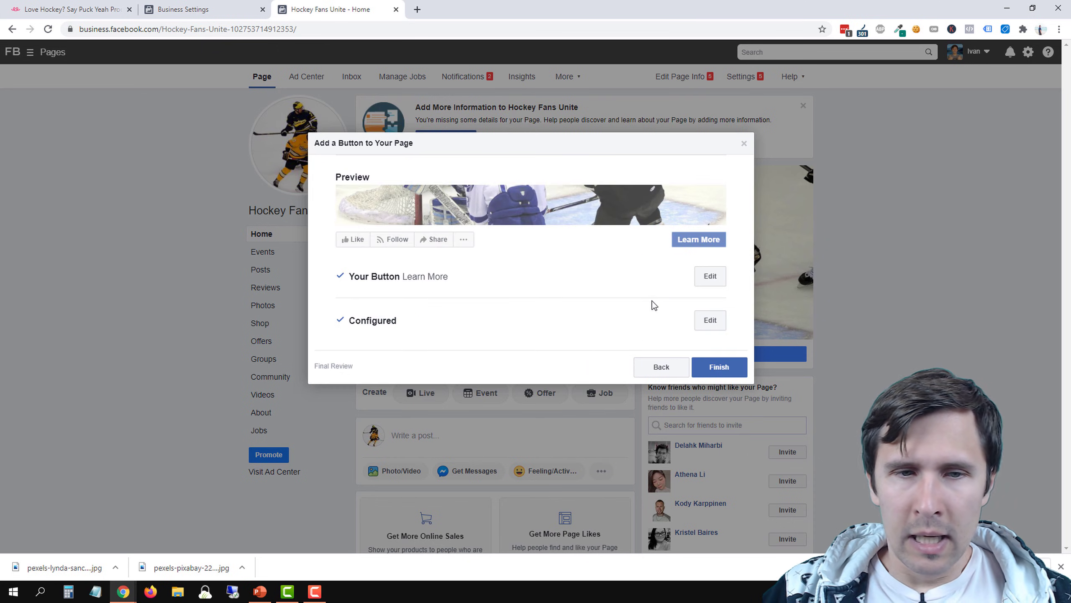
{"action": "left_click", "coordinate": [731, 365]}
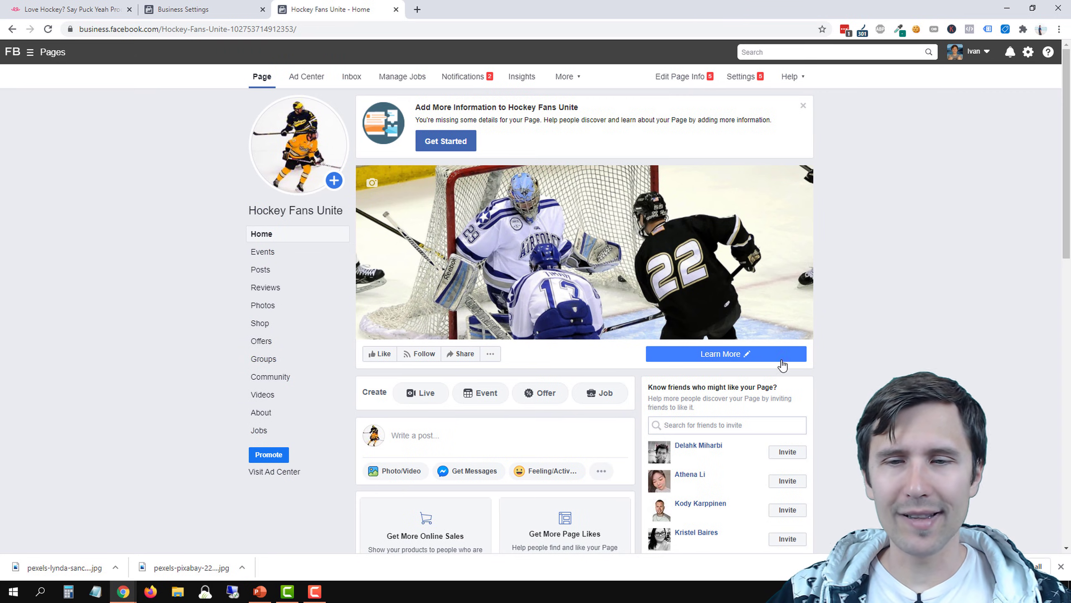
Check the Page Visibility option in the page's general settings and leave it without changes
{"action": "left_click", "coordinate": [742, 354]}
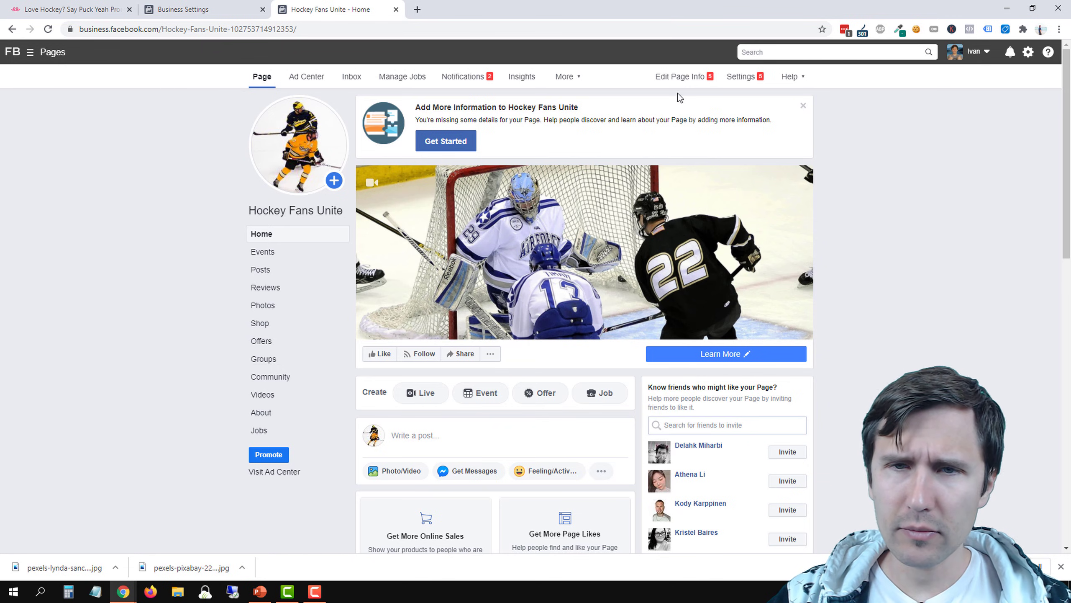
{"action": "left_click", "coordinate": [744, 77]}
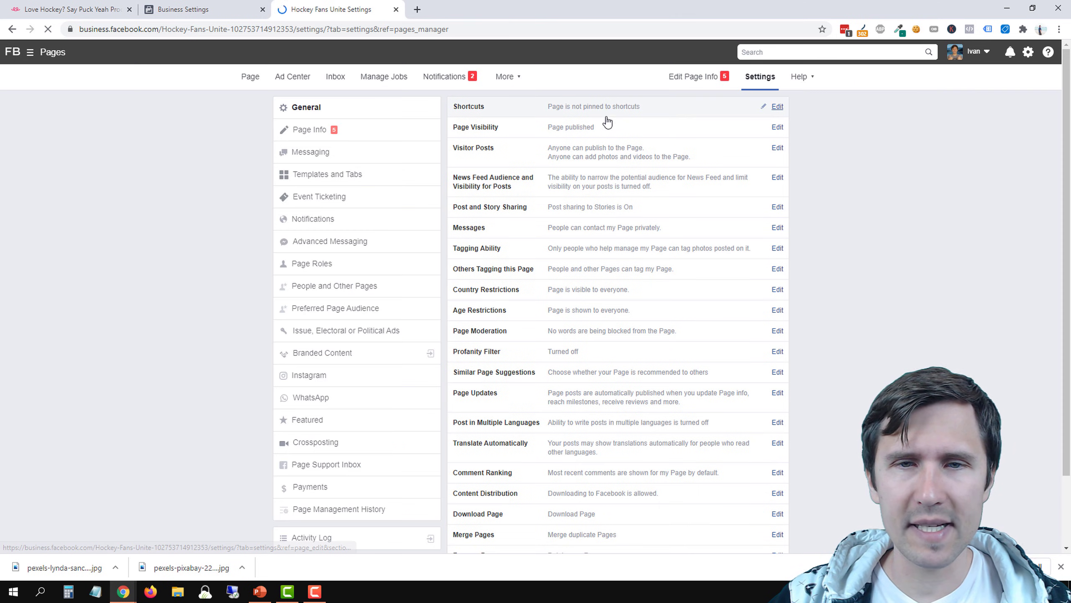
{"action": "left_click", "coordinate": [557, 129]}
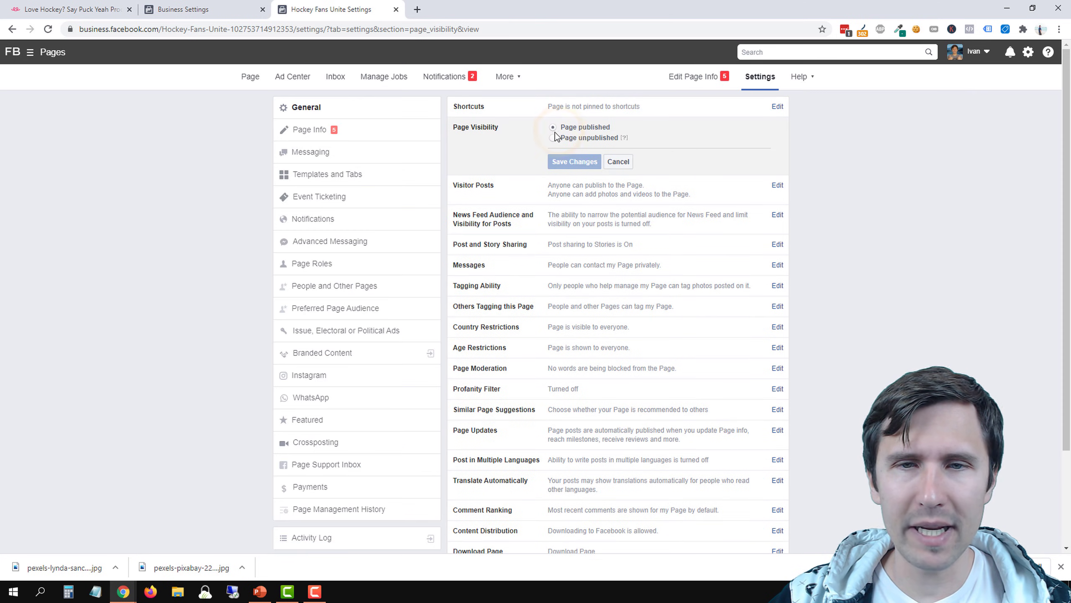
{"action": "left_click_drag", "start_coordinate": [561, 127], "coordinate": [613, 129]}
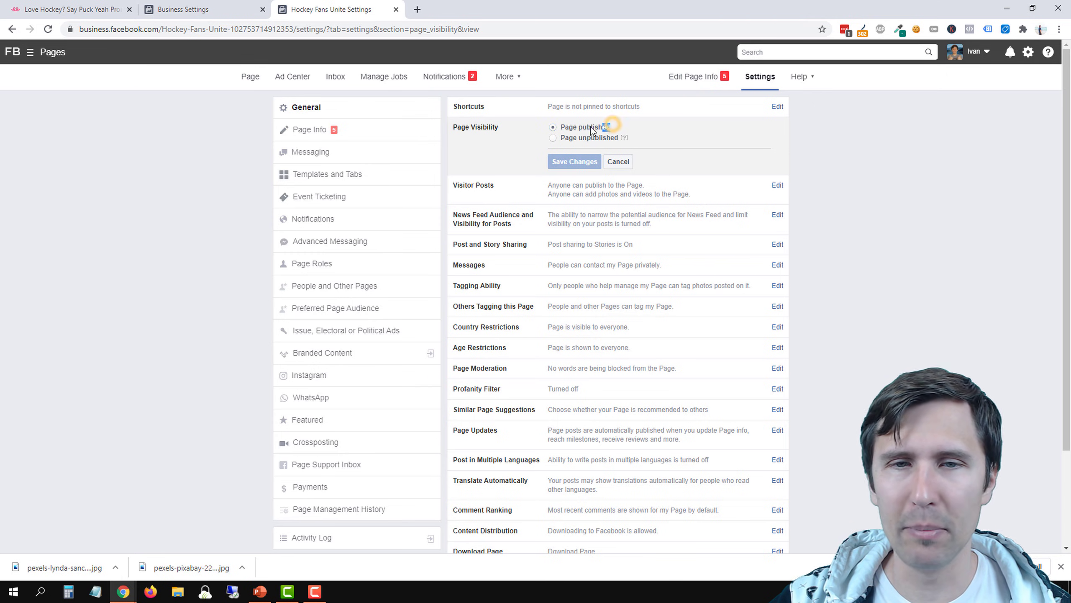
{"action": "left_click_drag", "start_coordinate": [591, 127], "coordinate": [561, 127]}
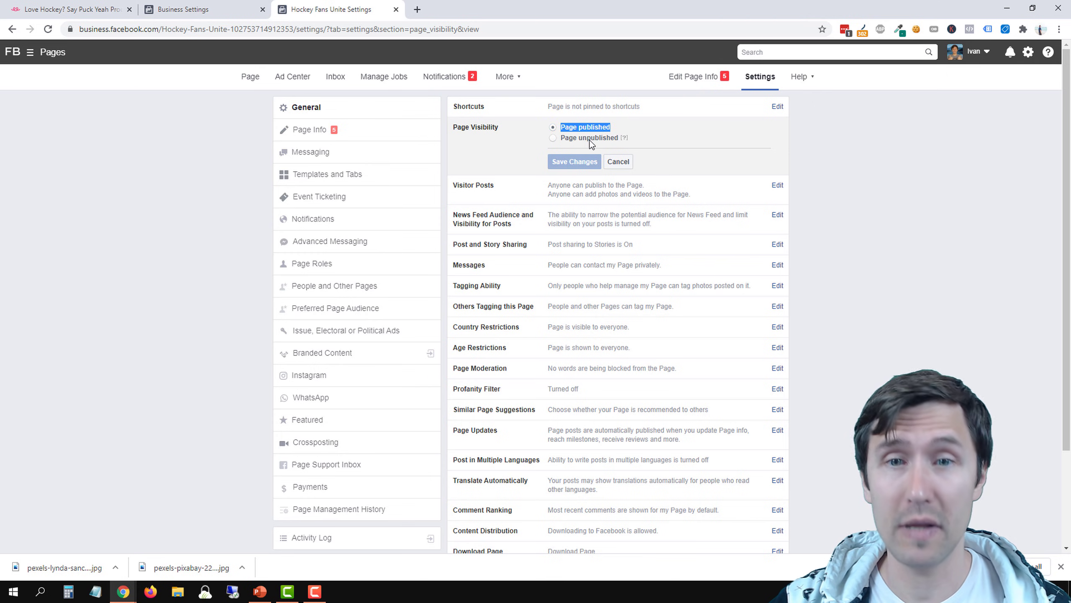
{"action": "left_click", "coordinate": [619, 162]}
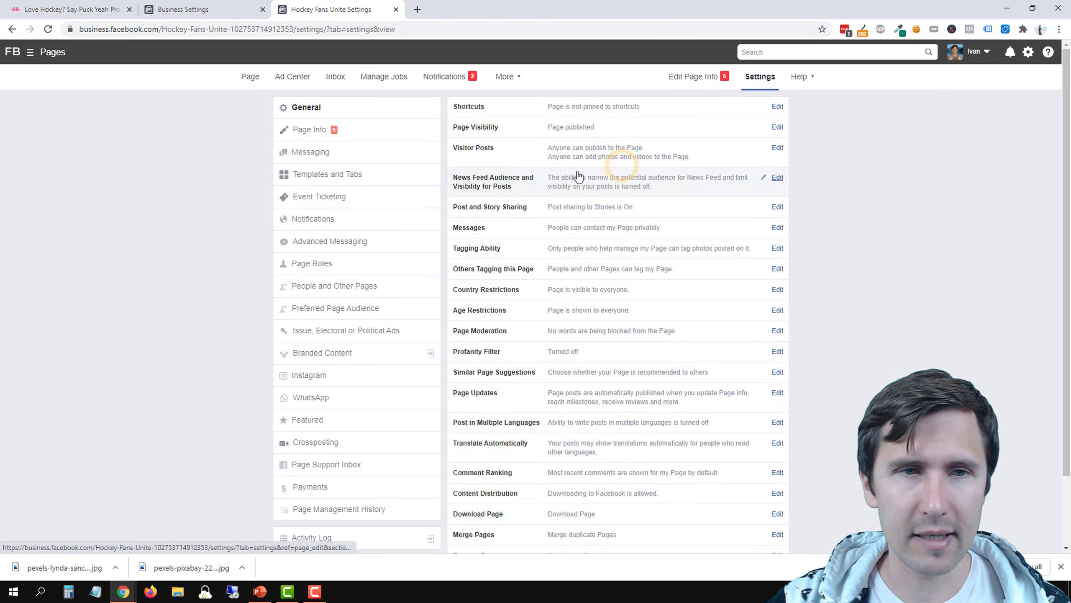
Return to the Hockey Fans Unite page and open its About section at the additional information
{"action": "left_click", "coordinate": [250, 77]}
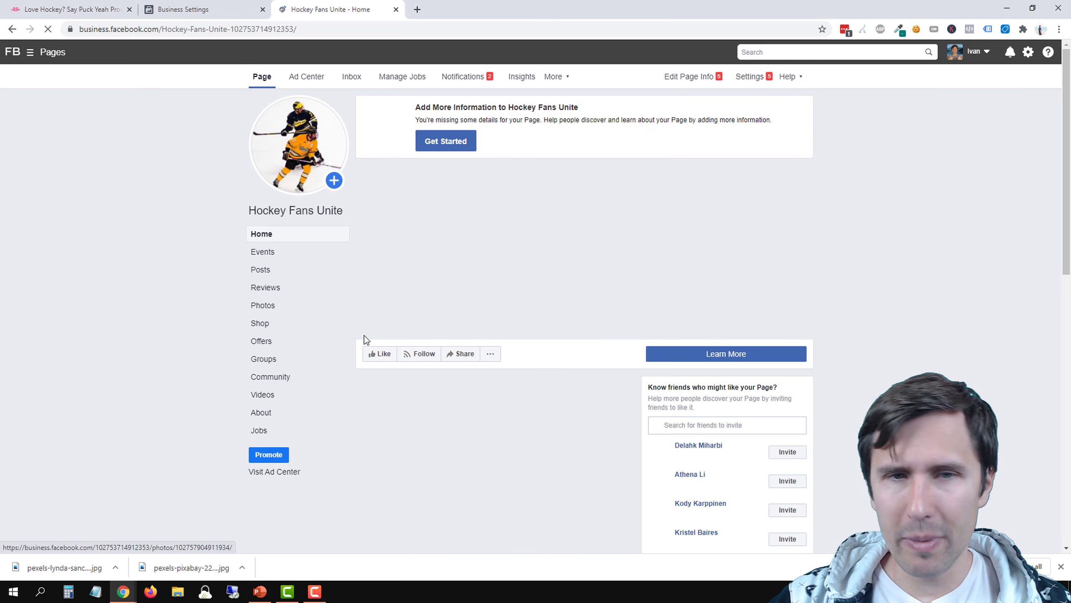
{"action": "scroll", "coordinate": [228, 333], "scroll_direction": "down", "scroll_amount": 5}
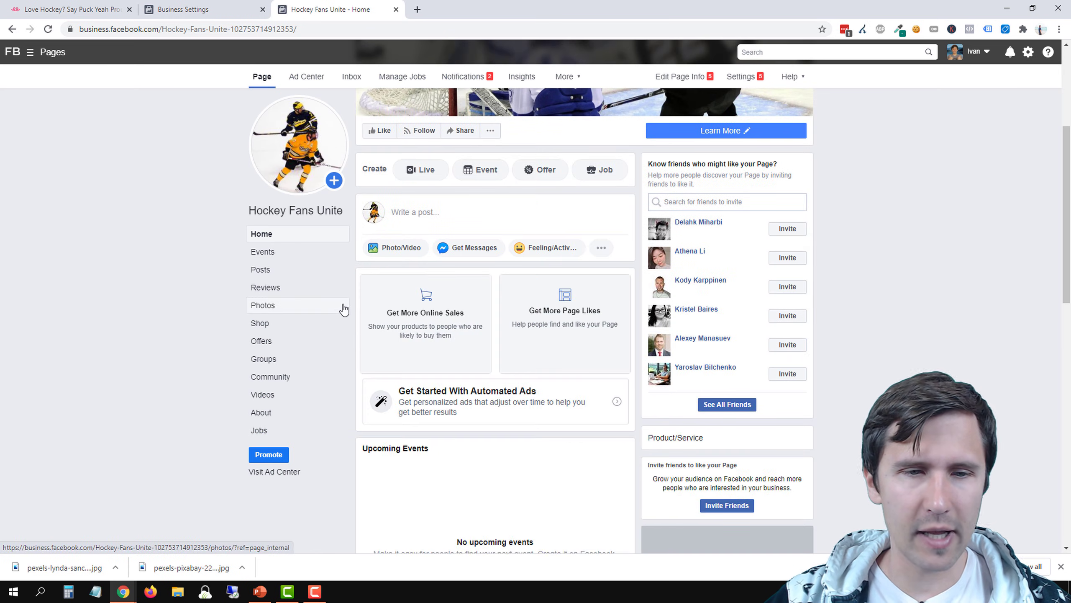
{"action": "left_click", "coordinate": [293, 420]}
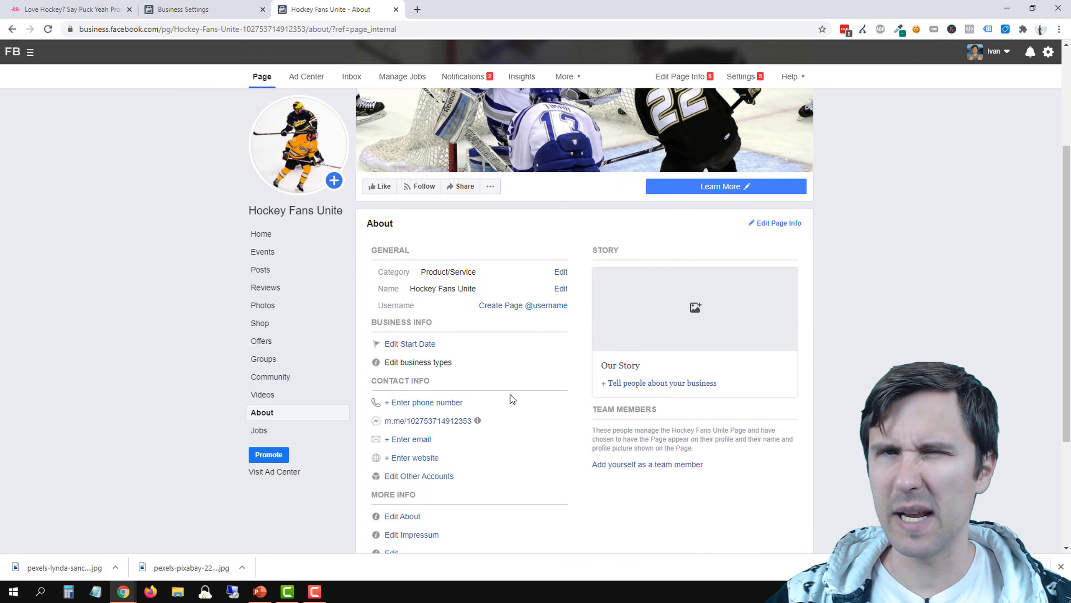
{"action": "scroll", "coordinate": [493, 412], "scroll_direction": "down", "scroll_amount": 2}
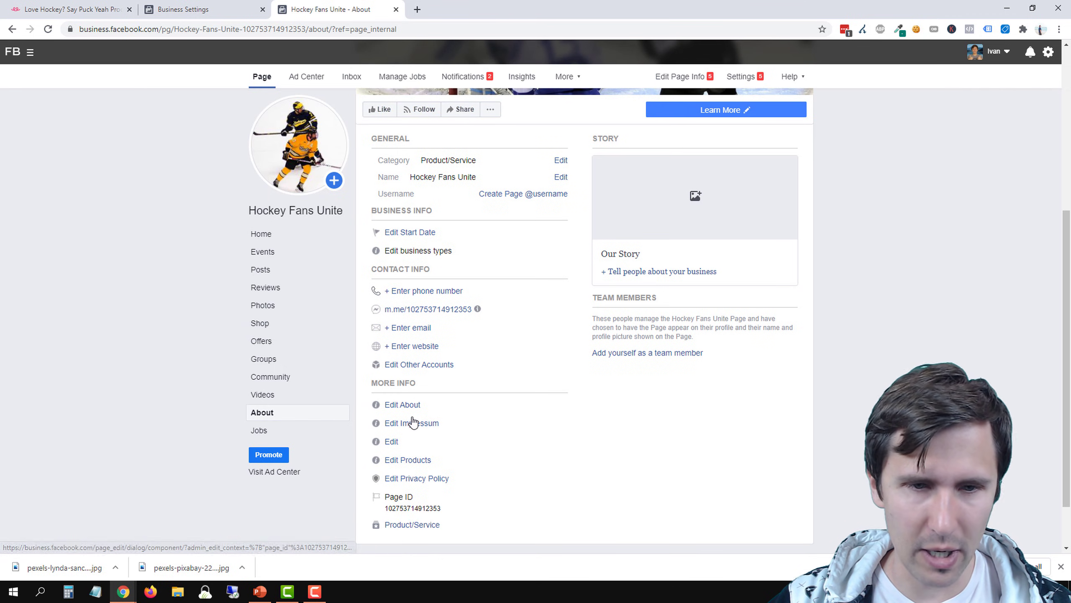
Begin the page's About description with "Hockey Fans Unite is a page devoted to true hockey fans around the world."
{"action": "left_click", "coordinate": [402, 406]}
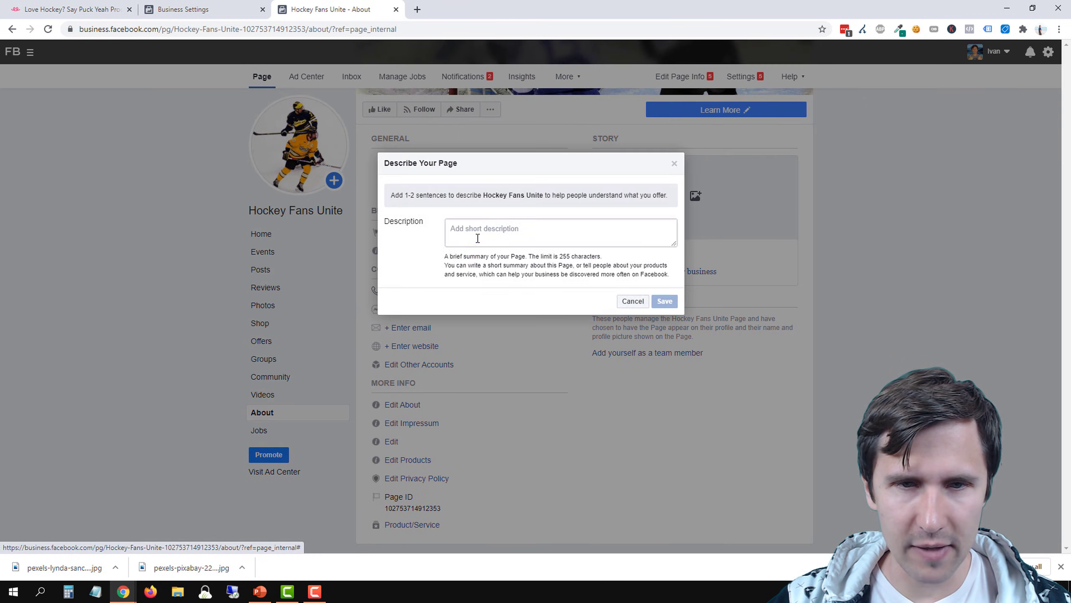
{"action": "left_click", "coordinate": [478, 238]}
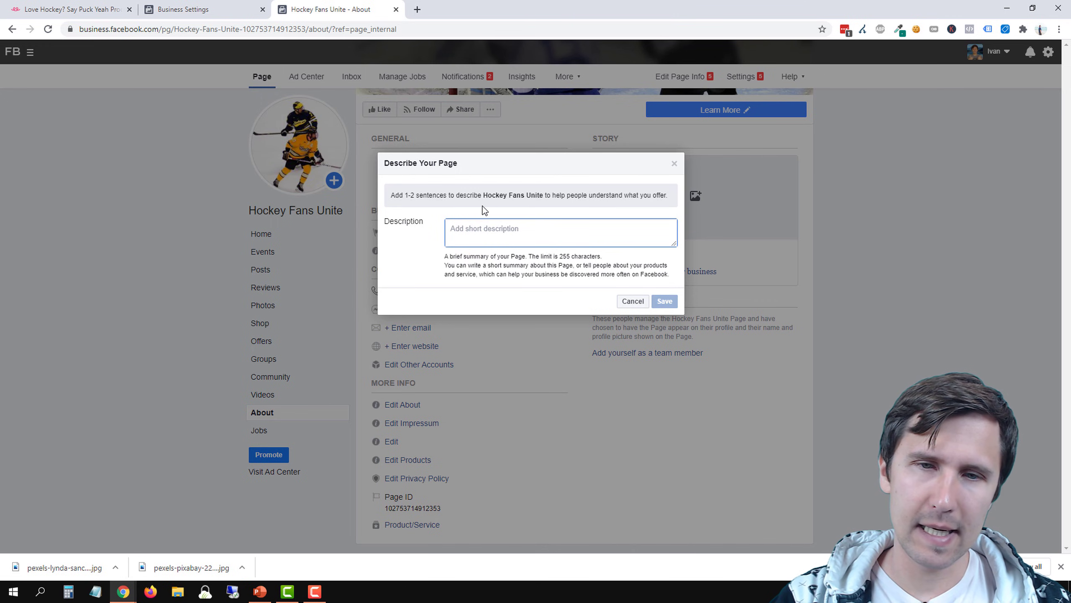
{"action": "type", "text": "Hockey Fans "}
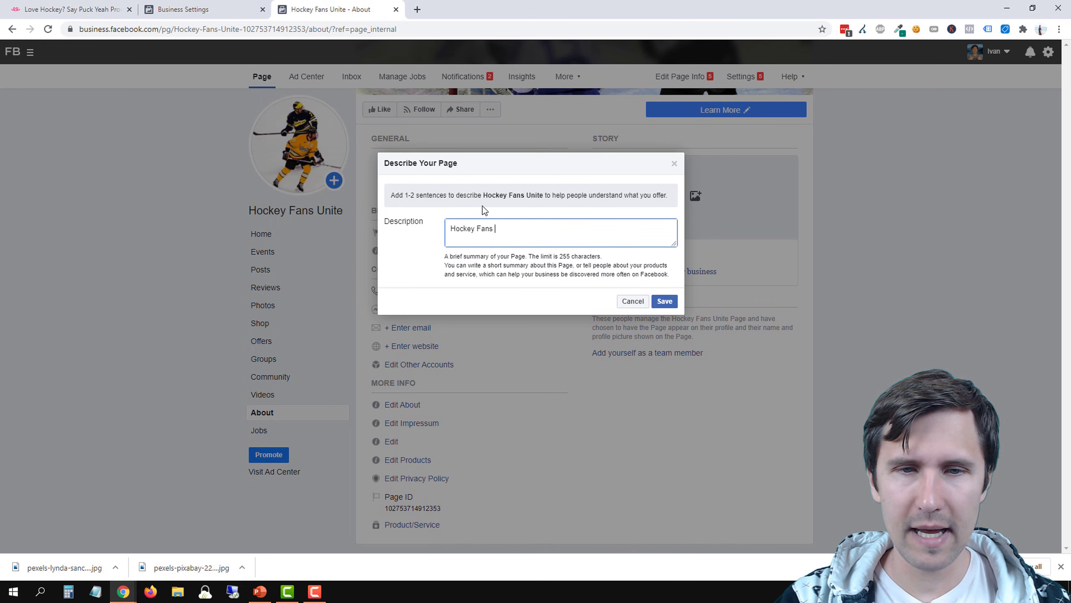
{"action": "type", "text": "Unite is a page devoted to"}
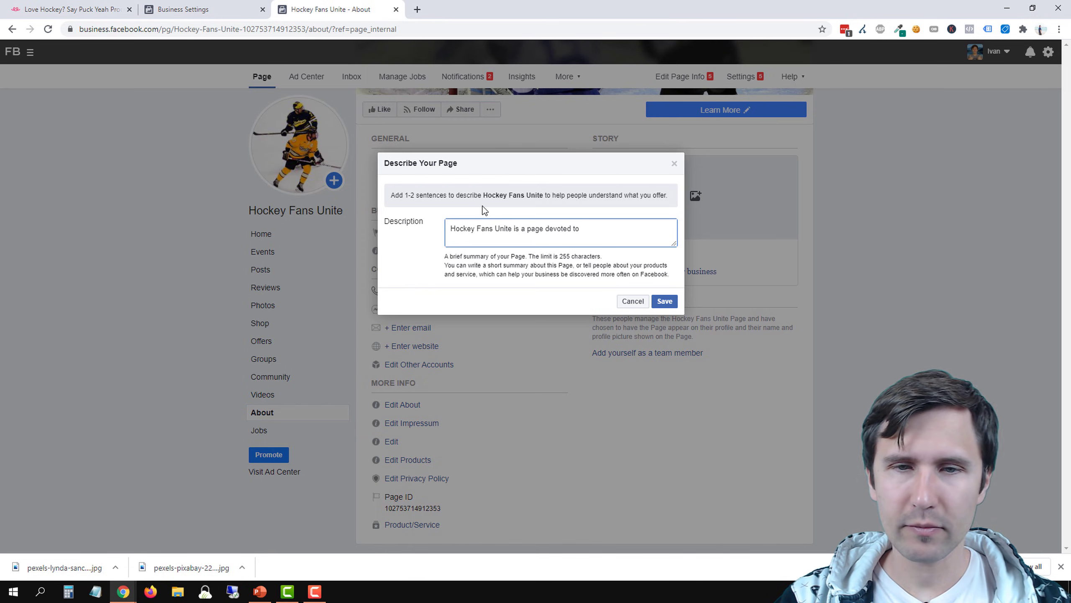
{"action": "type", "text": " true hockey "}
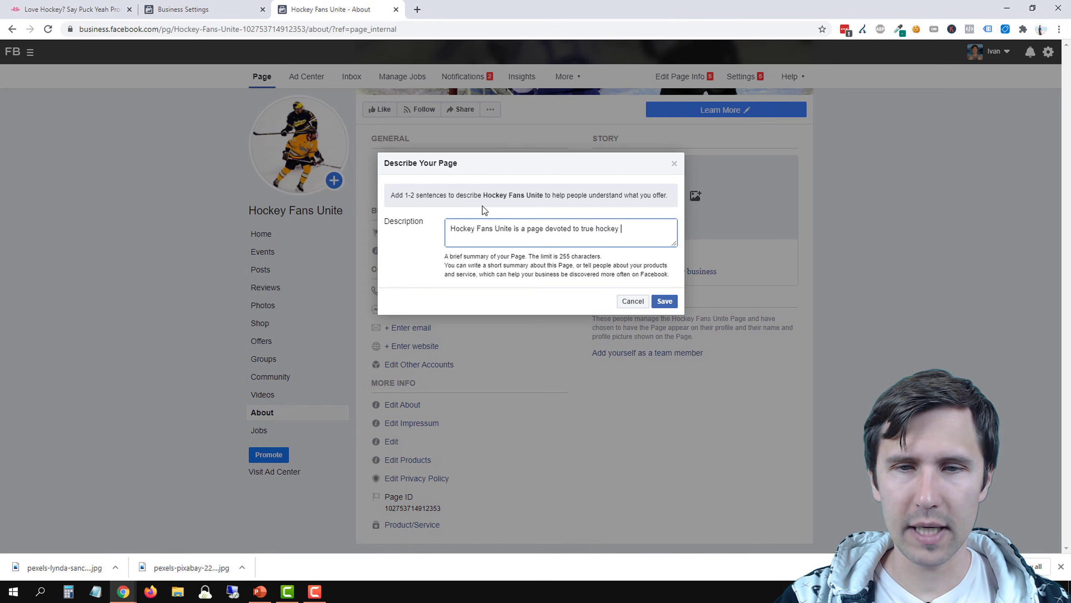
{"action": "type", "text": "fans aroud"}
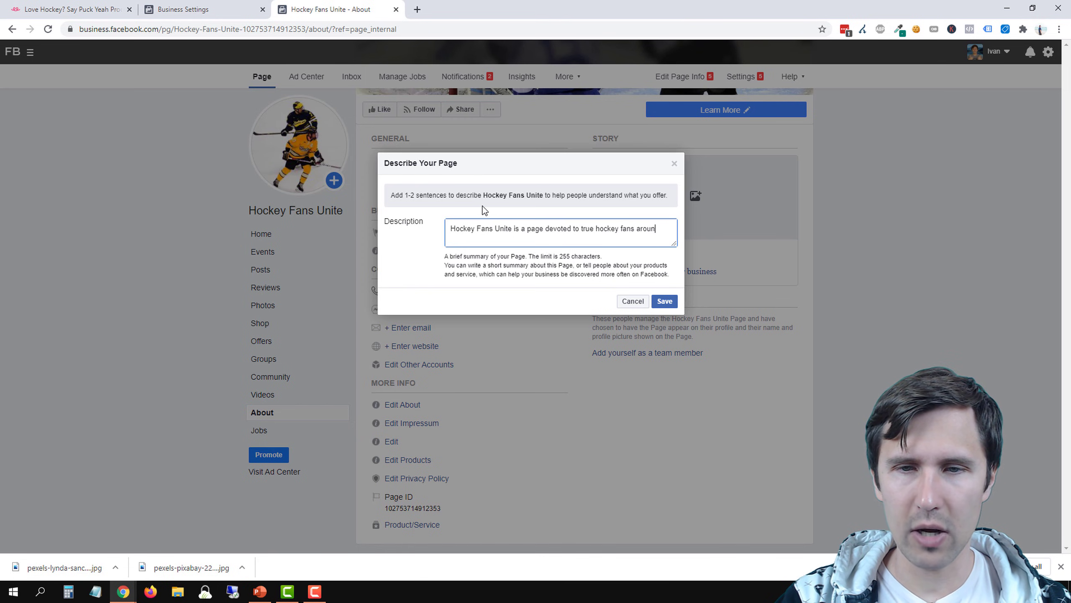
{"action": "type", "text": "d the world. J"}
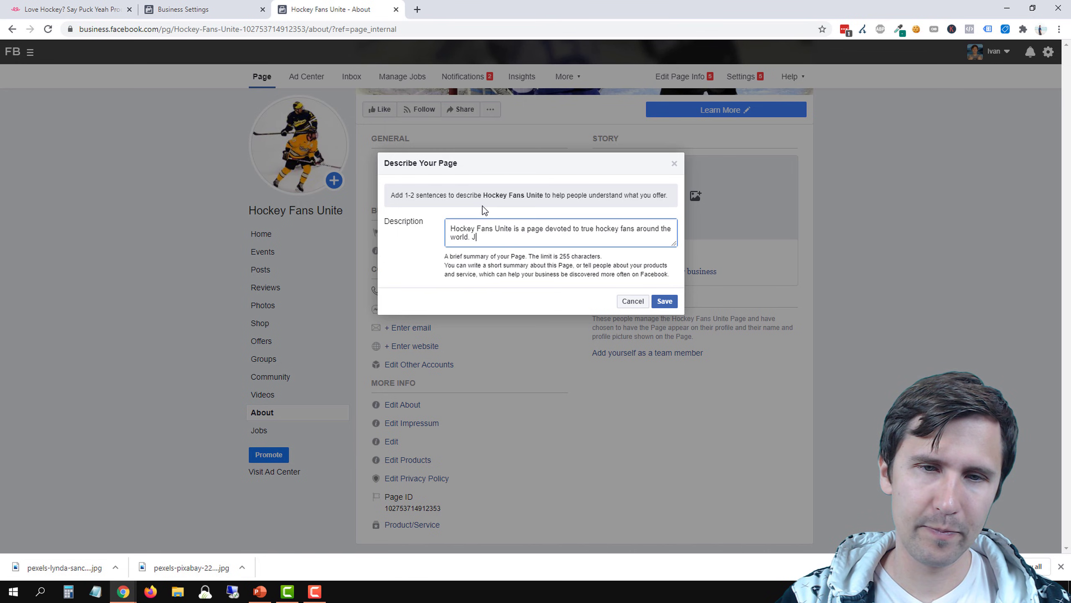
{"action": "type", "text": "oin "}
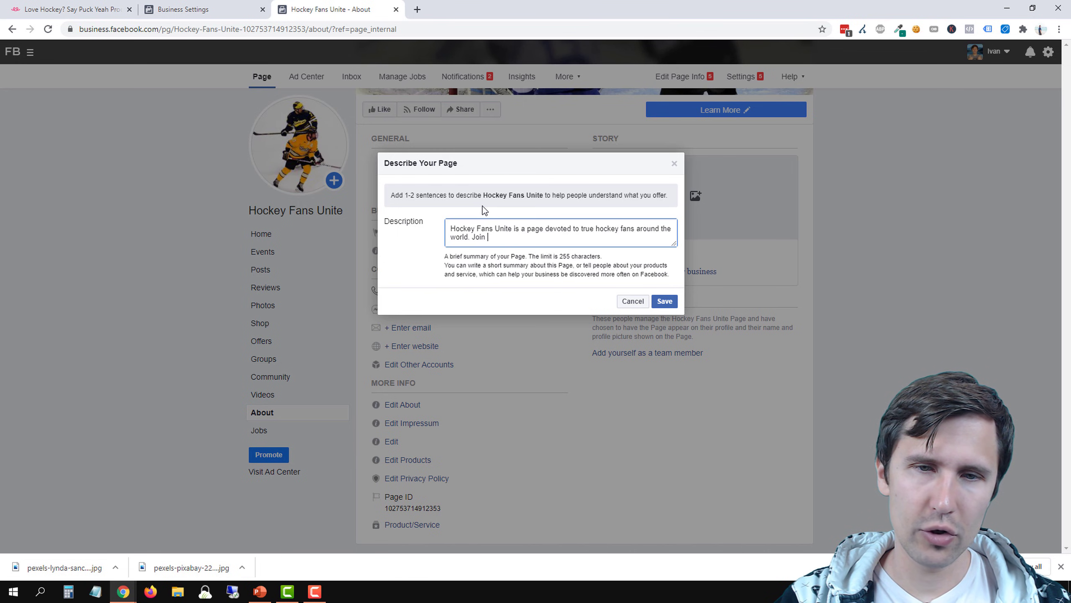
{"action": "type", "text": "our group to "}
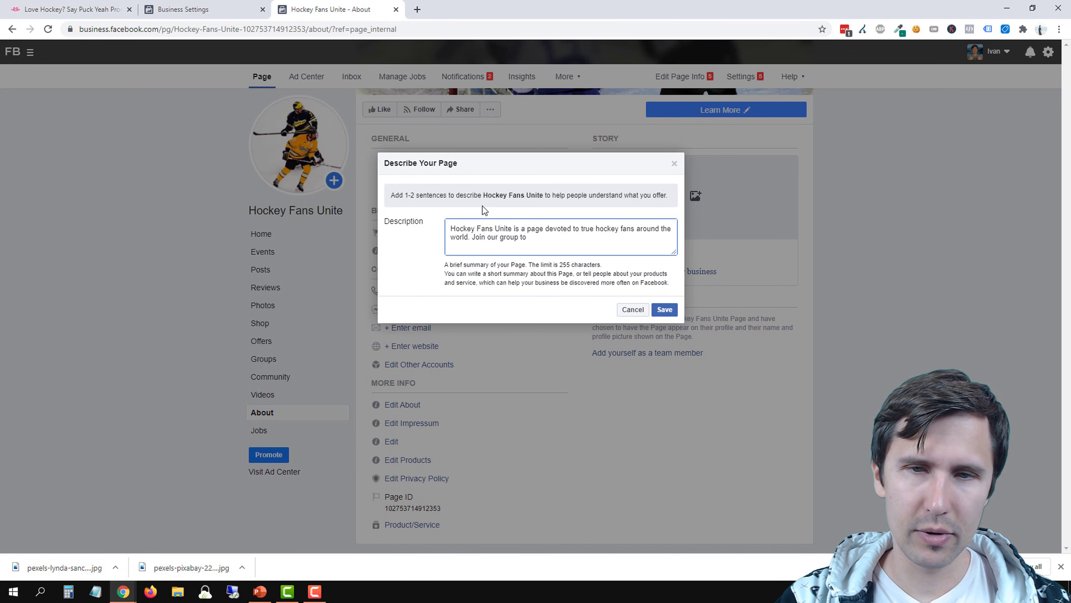
{"action": "type", "text": "h"}
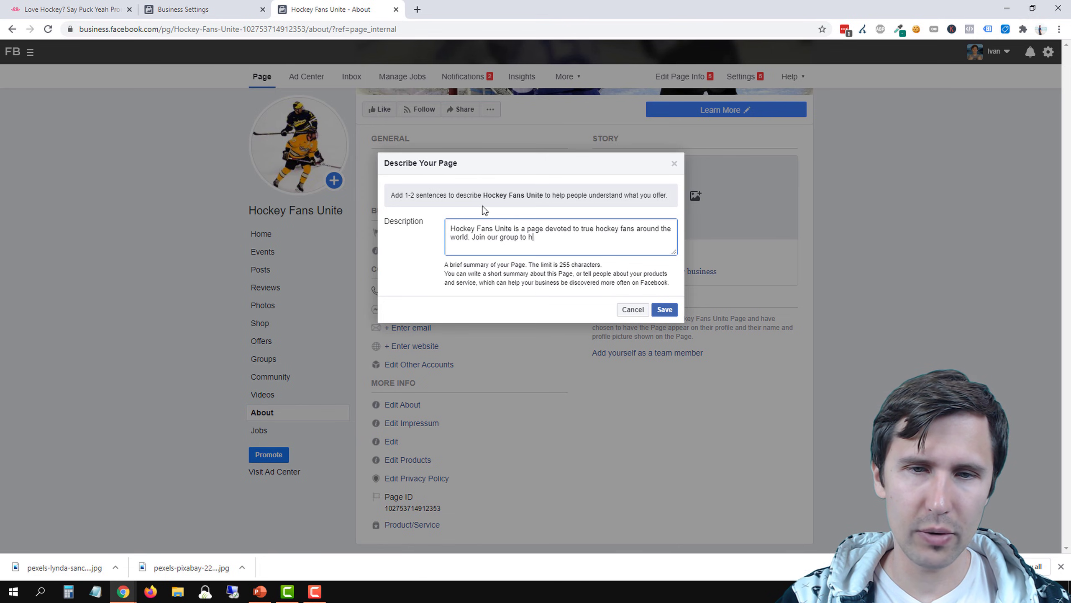
{"action": "type", "text": "ear about the latest "}
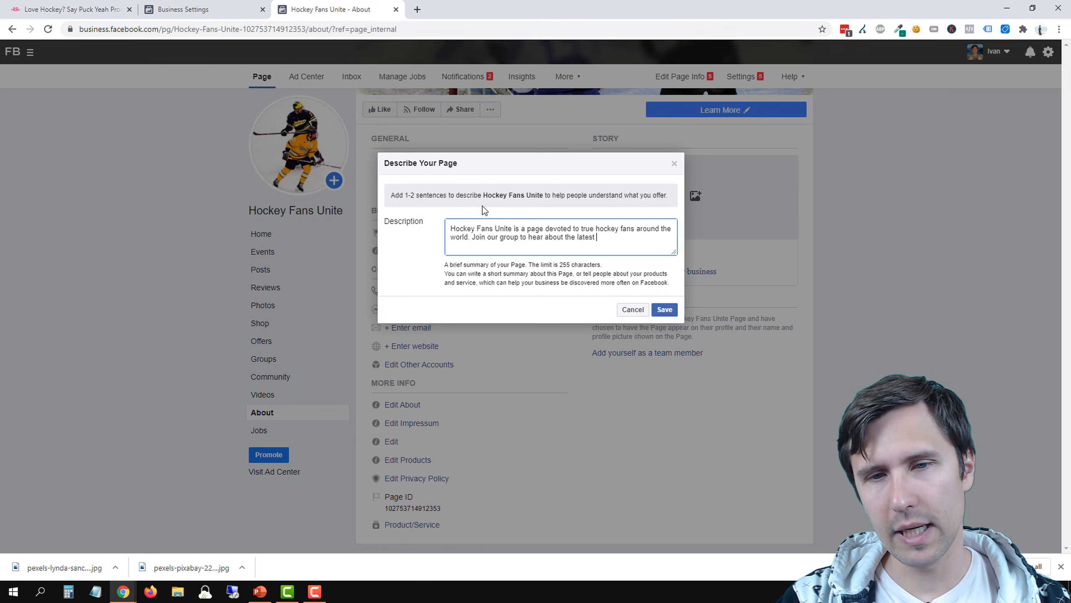
{"action": "type", "text": "hockey news and"}
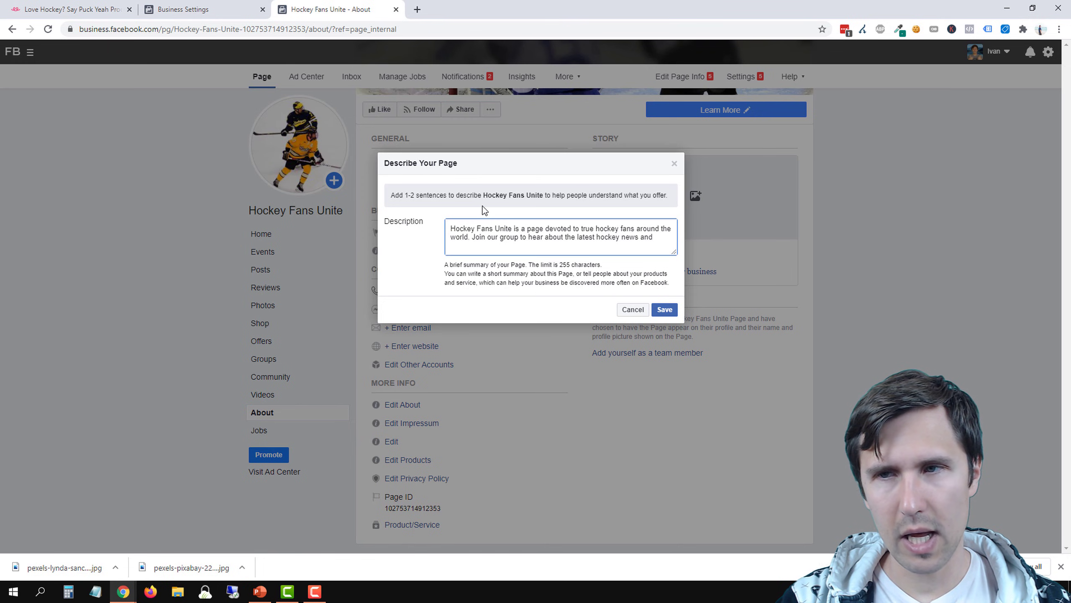
{"action": "type", "text": " enjoy it together!"}
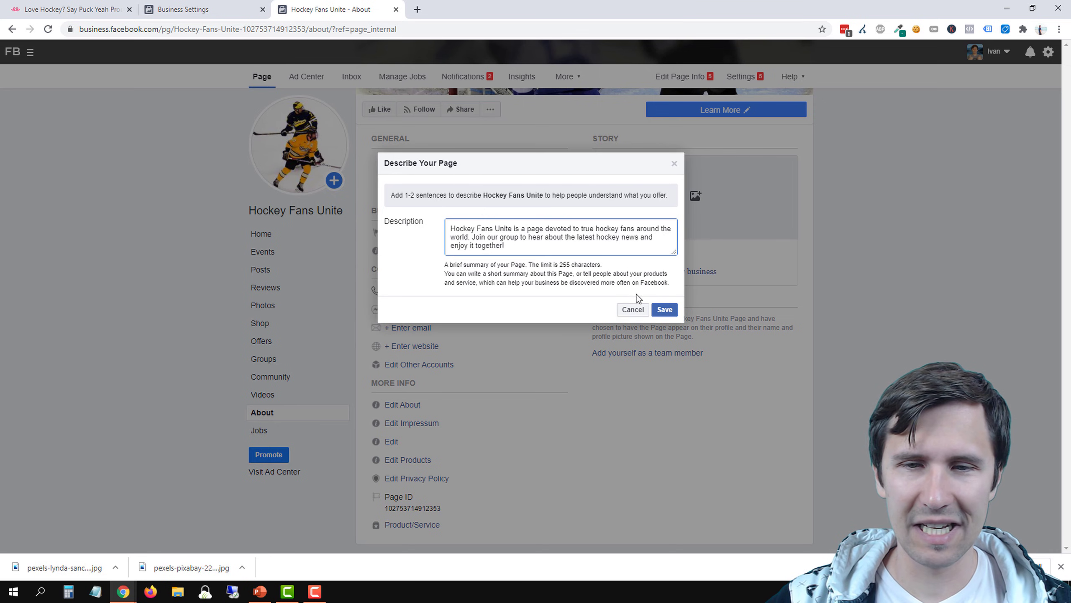
Add "Join our group to hear about the latest hockey news and enjoy it together!" to the description and save it
{"action": "left_click", "coordinate": [664, 310]}
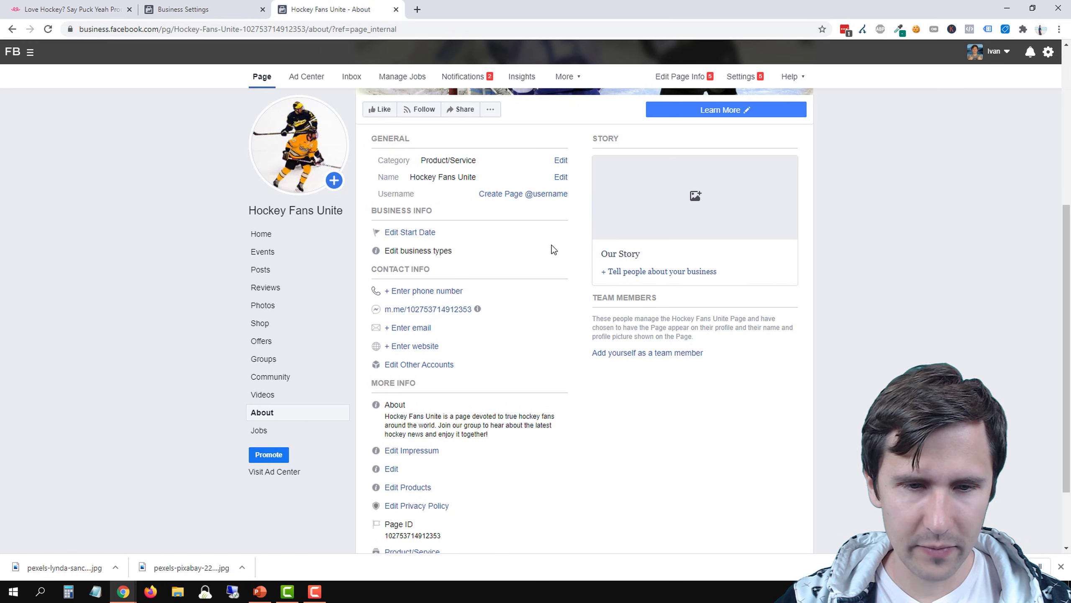
{"action": "left_click", "coordinate": [395, 468]}
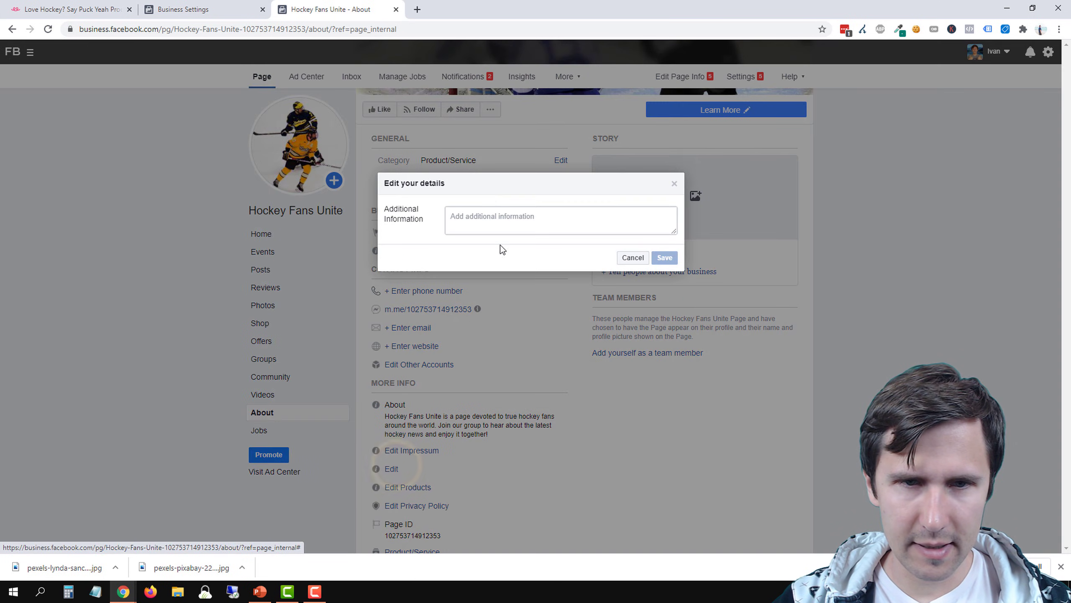
{"action": "left_click", "coordinate": [479, 216]}
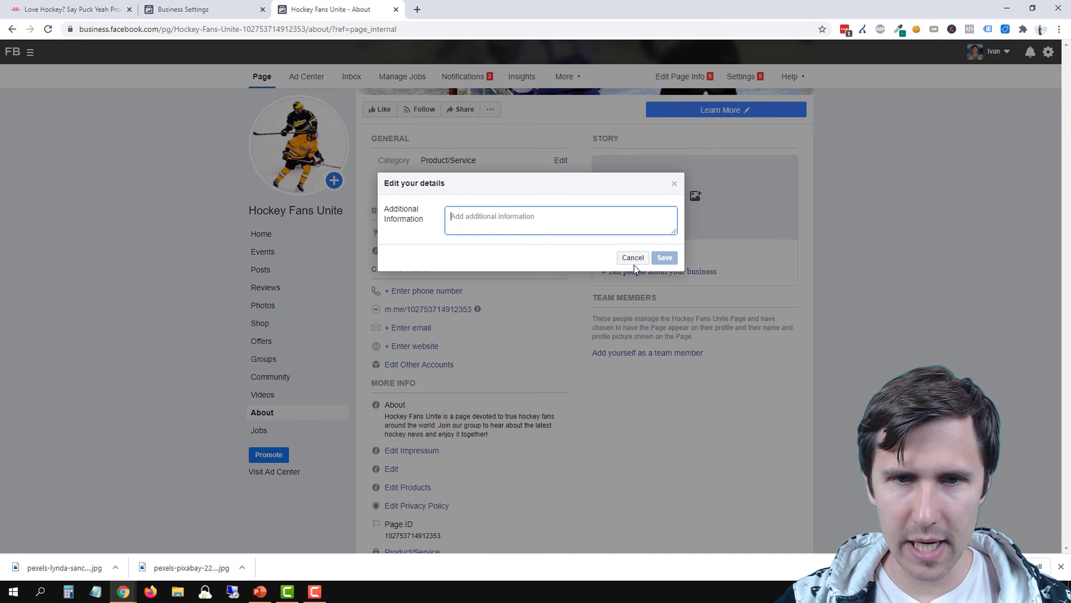
{"action": "type", "text": "See our website"}
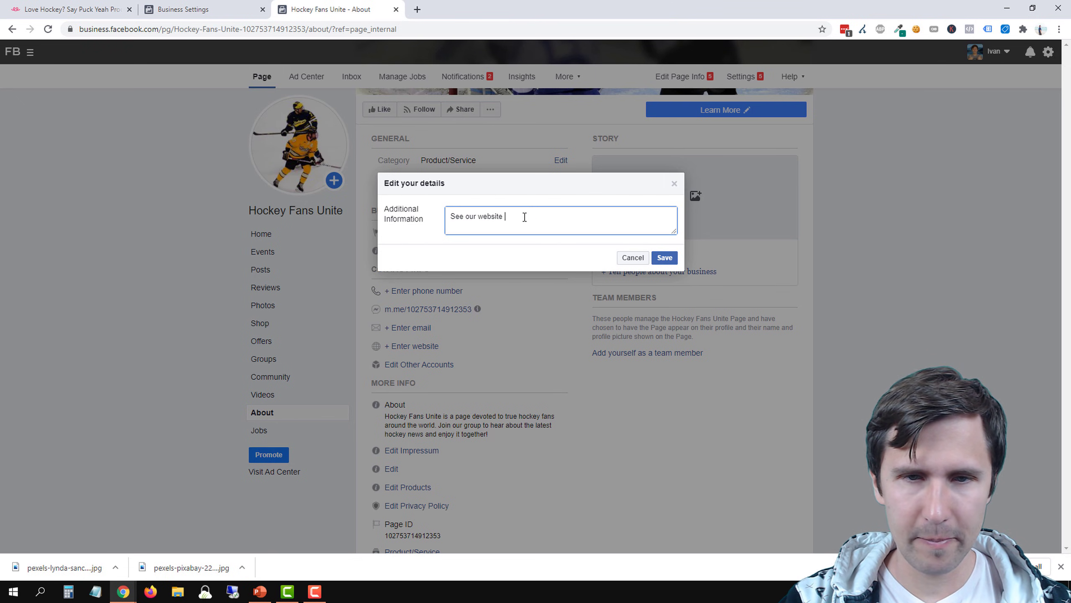
{"action": "type", "text": " for aw"}
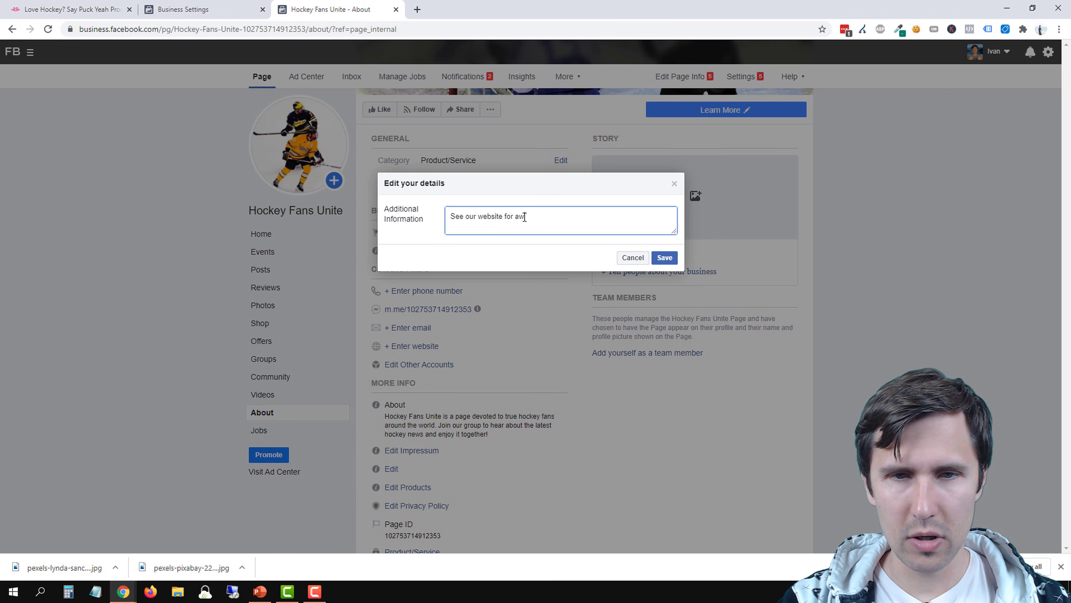
{"action": "type", "text": "esome hockey "}
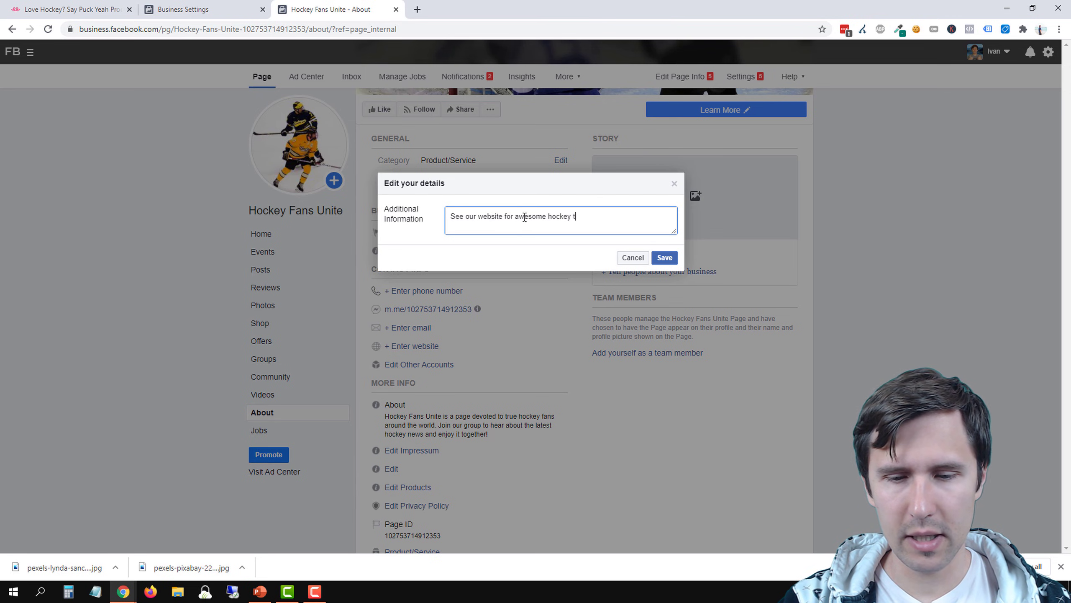
{"action": "type", "text": "t-shirts:"}
{"action": "type", "text": "https://teespring.com/love-hockey-say-puck-yeah"}
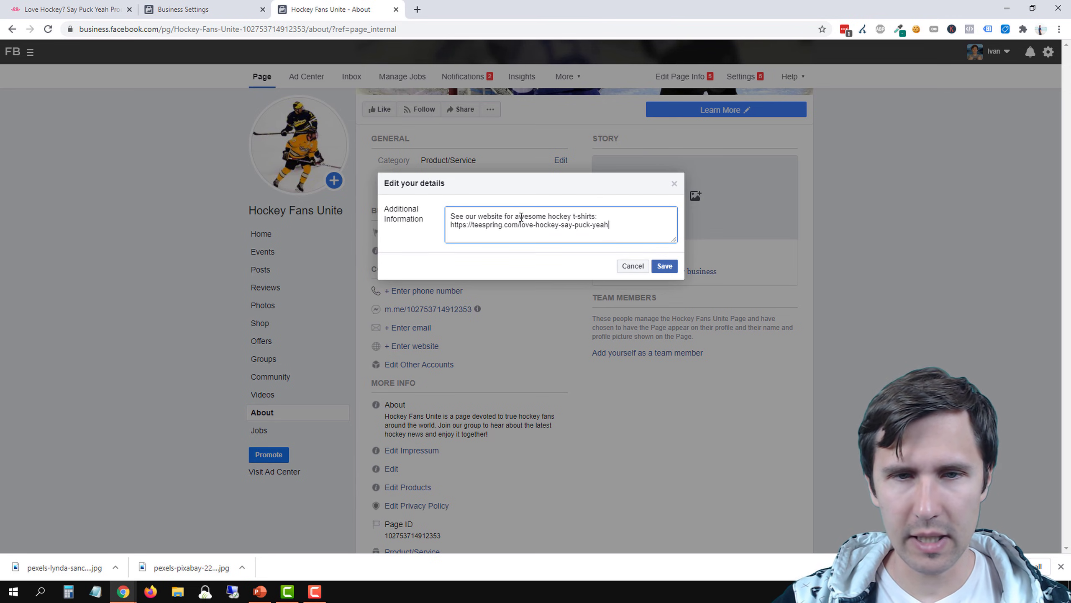
{"action": "left_click", "coordinate": [665, 266]}
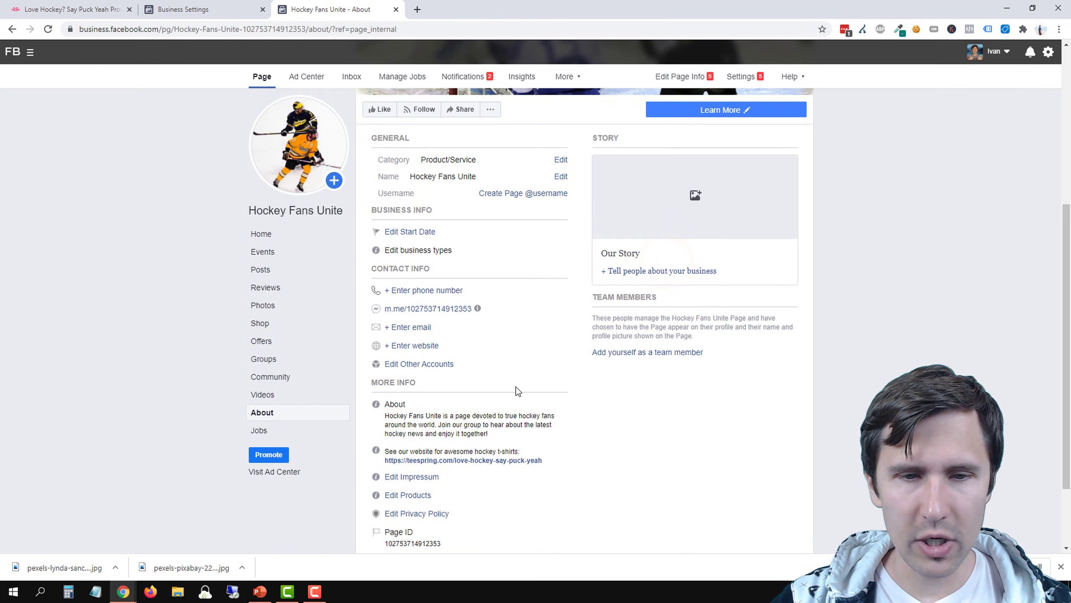
{"action": "scroll", "coordinate": [464, 405], "scroll_direction": "down", "scroll_amount": 2}
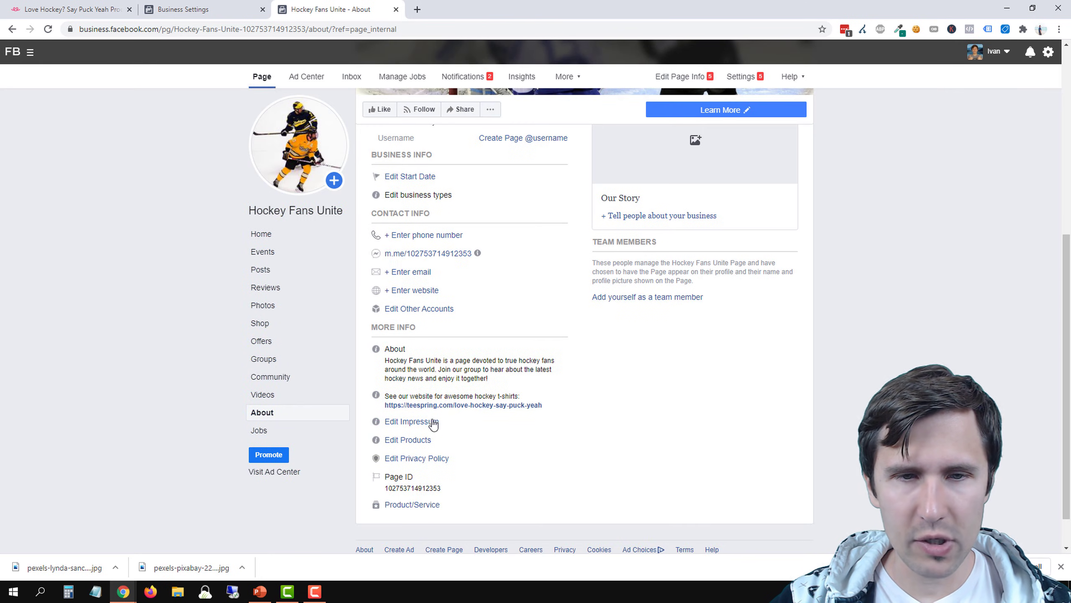
{"action": "left_click", "coordinate": [406, 291]}
{"action": "left_click", "coordinate": [477, 236]}
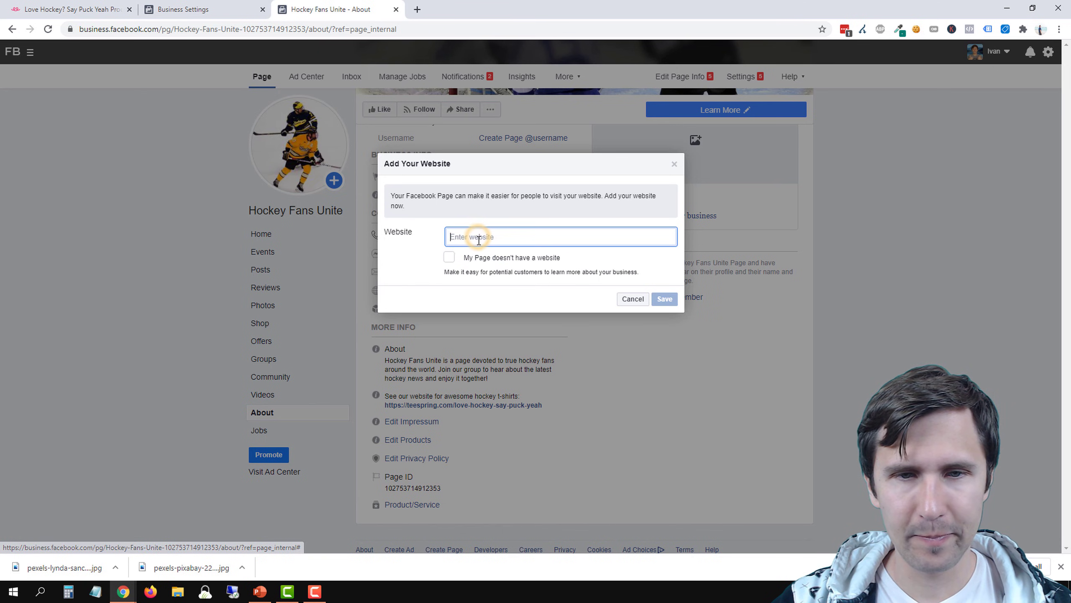
{"action": "type", "text": "https://teespring.com/love-hockey-say-puck-yeah"}
{"action": "left_click", "coordinate": [663, 298]}
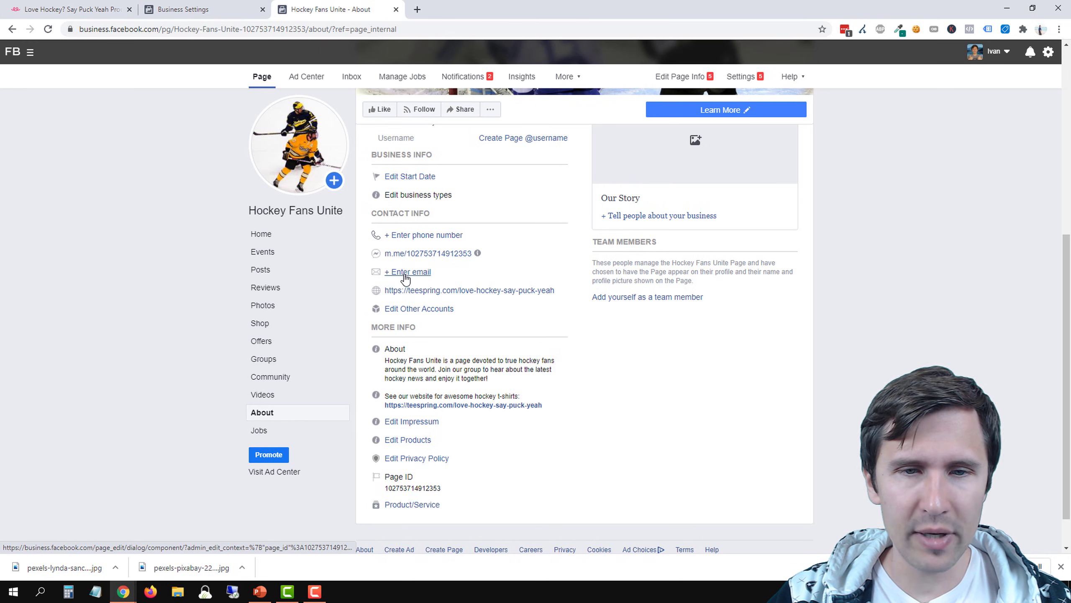
Enter "Shirts, hoodies, mugs, pants" as the page's products offered and save the details
{"action": "left_click", "coordinate": [408, 439]}
{"action": "left_click", "coordinate": [482, 228]}
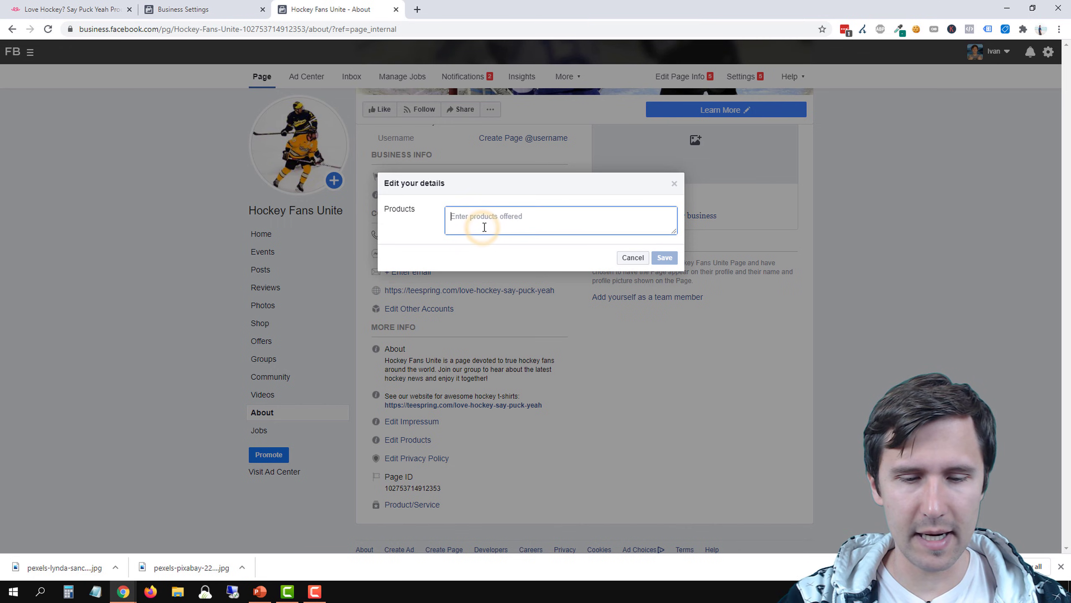
{"action": "type", "text": "Shirts, hoodies"}
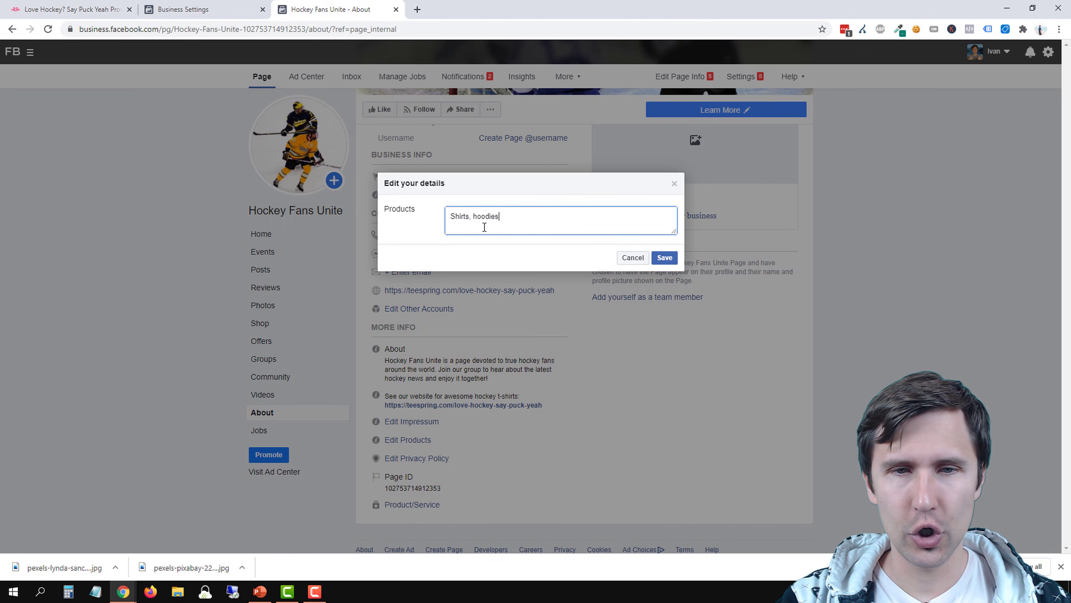
{"action": "type", "text": ", mugs, "}
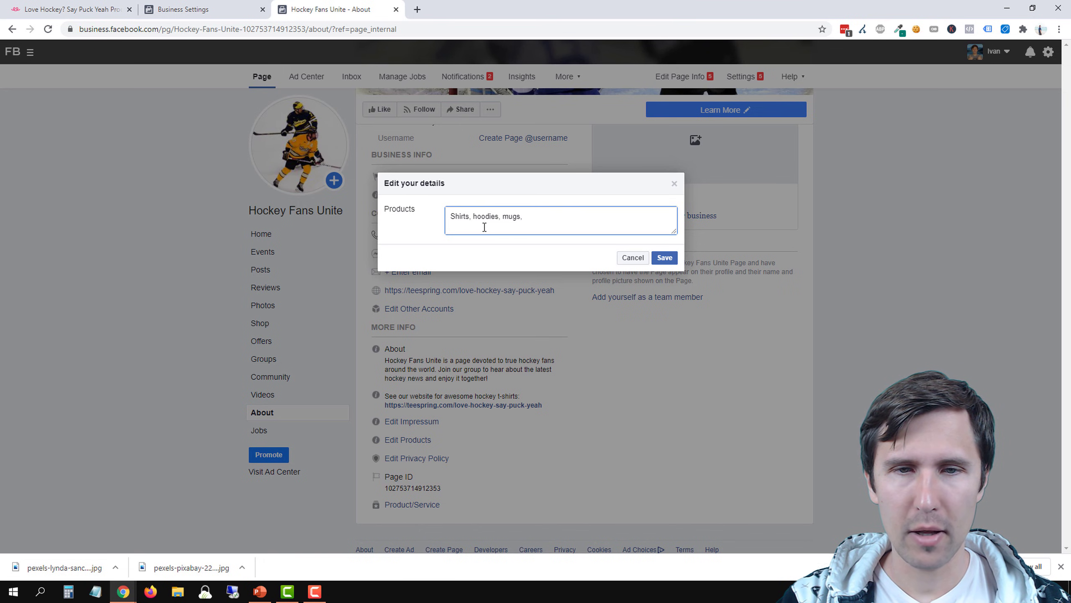
{"action": "type", "text": "pants"}
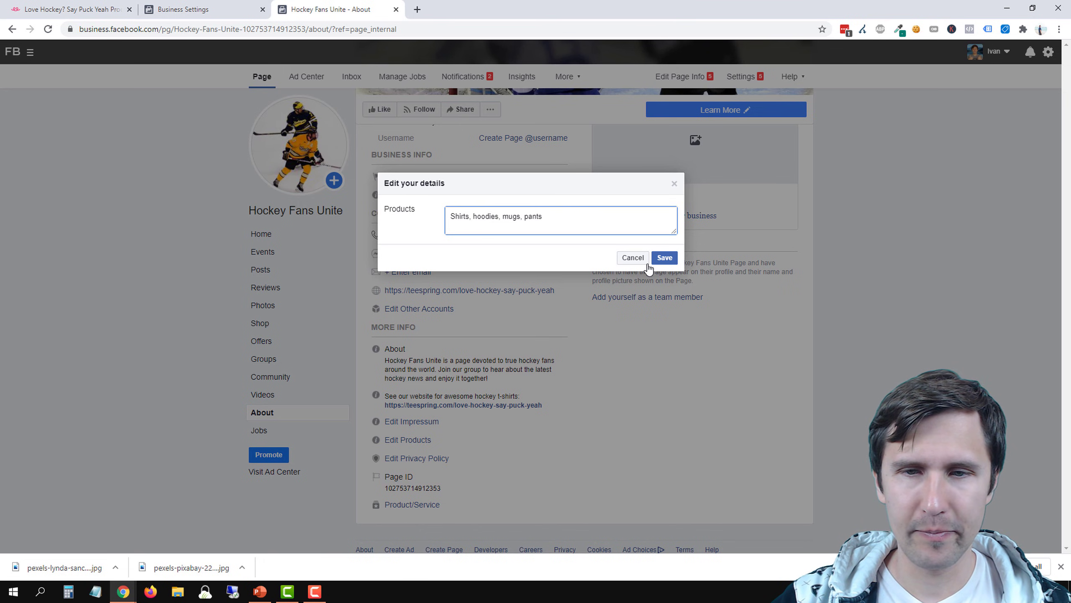
{"action": "left_click", "coordinate": [662, 259]}
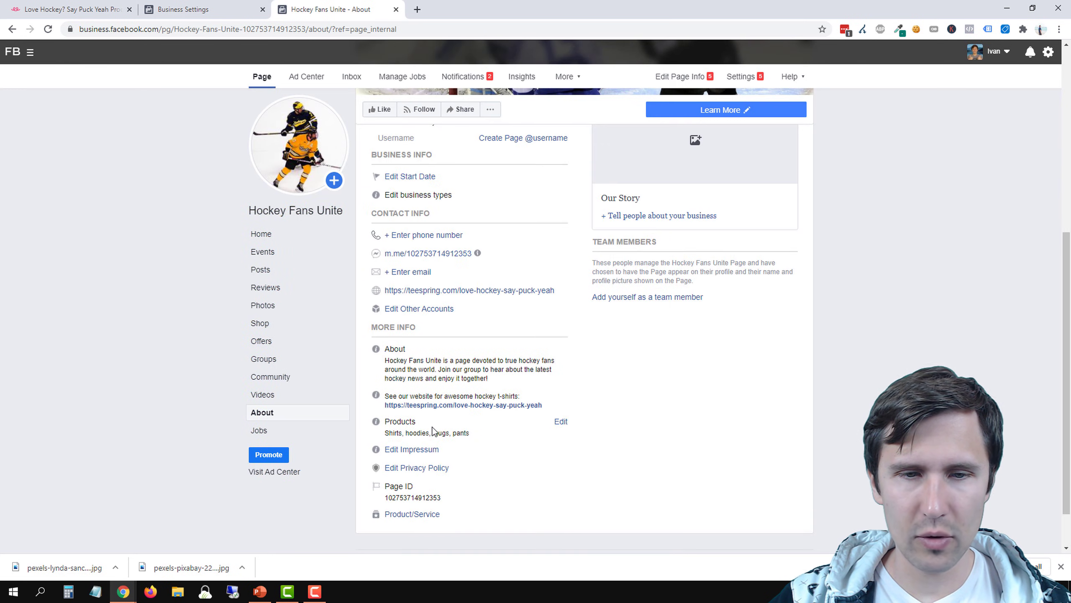
Set the page's start date type to Started and its year to 2020
{"action": "scroll", "coordinate": [545, 458], "scroll_direction": "up", "scroll_amount": 2}
{"action": "scroll", "coordinate": [545, 458], "scroll_direction": "up", "scroll_amount": 2}
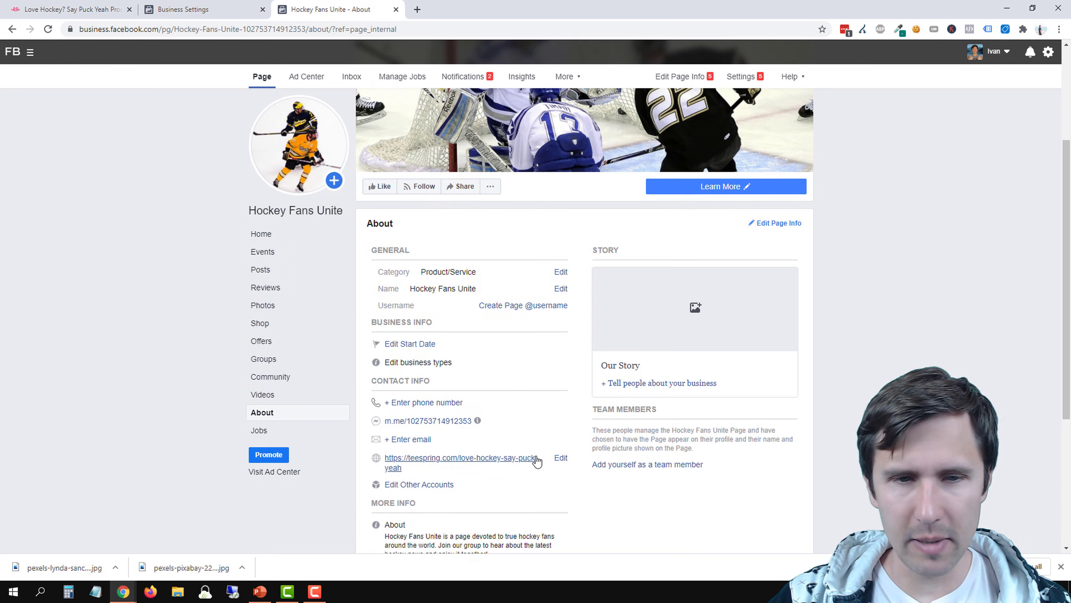
{"action": "left_click", "coordinate": [418, 349]}
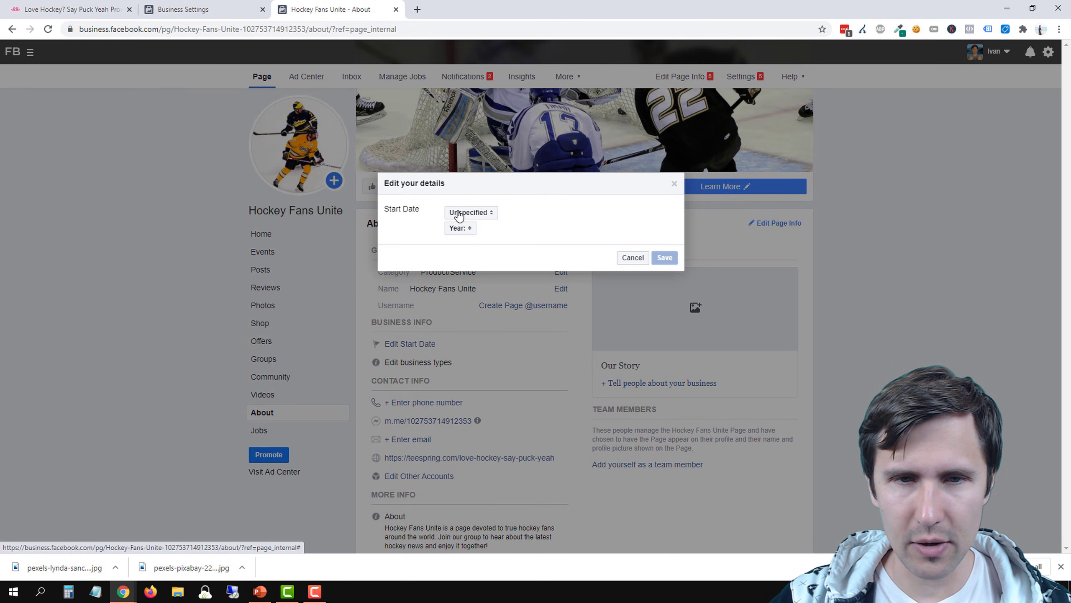
{"action": "left_click", "coordinate": [473, 212]}
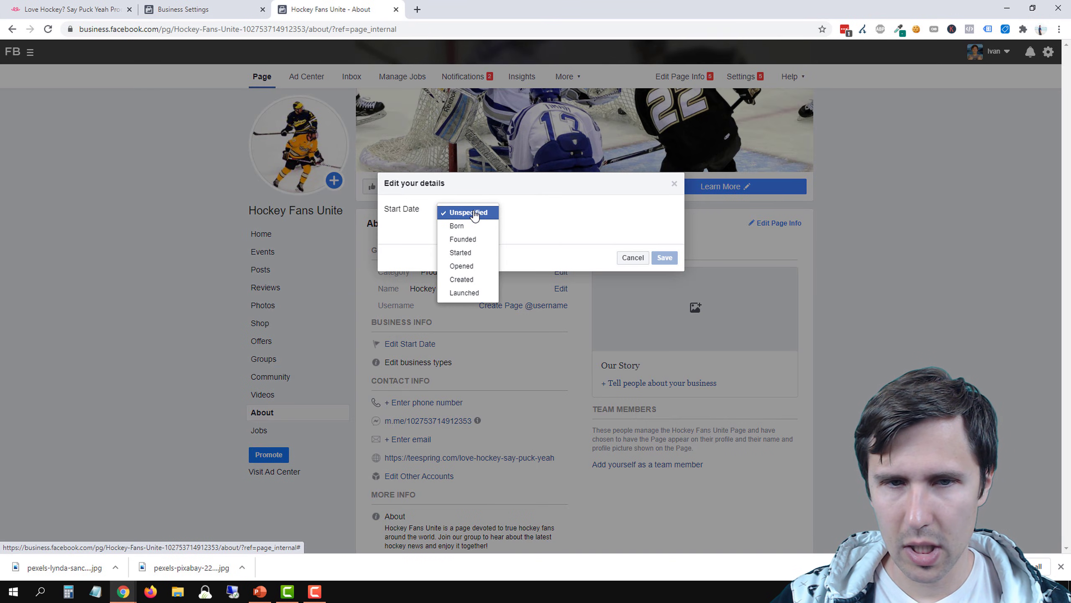
{"action": "left_click", "coordinate": [469, 253]}
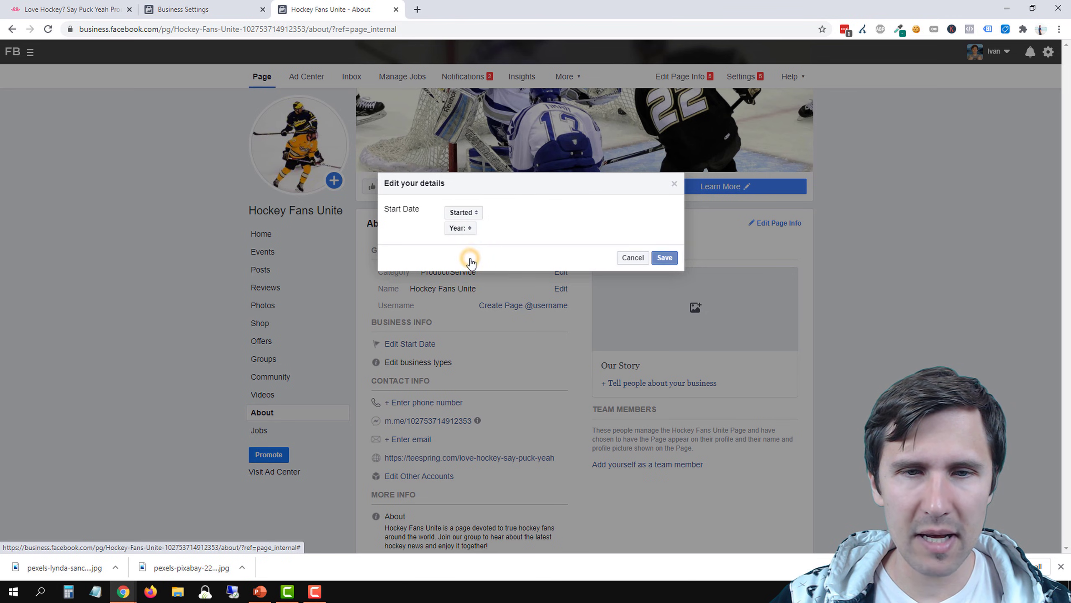
{"action": "left_click", "coordinate": [469, 231]}
{"action": "left_click", "coordinate": [468, 231]}
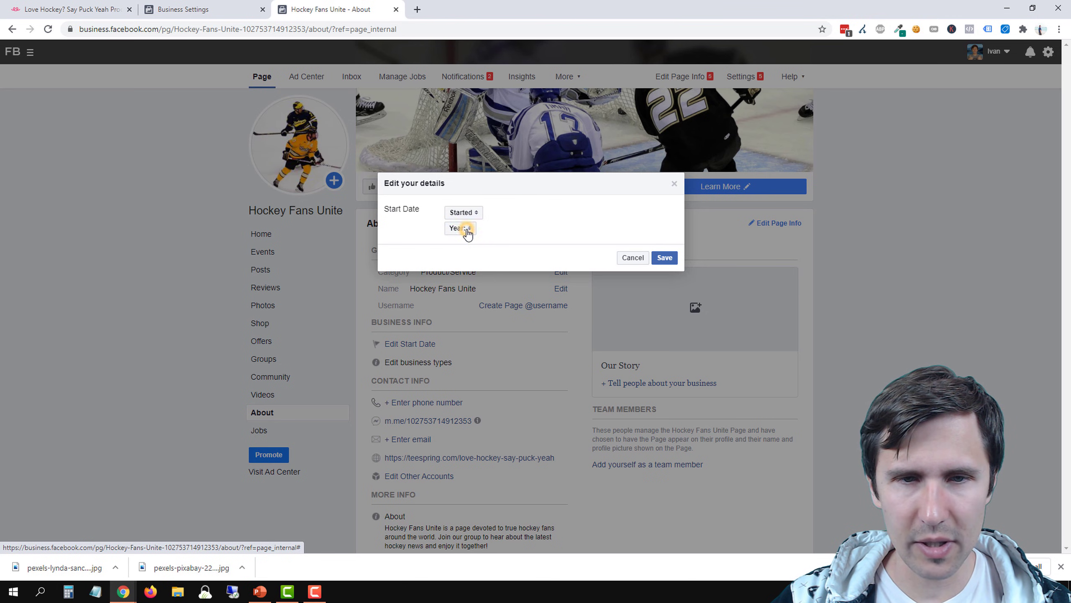
{"action": "left_click", "coordinate": [460, 228]}
{"action": "left_click", "coordinate": [455, 238]}
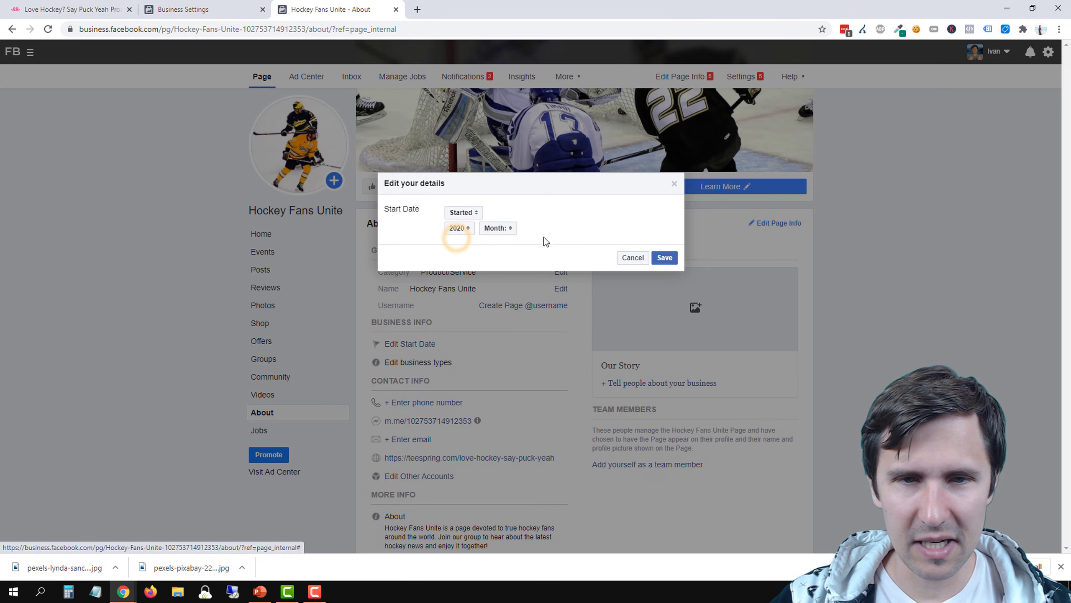
Complete the start date with September 11 and save the page's details
{"action": "left_click", "coordinate": [503, 230]}
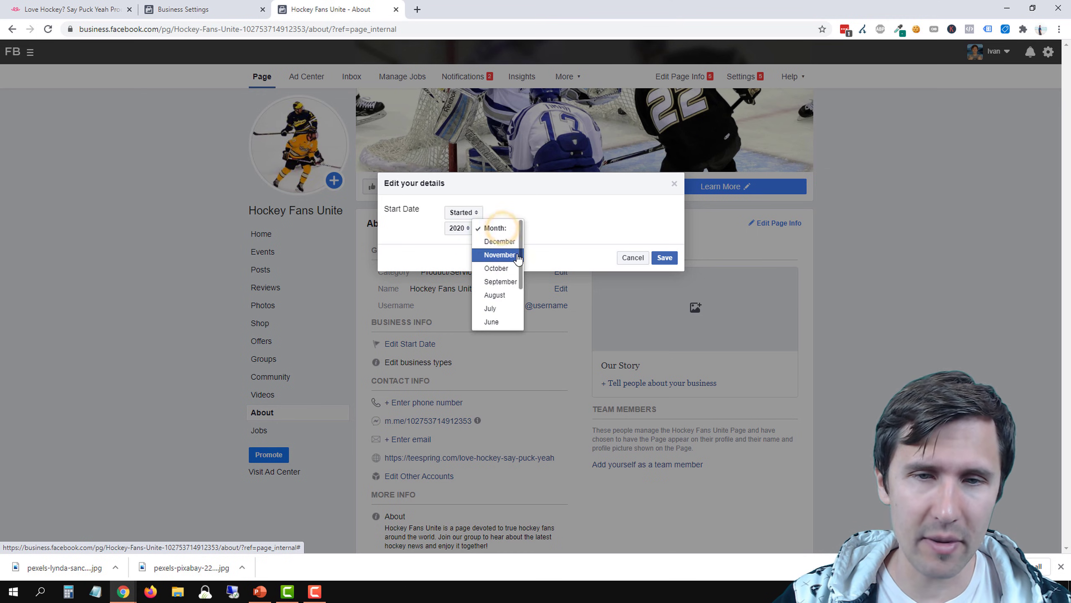
{"action": "left_click", "coordinate": [500, 281]}
{"action": "left_click", "coordinate": [548, 230]}
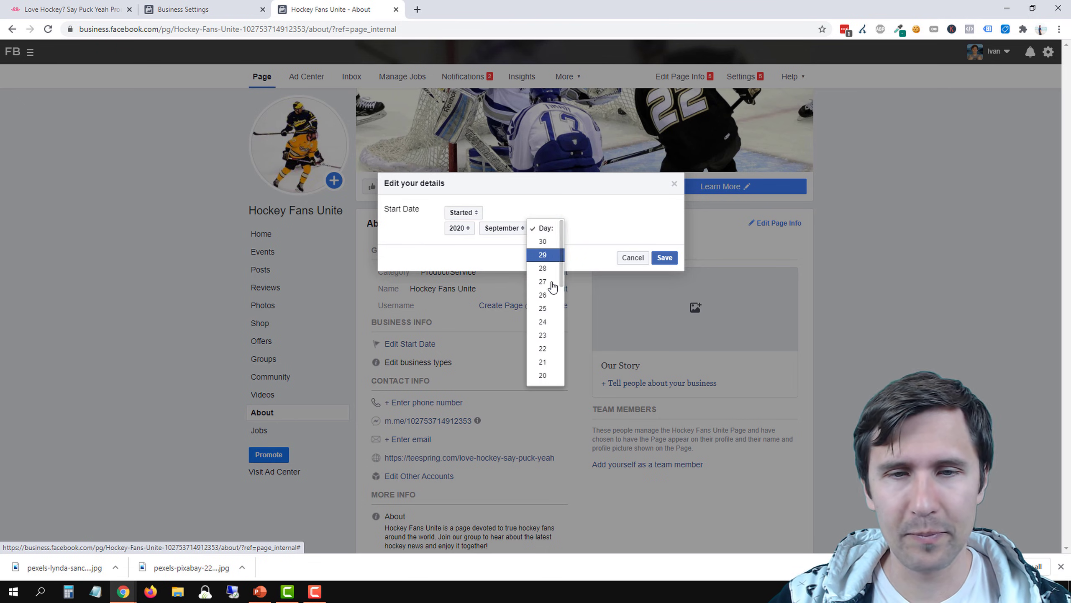
{"action": "scroll", "coordinate": [548, 295], "scroll_direction": "down", "scroll_amount": 1}
{"action": "scroll", "coordinate": [544, 321], "scroll_direction": "down", "scroll_amount": 1}
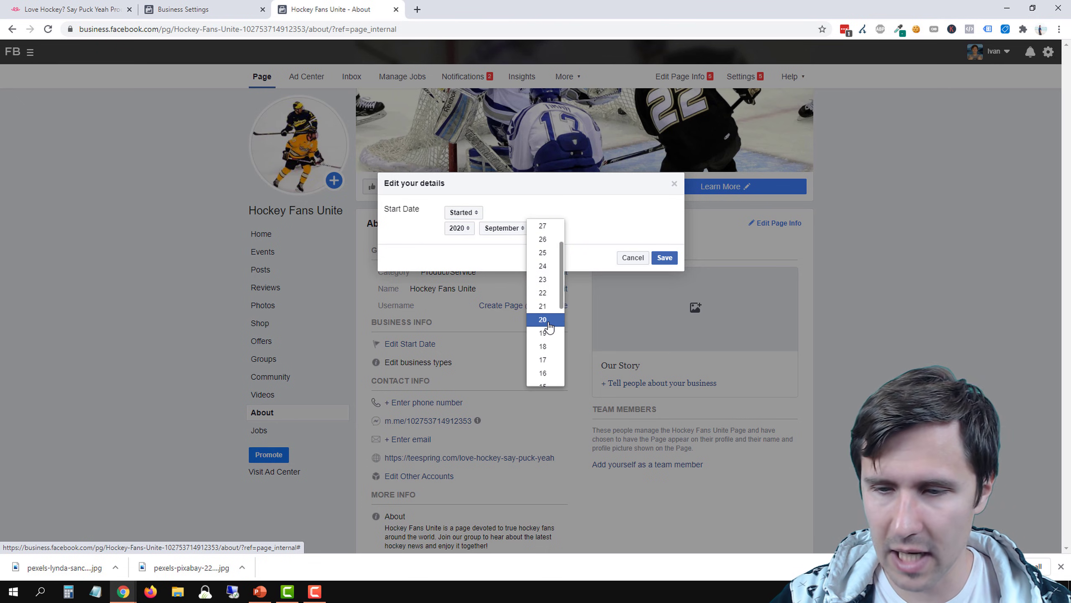
{"action": "scroll", "coordinate": [549, 327], "scroll_direction": "down", "scroll_amount": 1}
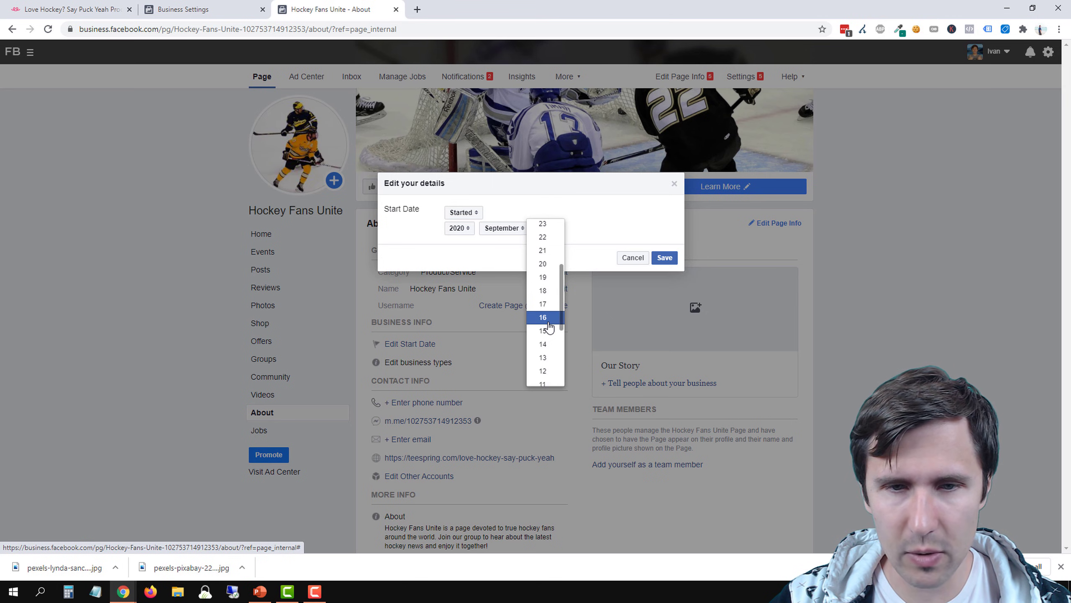
{"action": "scroll", "coordinate": [547, 329], "scroll_direction": "down", "scroll_amount": 1}
{"action": "left_click", "coordinate": [545, 327]}
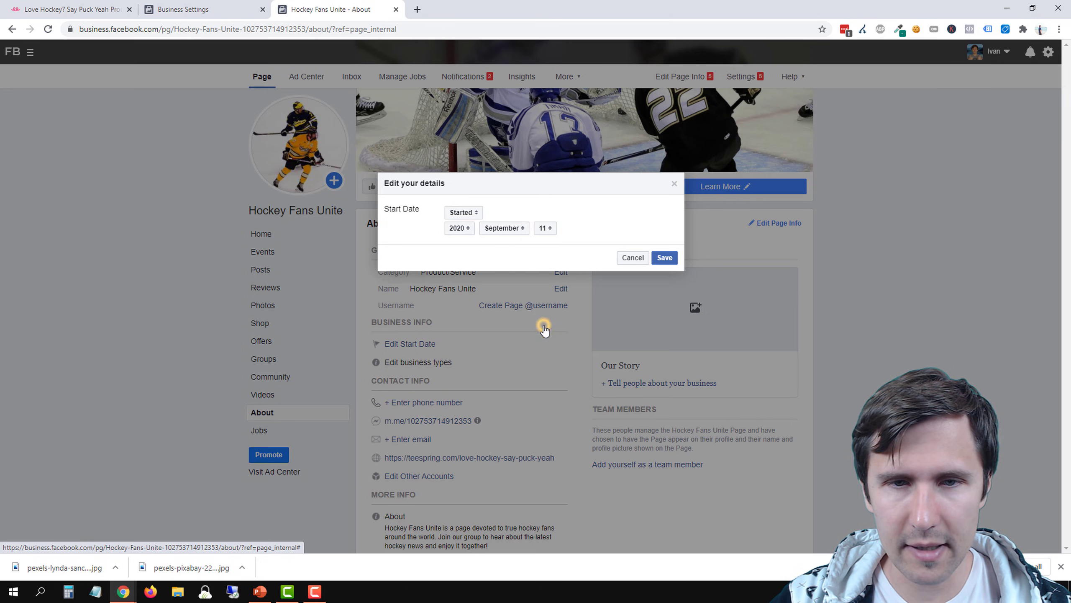
{"action": "left_click", "coordinate": [664, 257]}
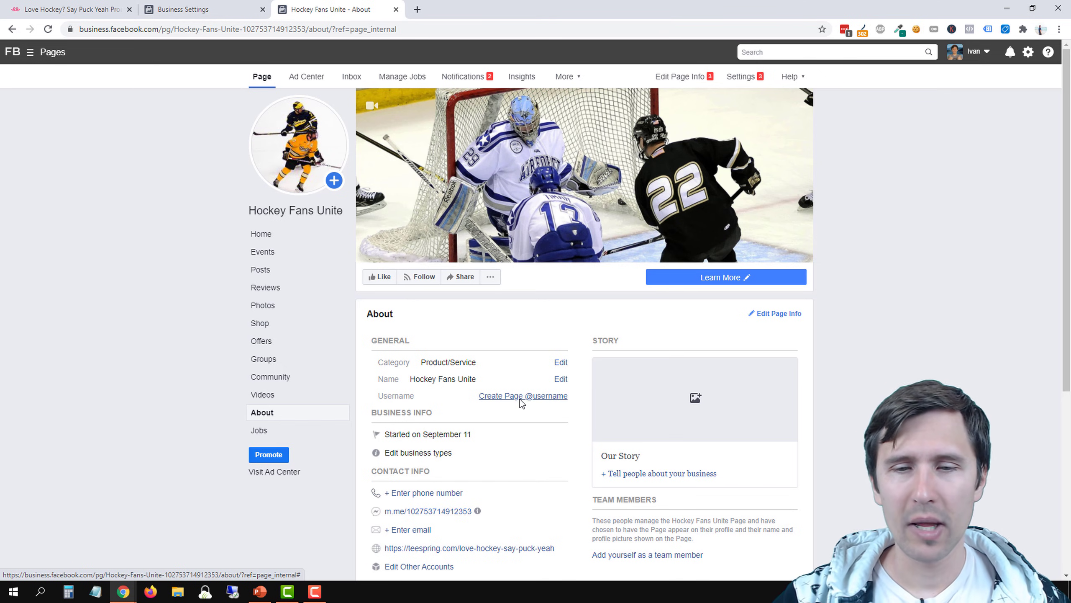
Review the page's About details and return to the Hockey Fans Unite home page
{"action": "scroll", "coordinate": [547, 491], "scroll_direction": "down", "scroll_amount": 3}
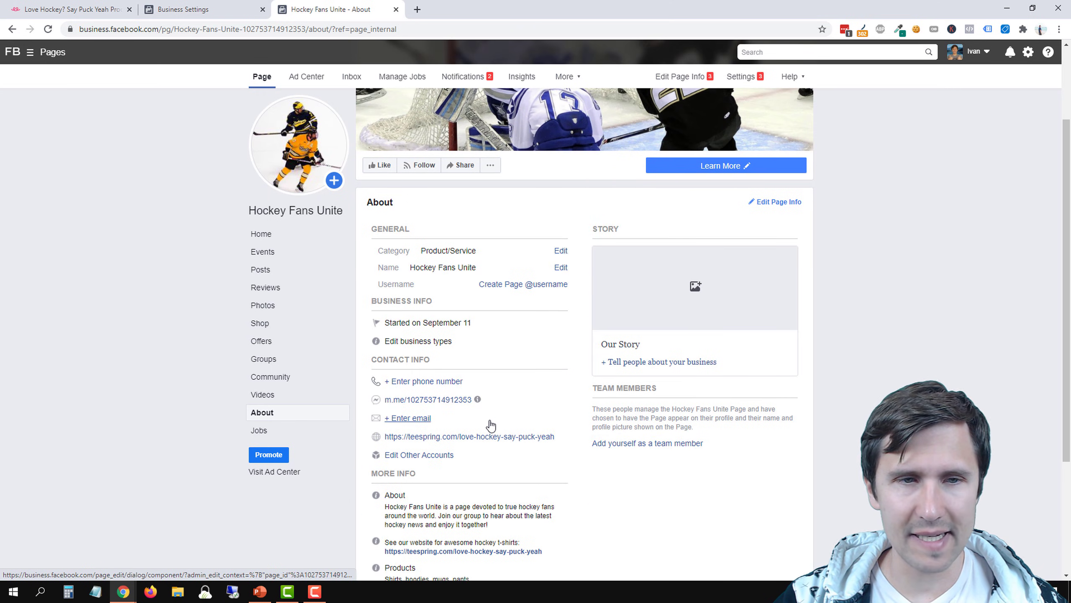
{"action": "scroll", "coordinate": [491, 425], "scroll_direction": "up", "scroll_amount": 3}
{"action": "left_click", "coordinate": [274, 232]}
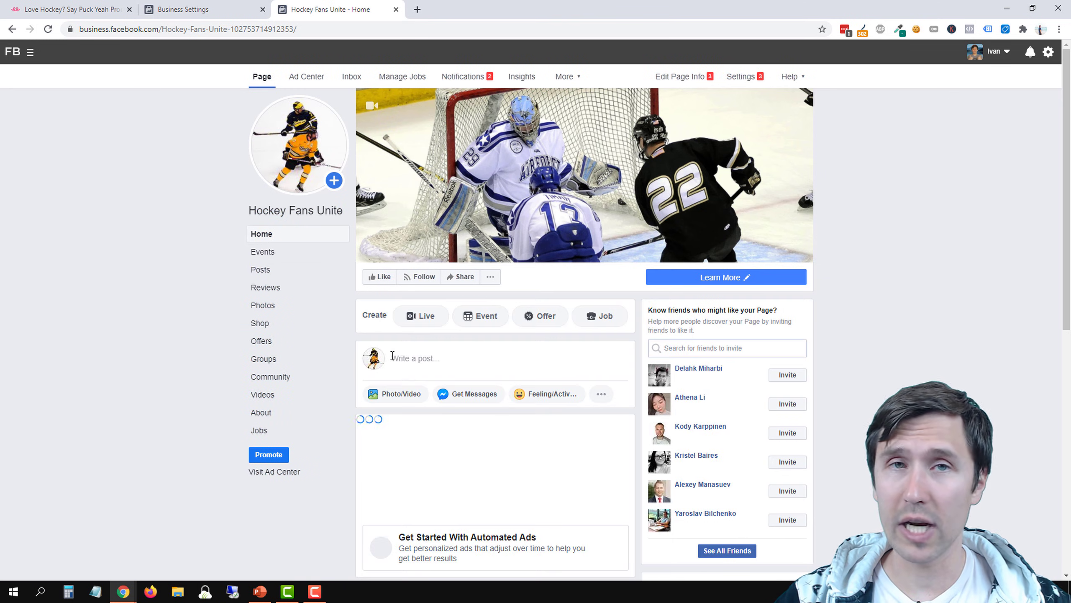
Switch to PowerPoint and add a check mark emoji after "Create a Facebook Page" on the Our Steps slide
{"action": "left_click", "coordinate": [260, 591]}
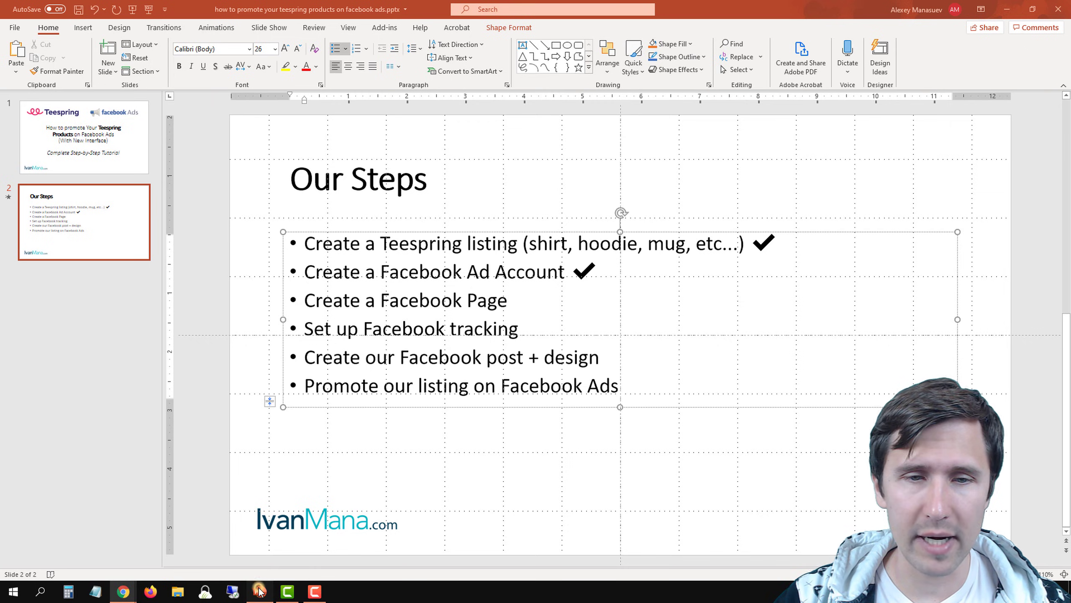
{"action": "left_click", "coordinate": [552, 301]}
{"action": "key", "text": "super+period"}
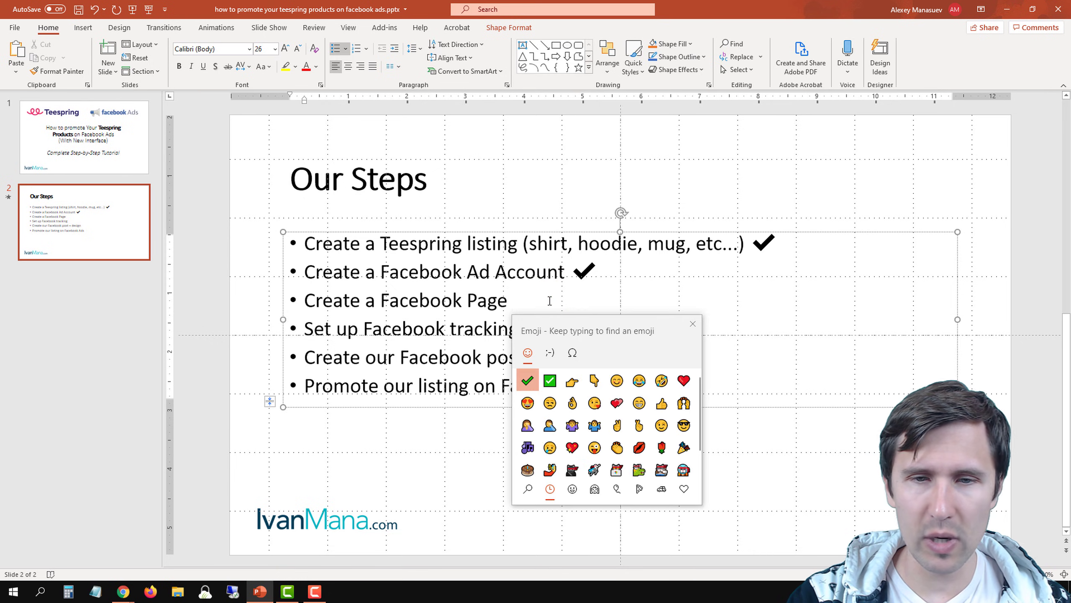
{"action": "key", "text": "Return"}
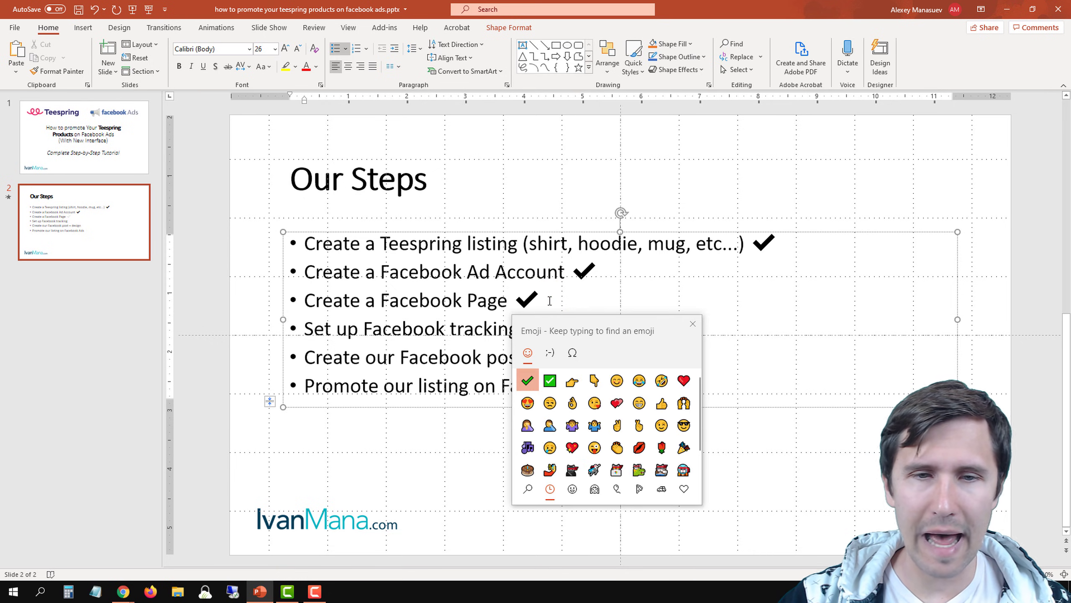
{"action": "left_click", "coordinate": [692, 323]}
Switch back to Chrome and open the Pixels data source in the business's settings
{"action": "mouse_move", "coordinate": [123, 593]}
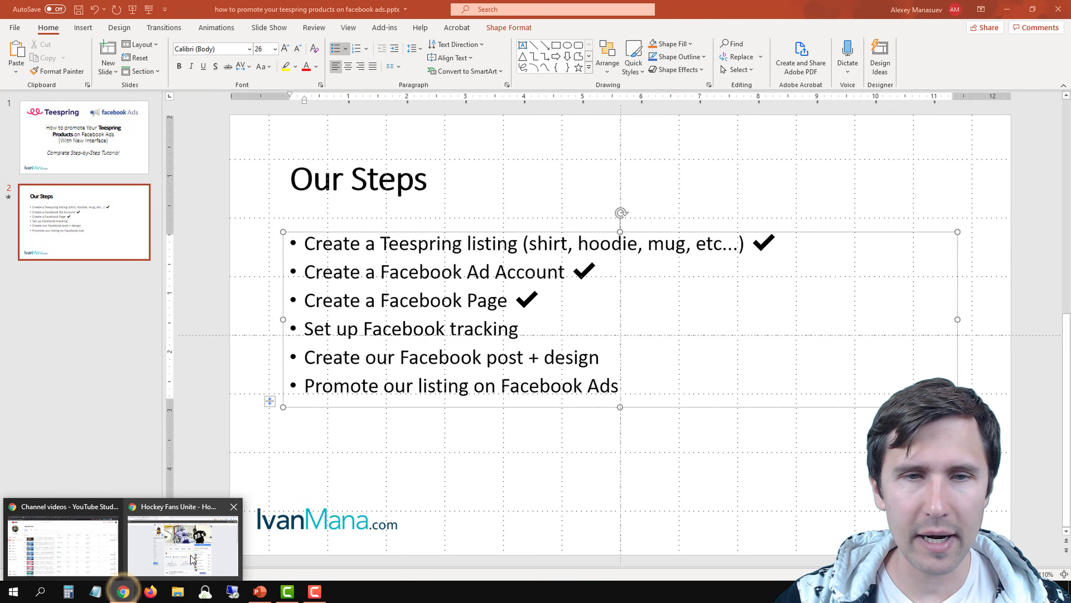
{"action": "left_click", "coordinate": [190, 553]}
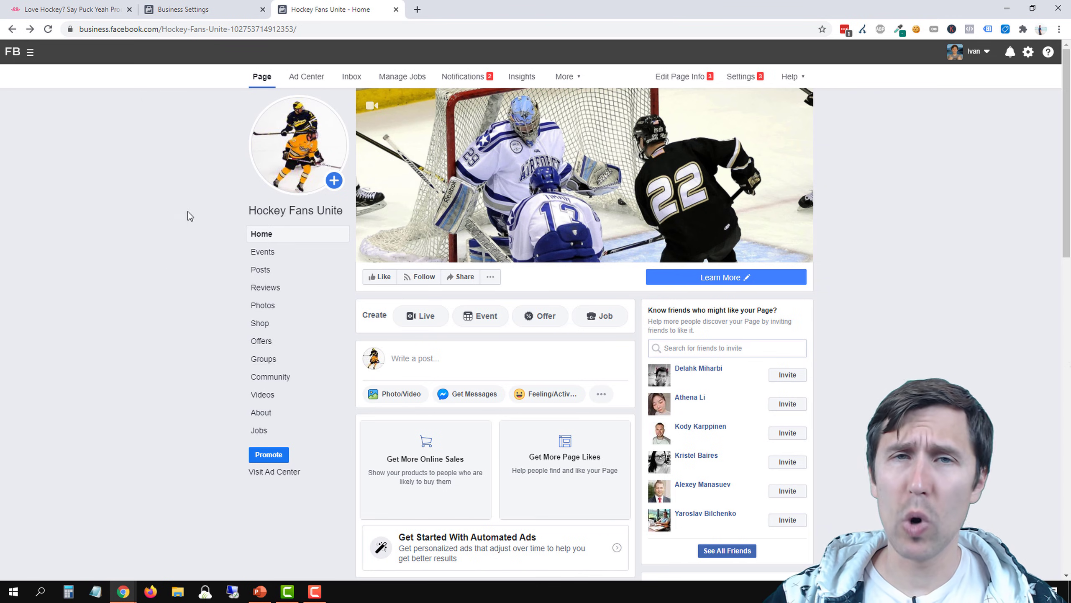
{"action": "left_click", "coordinate": [207, 9]}
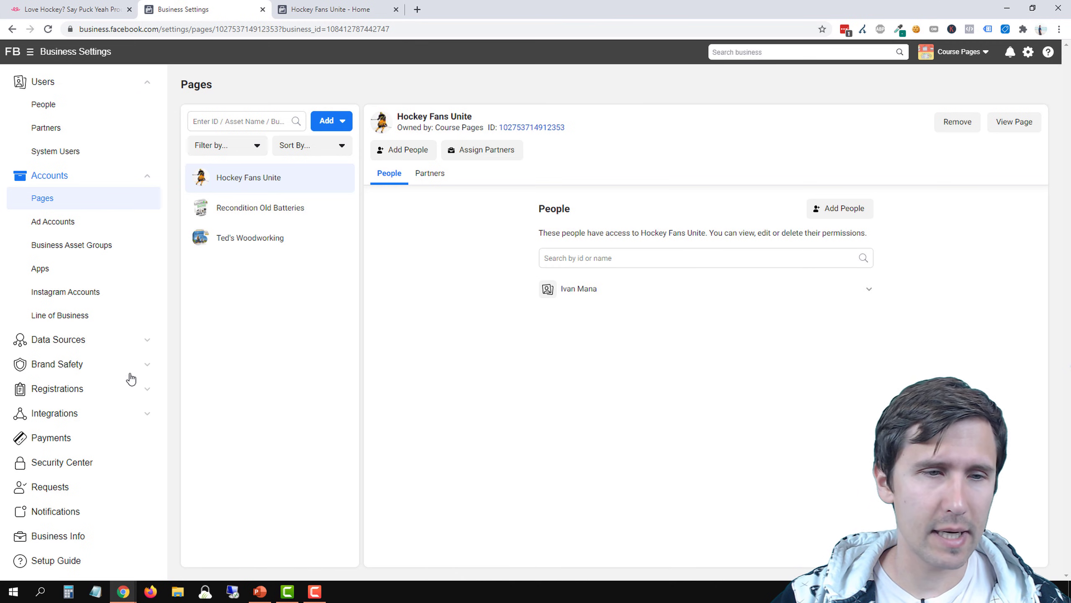
{"action": "left_click", "coordinate": [86, 345]}
{"action": "left_click", "coordinate": [49, 392]}
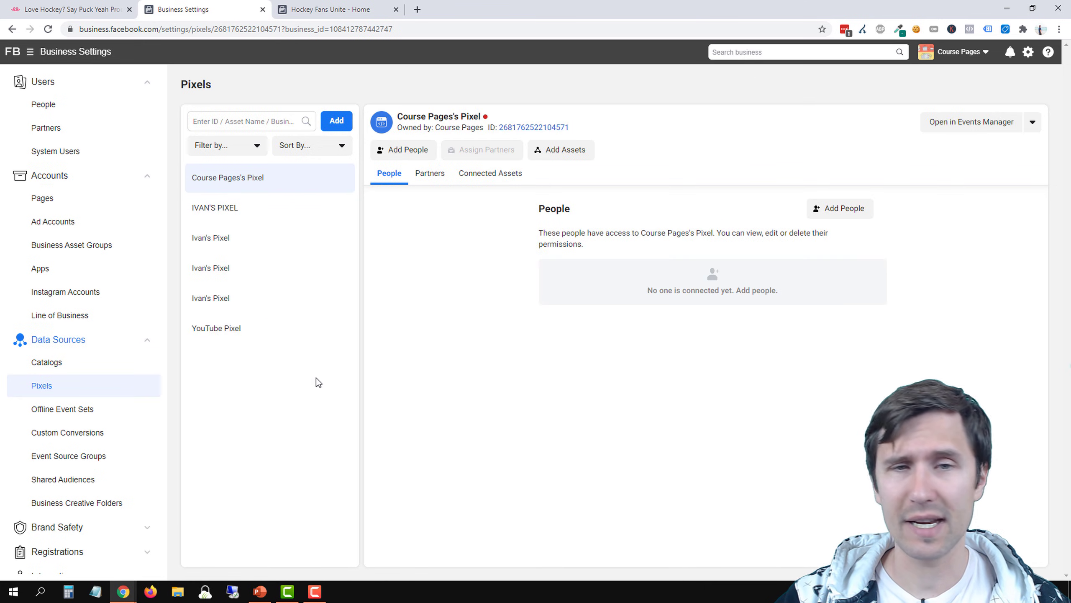
Create a new pixel named Hockey Fans Unite and dismiss the pixel setup options
{"action": "left_click", "coordinate": [334, 123]}
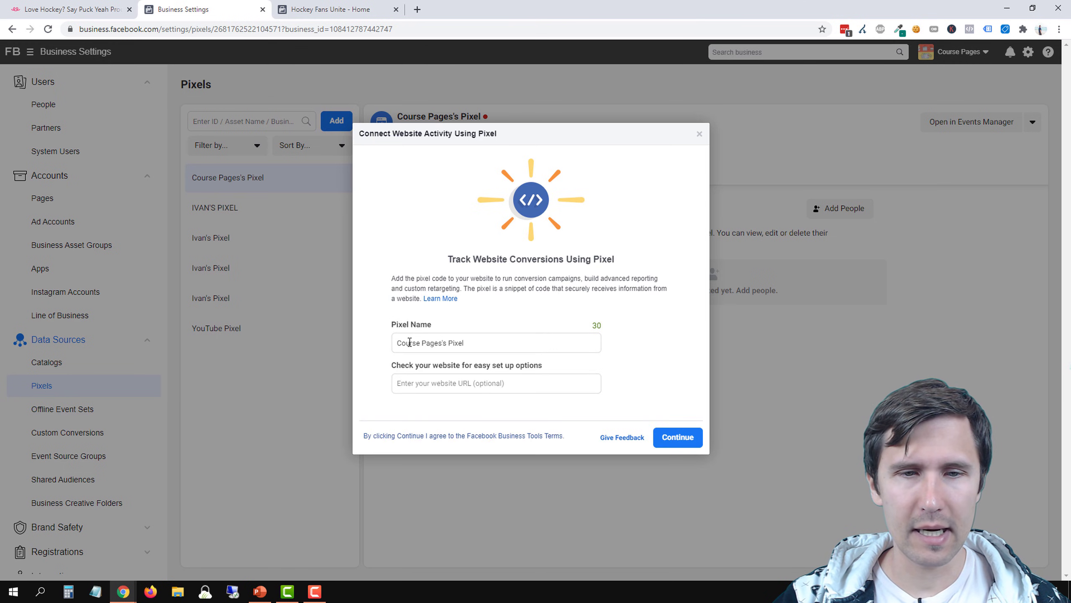
{"action": "triple_click", "coordinate": [436, 344]}
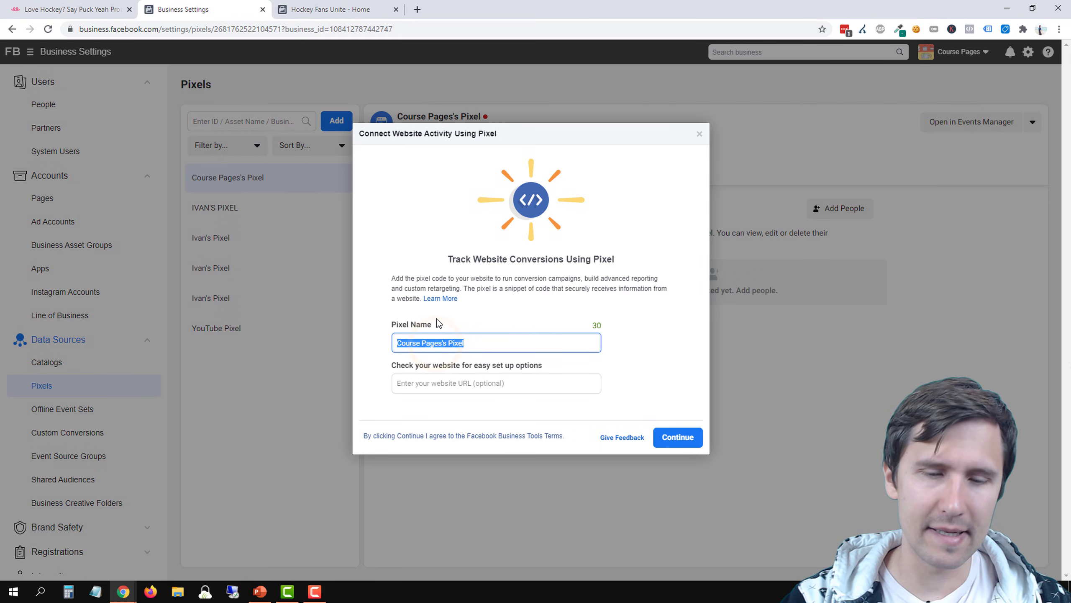
{"action": "type", "text": "Hockey Fans Unite"}
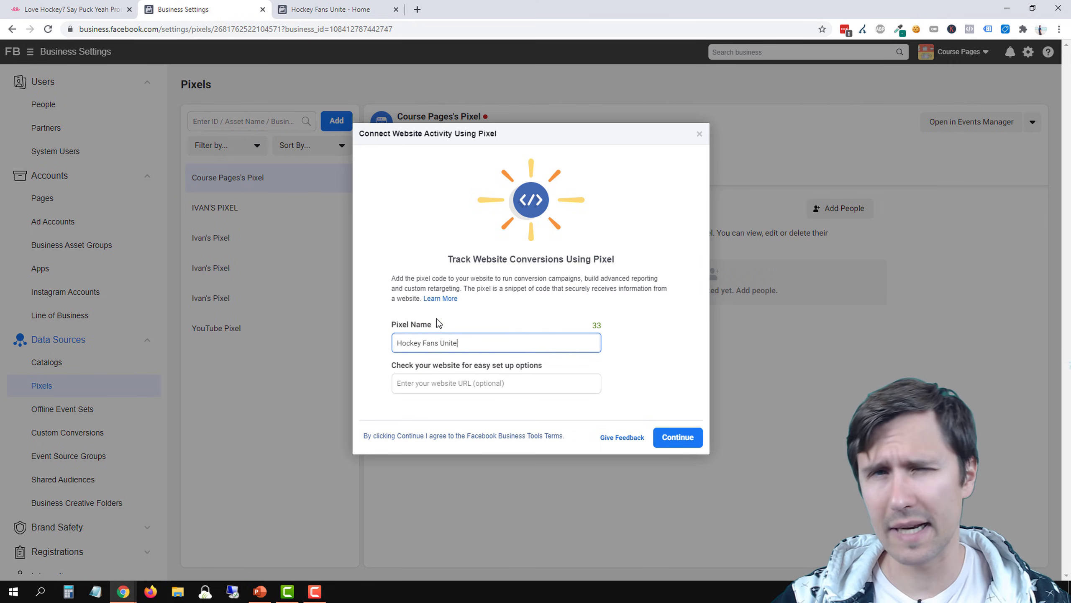
{"action": "left_click", "coordinate": [673, 438]}
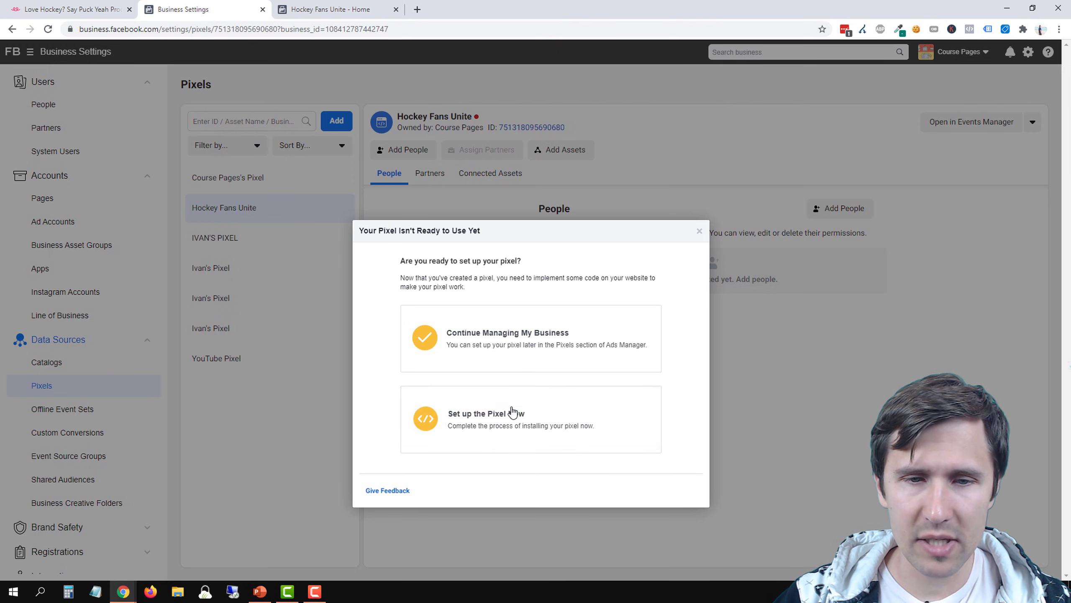
{"action": "left_click", "coordinate": [700, 232]}
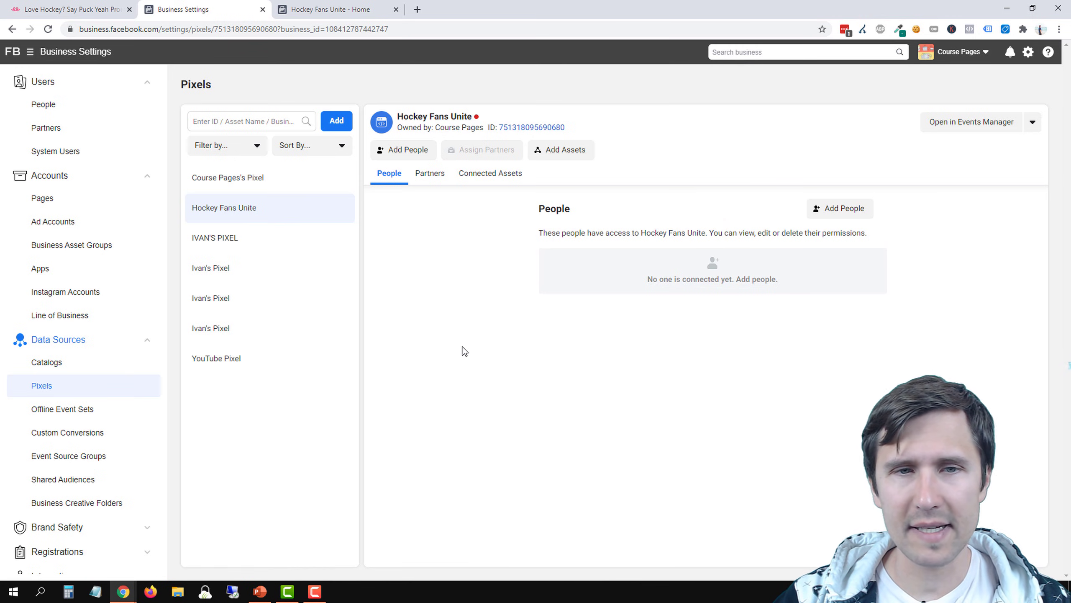
Assign the business's only listed person to the Hockey Fans Unite pixel with Manage Pixel admin access
{"action": "left_click", "coordinate": [420, 157]}
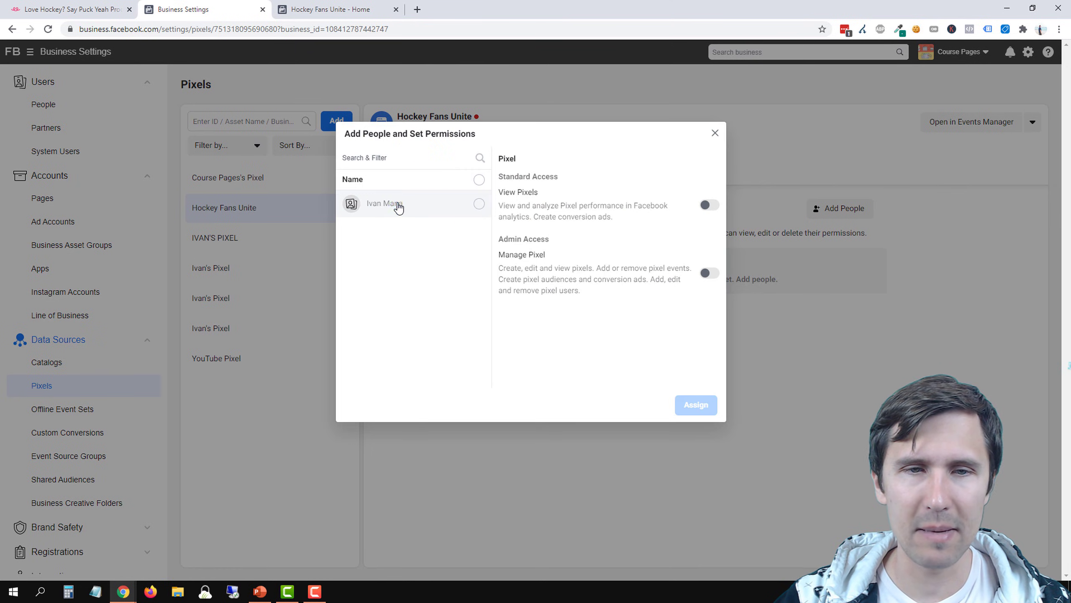
{"action": "left_click", "coordinate": [397, 203]}
{"action": "left_click", "coordinate": [710, 273]}
{"action": "left_click", "coordinate": [695, 404]}
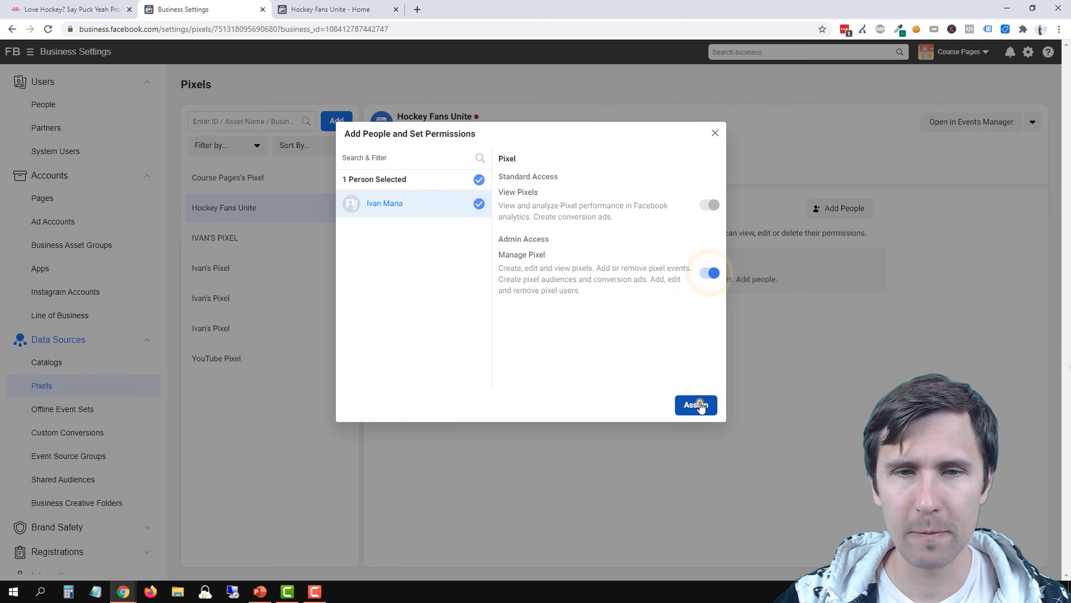
{"action": "left_click", "coordinate": [616, 258]}
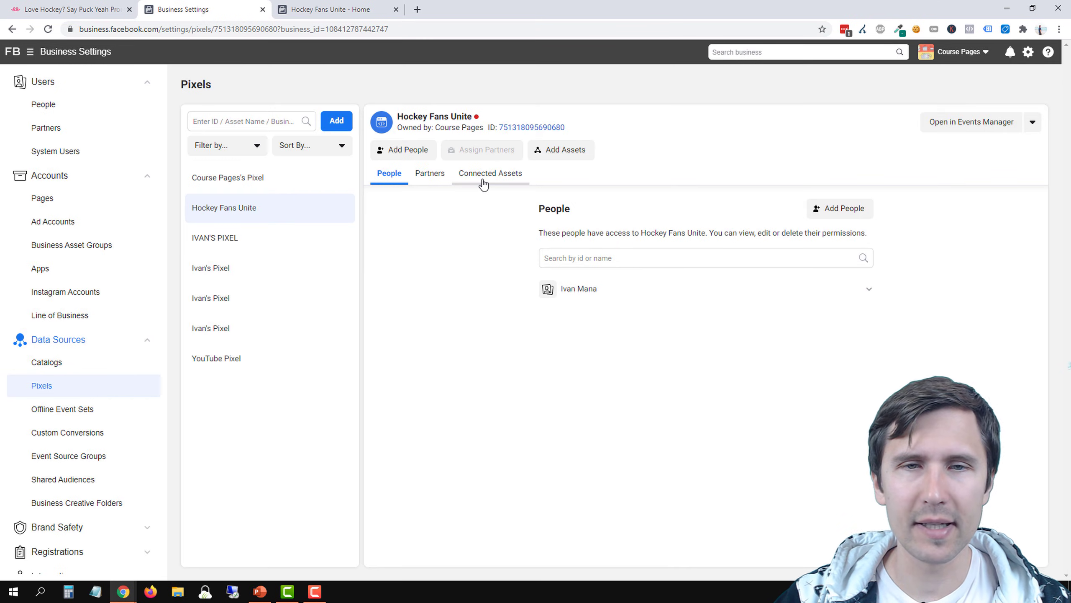
Connect Ad Account 1 to the Hockey Fans Unite pixel and show its connected assets
{"action": "left_click", "coordinate": [558, 151]}
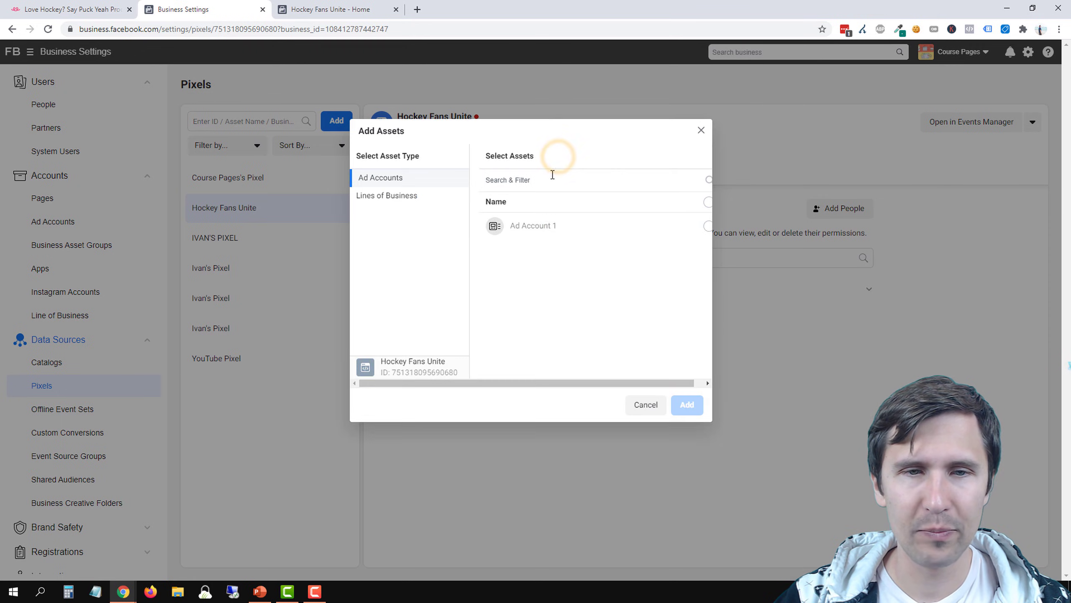
{"action": "left_click", "coordinate": [555, 227]}
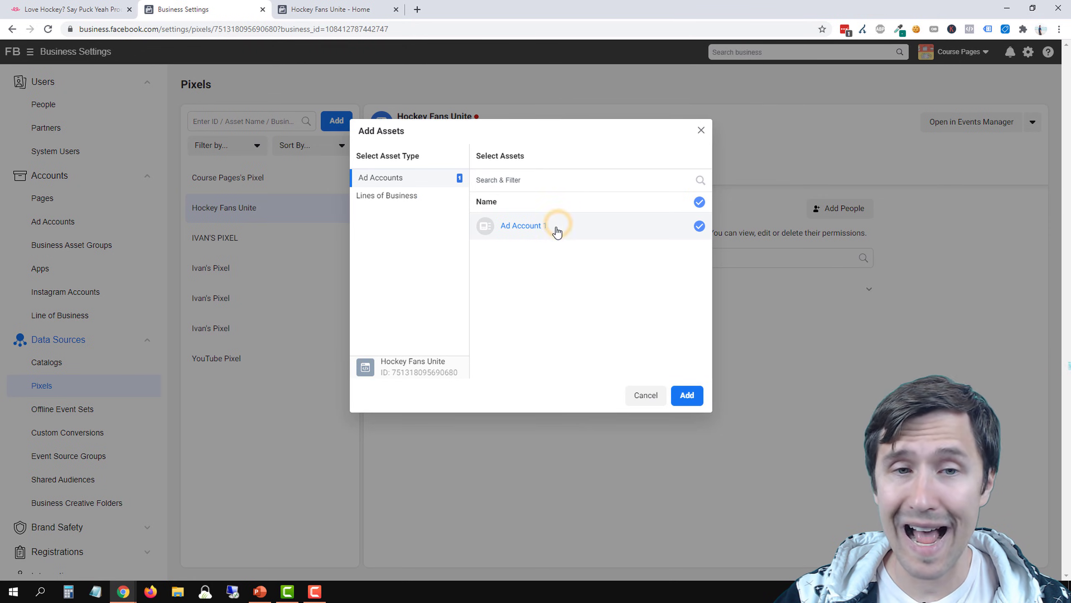
{"action": "left_click", "coordinate": [687, 397]}
{"action": "left_click", "coordinate": [614, 265]}
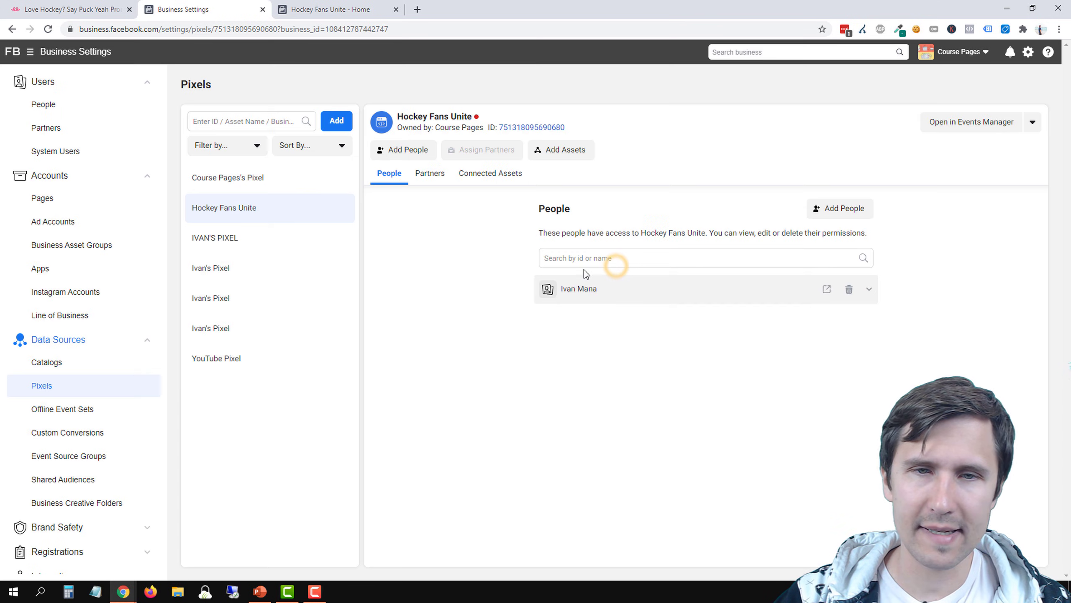
{"action": "left_click", "coordinate": [504, 181]}
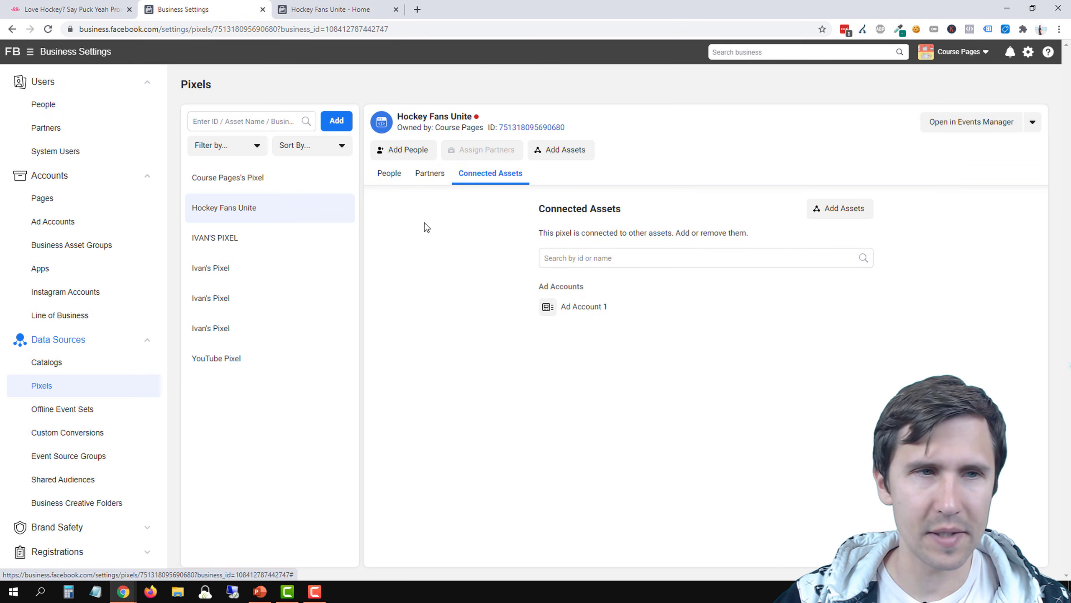
Open Events Manager from the business settings and copy the ID of the Hockey Fans Unite pixel
{"action": "left_click", "coordinate": [49, 53]}
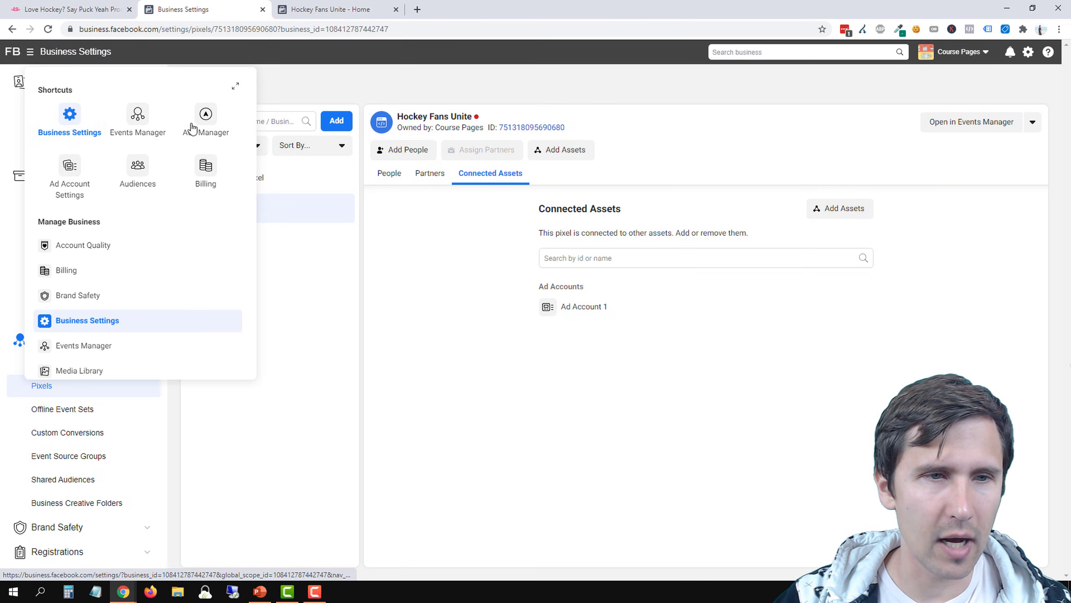
{"action": "left_click", "coordinate": [132, 116]}
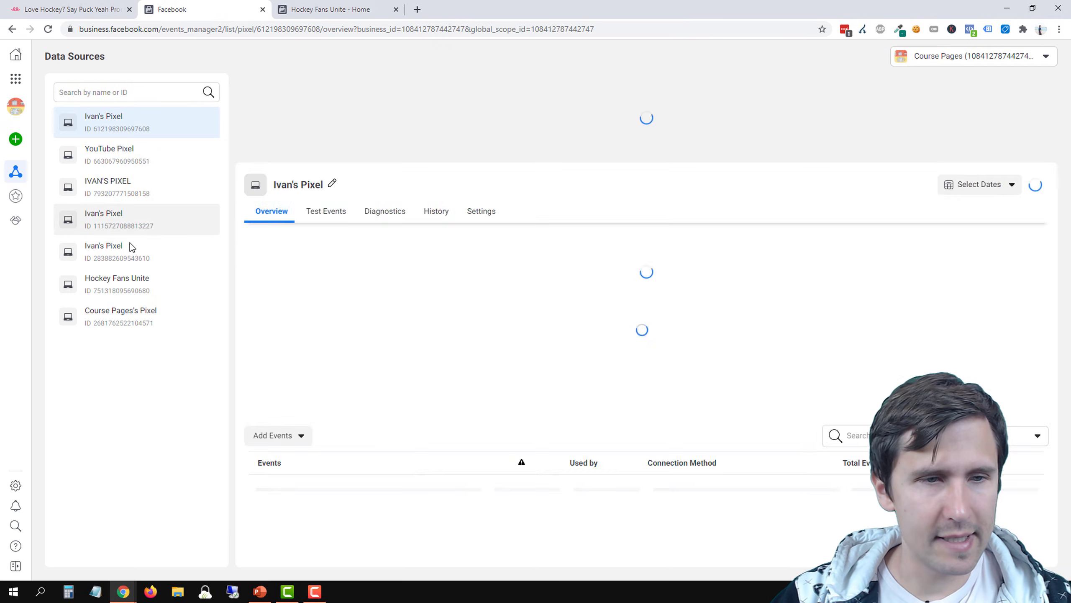
{"action": "left_click", "coordinate": [125, 291]}
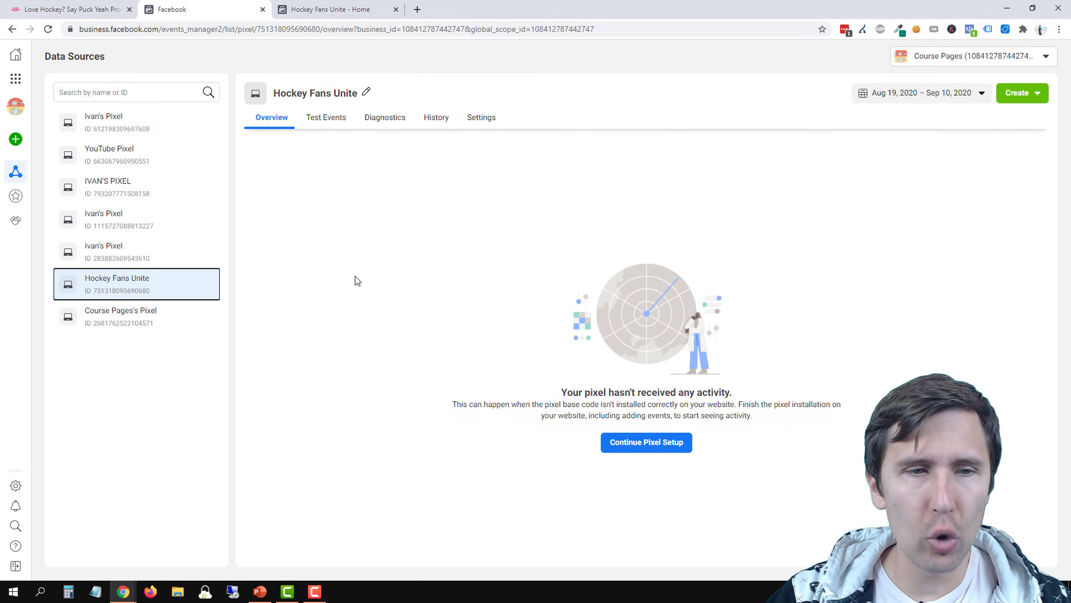
{"action": "left_click_drag", "start_coordinate": [97, 291], "coordinate": [155, 294]}
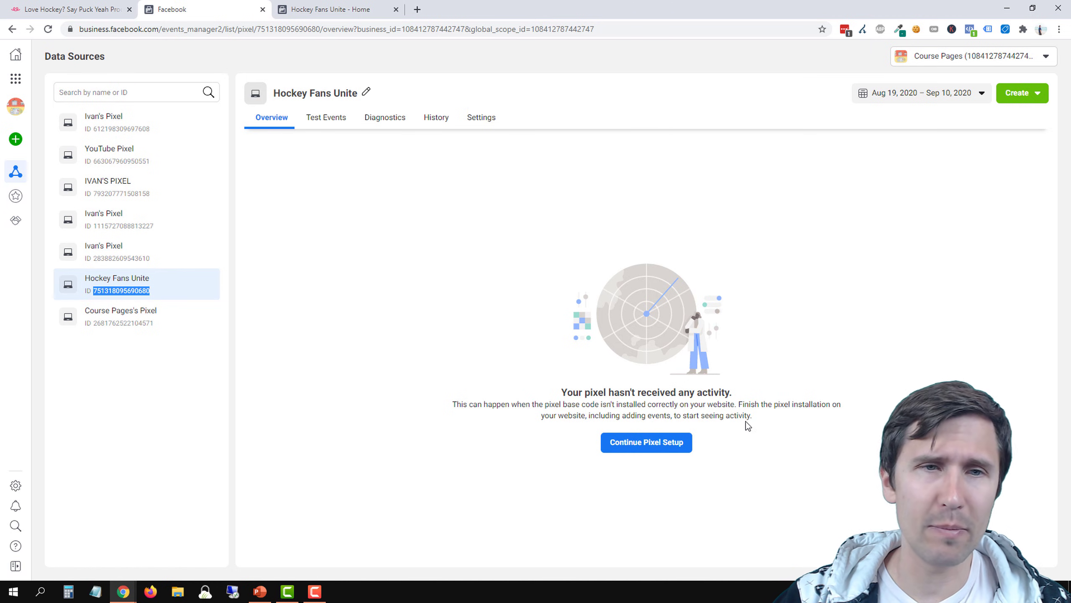
{"action": "right_click", "coordinate": [112, 292]}
{"action": "left_click", "coordinate": [136, 302]}
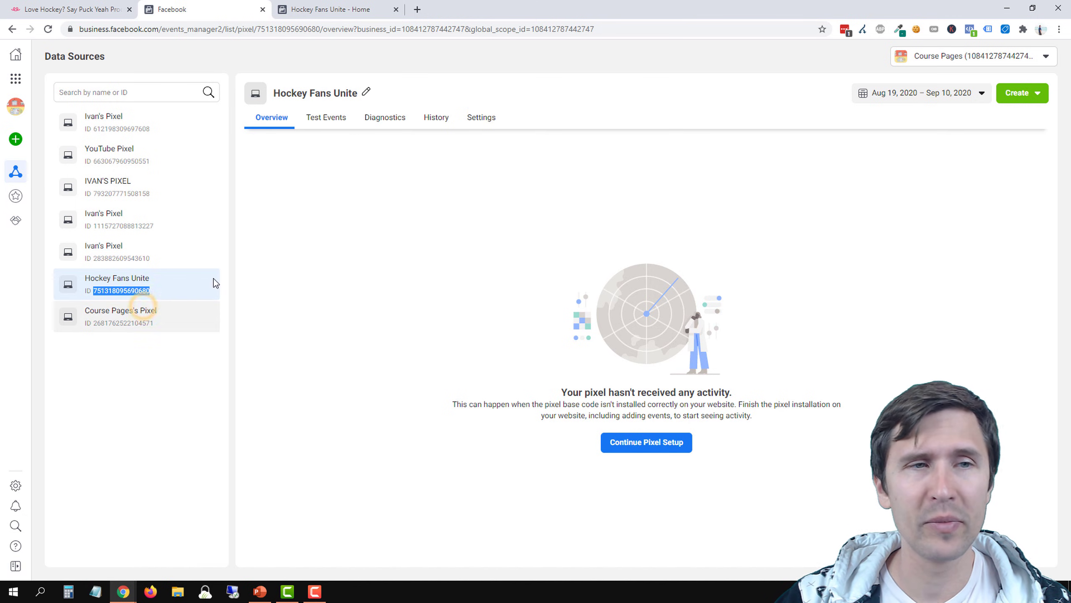
Go back to the Teespring listing, open the listings dashboard and bring up the tracking pixels settings
{"action": "left_click", "coordinate": [71, 9]}
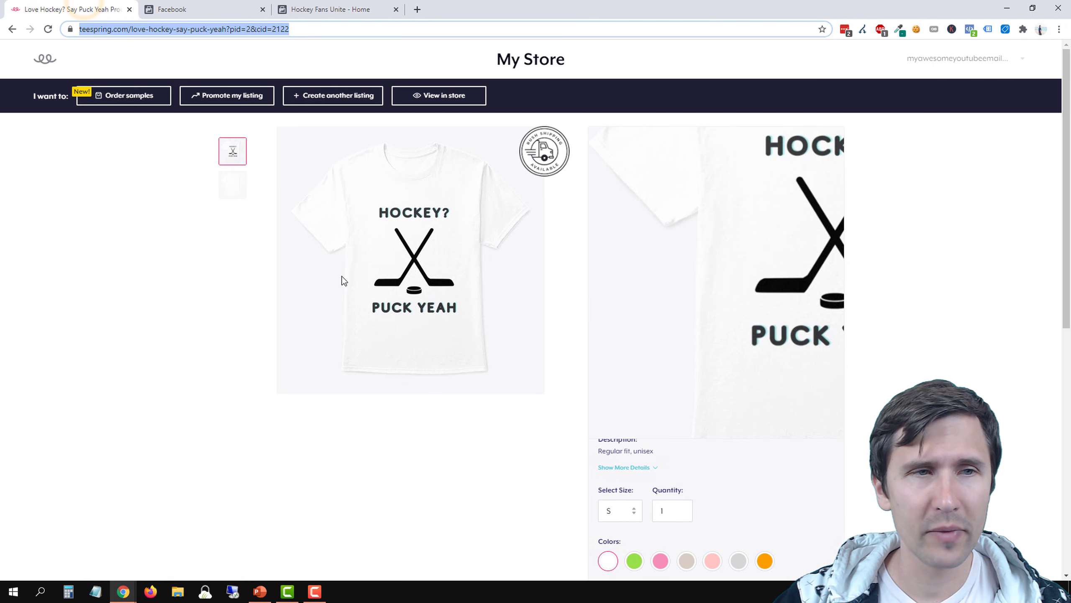
{"action": "left_click", "coordinate": [999, 63]}
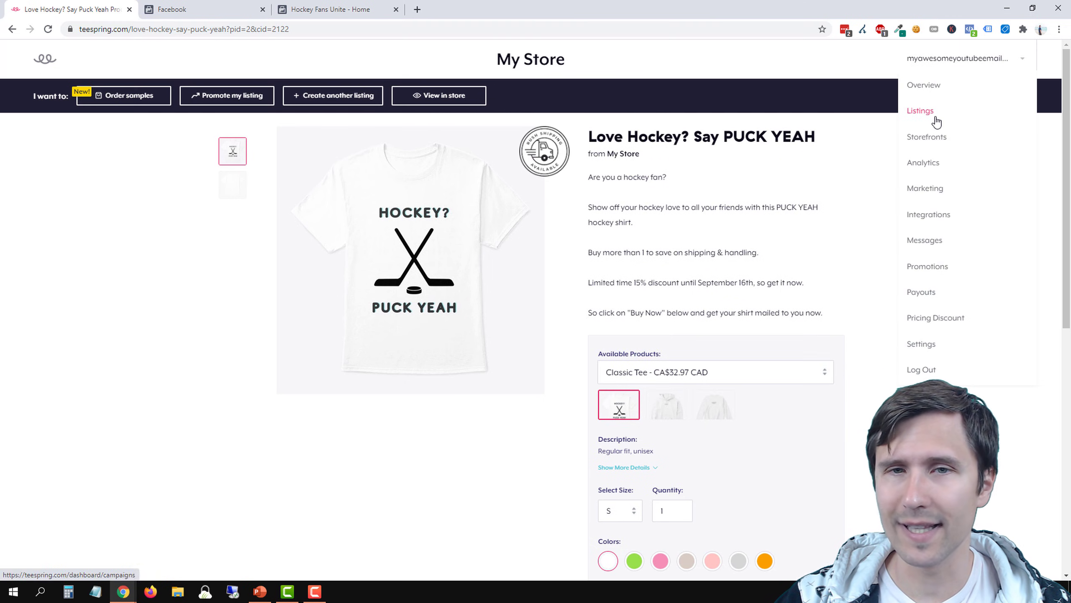
{"action": "left_click", "coordinate": [935, 118]}
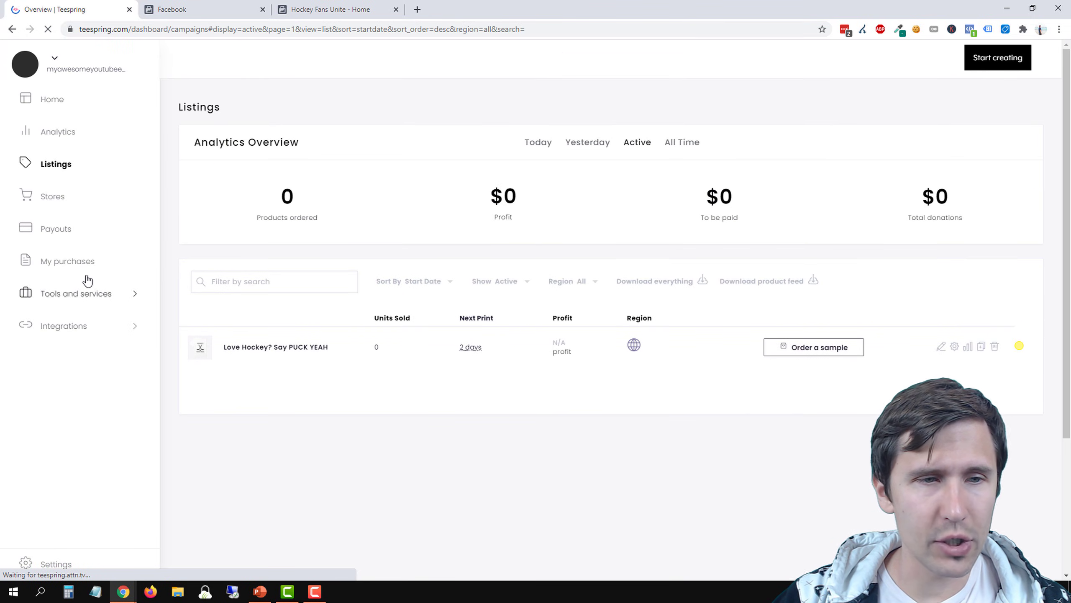
{"action": "left_click", "coordinate": [83, 294]}
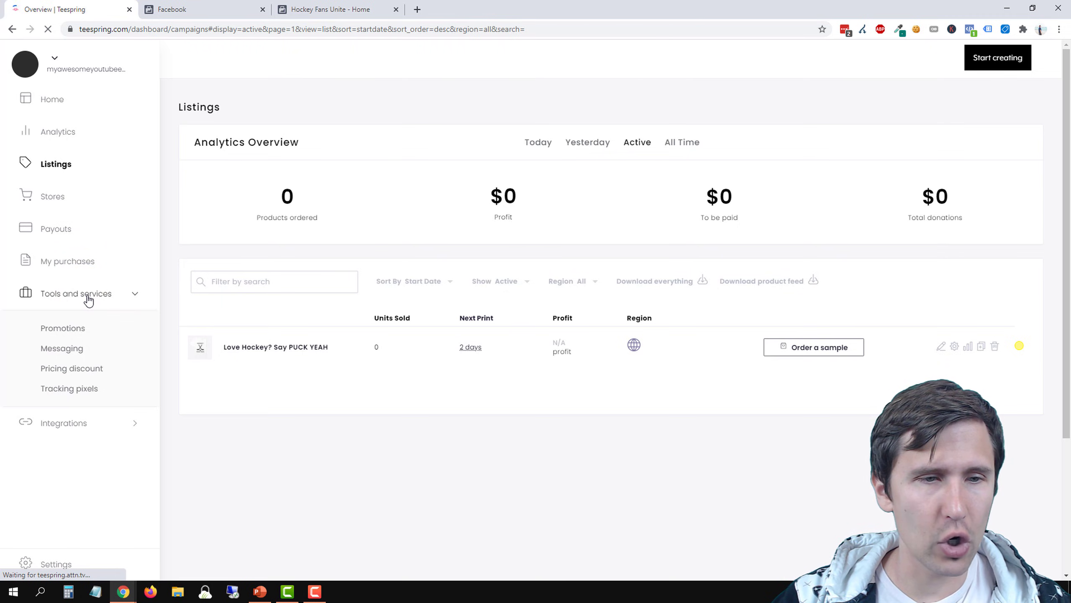
{"action": "left_click", "coordinate": [93, 390]}
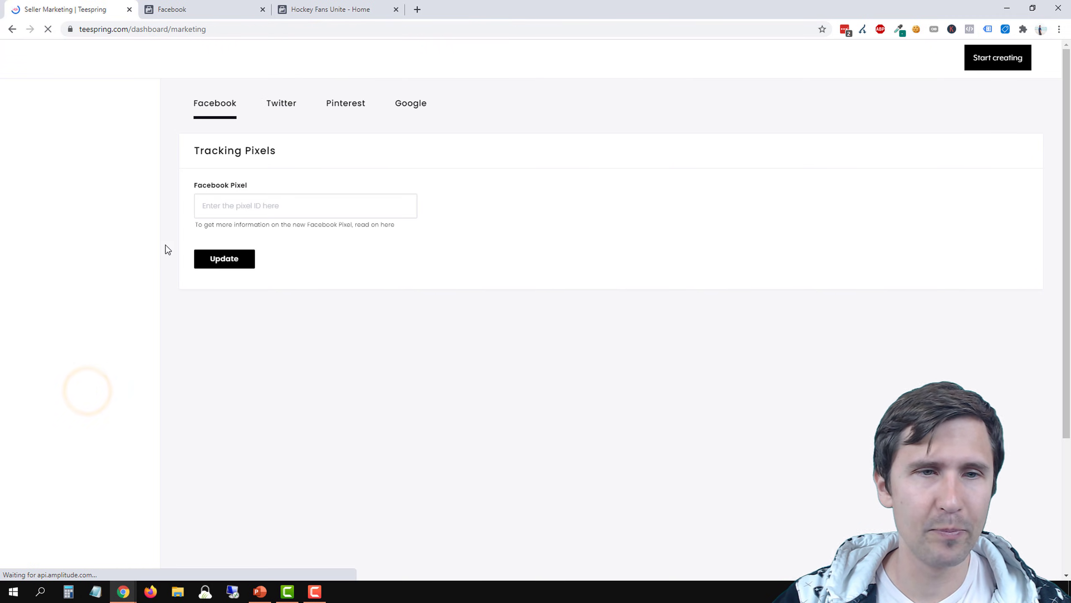
Paste the copied pixel ID as the Facebook pixel, save the update and reopen the tracking pixels settings
{"action": "left_click", "coordinate": [211, 205]}
{"action": "right_click", "coordinate": [237, 204]}
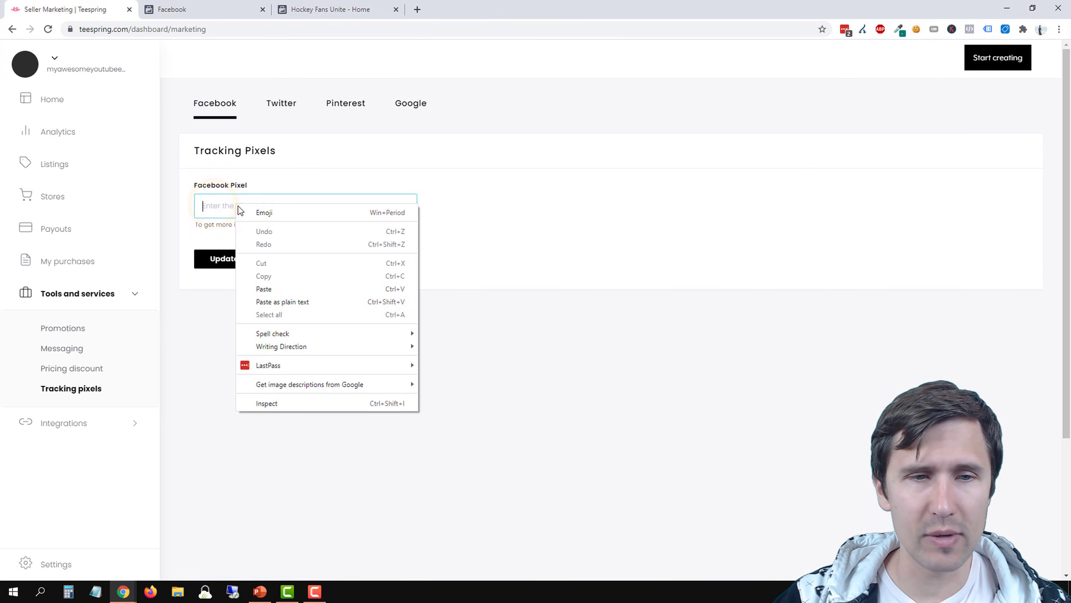
{"action": "left_click", "coordinate": [284, 288]}
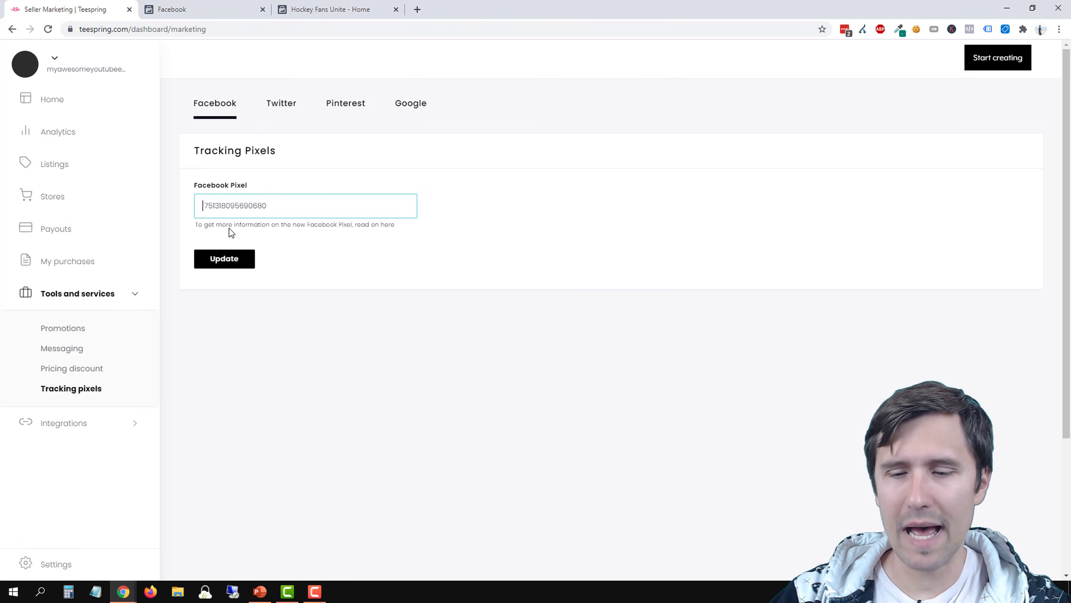
{"action": "left_click", "coordinate": [219, 268]}
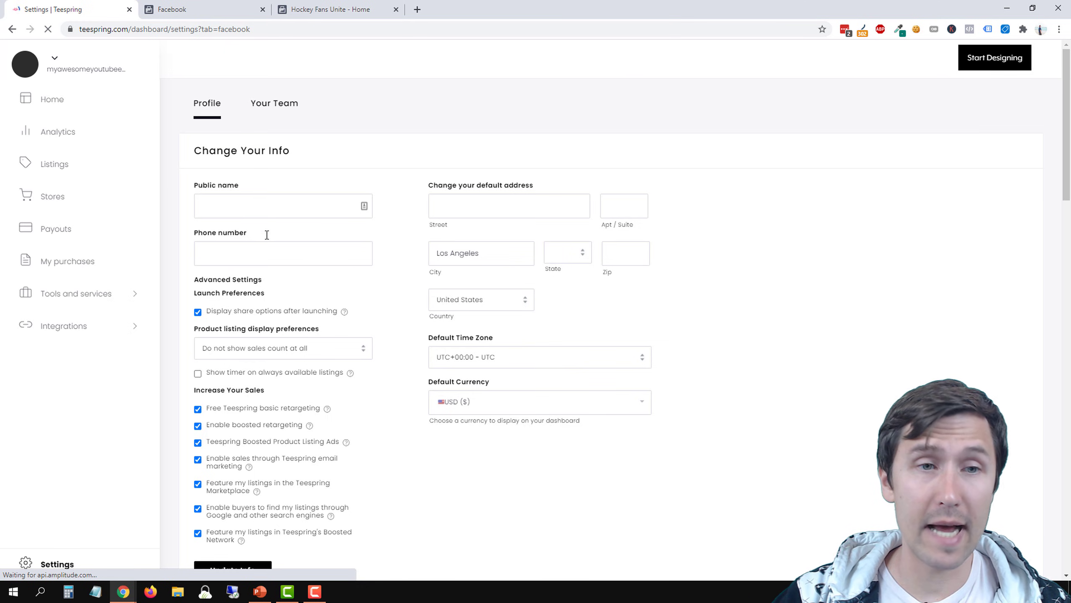
{"action": "left_click", "coordinate": [85, 295]}
{"action": "left_click", "coordinate": [85, 392]}
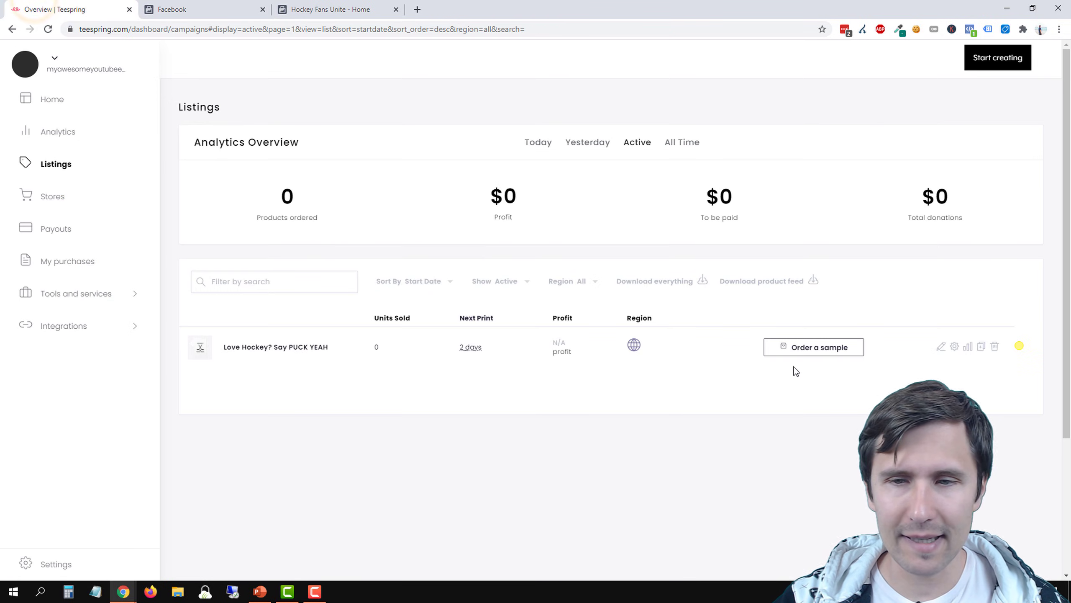
Open the Love Hockey? Say PUCK YEAH listing and inspect the Hockey Fans Unite pixel's PageView event with Facebook Pixel Helper
{"action": "left_click", "coordinate": [297, 346]}
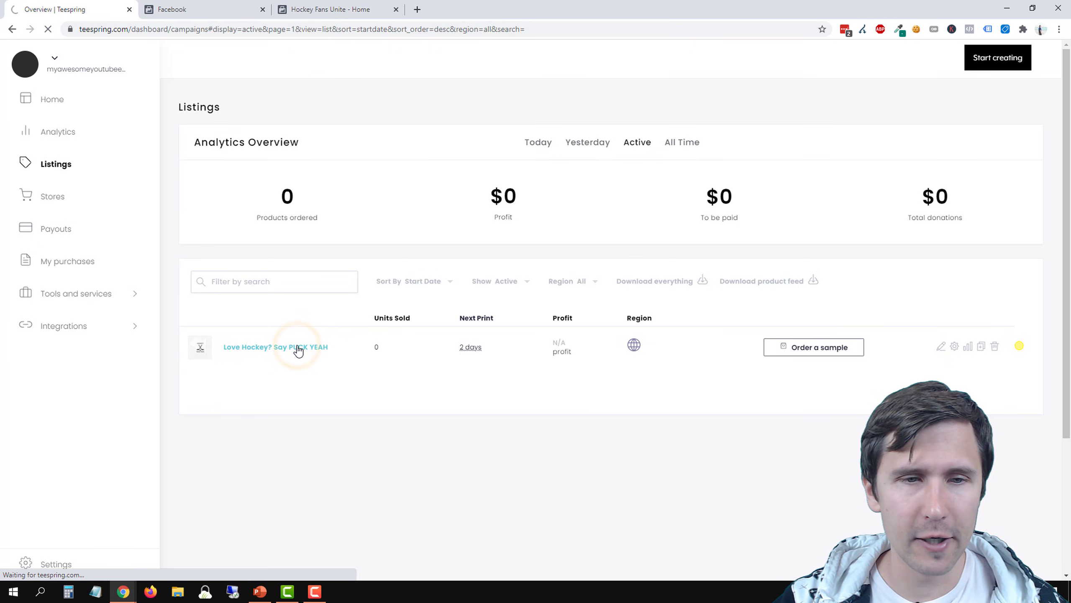
{"action": "left_click", "coordinate": [209, 8]}
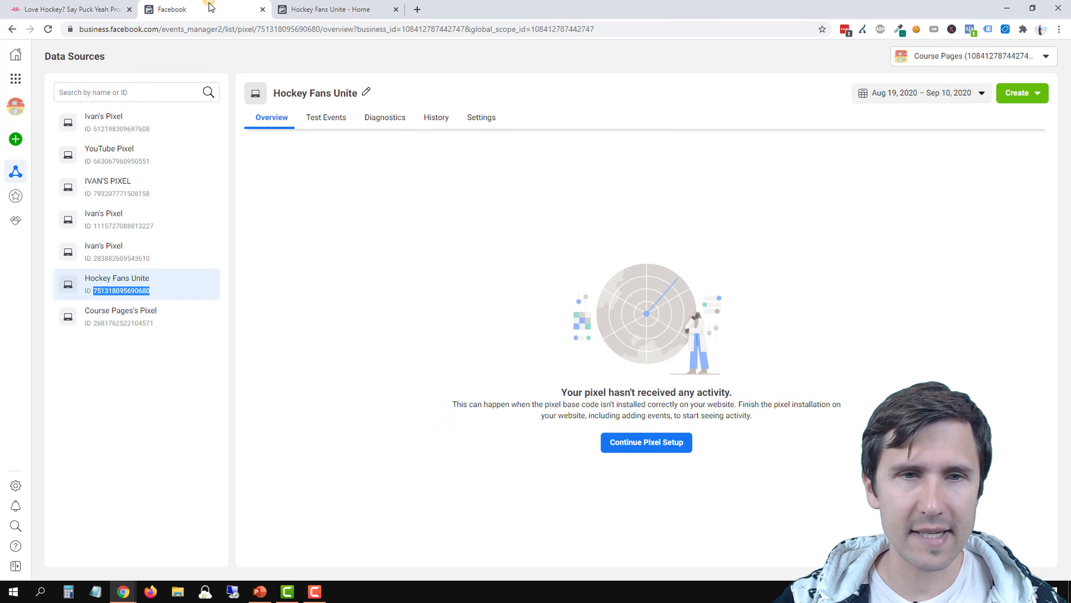
{"action": "left_click", "coordinate": [71, 9]}
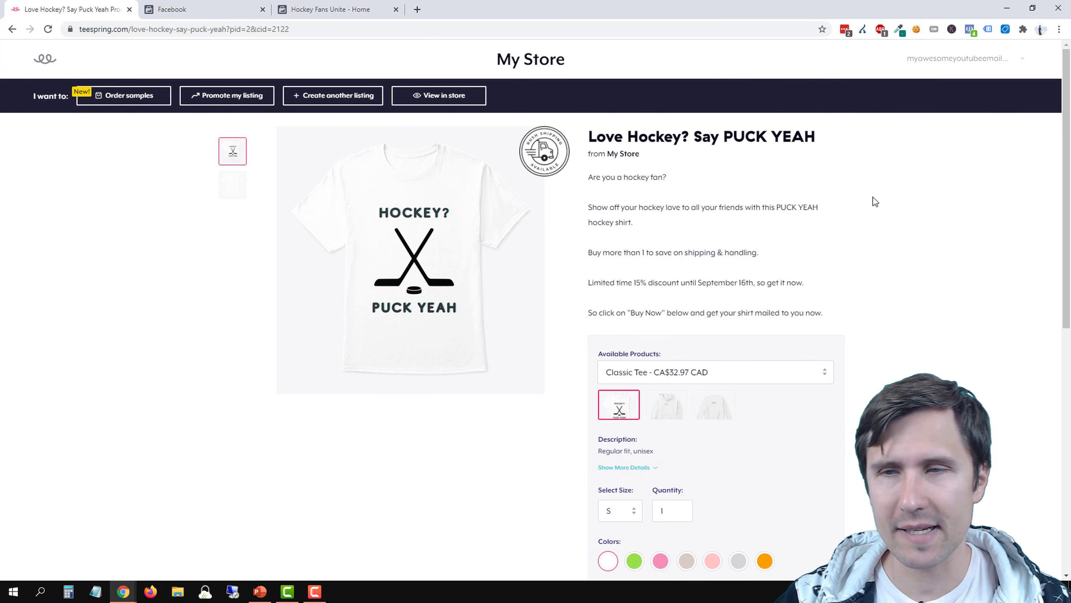
{"action": "left_click", "coordinate": [971, 30]}
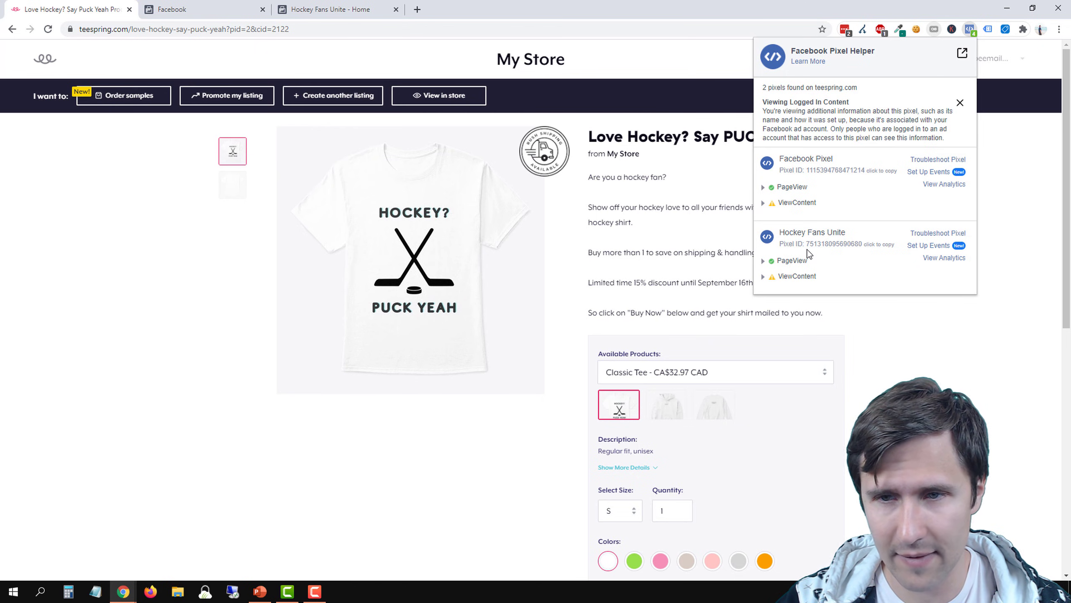
{"action": "left_click", "coordinate": [179, 9]}
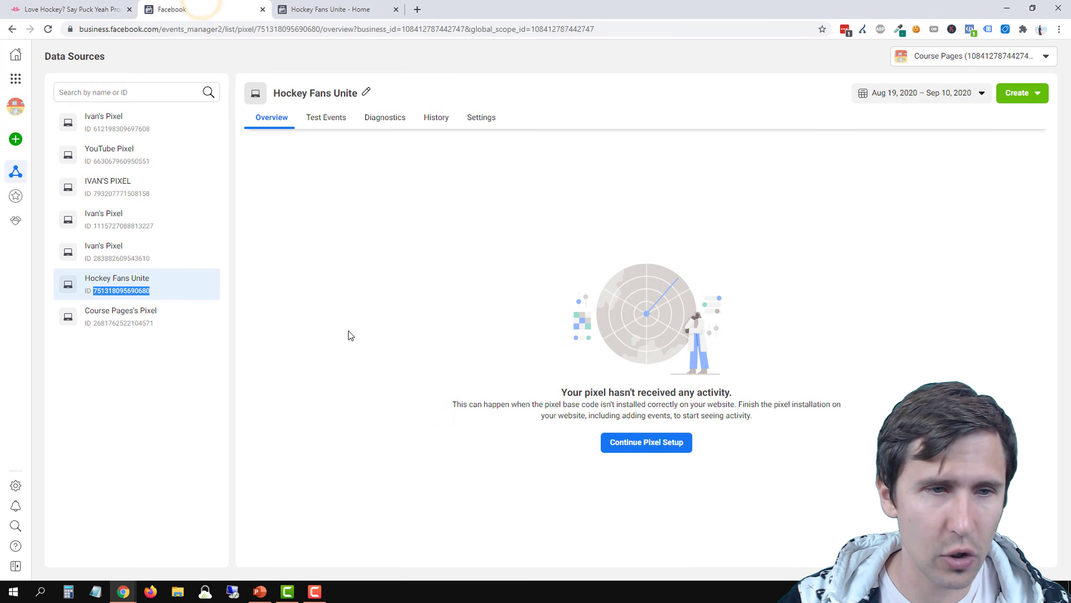
{"action": "left_click", "coordinate": [86, 6]}
{"action": "left_click", "coordinate": [969, 29]}
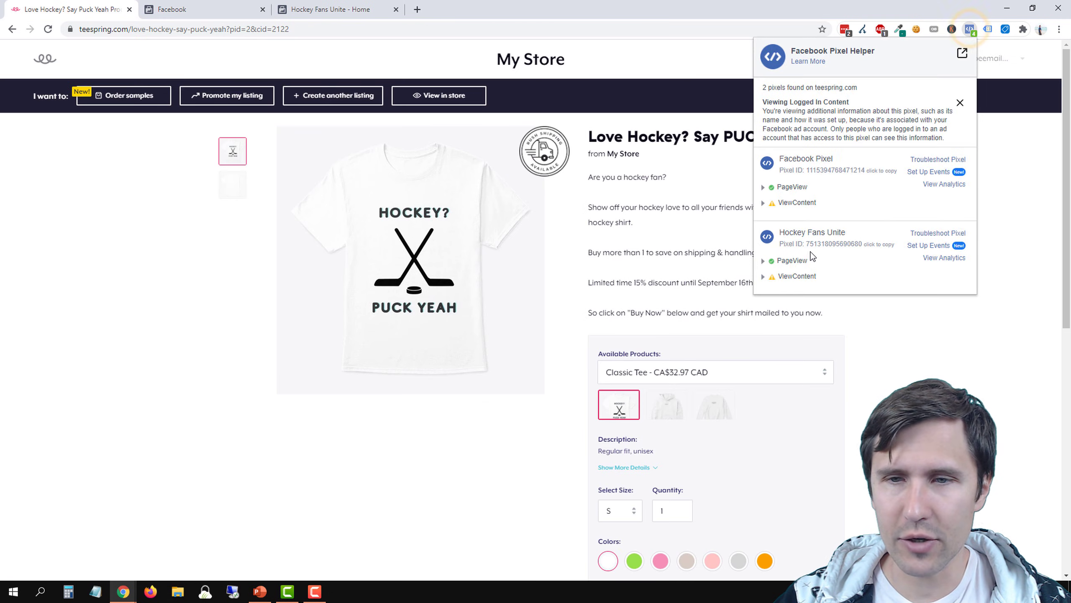
{"action": "left_click", "coordinate": [792, 261]}
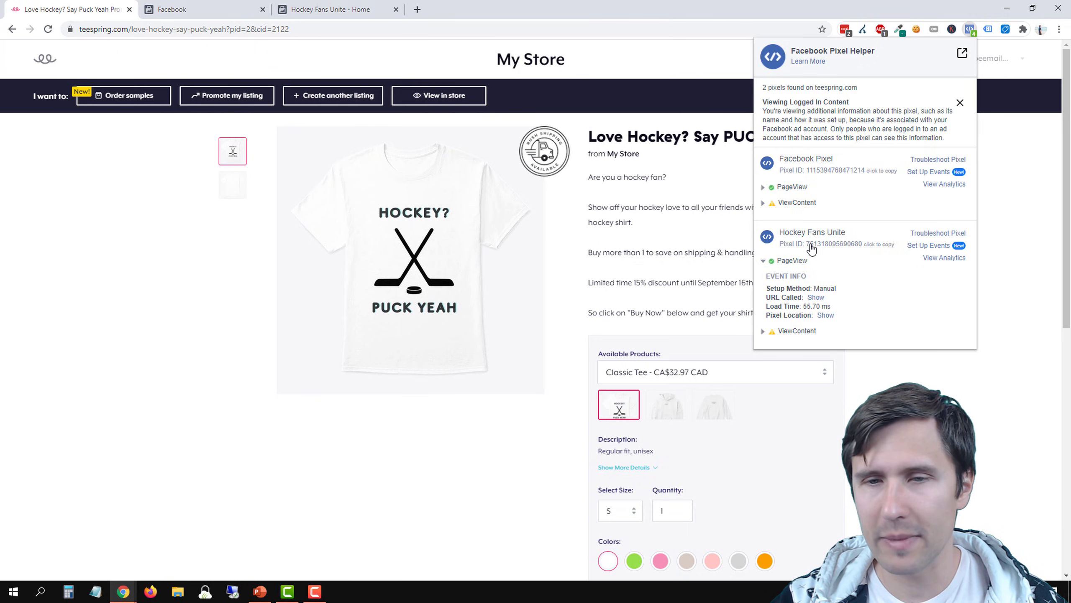
{"action": "left_click", "coordinate": [131, 230]}
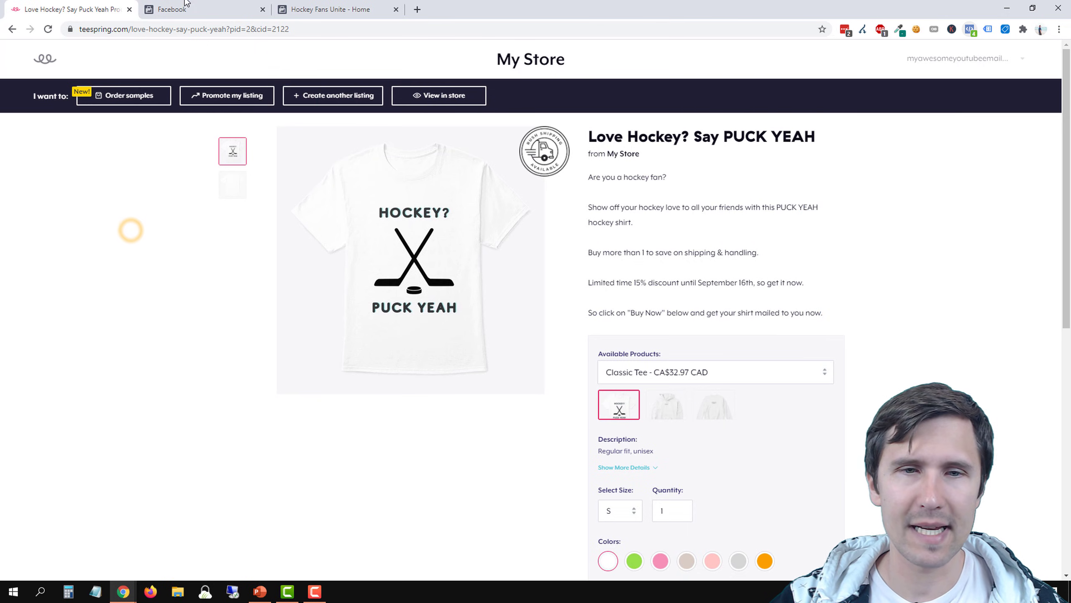
Reload the Hockey Fans Unite pixel overview in Events Manager and check when activity was last received
{"action": "key", "text": "ctrl+Tab"}
{"action": "left_click", "coordinate": [48, 29]}
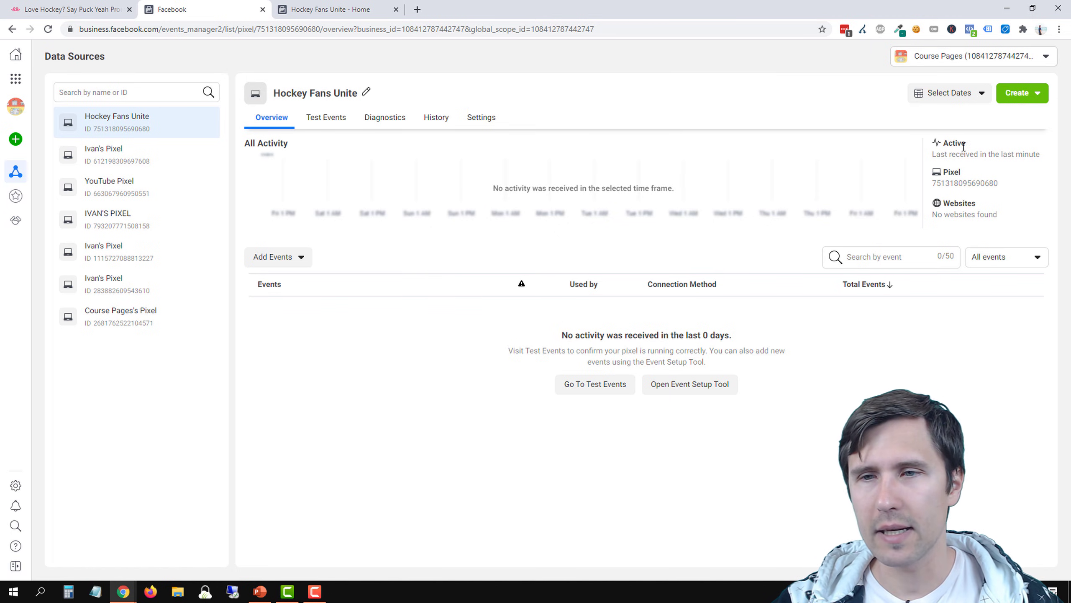
{"action": "left_click_drag", "start_coordinate": [940, 155], "coordinate": [1021, 166]}
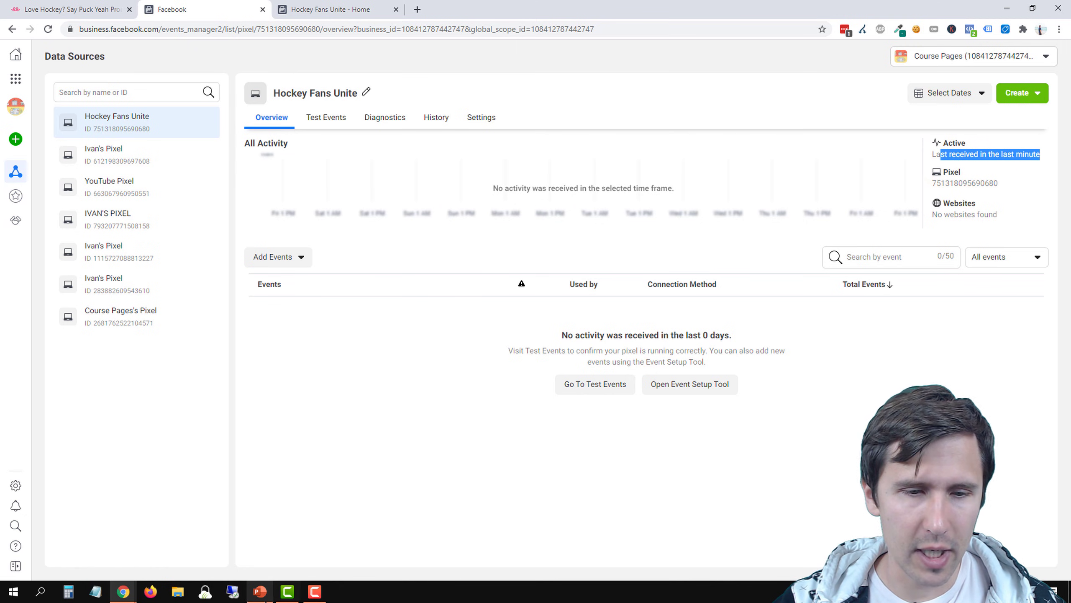
Switch to PowerPoint and add a check mark emoji after "Set up Facebook tracking" on the Our Steps slide
{"action": "left_click", "coordinate": [260, 591]}
{"action": "left_click", "coordinate": [550, 331]}
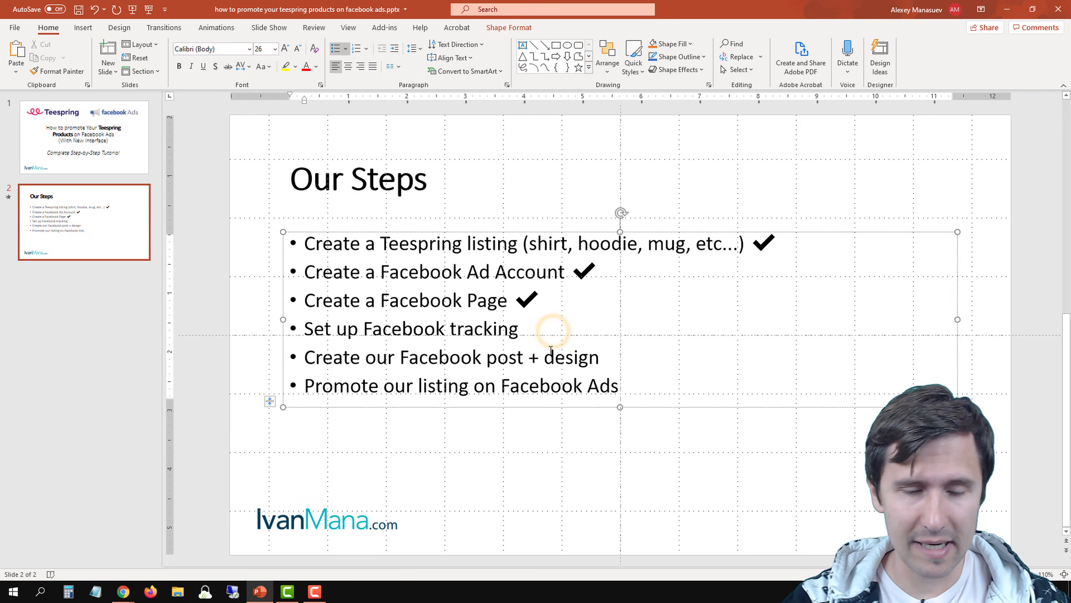
{"action": "key", "text": "super+period"}
{"action": "key", "text": "Return"}
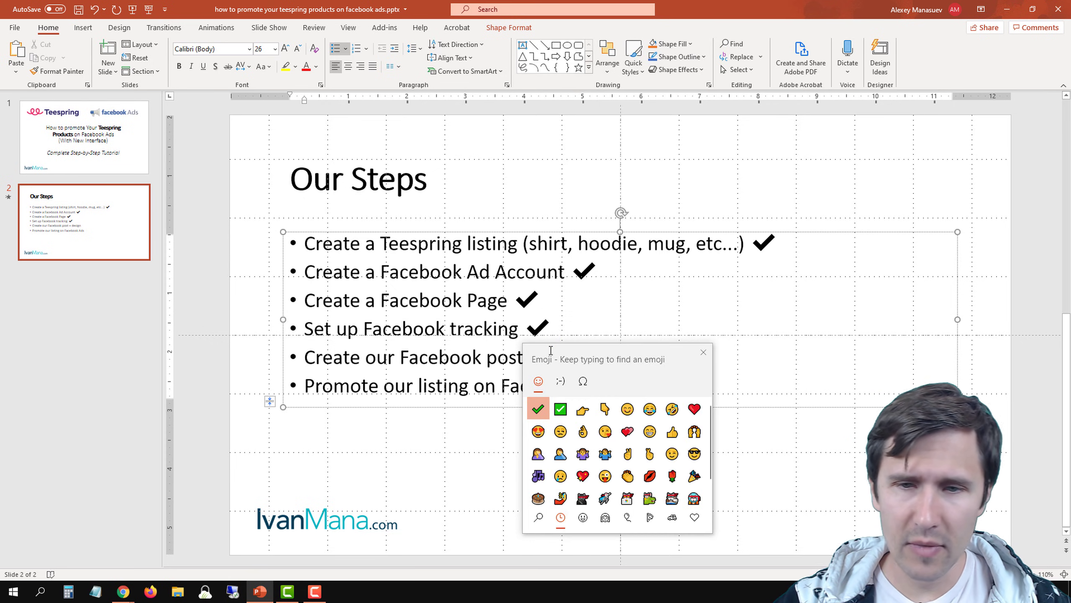
{"action": "left_click", "coordinate": [705, 354]}
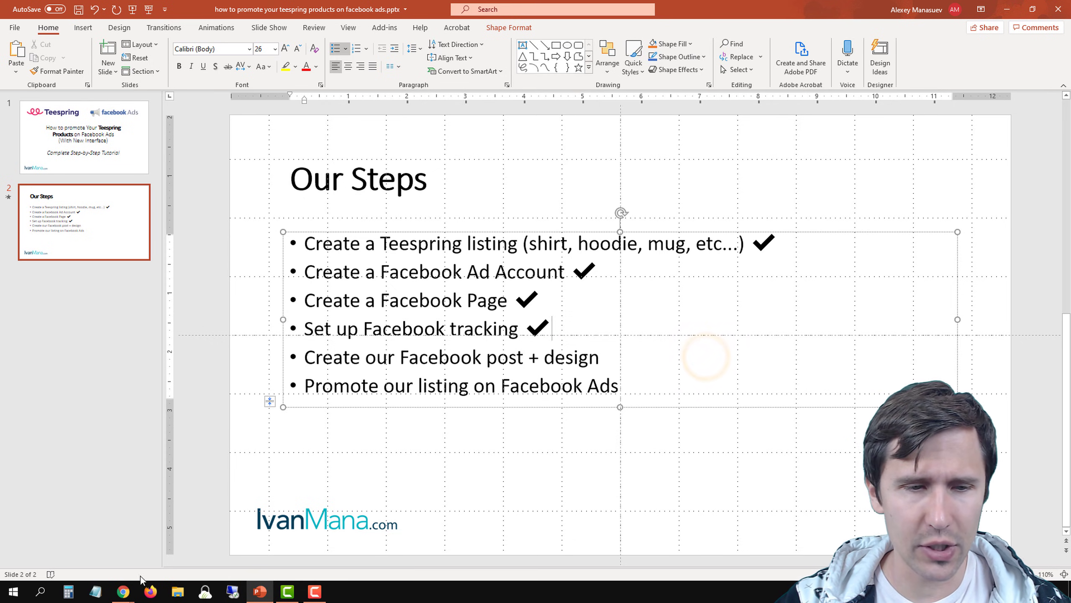
Switch back to Chrome and start a new post on the Hockey Fans Unite page
{"action": "left_click", "coordinate": [122, 591]}
{"action": "left_click", "coordinate": [154, 563]}
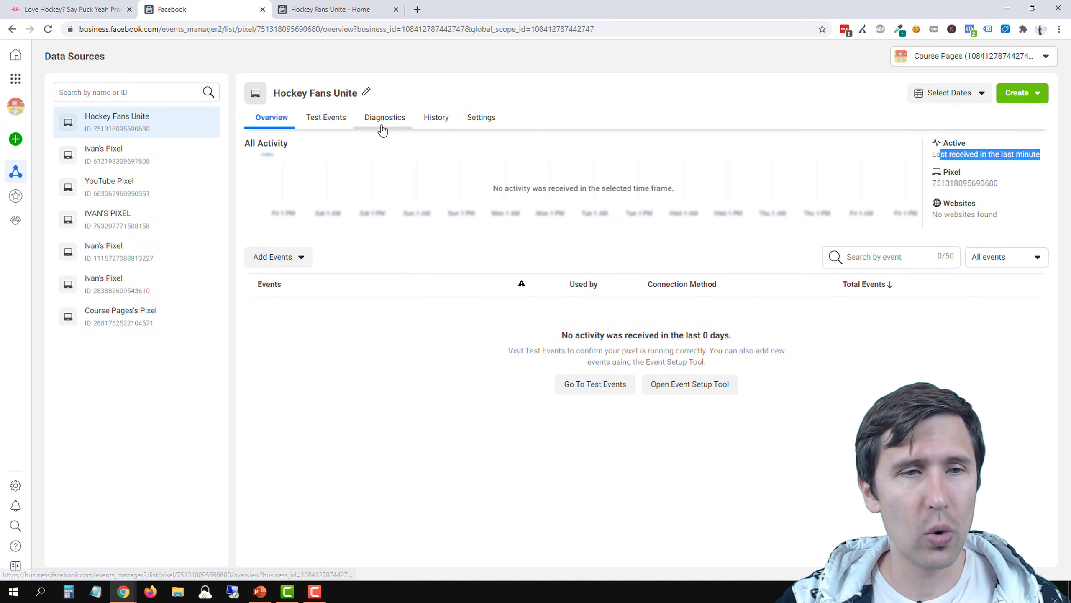
{"action": "left_click", "coordinate": [333, 9]}
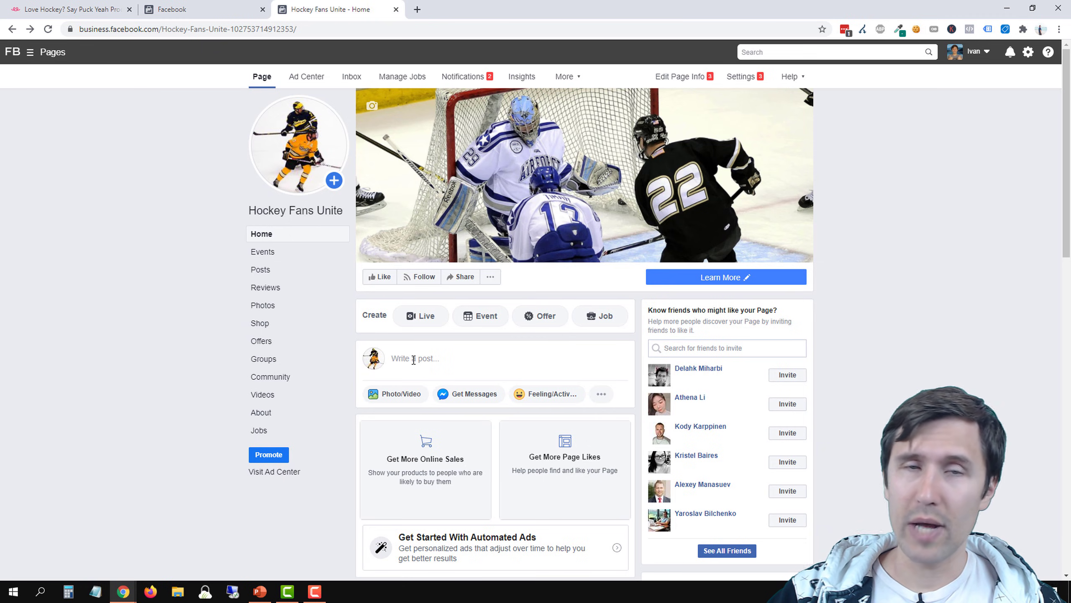
{"action": "left_click", "coordinate": [207, 6]}
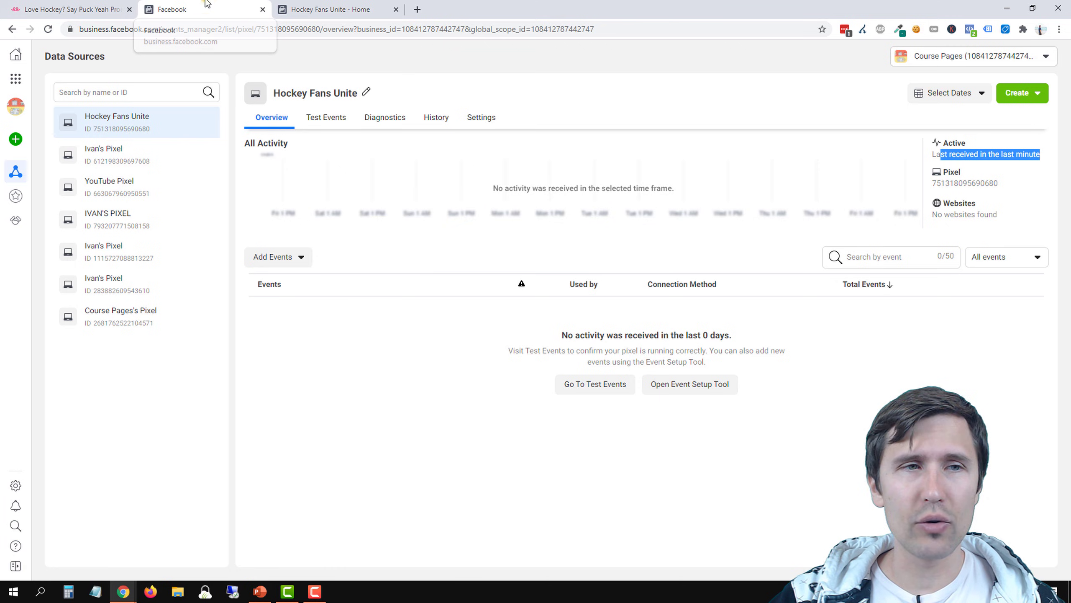
{"action": "left_click", "coordinate": [76, 6]}
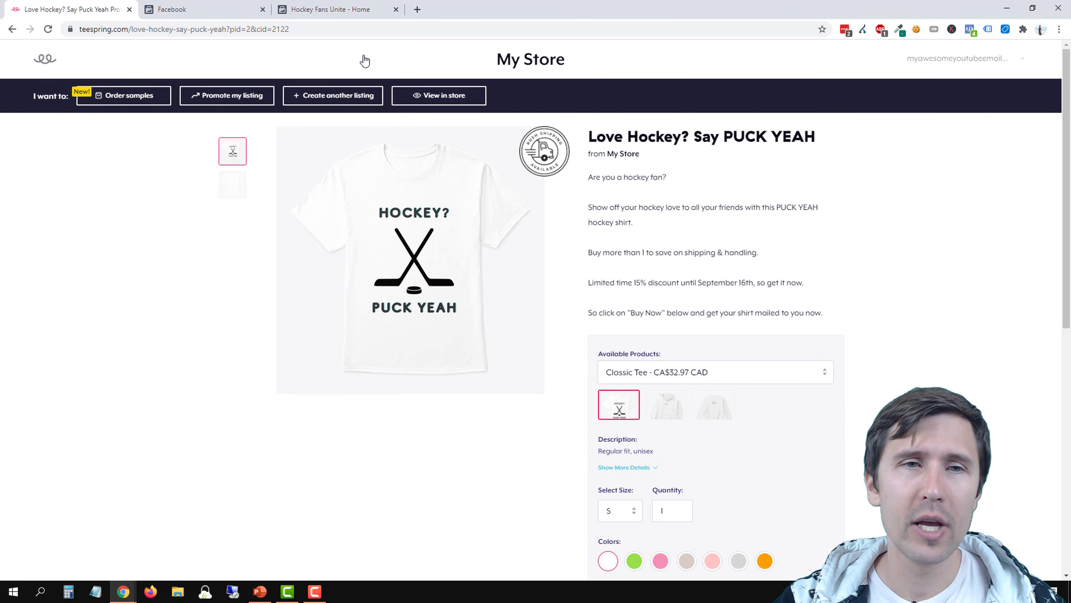
{"action": "left_click", "coordinate": [349, 9]}
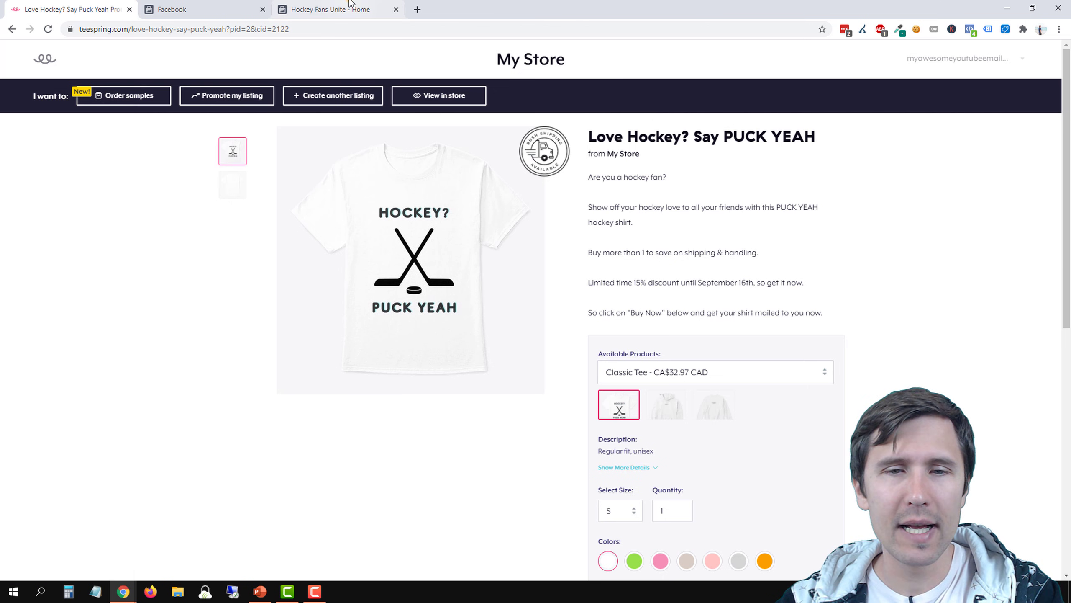
{"action": "left_click", "coordinate": [397, 359]}
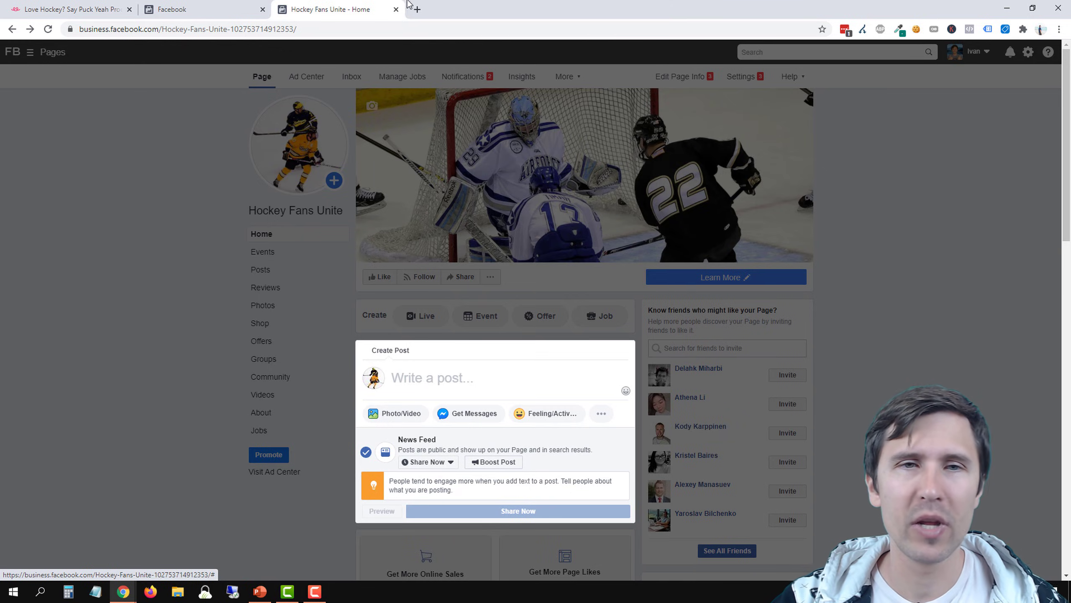
Open canva.com in a new browser tab, search for Facebook Post and create a blank 940 × 788 px design
{"action": "left_click", "coordinate": [417, 9]}
{"action": "type", "text": "can"}
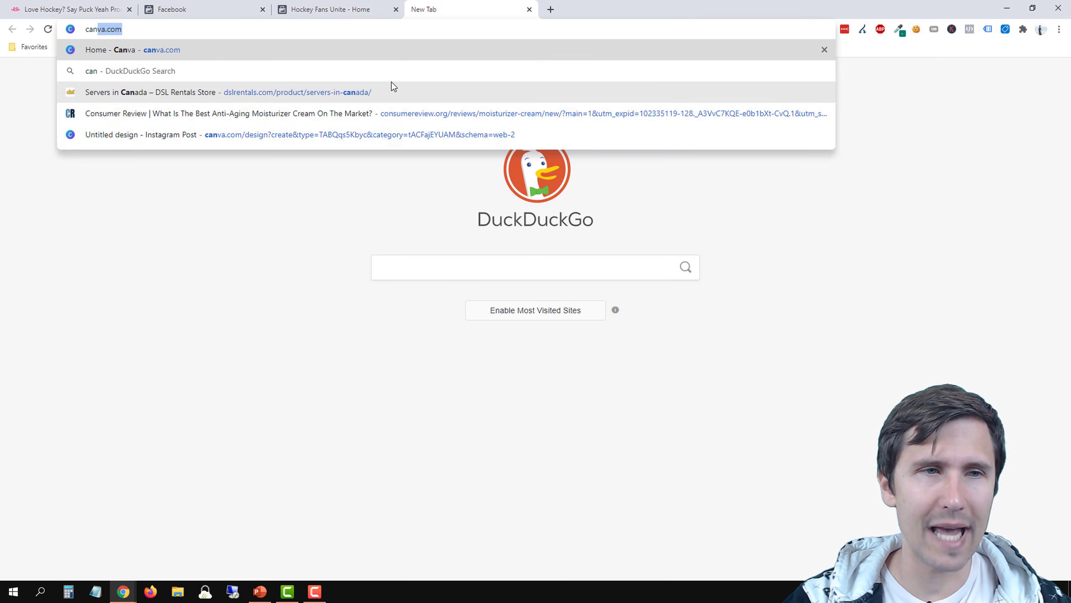
{"action": "key", "text": "Return"}
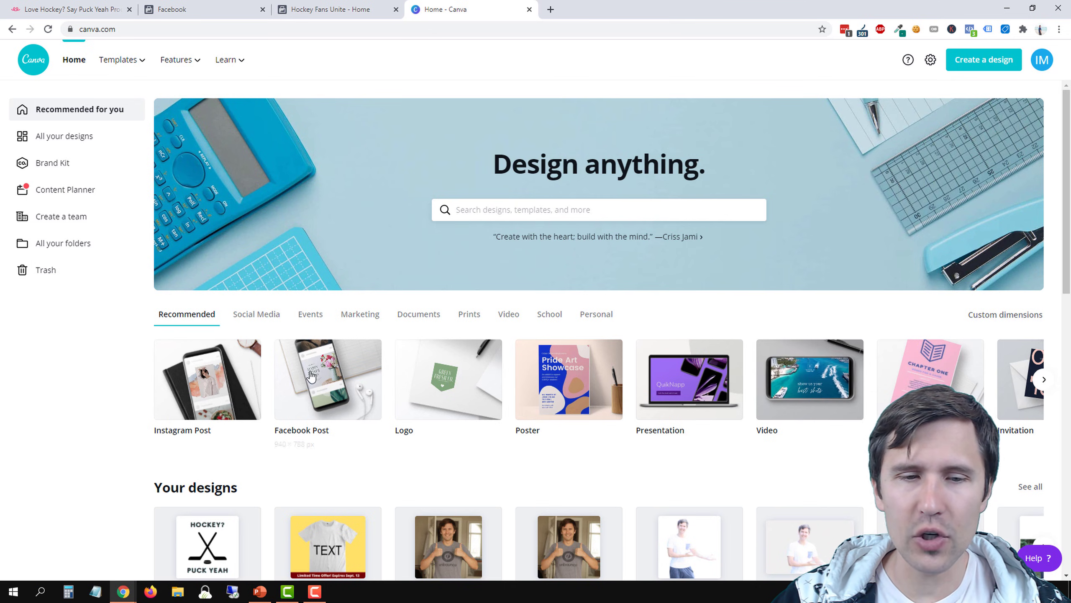
{"action": "left_click", "coordinate": [503, 209]}
{"action": "type", "text": "facebook post"}
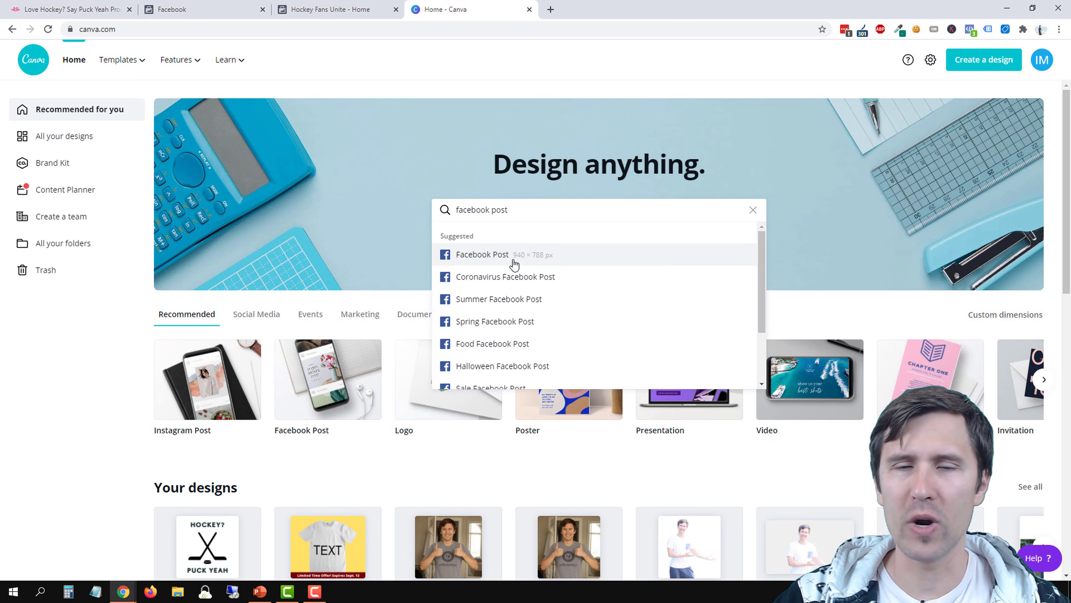
{"action": "left_click", "coordinate": [514, 263]}
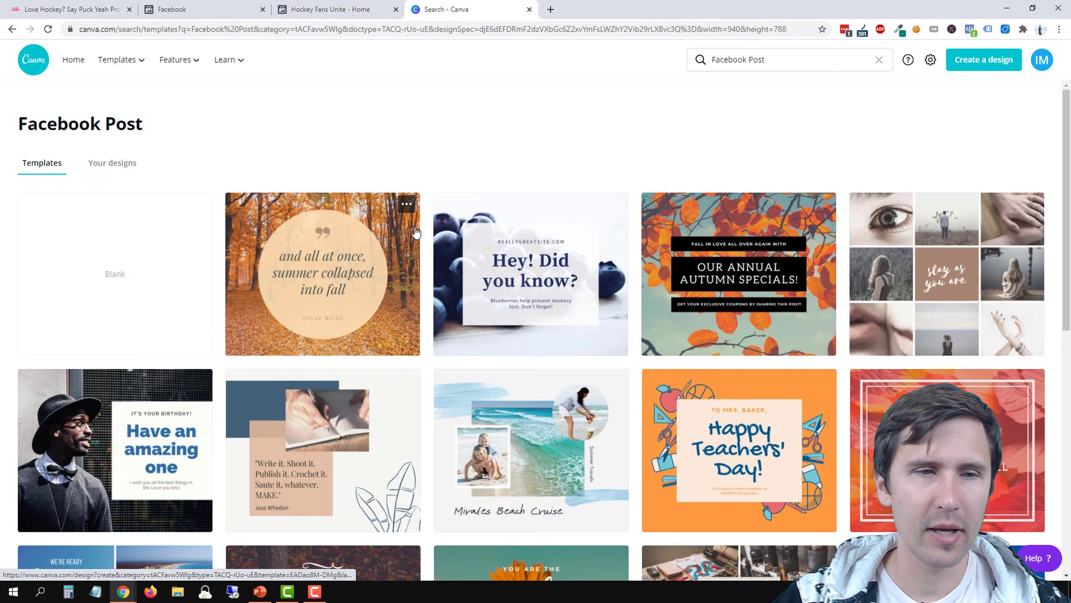
{"action": "left_click", "coordinate": [125, 268]}
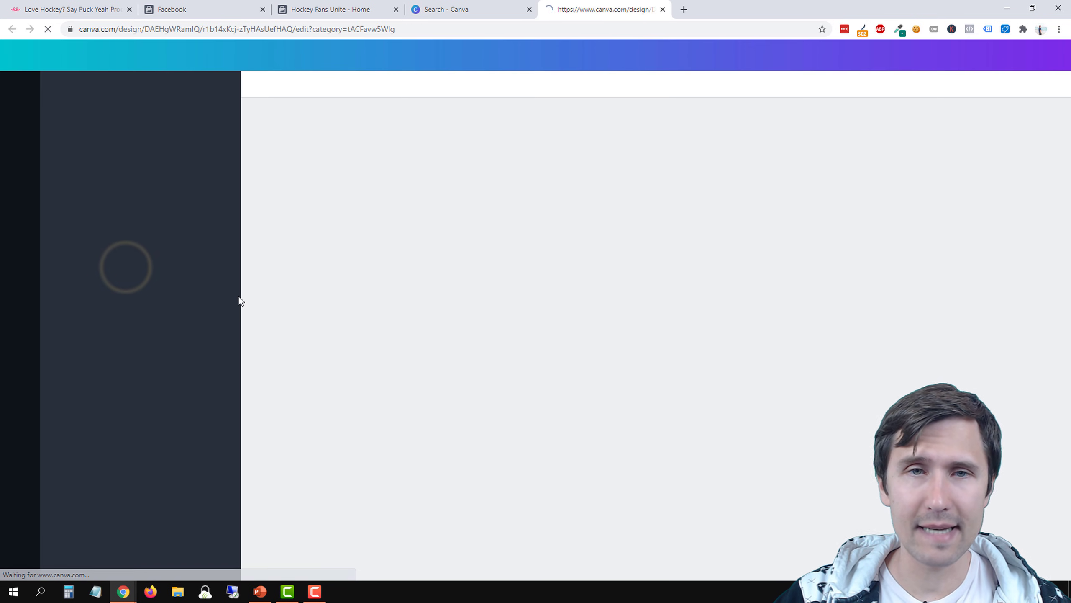
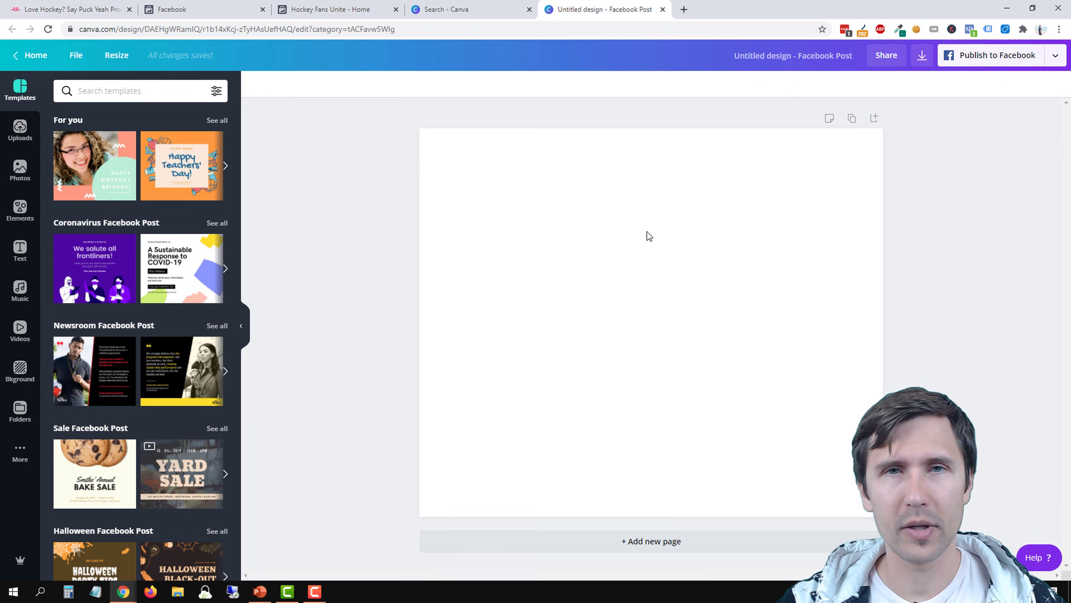
Switch to the Teespring listing, copy the white shirt thumbnail's image address and open it in a new browser tab
{"action": "left_click", "coordinate": [96, 7]}
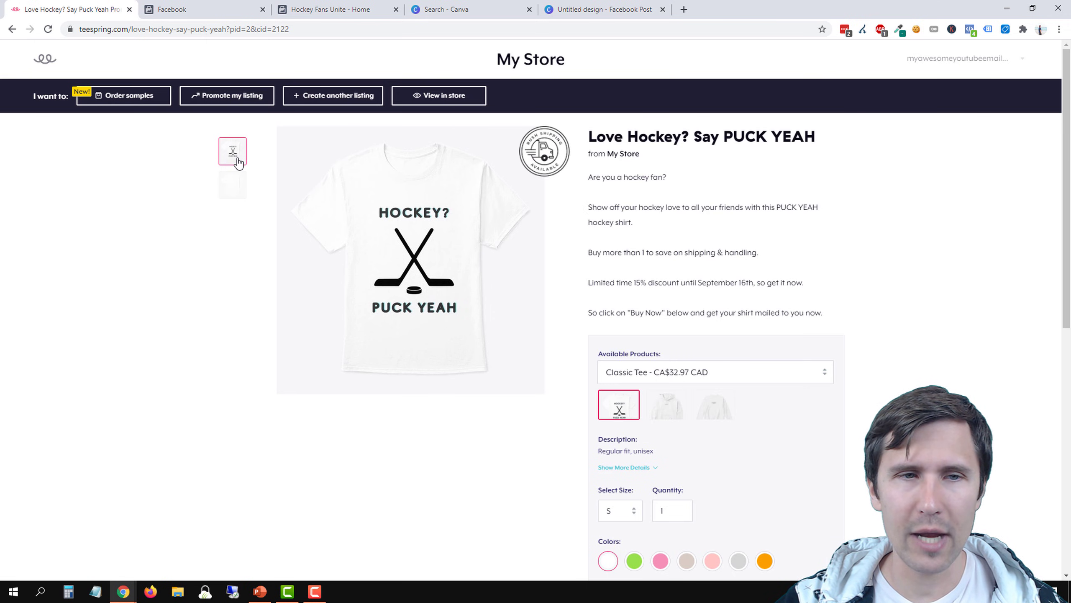
{"action": "right_click", "coordinate": [223, 150]}
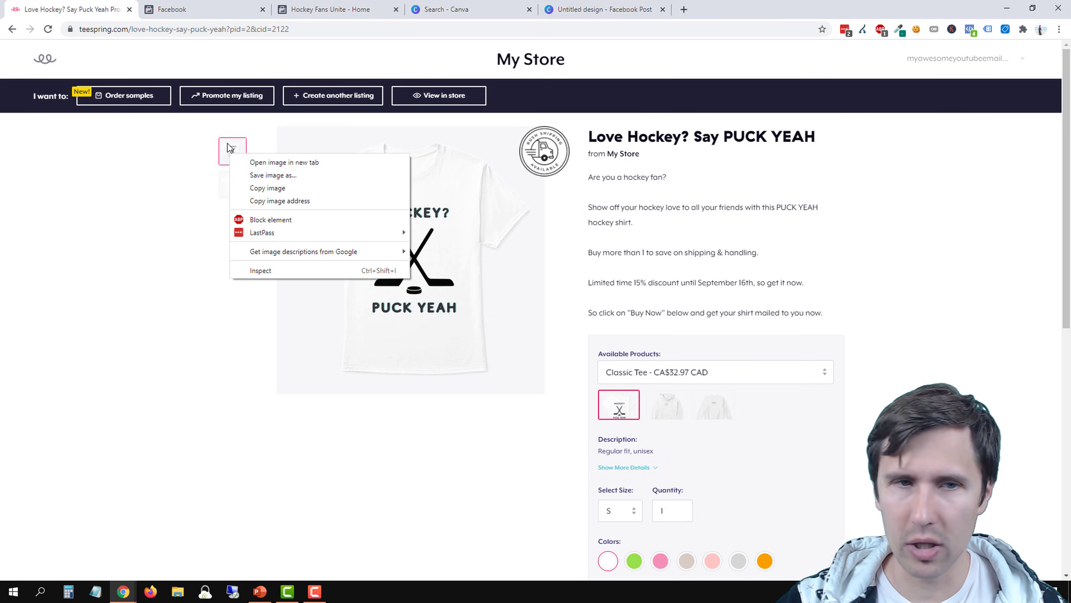
{"action": "left_click", "coordinate": [269, 203]}
{"action": "left_click", "coordinate": [684, 9]}
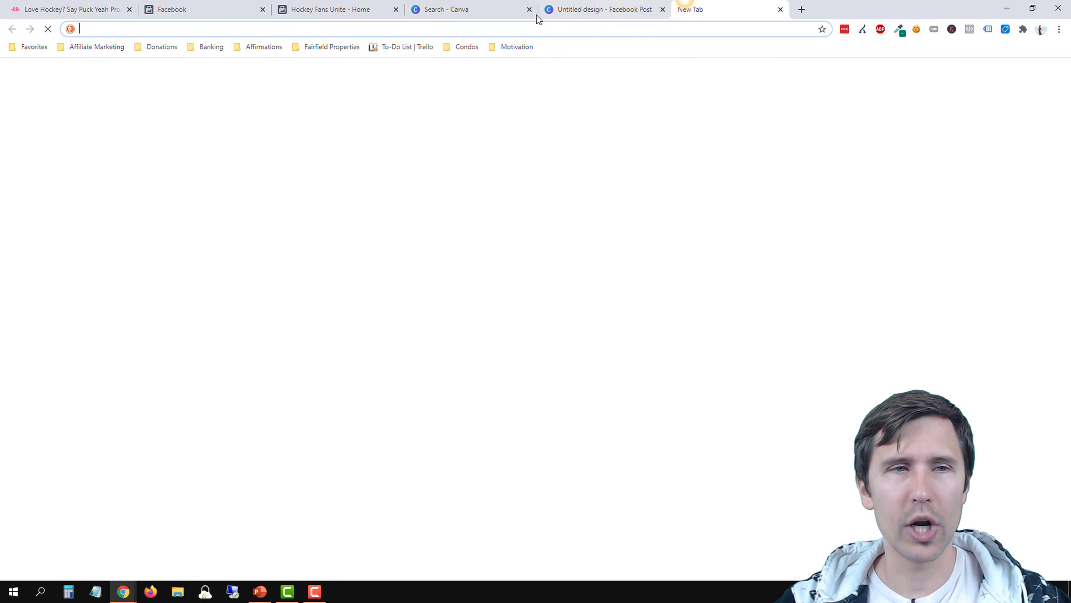
{"action": "key", "text": "ctrl+v"}
{"action": "key", "text": "Return"}
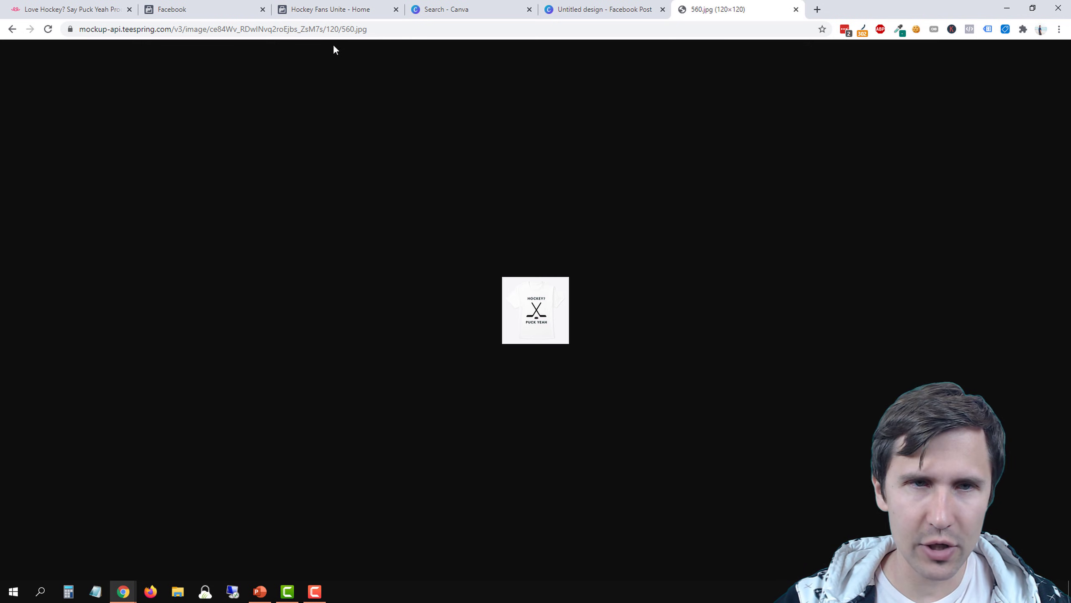
Load a larger version of the shirt image by changing both size values in its URL to 1000 (1000/1000.jpg)
{"action": "double_click", "coordinate": [338, 29]}
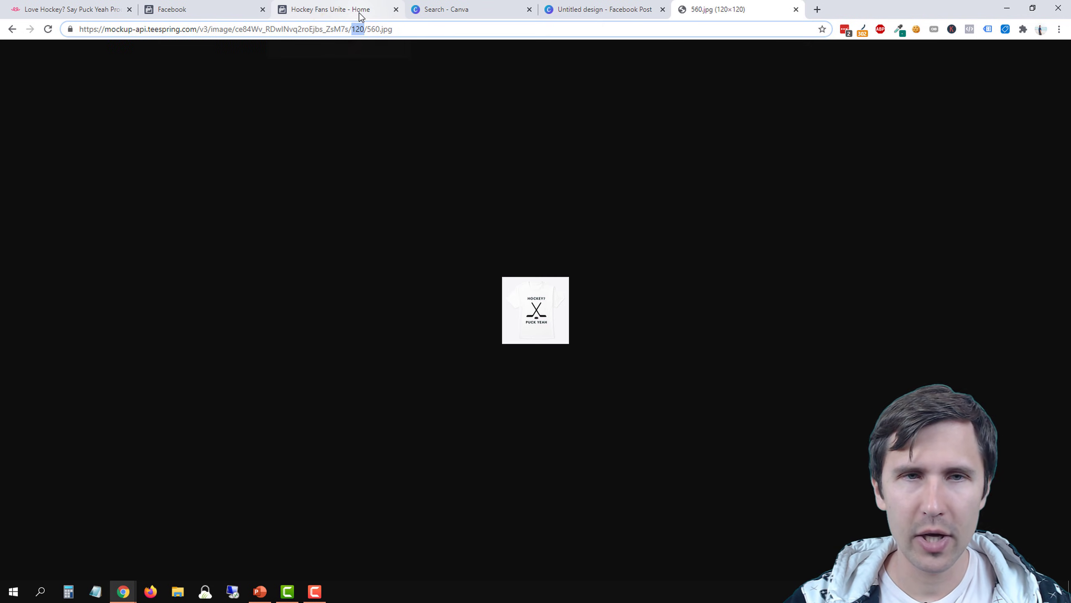
{"action": "type", "text": "1000"}
{"action": "key", "text": "Return"}
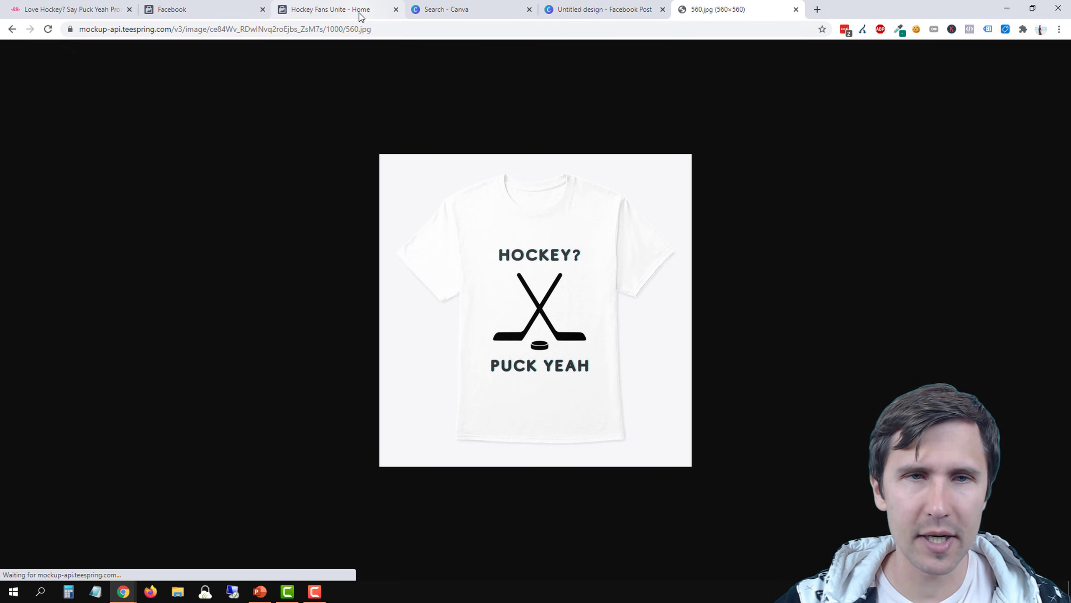
{"action": "double_click", "coordinate": [354, 29]}
{"action": "type", "text": "10"}
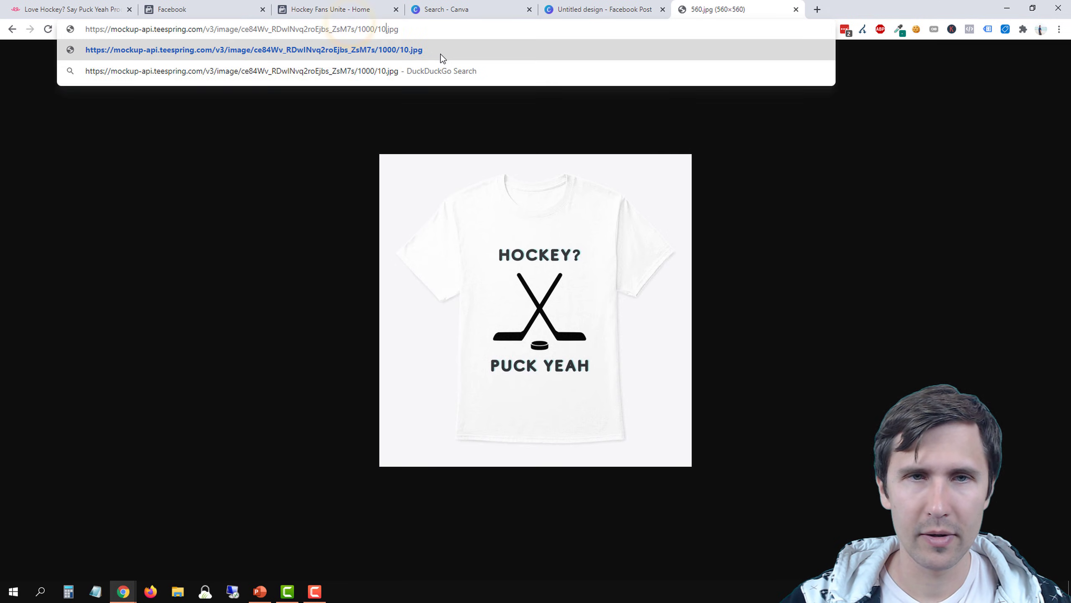
{"action": "type", "text": "00"}
{"action": "key", "text": "Return"}
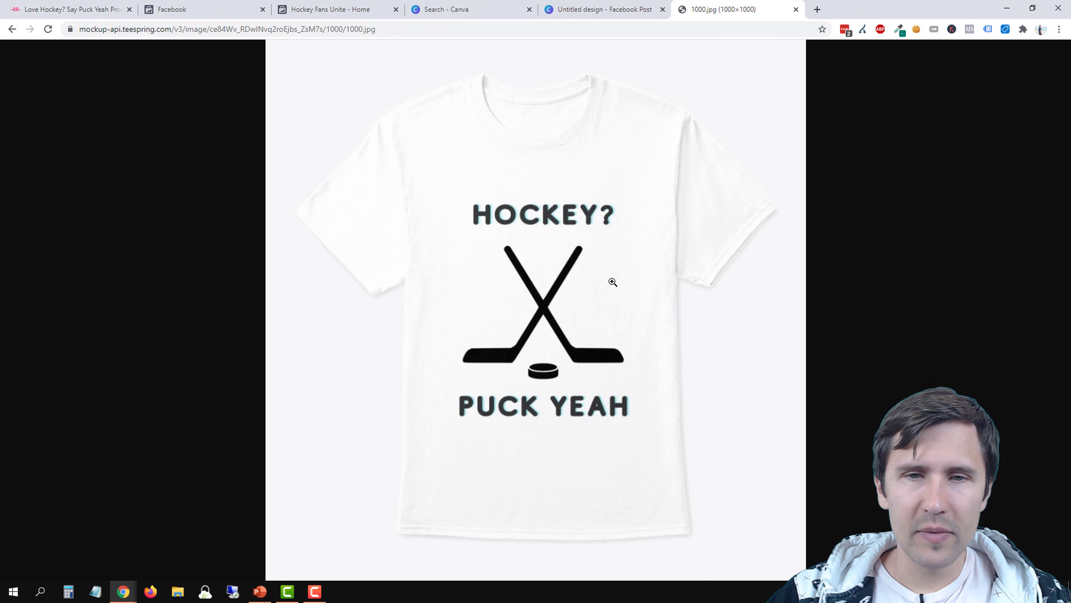
Save the enlarged shirt image to the Desktop as "fb hockey shirt"
{"action": "right_click", "coordinate": [551, 231]}
{"action": "left_click", "coordinate": [587, 251]}
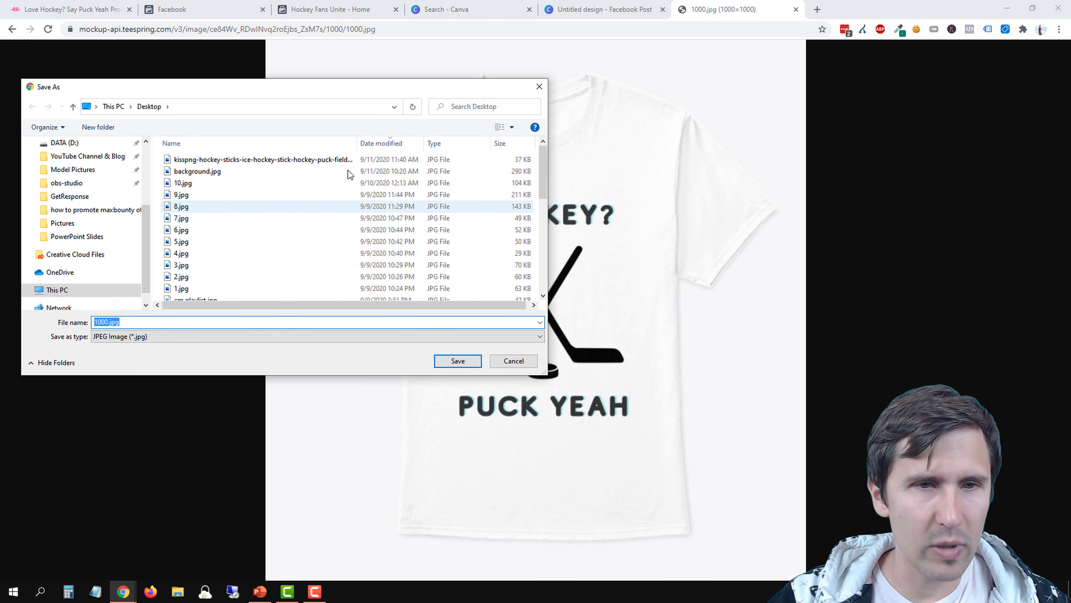
{"action": "left_click", "coordinate": [161, 321]}
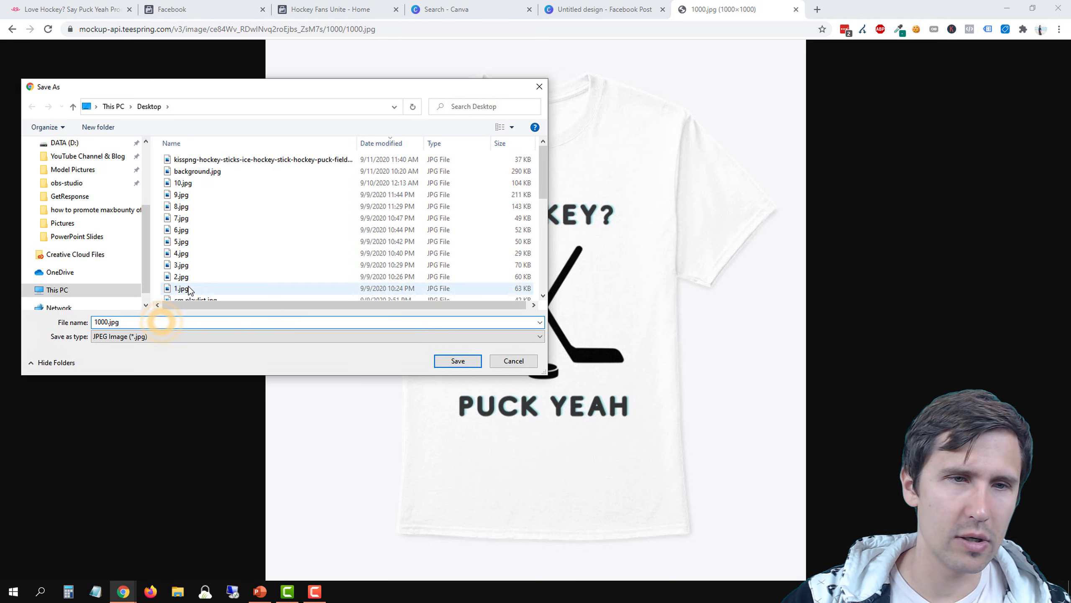
{"action": "left_click_drag", "start_coordinate": [137, 322], "coordinate": [92, 322]}
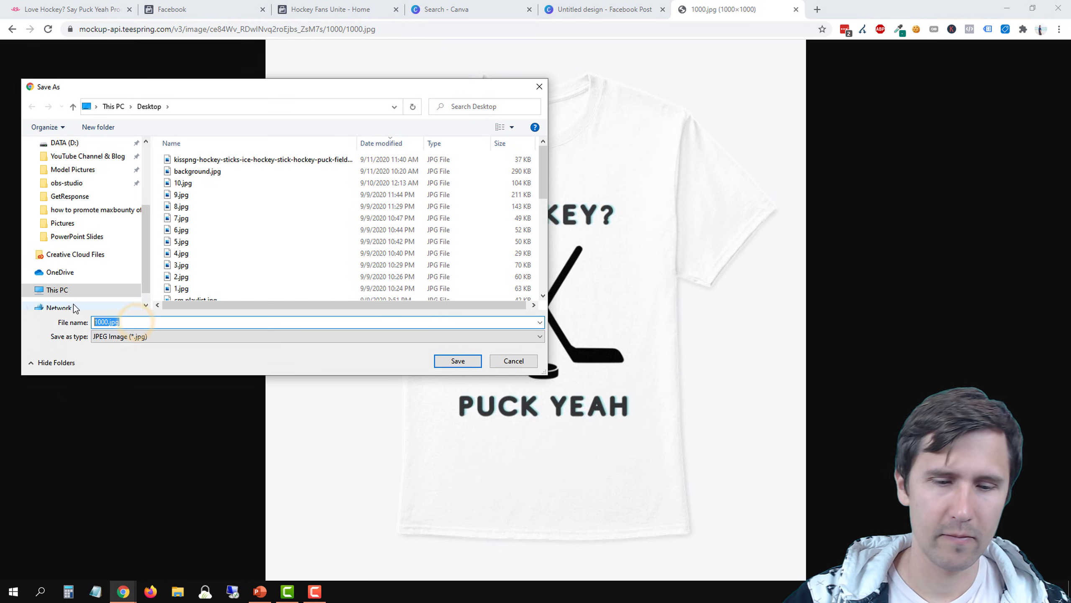
{"action": "type", "text": "hocke"}
{"action": "key", "text": "BackSpace"}
{"action": "key", "text": "BackSpace"}
{"action": "key", "text": "BackSpace"}
{"action": "key", "text": "BackSpace"}
{"action": "key", "text": "BackSpace"}
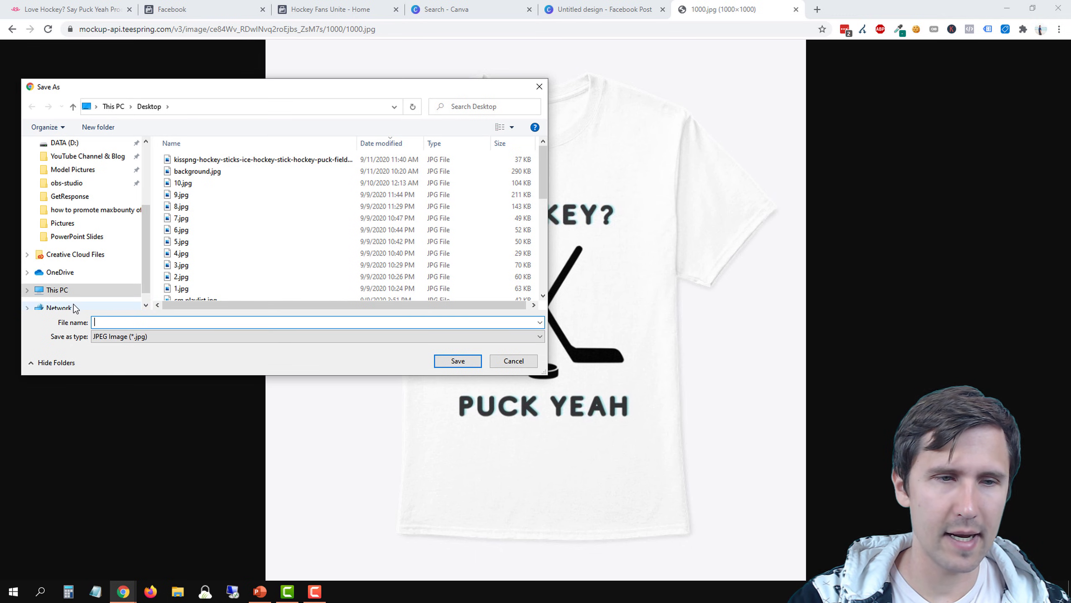
{"action": "type", "text": "fb hockey shirt"}
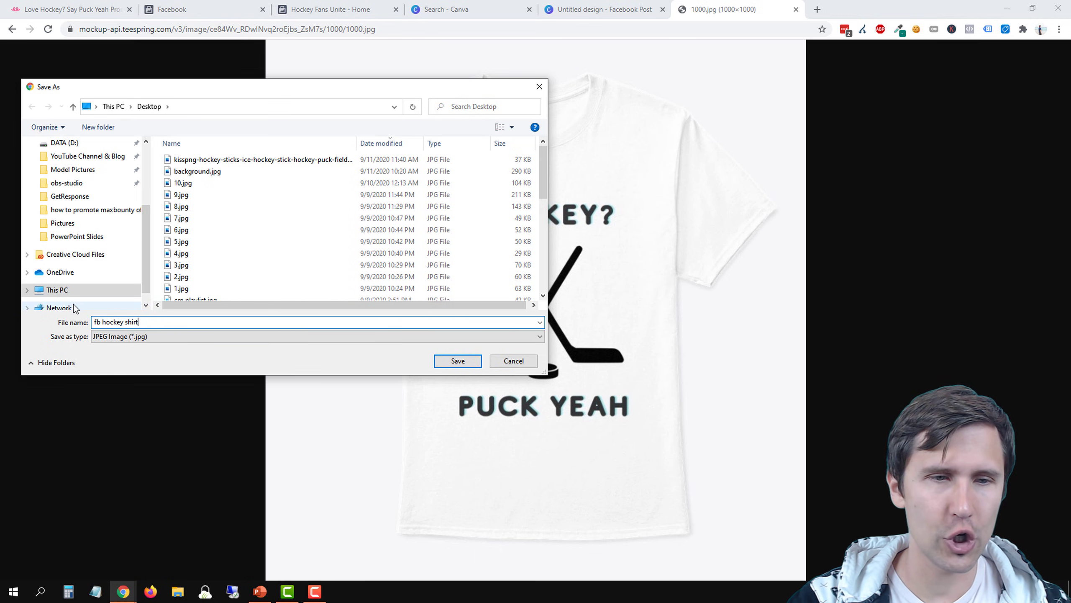
{"action": "key", "text": "Return"}
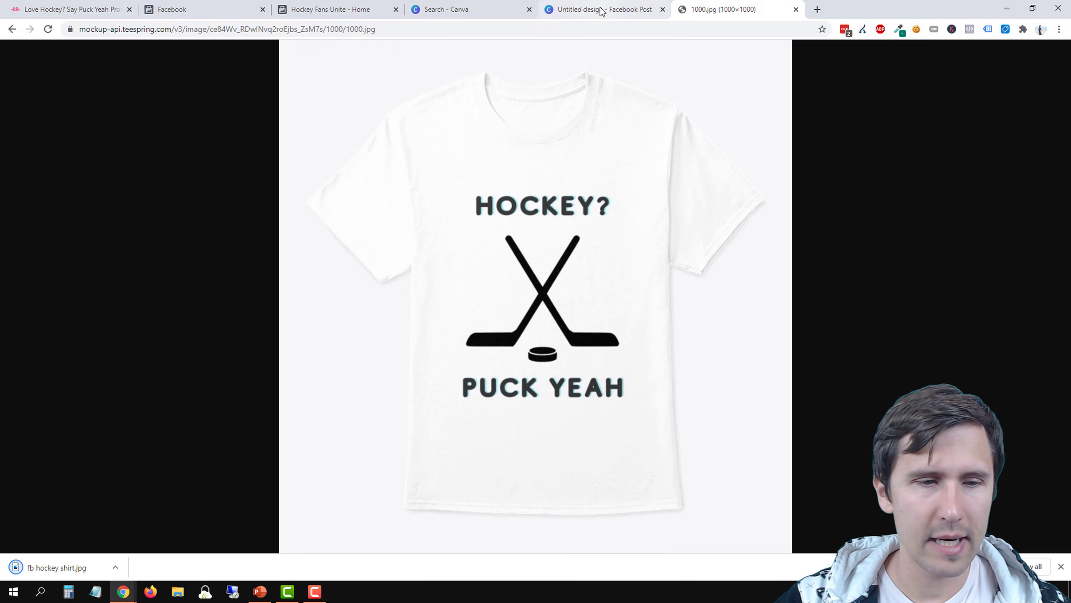
Add the downloaded fb hockey shirt.jpg to the Canva Facebook Post design and remove the image's background
{"action": "left_click", "coordinate": [601, 11]}
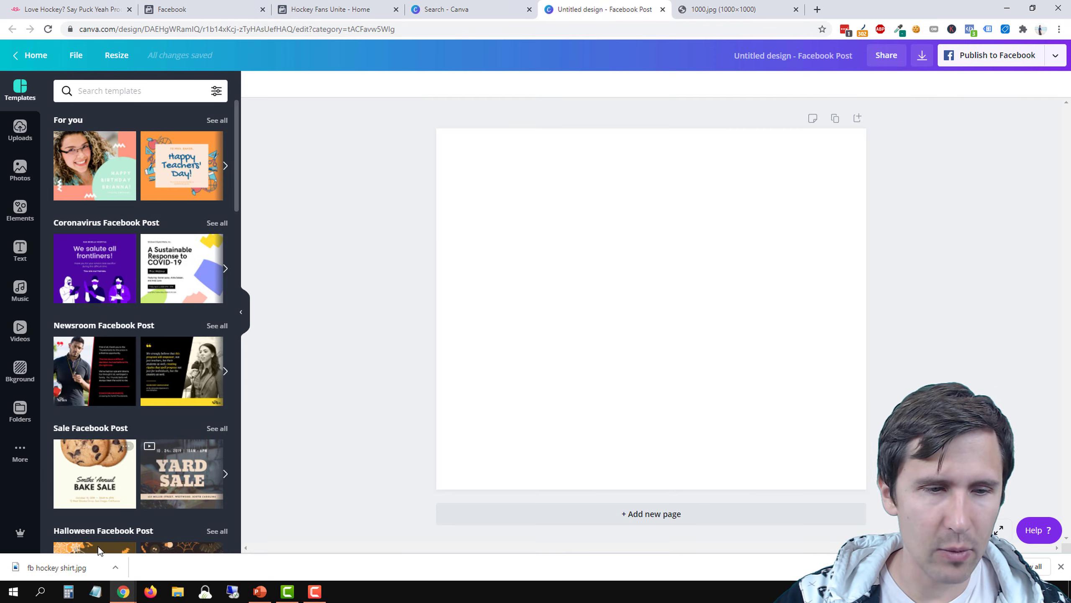
{"action": "left_click_drag", "start_coordinate": [60, 571], "coordinate": [190, 420]}
{"action": "left_click_drag", "start_coordinate": [614, 287], "coordinate": [600, 348]}
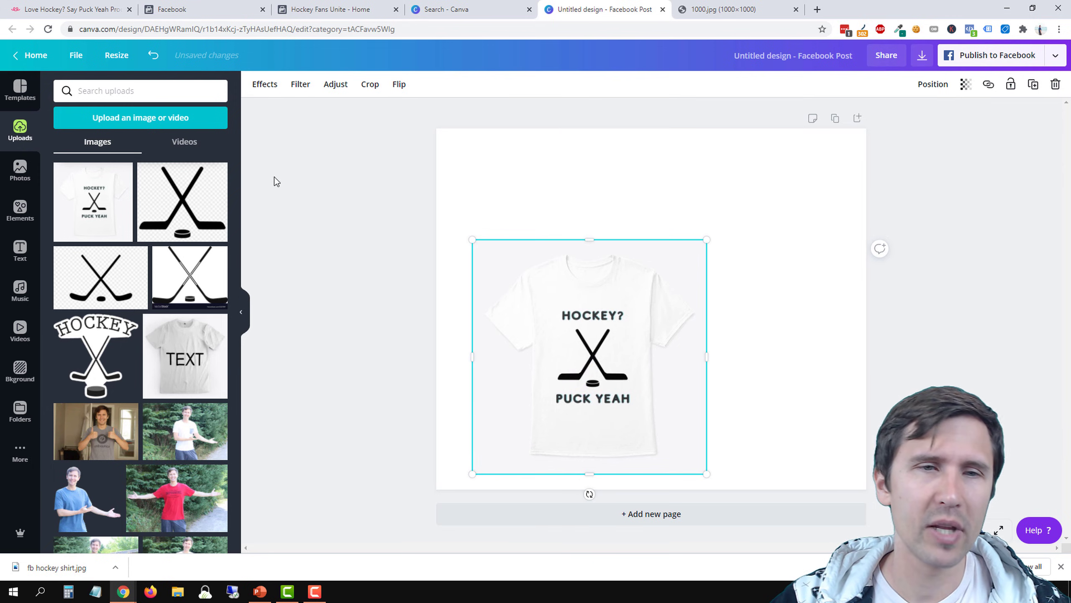
{"action": "left_click", "coordinate": [262, 89]}
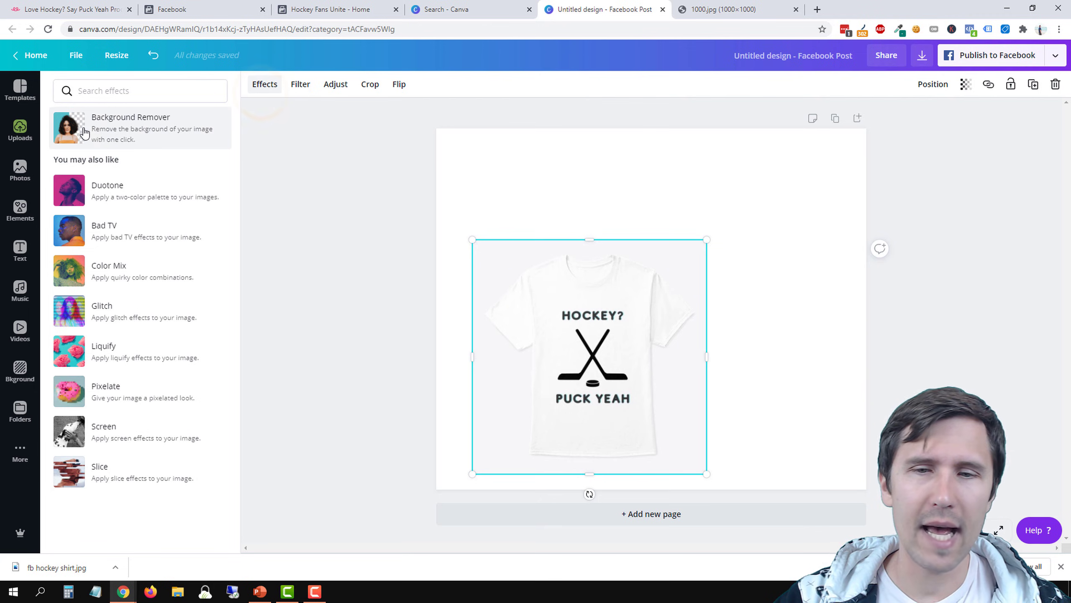
{"action": "left_click", "coordinate": [148, 137]}
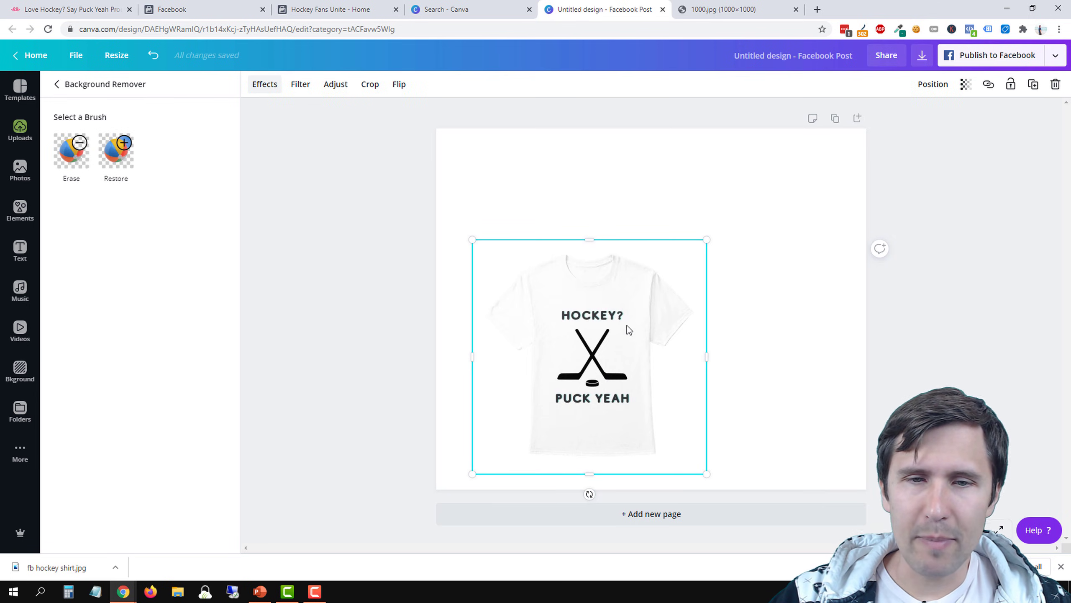
Enlarge the shirt image to nearly fill the page height and centre it on the page
{"action": "left_click_drag", "start_coordinate": [592, 302], "coordinate": [552, 348]}
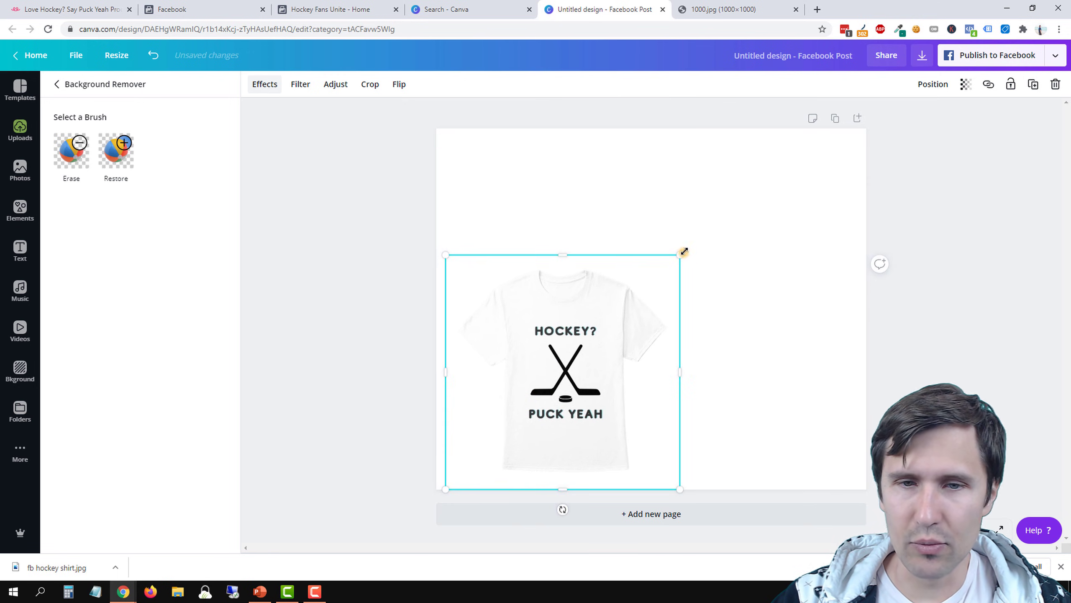
{"action": "left_click_drag", "start_coordinate": [684, 251], "coordinate": [842, 142]}
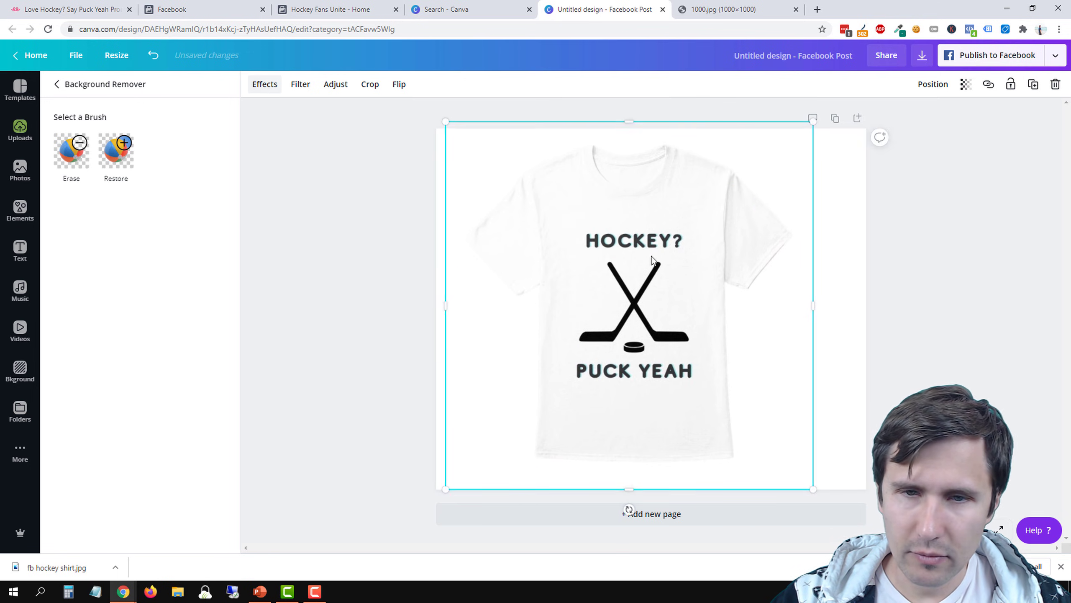
{"action": "left_click_drag", "start_coordinate": [628, 259], "coordinate": [678, 271]}
{"action": "left_click", "coordinate": [299, 299]}
{"action": "left_click", "coordinate": [400, 258]}
{"action": "left_click", "coordinate": [359, 287]}
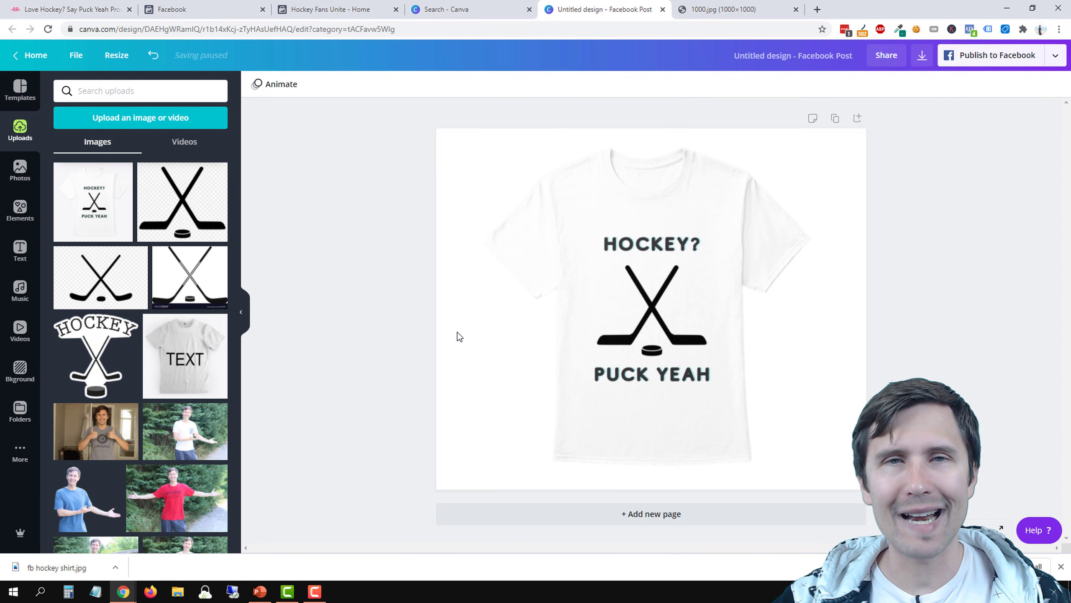
Set the page background to the yellow default color
{"action": "left_click", "coordinate": [451, 157]}
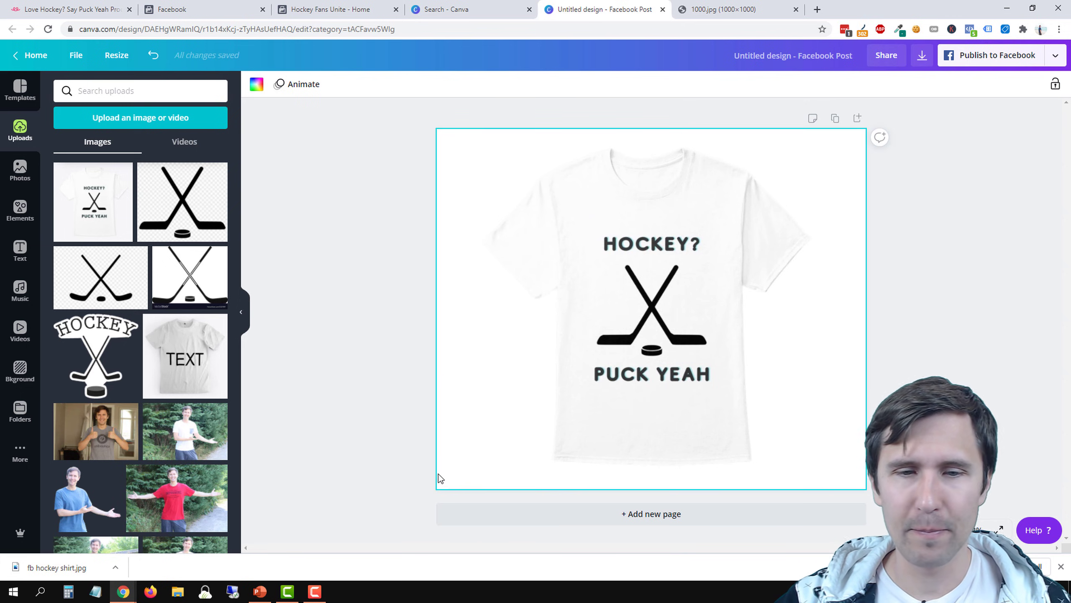
{"action": "left_click", "coordinate": [256, 86]}
{"action": "left_click", "coordinate": [158, 392]}
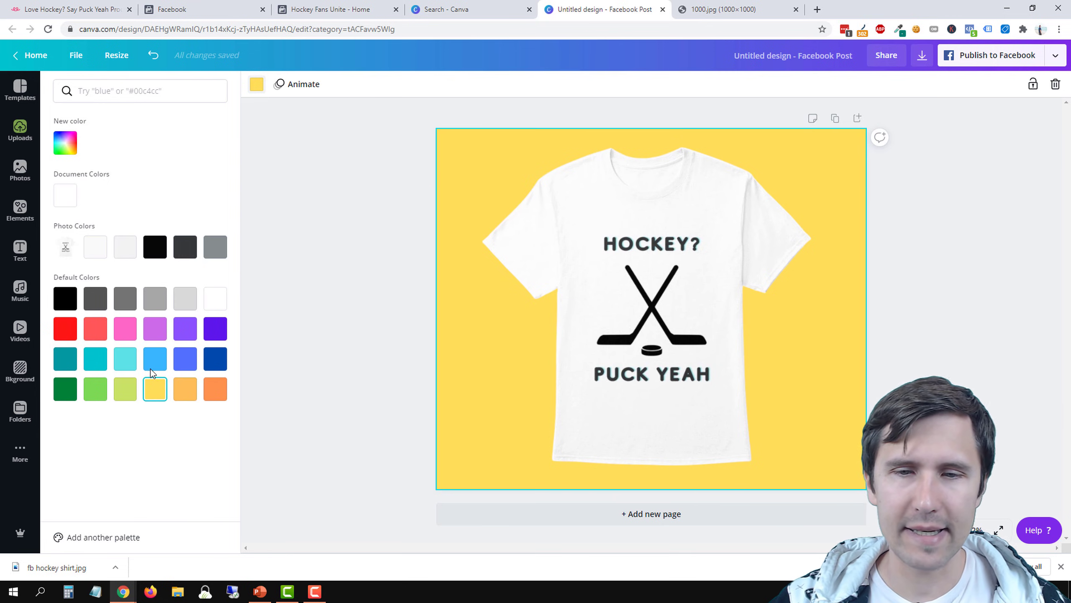
Switch to the Teespring listing and preview the Classic Tee in green, pink and white
{"action": "left_click", "coordinate": [104, 4]}
{"action": "scroll", "coordinate": [426, 471], "scroll_direction": "down", "scroll_amount": 3}
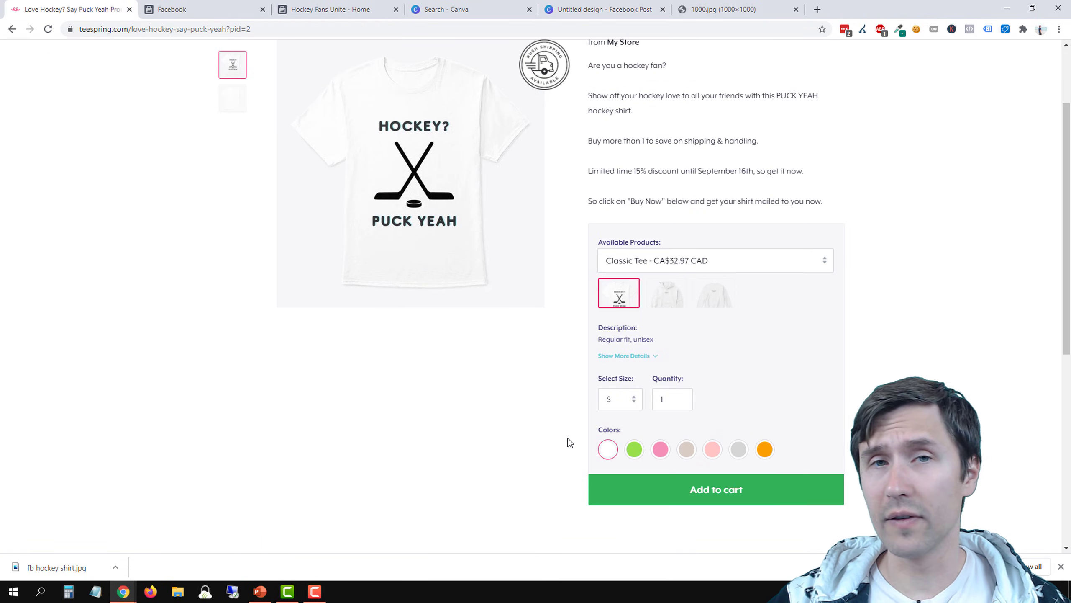
{"action": "left_click", "coordinate": [636, 449]}
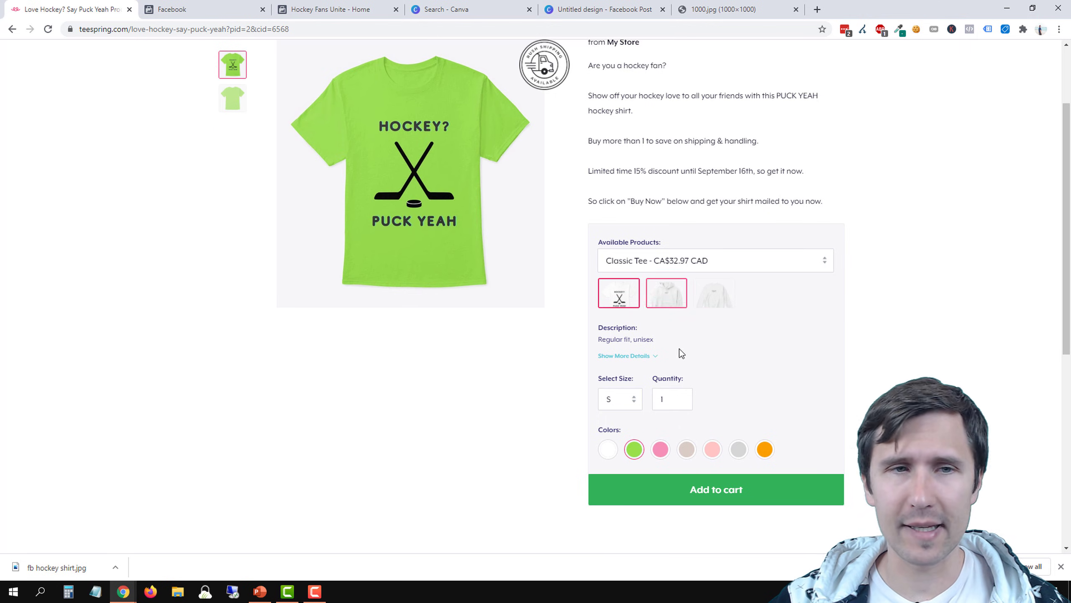
{"action": "scroll", "coordinate": [285, 385], "scroll_direction": "up", "scroll_amount": 1}
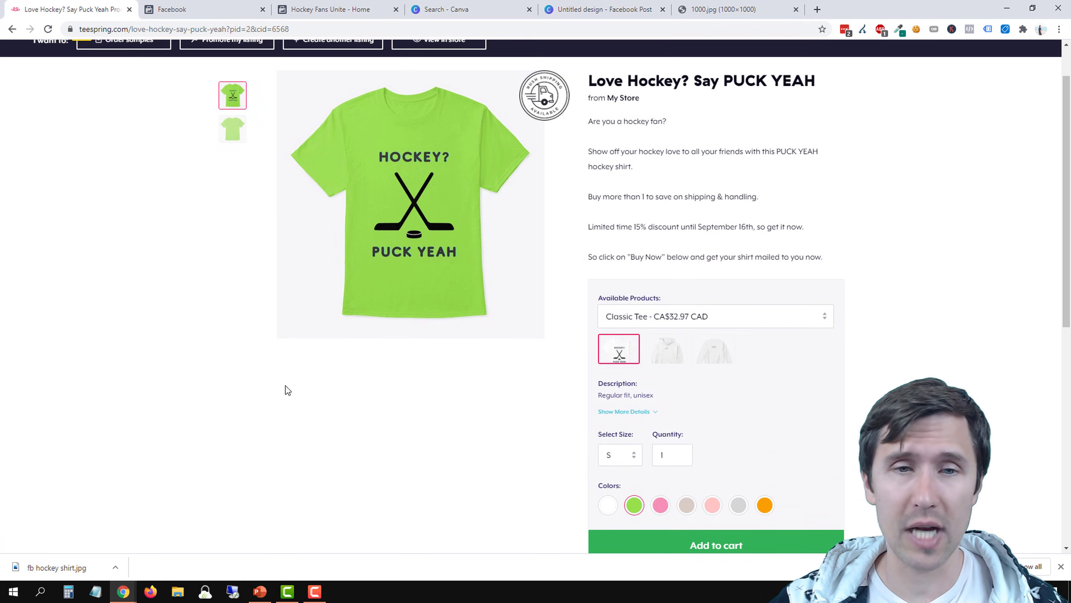
{"action": "scroll", "coordinate": [548, 447], "scroll_direction": "down", "scroll_amount": 1}
{"action": "left_click", "coordinate": [660, 459]}
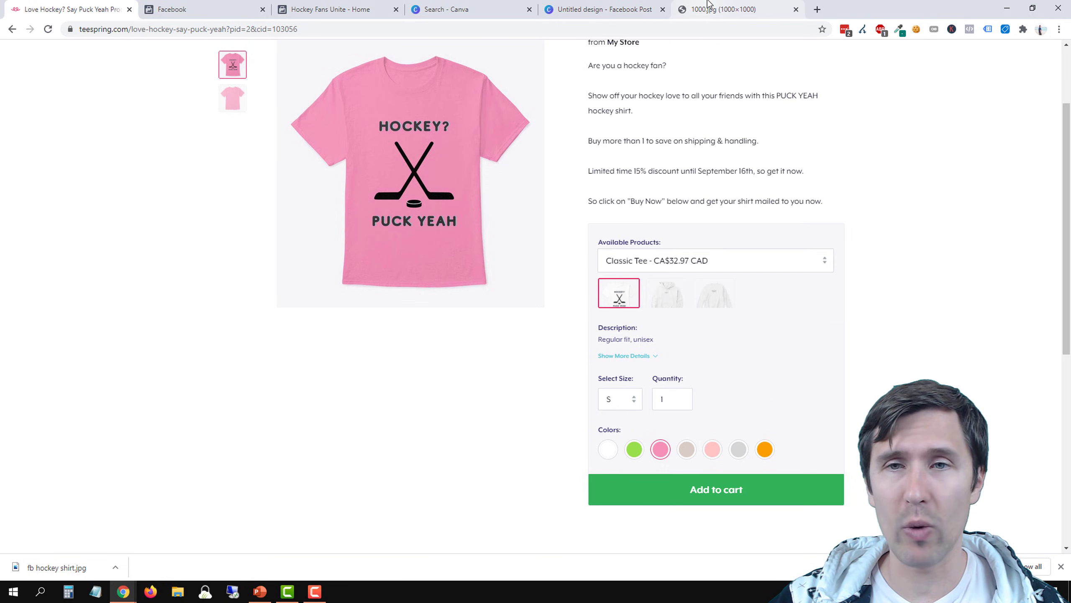
{"action": "right_click", "coordinate": [231, 66]}
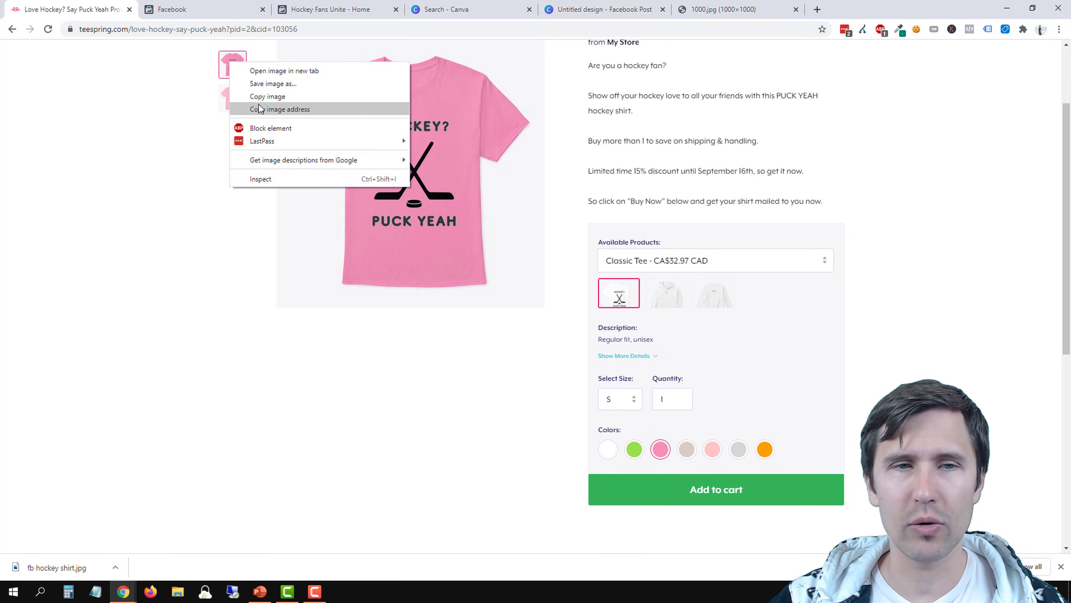
{"action": "left_click", "coordinate": [154, 239]}
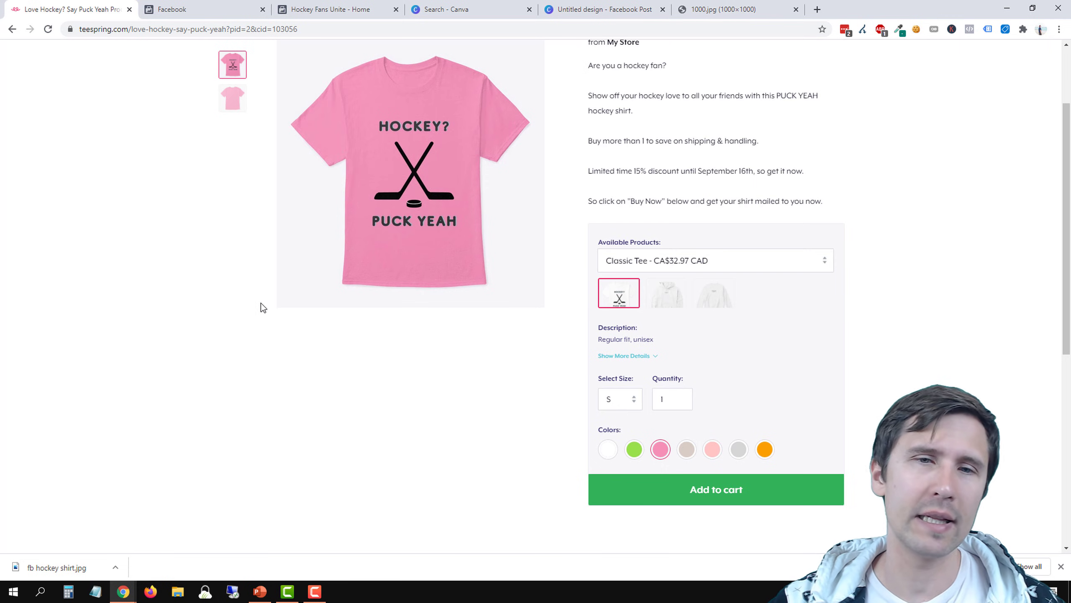
{"action": "left_click", "coordinate": [607, 449]}
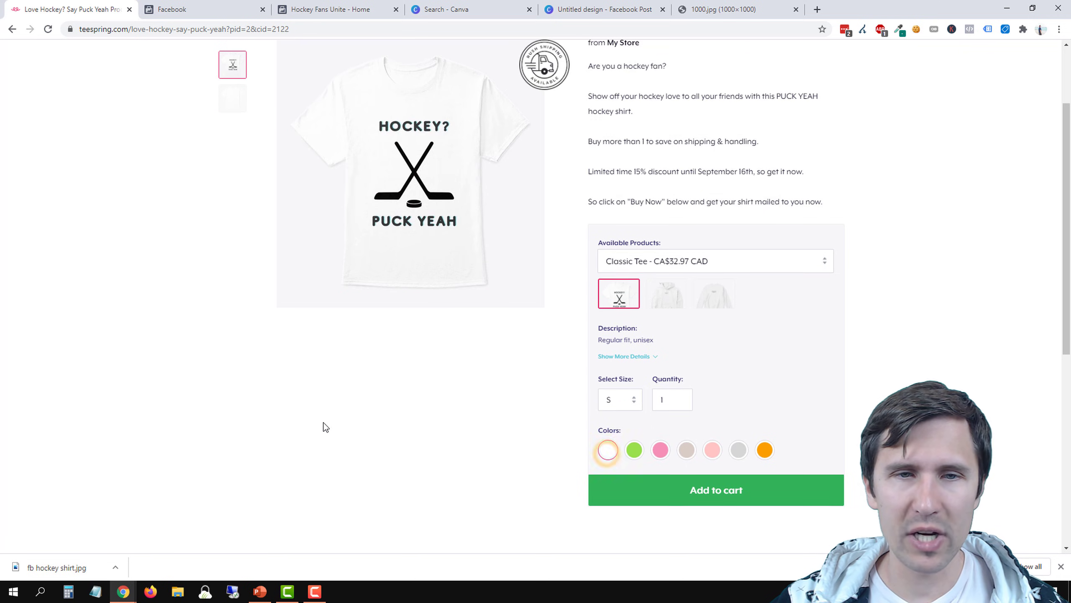
{"action": "scroll", "coordinate": [363, 321], "scroll_direction": "up", "scroll_amount": 2}
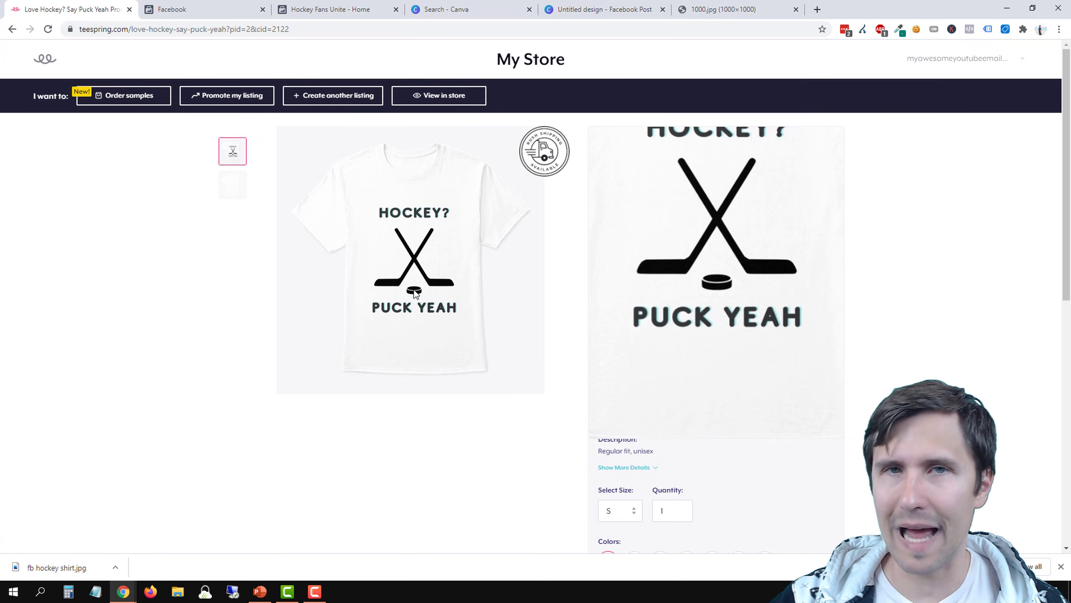
Switch back to the Canva Facebook Post design and open the elements library
{"action": "left_click", "coordinate": [612, 4]}
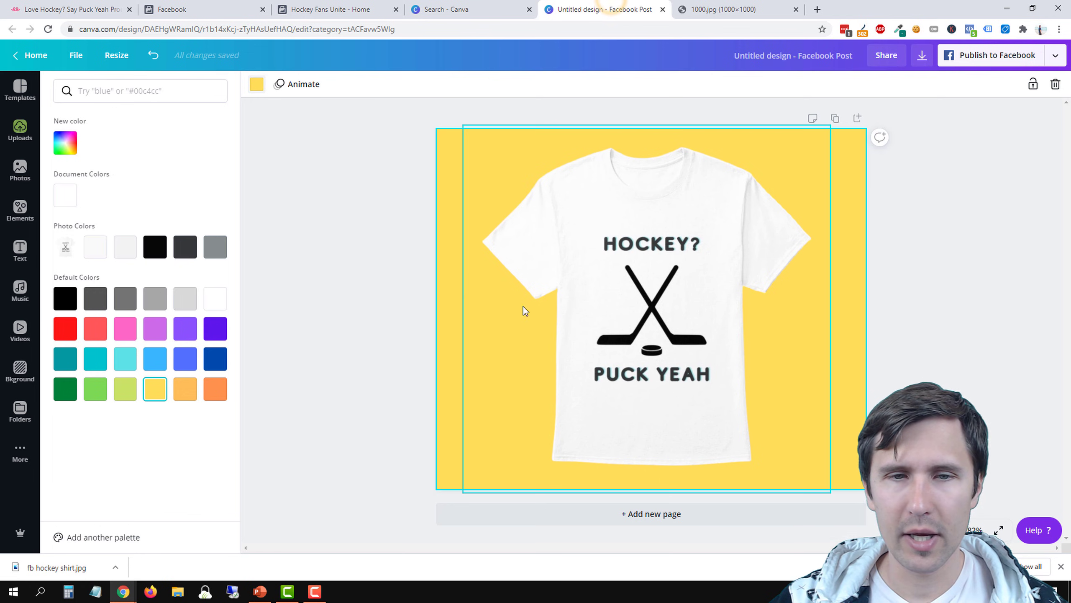
{"action": "left_click", "coordinate": [371, 227]}
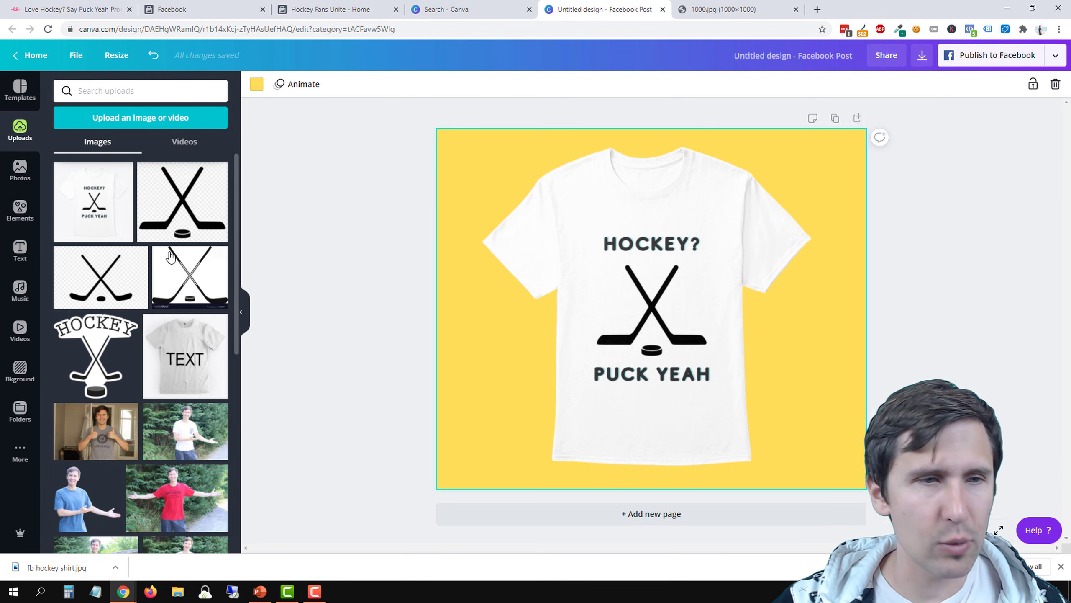
{"action": "left_click", "coordinate": [21, 208]}
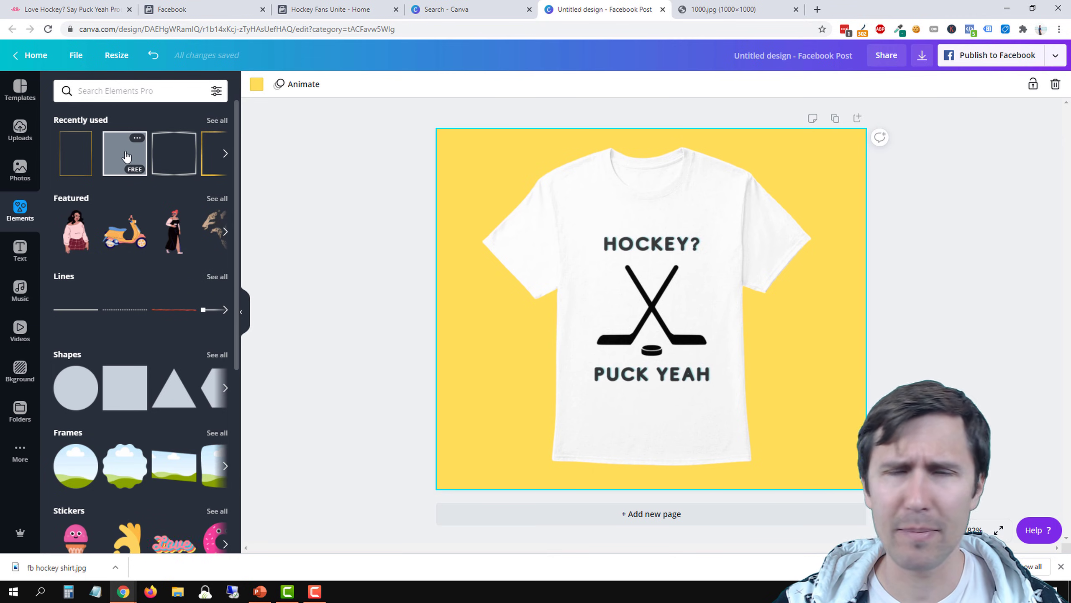
{"action": "left_click", "coordinate": [125, 101]}
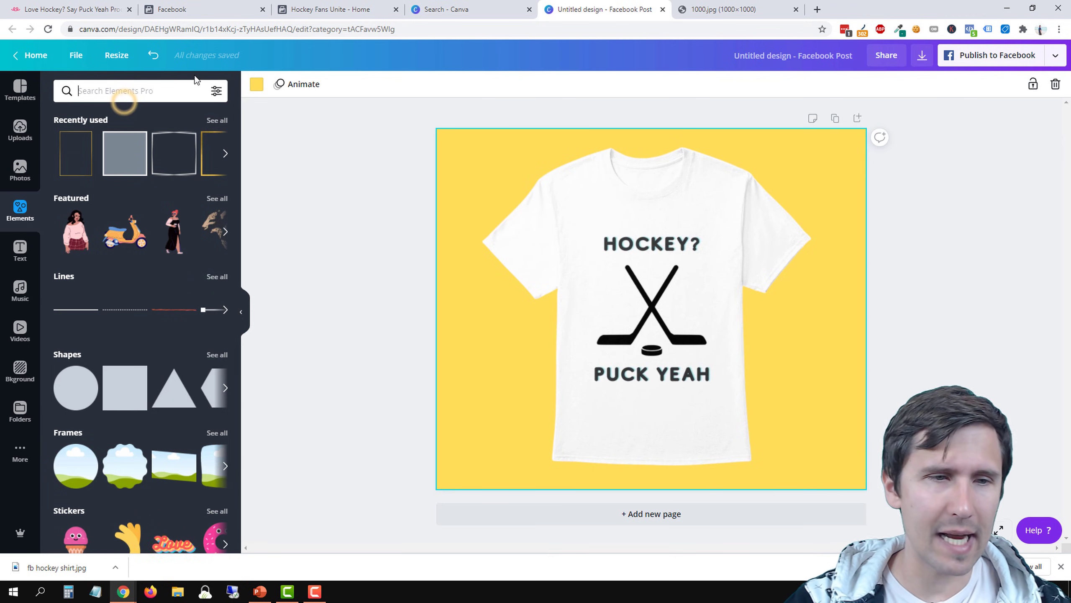
{"action": "type", "text": "line"}
{"action": "key", "text": "Return"}
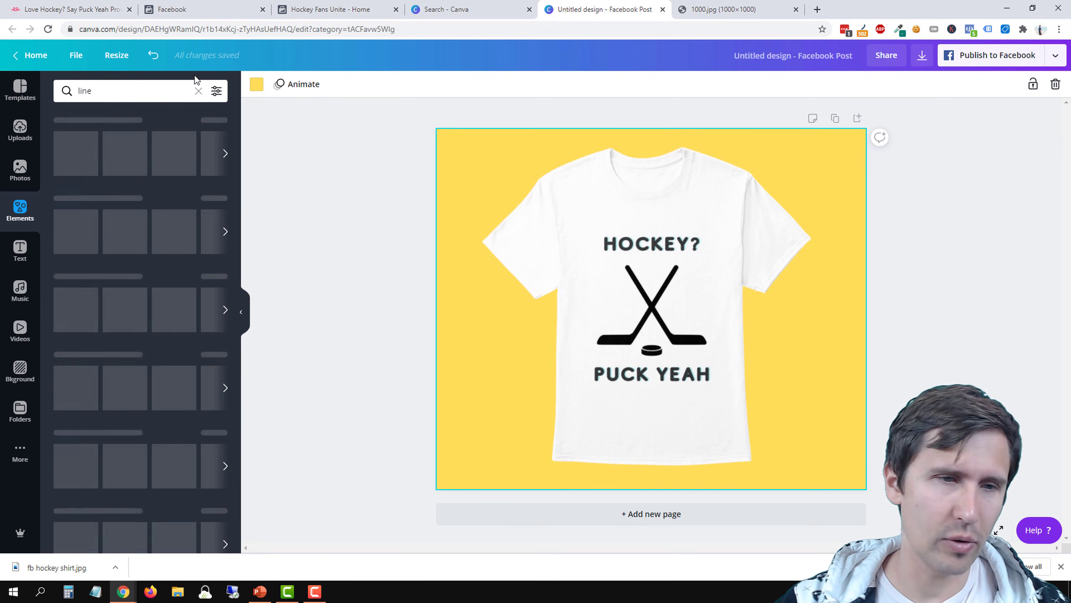
{"action": "left_click_drag", "start_coordinate": [83, 142], "coordinate": [504, 156]}
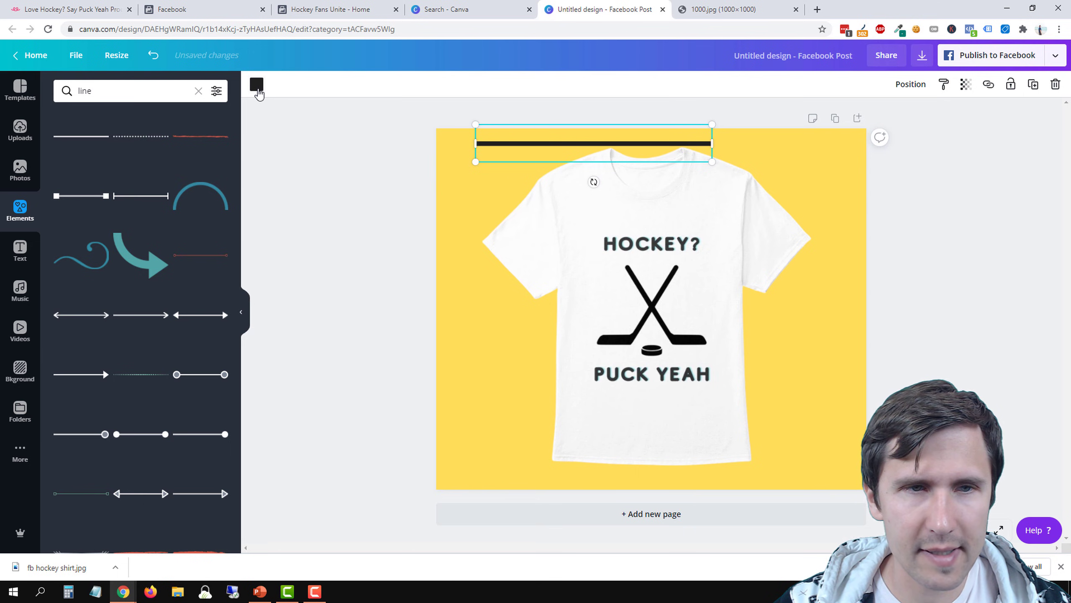
{"action": "left_click", "coordinate": [257, 86]}
{"action": "left_click", "coordinate": [64, 330]}
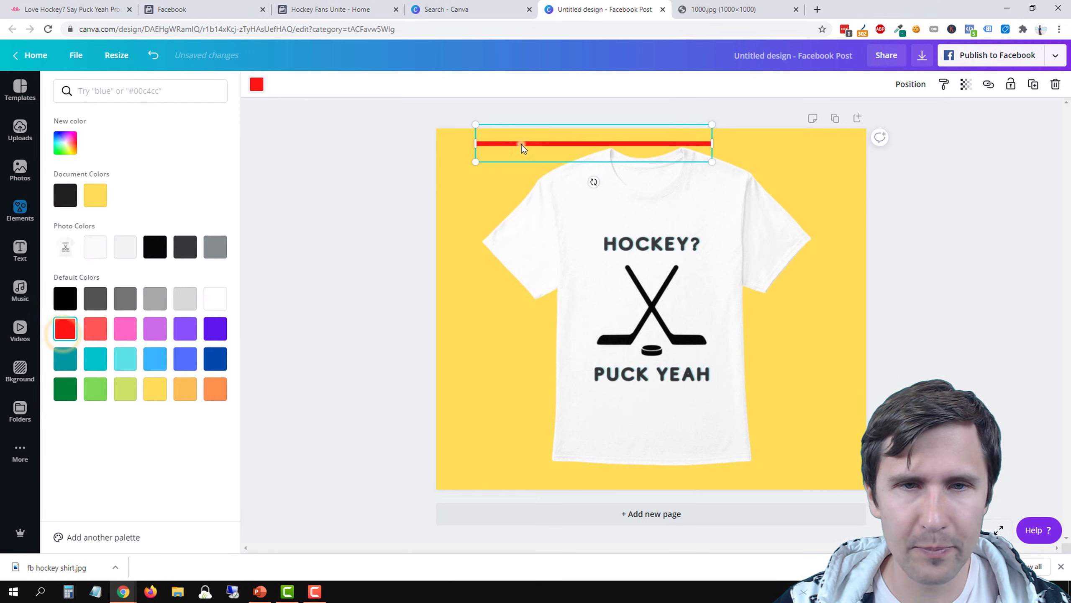
{"action": "left_click_drag", "start_coordinate": [523, 145], "coordinate": [460, 133]}
{"action": "right_click", "coordinate": [488, 138]}
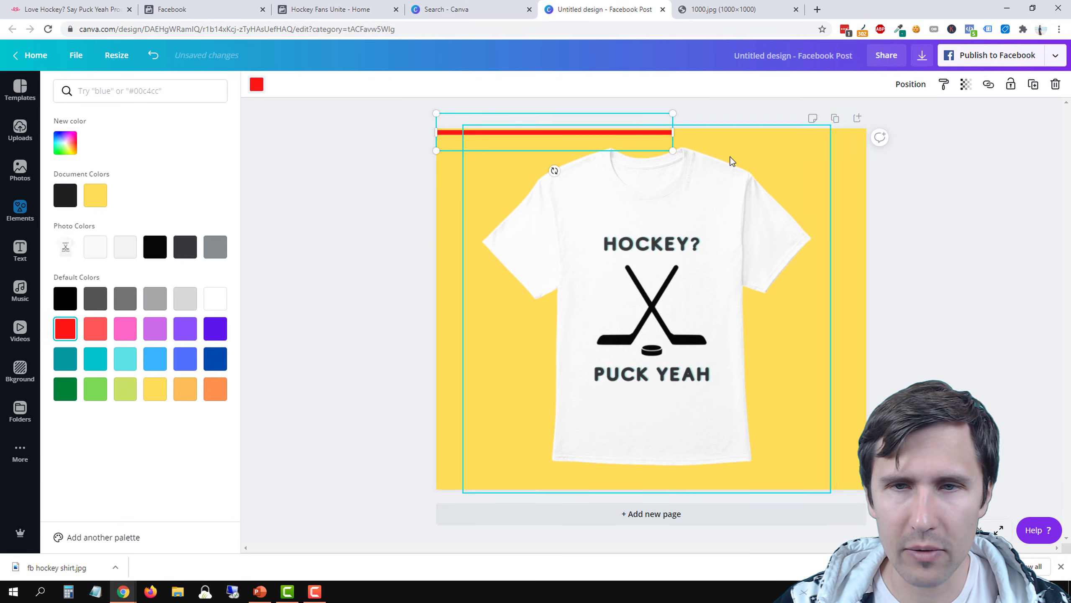
{"action": "left_click_drag", "start_coordinate": [674, 132], "coordinate": [865, 135]}
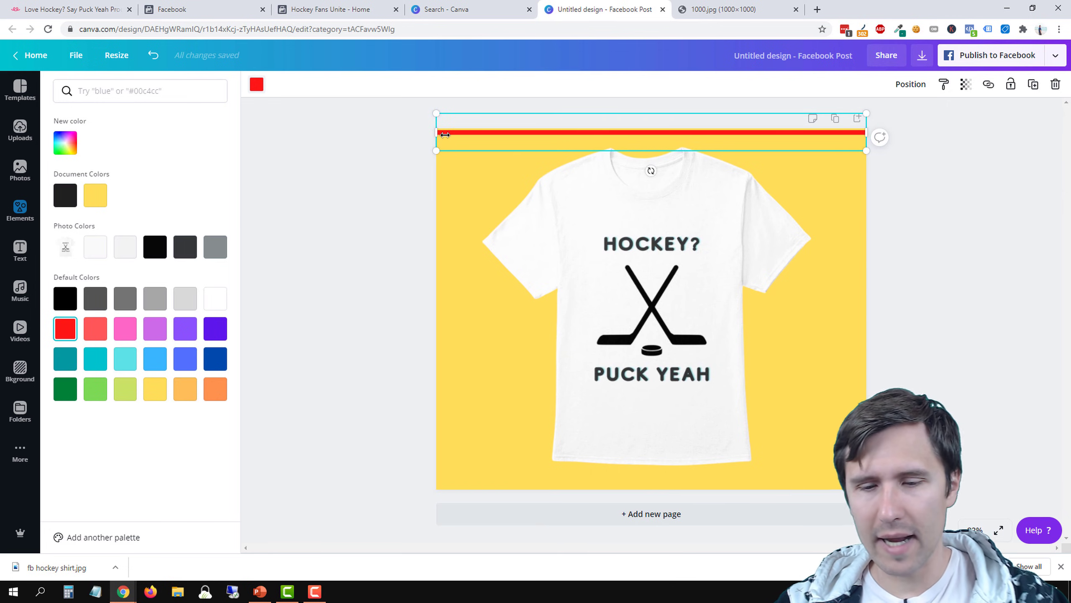
{"action": "key", "text": "Delete"}
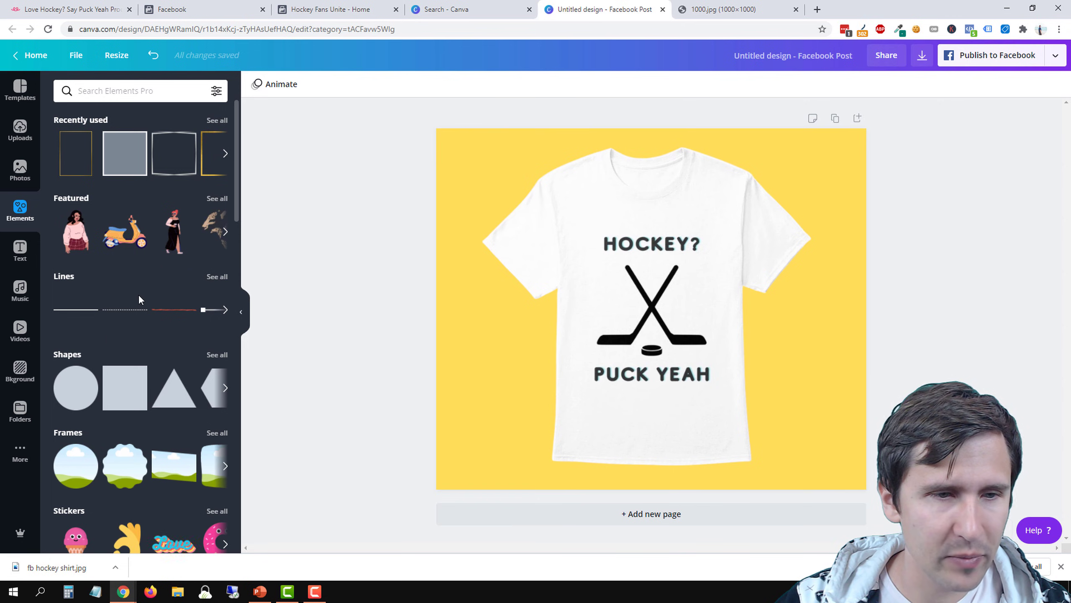
Add a square shape and resize it into a full-width banner along the page's bottom edge, about one seventh of the page height
{"action": "left_click_drag", "start_coordinate": [122, 392], "coordinate": [545, 327]}
{"action": "left_click_drag", "start_coordinate": [581, 409], "coordinate": [497, 393]}
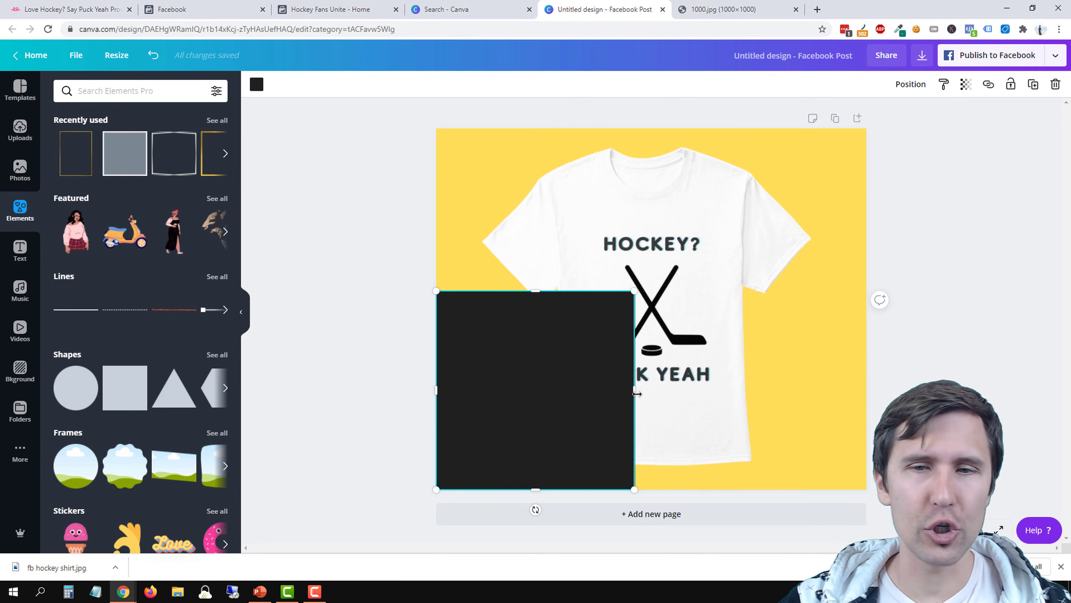
{"action": "left_click_drag", "start_coordinate": [636, 393], "coordinate": [866, 401]}
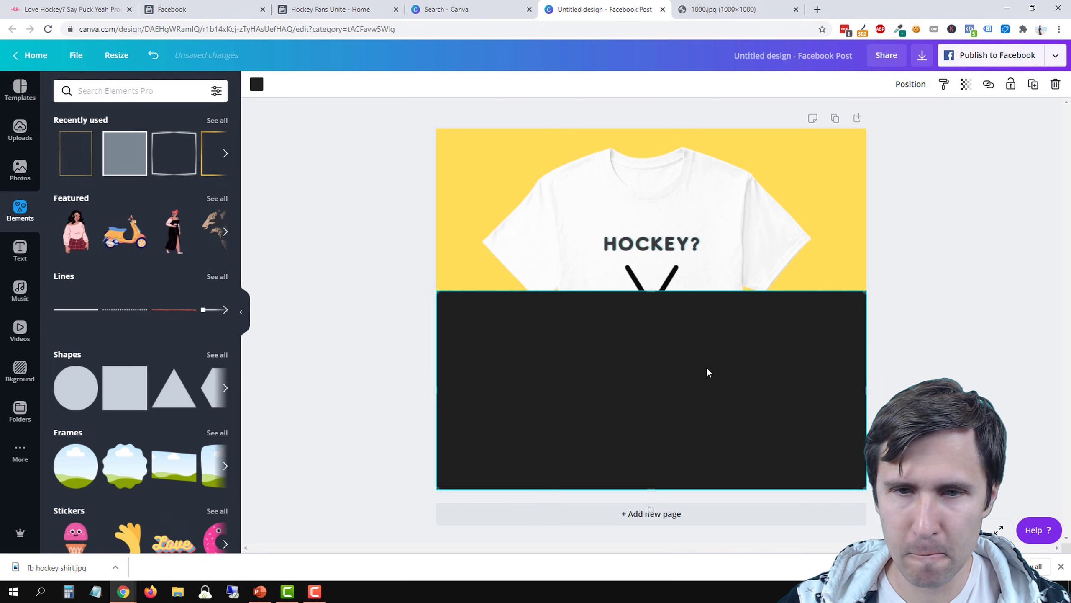
{"action": "left_click_drag", "start_coordinate": [650, 290], "coordinate": [644, 436]}
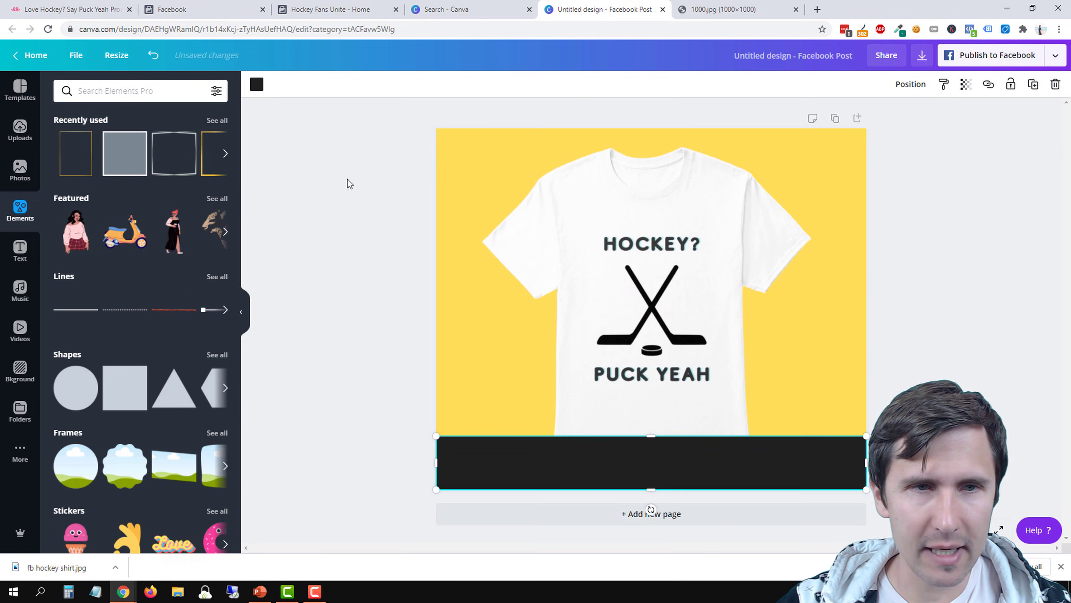
Set the banner's fill to the custom dark red #7B0000
{"action": "left_click", "coordinate": [257, 85]}
{"action": "left_click", "coordinate": [65, 328]}
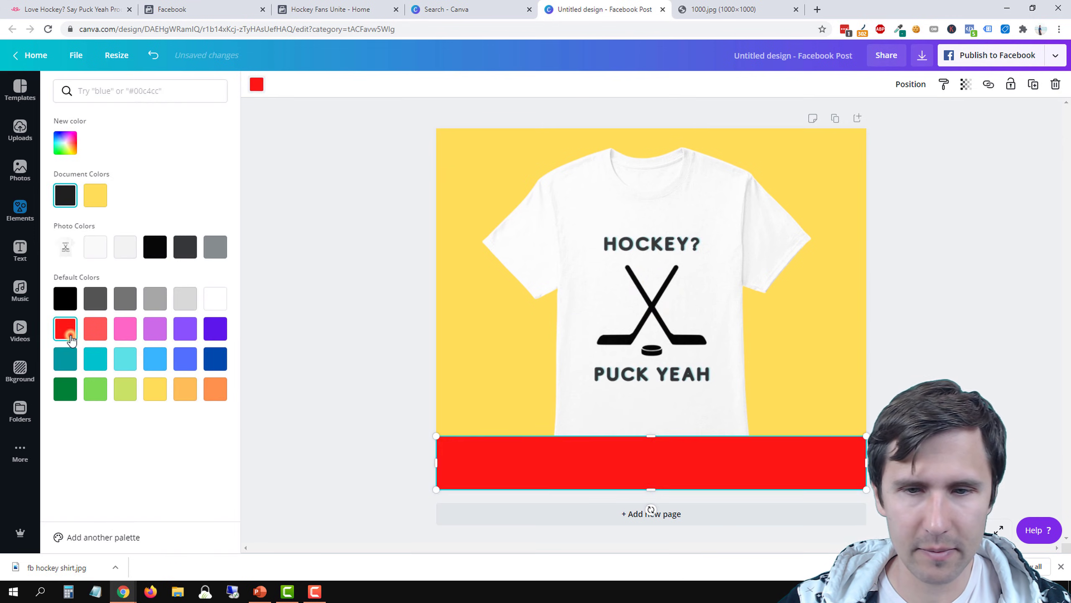
{"action": "left_click", "coordinate": [61, 141]}
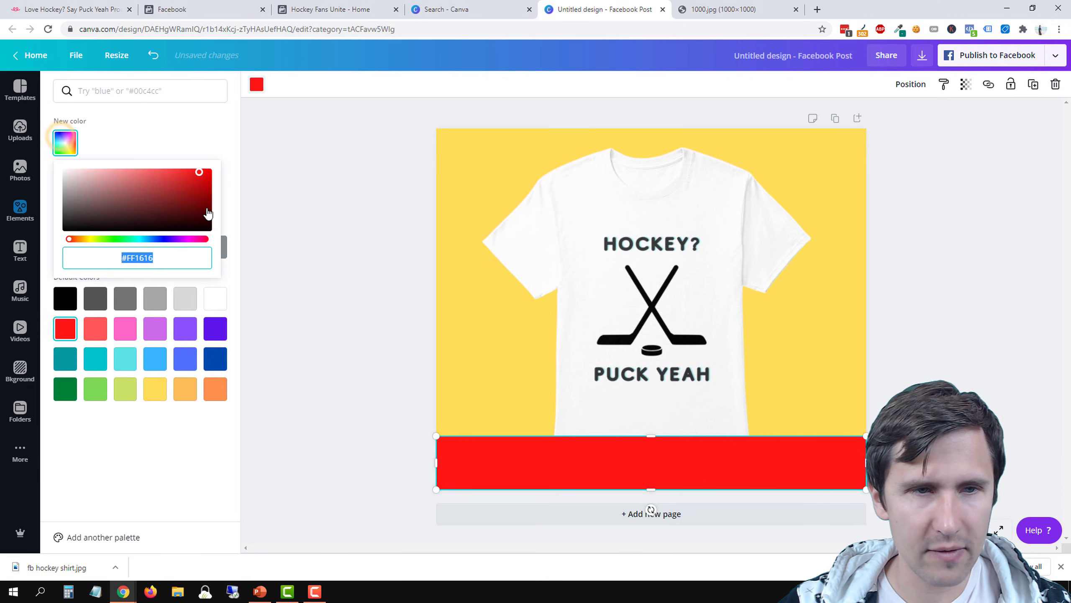
{"action": "left_click_drag", "start_coordinate": [200, 179], "coordinate": [209, 201]}
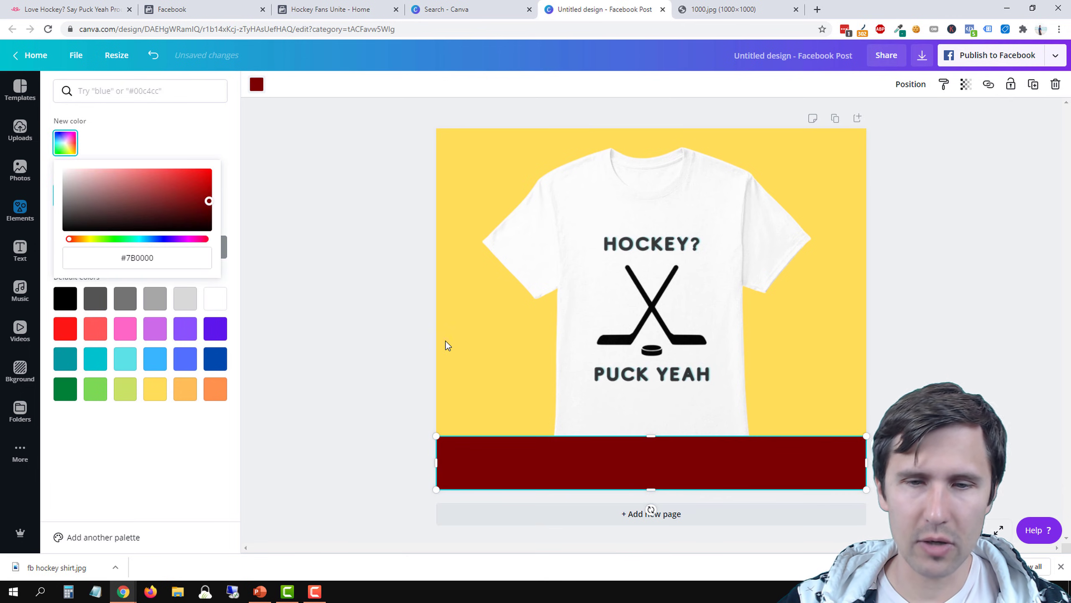
{"action": "key", "text": "Escape"}
{"action": "left_click", "coordinate": [402, 337]}
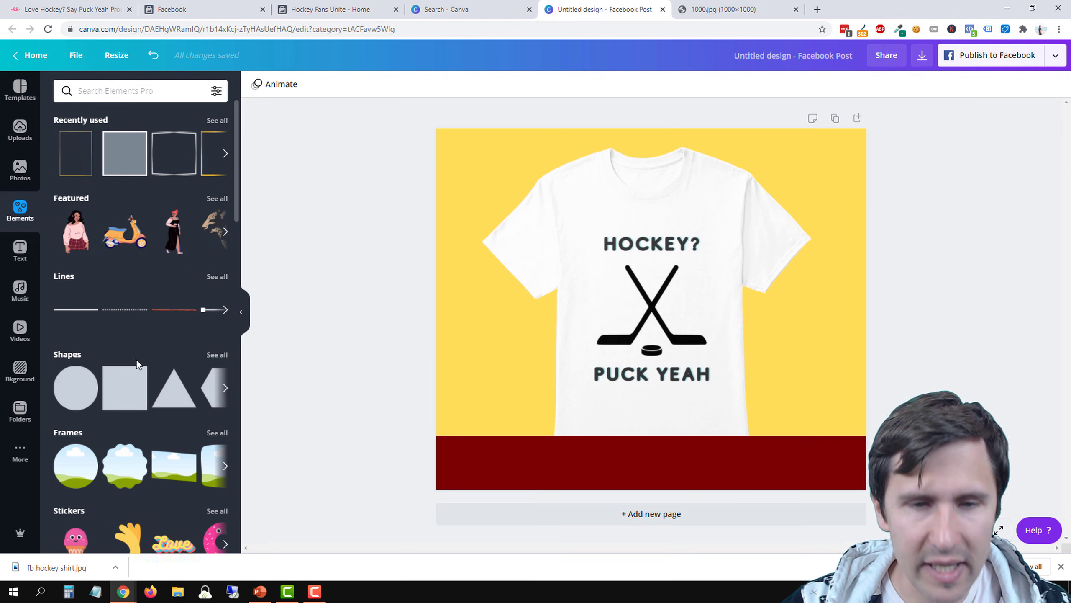
Add a heading on the dark red banner reading "Limited time offer!"
{"action": "left_click", "coordinate": [17, 258]}
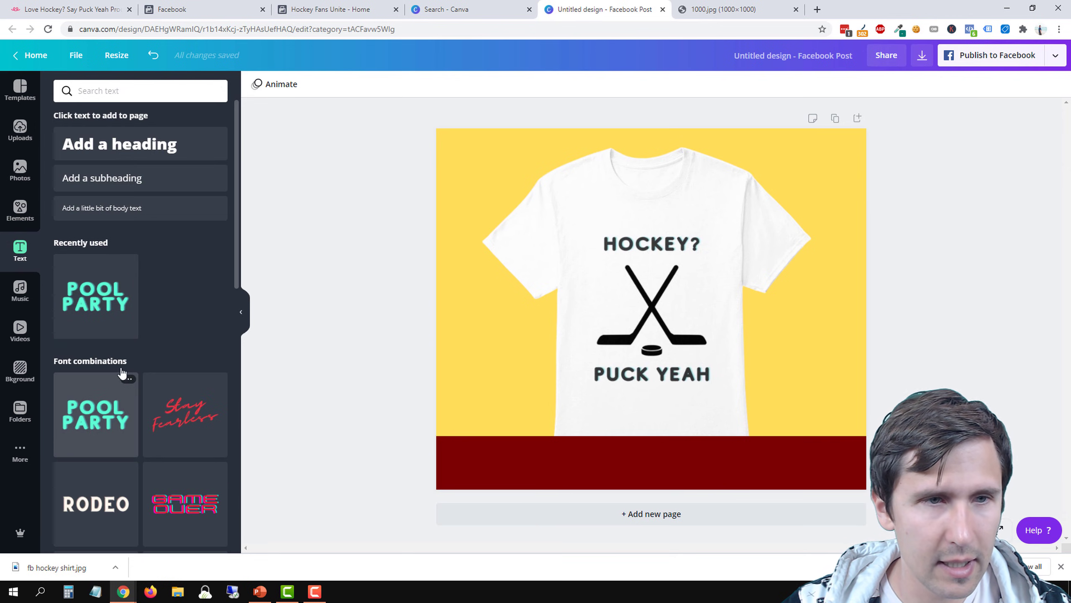
{"action": "left_click_drag", "start_coordinate": [114, 147], "coordinate": [510, 448]}
{"action": "double_click", "coordinate": [525, 462]}
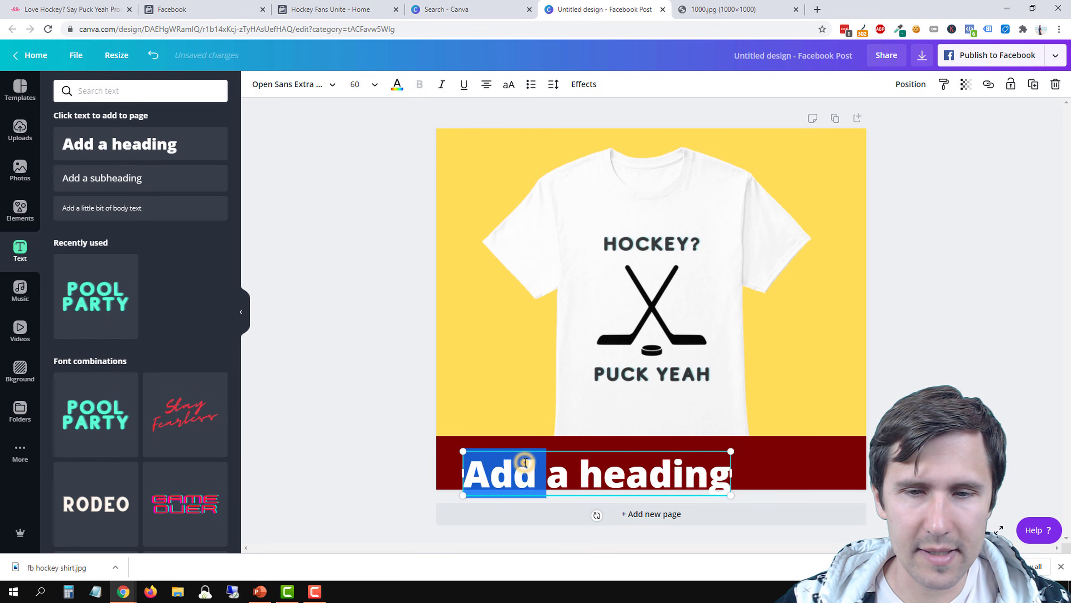
{"action": "left_click", "coordinate": [370, 358]}
{"action": "left_click_drag", "start_coordinate": [546, 479], "coordinate": [536, 471]}
{"action": "triple_click", "coordinate": [510, 467]}
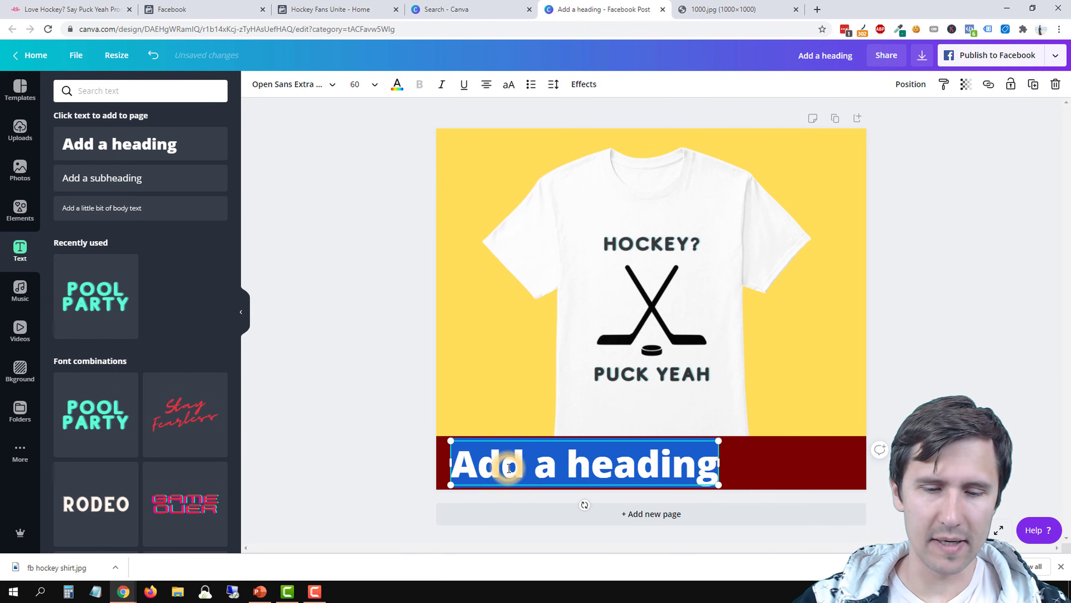
{"action": "type", "text": "Limited t"}
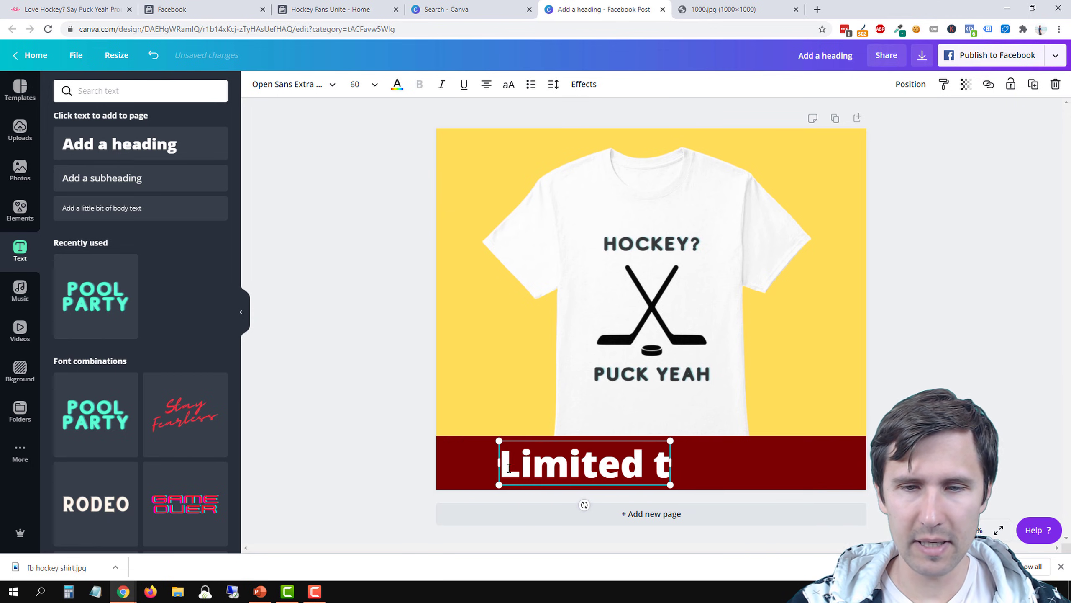
{"action": "type", "text": "ime offer!"}
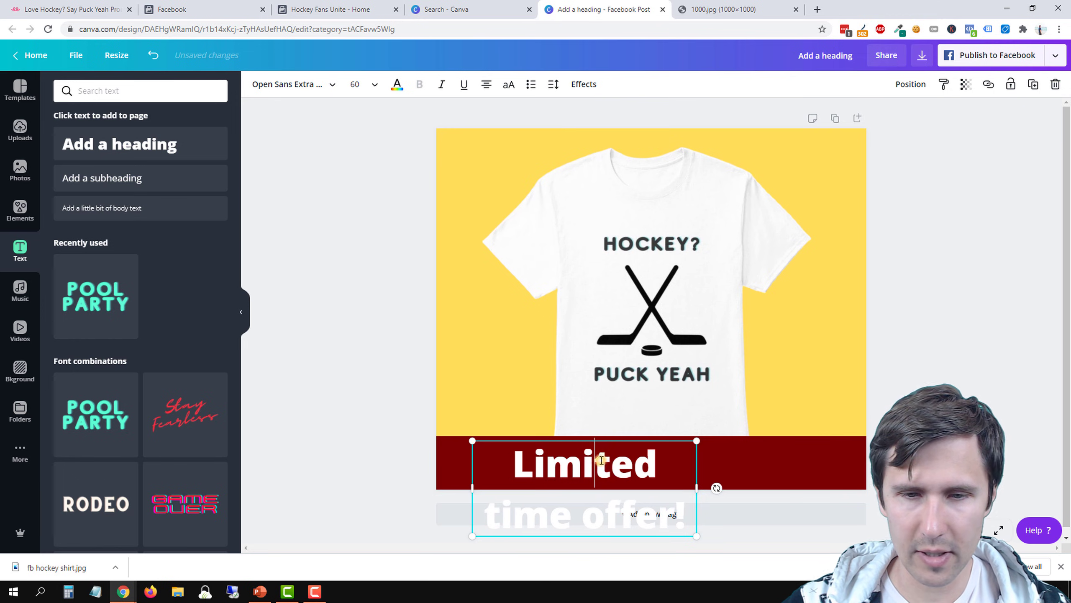
Set the banner heading to font size 32 and fit its text box across most of the banner
{"action": "triple_click", "coordinate": [601, 460]}
{"action": "left_click", "coordinate": [368, 84]}
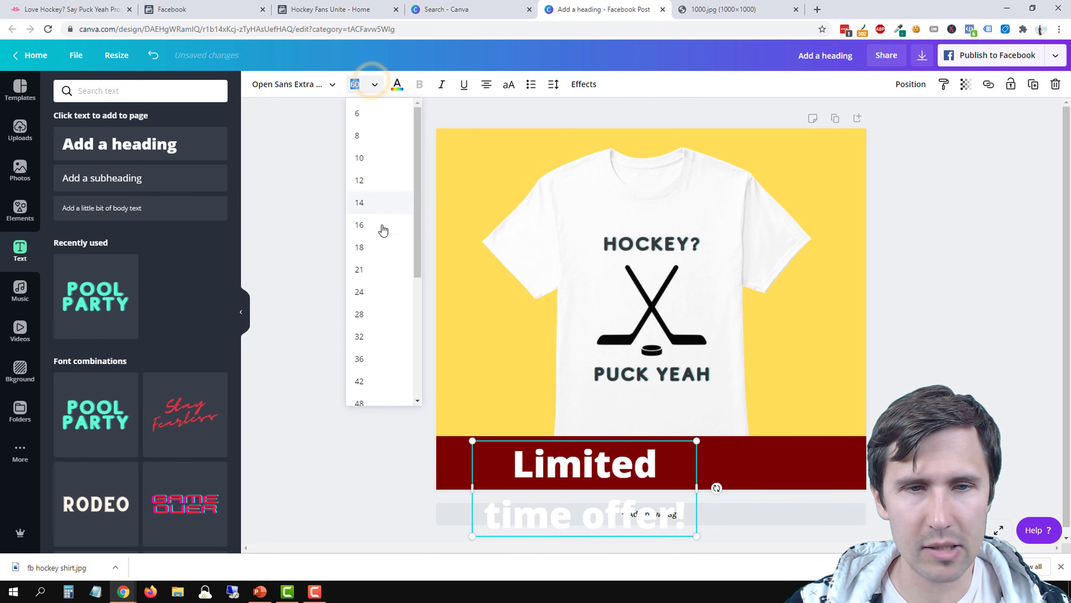
{"action": "left_click", "coordinate": [366, 336]}
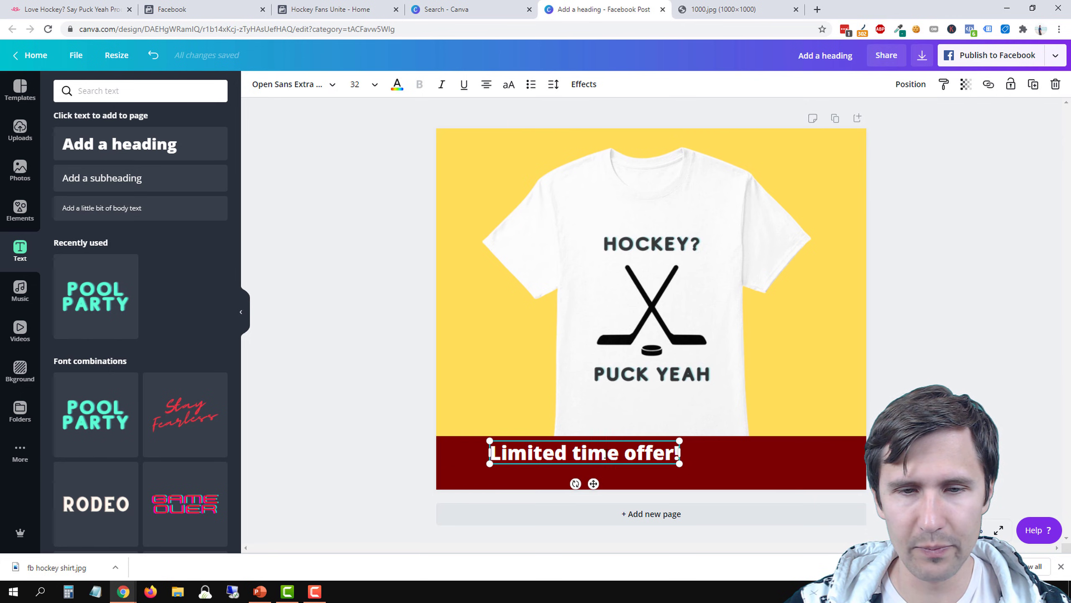
{"action": "left_click", "coordinate": [448, 469]}
{"action": "left_click_drag", "start_coordinate": [534, 452], "coordinate": [488, 466]}
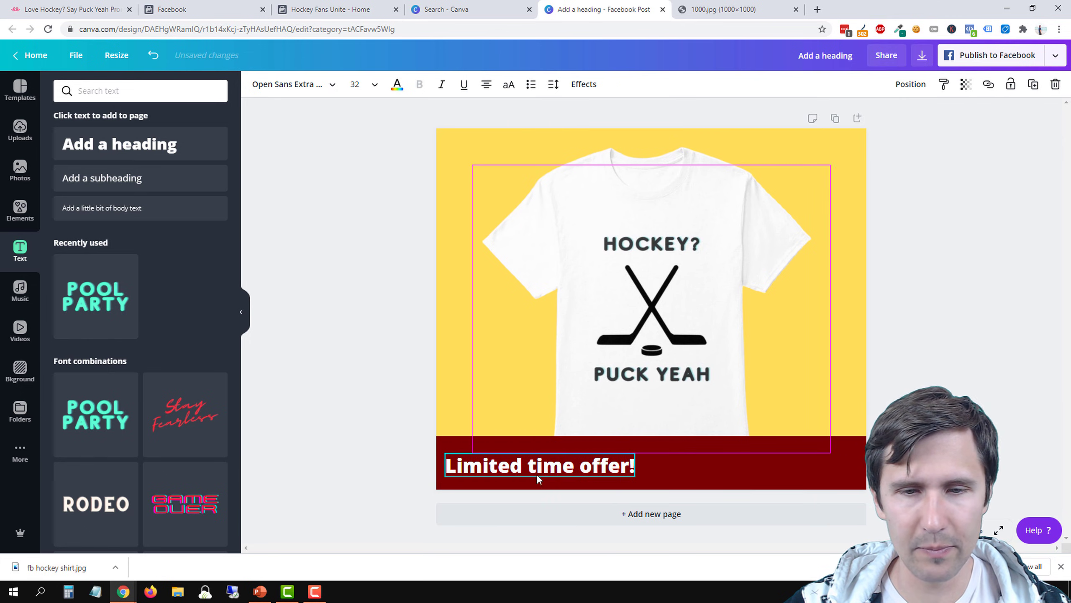
{"action": "left_click", "coordinate": [628, 462]}
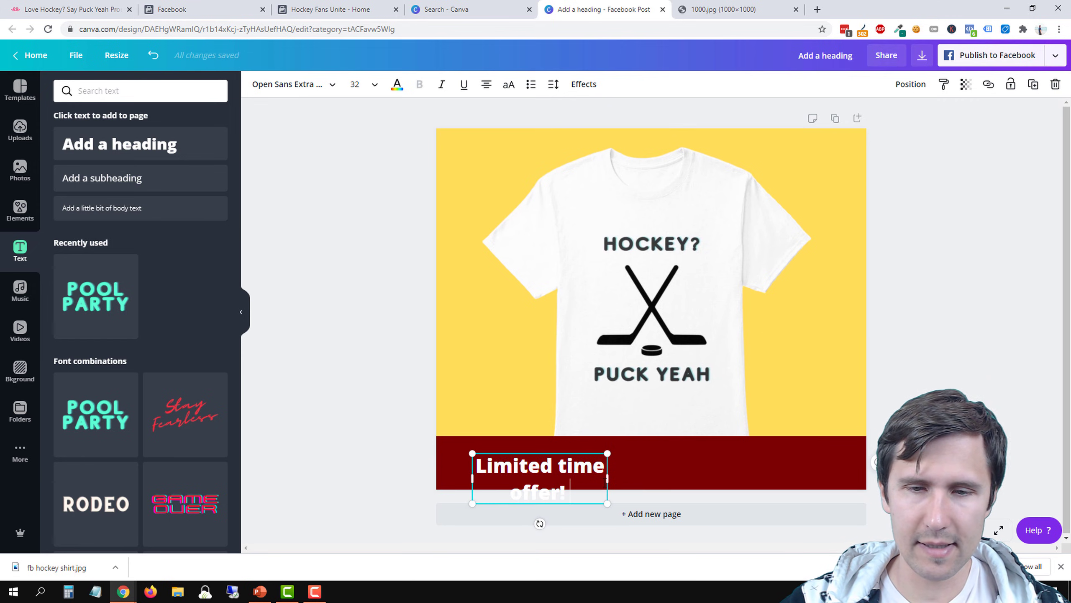
{"action": "left_click_drag", "start_coordinate": [678, 473], "coordinate": [843, 468]}
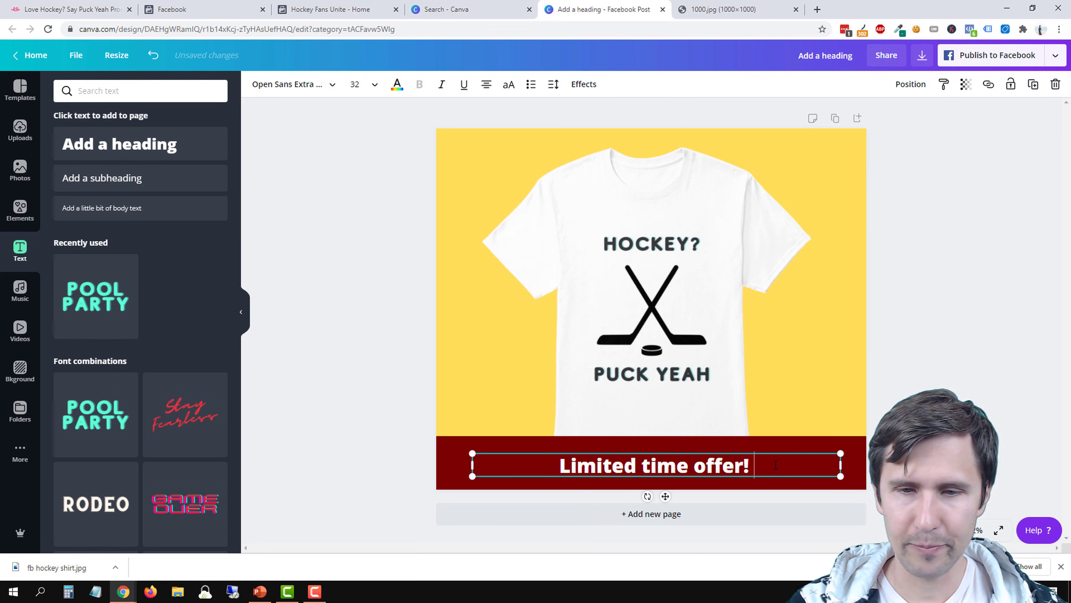
Extend the banner heading to read "15% off Limited time offer! Expires Sept. 16th"
{"action": "left_click", "coordinate": [556, 462]}
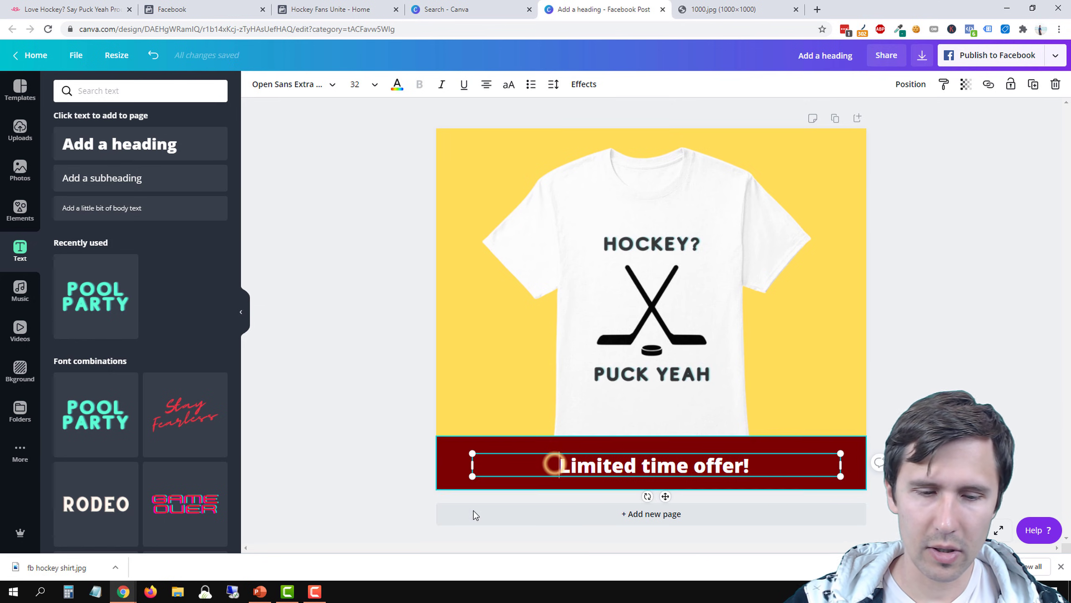
{"action": "type", "text": "15% off"}
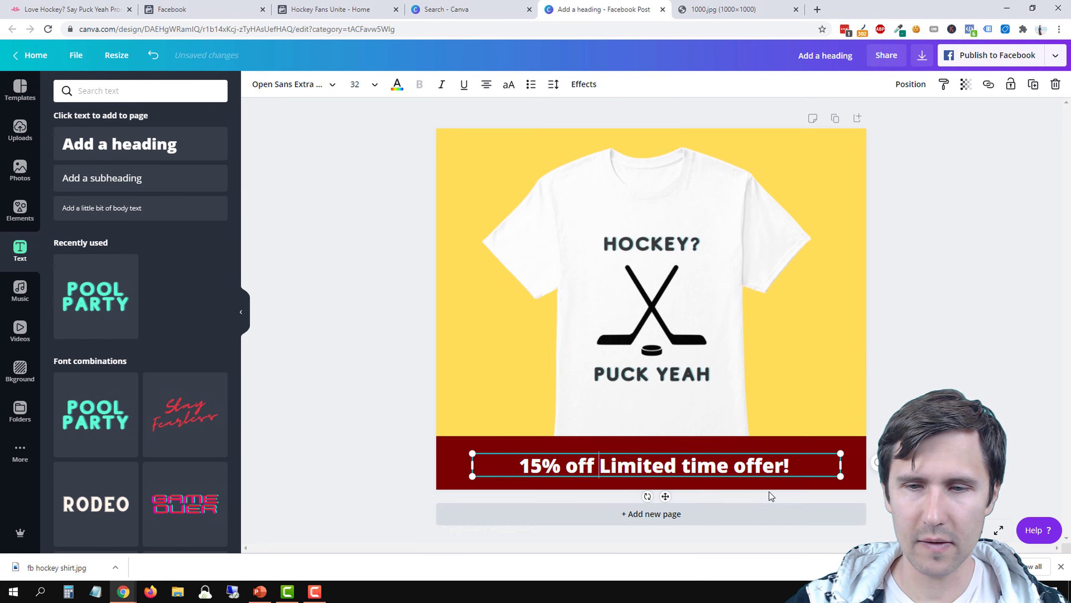
{"action": "left_click", "coordinate": [808, 464]}
{"action": "type", "text": "Get i"}
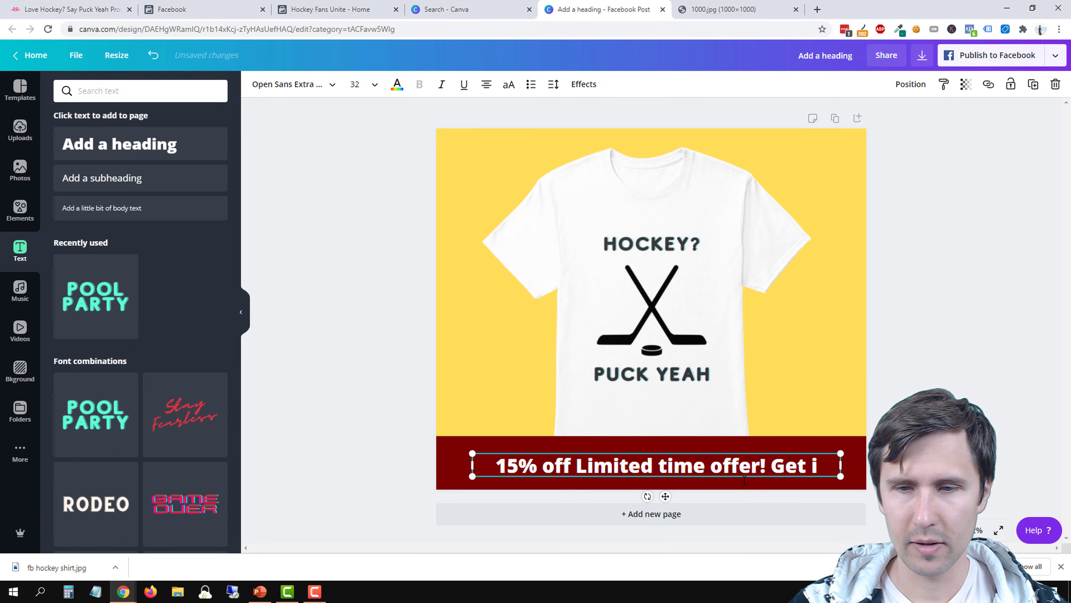
{"action": "type", "text": "t"}
{"action": "key", "text": "BackSpace"}
{"action": "key", "text": "BackSpace"}
{"action": "key", "text": "BackSpace"}
{"action": "key", "text": "BackSpace"}
{"action": "key", "text": "BackSpace"}
{"action": "key", "text": "BackSpace"}
{"action": "key", "text": "BackSpace"}
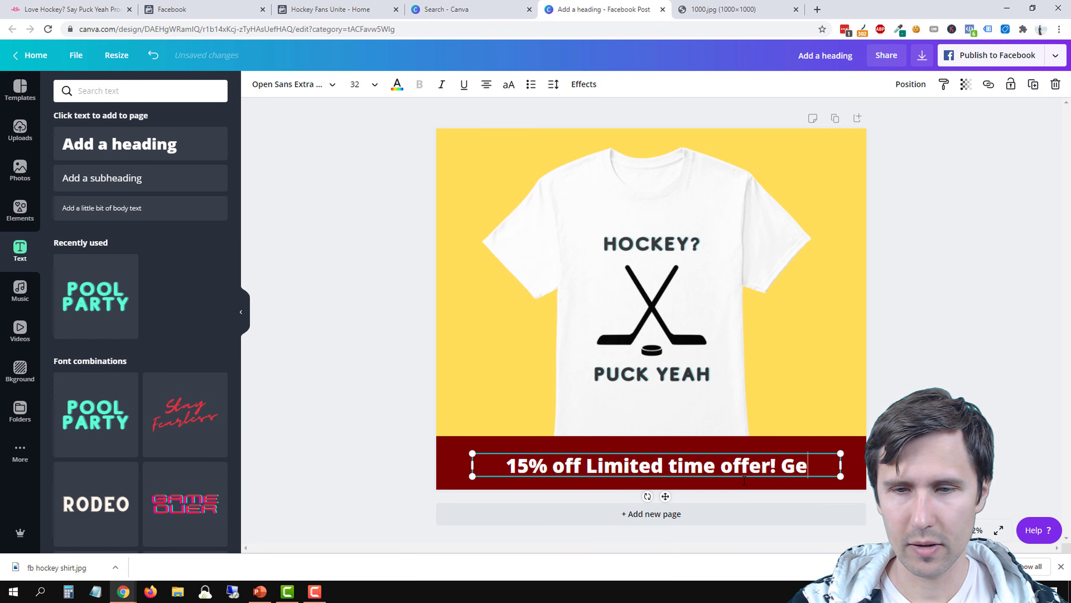
{"action": "type", "text": "Expires Sept. 16th"}
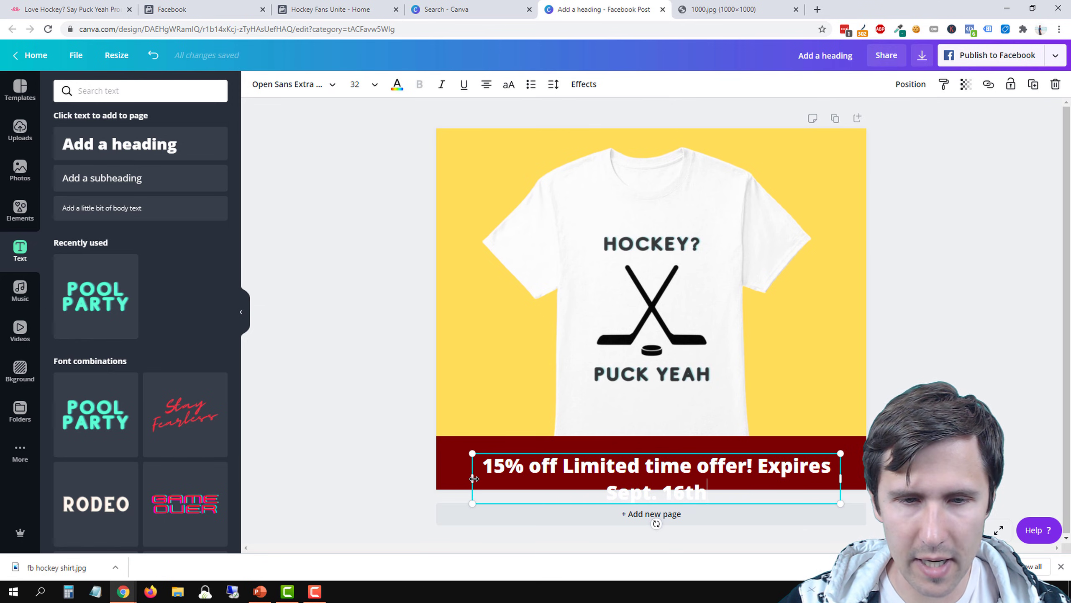
Widen the heading's text box so the offer fits on one line, and shift it right along the banner
{"action": "left_click_drag", "start_coordinate": [445, 476], "coordinate": [369, 473]}
{"action": "left_click", "coordinate": [397, 393]}
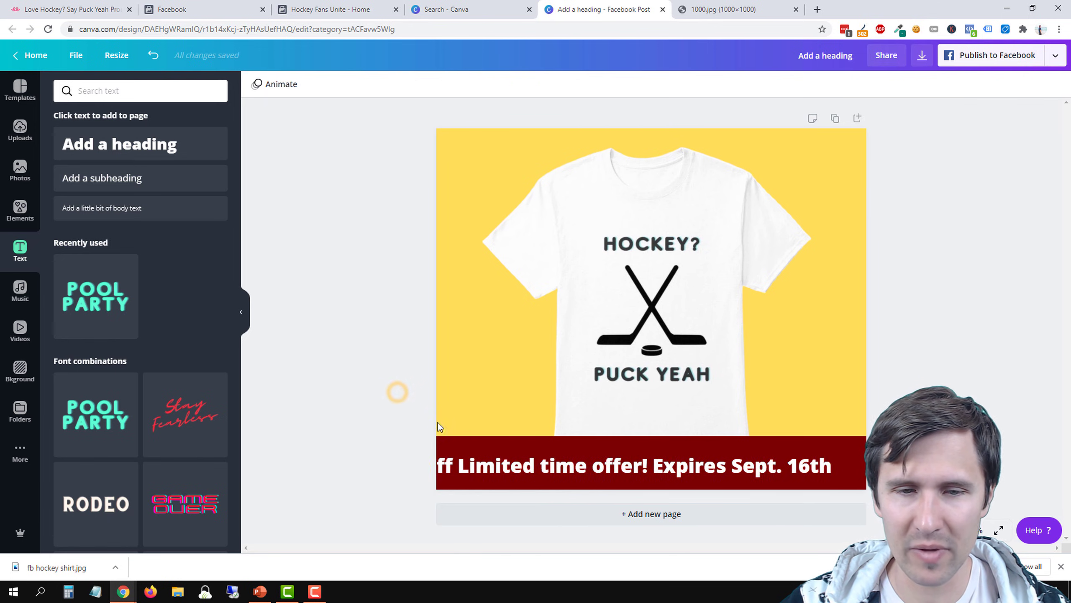
{"action": "left_click_drag", "start_coordinate": [471, 461], "coordinate": [494, 456]}
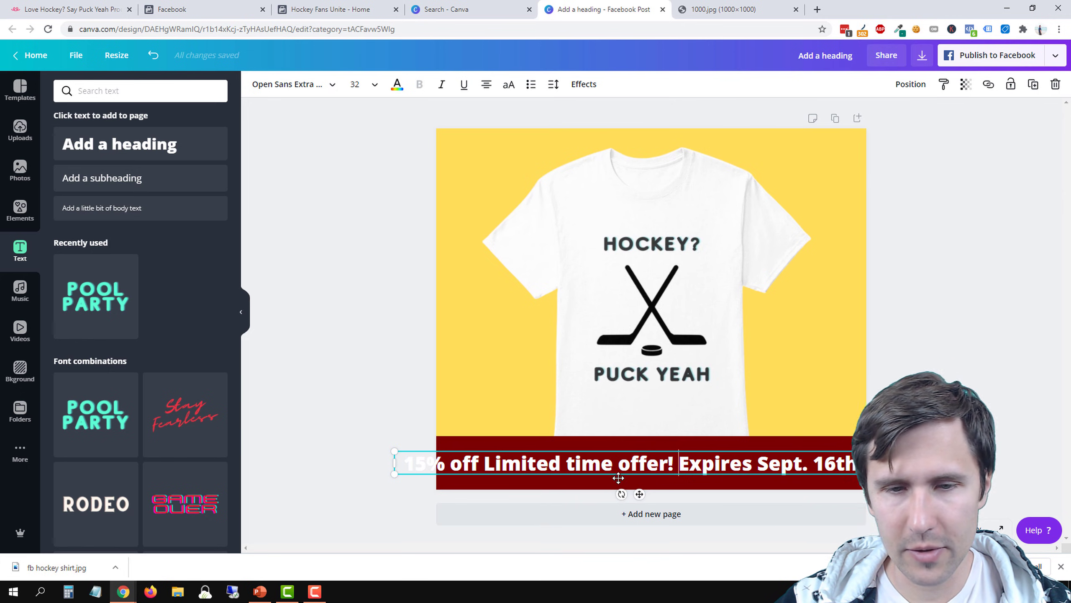
Reduce the banner heading's font size to 28 and centre the heading horizontally on the dark red banner
{"action": "triple_click", "coordinate": [505, 466]}
{"action": "left_click", "coordinate": [374, 85]}
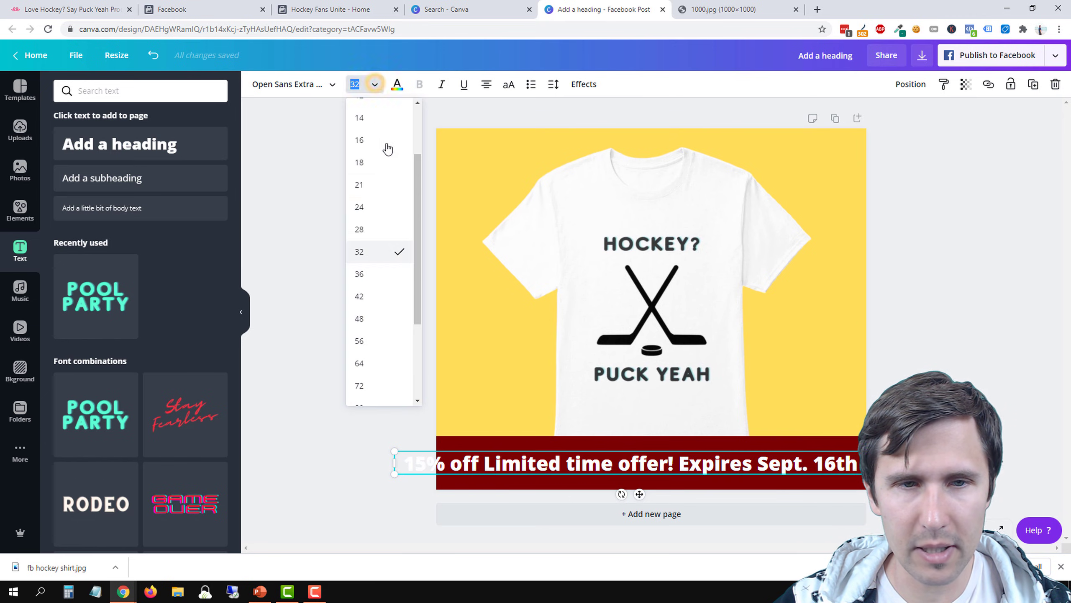
{"action": "left_click", "coordinate": [360, 232]}
{"action": "left_click", "coordinate": [407, 418]}
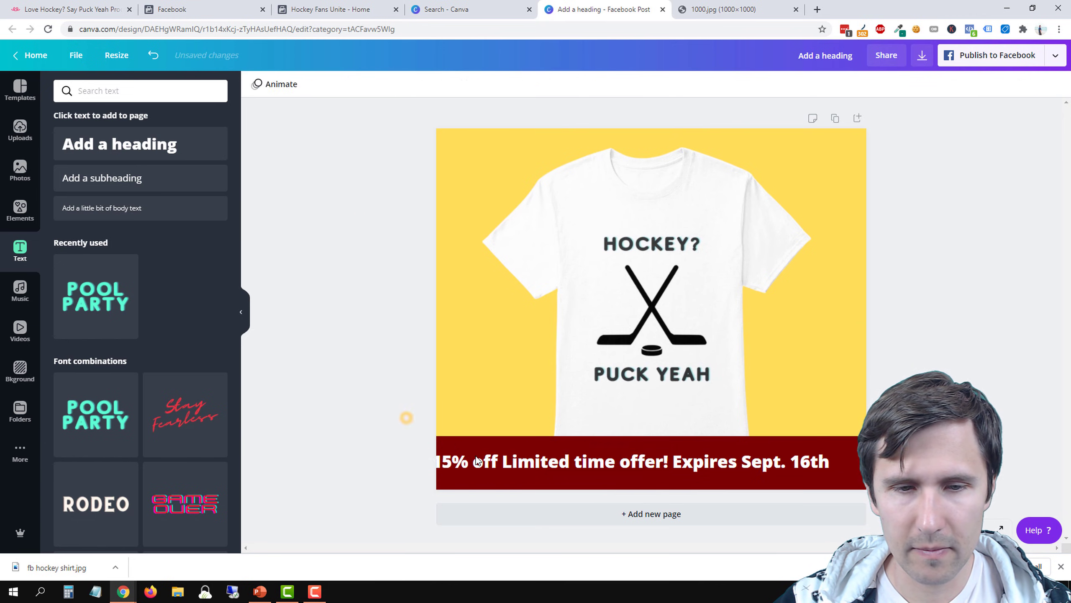
{"action": "left_click", "coordinate": [466, 461]}
{"action": "left_click_drag", "start_coordinate": [480, 462], "coordinate": [499, 464]}
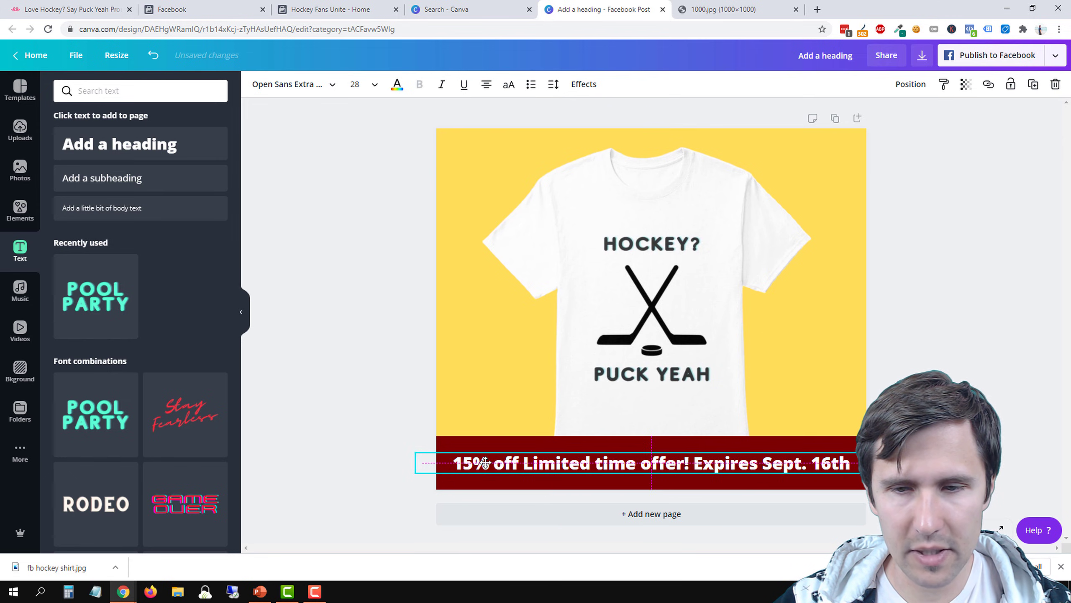
{"action": "left_click", "coordinate": [312, 367]}
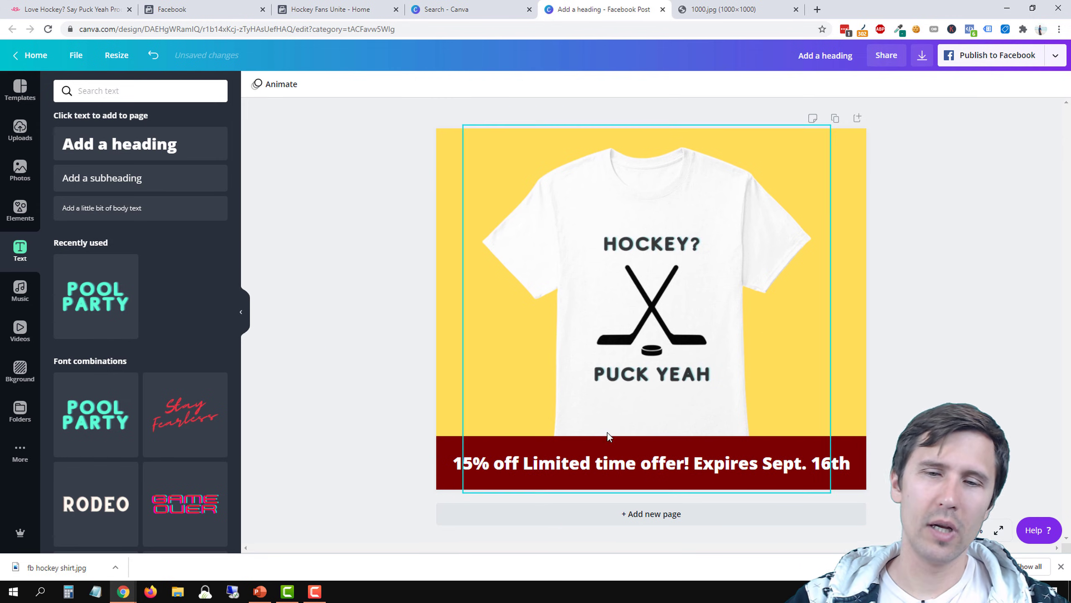
Lower the heading slightly and reduce the dark red banner's height from its upper edge so the text sits vertically centred
{"action": "left_click", "coordinate": [634, 464]}
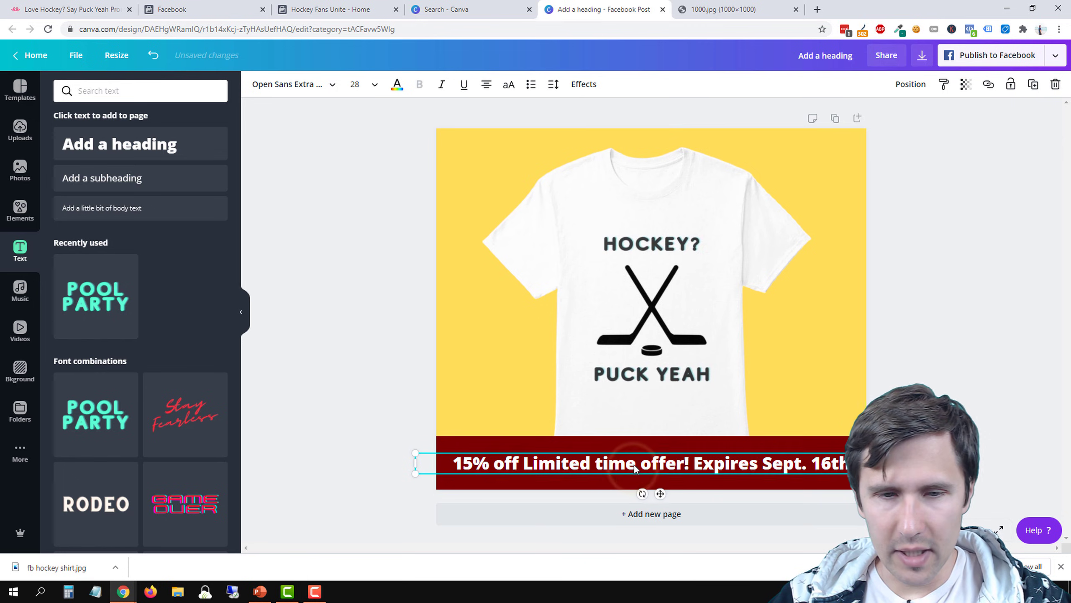
{"action": "left_click", "coordinate": [597, 445]}
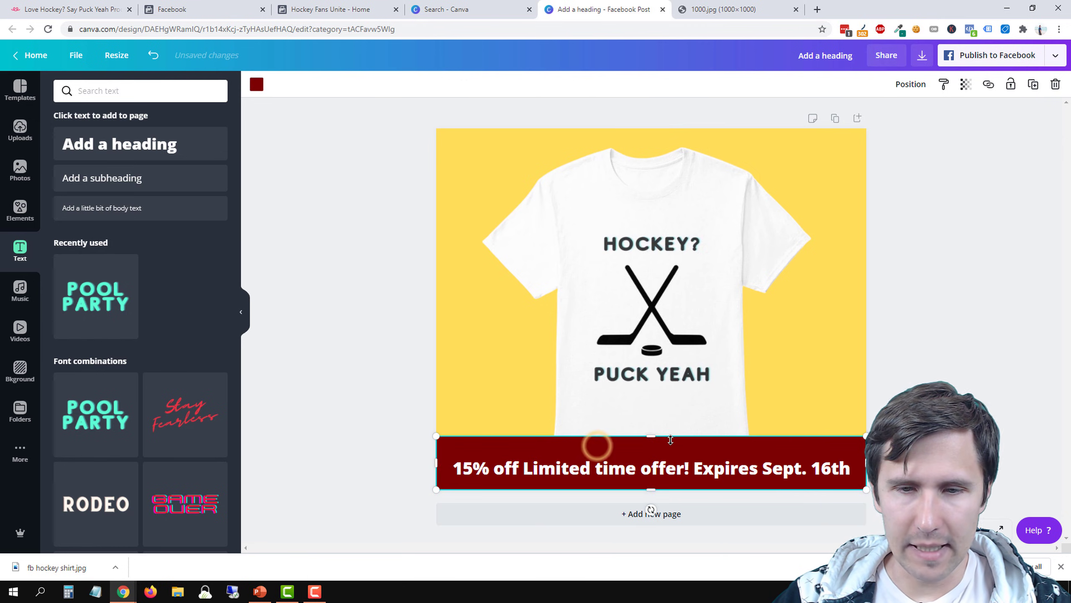
{"action": "left_click_drag", "start_coordinate": [649, 441], "coordinate": [633, 448]}
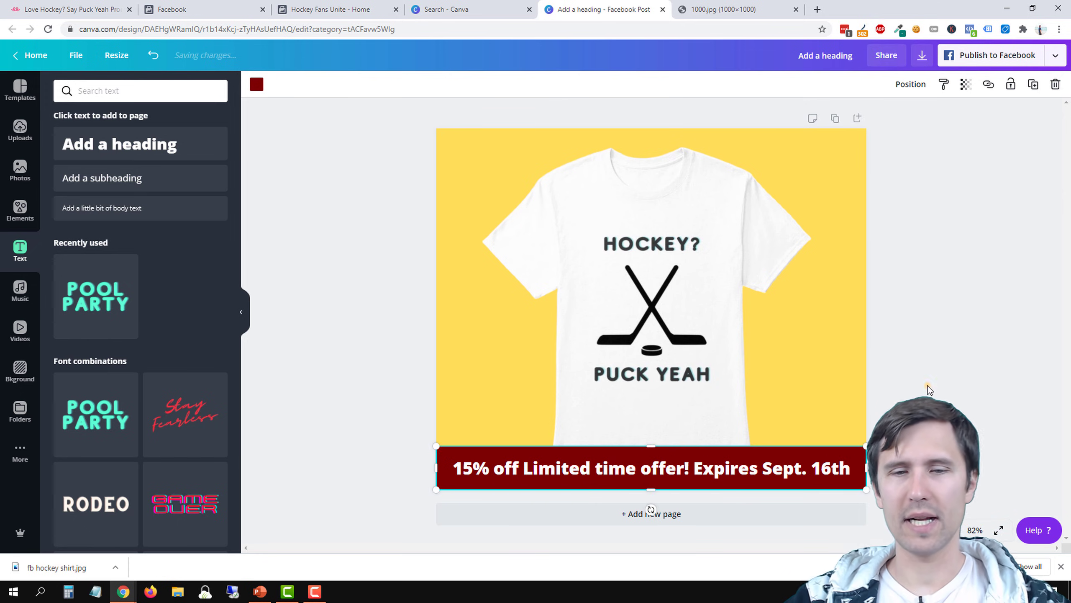
{"action": "left_click", "coordinate": [927, 387]}
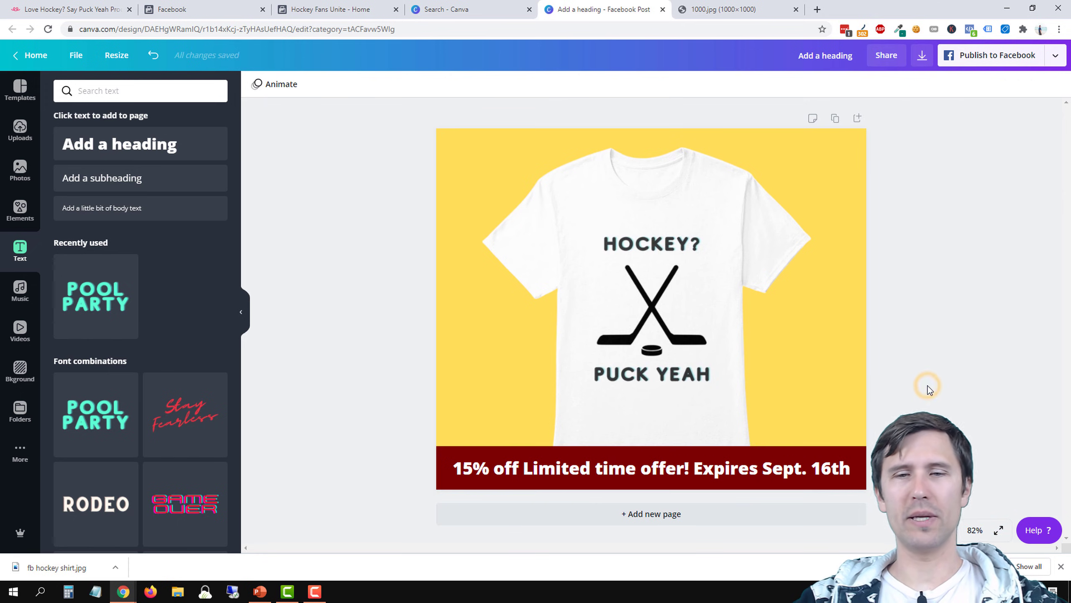
{"action": "left_click", "coordinate": [627, 471]}
{"action": "left_click", "coordinate": [946, 368]}
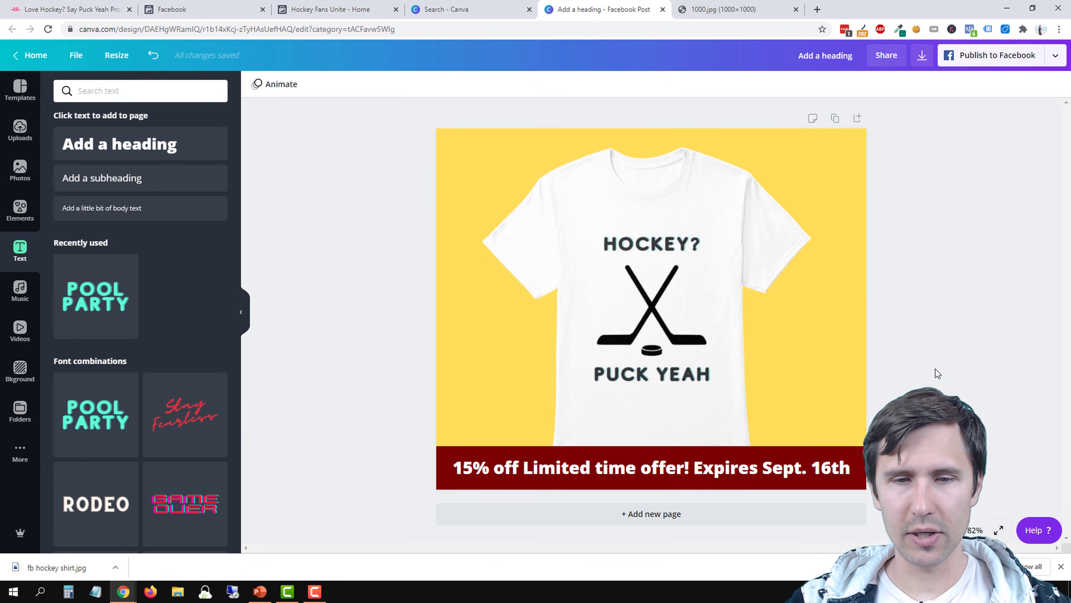
{"action": "left_click", "coordinate": [691, 469]}
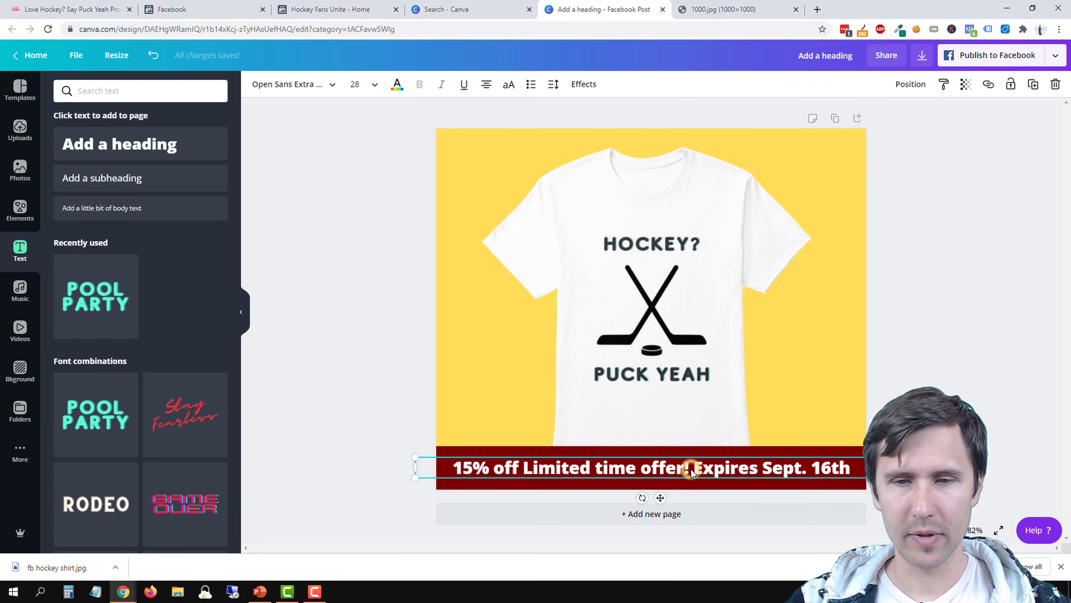
{"action": "left_click", "coordinate": [691, 468]}
{"action": "left_click", "coordinate": [701, 468]}
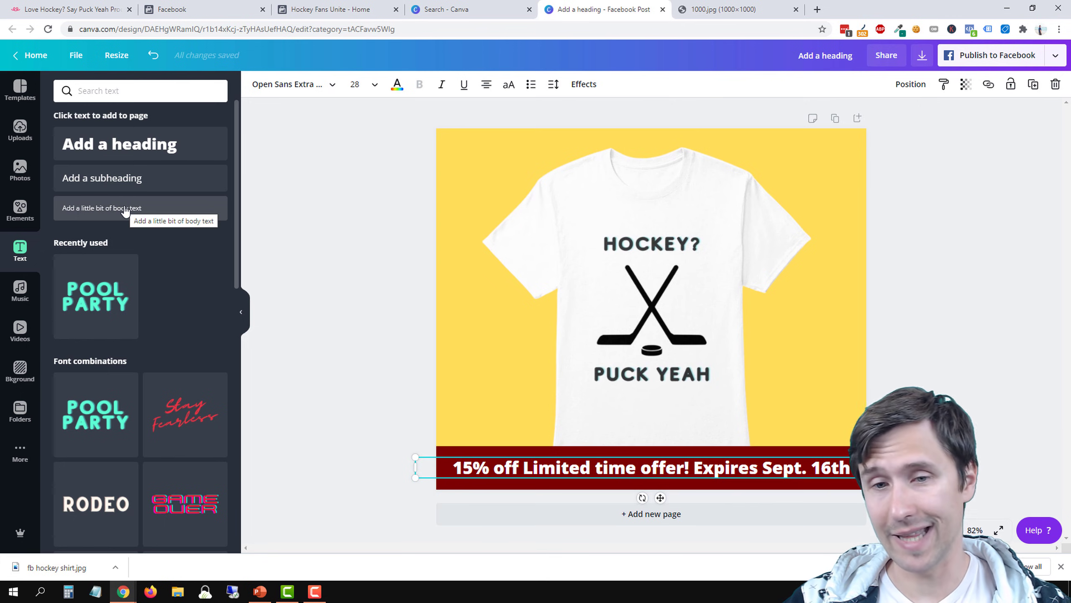
{"action": "left_click", "coordinate": [366, 406]}
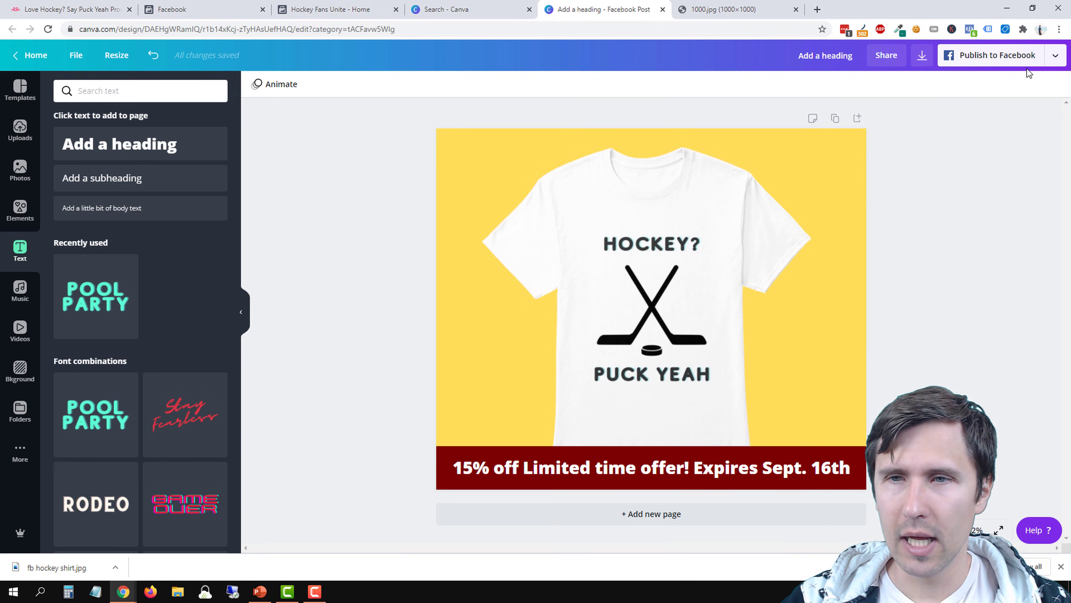
Download the finished post design as a PNG and close the 1000.jpg browser tab
{"action": "left_click", "coordinate": [922, 59]}
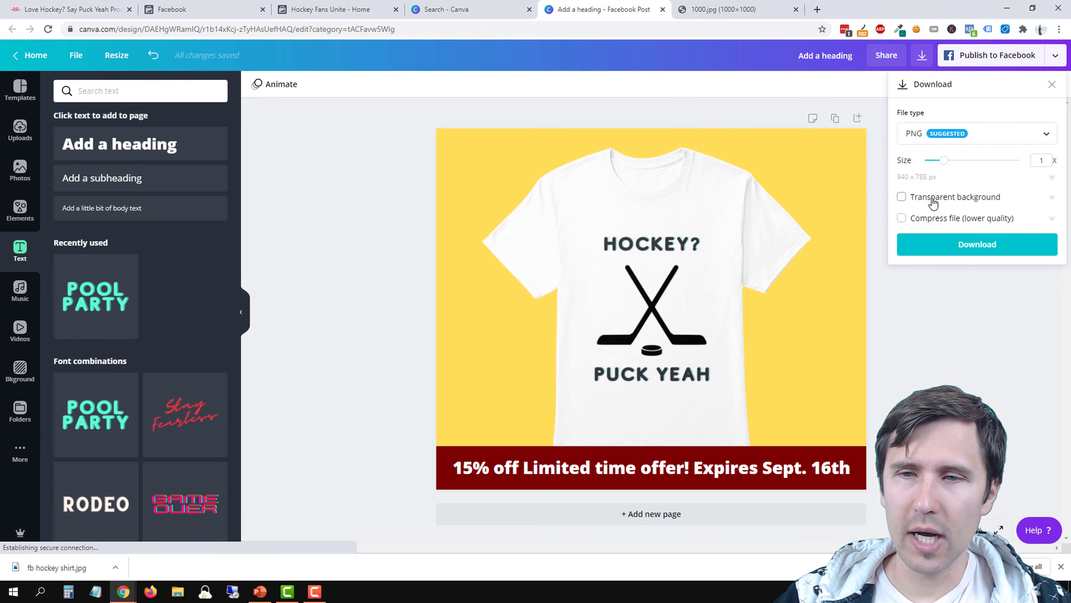
{"action": "left_click", "coordinate": [927, 197]}
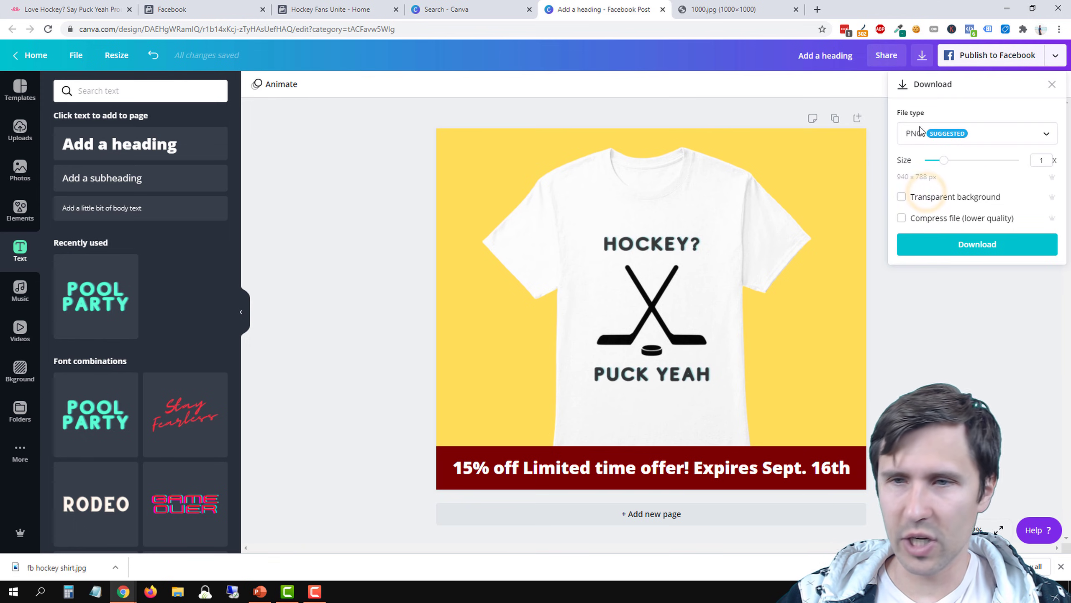
{"action": "left_click", "coordinate": [920, 252]}
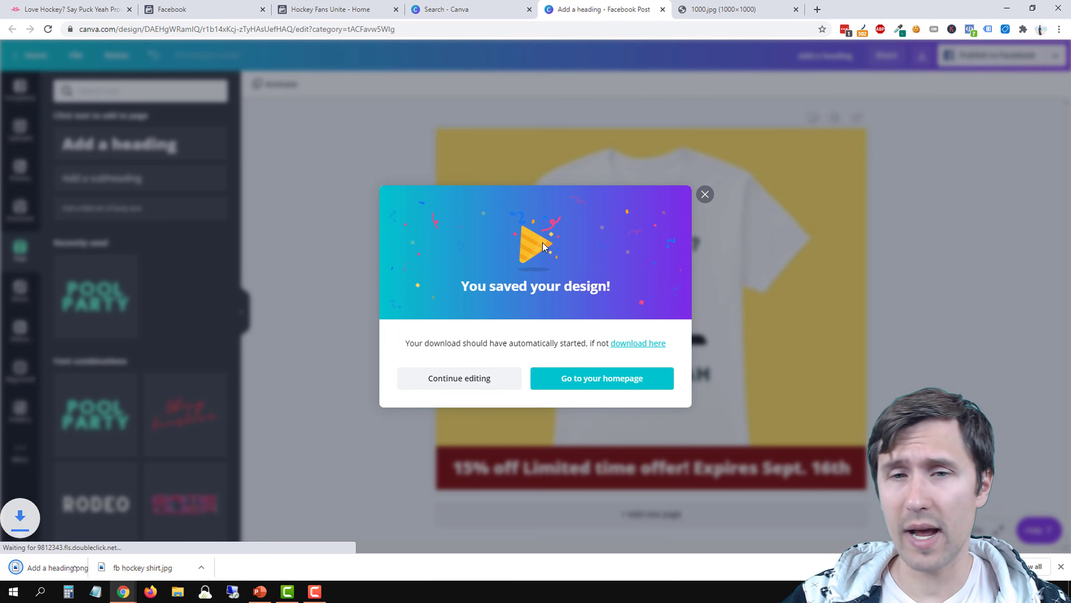
{"action": "left_click", "coordinate": [703, 194]}
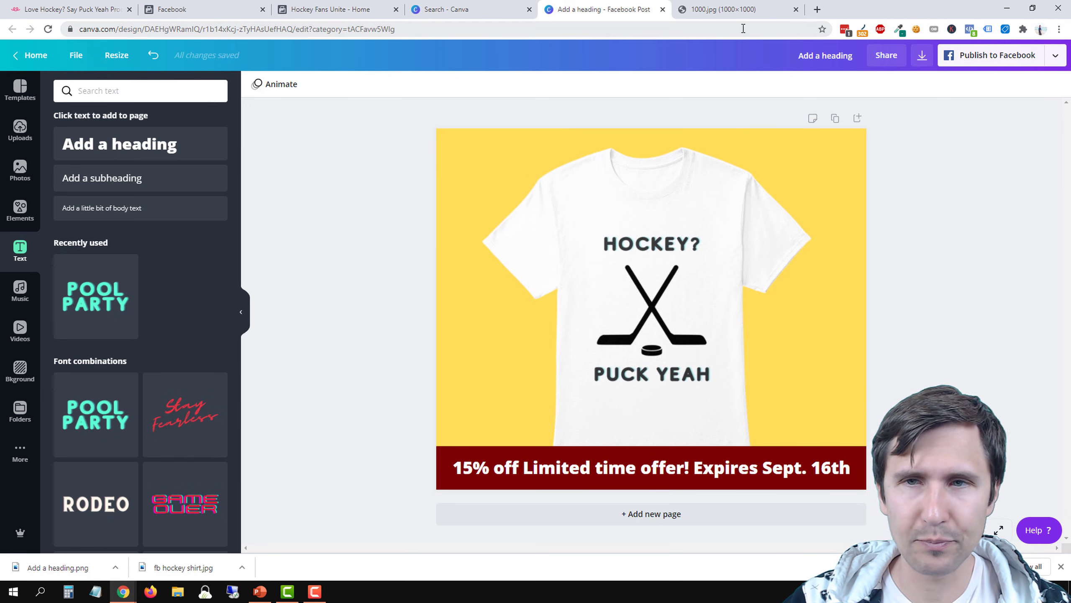
{"action": "left_click", "coordinate": [796, 9]}
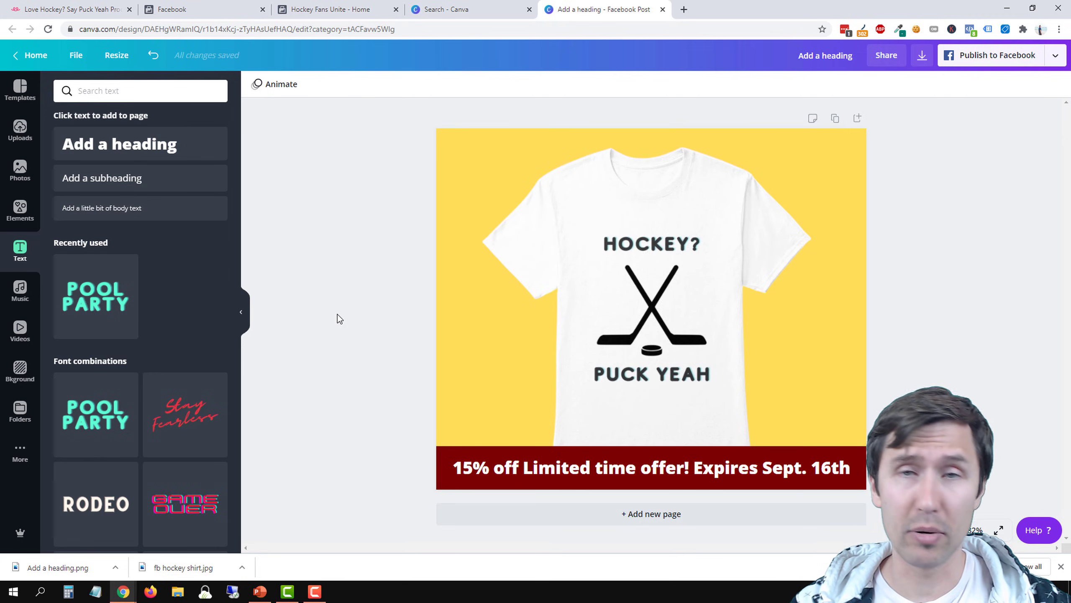
Switch to Teespring and open the settings of the "Love Hockey? Say PUCK YEAH" listing
{"action": "left_click", "coordinate": [47, 8]}
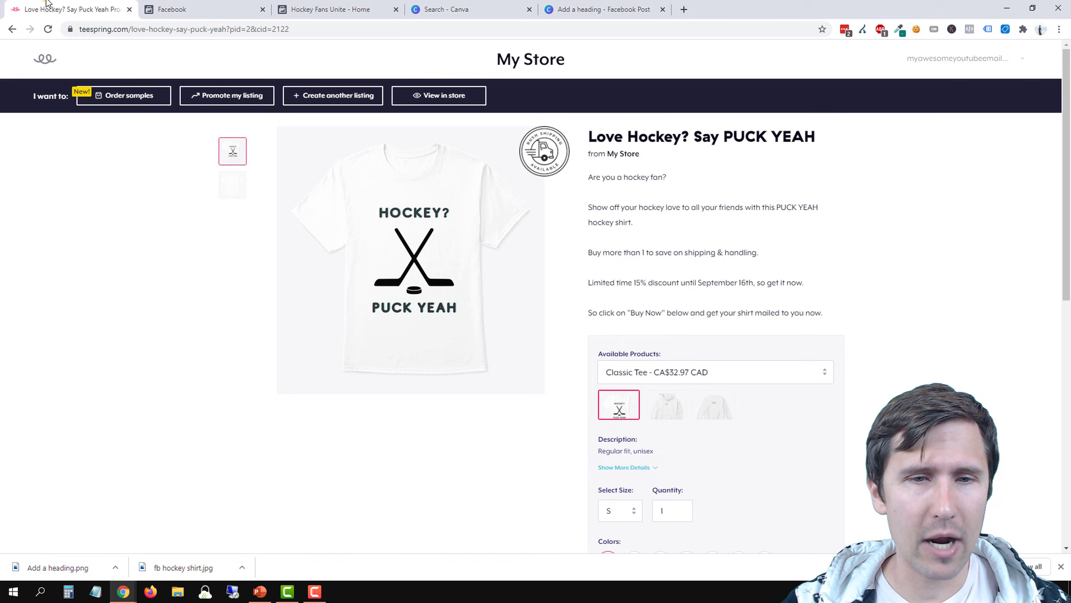
{"action": "left_click", "coordinate": [982, 60]}
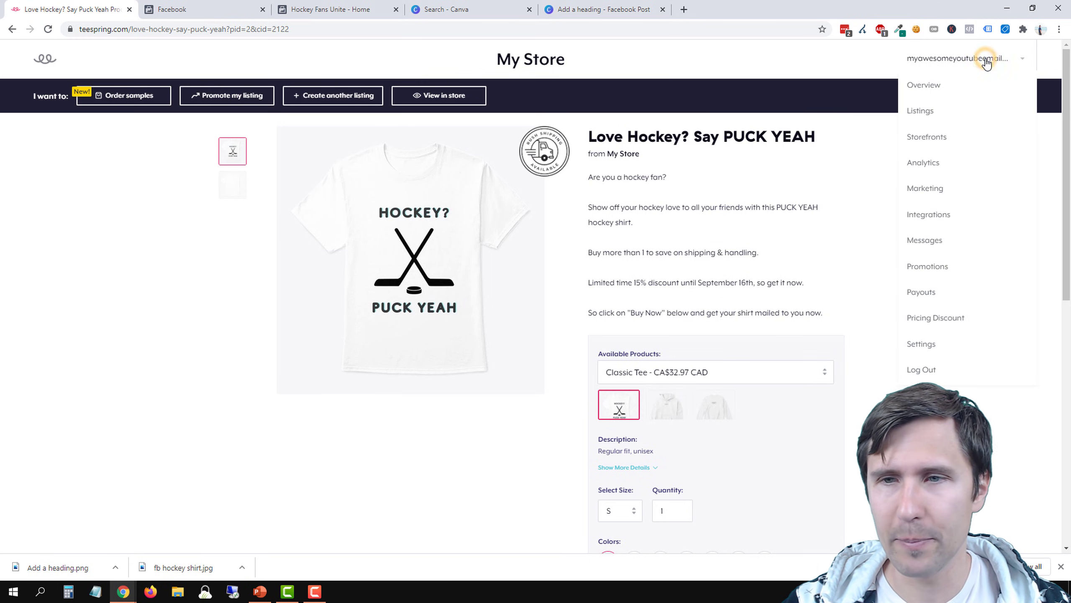
{"action": "left_click", "coordinate": [916, 114]}
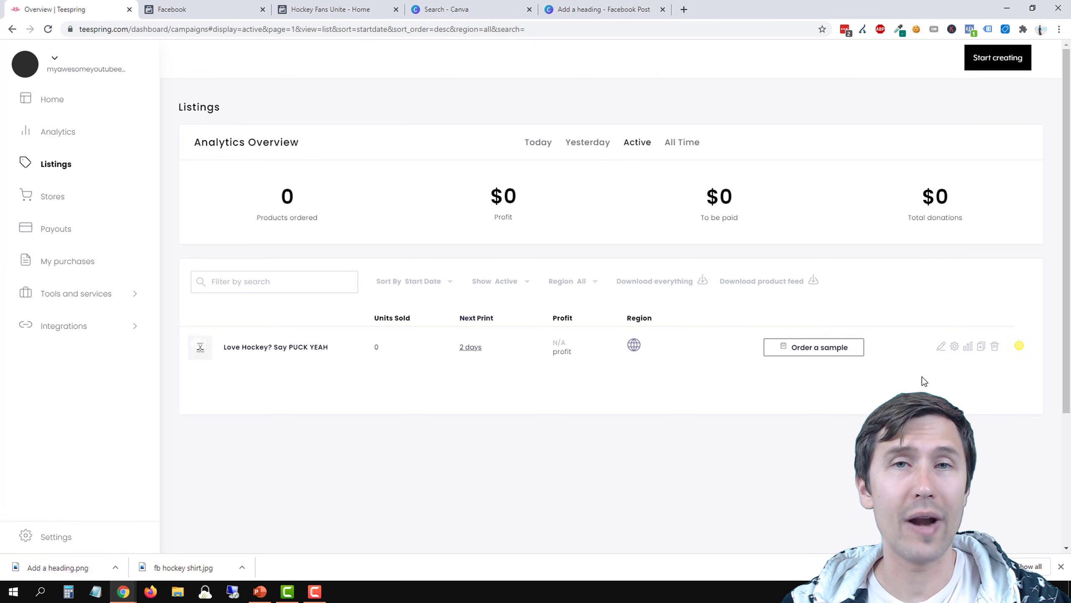
{"action": "left_click", "coordinate": [955, 349]}
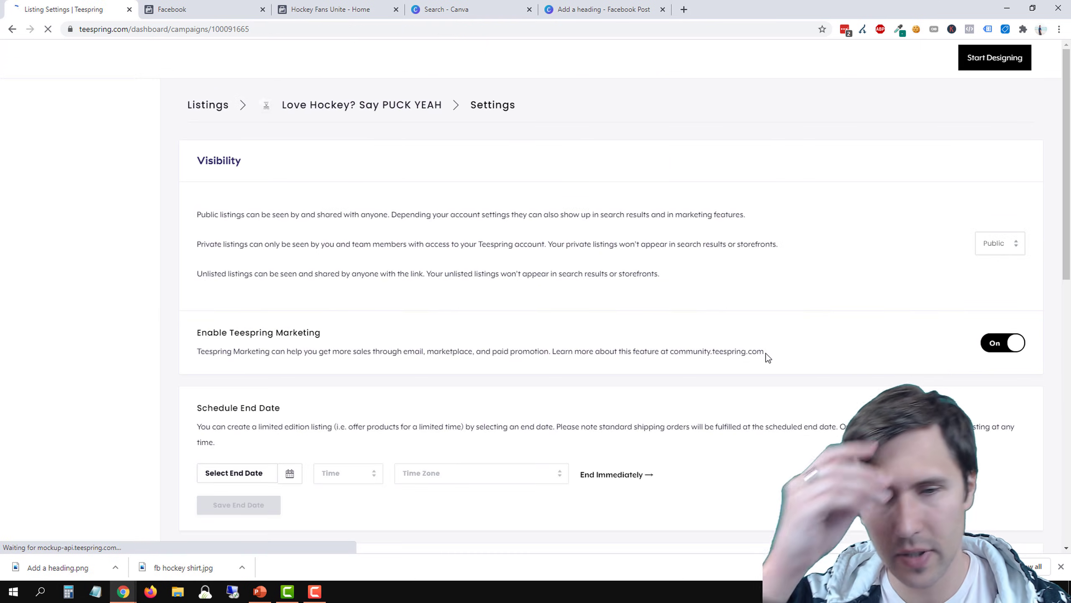
Schedule the listing to end on 2020-09-16 at 12:00pm Eastern Time (US & Canada) and save the end date
{"action": "scroll", "coordinate": [253, 421], "scroll_direction": "down", "scroll_amount": 3}
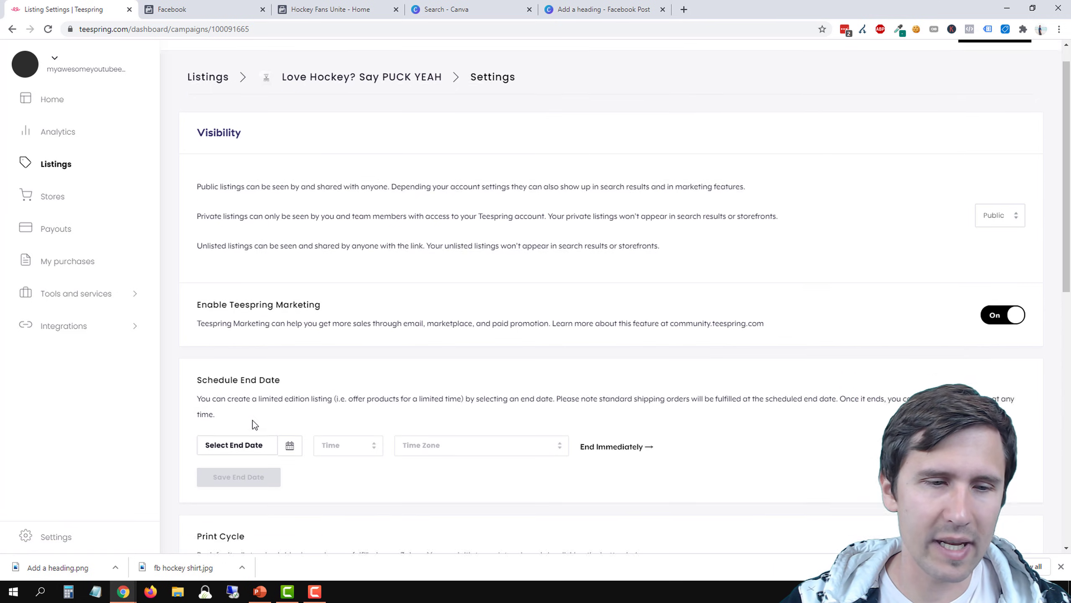
{"action": "left_click", "coordinate": [236, 362]}
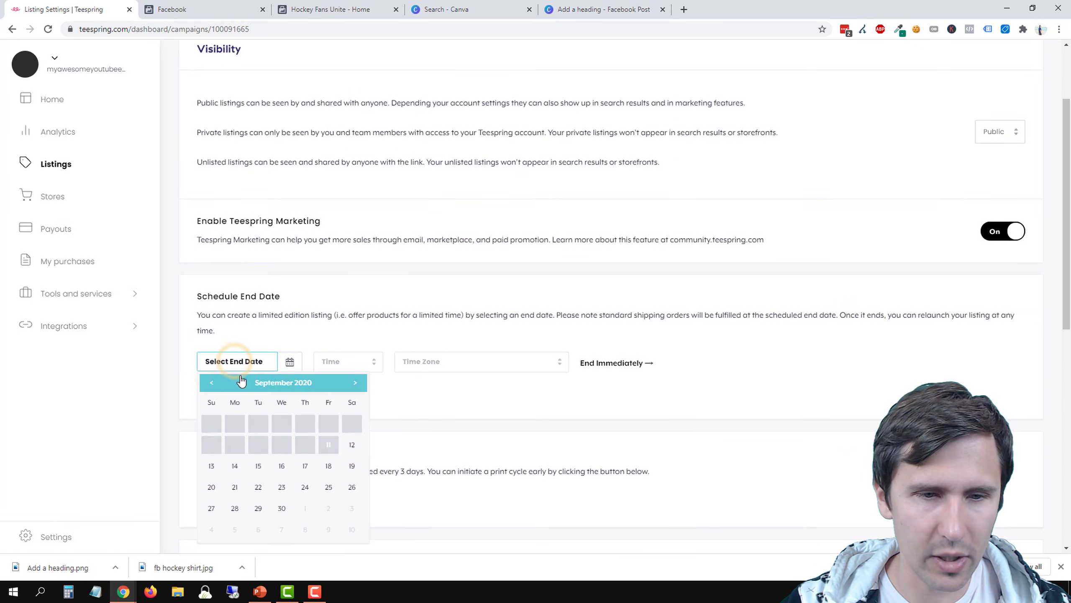
{"action": "left_click", "coordinate": [284, 468]}
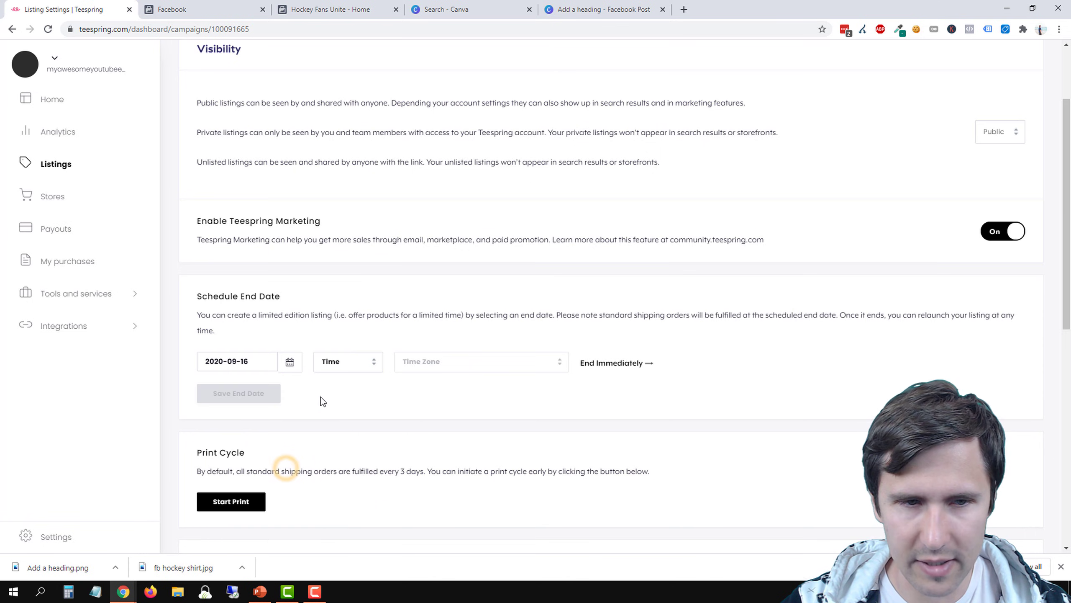
{"action": "left_click", "coordinate": [346, 366]}
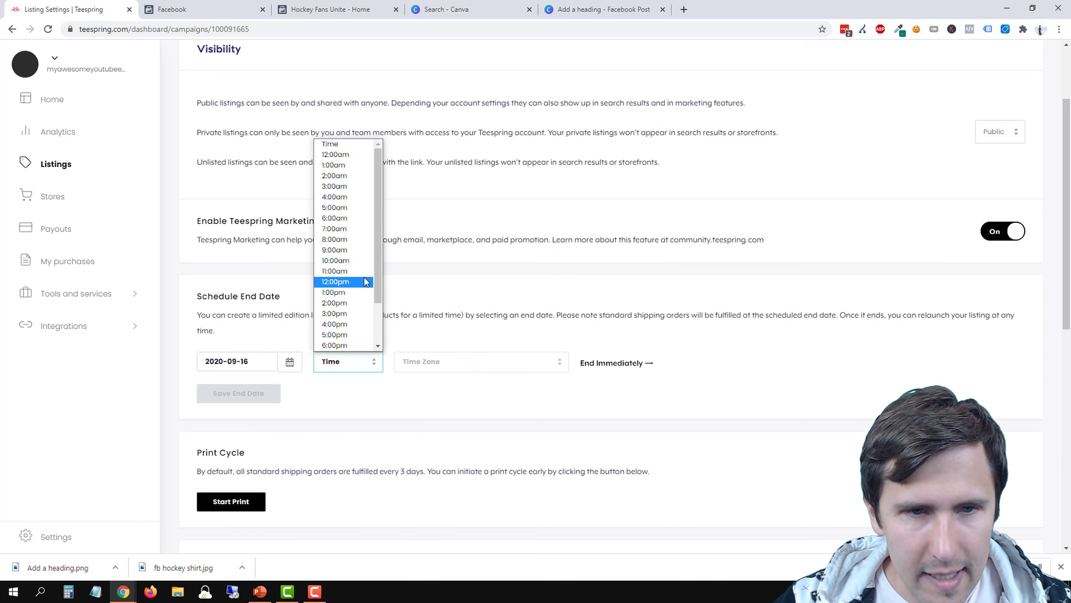
{"action": "left_click", "coordinate": [346, 282]}
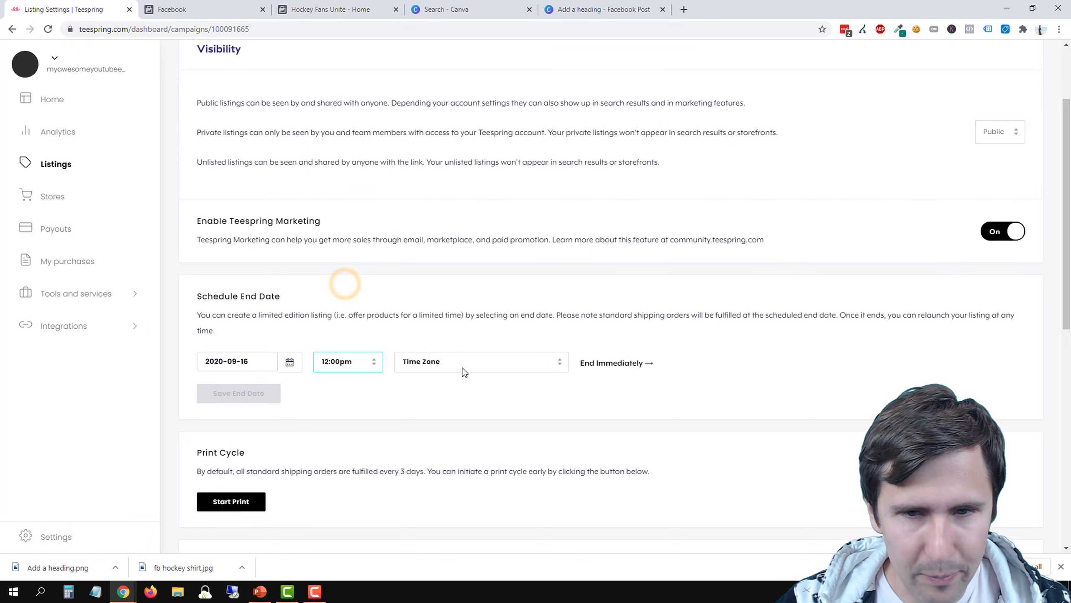
{"action": "left_click", "coordinate": [502, 355]}
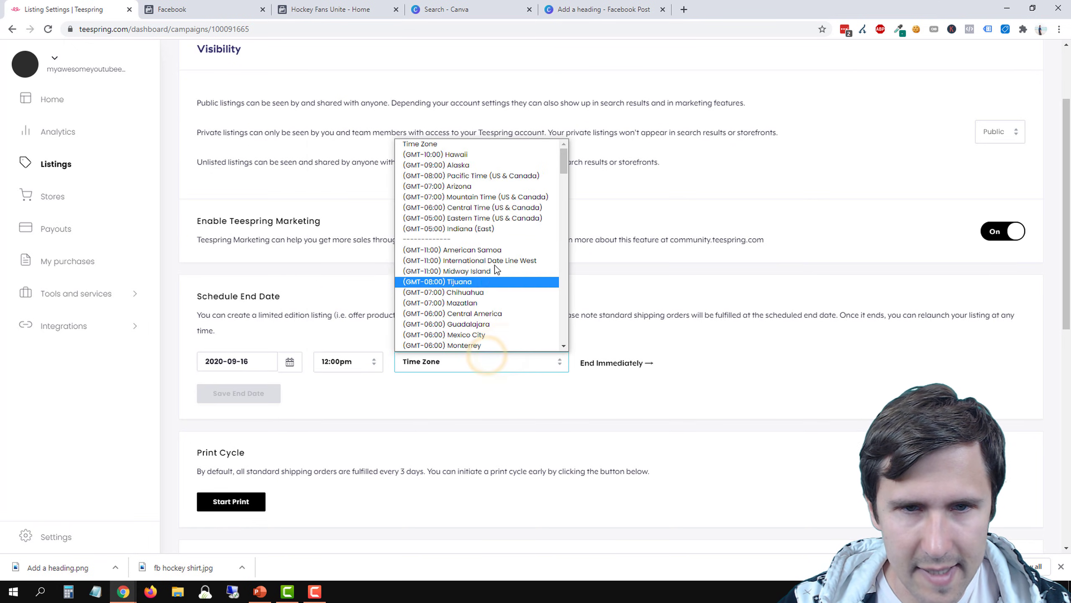
{"action": "left_click", "coordinate": [451, 219]}
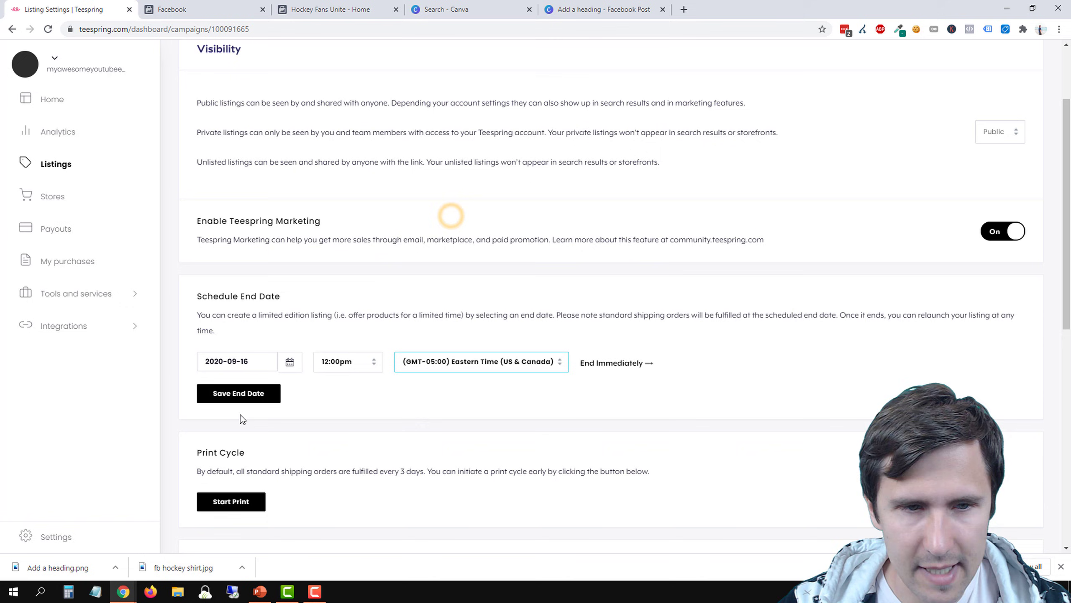
{"action": "left_click", "coordinate": [233, 394]}
Open the "Love Hockey? Say PUCK YEAH" product page from the listings in a new first tab and examine its availability countdown
{"action": "scroll", "coordinate": [296, 320], "scroll_direction": "up", "scroll_amount": 3}
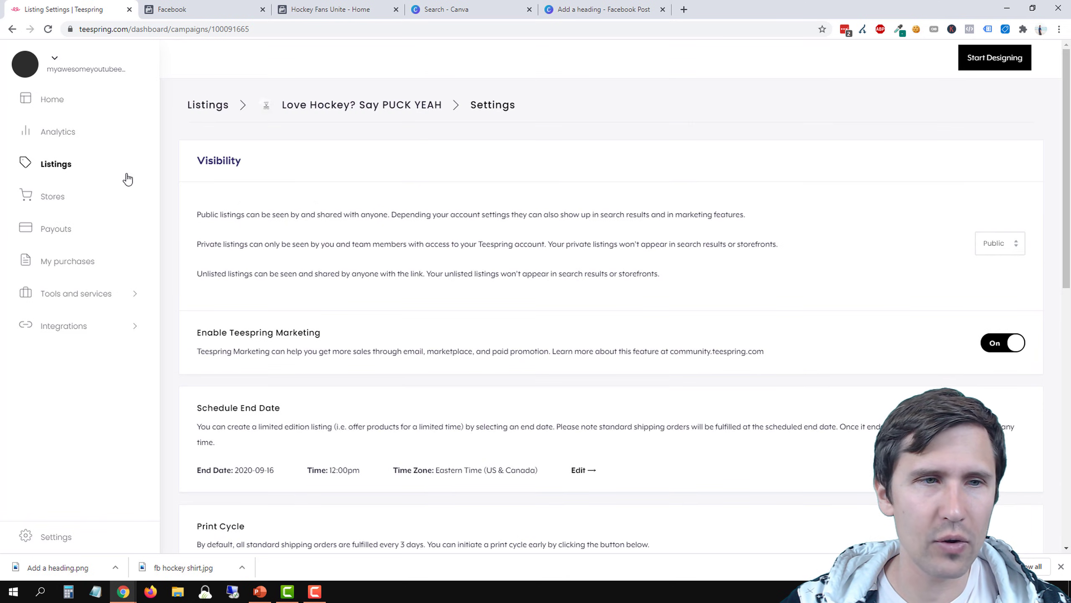
{"action": "left_click", "coordinate": [55, 164]}
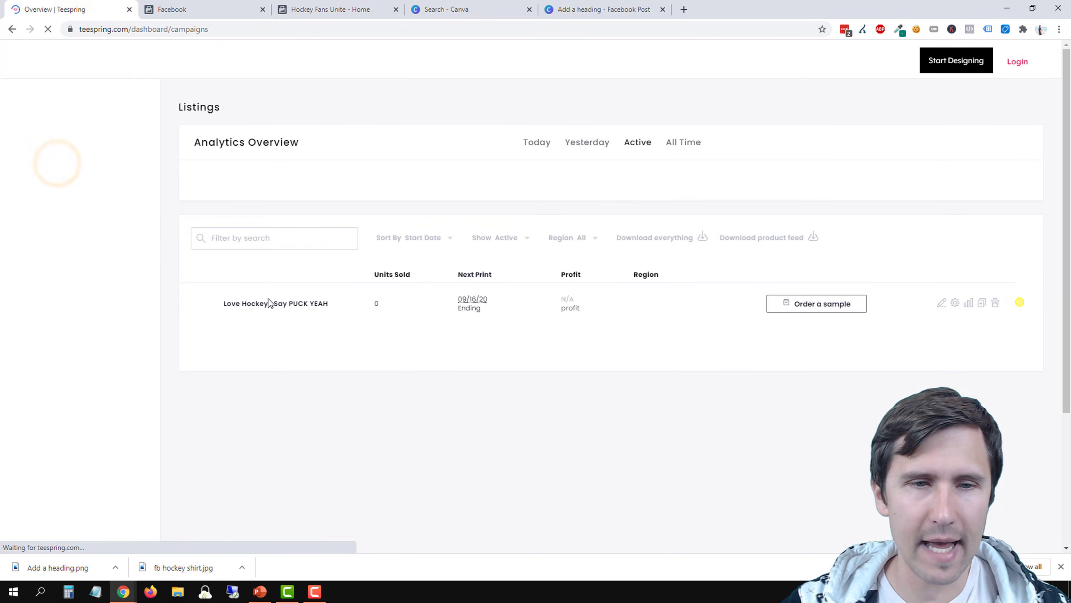
{"action": "right_click", "coordinate": [269, 349]}
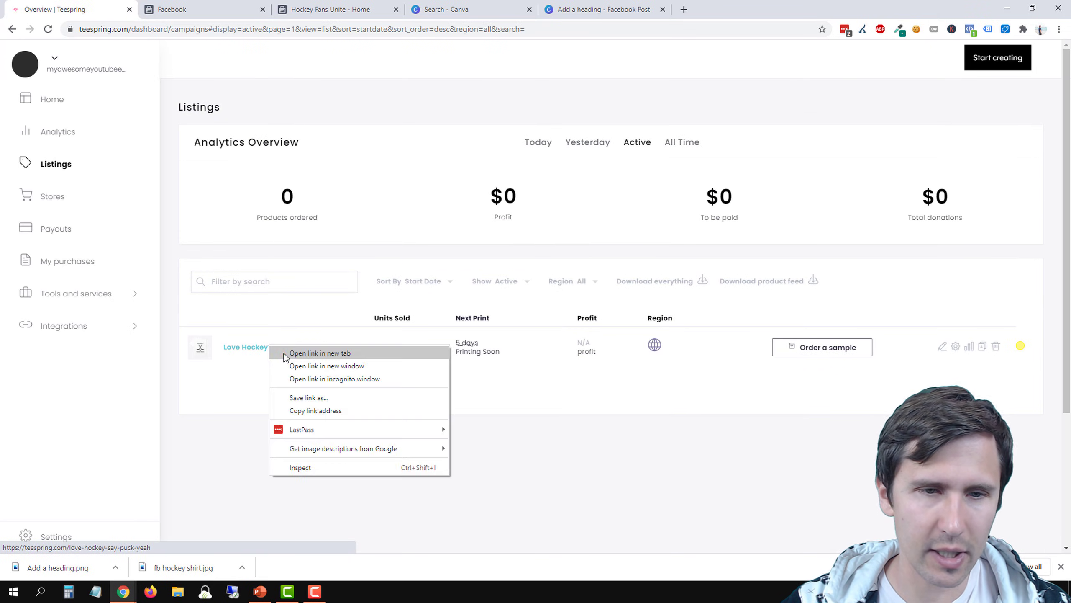
{"action": "left_click", "coordinate": [322, 354]}
{"action": "left_click_drag", "start_coordinate": [215, 8], "coordinate": [99, 2]}
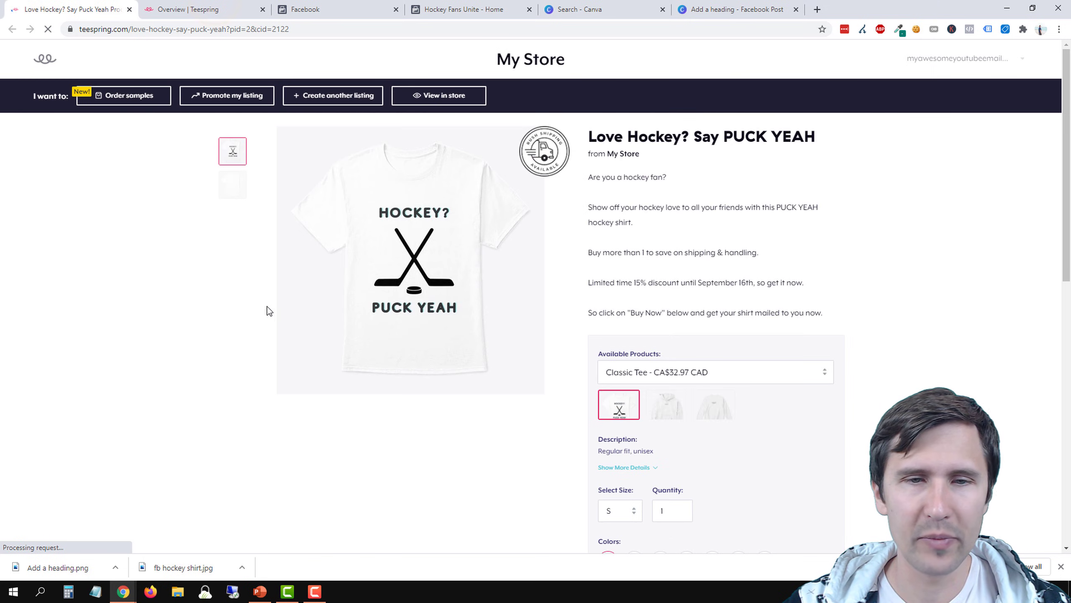
{"action": "scroll", "coordinate": [525, 467], "scroll_direction": "down", "scroll_amount": 5}
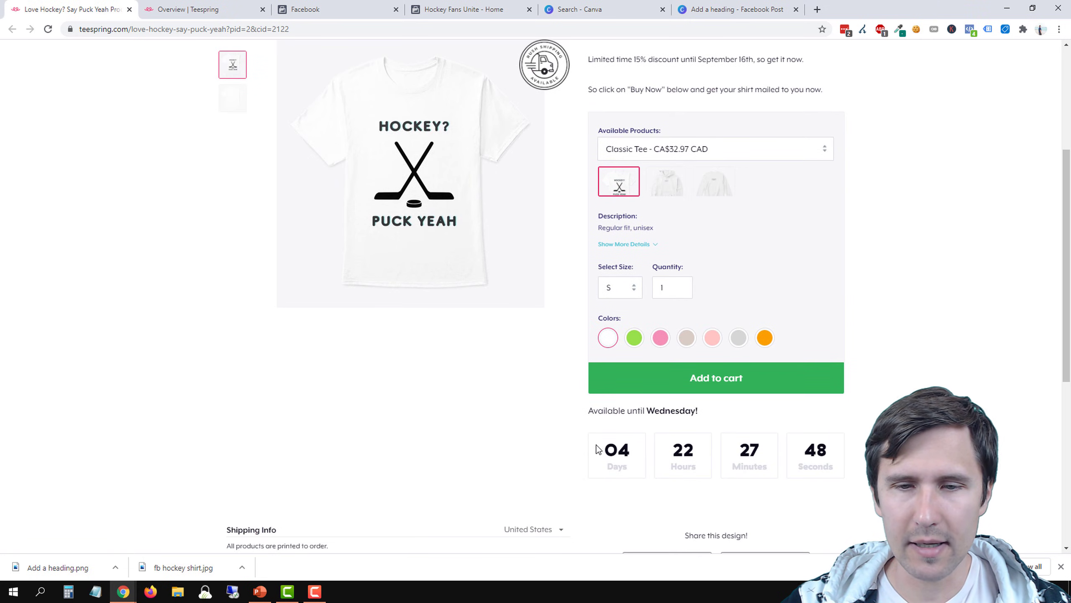
{"action": "left_click_drag", "start_coordinate": [683, 452], "coordinate": [864, 468]}
{"action": "left_click", "coordinate": [877, 472]}
{"action": "scroll", "coordinate": [877, 472], "scroll_direction": "up", "scroll_amount": 5}
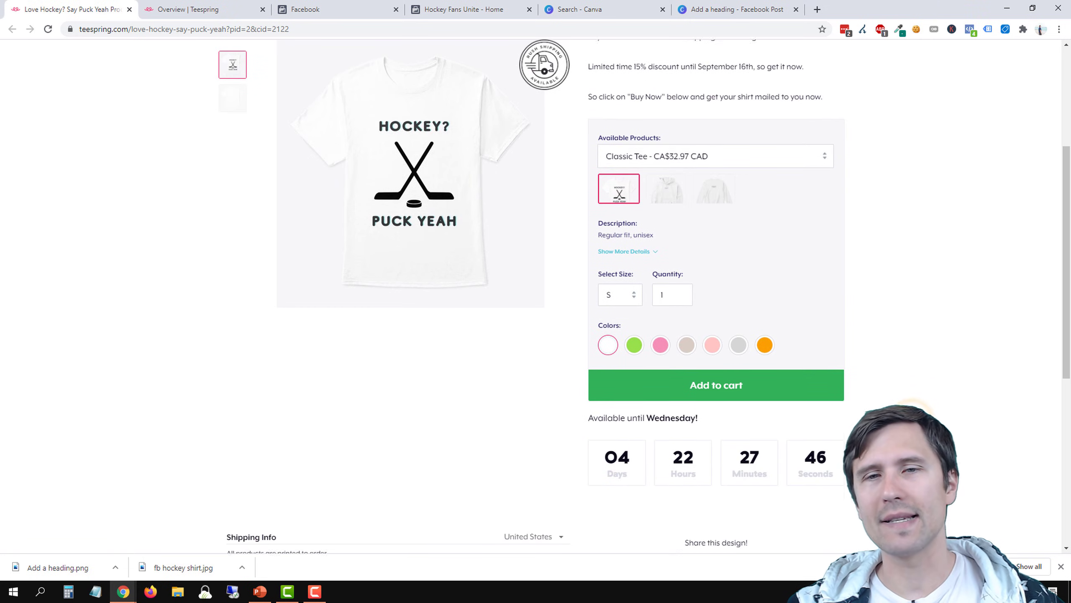
{"action": "scroll", "coordinate": [879, 334], "scroll_direction": "down", "scroll_amount": 5}
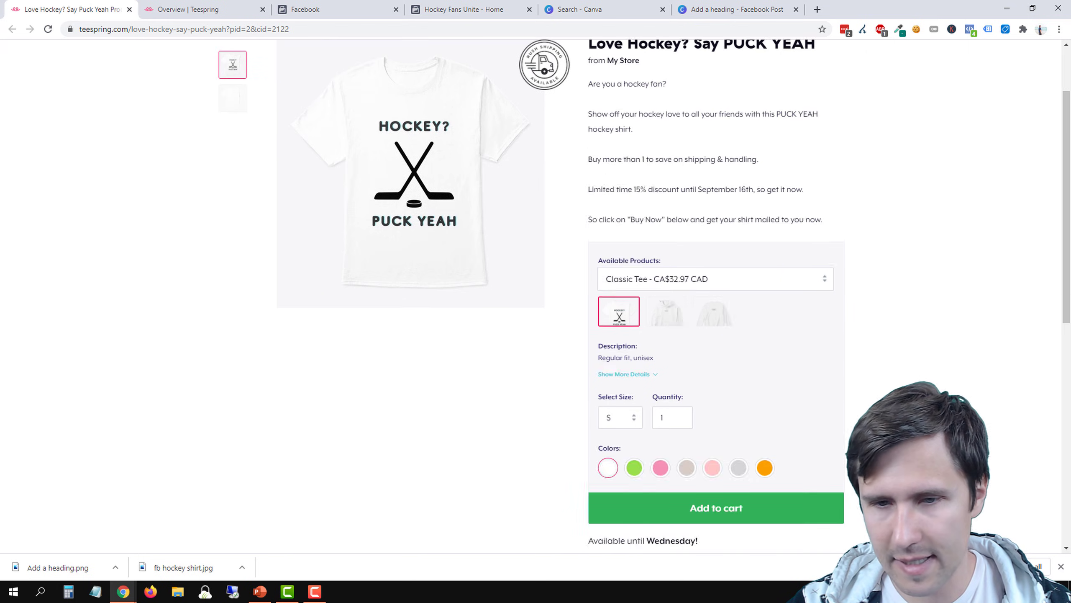
{"action": "scroll", "coordinate": [886, 401], "scroll_direction": "up", "scroll_amount": 5}
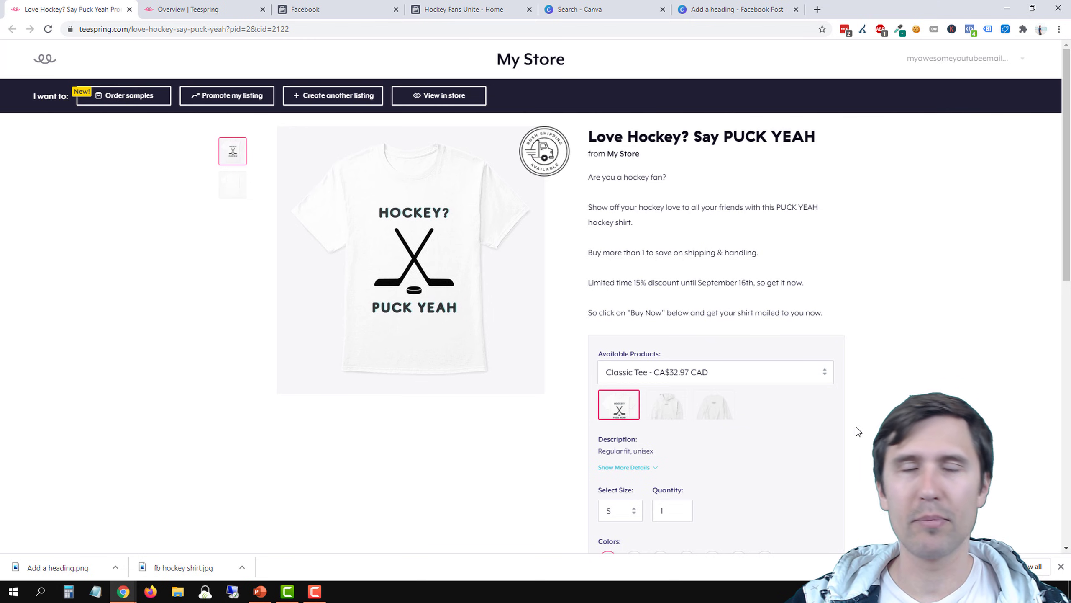
{"action": "scroll", "coordinate": [856, 427], "scroll_direction": "down", "scroll_amount": 5}
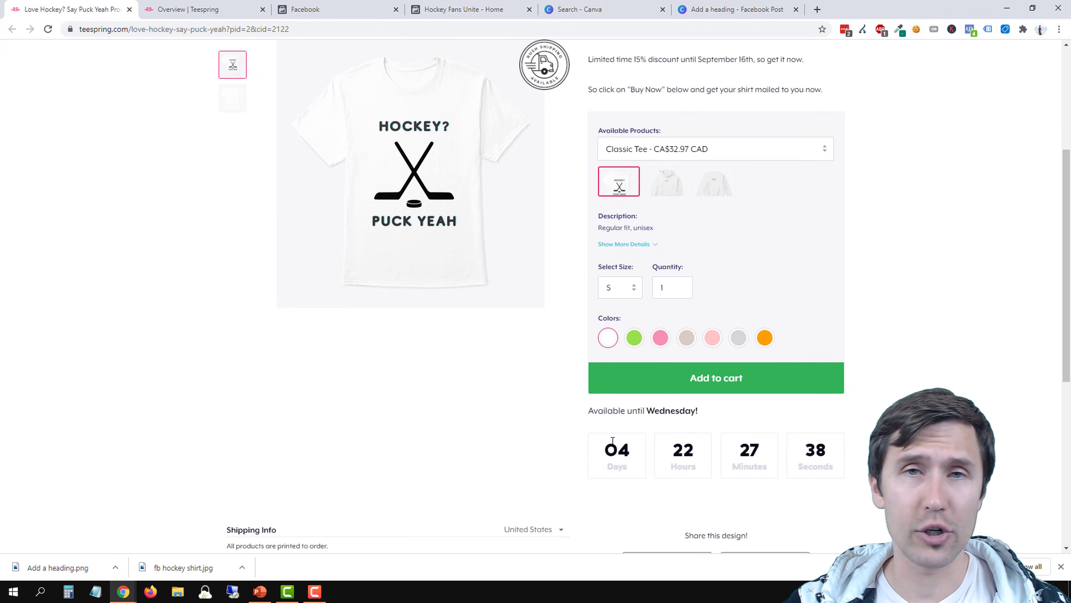
{"action": "scroll", "coordinate": [189, 285], "scroll_direction": "up", "scroll_amount": 5}
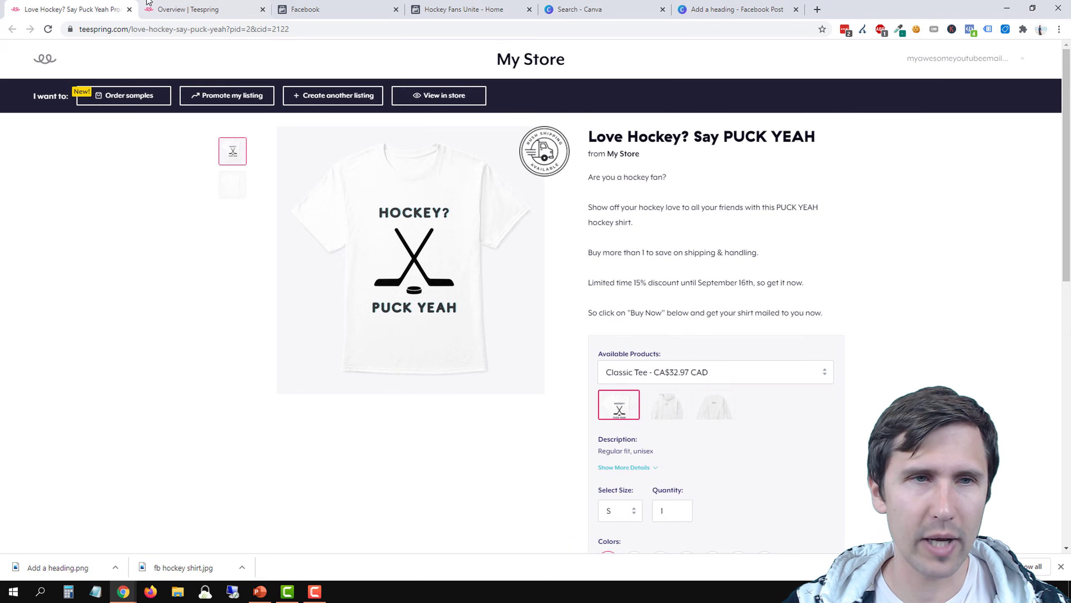
Open the Promotions page in the Teespring dashboard and enter TRUEFANS as the new promotion's code
{"action": "left_click", "coordinate": [182, 6]}
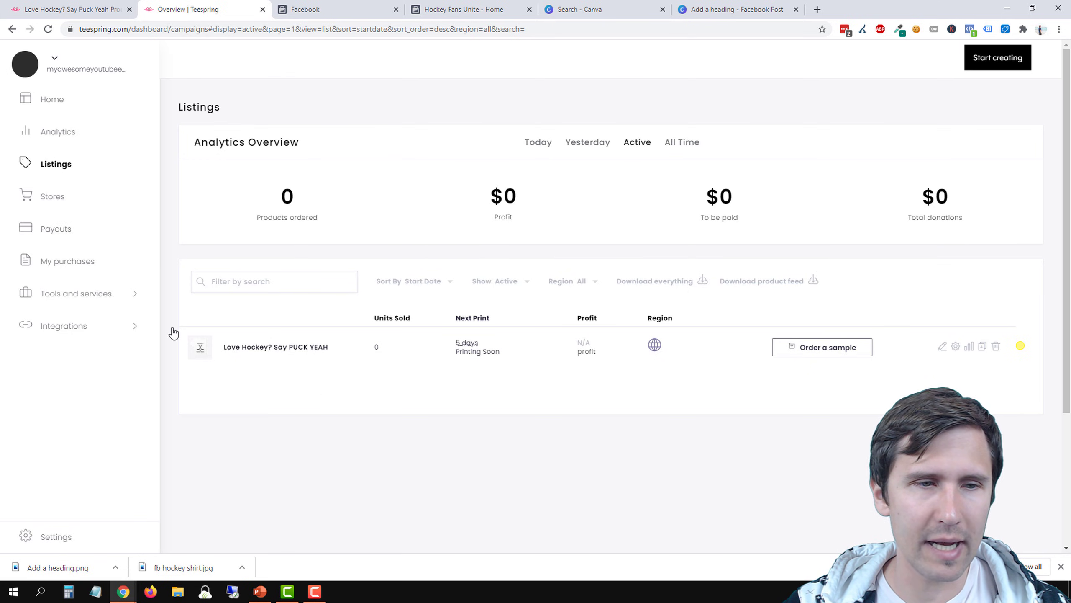
{"action": "left_click", "coordinate": [98, 294]}
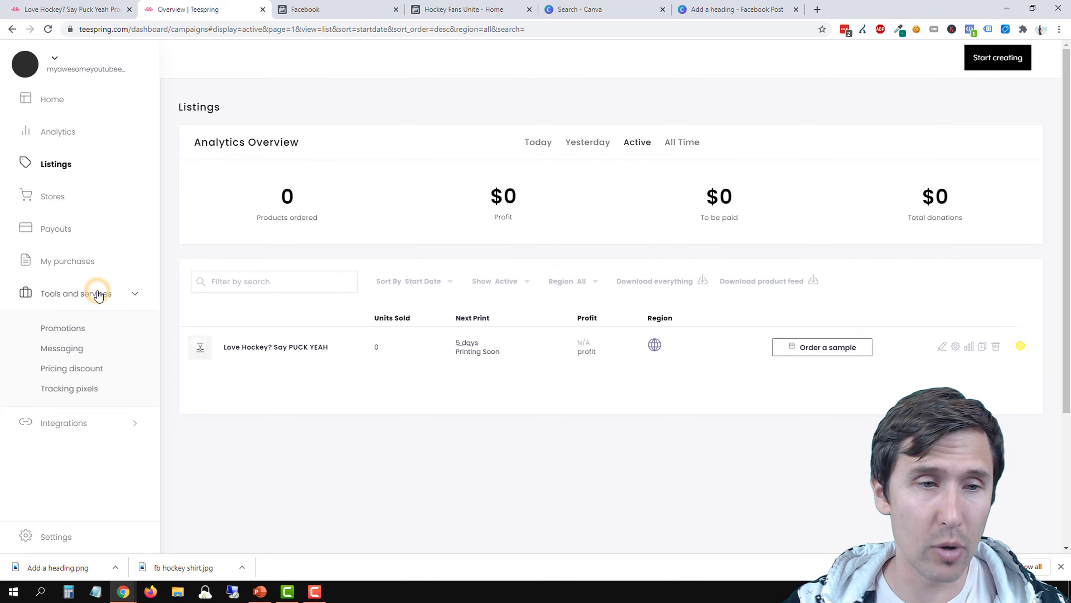
{"action": "left_click", "coordinate": [67, 332]}
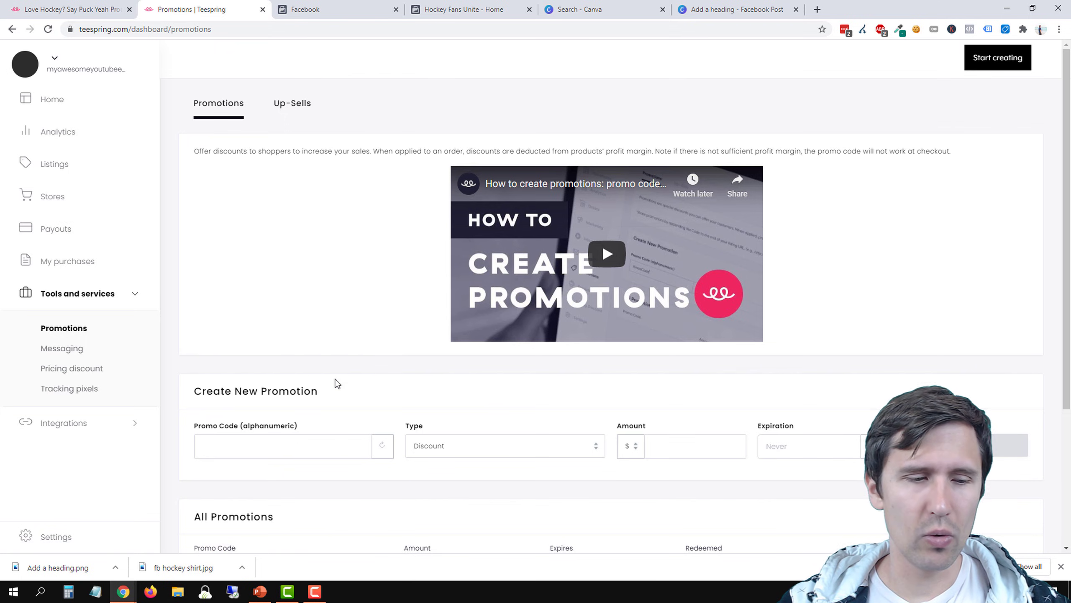
{"action": "left_click", "coordinate": [272, 440]}
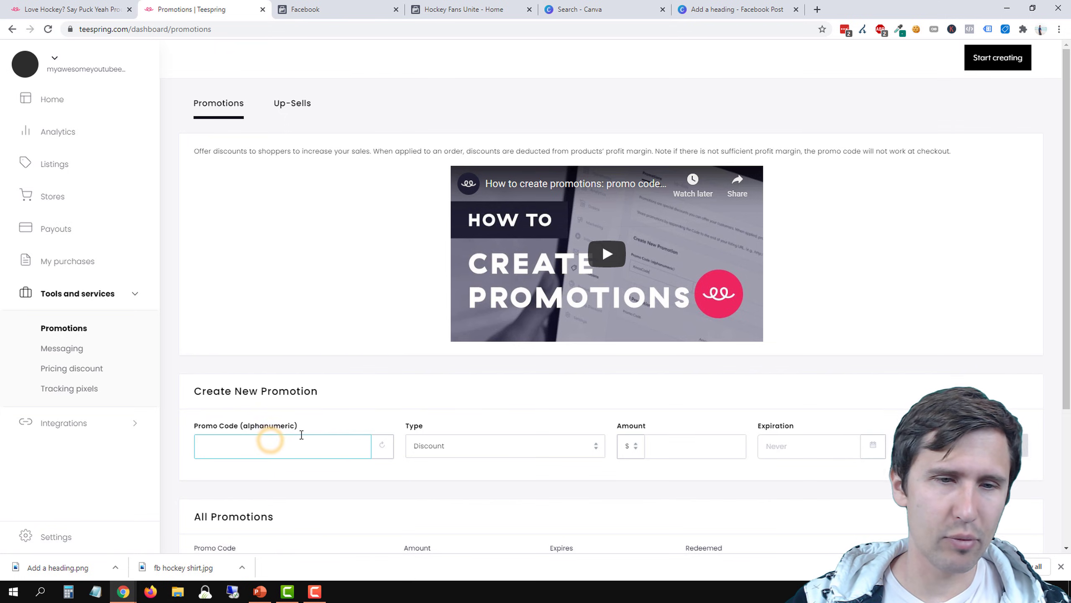
{"action": "scroll", "coordinate": [335, 416], "scroll_direction": "down", "scroll_amount": 3}
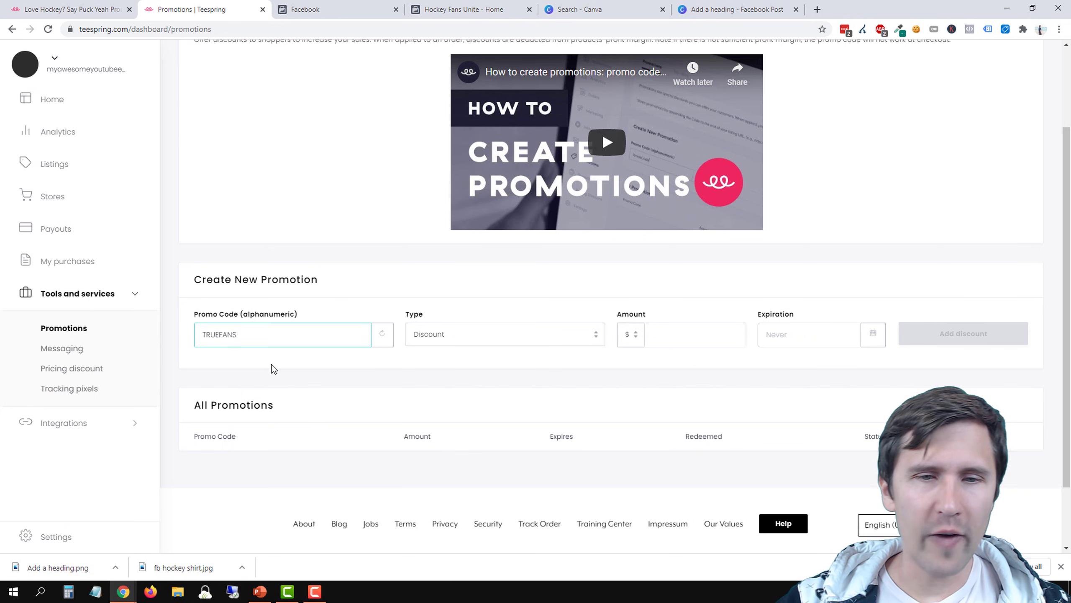
Complete the TRUEFANS promotion as a 15% discount expiring 2020-09-16 and add it
{"action": "left_click", "coordinate": [450, 336]}
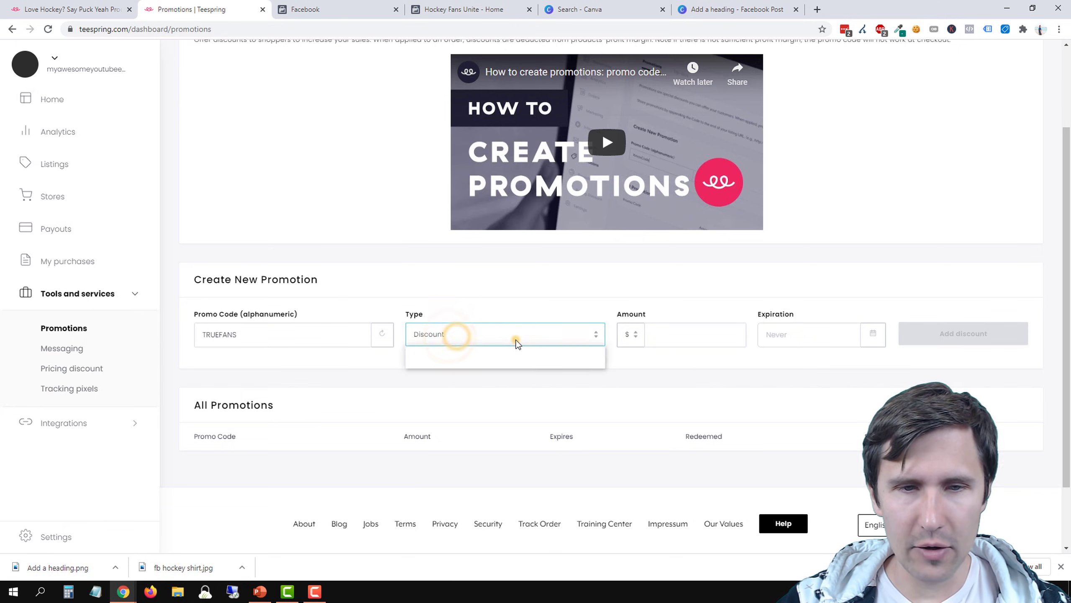
{"action": "left_click", "coordinate": [494, 335]}
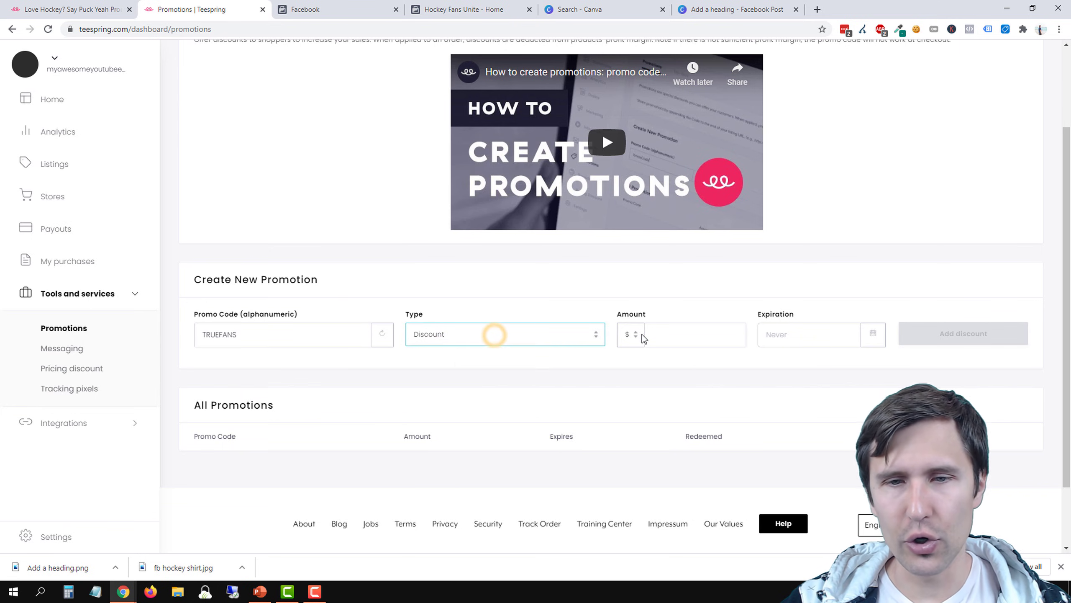
{"action": "left_click", "coordinate": [633, 335]}
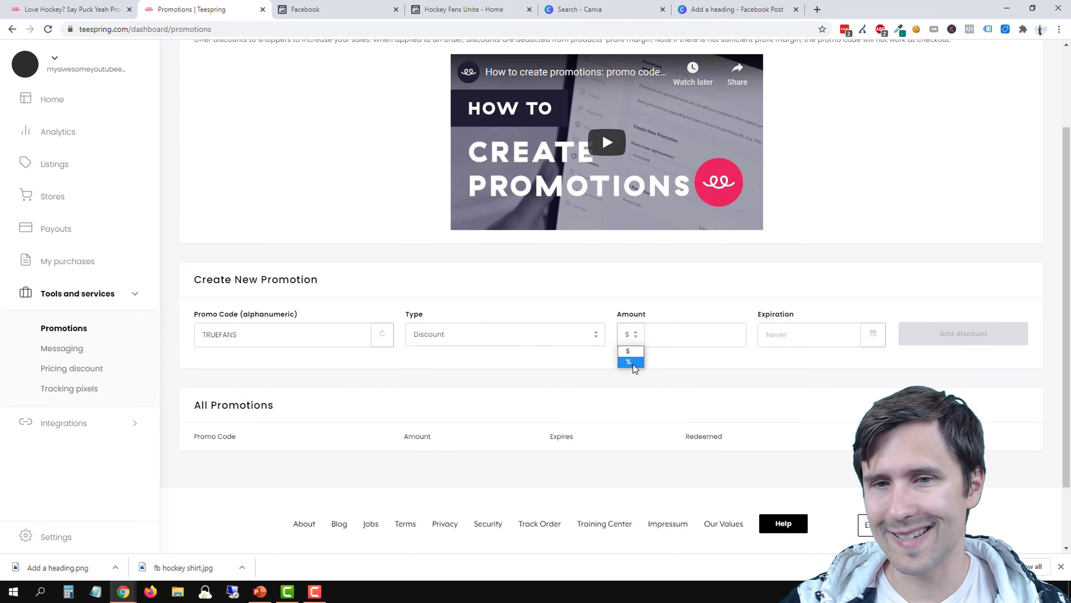
{"action": "left_click", "coordinate": [696, 6]}
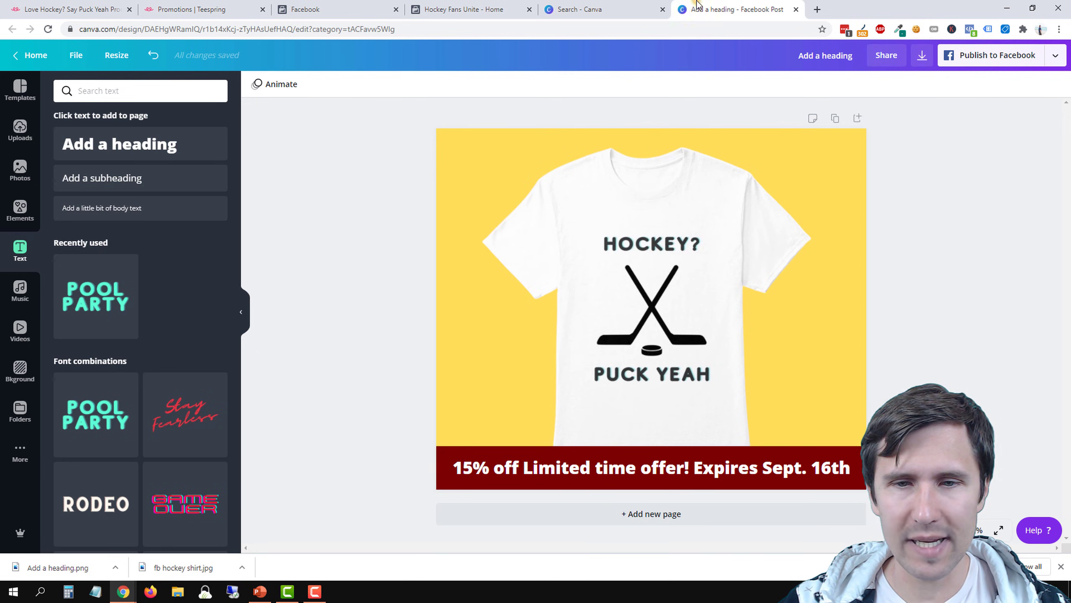
{"action": "left_click", "coordinate": [228, 6]}
{"action": "type", "text": "15"}
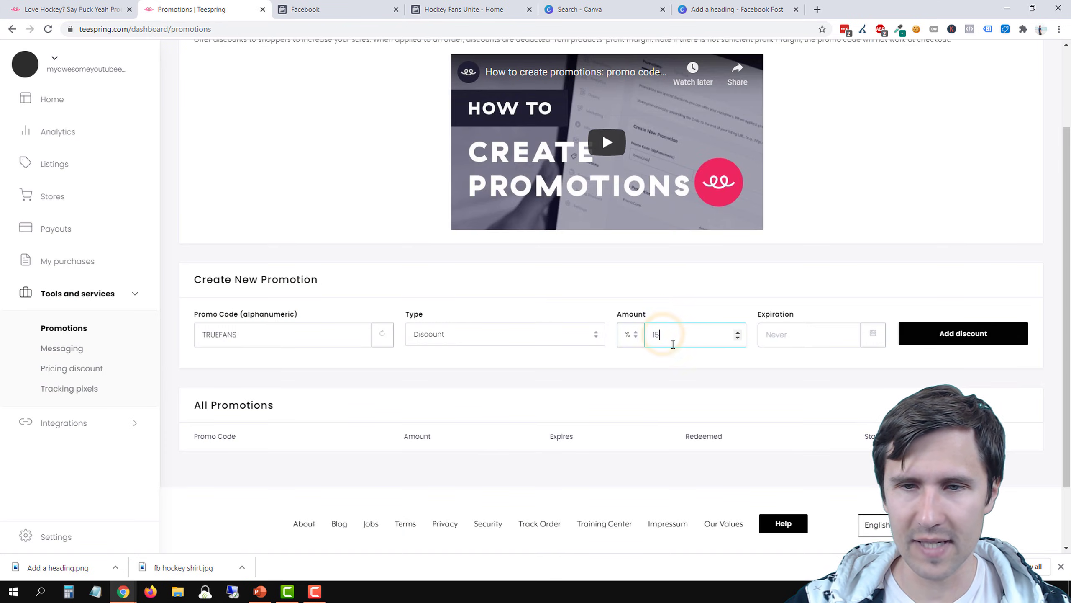
{"action": "left_click", "coordinate": [791, 344]}
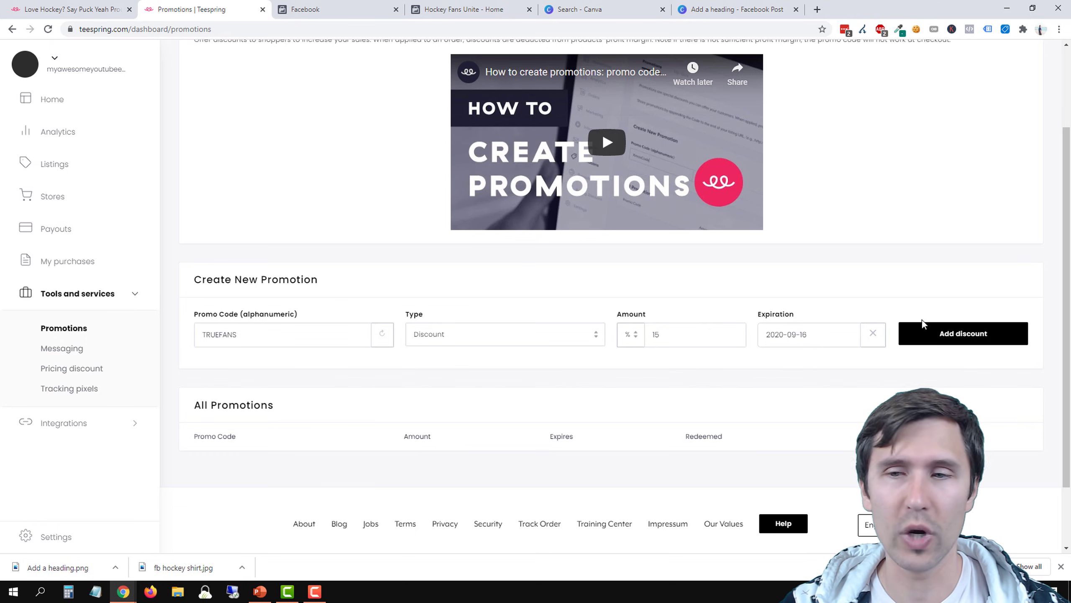
{"action": "left_click", "coordinate": [934, 343]}
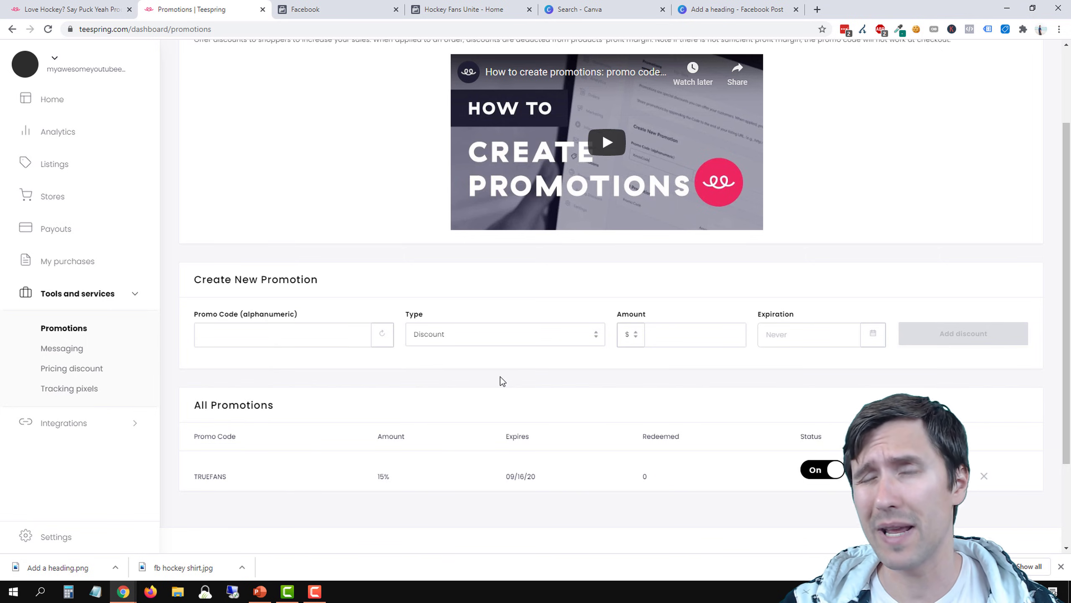
Return to the hockey shirt's product page and remove the pid and cid parameters from its web address, keeping the question mark
{"action": "left_click_drag", "start_coordinate": [204, 483], "coordinate": [230, 478]}
{"action": "left_click", "coordinate": [230, 478]}
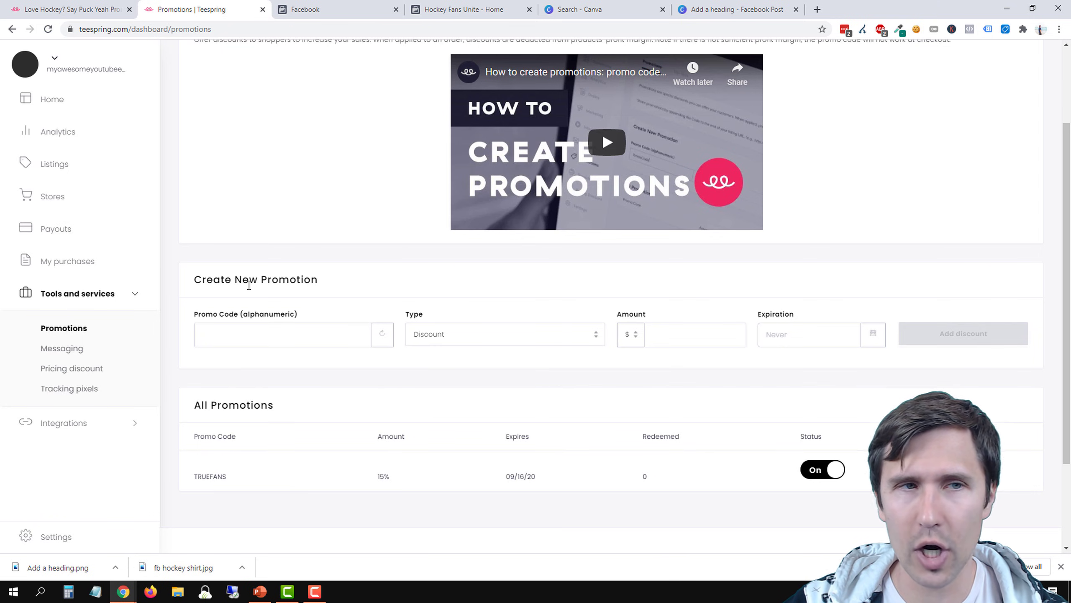
{"action": "left_click", "coordinate": [63, 8]}
{"action": "left_click", "coordinate": [337, 29]}
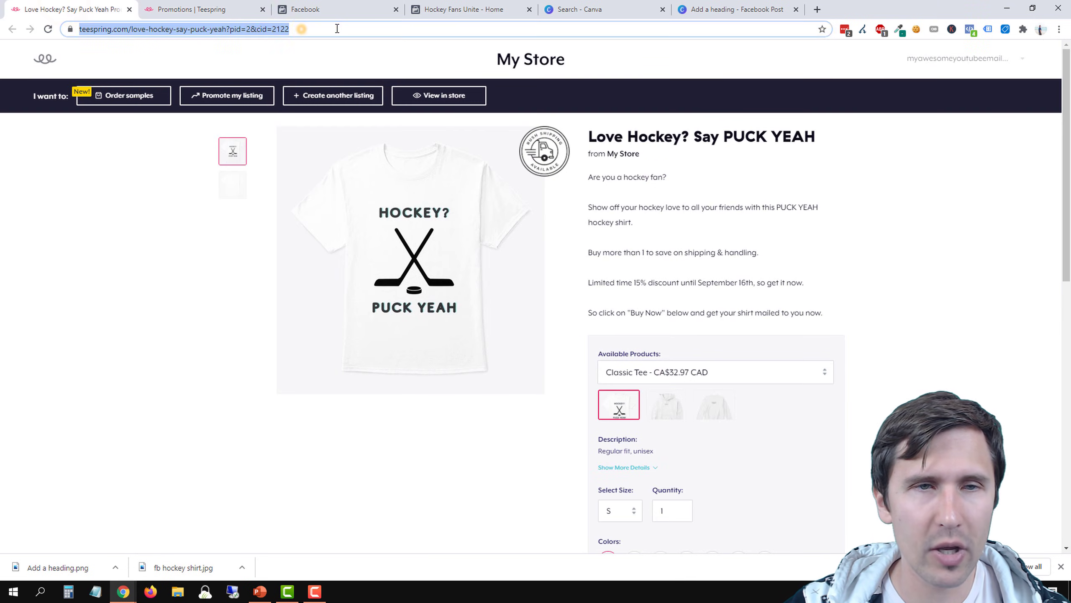
{"action": "left_click", "coordinate": [312, 29]}
{"action": "left_click_drag", "start_coordinate": [316, 29], "coordinate": [255, 29]}
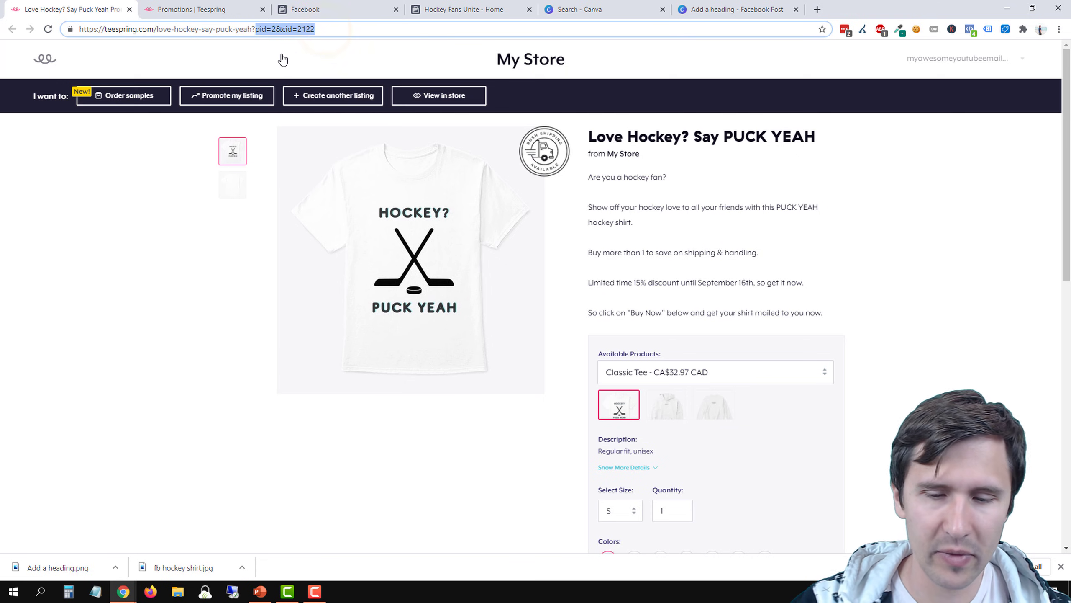
{"action": "key", "text": "BackSpace"}
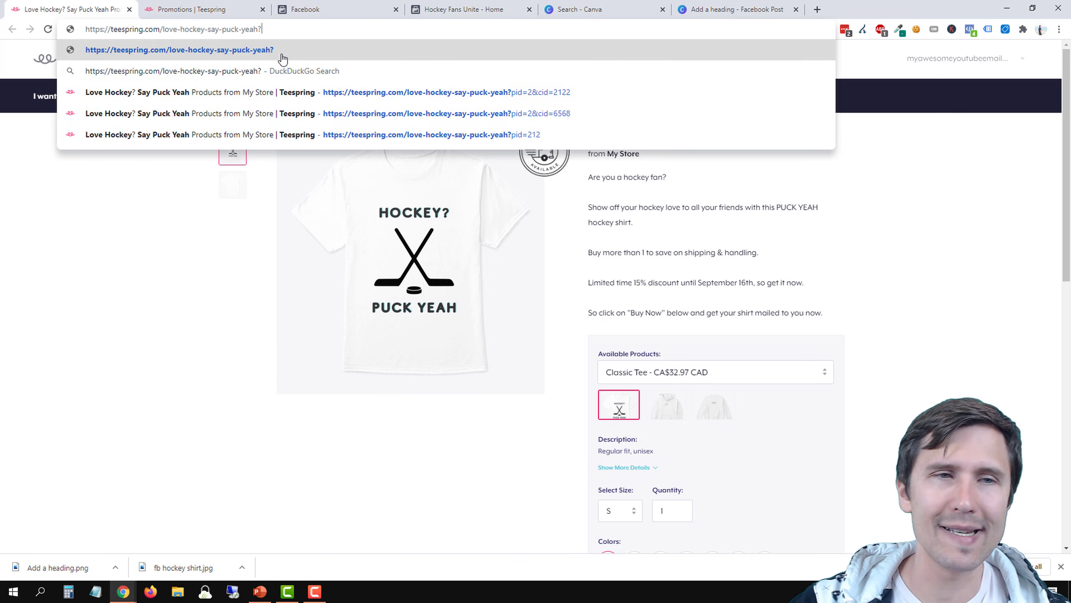
Append pr=TRUEFANS to the product page address, load it and dismiss the discount pop-up
{"action": "type", "text": "PR"}
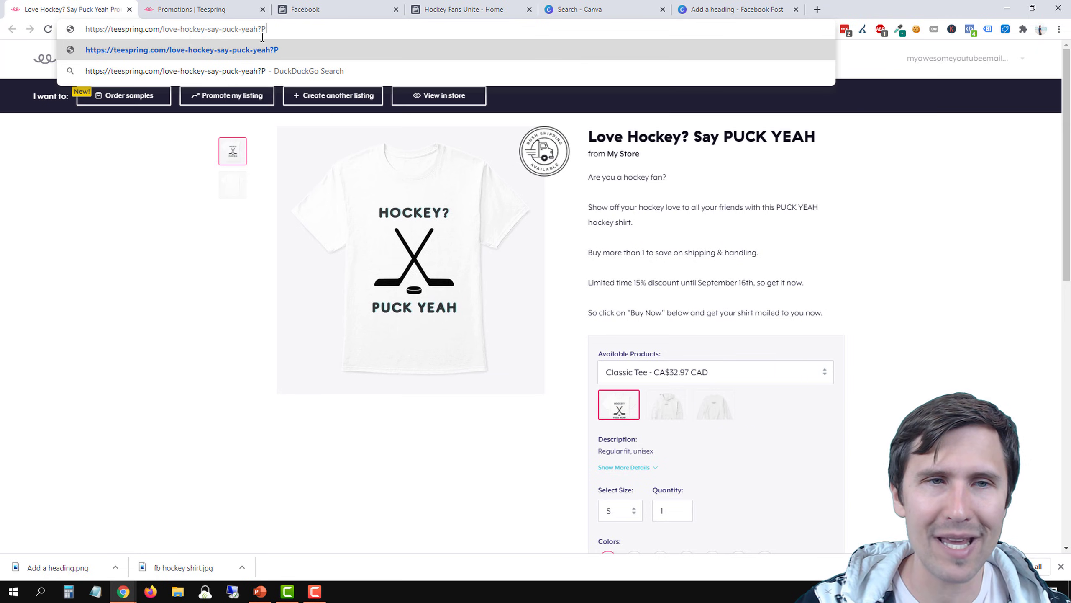
{"action": "key", "text": "BackSpace"}
{"action": "key", "text": "BackSpace"}
{"action": "type", "text": "pr"}
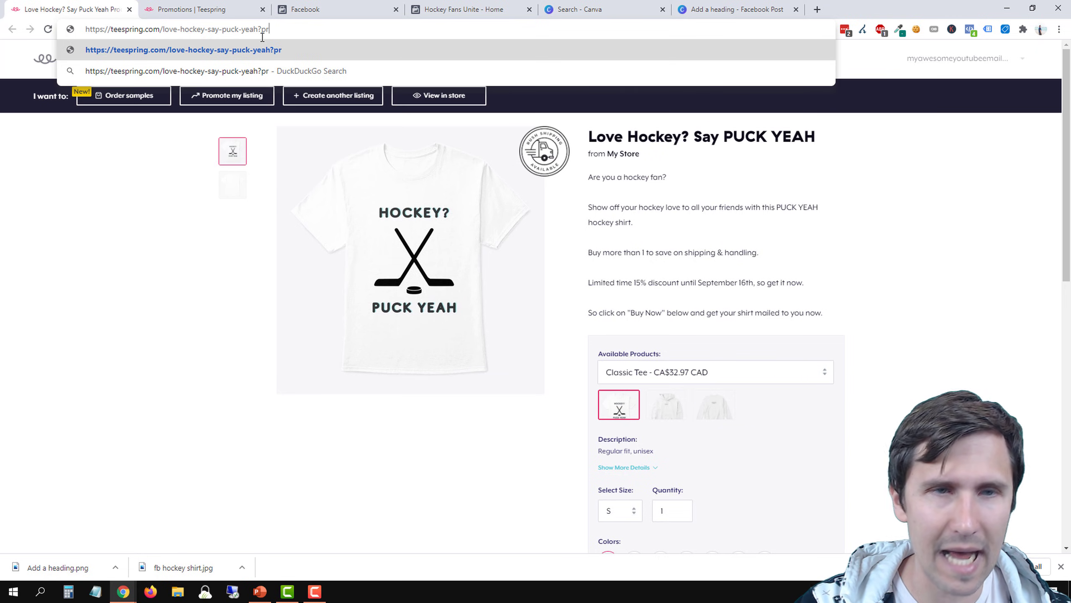
{"action": "type", "text": "=TRUEFANS"}
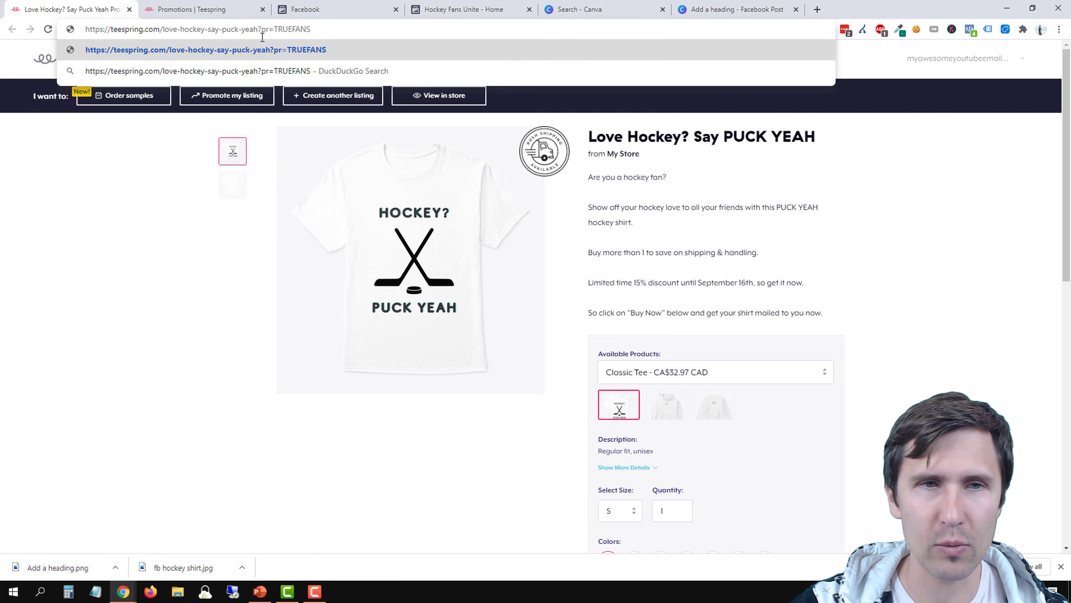
{"action": "key", "text": "Return"}
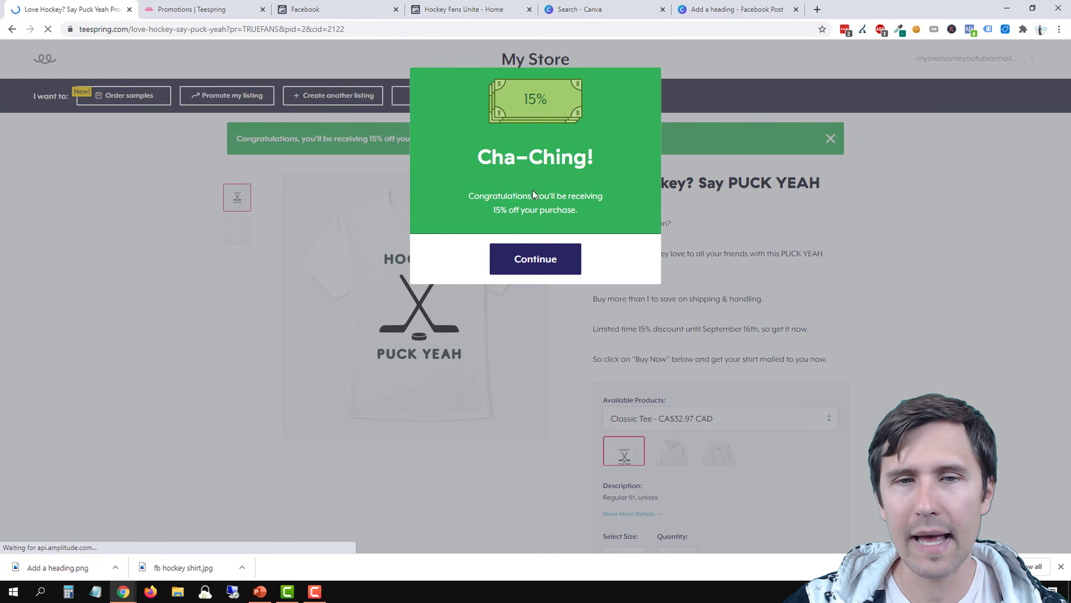
{"action": "left_click", "coordinate": [552, 260]}
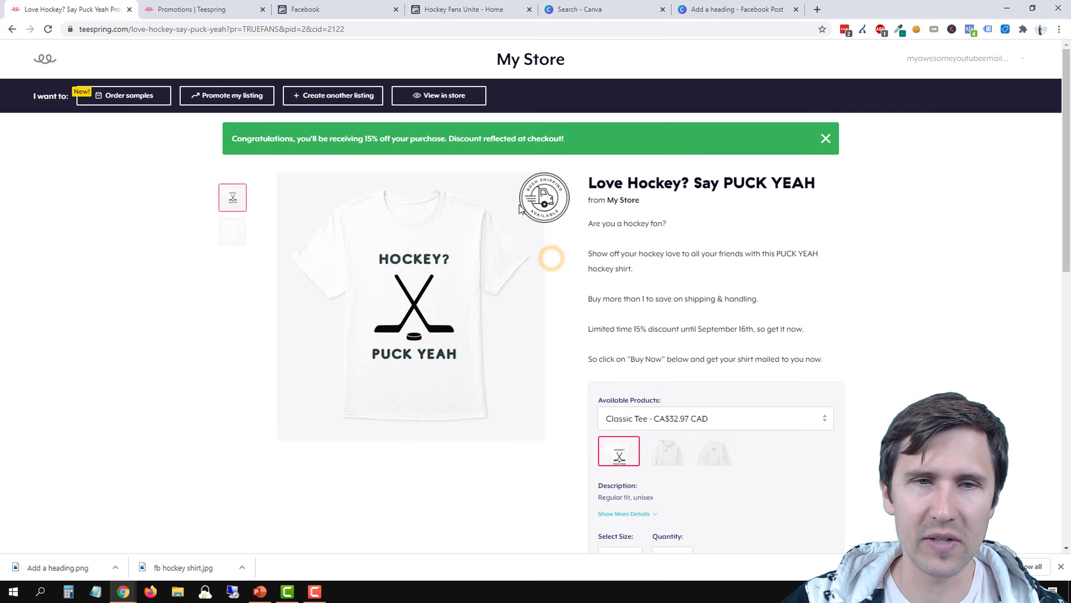
Add the white size S Classic Tee to the cart twice, and proceed from the shopping cart to checkout
{"action": "scroll", "coordinate": [687, 251], "scroll_direction": "down", "scroll_amount": 4}
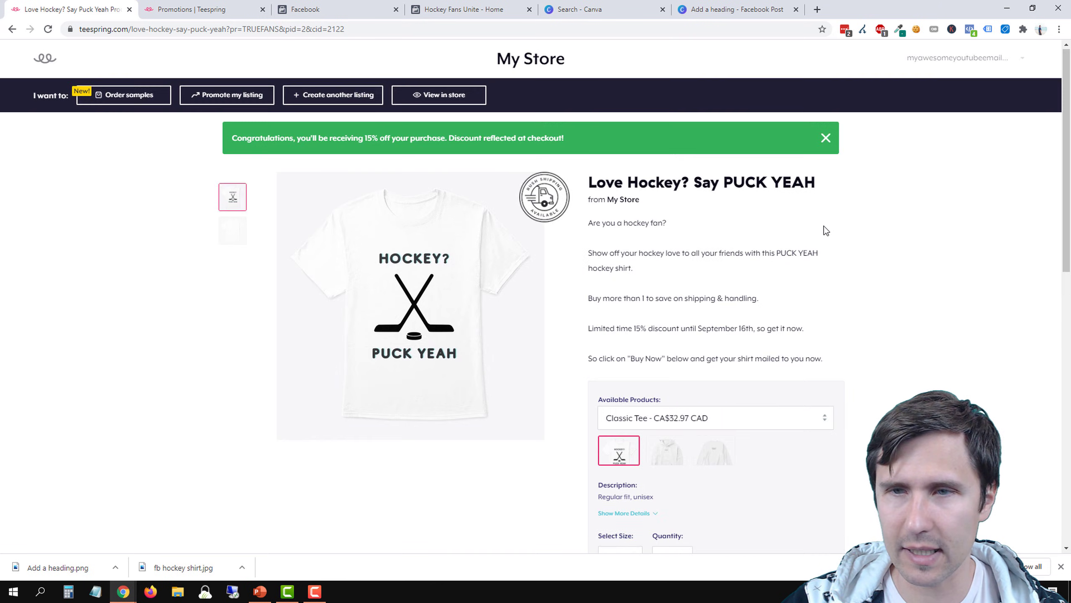
{"action": "scroll", "coordinate": [741, 354], "scroll_direction": "down", "scroll_amount": 8}
{"action": "left_click", "coordinate": [710, 325]}
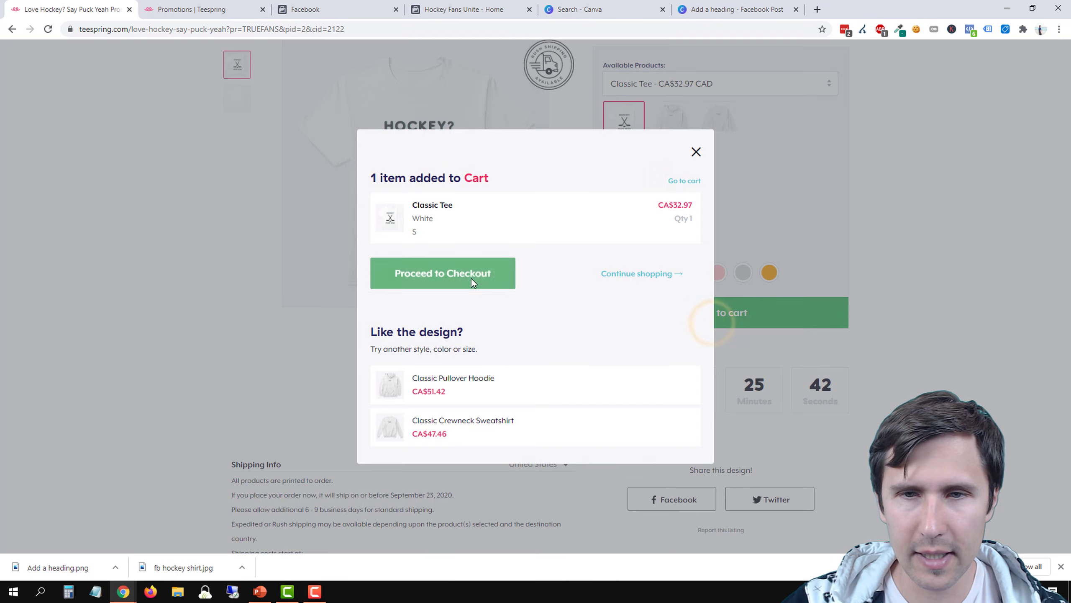
{"action": "left_click", "coordinate": [634, 274]}
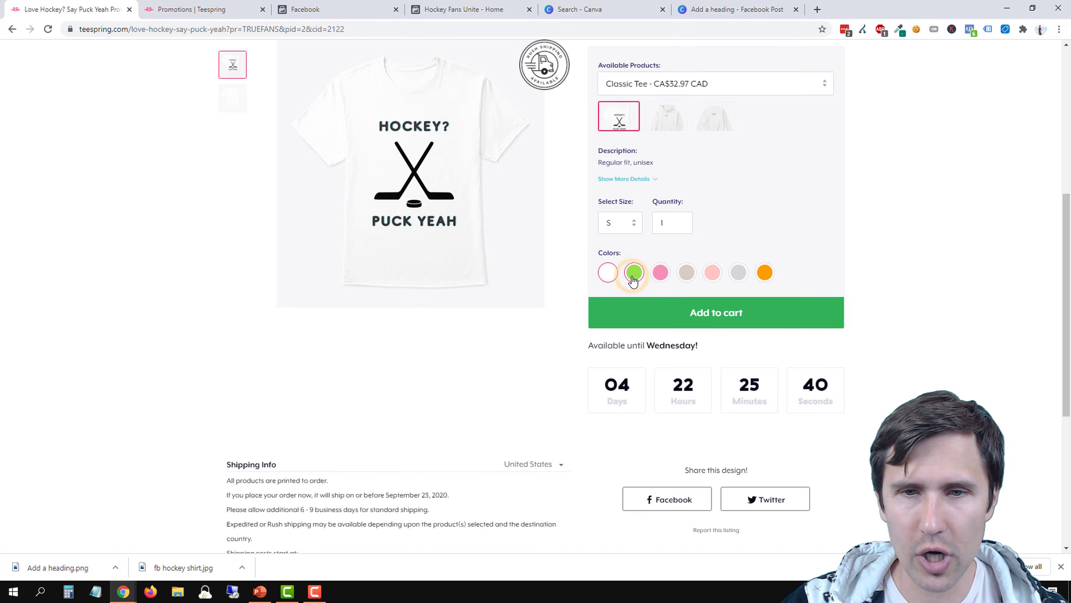
{"action": "left_click", "coordinate": [651, 314]}
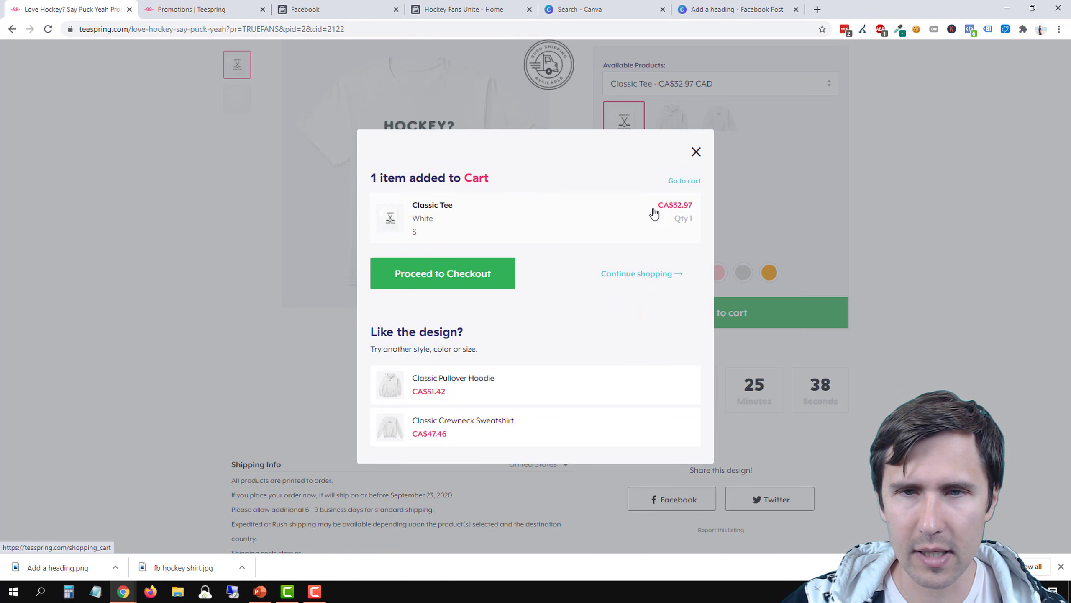
{"action": "left_click", "coordinate": [684, 181]}
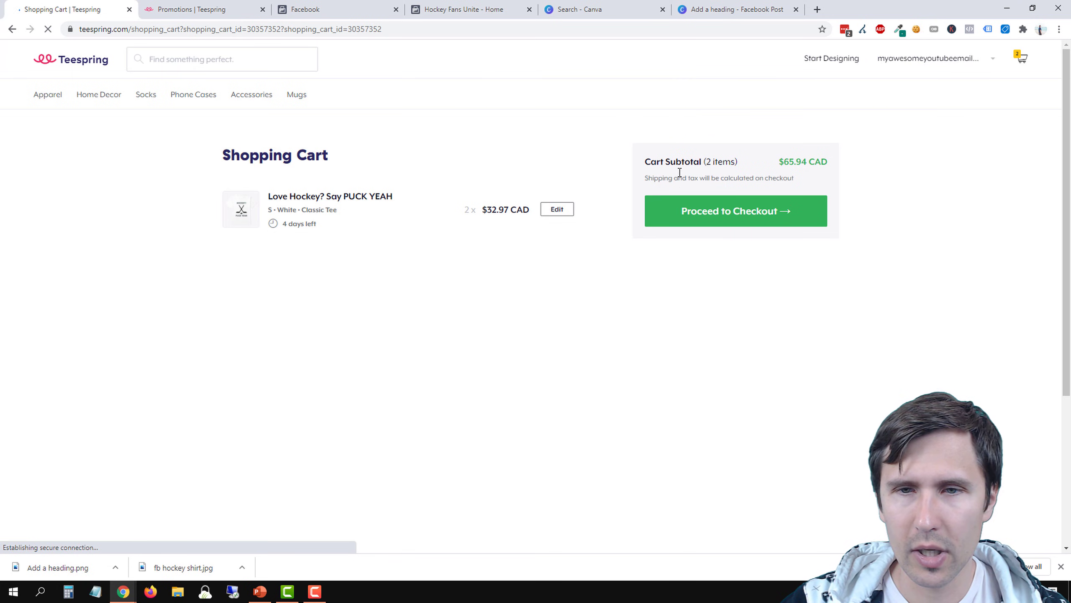
{"action": "left_click", "coordinate": [713, 220]}
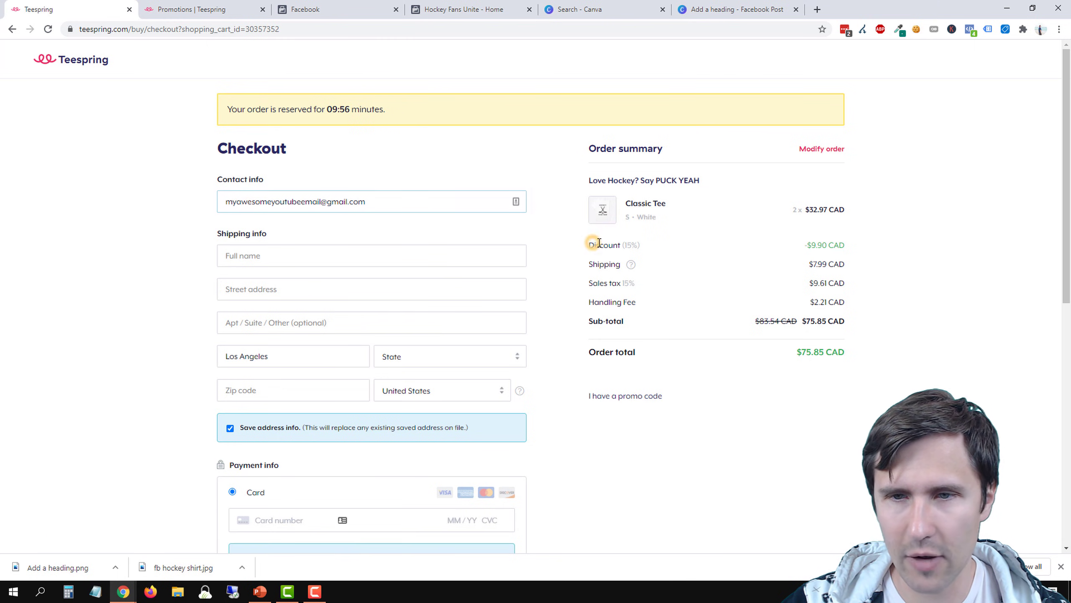
Examine the discount line and the promo code field in the checkout's order summary, and go back to the product page
{"action": "left_click_drag", "start_coordinate": [593, 242], "coordinate": [824, 258]}
{"action": "left_click", "coordinate": [825, 258]}
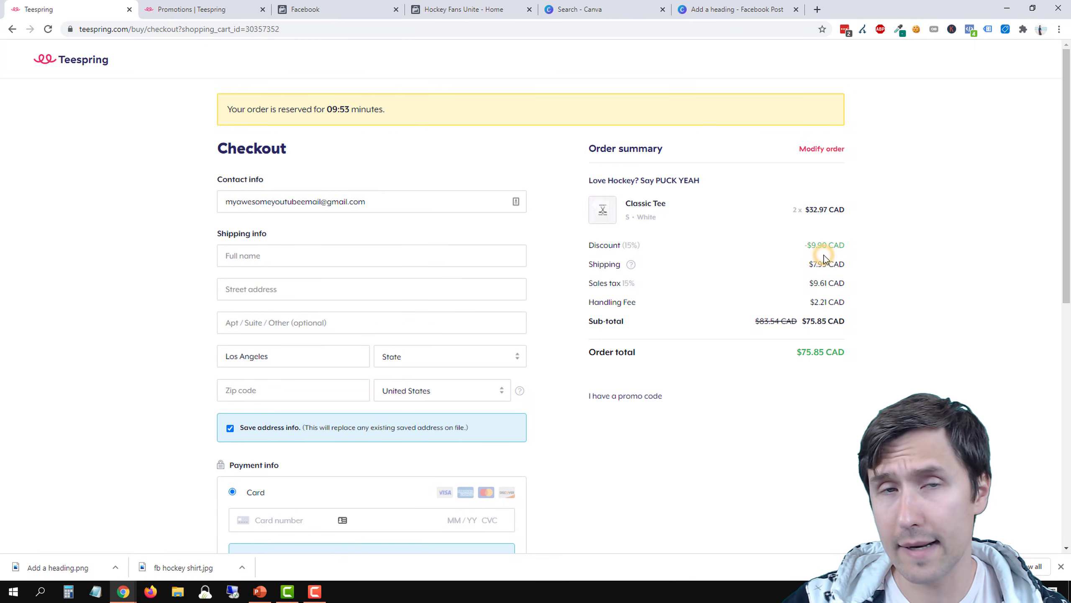
{"action": "left_click", "coordinate": [640, 396]}
{"action": "left_click_drag", "start_coordinate": [598, 417], "coordinate": [648, 418]}
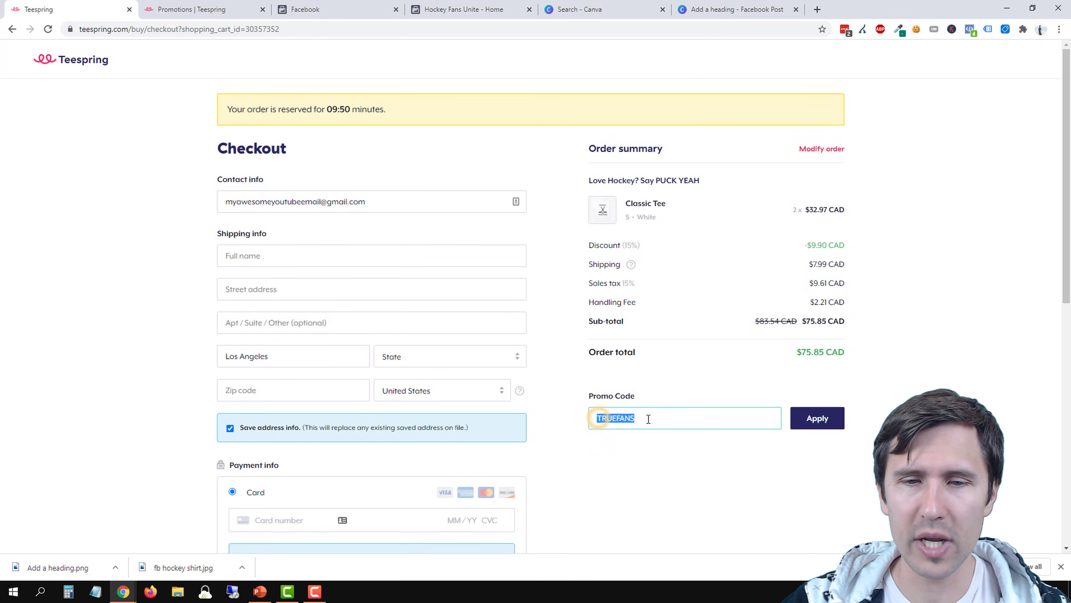
{"action": "left_click", "coordinate": [609, 418]}
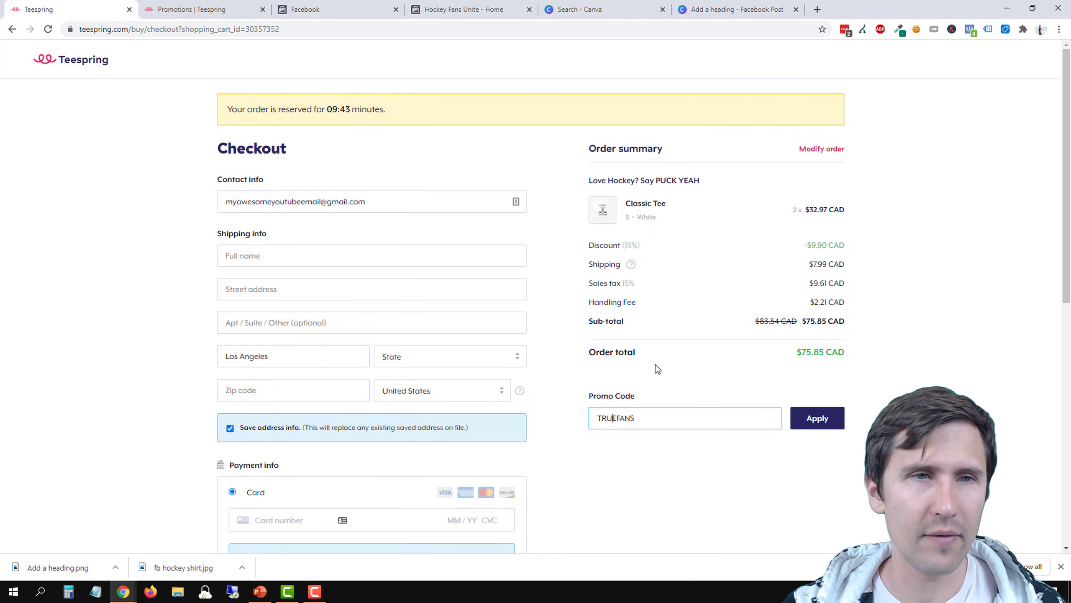
{"action": "left_click", "coordinate": [12, 29]}
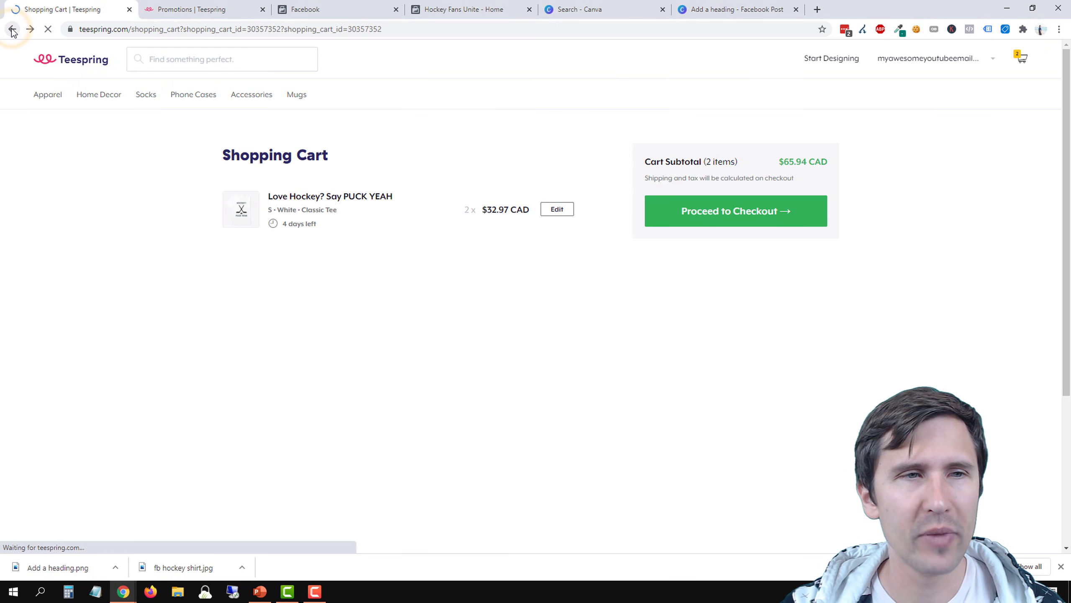
{"action": "left_click", "coordinate": [11, 29]}
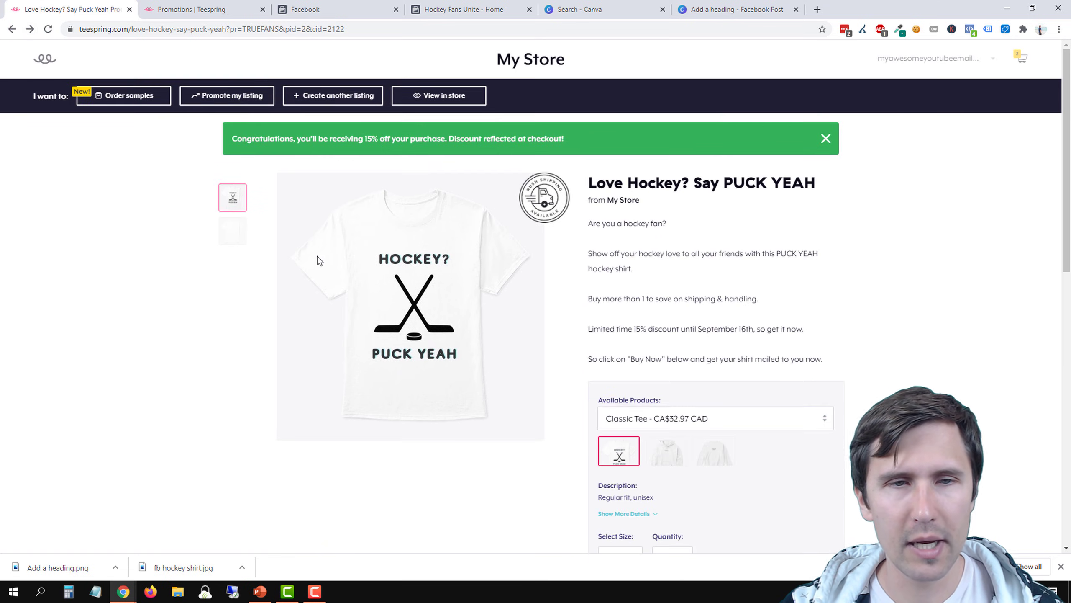
Go back to the product page without the promo parameter, and examine the discount banner and the web address before the question mark
{"action": "left_click", "coordinate": [11, 30]}
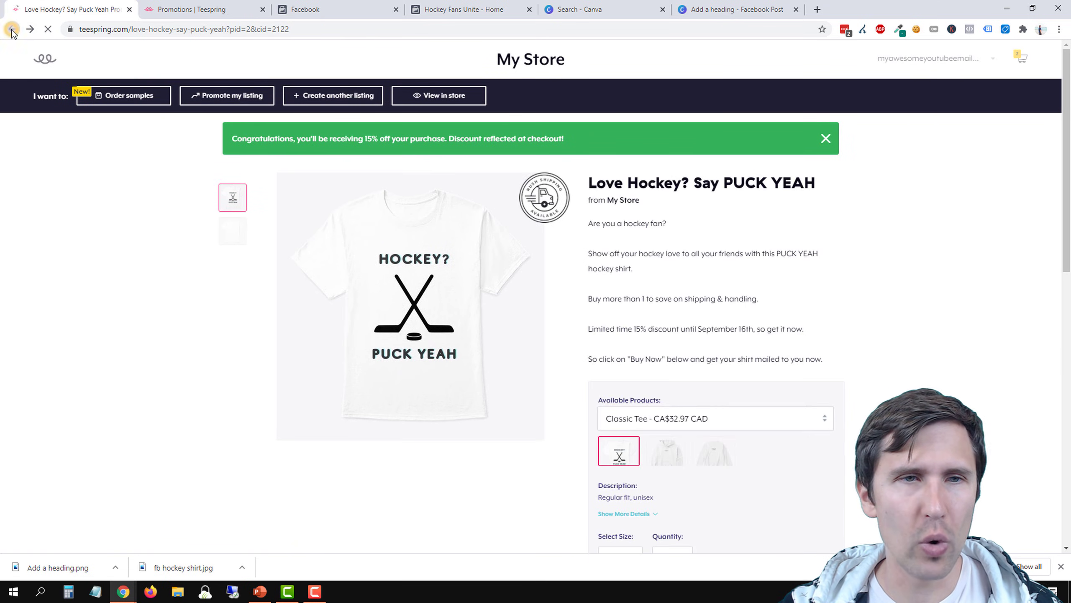
{"action": "left_click", "coordinate": [240, 30]}
{"action": "left_click_drag", "start_coordinate": [257, 138], "coordinate": [524, 126]}
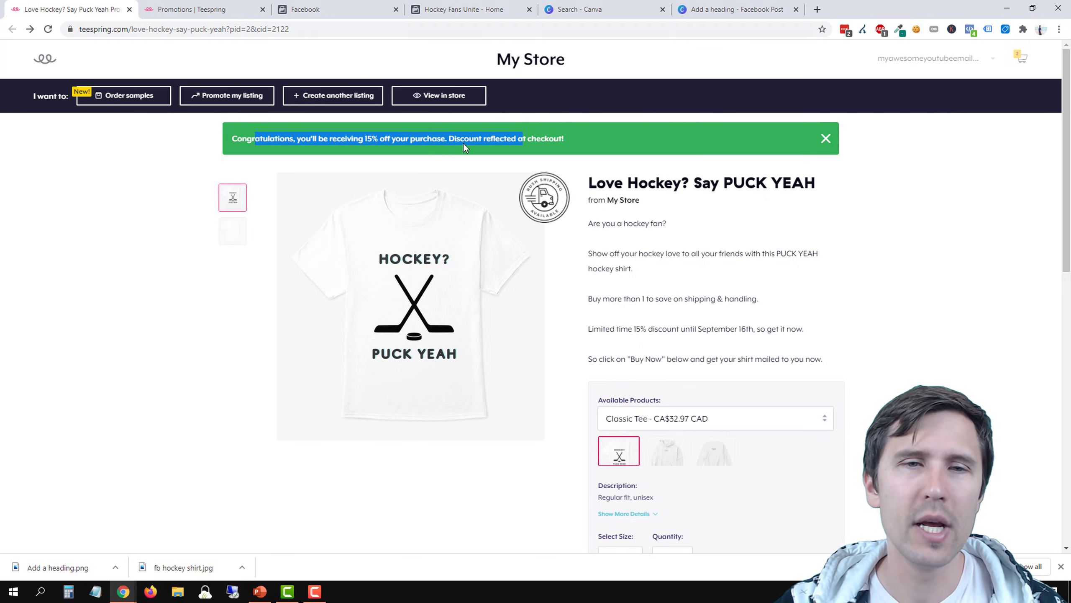
{"action": "left_click", "coordinate": [425, 143]}
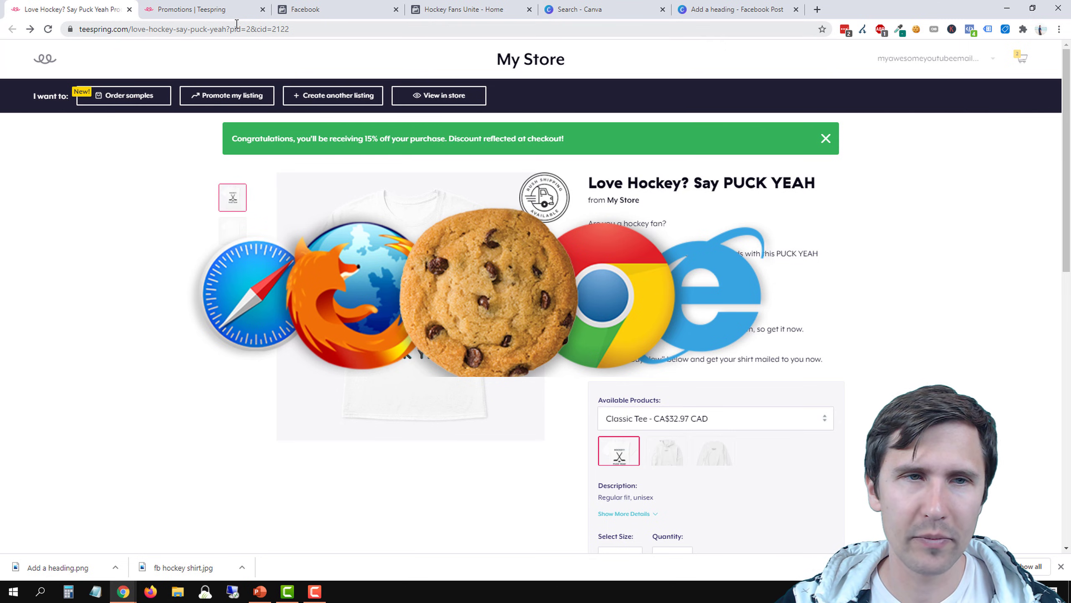
{"action": "left_click_drag", "start_coordinate": [228, 30], "coordinate": [59, 36]}
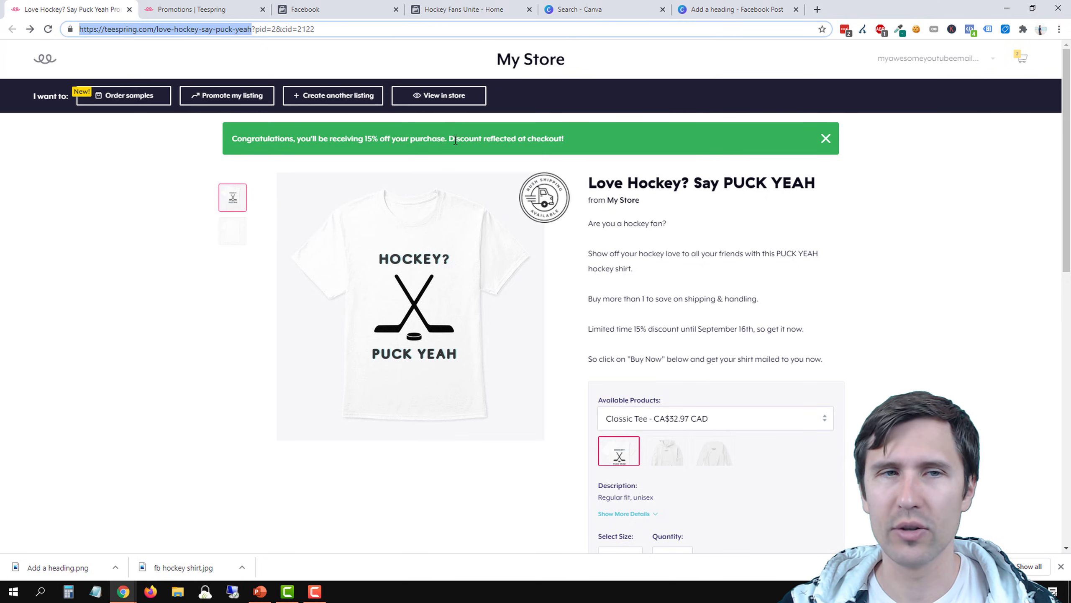
{"action": "left_click", "coordinate": [251, 29]}
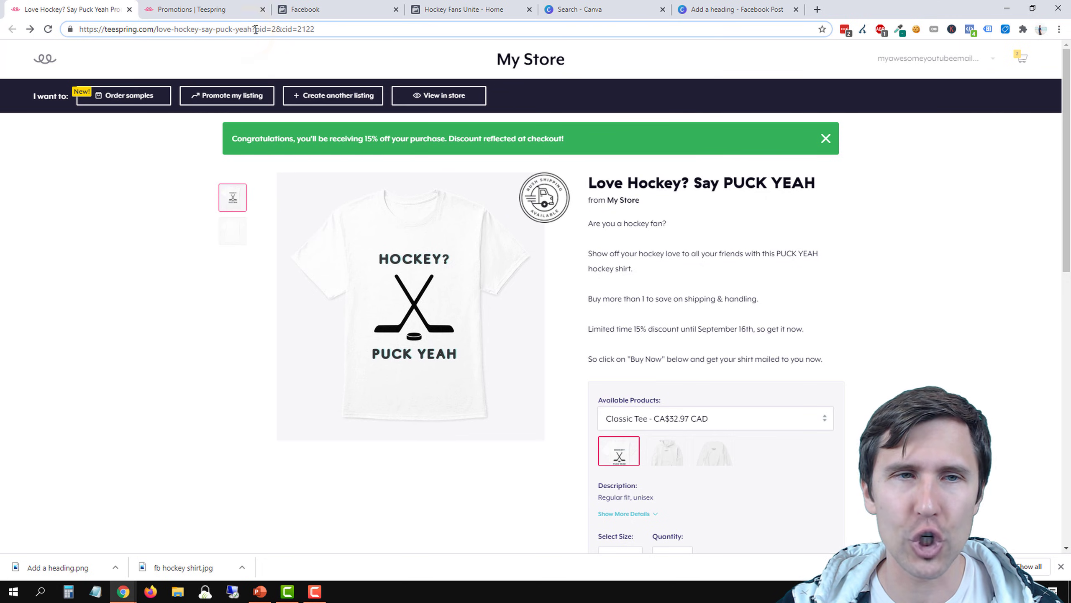
{"action": "left_click_drag", "start_coordinate": [252, 29], "coordinate": [76, 53]}
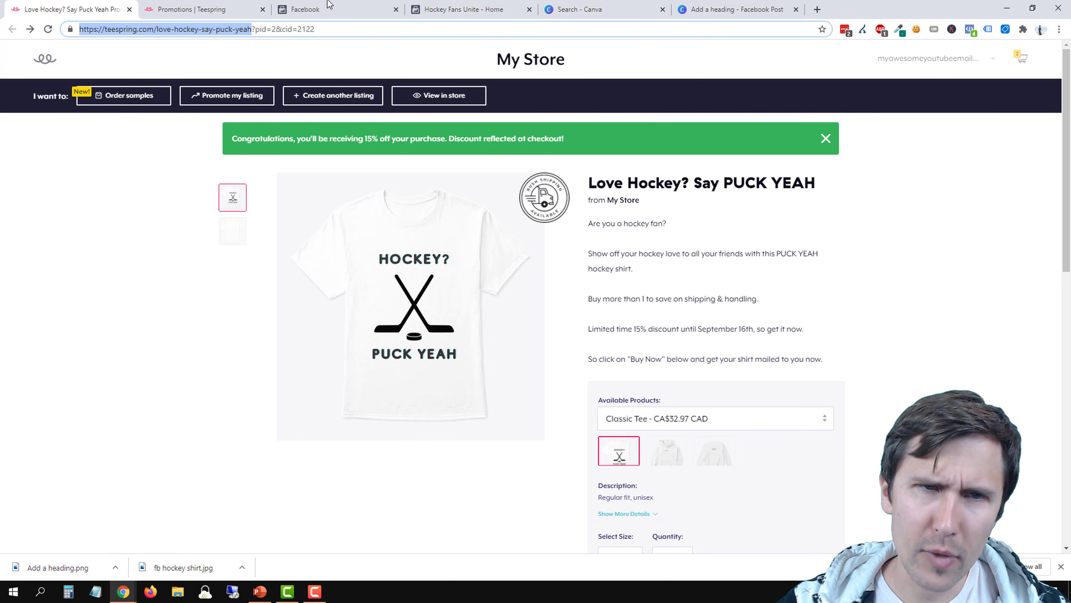
Start a new post on the Hockey Fans Unite page and attach the downloaded image Add a heading.png
{"action": "left_click", "coordinate": [468, 6]}
{"action": "left_click", "coordinate": [431, 302]}
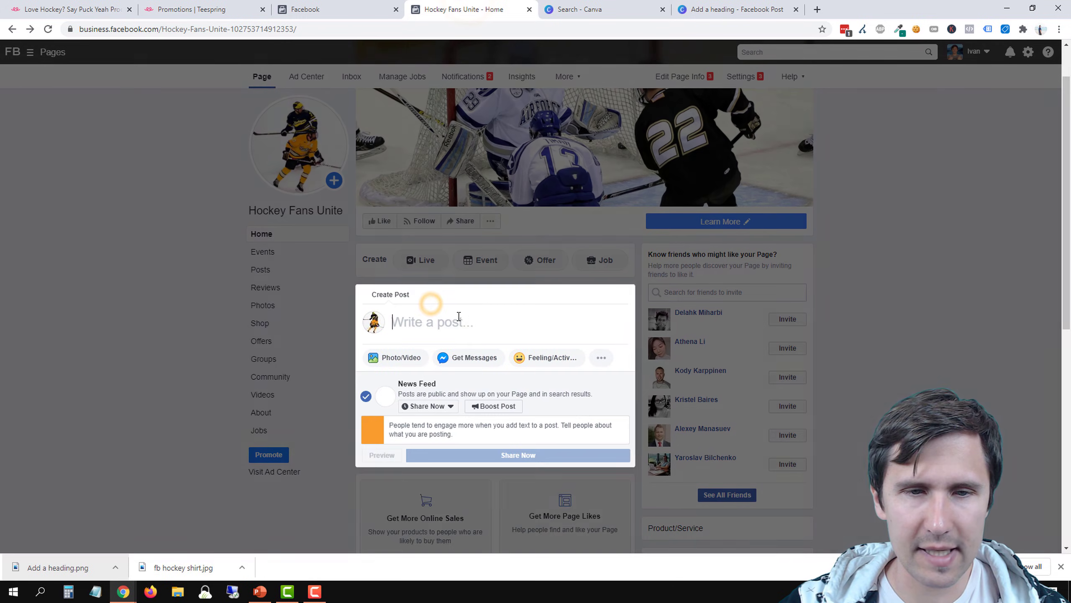
{"action": "left_click", "coordinate": [386, 359]}
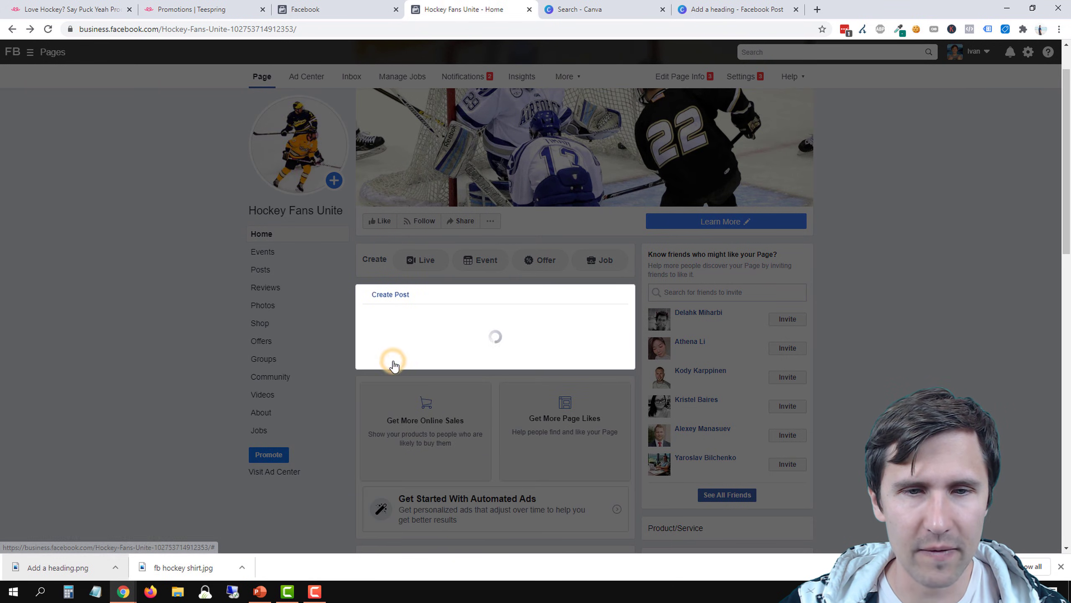
{"action": "left_click", "coordinate": [462, 323]}
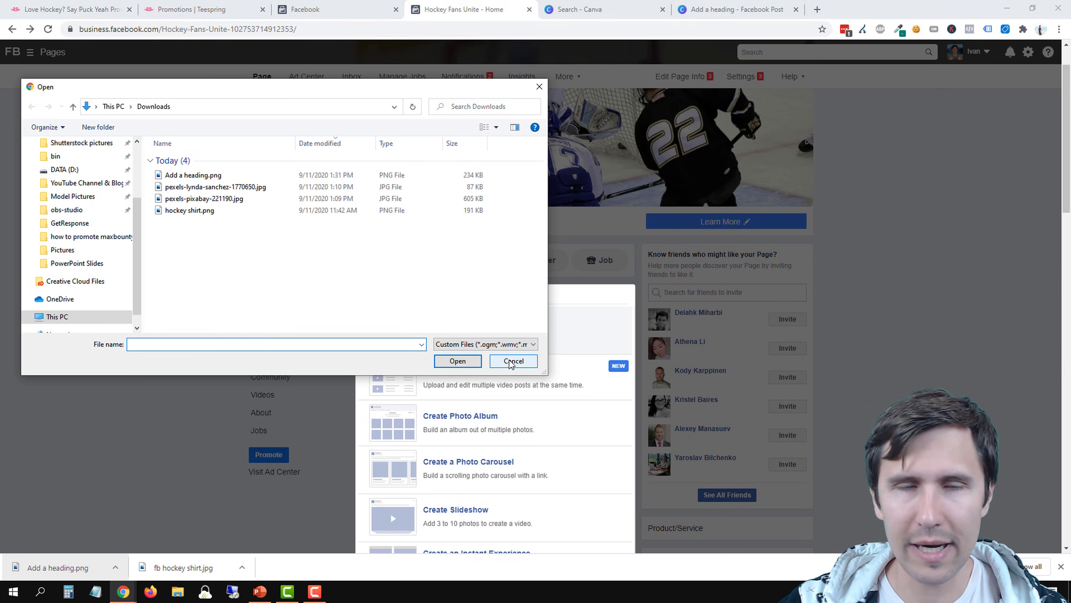
{"action": "left_click", "coordinate": [514, 362]}
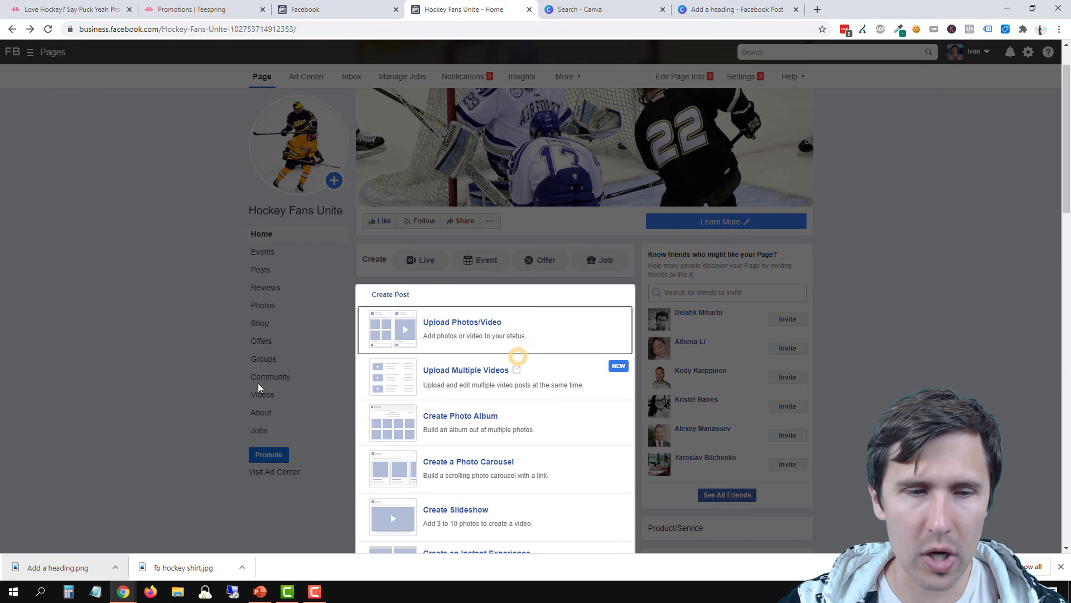
{"action": "scroll", "coordinate": [259, 388], "scroll_direction": "down", "scroll_amount": 1}
{"action": "left_click_drag", "start_coordinate": [58, 567], "coordinate": [470, 385]}
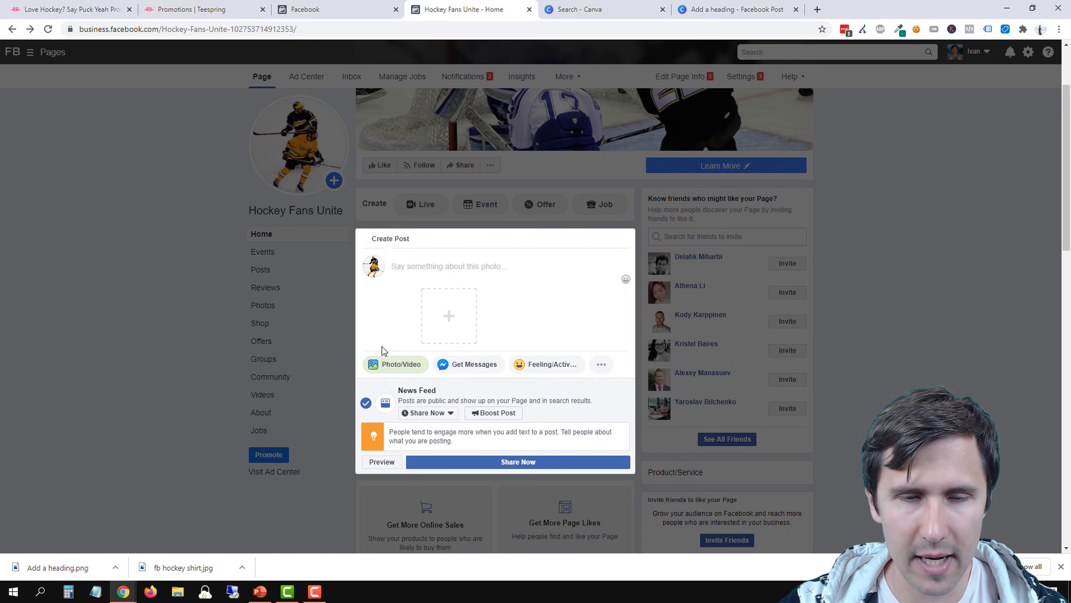
Begin the post's text with the line "Are you a hockey fan?"
{"action": "left_click", "coordinate": [426, 270]}
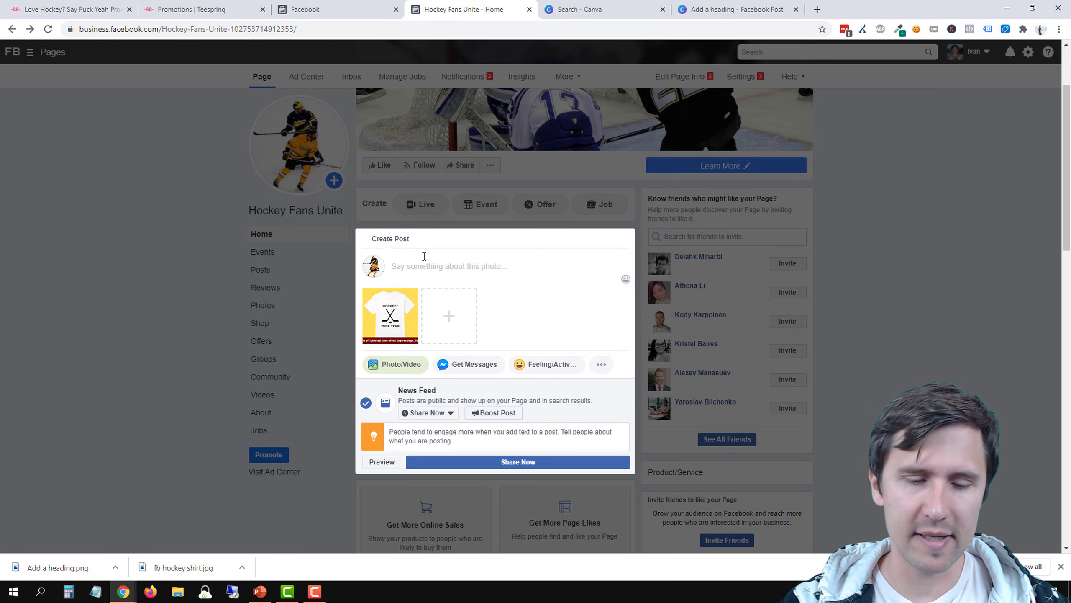
{"action": "type", "text": "a"}
{"action": "key", "text": "BackSpace"}
{"action": "key", "text": "BackSpace"}
{"action": "key", "text": "BackSpace"}
{"action": "key", "text": "BackSpace"}
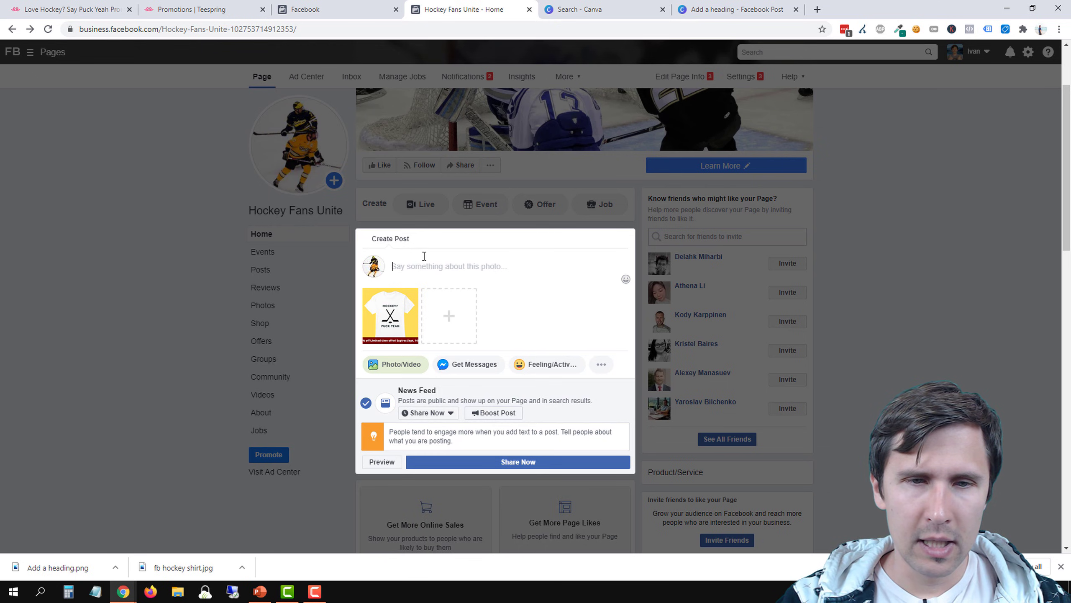
{"action": "type", "text": "re you a "}
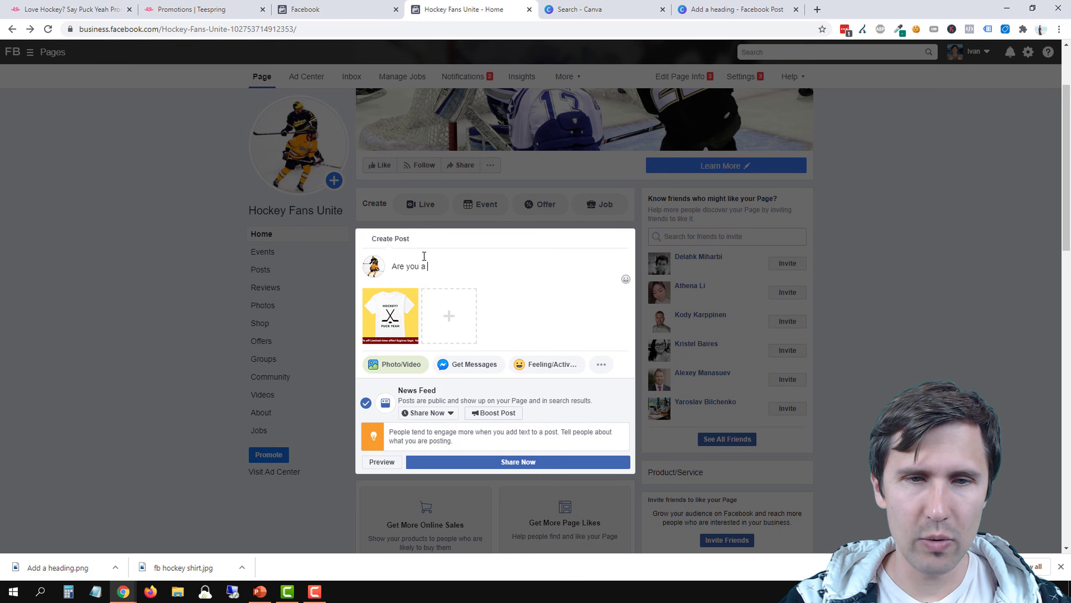
{"action": "type", "text": "hockey fan?"}
{"action": "key", "text": "Return"}
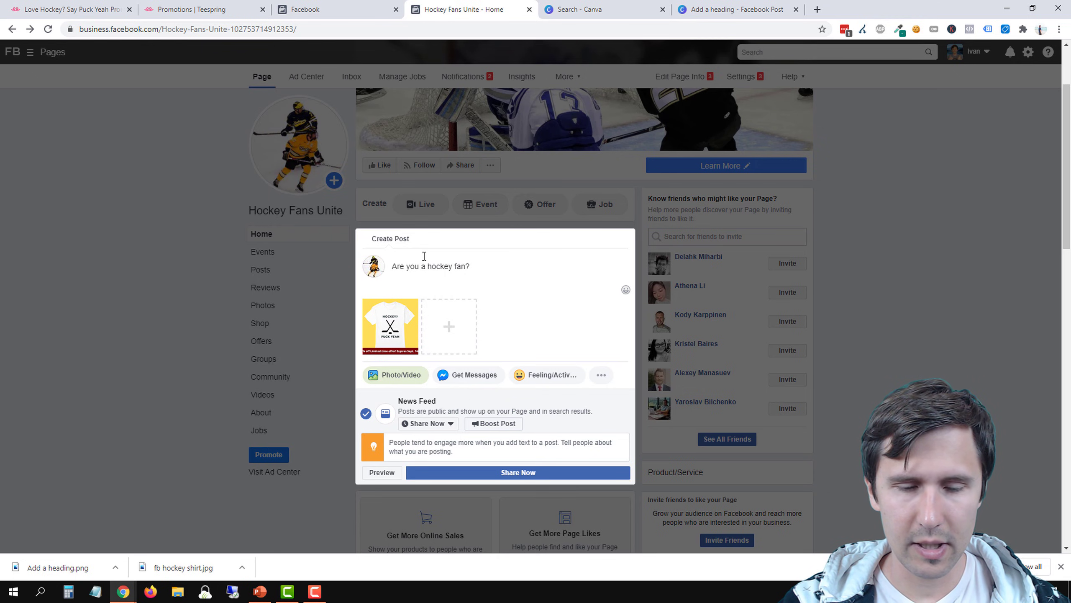
Add the paragraph "Show your love for hockey to all your friends with this limited edition T-shirt." to the post
{"action": "type", "text": "Show your"}
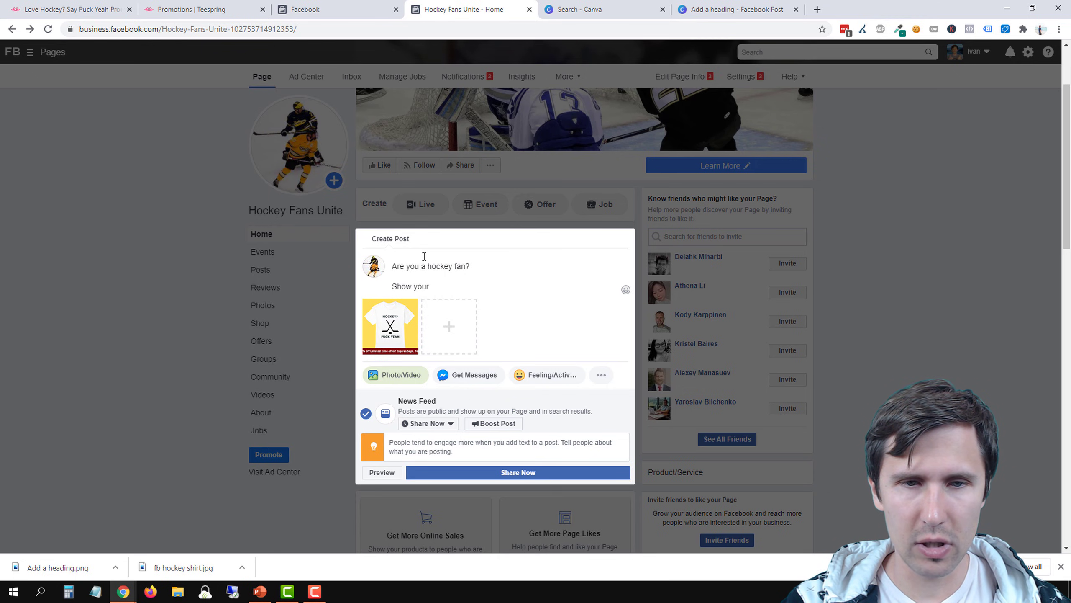
{"action": "type", "text": " love for hockey to al"}
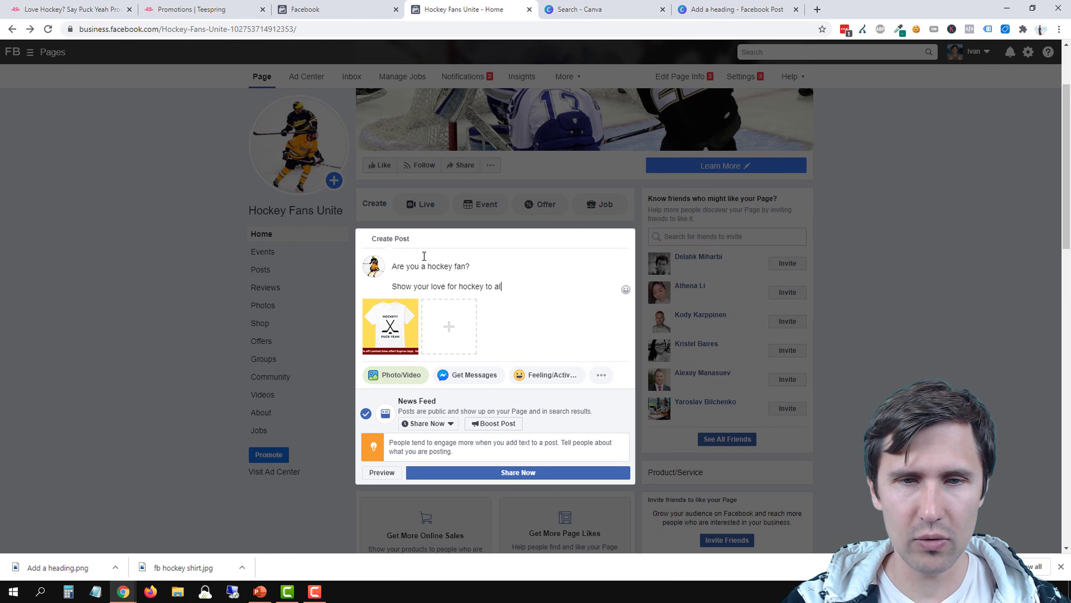
{"action": "type", "text": "l your friends with this"}
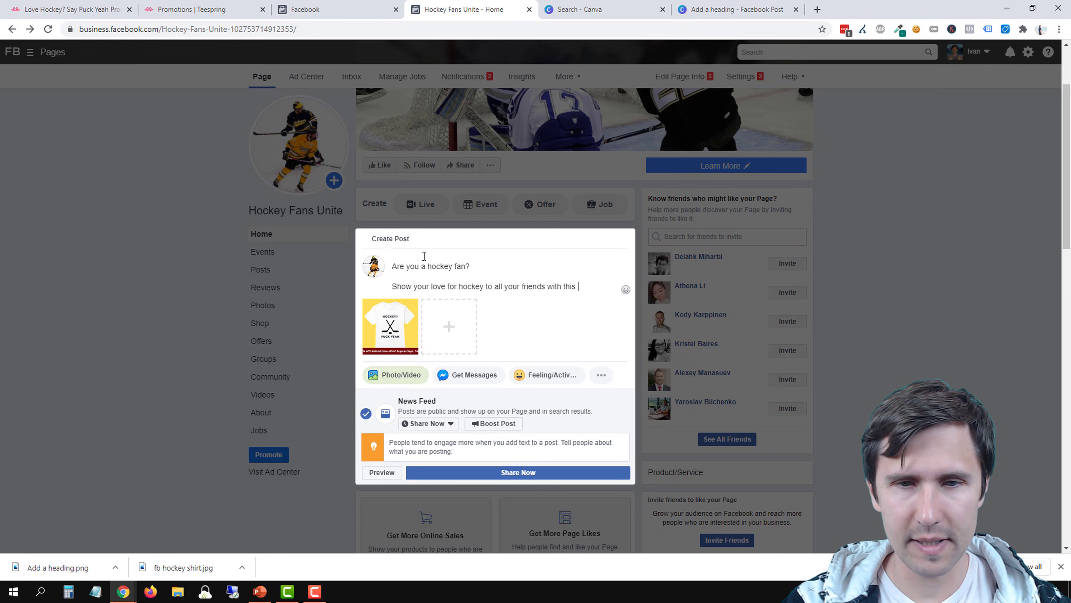
{"action": "type", "text": " limited edition T-shirt."}
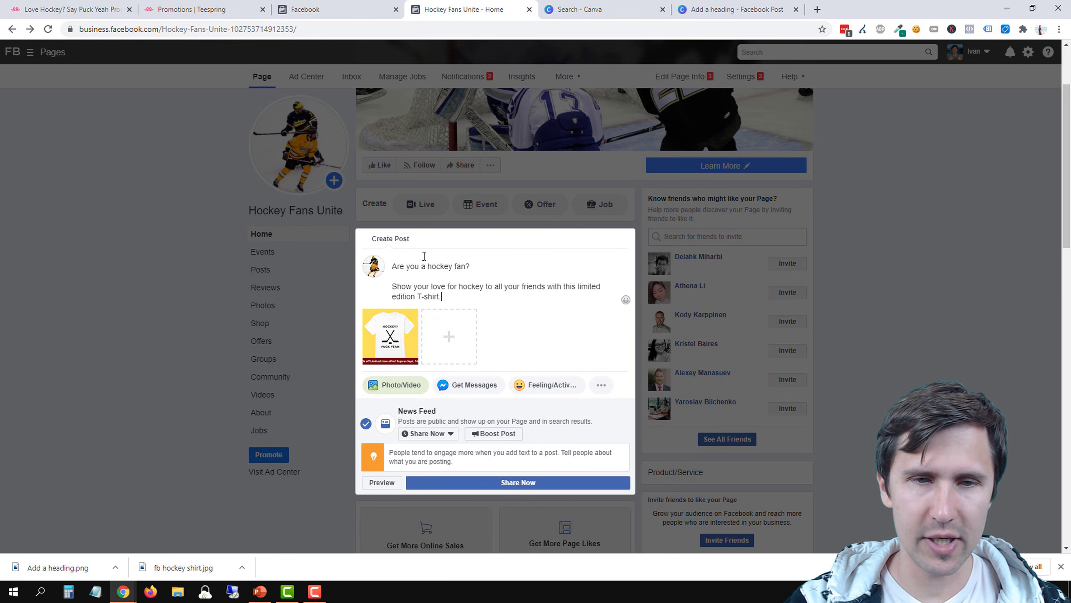
Add a separate paragraph reading "Currently 15% off until September 16th, so get it now!" to the post
{"action": "key", "text": "Return"}
{"action": "key", "text": "Return"}
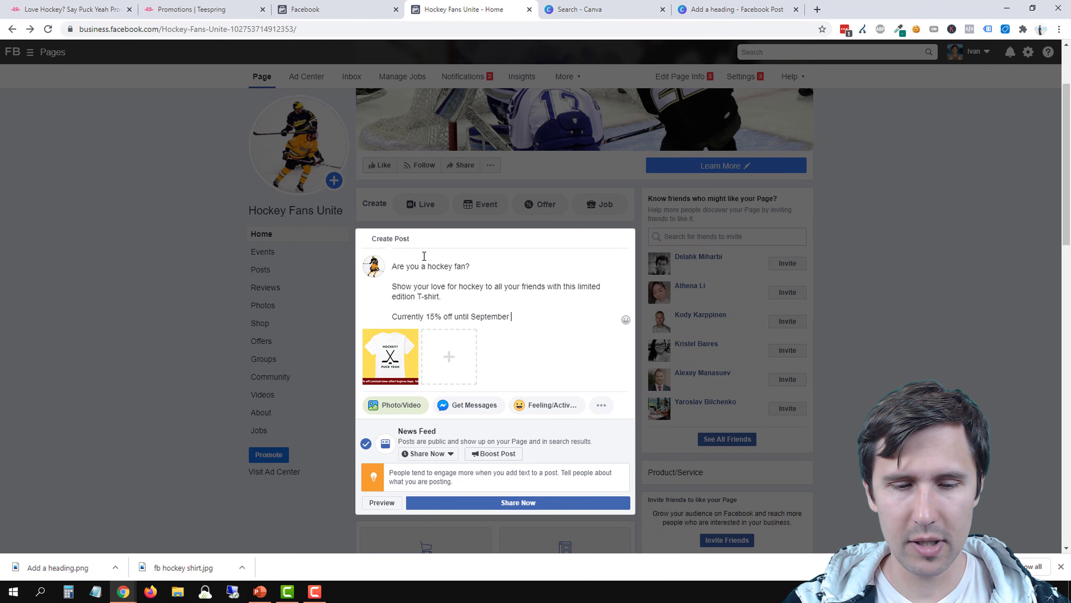
{"action": "type", "text": "16th, so get"}
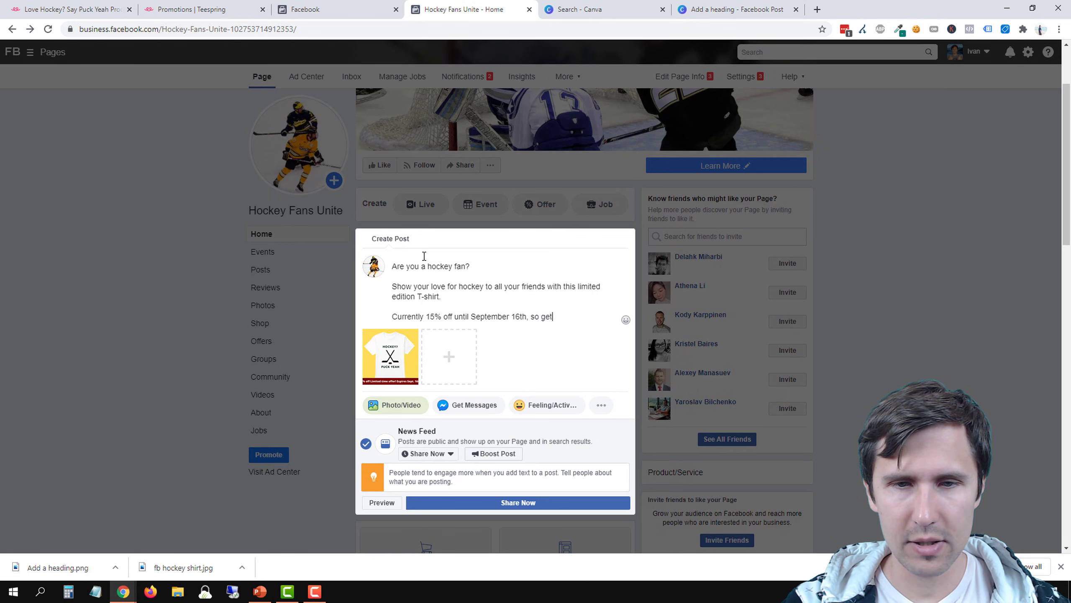
{"action": "type", "text": " it now!"}
Add the call to action "Click the link below to get started:" as a new paragraph and leave room below it
{"action": "key", "text": "Return"}
{"action": "key", "text": "Return"}
{"action": "type", "text": "Click"}
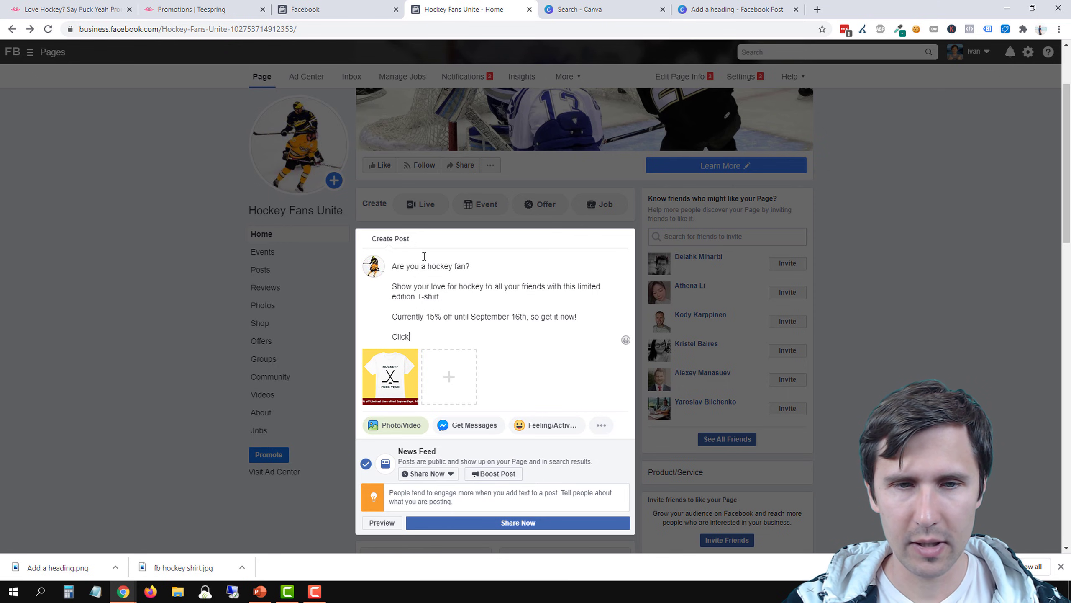
{"action": "type", "text": " the link below to"}
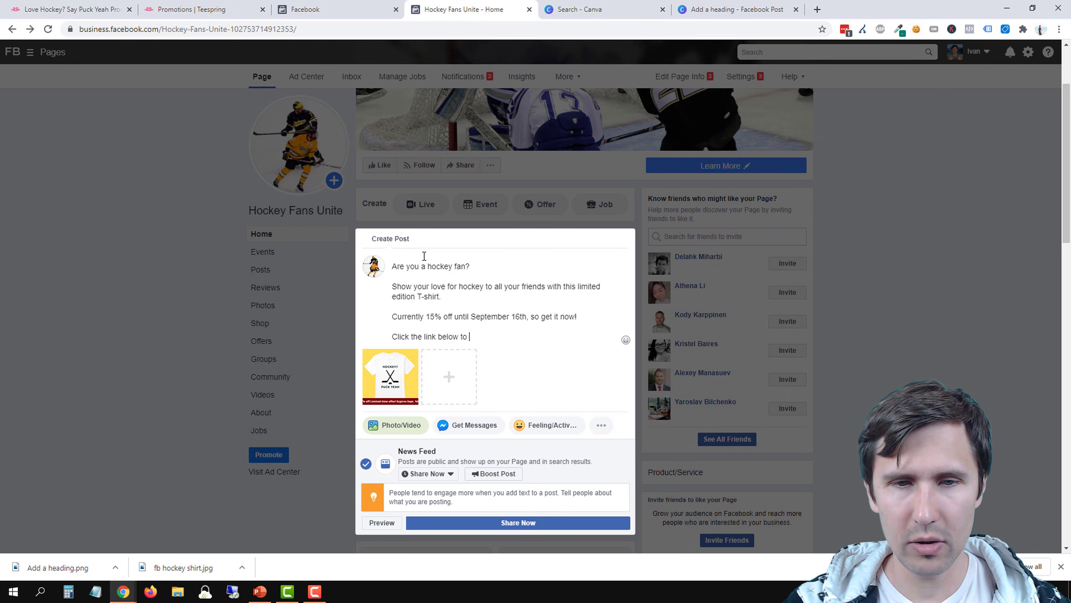
{"action": "type", "text": " get started:"}
{"action": "key", "text": "Return"}
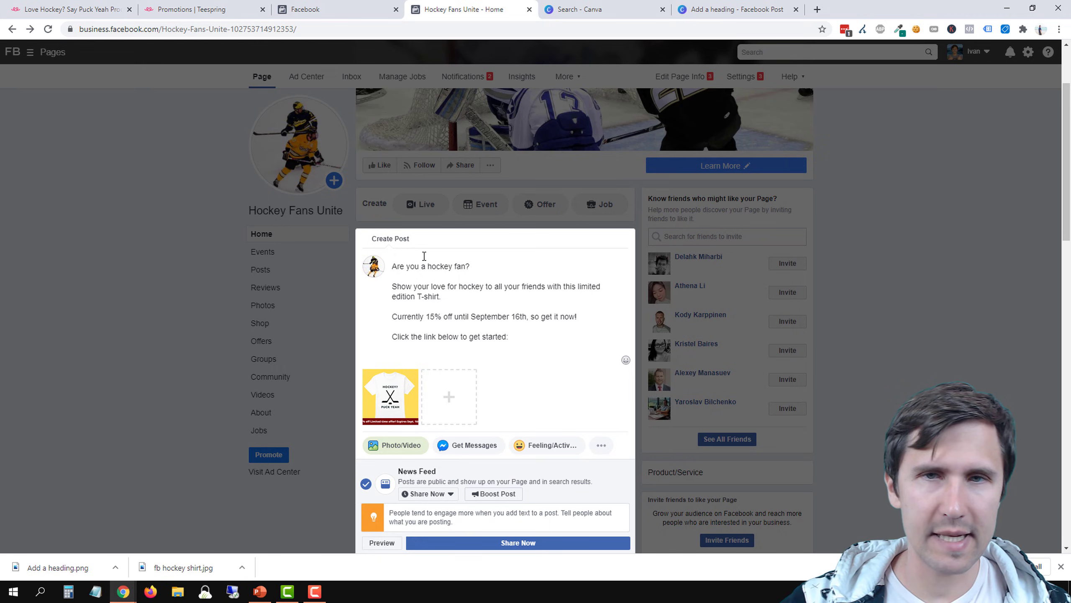
Copy the product page's base address from Teespring into the end of the Facebook post and complete it with ?pr=TRUEFANS
{"action": "left_click", "coordinate": [170, 4]}
{"action": "left_click", "coordinate": [71, 8]}
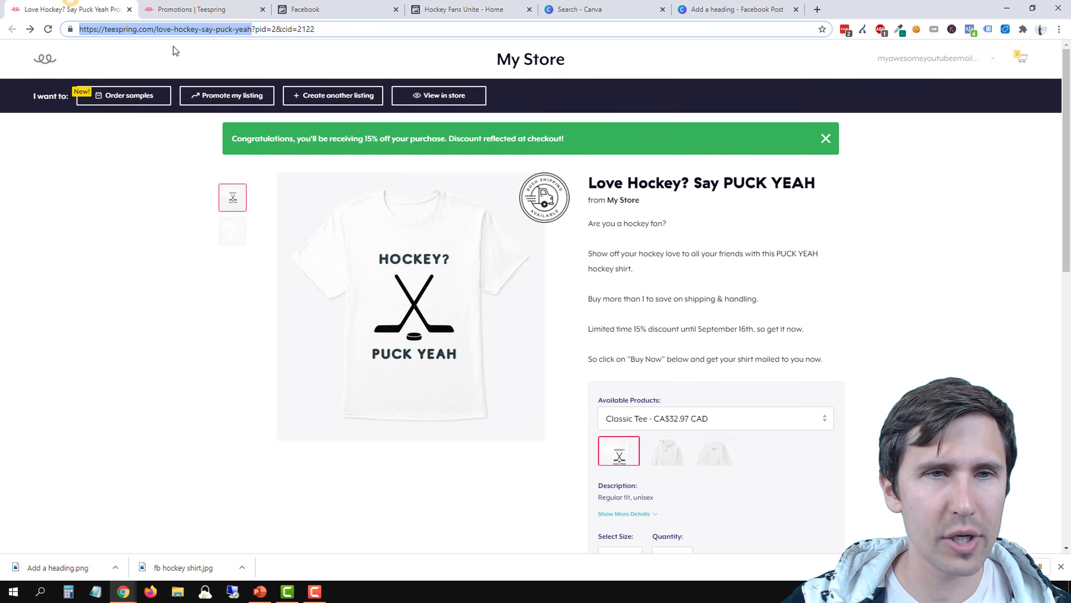
{"action": "right_click", "coordinate": [237, 26]}
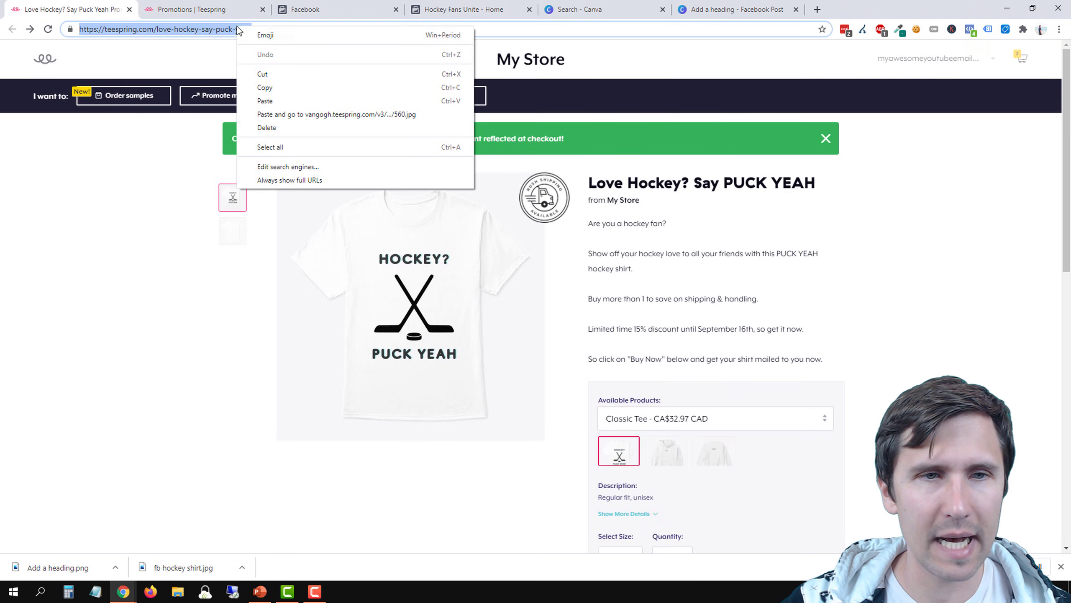
{"action": "left_click", "coordinate": [267, 82]}
{"action": "left_click", "coordinate": [434, 5]}
{"action": "key", "text": "ctrl+v"}
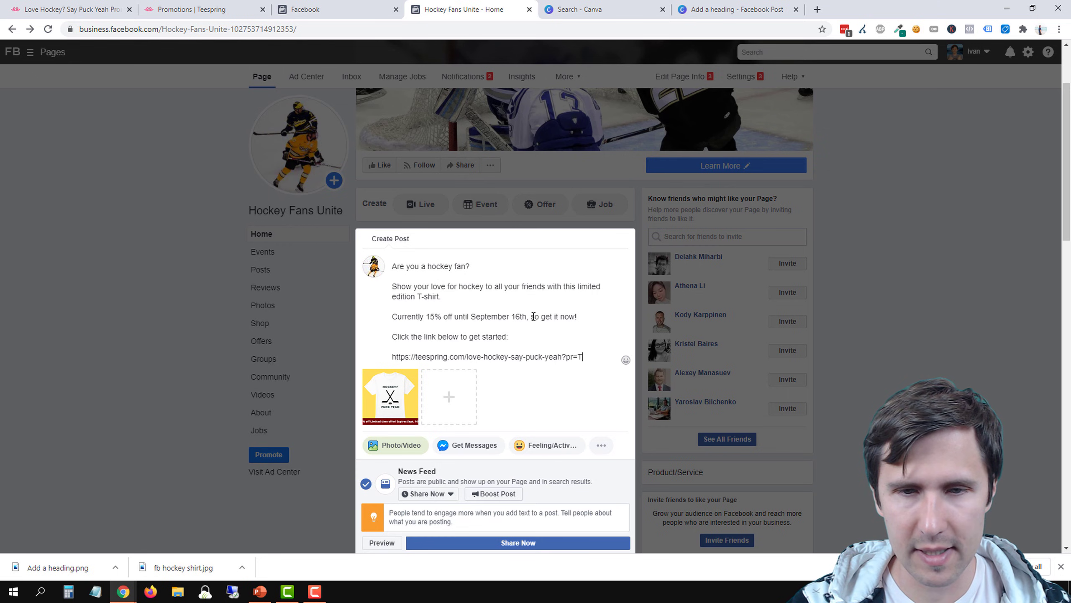
{"action": "type", "text": "RUEFANS"}
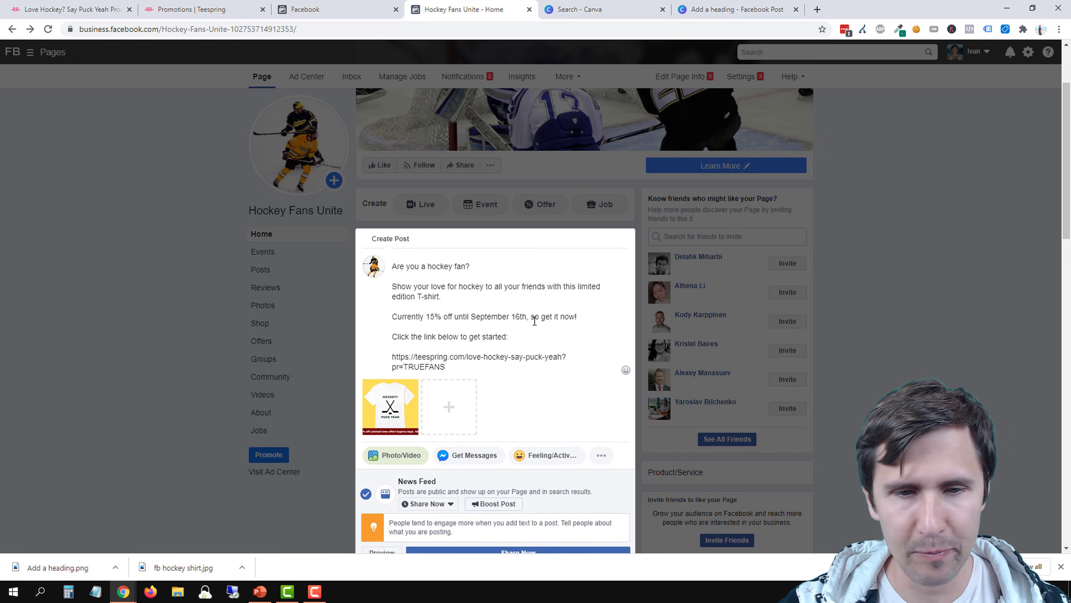
View the emoji picker at the end of the post's opening question and close it without choosing an emoji
{"action": "scroll", "coordinate": [517, 335], "scroll_direction": "down", "scroll_amount": 2}
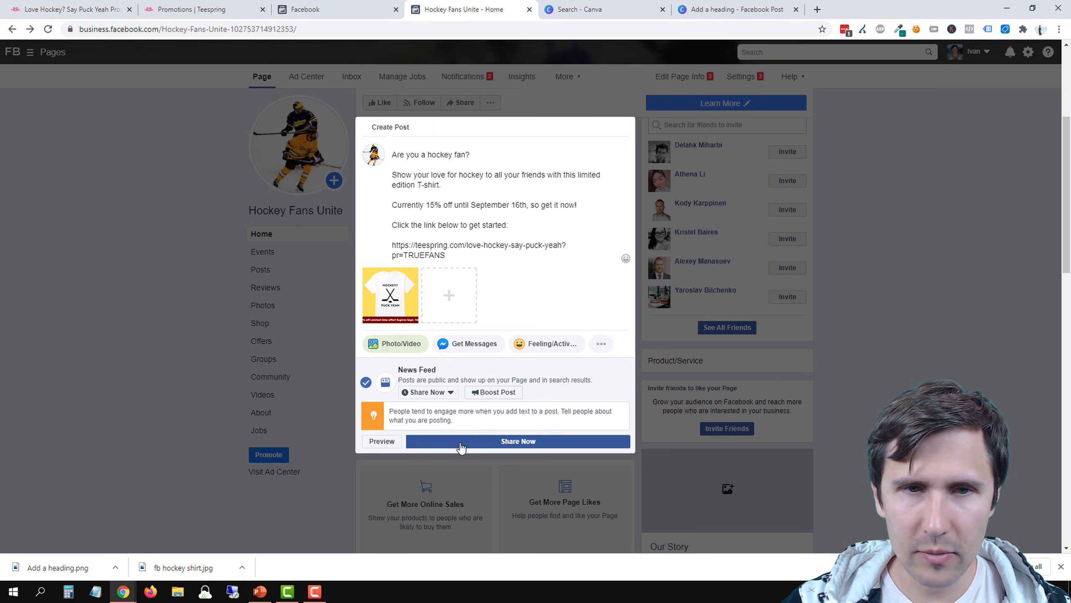
{"action": "left_click", "coordinate": [491, 154]}
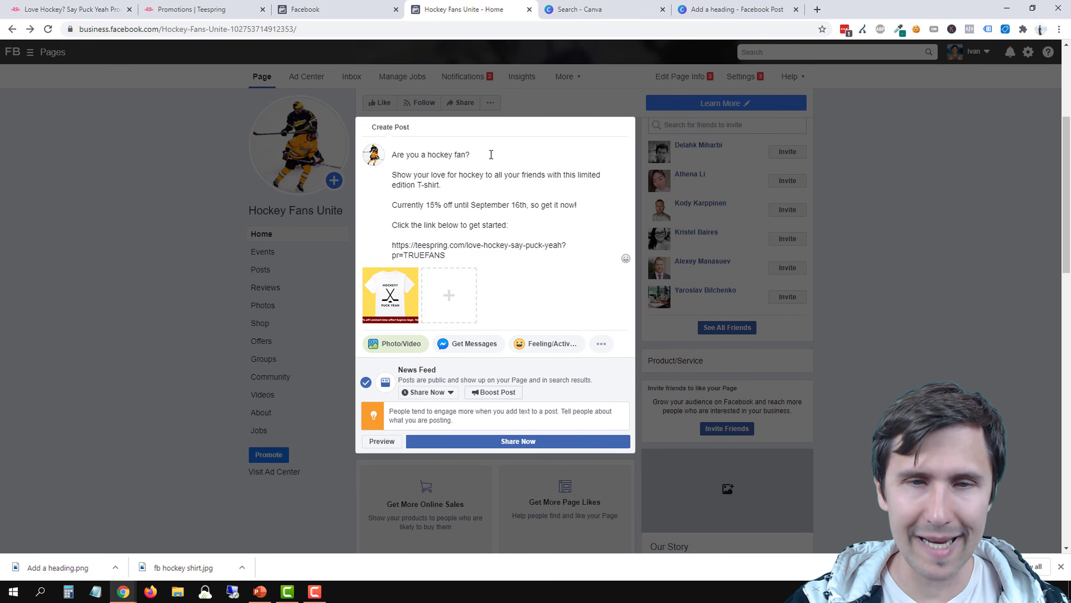
{"action": "key", "text": "super+period"}
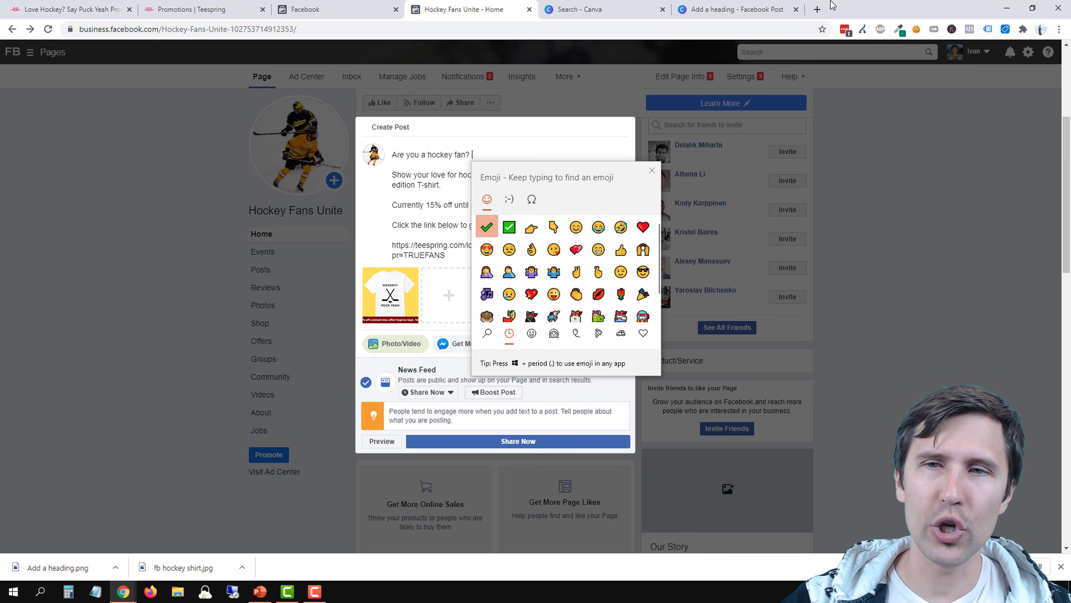
{"action": "key", "text": "Escape"}
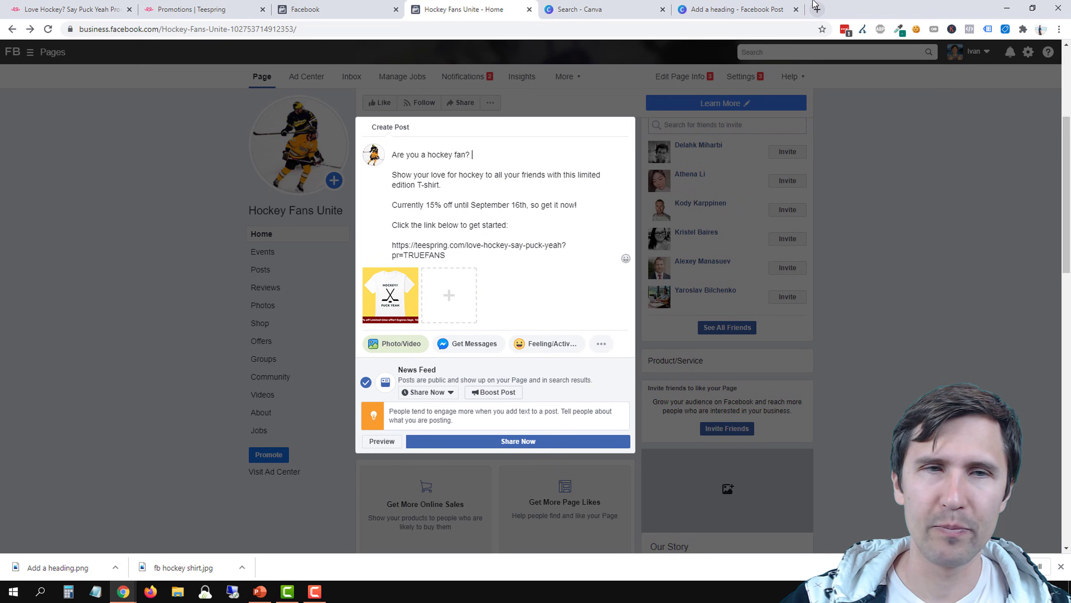
Search the web for emojipedia in a new tab and open the Emojipedia website
{"action": "left_click", "coordinate": [816, 9]}
{"action": "type", "text": "emo"}
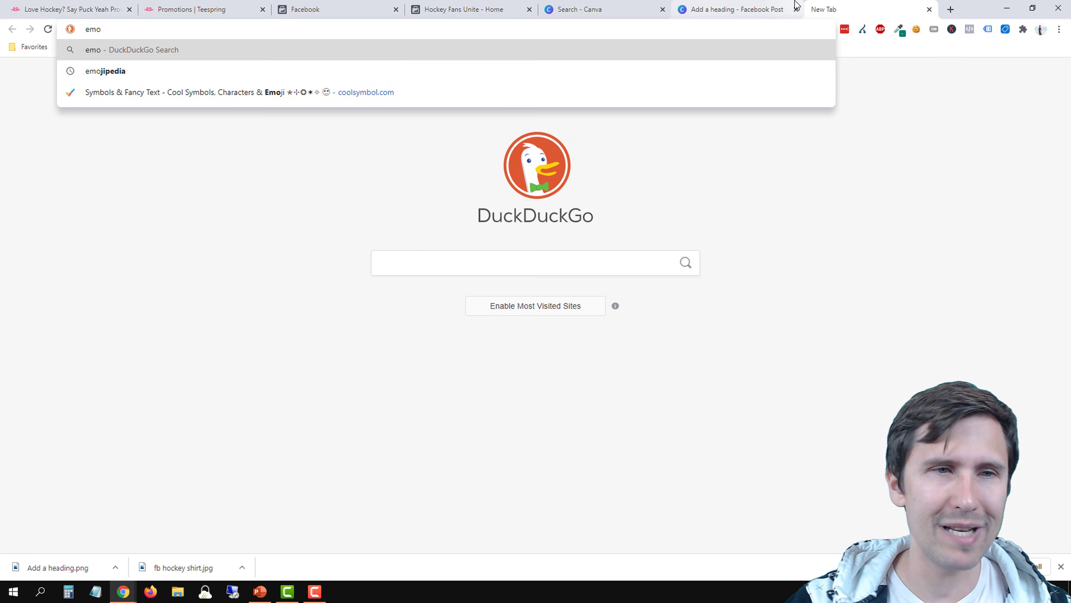
{"action": "key", "text": "Down"}
{"action": "key", "text": "Return"}
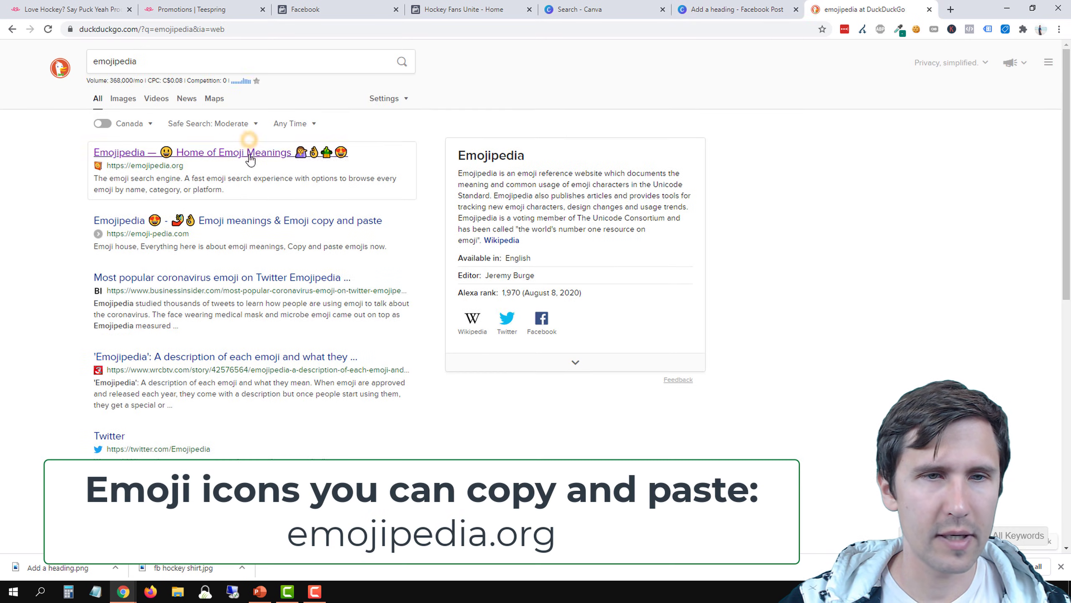
{"action": "left_click", "coordinate": [247, 157]}
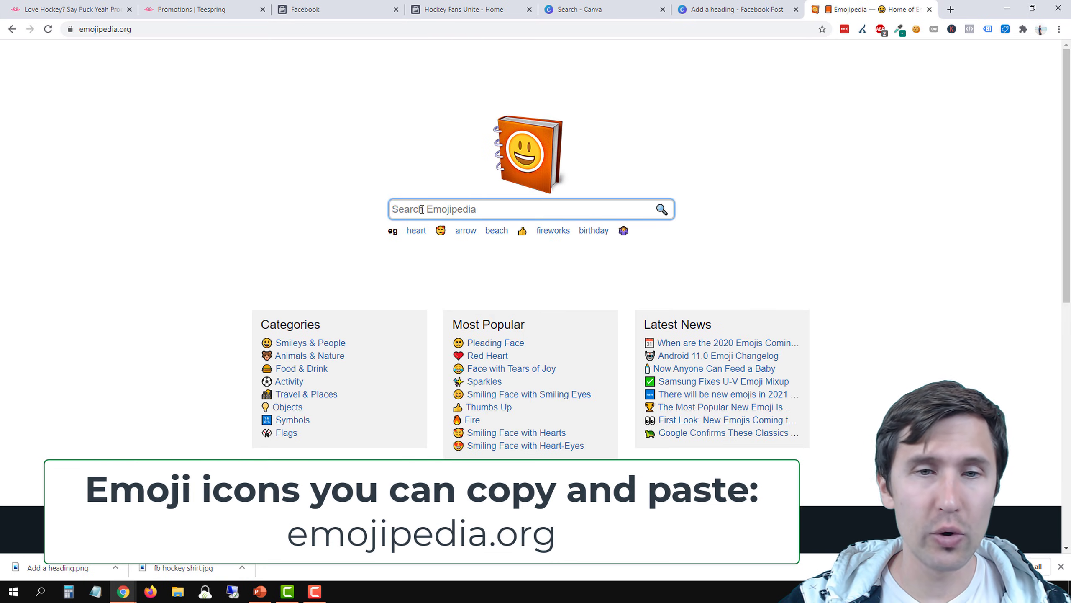
Search Emojipedia for hockey and copy the Ice Hockey emoji from its page
{"action": "left_click", "coordinate": [421, 209]}
{"action": "type", "text": "hockey"}
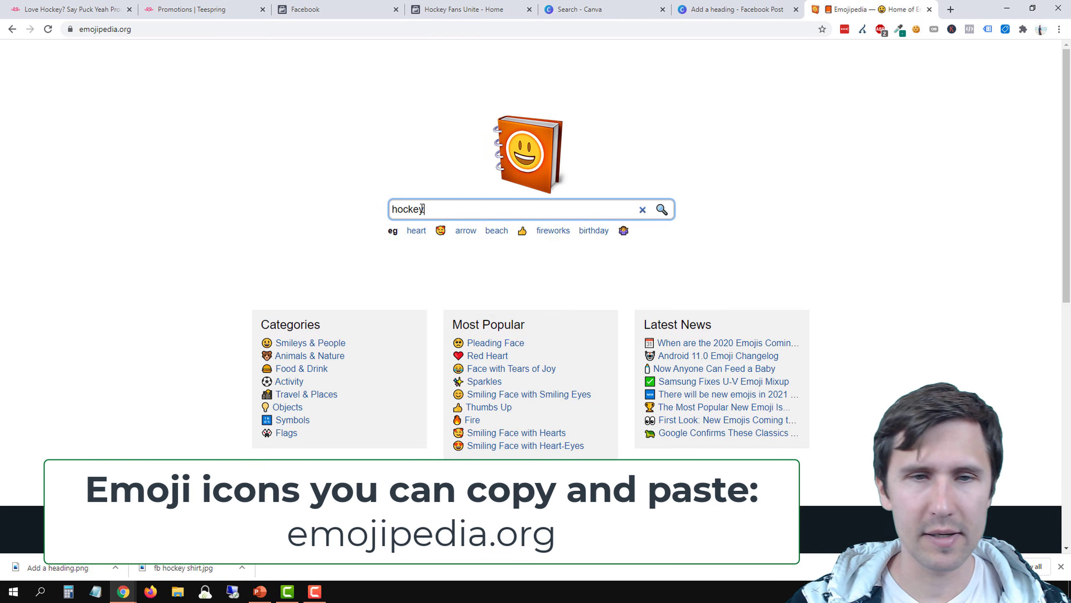
{"action": "key", "text": "Return"}
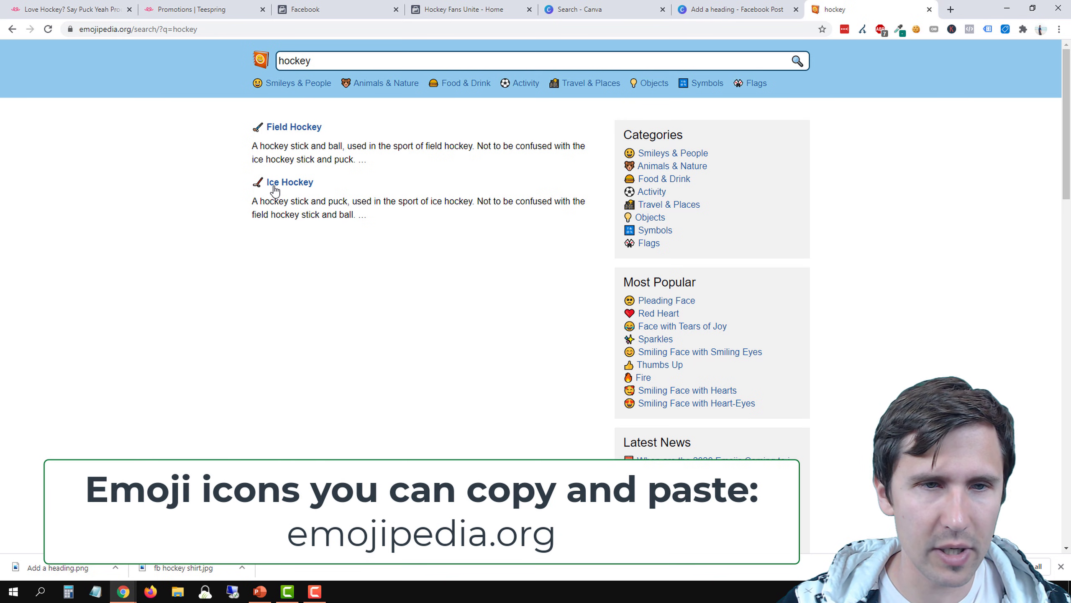
{"action": "left_click", "coordinate": [297, 184]}
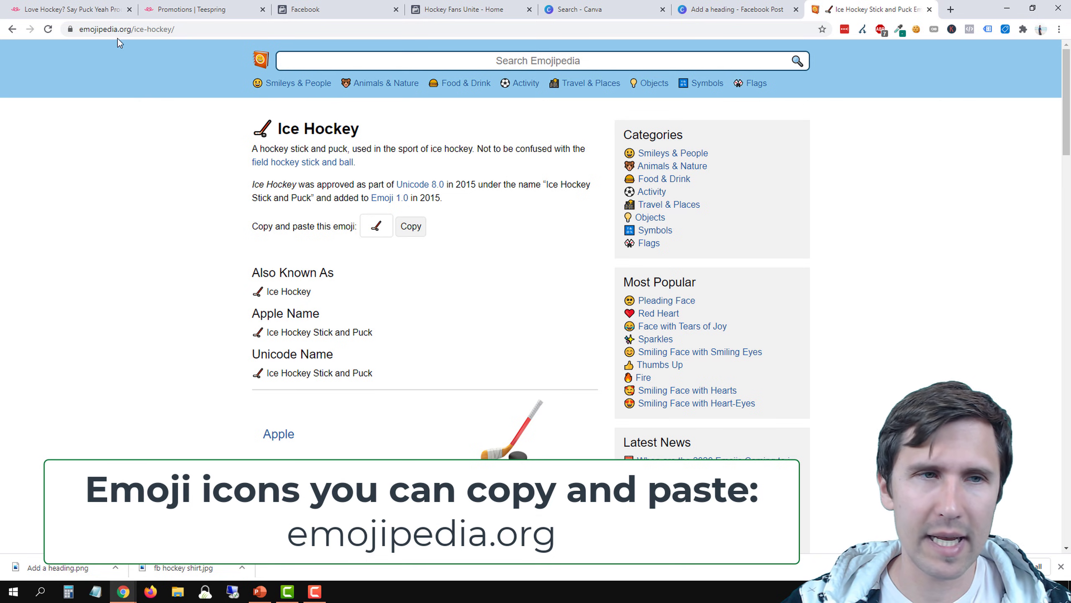
{"action": "left_click", "coordinate": [411, 227]}
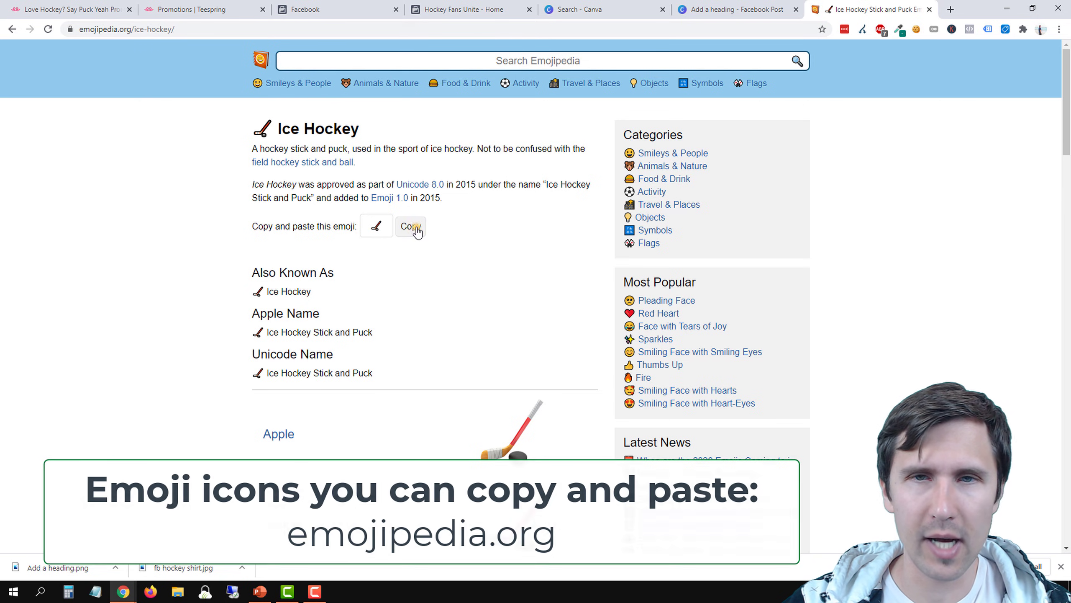
Paste the copied Ice Hockey emoji after "Are you a hockey fan?" in the Facebook post draft
{"action": "left_click", "coordinate": [450, 9]}
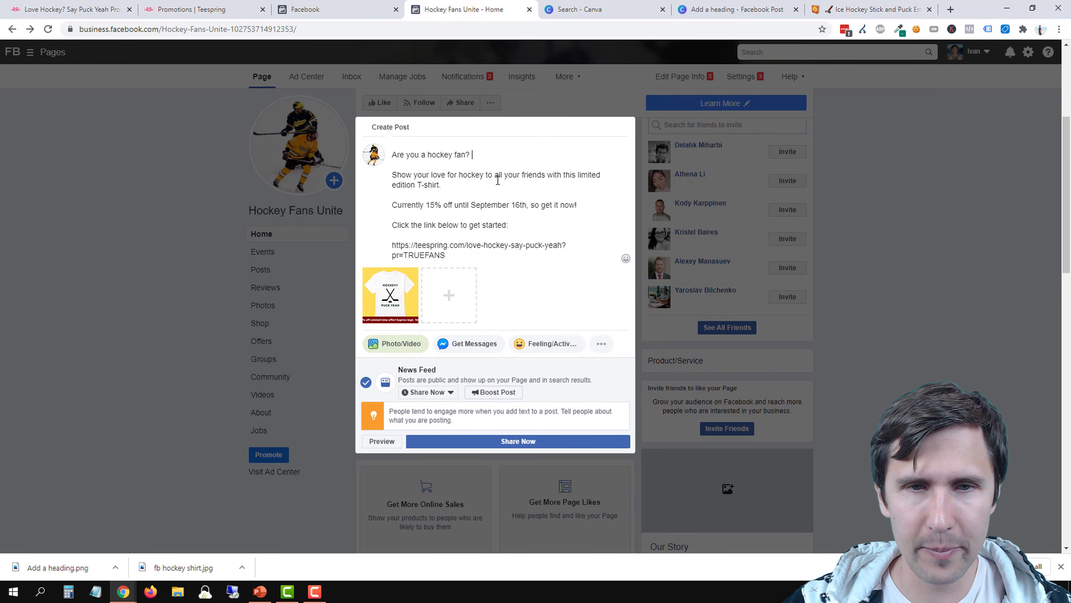
{"action": "right_click", "coordinate": [483, 155]}
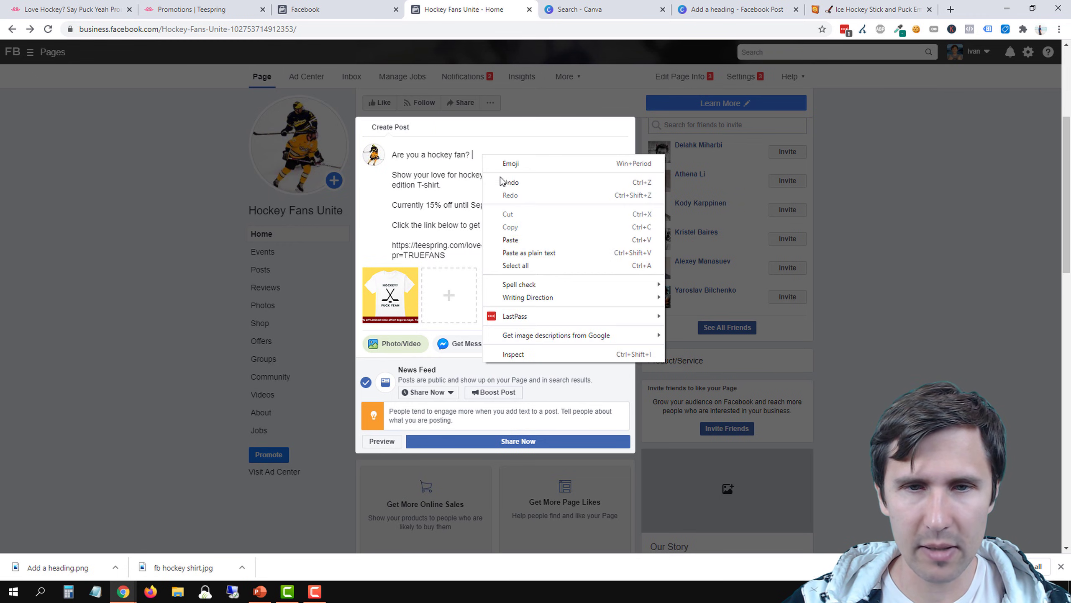
{"action": "left_click", "coordinate": [518, 237]}
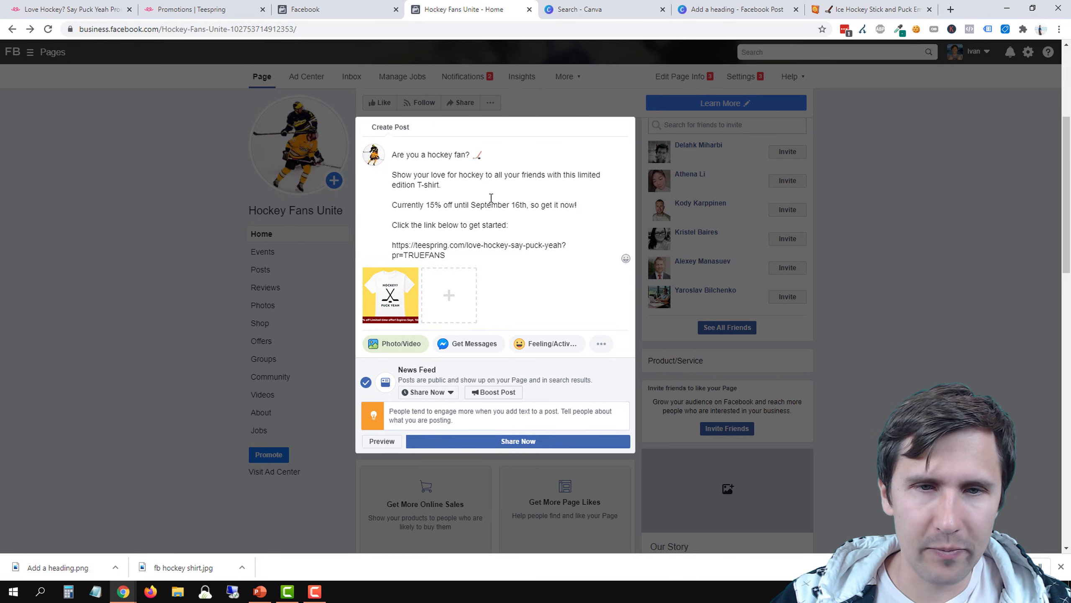
Try a dollar sign emoji at the end of the 15% off sentence and remove it again
{"action": "left_click", "coordinate": [584, 203]}
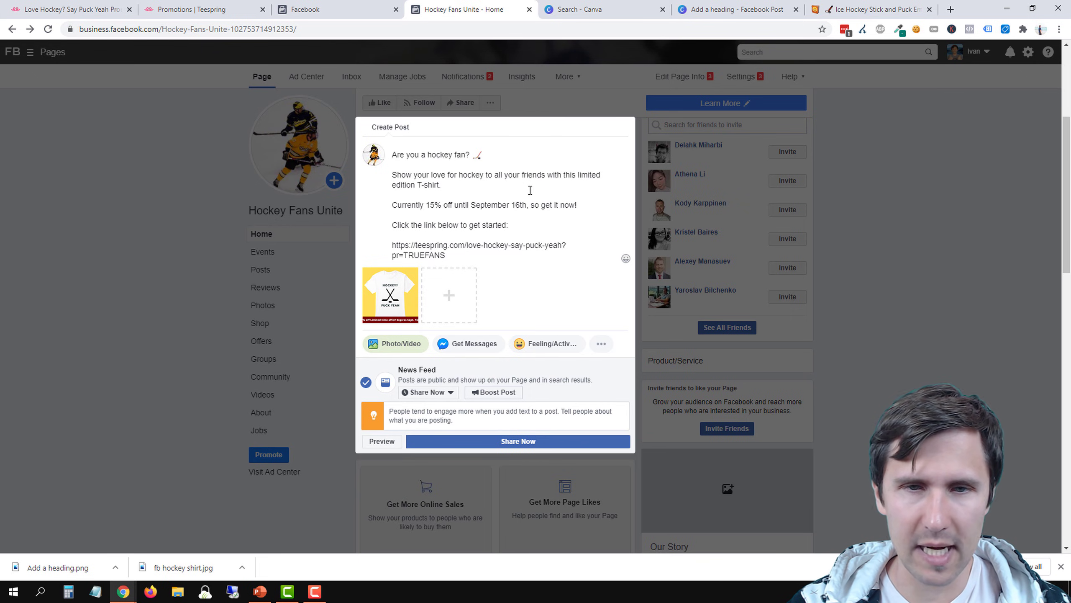
{"action": "key", "text": "super+period"}
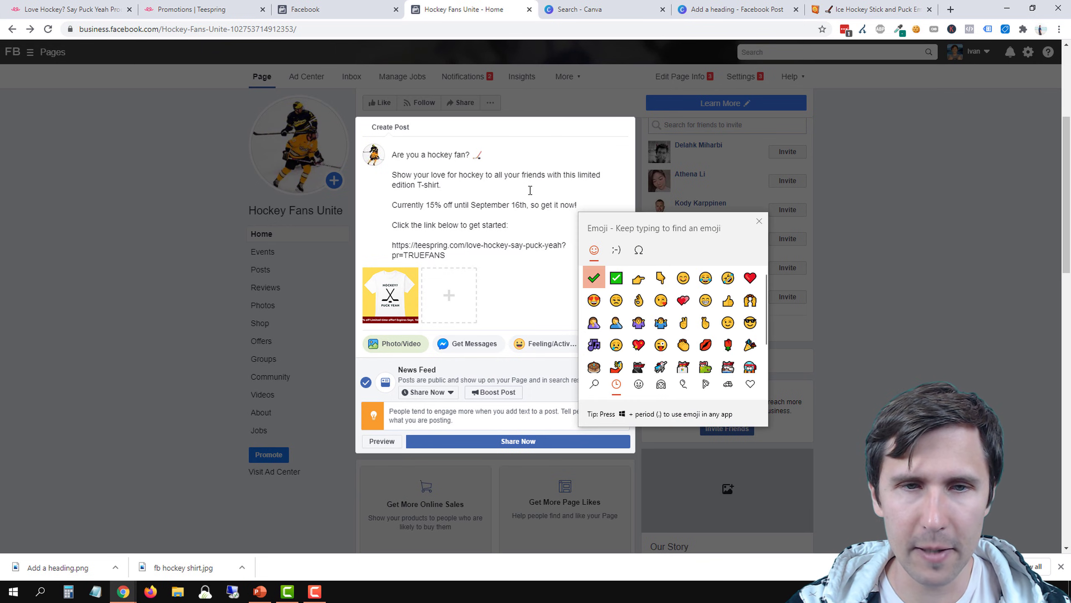
{"action": "type", "text": "sale"}
{"action": "key", "text": "BackSpace"}
{"action": "key", "text": "BackSpace"}
{"action": "key", "text": "BackSpace"}
{"action": "key", "text": "BackSpace"}
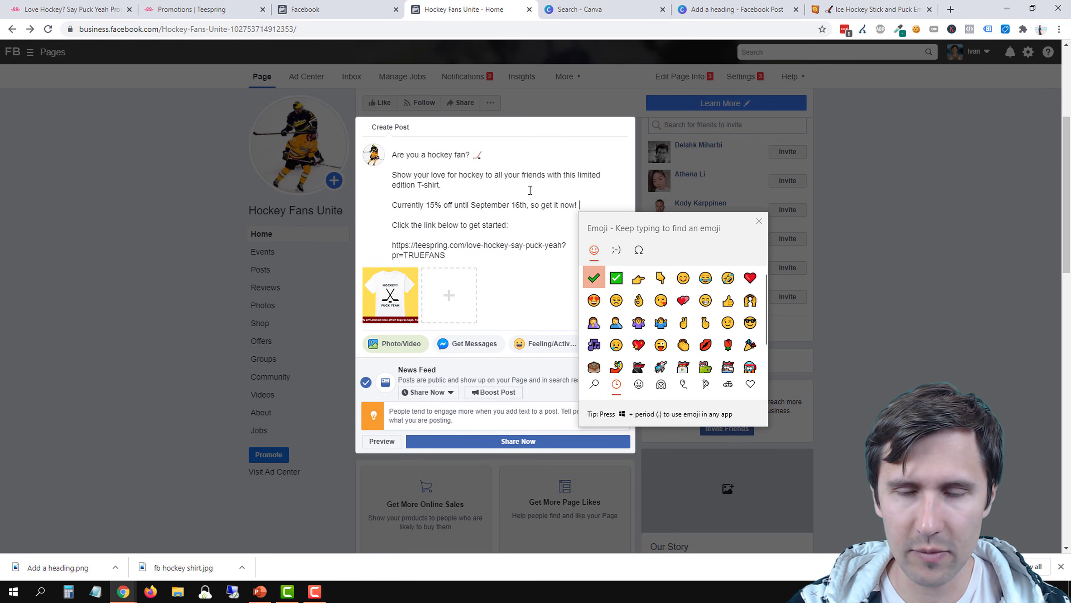
{"action": "type", "text": "dol"}
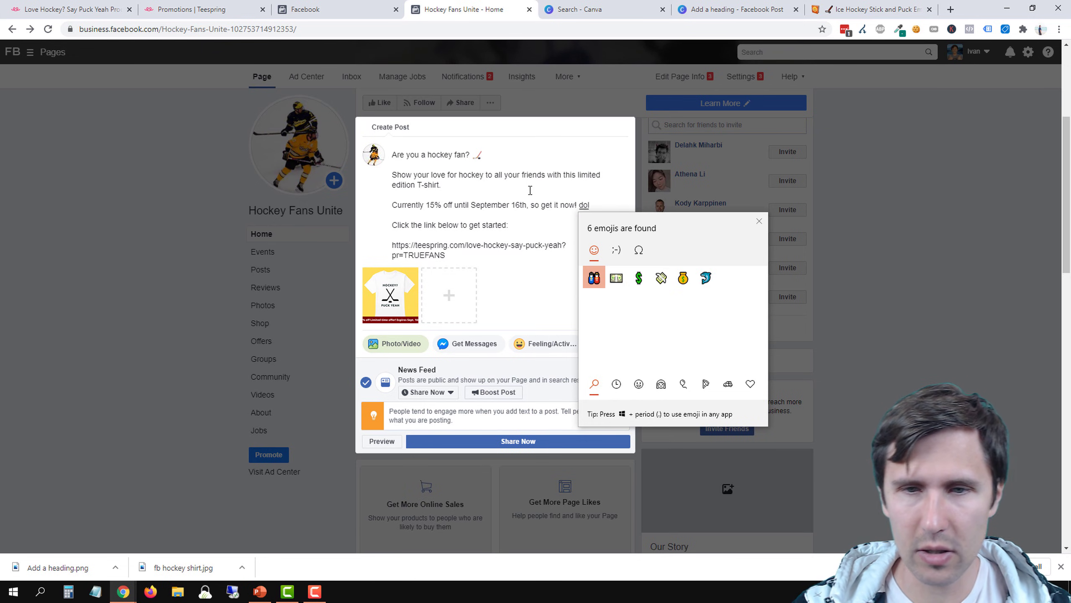
{"action": "left_click", "coordinate": [639, 278]}
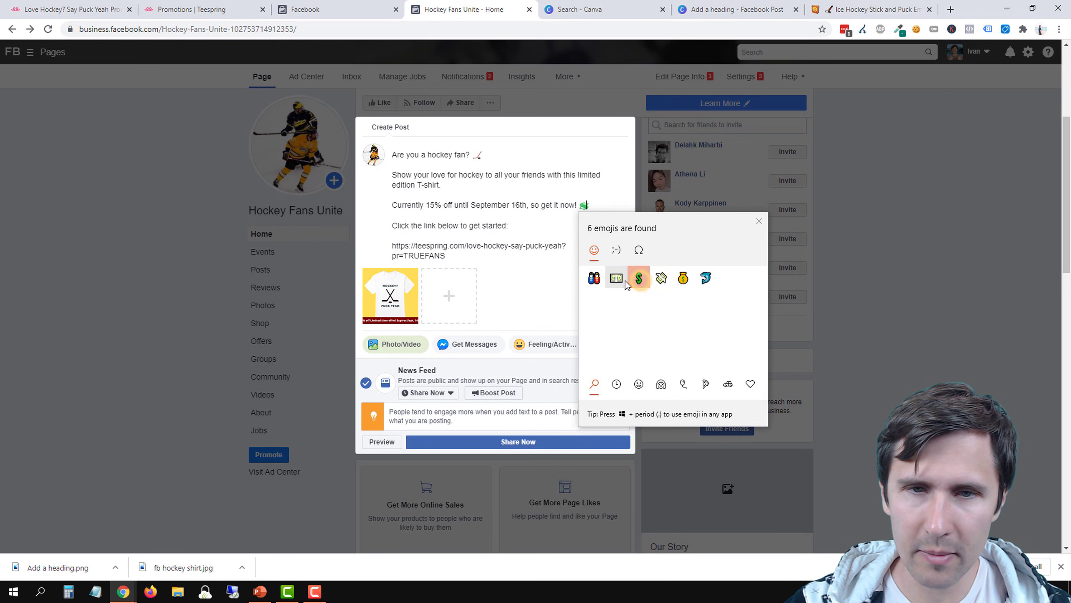
{"action": "left_click", "coordinate": [758, 220]}
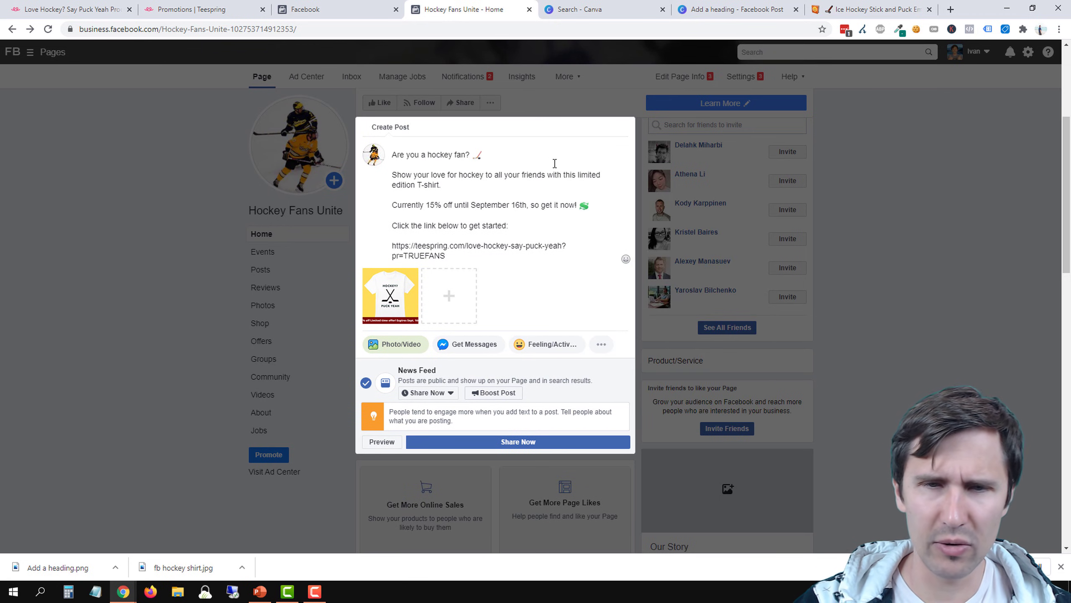
{"action": "key", "text": "BackSpace"}
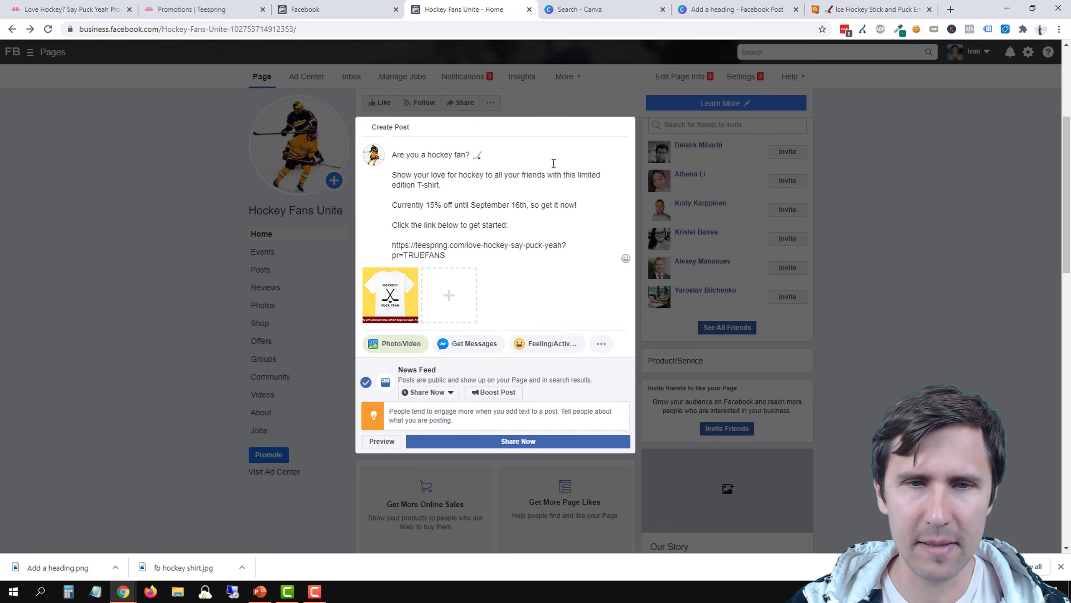
{"action": "key", "text": "super+period"}
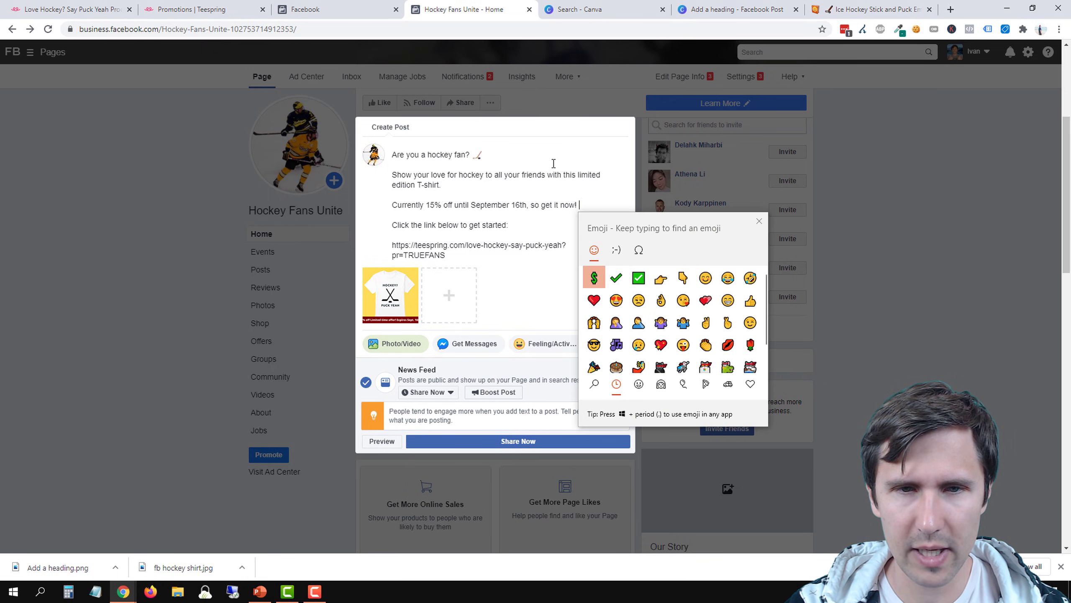
{"action": "type", "text": "dis"}
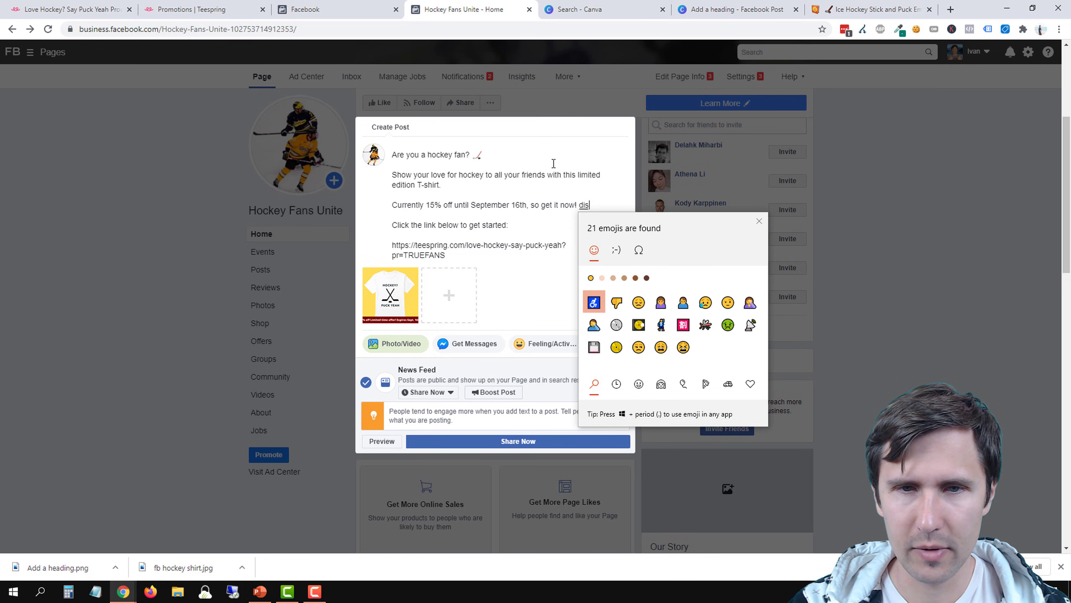
{"action": "key", "text": "BackSpace"}
{"action": "key", "text": "BackSpace"}
{"action": "key", "text": "BackSpace"}
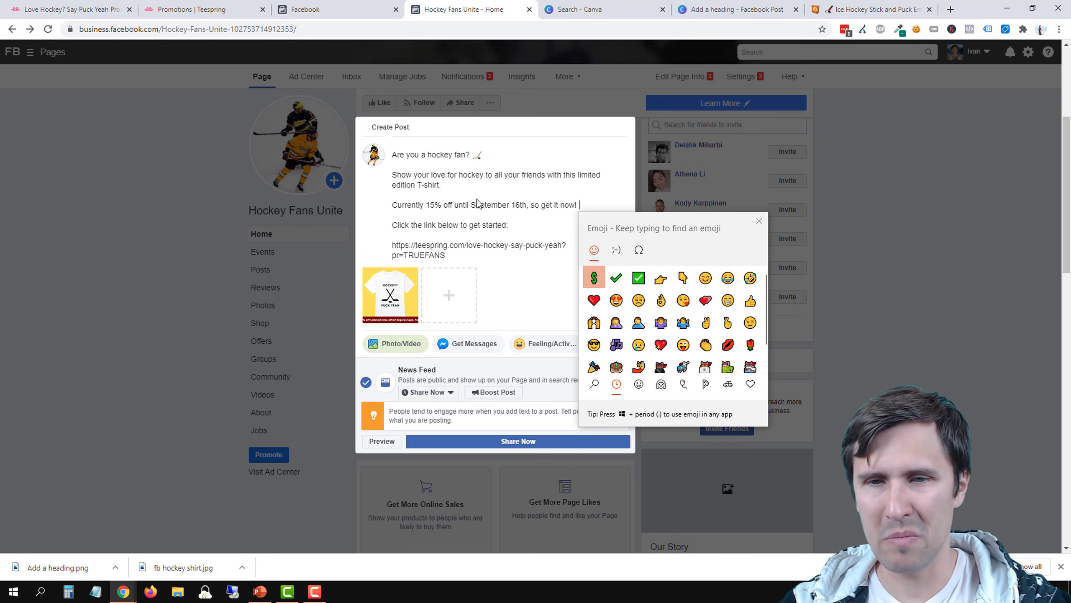
{"action": "left_click", "coordinate": [578, 206]}
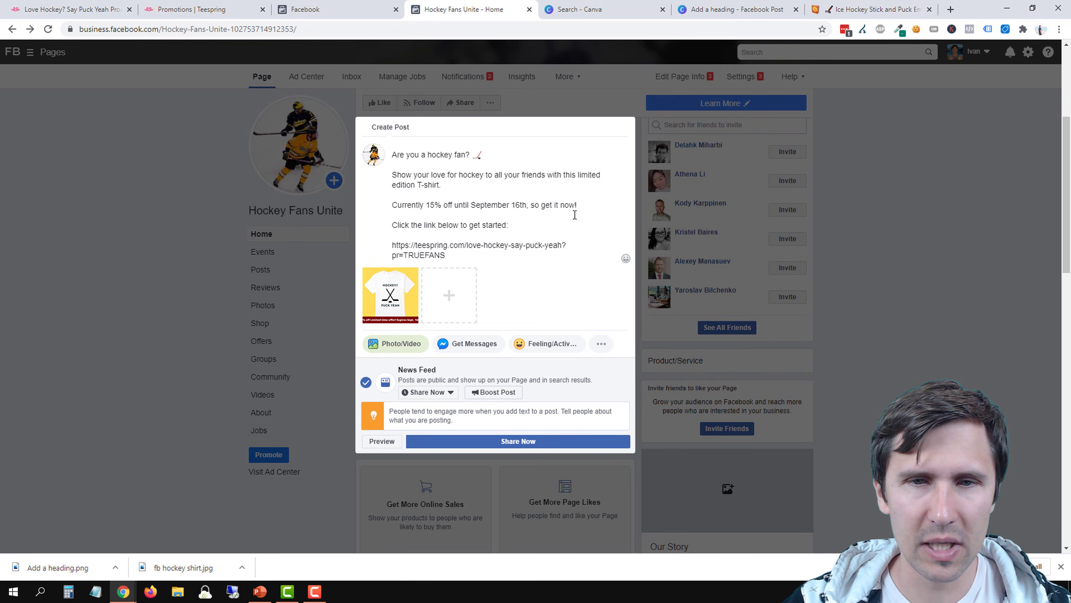
Insert a thumbs-up emoji after "so get it now!" and close the emoji picker
{"action": "left_click", "coordinate": [588, 204]}
{"action": "key", "text": "super+period"}
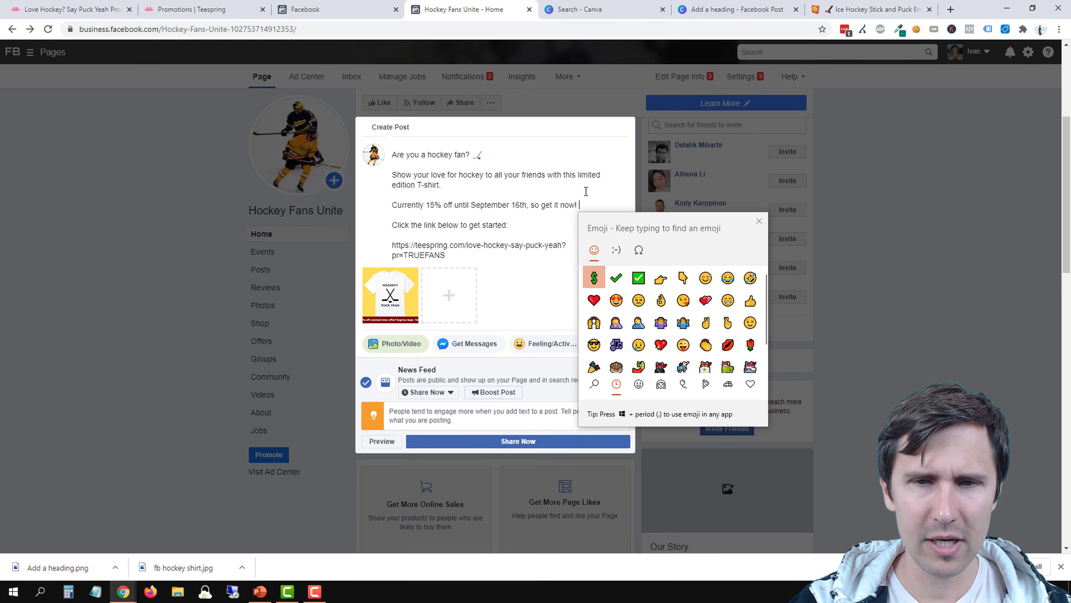
{"action": "type", "text": "thu"}
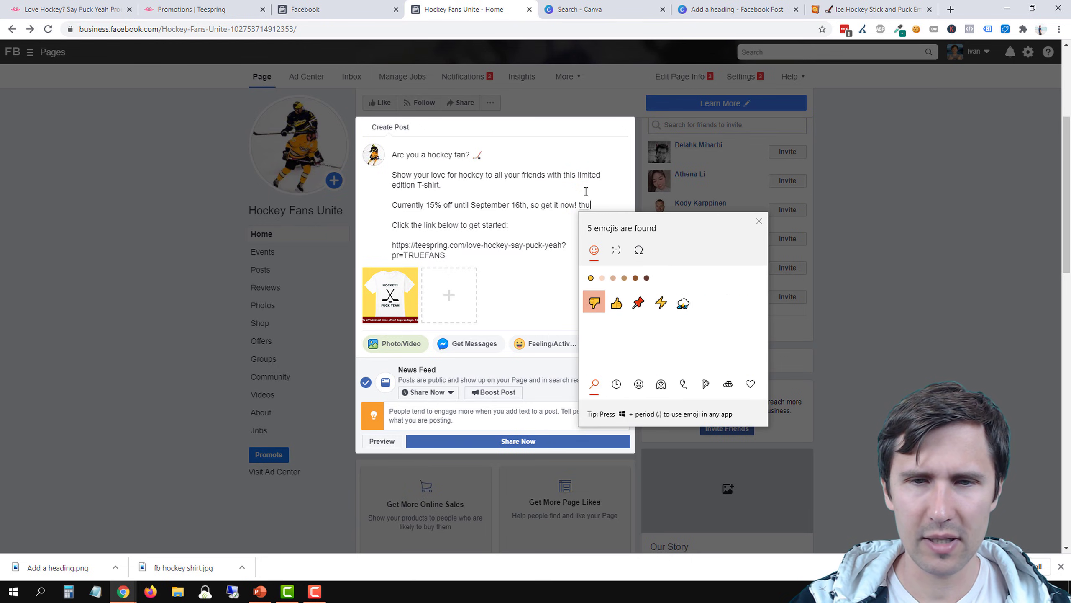
{"action": "left_click", "coordinate": [617, 303]}
{"action": "left_click", "coordinate": [764, 222]}
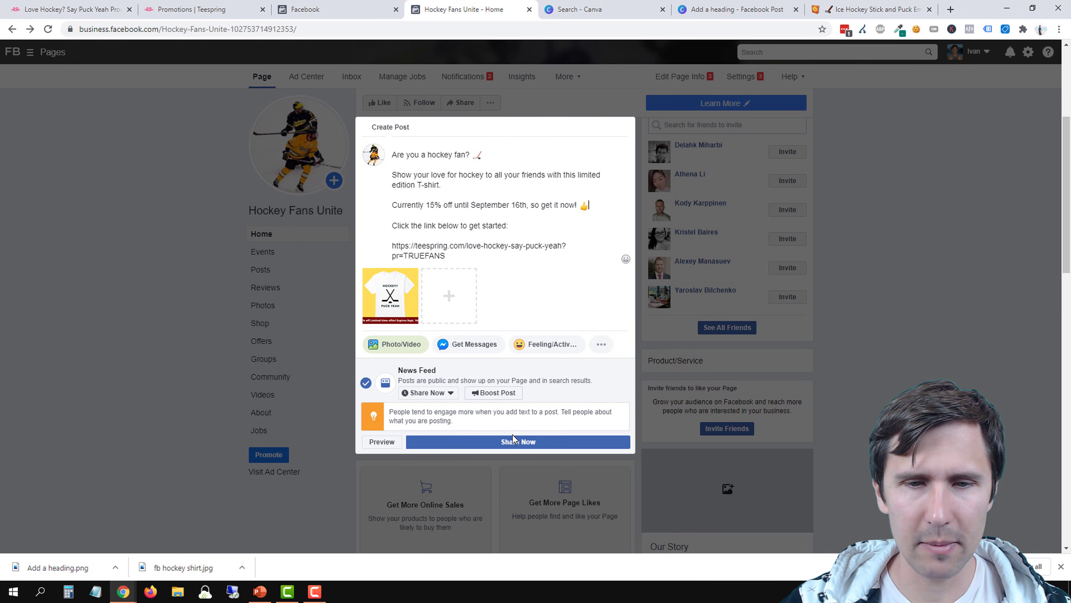
Share the finished post immediately, publishing it as a regular post instead of turning it into an offer
{"action": "left_click", "coordinate": [486, 441]}
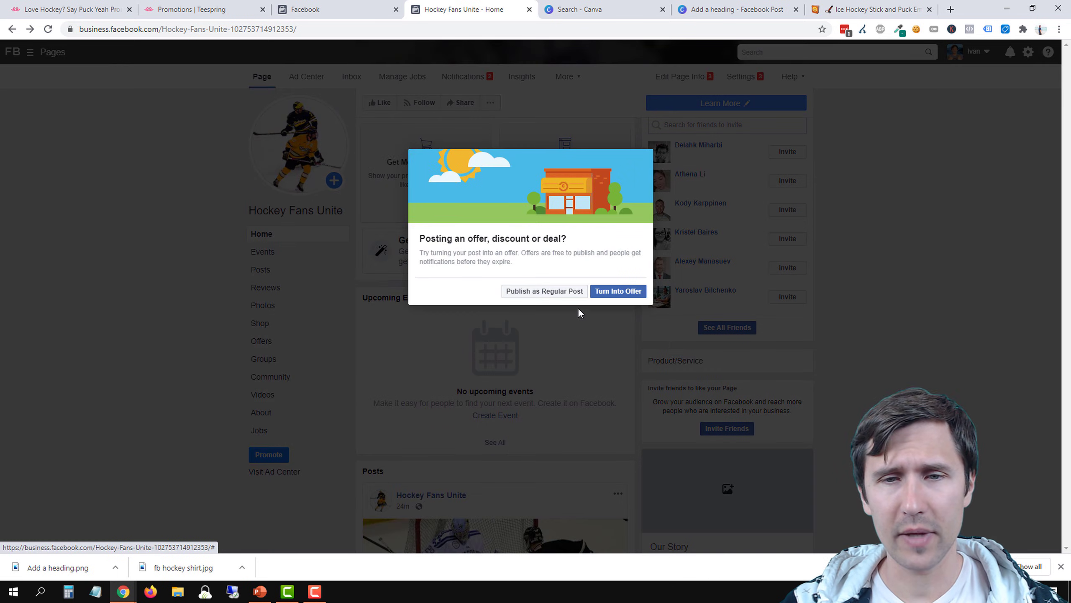
{"action": "left_click", "coordinate": [548, 292]}
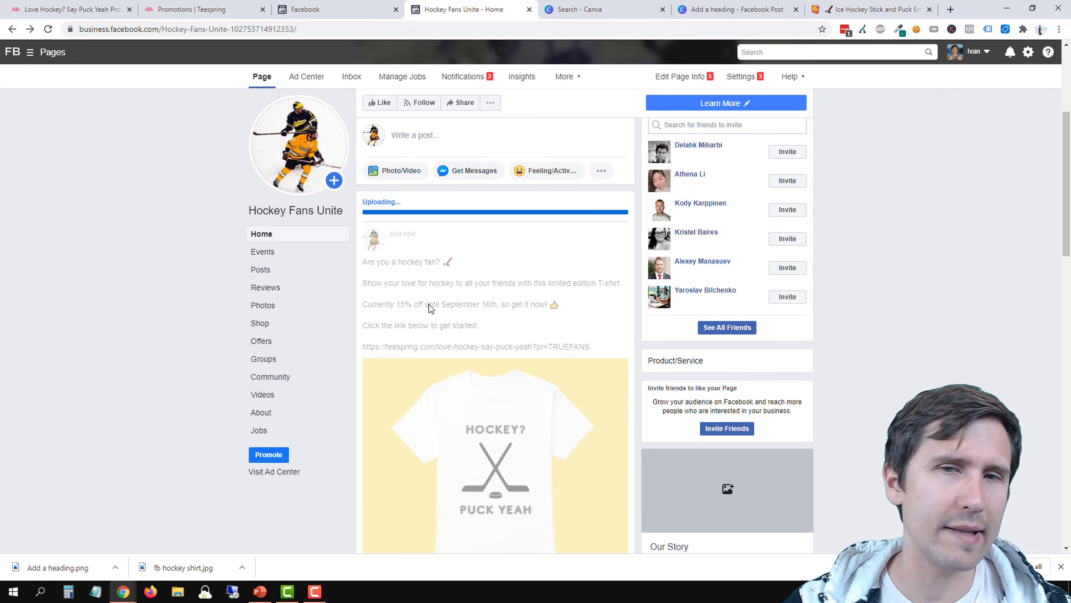
{"action": "scroll", "coordinate": [422, 296], "scroll_direction": "down", "scroll_amount": 1}
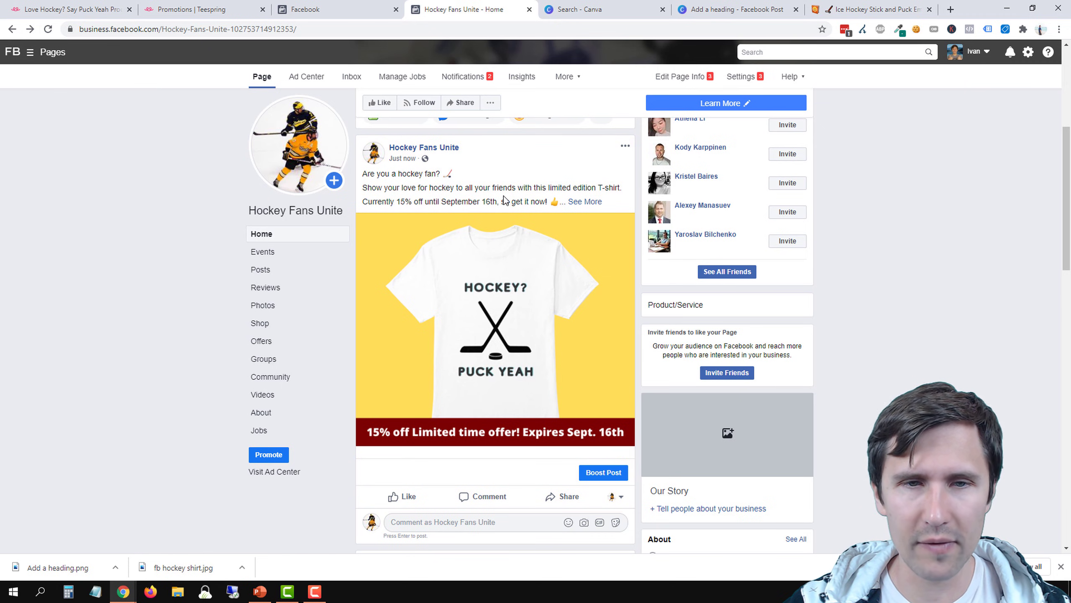
Review the published post on the page, including its full text, the discount link and the enlarged shirt image
{"action": "left_click_drag", "start_coordinate": [380, 173], "coordinate": [456, 174]}
{"action": "left_click", "coordinate": [584, 201]}
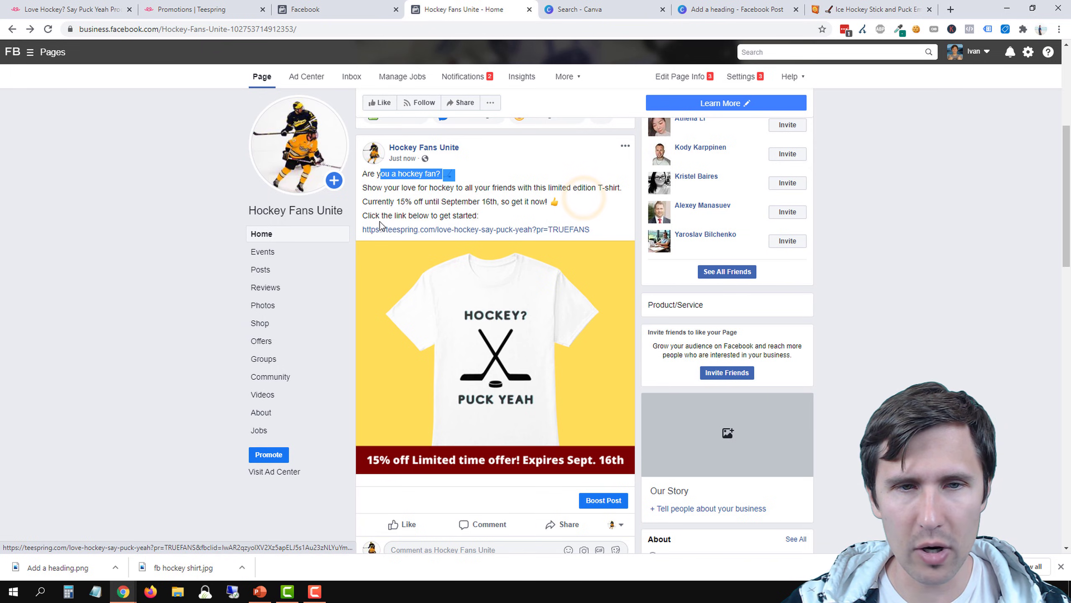
{"action": "left_click_drag", "start_coordinate": [376, 216], "coordinate": [477, 216]}
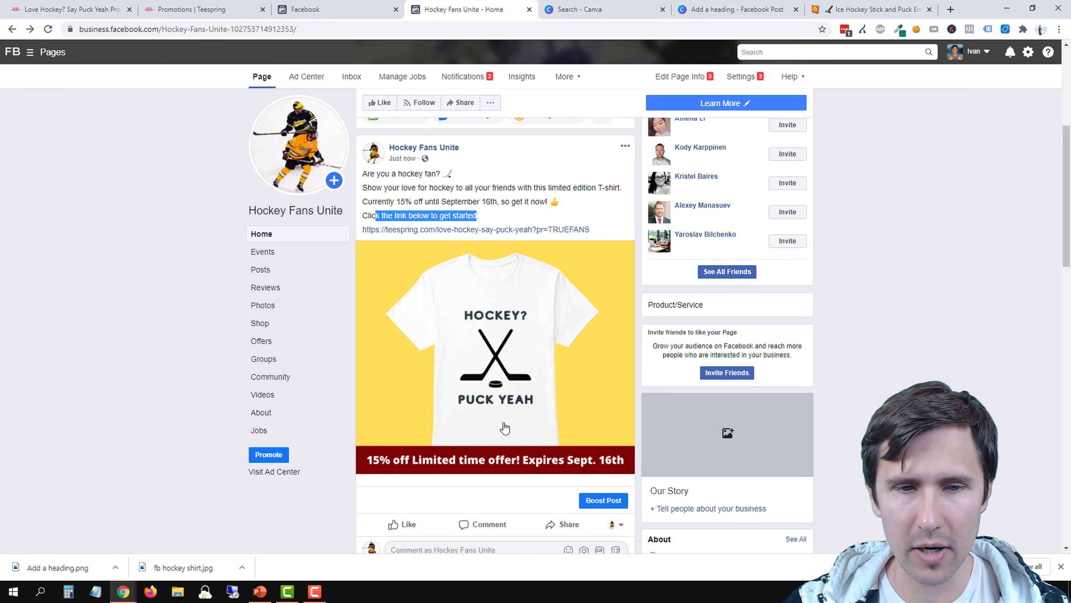
{"action": "left_click", "coordinate": [511, 328]}
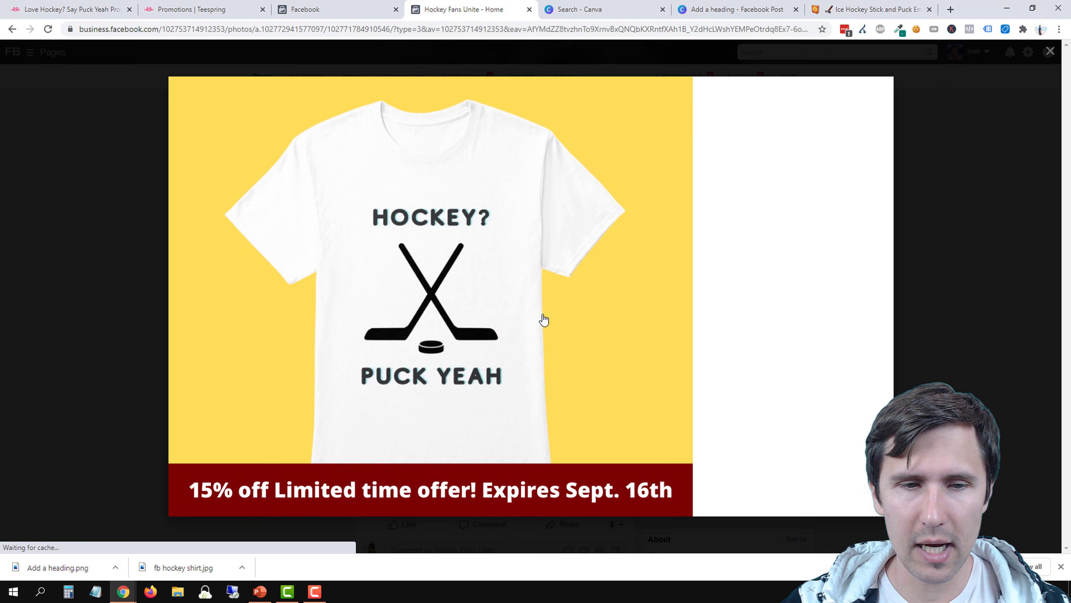
{"action": "left_click", "coordinate": [64, 300]}
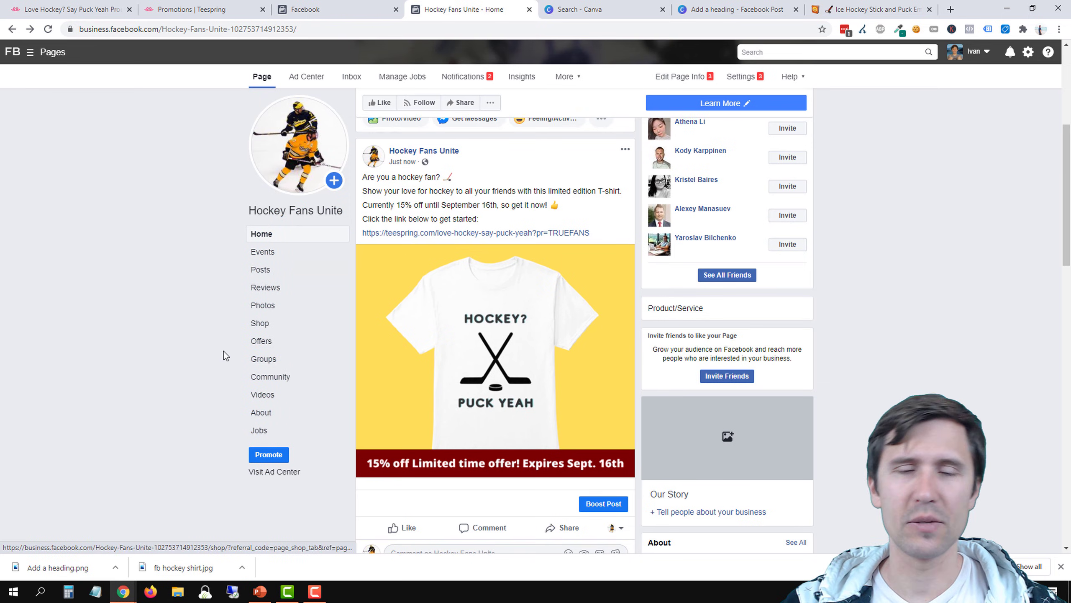
{"action": "scroll", "coordinate": [223, 351], "scroll_direction": "up", "scroll_amount": 1}
{"action": "scroll", "coordinate": [229, 379], "scroll_direction": "down", "scroll_amount": 2}
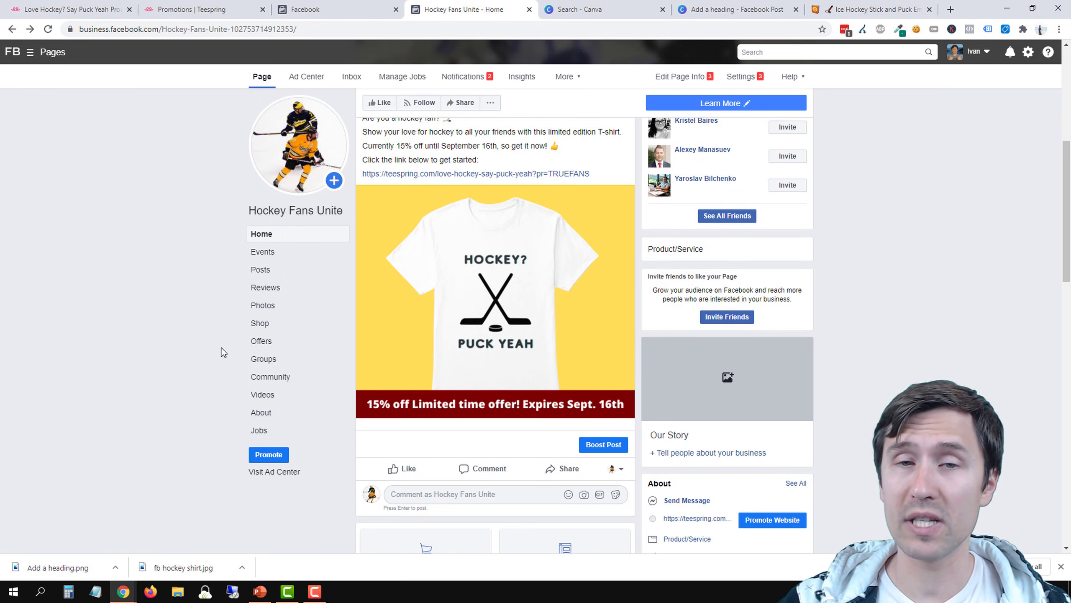
{"action": "scroll", "coordinate": [236, 350], "scroll_direction": "up", "scroll_amount": 4}
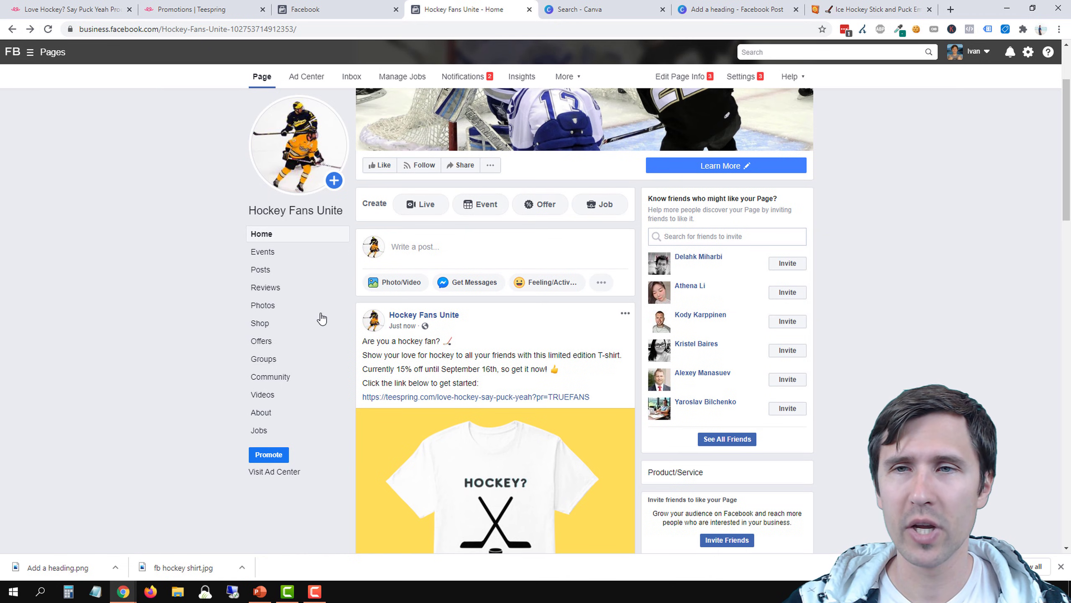
Close Emojipedia, switch to the PowerPoint slide "Our Steps" and add a check mark emoji after "Create our Facebook post + design"
{"action": "left_click", "coordinate": [929, 9]}
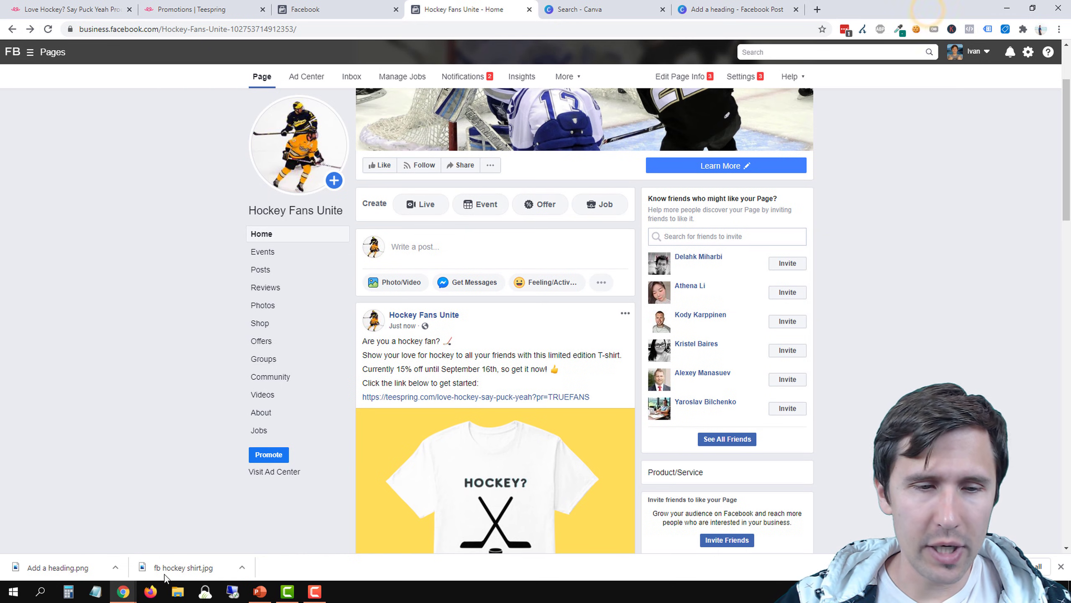
{"action": "left_click", "coordinate": [258, 591]}
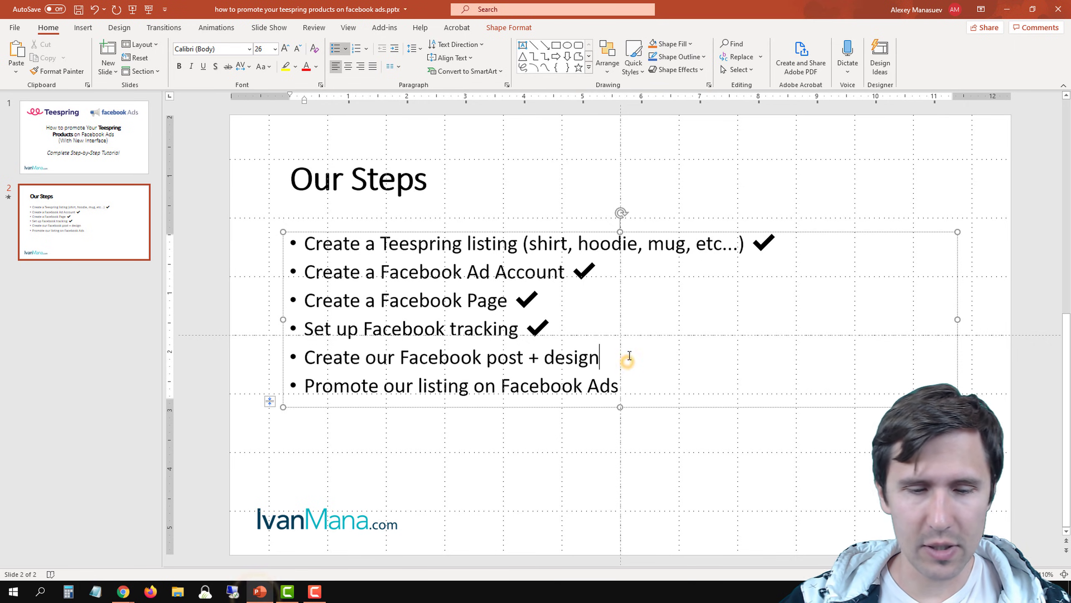
{"action": "key", "text": "super+period"}
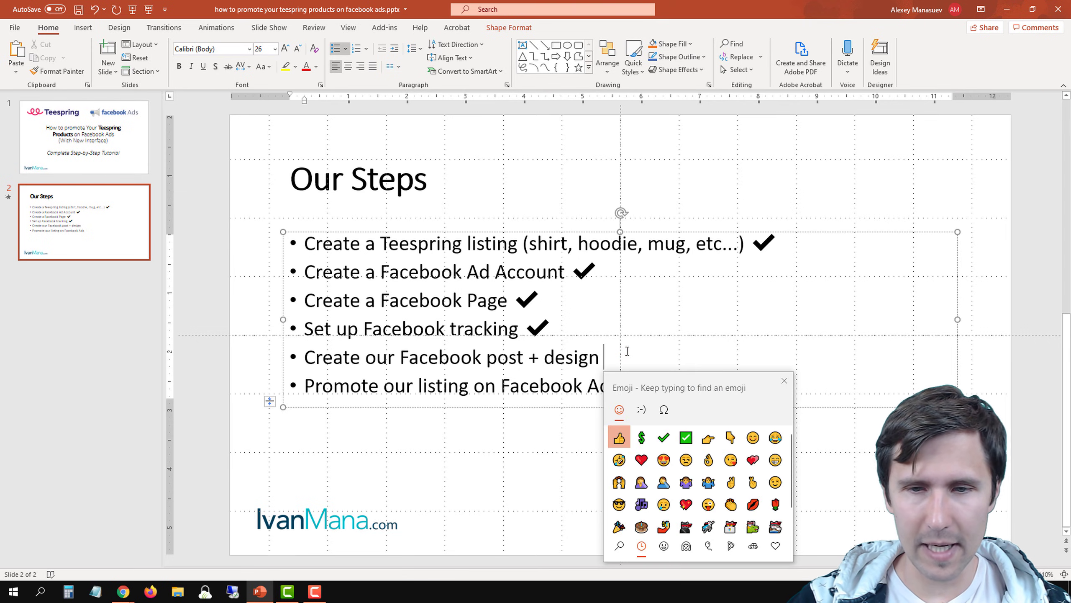
{"action": "key", "text": "Right"}
{"action": "key", "text": "Right"}
{"action": "key", "text": "Return"}
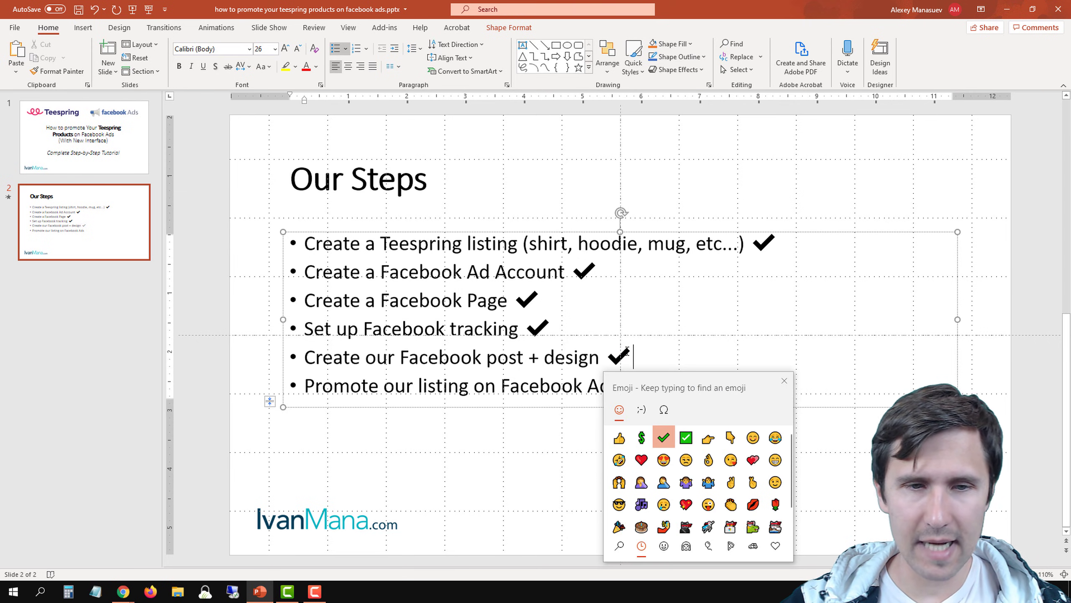
{"action": "key", "text": "Escape"}
{"action": "left_click", "coordinate": [519, 433]}
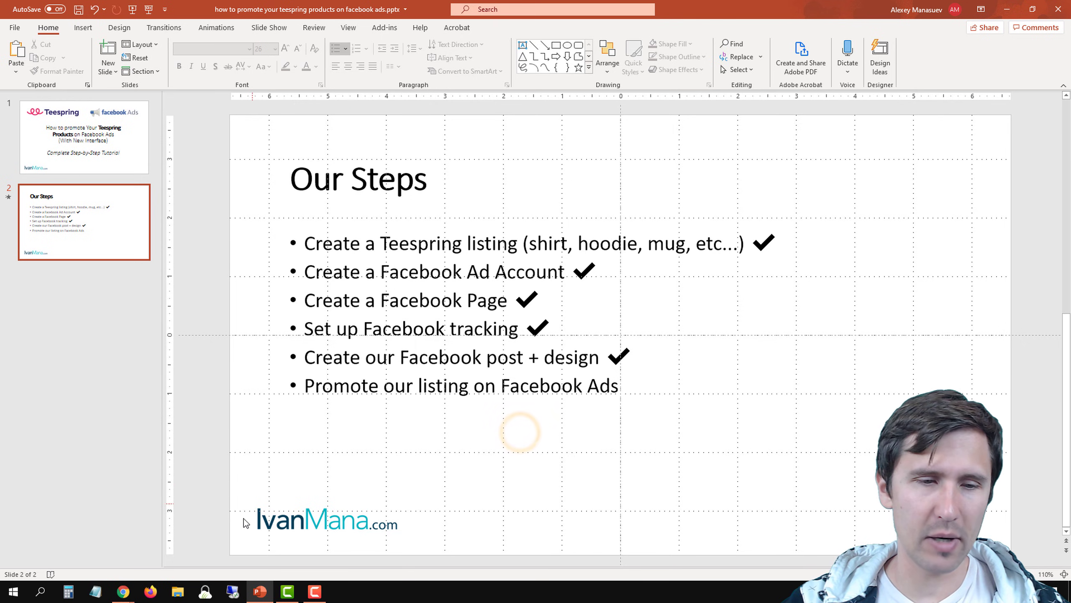
Switch back to Chrome and close the Hockey Fans Unite page tab and both Canva tabs
{"action": "mouse_move", "coordinate": [126, 592]}
{"action": "left_click", "coordinate": [204, 540]}
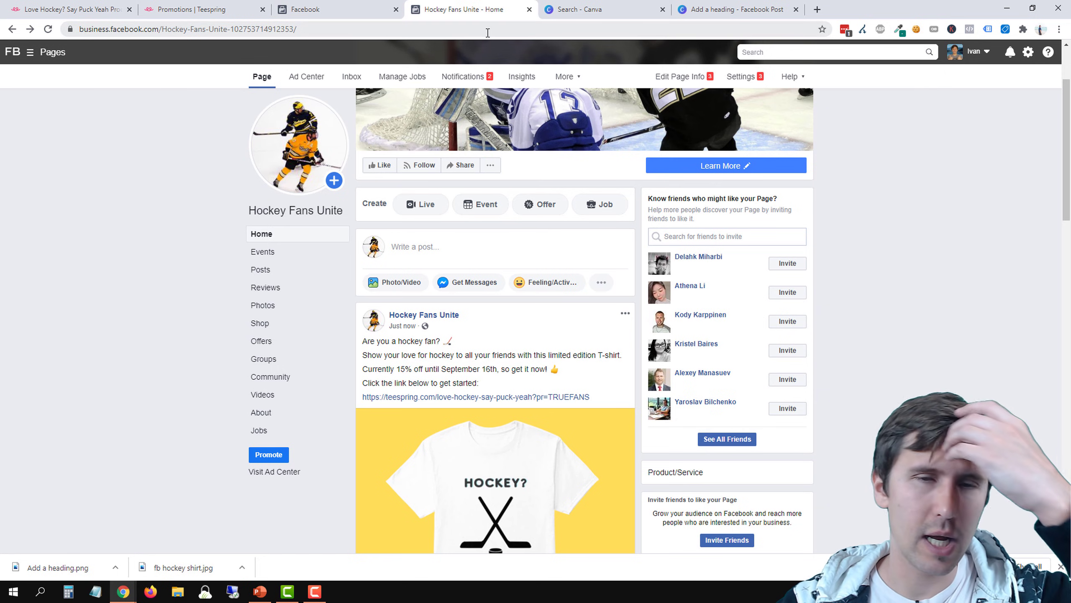
{"action": "left_click", "coordinate": [530, 9]}
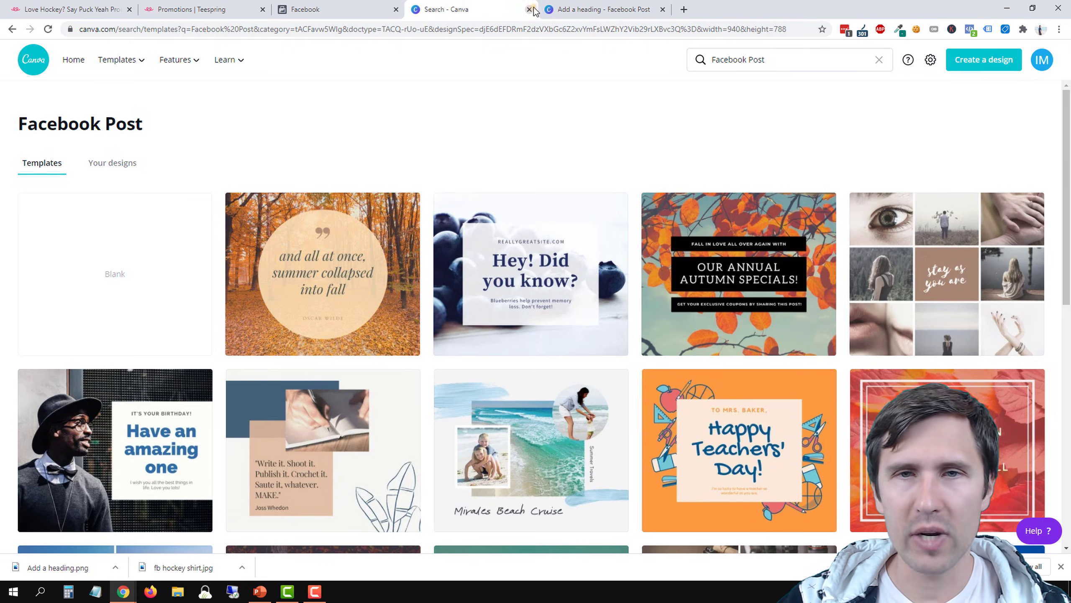
{"action": "left_click", "coordinate": [533, 9]}
{"action": "left_click", "coordinate": [532, 10]}
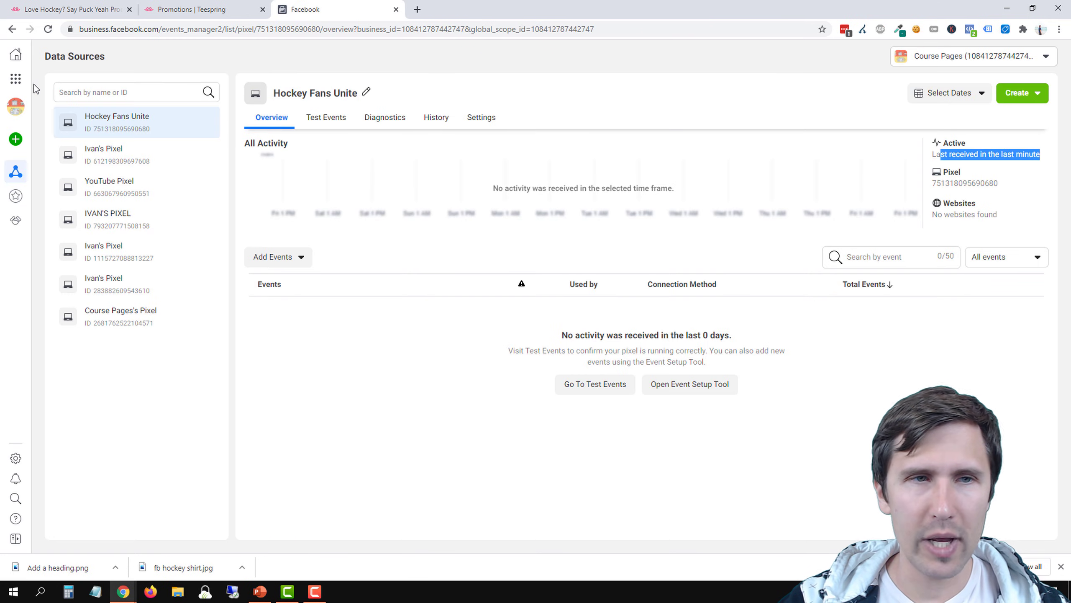
Open Ads Manager from the Events Manager page, switch off the draft campaign "tshirt" and dismiss the downloads bar
{"action": "left_click", "coordinate": [219, 8]}
{"action": "left_click", "coordinate": [112, 4]}
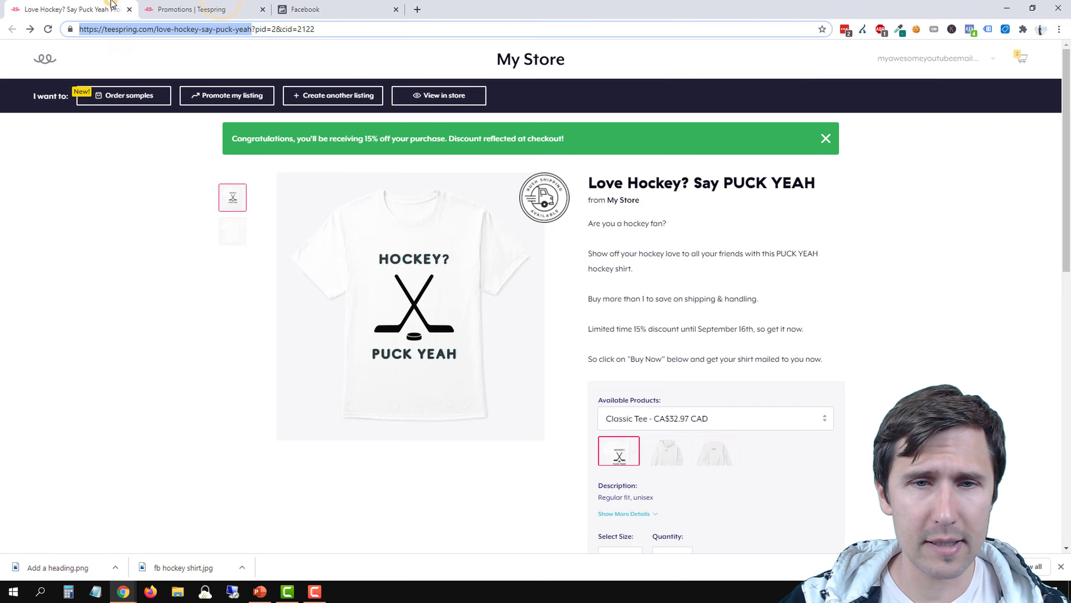
{"action": "left_click", "coordinate": [216, 9]}
{"action": "left_click", "coordinate": [316, 10]}
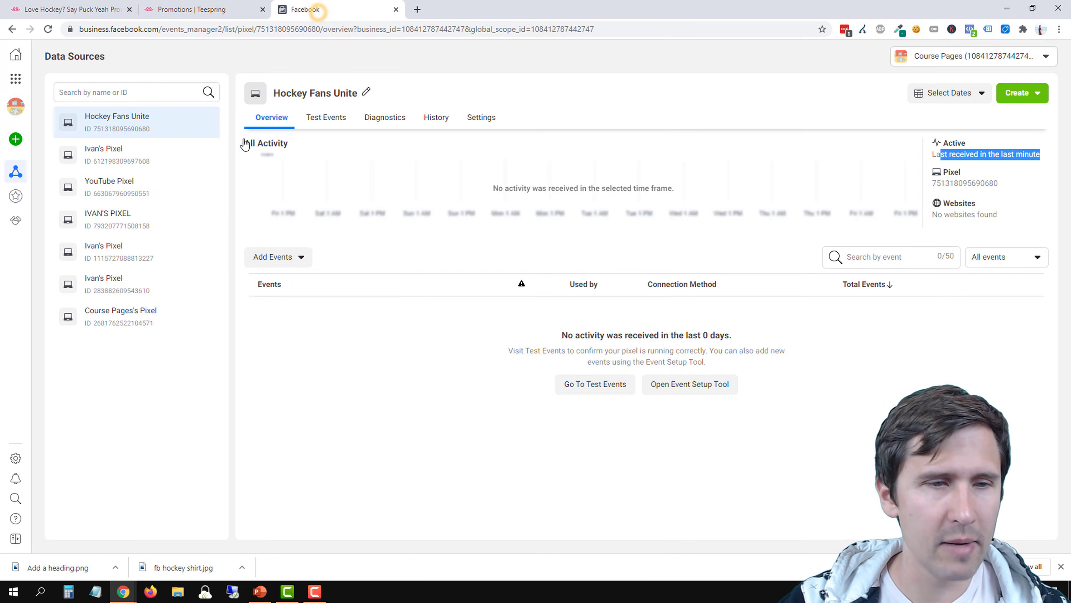
{"action": "mouse_move", "coordinate": [17, 270]}
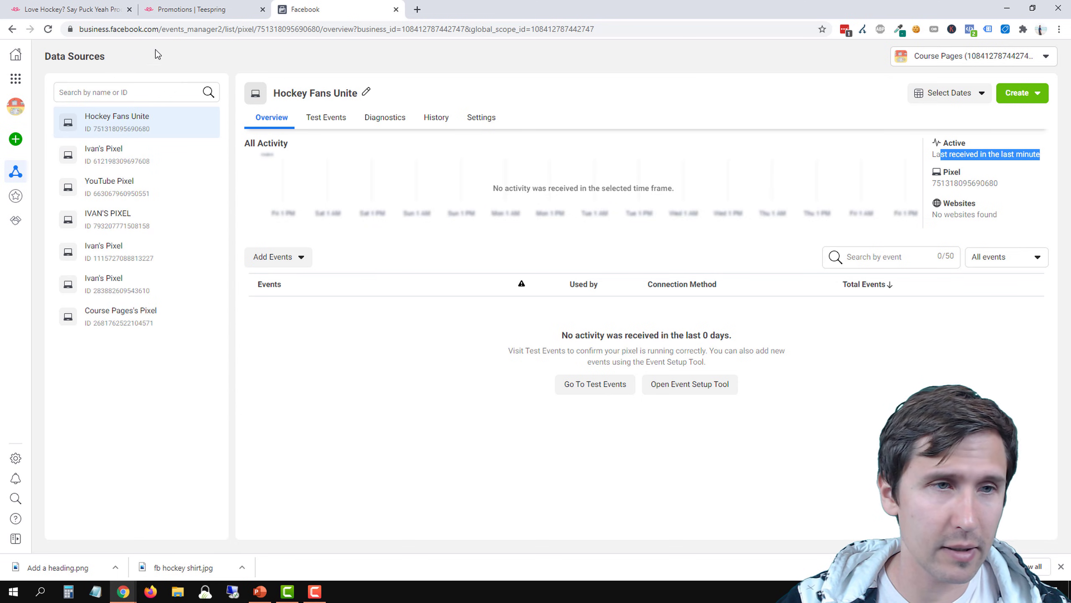
{"action": "left_click", "coordinate": [17, 80]}
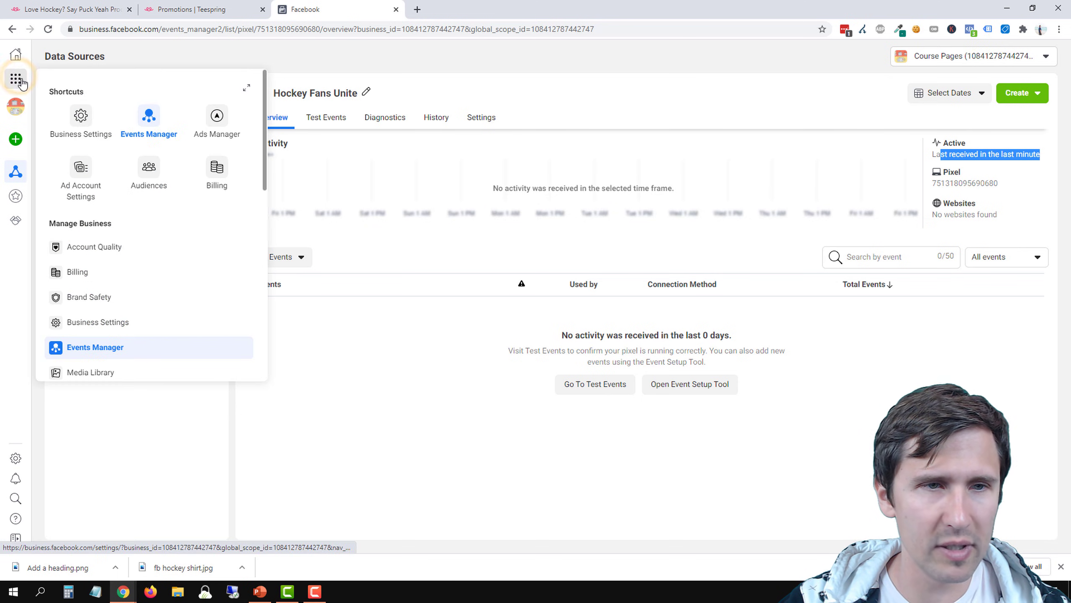
{"action": "left_click", "coordinate": [218, 119]}
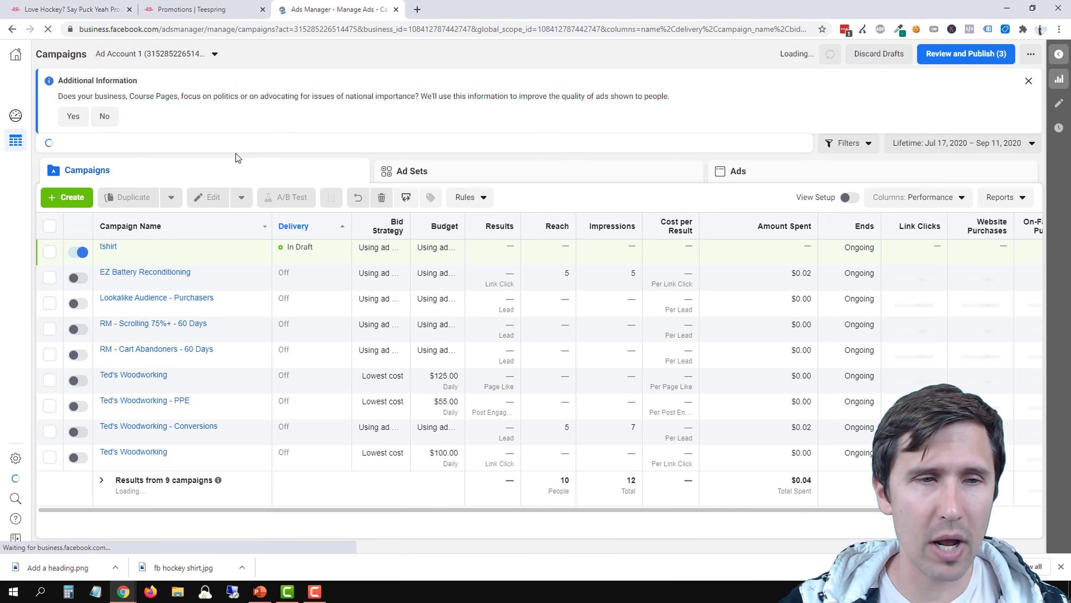
{"action": "left_click", "coordinate": [77, 255]}
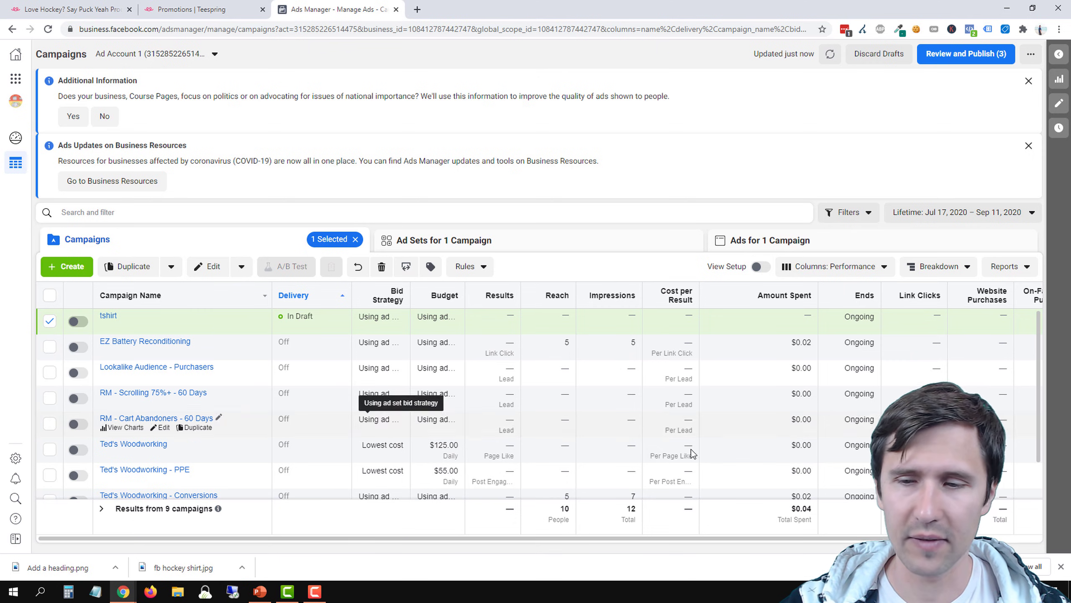
{"action": "left_click", "coordinate": [1062, 567]}
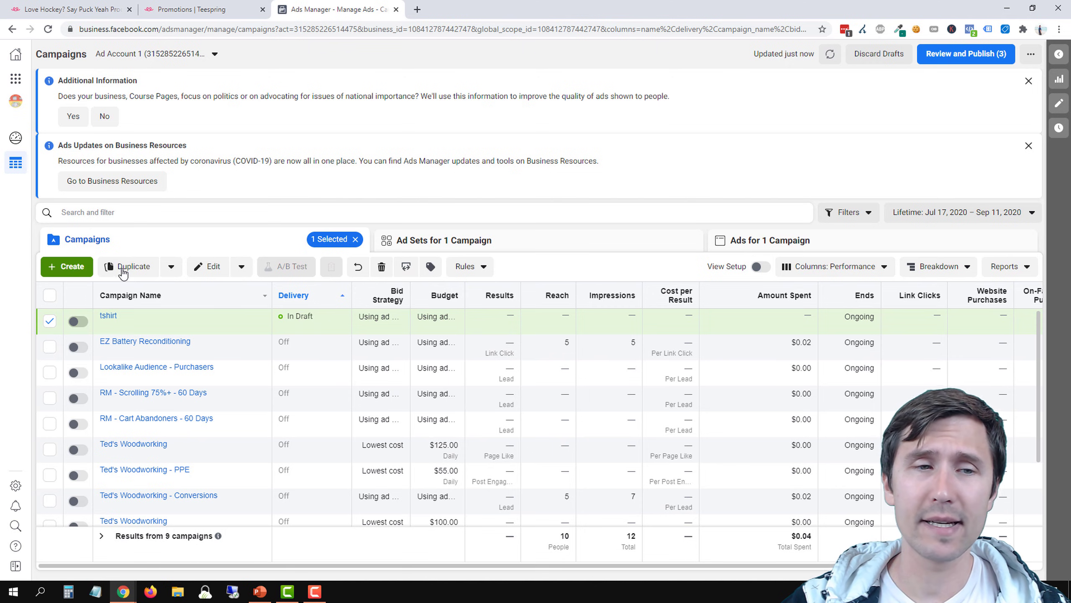
Start a new campaign and name it "Teespring - Love Hockey Puck Yeah Shirt"
{"action": "left_click", "coordinate": [68, 269]}
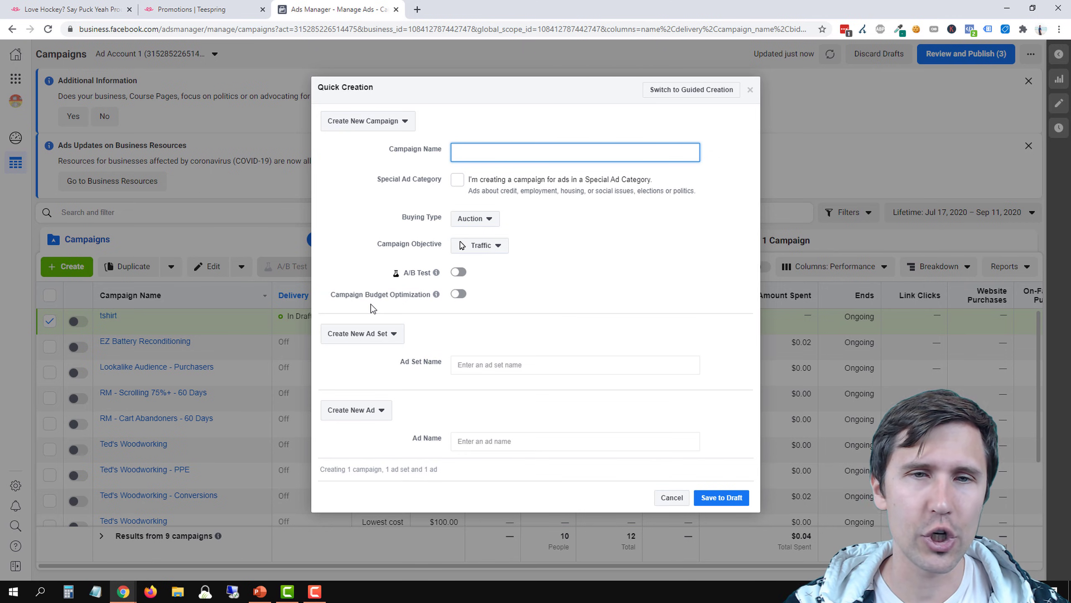
{"action": "type", "text": "Teespring -"}
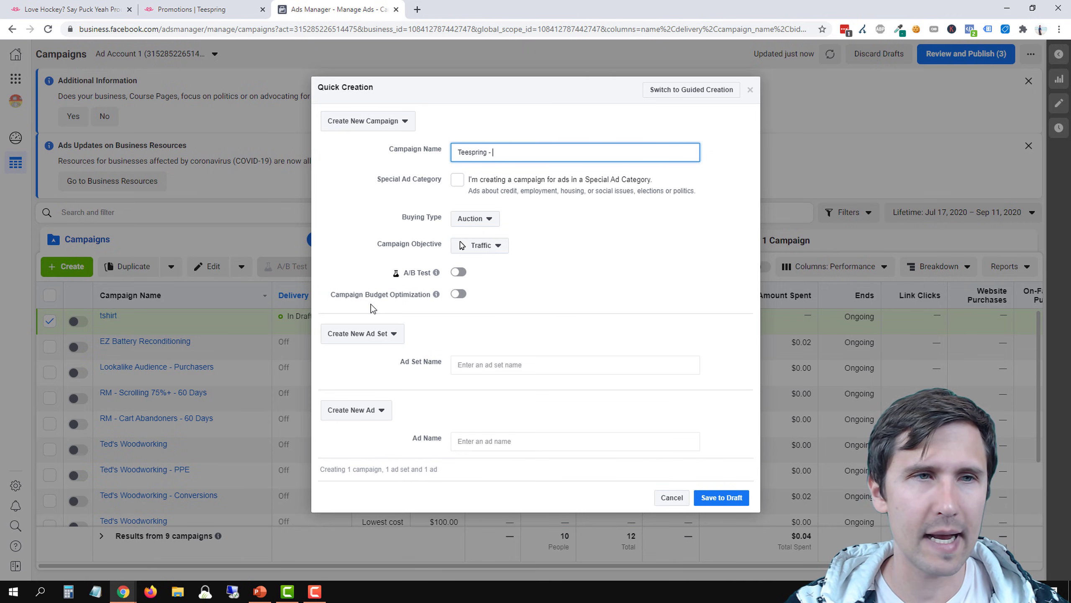
{"action": "type", "text": " Lock Hockey"}
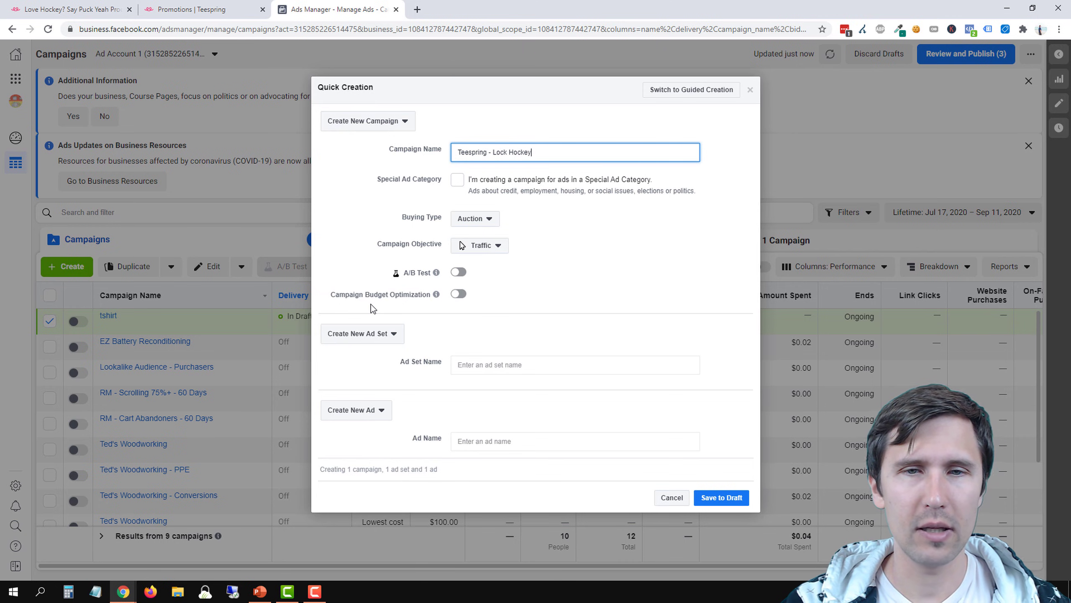
{"action": "key", "text": "BackSpace"}
{"action": "key", "text": "BackSpace"}
{"action": "key", "text": "BackSpace"}
{"action": "key", "text": "BackSpace"}
{"action": "key", "text": "BackSpace"}
{"action": "key", "text": "BackSpace"}
{"action": "key", "text": "BackSpace"}
{"action": "key", "text": "BackSpace"}
{"action": "type", "text": "ve "}
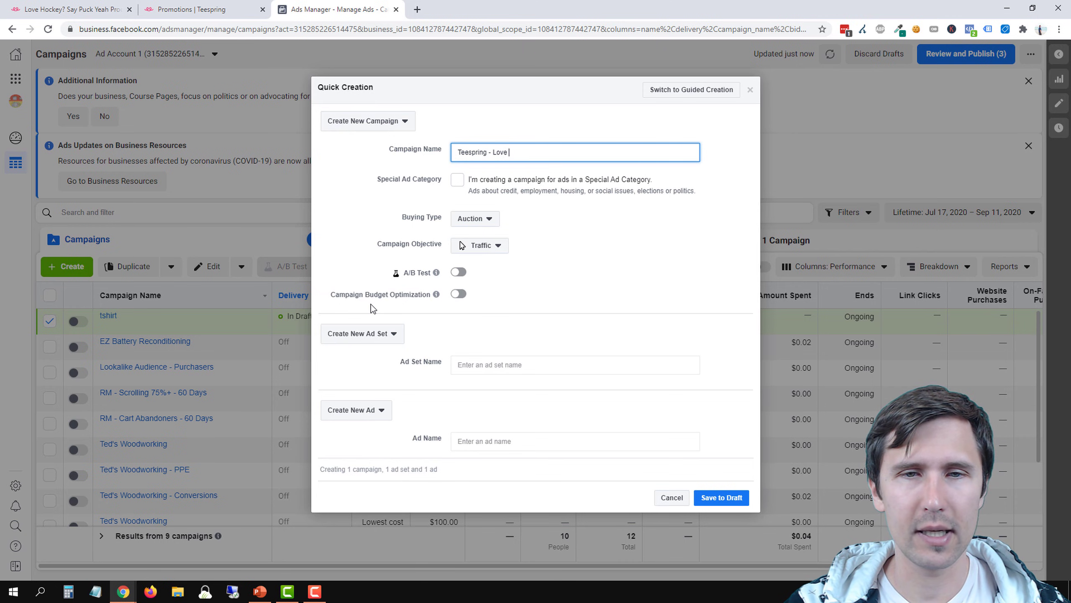
{"action": "type", "text": "Hockey Puc"}
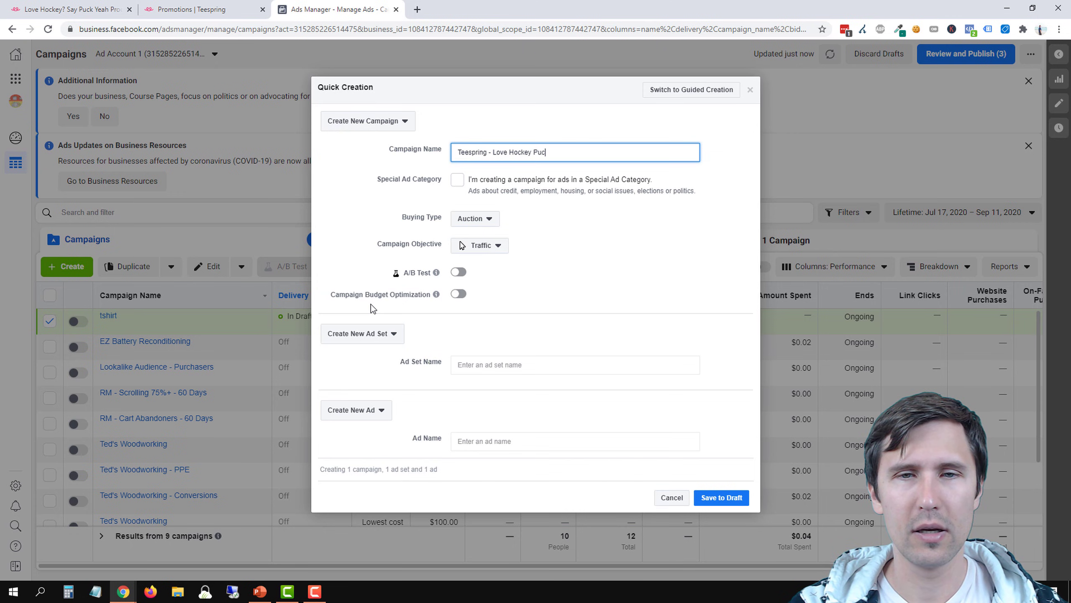
{"action": "type", "text": "k Yeah Shirt"}
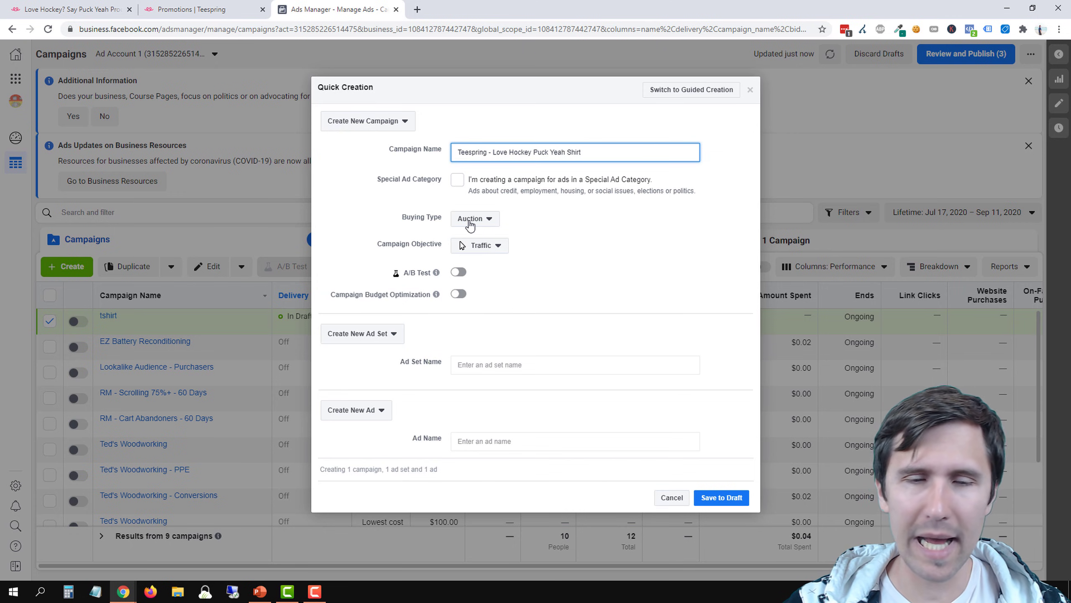
Set the campaign objective to Post engagement and save the new campaign as a draft
{"action": "left_click", "coordinate": [481, 250]}
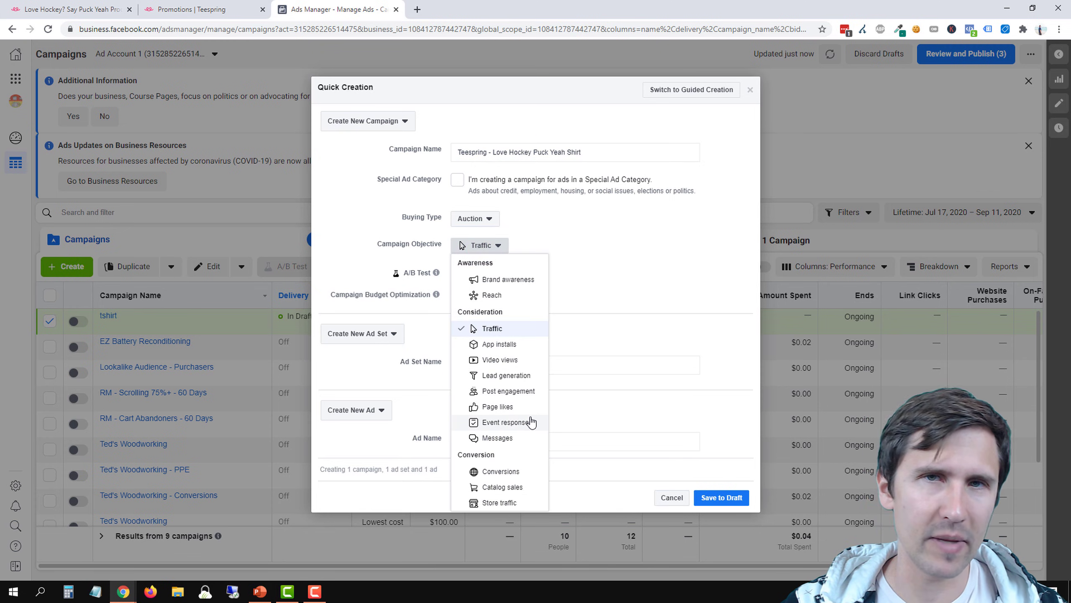
{"action": "left_click", "coordinate": [493, 392]}
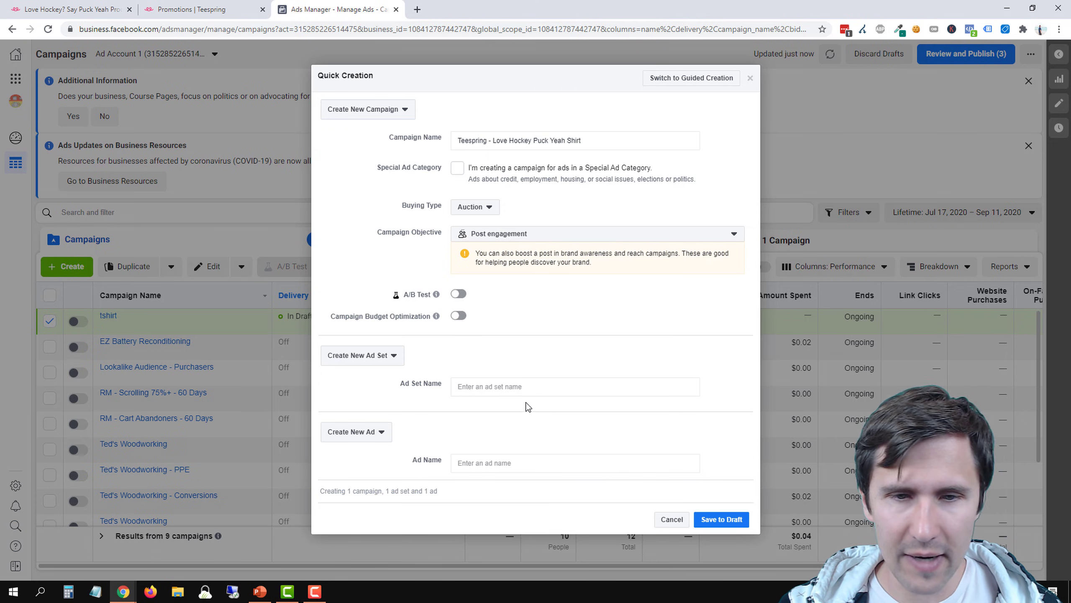
{"action": "left_click", "coordinate": [712, 522]}
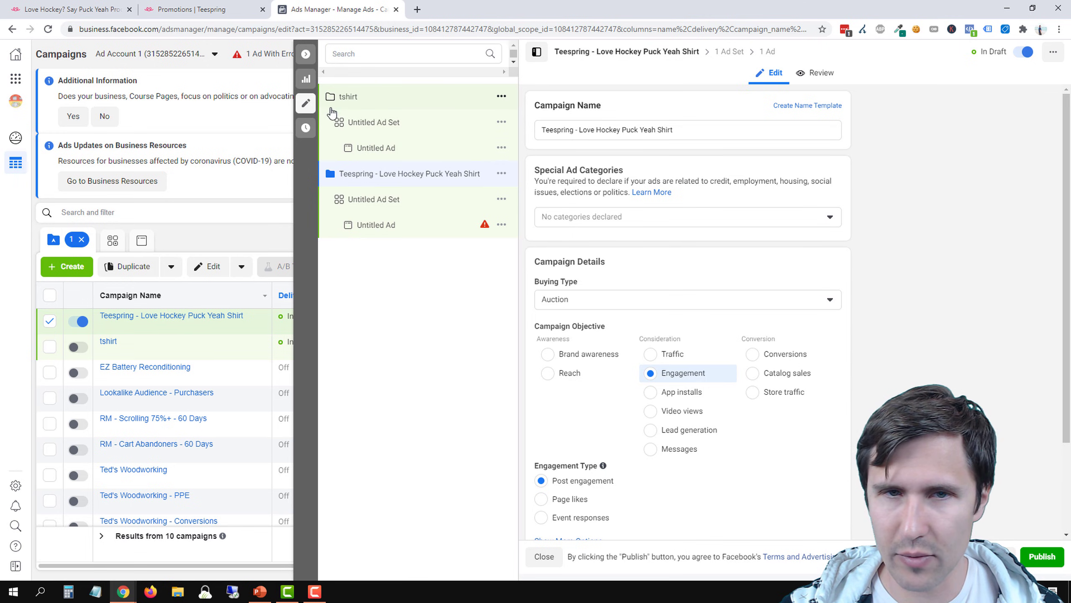
Delete the old draft campaign "tshirt" and confirm its removal
{"action": "left_click", "coordinate": [501, 96]}
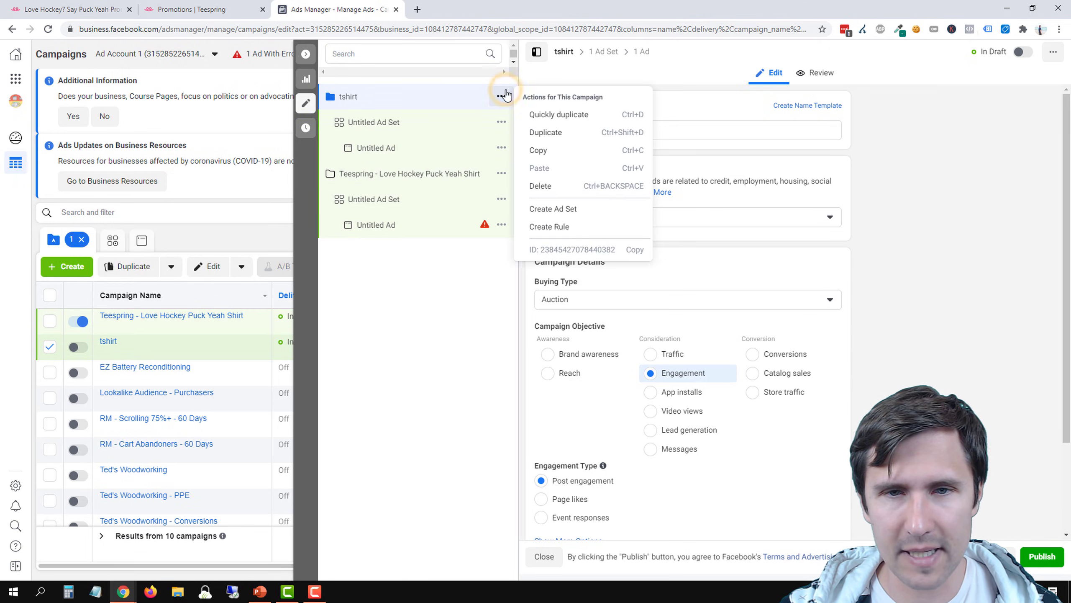
{"action": "left_click", "coordinate": [561, 181]}
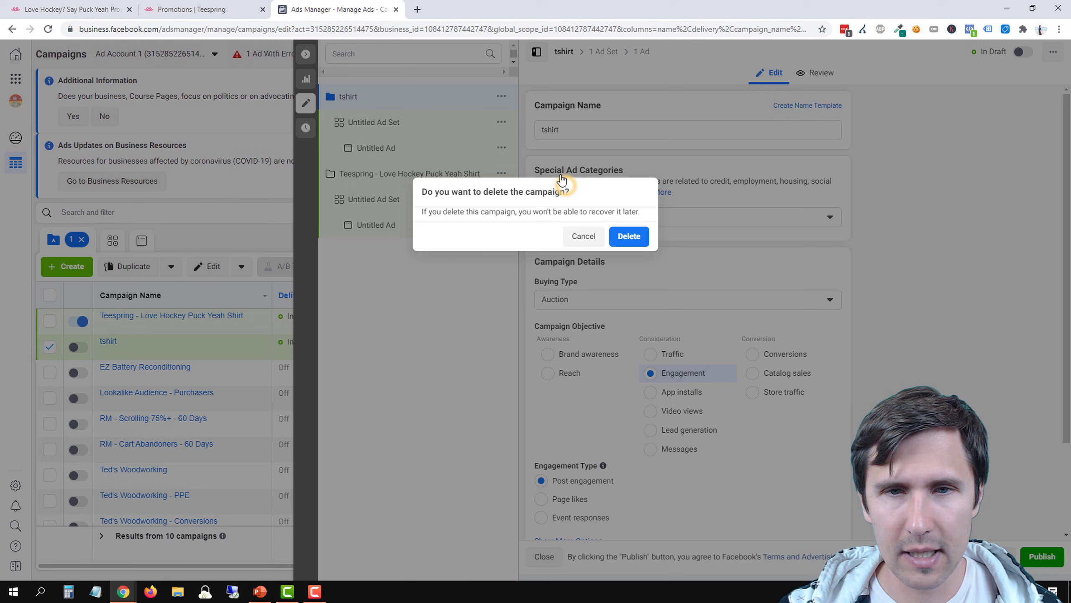
{"action": "left_click", "coordinate": [628, 235]}
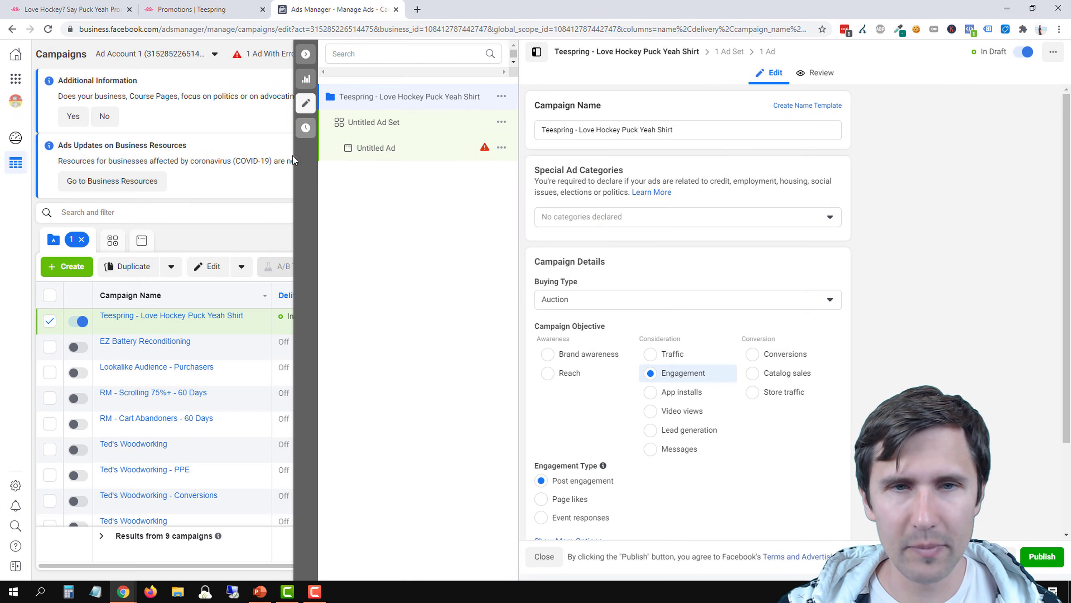
Open the untitled ad set of the Teespring campaign and set its daily budget to 10.00 CAD
{"action": "mouse_move", "coordinate": [485, 148]}
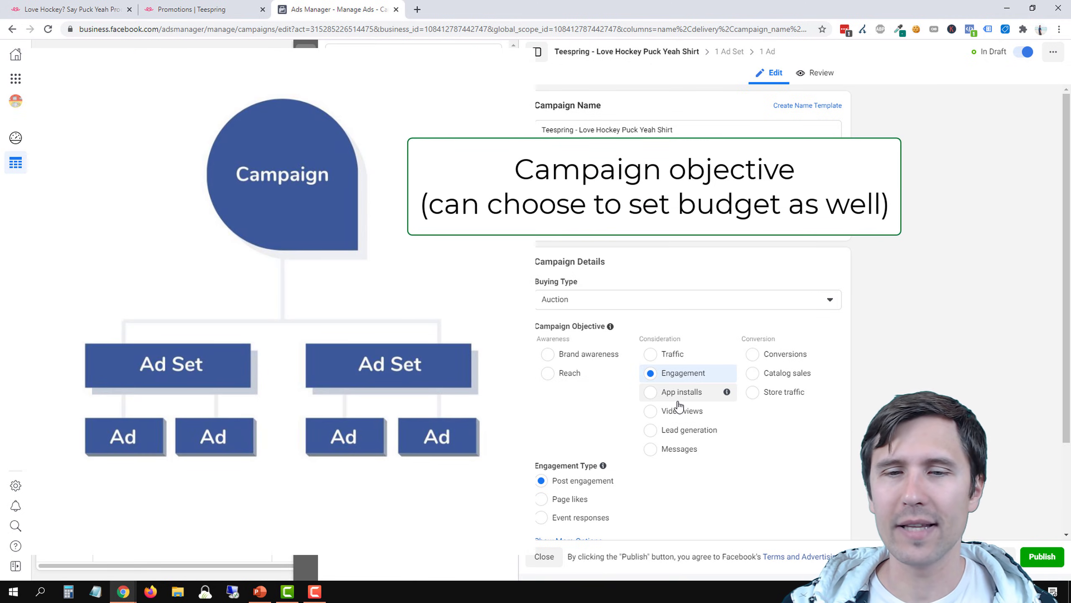
{"action": "scroll", "coordinate": [678, 406], "scroll_direction": "down", "scroll_amount": 3}
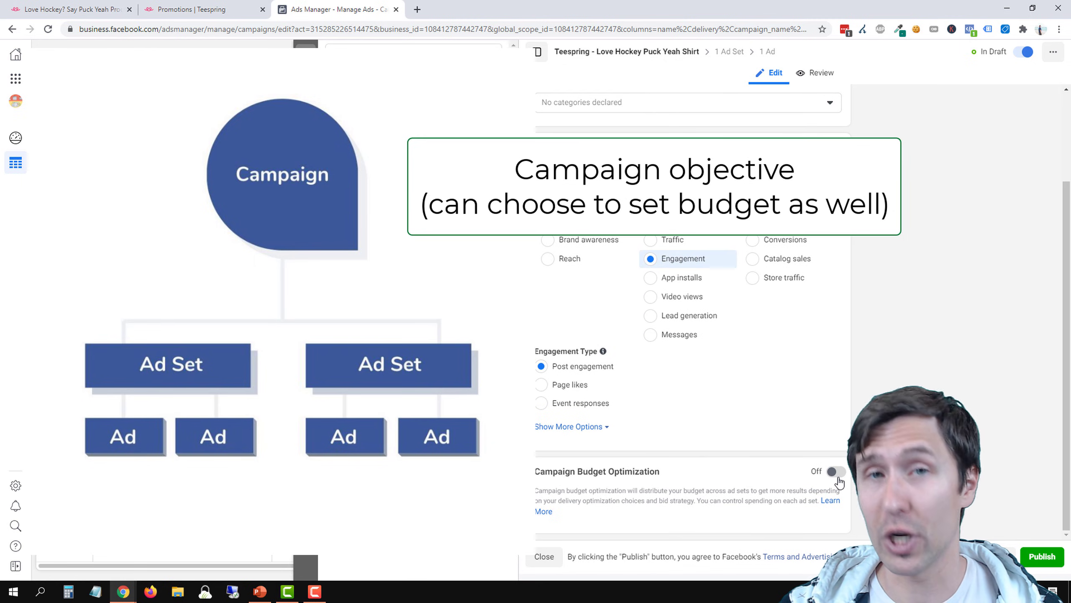
{"action": "scroll", "coordinate": [594, 303], "scroll_direction": "up", "scroll_amount": 3}
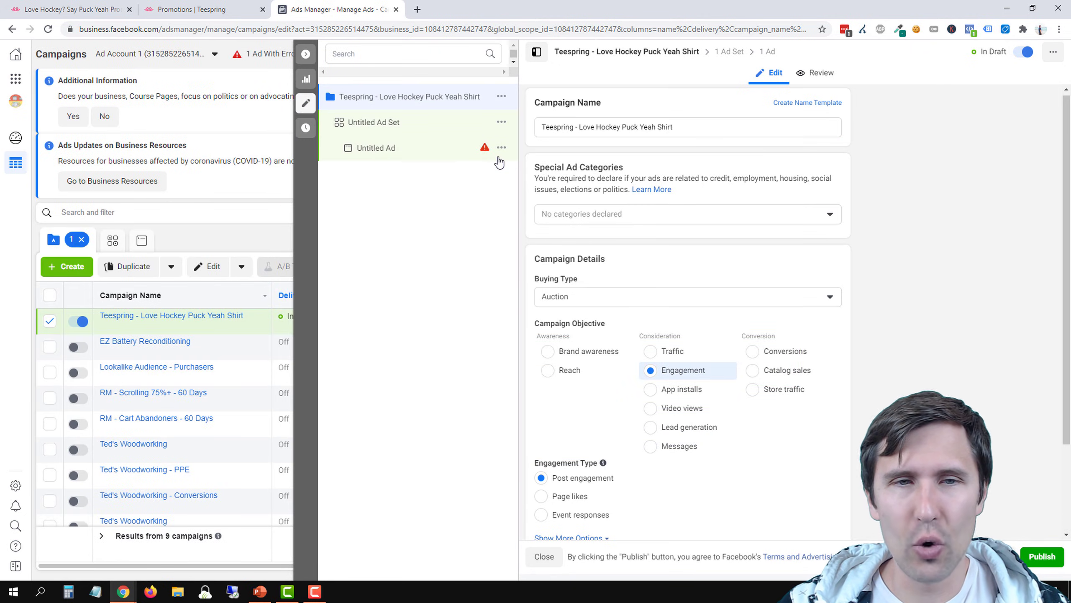
{"action": "left_click", "coordinate": [431, 126]}
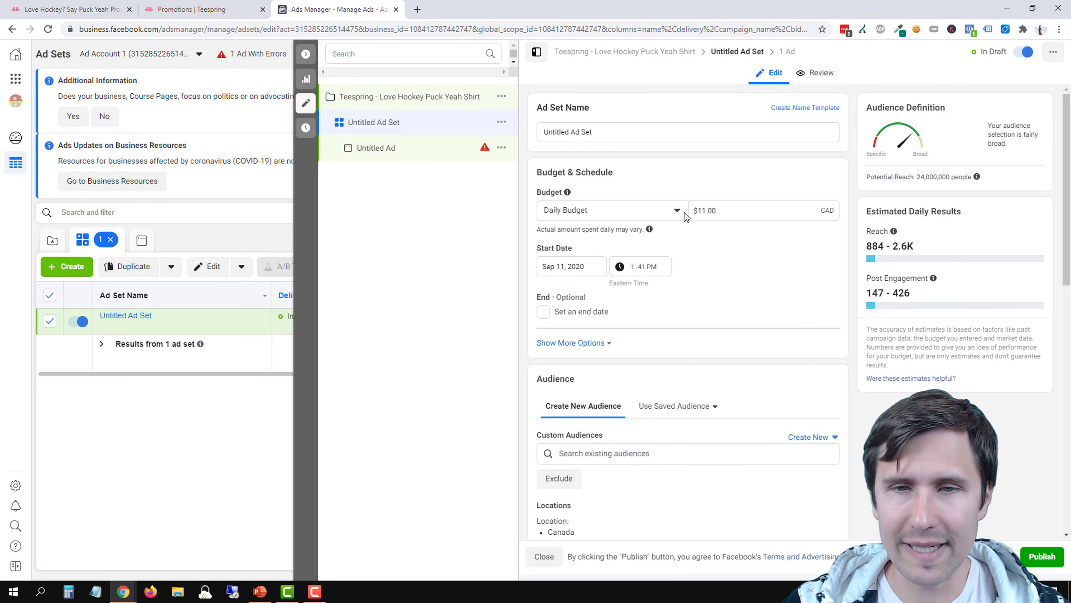
{"action": "left_click", "coordinate": [717, 213]}
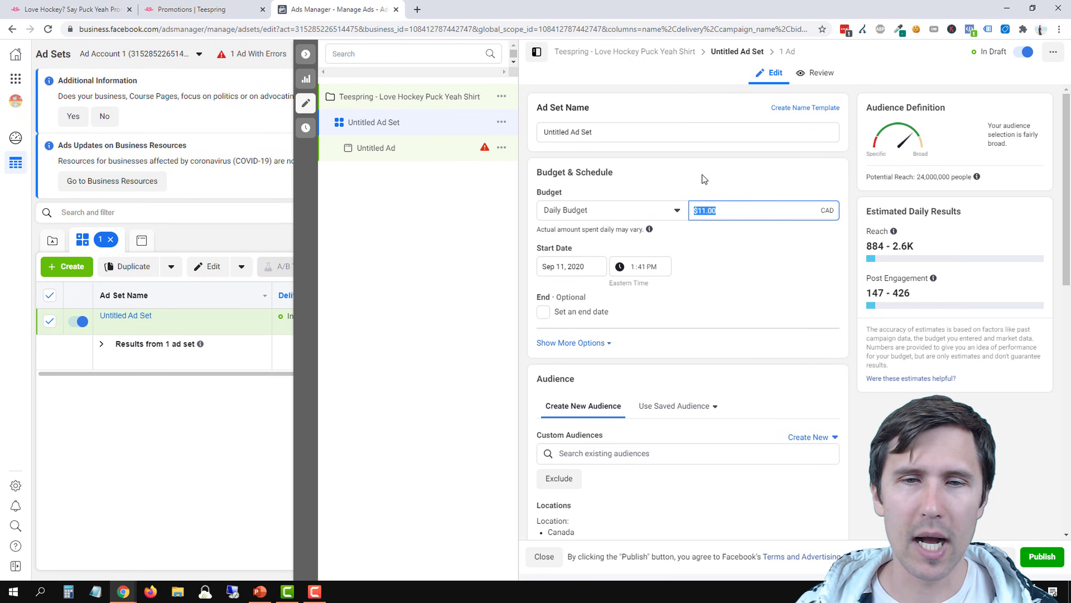
{"action": "type", "text": "10.00"}
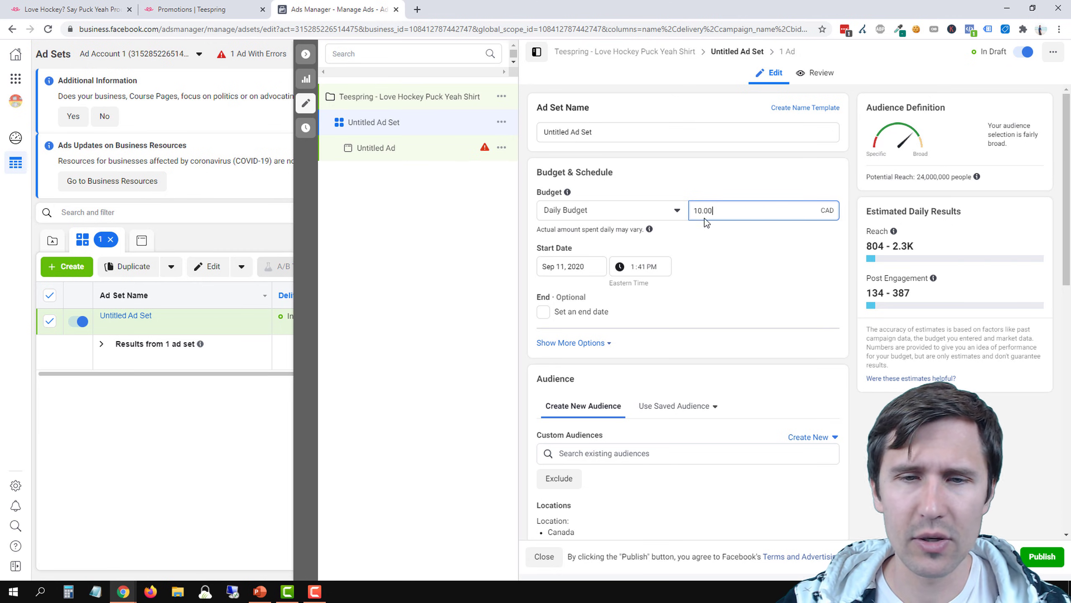
Edit the audience locations of the ad set and add United States as an included location alongside Canada
{"action": "scroll", "coordinate": [728, 287], "scroll_direction": "down", "scroll_amount": 1}
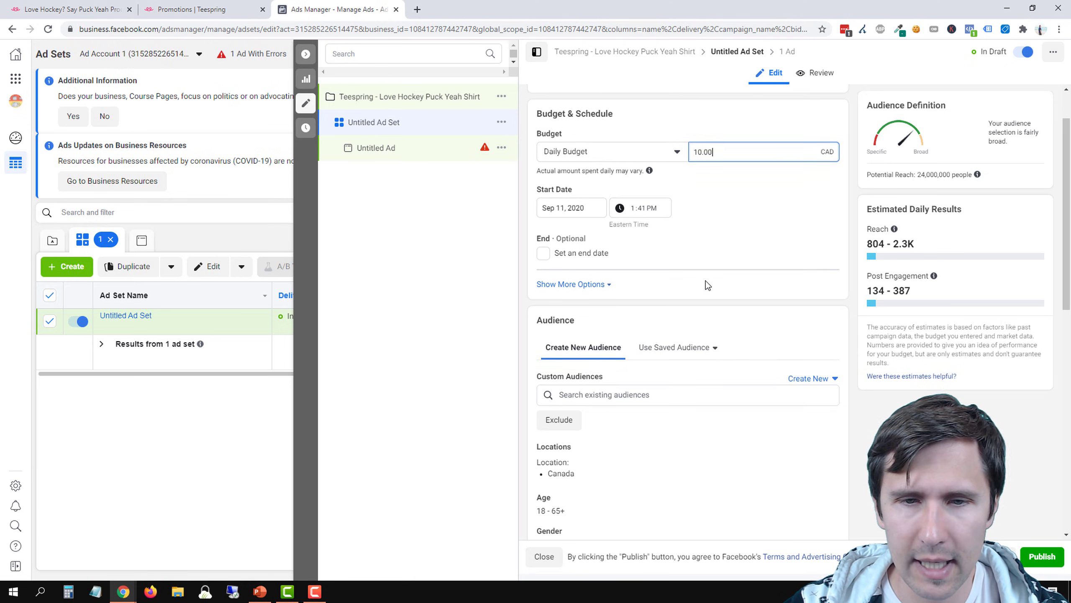
{"action": "scroll", "coordinate": [705, 280], "scroll_direction": "down", "scroll_amount": 1}
{"action": "scroll", "coordinate": [652, 264], "scroll_direction": "down", "scroll_amount": 2}
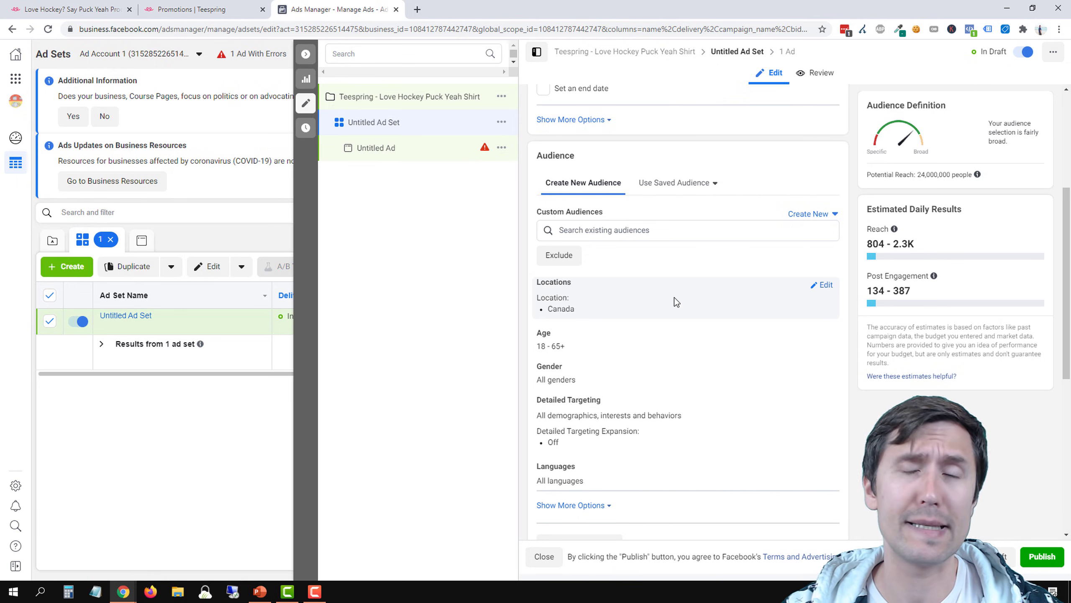
{"action": "left_click", "coordinate": [823, 285]}
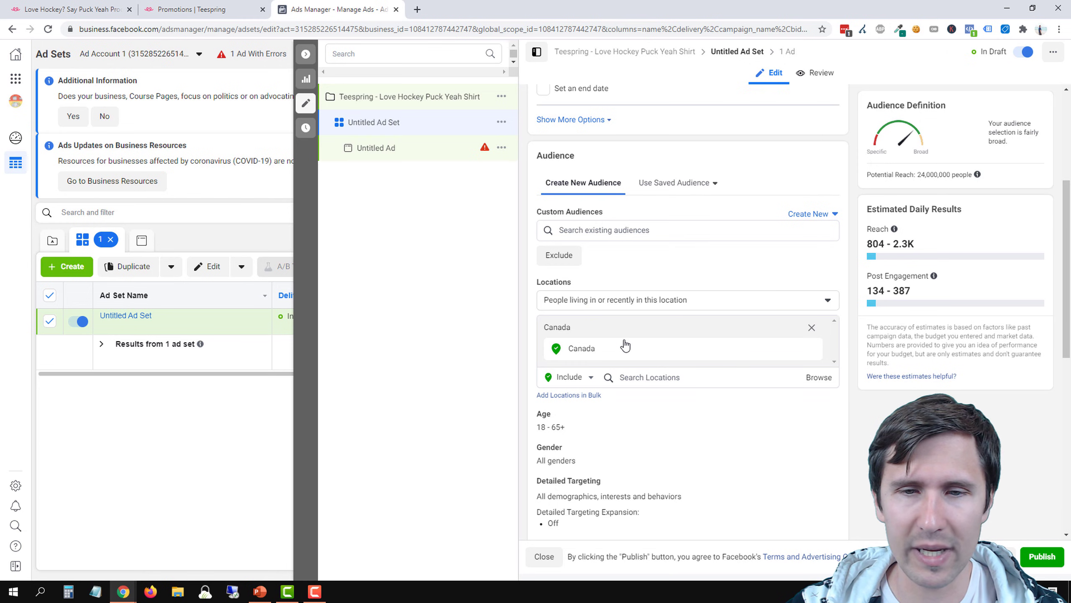
{"action": "left_click", "coordinate": [642, 376]}
{"action": "type", "text": "united states"}
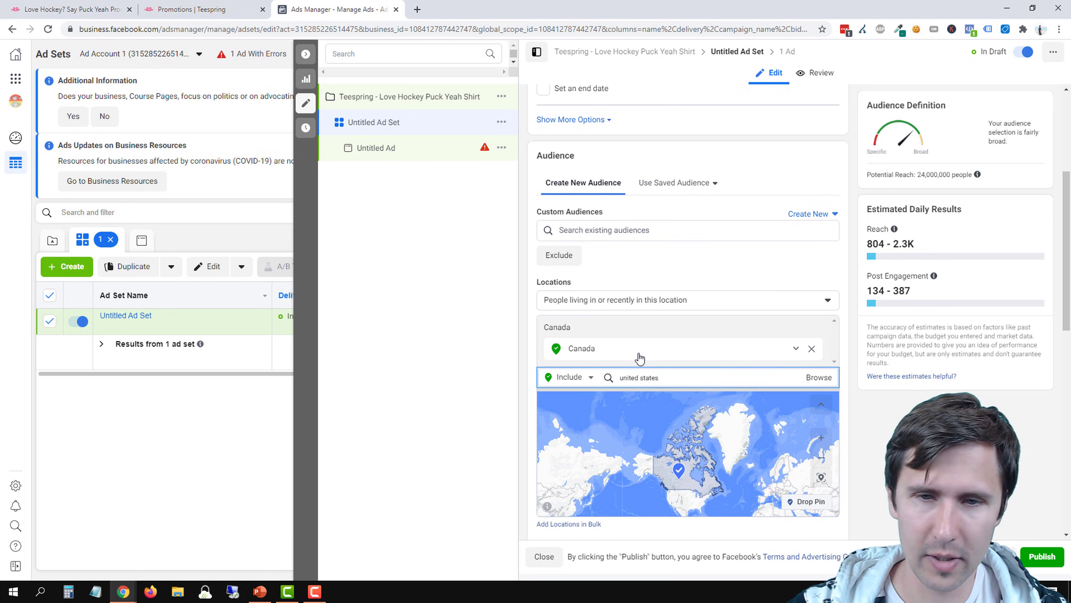
{"action": "left_click", "coordinate": [661, 398]}
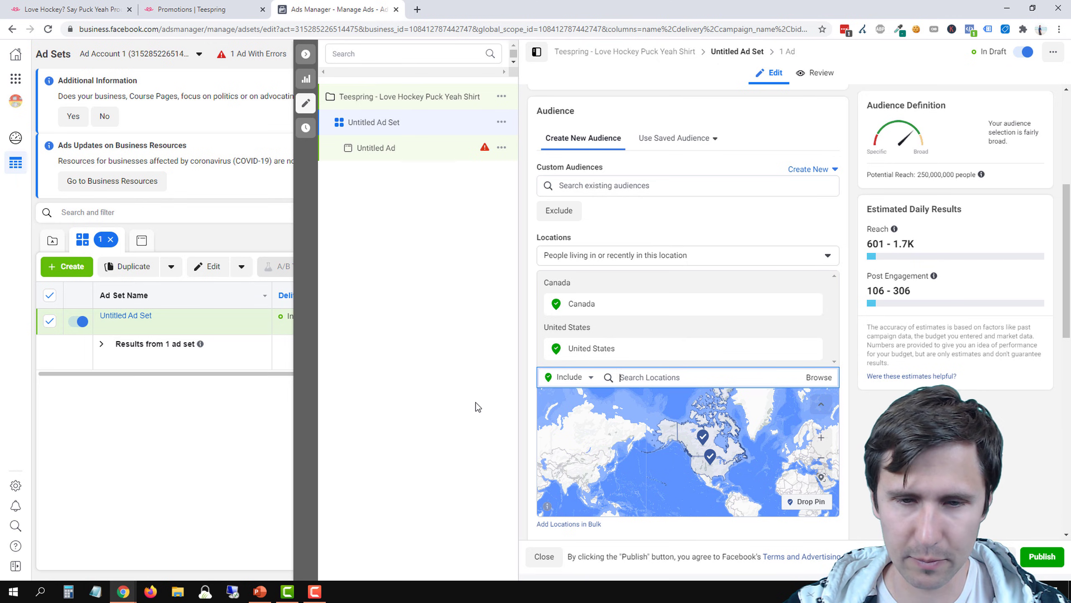
{"action": "scroll", "coordinate": [700, 292], "scroll_direction": "down", "scroll_amount": 4}
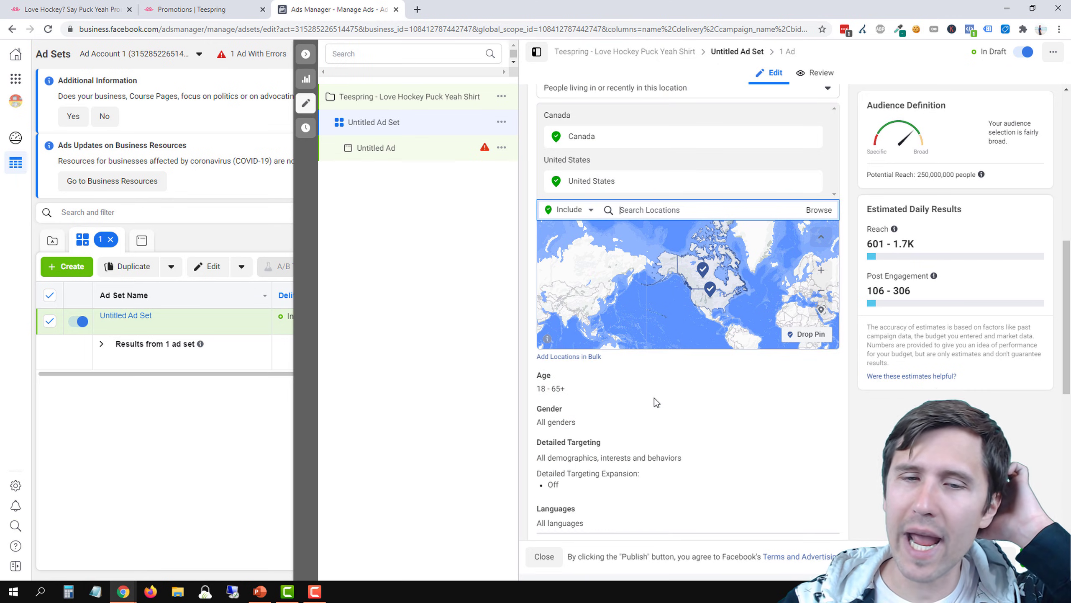
{"action": "scroll", "coordinate": [646, 407], "scroll_direction": "down", "scroll_amount": 3}
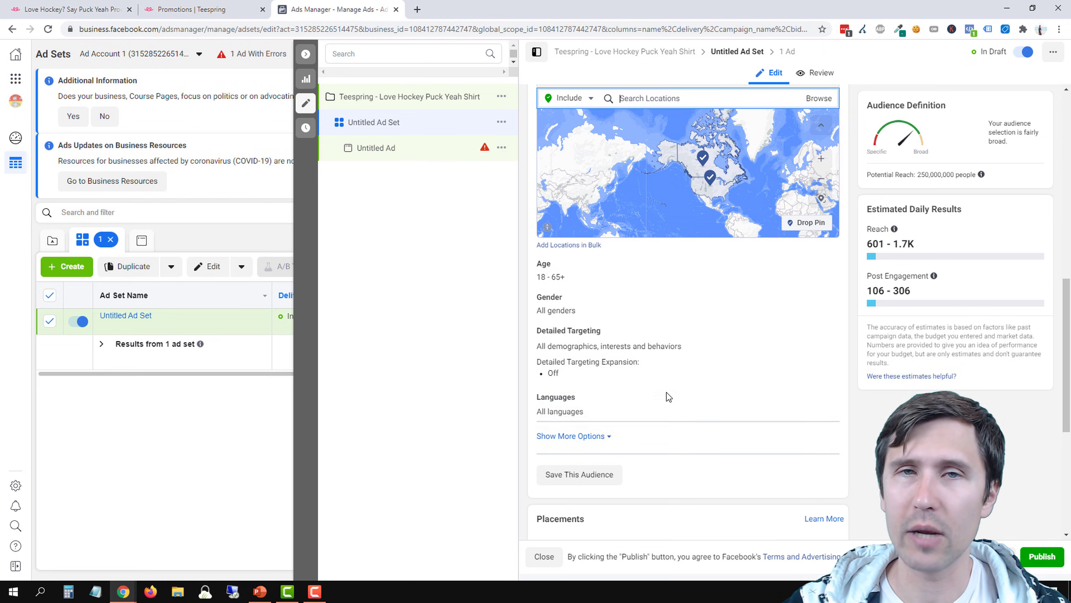
Open the audience's age and gender options for editing and add the interest Hockey to the ad set's detailed targeting
{"action": "left_click", "coordinate": [819, 266]}
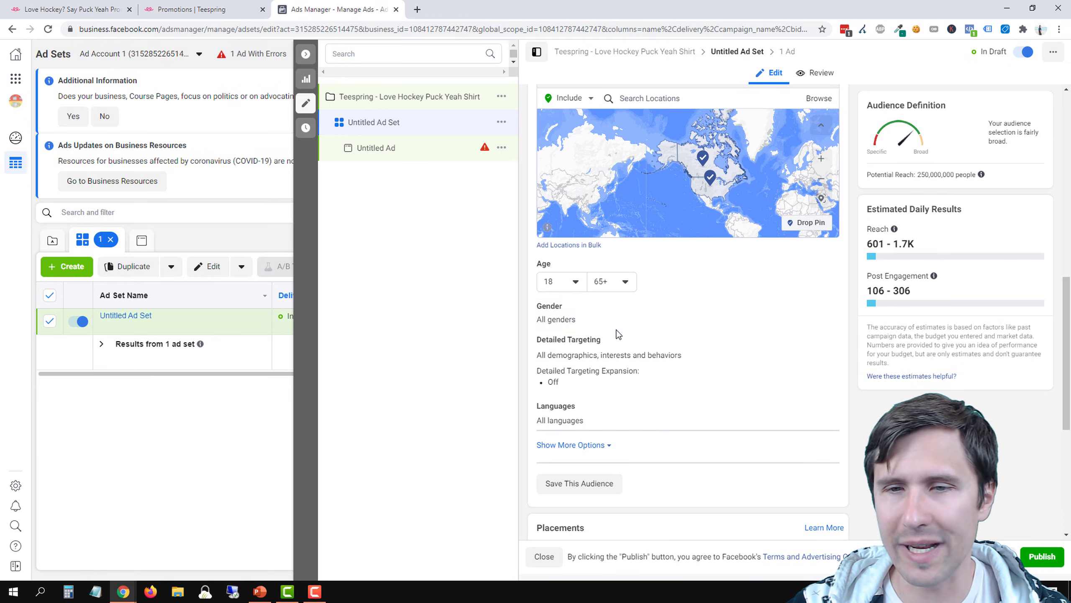
{"action": "left_click", "coordinate": [827, 310]}
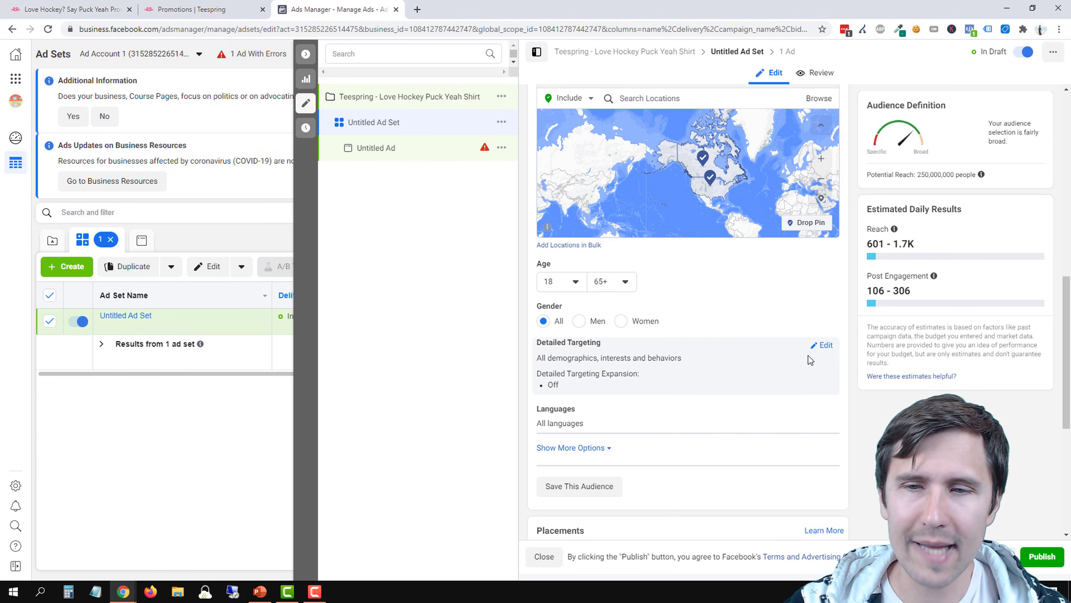
{"action": "left_click", "coordinate": [819, 348]}
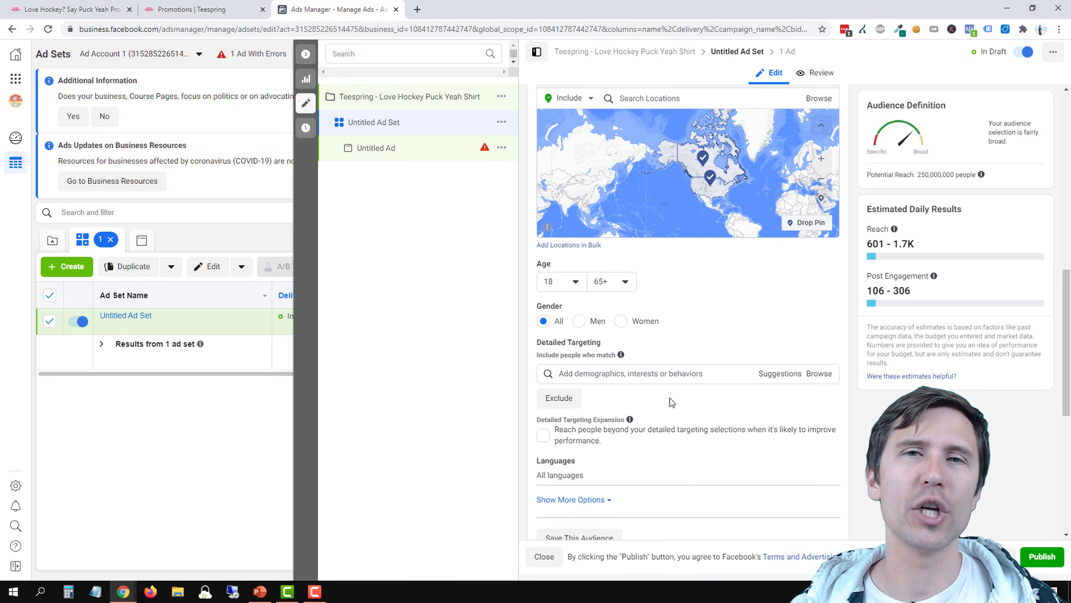
{"action": "left_click", "coordinate": [653, 373]}
{"action": "type", "text": "hockey"}
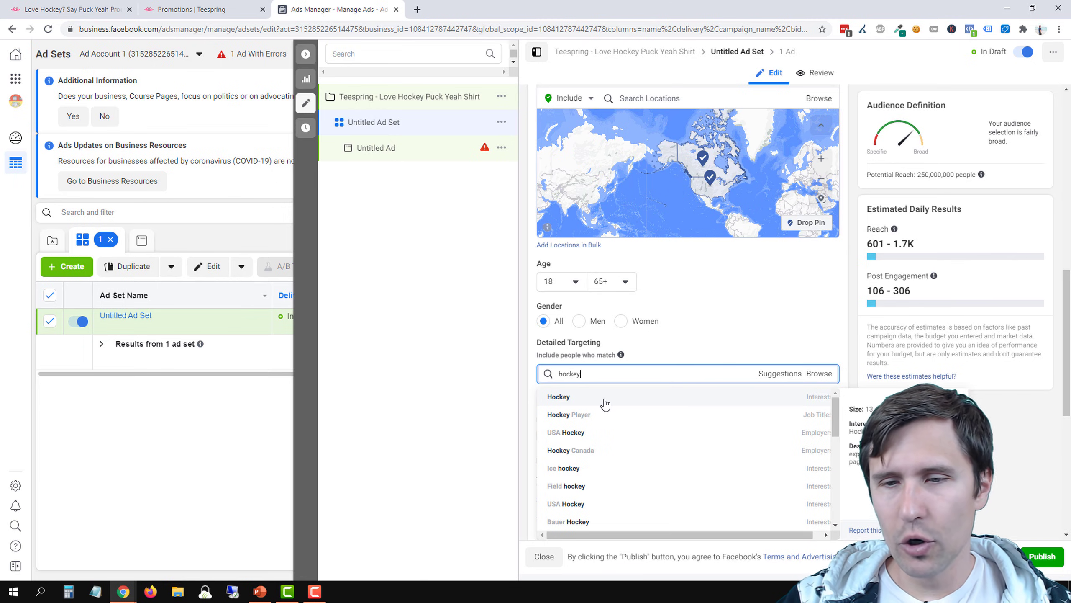
{"action": "left_click", "coordinate": [604, 400]}
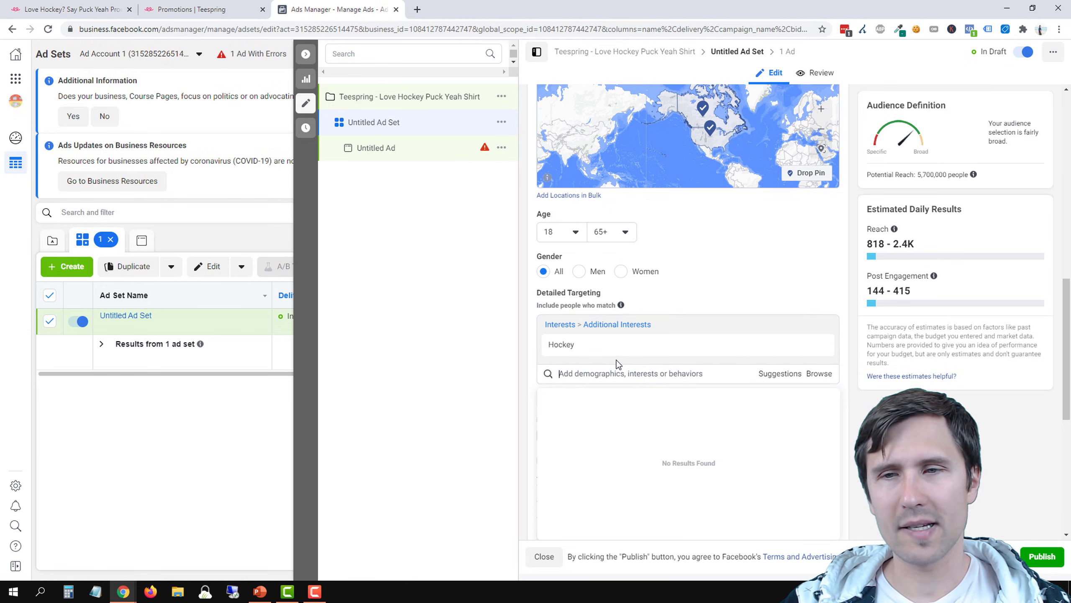
{"action": "left_click_drag", "start_coordinate": [918, 174], "coordinate": [952, 174]}
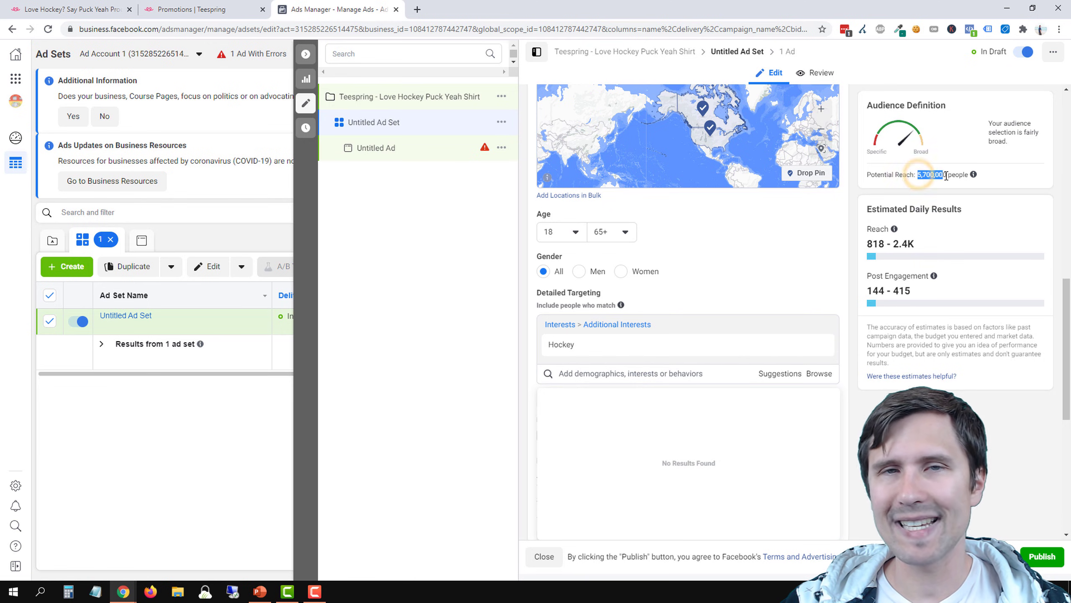
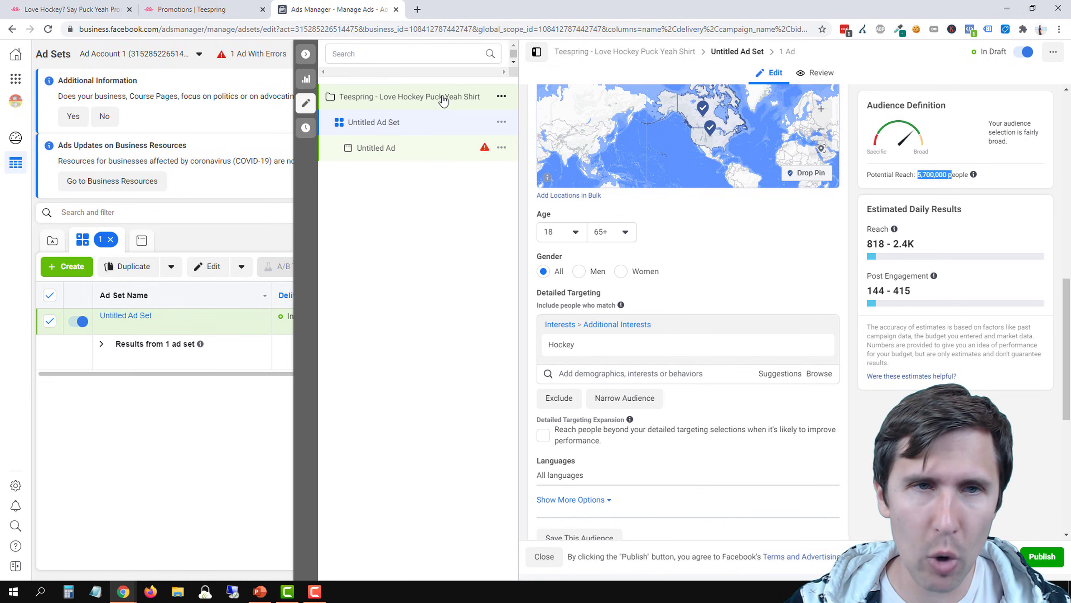
Duplicate the Ads Manager browser tab and work in the copy, leaving the ad set open in the original
{"action": "right_click", "coordinate": [355, 5]}
{"action": "left_click", "coordinate": [416, 69]}
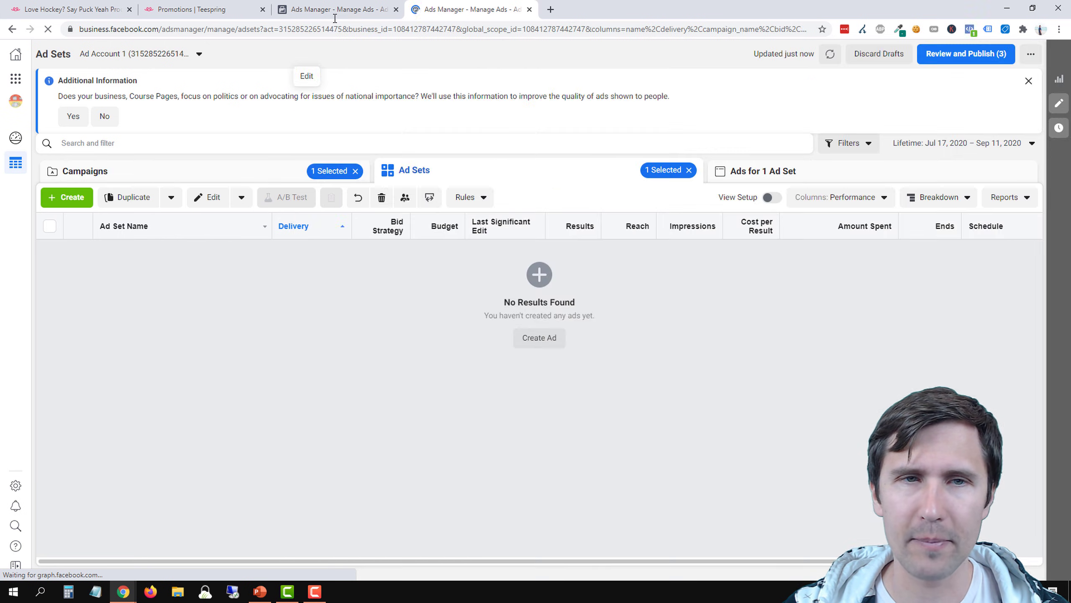
{"action": "left_click", "coordinate": [355, 10]}
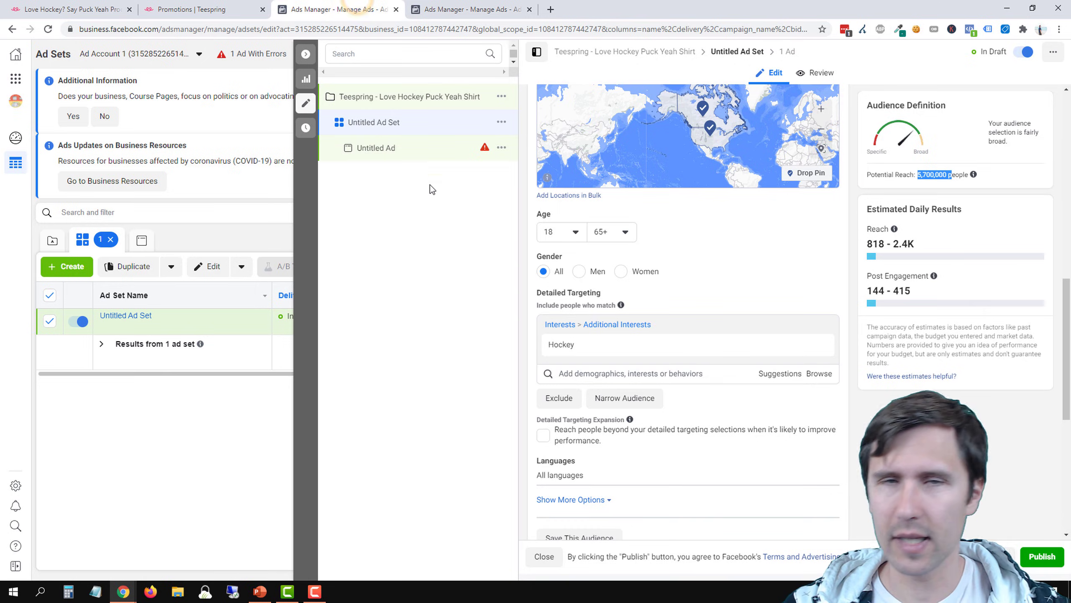
{"action": "left_click", "coordinate": [473, 9]}
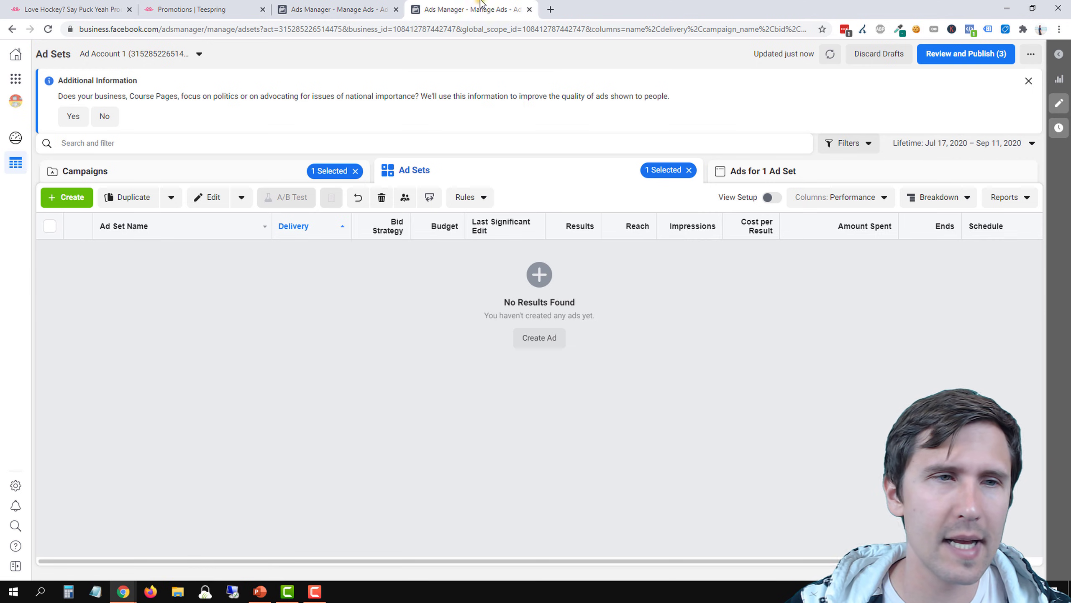
Open Audience Insights from the business tools and start with the audience Everyone on Facebook
{"action": "left_click", "coordinate": [16, 78]}
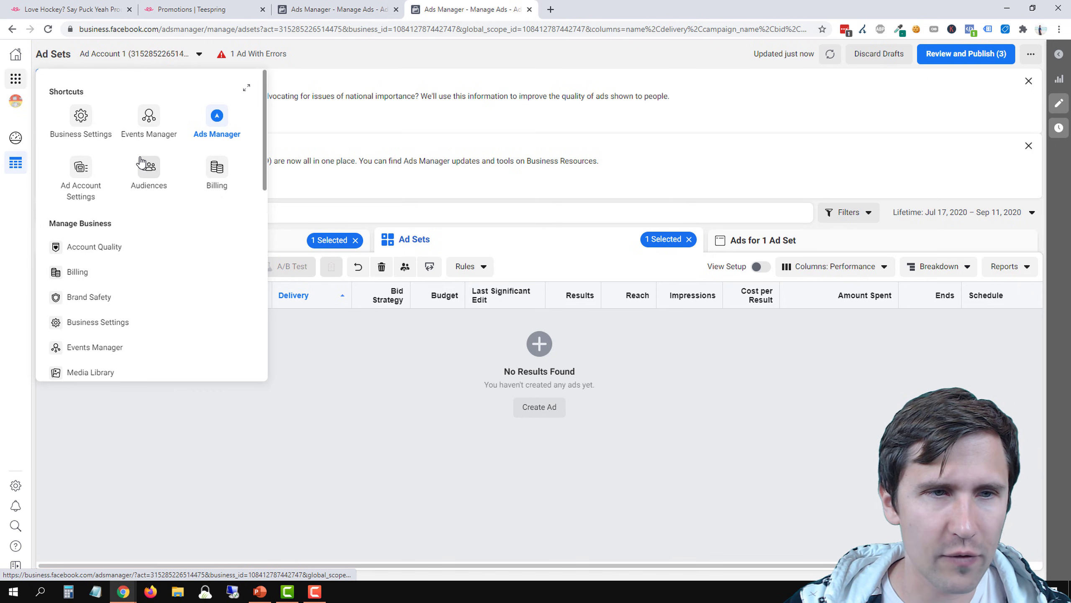
{"action": "scroll", "coordinate": [172, 228], "scroll_direction": "down", "scroll_amount": 6}
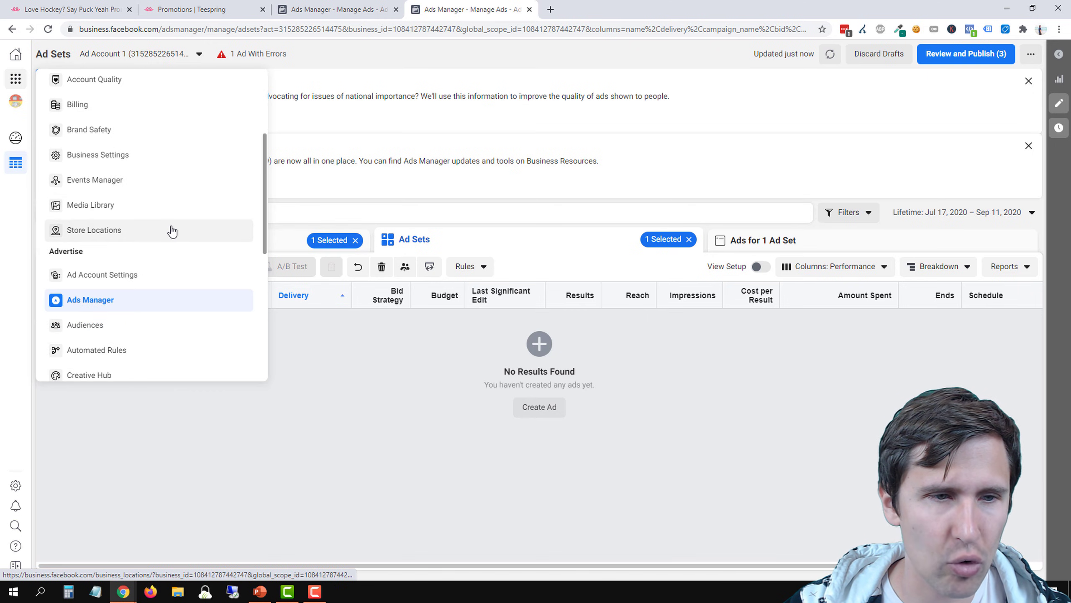
{"action": "scroll", "coordinate": [172, 231], "scroll_direction": "down", "scroll_amount": 3}
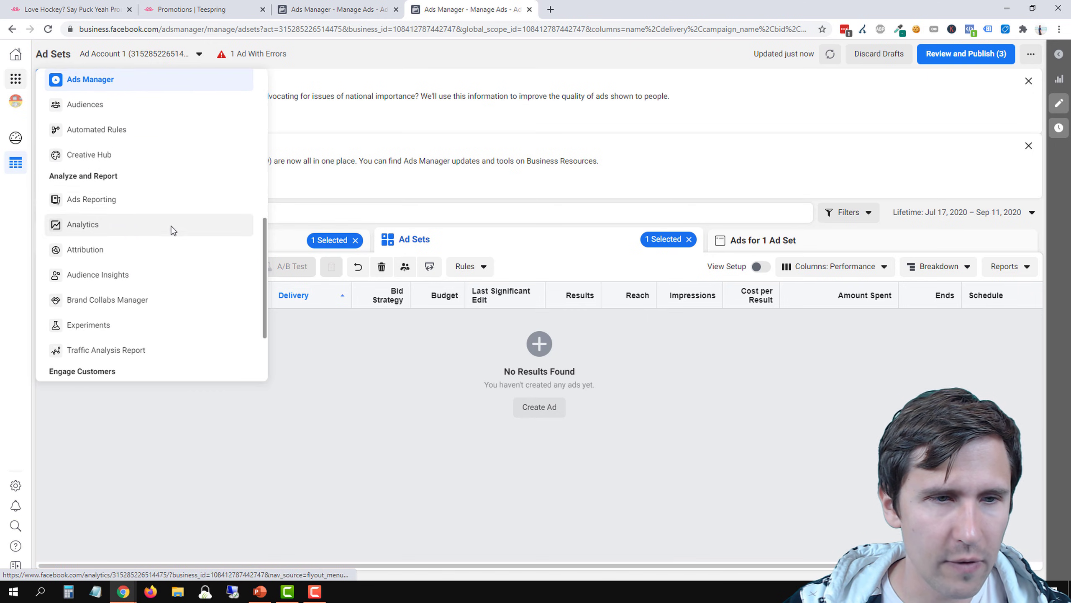
{"action": "left_click", "coordinate": [141, 272]}
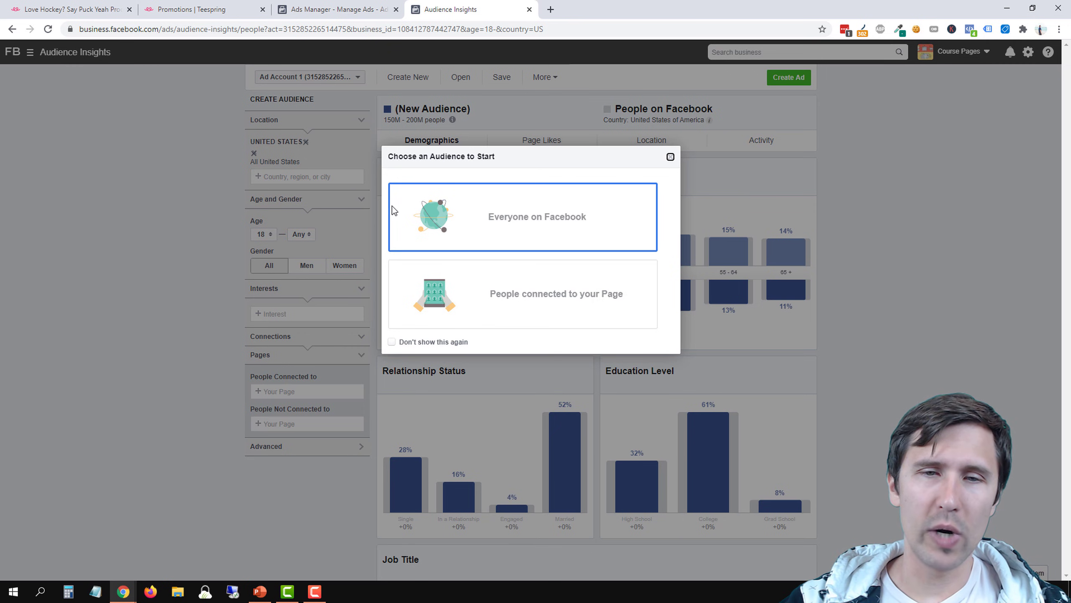
{"action": "left_click", "coordinate": [453, 218]}
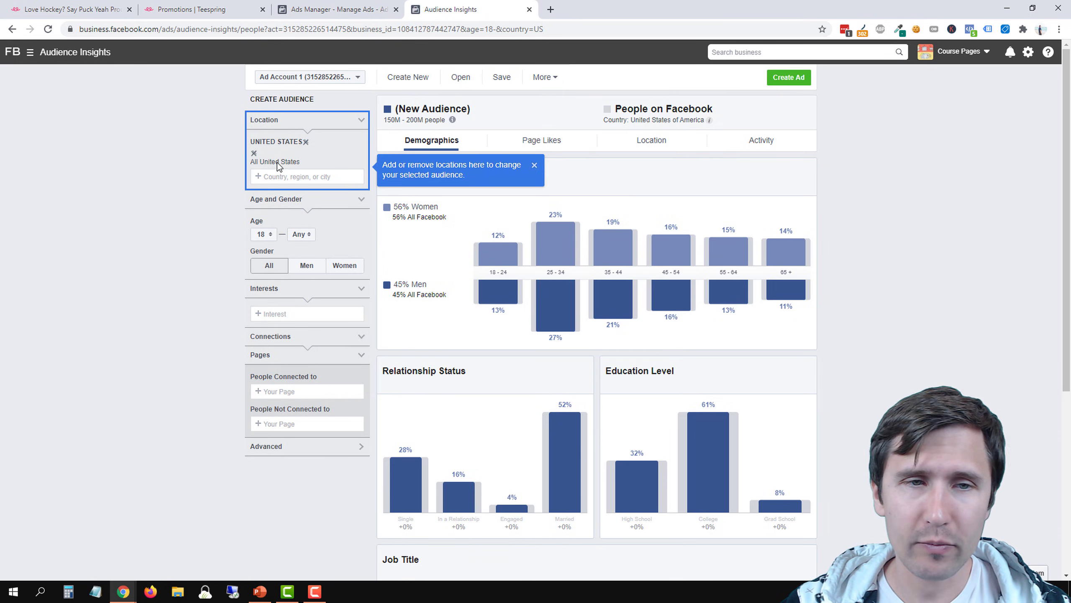
Add Canada as a location alongside United States and check the new audience's size
{"action": "left_click", "coordinate": [278, 176]}
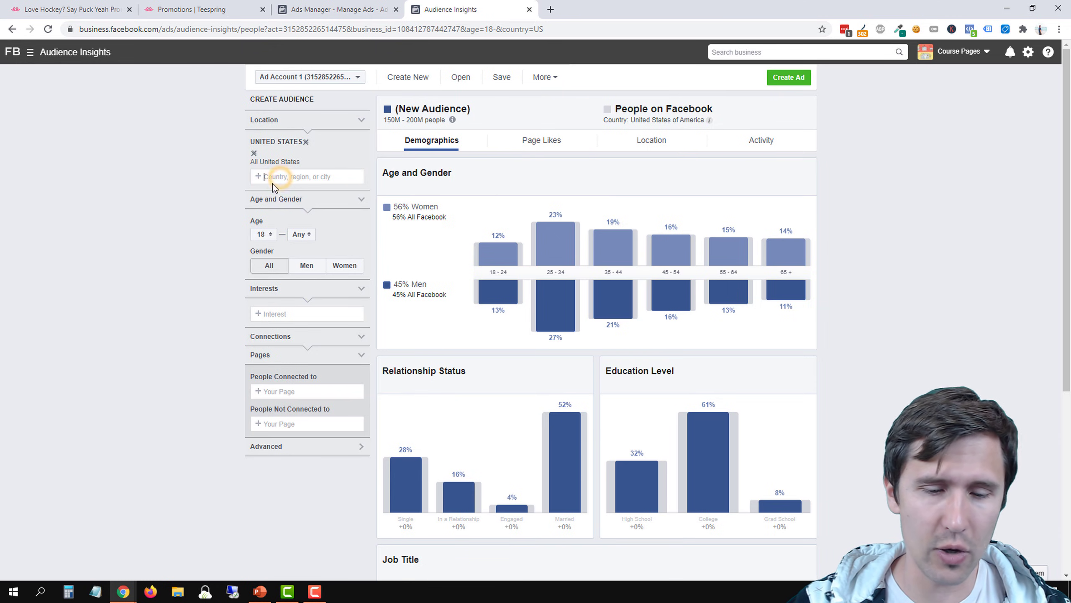
{"action": "type", "text": "canada"}
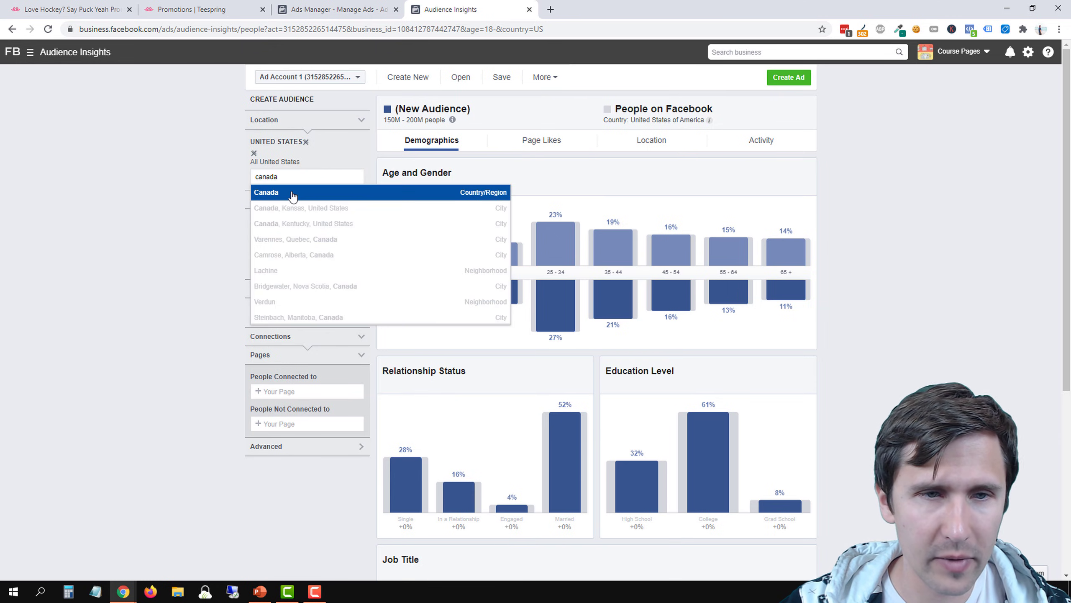
{"action": "left_click", "coordinate": [292, 195]}
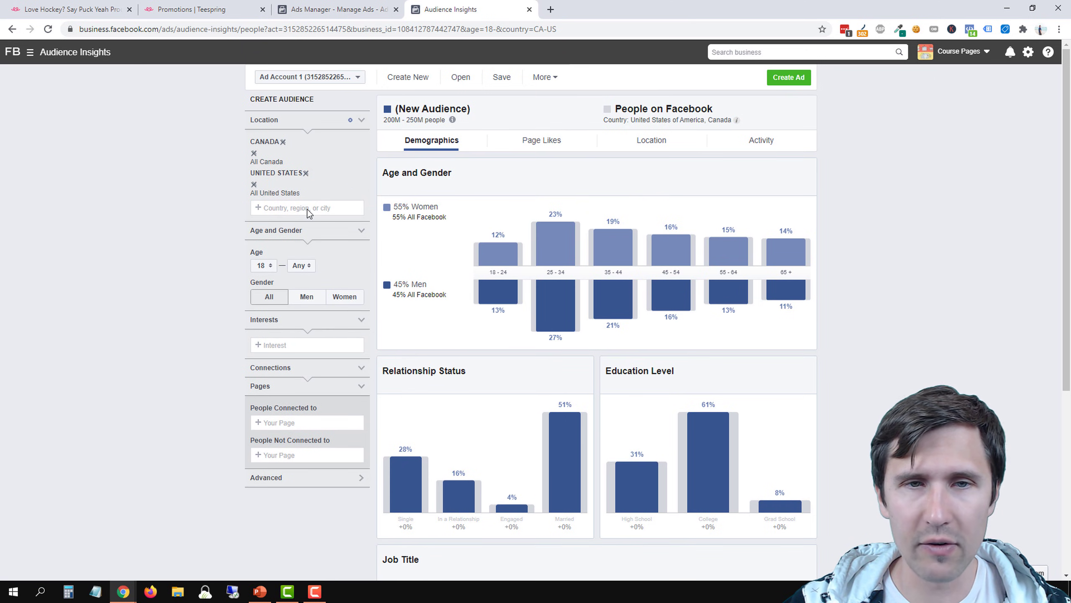
{"action": "left_click_drag", "start_coordinate": [383, 120], "coordinate": [435, 120]}
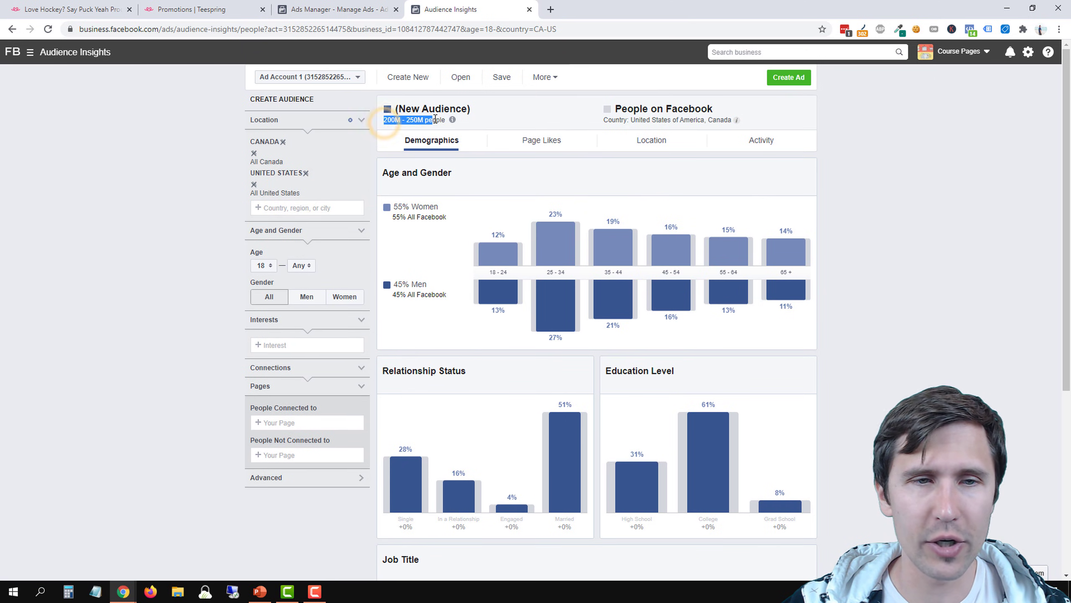
Remove United States from the audience locations and add it back alongside Canada
{"action": "left_click", "coordinate": [306, 173]}
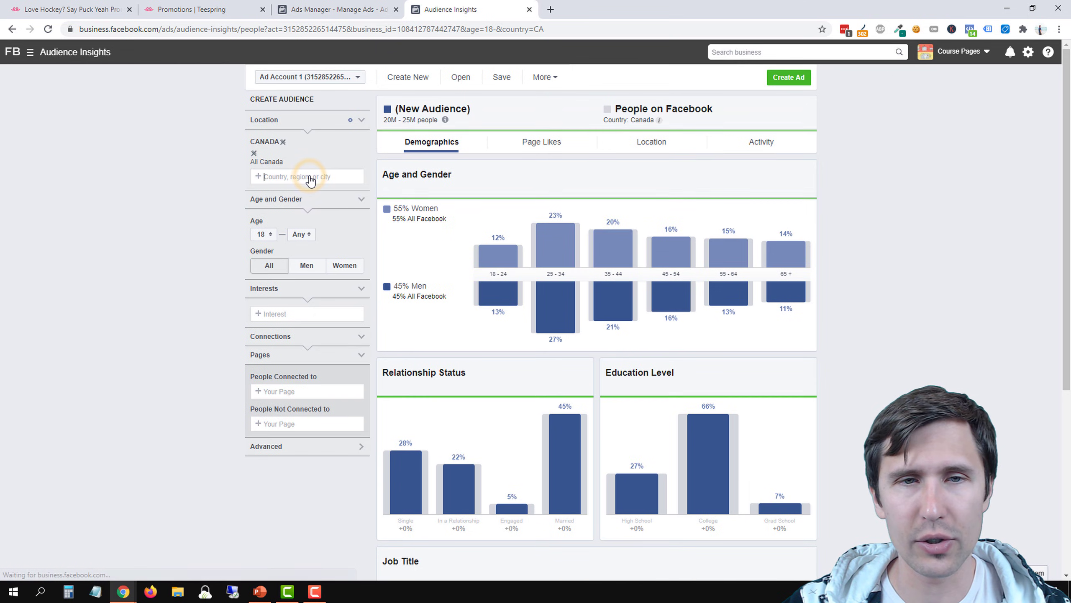
{"action": "left_click", "coordinate": [286, 177]}
{"action": "type", "text": "united"}
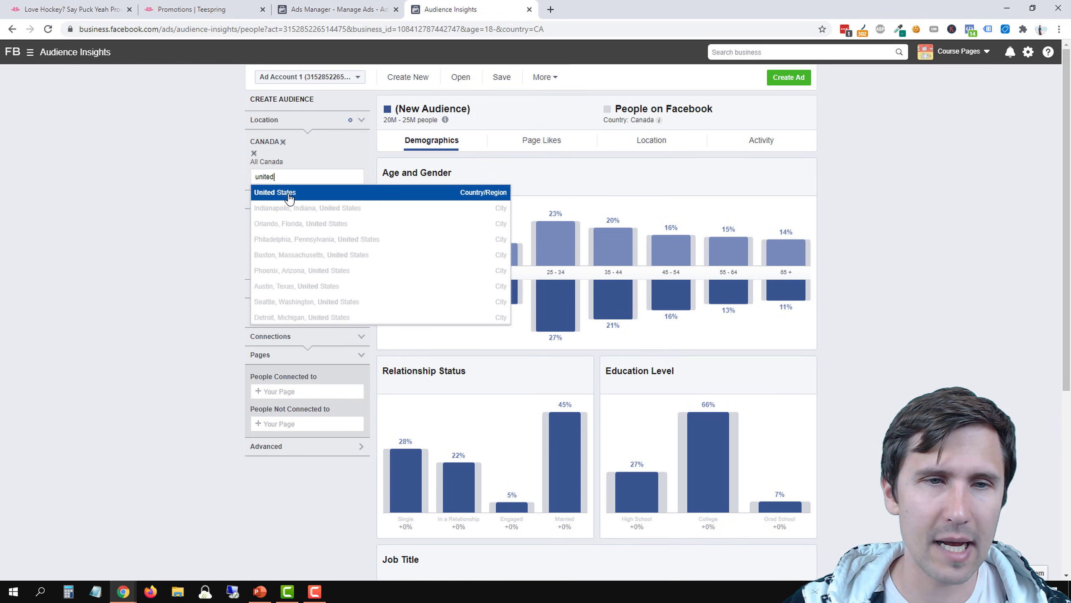
{"action": "left_click", "coordinate": [288, 193]}
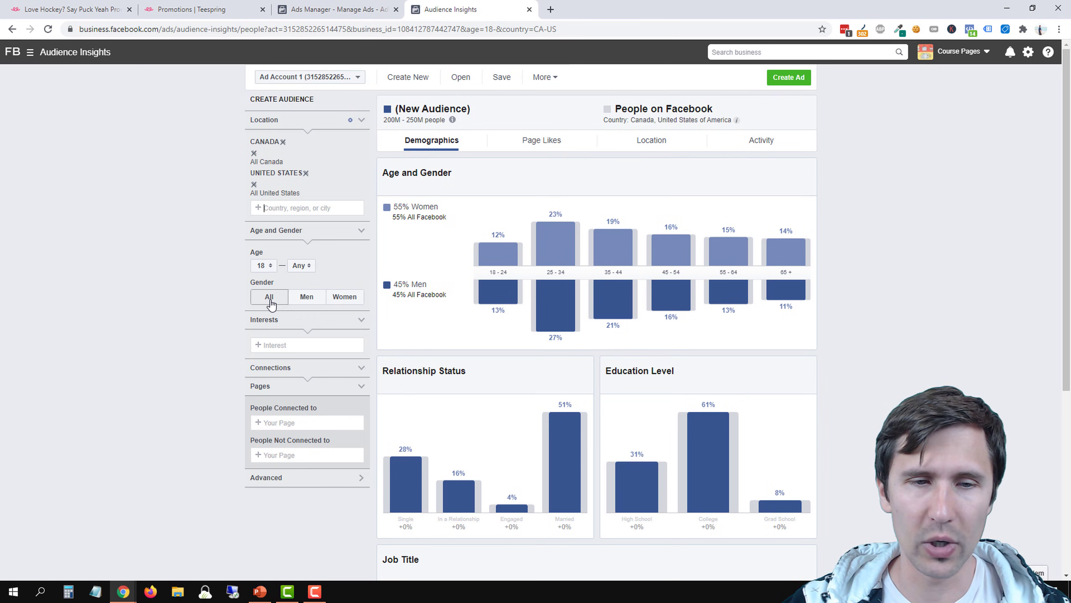
Add the interest Hockey to the new audience
{"action": "left_click", "coordinate": [284, 346]}
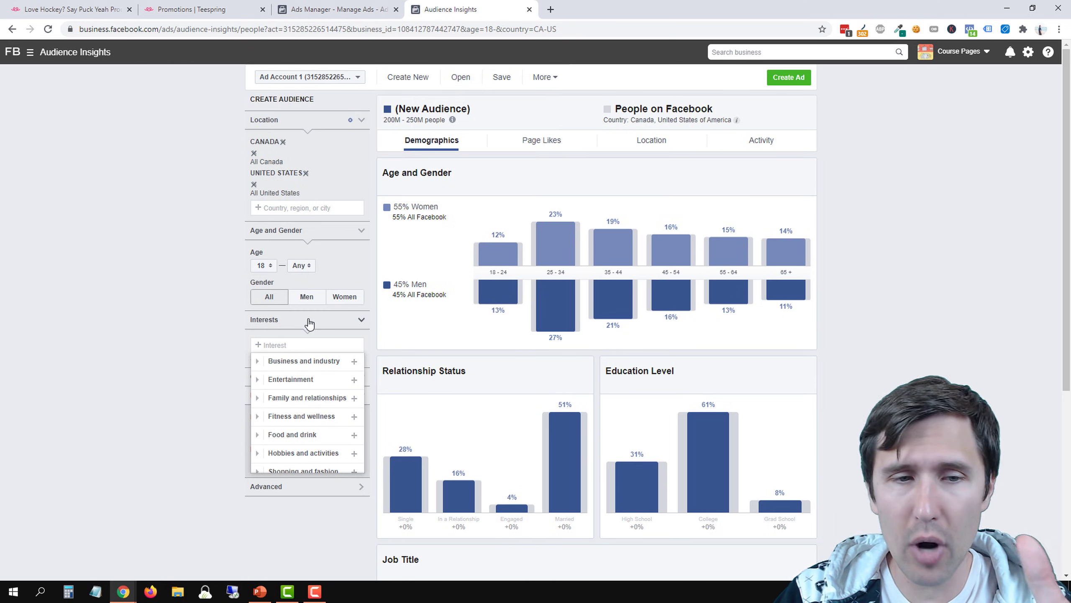
{"action": "type", "text": "hockey"}
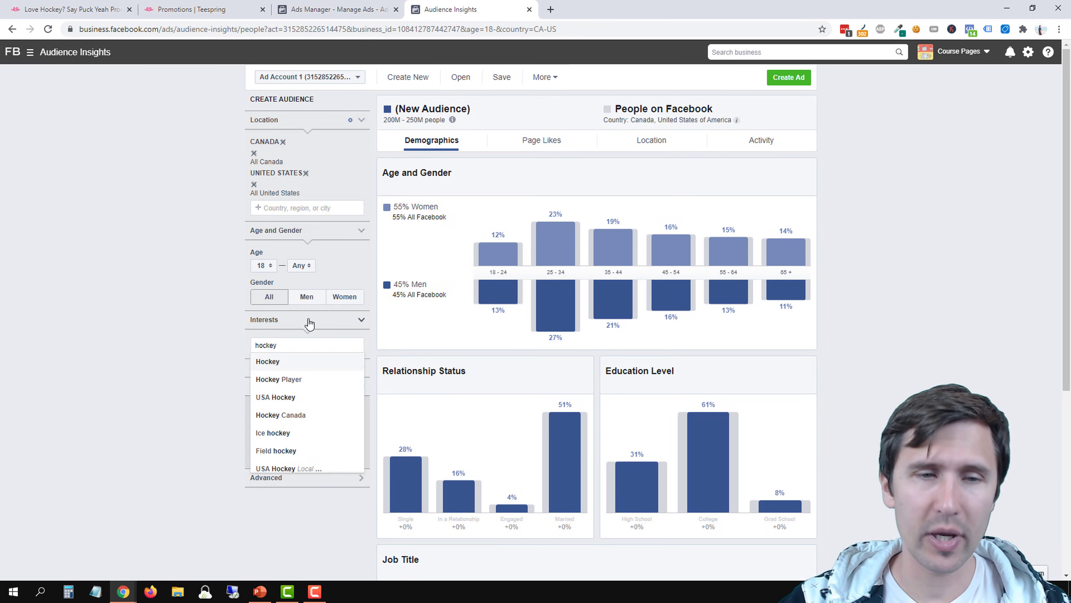
{"action": "left_click", "coordinate": [315, 362]}
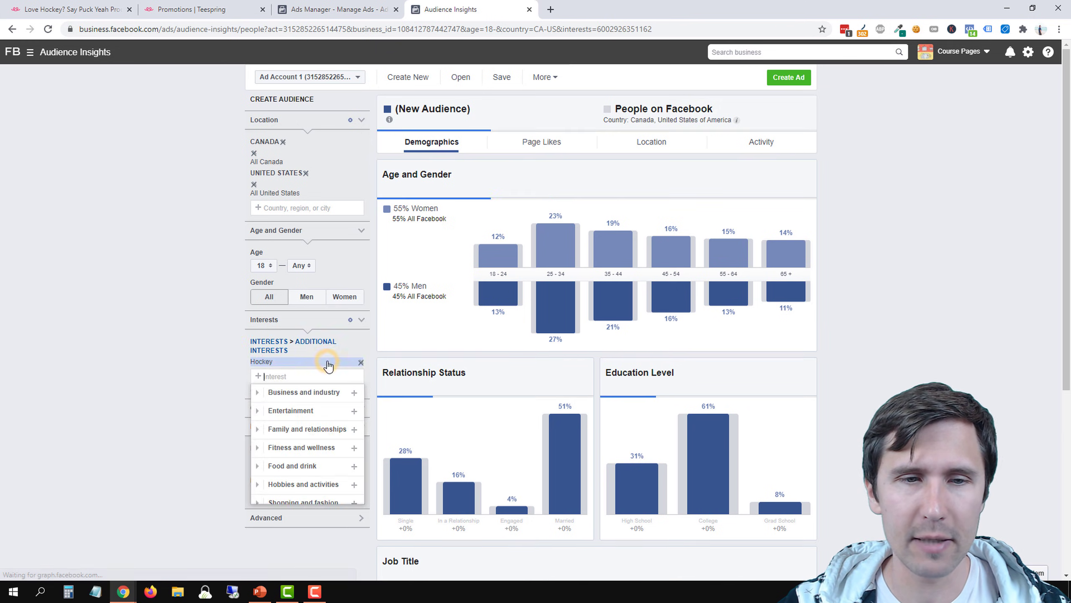
{"action": "left_click", "coordinate": [147, 359]}
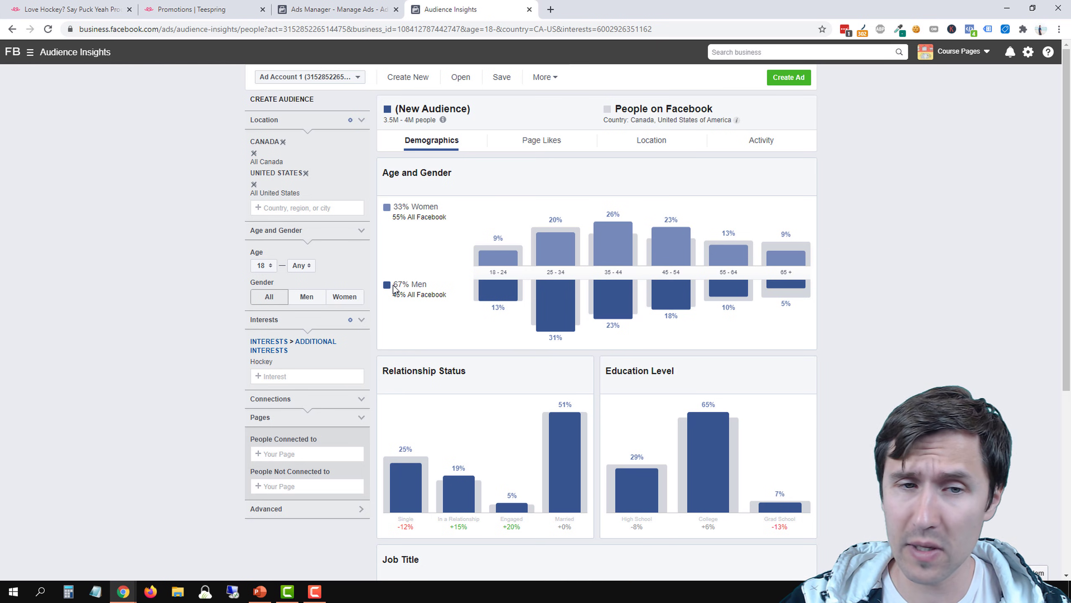
Examine the split between men and women in the hockey audience's age and gender chart
{"action": "left_click_drag", "start_coordinate": [393, 286], "coordinate": [427, 287]}
{"action": "left_click", "coordinate": [424, 287]}
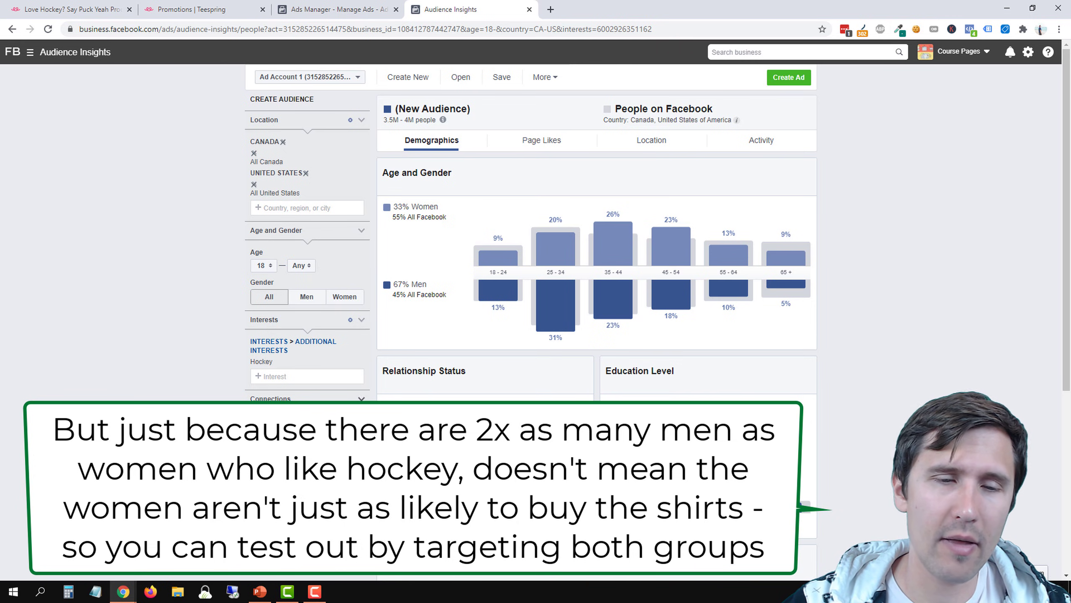
{"action": "mouse_move", "coordinate": [555, 209]}
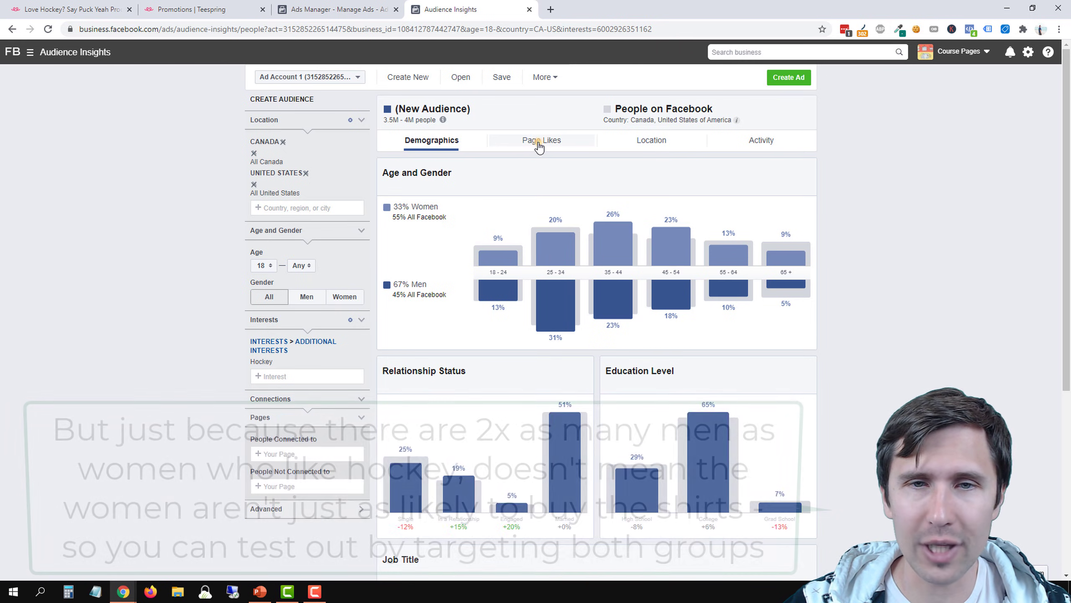
Show the hockey audience's page likes and examine the top categories, highlighting NHL Trade Rumors
{"action": "left_click", "coordinate": [540, 143]}
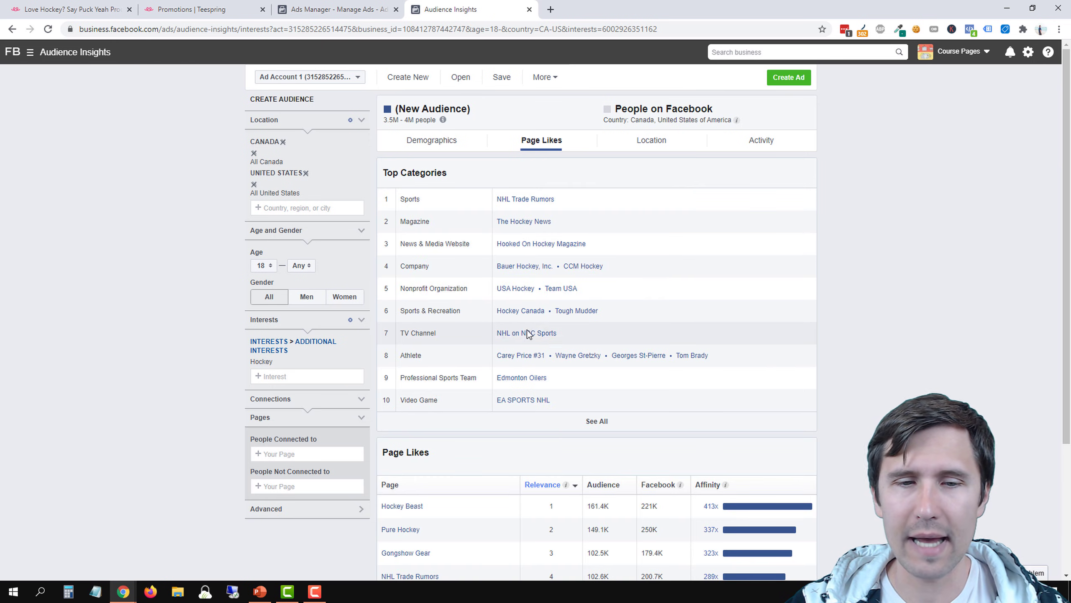
{"action": "scroll", "coordinate": [527, 330], "scroll_direction": "down", "scroll_amount": 1}
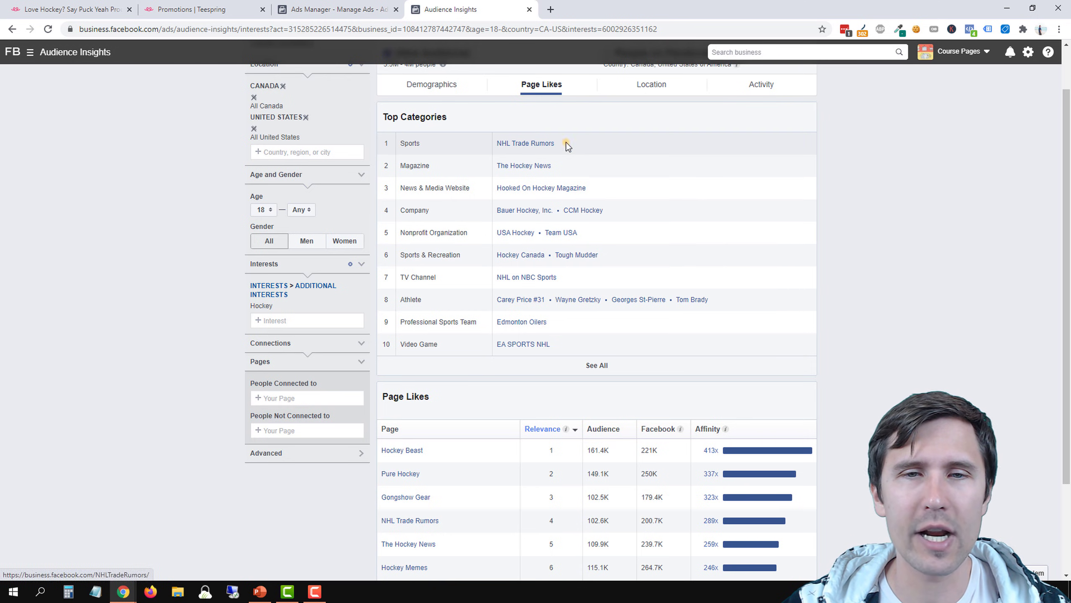
{"action": "left_click_drag", "start_coordinate": [566, 143], "coordinate": [513, 142]}
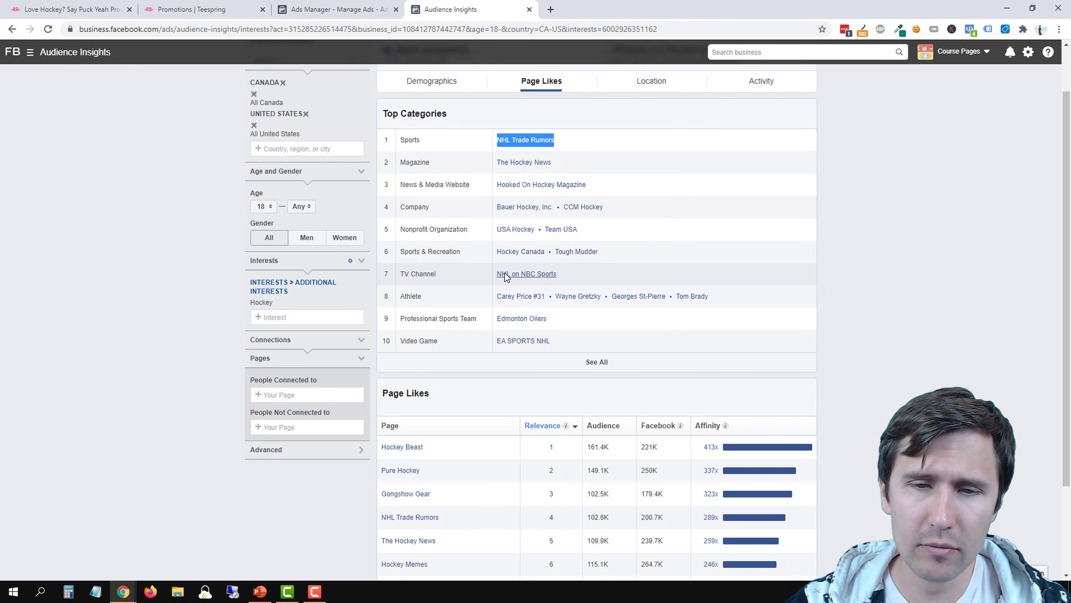
{"action": "scroll", "coordinate": [576, 364], "scroll_direction": "down", "scroll_amount": 2}
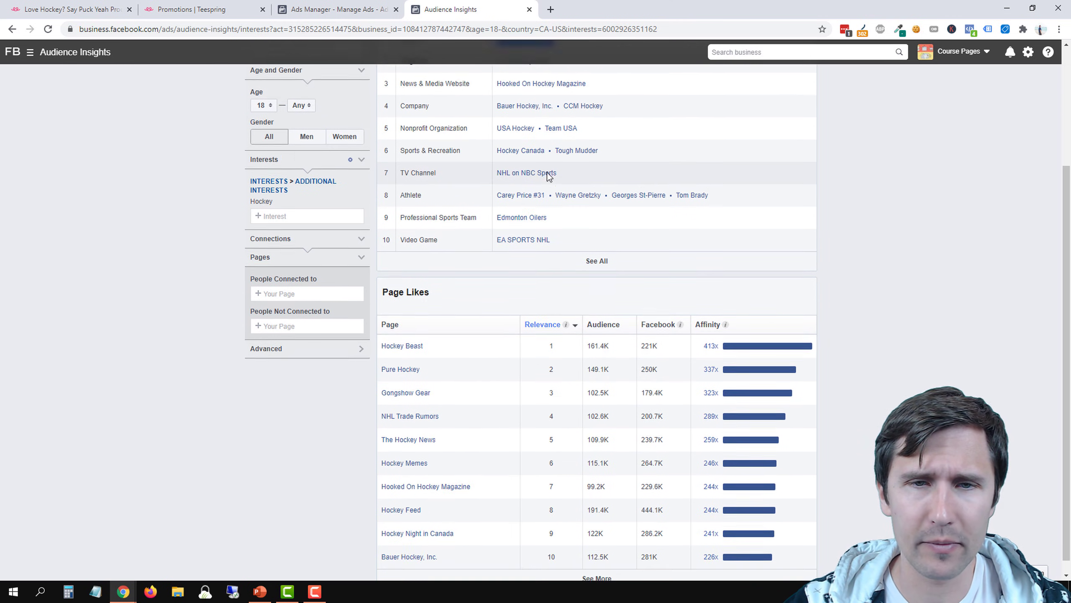
{"action": "scroll", "coordinate": [547, 174], "scroll_direction": "up", "scroll_amount": 1}
{"action": "scroll", "coordinate": [570, 222], "scroll_direction": "down", "scroll_amount": 1}
{"action": "scroll", "coordinate": [570, 223], "scroll_direction": "down", "scroll_amount": 1}
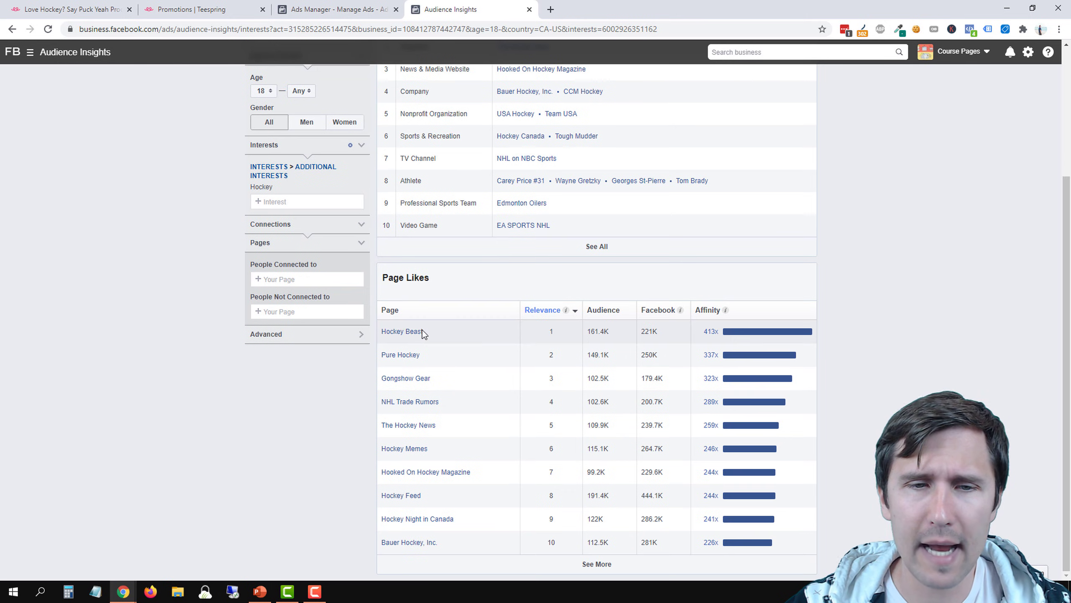
Examine the affinity figures of the liked pages and highlight the one for Hockey Beast
{"action": "mouse_move", "coordinate": [733, 336]}
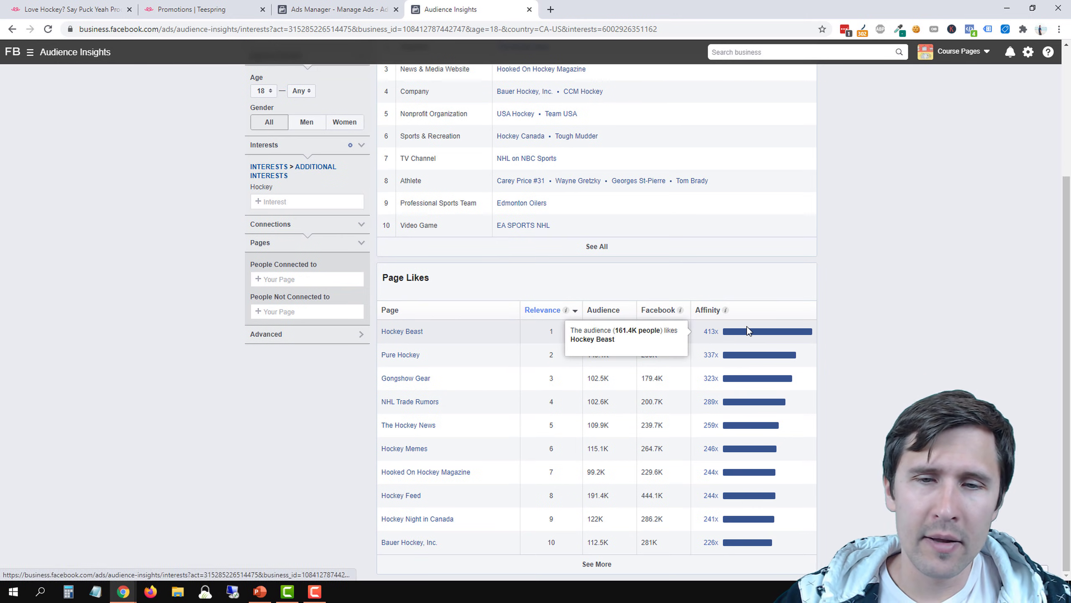
{"action": "mouse_move", "coordinate": [726, 311]}
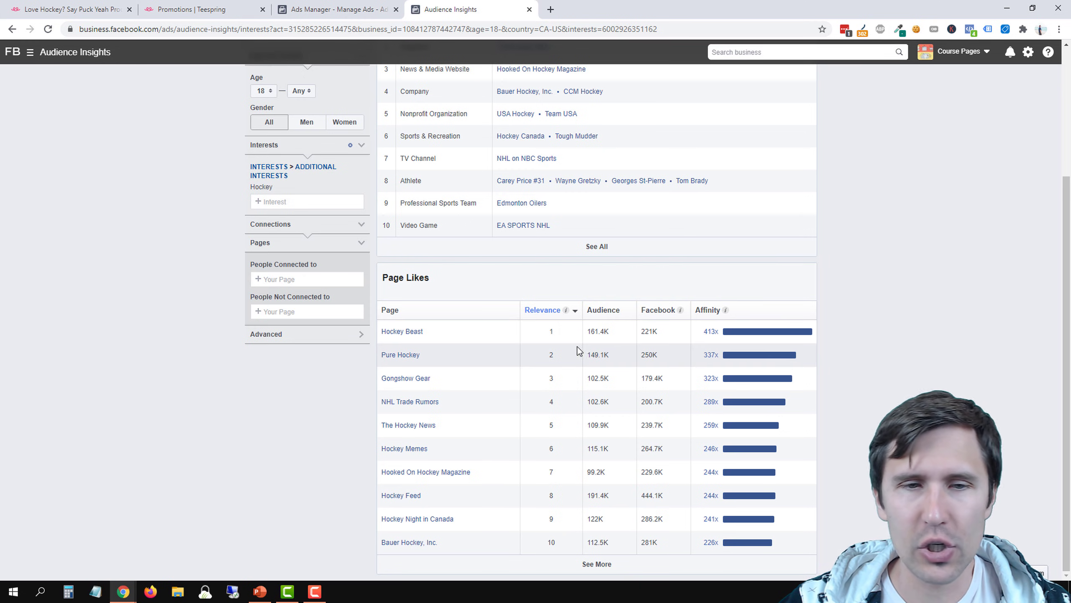
{"action": "scroll", "coordinate": [514, 256], "scroll_direction": "up", "scroll_amount": 4}
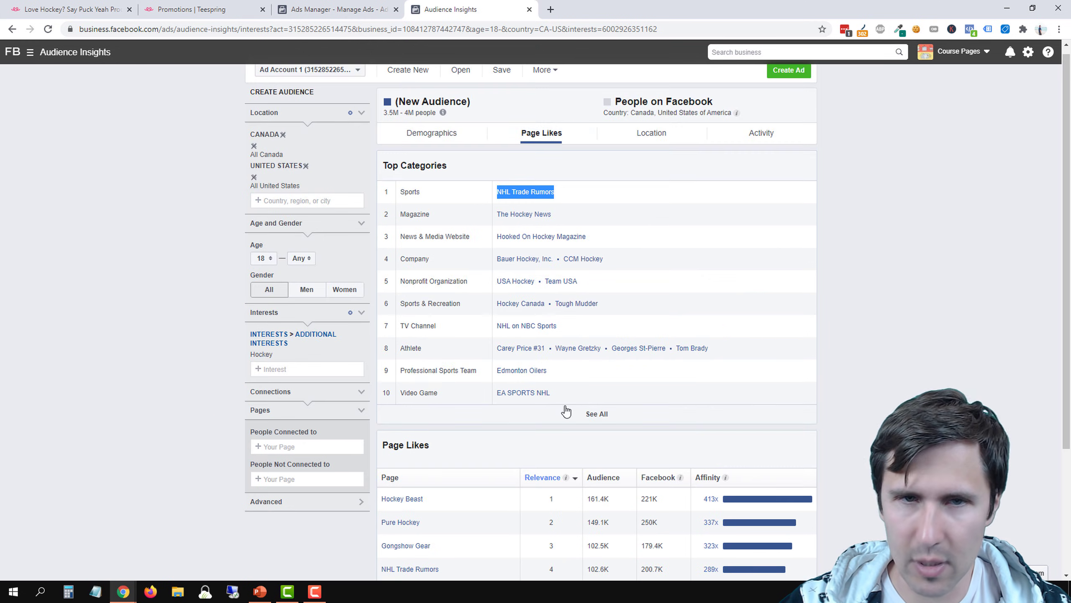
{"action": "scroll", "coordinate": [287, 253], "scroll_direction": "down", "scroll_amount": 3}
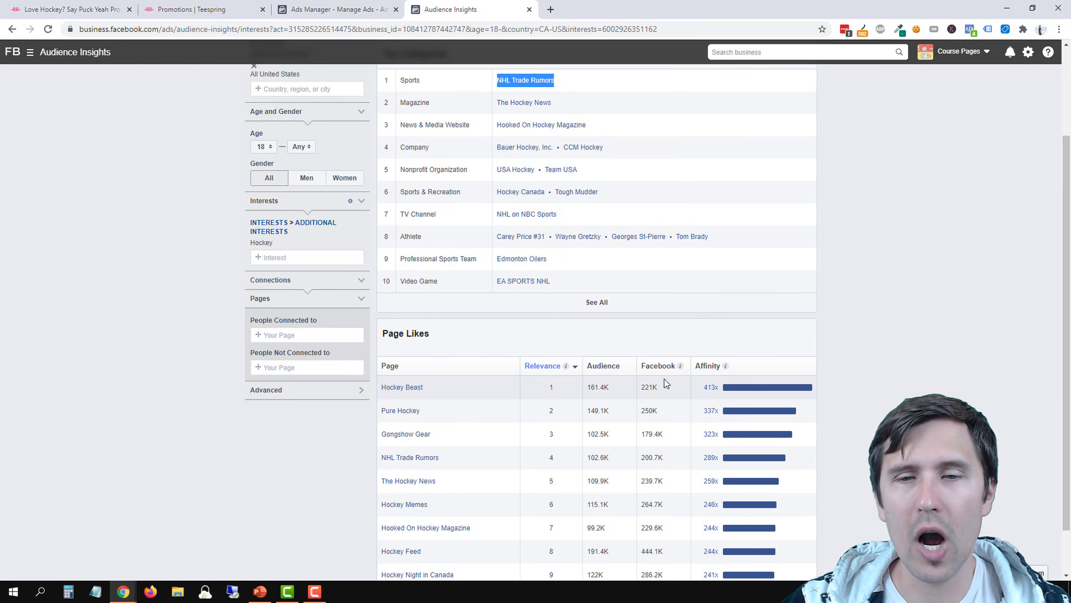
{"action": "left_click_drag", "start_coordinate": [702, 387], "coordinate": [717, 389]}
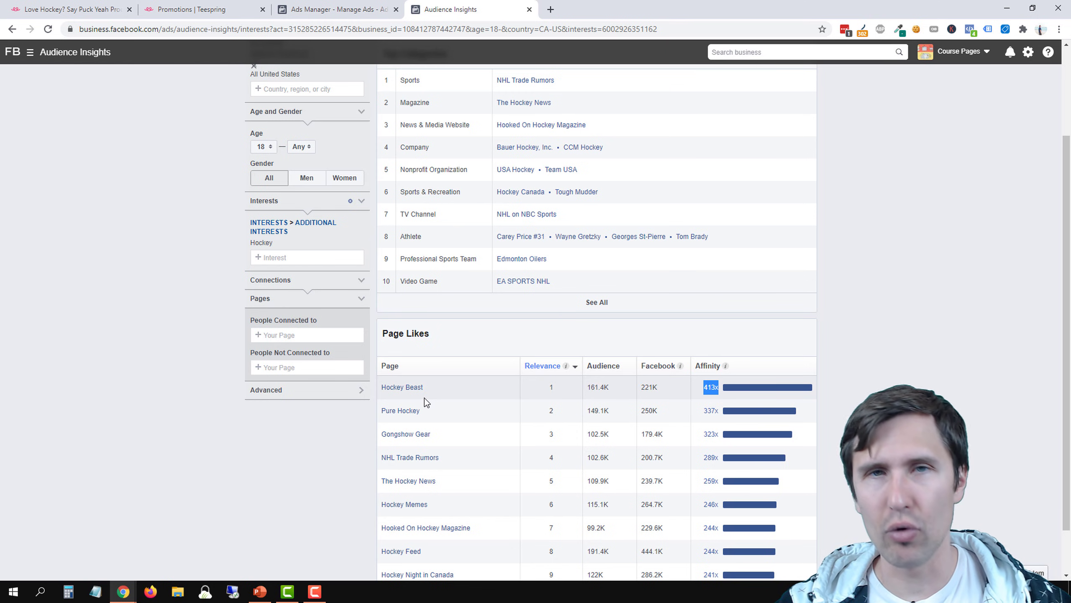
Expand the page likes table with more pages and highlight EA SPORTS NHL and TSN as examples
{"action": "scroll", "coordinate": [439, 420], "scroll_direction": "down", "scroll_amount": 1}
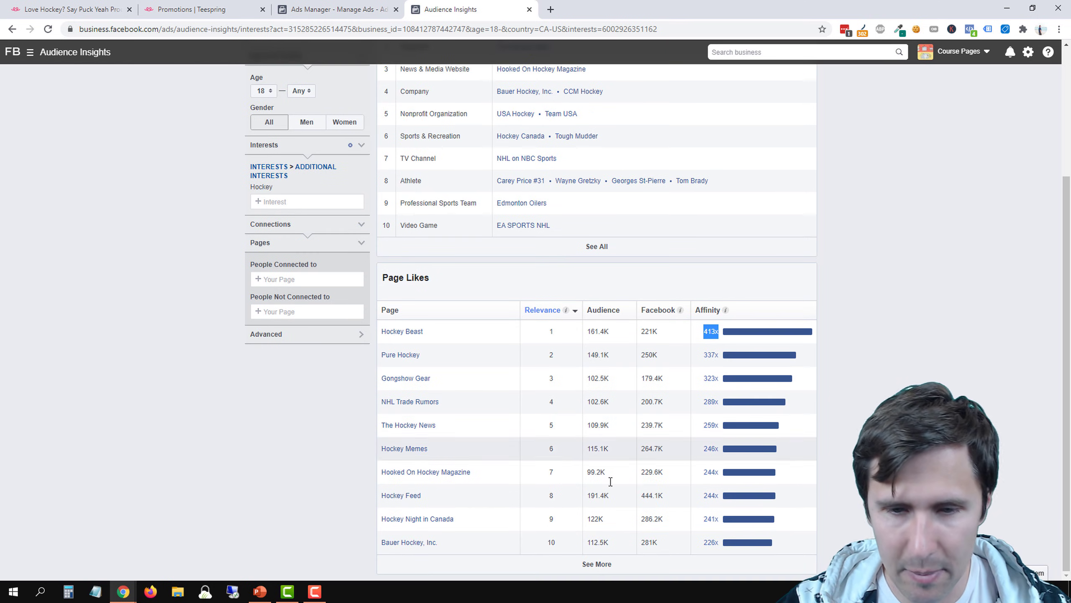
{"action": "left_click", "coordinate": [603, 566]}
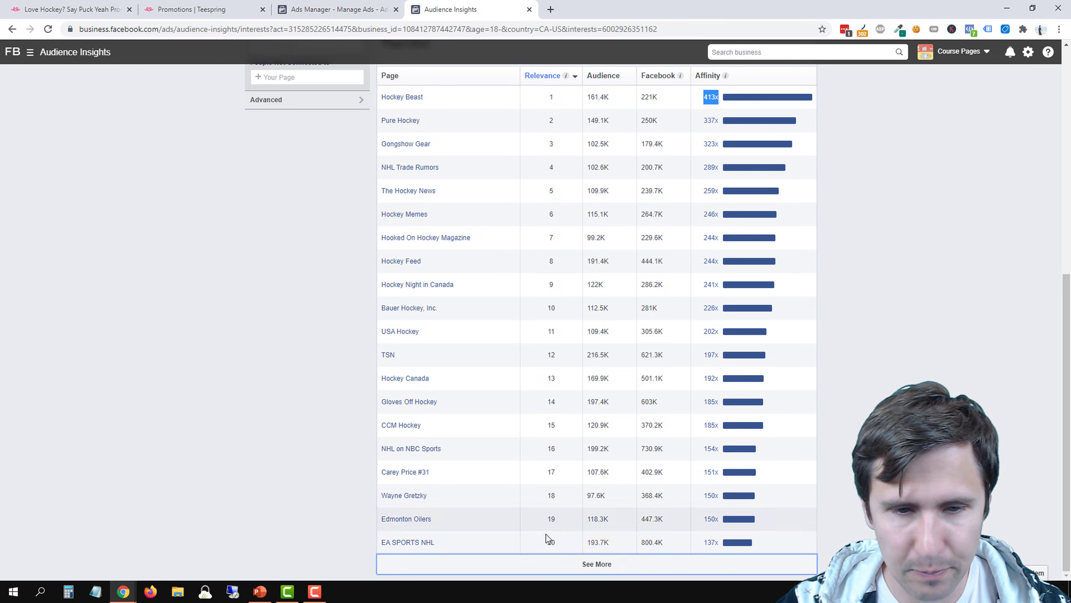
{"action": "left_click_drag", "start_coordinate": [440, 542], "coordinate": [381, 544]}
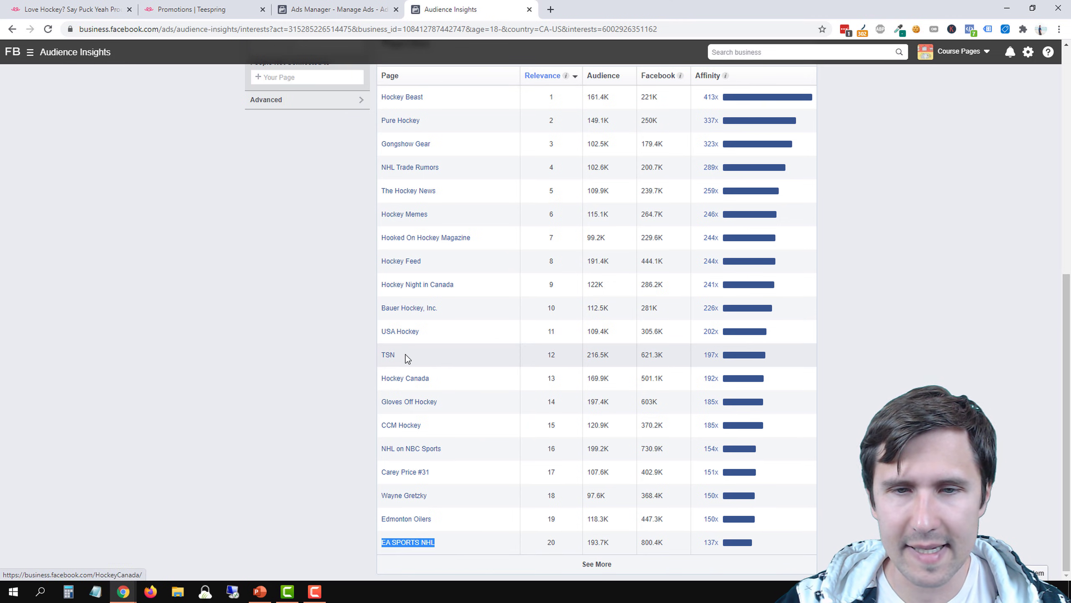
{"action": "left_click_drag", "start_coordinate": [401, 357], "coordinate": [380, 357]}
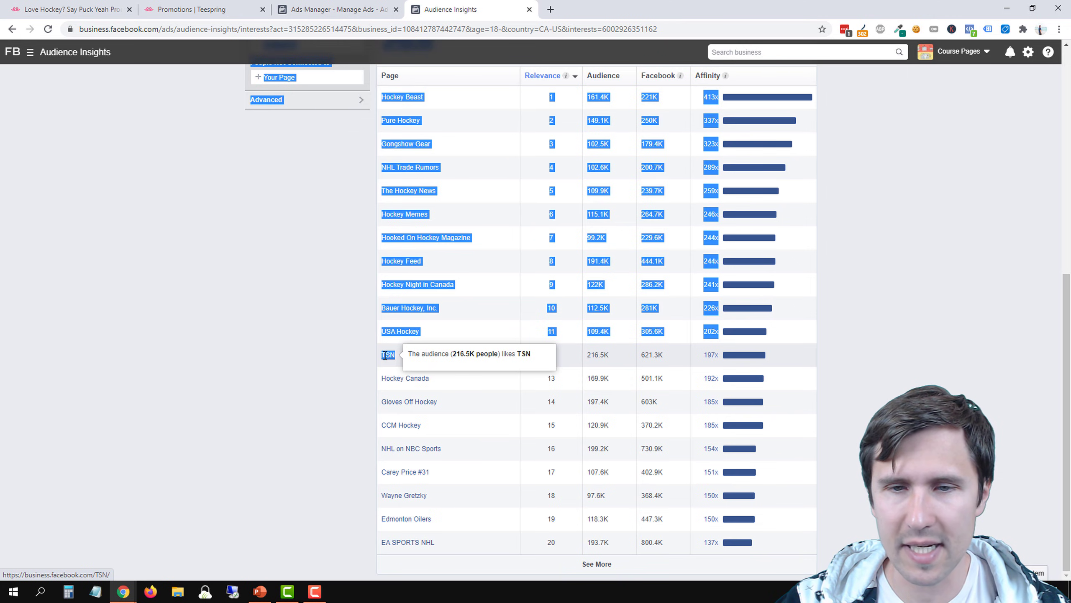
Open a blank Notepad note and place it beside the hockey audience's Top Categories table
{"action": "left_click", "coordinate": [358, 364]}
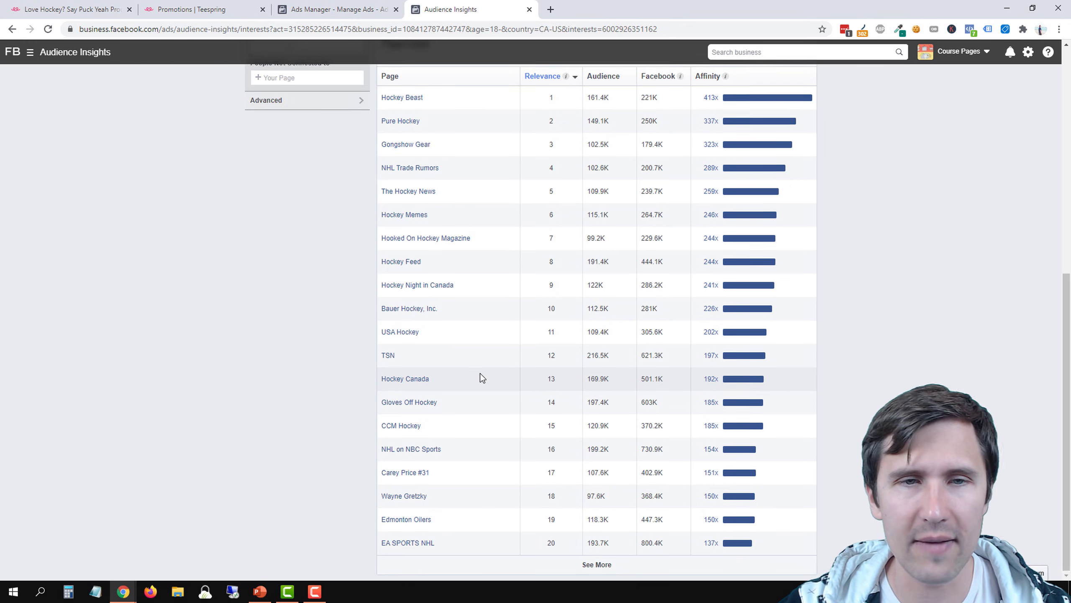
{"action": "scroll", "coordinate": [446, 271], "scroll_direction": "up", "scroll_amount": 4}
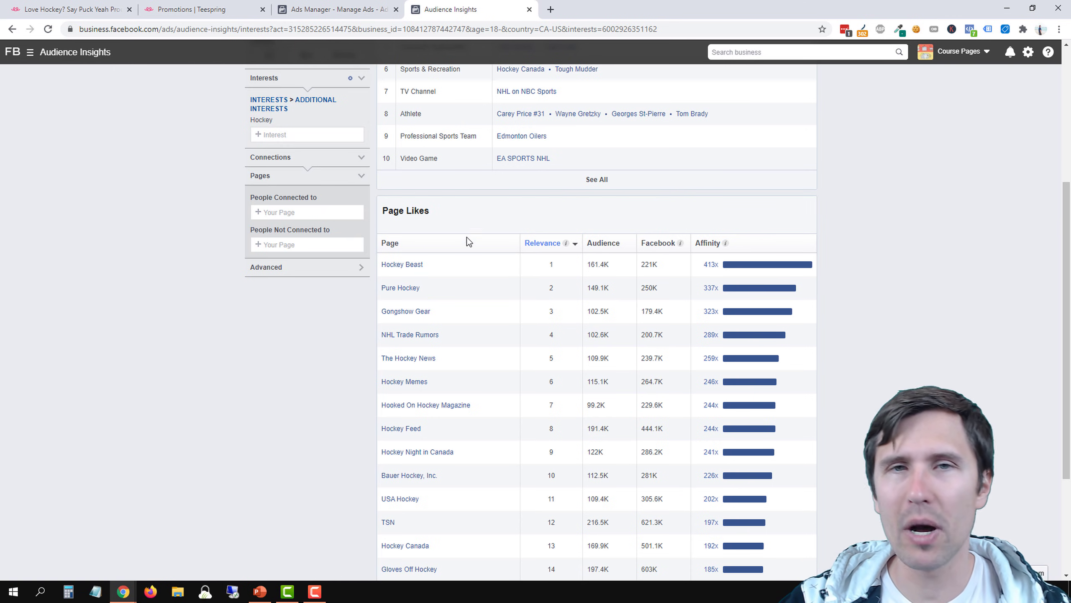
{"action": "scroll", "coordinate": [469, 237], "scroll_direction": "up", "scroll_amount": 1}
{"action": "scroll", "coordinate": [472, 232], "scroll_direction": "up", "scroll_amount": 3}
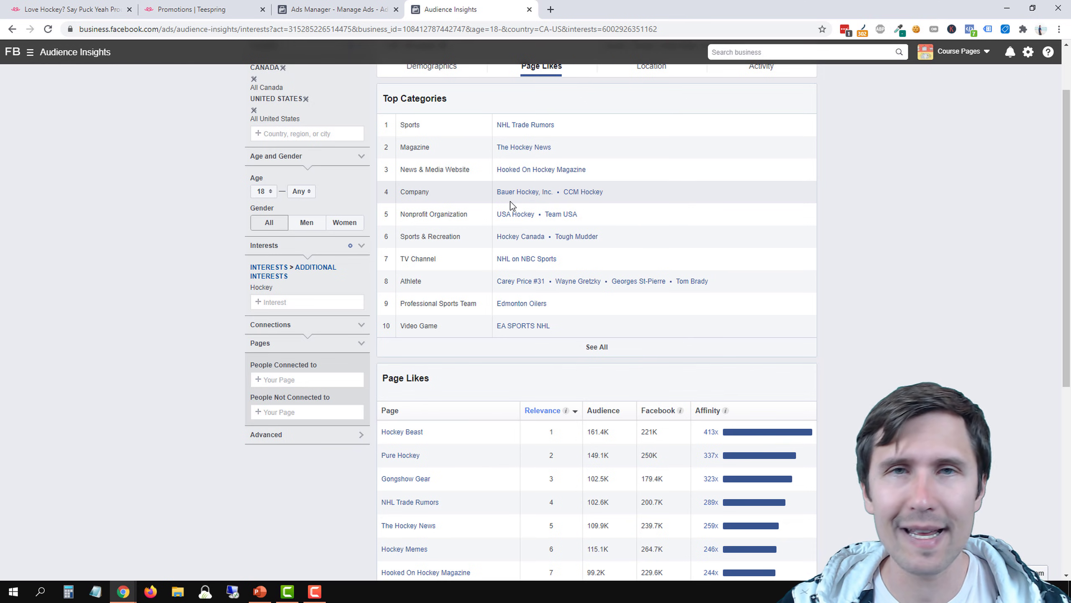
{"action": "left_click", "coordinate": [93, 596]}
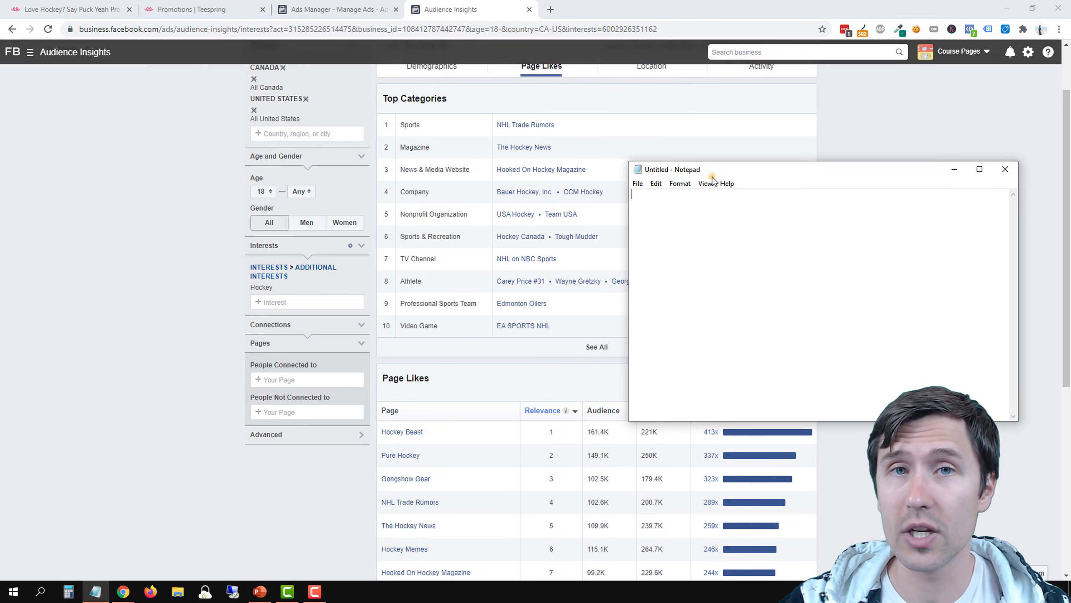
{"action": "left_click_drag", "start_coordinate": [712, 177], "coordinate": [739, 114]}
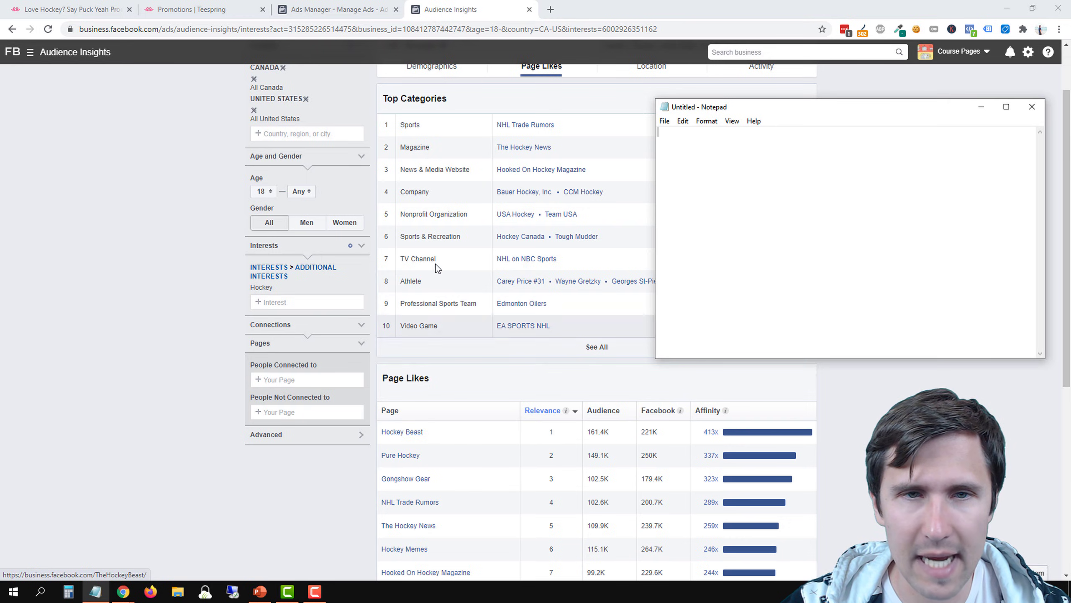
Open the Hockey Beast page from the page likes table in a new tab and switch to it
{"action": "right_click", "coordinate": [405, 433]}
{"action": "left_click", "coordinate": [429, 441]}
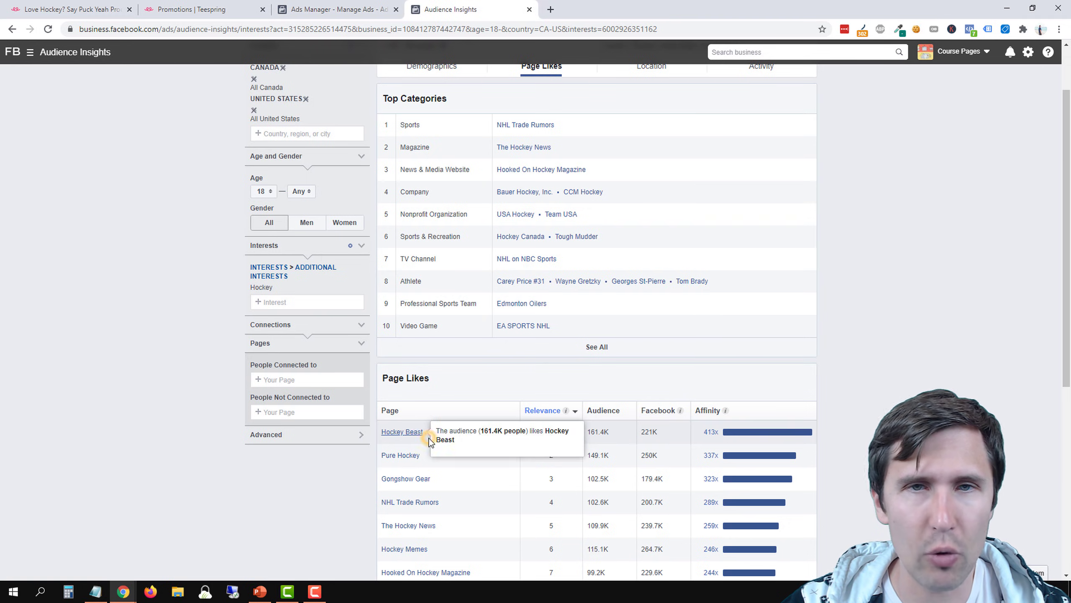
{"action": "left_click", "coordinate": [603, 9]}
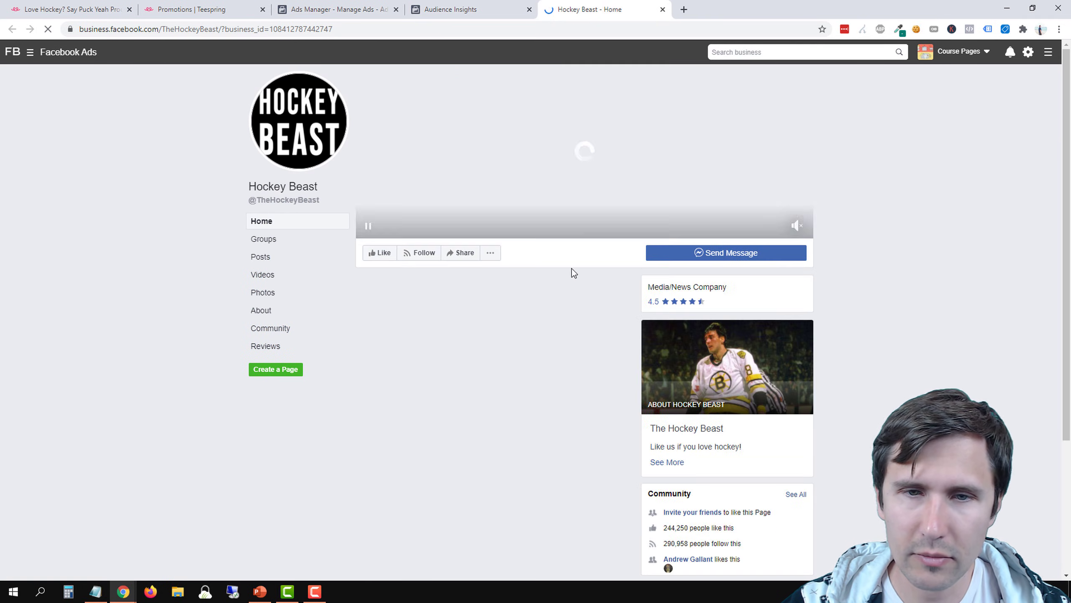
Browse the Hockey Beast page's posts and highlight how recently the first regular video post was published
{"action": "scroll", "coordinate": [664, 490], "scroll_direction": "up", "scroll_amount": 1}
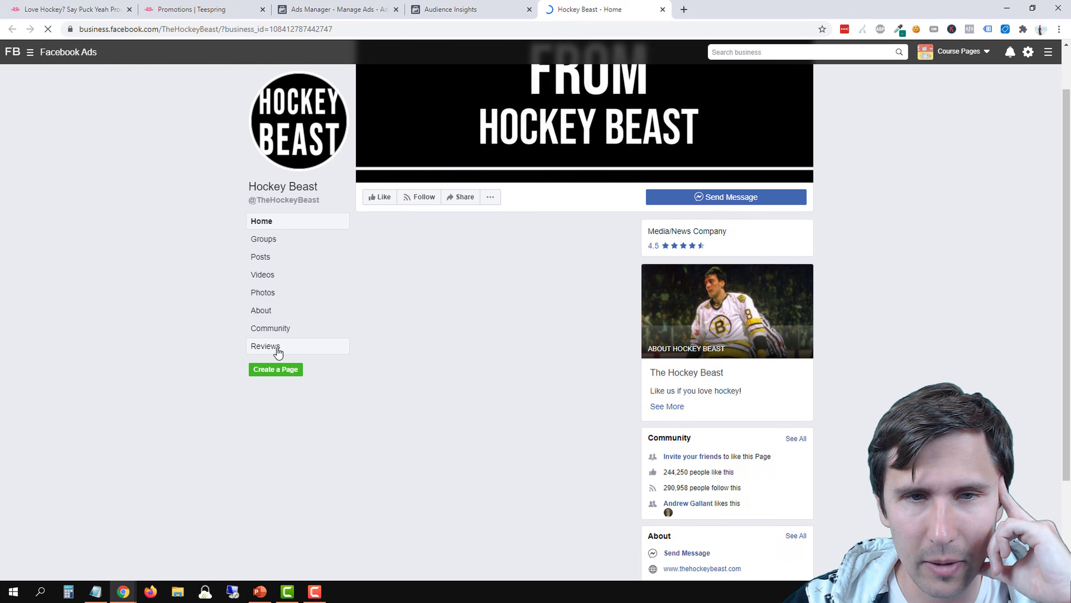
{"action": "scroll", "coordinate": [277, 351], "scroll_direction": "down", "scroll_amount": 3}
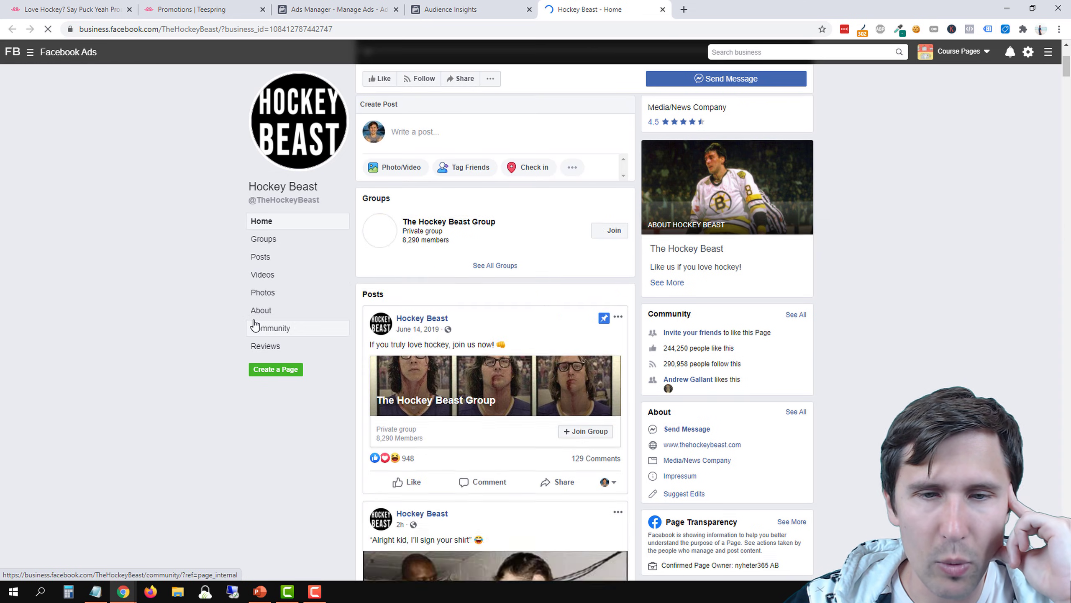
{"action": "scroll", "coordinate": [318, 328], "scroll_direction": "down", "scroll_amount": 5}
{"action": "scroll", "coordinate": [377, 324], "scroll_direction": "down", "scroll_amount": 3}
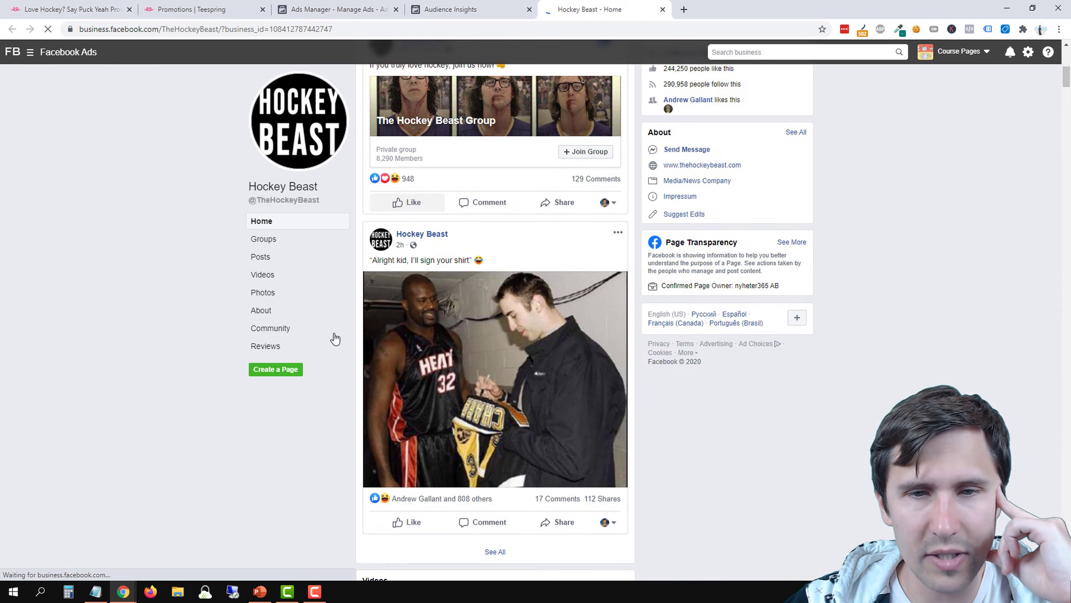
{"action": "scroll", "coordinate": [274, 334], "scroll_direction": "down", "scroll_amount": 6}
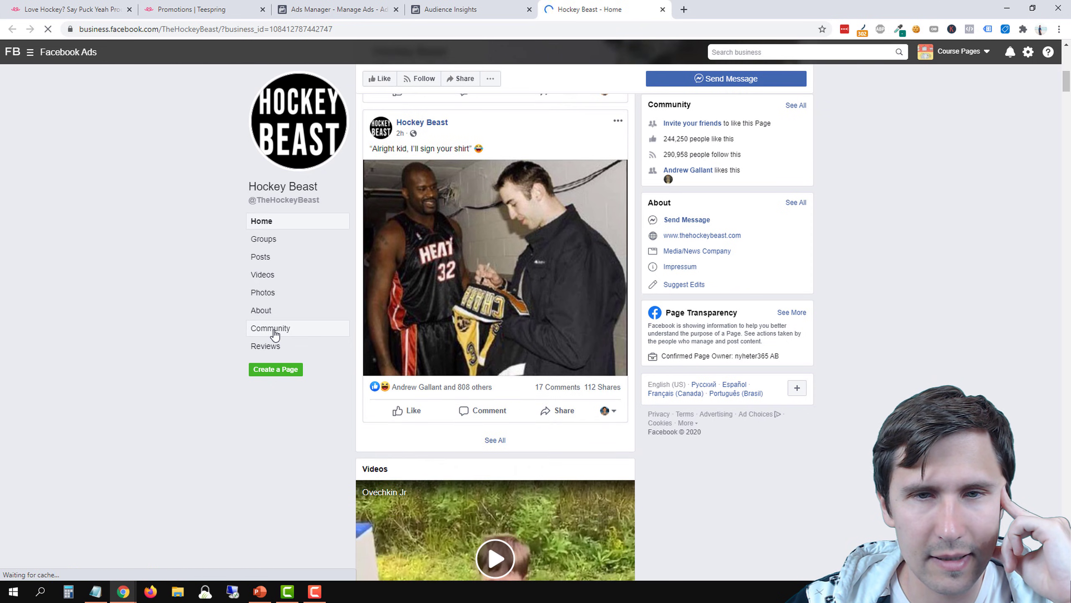
{"action": "scroll", "coordinate": [274, 334], "scroll_direction": "down", "scroll_amount": 15}
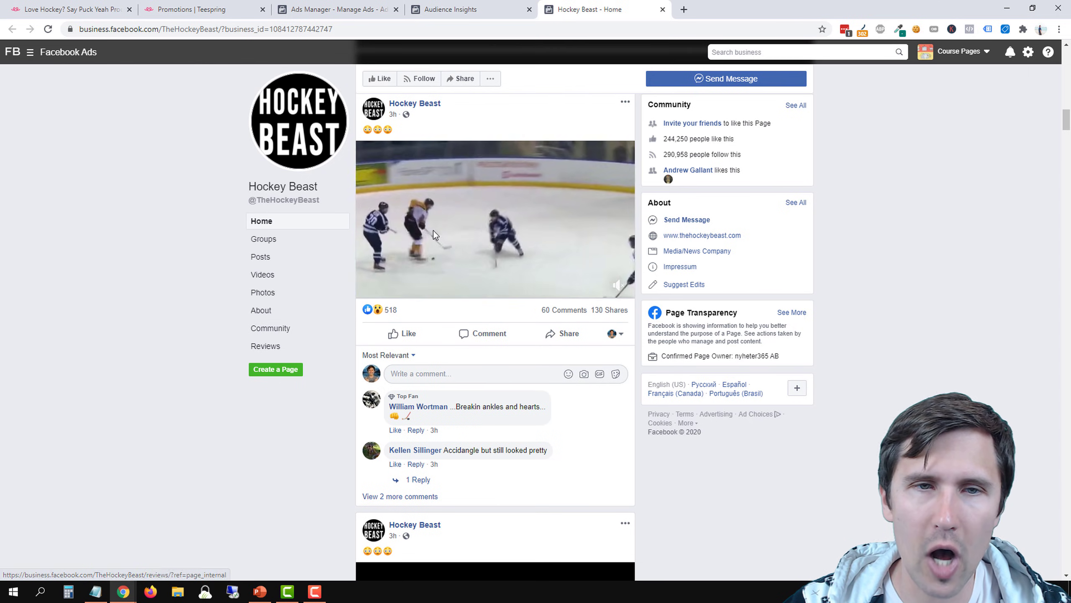
{"action": "scroll", "coordinate": [384, 338], "scroll_direction": "up", "scroll_amount": 1}
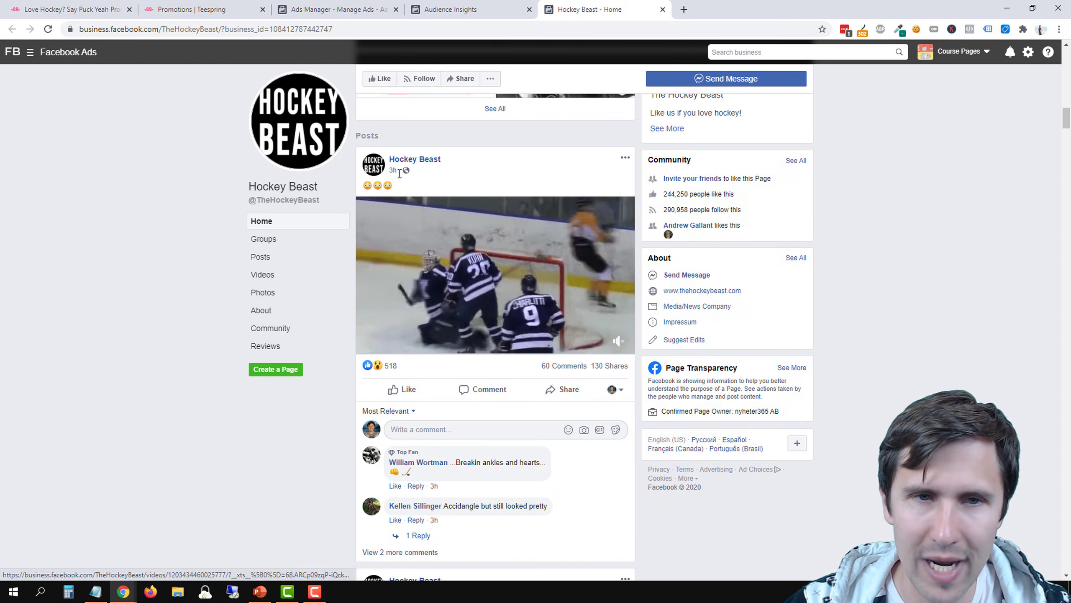
{"action": "left_click_drag", "start_coordinate": [400, 170], "coordinate": [392, 169]}
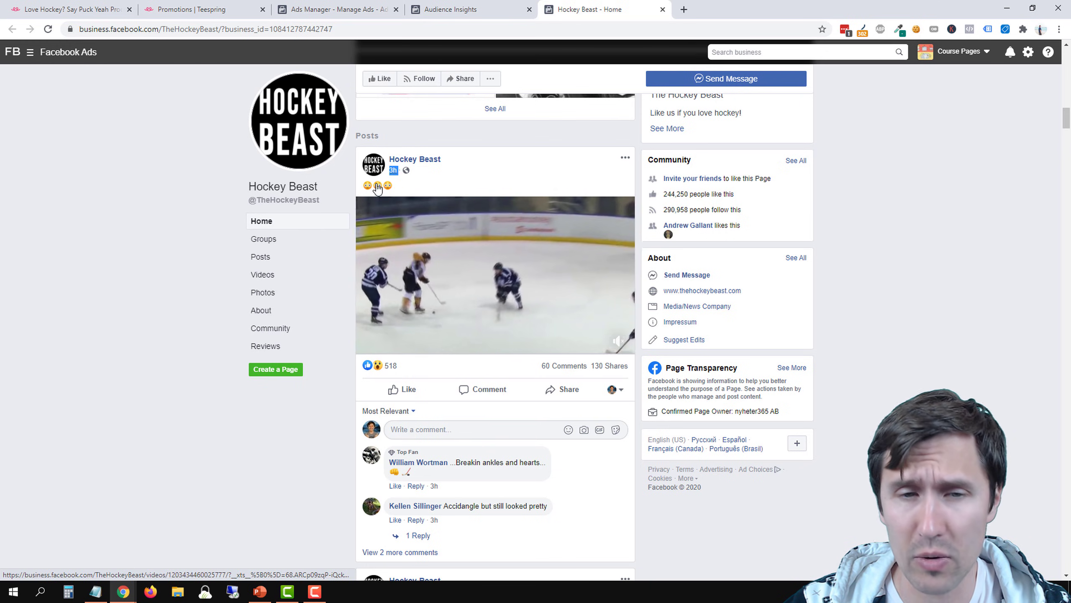
Examine the engagement on the two newest Hockey Beast video posts, expanding more comments on the first one
{"action": "scroll", "coordinate": [483, 395], "scroll_direction": "down", "scroll_amount": 4}
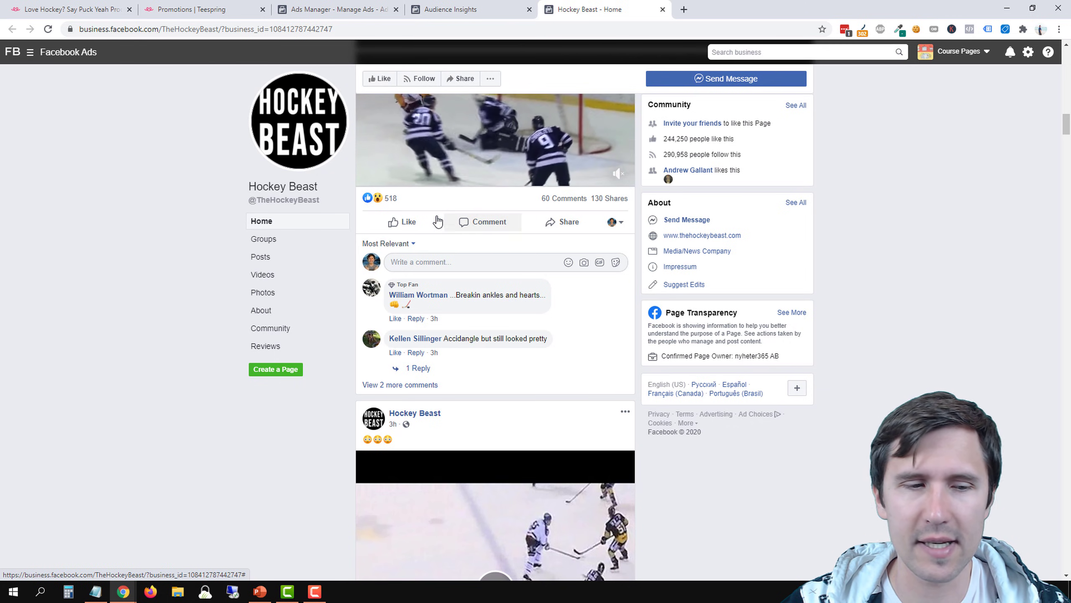
{"action": "mouse_move", "coordinate": [406, 222]}
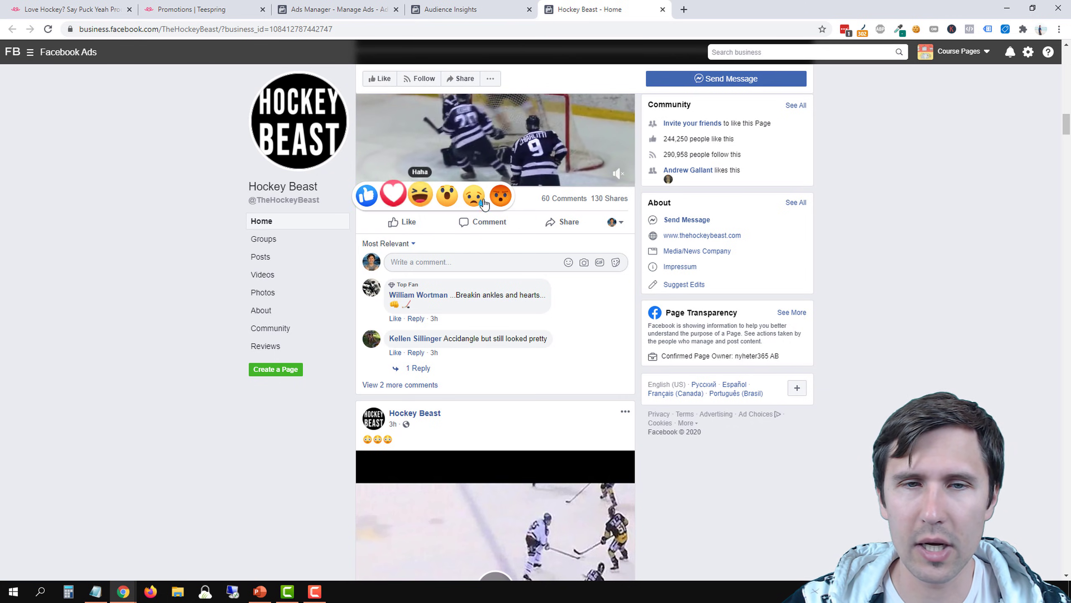
{"action": "left_click", "coordinate": [40, 346]}
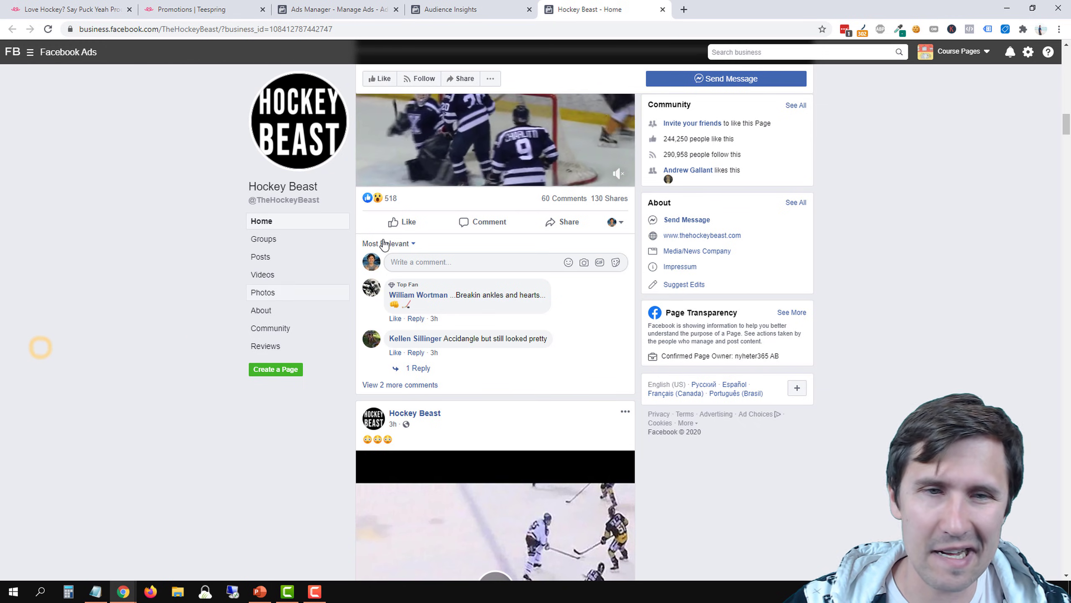
{"action": "left_click", "coordinate": [417, 384]}
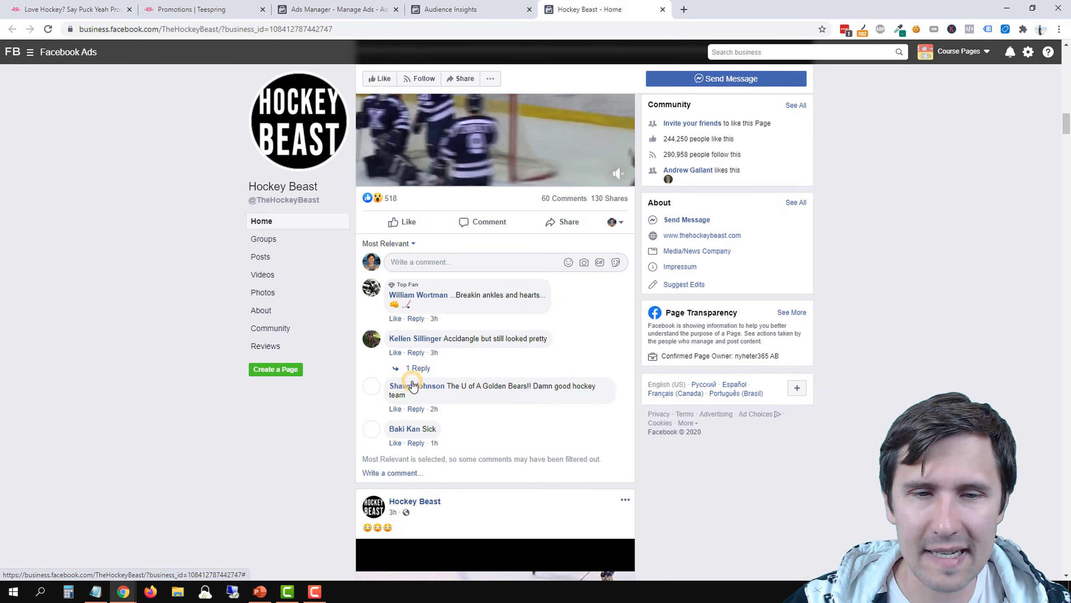
{"action": "scroll", "coordinate": [428, 365], "scroll_direction": "down", "scroll_amount": 10}
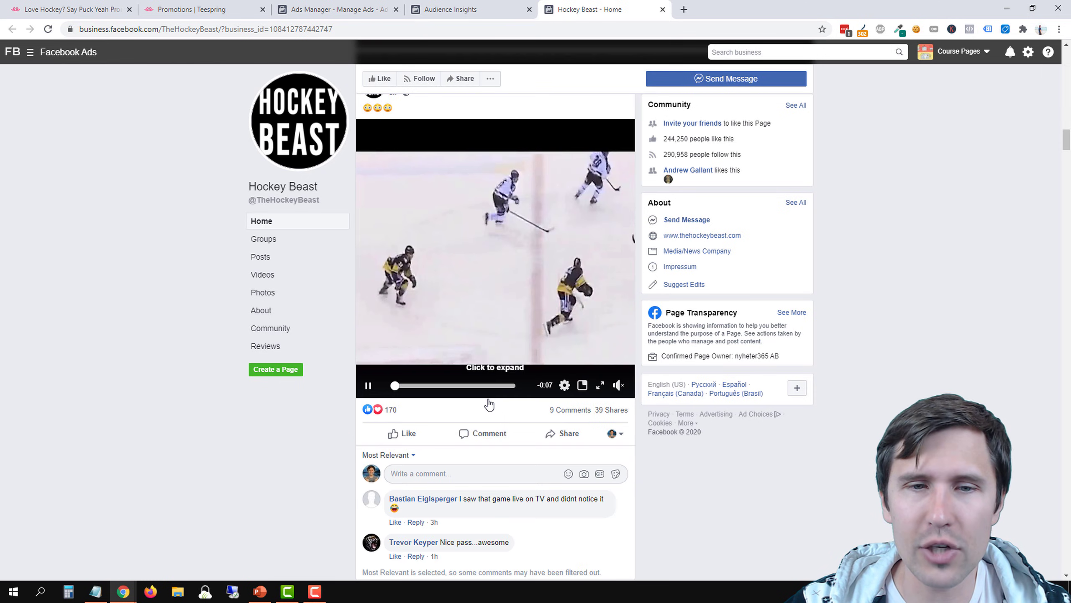
{"action": "mouse_move", "coordinate": [427, 364]}
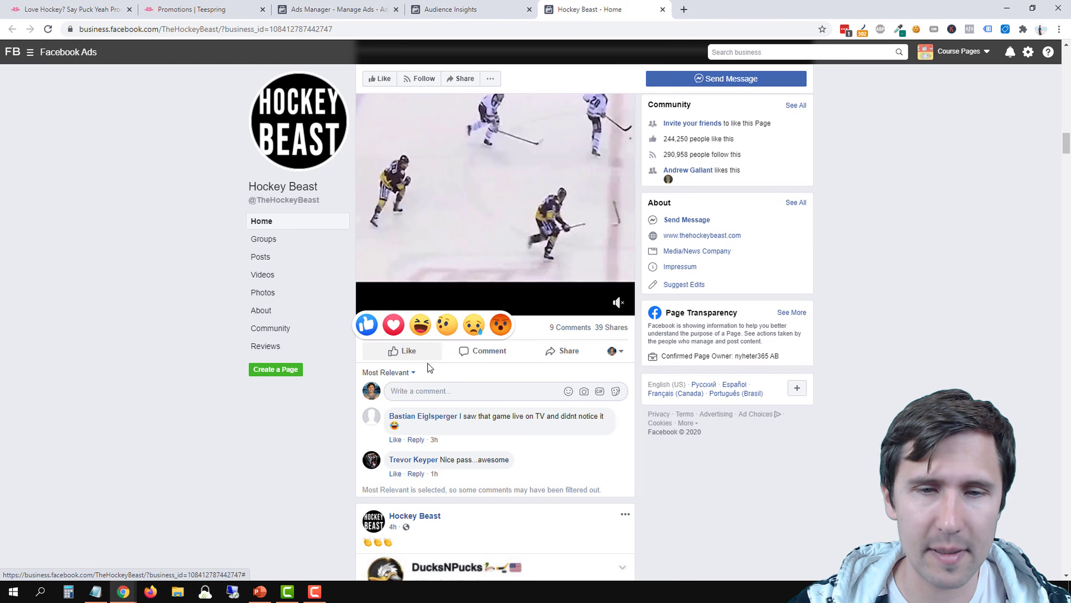
Examine the reactions, comments and shares on the older Hockey Beast posts, down to the game show clip
{"action": "scroll", "coordinate": [464, 320], "scroll_direction": "down", "scroll_amount": 4}
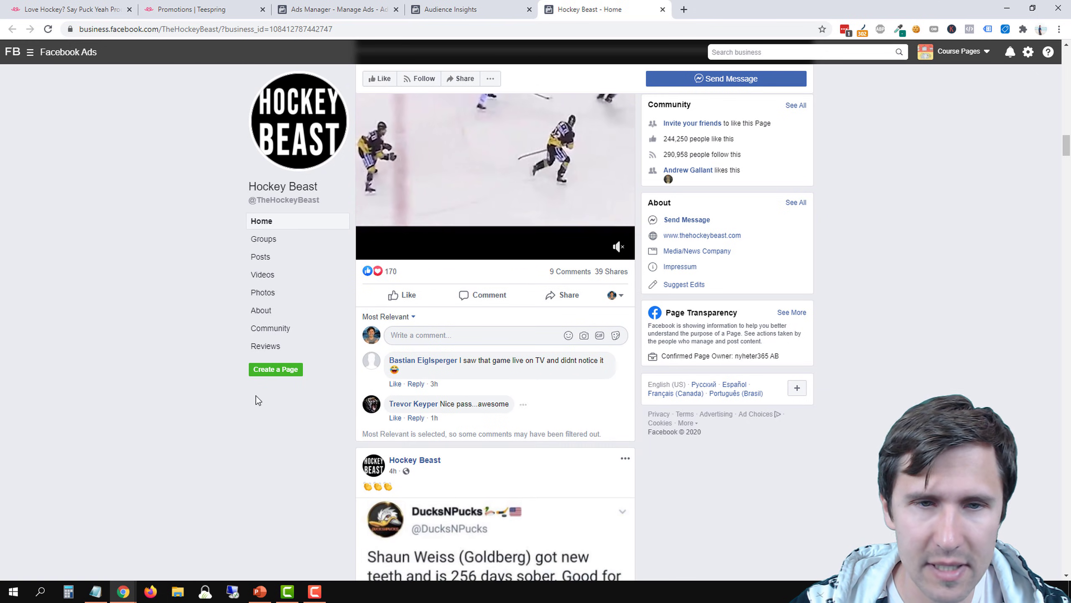
{"action": "scroll", "coordinate": [474, 305], "scroll_direction": "down", "scroll_amount": 7}
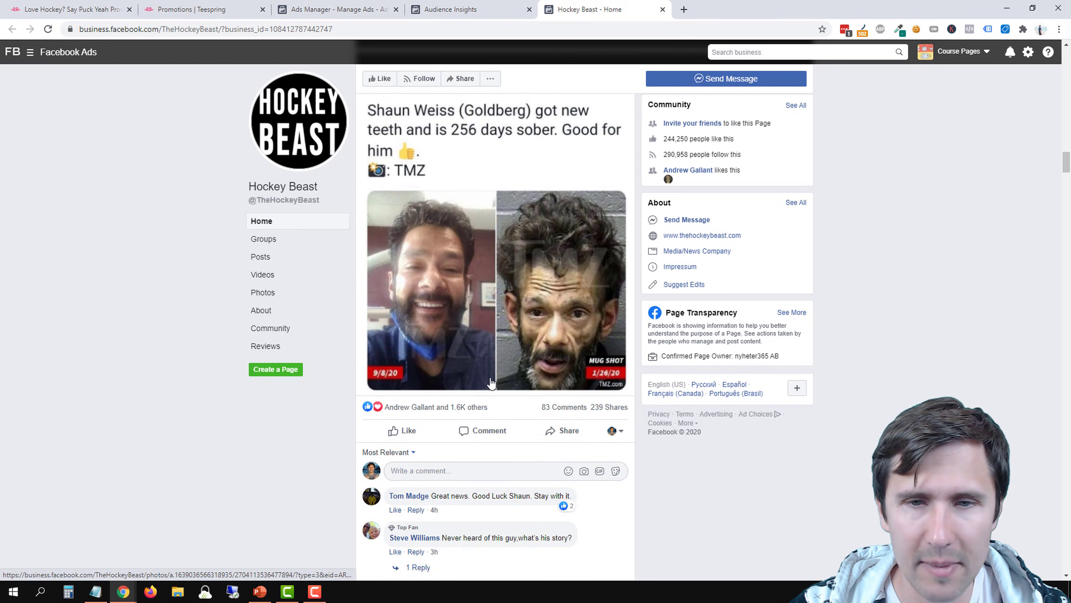
{"action": "scroll", "coordinate": [515, 452], "scroll_direction": "down", "scroll_amount": 4}
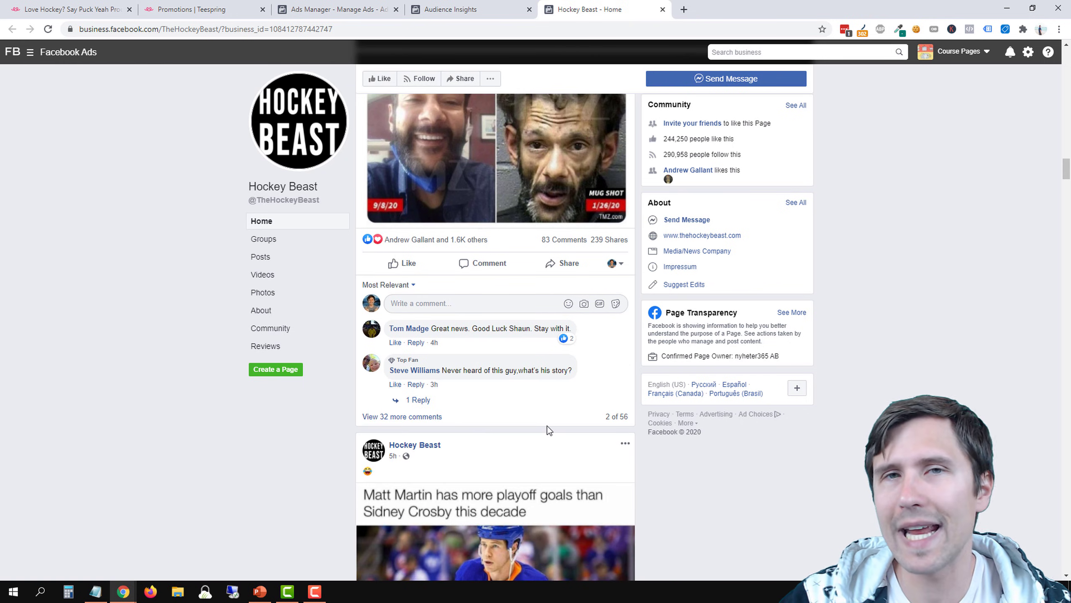
{"action": "scroll", "coordinate": [576, 426], "scroll_direction": "down", "scroll_amount": 5}
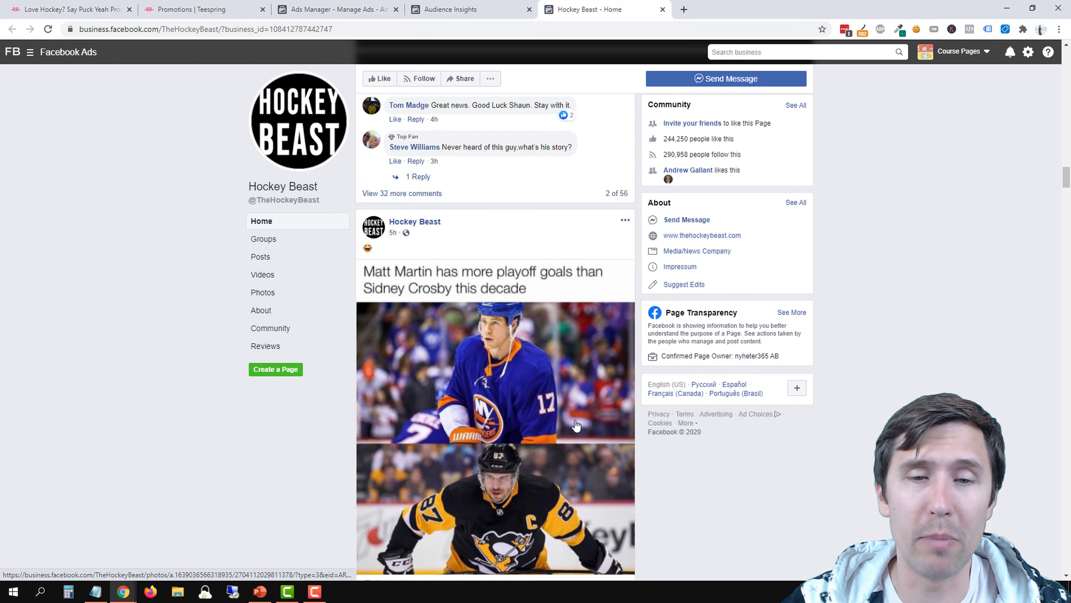
{"action": "scroll", "coordinate": [576, 425], "scroll_direction": "down", "scroll_amount": 4}
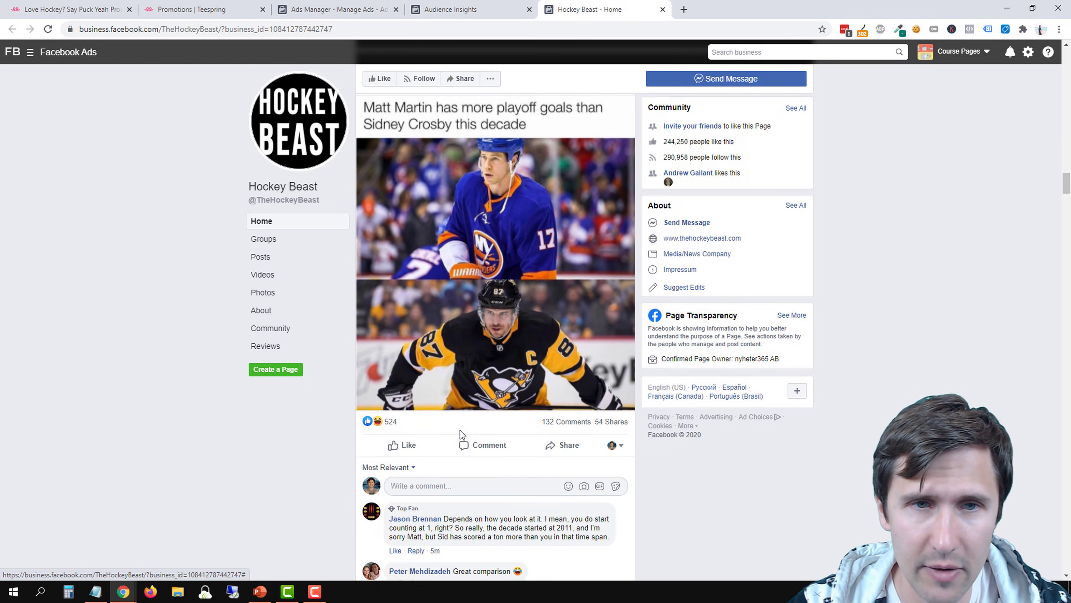
{"action": "scroll", "coordinate": [588, 334], "scroll_direction": "down", "scroll_amount": 4}
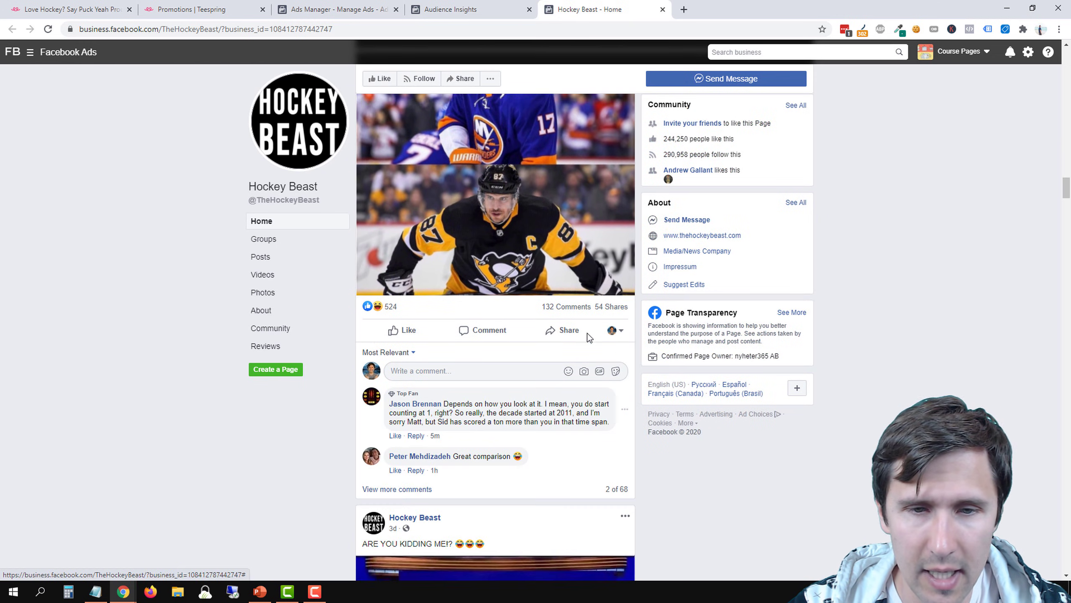
{"action": "scroll", "coordinate": [528, 432], "scroll_direction": "down", "scroll_amount": 3}
{"action": "scroll", "coordinate": [523, 426], "scroll_direction": "down", "scroll_amount": 4}
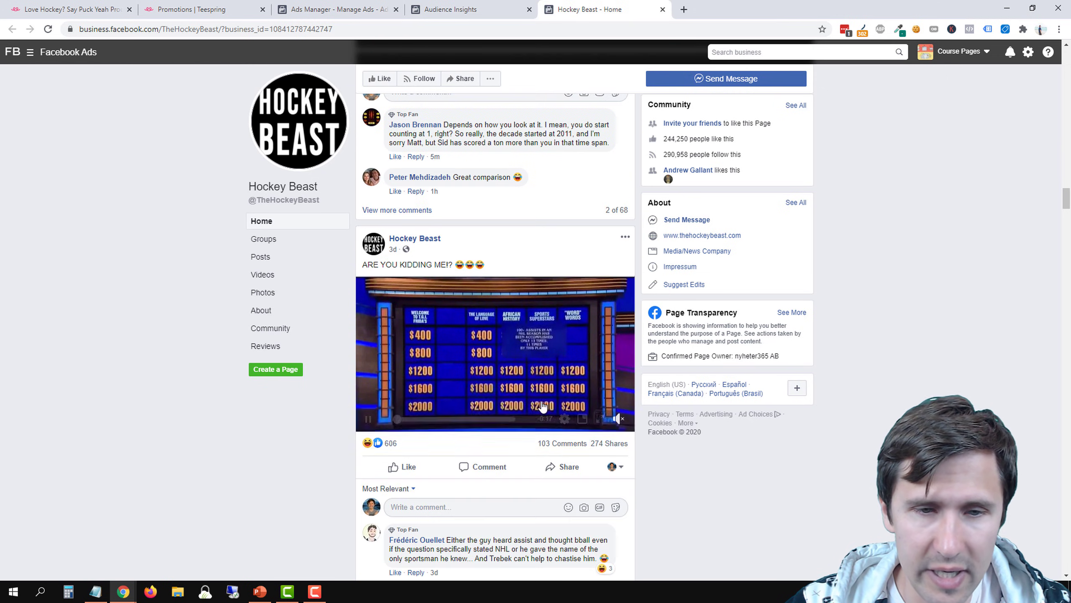
{"action": "scroll", "coordinate": [543, 405], "scroll_direction": "down", "scroll_amount": 3}
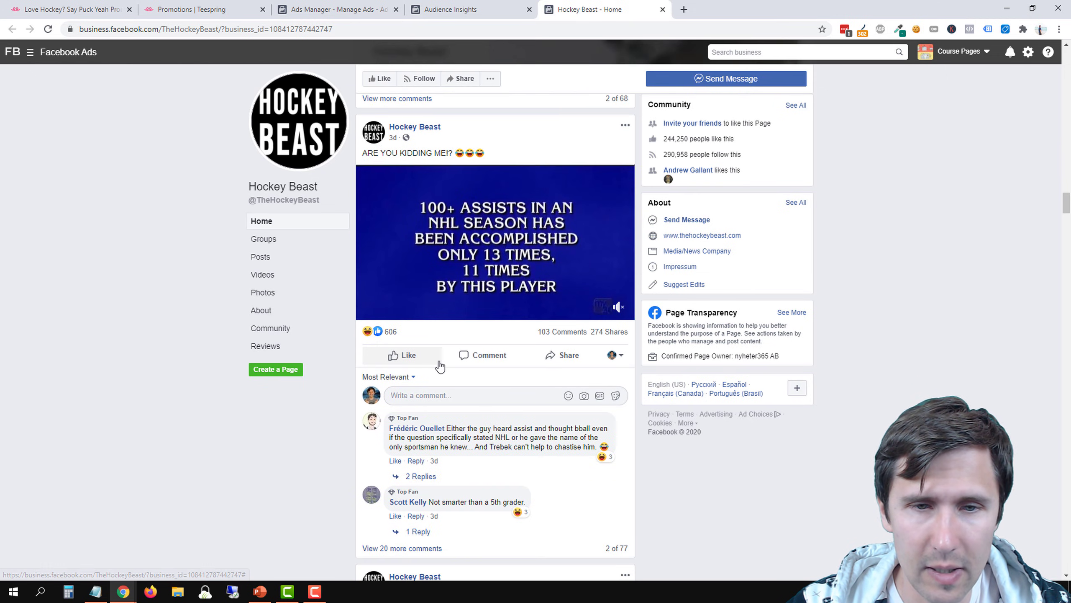
{"action": "scroll", "coordinate": [440, 366], "scroll_direction": "down", "scroll_amount": 3}
Note "hockey beast" in the Notepad document as a candidate interest
{"action": "scroll", "coordinate": [502, 394], "scroll_direction": "up", "scroll_amount": 20}
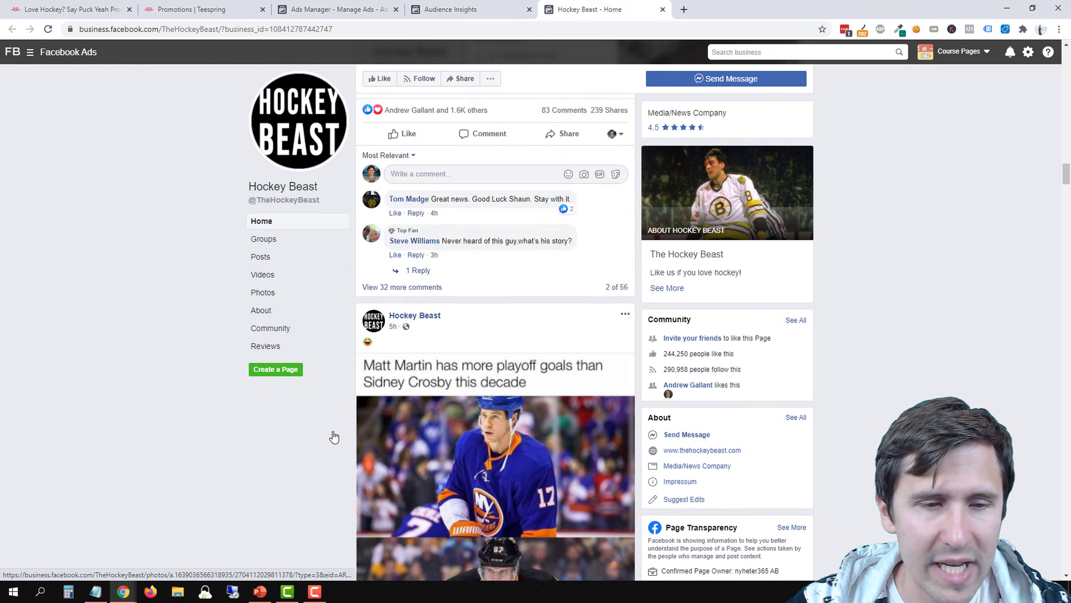
{"action": "scroll", "coordinate": [334, 437], "scroll_direction": "up", "scroll_amount": 3}
{"action": "left_click", "coordinate": [96, 591]}
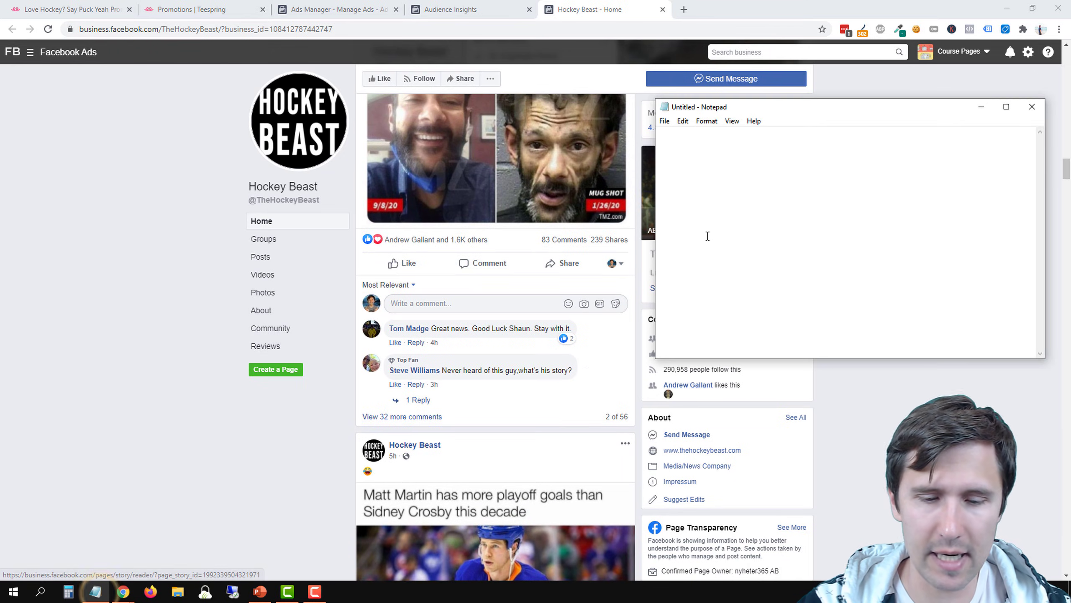
{"action": "type", "text": "hockey beast"}
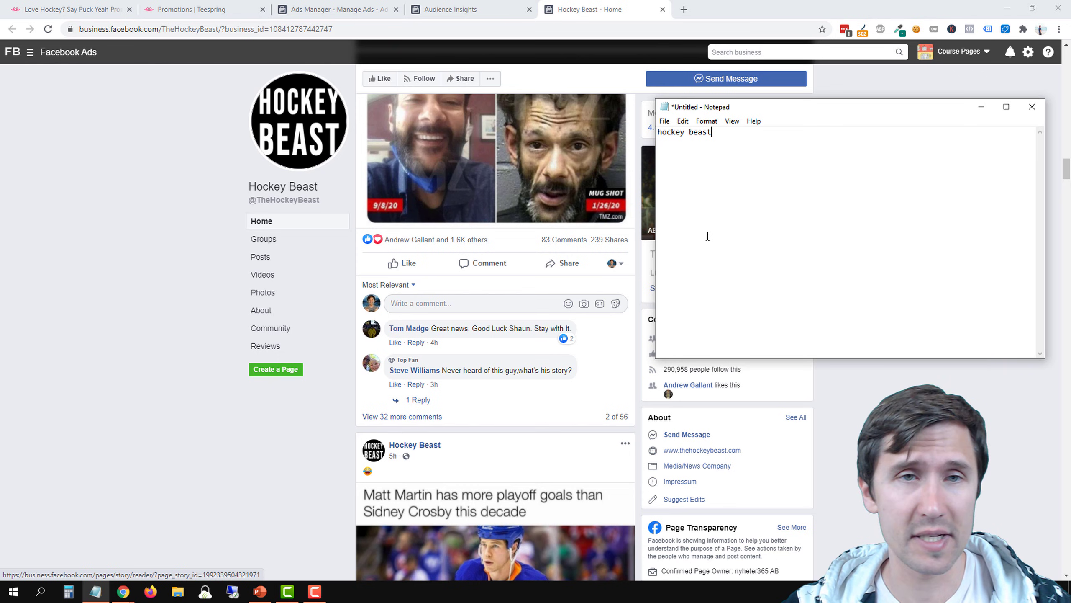
Check the Hockey interest in the ad set's detailed targeting in Ads Manager, and return to Audience Insights
{"action": "left_click", "coordinate": [333, 9]}
{"action": "mouse_move", "coordinate": [601, 345]}
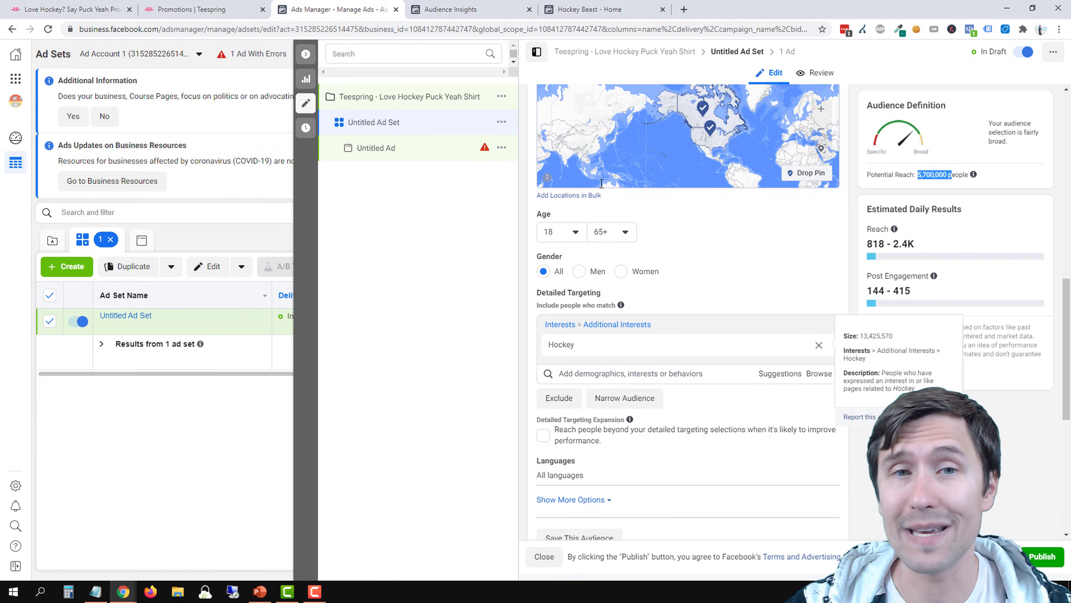
{"action": "left_click", "coordinate": [443, 10]}
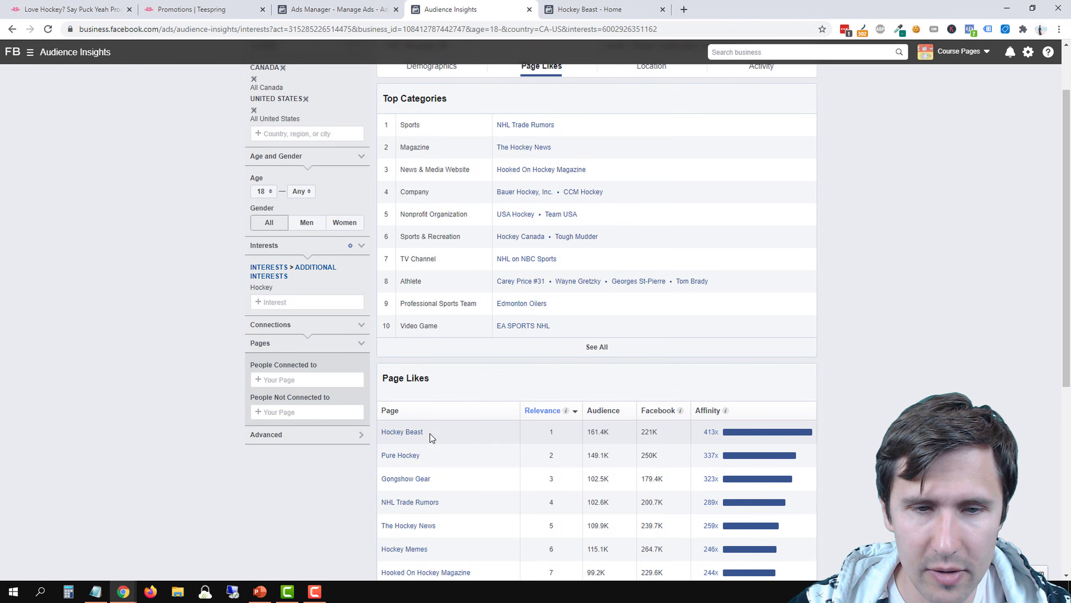
Open the Pure Hockey page from the Page Likes list in a separate tab and examine the engagement on its recent posts
{"action": "right_click", "coordinate": [414, 460]}
{"action": "left_click", "coordinate": [446, 333]}
{"action": "left_click", "coordinate": [588, 9]}
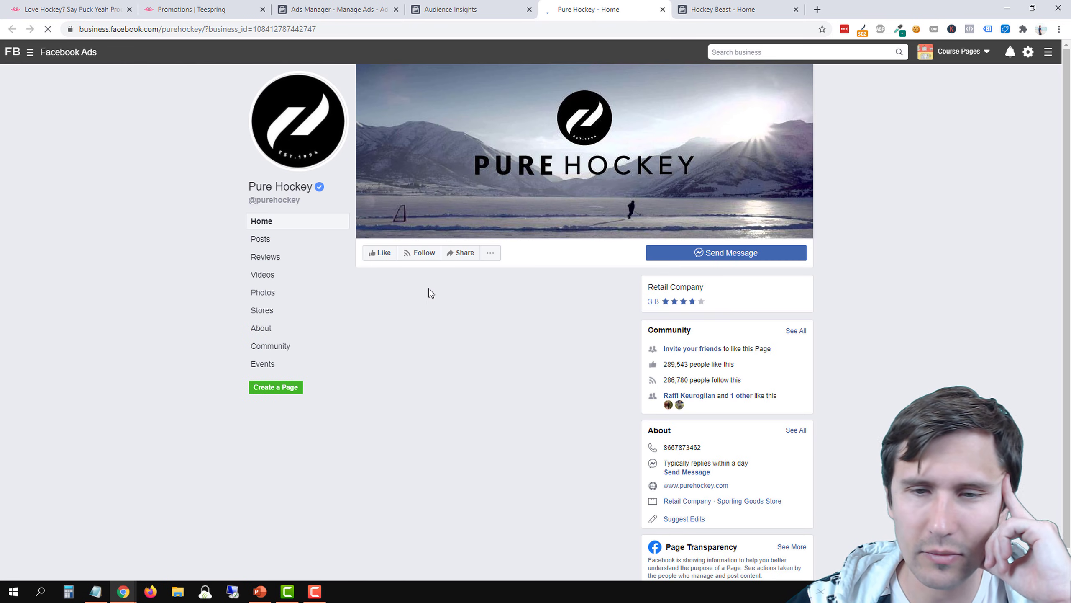
{"action": "scroll", "coordinate": [452, 374], "scroll_direction": "down", "scroll_amount": 3}
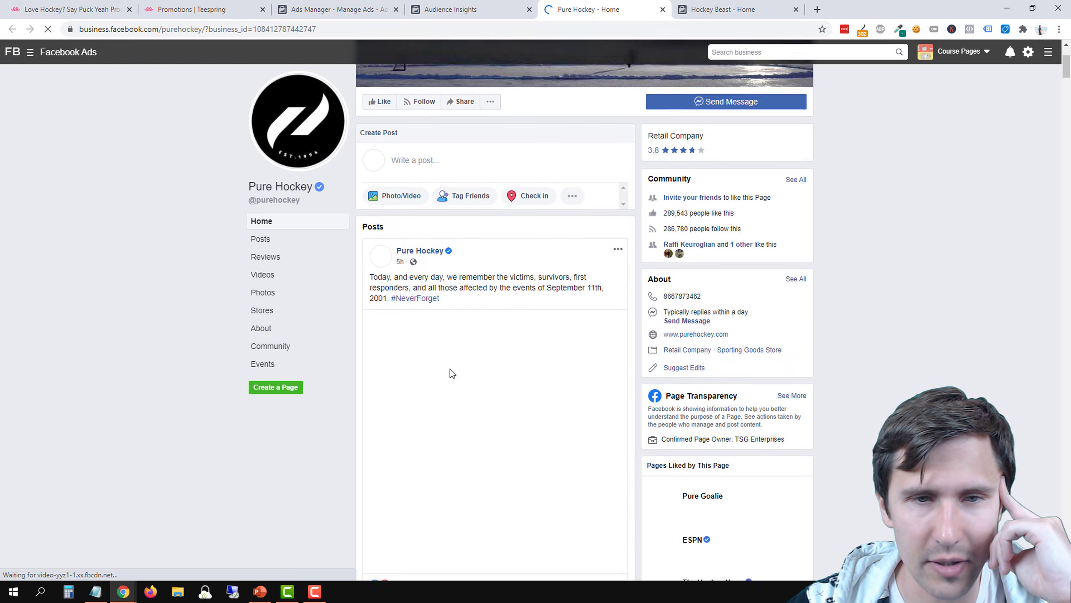
{"action": "scroll", "coordinate": [483, 236], "scroll_direction": "down", "scroll_amount": 3}
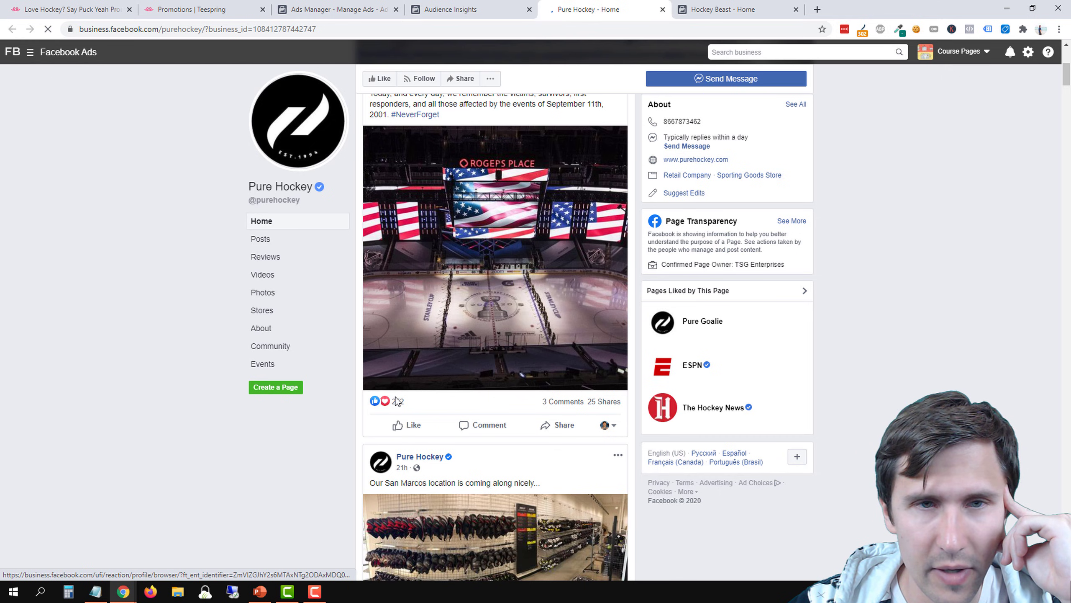
{"action": "scroll", "coordinate": [421, 379], "scroll_direction": "up", "scroll_amount": 2}
{"action": "scroll", "coordinate": [372, 368], "scroll_direction": "down", "scroll_amount": 15}
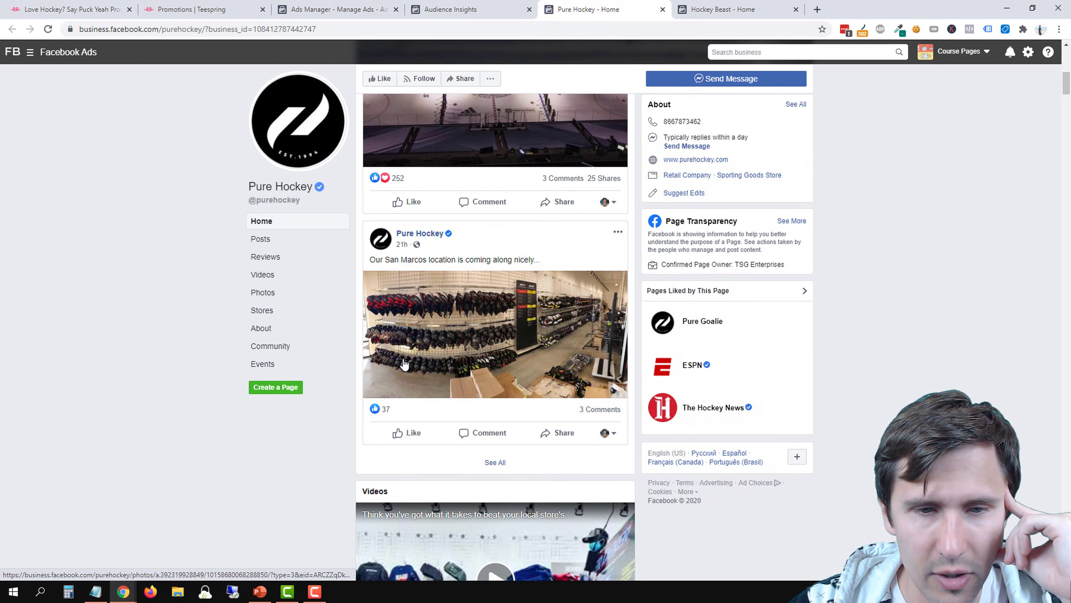
{"action": "scroll", "coordinate": [404, 363], "scroll_direction": "down", "scroll_amount": 10}
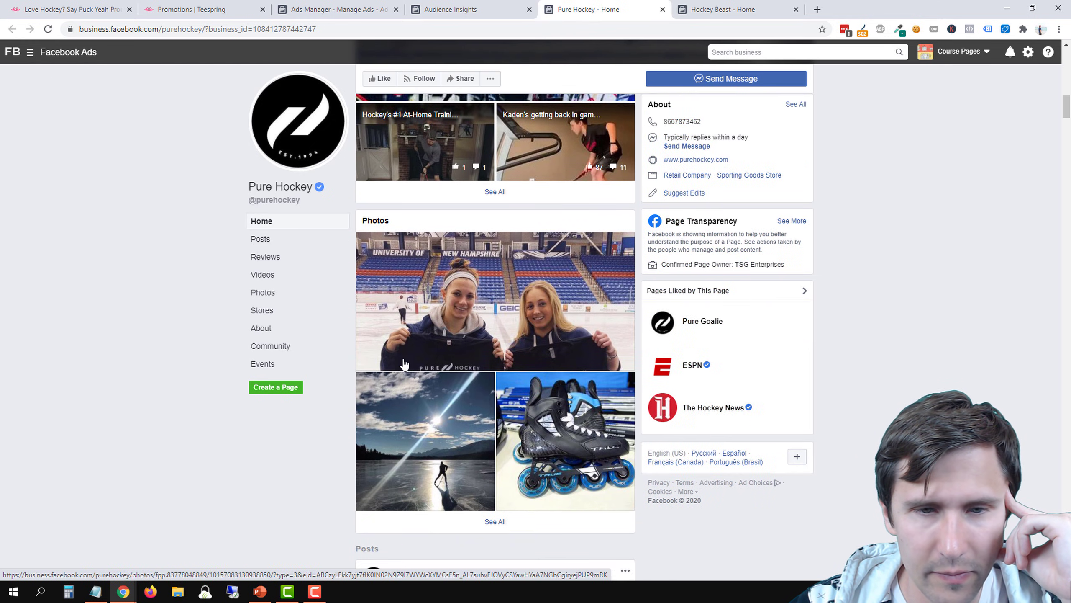
{"action": "scroll", "coordinate": [404, 359], "scroll_direction": "down", "scroll_amount": 12}
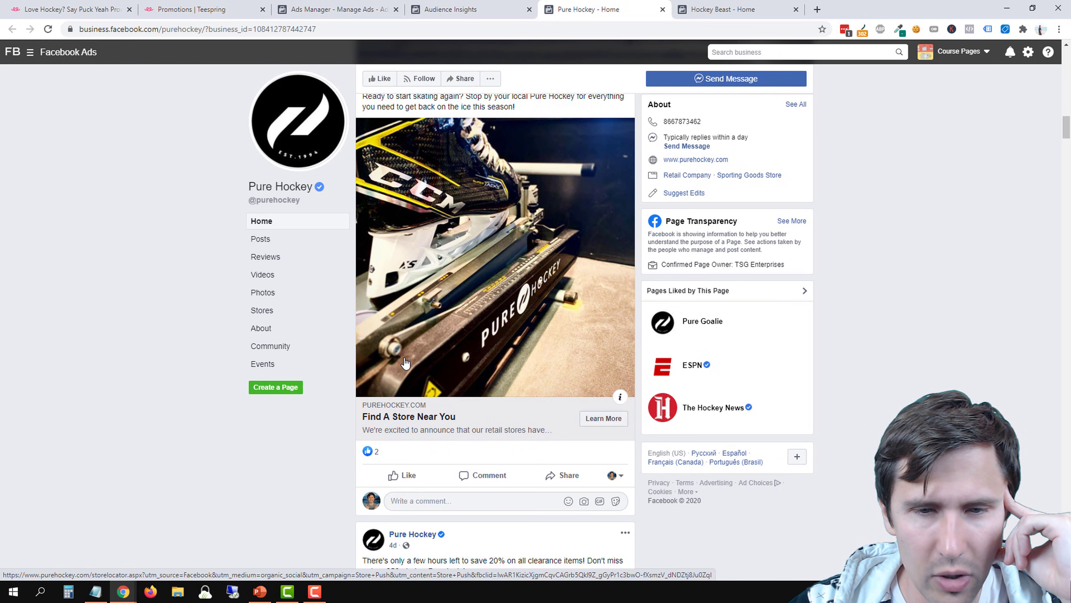
{"action": "scroll", "coordinate": [406, 362], "scroll_direction": "down", "scroll_amount": 9}
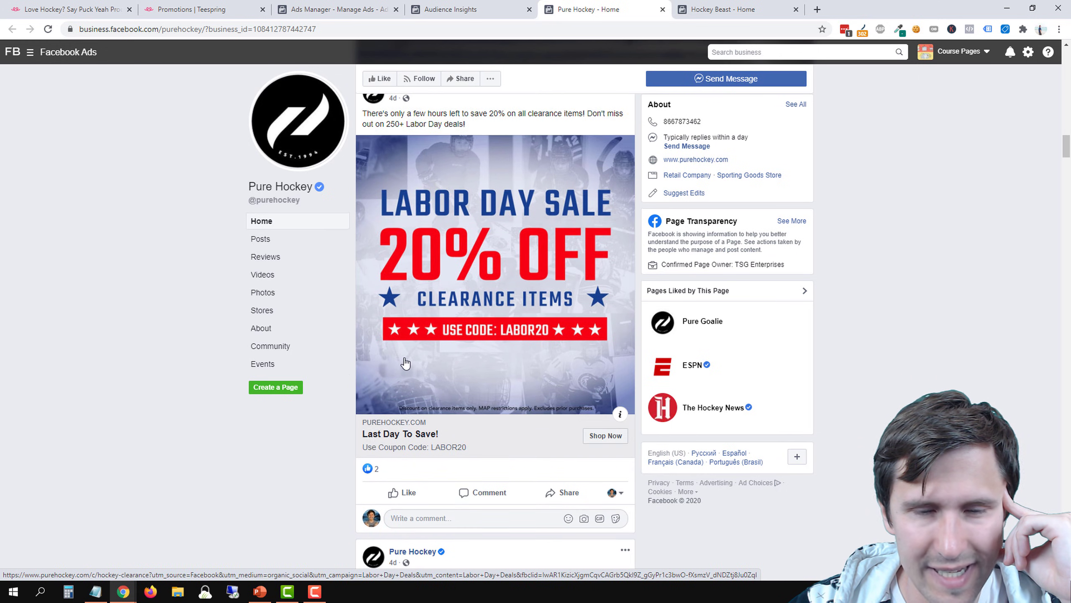
{"action": "scroll", "coordinate": [405, 362], "scroll_direction": "down", "scroll_amount": 1}
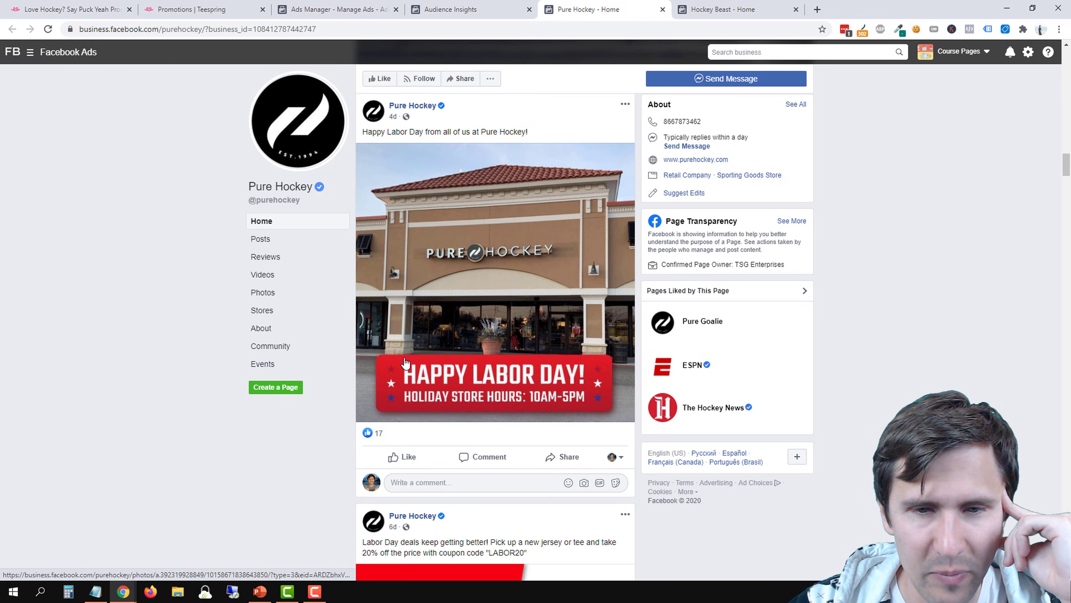
Examine the reactions, comments and shares on Pure Hockey's Labor Day, NHL jersey and summer stick posts, and return to Audience Insights
{"action": "scroll", "coordinate": [405, 358], "scroll_direction": "up", "scroll_amount": 9}
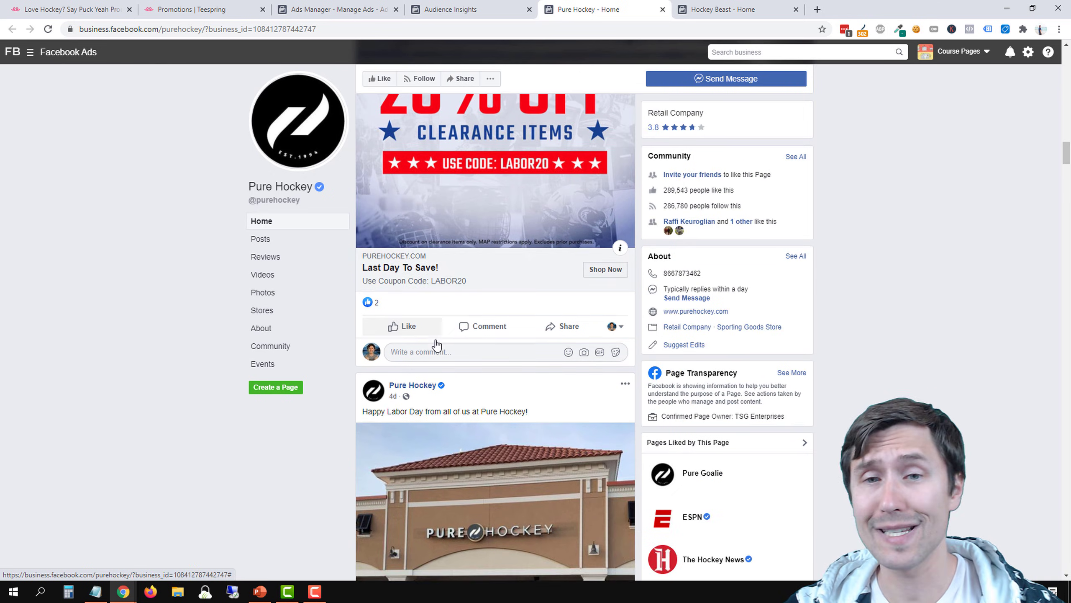
{"action": "scroll", "coordinate": [443, 356], "scroll_direction": "up", "scroll_amount": 6}
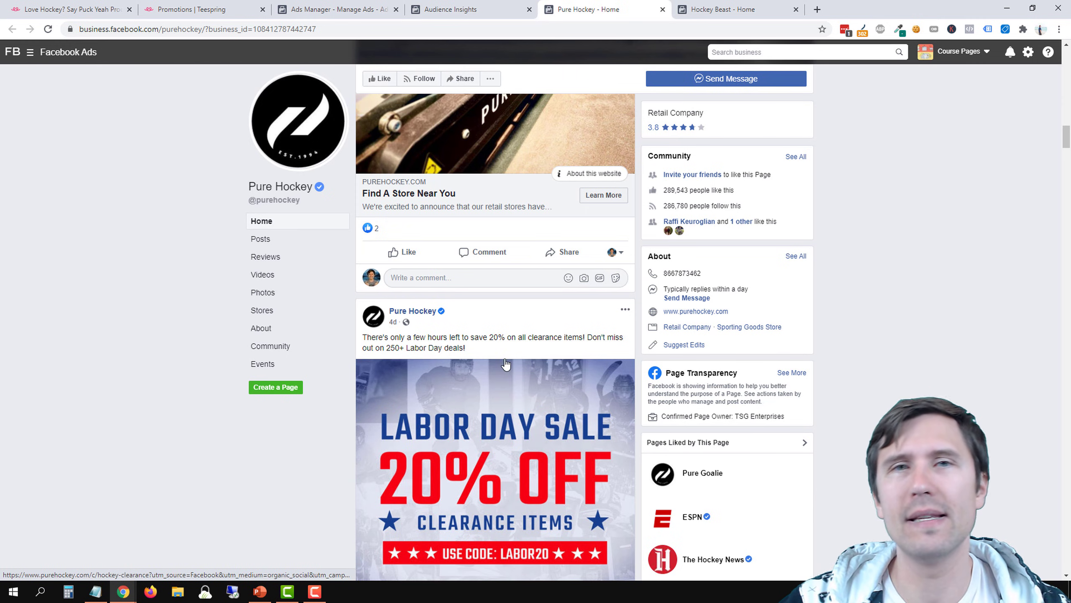
{"action": "scroll", "coordinate": [469, 329], "scroll_direction": "down", "scroll_amount": 5}
{"action": "scroll", "coordinate": [468, 329], "scroll_direction": "down", "scroll_amount": 15}
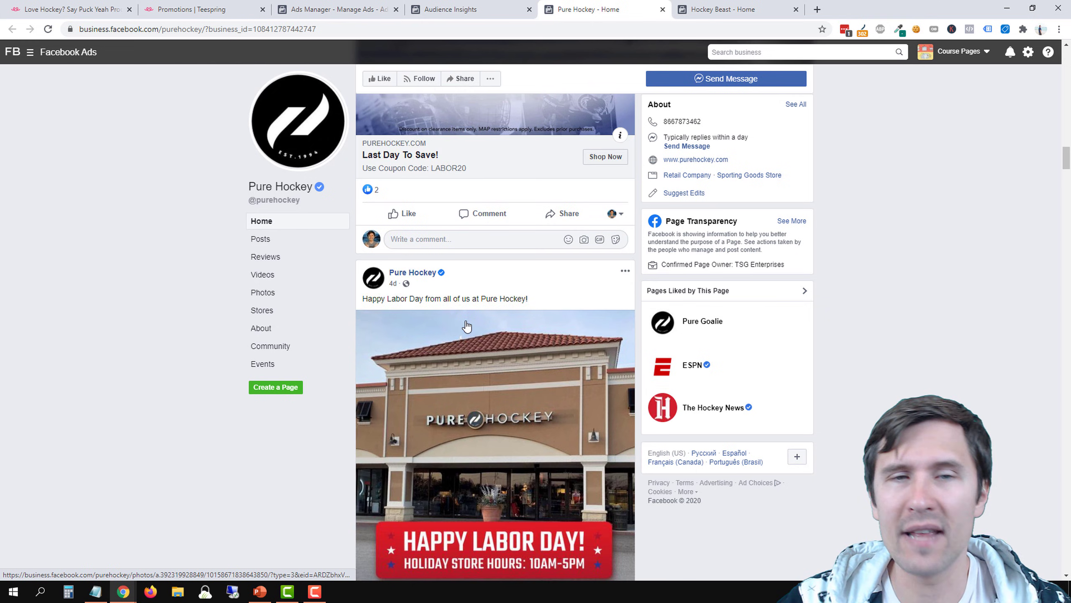
{"action": "scroll", "coordinate": [465, 298], "scroll_direction": "down", "scroll_amount": 12}
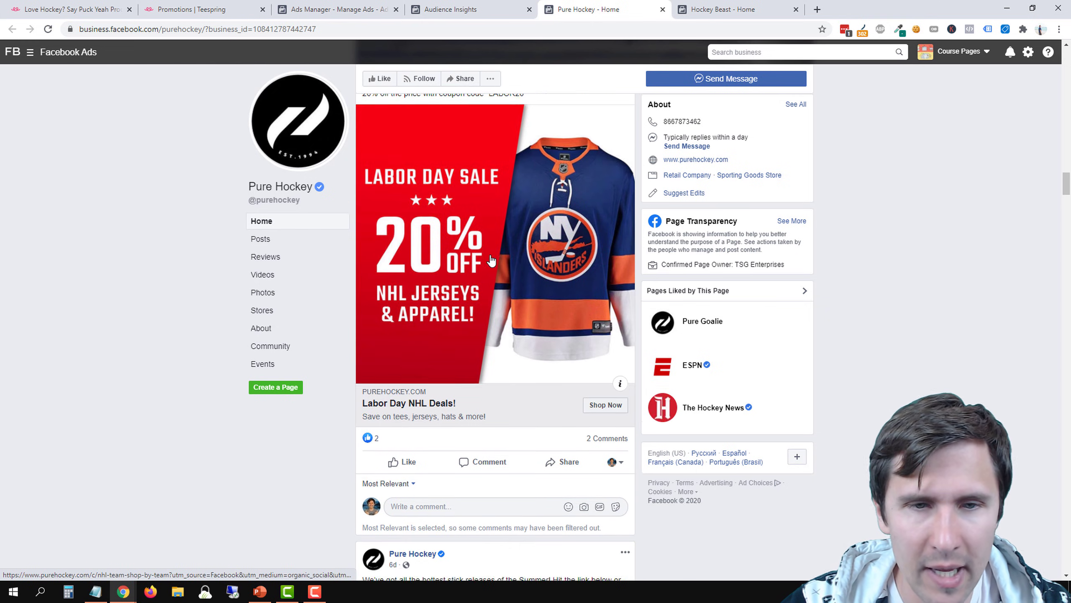
{"action": "scroll", "coordinate": [414, 360], "scroll_direction": "down", "scroll_amount": 12}
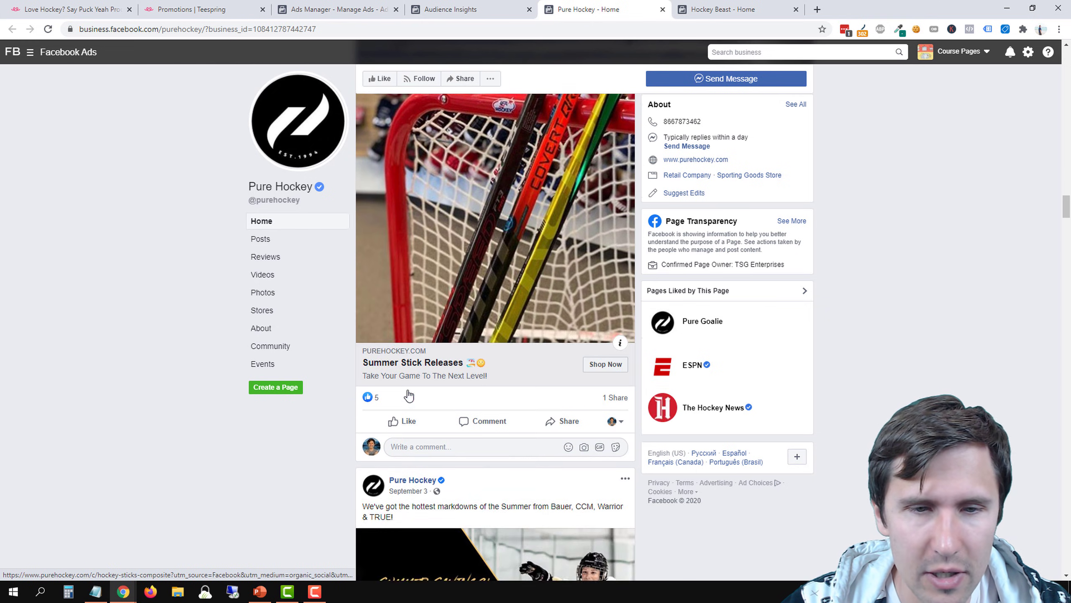
{"action": "scroll", "coordinate": [416, 362], "scroll_direction": "down", "scroll_amount": 12}
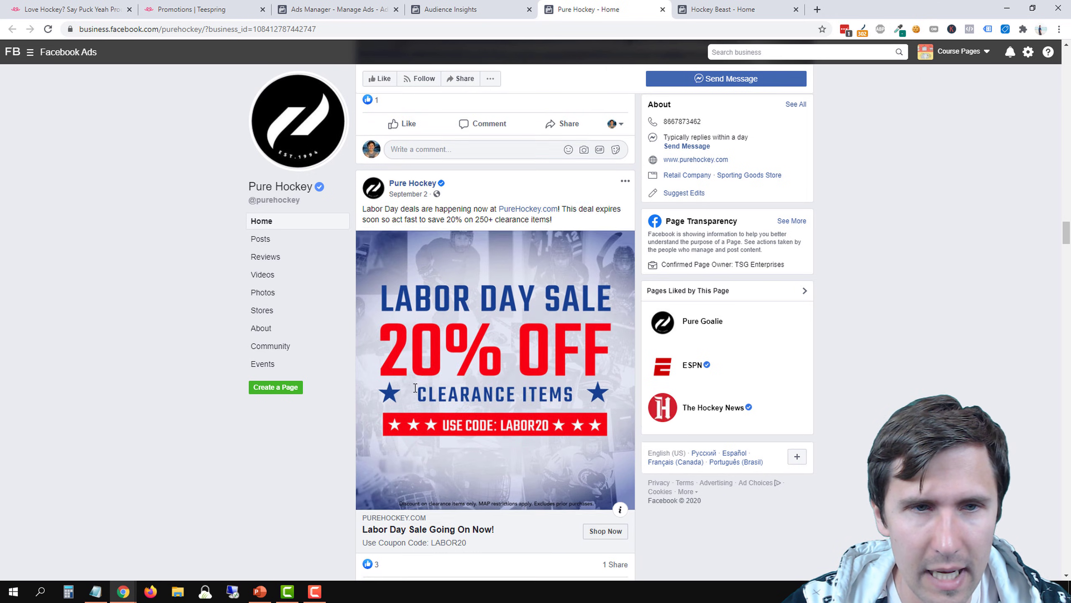
{"action": "scroll", "coordinate": [416, 378], "scroll_direction": "up", "scroll_amount": 14}
{"action": "scroll", "coordinate": [414, 377], "scroll_direction": "up", "scroll_amount": 20}
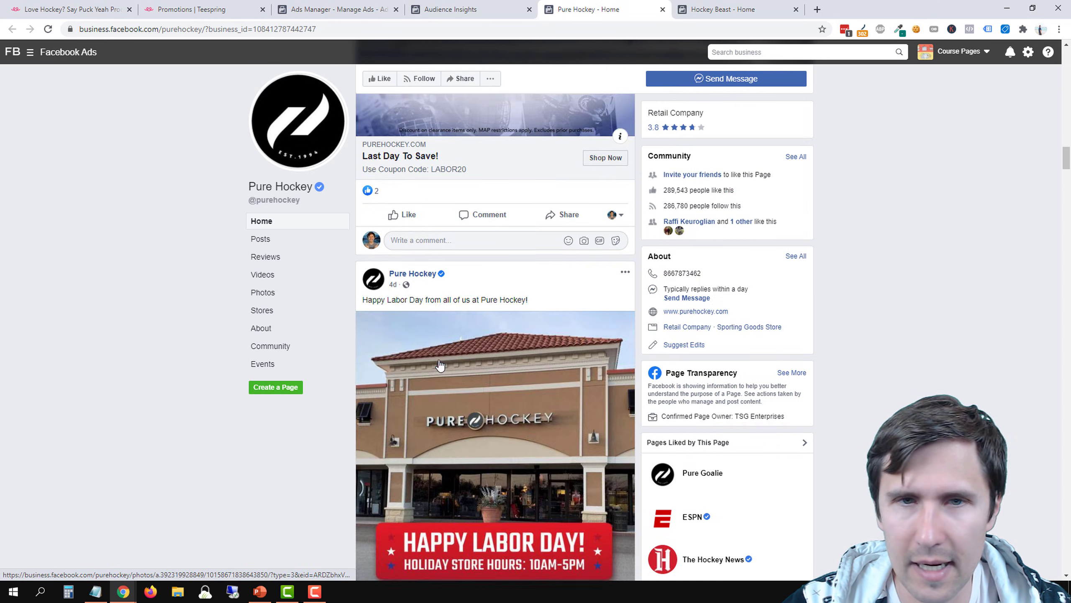
{"action": "scroll", "coordinate": [427, 350], "scroll_direction": "up", "scroll_amount": 10}
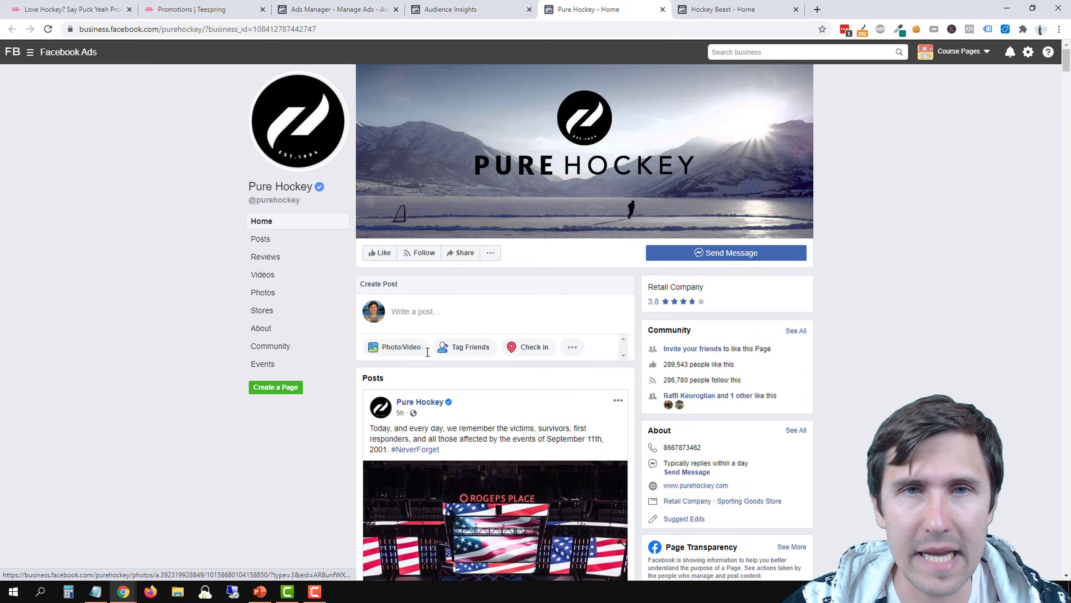
{"action": "left_click", "coordinate": [474, 4]}
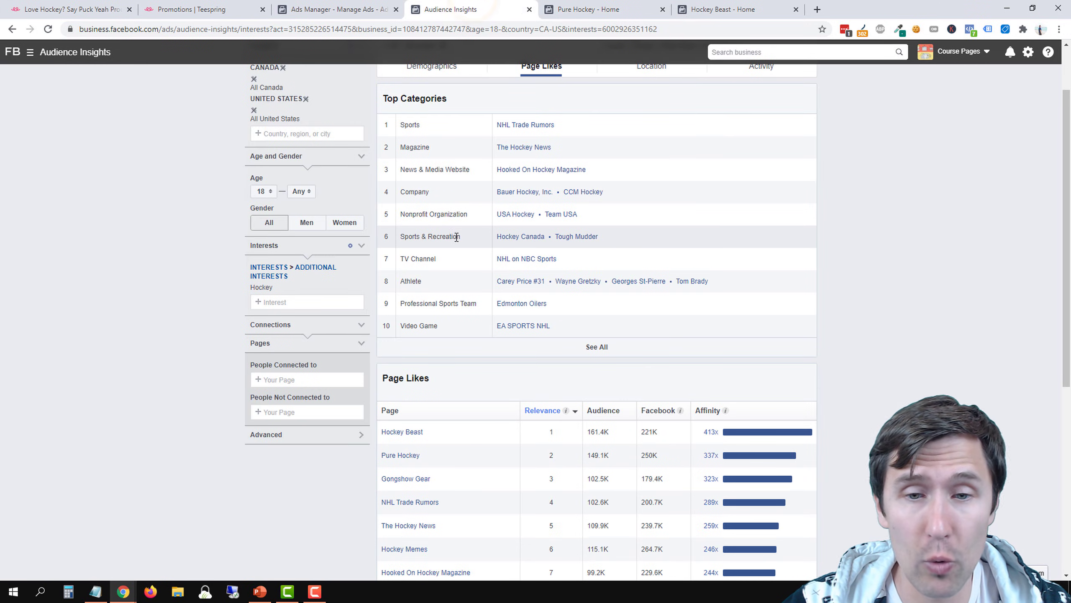
Remove the Hockey interest from the audience and search the available interests for "hockey beas"
{"action": "left_click_drag", "start_coordinate": [435, 434], "coordinate": [143, 281]}
{"action": "left_click", "coordinate": [142, 280]}
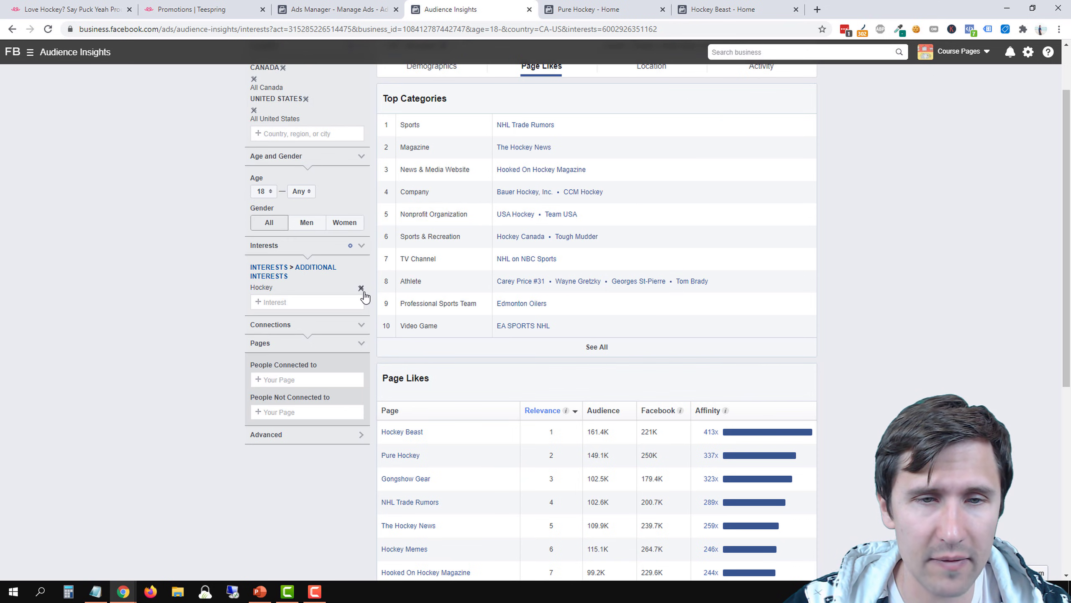
{"action": "left_click", "coordinate": [362, 290]}
{"action": "left_click", "coordinate": [271, 271]}
{"action": "type", "text": "h"}
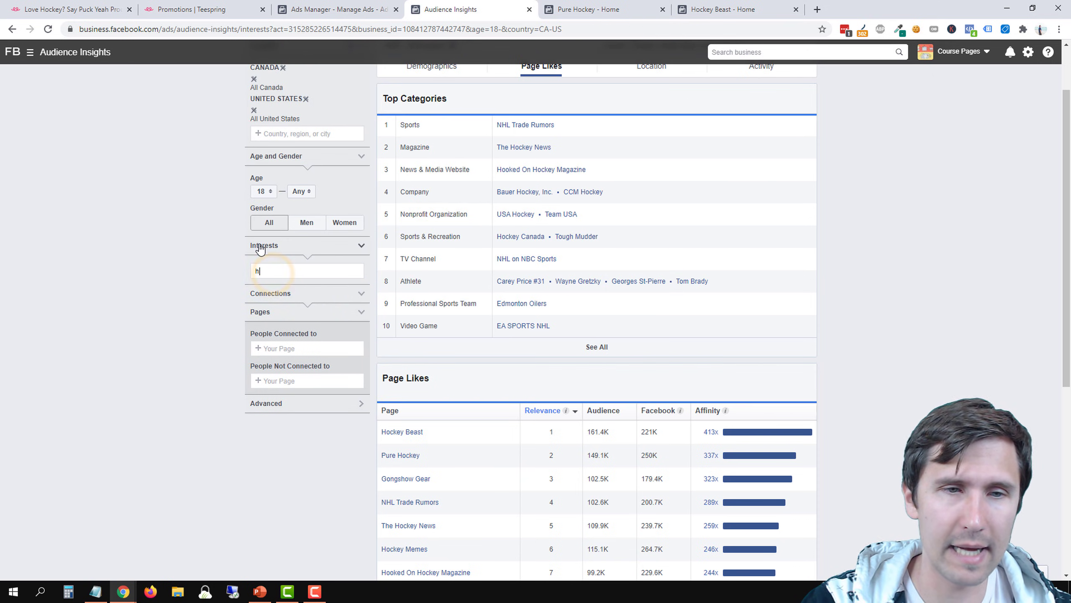
{"action": "type", "text": "ockey"}
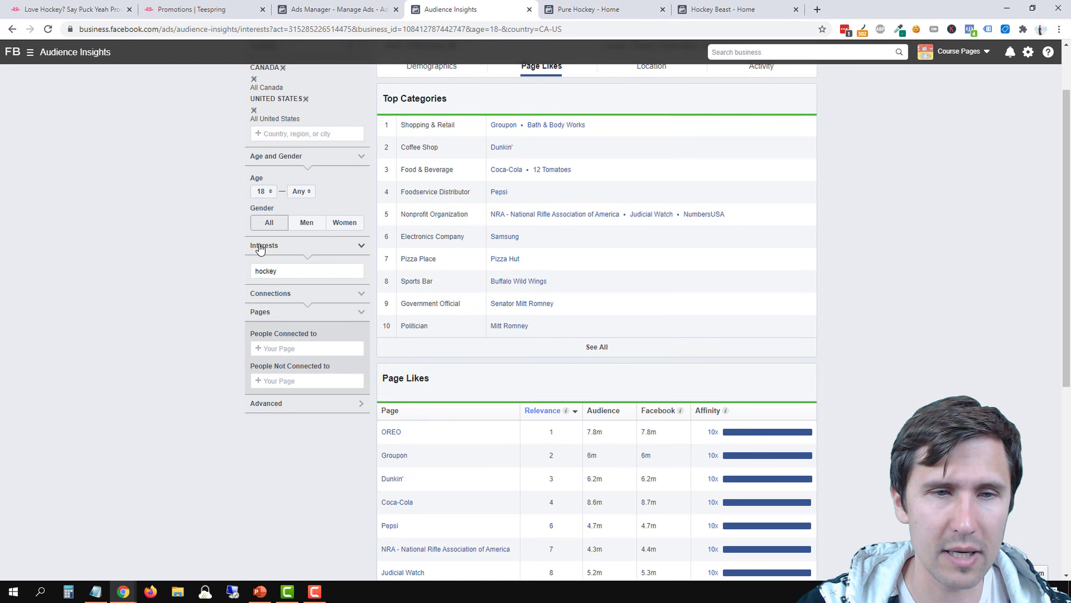
{"action": "type", "text": " bes"}
{"action": "key", "text": "BackSpace"}
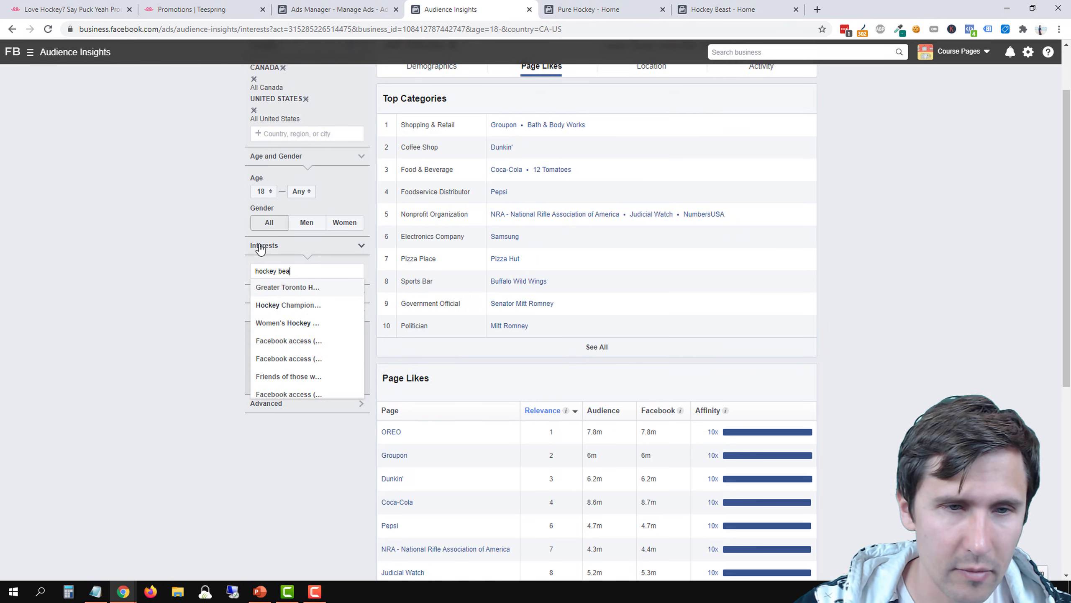
{"action": "type", "text": "a"}
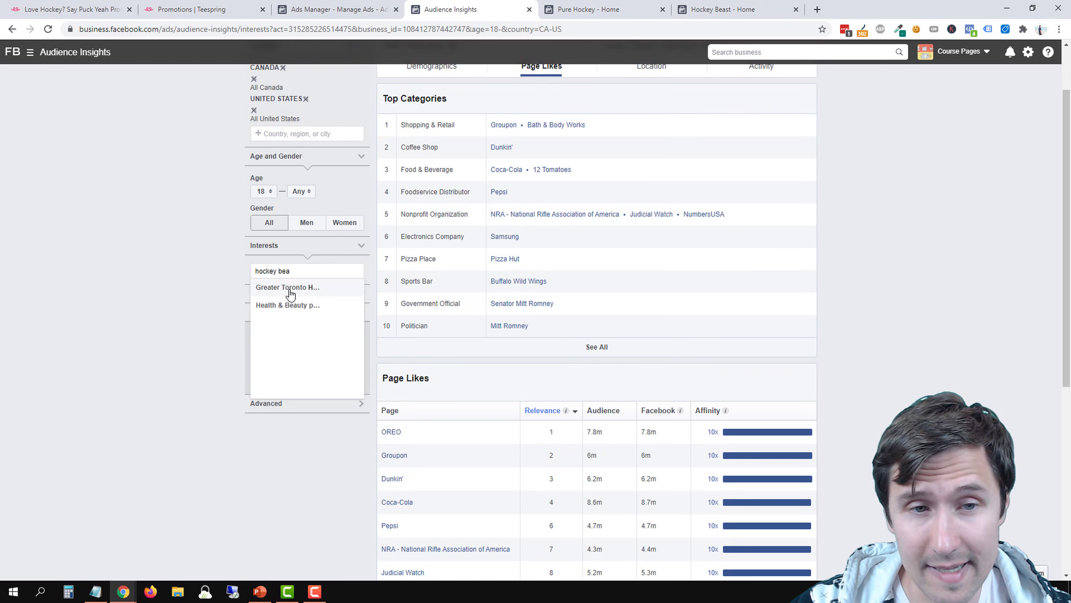
{"action": "left_click", "coordinate": [144, 274]}
{"action": "left_click", "coordinate": [262, 271]}
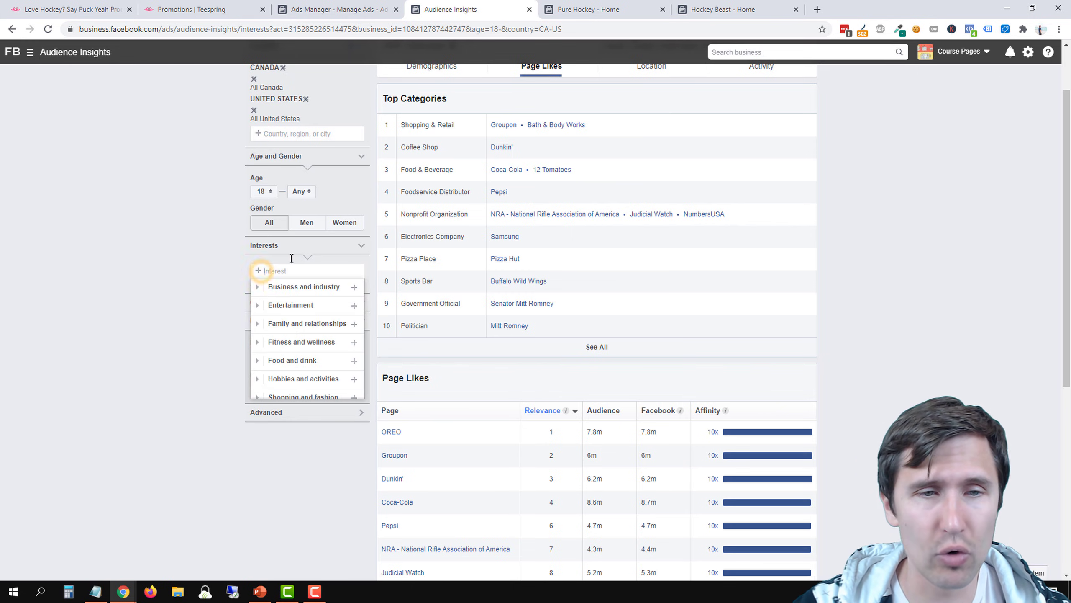
{"action": "type", "text": "hockey beas"}
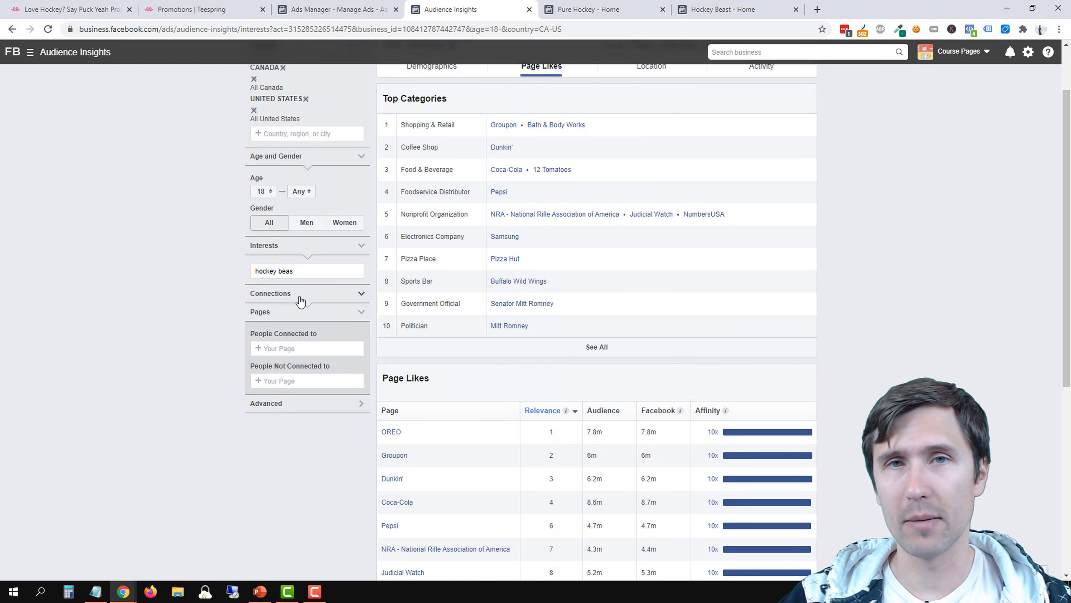
Search the interests for "hockey" instead and add Hockey back to the audience
{"action": "double_click", "coordinate": [298, 269]}
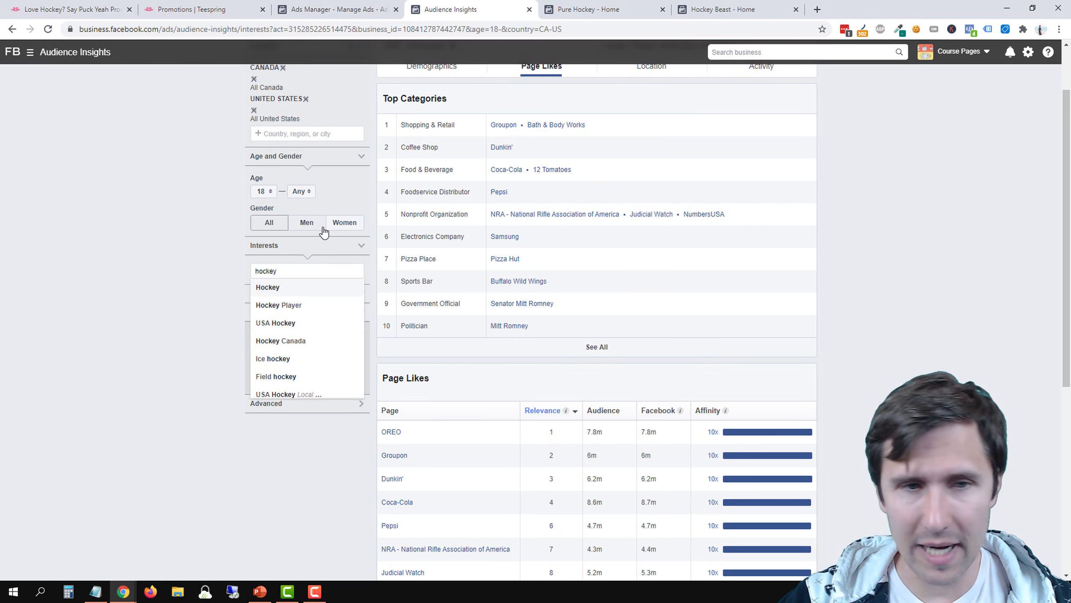
{"action": "left_click", "coordinate": [275, 287]}
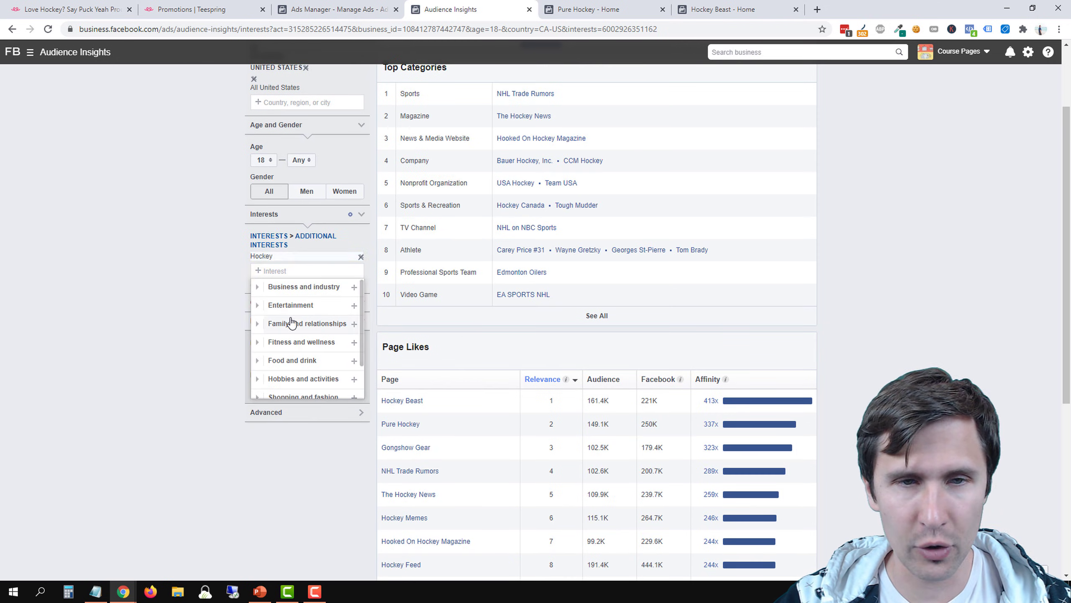
{"action": "left_click", "coordinate": [147, 257]}
{"action": "scroll", "coordinate": [464, 320], "scroll_direction": "up", "scroll_amount": 3}
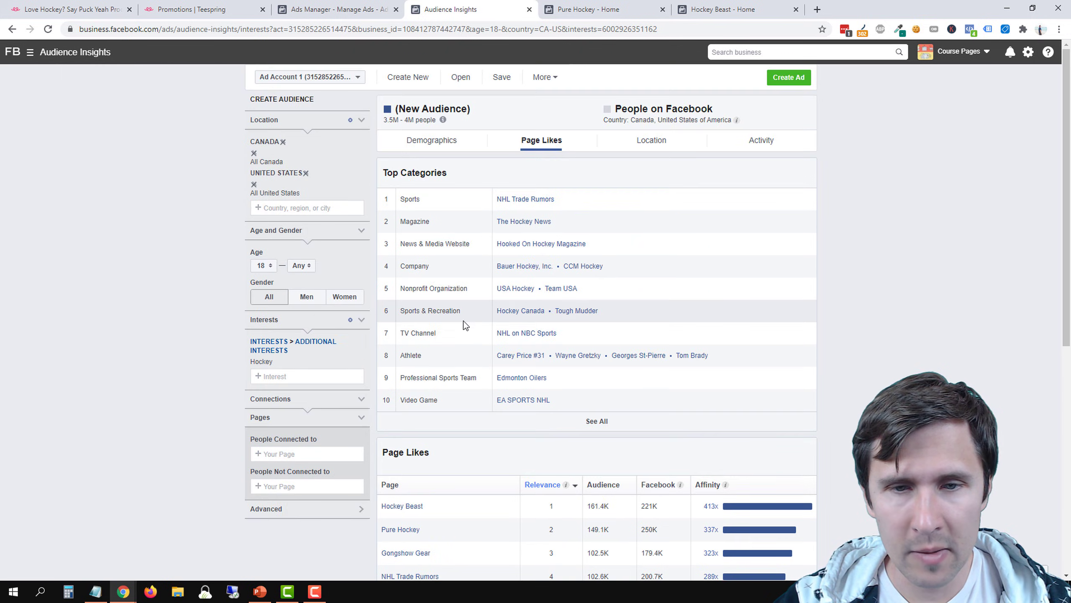
Open the NHL Trade Rumors page from the Sports category in a separate tab and place that tab beside Audience Insights
{"action": "scroll", "coordinate": [527, 422], "scroll_direction": "down", "scroll_amount": 1}
{"action": "mouse_move", "coordinate": [427, 453]}
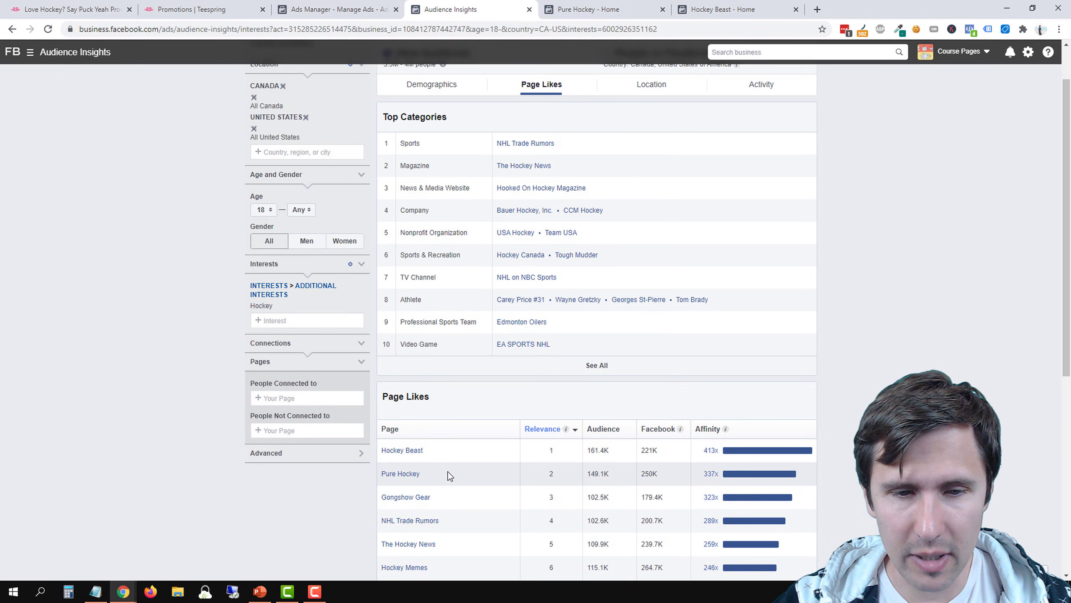
{"action": "right_click", "coordinate": [522, 144]}
{"action": "left_click", "coordinate": [533, 152]}
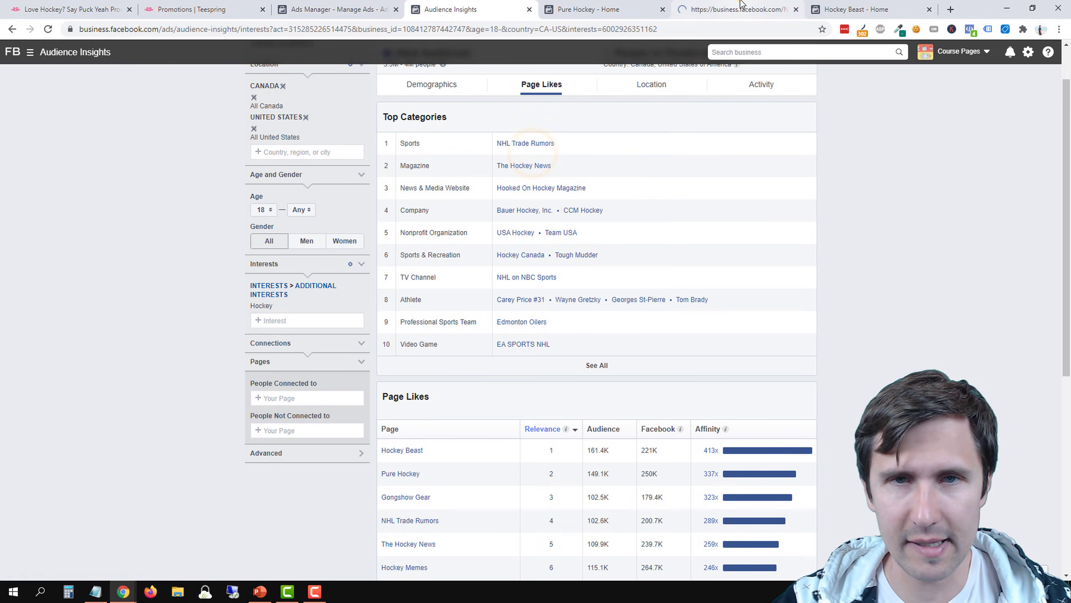
{"action": "left_click_drag", "start_coordinate": [741, 4], "coordinate": [644, 6]}
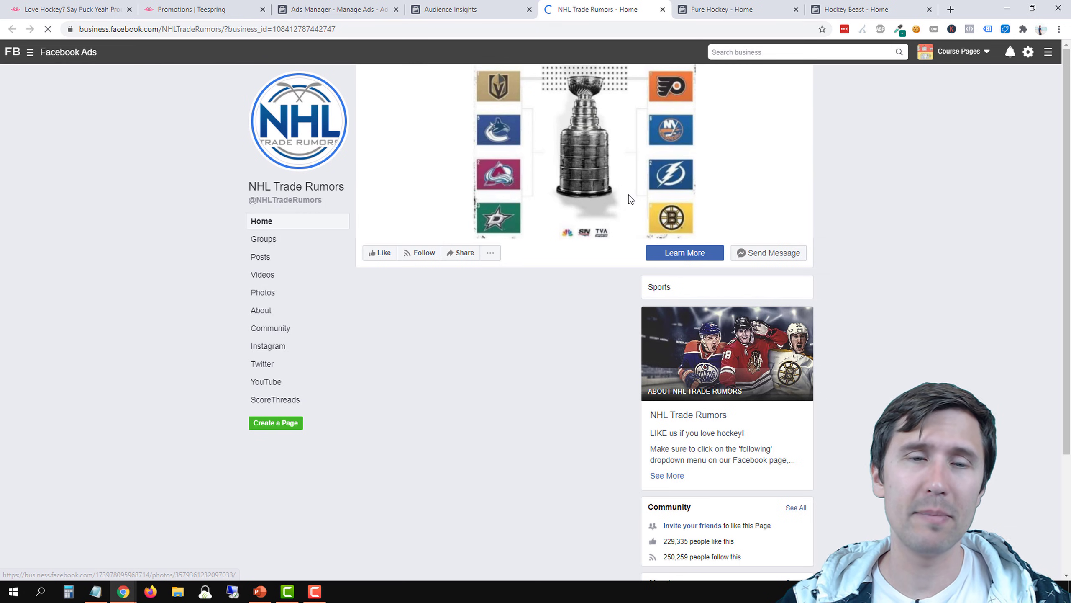
Examine the reactions, comments and shares on the NHL Trade Rumors posts, from the newest down to the day-old trade reports
{"action": "scroll", "coordinate": [524, 358], "scroll_direction": "down", "scroll_amount": 3}
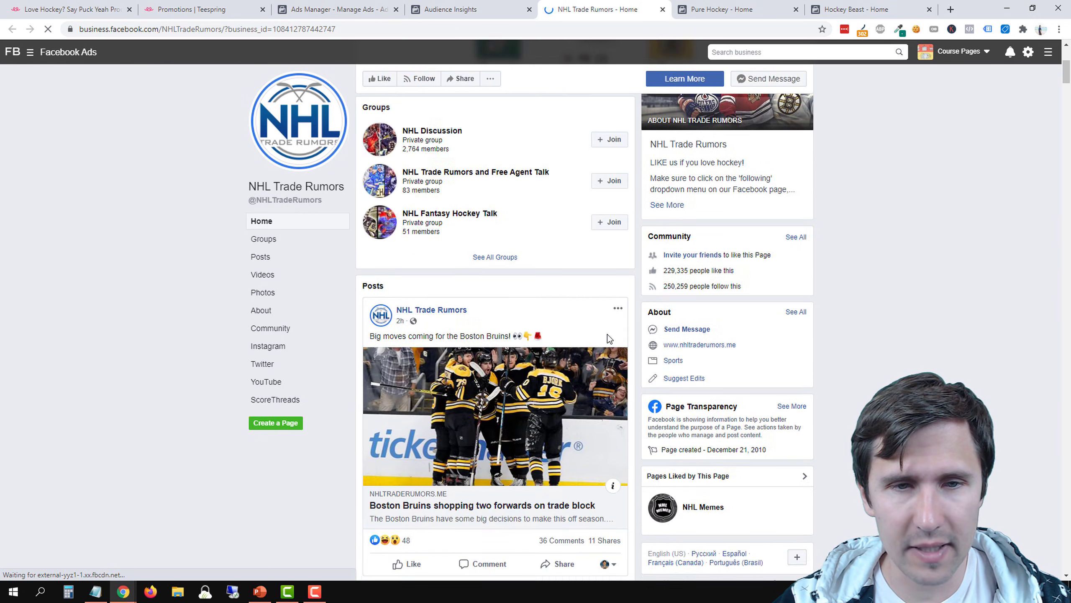
{"action": "scroll", "coordinate": [607, 335], "scroll_direction": "down", "scroll_amount": 4}
{"action": "scroll", "coordinate": [423, 331], "scroll_direction": "down", "scroll_amount": 10}
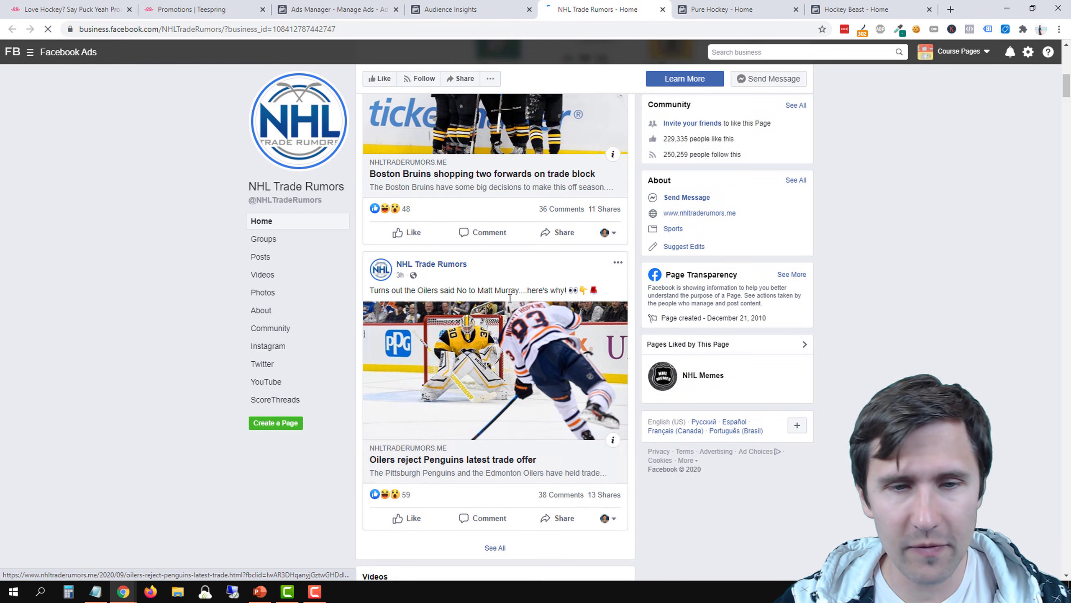
{"action": "scroll", "coordinate": [423, 331], "scroll_direction": "down", "scroll_amount": 14}
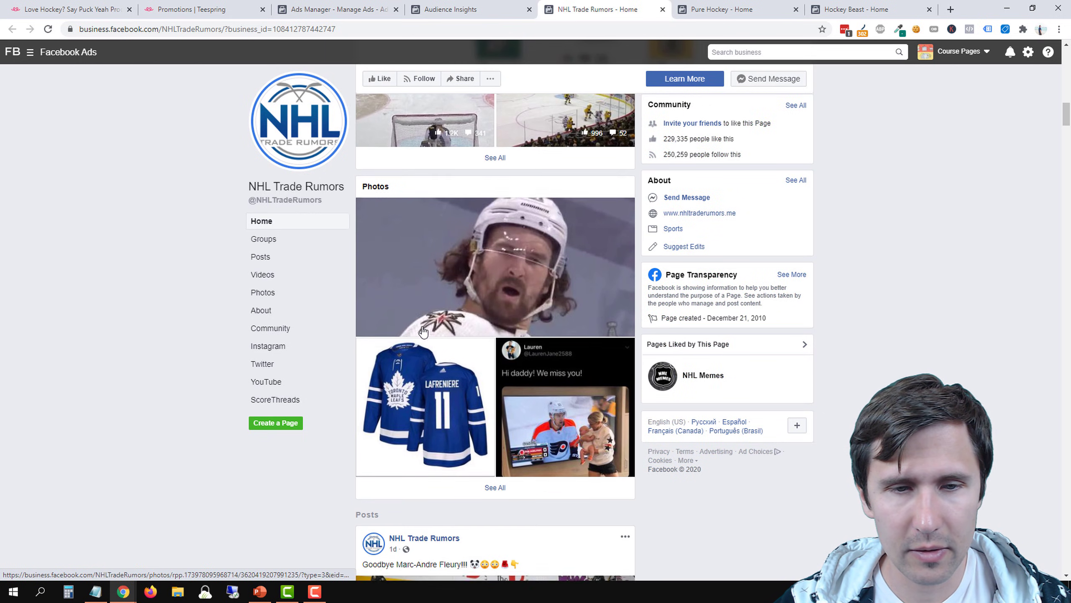
{"action": "scroll", "coordinate": [423, 331], "scroll_direction": "down", "scroll_amount": 5}
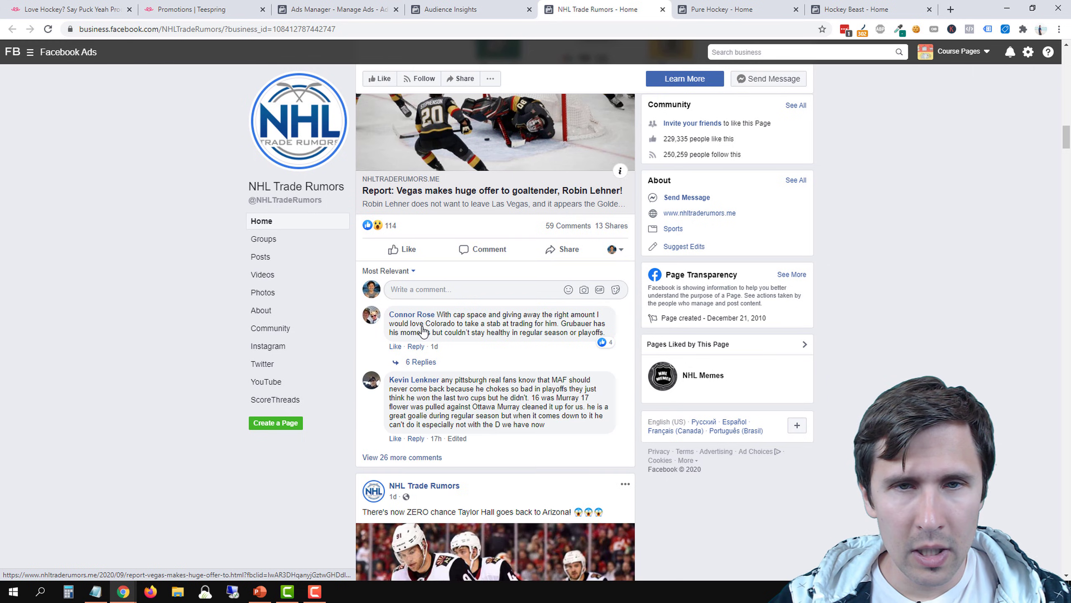
{"action": "scroll", "coordinate": [423, 327], "scroll_direction": "down", "scroll_amount": 4}
{"action": "scroll", "coordinate": [423, 326], "scroll_direction": "down", "scroll_amount": 3}
{"action": "scroll", "coordinate": [423, 327], "scroll_direction": "up", "scroll_amount": 20}
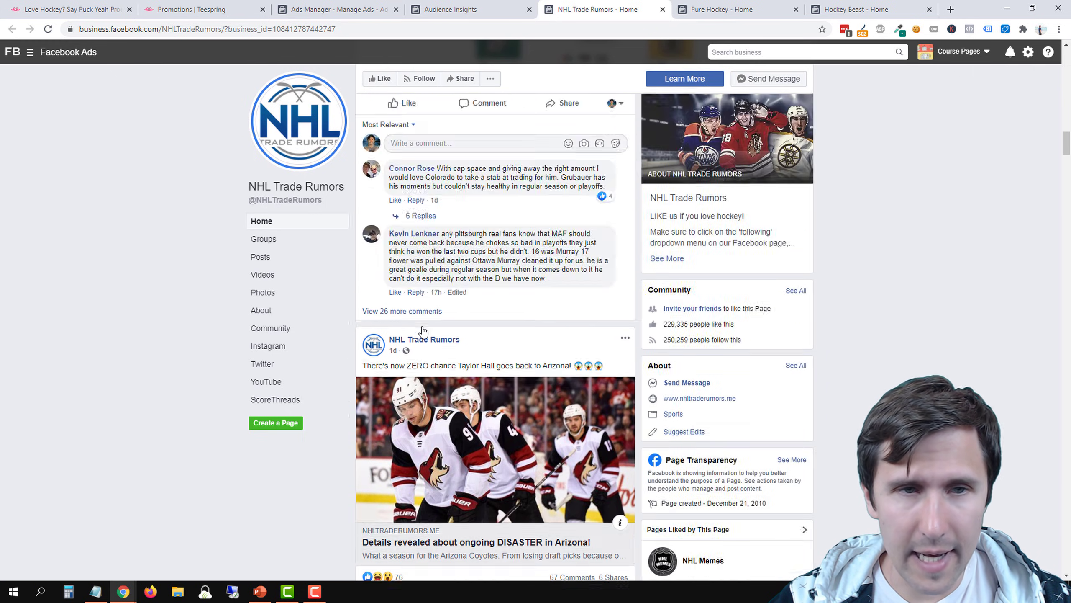
Switch to Notepad, add "NHL trade rumors" beneath "hockey beast" in the interest list, and return to Audience Insights
{"action": "scroll", "coordinate": [397, 298], "scroll_direction": "up", "scroll_amount": 12}
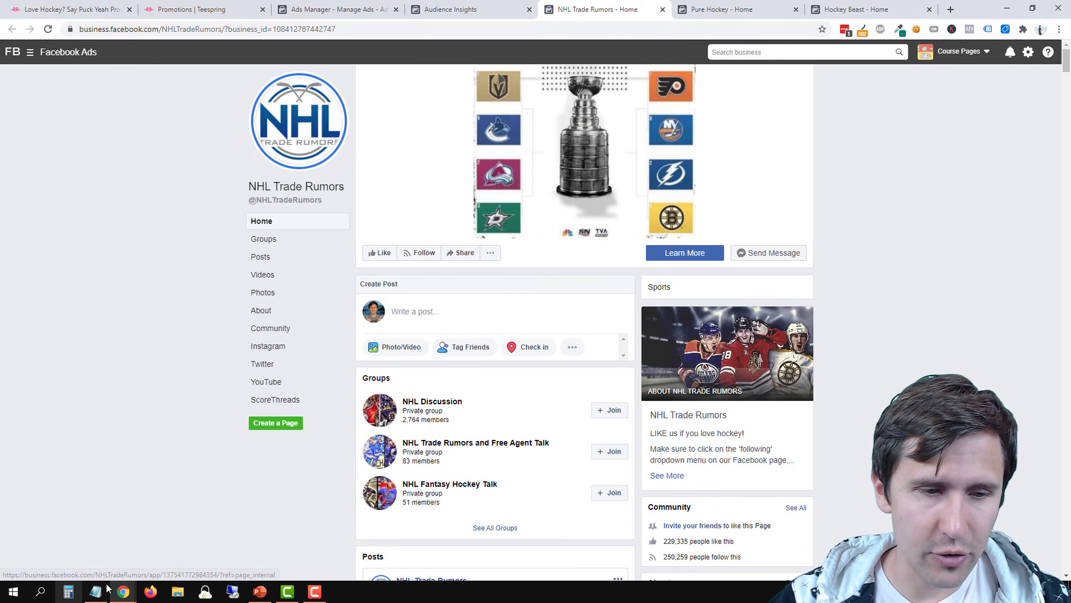
{"action": "left_click", "coordinate": [96, 591]}
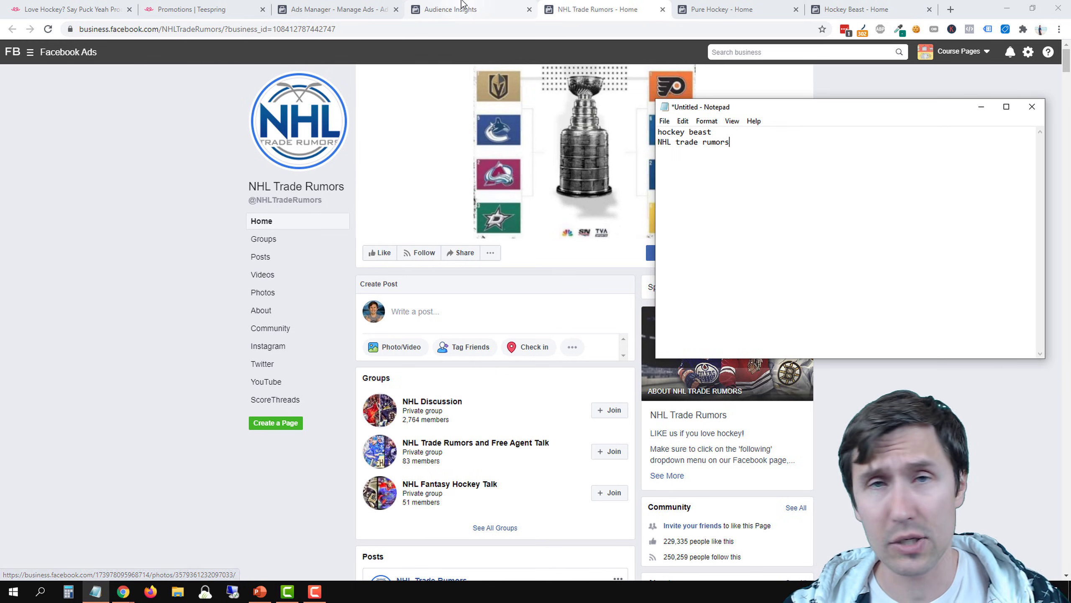
{"action": "left_click", "coordinate": [451, 10]}
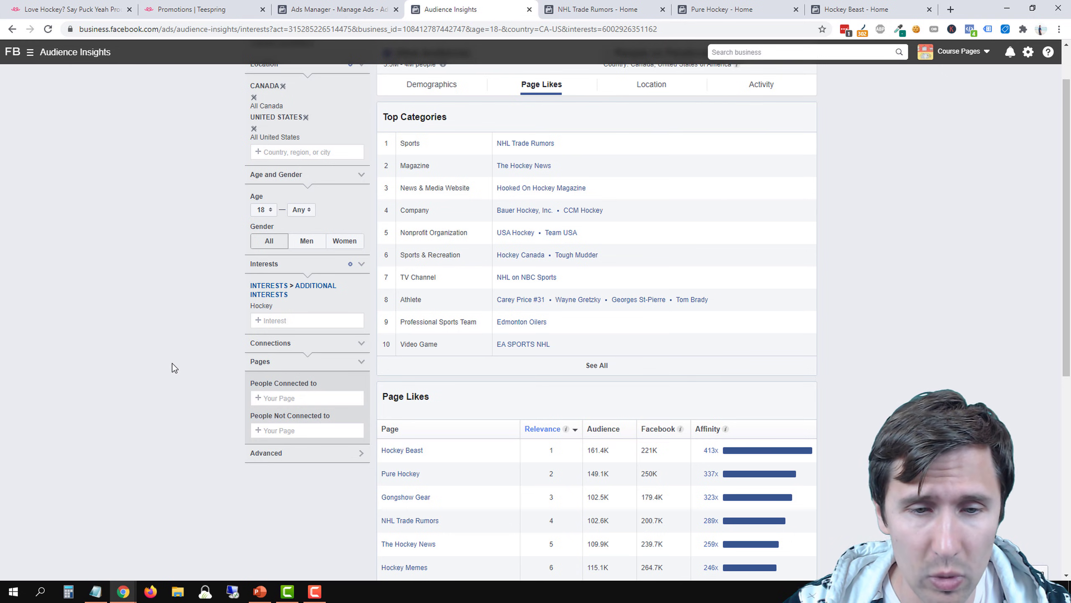
Open the Hooked On Hockey Magazine page in a separate tab and close the NHL Trade Rumors and Pure Hockey tabs
{"action": "scroll", "coordinate": [491, 508], "scroll_direction": "down", "scroll_amount": 4}
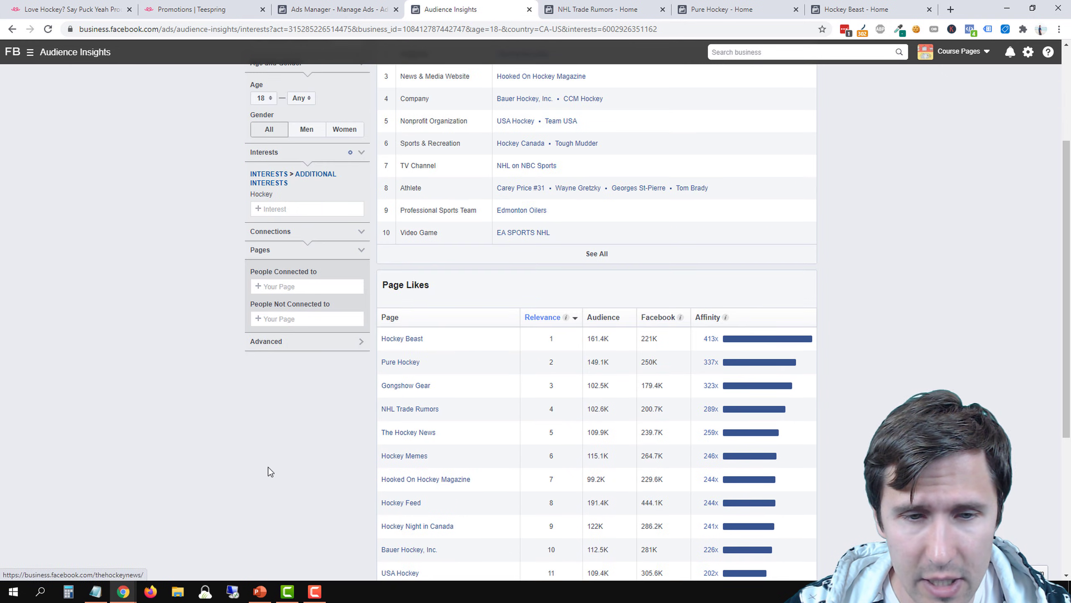
{"action": "scroll", "coordinate": [303, 484], "scroll_direction": "up", "scroll_amount": 5}
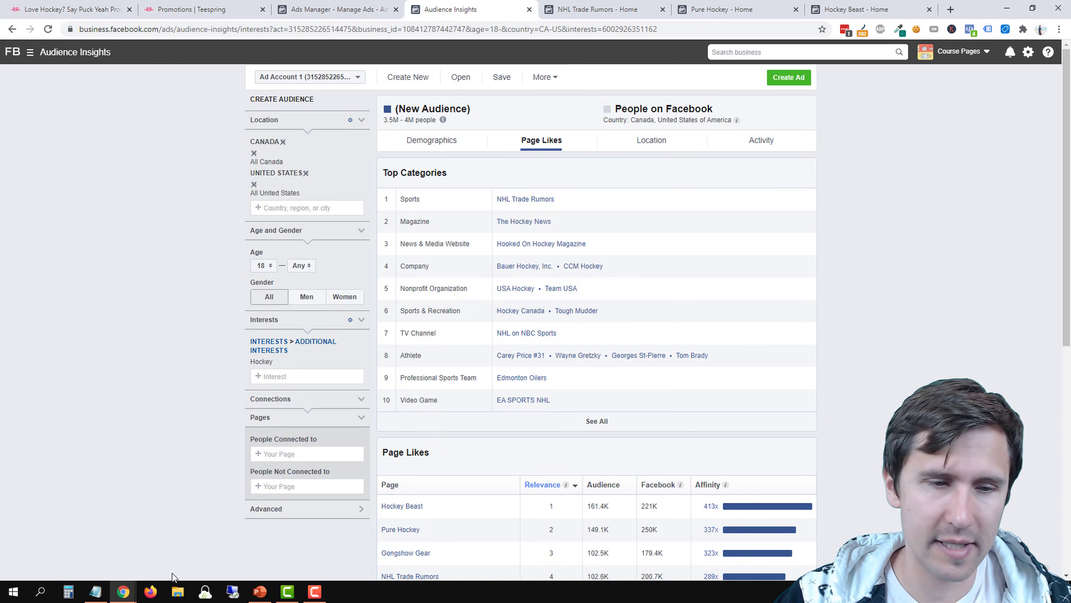
{"action": "mouse_move", "coordinate": [105, 595]}
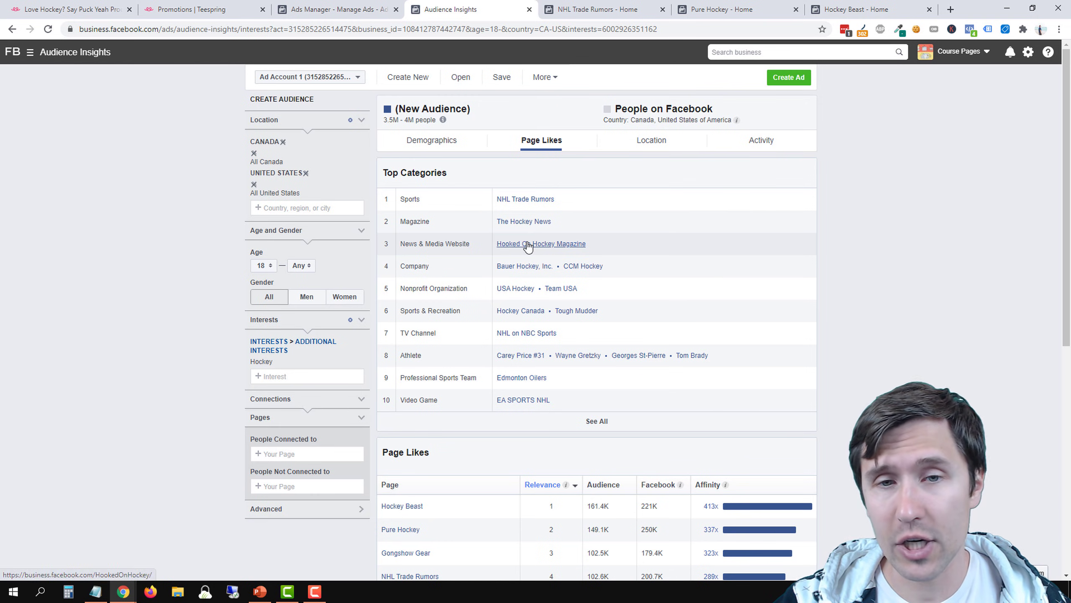
{"action": "right_click", "coordinate": [548, 247]}
{"action": "left_click", "coordinate": [551, 253]}
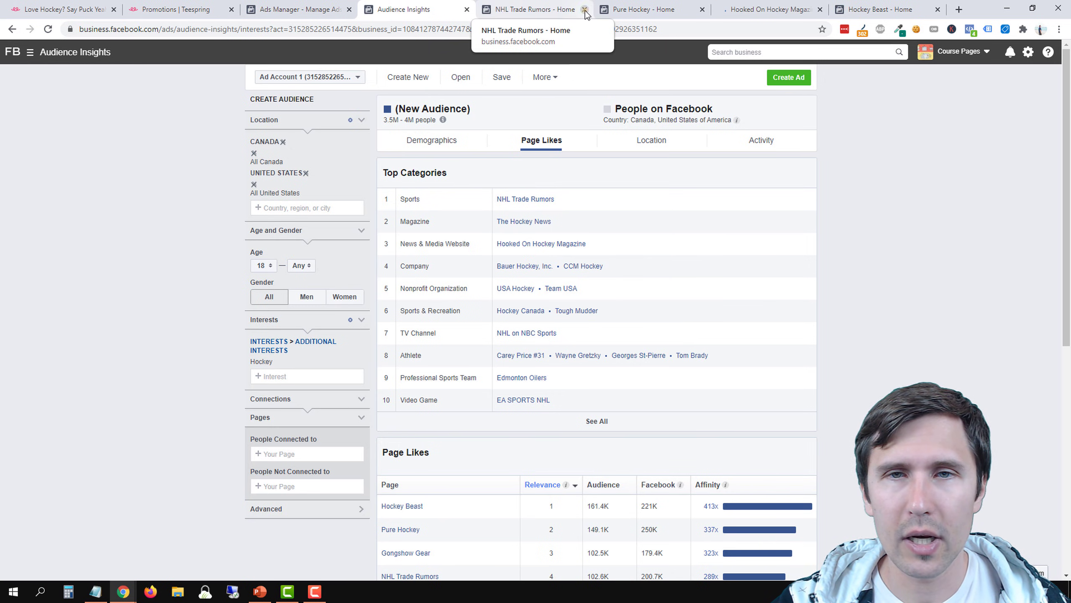
{"action": "left_click", "coordinate": [585, 9]}
{"action": "left_click", "coordinate": [585, 9]}
{"action": "left_click", "coordinate": [533, 9]}
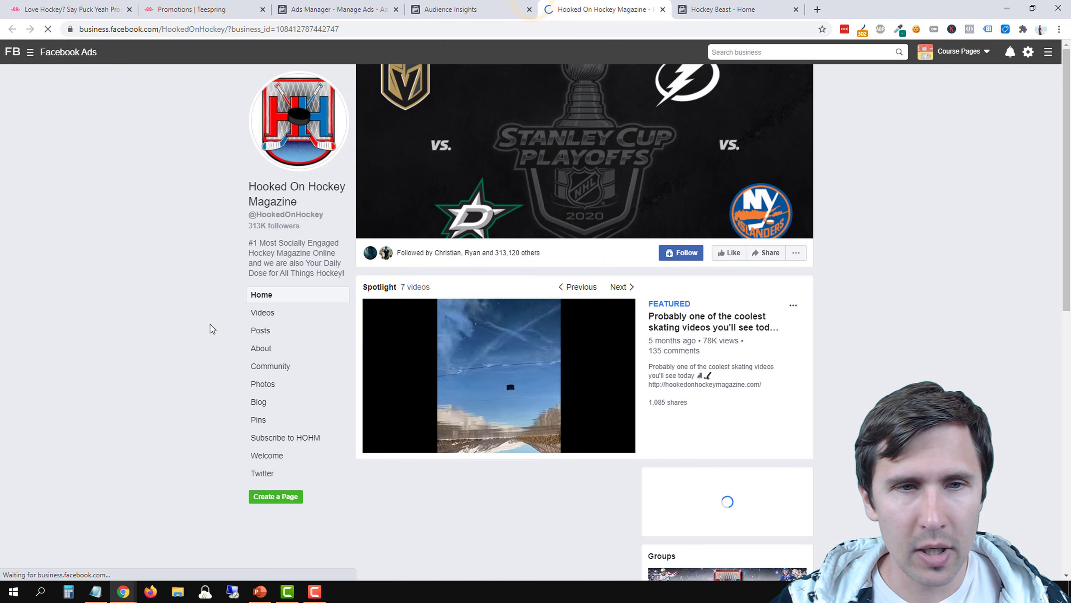
Examine the follower count and the reactions, comments and shares on the recent Hooked On Hockey Magazine posts
{"action": "scroll", "coordinate": [210, 323], "scroll_direction": "down", "scroll_amount": 3}
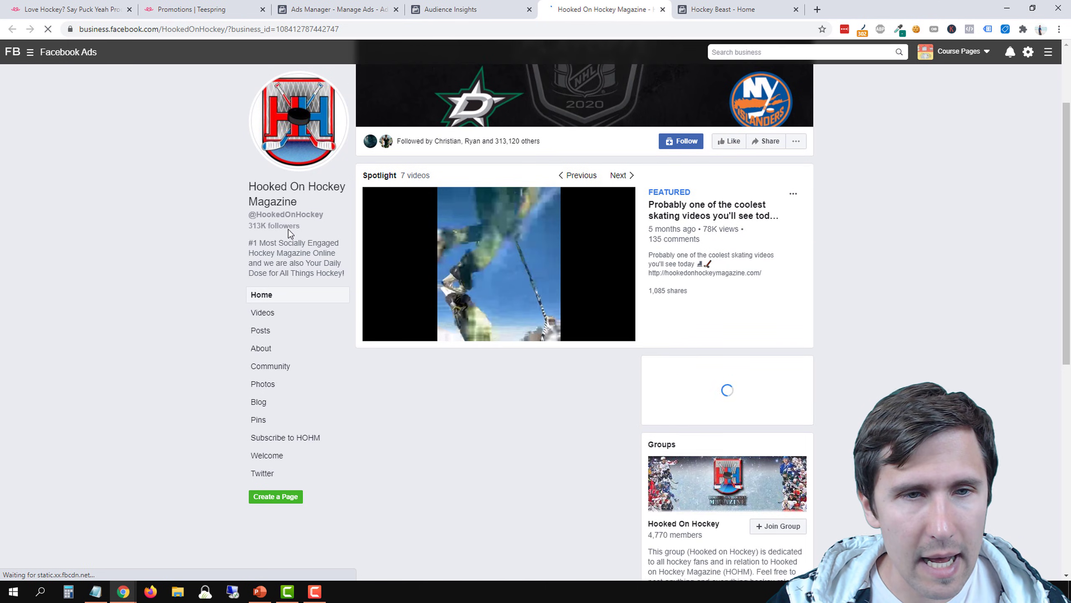
{"action": "left_click_drag", "start_coordinate": [279, 228], "coordinate": [257, 228]}
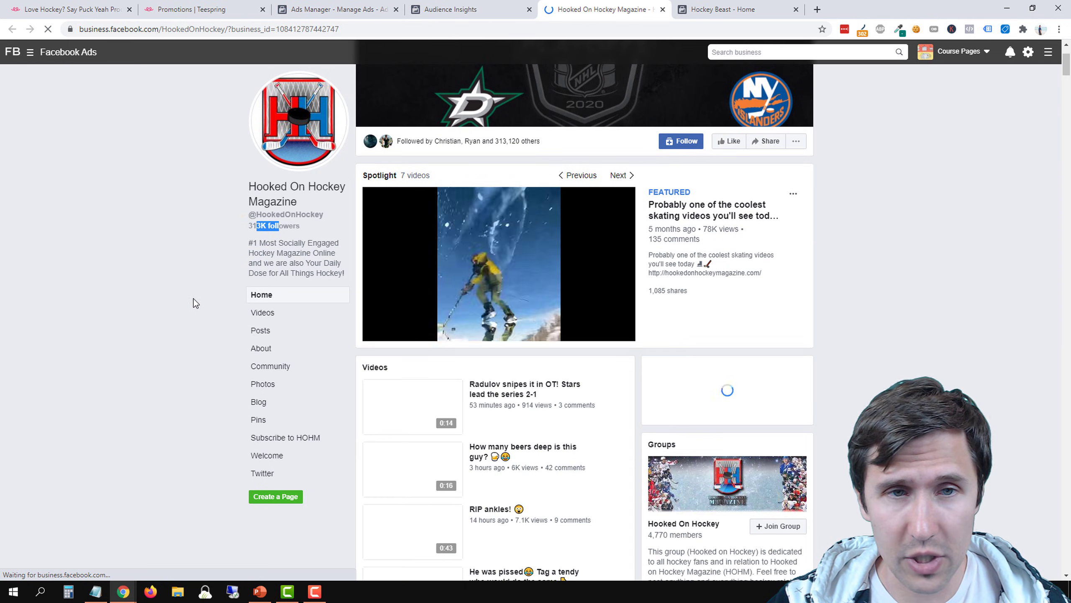
{"action": "scroll", "coordinate": [194, 298], "scroll_direction": "down", "scroll_amount": 15}
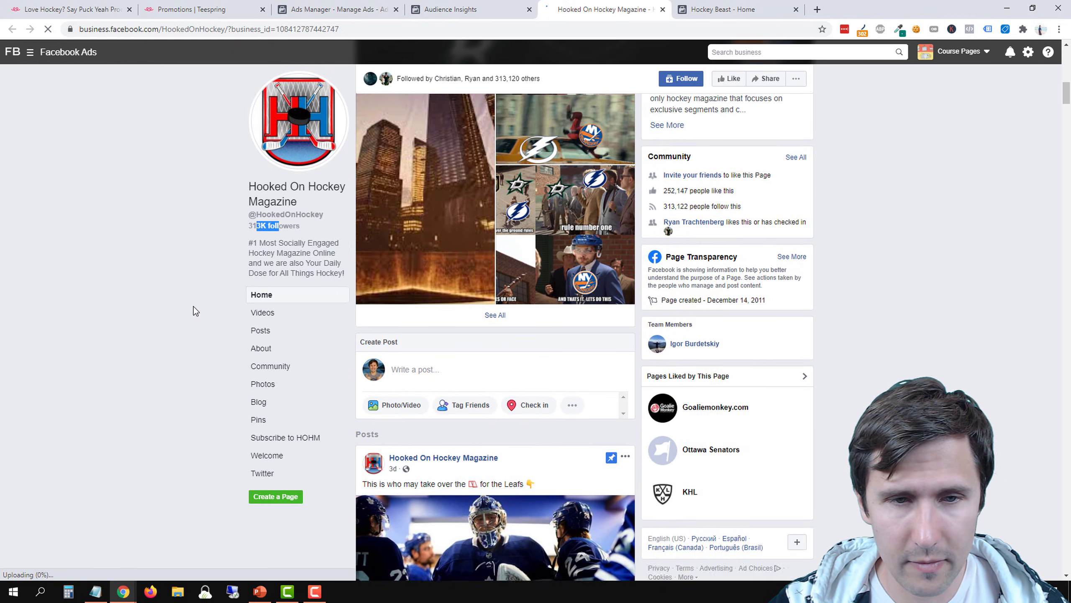
{"action": "scroll", "coordinate": [193, 307], "scroll_direction": "down", "scroll_amount": 8}
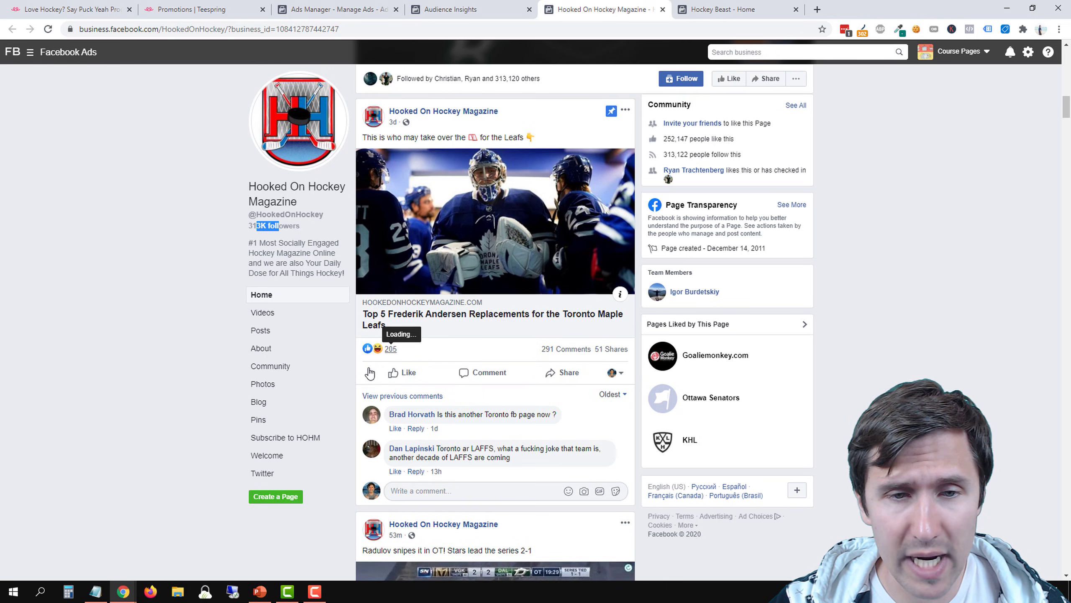
{"action": "scroll", "coordinate": [369, 373], "scroll_direction": "down", "scroll_amount": 10}
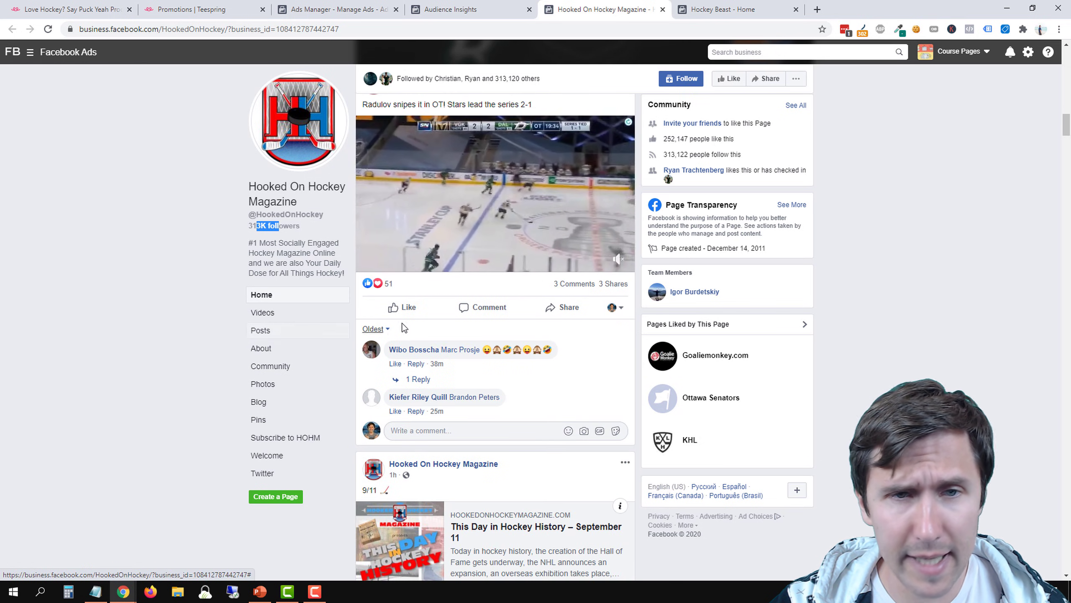
{"action": "scroll", "coordinate": [404, 328], "scroll_direction": "up", "scroll_amount": 3}
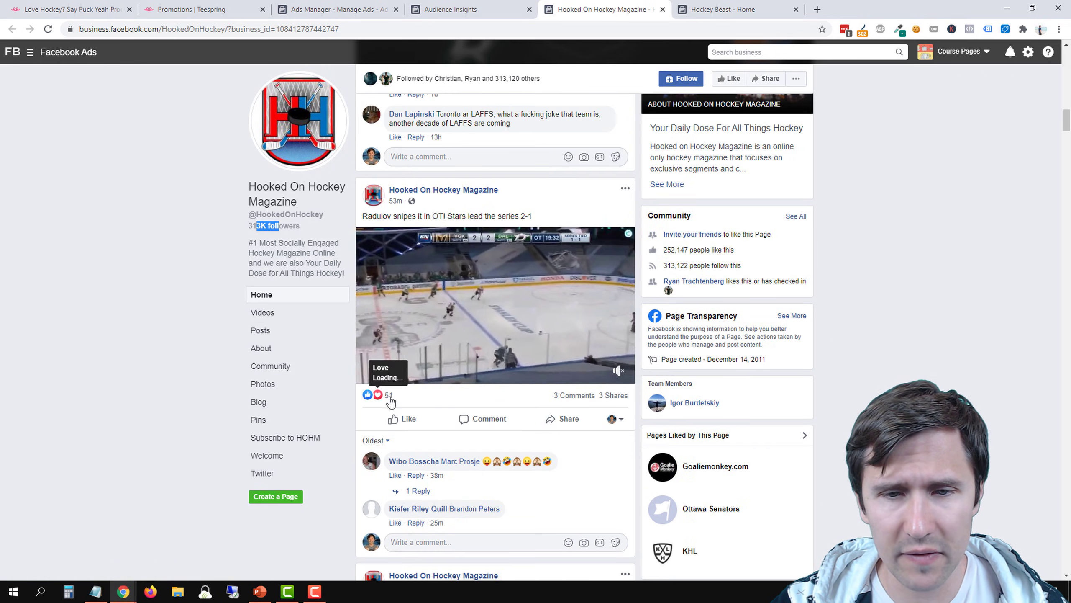
{"action": "scroll", "coordinate": [397, 418], "scroll_direction": "down", "scroll_amount": 8}
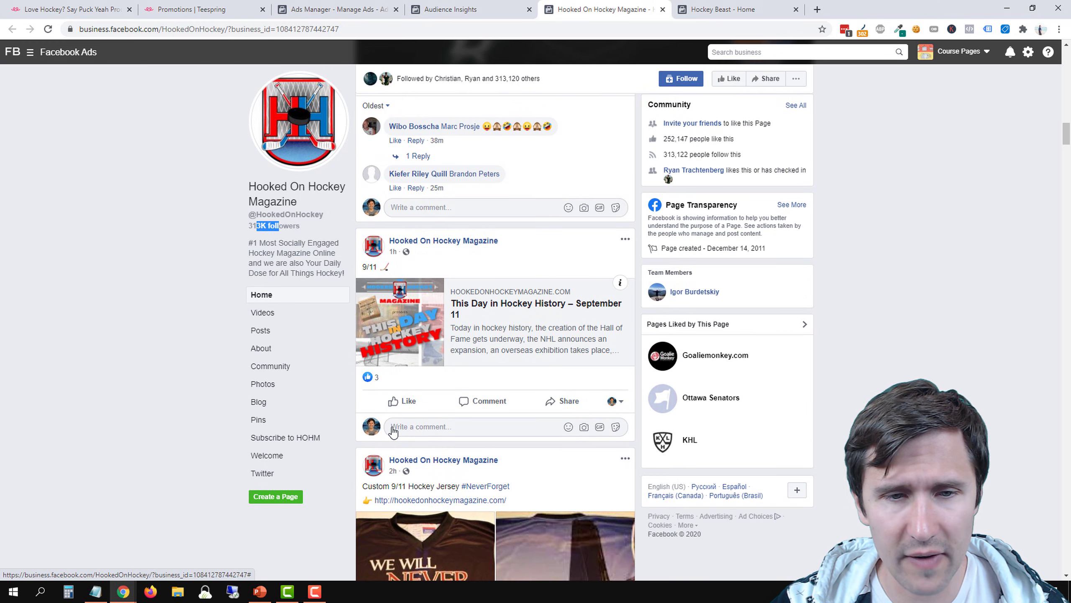
{"action": "scroll", "coordinate": [392, 429], "scroll_direction": "down", "scroll_amount": 8}
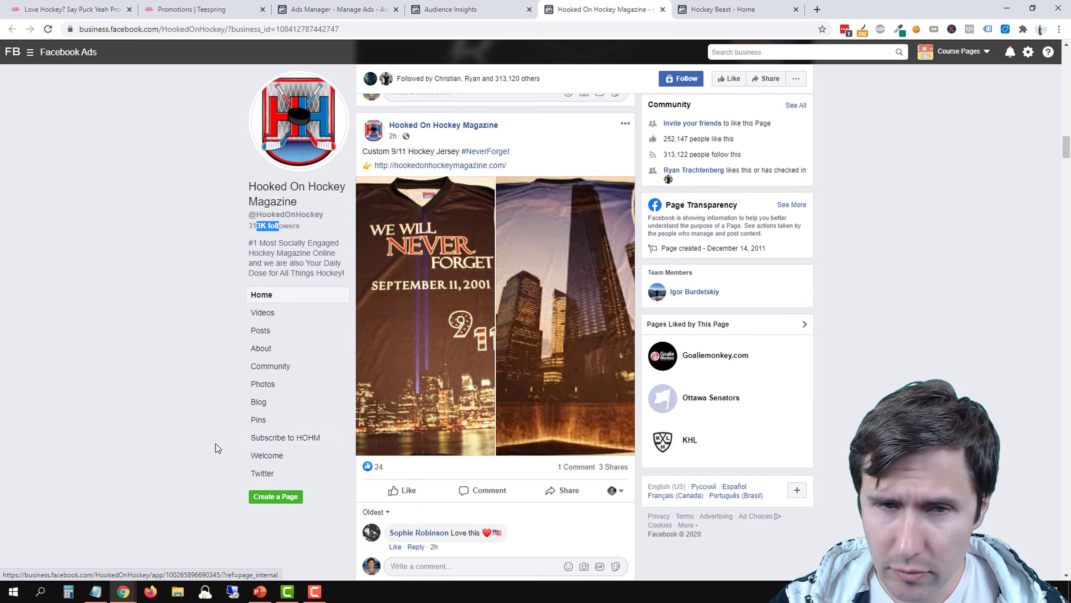
{"action": "scroll", "coordinate": [224, 382], "scroll_direction": "up", "scroll_amount": 20}
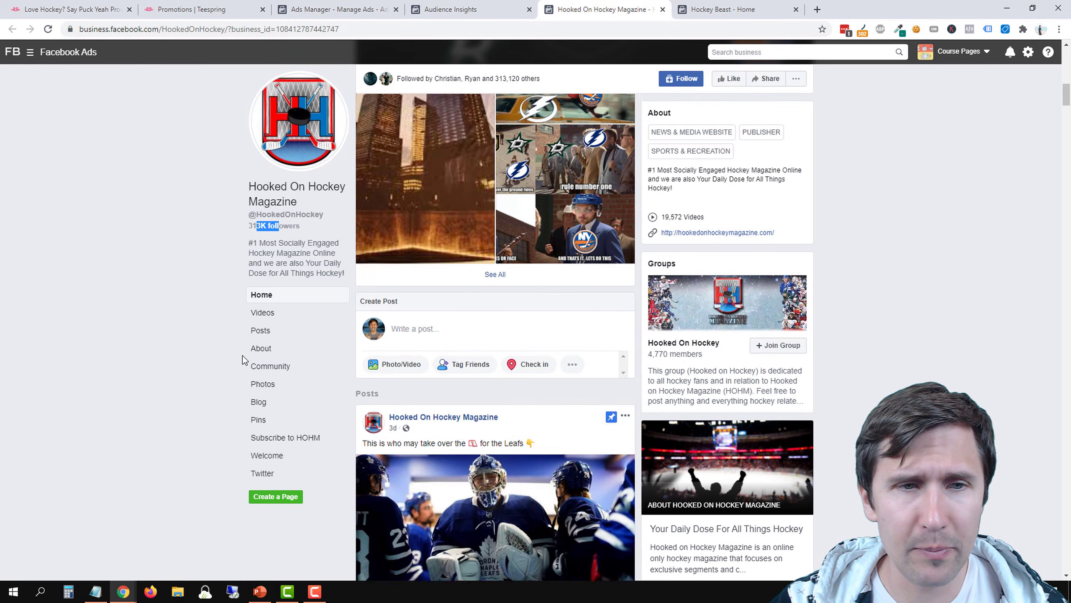
{"action": "scroll", "coordinate": [244, 354], "scroll_direction": "up", "scroll_amount": 12}
Return to Audience Insights and add "hooked on hockey magazine" to the interest list in Notepad
{"action": "left_click", "coordinate": [447, 9]}
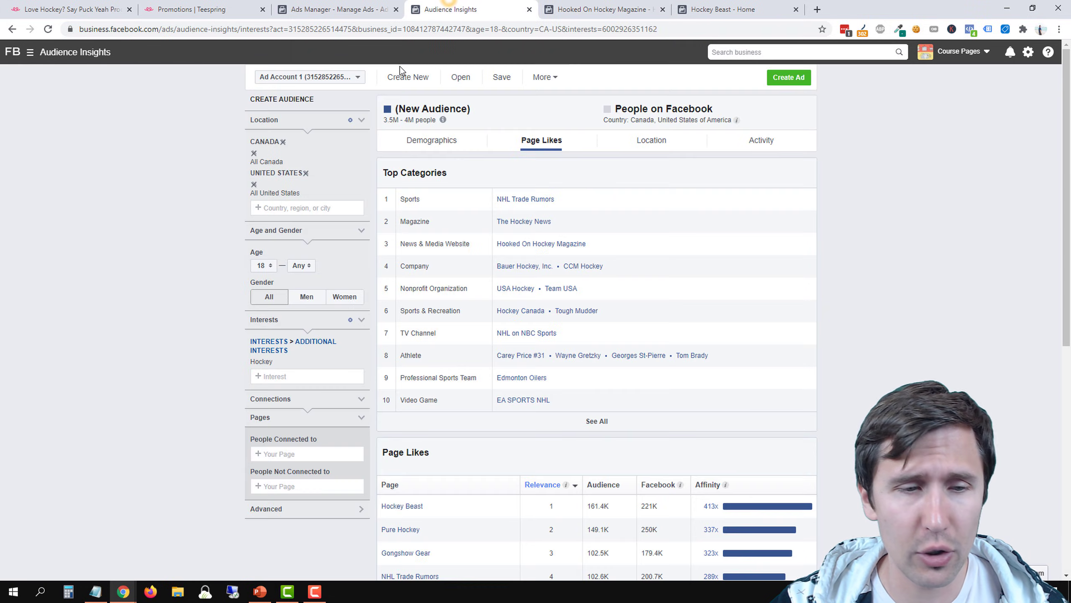
{"action": "left_click", "coordinate": [95, 592]}
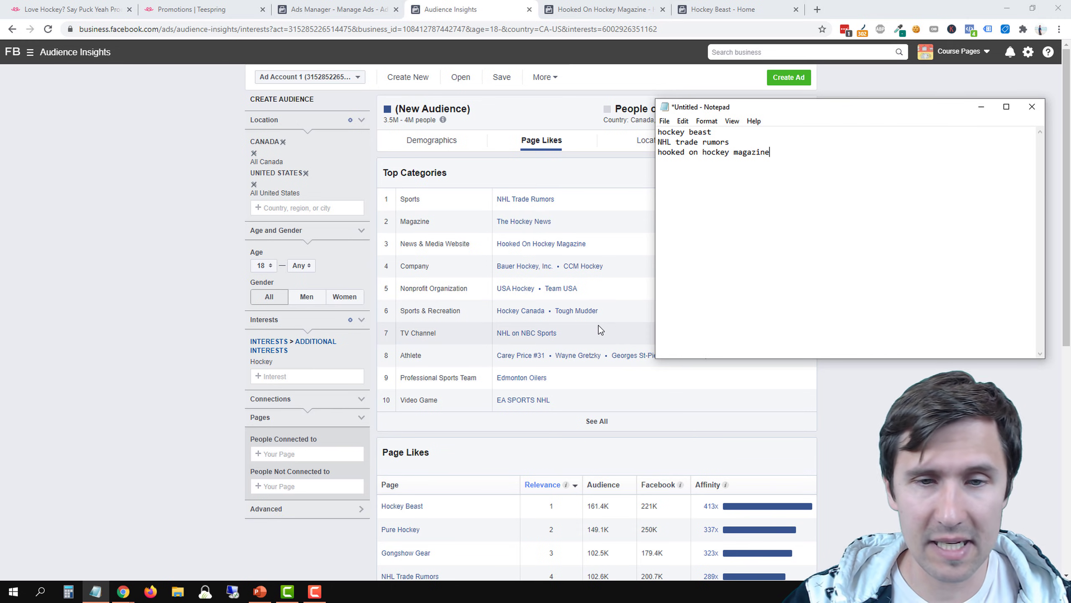
Open the EA SPORTS NHL page from the Video Game category in a separate tab and place that tab beside Audience Insights
{"action": "right_click", "coordinate": [532, 401]}
{"action": "left_click", "coordinate": [563, 407]}
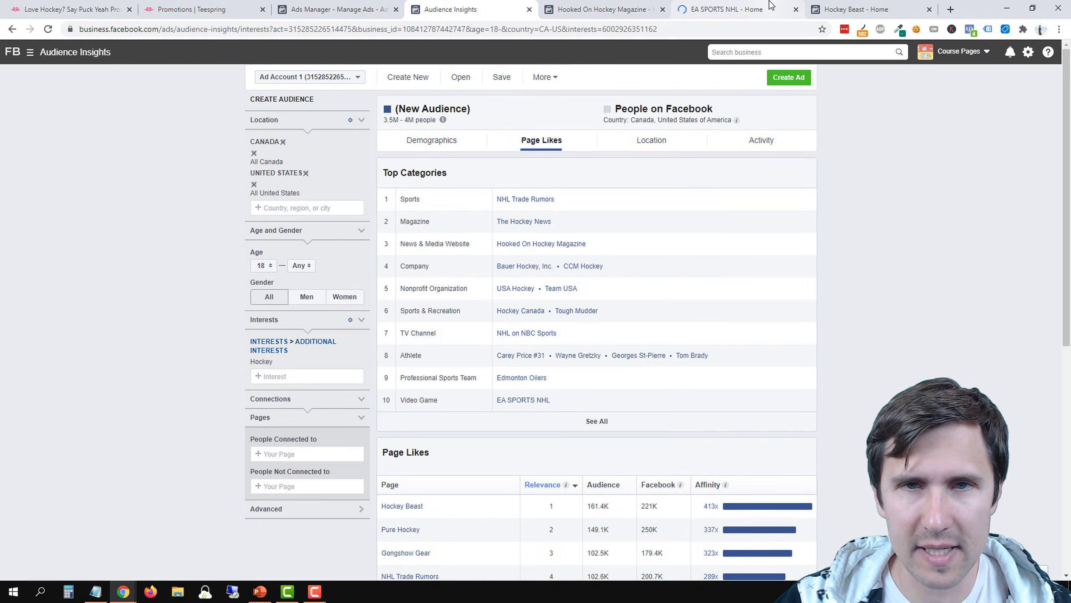
{"action": "left_click_drag", "start_coordinate": [755, 5], "coordinate": [648, 5]}
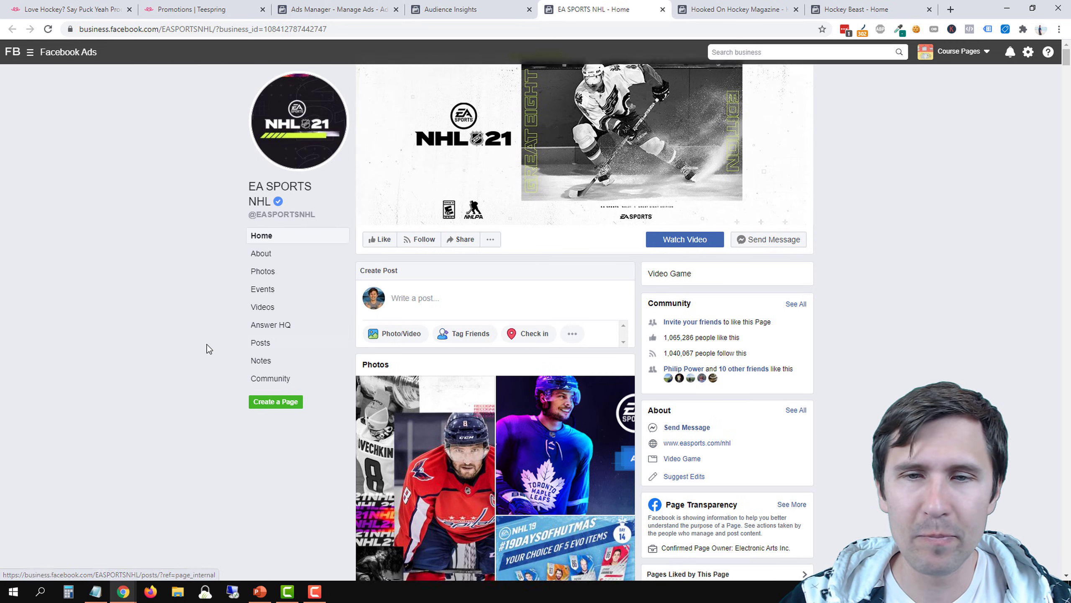
Examine the dates, reactions, comments and shares on the EA SPORTS NHL posts and the page's number of likes
{"action": "scroll", "coordinate": [167, 356], "scroll_direction": "down", "scroll_amount": 2}
{"action": "scroll", "coordinate": [167, 357], "scroll_direction": "down", "scroll_amount": 5}
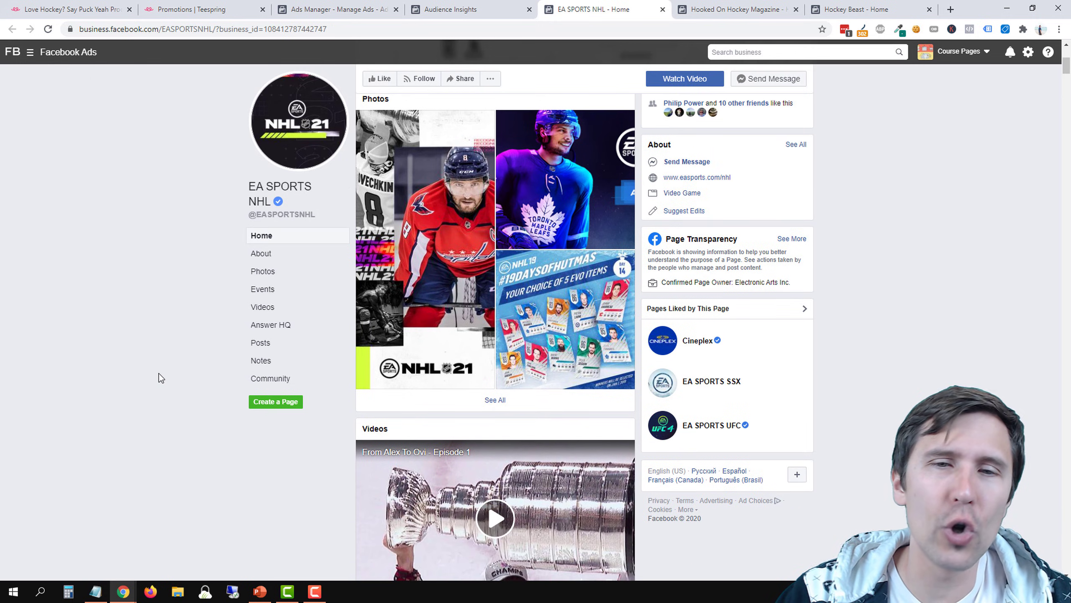
{"action": "scroll", "coordinate": [169, 375], "scroll_direction": "down", "scroll_amount": 6}
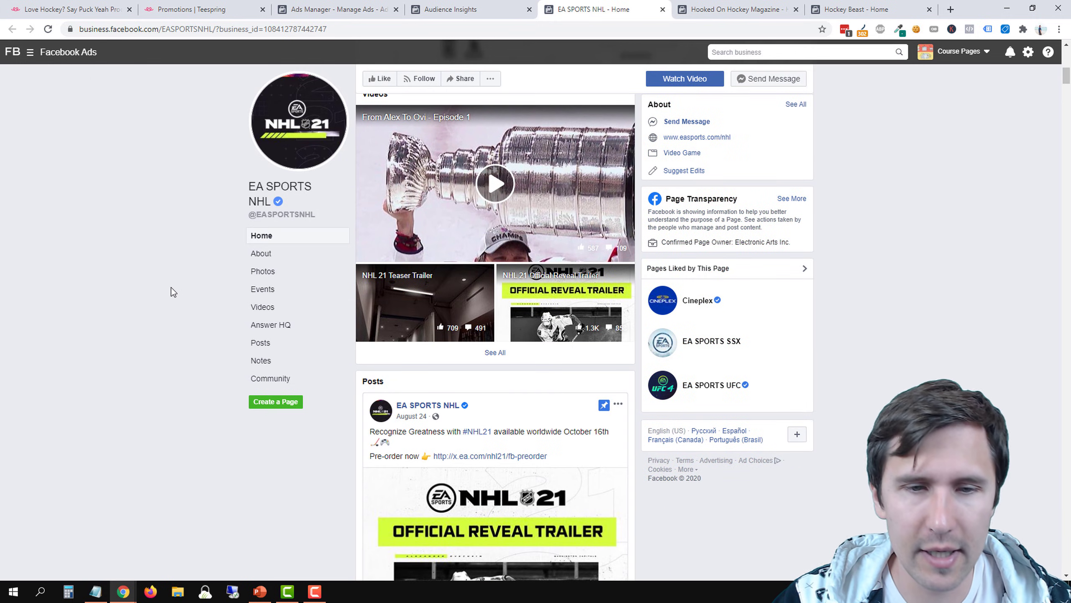
{"action": "scroll", "coordinate": [168, 313], "scroll_direction": "down", "scroll_amount": 5}
{"action": "scroll", "coordinate": [165, 302], "scroll_direction": "down", "scroll_amount": 1}
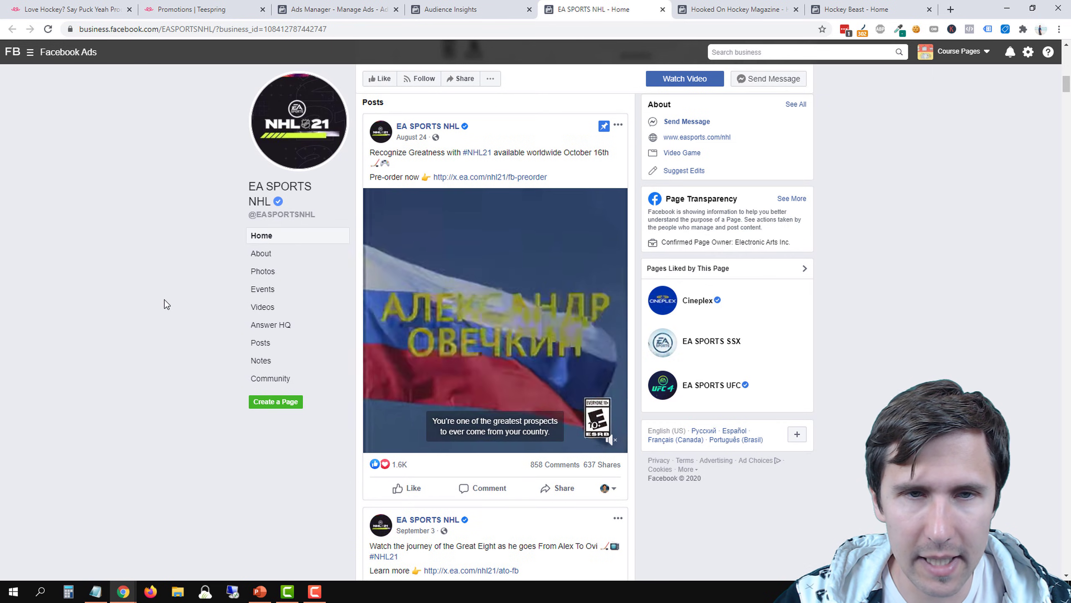
{"action": "scroll", "coordinate": [229, 260], "scroll_direction": "down", "scroll_amount": 8}
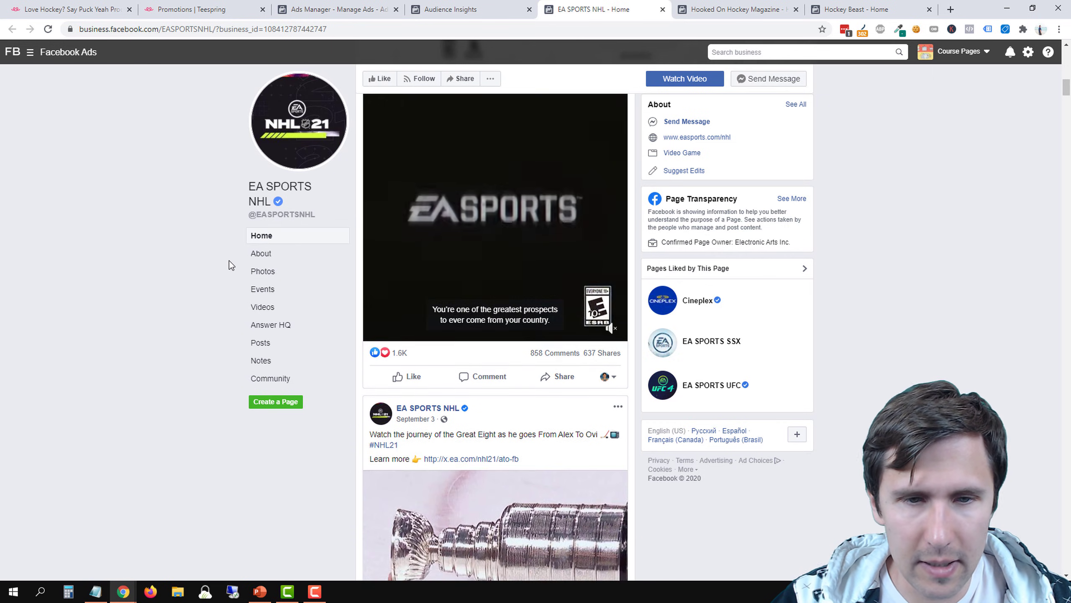
{"action": "scroll", "coordinate": [229, 260], "scroll_direction": "down", "scroll_amount": 10}
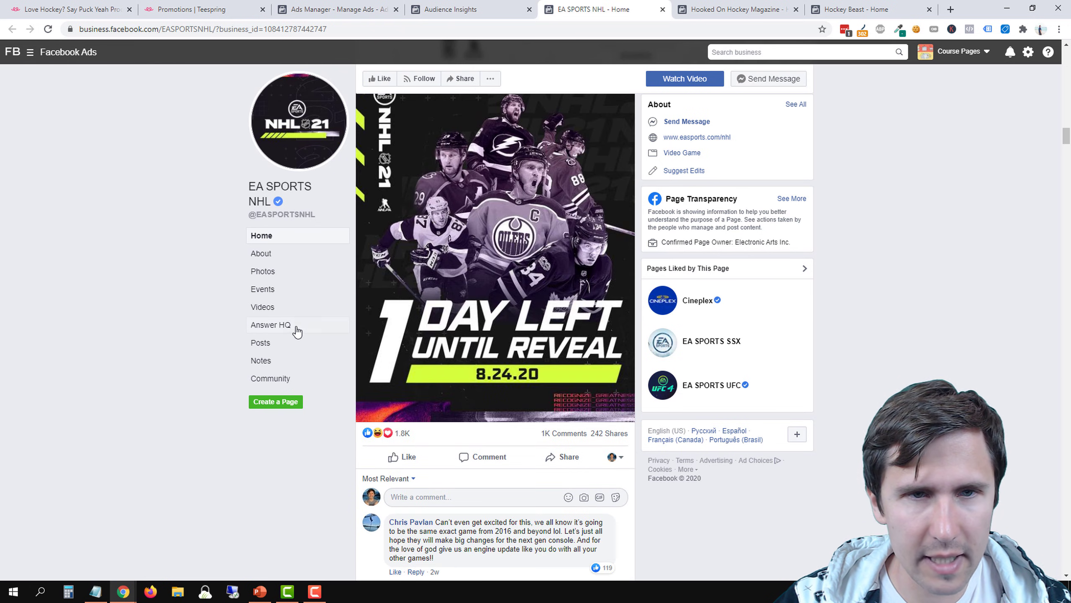
{"action": "scroll", "coordinate": [238, 329], "scroll_direction": "down", "scroll_amount": 5}
{"action": "scroll", "coordinate": [238, 329], "scroll_direction": "up", "scroll_amount": 20}
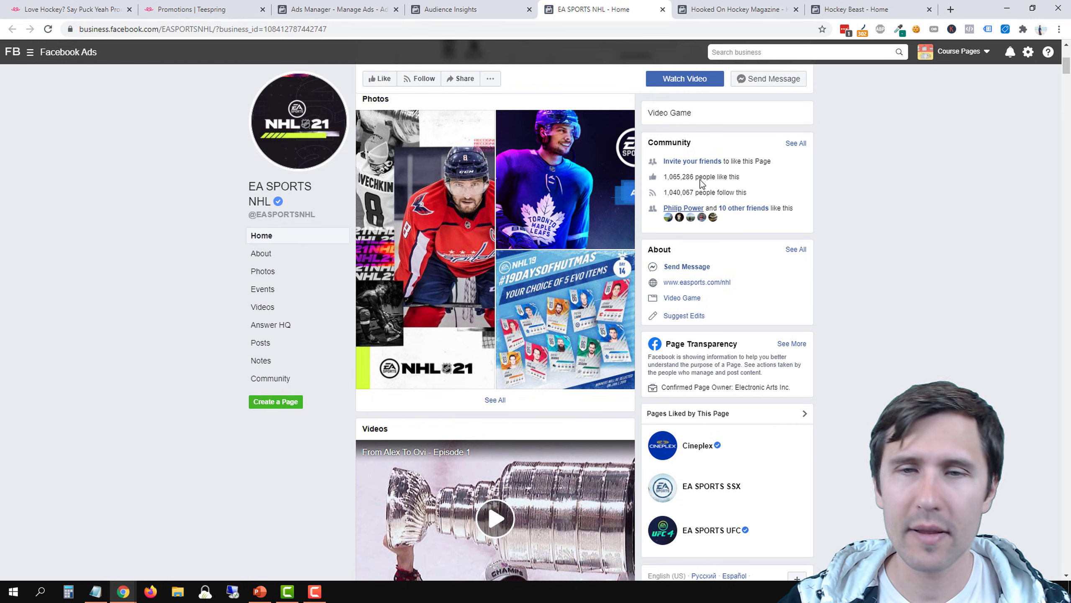
{"action": "left_click_drag", "start_coordinate": [666, 177], "coordinate": [751, 181]}
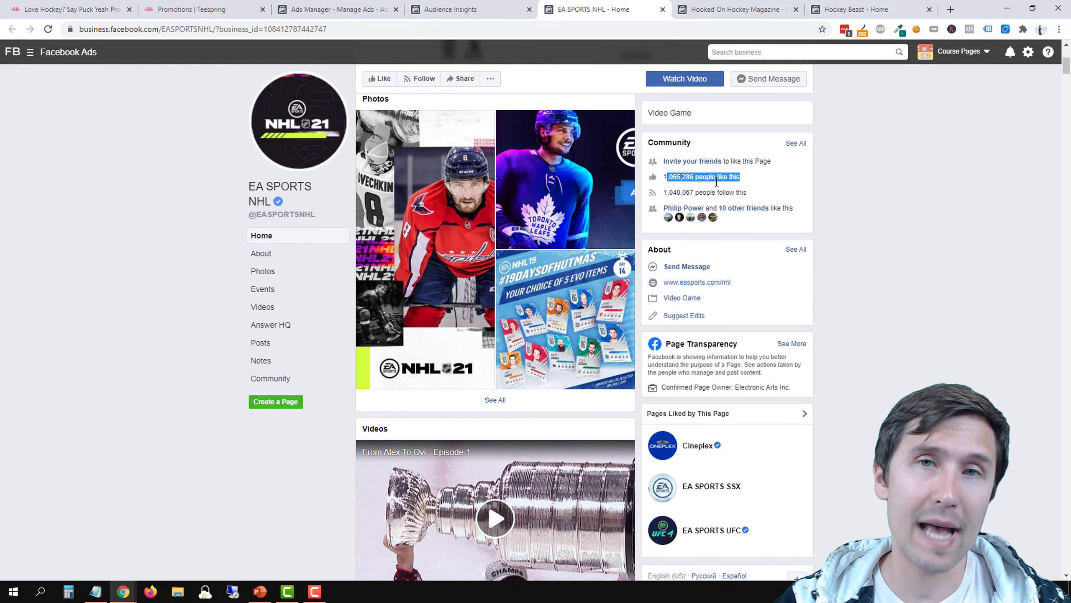
{"action": "left_click", "coordinate": [682, 186]}
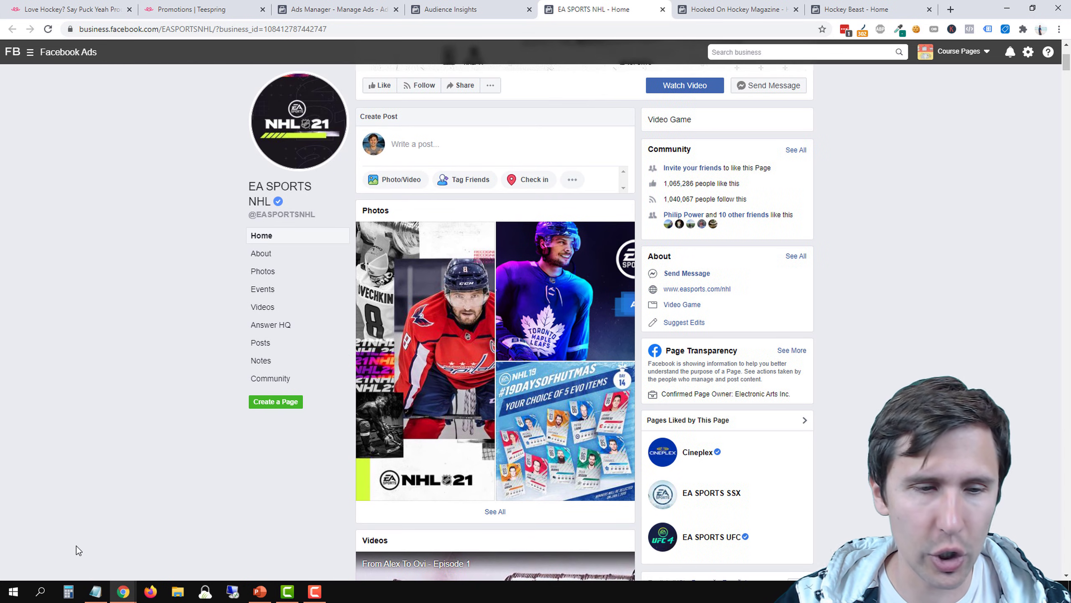
Bring up the Notepad interest list, move its window slightly lower, and add "ea sports NHL" as a new line
{"action": "left_click", "coordinate": [95, 591]}
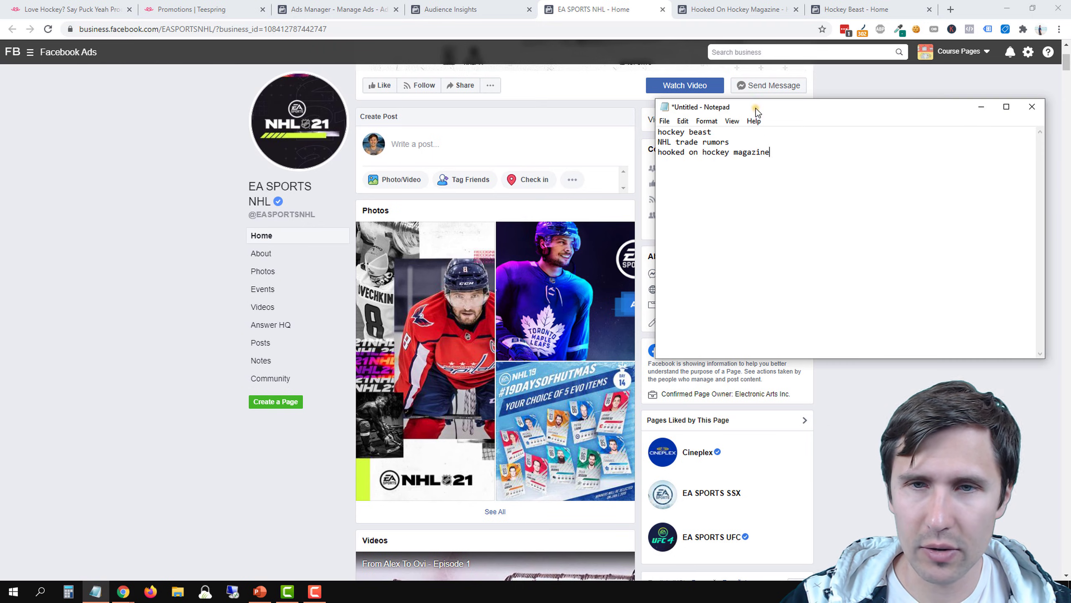
{"action": "left_click_drag", "start_coordinate": [756, 110], "coordinate": [759, 177]}
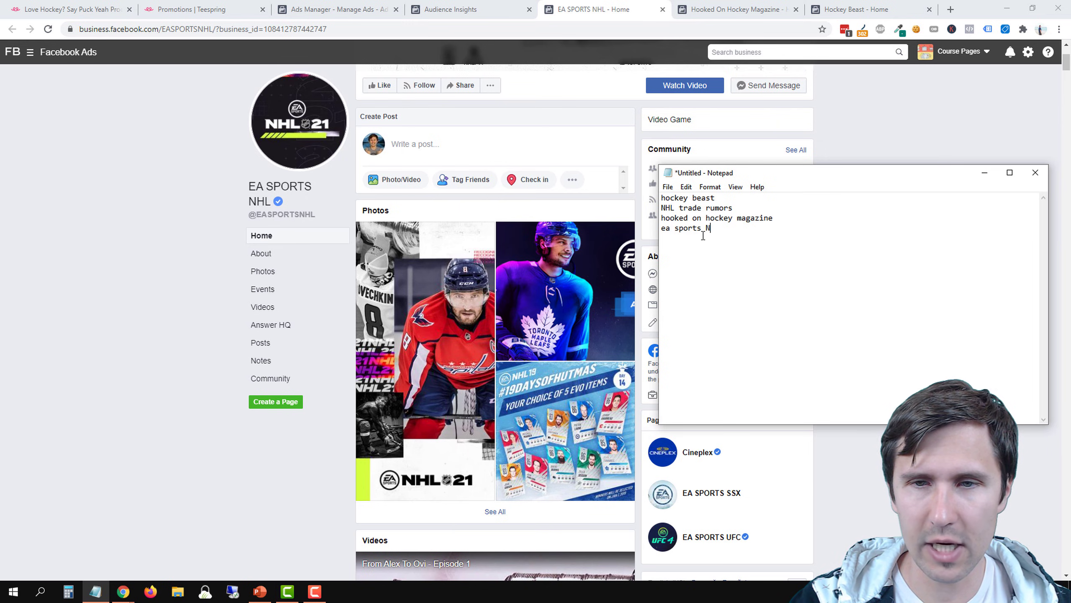
Return to Audience Insights and remove the Hockey interest from the audience
{"action": "left_click", "coordinate": [450, 10]}
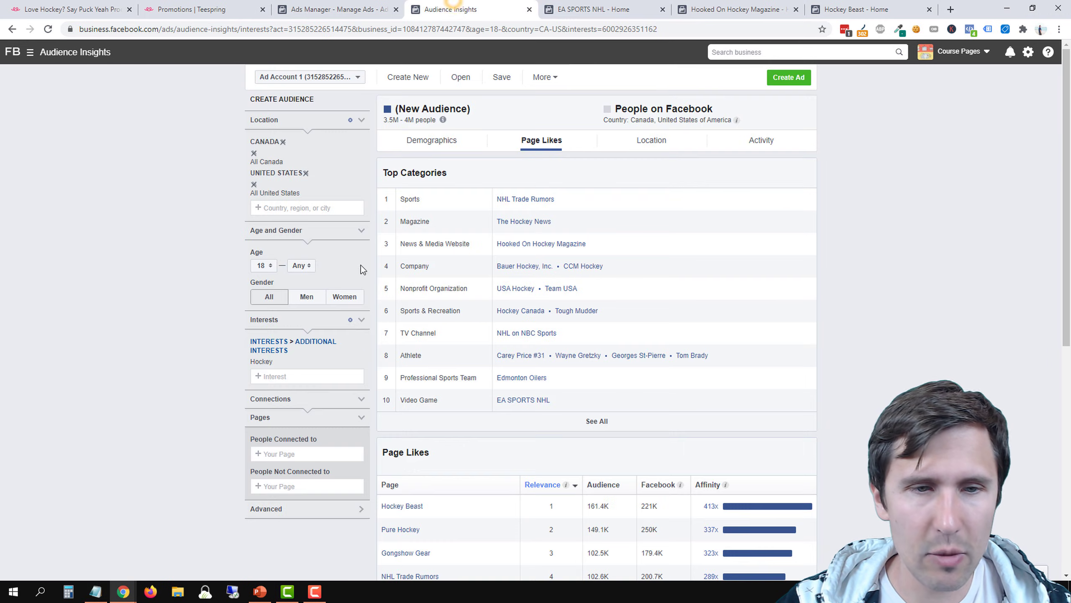
{"action": "left_click", "coordinate": [364, 360]}
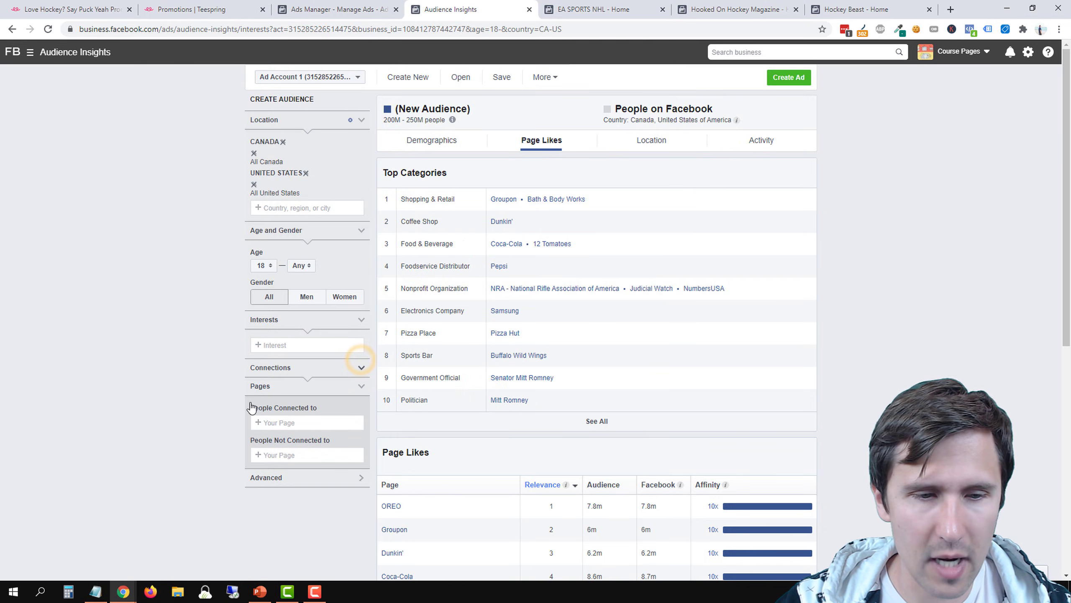
Check the Notepad interest list, search the ad set's detailed targeting in Ads Manager for "hockey beast", and clear the search
{"action": "left_click", "coordinate": [97, 592]}
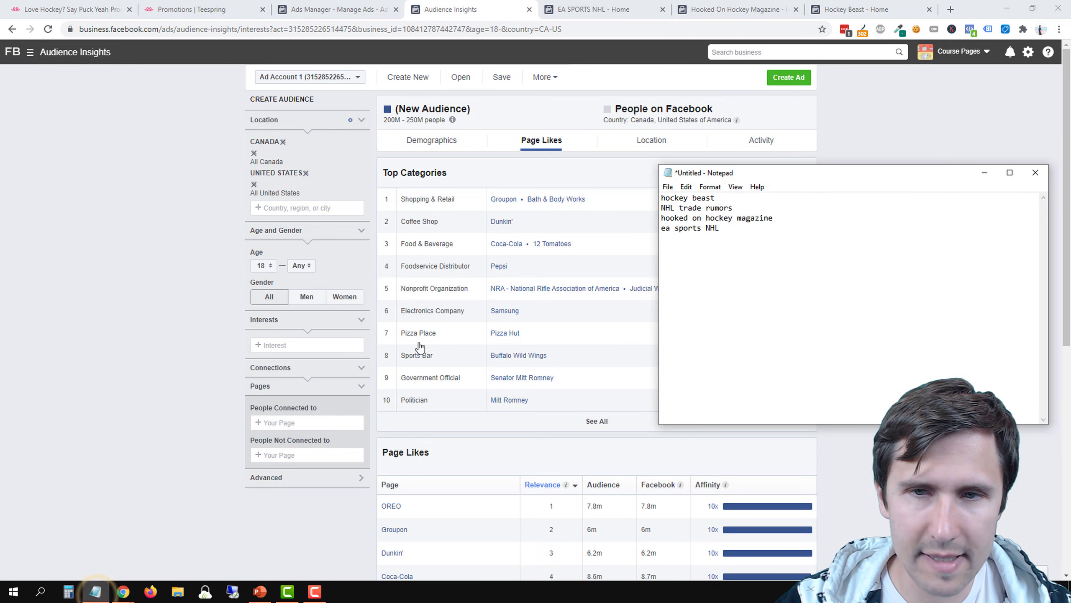
{"action": "mouse_move", "coordinate": [719, 199]}
{"action": "left_mouse_down"}
{"action": "mouse_move", "coordinate": [662, 197]}
{"action": "mouse_move", "coordinate": [698, 197]}
{"action": "left_mouse_up"}
{"action": "left_click", "coordinate": [367, 8]}
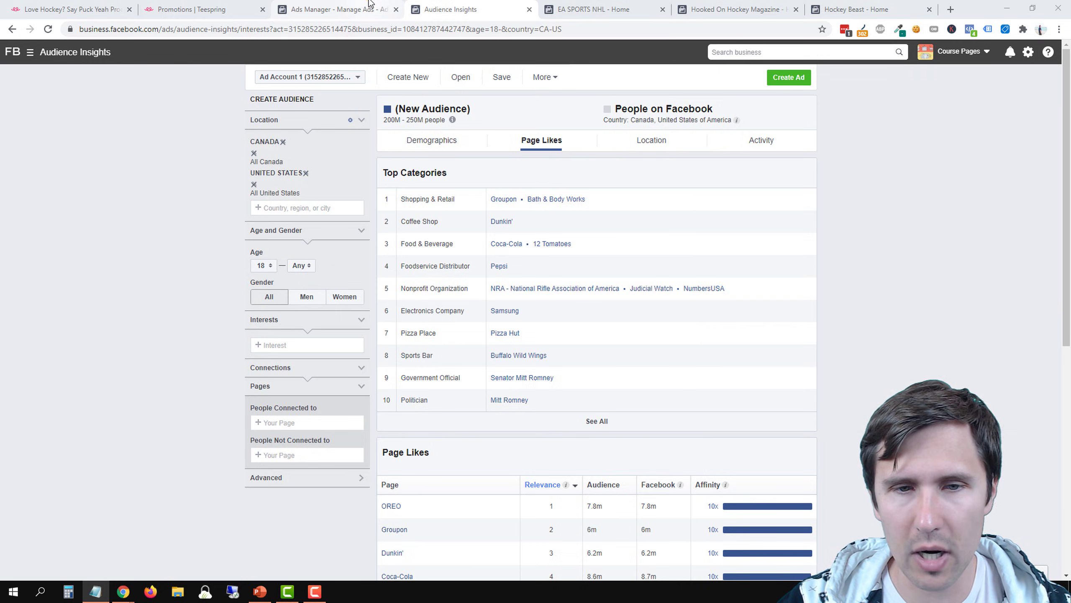
{"action": "left_click", "coordinate": [599, 374]}
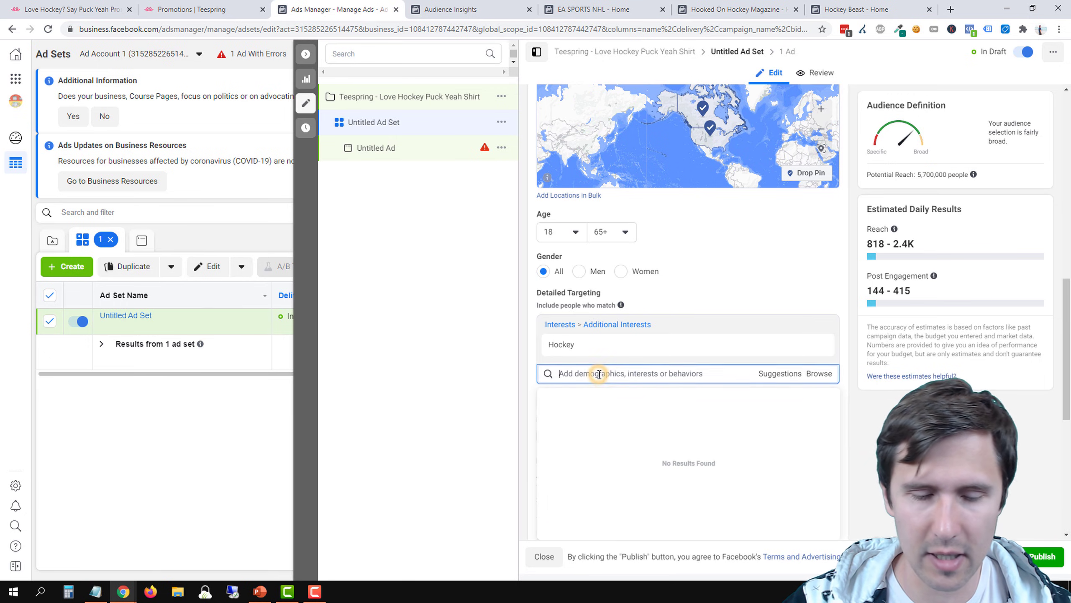
{"action": "type", "text": "hockey beas"}
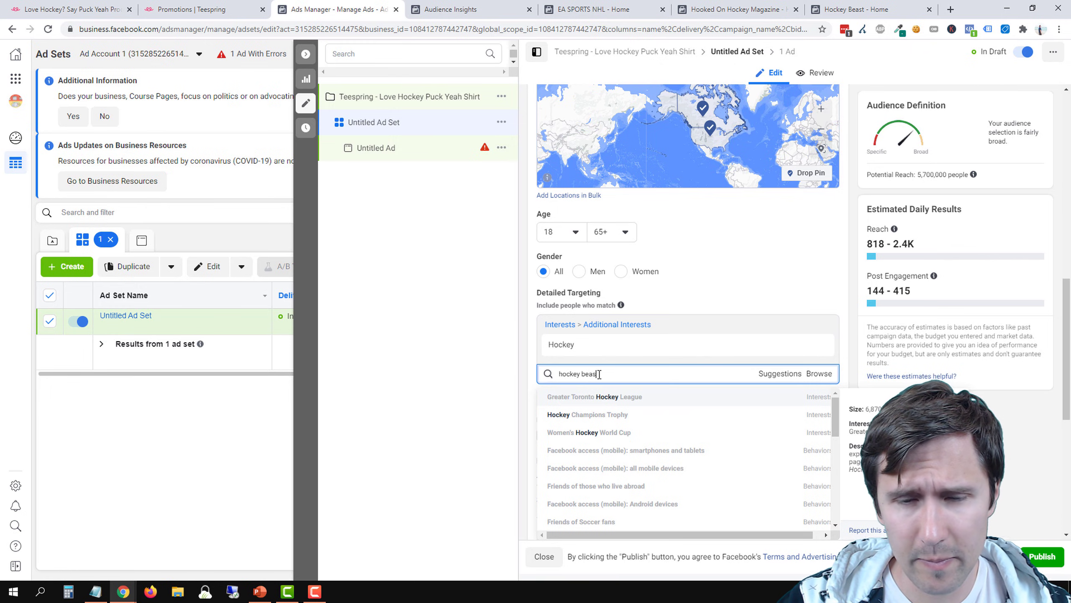
{"action": "triple_click", "coordinate": [609, 374]}
{"action": "key", "text": "BackSpace"}
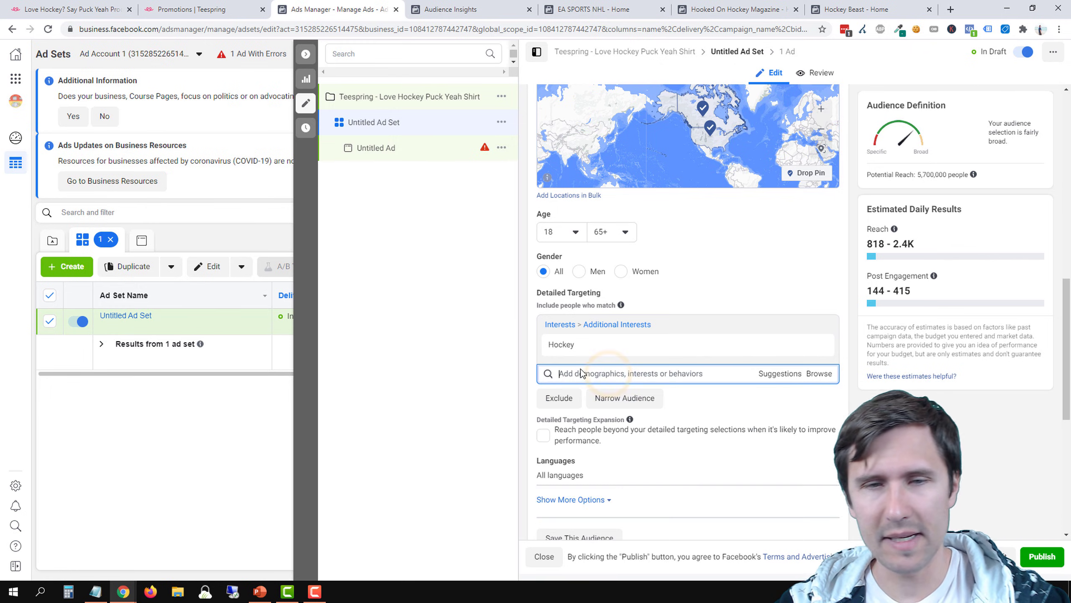
Return to Audience Insights, check the Notepad list, and search the audience interests for "nhl trade ru"
{"action": "left_click", "coordinate": [518, 6]}
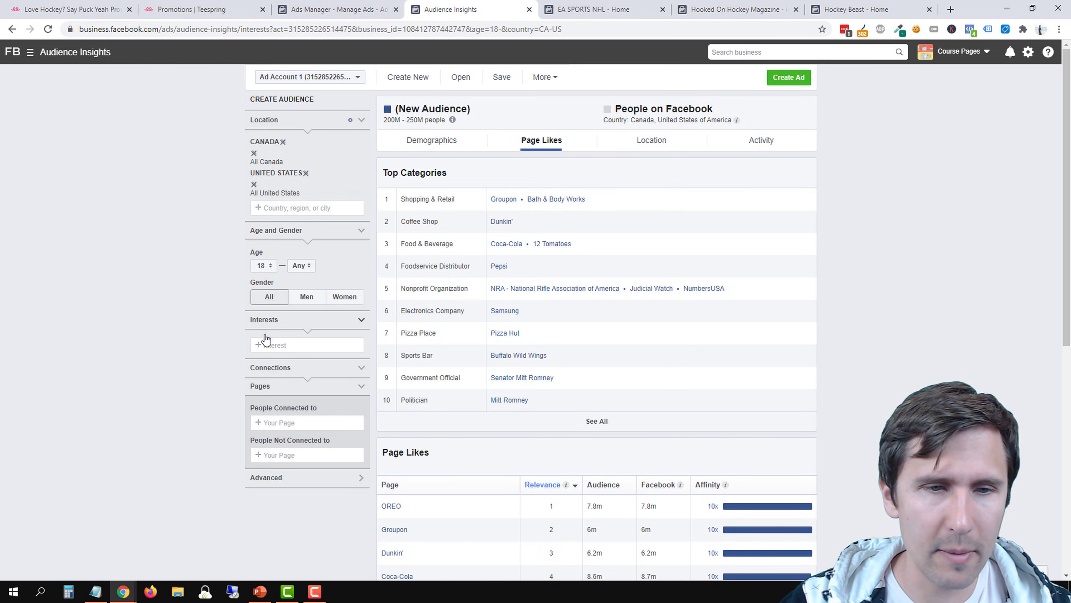
{"action": "left_click", "coordinate": [287, 346]}
{"action": "left_click", "coordinate": [95, 591]}
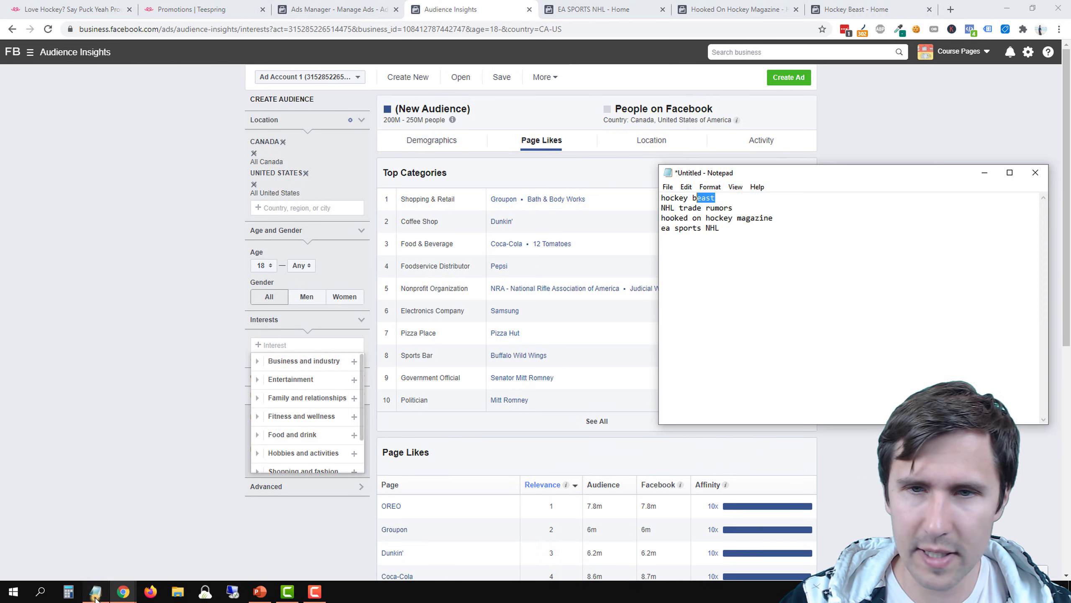
{"action": "left_click", "coordinate": [278, 345]}
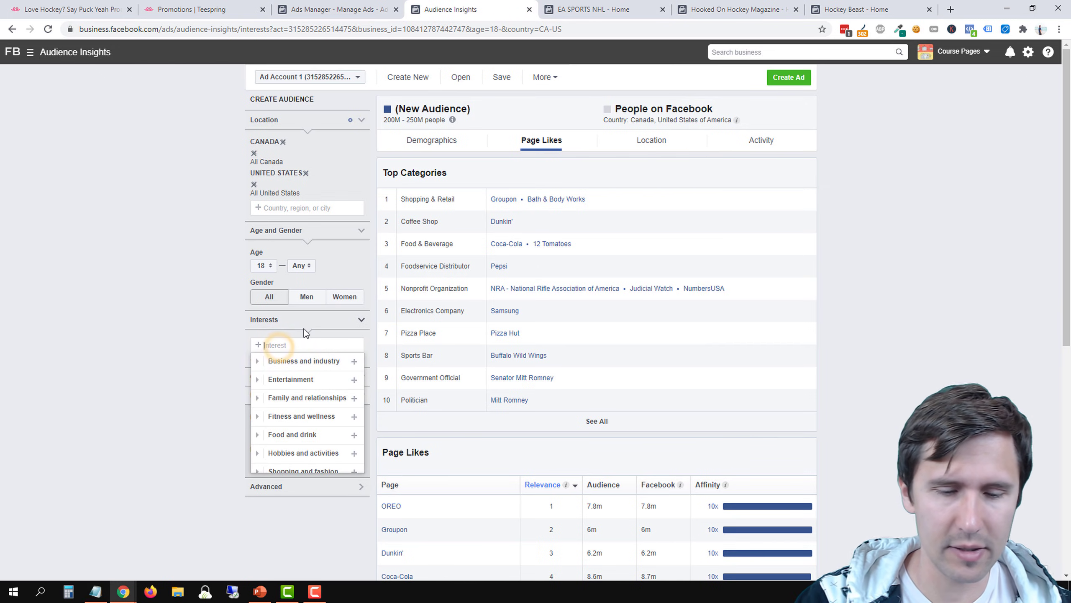
{"action": "type", "text": "nhl trade ru"}
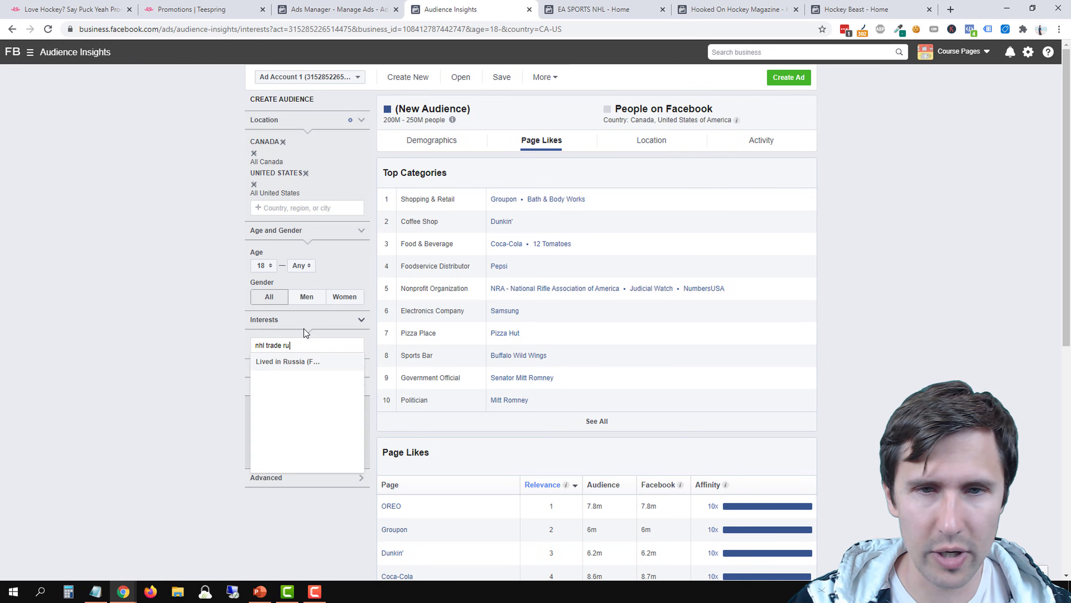
{"action": "key", "text": "BackSpace"}
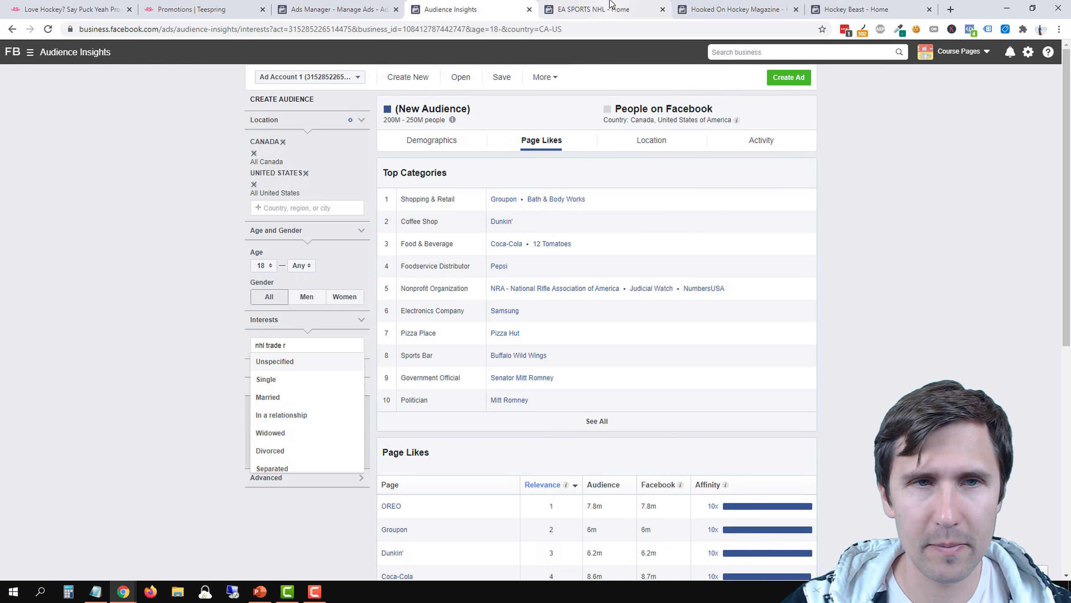
Shorten the Audience Insights interest search to "nhl" and look through the suggested interests
{"action": "left_click", "coordinate": [361, 5]}
{"action": "left_click", "coordinate": [460, 9]}
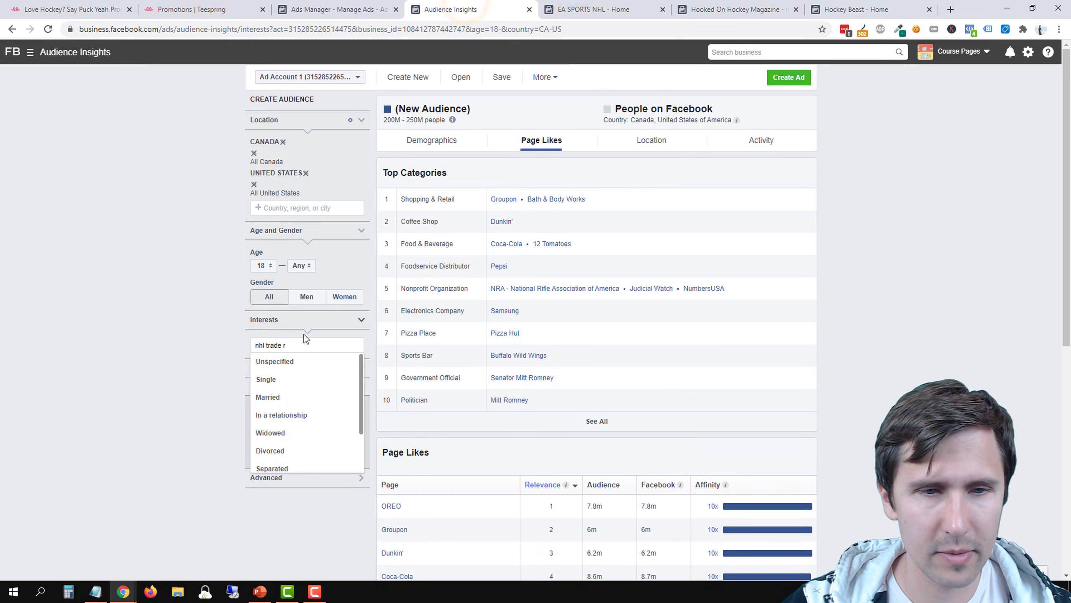
{"action": "key", "text": "BackSpace"}
{"action": "key", "text": "BackSpace"}
{"action": "key", "text": "BackSpace"}
{"action": "key", "text": "BackSpace"}
{"action": "key", "text": "BackSpace"}
{"action": "key", "text": "BackSpace"}
{"action": "key", "text": "BackSpace"}
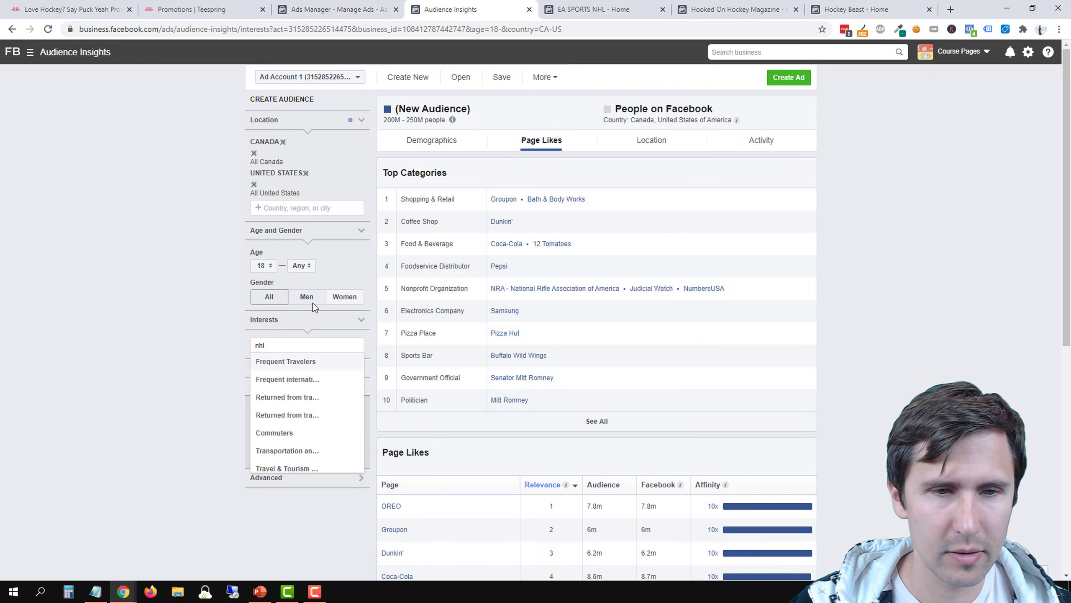
{"action": "scroll", "coordinate": [335, 435], "scroll_direction": "down", "scroll_amount": 2}
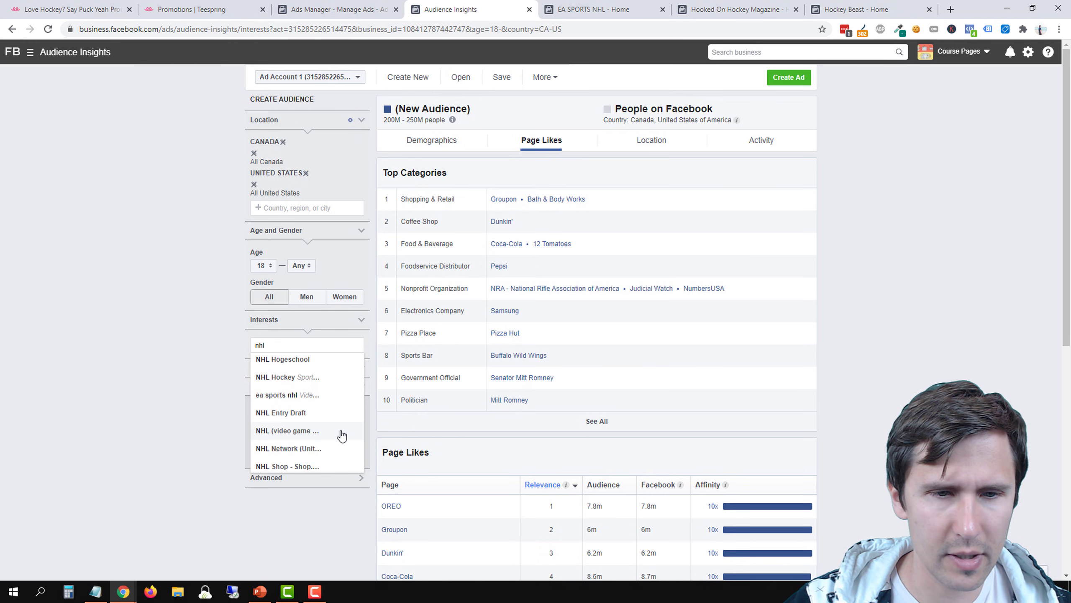
Check the Notepad list and search the Audience Insights interests for "hooked on"
{"action": "left_click", "coordinate": [94, 590]}
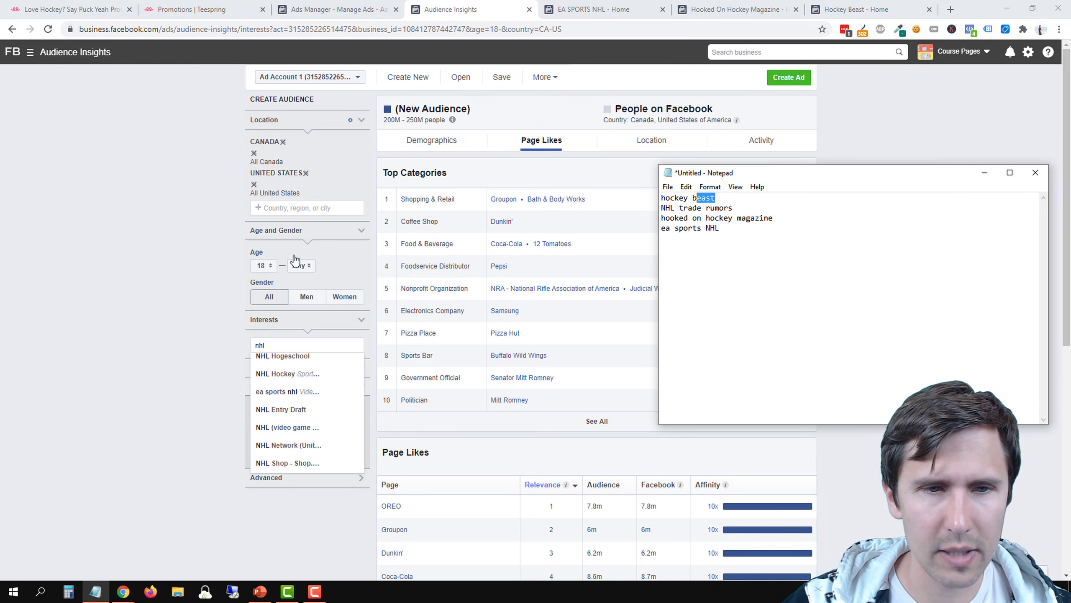
{"action": "left_click", "coordinate": [270, 347]}
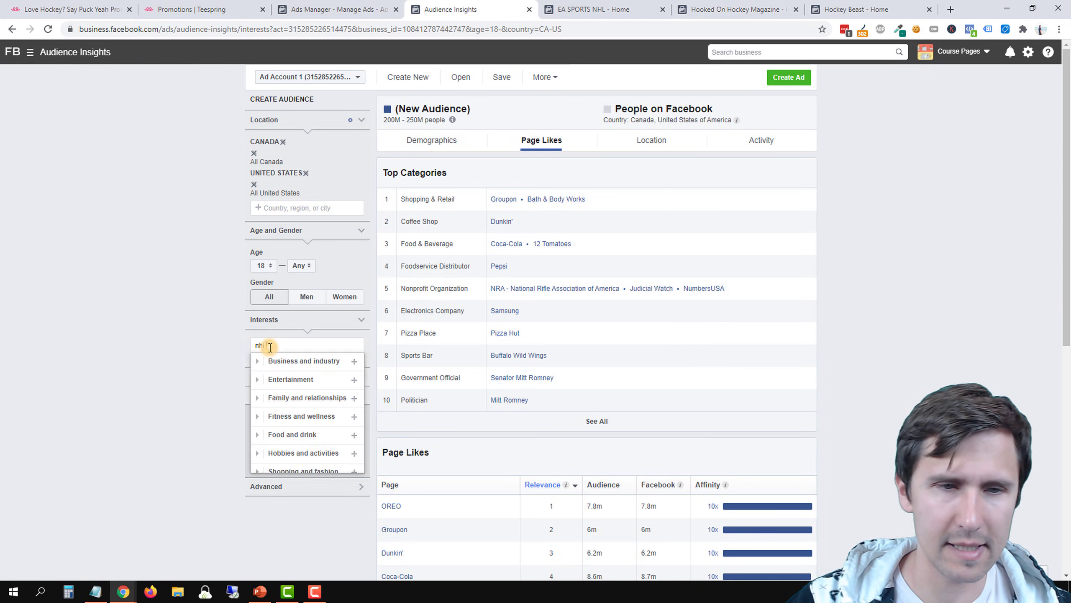
{"action": "type", "text": "hoo"}
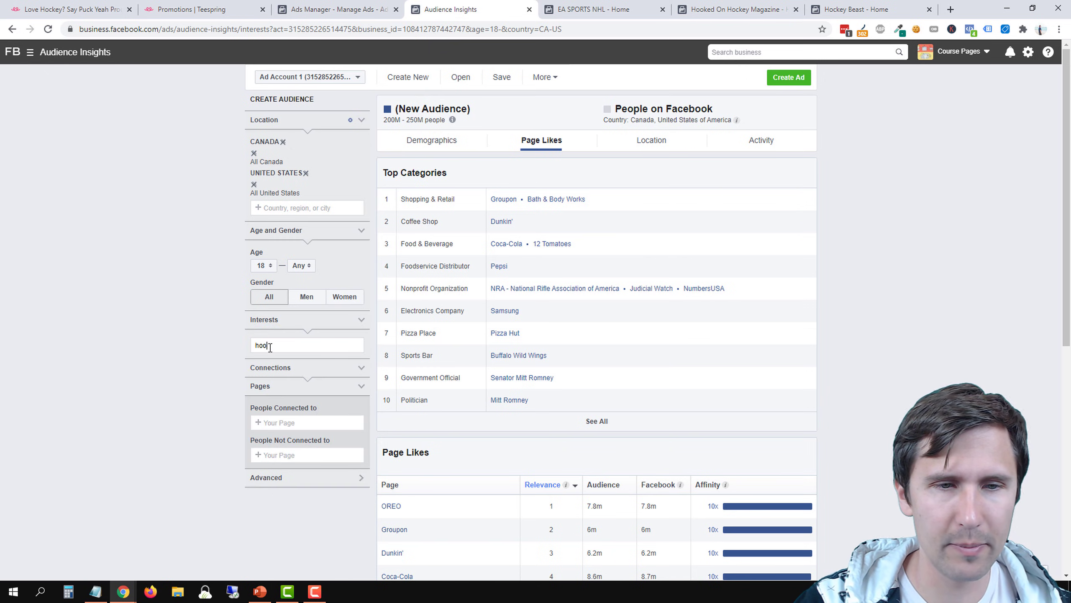
{"action": "type", "text": "ked on"}
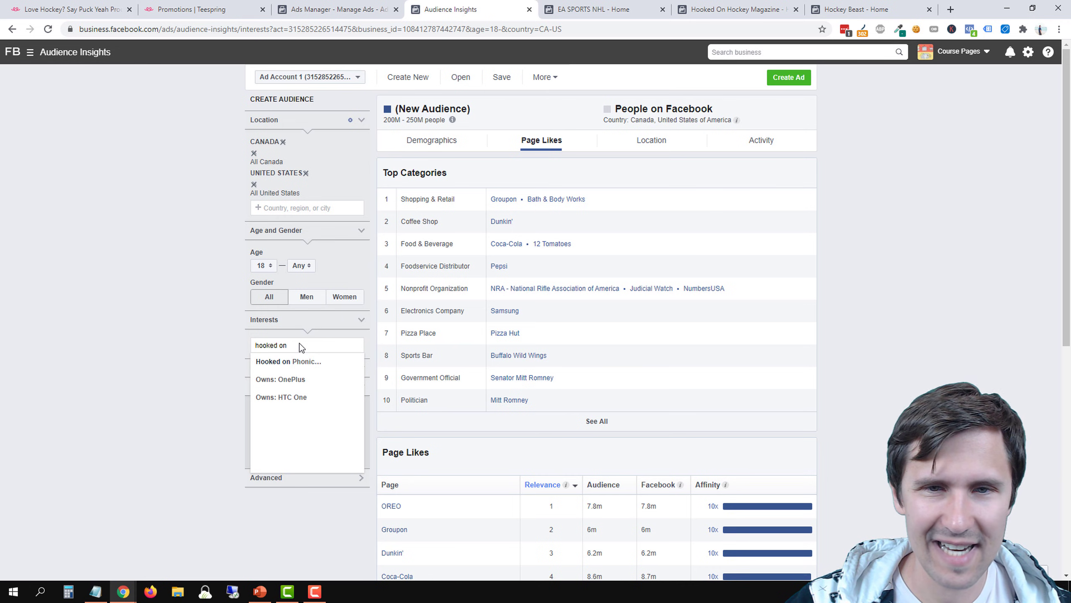
Switch to Ads Manager and search the ad set's detailed targeting for "hooked on hock"
{"action": "left_click", "coordinate": [331, 9]}
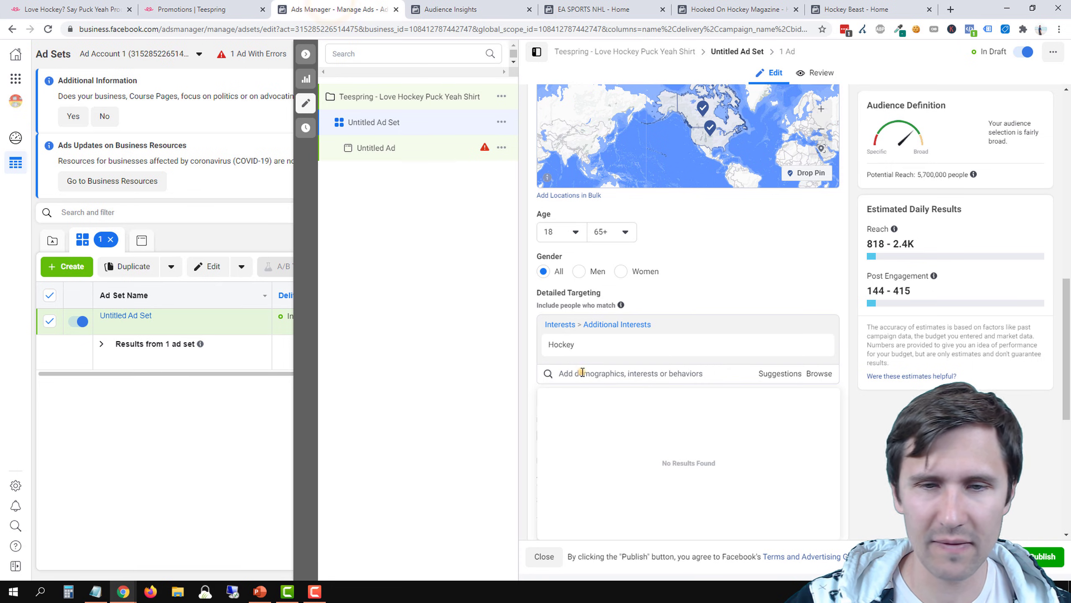
{"action": "left_click", "coordinate": [582, 372]}
{"action": "type", "text": "hock"}
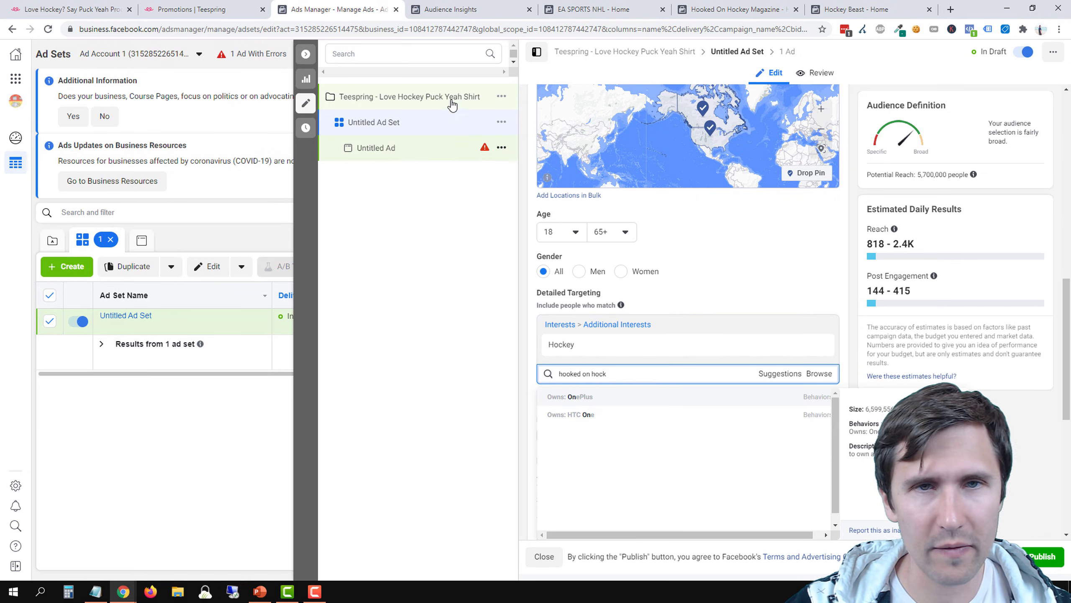
Return to Audience Insights and clear the interest search text
{"action": "left_click", "coordinate": [484, 8]}
{"action": "left_click", "coordinate": [264, 345]}
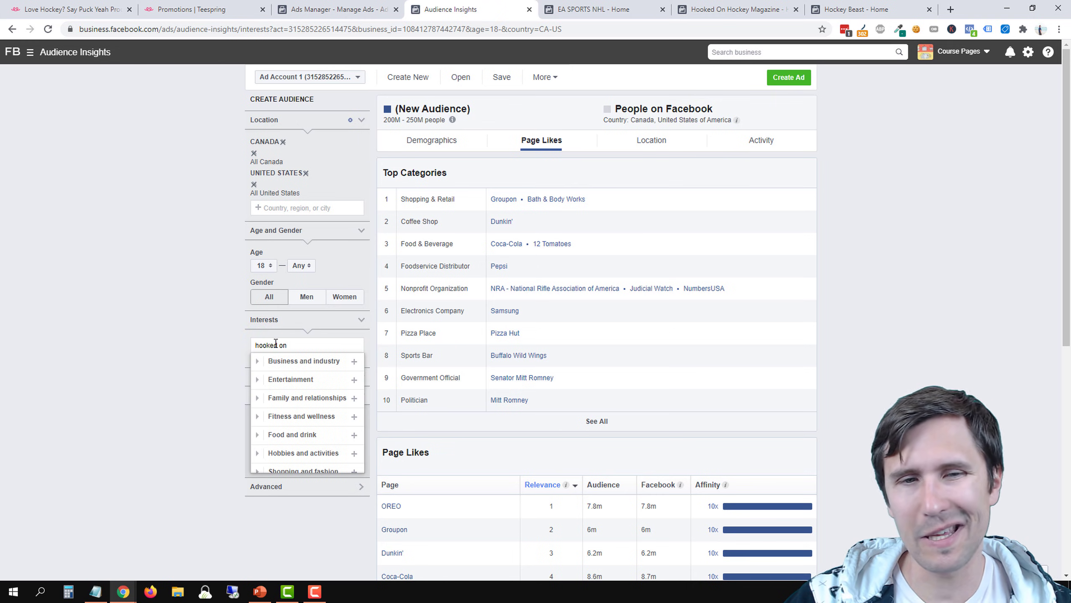
{"action": "key", "text": "BackSpace"}
{"action": "key", "text": "BackSpace"}
{"action": "key", "text": "BackSpace"}
{"action": "key", "text": "BackSpace"}
{"action": "key", "text": "BackSpace"}
{"action": "key", "text": "BackSpace"}
{"action": "key", "text": "BackSpace"}
{"action": "key", "text": "BackSpace"}
{"action": "key", "text": "BackSpace"}
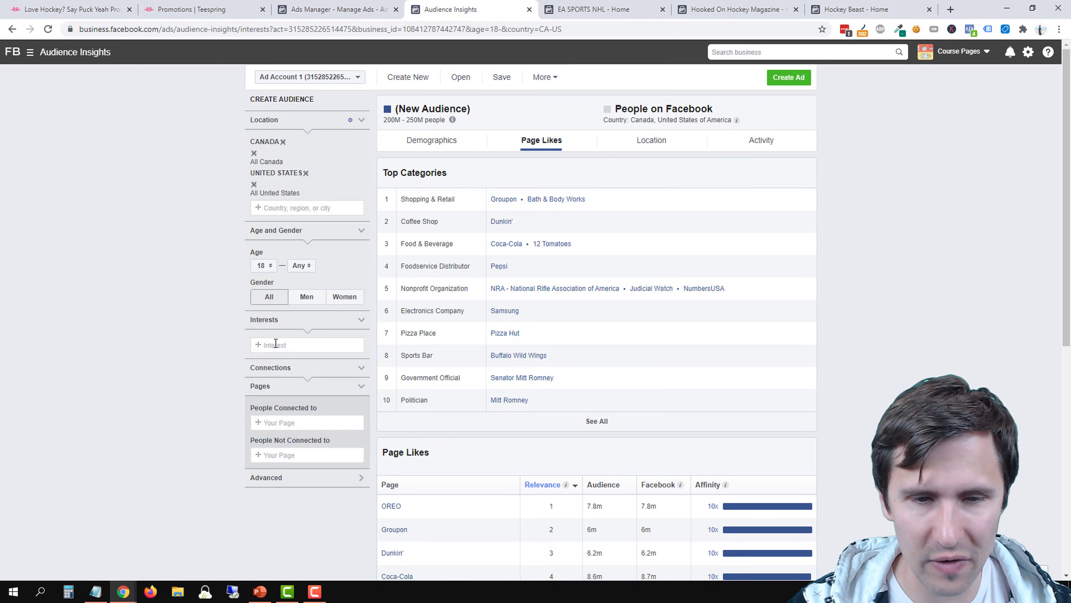
Delete the hockey beast, NHL trade rumors and hooked on hockey magazine lines from the Notepad list, leaving no blank line above "ea sports NHL"
{"action": "scroll", "coordinate": [250, 349], "scroll_direction": "down", "scroll_amount": 3}
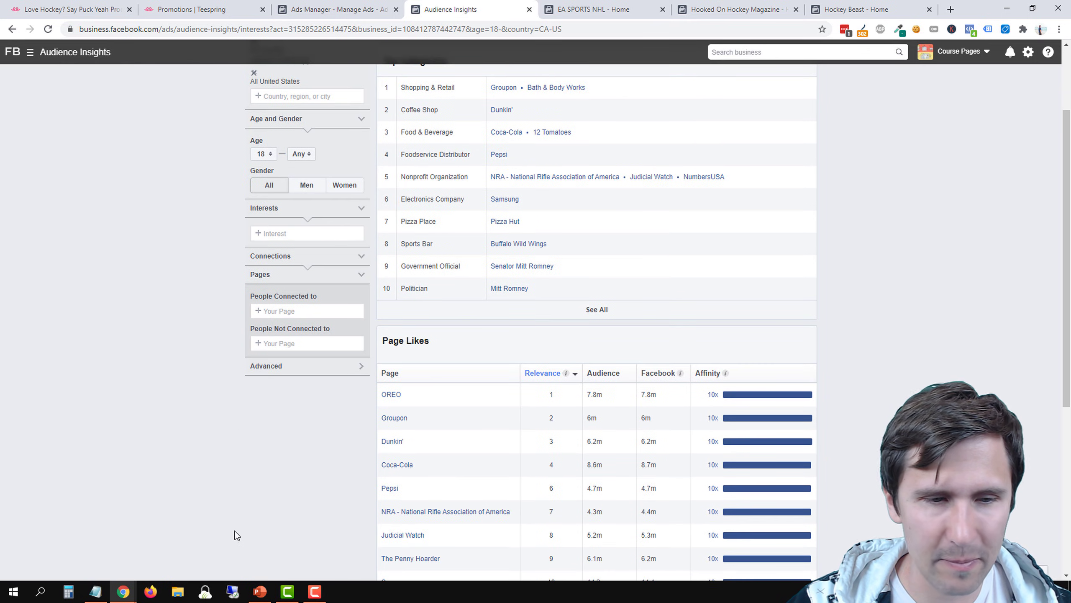
{"action": "left_click", "coordinate": [102, 589]}
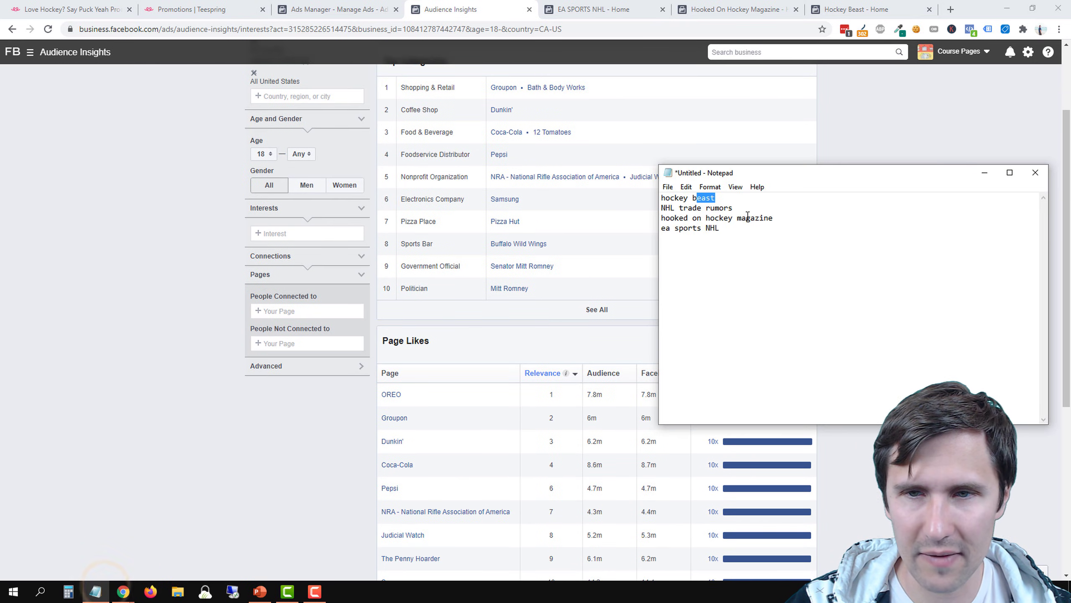
{"action": "left_click_drag", "start_coordinate": [780, 219], "coordinate": [664, 193]}
{"action": "key", "text": "BackSpace"}
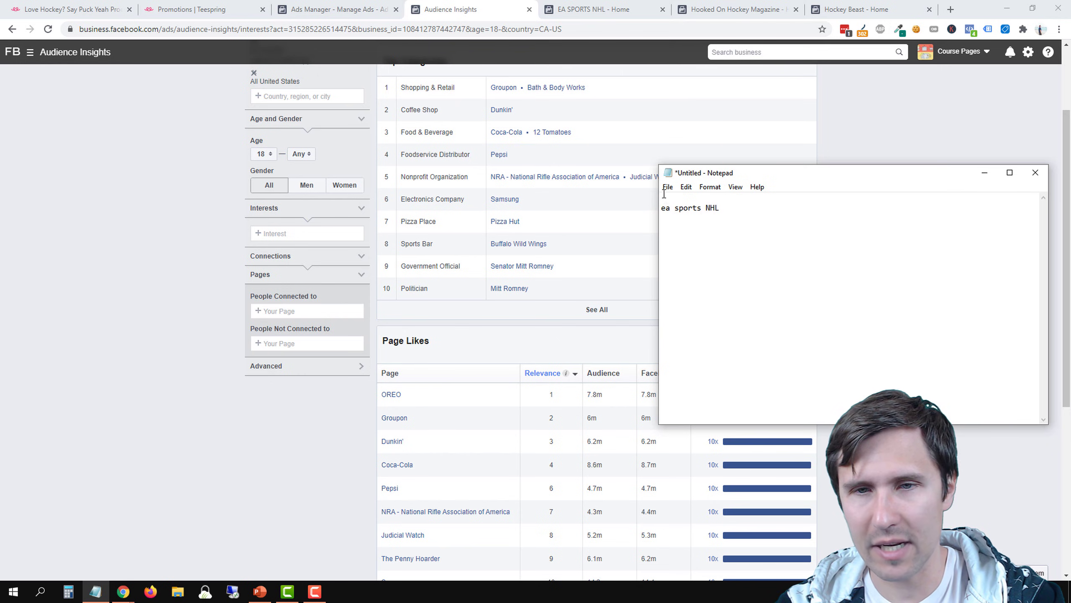
{"action": "key", "text": "Delete"}
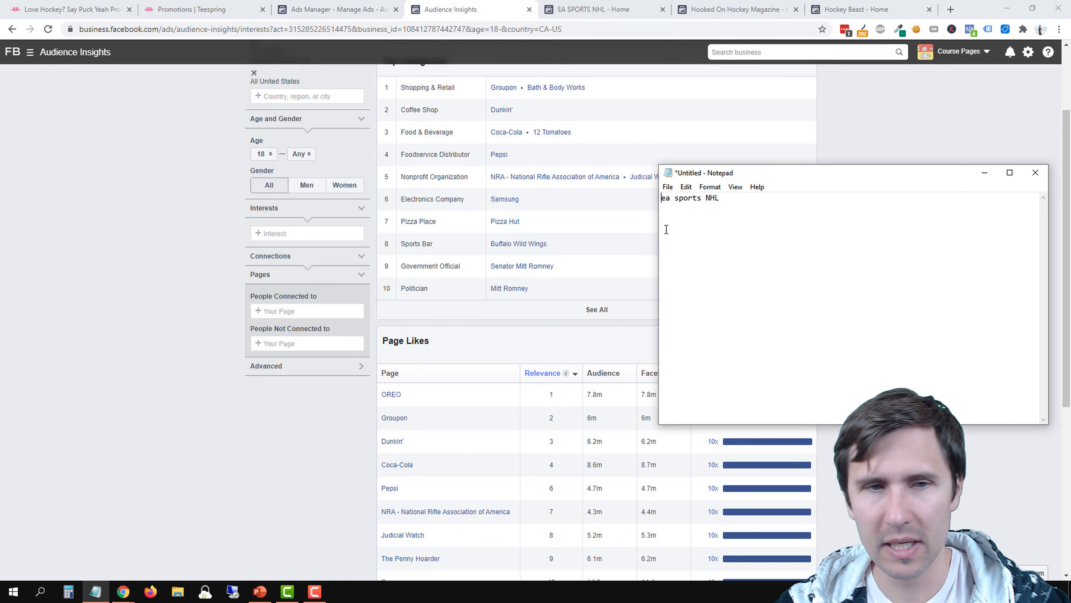
Search the Audience Insights interests for "ea sport", add the "ea sports nhl" interest to the audience, and close the suggestions
{"action": "left_click", "coordinate": [275, 234]}
{"action": "type", "text": "ea spor"}
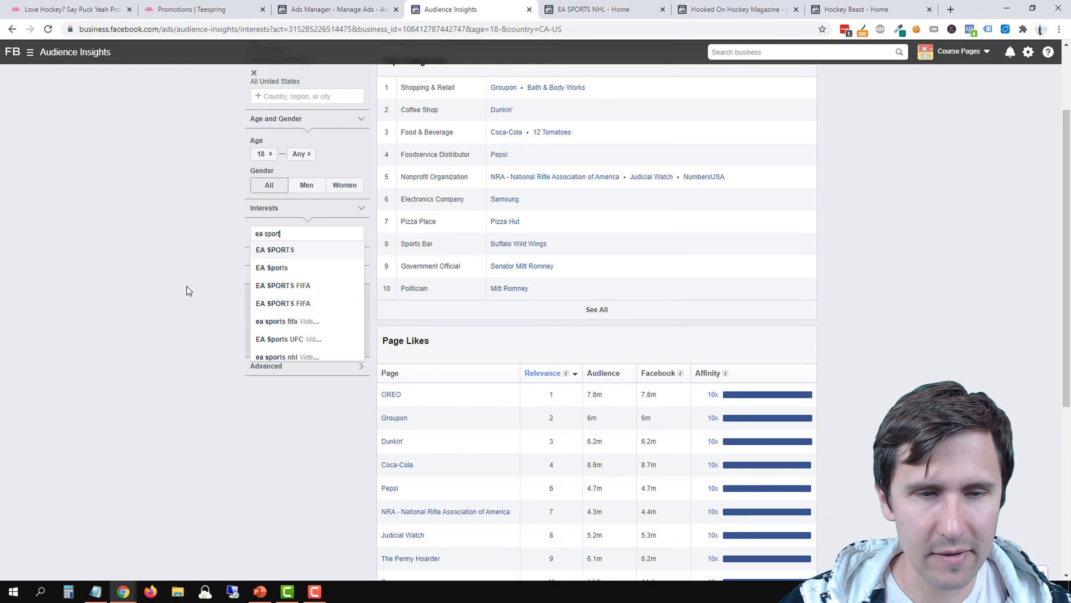
{"action": "type", "text": "t"}
{"action": "scroll", "coordinate": [287, 350], "scroll_direction": "down", "scroll_amount": 1}
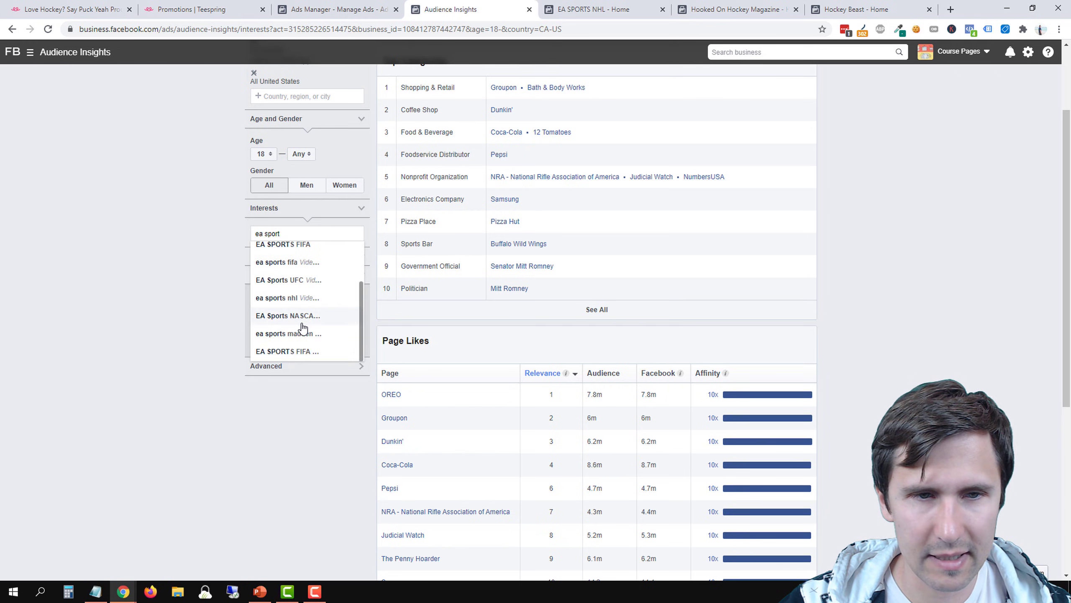
{"action": "scroll", "coordinate": [290, 354], "scroll_direction": "up", "scroll_amount": 2}
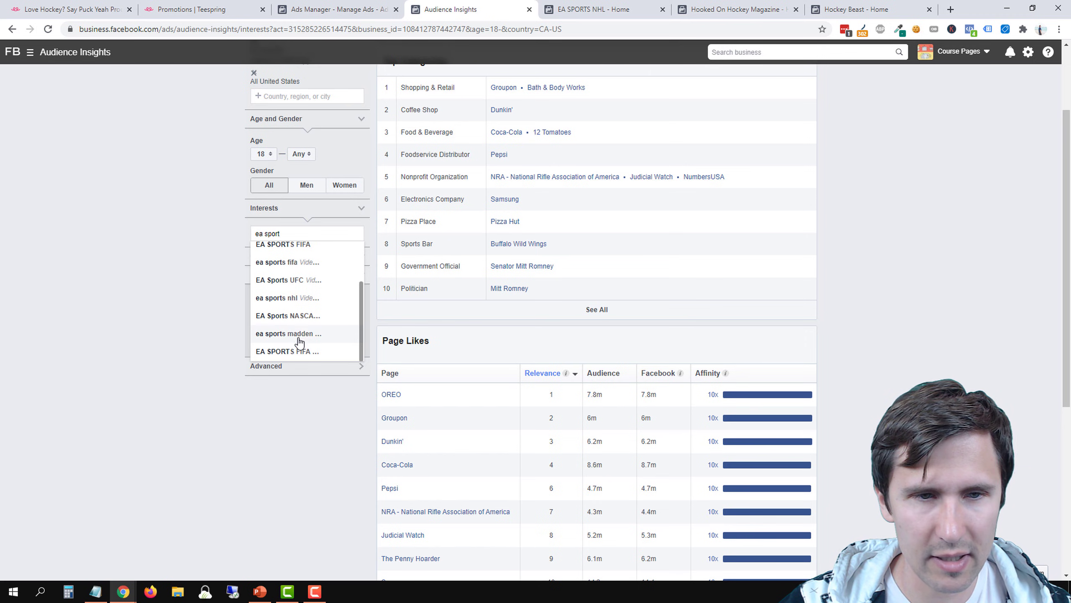
{"action": "scroll", "coordinate": [299, 312], "scroll_direction": "down", "scroll_amount": 1}
{"action": "left_click", "coordinate": [299, 300]}
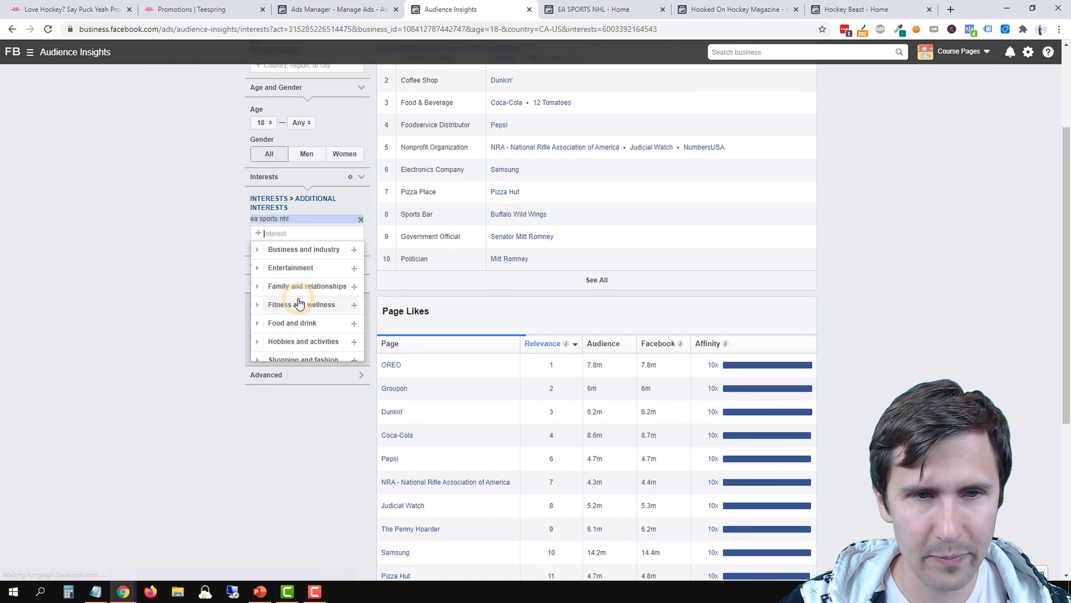
{"action": "left_click", "coordinate": [167, 327]}
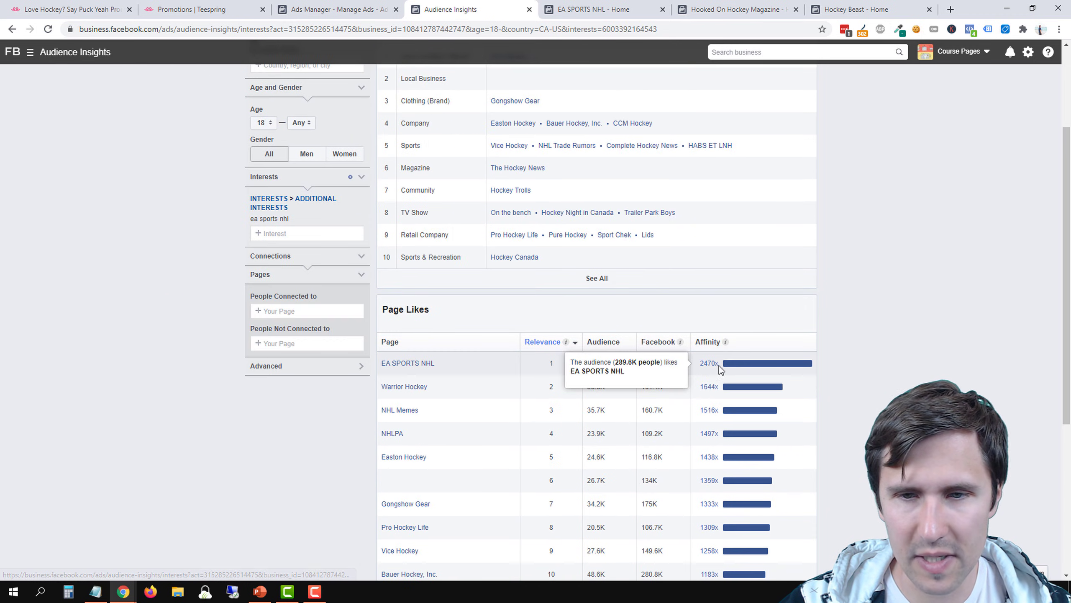
Examine the EA SPORTS NHL affinity, the audience size, and the related hockey pages in the Page Likes list
{"action": "left_click_drag", "start_coordinate": [697, 364], "coordinate": [715, 364]}
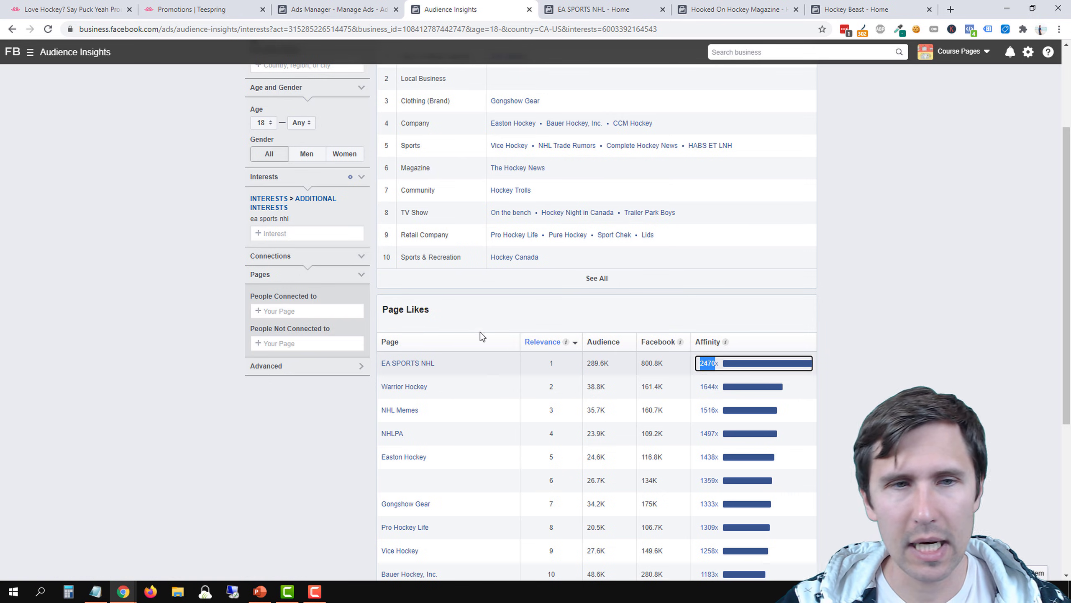
{"action": "scroll", "coordinate": [298, 105], "scroll_direction": "up", "scroll_amount": 3}
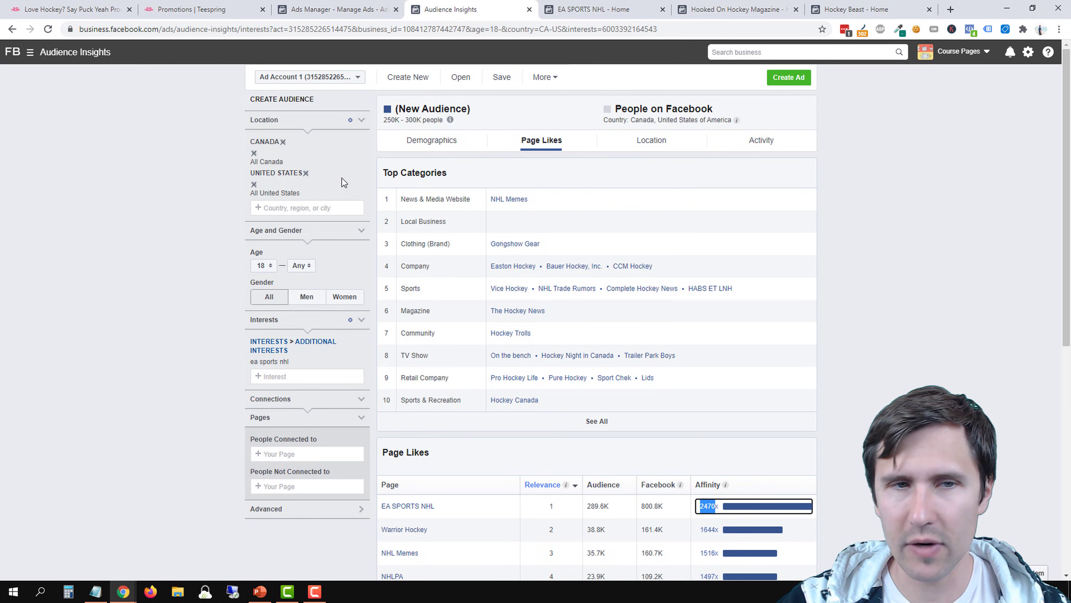
{"action": "scroll", "coordinate": [232, 388], "scroll_direction": "down", "scroll_amount": 3}
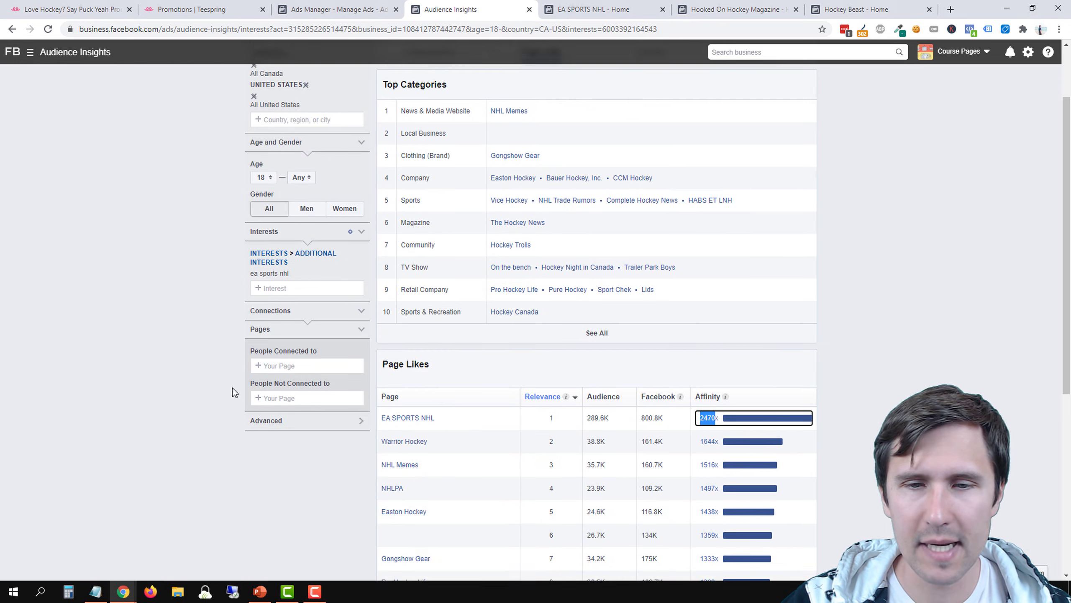
{"action": "mouse_move", "coordinate": [708, 515]}
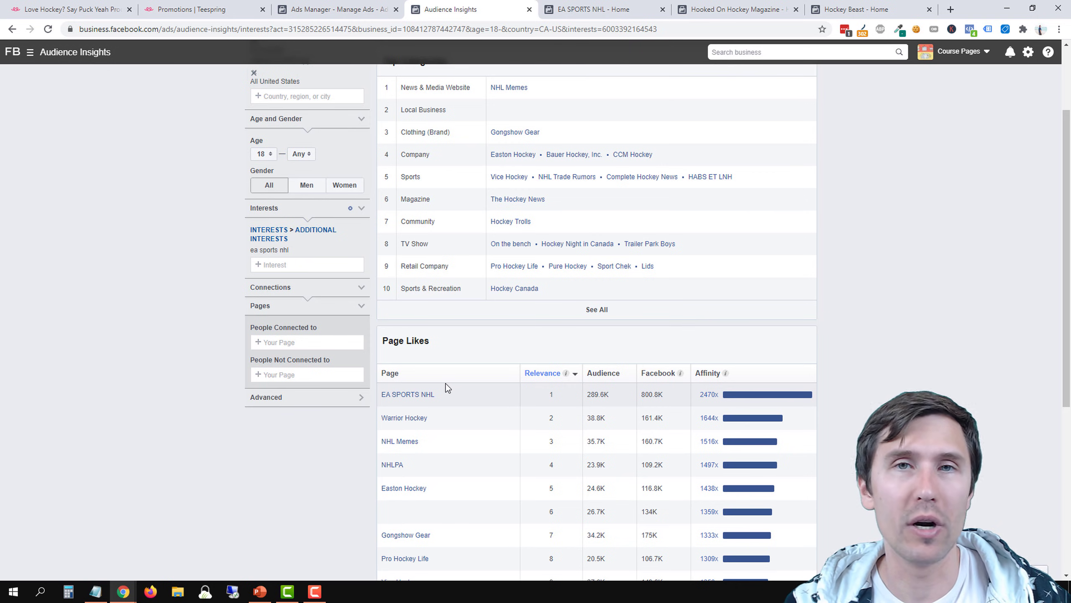
{"action": "scroll", "coordinate": [468, 378], "scroll_direction": "down", "scroll_amount": 5}
{"action": "scroll", "coordinate": [716, 274], "scroll_direction": "up", "scroll_amount": 3}
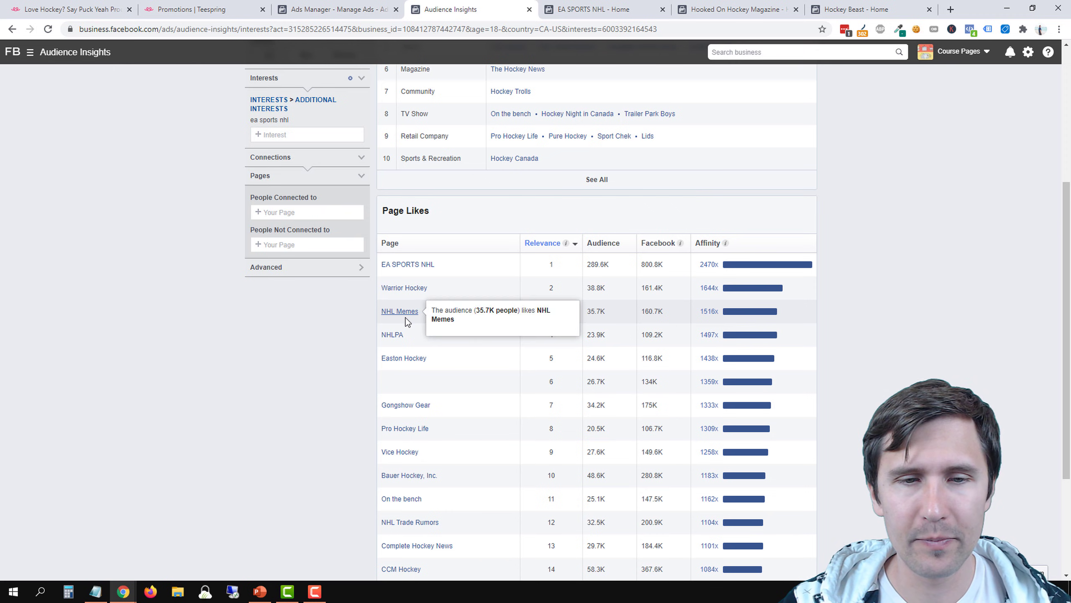
Open The Hockey News page in a new tab, search the interests for "the hockey", and add The Hockey News to the audience
{"action": "scroll", "coordinate": [508, 363], "scroll_direction": "up", "scroll_amount": 4}
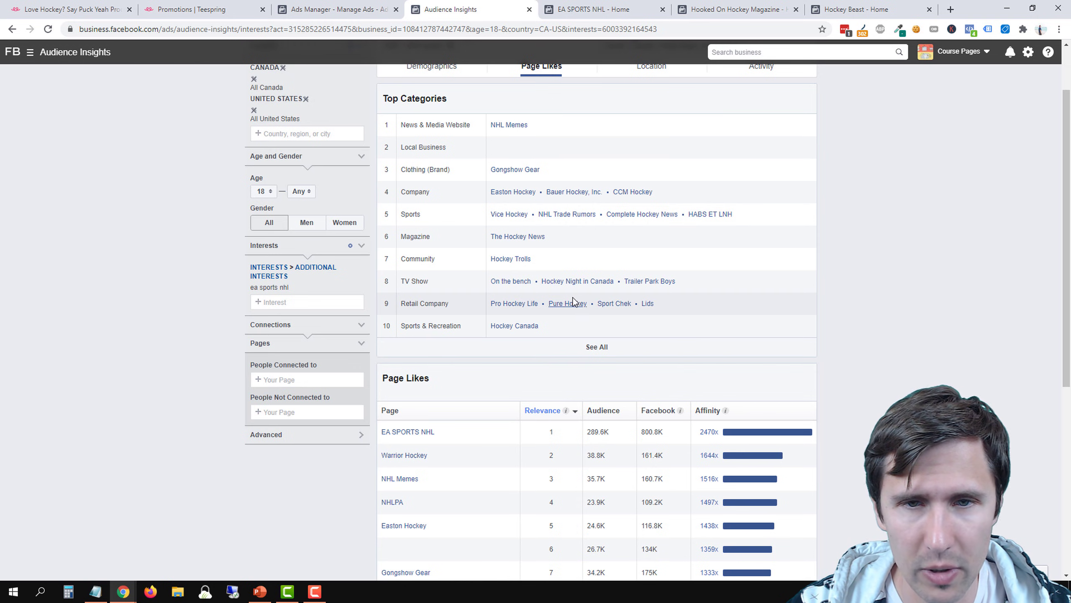
{"action": "right_click", "coordinate": [520, 240]}
{"action": "left_click", "coordinate": [544, 247]}
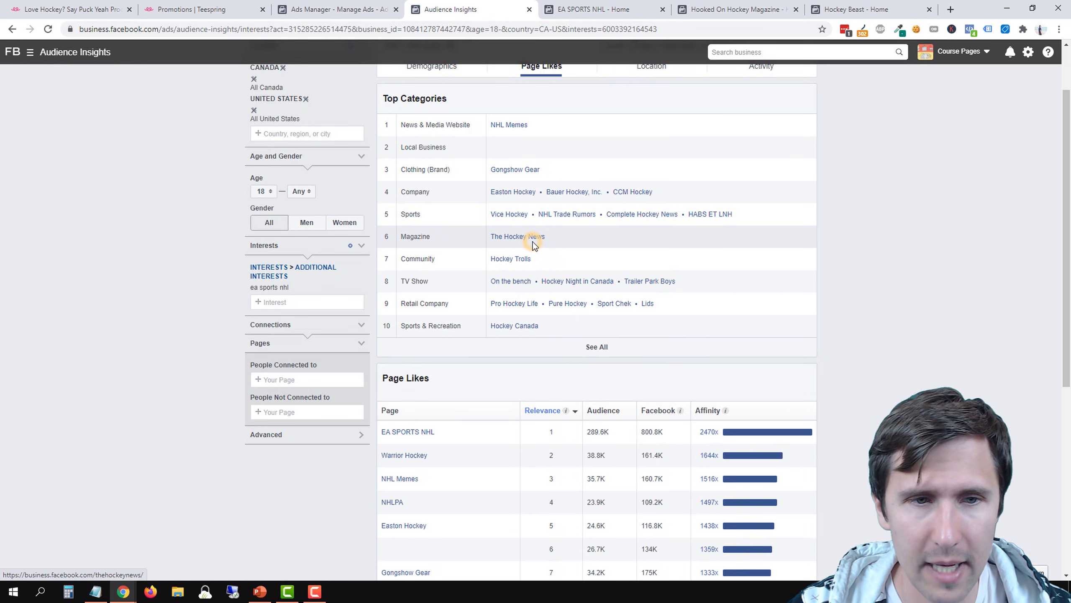
{"action": "left_click", "coordinate": [297, 298]}
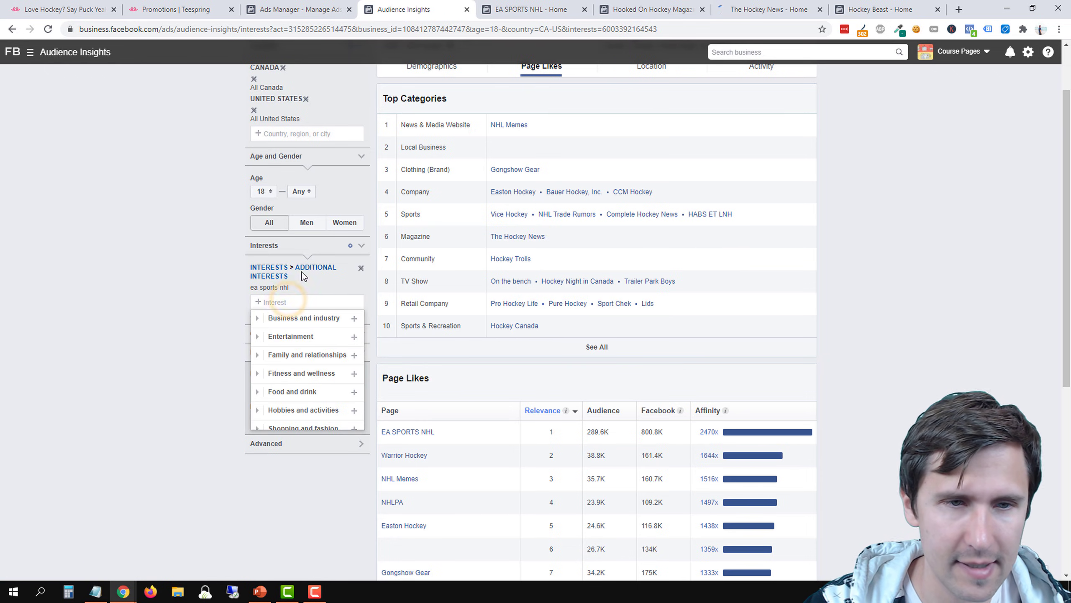
{"action": "type", "text": "the hockey"}
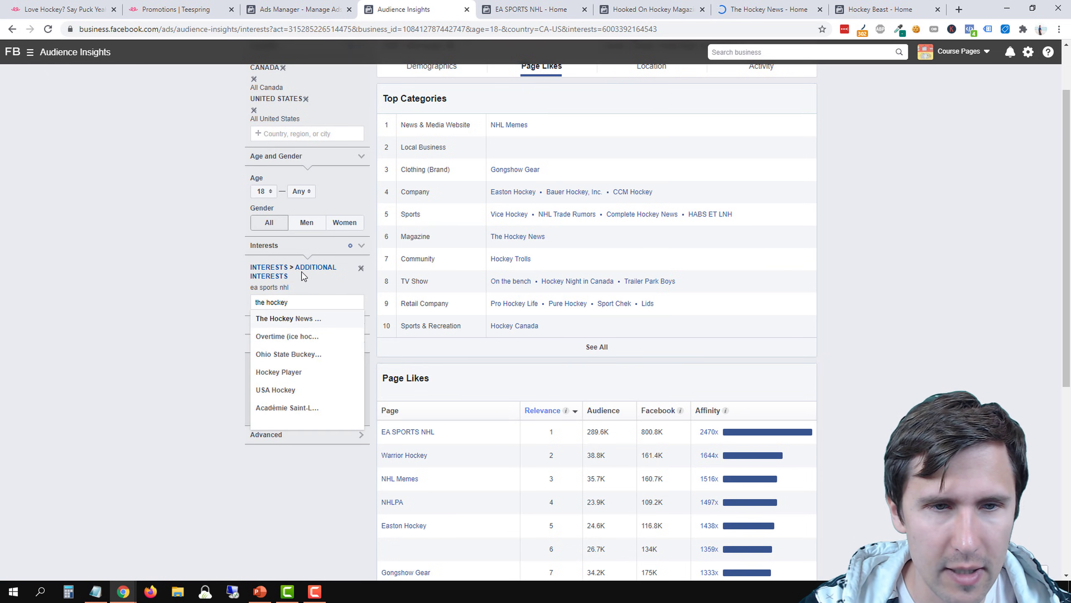
{"action": "left_click", "coordinate": [289, 318]}
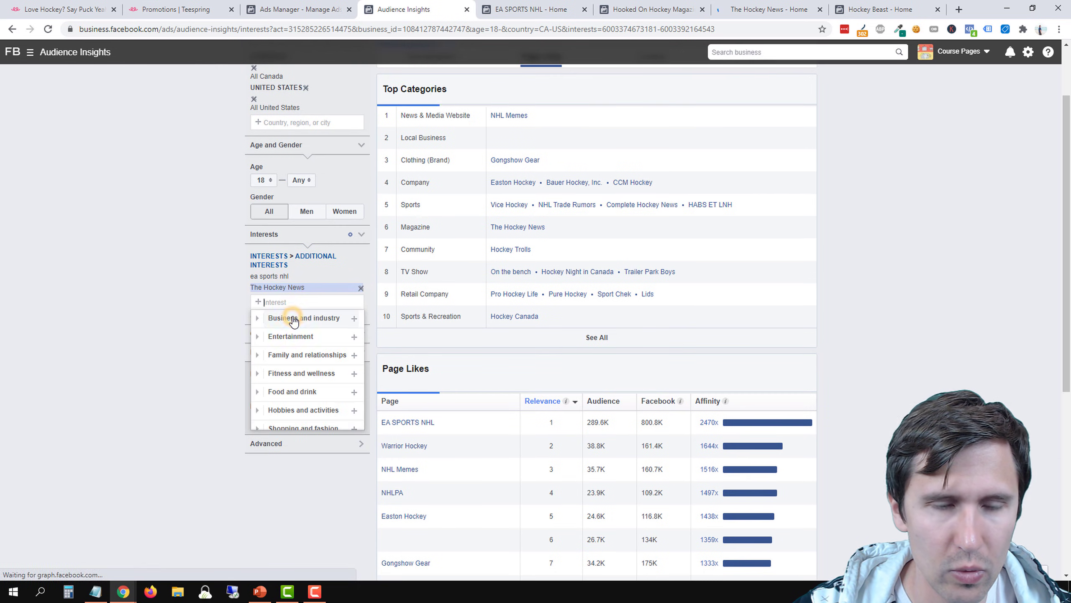
Place The Hockey News page beside Audience Insights and close the EA SPORTS NHL, Hooked On Hockey Magazine and Hockey Beast pages
{"action": "left_click_drag", "start_coordinate": [778, 6], "coordinate": [542, 6]}
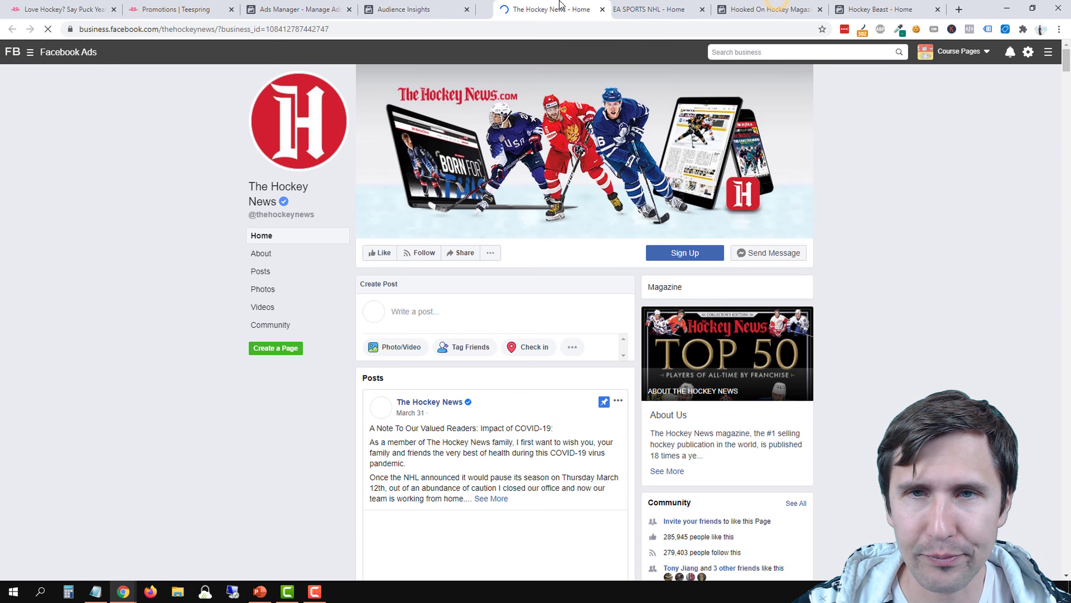
{"action": "left_click", "coordinate": [706, 9]}
{"action": "left_click", "coordinate": [706, 10]}
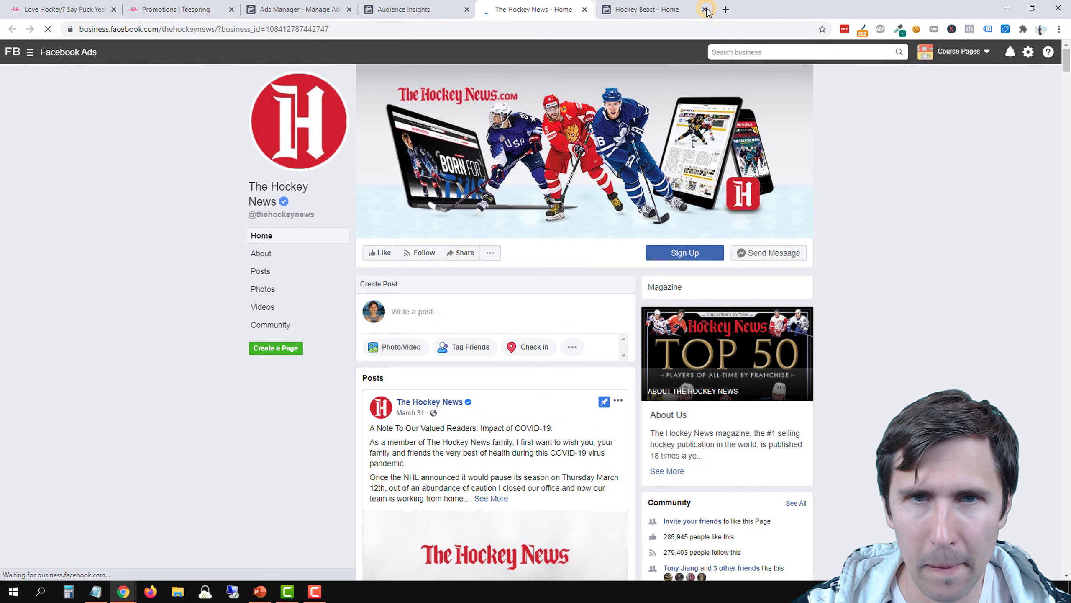
{"action": "left_click", "coordinate": [706, 9]}
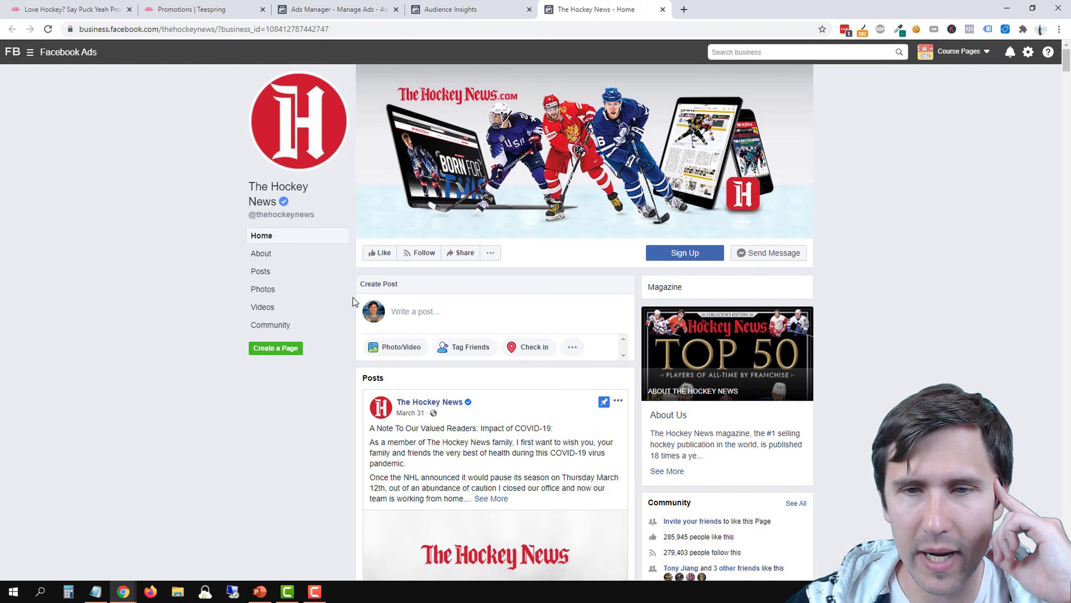
Examine The Hockey News page's pinned post, open its Sign Up link, and close the resulting page
{"action": "scroll", "coordinate": [353, 301], "scroll_direction": "down", "scroll_amount": 3}
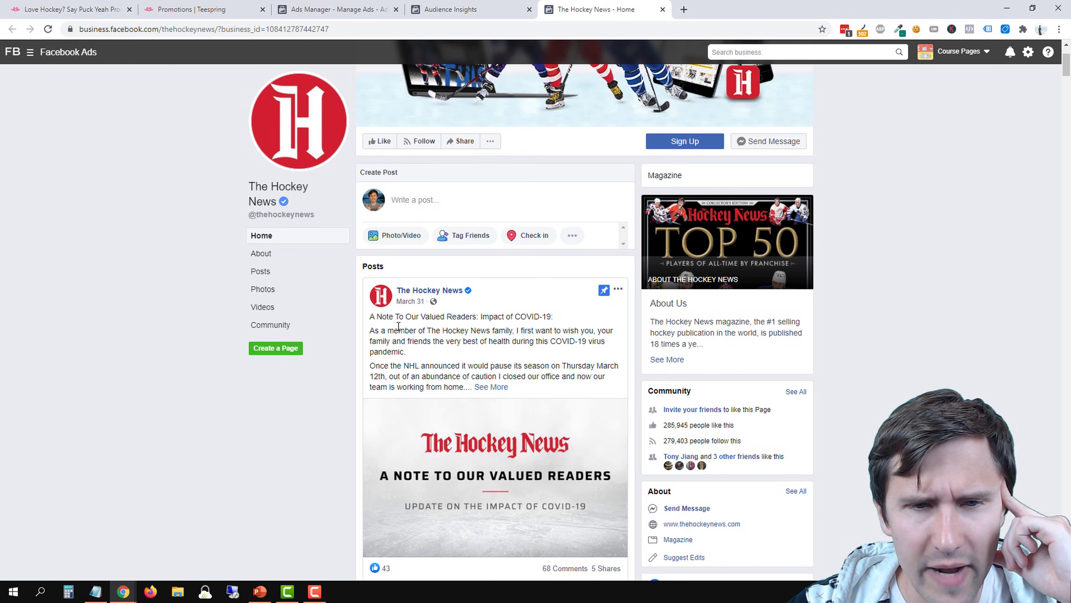
{"action": "left_click_drag", "start_coordinate": [387, 320], "coordinate": [476, 318]}
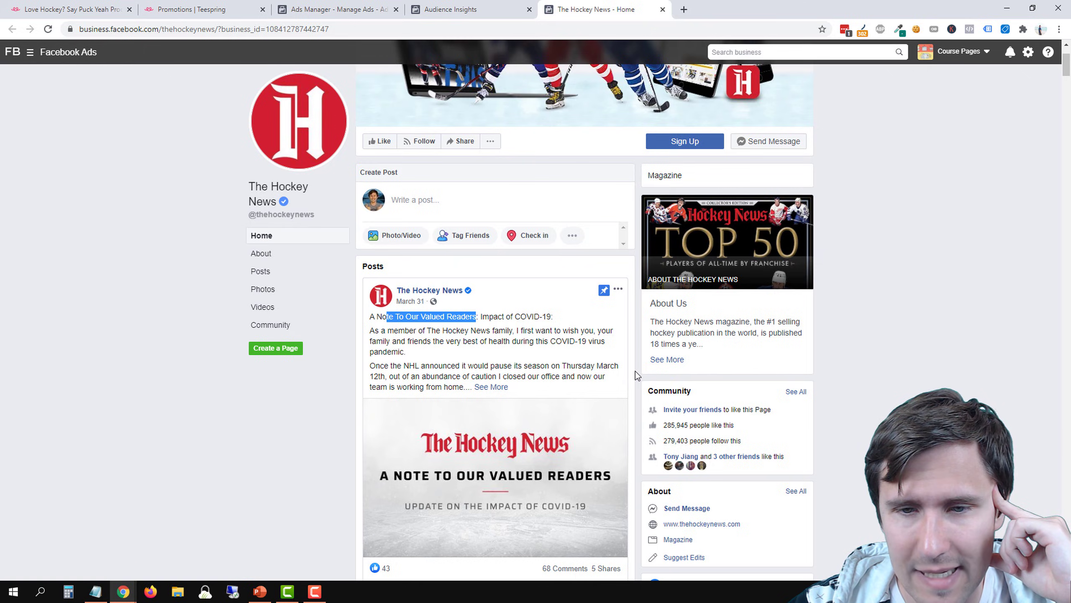
{"action": "scroll", "coordinate": [635, 371], "scroll_direction": "up", "scroll_amount": 1}
{"action": "left_click", "coordinate": [685, 197]}
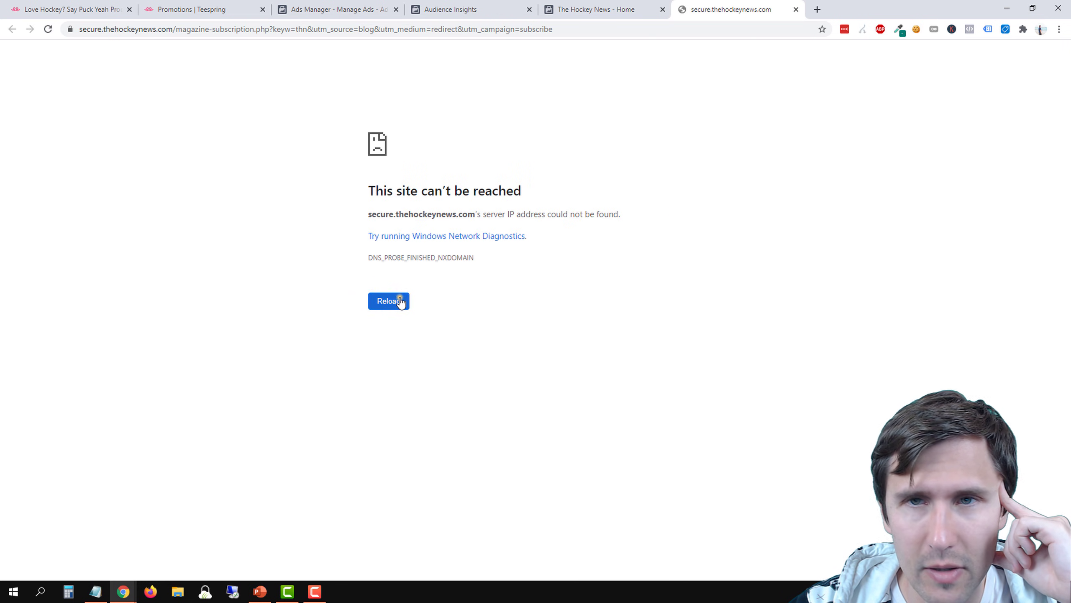
{"action": "left_click", "coordinate": [798, 10]}
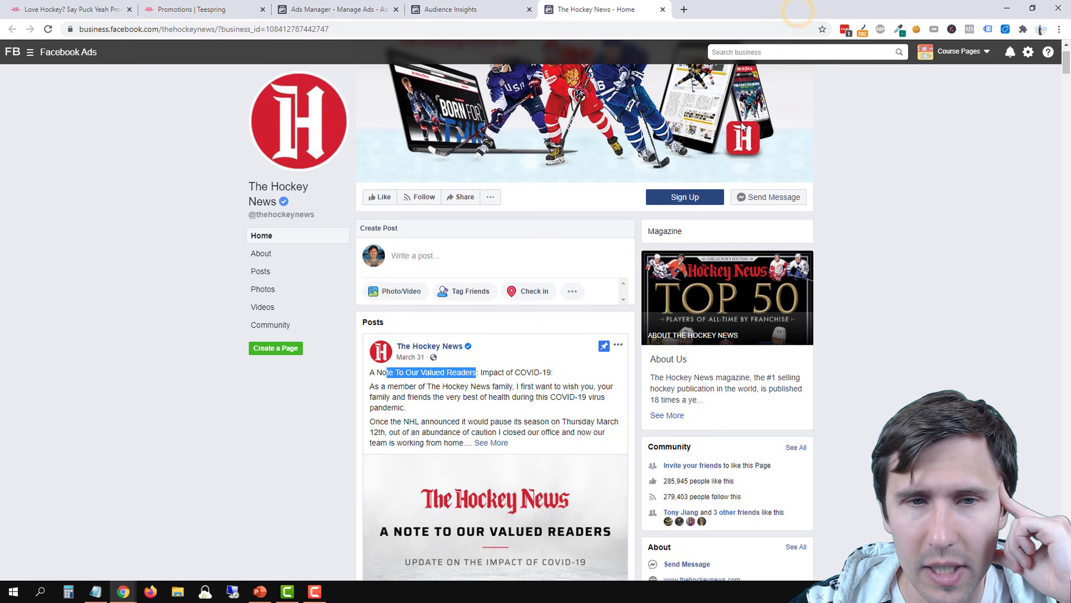
Examine The Hockey News page's community details, liked pages, and recent posts with their engagement
{"action": "scroll", "coordinate": [698, 385], "scroll_direction": "down", "scroll_amount": 4}
{"action": "scroll", "coordinate": [699, 406], "scroll_direction": "up", "scroll_amount": 1}
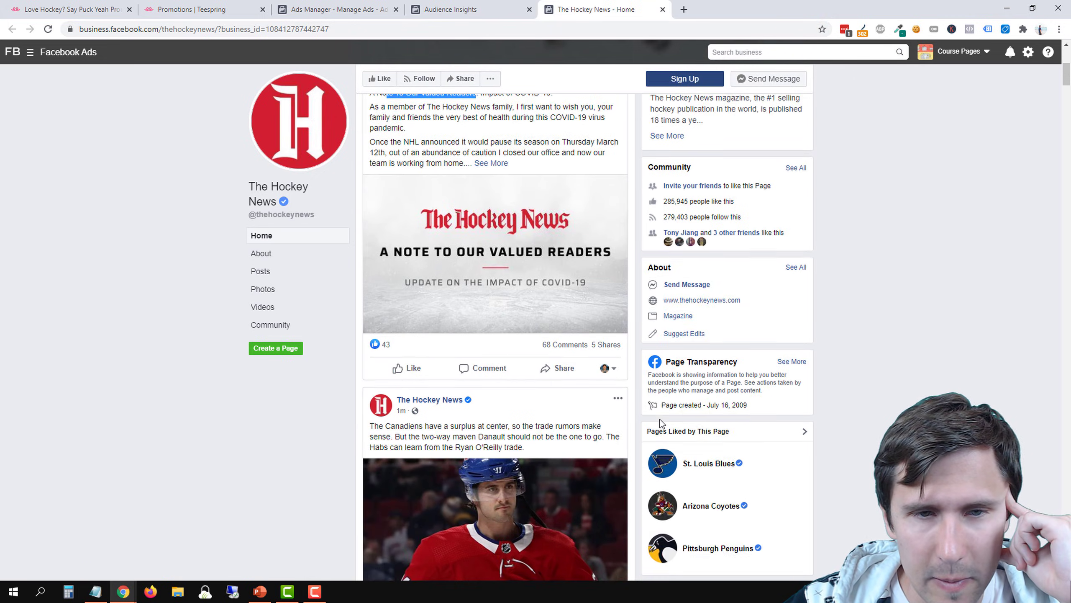
{"action": "scroll", "coordinate": [659, 418], "scroll_direction": "down", "scroll_amount": 5}
{"action": "scroll", "coordinate": [660, 419], "scroll_direction": "down", "scroll_amount": 10}
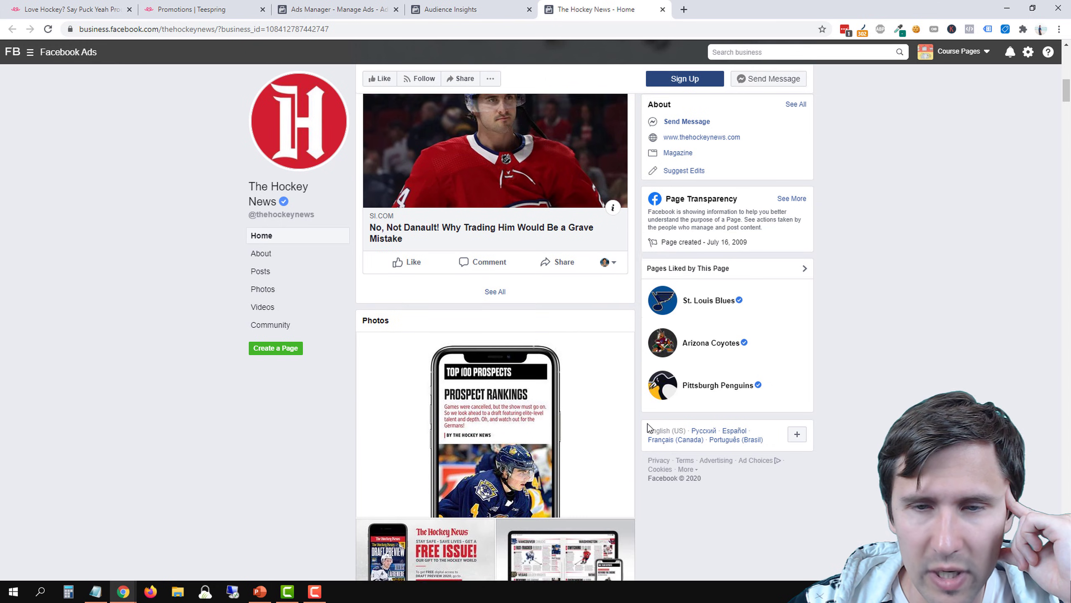
{"action": "scroll", "coordinate": [634, 422], "scroll_direction": "down", "scroll_amount": 5}
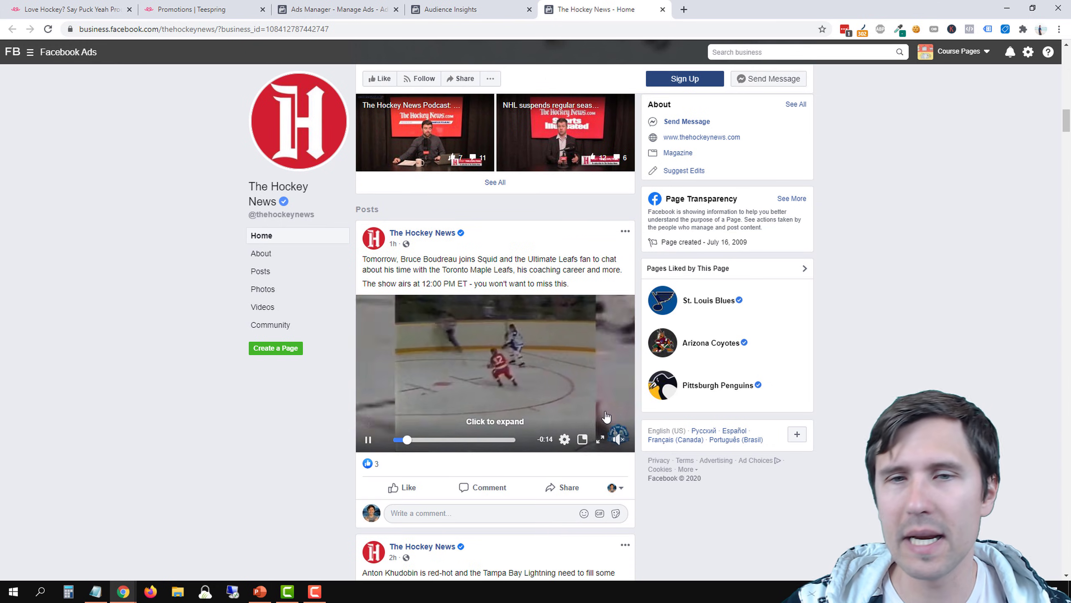
{"action": "scroll", "coordinate": [607, 419], "scroll_direction": "down", "scroll_amount": 5}
{"action": "scroll", "coordinate": [624, 437], "scroll_direction": "down", "scroll_amount": 7}
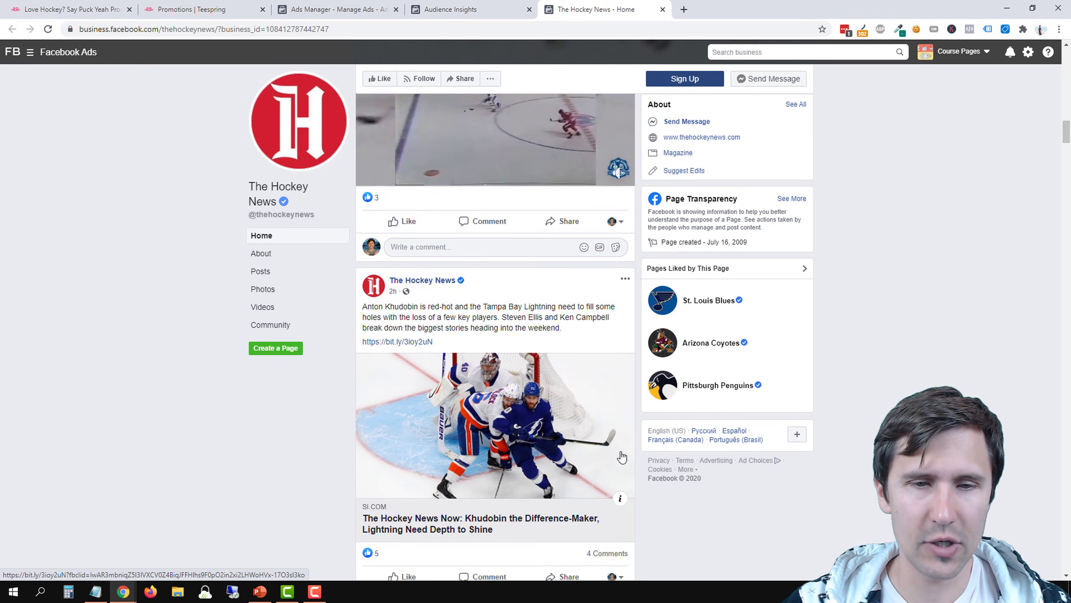
{"action": "scroll", "coordinate": [545, 417], "scroll_direction": "down", "scroll_amount": 9}
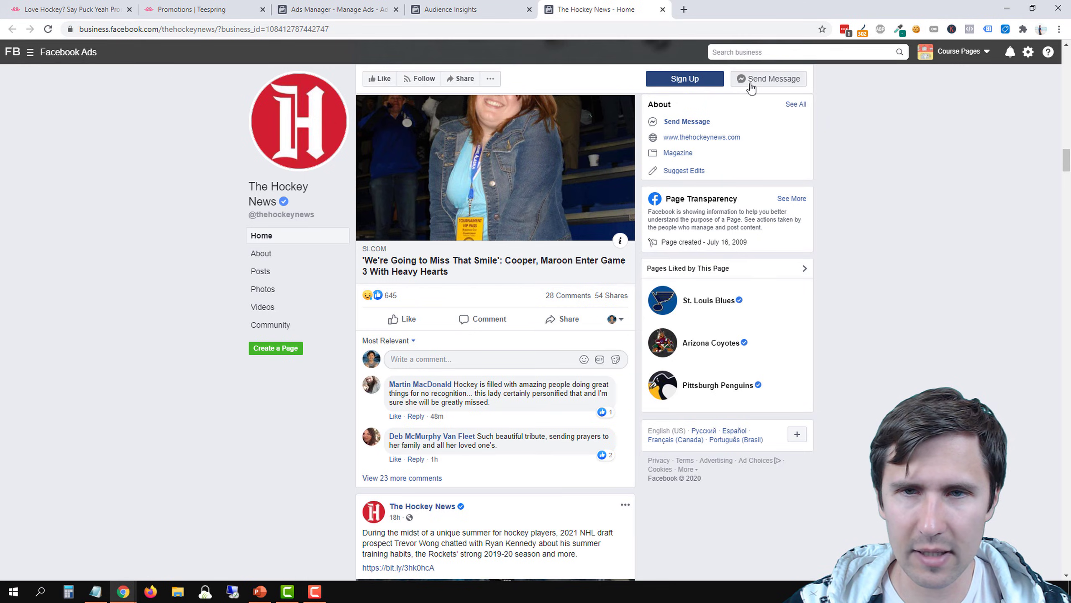
Open The Hockey News website from its Facebook page, close it, and review the page's posts again
{"action": "left_click", "coordinate": [689, 140]}
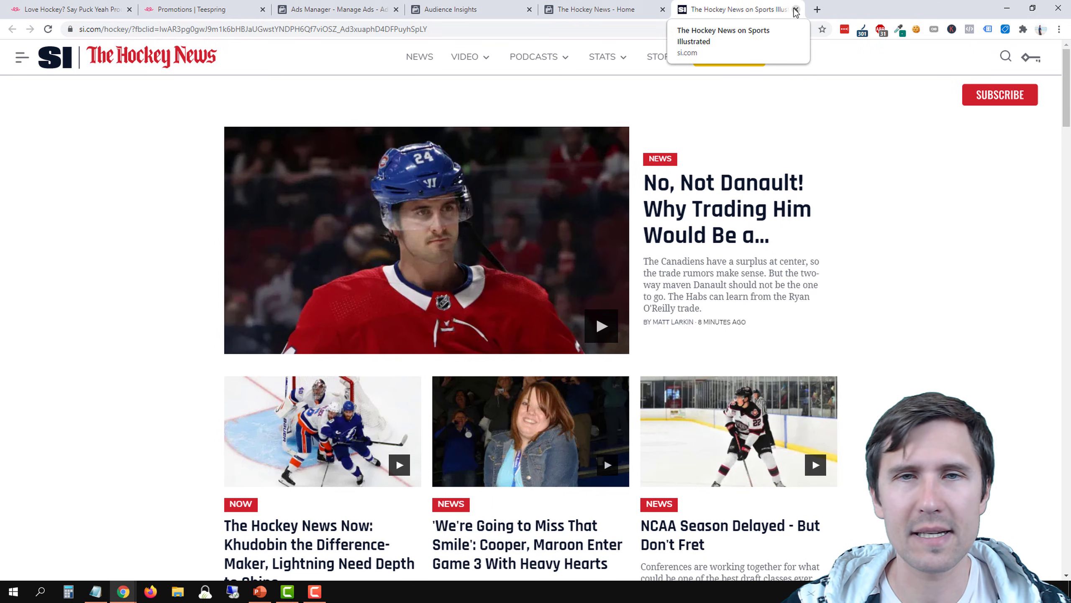
{"action": "left_click", "coordinate": [795, 9]}
{"action": "scroll", "coordinate": [379, 375], "scroll_direction": "down", "scroll_amount": 6}
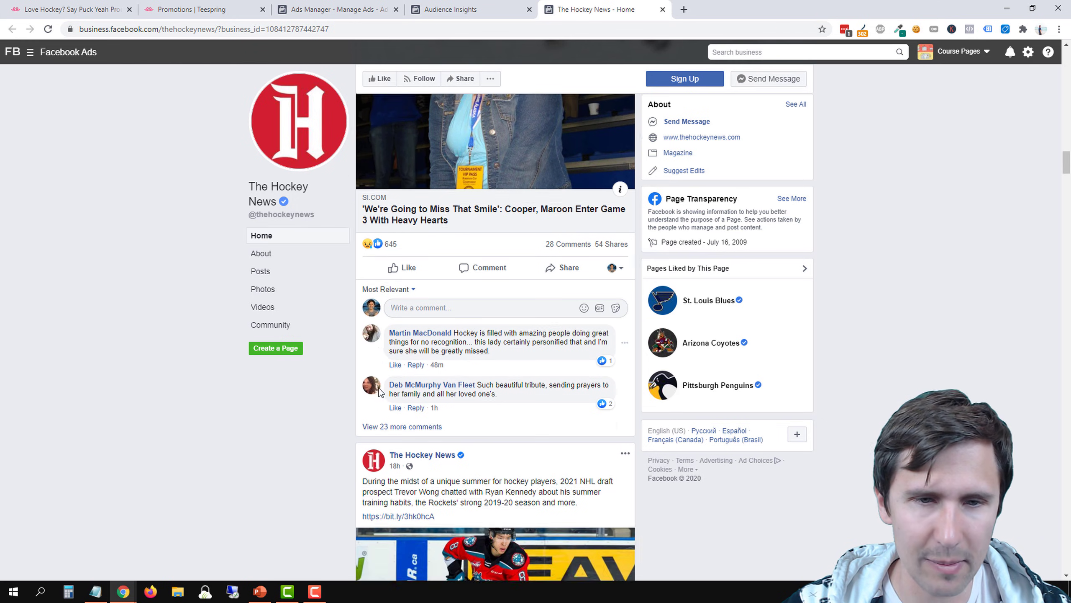
{"action": "scroll", "coordinate": [325, 382], "scroll_direction": "up", "scroll_amount": 4}
{"action": "scroll", "coordinate": [337, 371], "scroll_direction": "up", "scroll_amount": 5}
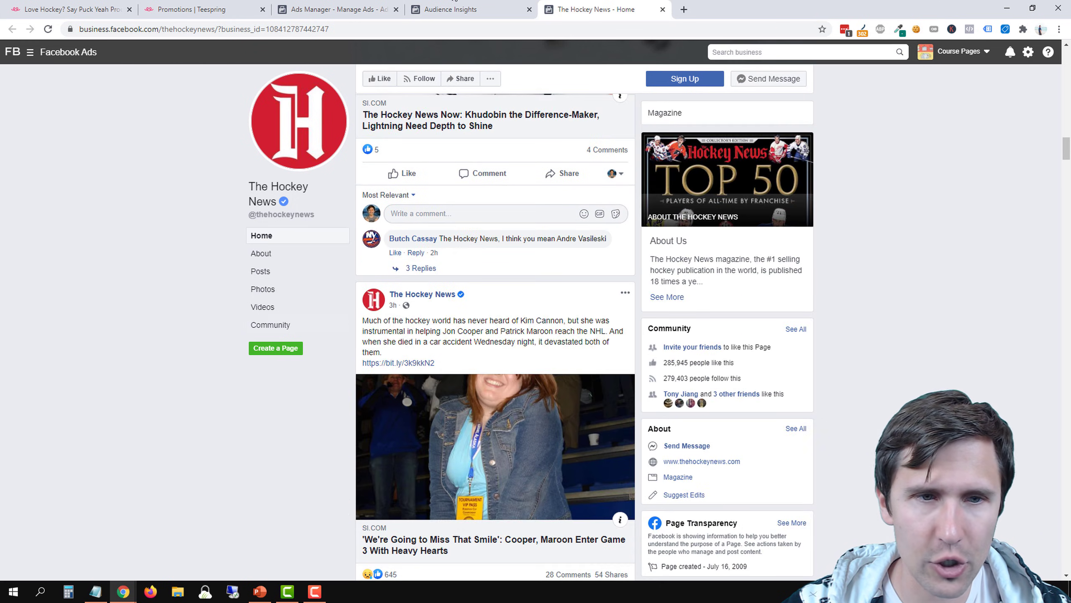
Remove the "ea sports nhl" interest from the Audience Insights audience and check the affinity of The Hockey News in Page Likes
{"action": "left_click", "coordinate": [477, 9]}
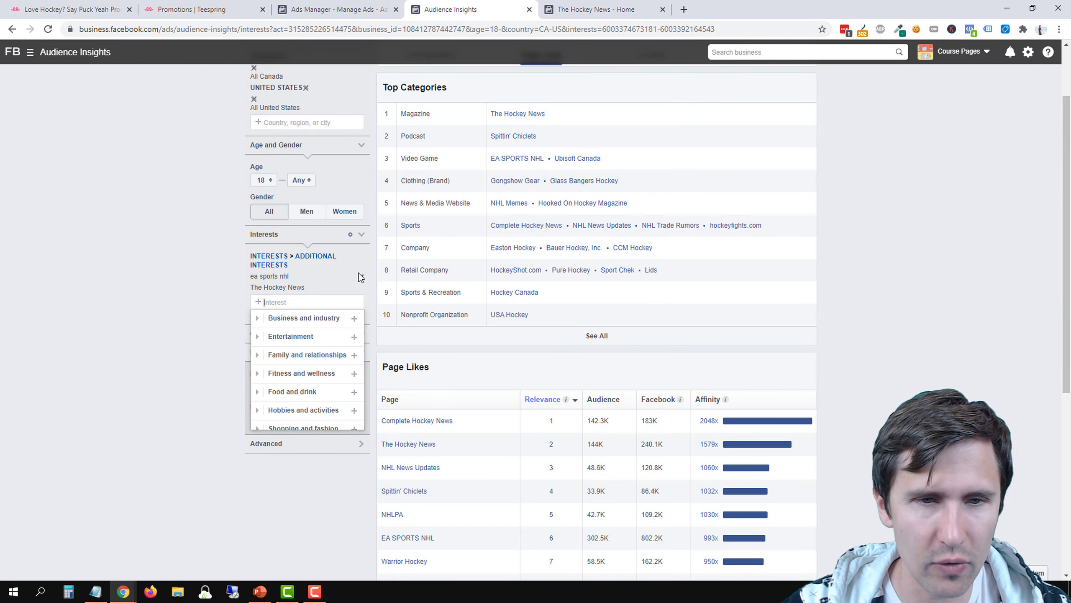
{"action": "left_click", "coordinate": [360, 277]}
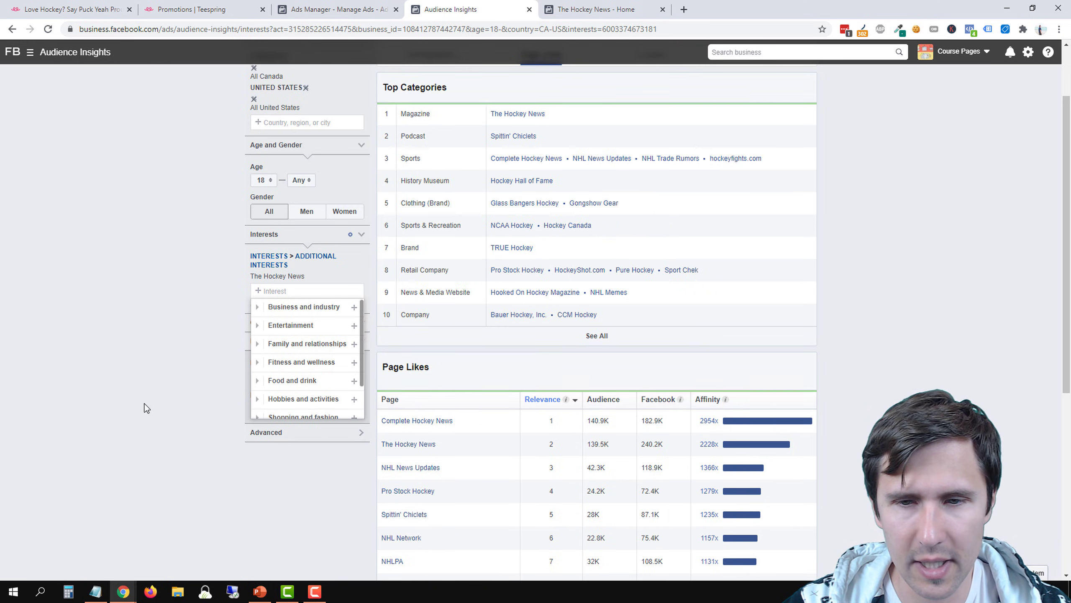
{"action": "left_click", "coordinate": [129, 387]}
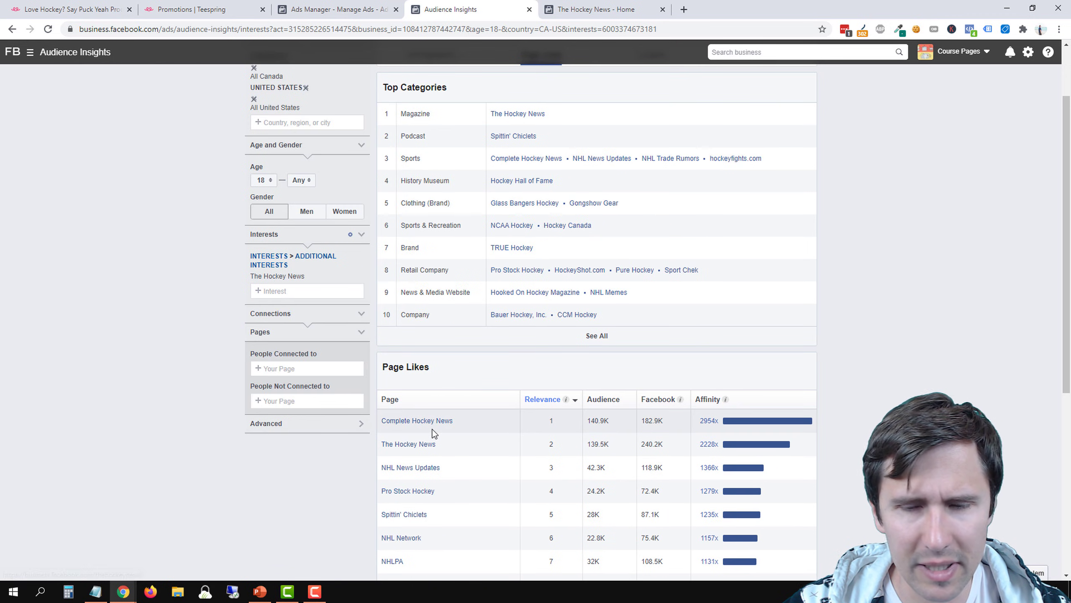
{"action": "left_click_drag", "start_coordinate": [697, 444], "coordinate": [798, 448]}
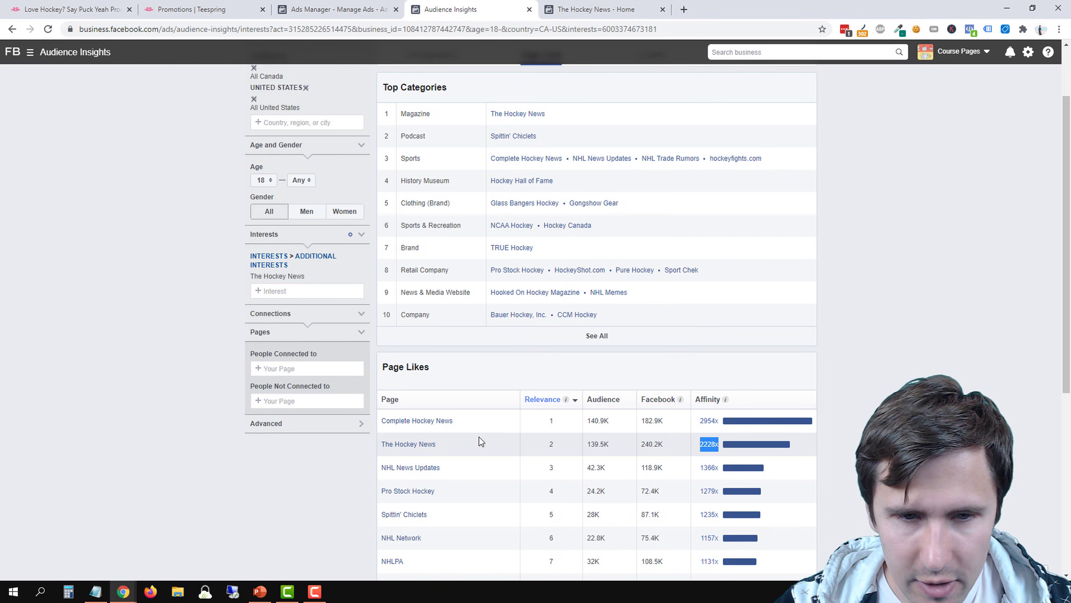
Search the Audience Insights interests for "complete hock" and clear the search text
{"action": "left_click", "coordinate": [294, 291]}
{"action": "type", "text": "complete "}
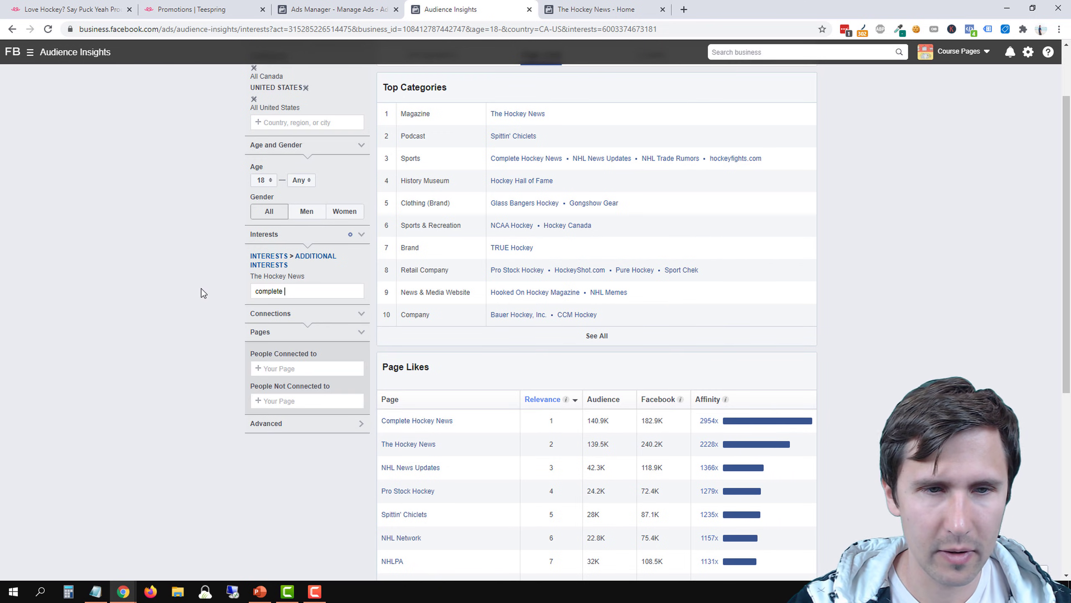
{"action": "type", "text": "hock"}
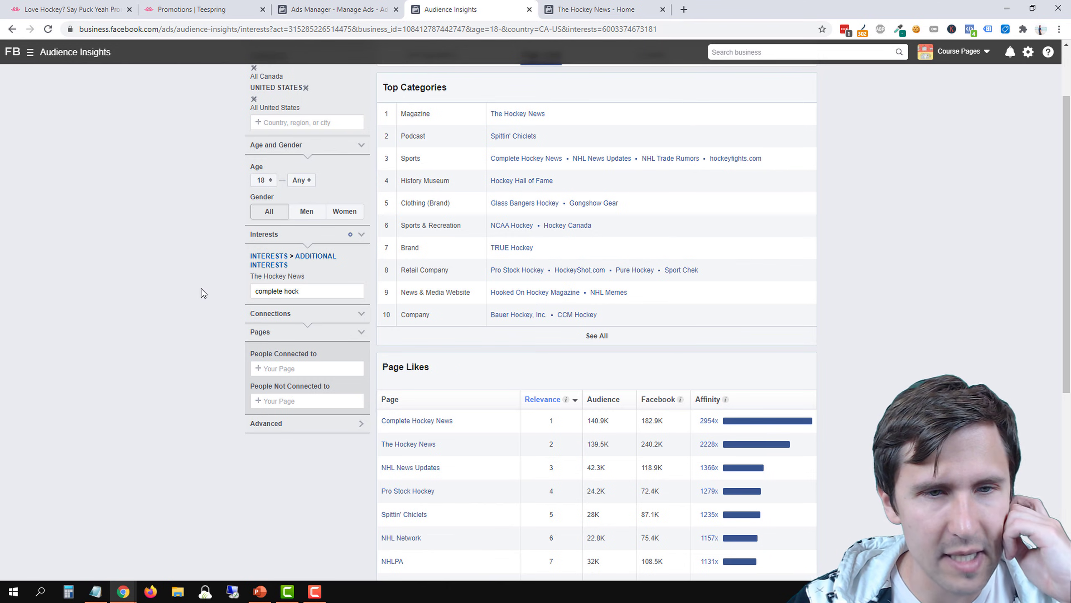
{"action": "key", "text": "BackSpace"}
{"action": "key", "text": "BackSpace"}
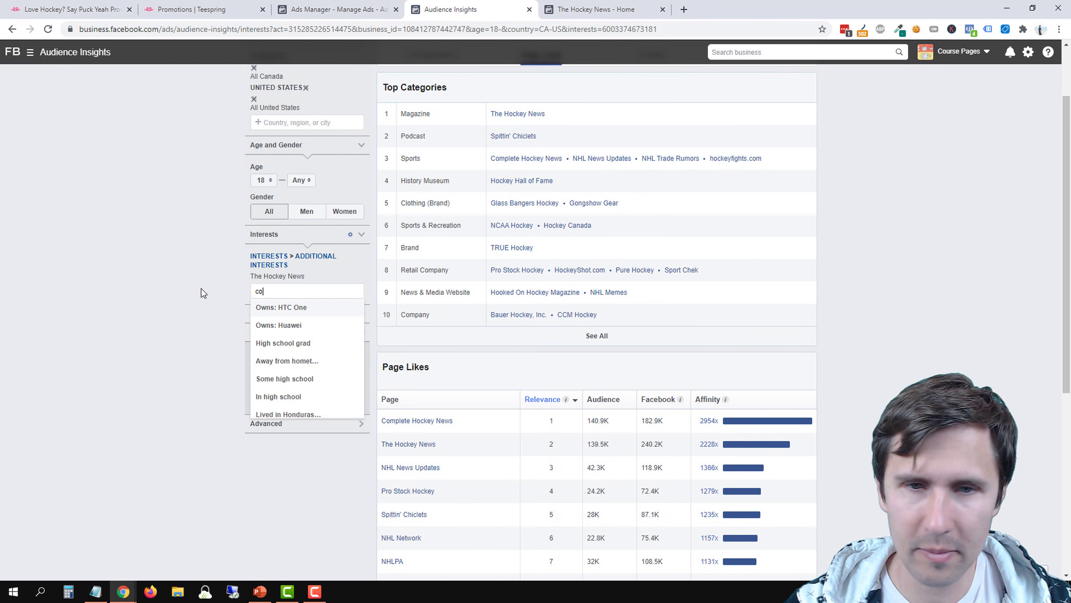
{"action": "key", "text": "BackSpace"}
{"action": "key", "text": "BackSpace"}
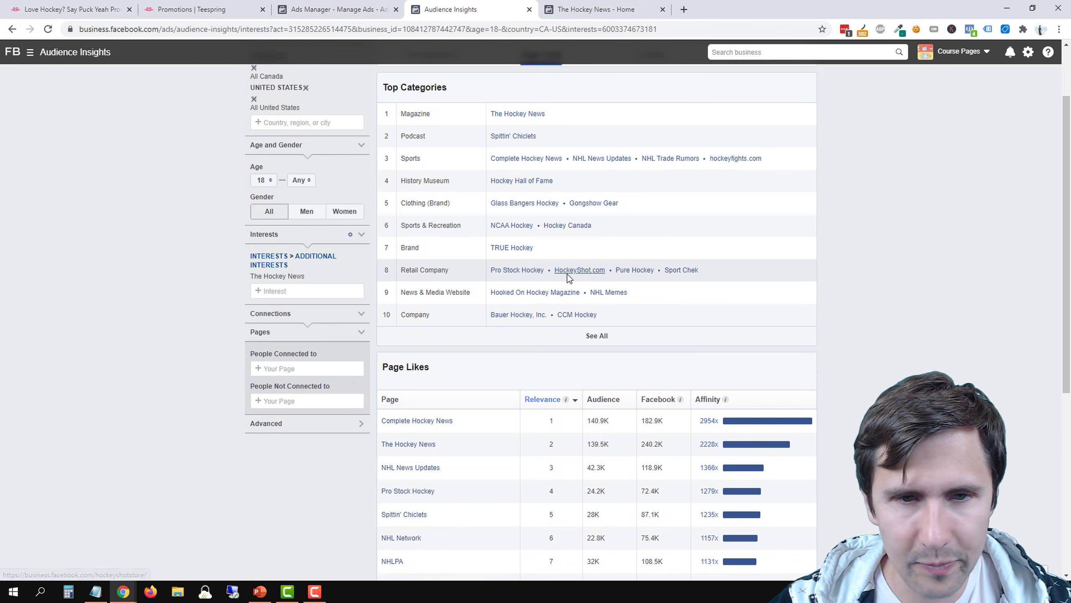
Search the interests for "hockeyshot", add HockeyShot.com to the audience, and remove The Hockey News
{"action": "left_click", "coordinate": [312, 291]}
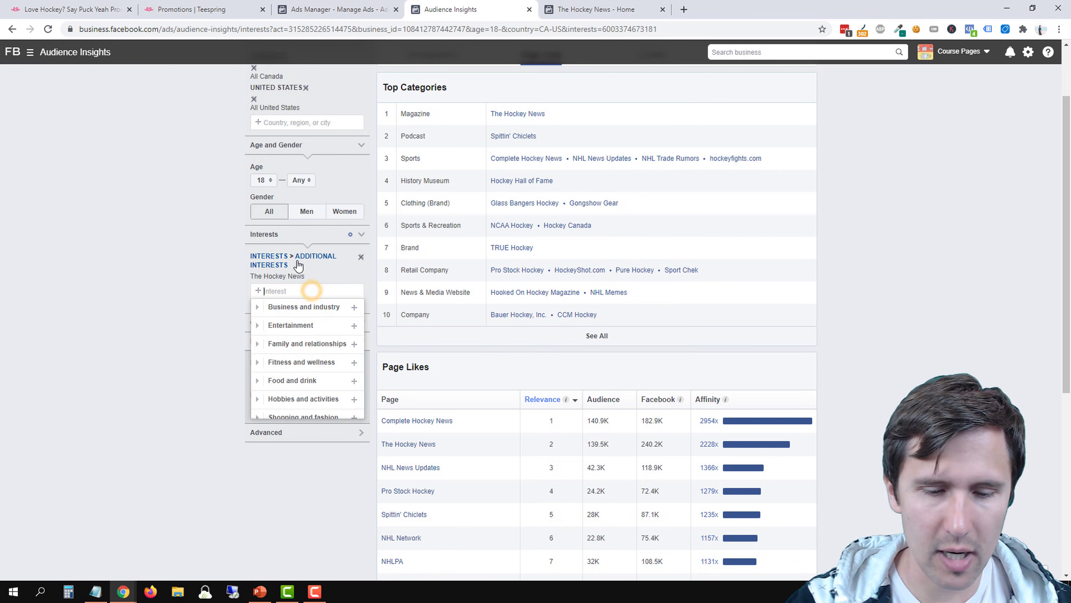
{"action": "type", "text": "hockeyshot"}
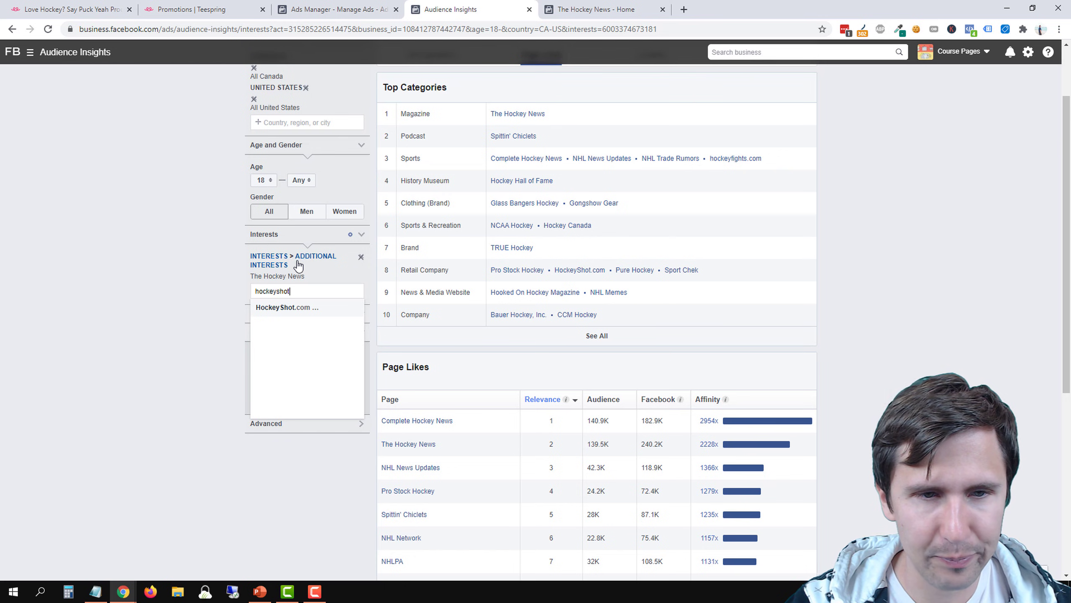
{"action": "left_click", "coordinate": [302, 312]}
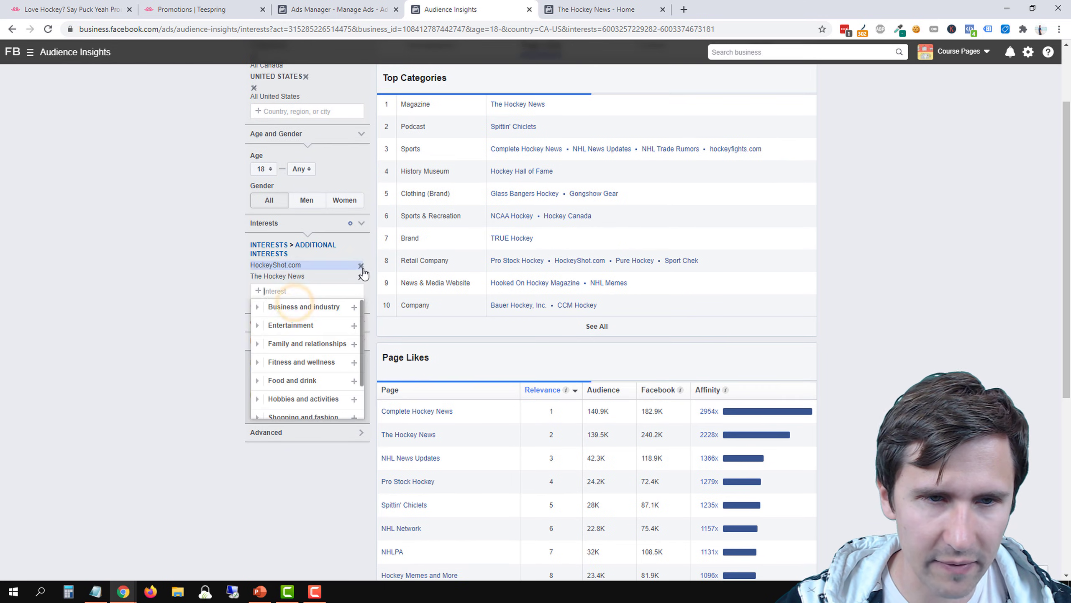
{"action": "left_click", "coordinate": [360, 279]}
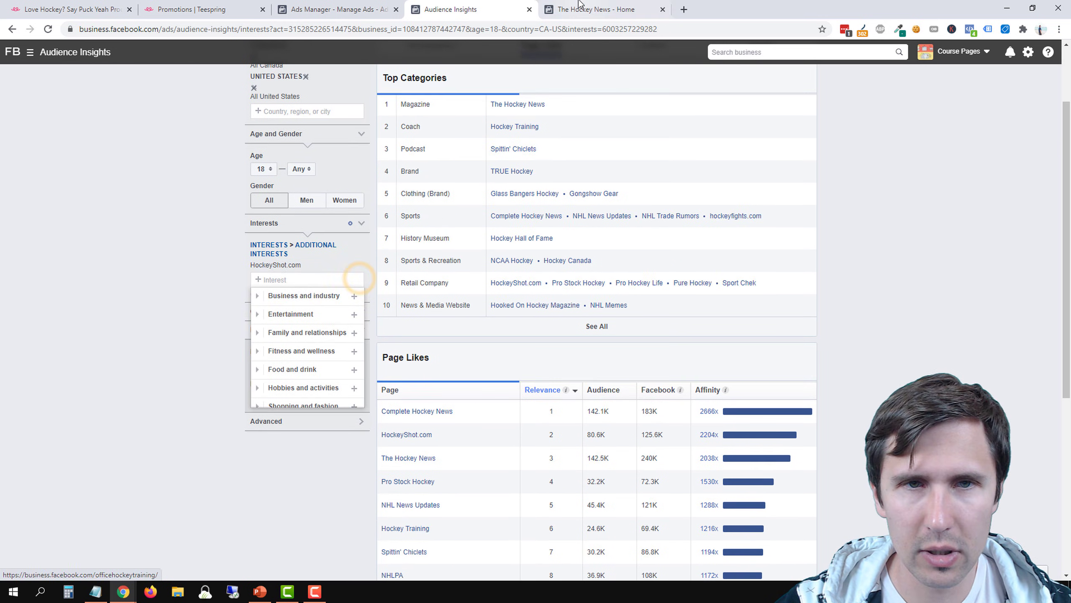
Check HockeyShot.com's affinity in the Page Likes list and open its Facebook page in a new tab
{"action": "left_click", "coordinate": [590, 9]}
{"action": "left_click", "coordinate": [450, 9]}
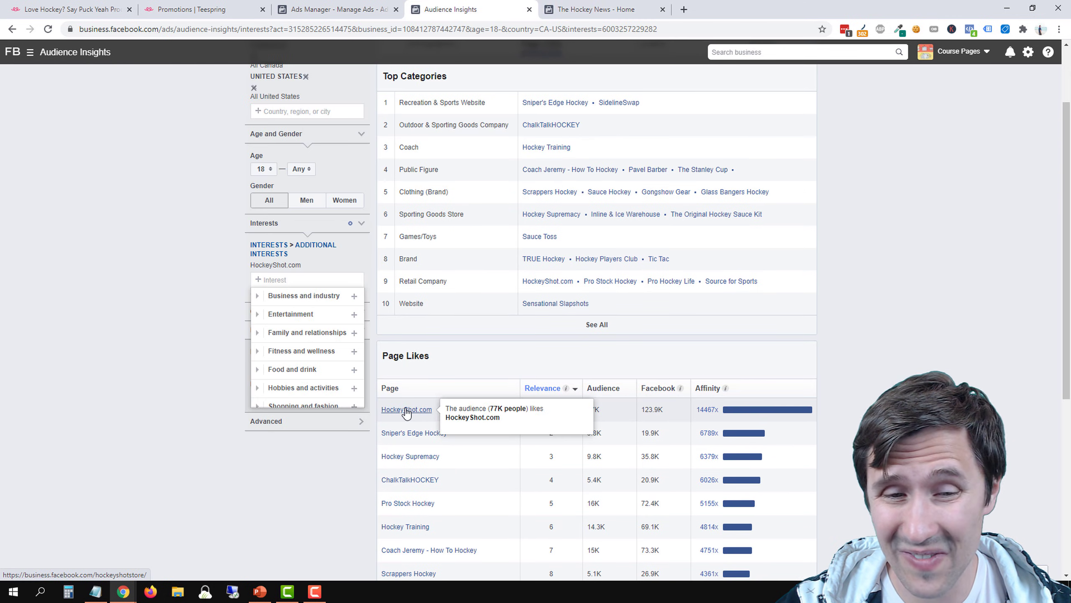
{"action": "mouse_move", "coordinate": [724, 391]}
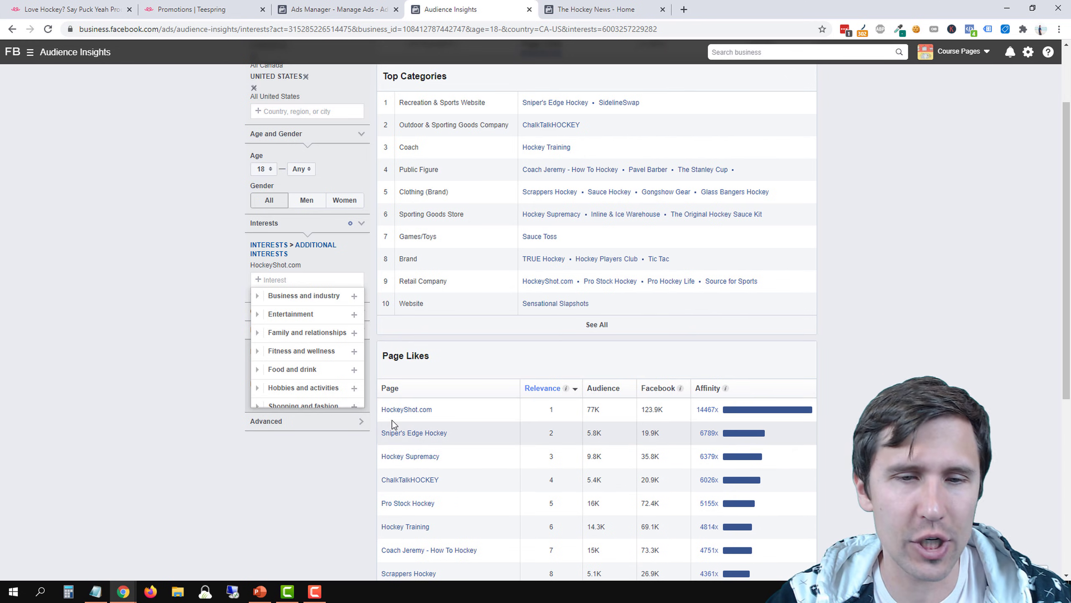
{"action": "right_click", "coordinate": [403, 416]}
{"action": "left_click", "coordinate": [435, 422]}
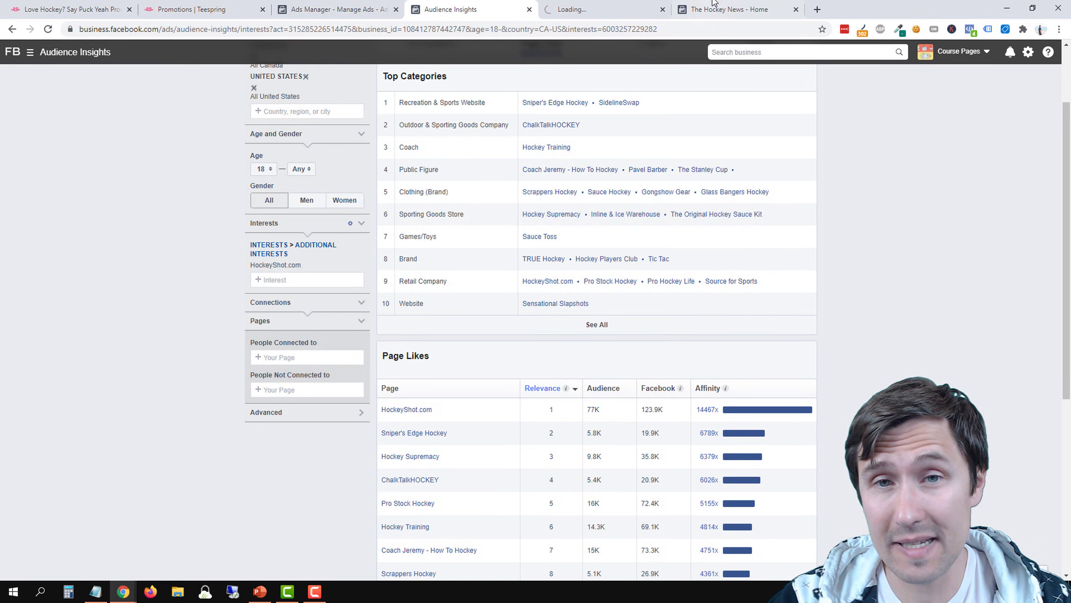
Check the like count in the Community section of the HockeyShot.com Facebook page
{"action": "left_click", "coordinate": [634, 5]}
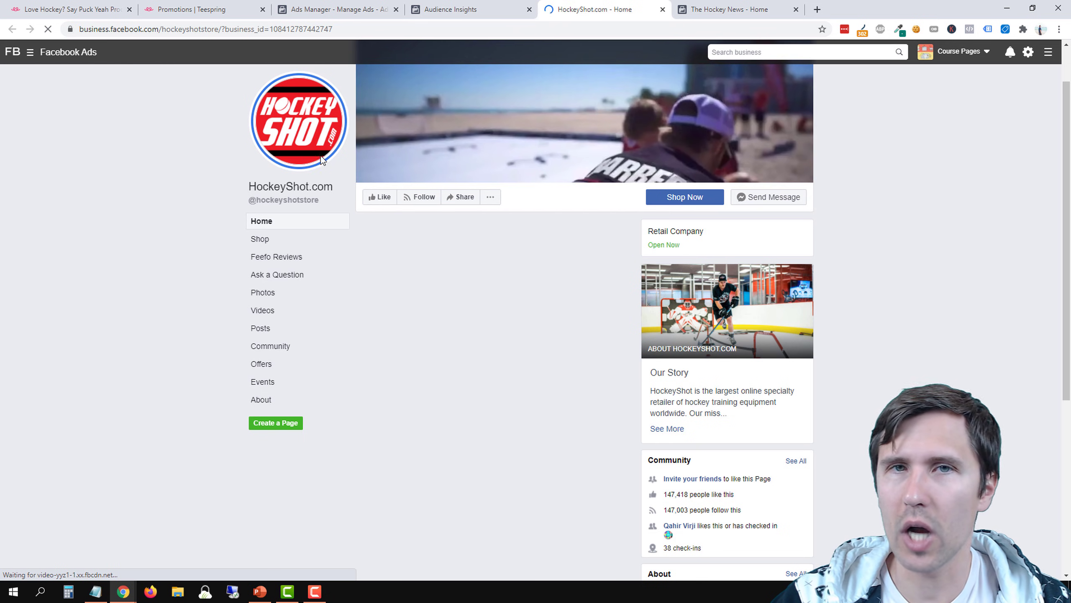
{"action": "scroll", "coordinate": [632, 408], "scroll_direction": "down", "scroll_amount": 3}
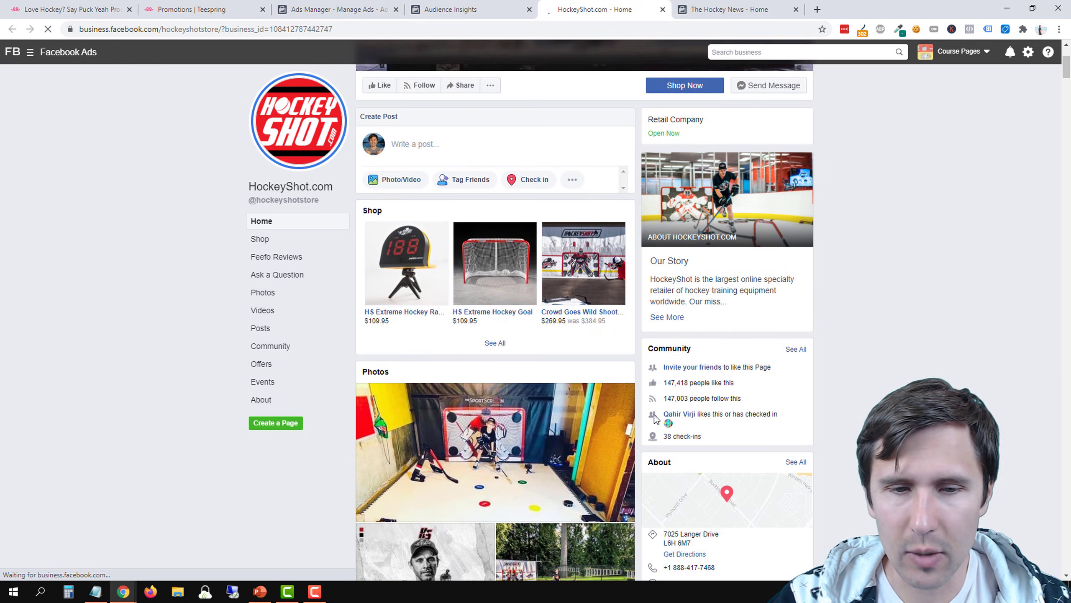
{"action": "scroll", "coordinate": [497, 413], "scroll_direction": "down", "scroll_amount": 1}
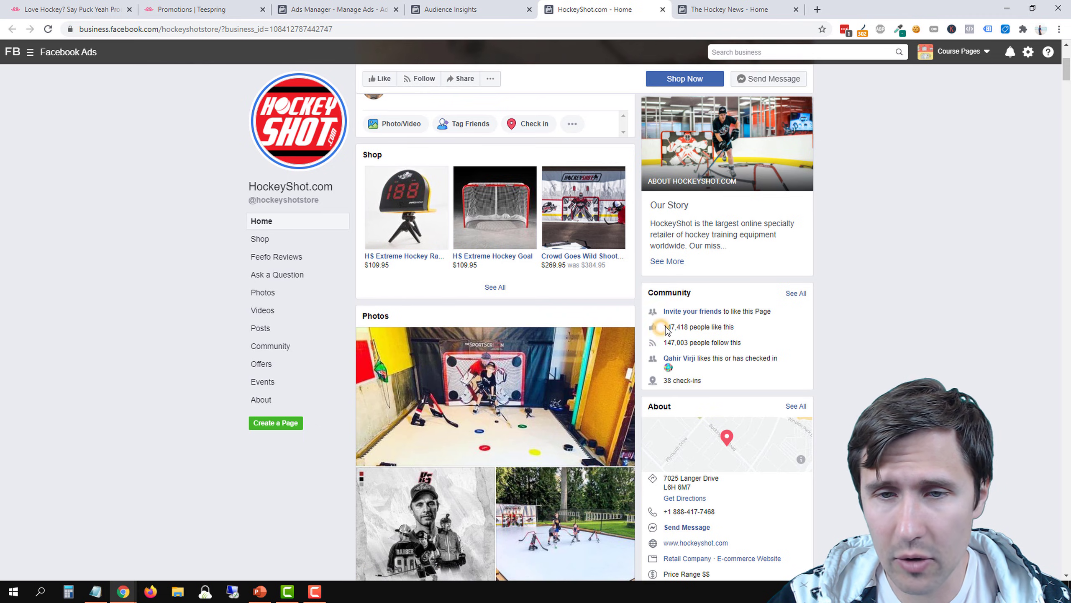
{"action": "mouse_move", "coordinate": [663, 327]}
{"action": "left_mouse_down"}
{"action": "mouse_move", "coordinate": [696, 327]}
{"action": "mouse_move", "coordinate": [681, 327]}
{"action": "left_mouse_up"}
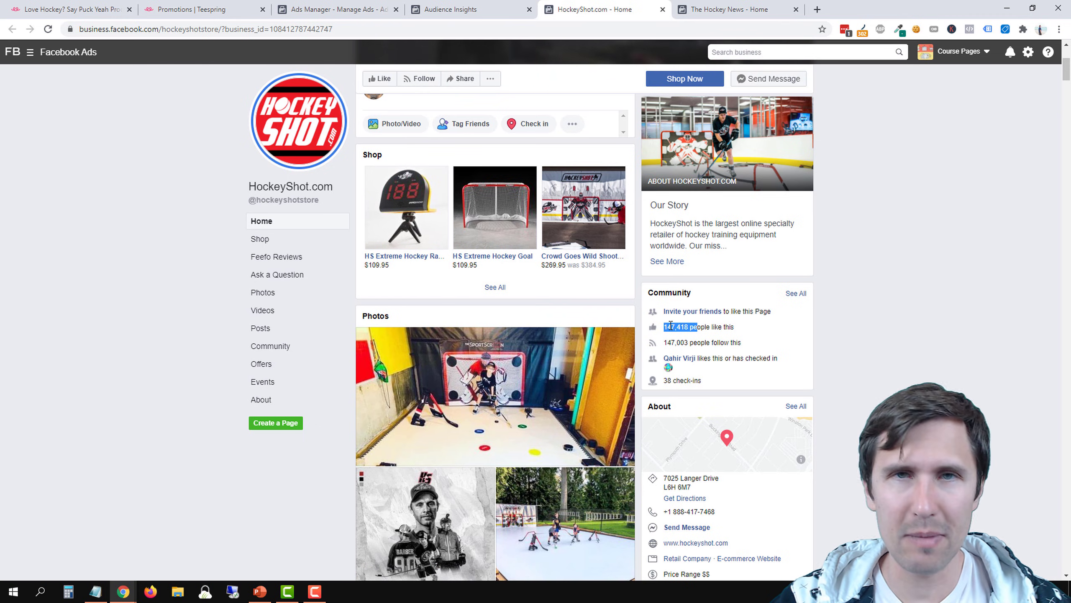
Examine the reactions, comments and shares on HockeyShot.com's recent posts and compare them with the page's total likes
{"action": "scroll", "coordinate": [551, 362], "scroll_direction": "down", "scroll_amount": 12}
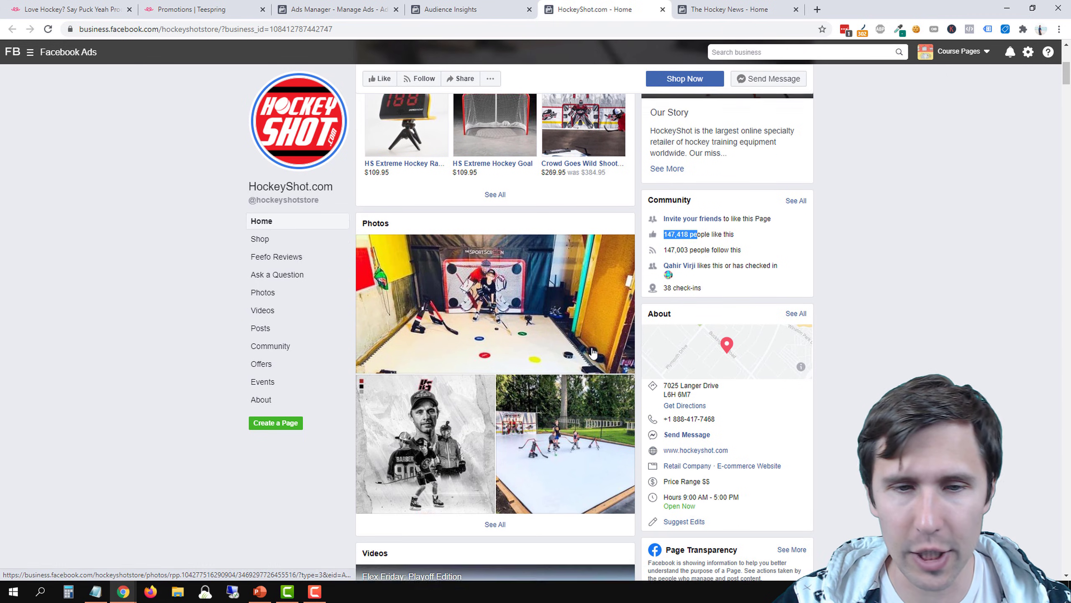
{"action": "scroll", "coordinate": [550, 362], "scroll_direction": "down", "scroll_amount": 8}
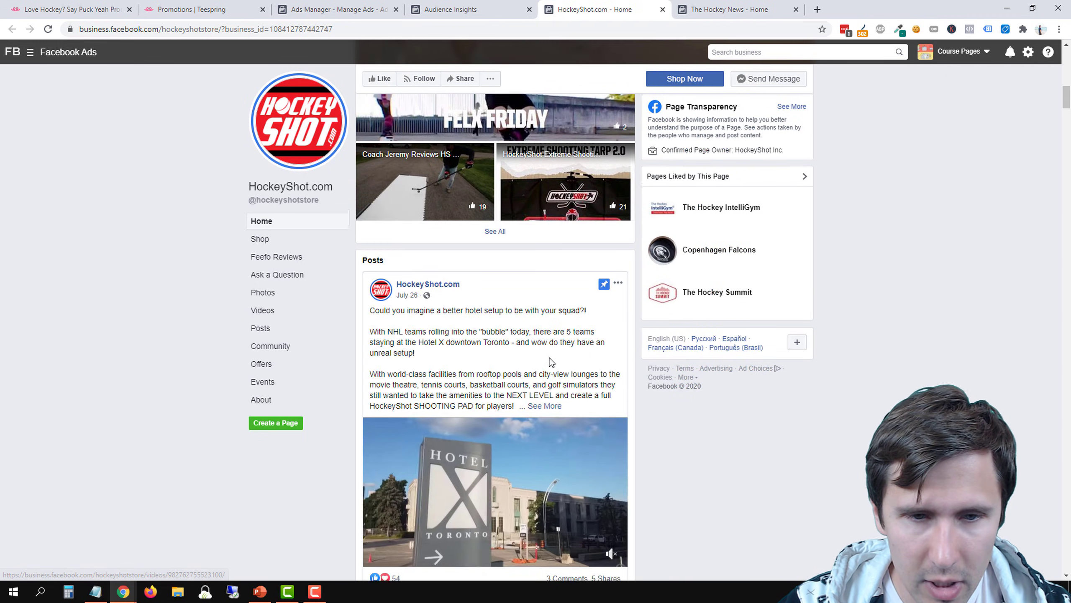
{"action": "scroll", "coordinate": [502, 351], "scroll_direction": "down", "scroll_amount": 10}
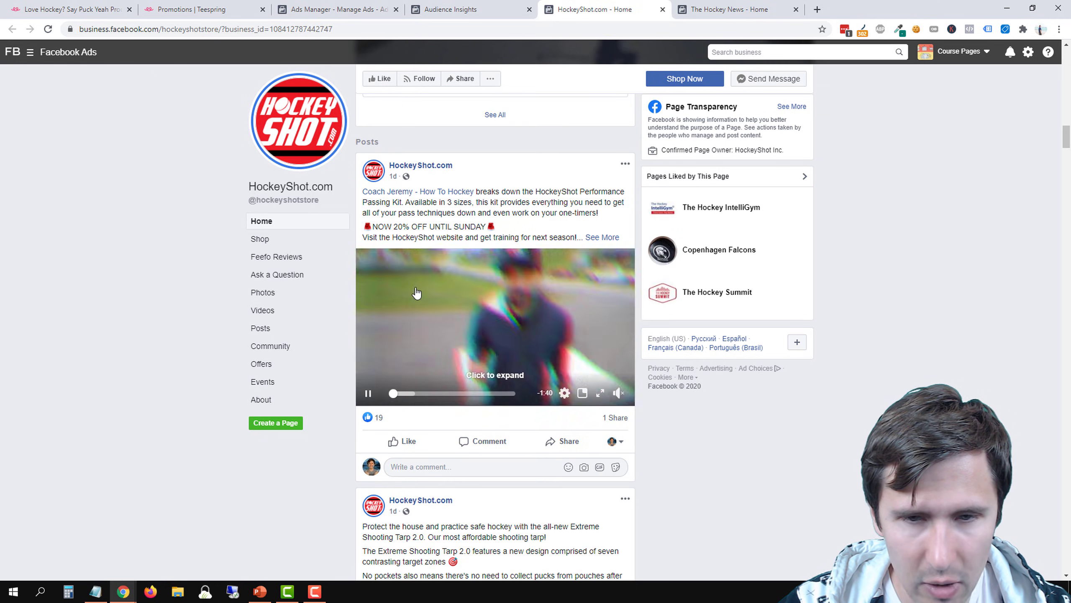
{"action": "scroll", "coordinate": [430, 379], "scroll_direction": "down", "scroll_amount": 8}
{"action": "scroll", "coordinate": [431, 378], "scroll_direction": "down", "scroll_amount": 12}
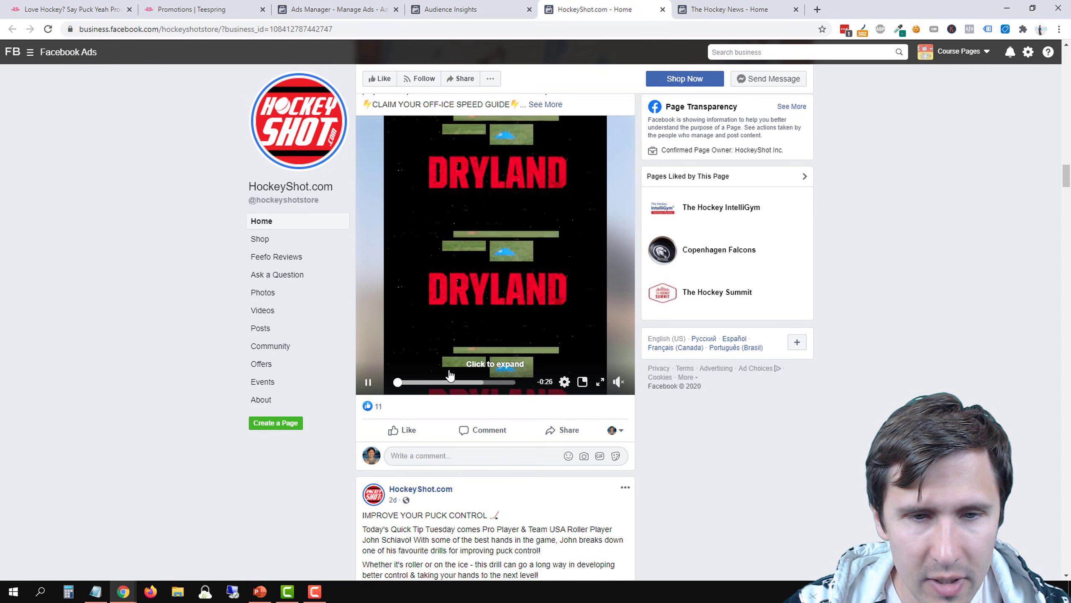
{"action": "scroll", "coordinate": [448, 371], "scroll_direction": "down", "scroll_amount": 8}
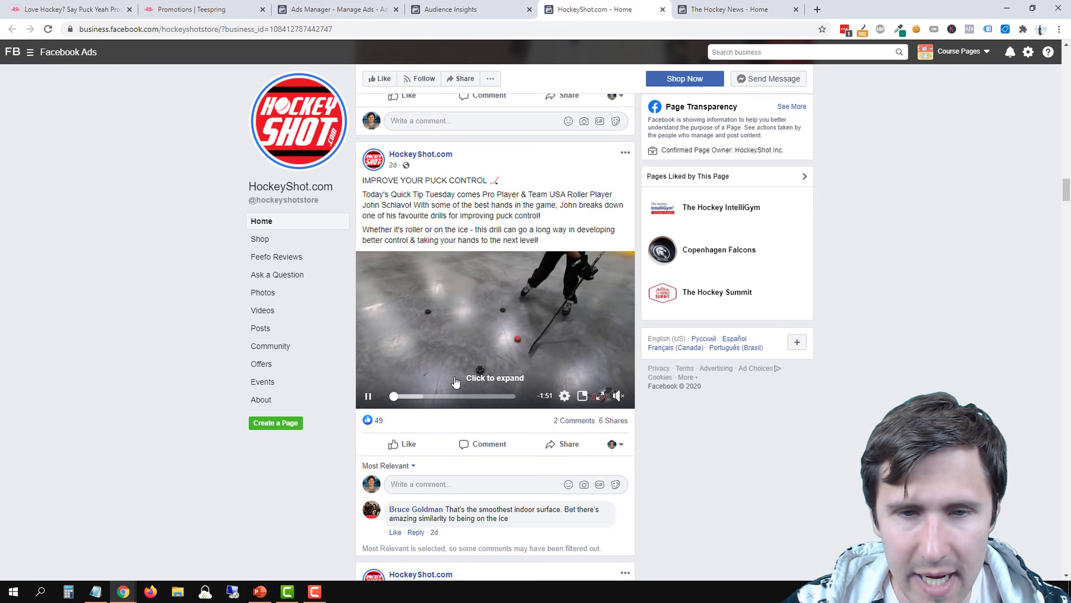
{"action": "scroll", "coordinate": [381, 427], "scroll_direction": "down", "scroll_amount": 10}
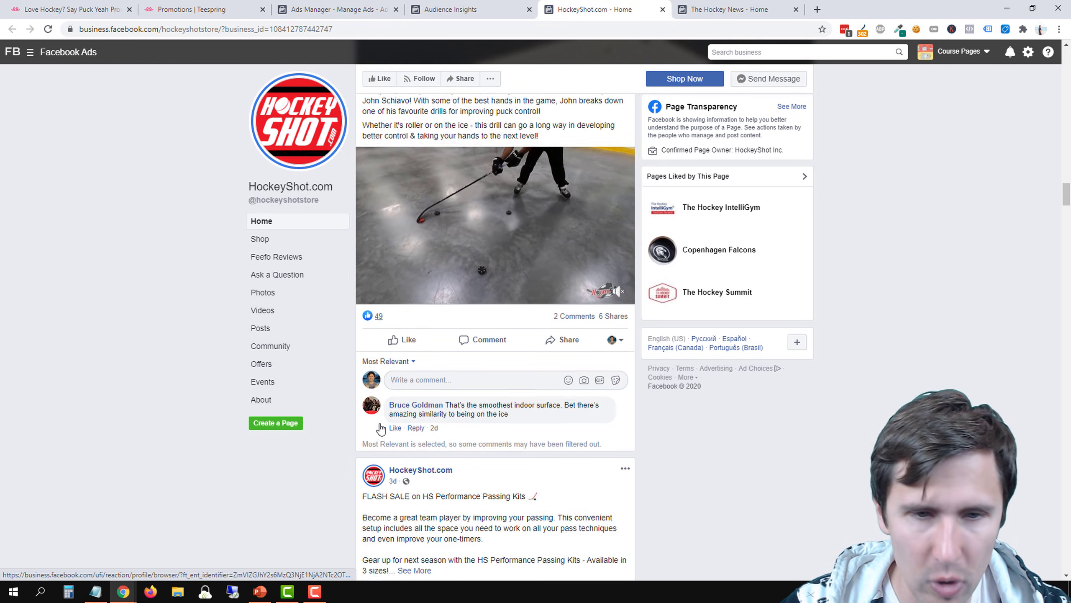
{"action": "scroll", "coordinate": [430, 396], "scroll_direction": "up", "scroll_amount": 10}
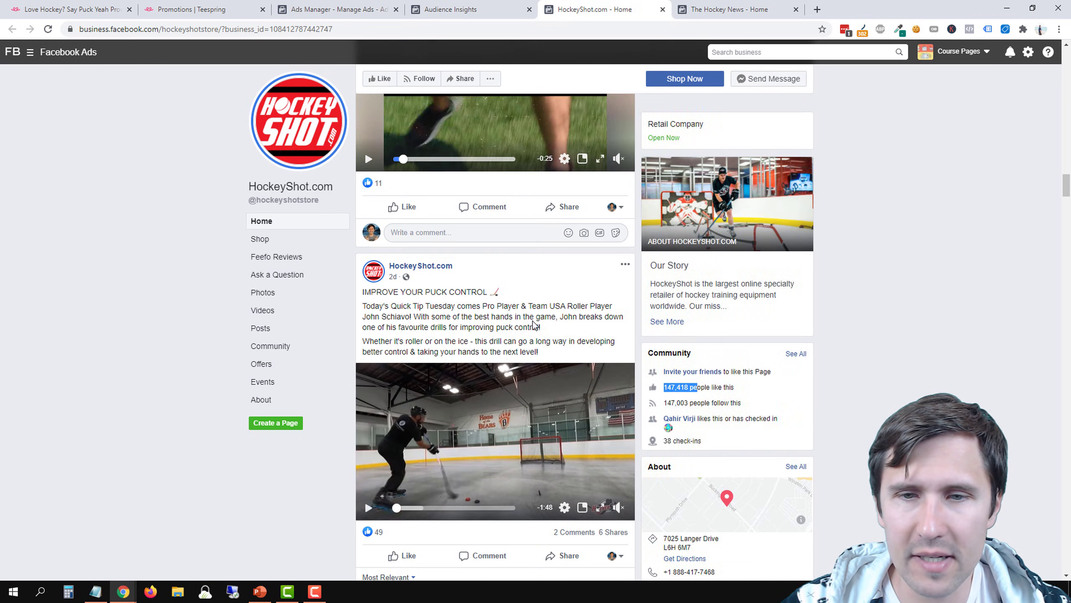
{"action": "left_click_drag", "start_coordinate": [663, 382], "coordinate": [735, 377]}
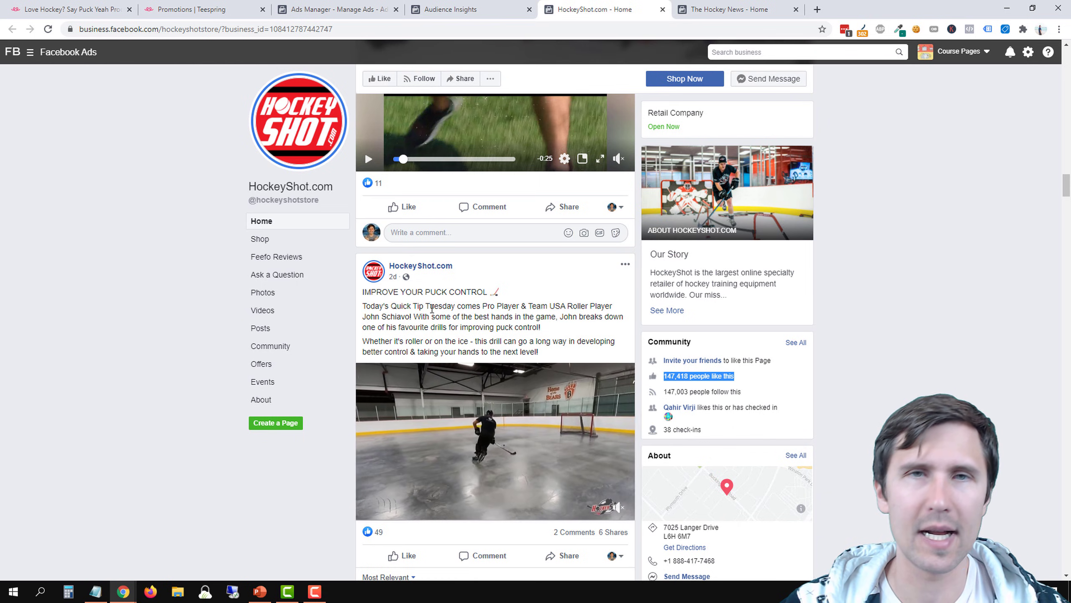
Switch to Notepad, add hockeyshot.com to the interest list, and return to the HockeyShot.com page in the browser
{"action": "left_click", "coordinate": [509, 8]}
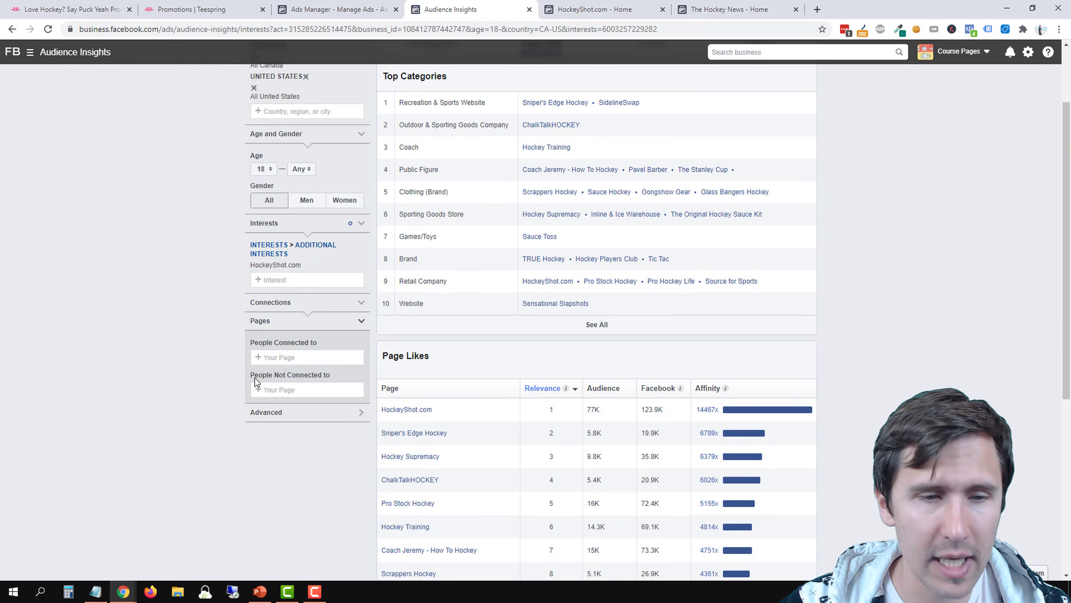
{"action": "left_click", "coordinate": [98, 591]}
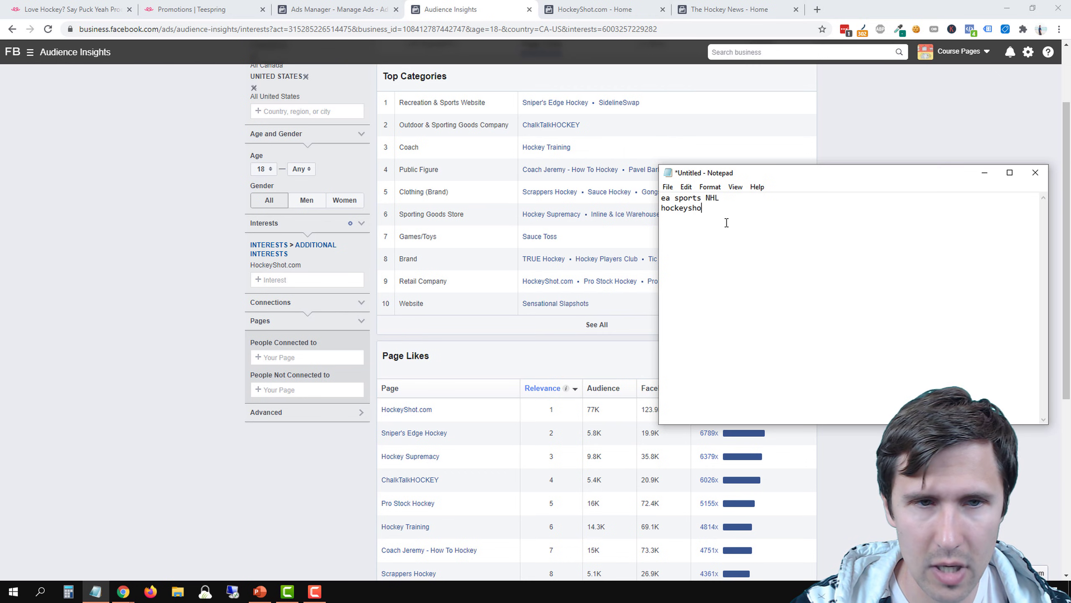
{"action": "left_click", "coordinate": [168, 162]}
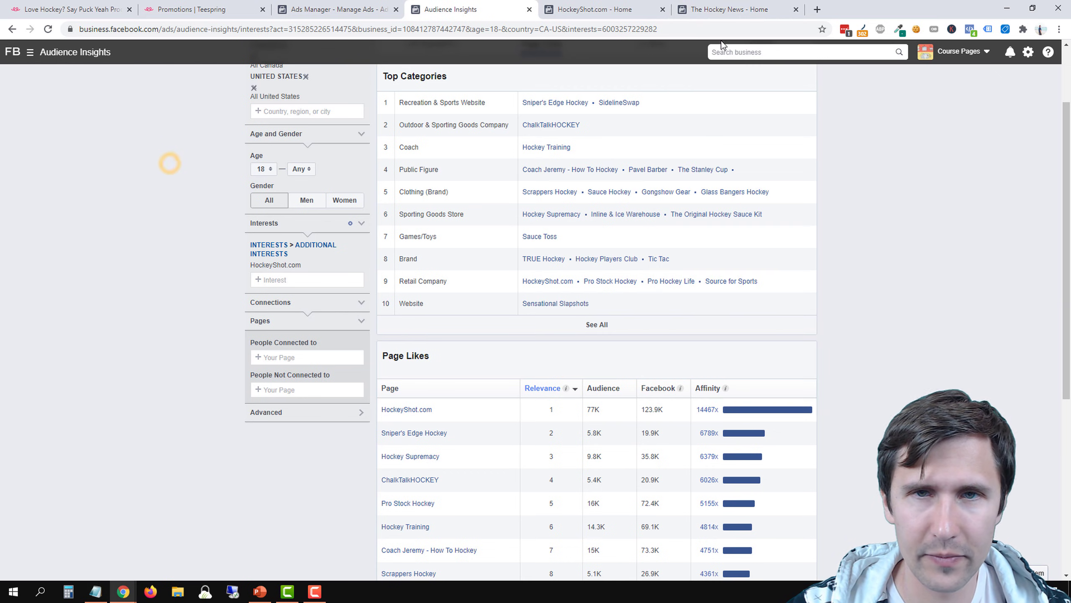
{"action": "key", "text": "ctrl+Tab"}
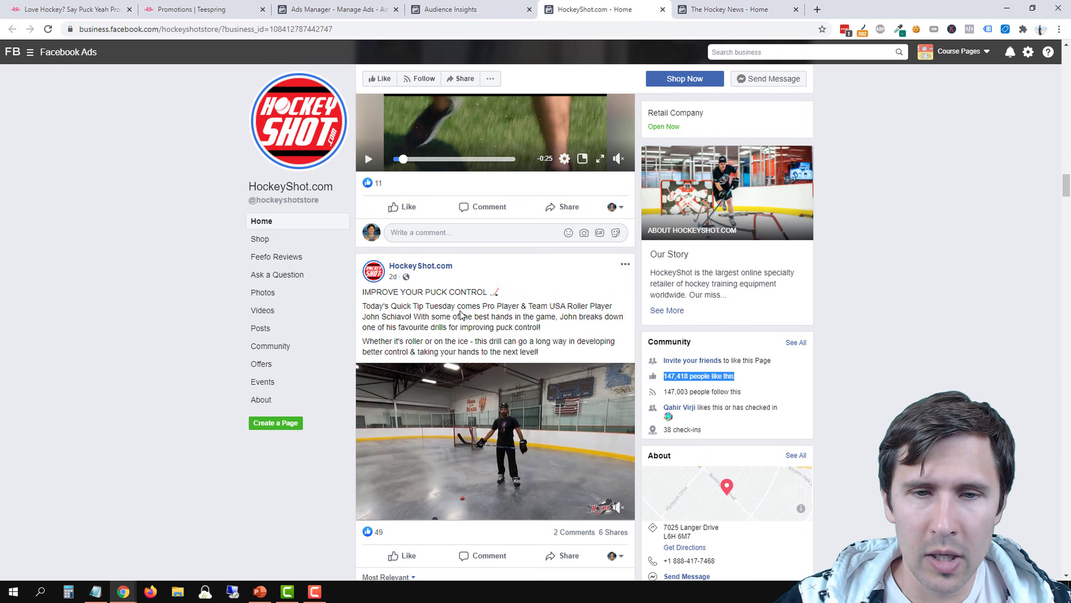
Open the Sensational Slapshots page from Top Categories in a new tab and search the Audience Insights interests for "sensational s"
{"action": "left_click", "coordinate": [490, 4]}
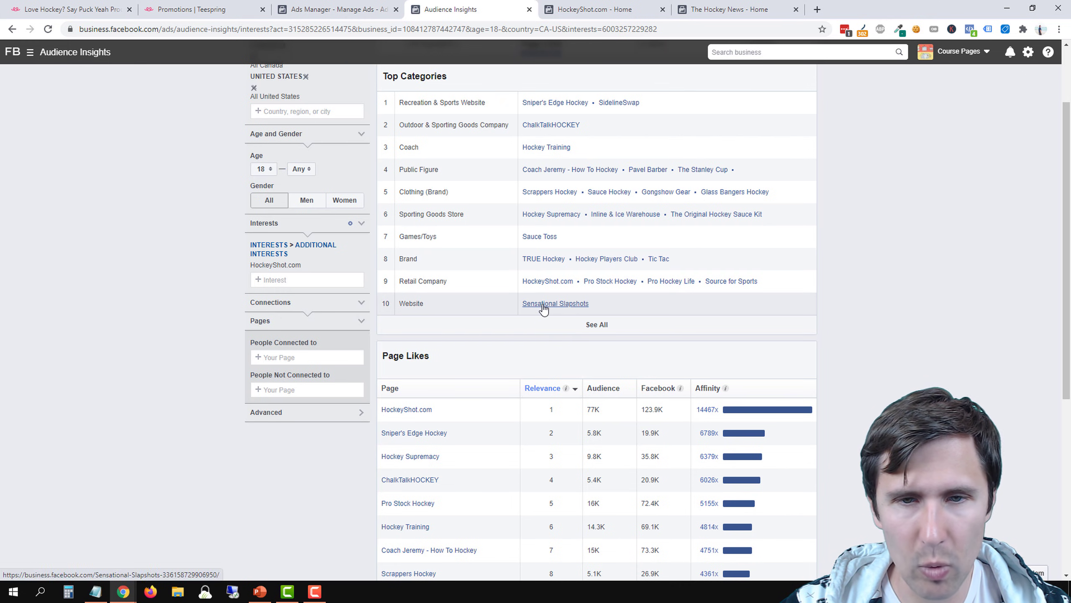
{"action": "left_click", "coordinate": [568, 307]}
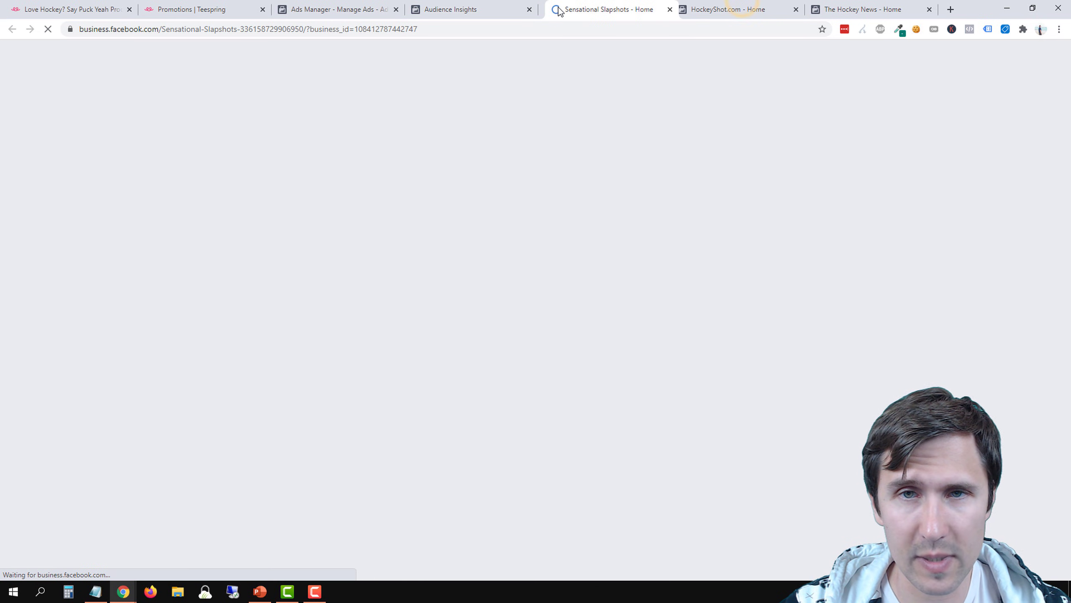
{"action": "left_click", "coordinate": [489, 5]}
{"action": "left_click", "coordinate": [275, 280]}
{"action": "type", "text": "sen"}
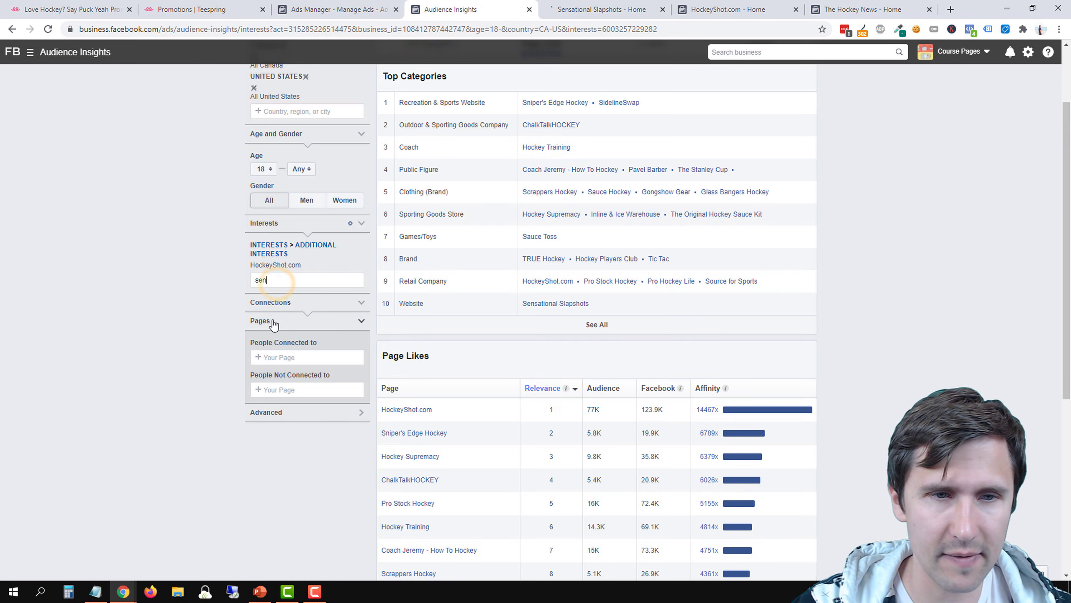
{"action": "type", "text": "sational s"}
Search the interests for "pro stock hock", "hockey pla" and "coach jer", and clear the search text
{"action": "triple_click", "coordinate": [287, 282]}
{"action": "type", "text": "pro stock hock"}
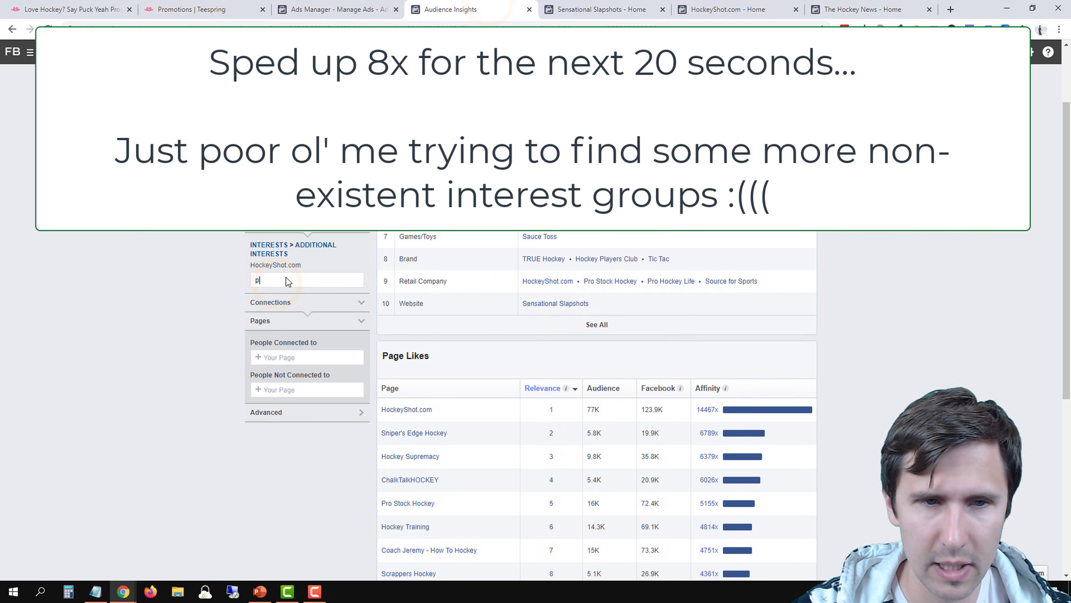
{"action": "triple_click", "coordinate": [288, 282]}
{"action": "type", "text": "hockey play"}
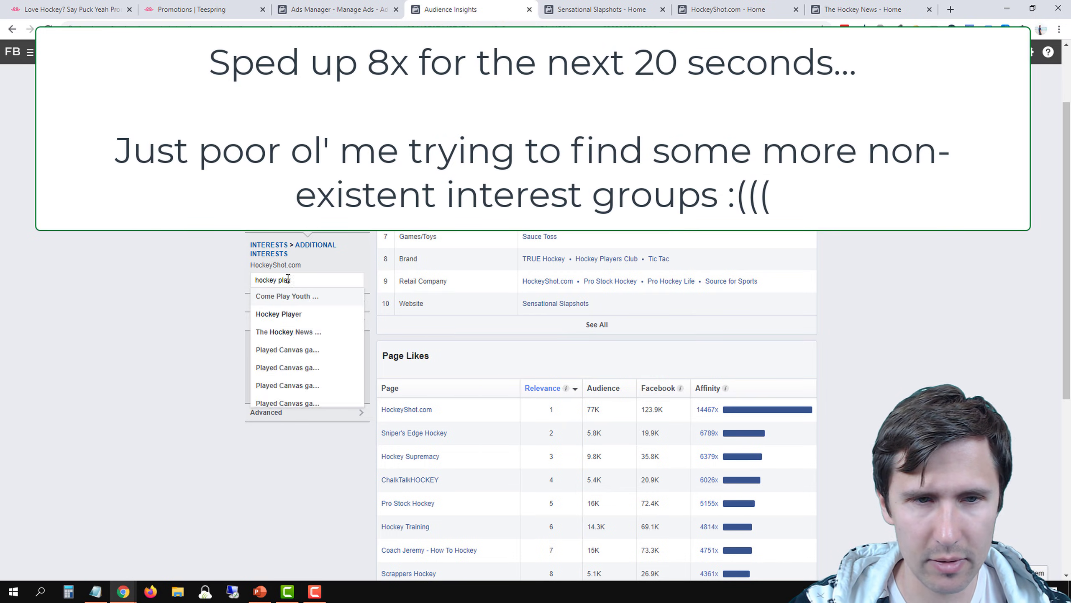
{"action": "triple_click", "coordinate": [291, 280]}
{"action": "type", "text": "coach jer"}
{"action": "triple_click", "coordinate": [290, 280]}
{"action": "key", "text": "BackSpace"}
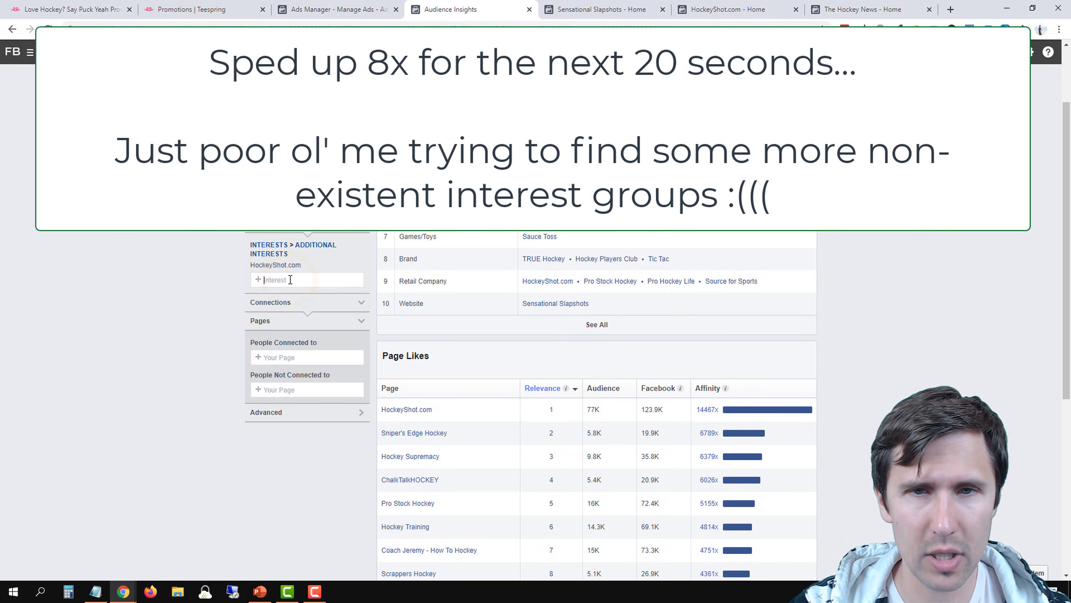
Search the interests for "sniper's edge hoc", "hockey sup" and "scrapper"
{"action": "type", "text": "sniper's edg"}
{"action": "key", "text": "BackSpace"}
{"action": "key", "text": "BackSpace"}
{"action": "key", "text": "BackSpace"}
{"action": "key", "text": "BackSpace"}
{"action": "key", "text": "BackSpace"}
{"action": "key", "text": "BackSpace"}
{"action": "key", "text": "BackSpace"}
{"action": "key", "text": "BackSpace"}
{"action": "key", "text": "BackSpace"}
{"action": "key", "text": "BackSpace"}
{"action": "key", "text": "BackSpace"}
{"action": "key", "text": "BackSpace"}
{"action": "key", "text": "BackSpace"}
{"action": "key", "text": "BackSpace"}
{"action": "key", "text": "BackSpace"}
{"action": "key", "text": "BackSpace"}
{"action": "key", "text": "BackSpace"}
{"action": "key", "text": "BackSpace"}
{"action": "key", "text": "BackSpace"}
{"action": "key", "text": "BackSpace"}
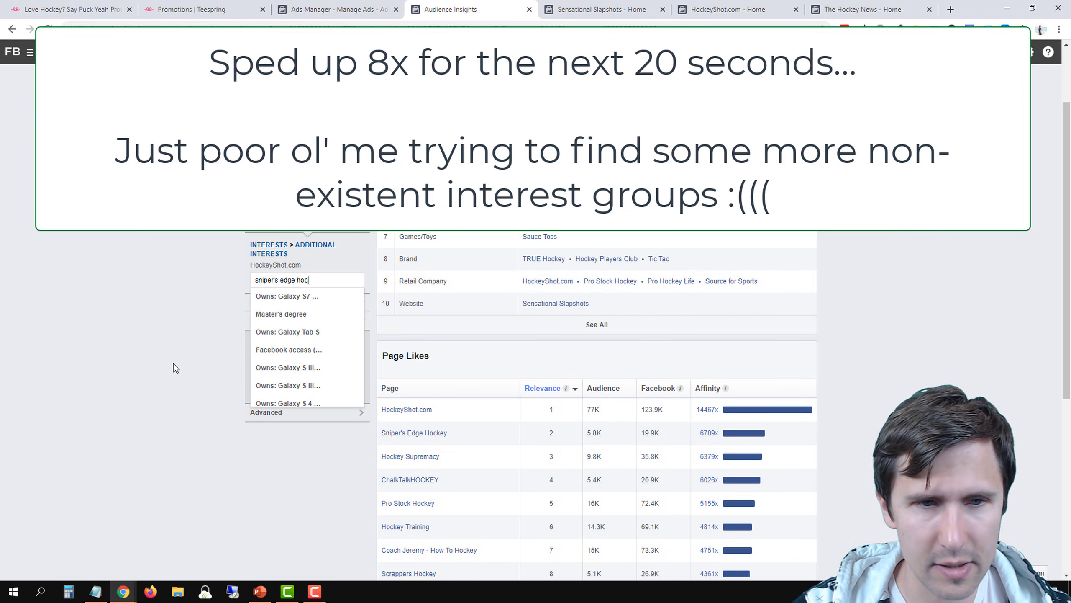
{"action": "type", "text": "hockey sup"}
{"action": "key", "text": "BackSpace"}
{"action": "key", "text": "BackSpace"}
{"action": "key", "text": "BackSpace"}
{"action": "key", "text": "BackSpace"}
{"action": "key", "text": "BackSpace"}
{"action": "key", "text": "BackSpace"}
{"action": "key", "text": "BackSpace"}
{"action": "key", "text": "BackSpace"}
{"action": "key", "text": "BackSpace"}
{"action": "key", "text": "BackSpace"}
{"action": "type", "text": "scrapper"}
Look through the Page Likes list for more hockey pages and search the interests for "hockey"
{"action": "scroll", "coordinate": [207, 390], "scroll_direction": "down", "scroll_amount": 3}
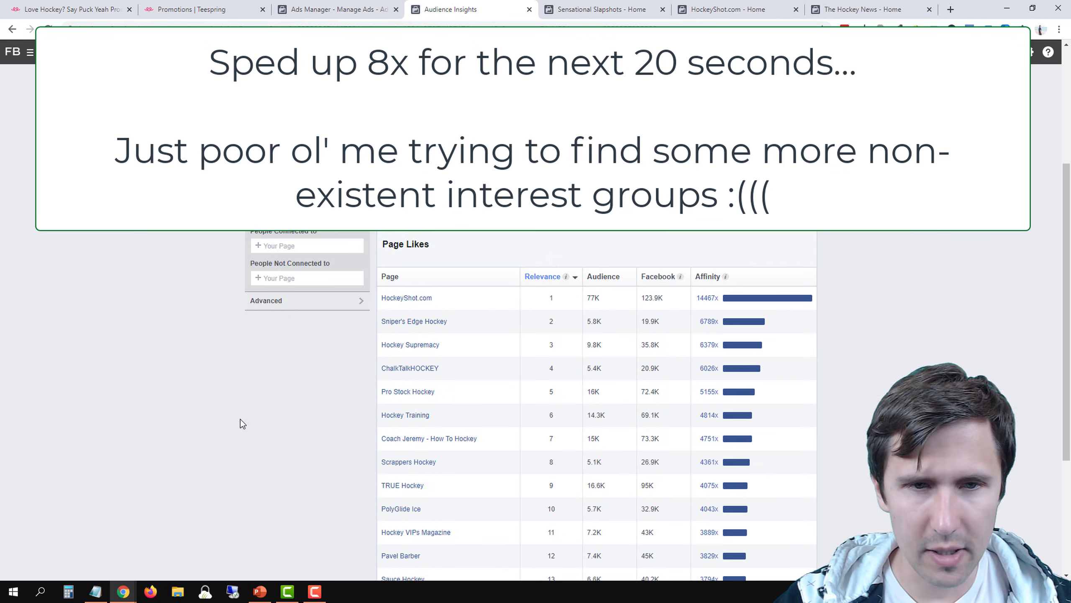
{"action": "scroll", "coordinate": [348, 402], "scroll_direction": "down", "scroll_amount": 3}
{"action": "scroll", "coordinate": [347, 402], "scroll_direction": "up", "scroll_amount": 3}
{"action": "left_click", "coordinate": [291, 169]}
{"action": "type", "text": "hockey"}
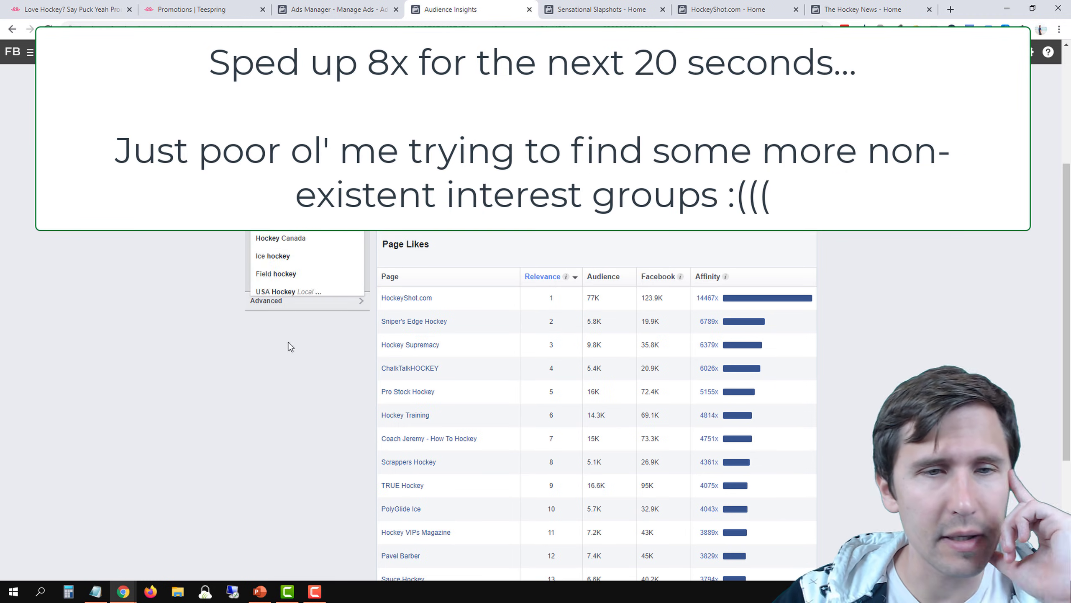
{"action": "left_click", "coordinate": [183, 355]}
Search the interests for "inline & ice" and "glass ba", and clear the search text
{"action": "scroll", "coordinate": [182, 354], "scroll_direction": "up", "scroll_amount": 2}
{"action": "left_click", "coordinate": [285, 280]}
{"action": "type", "text": "hockey s"}
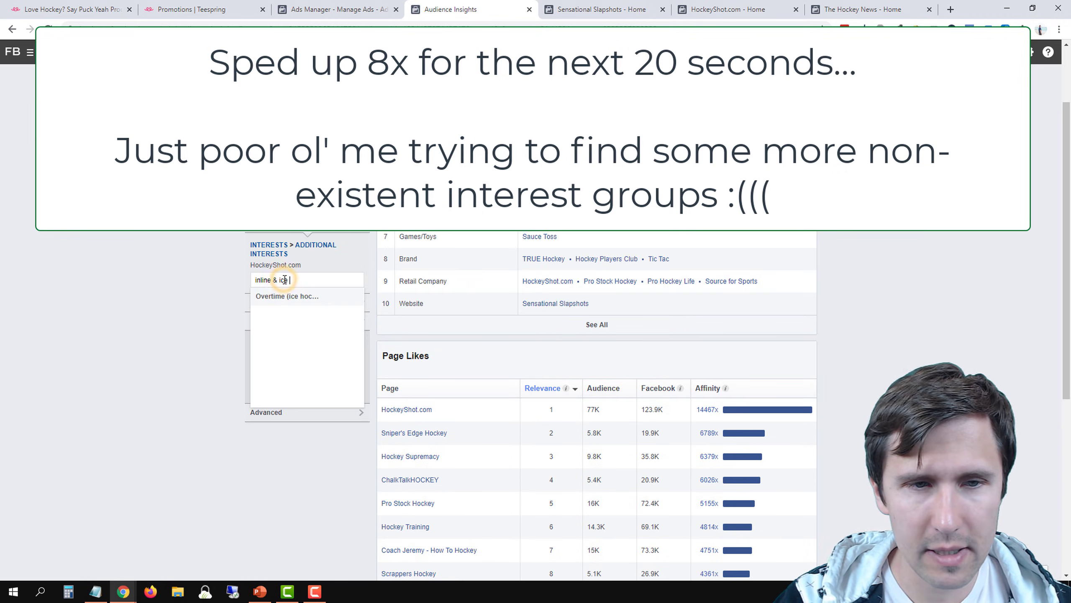
{"action": "left_click_drag", "start_coordinate": [299, 283], "coordinate": [231, 308]}
{"action": "type", "text": "glass ba"}
{"action": "left_click", "coordinate": [230, 307]}
{"action": "scroll", "coordinate": [508, 323], "scroll_direction": "up", "scroll_amount": 3}
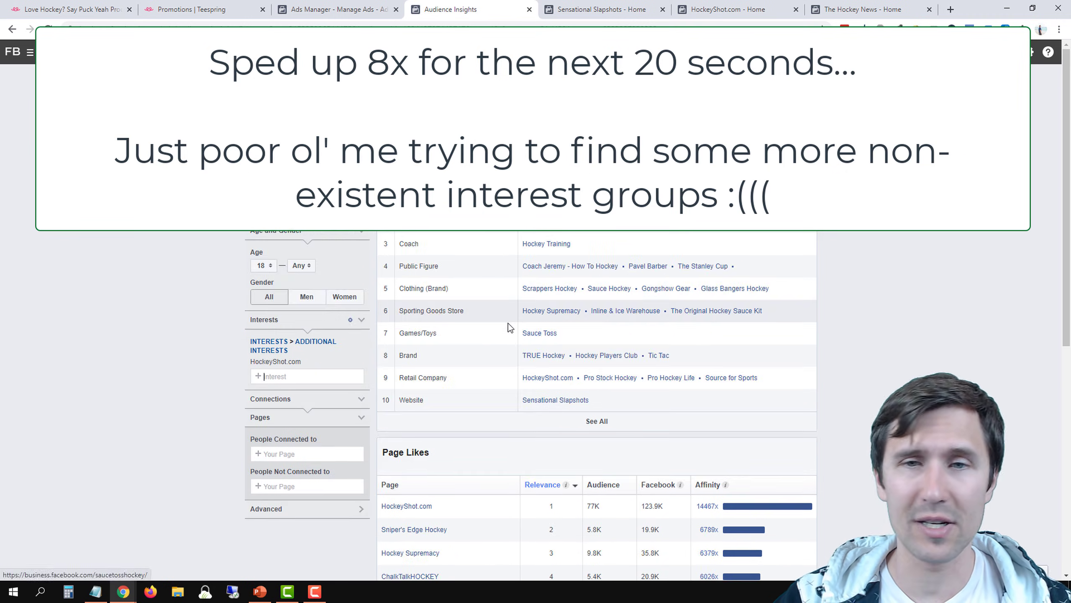
Remove HockeyShot.com from the Audience Insights audience and search the interests for "sensational sl"
{"action": "left_click", "coordinate": [360, 358]}
{"action": "left_click", "coordinate": [285, 345]}
{"action": "type", "text": "sensational sl"}
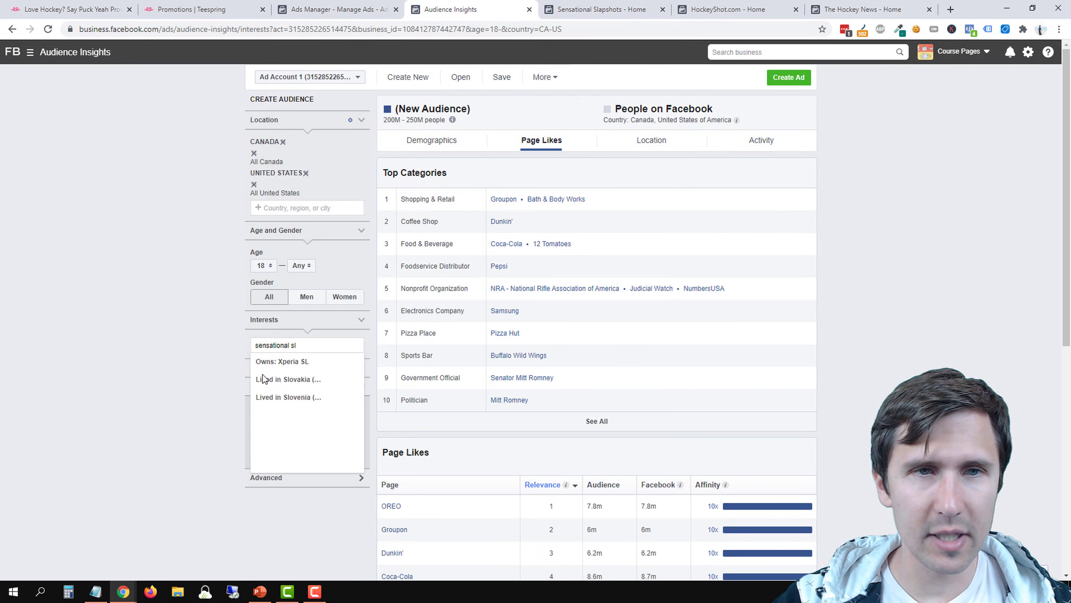
Search the ad set's Detailed Targeting in Ads Manager for "sensational slap" and clear the search text
{"action": "left_click", "coordinate": [331, 7]}
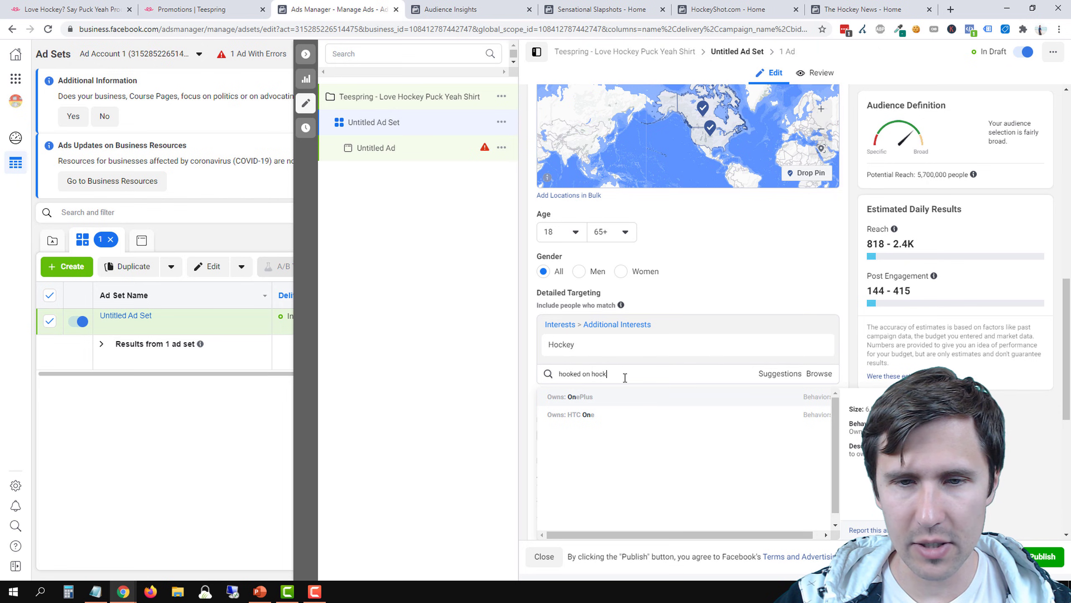
{"action": "triple_click", "coordinate": [624, 372]}
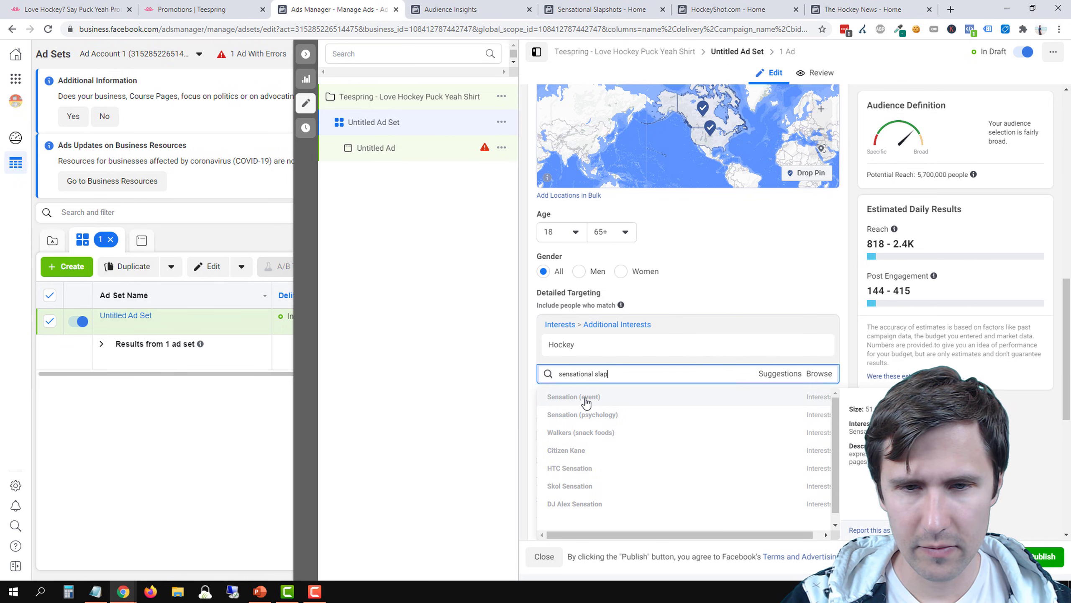
{"action": "key", "text": "BackSpace"}
{"action": "key", "text": "BackSpace"}
{"action": "key", "text": "BackSpace"}
{"action": "key", "text": "BackSpace"}
{"action": "key", "text": "BackSpace"}
{"action": "key", "text": "BackSpace"}
{"action": "key", "text": "BackSpace"}
{"action": "key", "text": "BackSpace"}
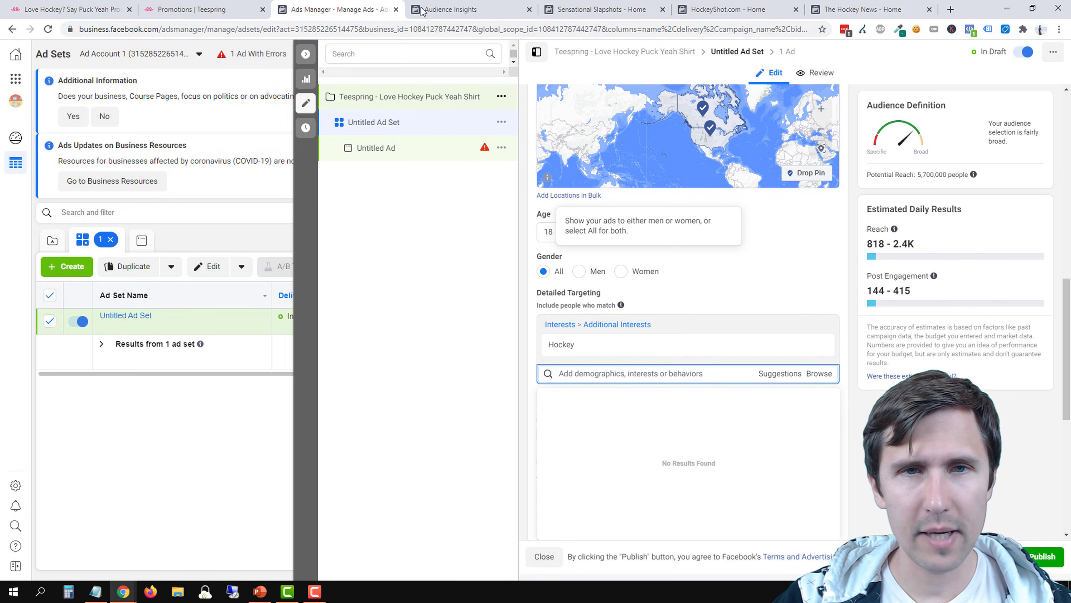
Highlight the ea sports NHL and hockeyshot.com entries in the Notepad list and bring up the Sensational Slapshots page
{"action": "left_click", "coordinate": [450, 10]}
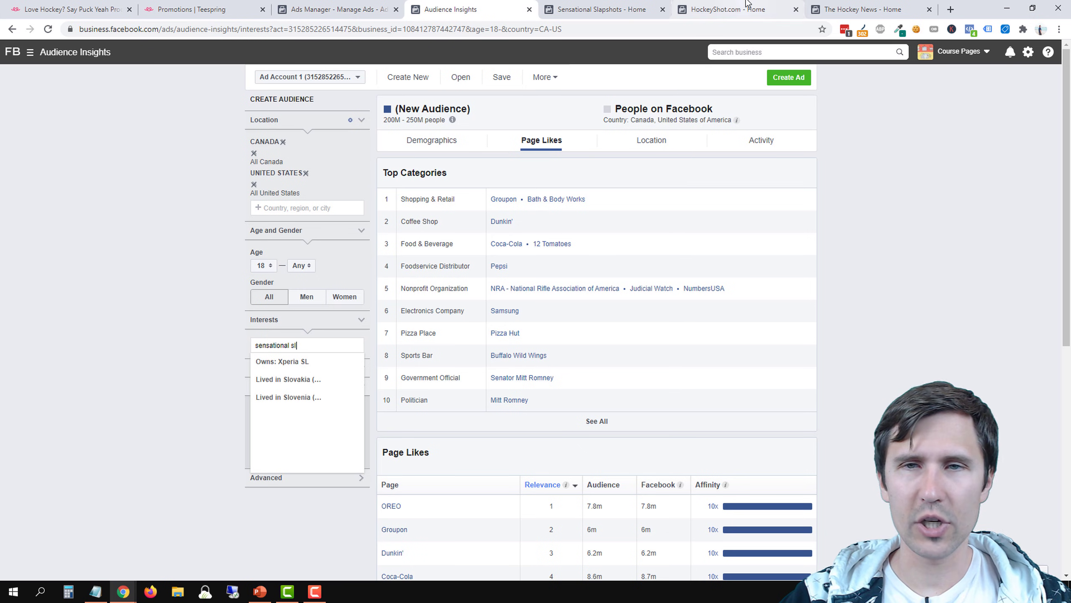
{"action": "left_click", "coordinate": [728, 9]}
{"action": "left_click", "coordinate": [102, 592]}
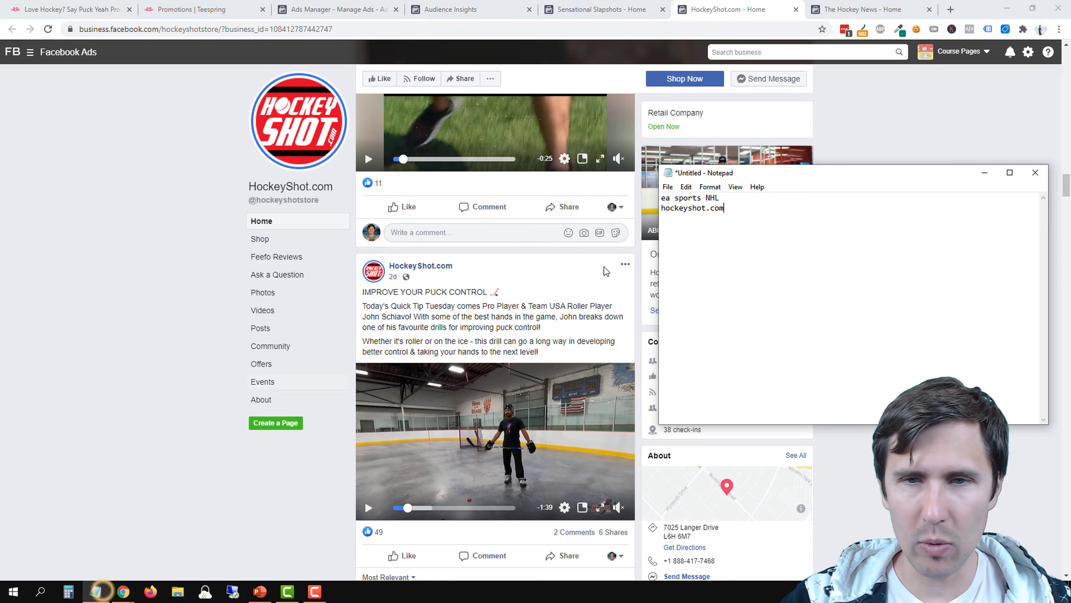
{"action": "left_click_drag", "start_coordinate": [744, 215], "coordinate": [636, 201]}
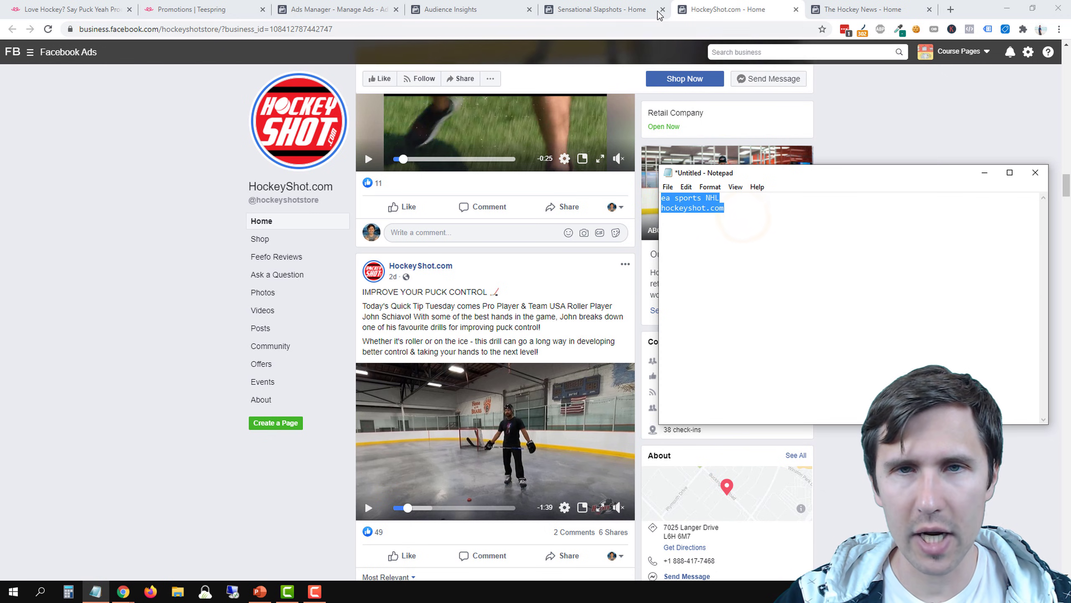
{"action": "left_click", "coordinate": [603, 9]}
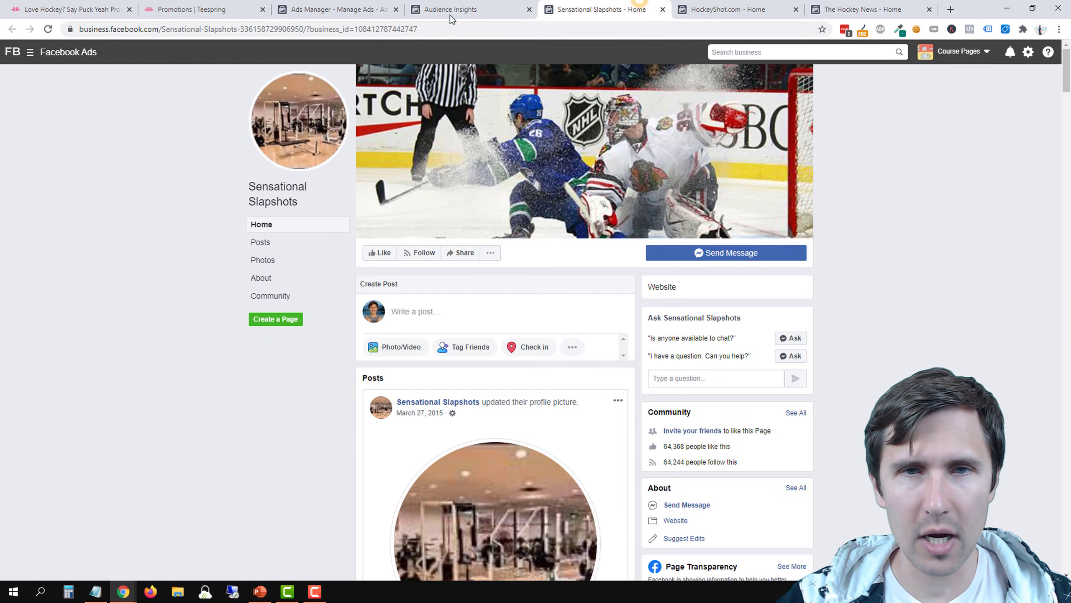
Close the Sensational Slapshots, HockeyShot.com and The Hockey News pages
{"action": "left_click", "coordinate": [663, 9]}
{"action": "left_click", "coordinate": [662, 9]}
{"action": "left_click", "coordinate": [663, 9]}
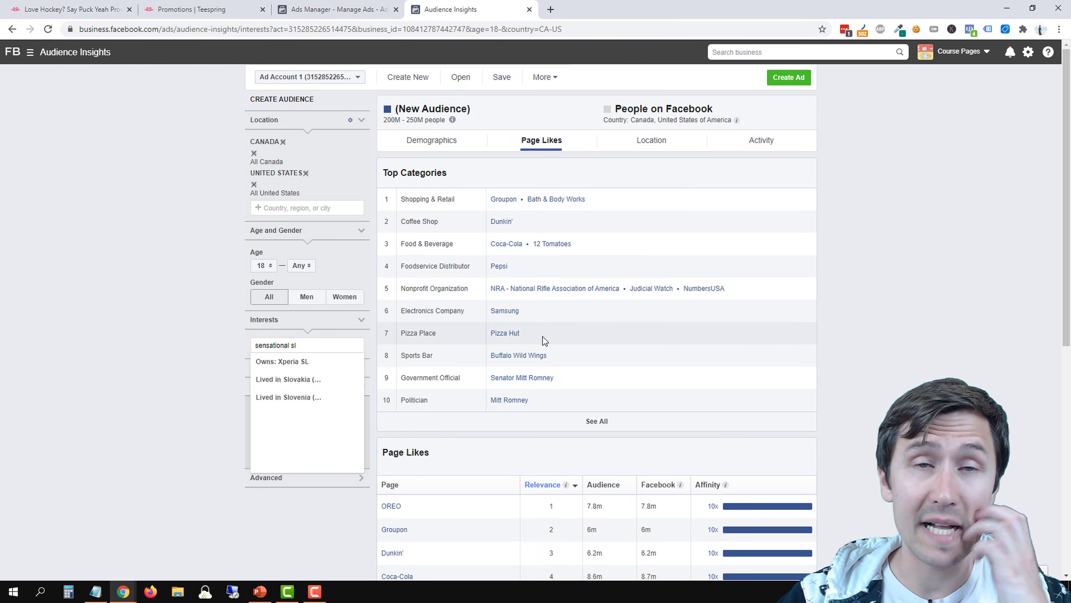
Return to the ad set in Ads Manager and examine the suggested Detailed Targeting options for the Hockey interest
{"action": "left_click", "coordinate": [350, 10]}
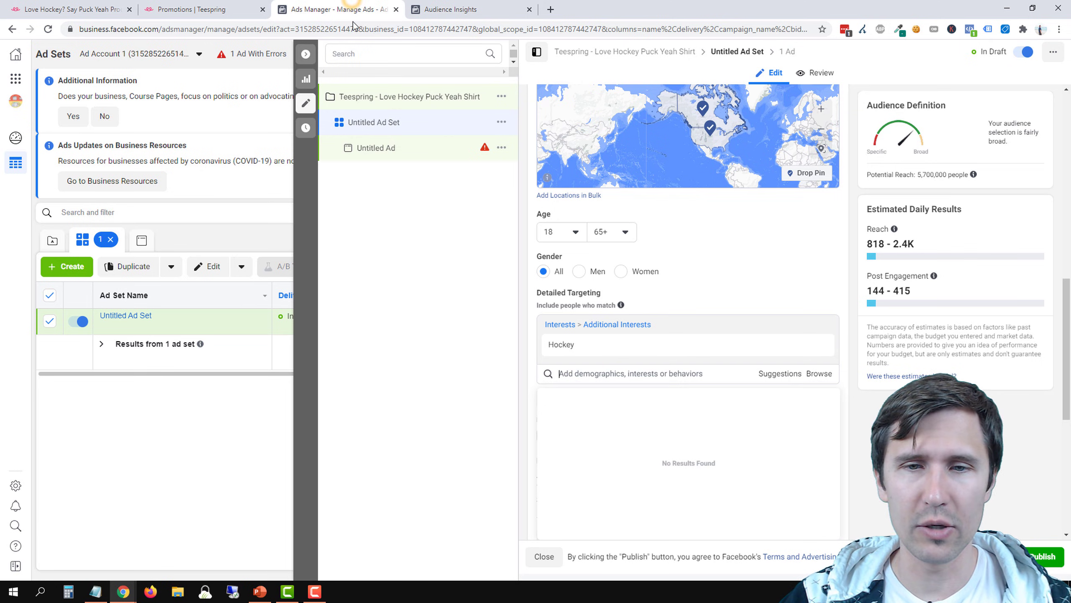
{"action": "left_click", "coordinate": [602, 373]}
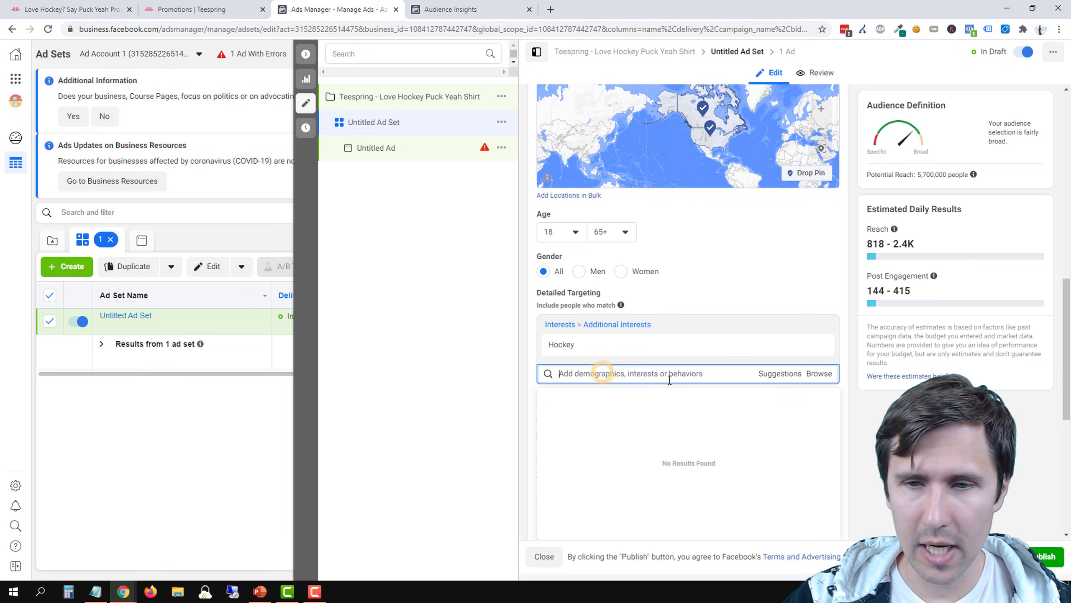
{"action": "left_click", "coordinate": [780, 373]}
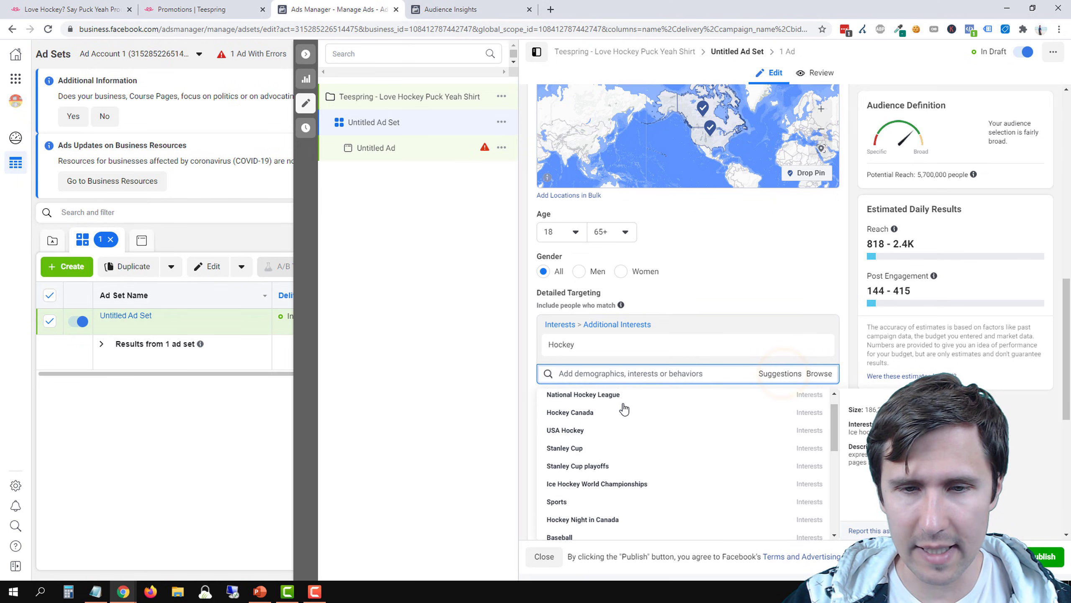
{"action": "scroll", "coordinate": [624, 408], "scroll_direction": "down", "scroll_amount": 2}
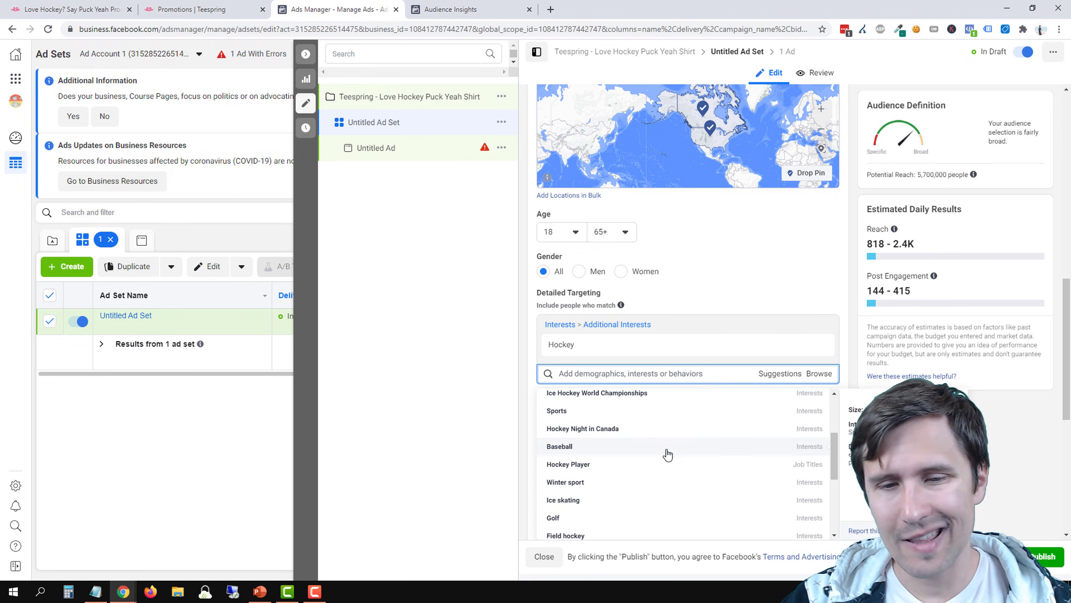
{"action": "scroll", "coordinate": [591, 496], "scroll_direction": "up", "scroll_amount": 3}
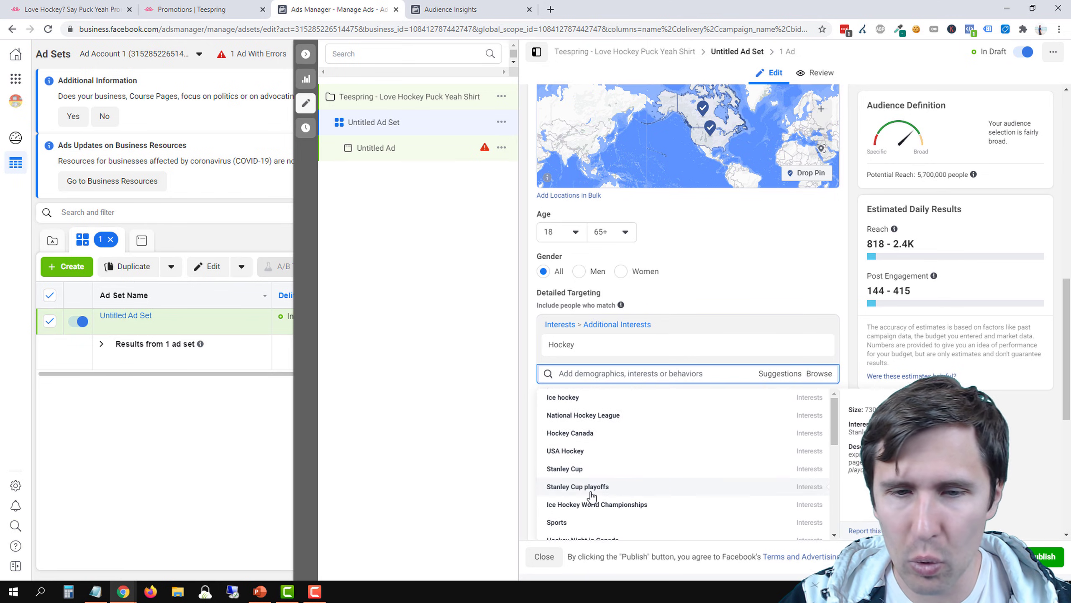
{"action": "scroll", "coordinate": [591, 495], "scroll_direction": "up", "scroll_amount": 1}
{"action": "scroll", "coordinate": [590, 476], "scroll_direction": "down", "scroll_amount": 2}
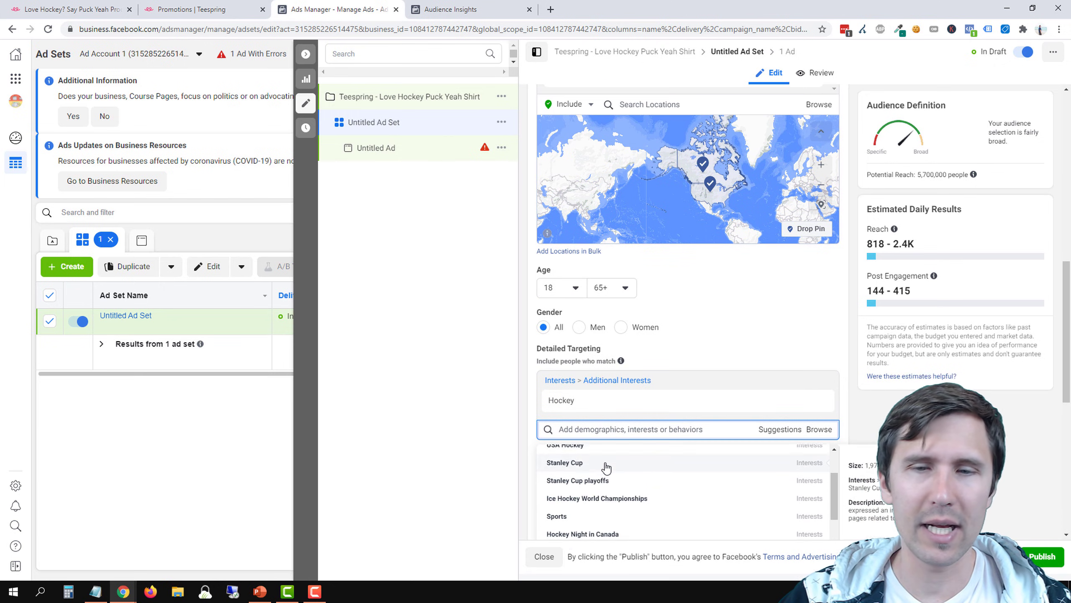
{"action": "scroll", "coordinate": [607, 468], "scroll_direction": "down", "scroll_amount": 2}
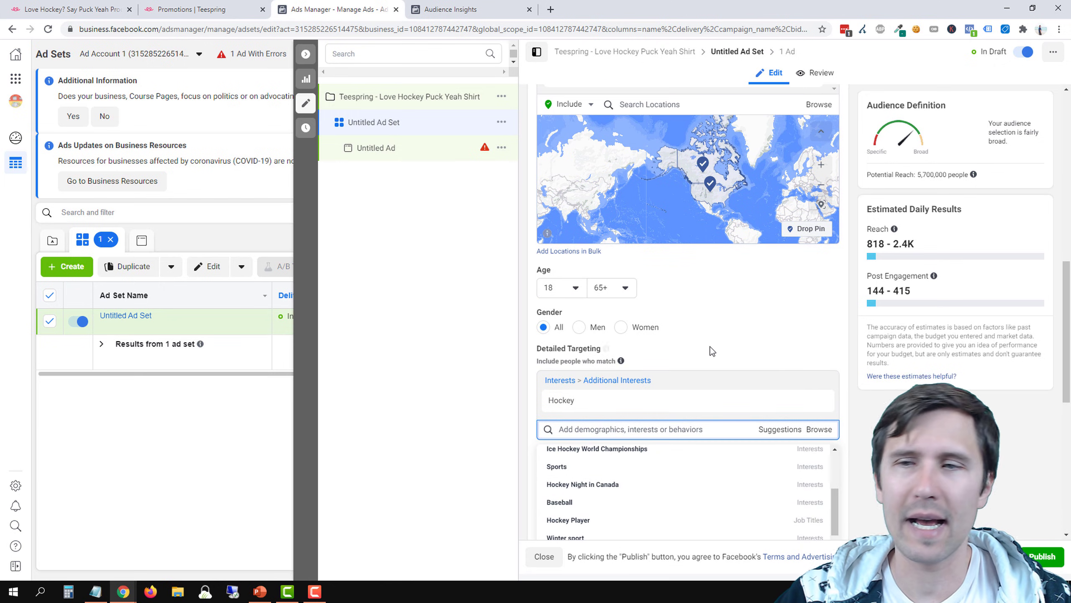
{"action": "scroll", "coordinate": [711, 351], "scroll_direction": "down", "scroll_amount": 4}
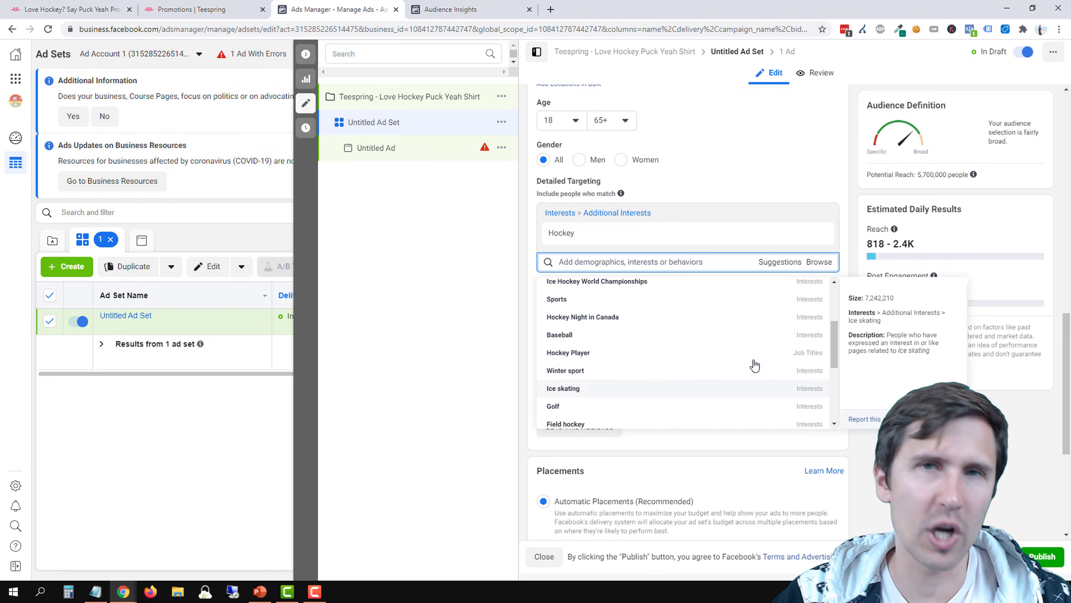
{"action": "scroll", "coordinate": [658, 371], "scroll_direction": "down", "scroll_amount": 6}
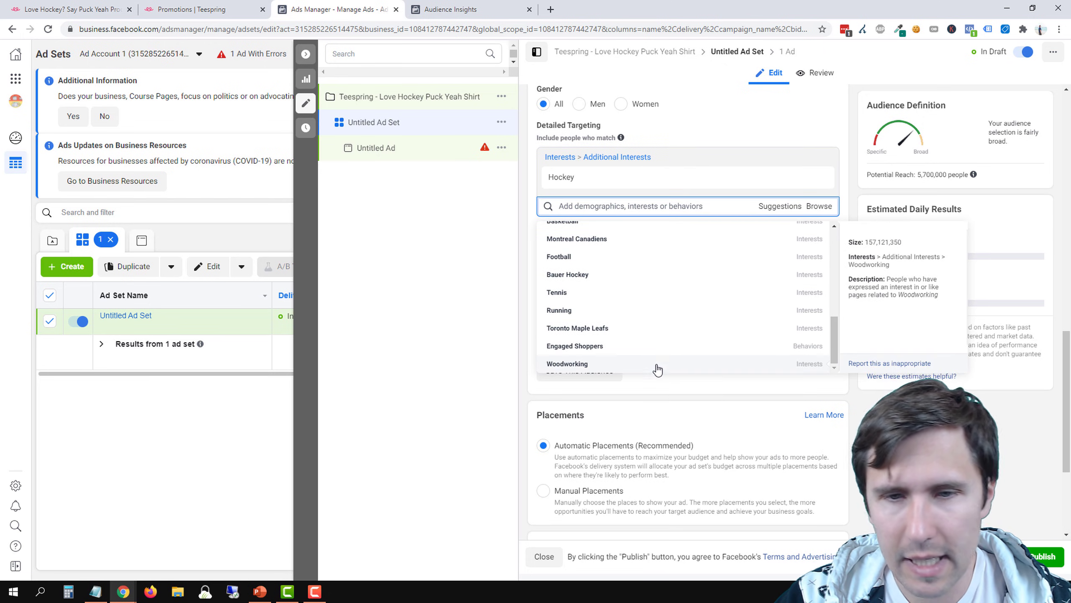
{"action": "scroll", "coordinate": [662, 350], "scroll_direction": "up", "scroll_amount": 5}
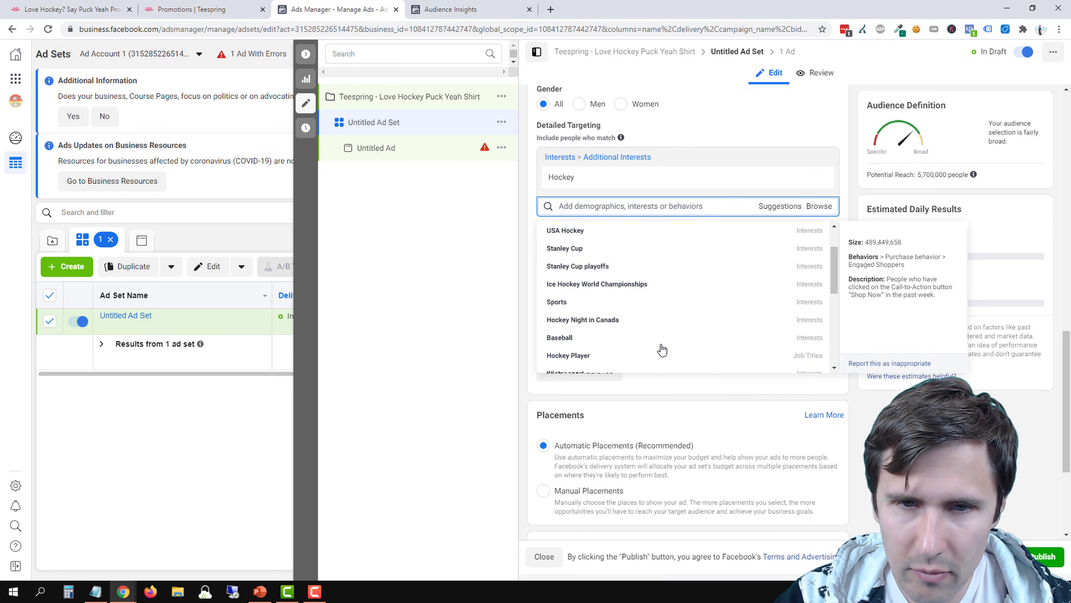
{"action": "scroll", "coordinate": [662, 350], "scroll_direction": "up", "scroll_amount": 3}
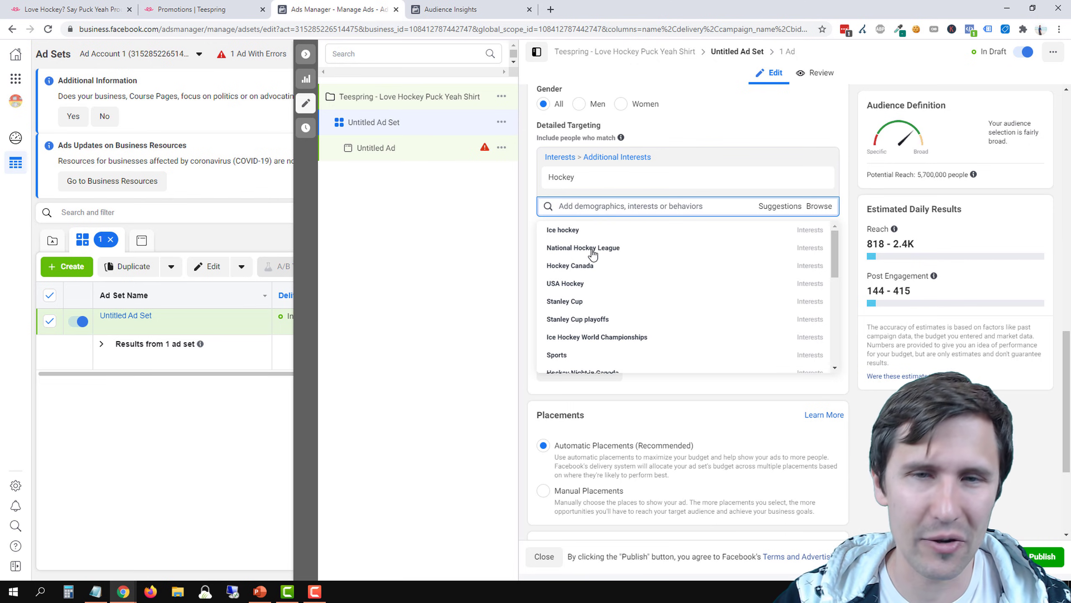
Replace the Hockey interest in the ad set's Detailed Targeting with HockeyShot.com and highlight the potential reach figure
{"action": "left_click", "coordinate": [819, 179]}
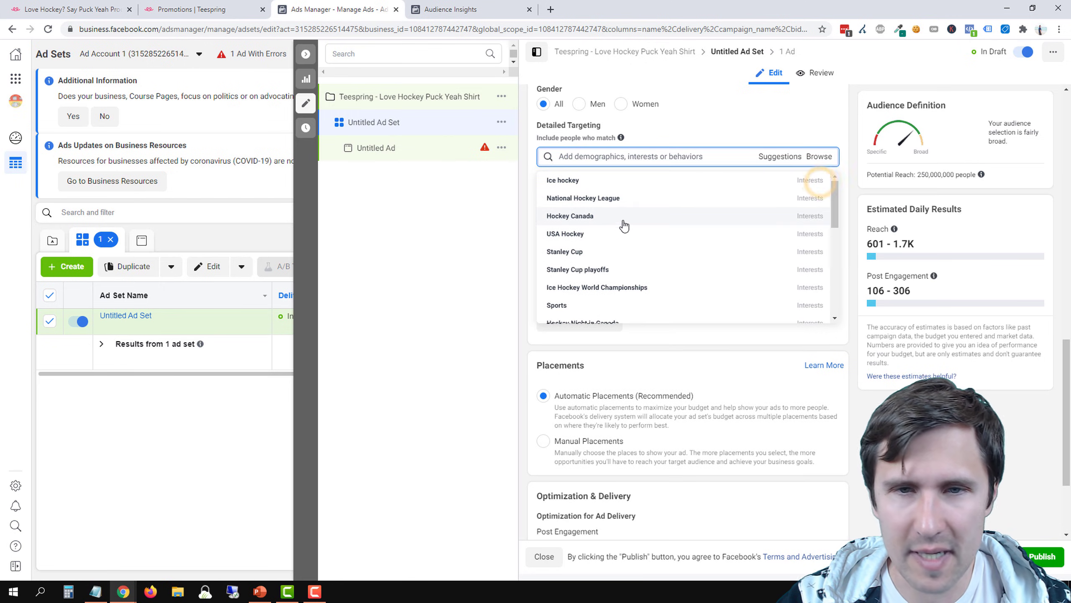
{"action": "left_click", "coordinate": [105, 588]}
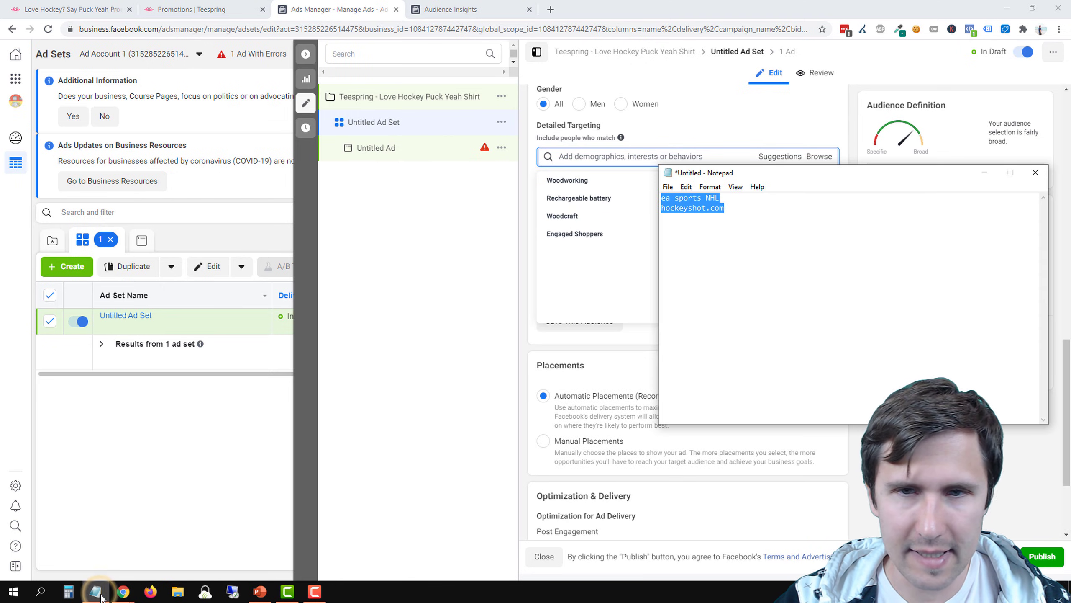
{"action": "left_click", "coordinate": [588, 155]}
{"action": "type", "text": "hockey"}
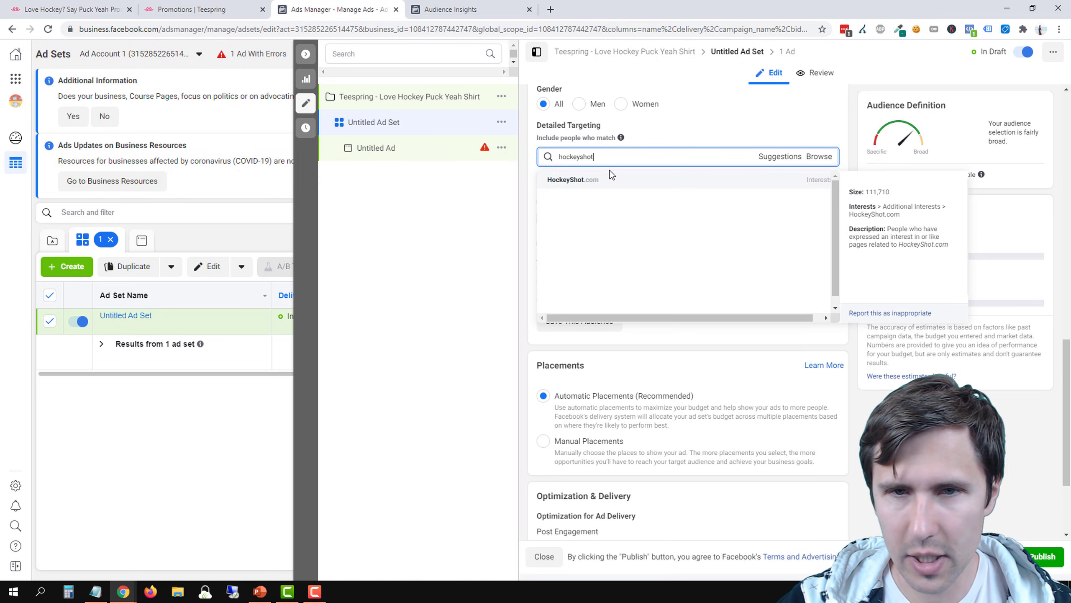
{"action": "type", "text": "shot"}
{"action": "left_click", "coordinate": [592, 180]}
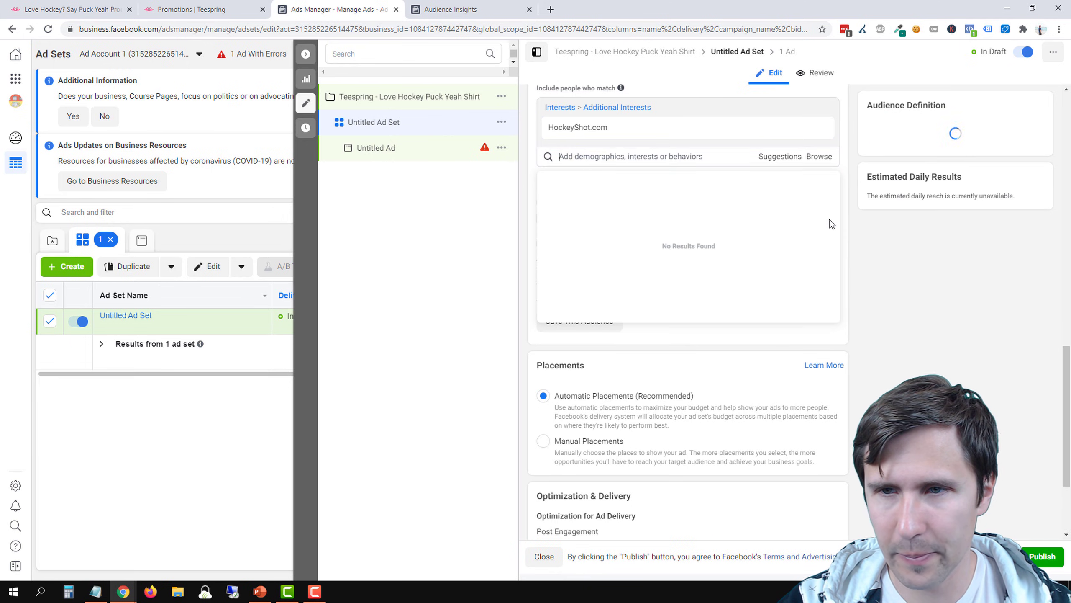
{"action": "left_click_drag", "start_coordinate": [920, 174], "coordinate": [938, 176]}
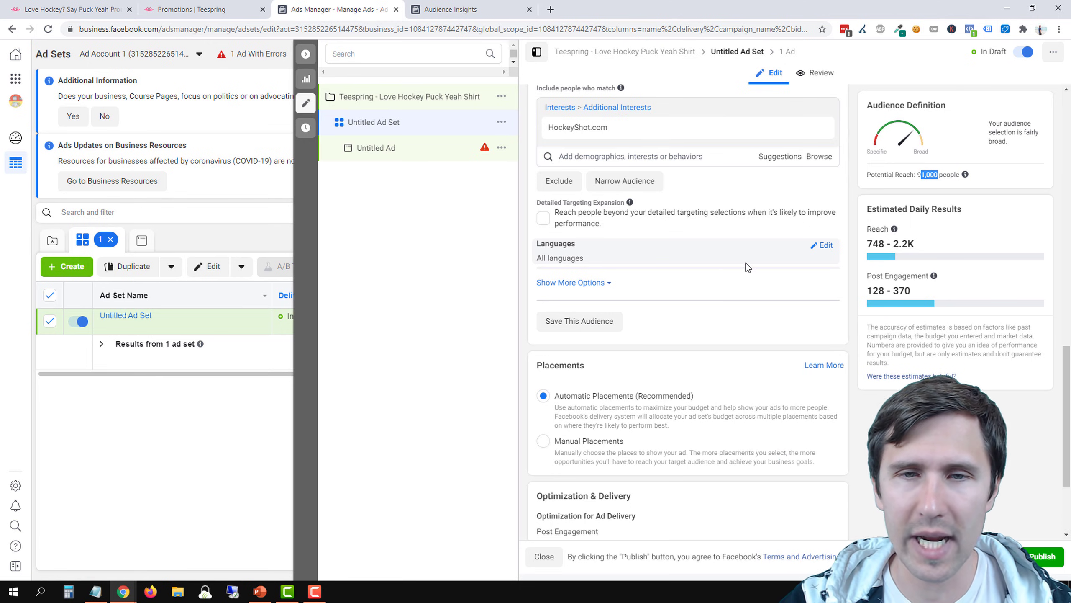
{"action": "scroll", "coordinate": [738, 296], "scroll_direction": "up", "scroll_amount": 3}
{"action": "scroll", "coordinate": [735, 357], "scroll_direction": "up", "scroll_amount": 2}
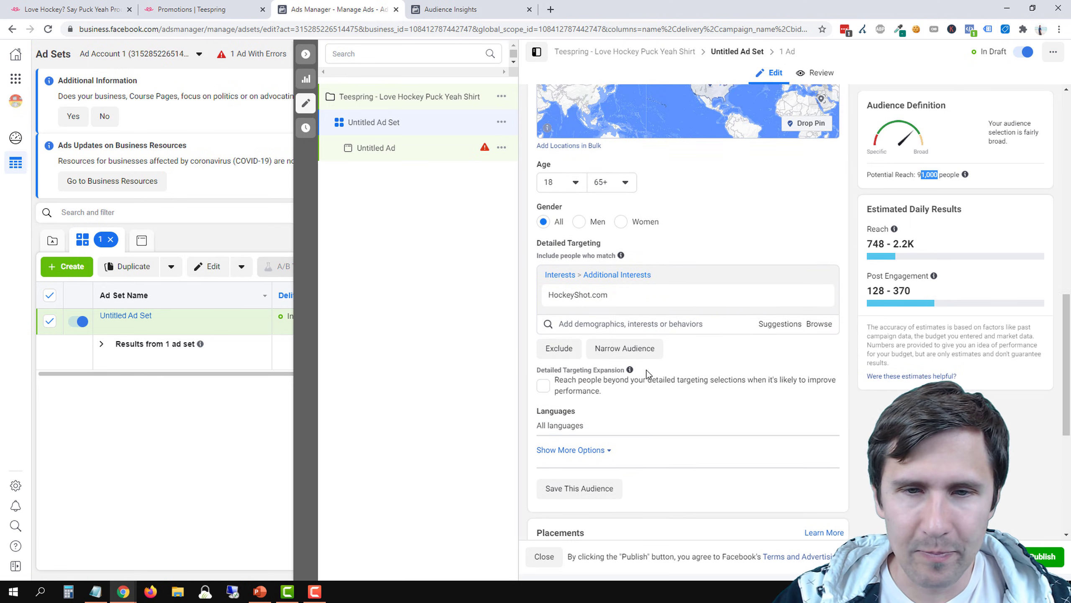
{"action": "mouse_move", "coordinate": [630, 369]}
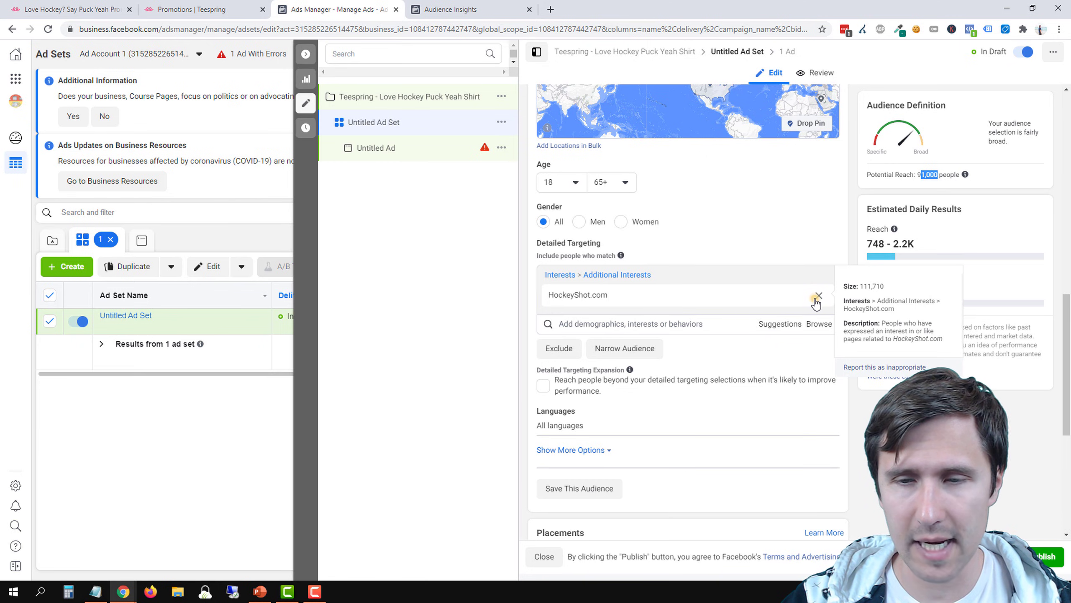
Remove the HockeyShot.com interest from the Detailed Targeting and add the Hockey interest in its place
{"action": "left_click", "coordinate": [817, 297]}
{"action": "left_click", "coordinate": [587, 278]}
{"action": "type", "text": "ho"}
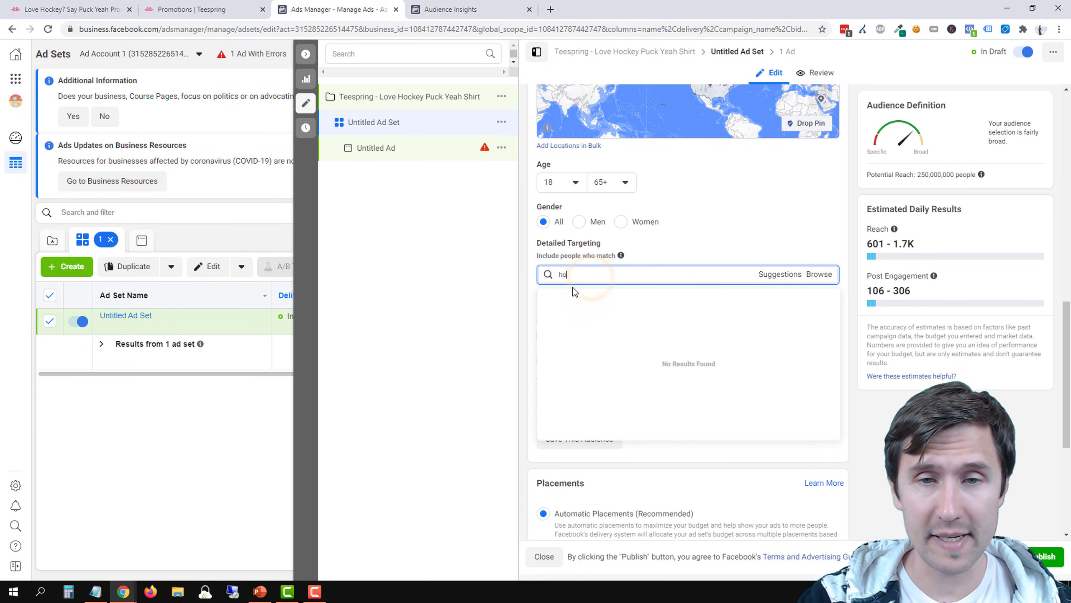
{"action": "type", "text": "ckey"}
{"action": "left_click", "coordinate": [579, 298]}
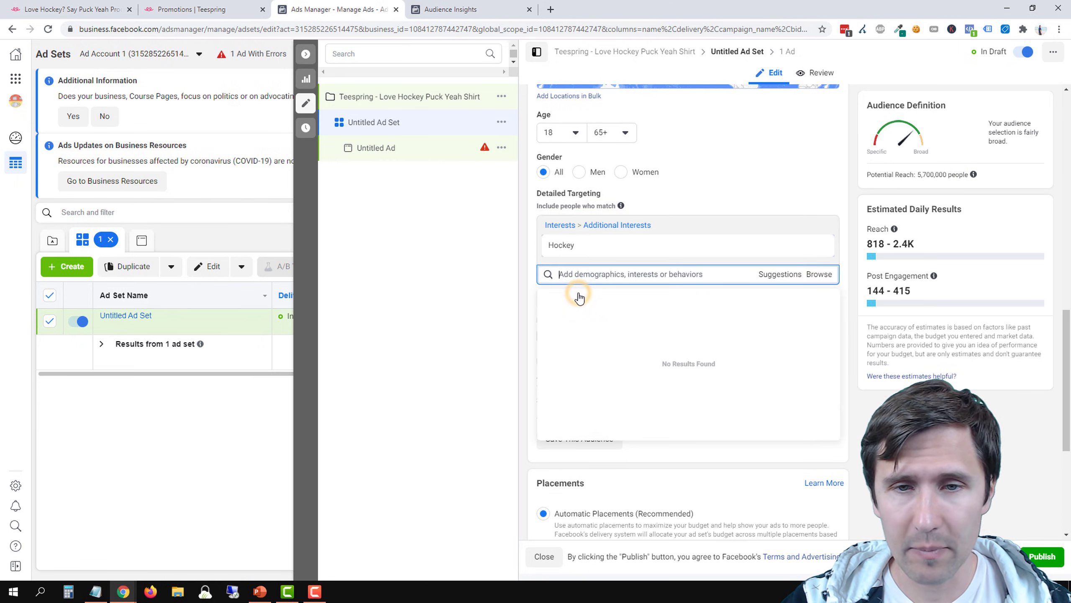
{"action": "left_click", "coordinate": [484, 287]}
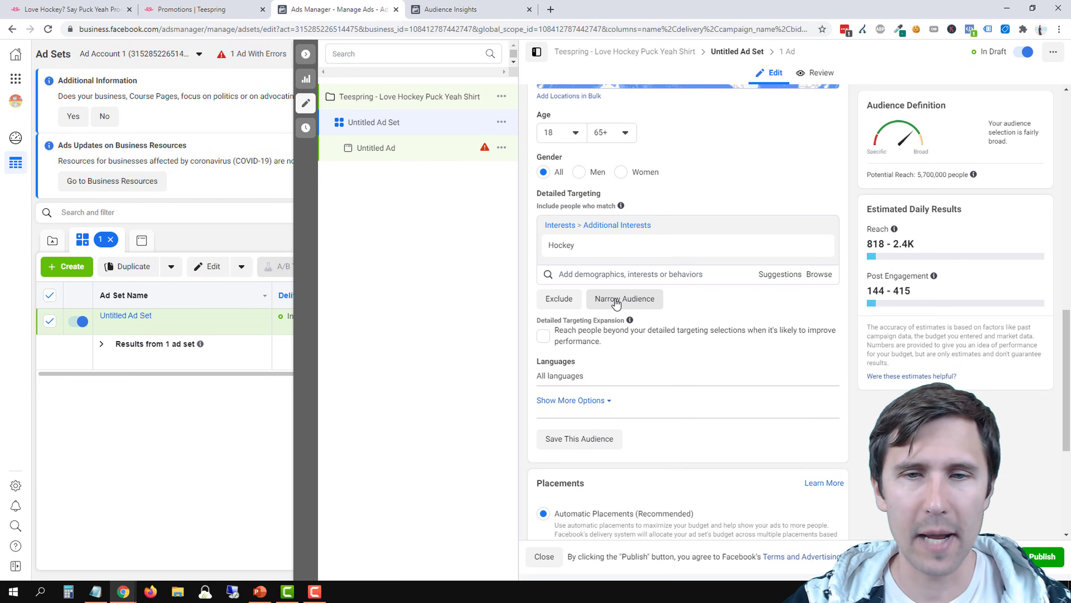
Narrow the ad set's audience so that people interested in Hockey must also match the interest HockeyShot.com
{"action": "left_click", "coordinate": [615, 300]}
{"action": "left_click", "coordinate": [581, 312]}
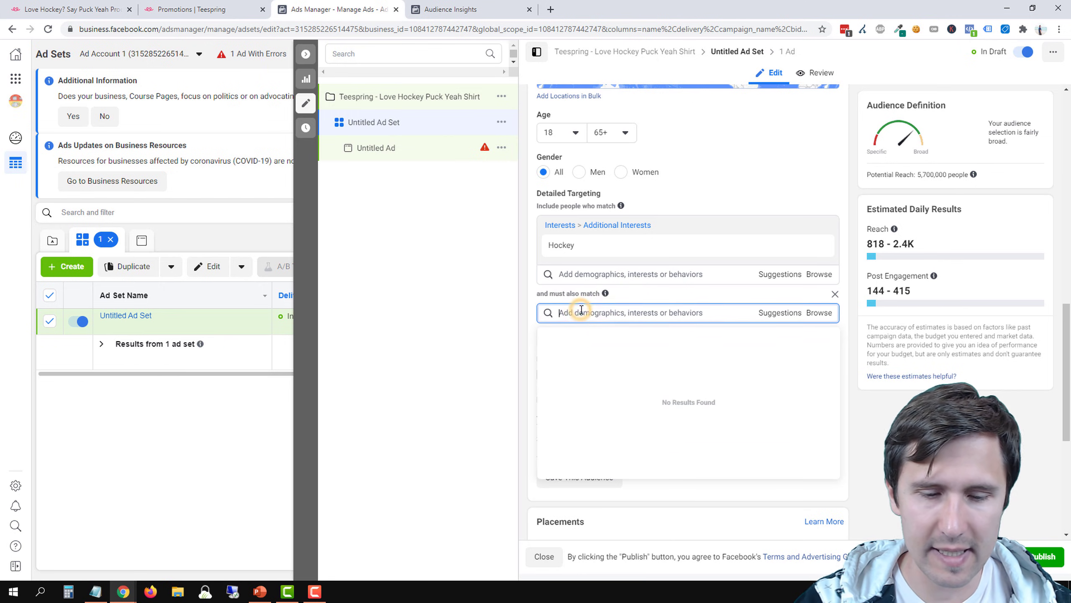
{"action": "type", "text": "hockey"}
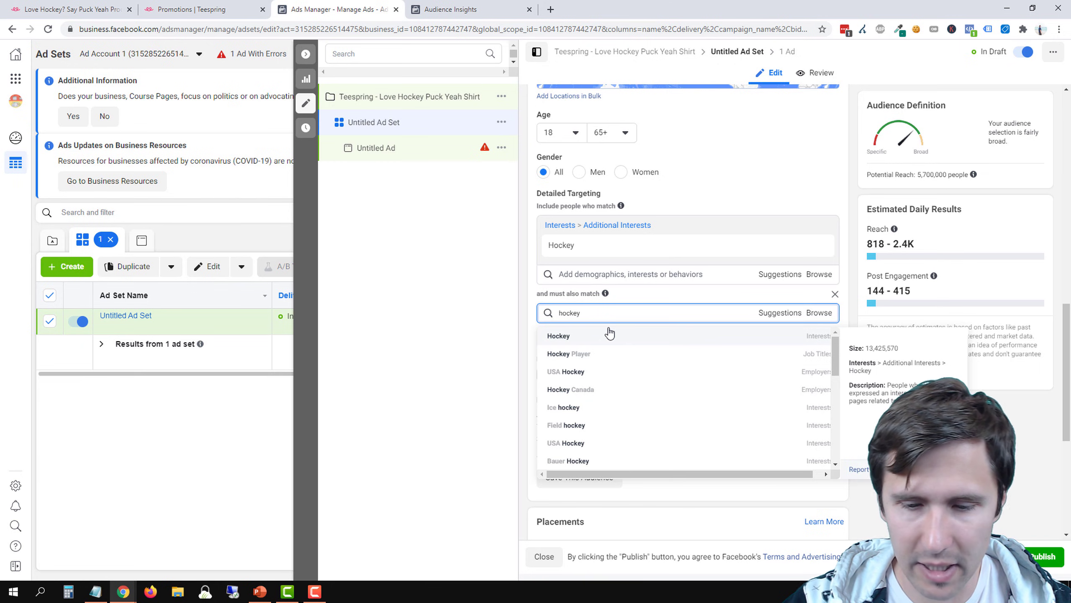
{"action": "key", "text": "BackSpace"}
{"action": "key", "text": "BackSpace"}
{"action": "key", "text": "BackSpace"}
{"action": "key", "text": "BackSpace"}
{"action": "key", "text": "BackSpace"}
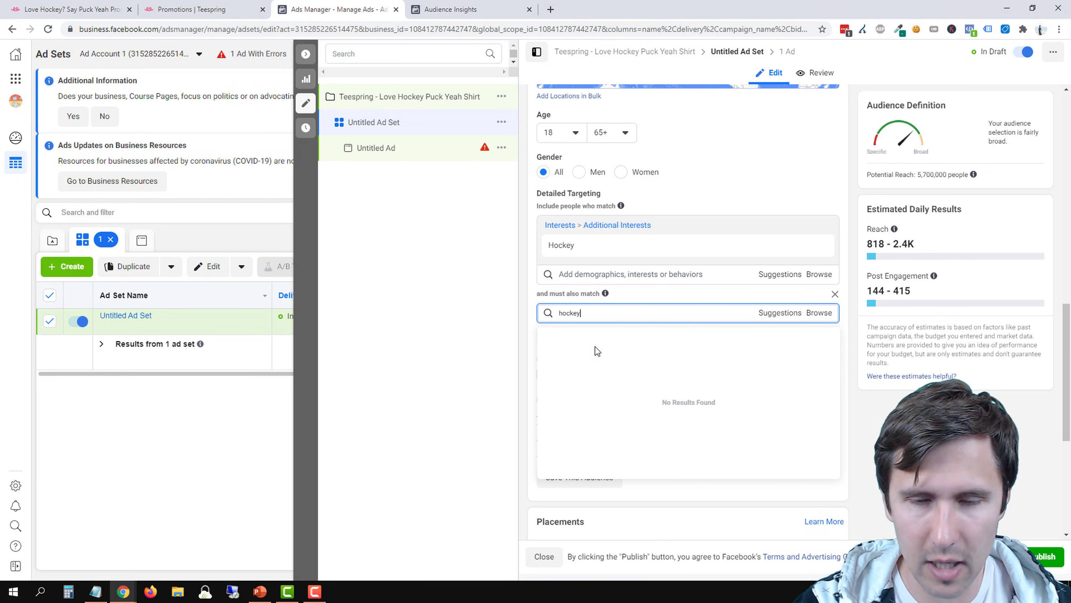
{"action": "left_click", "coordinate": [101, 590]}
{"action": "left_click", "coordinate": [100, 588]}
{"action": "type", "text": "sh"}
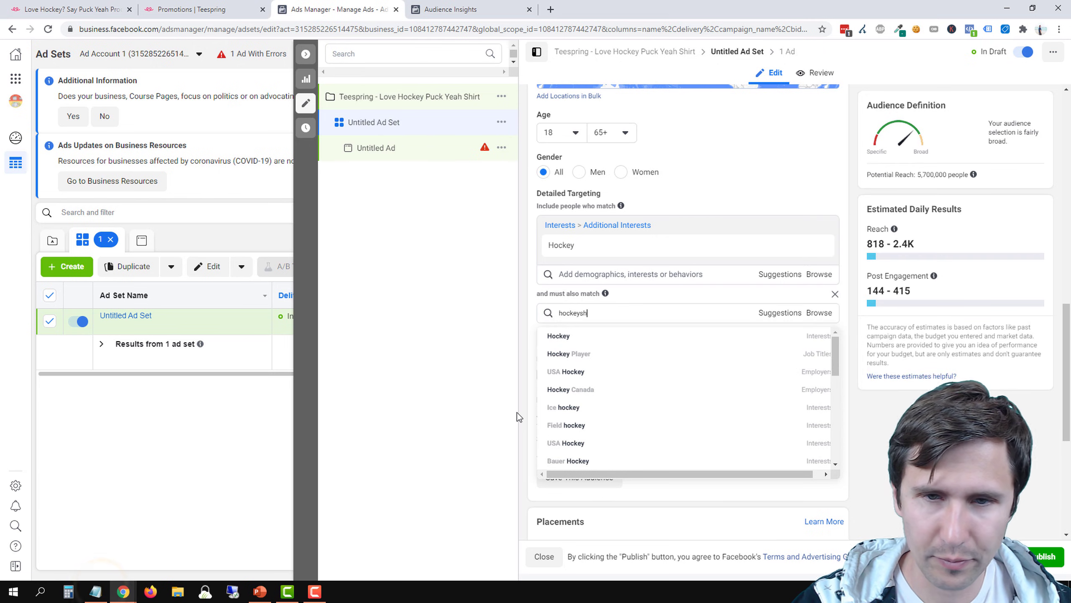
{"action": "type", "text": "ot.com"}
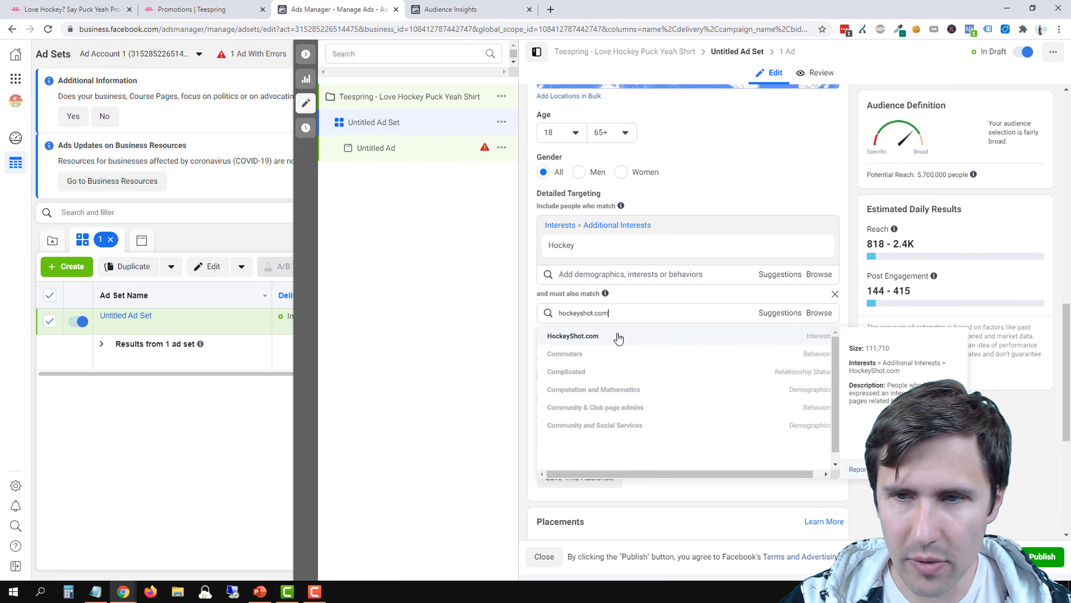
{"action": "left_click", "coordinate": [619, 337]}
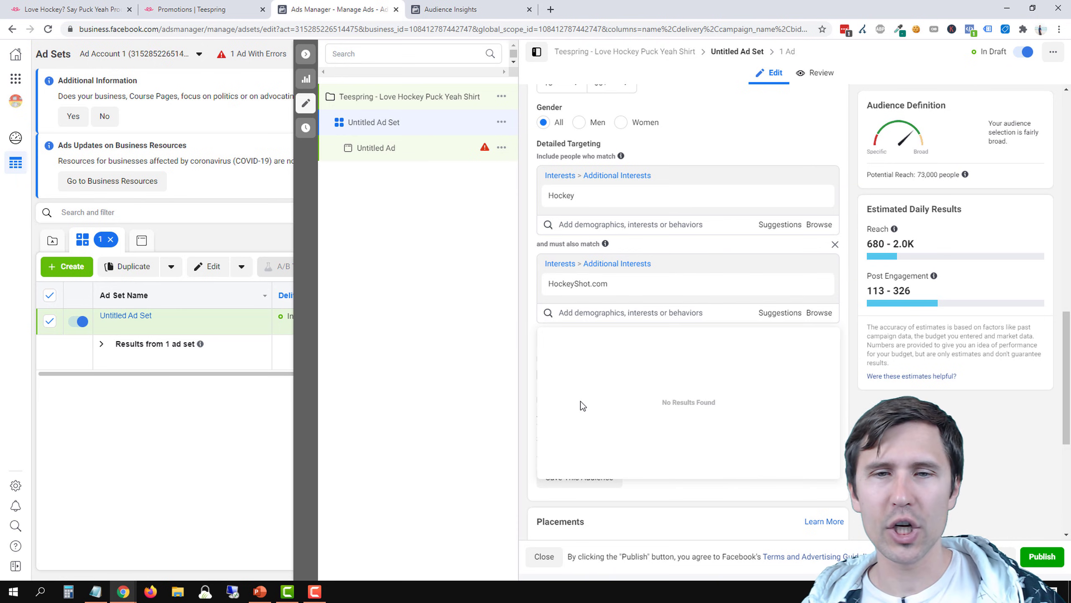
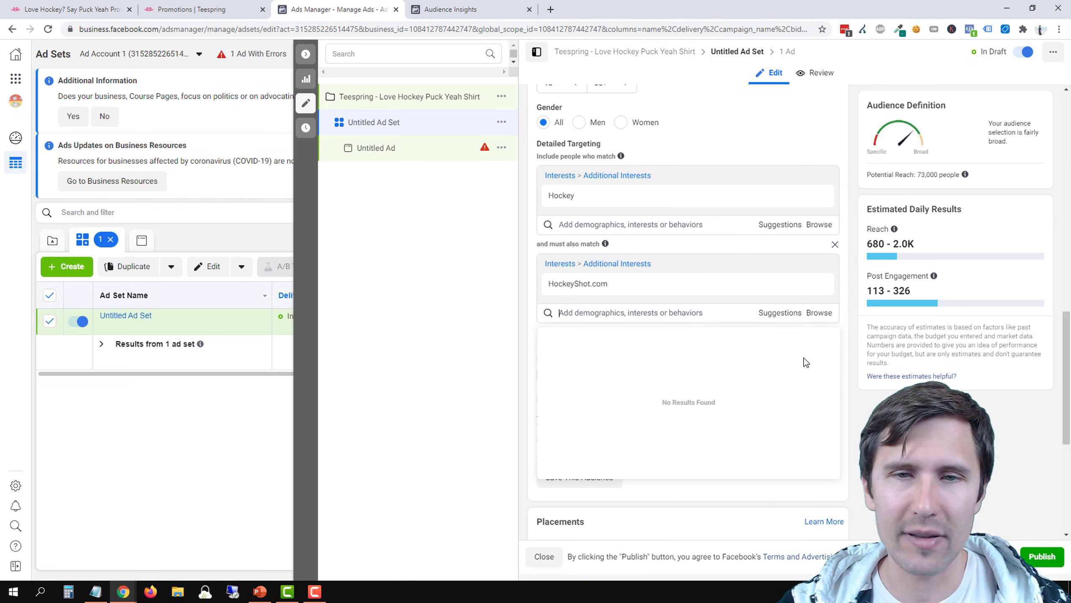
Add USA Hockey under employers to the people included in the ad set's detailed targeting
{"action": "mouse_move", "coordinate": [570, 195]}
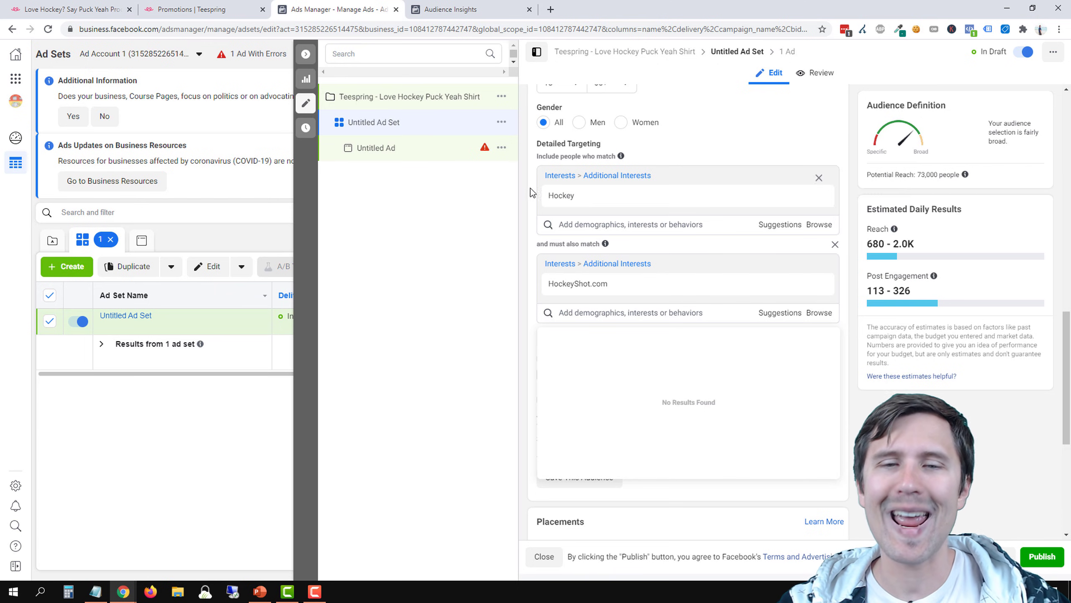
{"action": "mouse_move", "coordinate": [619, 284]}
{"action": "left_click", "coordinate": [586, 224]}
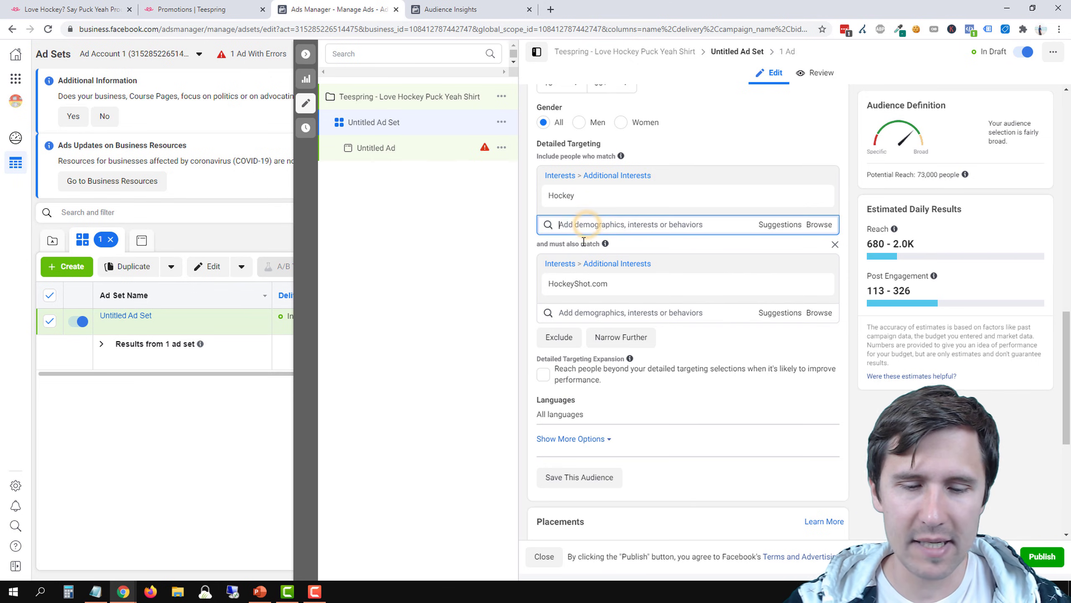
{"action": "type", "text": "hockey"}
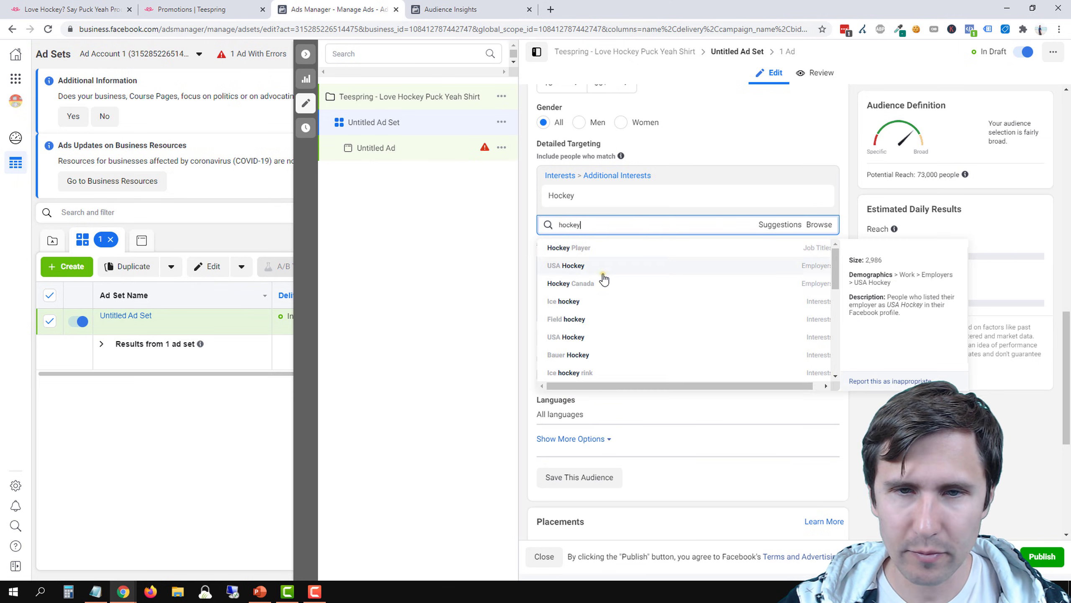
{"action": "left_click", "coordinate": [603, 279]}
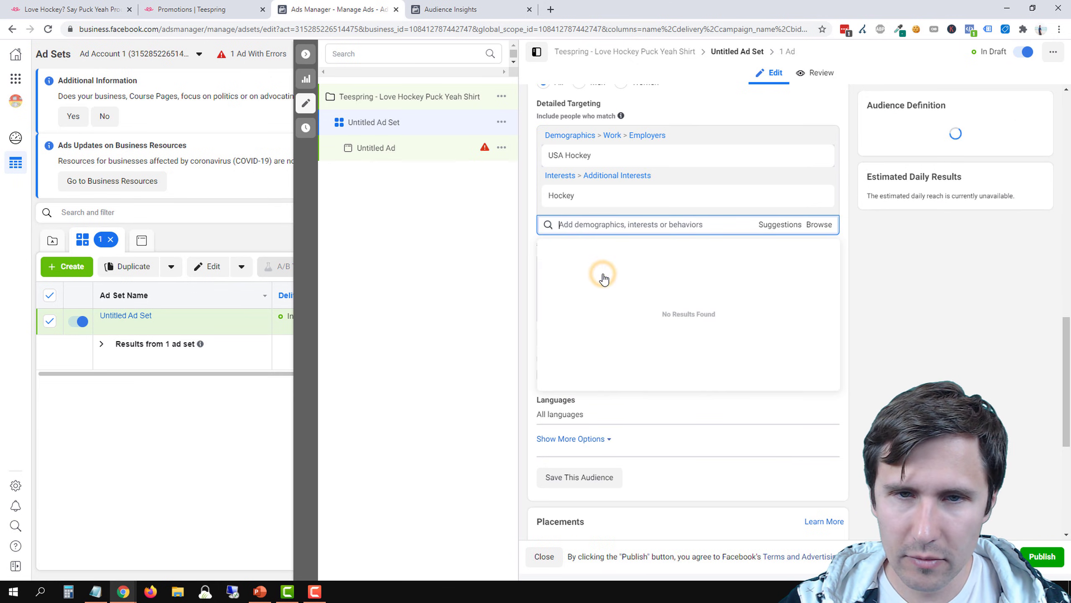
{"action": "left_click", "coordinate": [462, 272]}
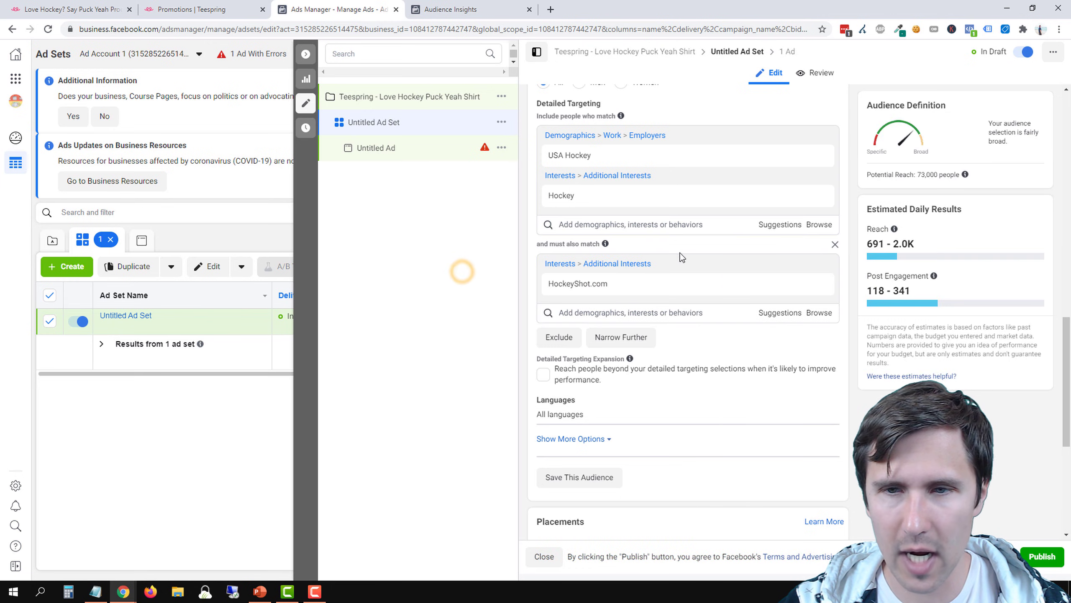
Remove the HockeyShot.com narrowing condition and add the Ice hockey interest to the included audience
{"action": "left_click", "coordinate": [835, 244]}
{"action": "left_click", "coordinate": [586, 223]}
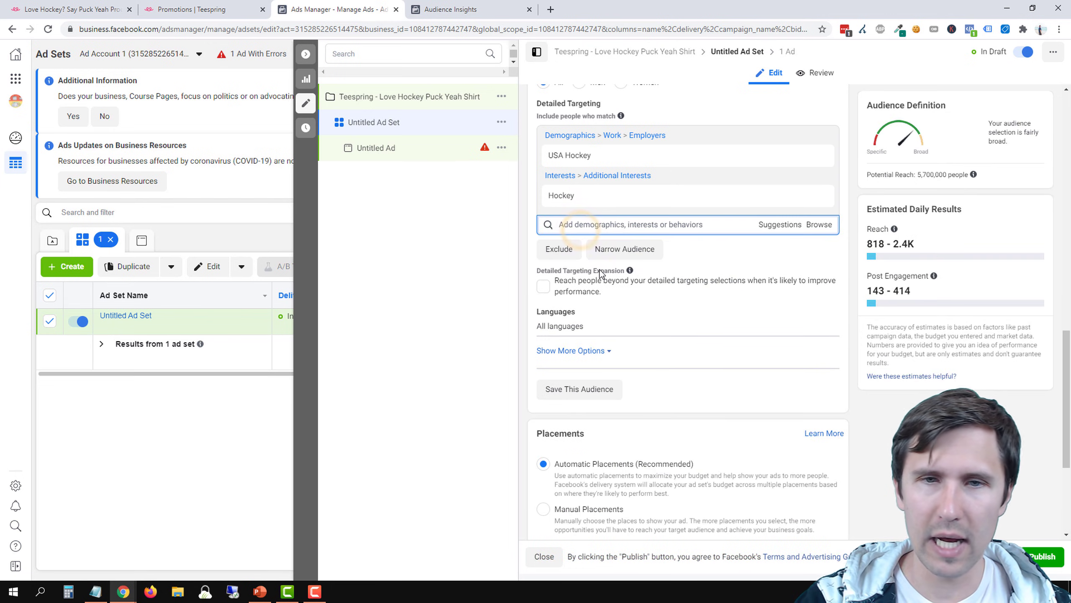
{"action": "type", "text": "h"}
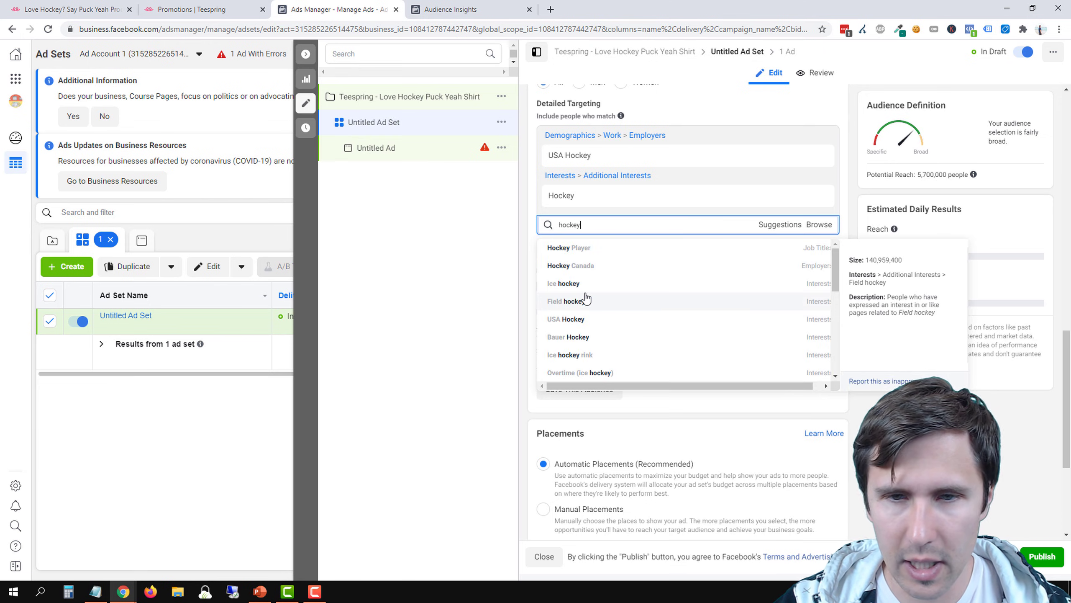
{"action": "type", "text": "ockey"}
{"action": "left_click", "coordinate": [582, 293]}
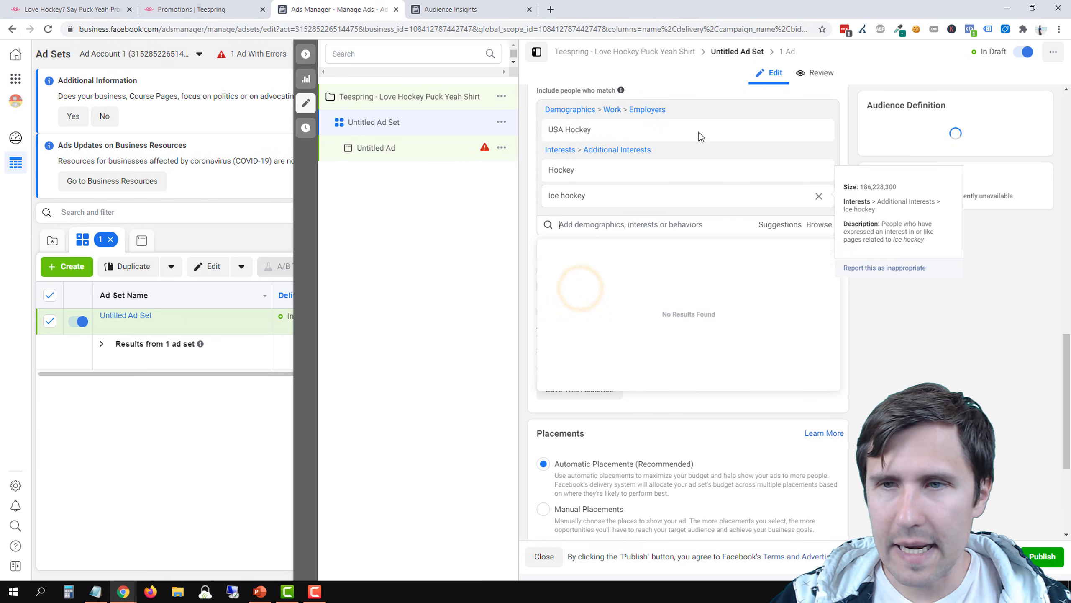
{"action": "left_click_drag", "start_coordinate": [921, 174], "coordinate": [959, 174]}
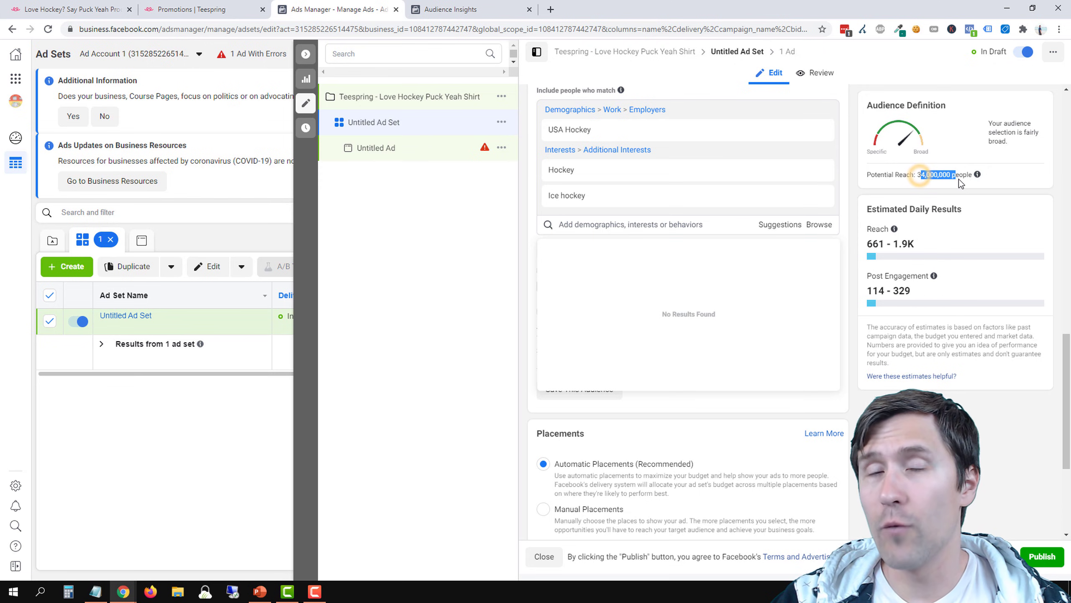
Remove USA Hockey and Ice hockey from the included audience, keeping only the Hockey interest
{"action": "scroll", "coordinate": [582, 252], "scroll_direction": "up", "scroll_amount": 1}
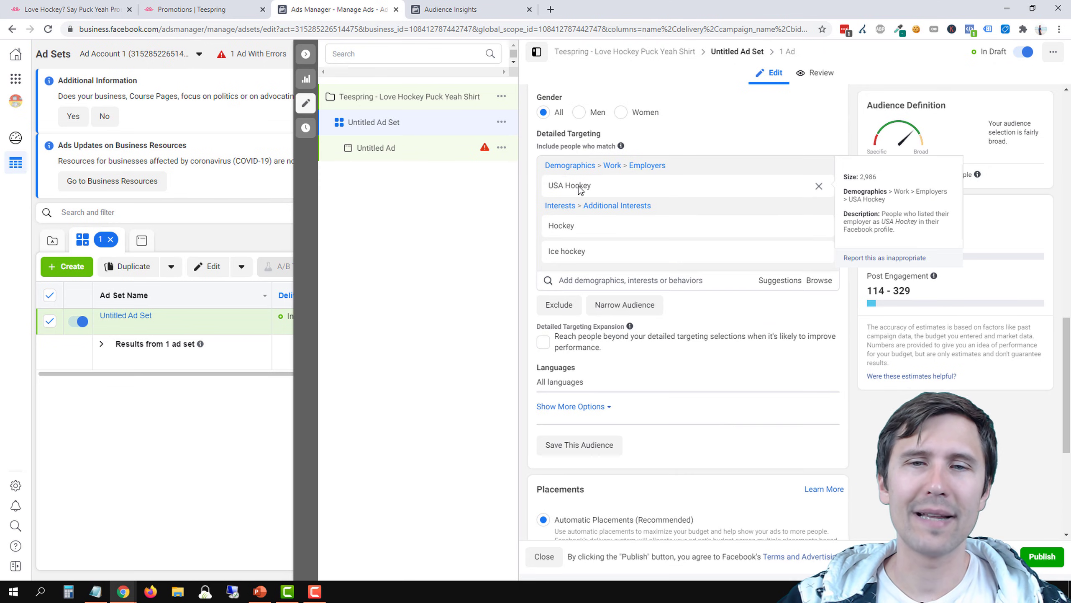
{"action": "mouse_move", "coordinate": [585, 228]}
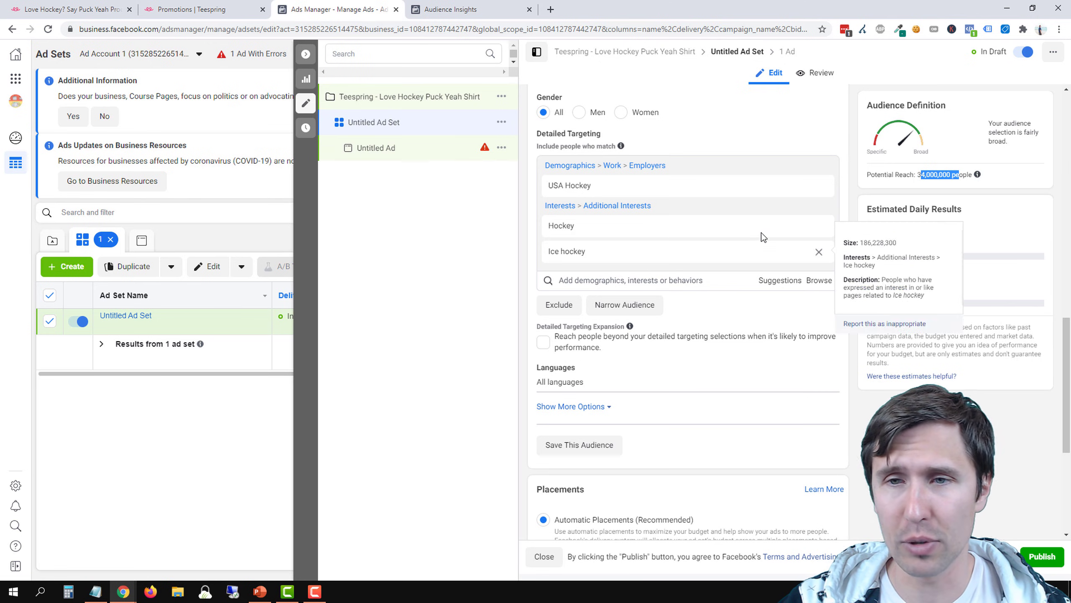
{"action": "mouse_move", "coordinate": [820, 185]}
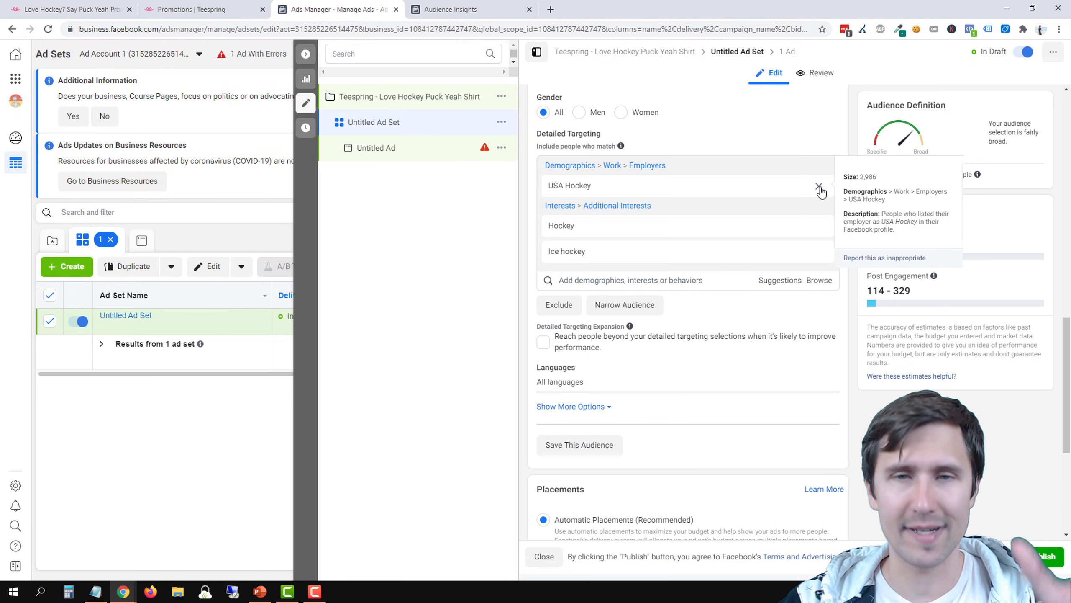
{"action": "left_click", "coordinate": [819, 186]}
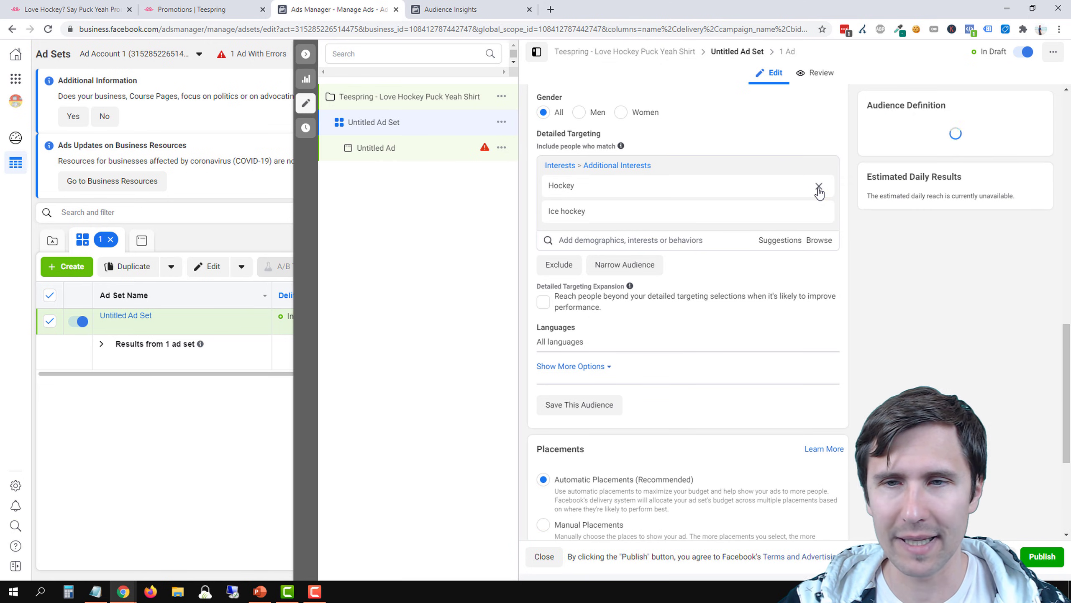
{"action": "left_click", "coordinate": [818, 211]}
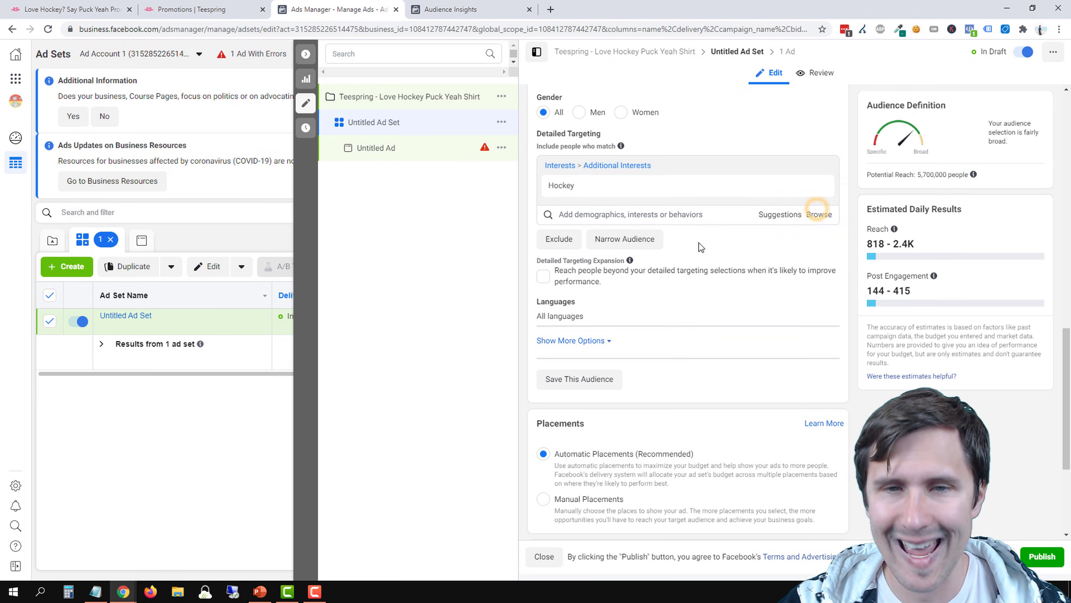
Narrow the Hockey audience to people who must also match the HockeyShot.com interest
{"action": "left_click", "coordinate": [637, 241]}
{"action": "type", "text": "hocke"}
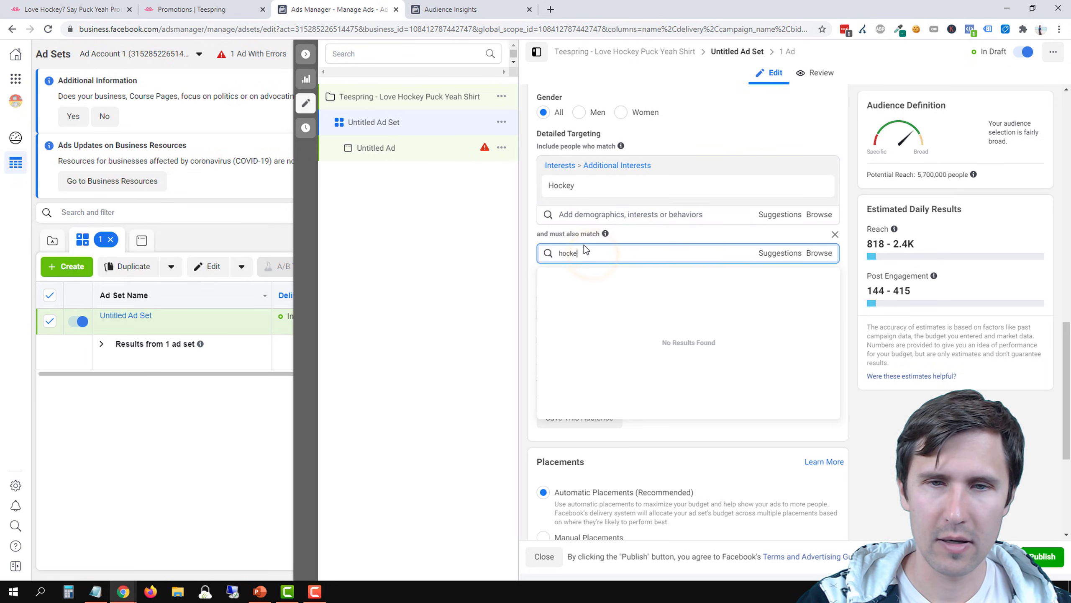
{"action": "type", "text": "yshot.com"}
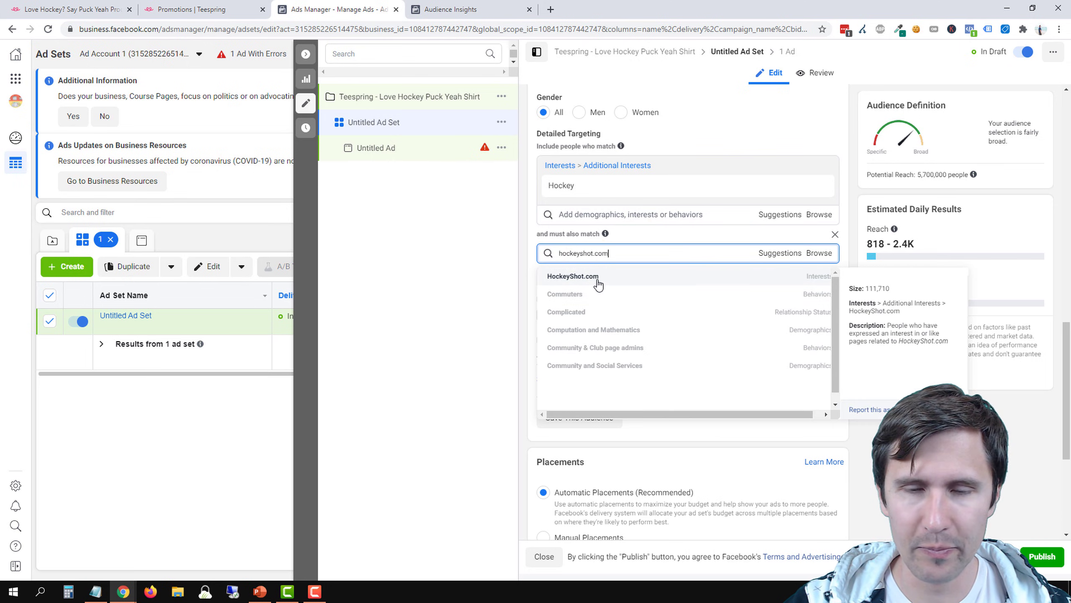
{"action": "left_click", "coordinate": [597, 278]}
{"action": "left_click", "coordinate": [524, 305]}
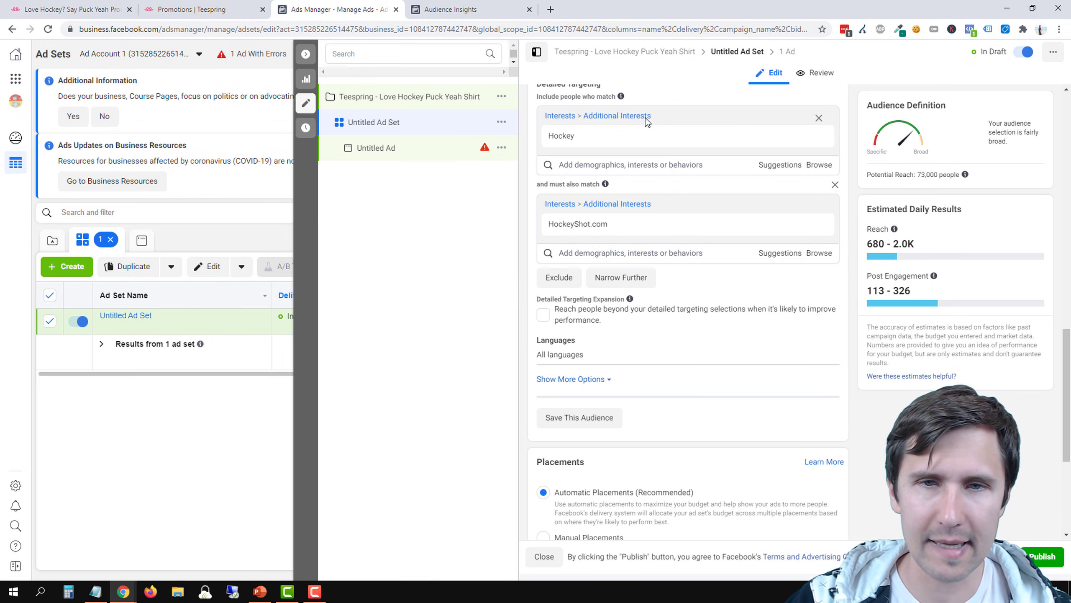
Expand the additional audience options and review the available connection types without choosing one
{"action": "scroll", "coordinate": [649, 299], "scroll_direction": "up", "scroll_amount": 2}
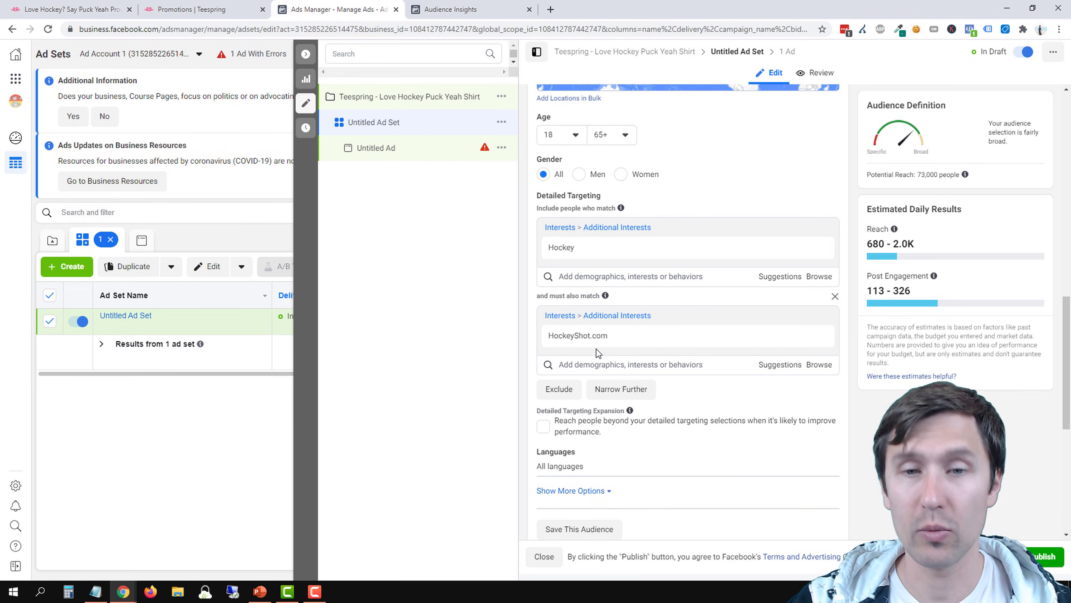
{"action": "scroll", "coordinate": [745, 382], "scroll_direction": "down", "scroll_amount": 1}
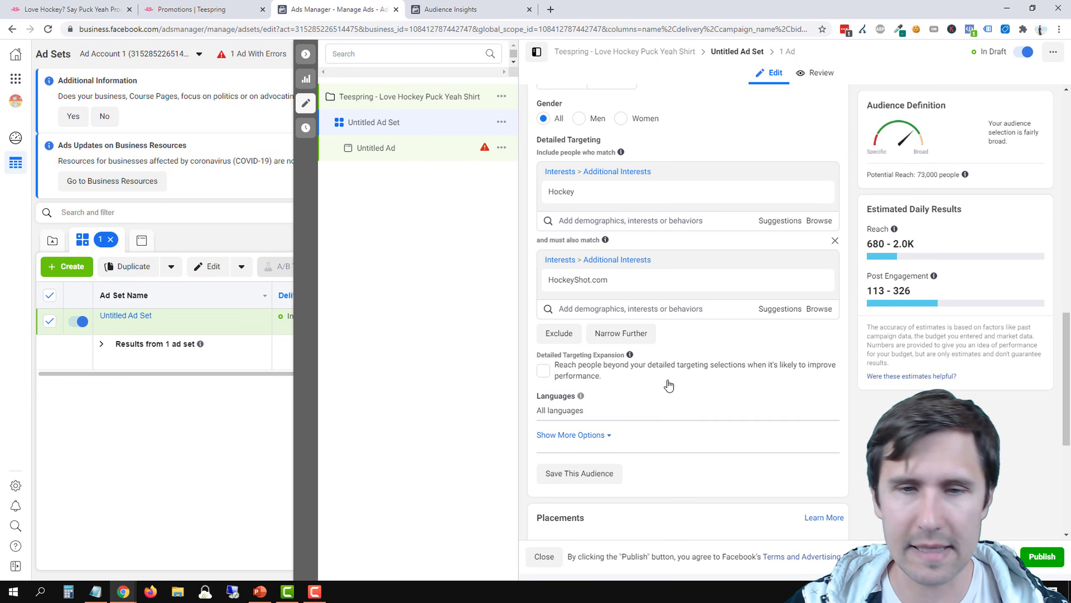
{"action": "scroll", "coordinate": [655, 378], "scroll_direction": "down", "scroll_amount": 2}
{"action": "left_click", "coordinate": [578, 323]}
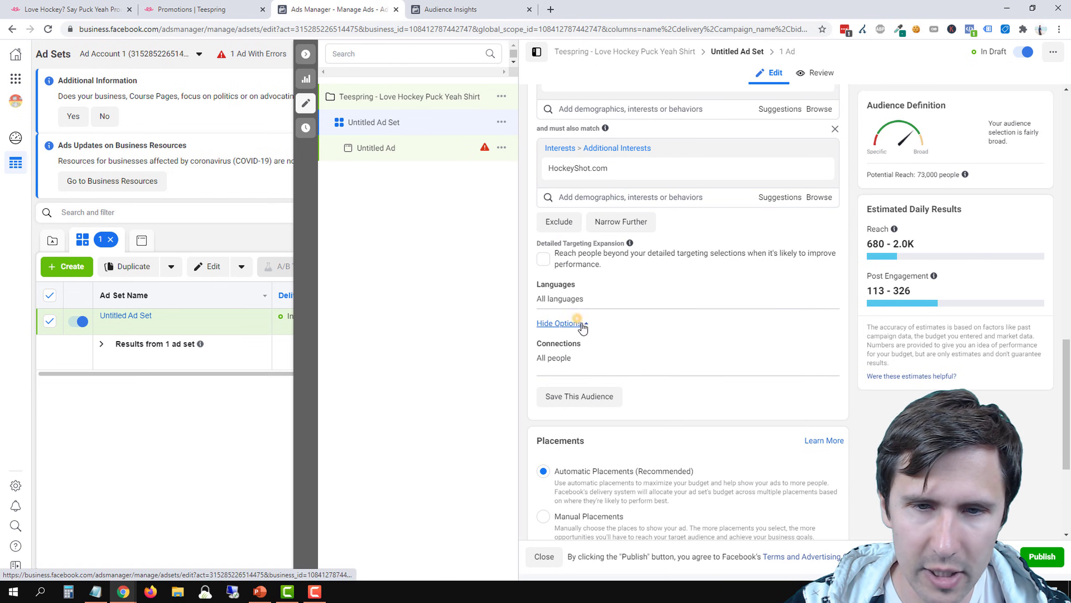
{"action": "left_click", "coordinate": [821, 346]}
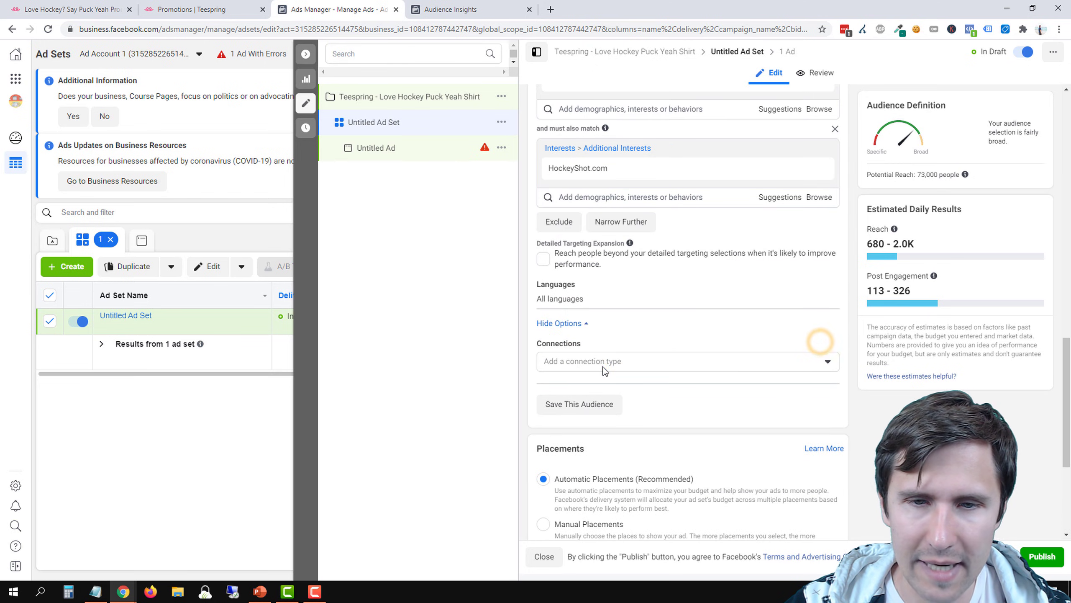
{"action": "left_click", "coordinate": [604, 361]}
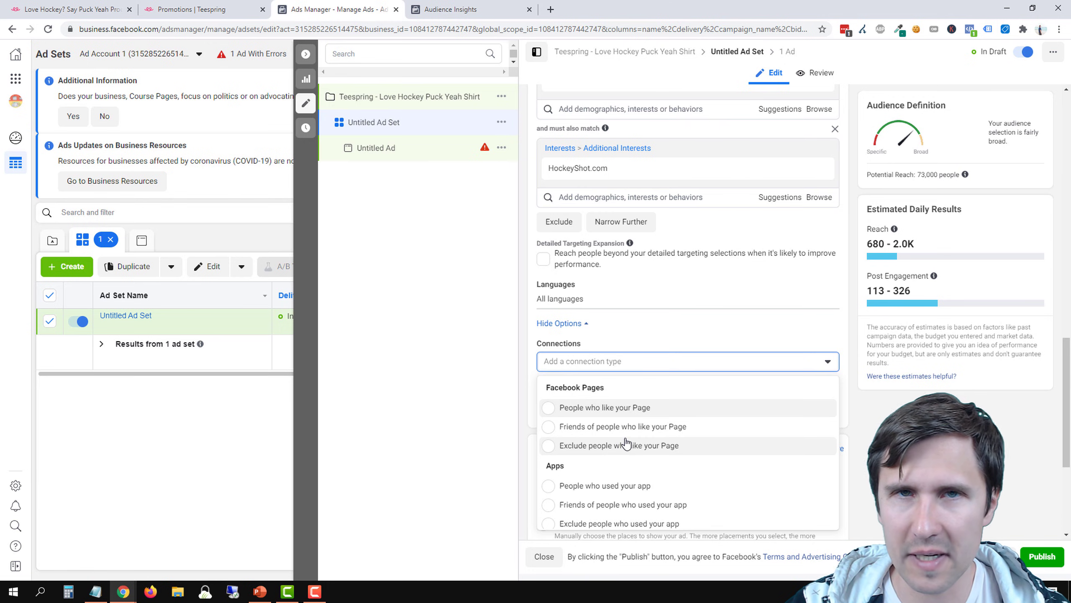
{"action": "left_click", "coordinate": [502, 360]}
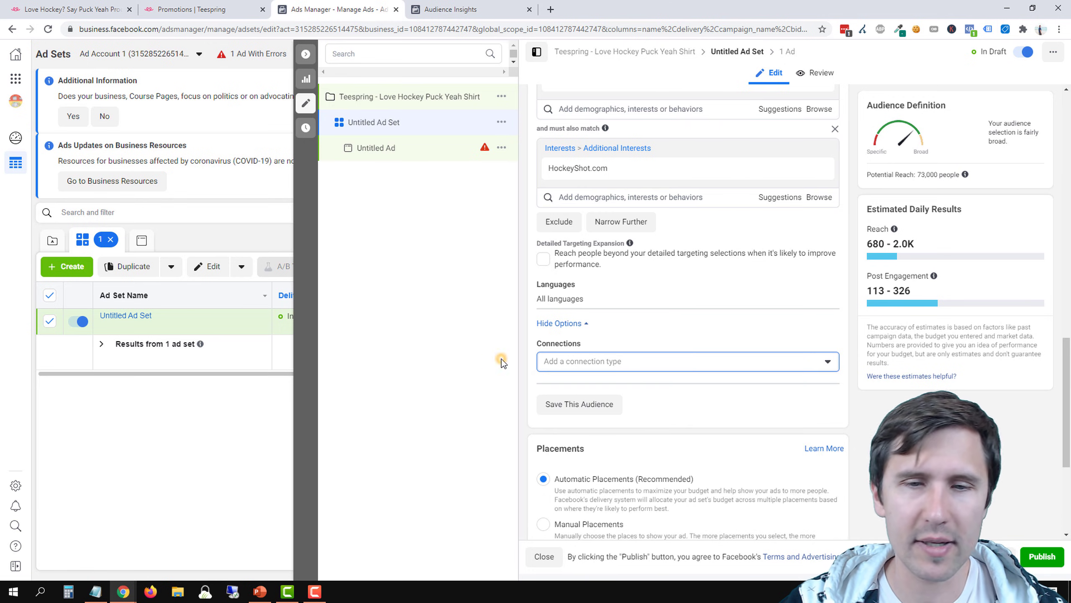
Switch the ad set from automatic to manual placements
{"action": "scroll", "coordinate": [735, 360], "scroll_direction": "down", "scroll_amount": 4}
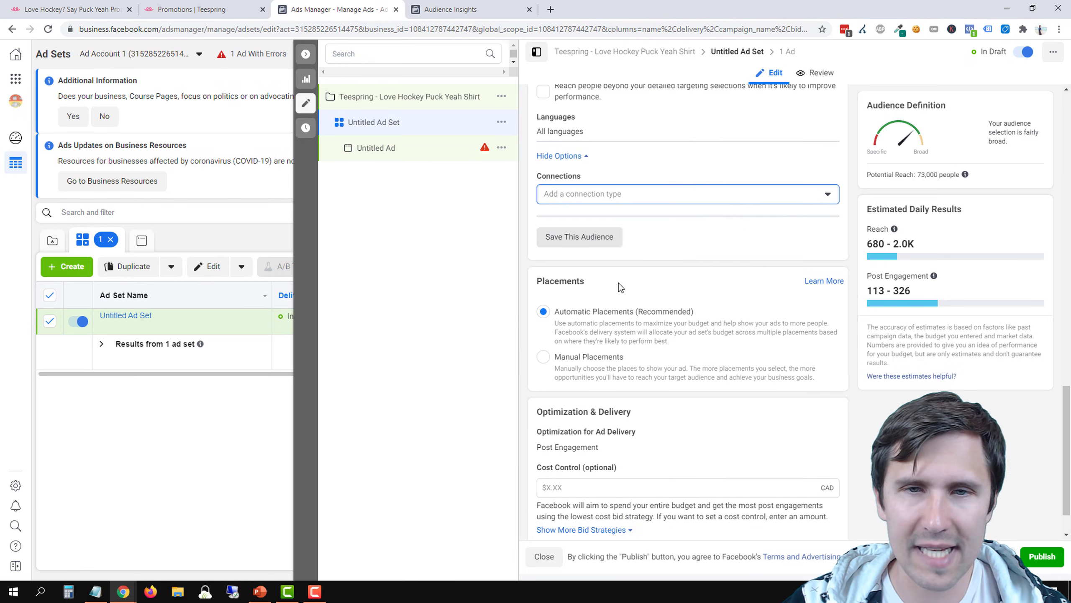
{"action": "scroll", "coordinate": [618, 283], "scroll_direction": "up", "scroll_amount": 5}
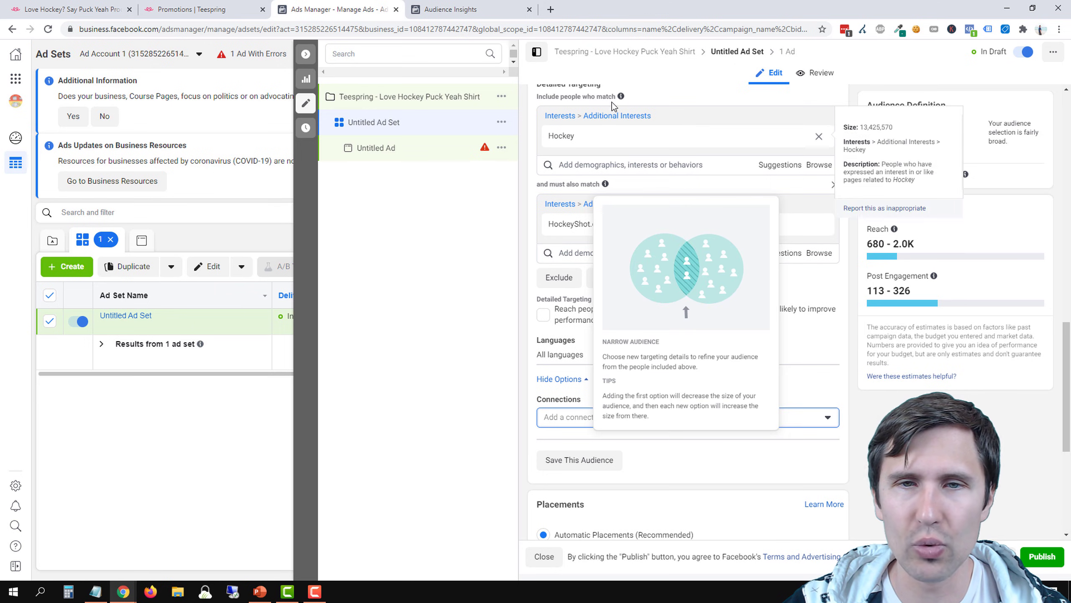
{"action": "scroll", "coordinate": [669, 214], "scroll_direction": "up", "scroll_amount": 6}
{"action": "scroll", "coordinate": [625, 331], "scroll_direction": "down", "scroll_amount": 6}
{"action": "scroll", "coordinate": [626, 331], "scroll_direction": "down", "scroll_amount": 4}
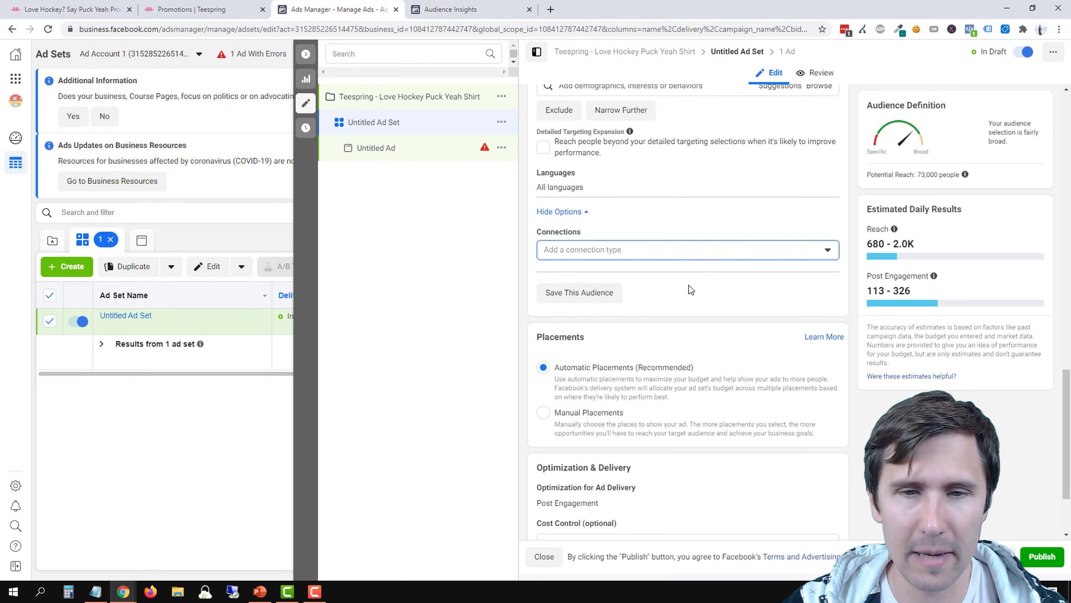
{"action": "scroll", "coordinate": [705, 268], "scroll_direction": "down", "scroll_amount": 3}
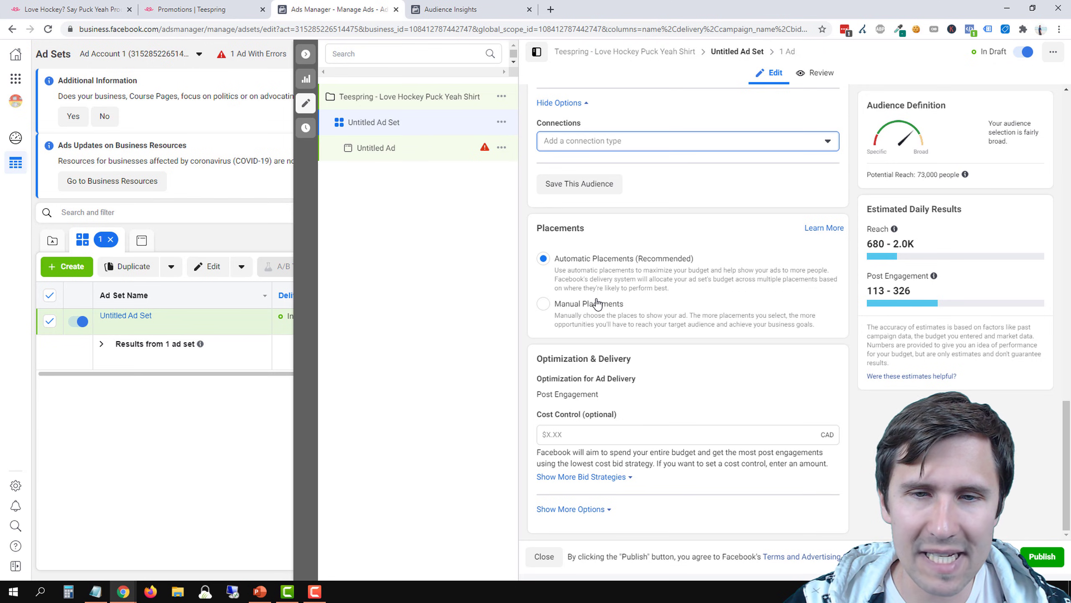
{"action": "left_click", "coordinate": [587, 308]}
Exclude Instagram and limit the feed placements to Facebook News Feed only
{"action": "scroll", "coordinate": [633, 329], "scroll_direction": "down", "scroll_amount": 3}
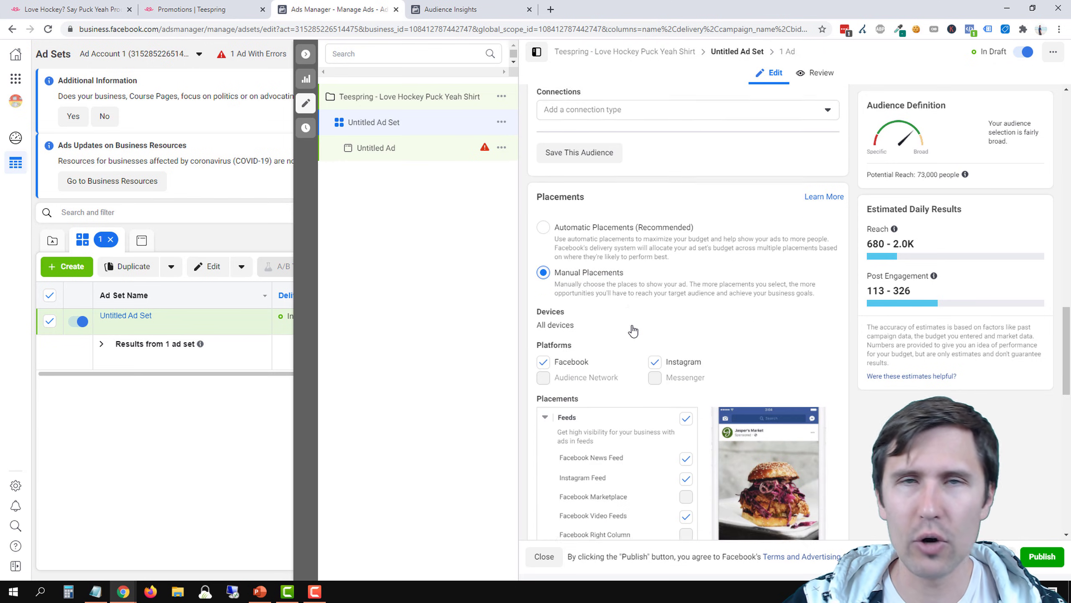
{"action": "scroll", "coordinate": [642, 274], "scroll_direction": "down", "scroll_amount": 2}
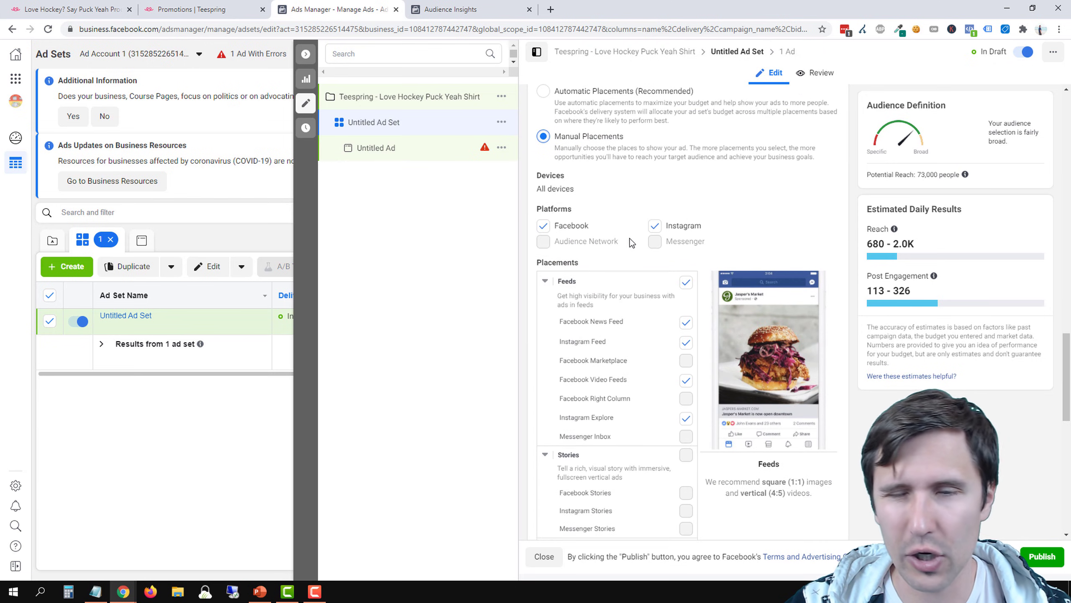
{"action": "left_click", "coordinate": [654, 228]}
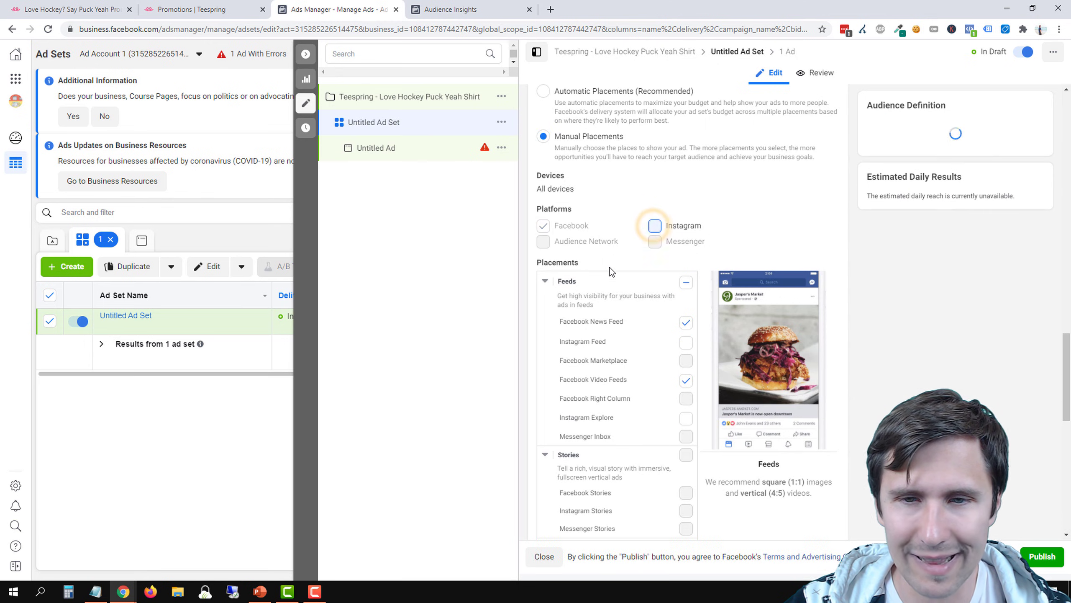
{"action": "left_click", "coordinate": [685, 283]}
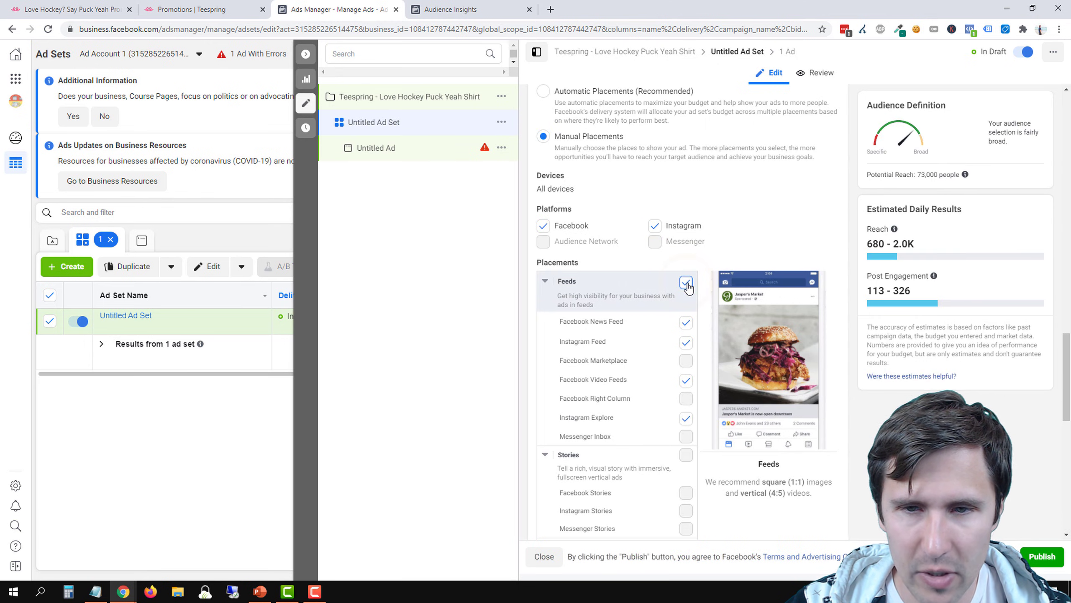
{"action": "left_click", "coordinate": [688, 283]}
{"action": "left_click", "coordinate": [685, 322]}
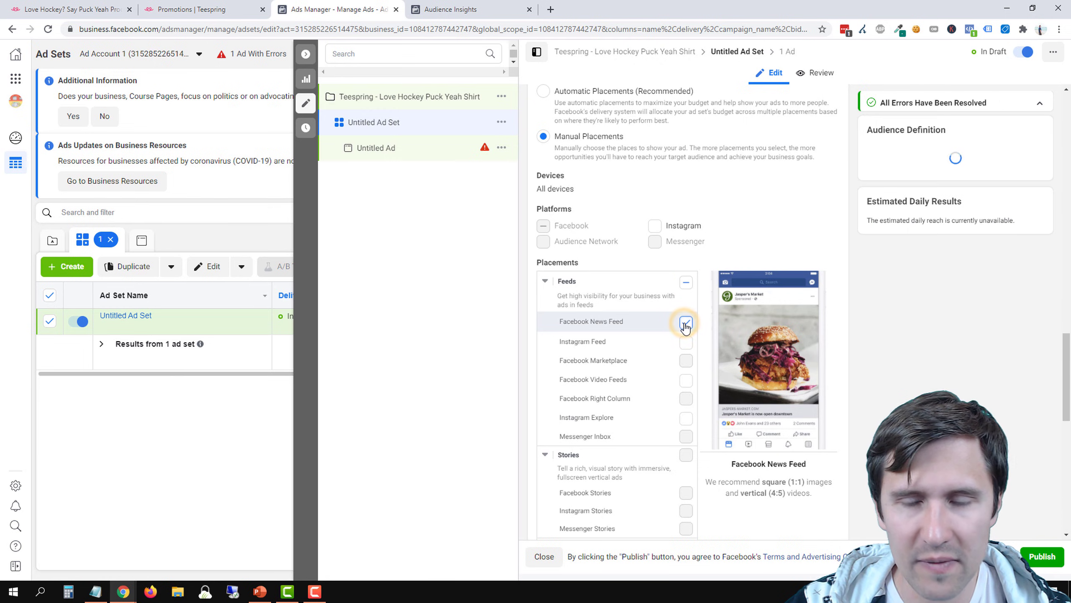
Exclude the In-Stream and Search placements from the ad set
{"action": "scroll", "coordinate": [711, 311], "scroll_direction": "down", "scroll_amount": 3}
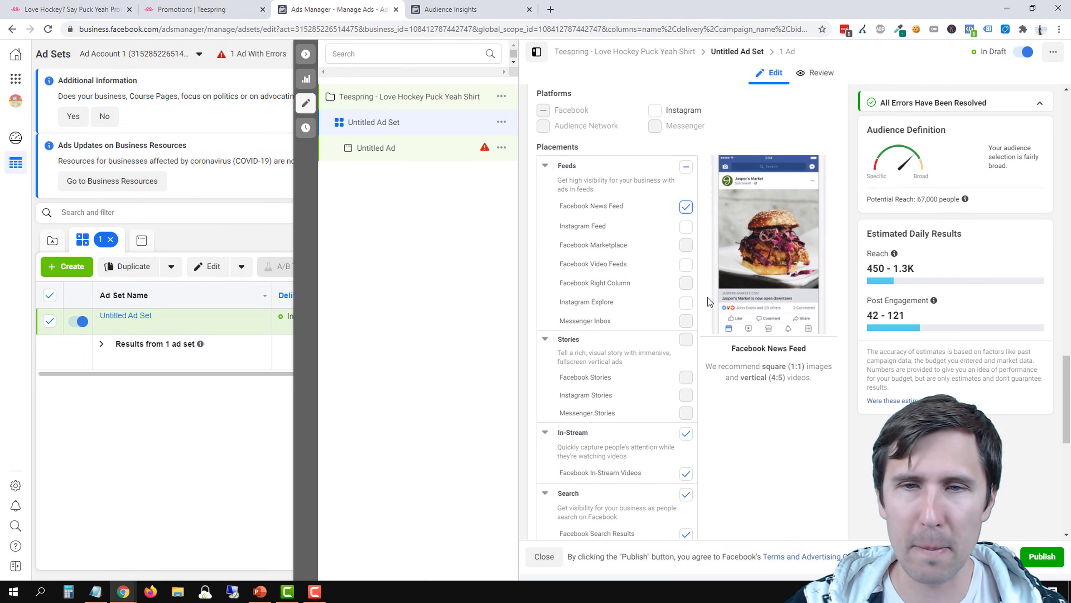
{"action": "scroll", "coordinate": [708, 297], "scroll_direction": "down", "scroll_amount": 3}
{"action": "left_click", "coordinate": [686, 324]}
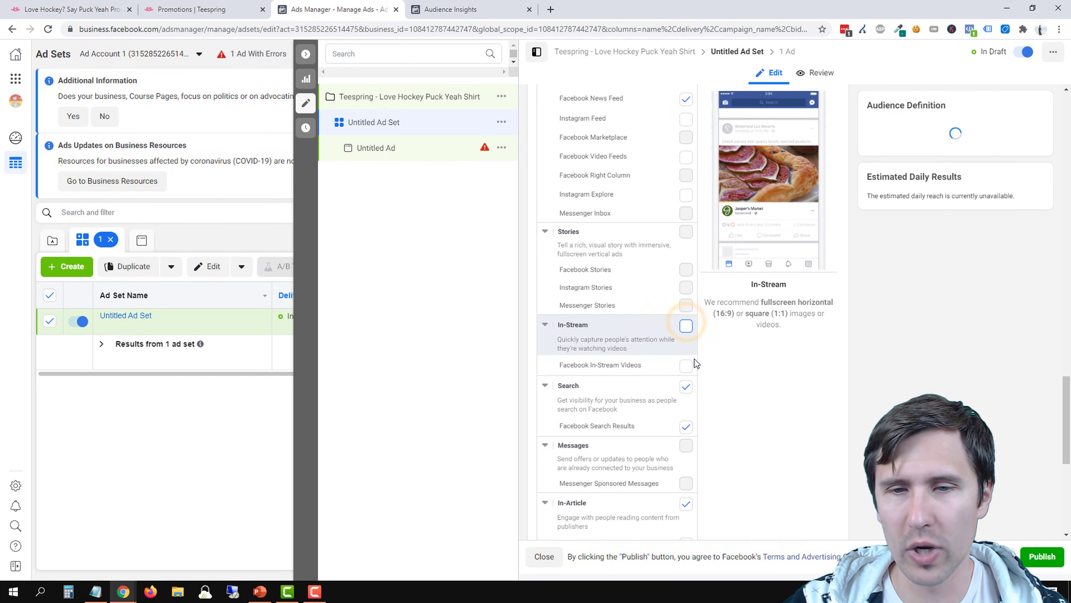
{"action": "left_click", "coordinate": [685, 386]}
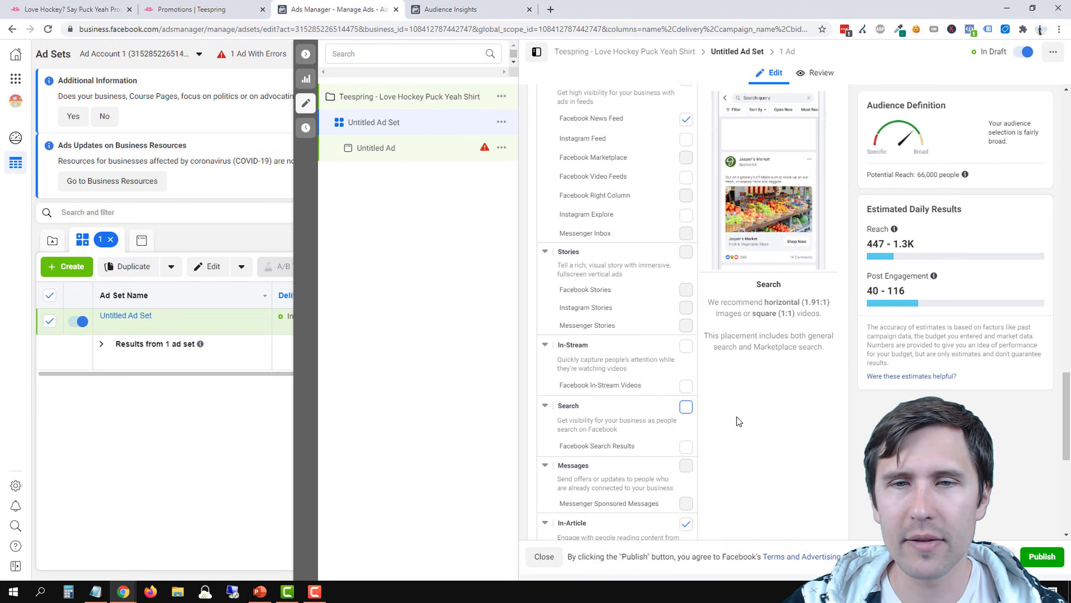
Exclude the In-Article placement from the ad set, keeping Facebook News Feed as the only placement
{"action": "scroll", "coordinate": [737, 420], "scroll_direction": "up", "scroll_amount": 3}
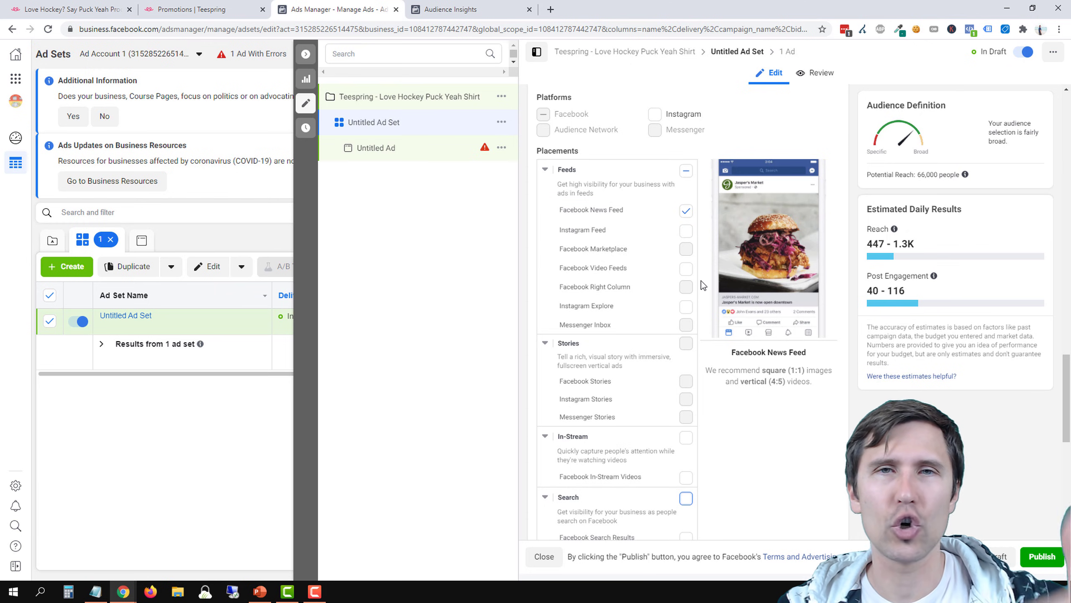
{"action": "scroll", "coordinate": [713, 303], "scroll_direction": "down", "scroll_amount": 3}
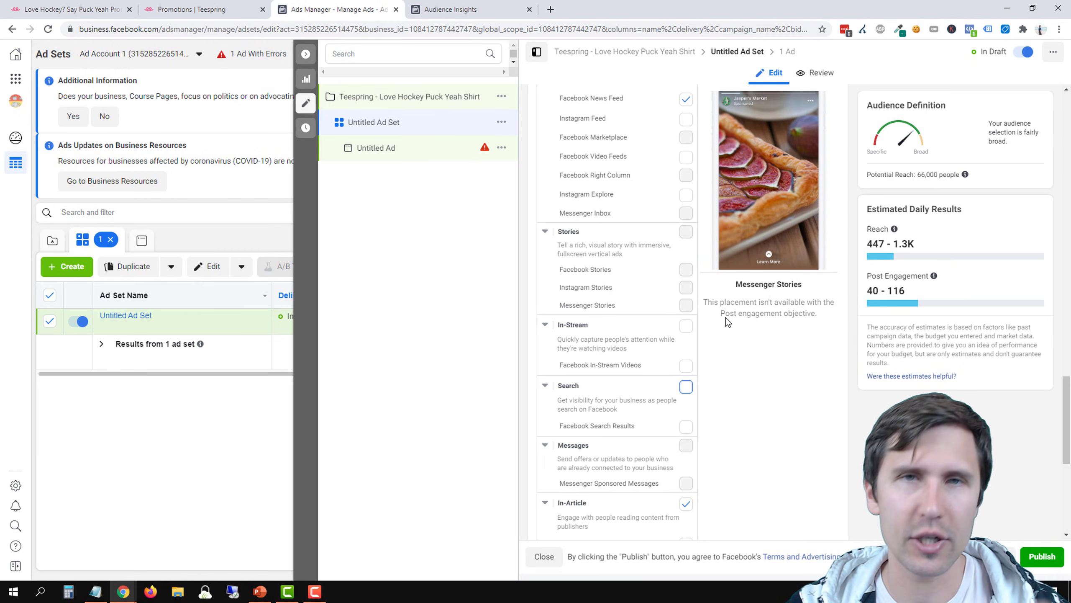
{"action": "scroll", "coordinate": [725, 317], "scroll_direction": "down", "scroll_amount": 4}
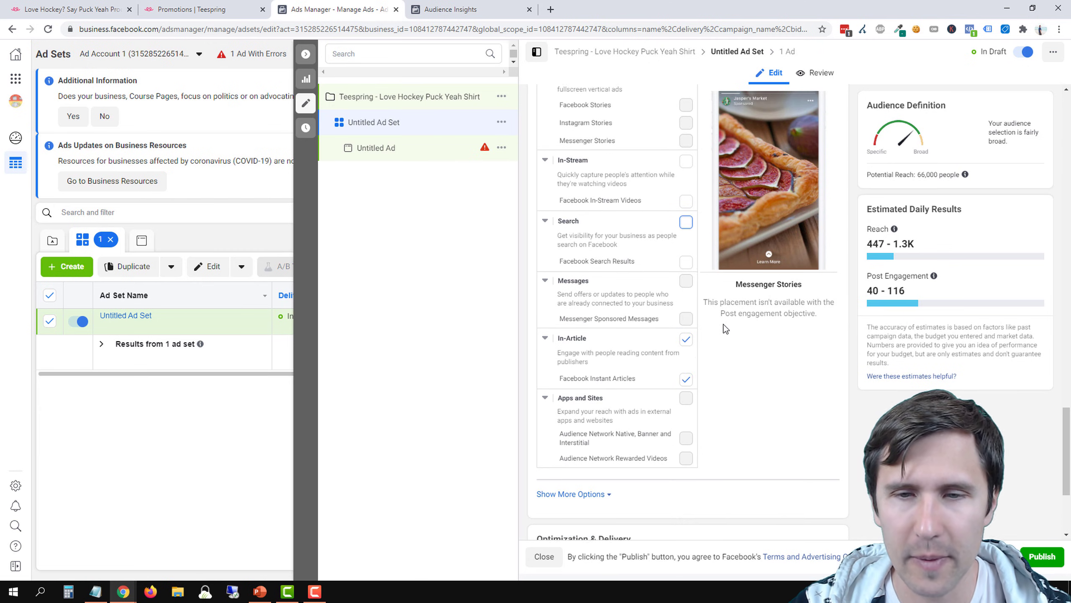
{"action": "left_click", "coordinate": [686, 337]}
{"action": "scroll", "coordinate": [693, 383], "scroll_direction": "up", "scroll_amount": 6}
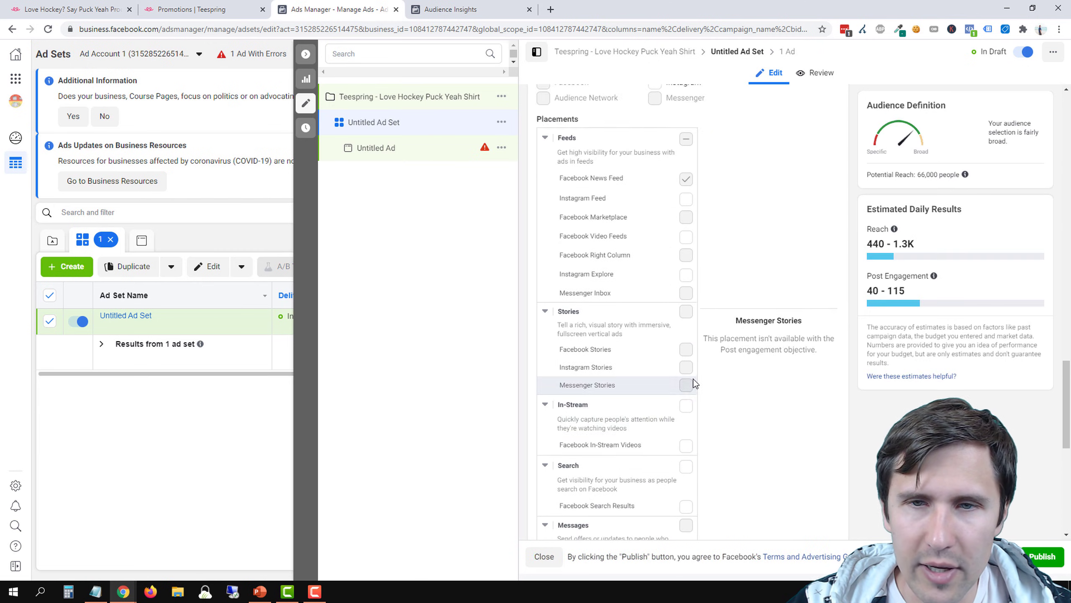
Show the additional placement options and review the specific mobile device and operating system choices, keeping All Mobile Devices
{"action": "scroll", "coordinate": [696, 383], "scroll_direction": "down", "scroll_amount": 8}
{"action": "scroll", "coordinate": [705, 371], "scroll_direction": "down", "scroll_amount": 2}
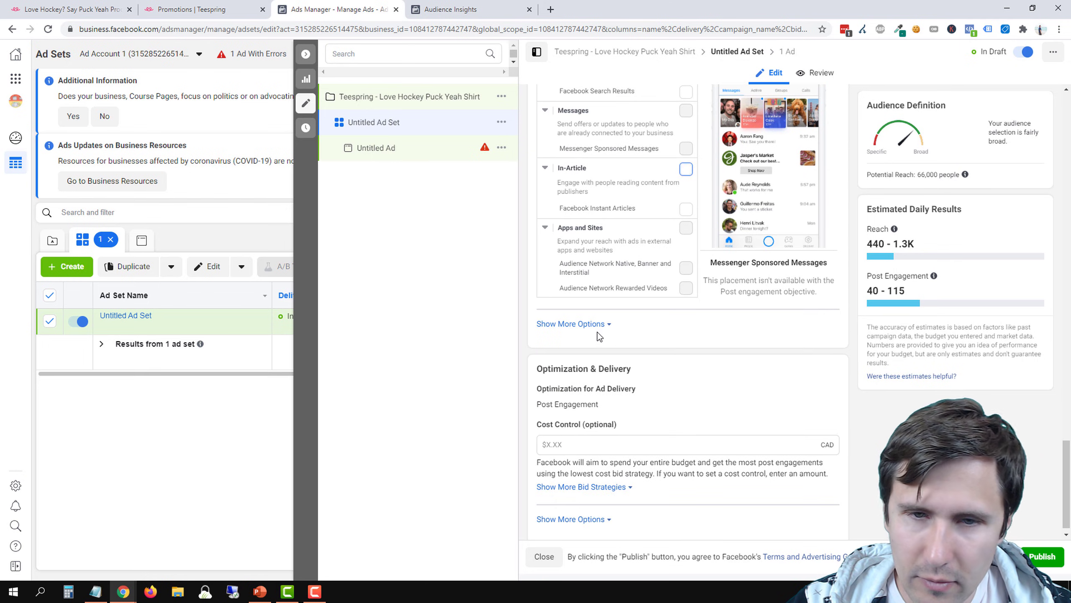
{"action": "left_click", "coordinate": [569, 323]}
{"action": "left_click", "coordinate": [819, 349]}
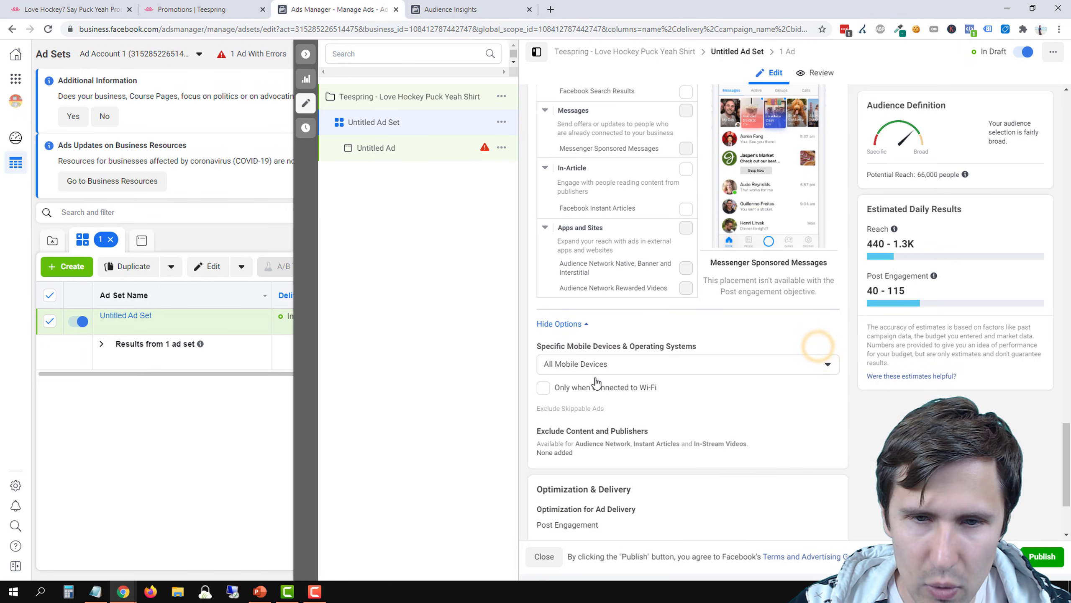
{"action": "left_click", "coordinate": [592, 365]}
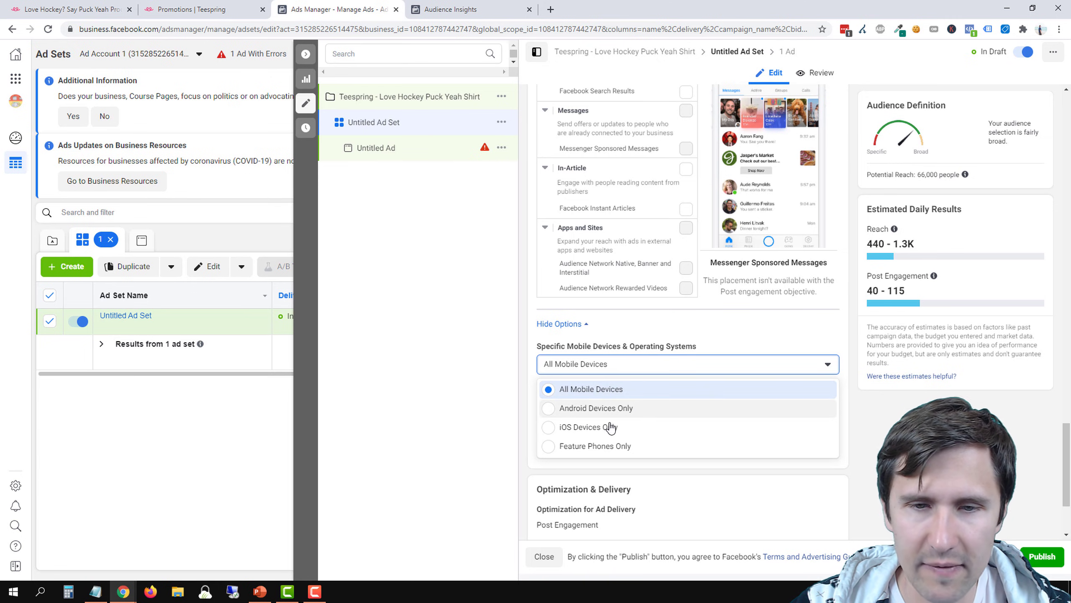
{"action": "left_click", "coordinate": [520, 425]}
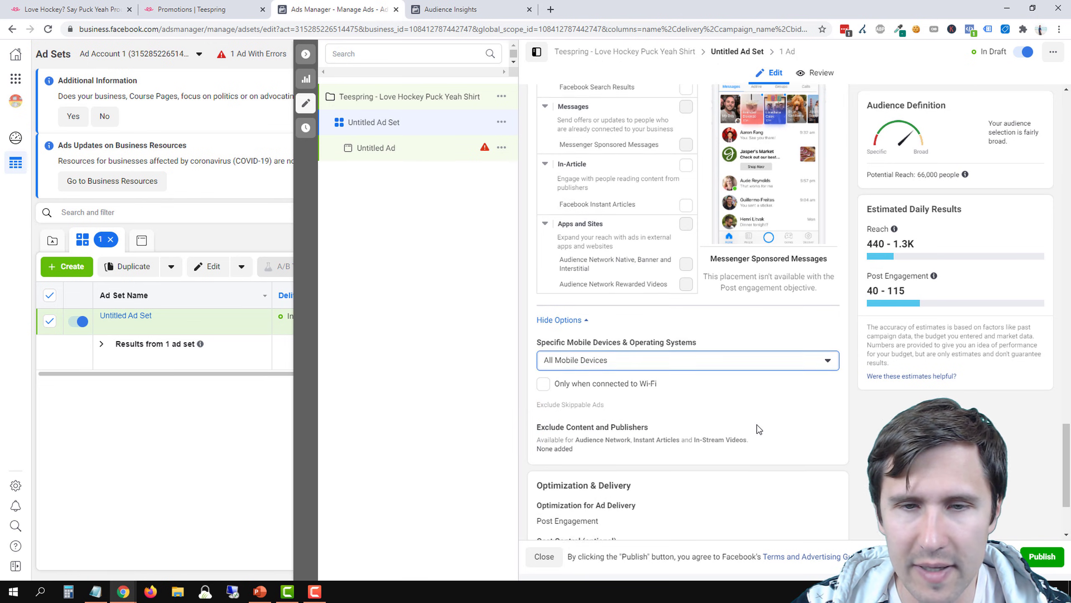
Open the Devices setting under Manual Placements and review the device types without changing the selection
{"action": "scroll", "coordinate": [681, 352], "scroll_direction": "down", "scroll_amount": 2}
{"action": "scroll", "coordinate": [681, 351], "scroll_direction": "up", "scroll_amount": 4}
{"action": "scroll", "coordinate": [681, 352], "scroll_direction": "up", "scroll_amount": 10}
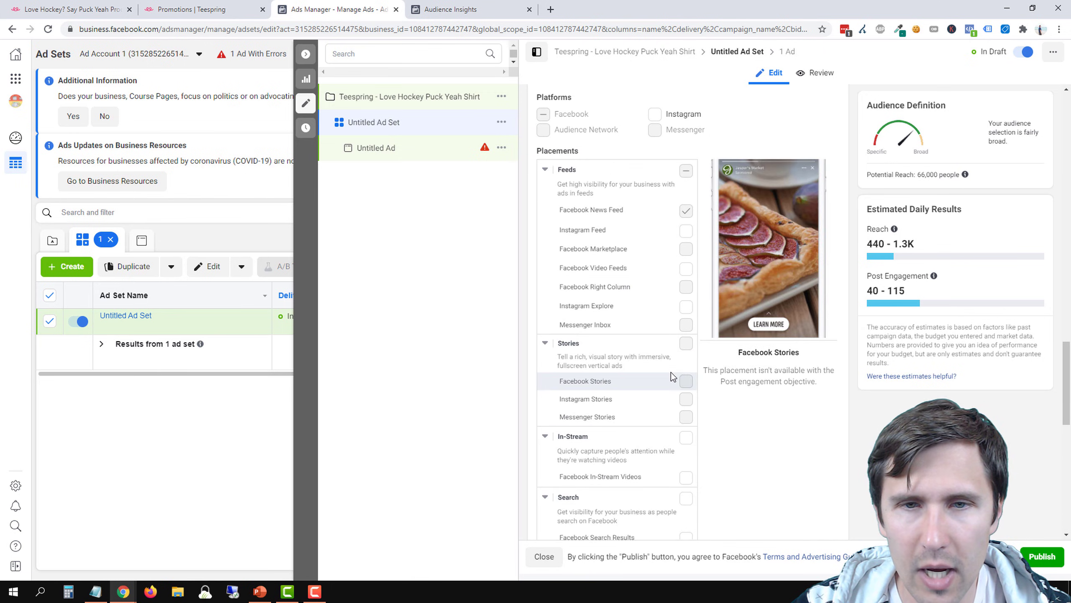
{"action": "left_click", "coordinate": [826, 173]}
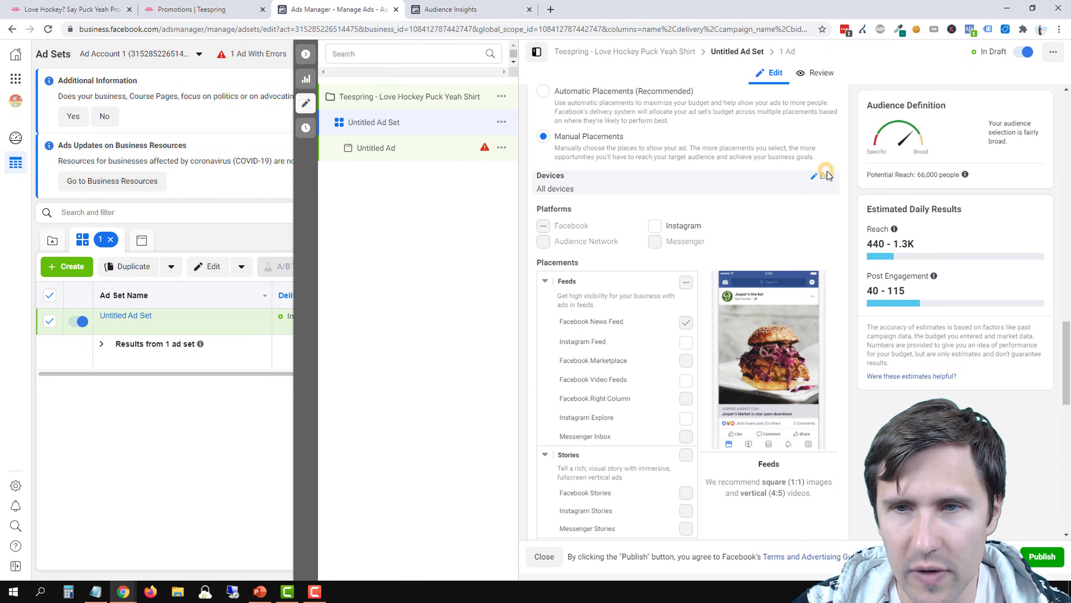
{"action": "left_click", "coordinate": [597, 194]}
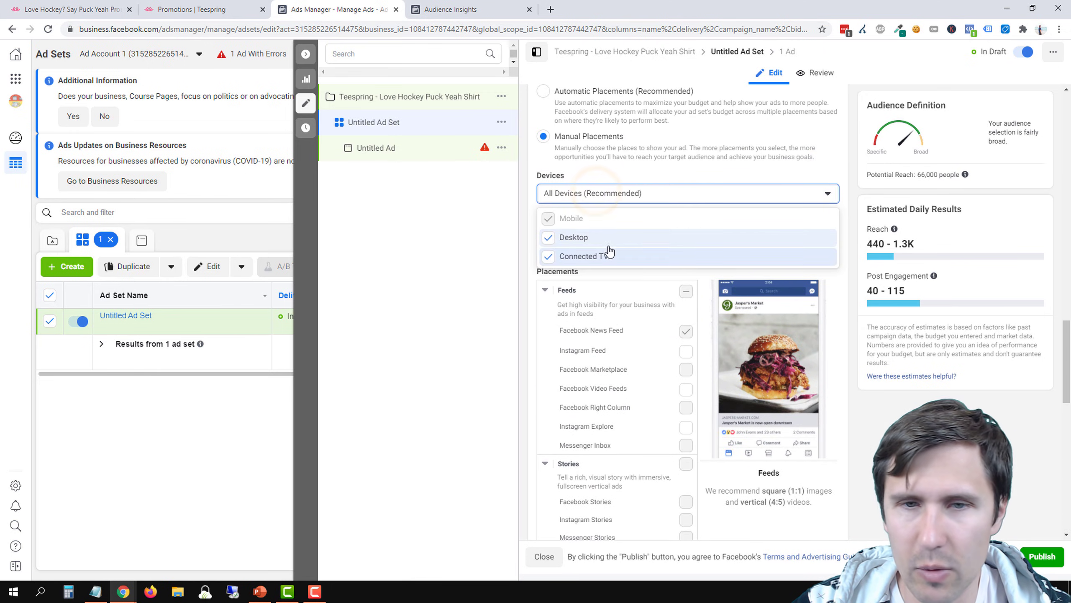
{"action": "left_click", "coordinate": [488, 283]}
Look through the mobile operating system choices below the placements once more without picking a different one
{"action": "scroll", "coordinate": [675, 353], "scroll_direction": "down", "scroll_amount": 10}
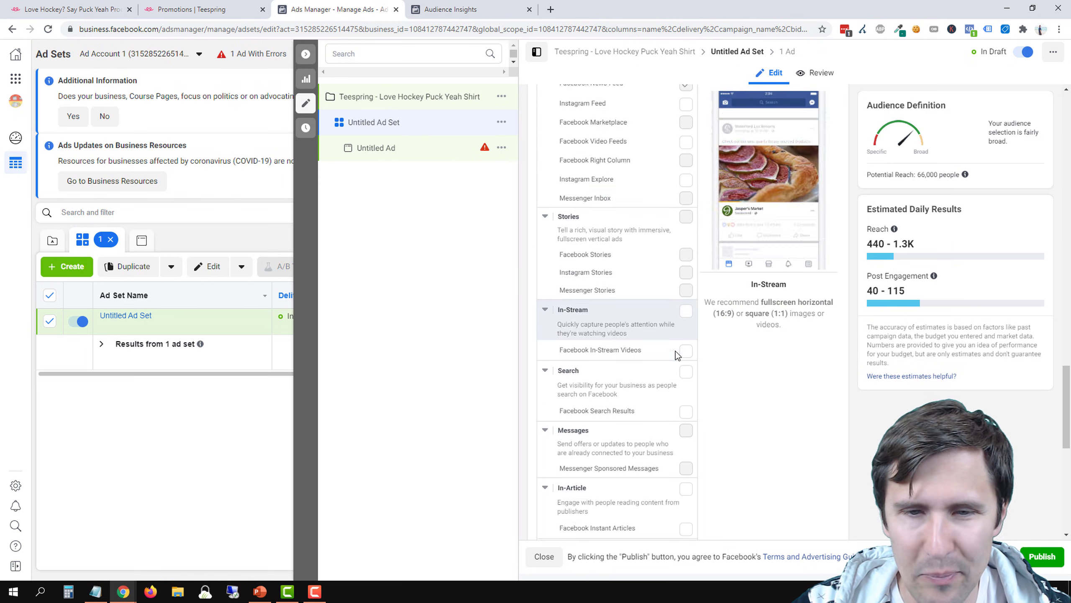
{"action": "scroll", "coordinate": [674, 358], "scroll_direction": "down", "scroll_amount": 3}
{"action": "left_click", "coordinate": [594, 381]}
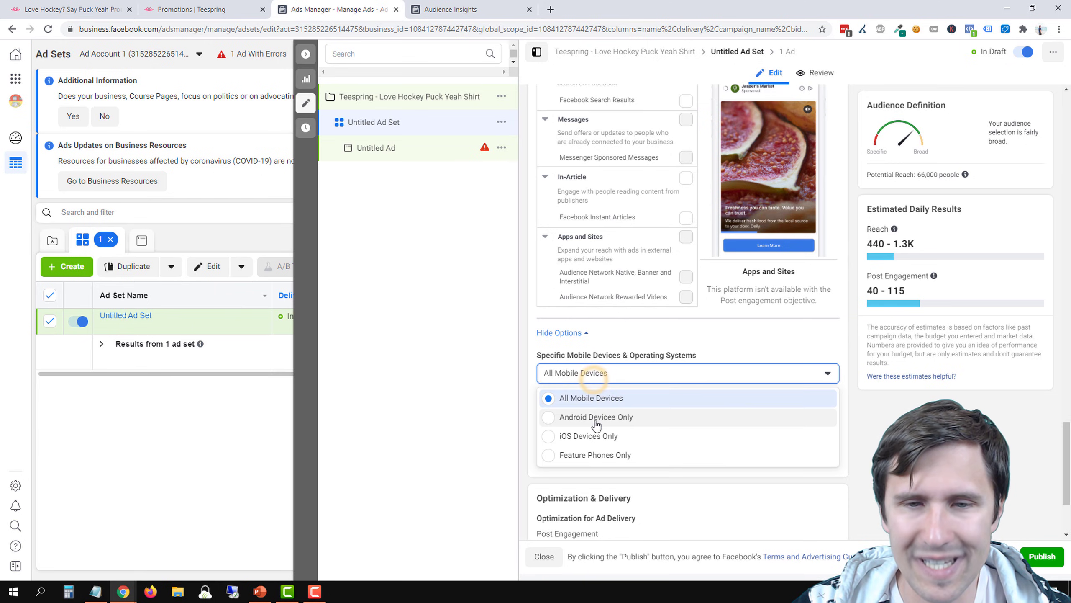
{"action": "left_click", "coordinate": [486, 418]}
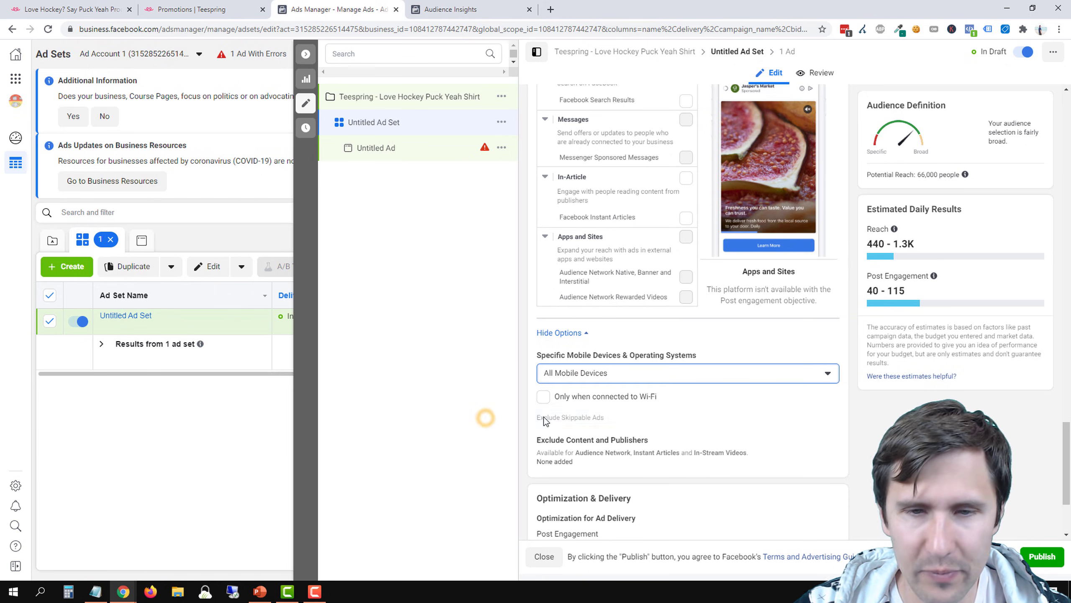
Set the cost control to 0.50 CAD and show the additional optimization and delivery options
{"action": "scroll", "coordinate": [646, 405], "scroll_direction": "down", "scroll_amount": 3}
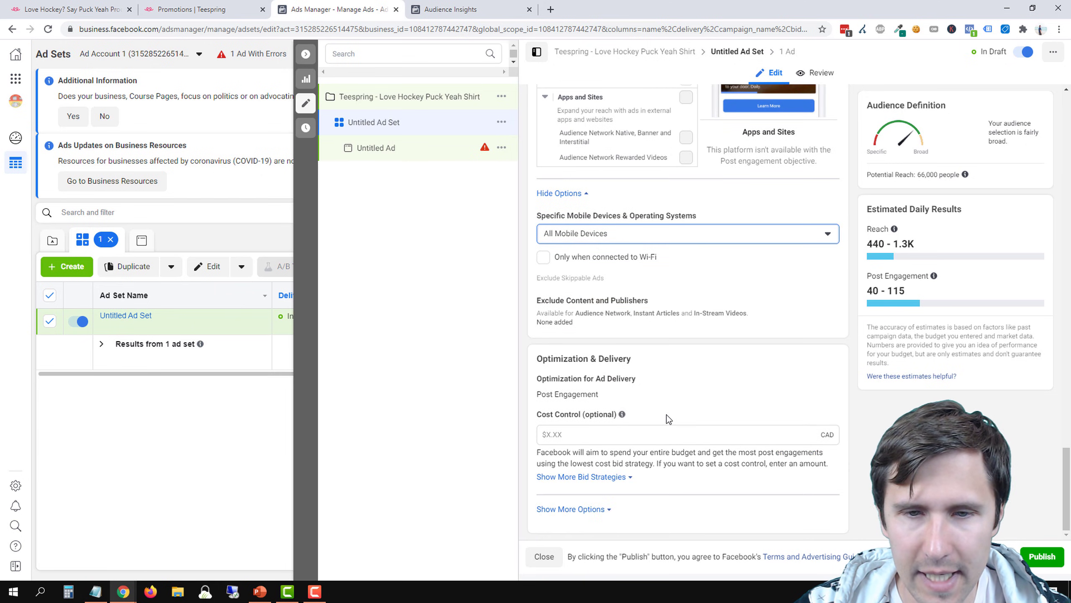
{"action": "left_click", "coordinate": [569, 433]}
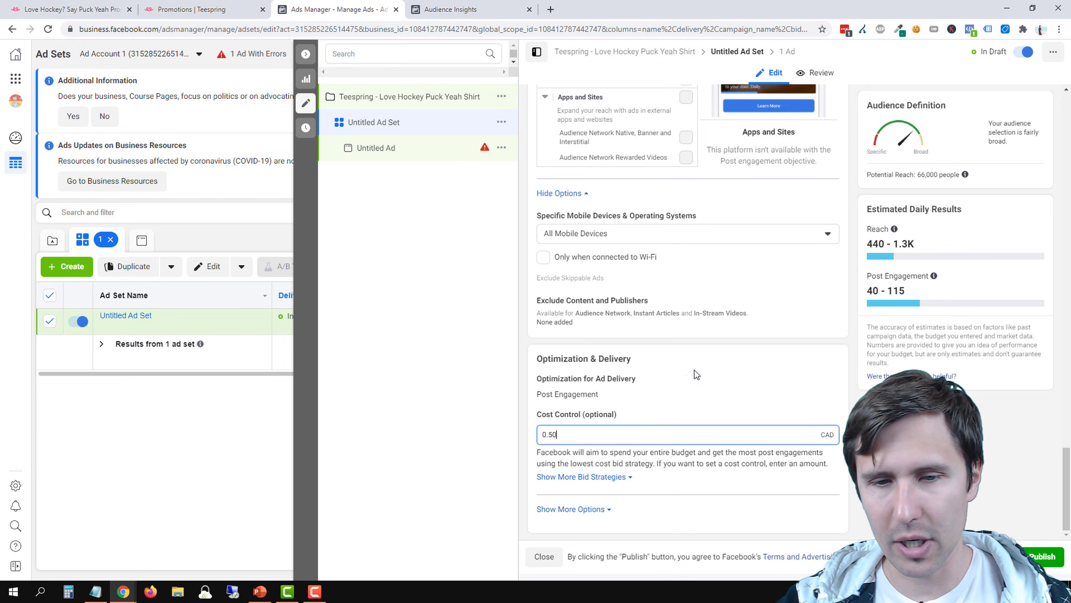
{"action": "left_click", "coordinate": [702, 404]}
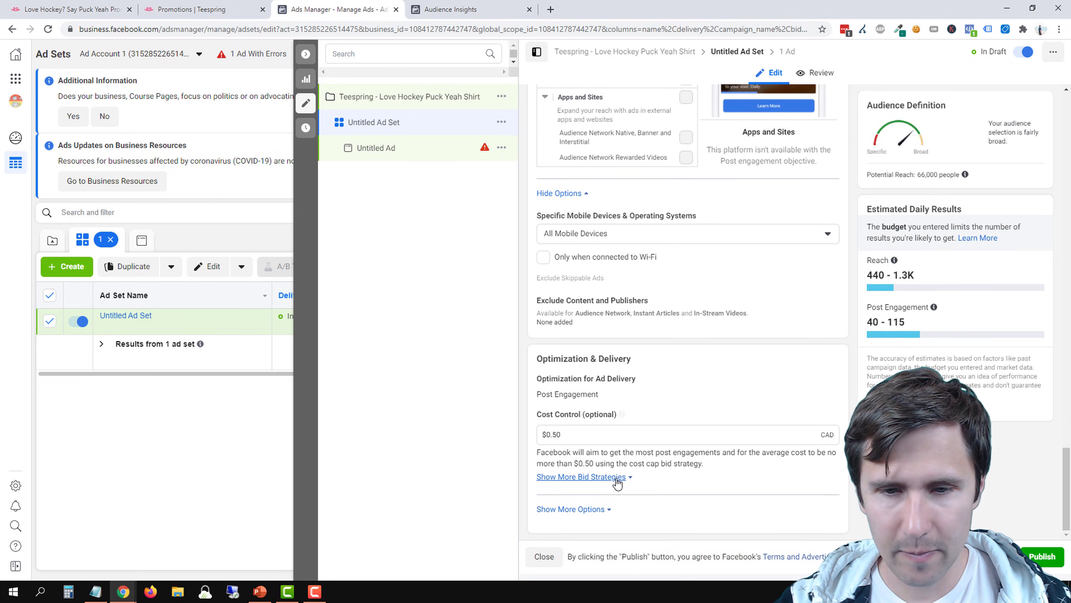
{"action": "left_click", "coordinate": [594, 508]}
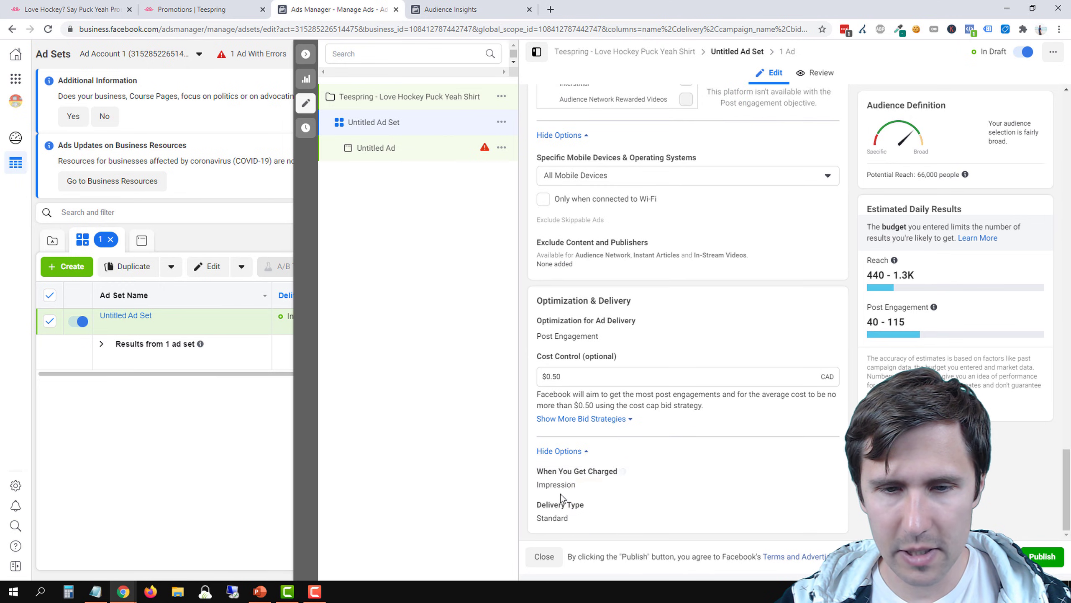
{"action": "mouse_move", "coordinate": [626, 473]}
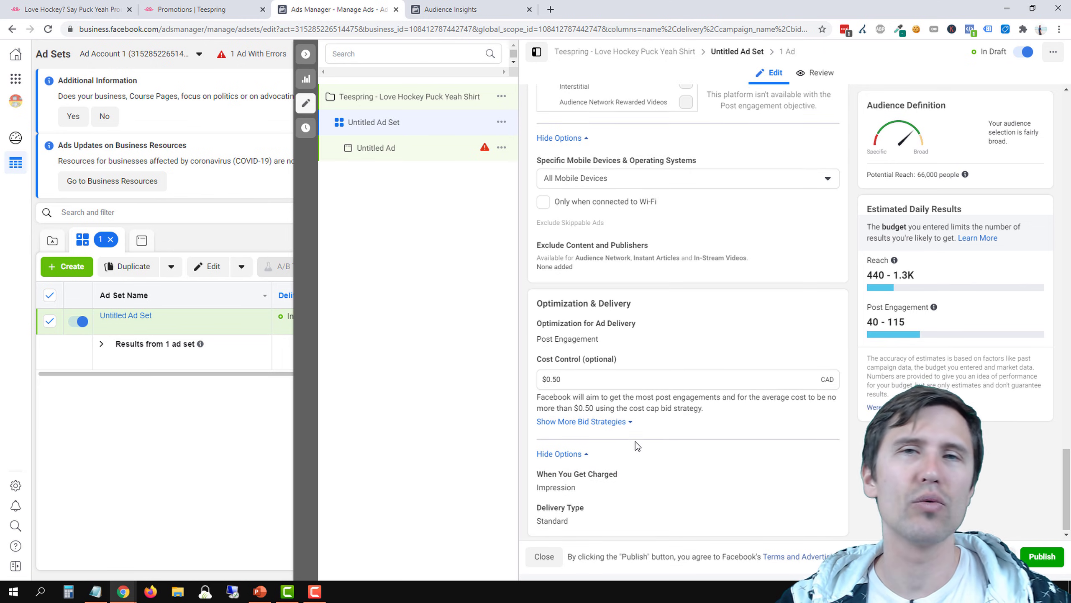
Replace the ad set's default name with the targeted countries, entered as "US/CA -"
{"action": "scroll", "coordinate": [635, 441], "scroll_direction": "up", "scroll_amount": 8}
{"action": "scroll", "coordinate": [544, 449], "scroll_direction": "up", "scroll_amount": 12}
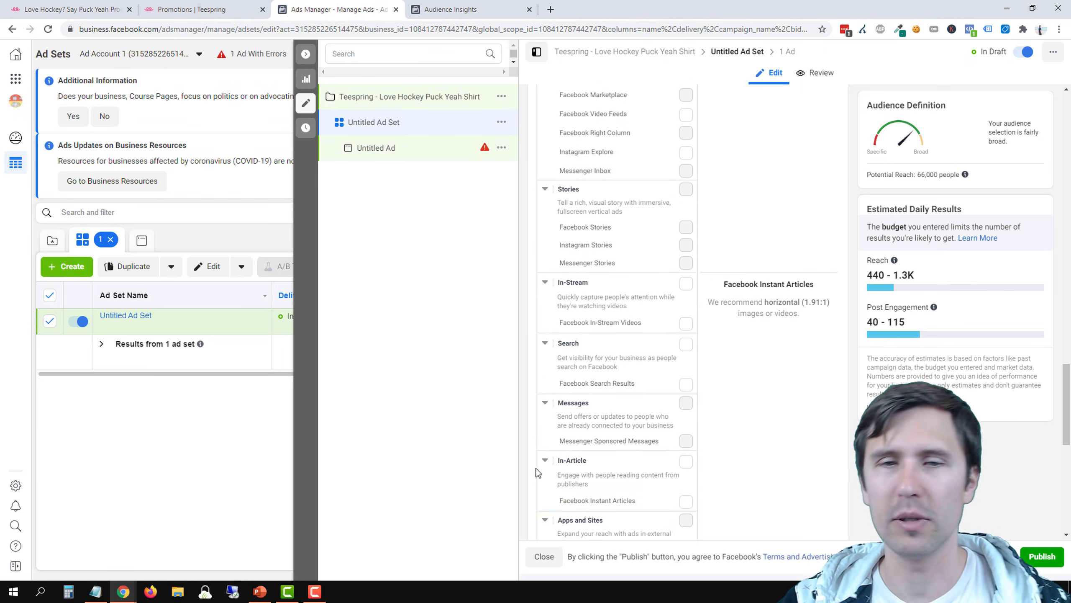
{"action": "scroll", "coordinate": [545, 424], "scroll_direction": "up", "scroll_amount": 20}
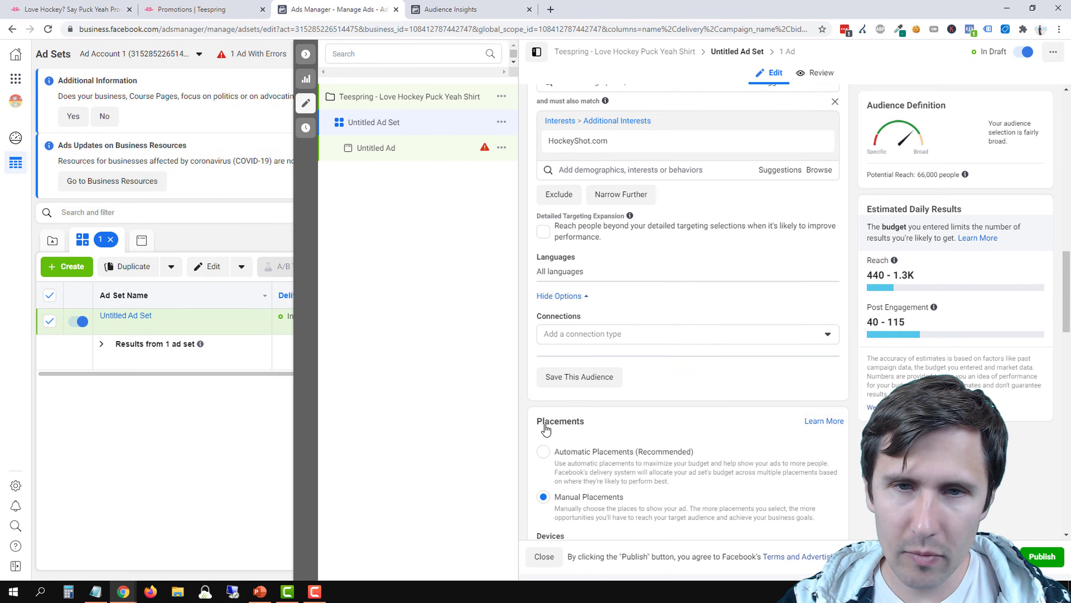
{"action": "scroll", "coordinate": [599, 300], "scroll_direction": "up", "scroll_amount": 2}
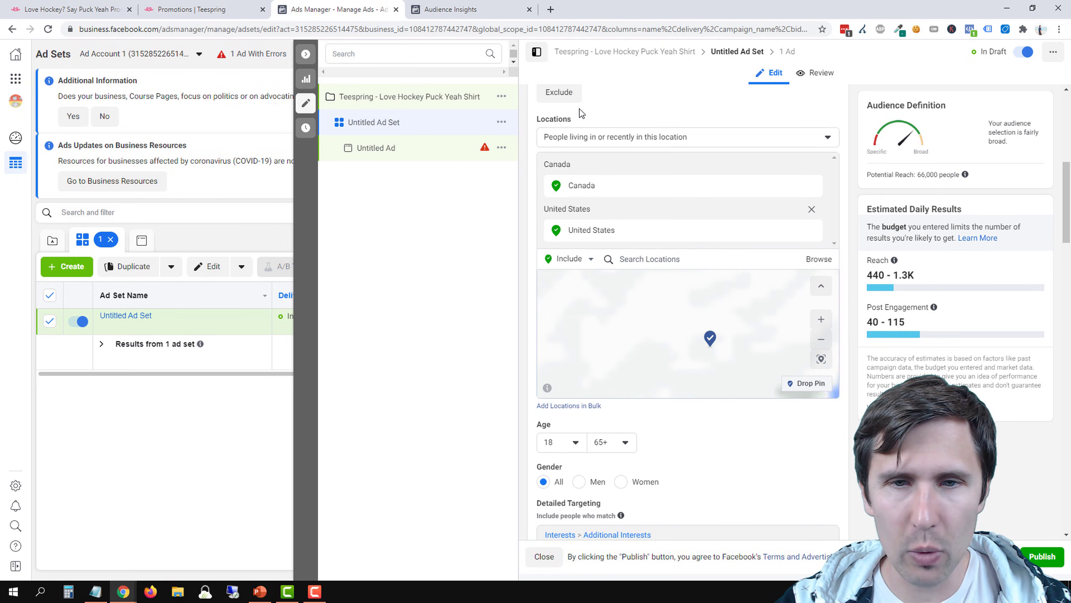
{"action": "scroll", "coordinate": [615, 127], "scroll_direction": "up", "scroll_amount": 9}
{"action": "left_click", "coordinate": [598, 133]}
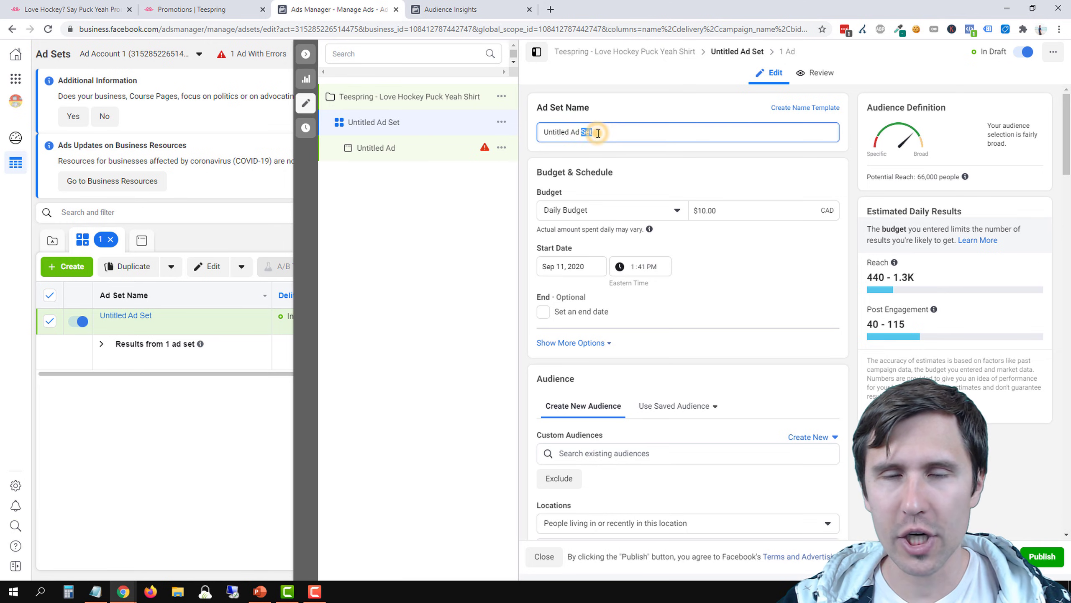
{"action": "key", "text": "ctrl+a"}
{"action": "type", "text": "C"}
{"action": "key", "text": "BackSpace"}
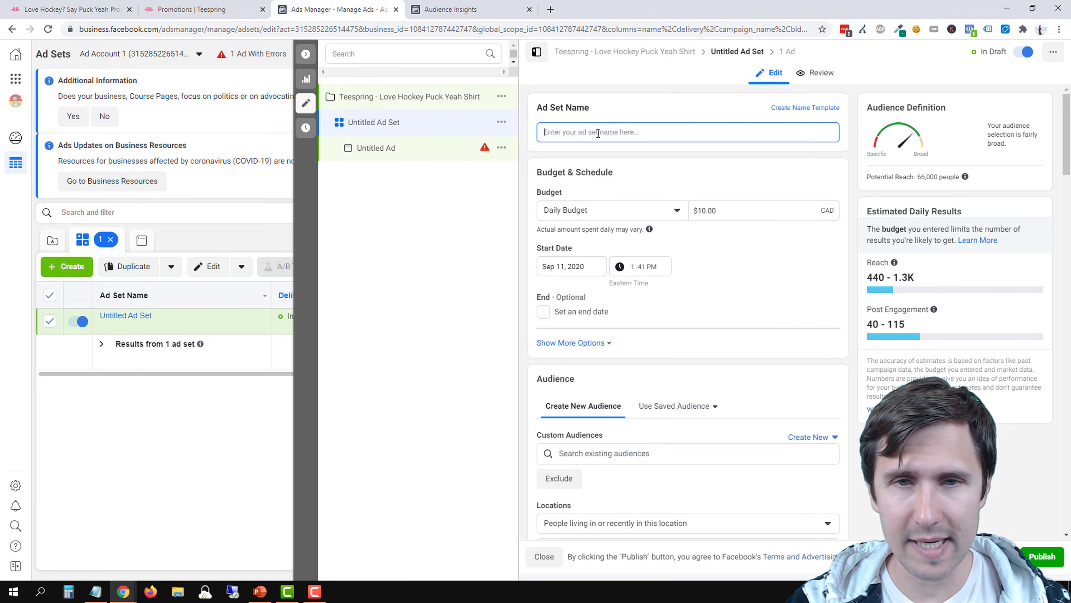
{"action": "type", "text": "US/CA"}
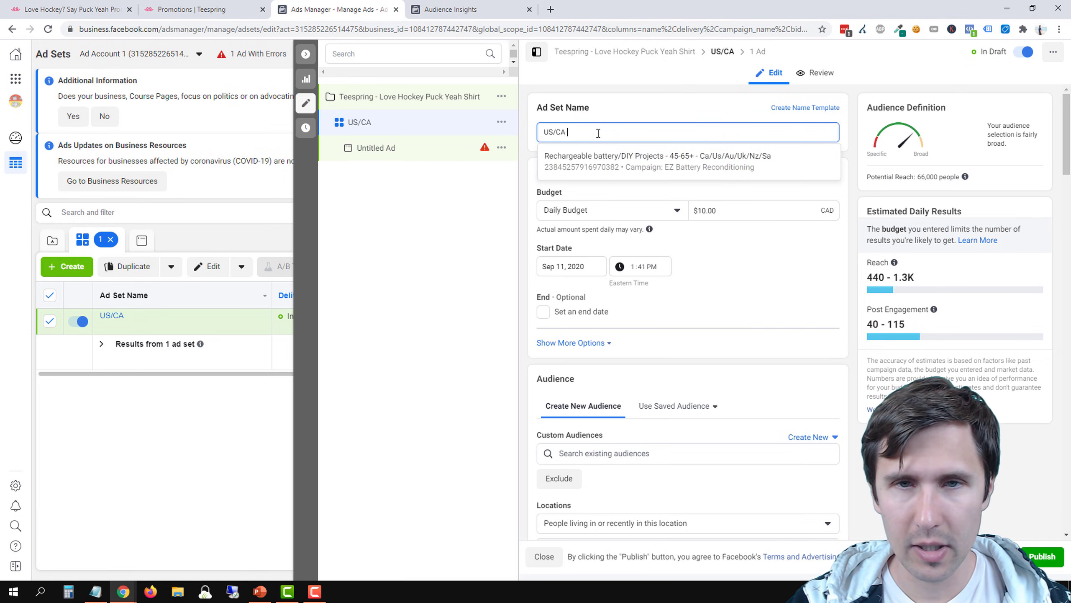
{"action": "type", "text": " -"}
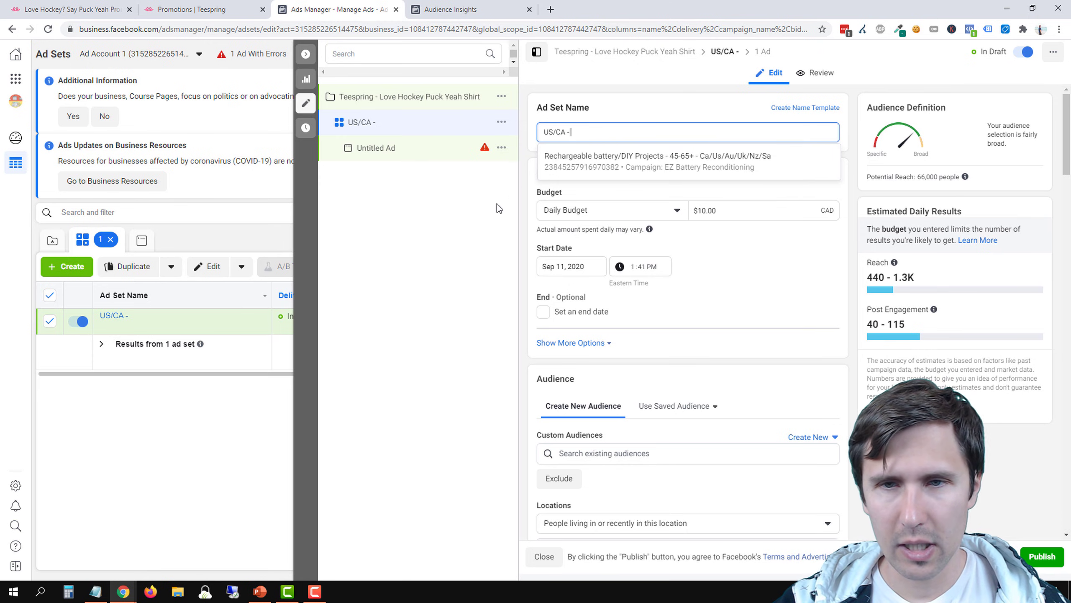
{"action": "left_click", "coordinate": [726, 292]}
Add the age range to the ad set name and use double slashes as separators, making it "US/CA // 18-65 //"
{"action": "scroll", "coordinate": [726, 291], "scroll_direction": "down", "scroll_amount": 4}
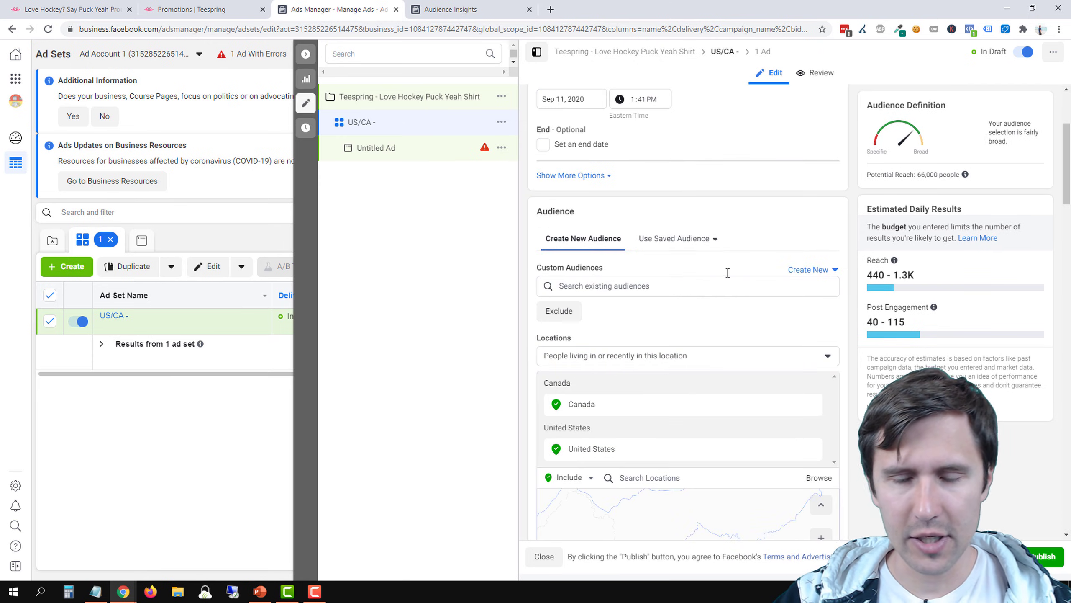
{"action": "scroll", "coordinate": [708, 219], "scroll_direction": "down", "scroll_amount": 5}
{"action": "scroll", "coordinate": [675, 232], "scroll_direction": "up", "scroll_amount": 9}
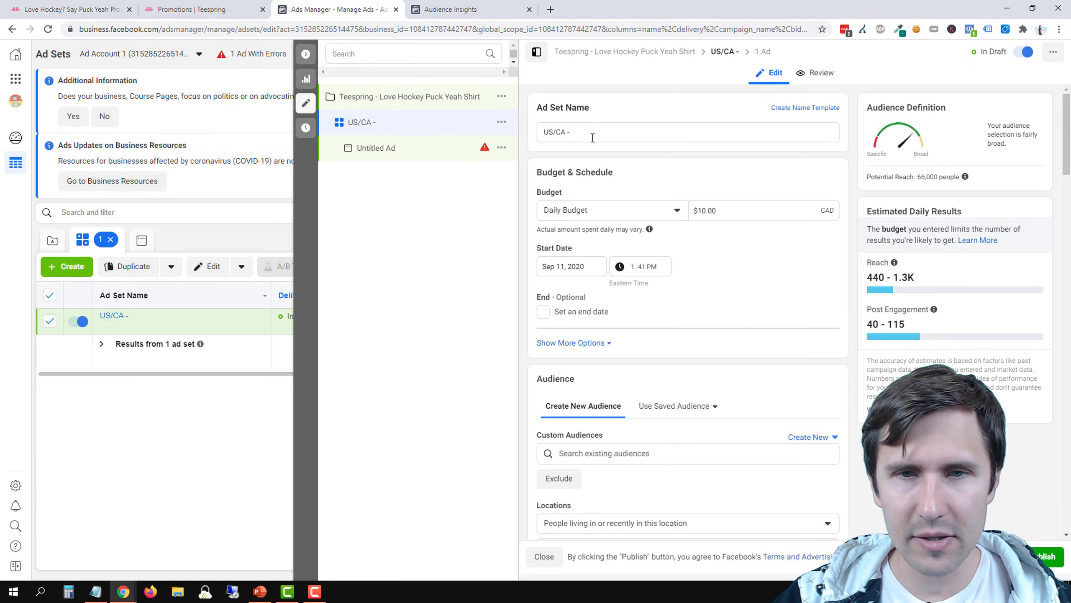
{"action": "left_click", "coordinate": [592, 138]}
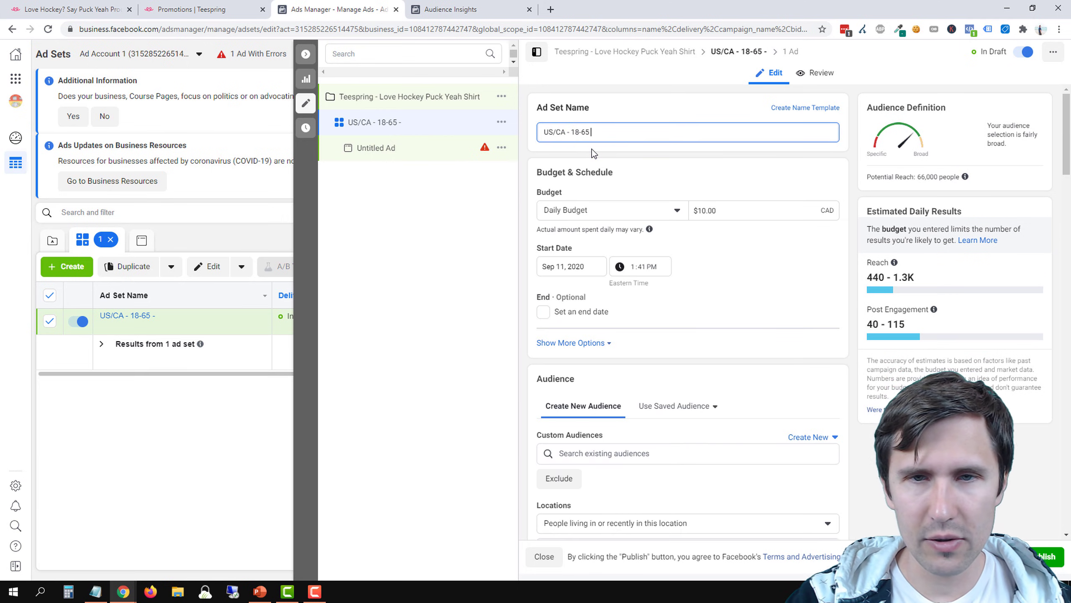
{"action": "double_click", "coordinate": [569, 134]}
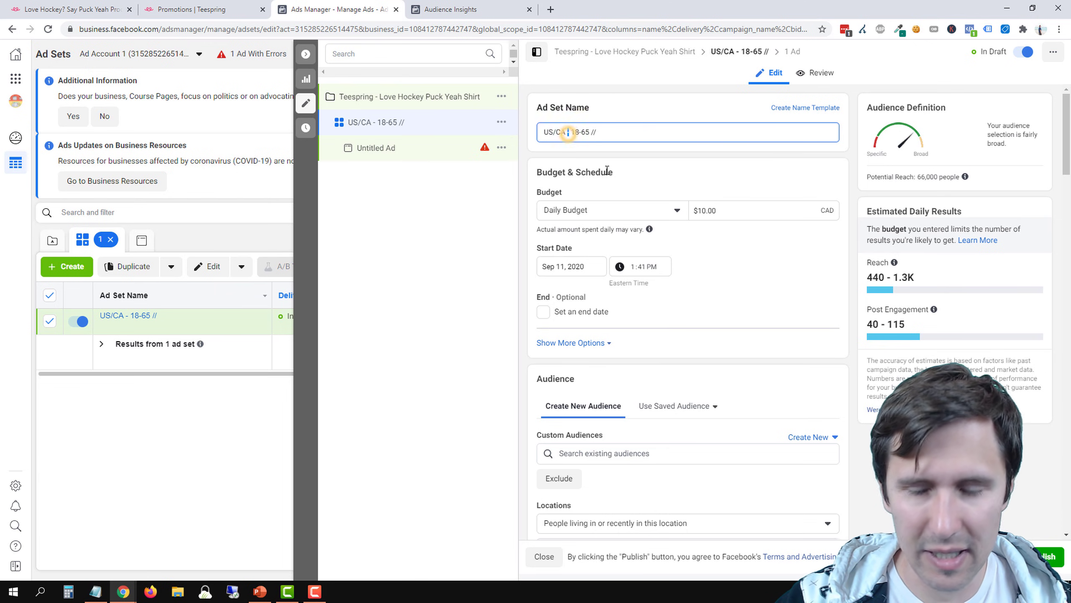
{"action": "type", "text": "//"}
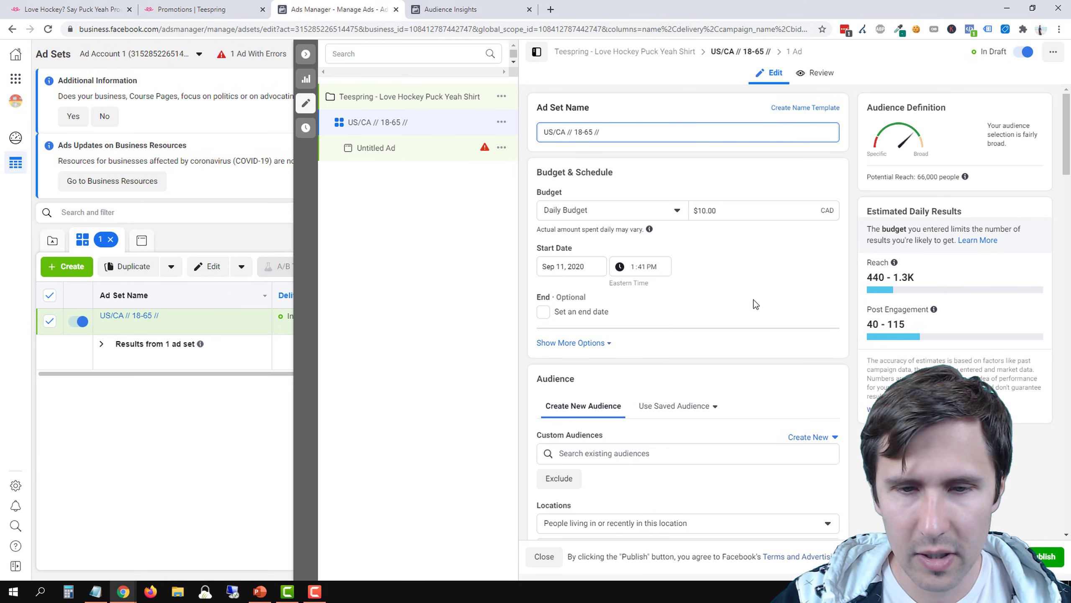
Complete the ad set name with the targeted interests so it reads "US/CA // 18-65 // Hockey + Hockeyshot.com"
{"action": "scroll", "coordinate": [756, 304], "scroll_direction": "down", "scroll_amount": 10}
{"action": "scroll", "coordinate": [757, 315], "scroll_direction": "down", "scroll_amount": 1}
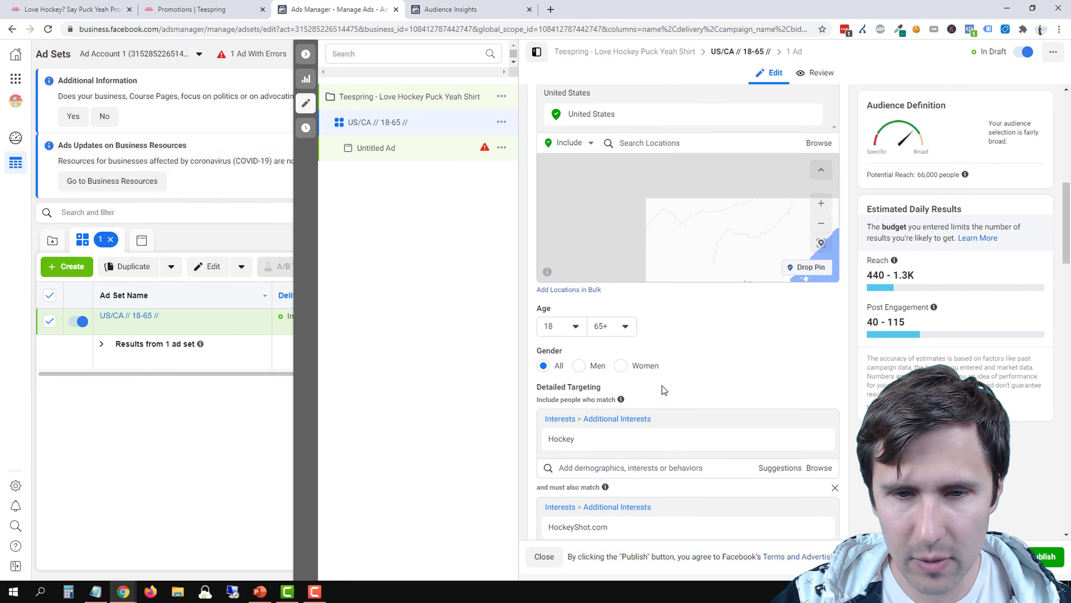
{"action": "double_click", "coordinate": [560, 440]}
{"action": "key", "text": "ctrl+c"}
{"action": "scroll", "coordinate": [691, 270], "scroll_direction": "up", "scroll_amount": 6}
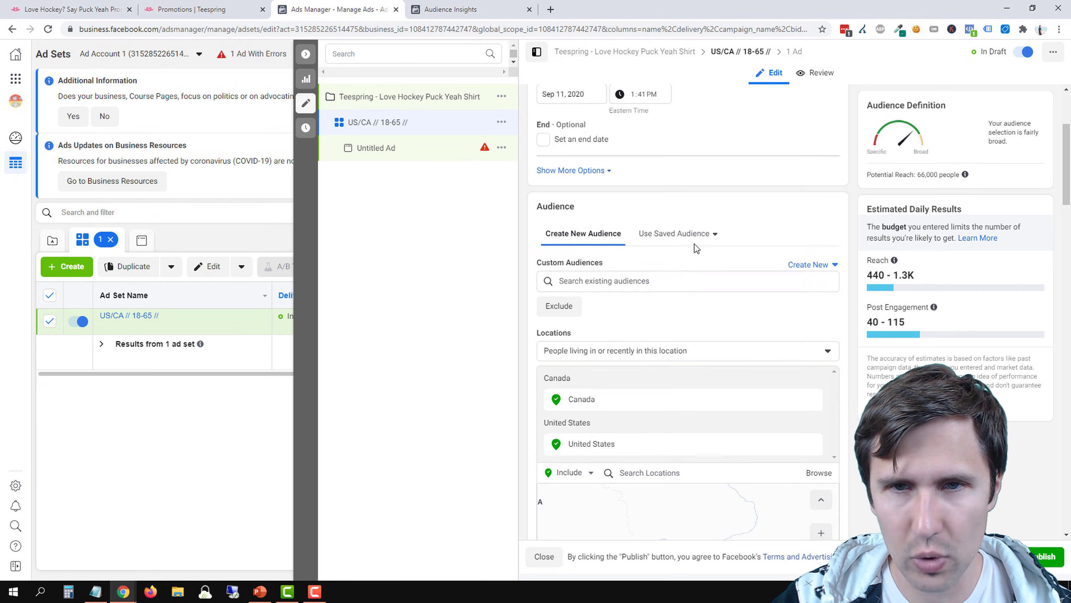
{"action": "scroll", "coordinate": [694, 244], "scroll_direction": "up", "scroll_amount": 4}
{"action": "left_click", "coordinate": [631, 135]}
{"action": "key", "text": "ctrl+v"}
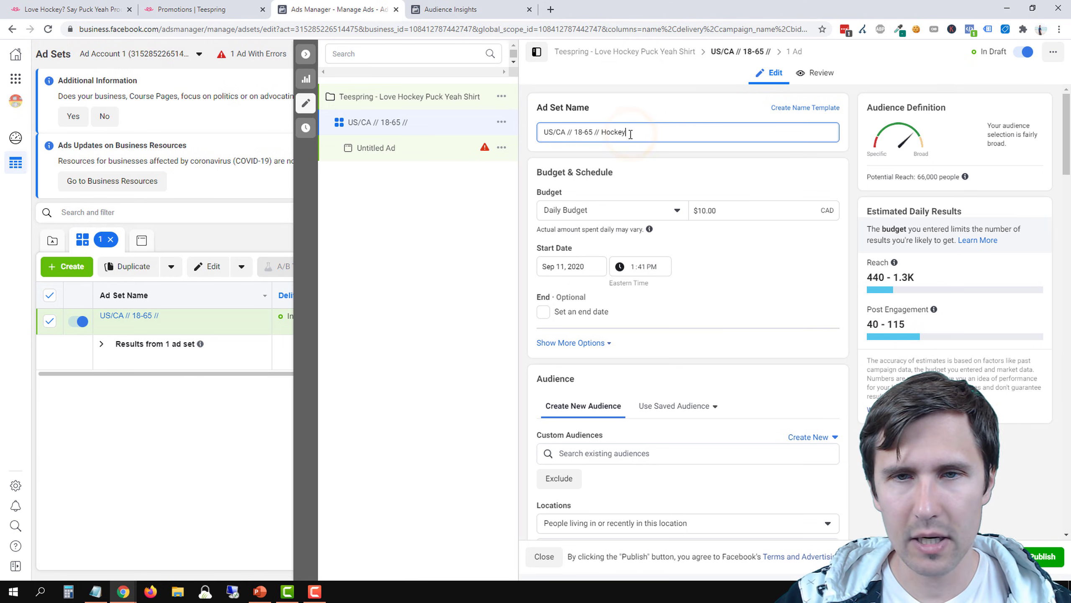
{"action": "left_click", "coordinate": [664, 159]}
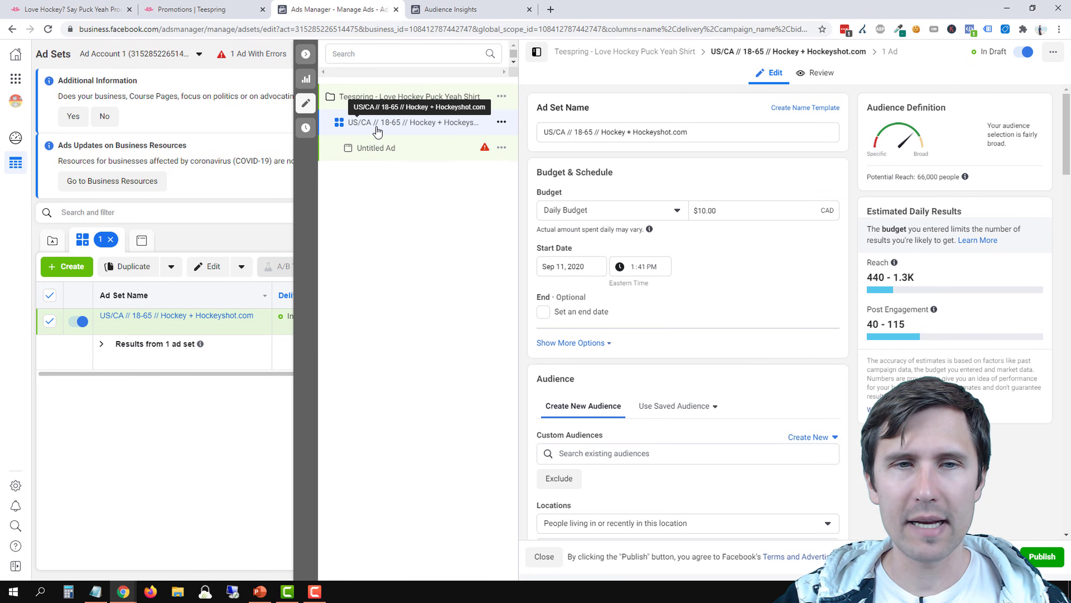
{"action": "left_click_drag", "start_coordinate": [688, 131], "coordinate": [611, 131]}
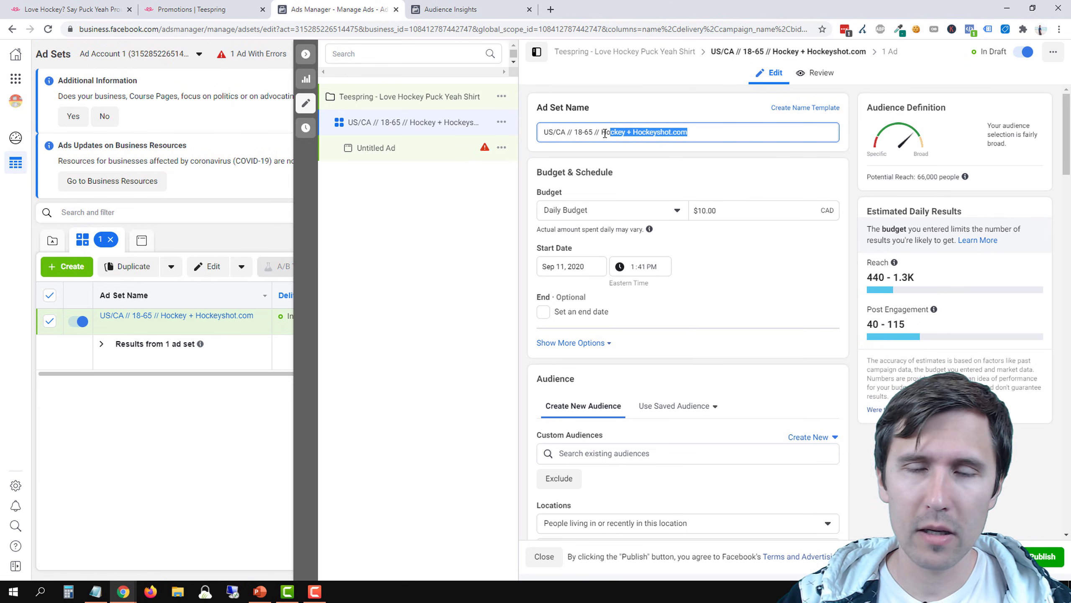
{"action": "left_click_drag", "start_coordinate": [604, 133], "coordinate": [663, 121]}
{"action": "scroll", "coordinate": [601, 165], "scroll_direction": "down", "scroll_amount": 5}
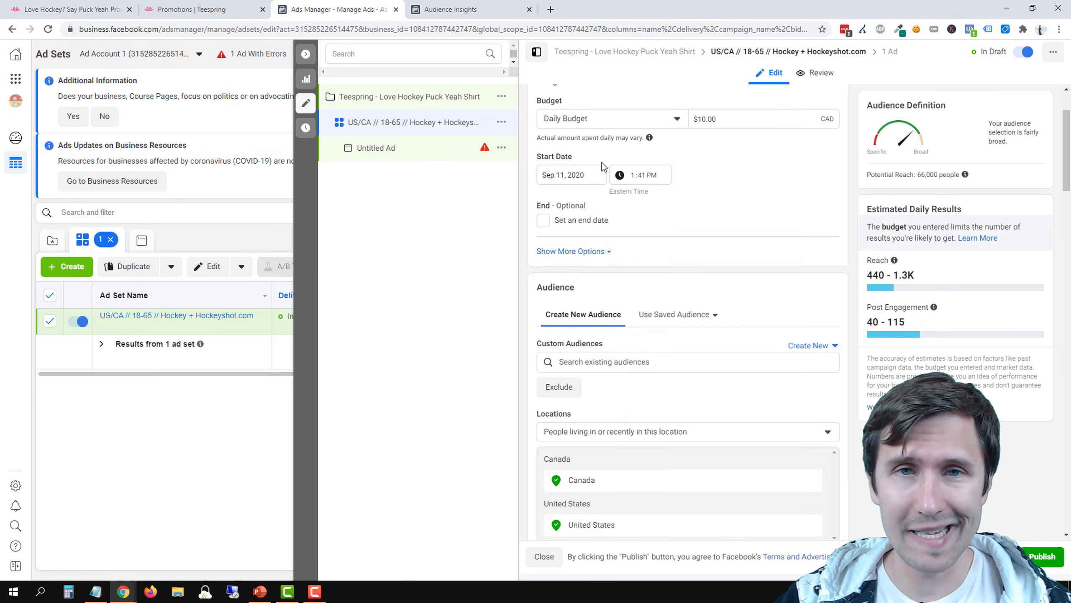
{"action": "scroll", "coordinate": [698, 197], "scroll_direction": "down", "scroll_amount": 15}
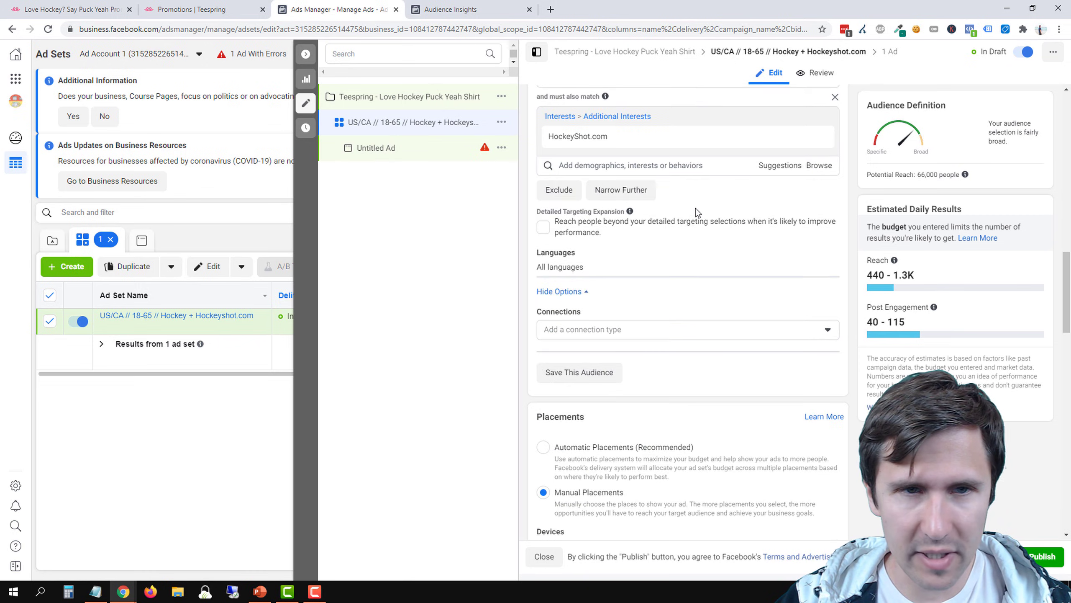
Open the untitled ad for editing and set its Facebook Page to Hockey Fans Unite
{"action": "left_click", "coordinate": [412, 153]}
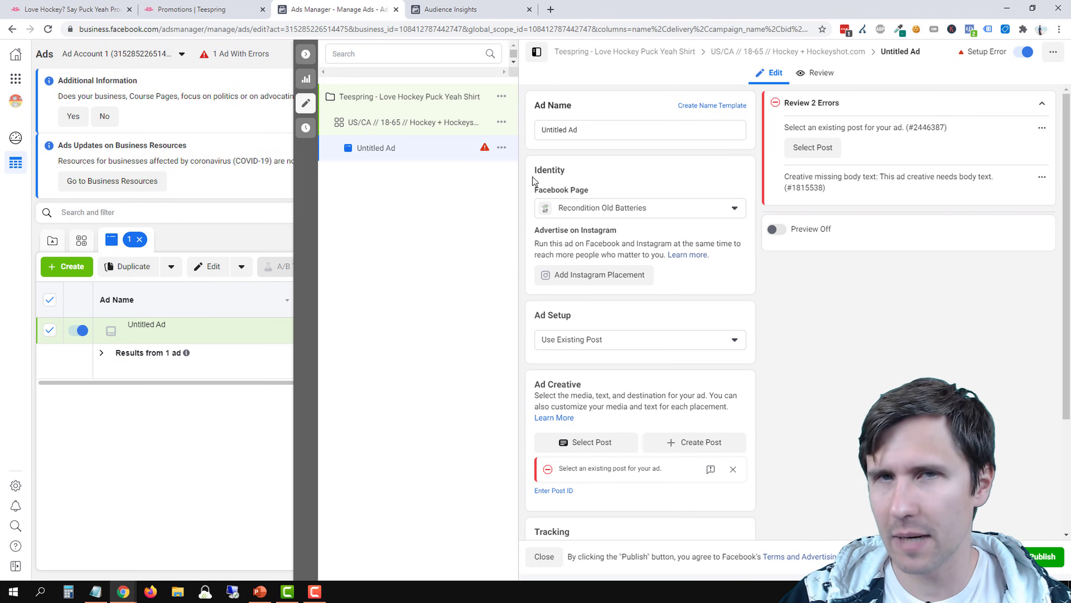
{"action": "triple_click", "coordinate": [596, 134]}
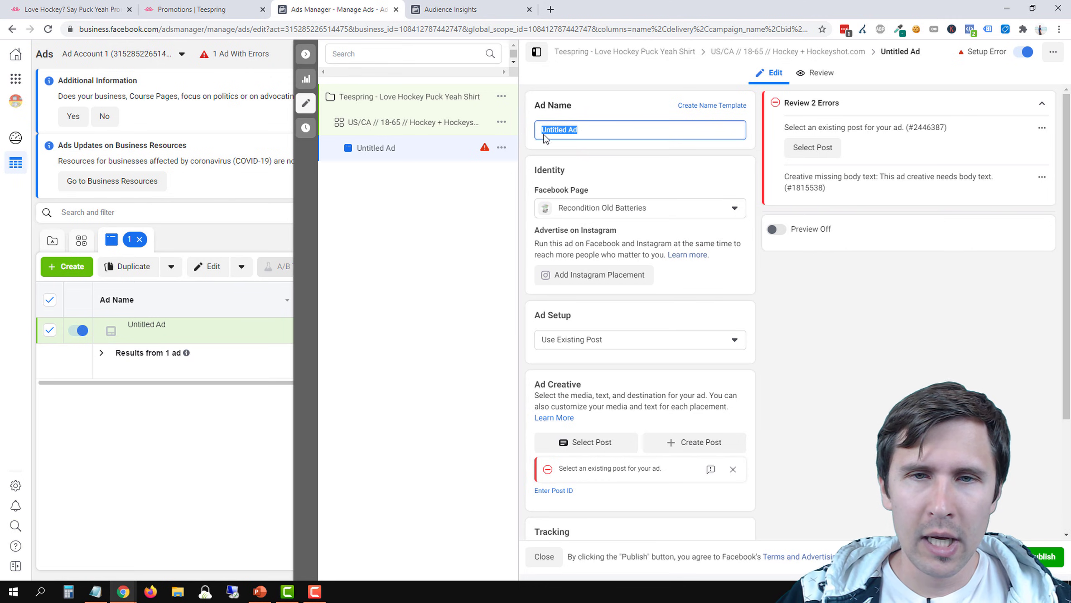
{"action": "left_click", "coordinate": [629, 211]}
{"action": "left_click", "coordinate": [594, 278]}
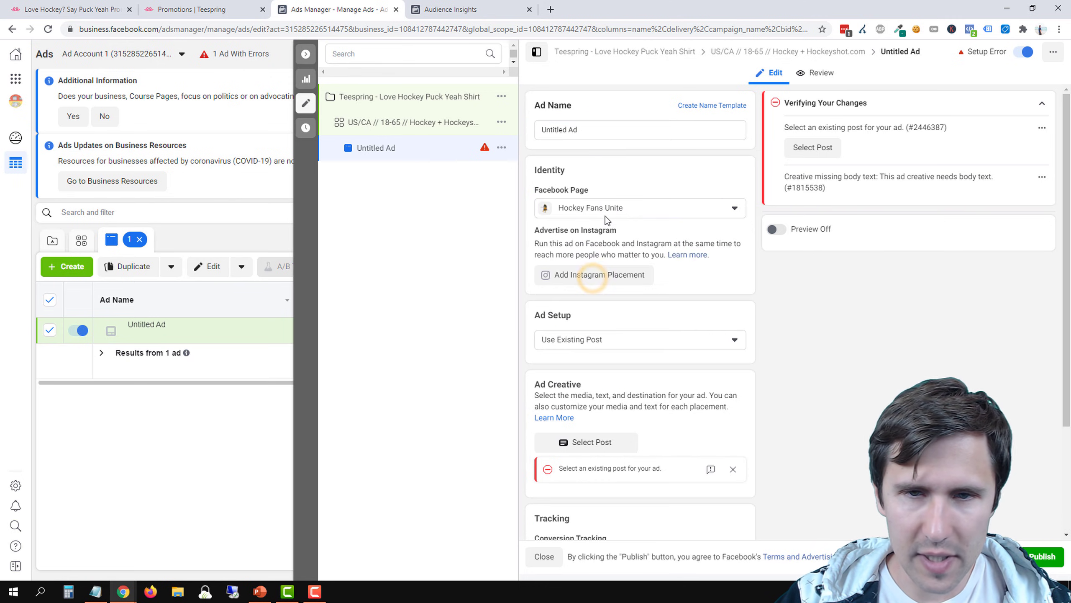
Try the Create Ad setup for the ad and switch it back to Use Existing Post
{"action": "scroll", "coordinate": [644, 293], "scroll_direction": "down", "scroll_amount": 3}
{"action": "left_click", "coordinate": [610, 230]}
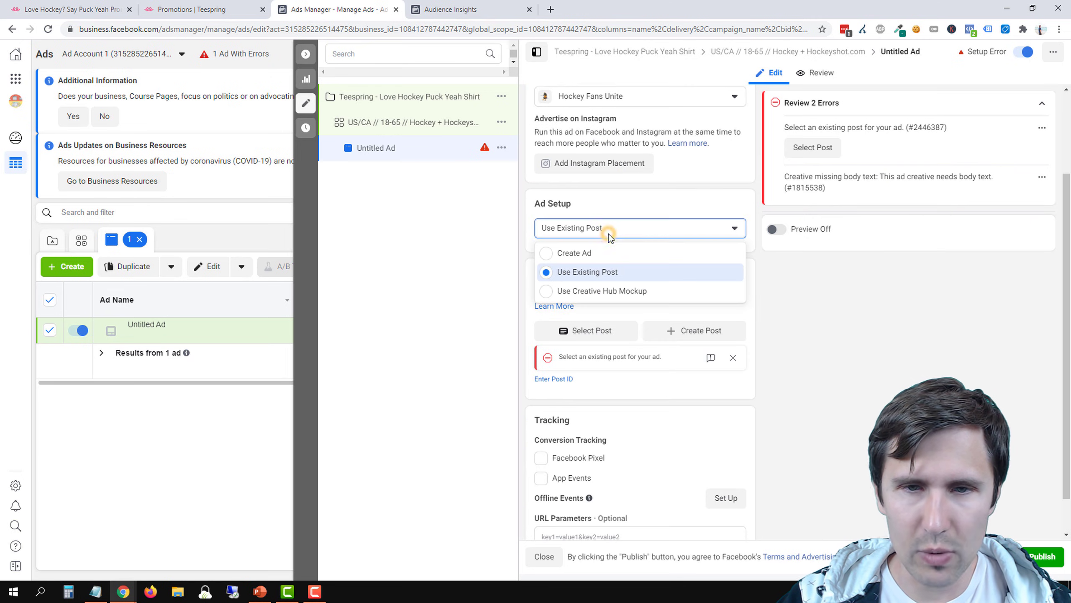
{"action": "left_click", "coordinate": [580, 275]}
{"action": "left_click", "coordinate": [598, 226]}
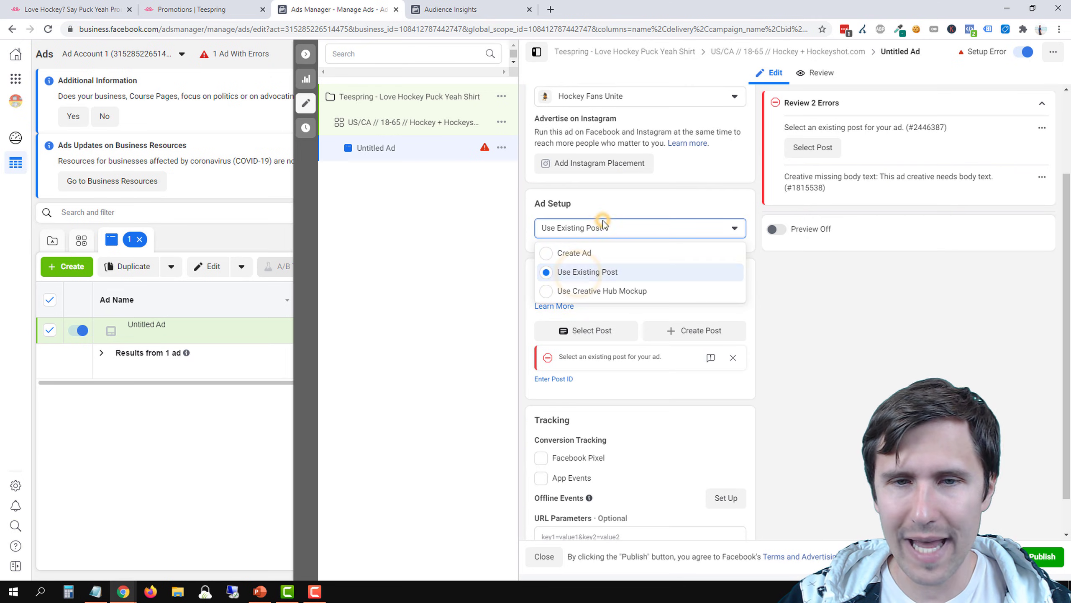
{"action": "left_click", "coordinate": [583, 259]}
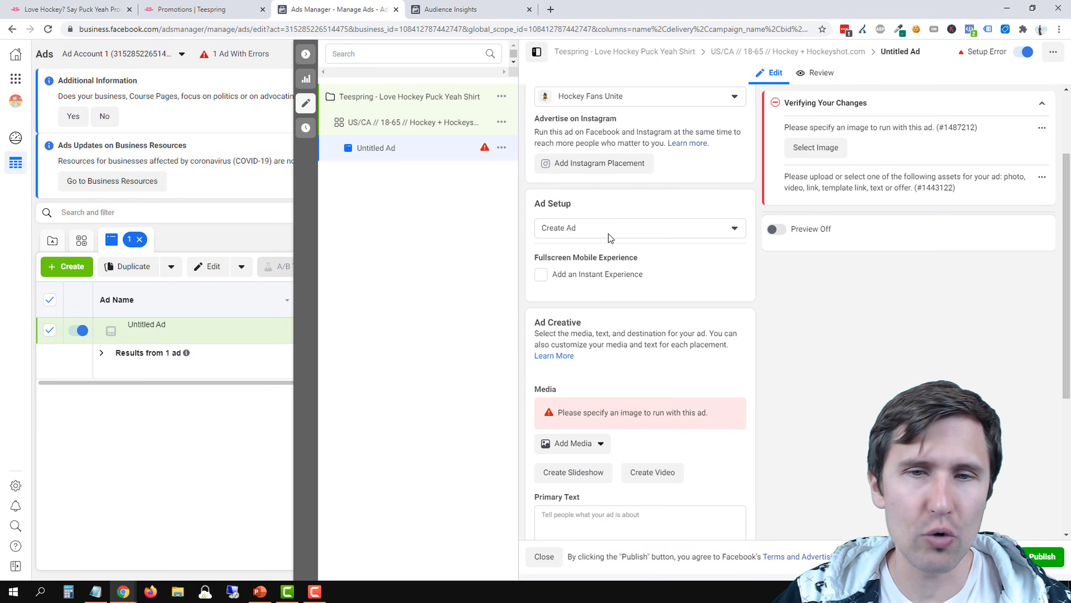
{"action": "left_click", "coordinate": [610, 230]}
{"action": "left_click", "coordinate": [583, 273]}
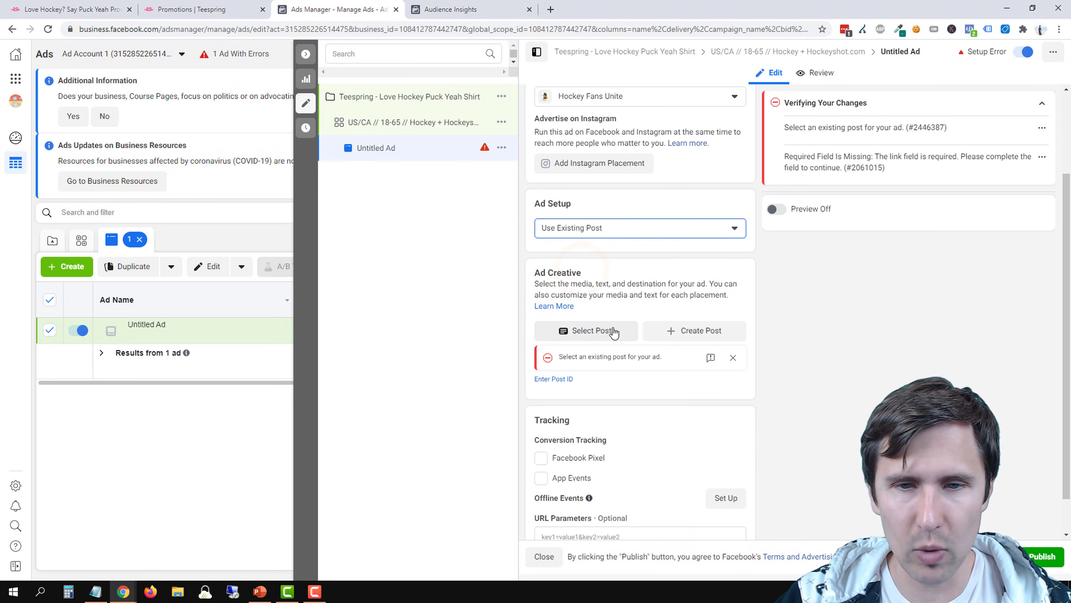
Choose the page's existing post beginning "Are you a hockey fan?" as the ad creative
{"action": "left_click", "coordinate": [585, 333]}
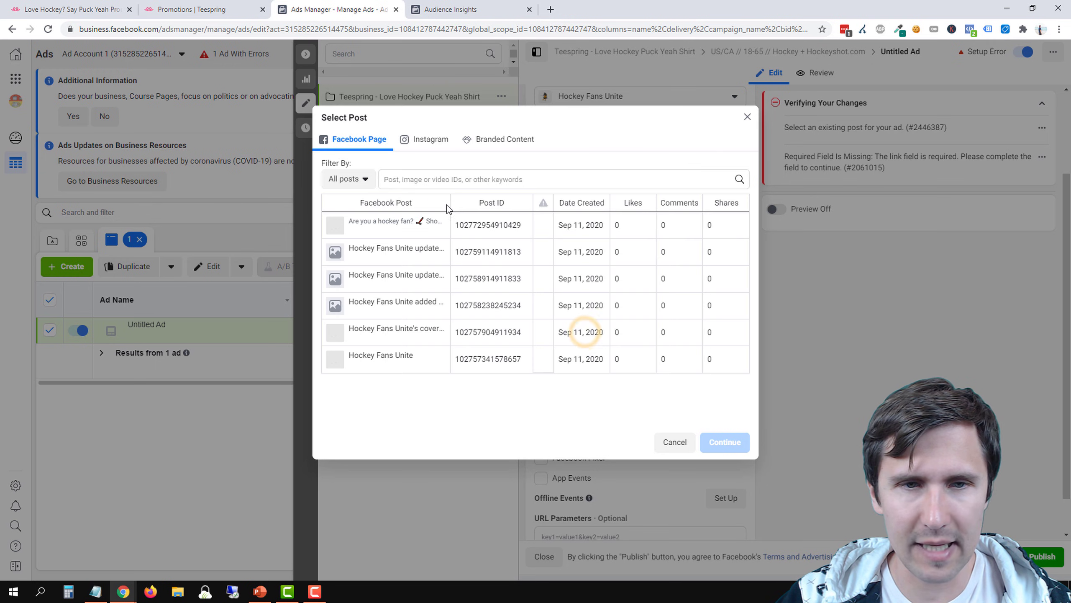
{"action": "left_click", "coordinate": [373, 230]}
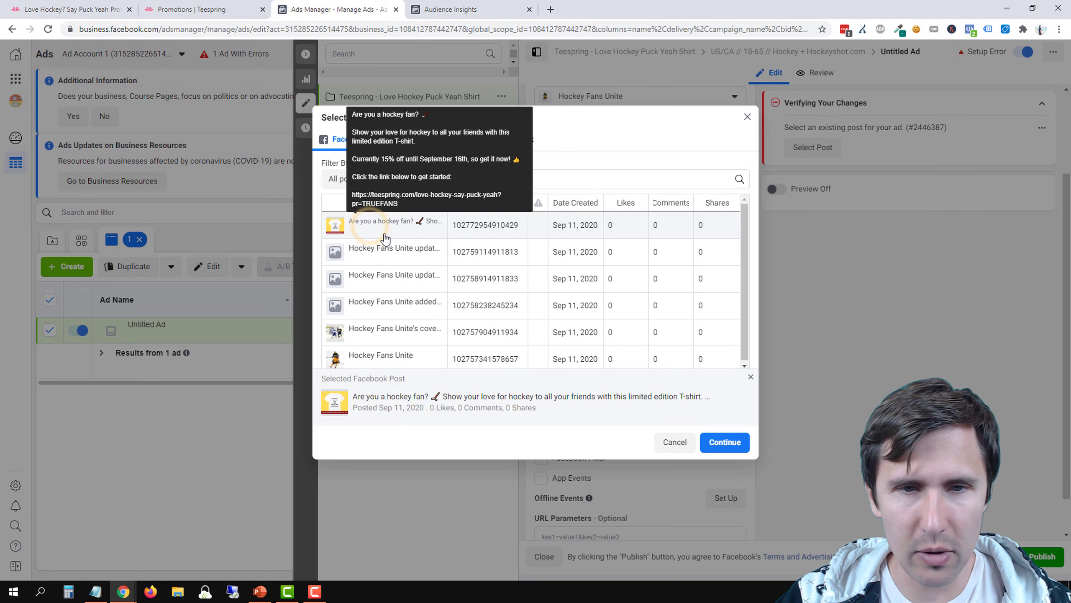
{"action": "left_click", "coordinate": [725, 442]}
{"action": "scroll", "coordinate": [729, 443], "scroll_direction": "down", "scroll_amount": 2}
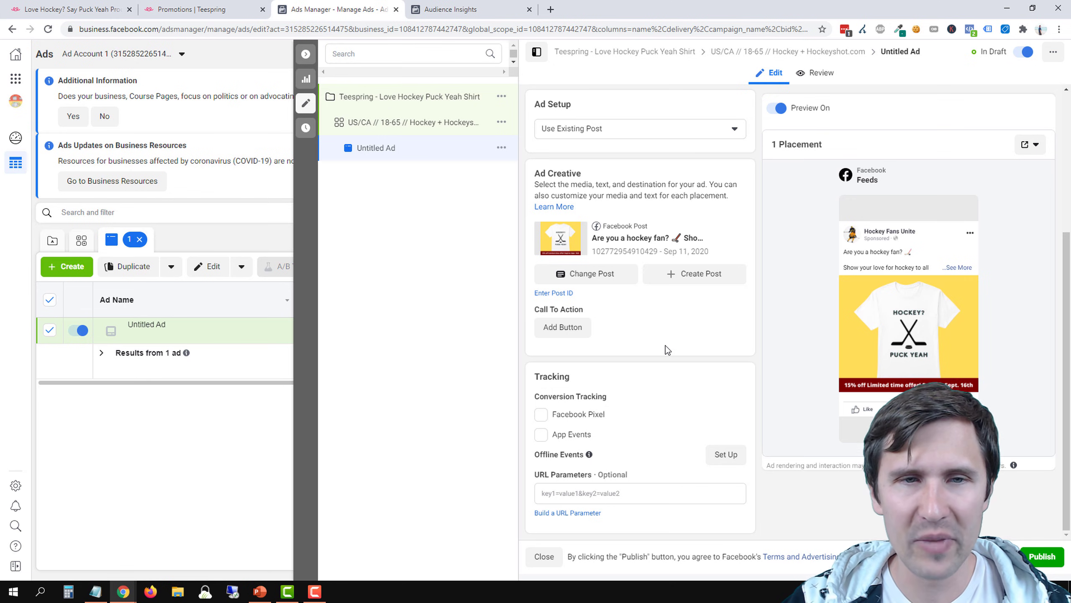
Rename the ad as "yellow background - 15% limited offer red"
{"action": "scroll", "coordinate": [666, 345], "scroll_direction": "up", "scroll_amount": 4}
{"action": "left_click", "coordinate": [591, 132]}
{"action": "triple_click", "coordinate": [591, 132]}
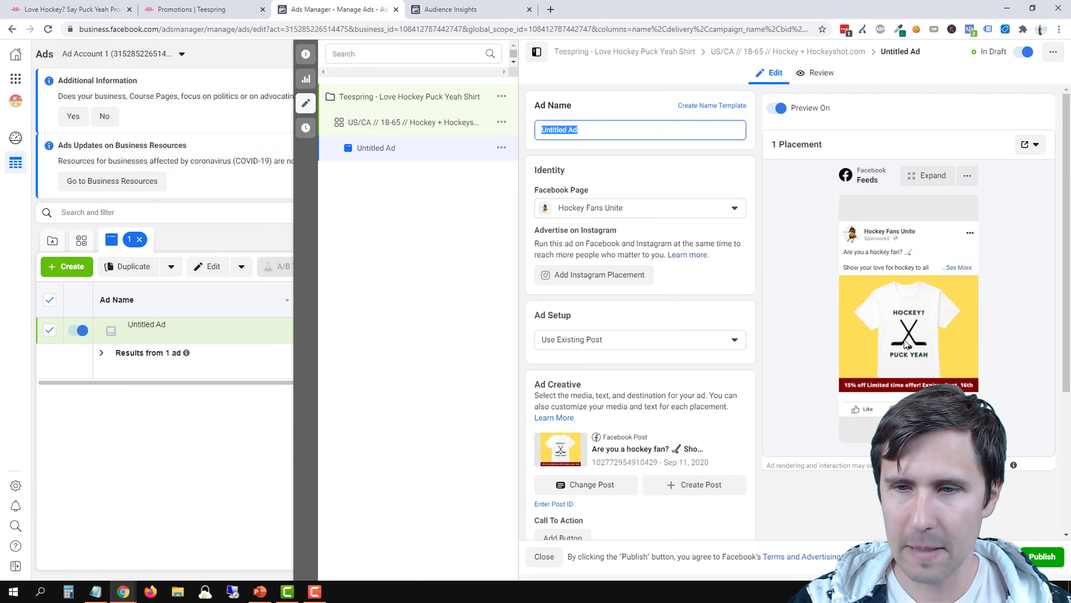
{"action": "type", "text": "y"}
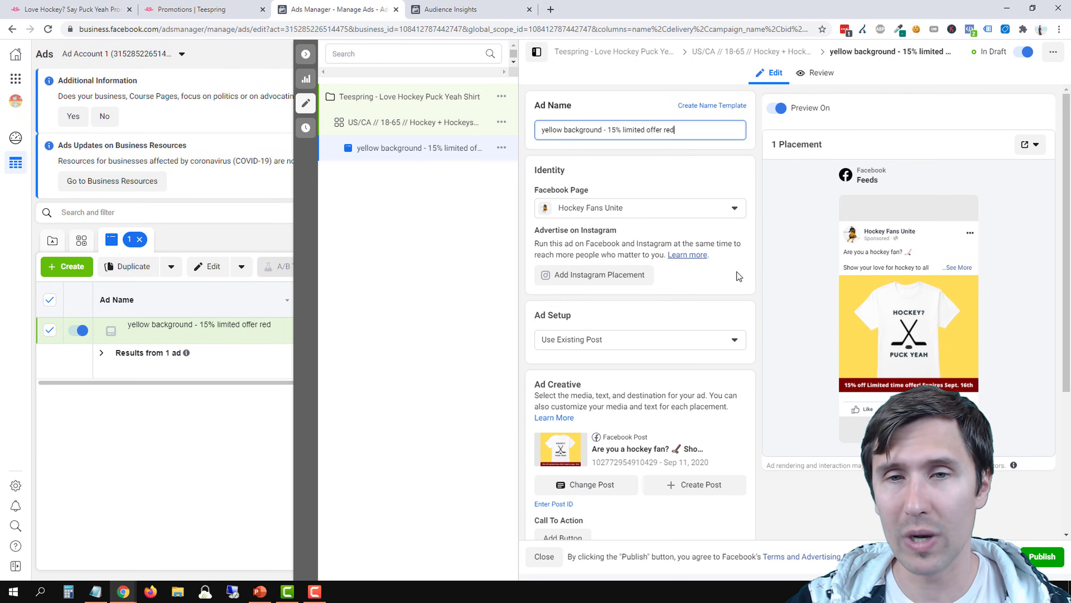
Start adding a call-to-action button to the ad's post with Learn More as its action
{"action": "scroll", "coordinate": [739, 276], "scroll_direction": "down", "scroll_amount": 5}
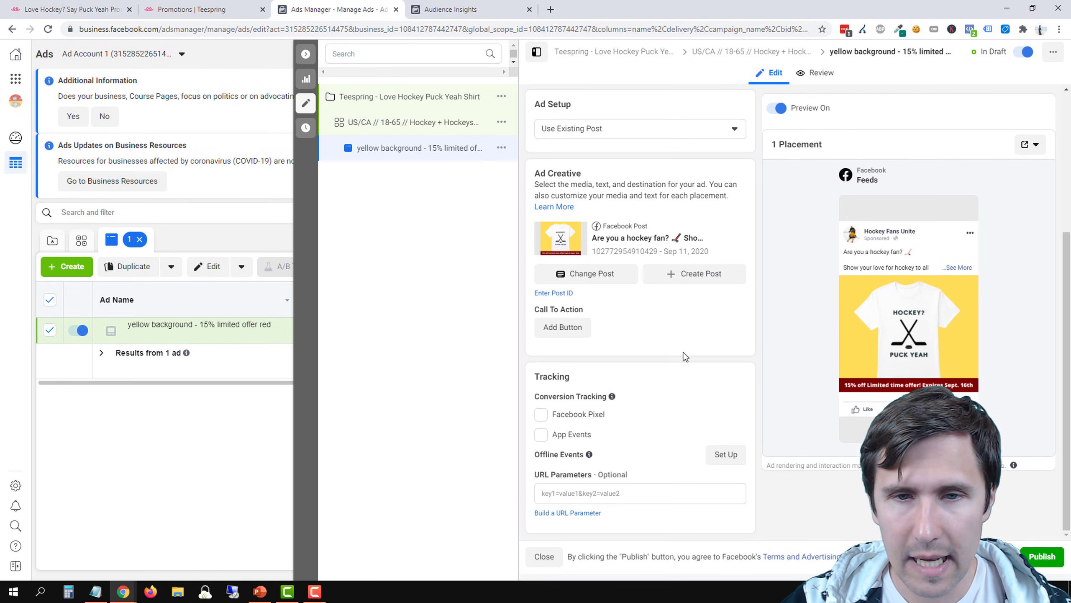
{"action": "left_click", "coordinate": [558, 328]}
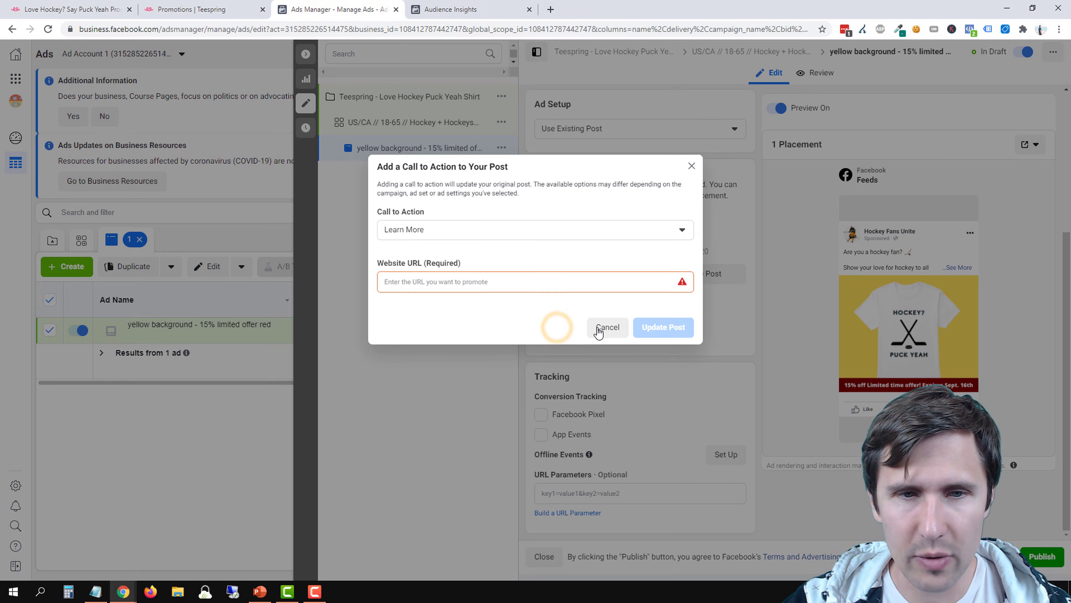
{"action": "left_click", "coordinate": [431, 235]}
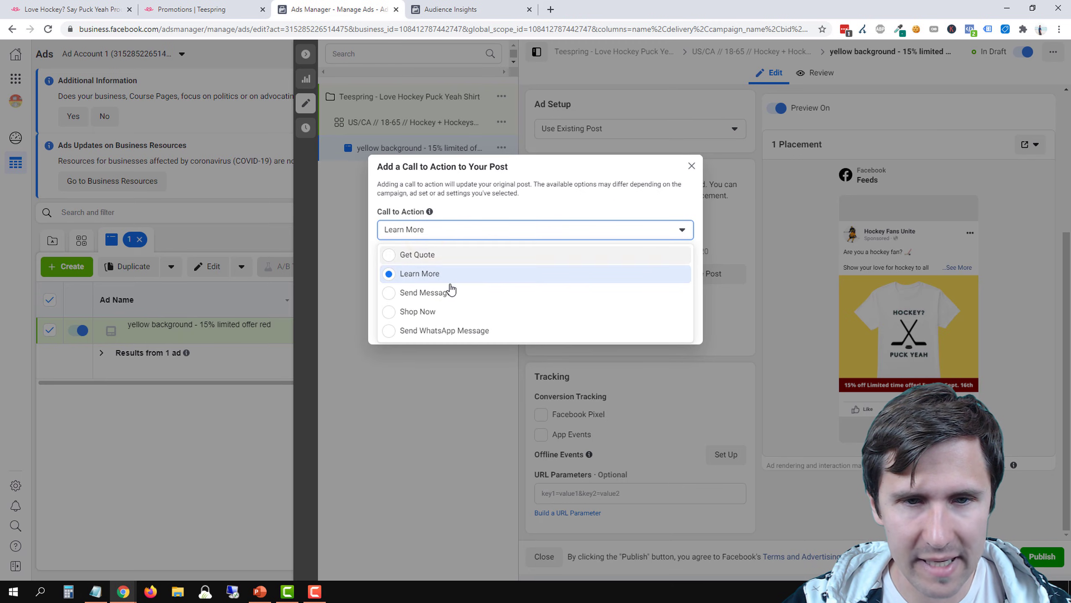
{"action": "left_click", "coordinate": [444, 275]}
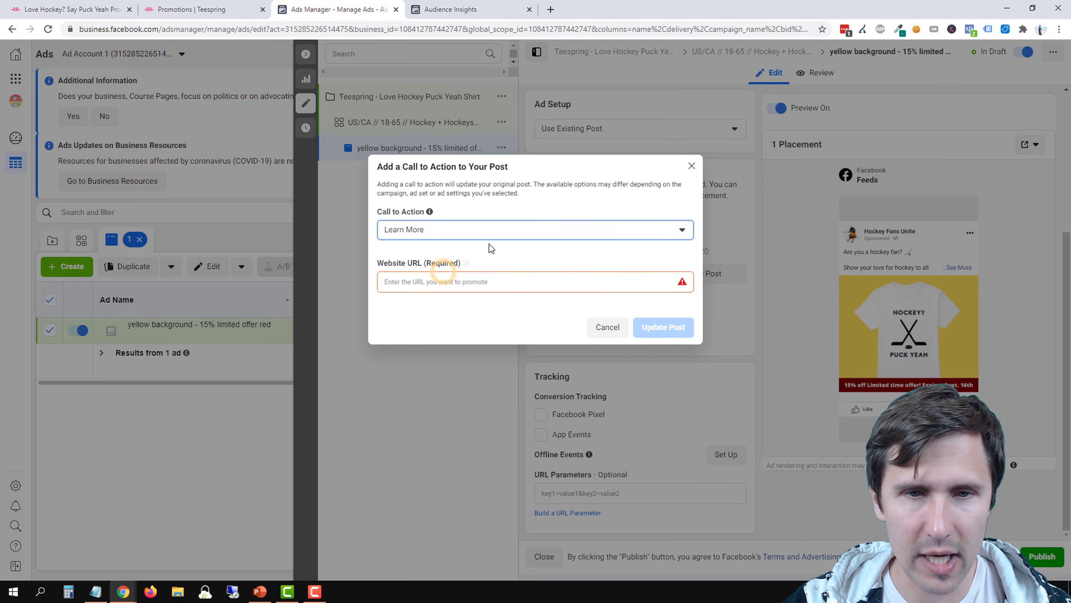
{"action": "left_click", "coordinate": [418, 283]}
{"action": "left_click", "coordinate": [202, 9]}
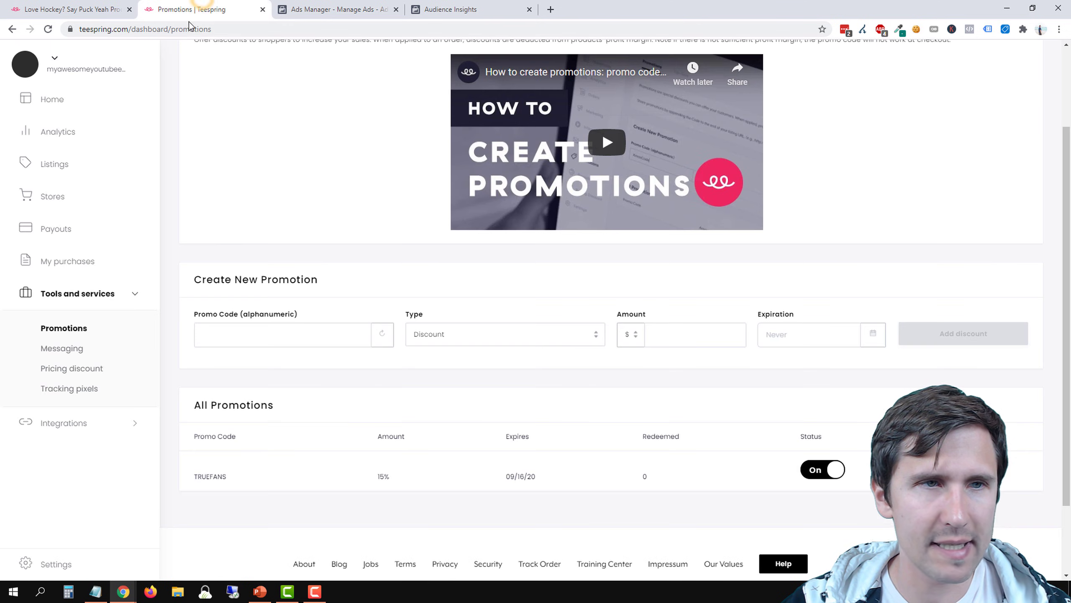
{"action": "left_click", "coordinate": [44, 7]}
{"action": "right_click", "coordinate": [230, 29]}
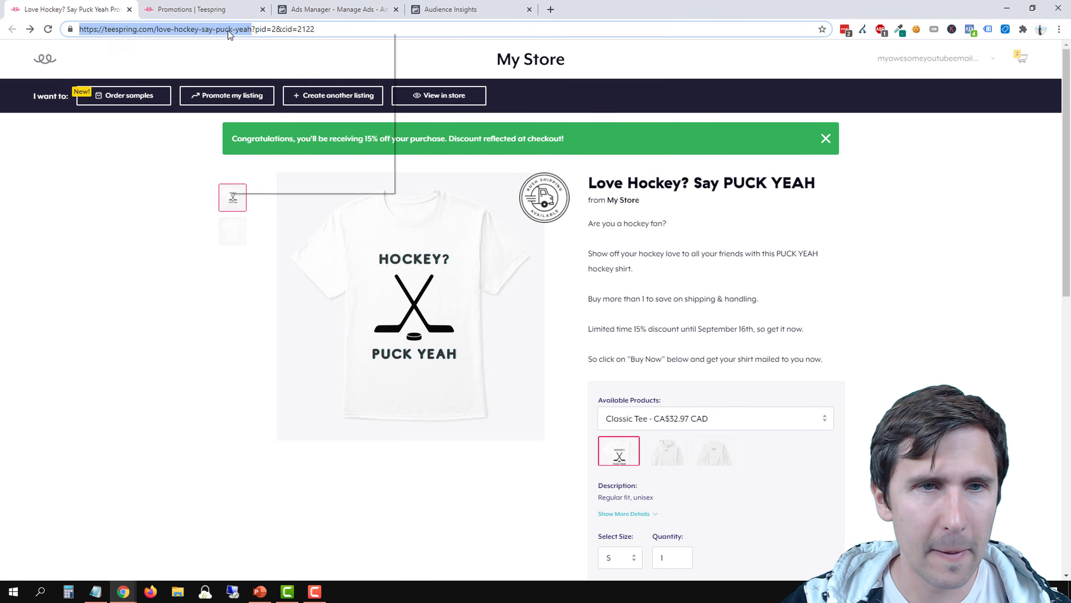
{"action": "left_click", "coordinate": [258, 87]}
{"action": "left_click", "coordinate": [308, 9]}
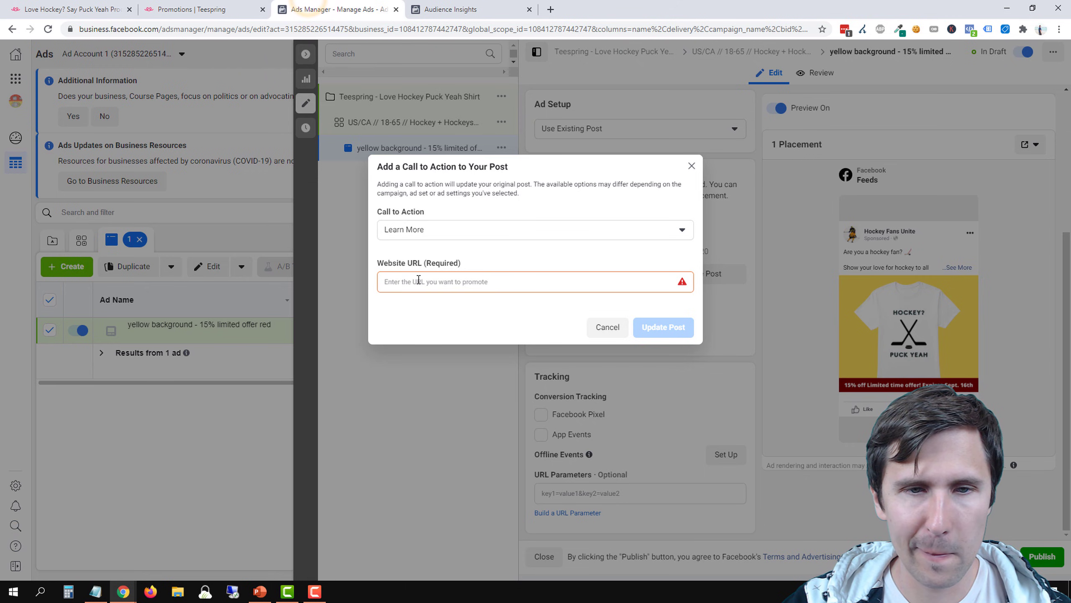
{"action": "key", "text": "ctrl+v"}
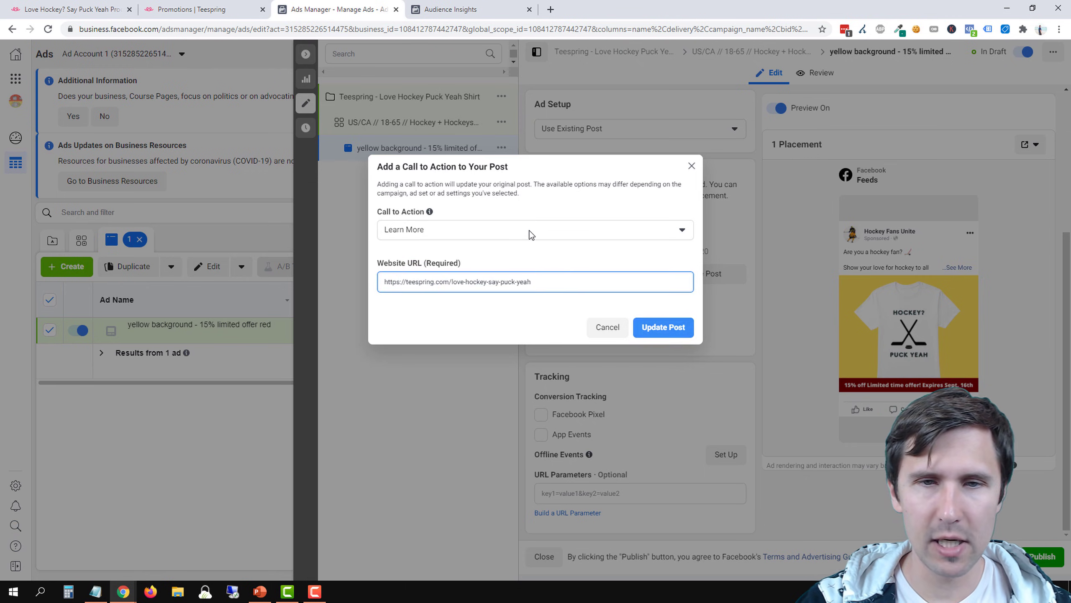
Append the promo parameter "?pr=TRUEFANS" to the website URL and update the post
{"action": "type", "text": "pr"}
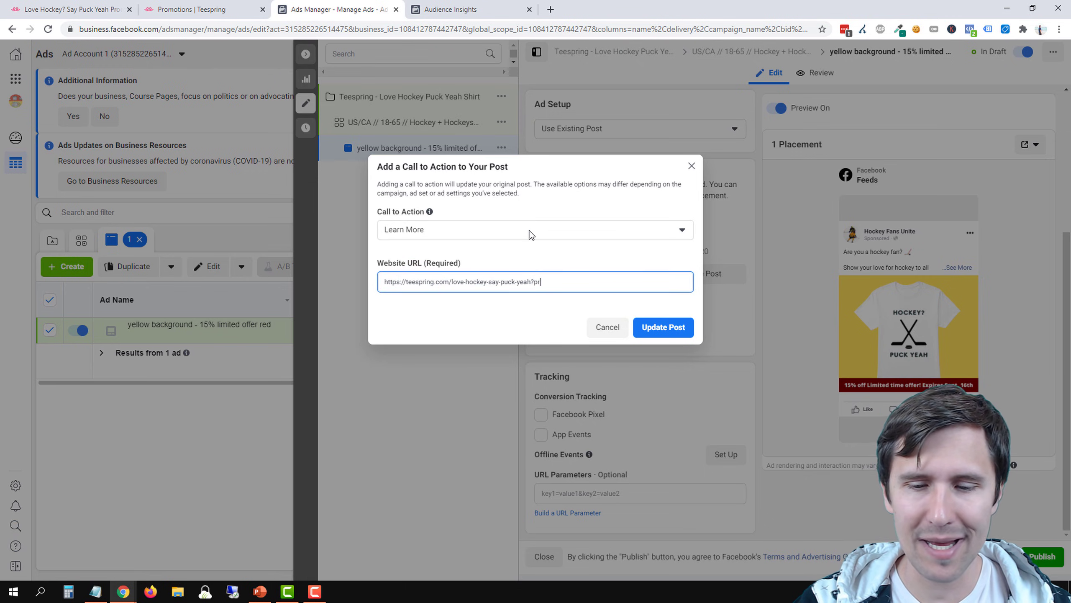
{"action": "type", "text": "=TRUEFANS"}
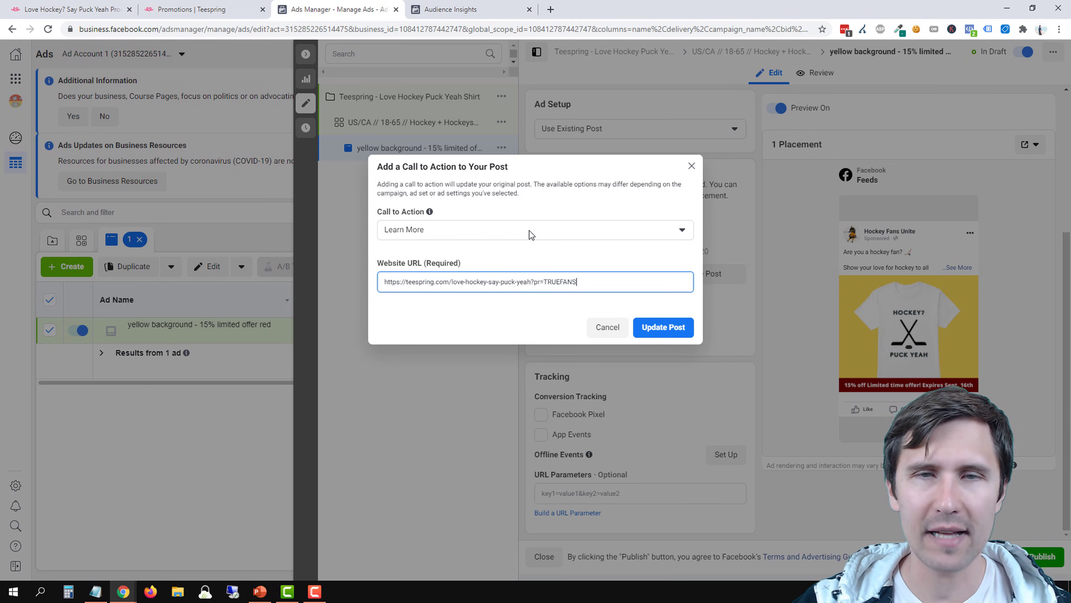
{"action": "left_click", "coordinate": [675, 328]}
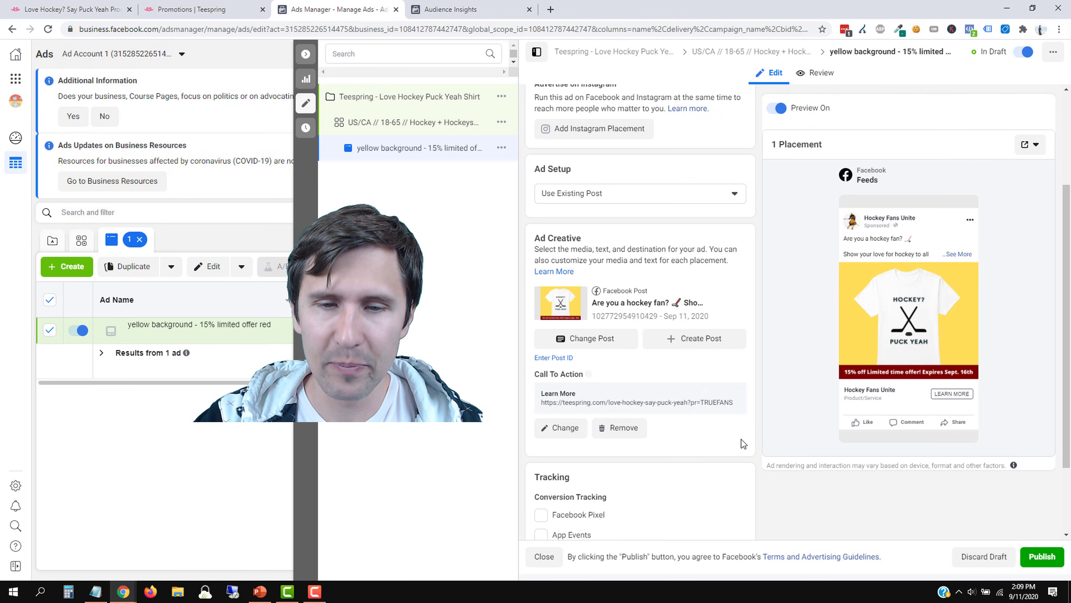
Enable Facebook Pixel conversion tracking for the ad, publish it and return to the ads list
{"action": "scroll", "coordinate": [742, 438], "scroll_direction": "down", "scroll_amount": 2}
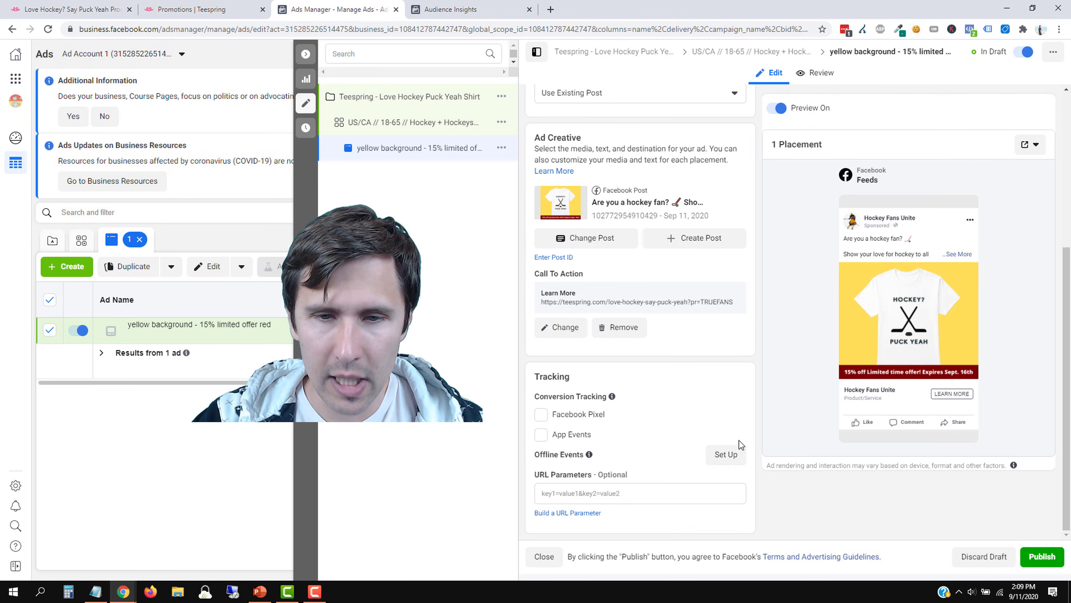
{"action": "left_click", "coordinate": [576, 415]}
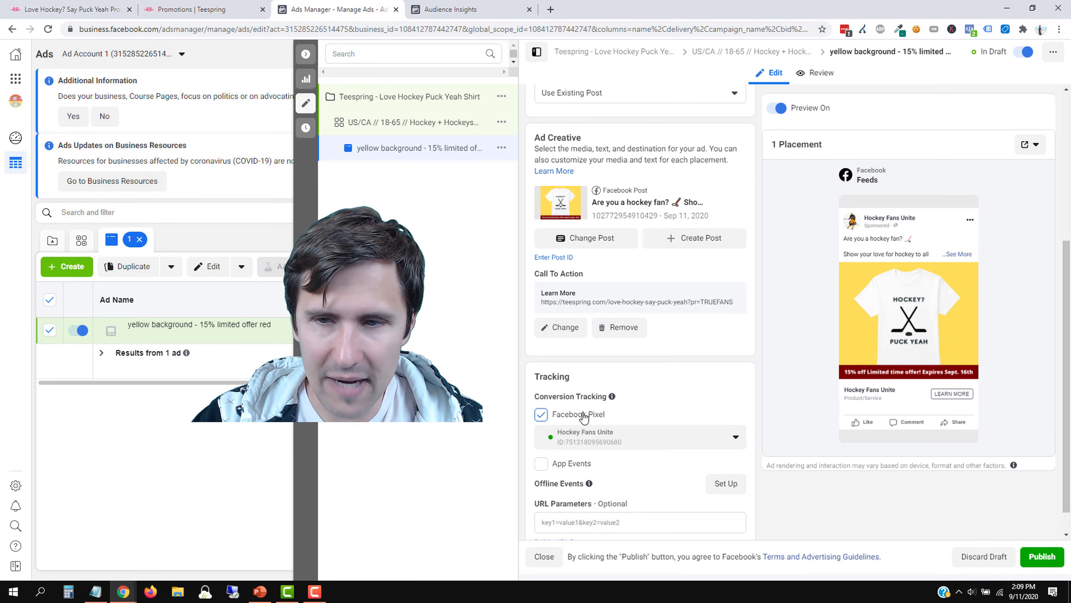
{"action": "scroll", "coordinate": [695, 423], "scroll_direction": "up", "scroll_amount": 5}
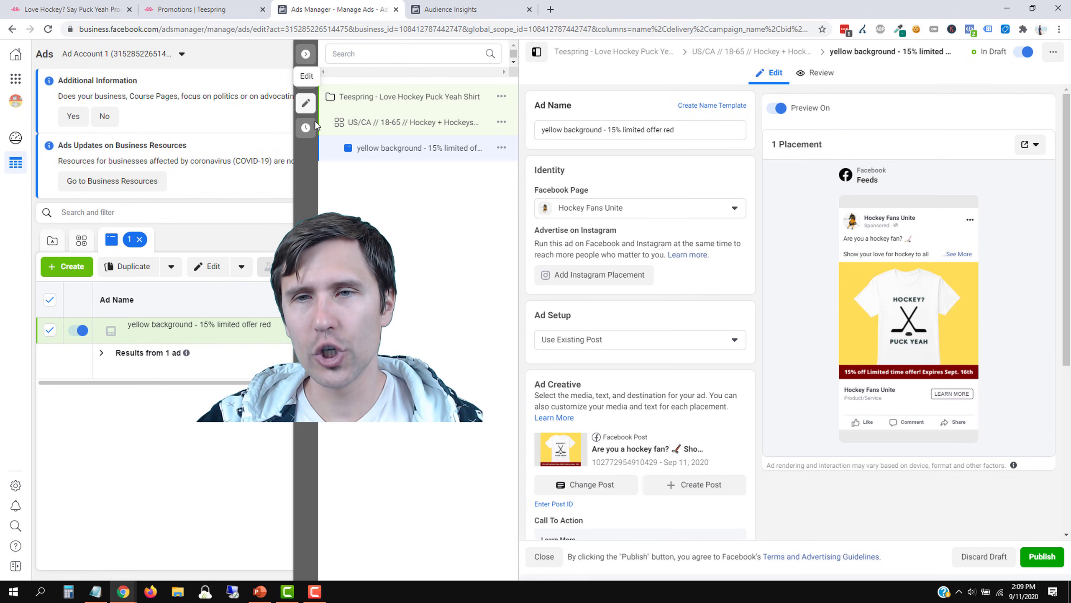
{"action": "left_click", "coordinate": [1041, 559]}
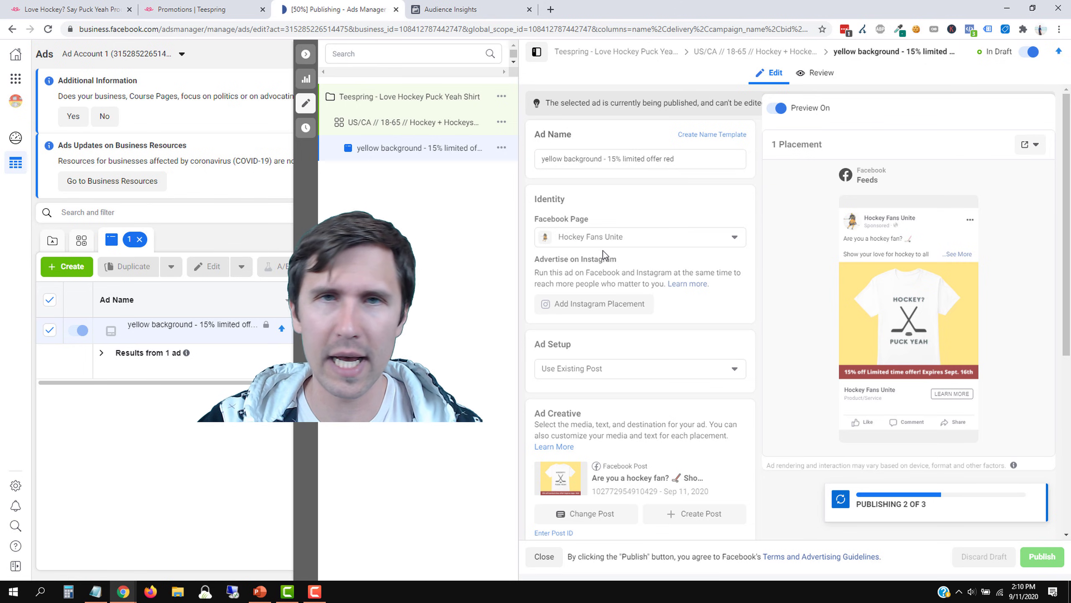
{"action": "left_click", "coordinate": [303, 102]}
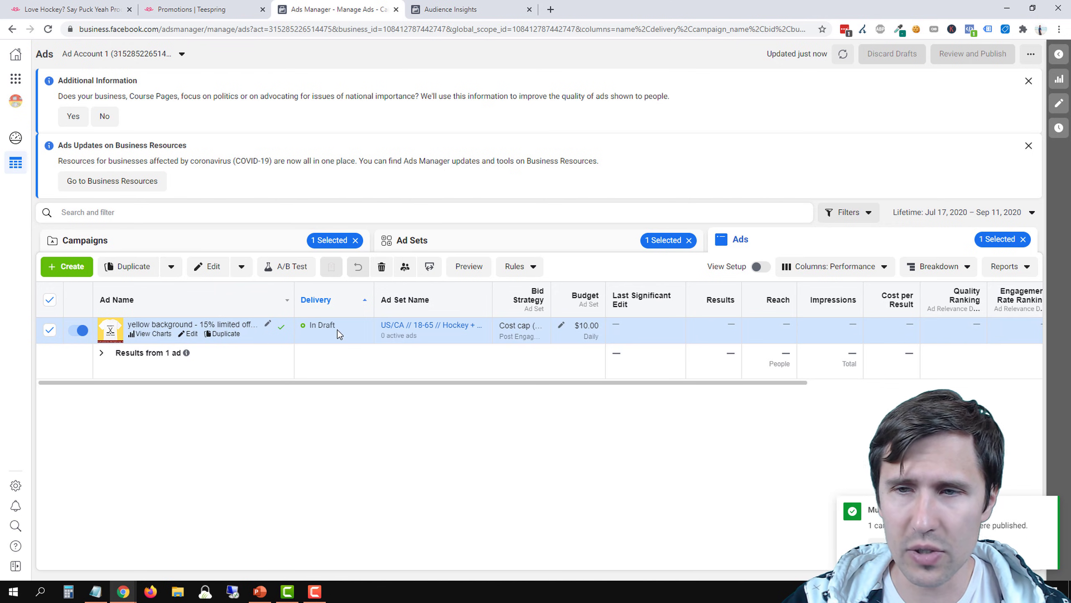
Reopen the published ad and view its preview in the Facebook Desktop News Feed
{"action": "left_click", "coordinate": [192, 334]}
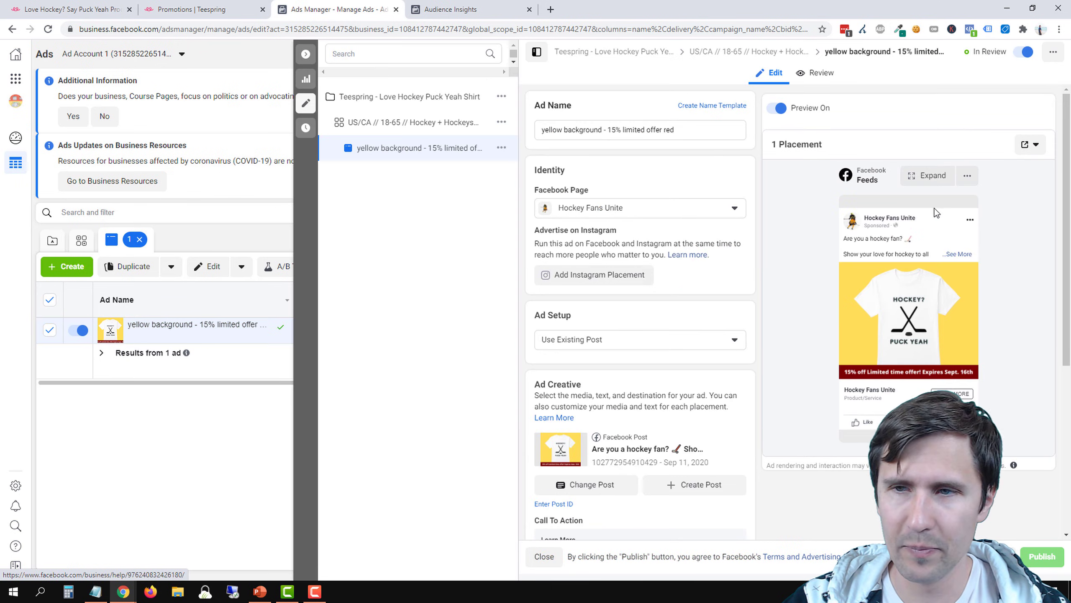
{"action": "left_click", "coordinate": [1036, 146]}
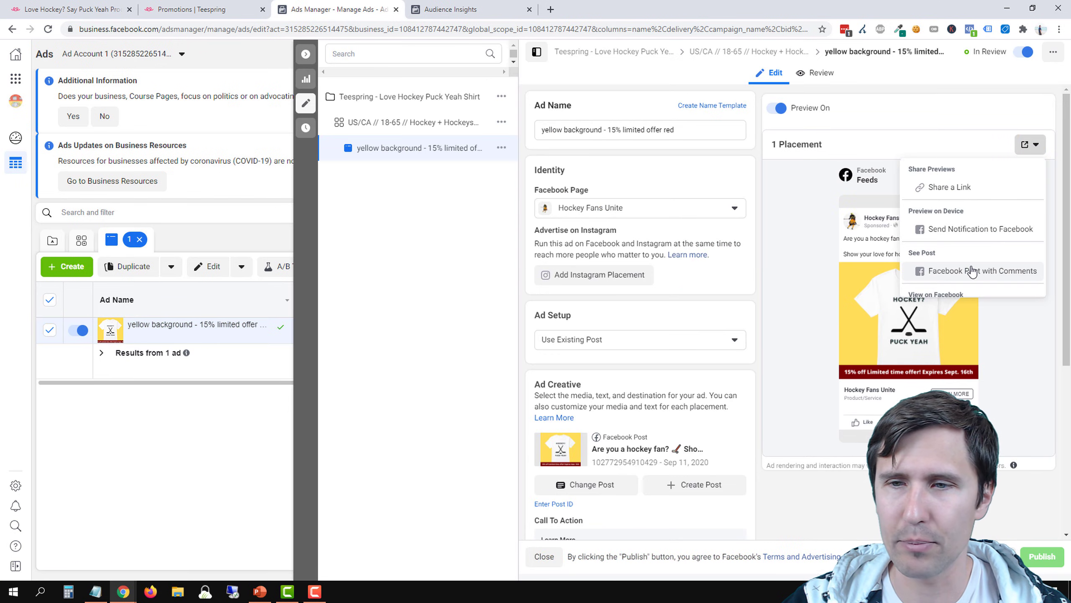
{"action": "scroll", "coordinate": [979, 266], "scroll_direction": "down", "scroll_amount": 1}
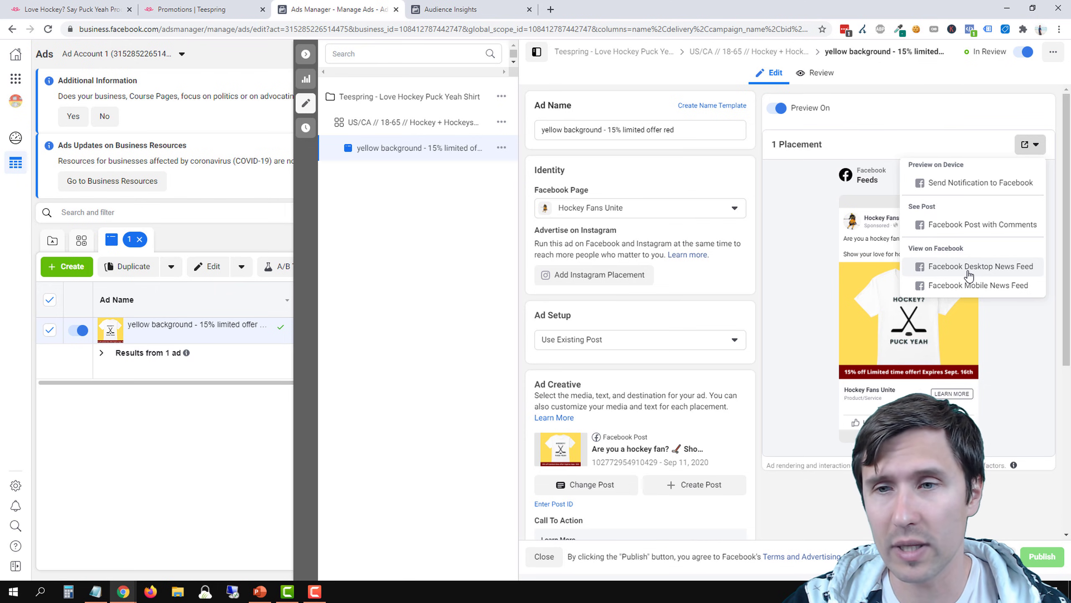
{"action": "left_click", "coordinate": [944, 270]}
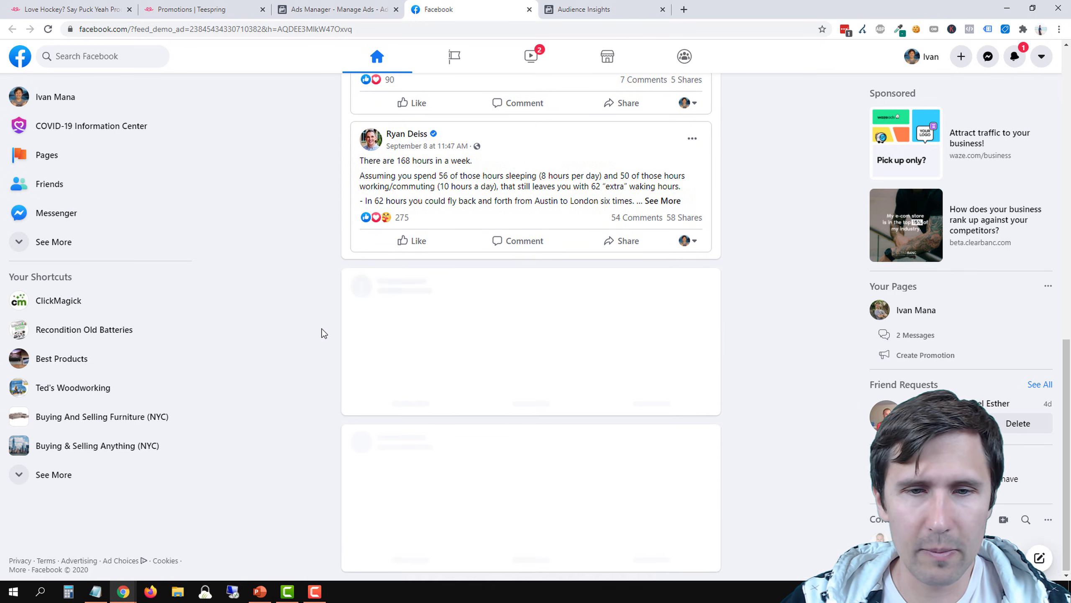
Examine how the sponsored Hockey Fans Unite shirt ad appears among the posts in the Facebook news feed
{"action": "scroll", "coordinate": [319, 363], "scroll_direction": "up", "scroll_amount": 4}
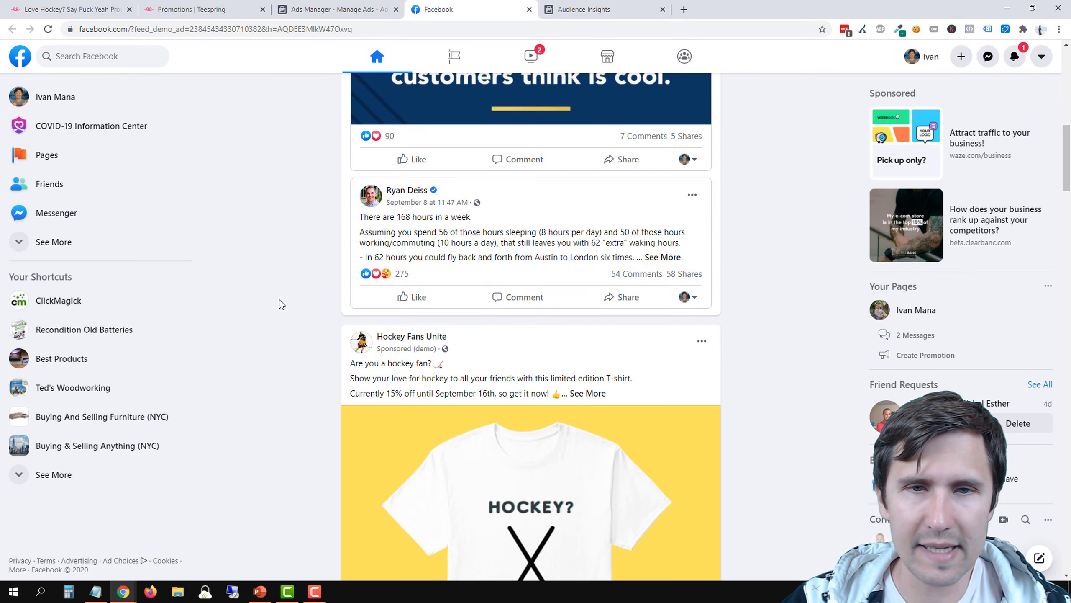
{"action": "scroll", "coordinate": [280, 300], "scroll_direction": "up", "scroll_amount": 6}
{"action": "scroll", "coordinate": [280, 318], "scroll_direction": "down", "scroll_amount": 10}
{"action": "scroll", "coordinate": [346, 290], "scroll_direction": "up", "scroll_amount": 4}
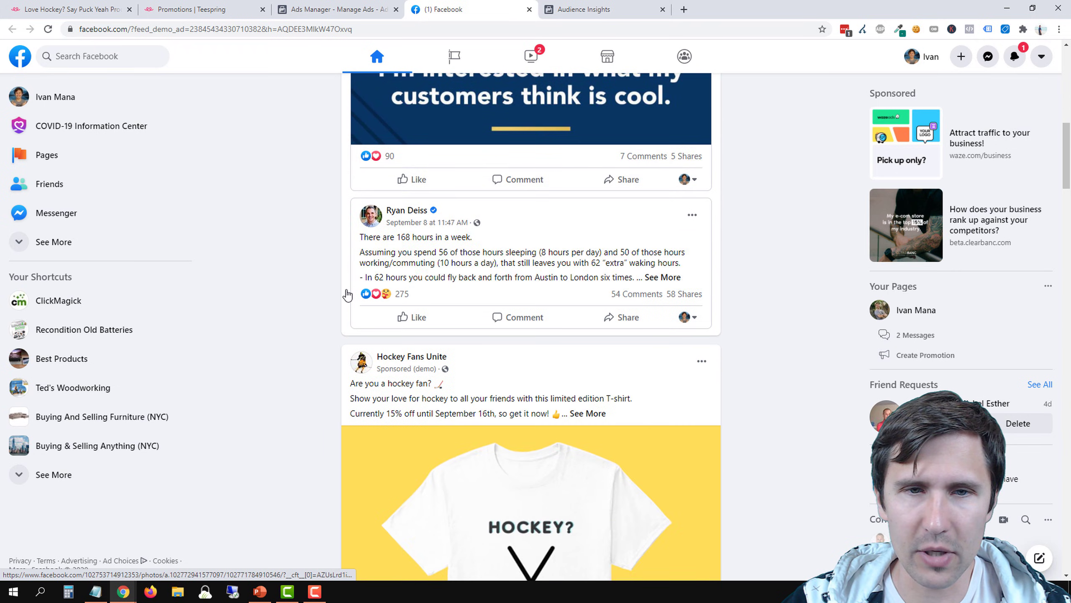
{"action": "scroll", "coordinate": [347, 294], "scroll_direction": "up", "scroll_amount": 4}
{"action": "scroll", "coordinate": [548, 232], "scroll_direction": "up", "scroll_amount": 1}
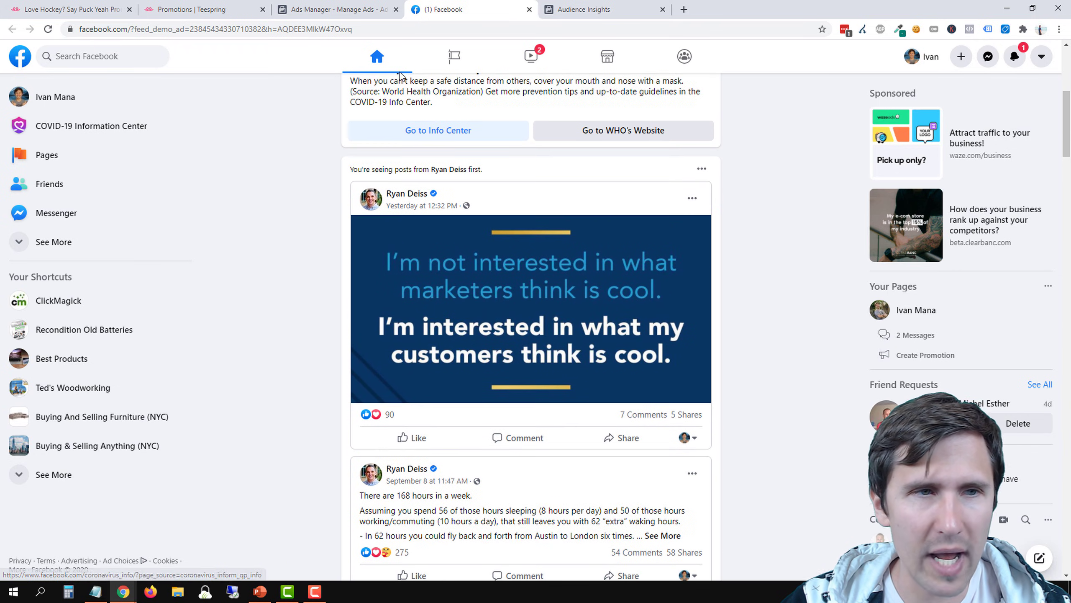
{"action": "scroll", "coordinate": [215, 301], "scroll_direction": "up", "scroll_amount": 8}
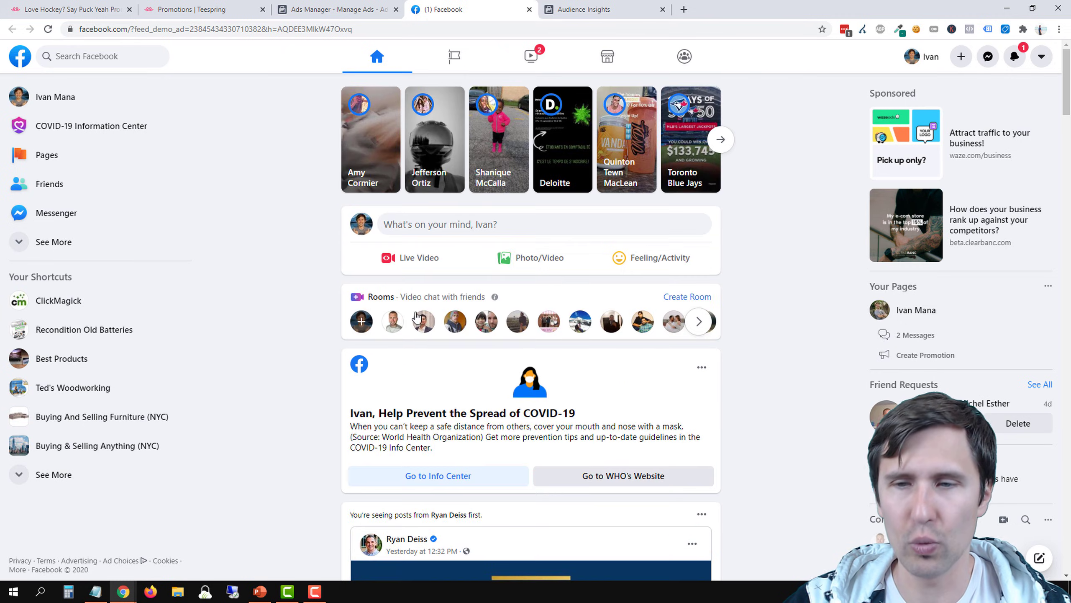
{"action": "scroll", "coordinate": [771, 386], "scroll_direction": "down", "scroll_amount": 2}
{"action": "scroll", "coordinate": [770, 387], "scroll_direction": "down", "scroll_amount": 5}
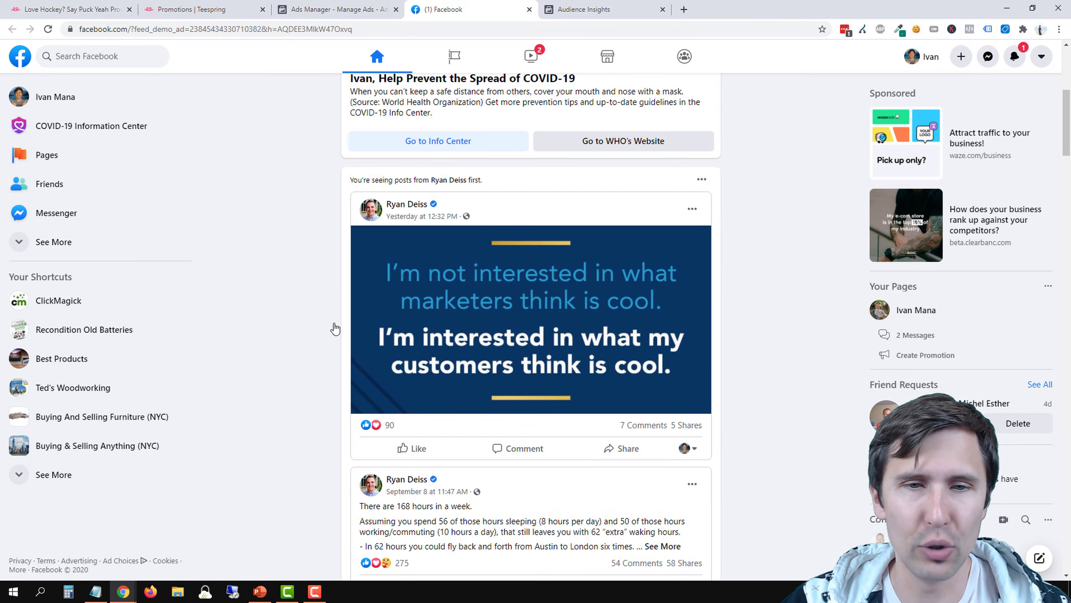
{"action": "scroll", "coordinate": [335, 329], "scroll_direction": "down", "scroll_amount": 10}
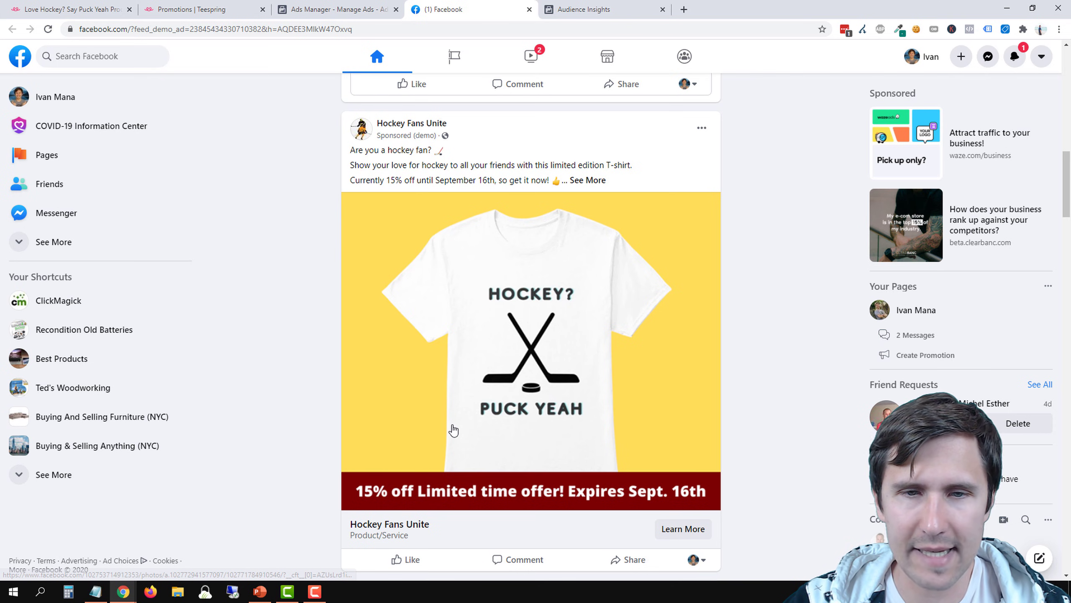
{"action": "scroll", "coordinate": [453, 430], "scroll_direction": "down", "scroll_amount": 2}
{"action": "scroll", "coordinate": [320, 364], "scroll_direction": "up", "scroll_amount": 2}
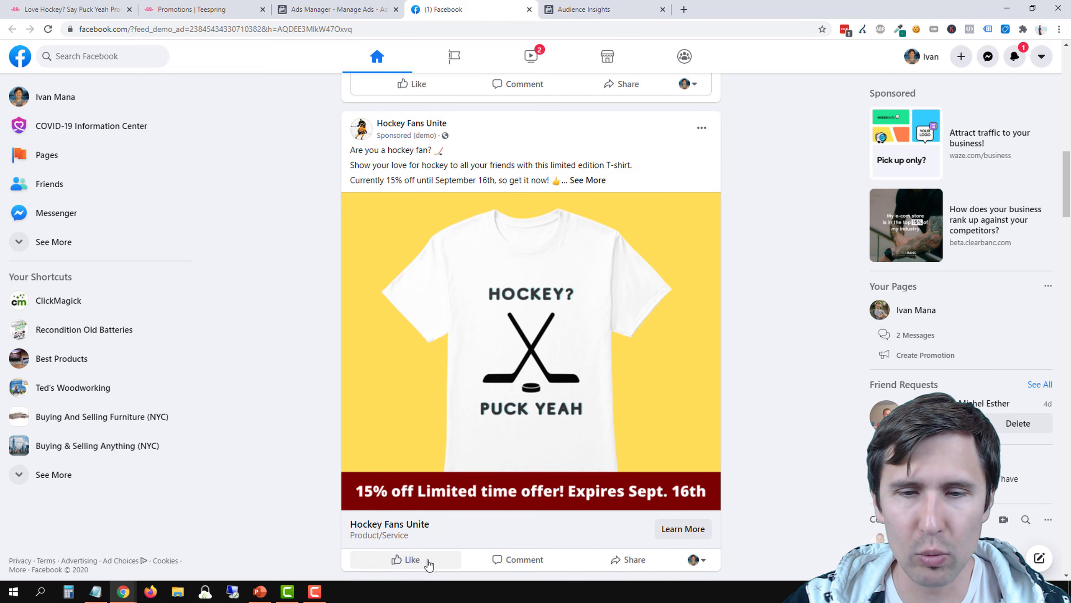
{"action": "scroll", "coordinate": [429, 564], "scroll_direction": "down", "scroll_amount": 2}
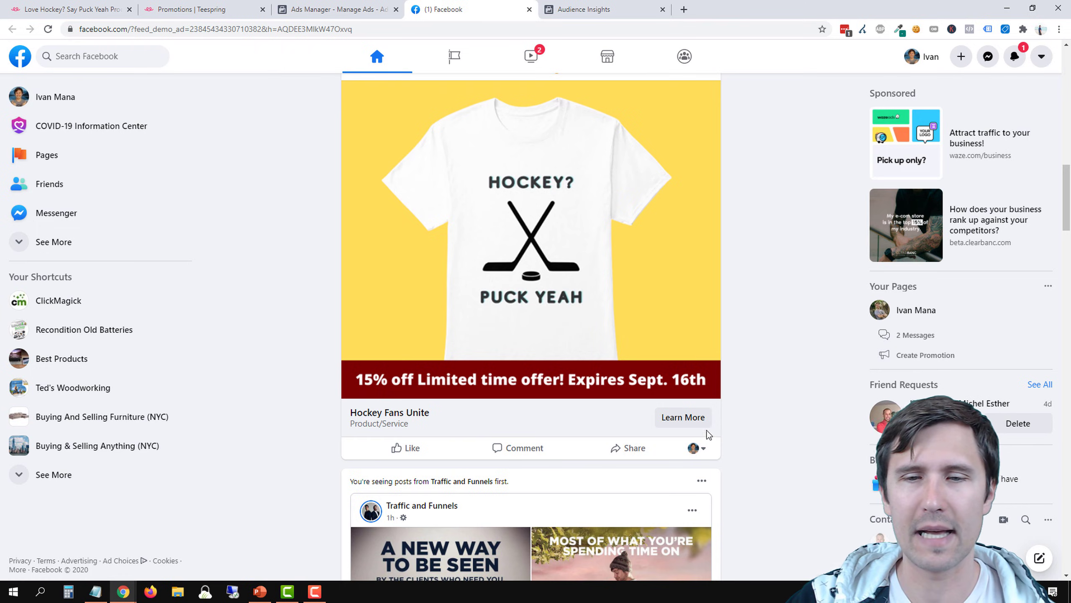
Follow the ad's Learn More link and check the discounted shirt page on Teespring
{"action": "left_click", "coordinate": [687, 419]}
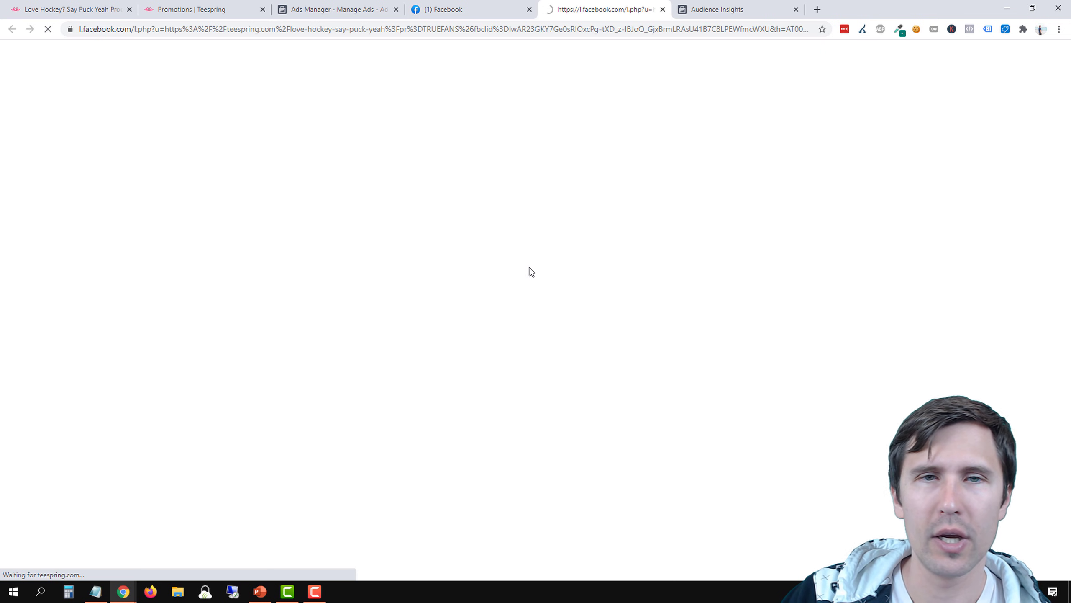
{"action": "scroll", "coordinate": [569, 348], "scroll_direction": "down", "scroll_amount": 10}
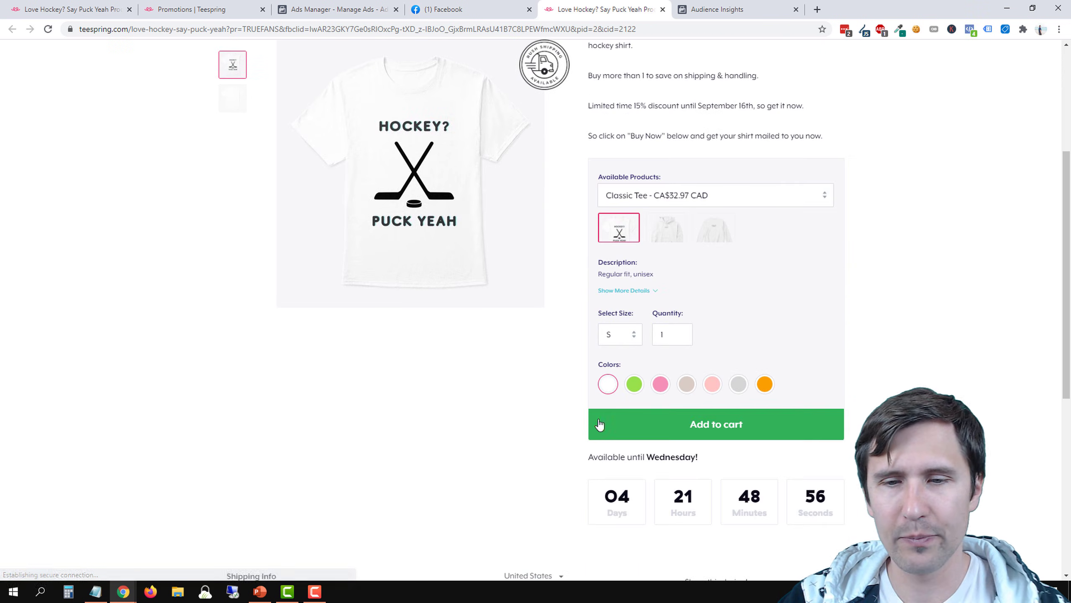
{"action": "scroll", "coordinate": [481, 407], "scroll_direction": "up", "scroll_amount": 8}
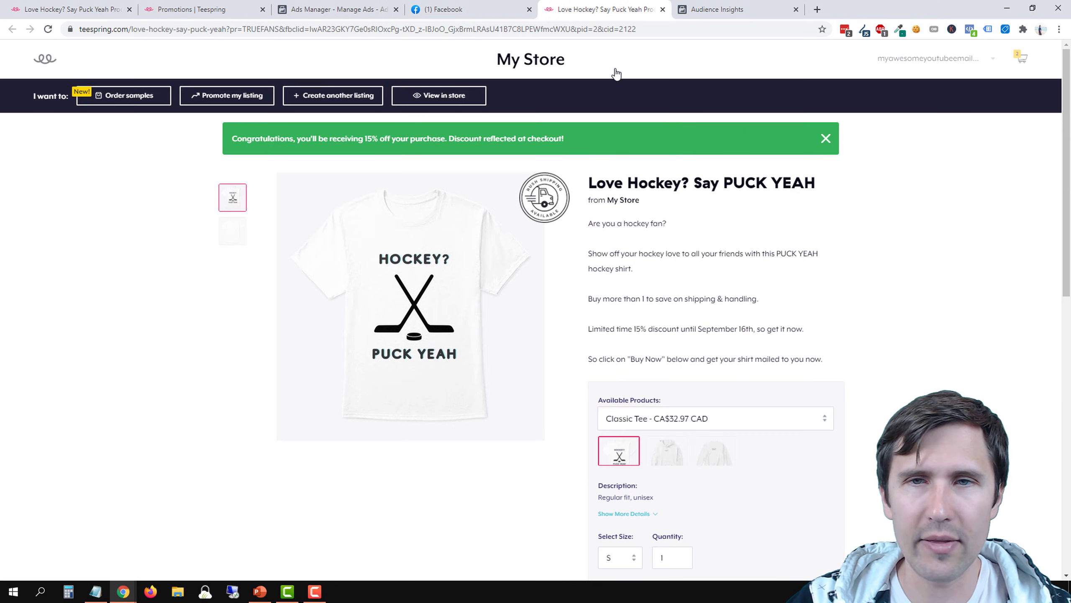
Close the Teespring landing page and the Facebook feed preview, then return to Ads Manager and collapse the ad editor
{"action": "left_click", "coordinate": [663, 9]}
{"action": "left_click", "coordinate": [528, 9]}
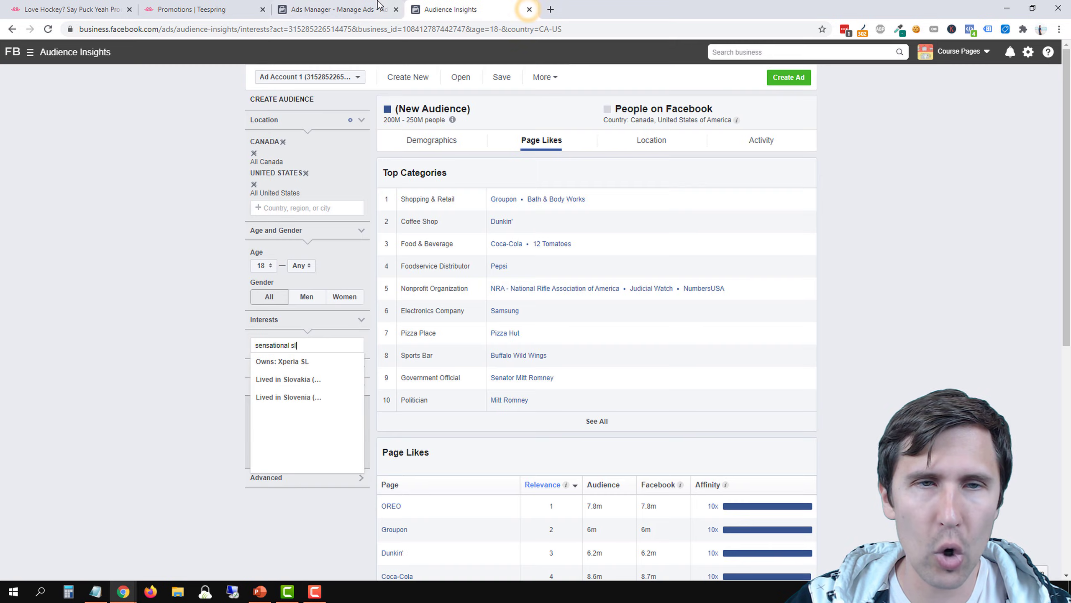
{"action": "left_click", "coordinate": [364, 5]}
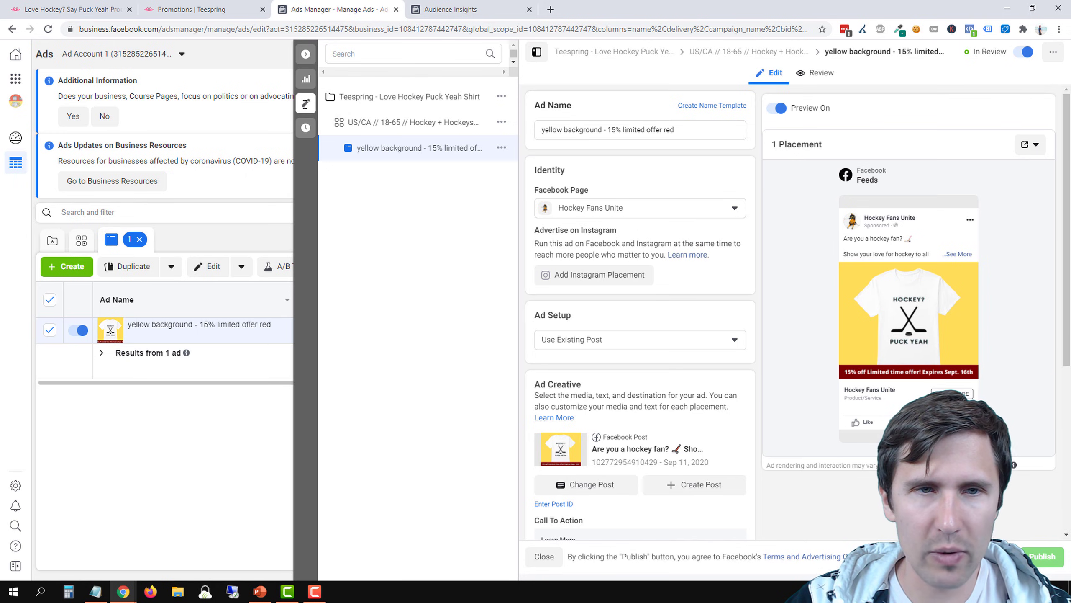
{"action": "left_click", "coordinate": [305, 103]}
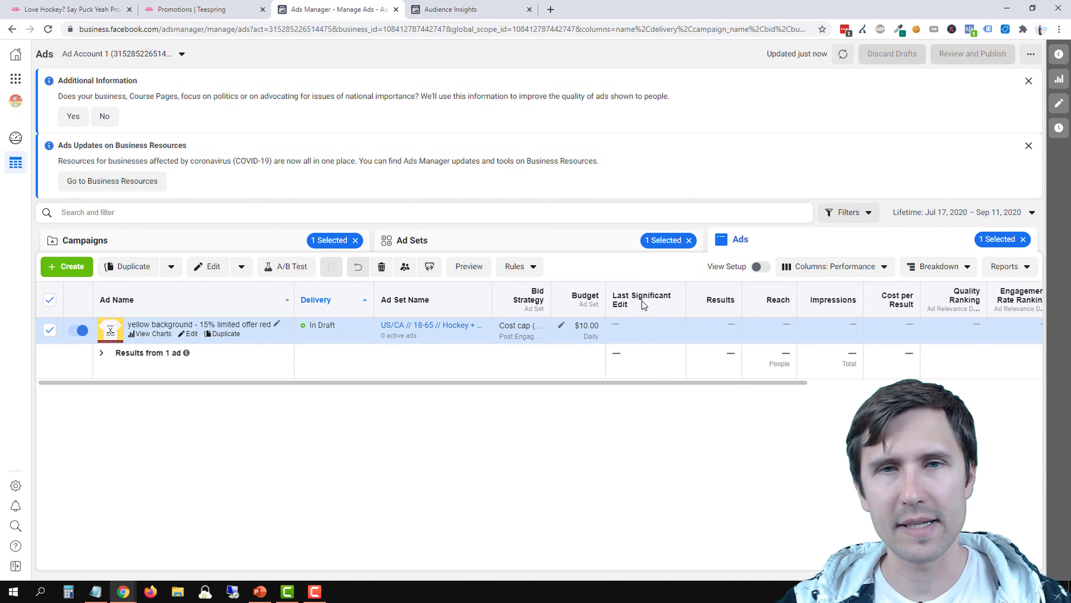
Customize the ads table columns and add the total Purchases metric from the standard conversion events
{"action": "left_click", "coordinate": [877, 274]}
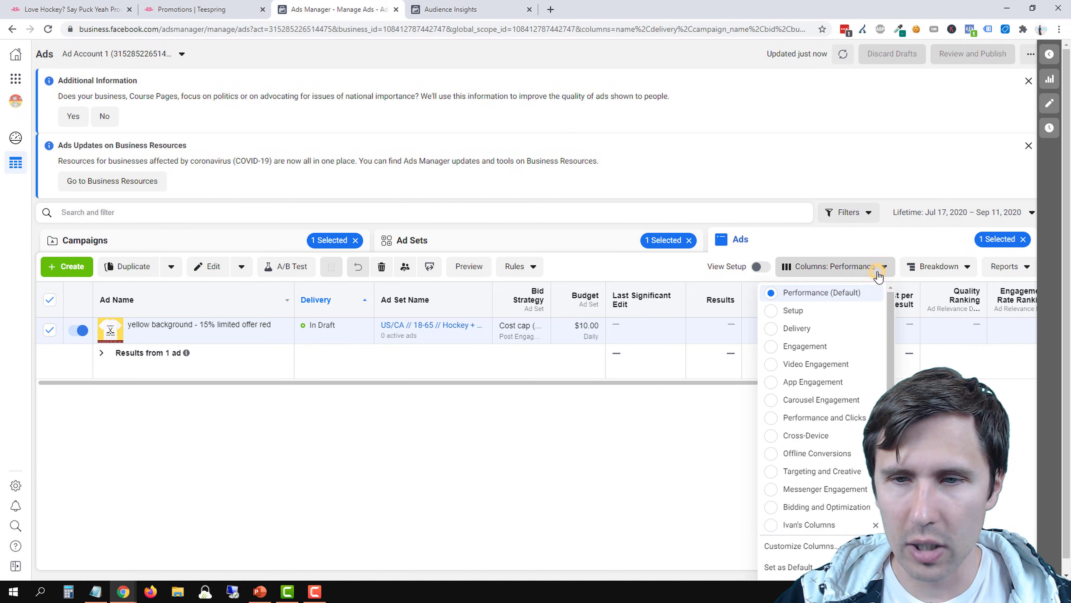
{"action": "scroll", "coordinate": [822, 511], "scroll_direction": "down", "scroll_amount": 1}
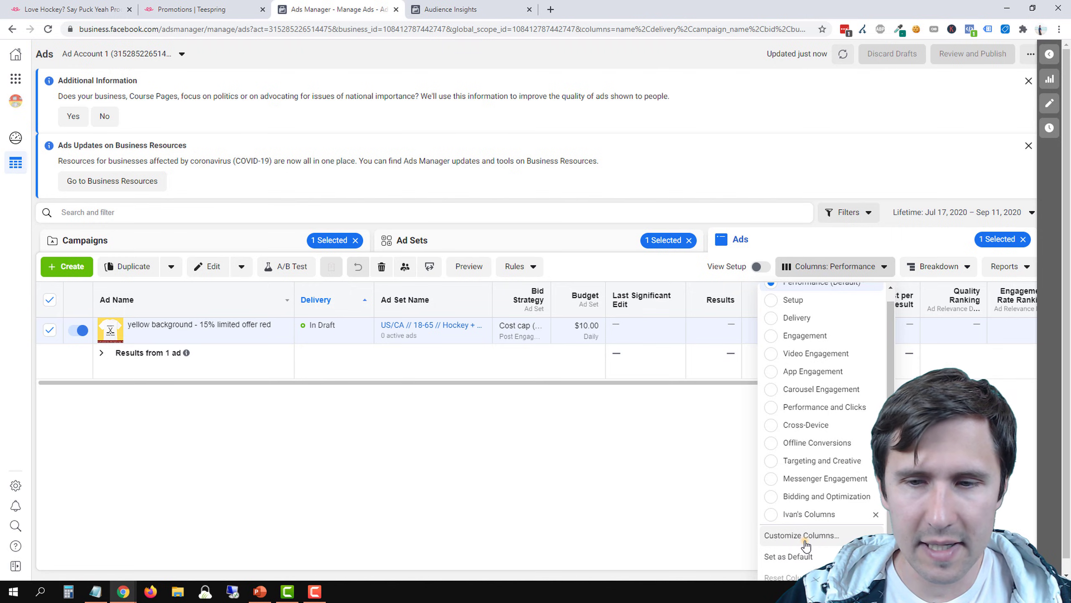
{"action": "left_click", "coordinate": [803, 536]}
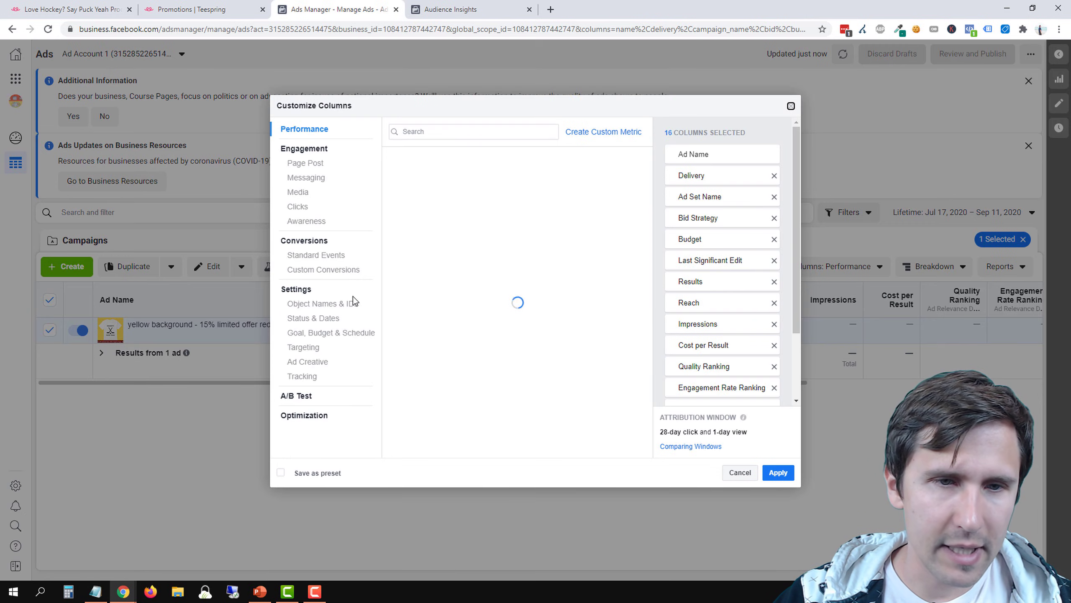
{"action": "left_click", "coordinate": [314, 254]}
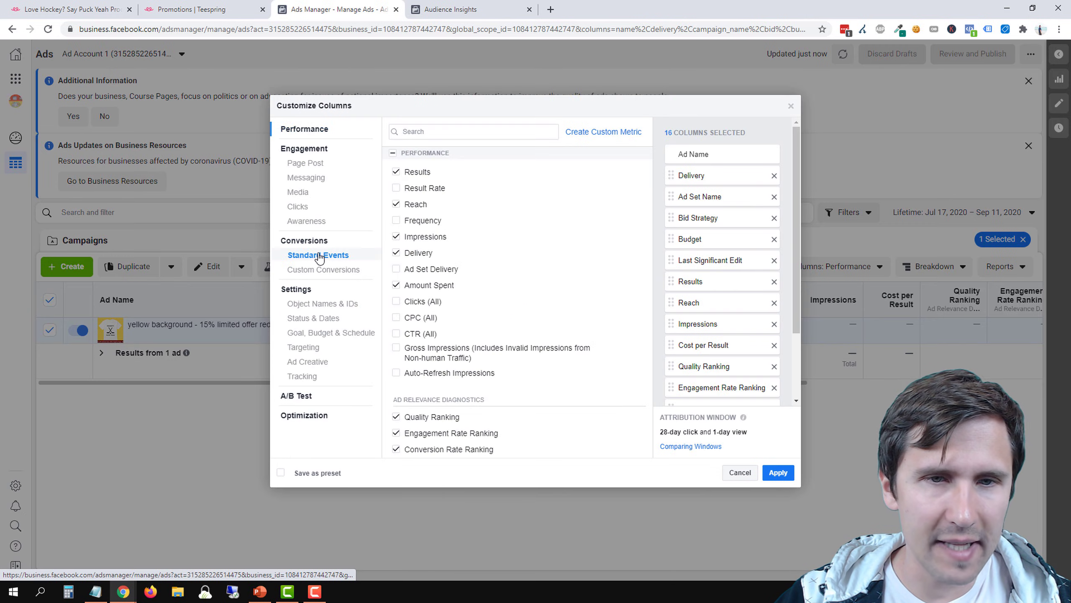
{"action": "scroll", "coordinate": [491, 292], "scroll_direction": "down", "scroll_amount": 2}
{"action": "scroll", "coordinate": [487, 293], "scroll_direction": "up", "scroll_amount": 2}
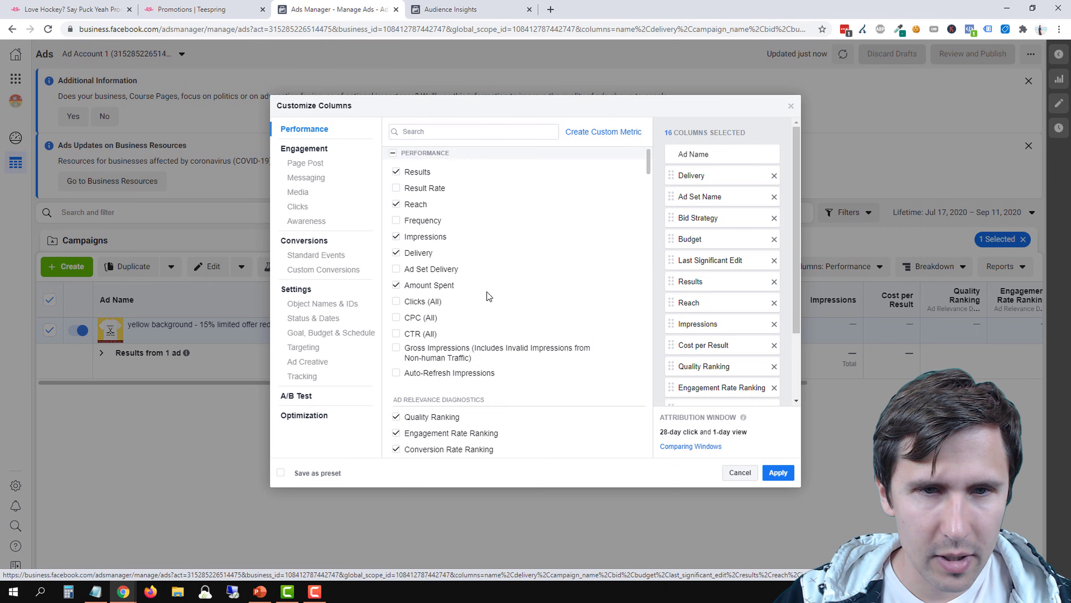
{"action": "scroll", "coordinate": [488, 296], "scroll_direction": "down", "scroll_amount": 2}
{"action": "left_click", "coordinate": [317, 258]}
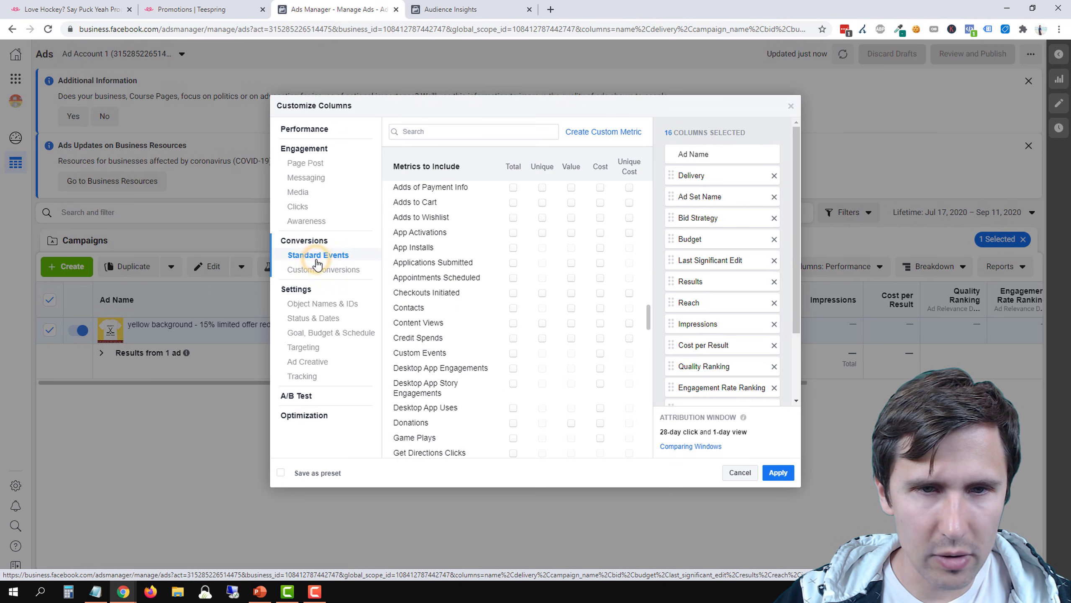
{"action": "scroll", "coordinate": [505, 295], "scroll_direction": "down", "scroll_amount": 4}
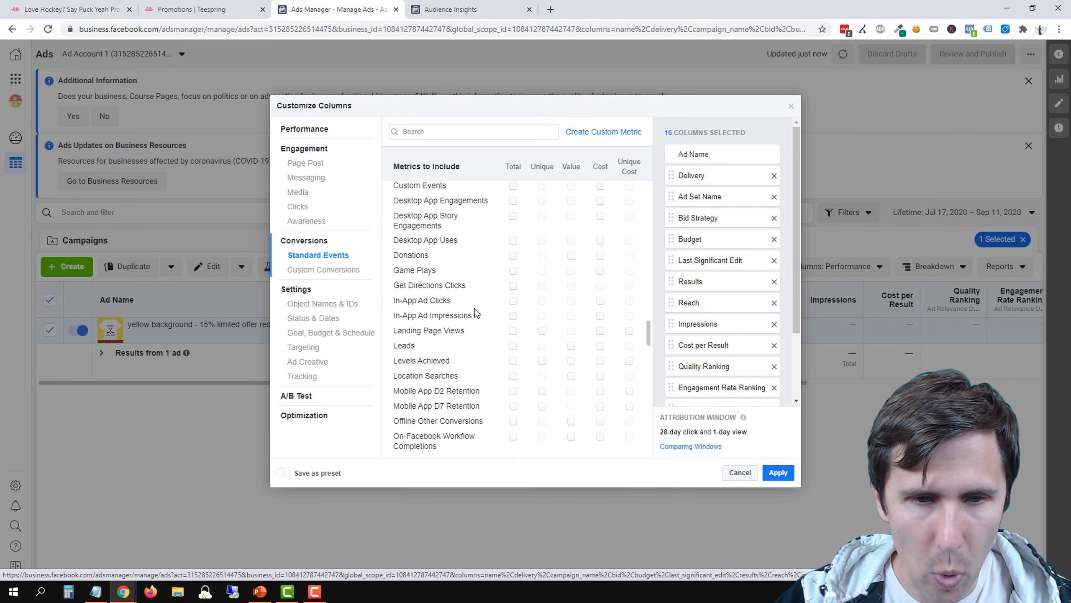
{"action": "scroll", "coordinate": [477, 324], "scroll_direction": "down", "scroll_amount": 1}
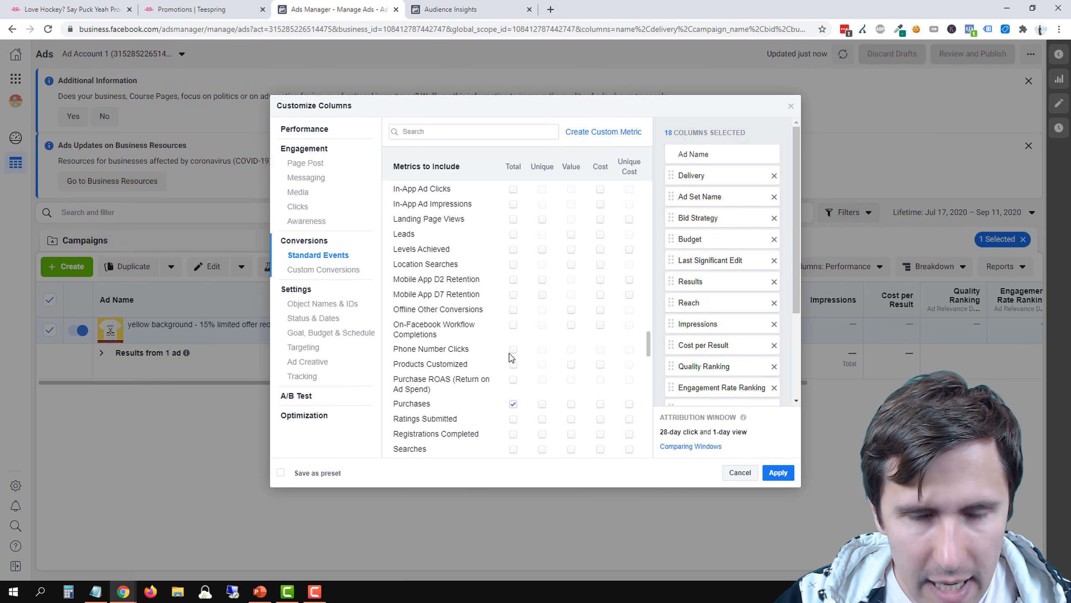
Add the total Adds to Cart and Checkouts Initiated metrics and review the selected columns
{"action": "scroll", "coordinate": [511, 357], "scroll_direction": "up", "scroll_amount": 2}
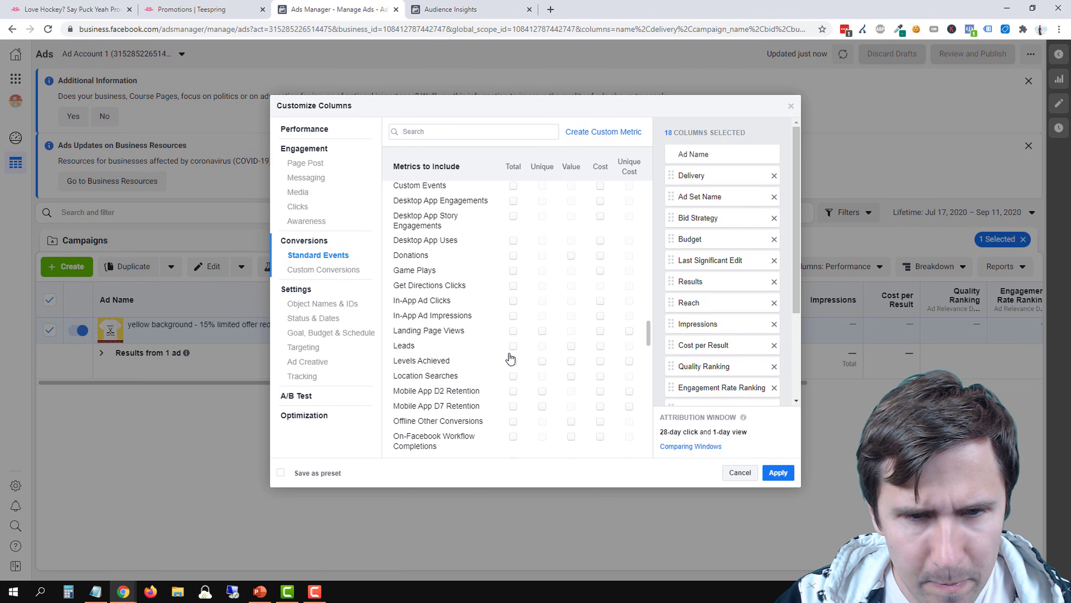
{"action": "scroll", "coordinate": [508, 351], "scroll_direction": "up", "scroll_amount": 4}
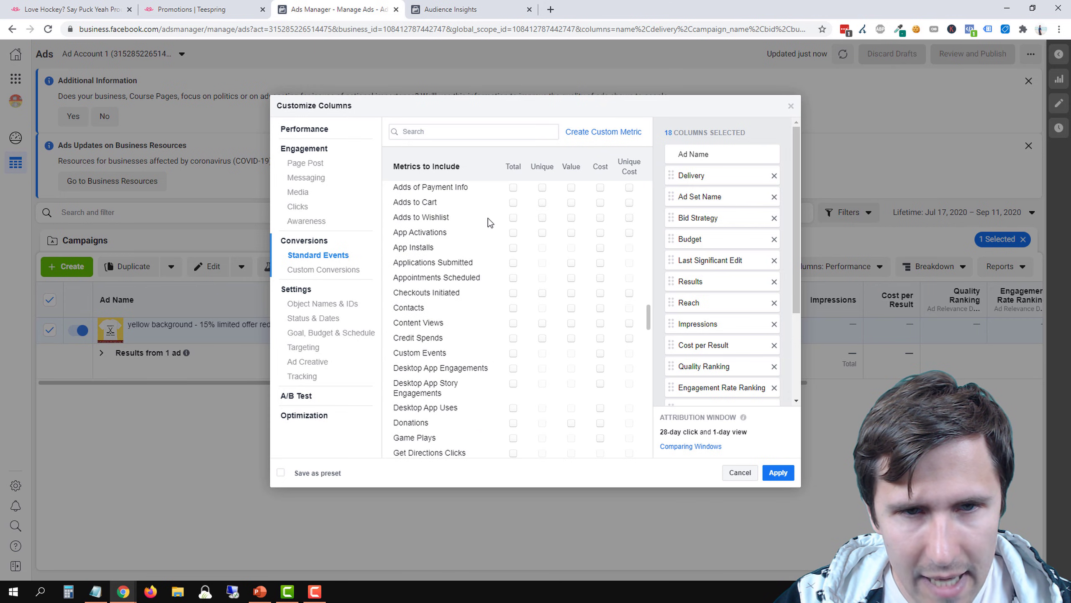
{"action": "left_click", "coordinate": [512, 203]}
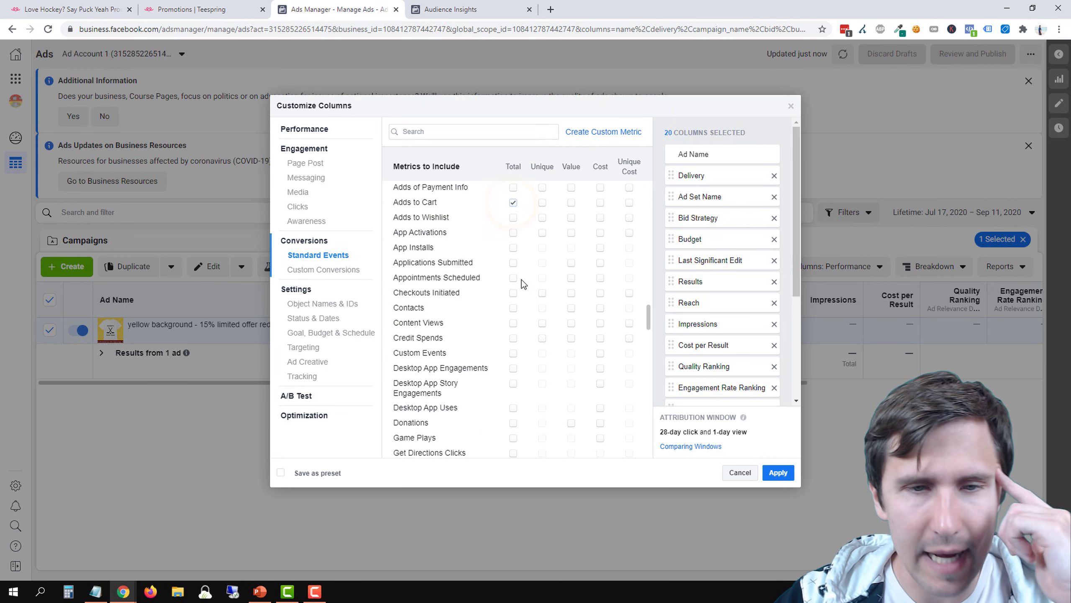
{"action": "left_click", "coordinate": [512, 293]}
{"action": "scroll", "coordinate": [522, 365], "scroll_direction": "down", "scroll_amount": 10}
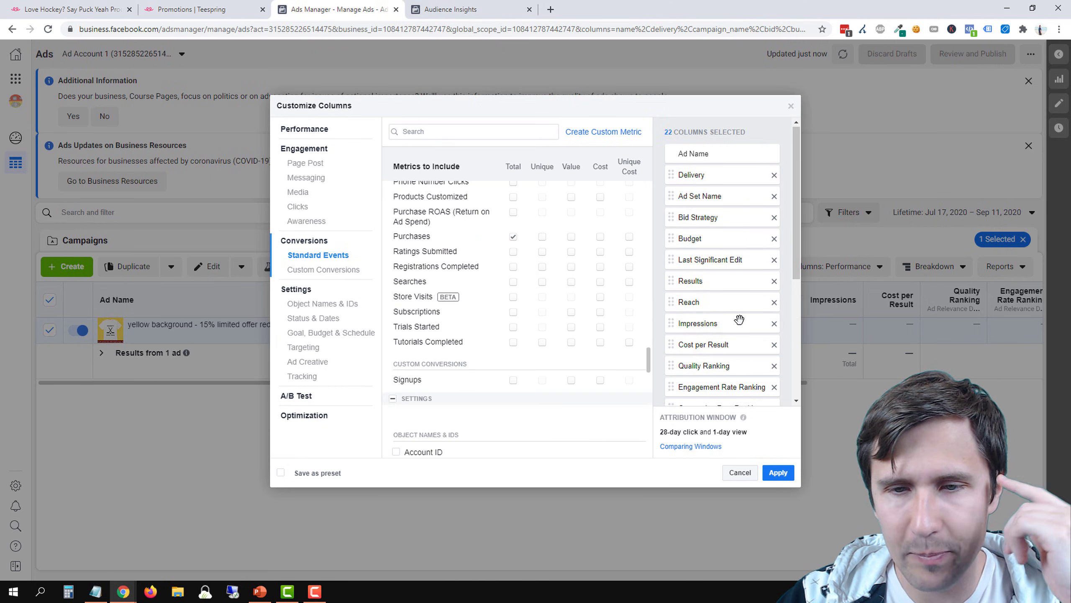
{"action": "scroll", "coordinate": [722, 310], "scroll_direction": "down", "scroll_amount": 5}
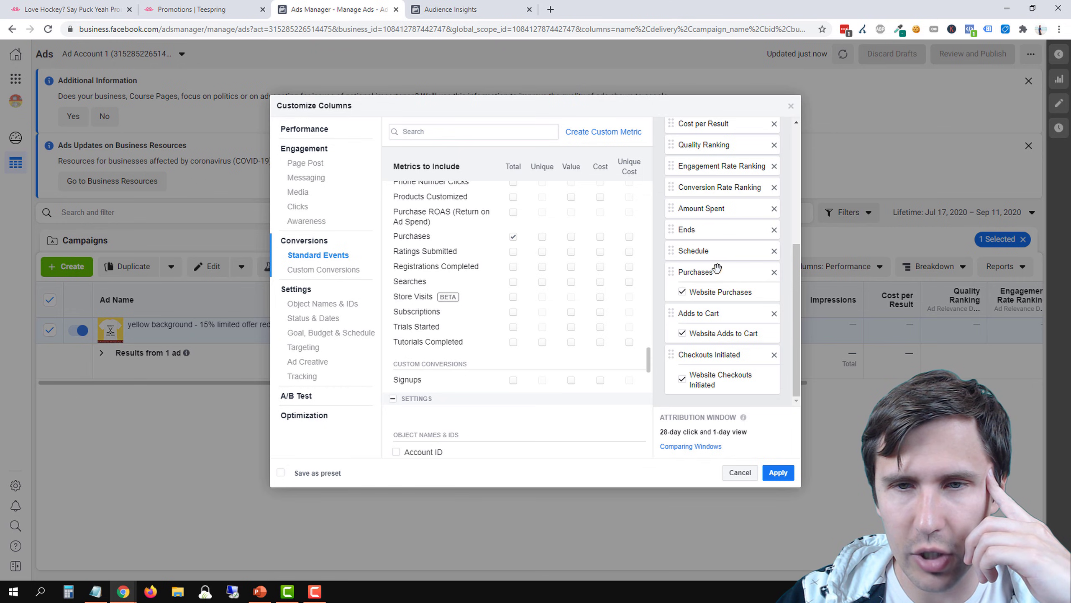
{"action": "mouse_move", "coordinate": [717, 267]}
{"action": "left_mouse_down"}
{"action": "mouse_move", "coordinate": [717, 219]}
{"action": "mouse_move", "coordinate": [755, 230]}
{"action": "mouse_move", "coordinate": [708, 277]}
{"action": "mouse_move", "coordinate": [717, 295]}
{"action": "mouse_move", "coordinate": [717, 274]}
{"action": "left_mouse_up"}
Save the column selection as a preset named "Teespring default" and apply it to the ads table
{"action": "left_click", "coordinate": [322, 475]}
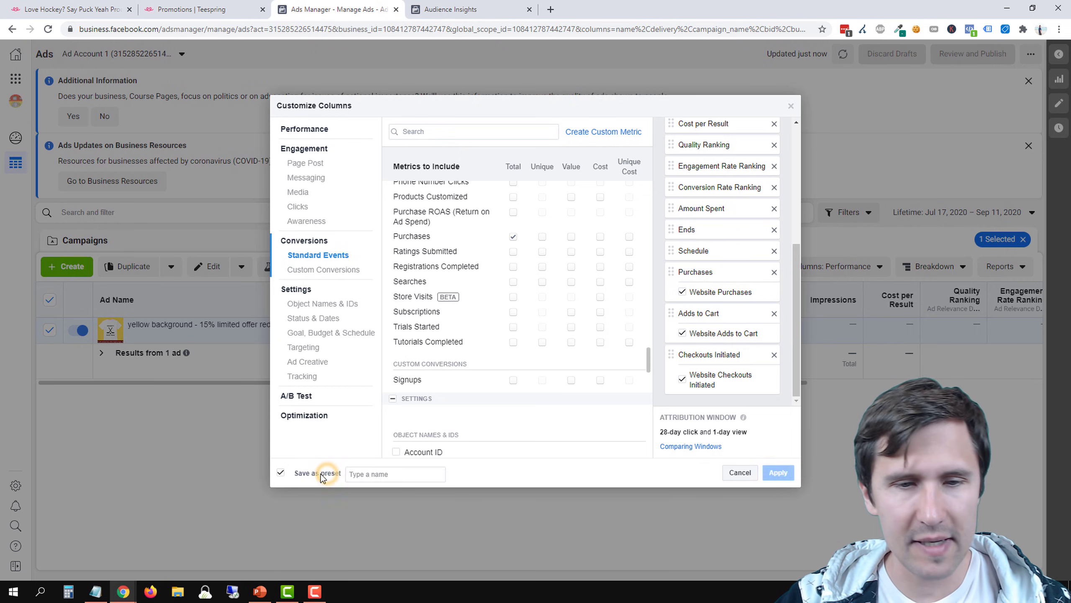
{"action": "left_click", "coordinate": [367, 473]}
{"action": "type", "text": "Te"}
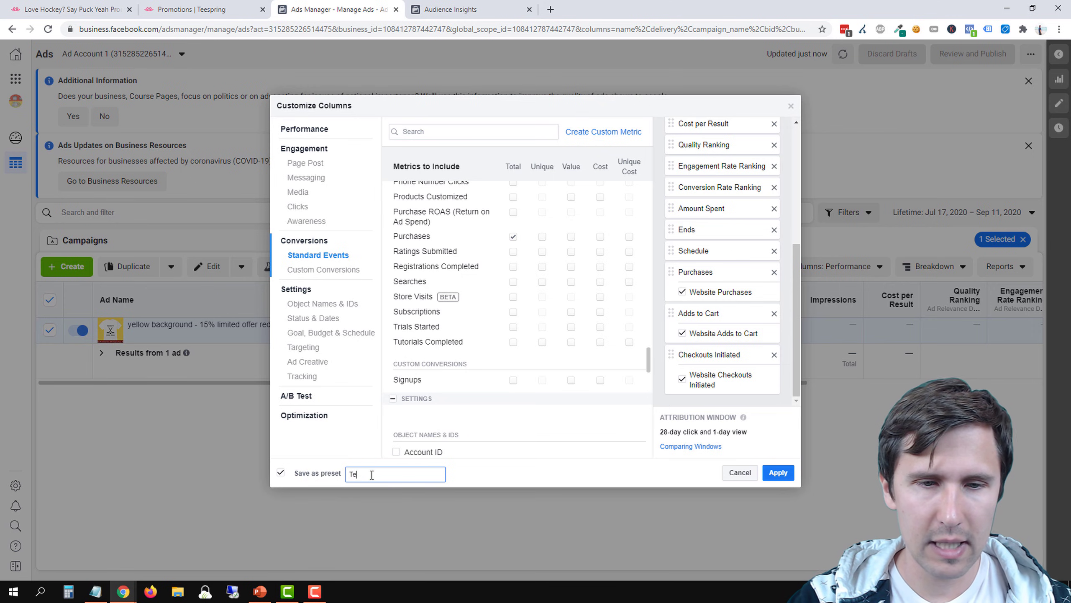
{"action": "type", "text": "espring default"}
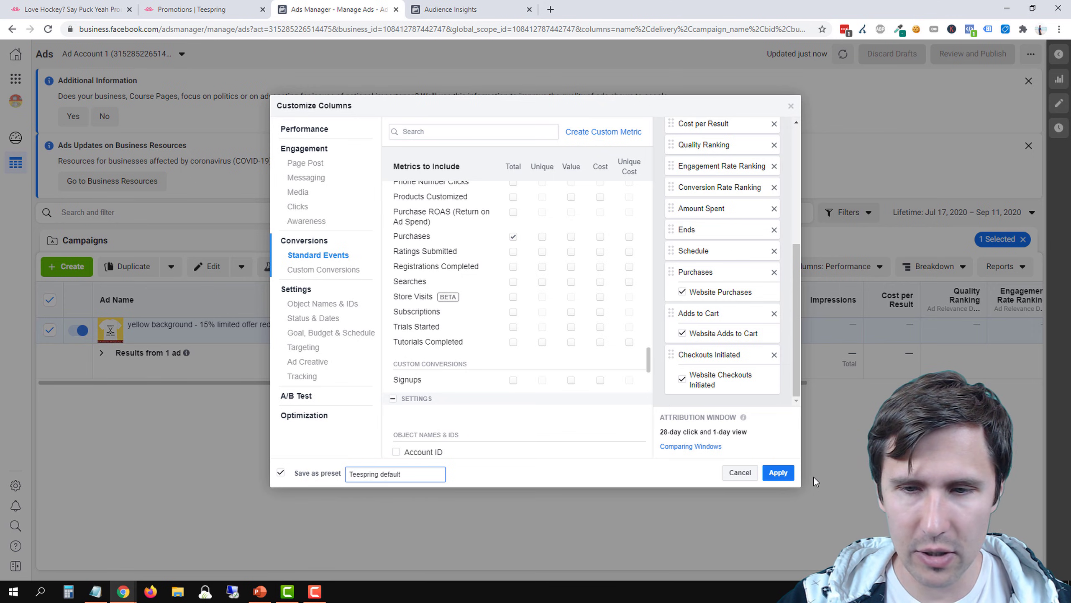
{"action": "left_click", "coordinate": [778, 472]}
Check the saved column presets and examine the purchase, cart and checkout columns in the ads table
{"action": "left_click", "coordinate": [850, 268]}
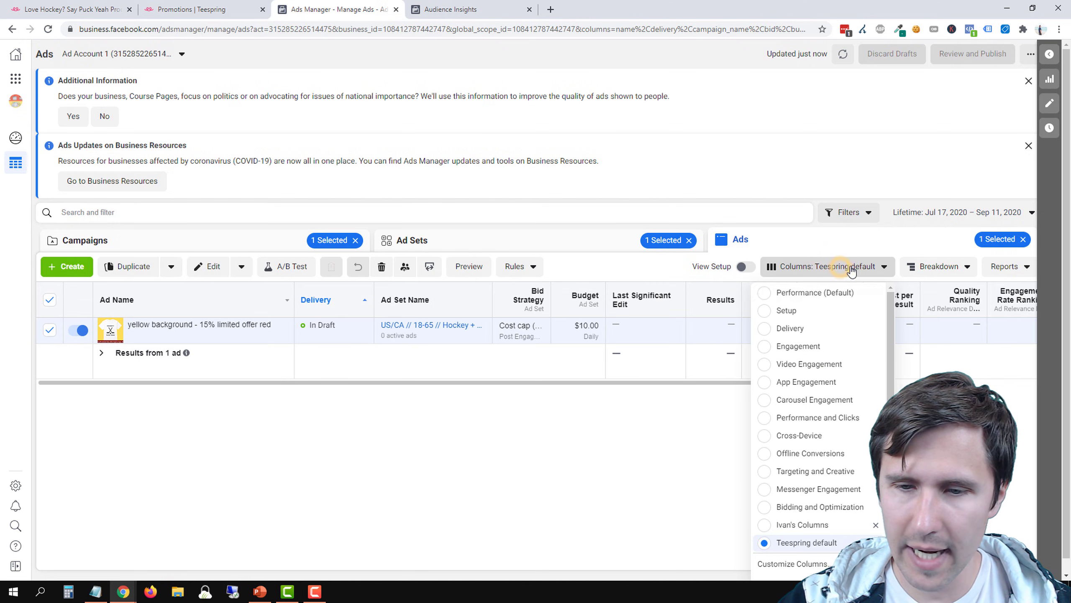
{"action": "scroll", "coordinate": [801, 521], "scroll_direction": "down", "scroll_amount": 1}
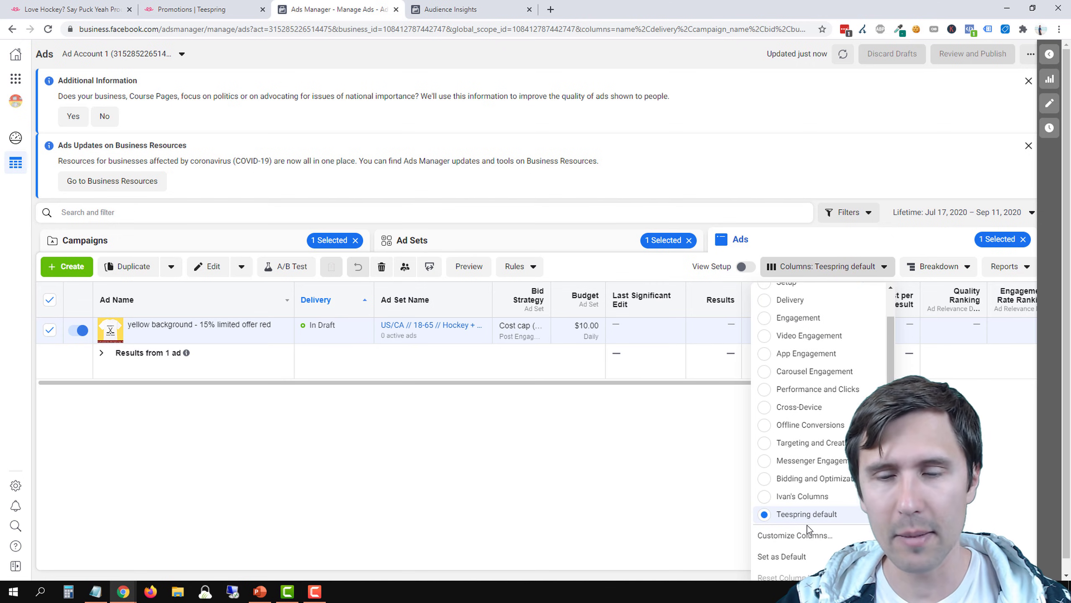
{"action": "left_click", "coordinate": [731, 391]}
{"action": "left_click_drag", "start_coordinate": [723, 382], "coordinate": [1067, 387]}
{"action": "left_click_drag", "start_coordinate": [852, 383], "coordinate": [896, 384]}
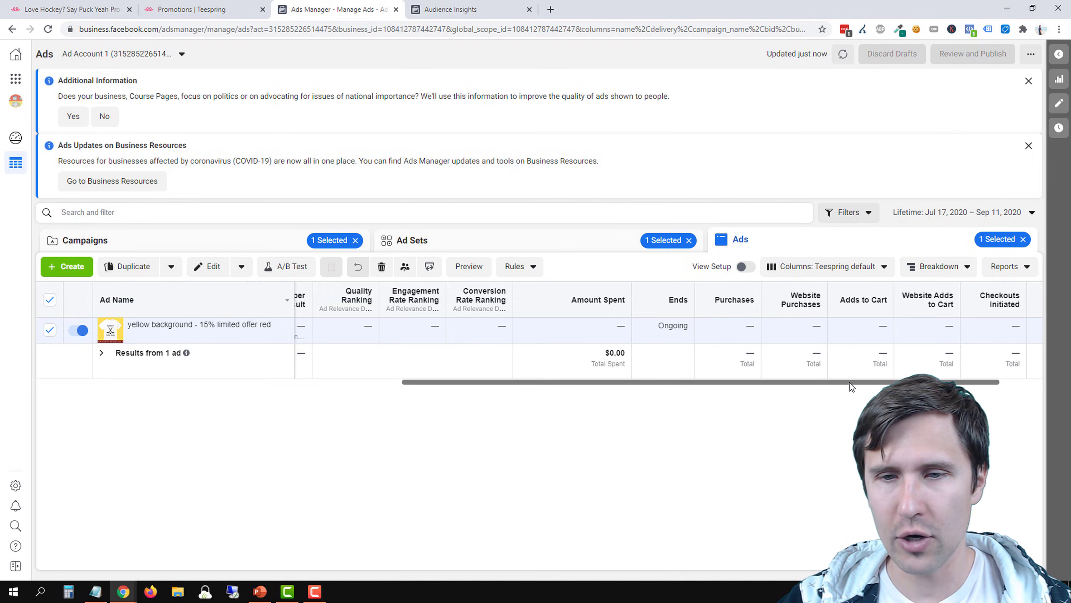
{"action": "left_click_drag", "start_coordinate": [825, 383], "coordinate": [775, 367]}
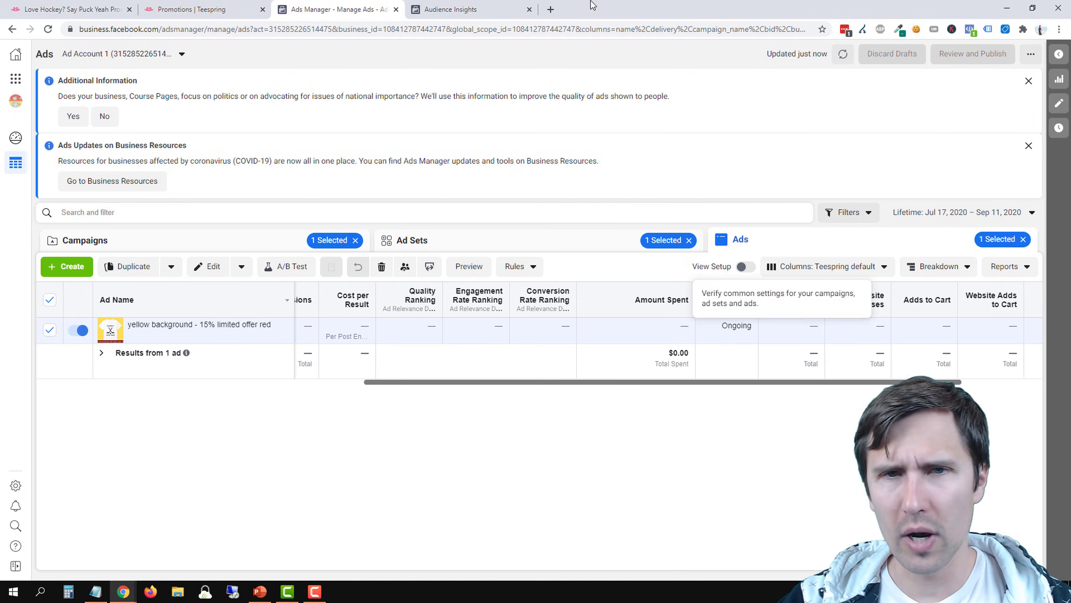
Search the web for "teespring pixel facebook" in a new tab and open Teespring's guide on getting started with the Facebook Pixel
{"action": "left_click", "coordinate": [550, 9]}
{"action": "type", "text": "teespr"}
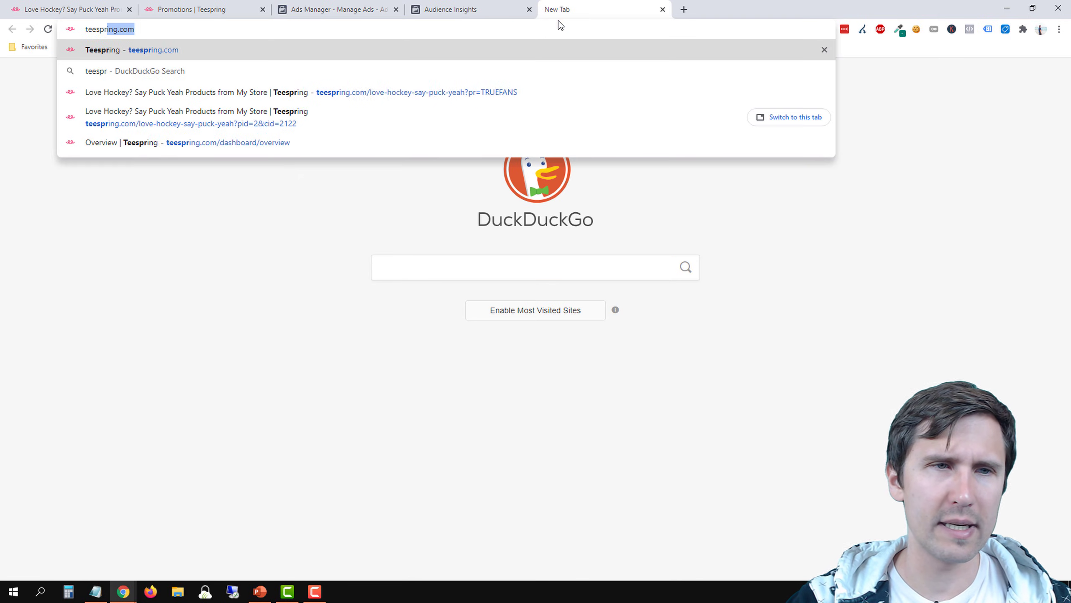
{"action": "type", "text": "ing pixel"}
{"action": "key", "text": "Return"}
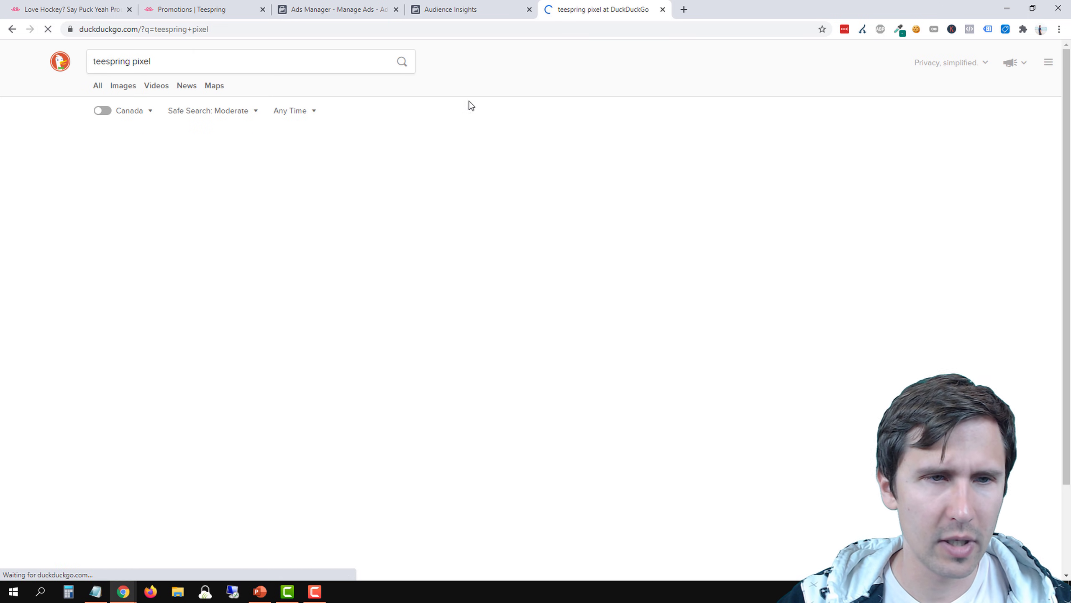
{"action": "left_click", "coordinate": [177, 59]}
{"action": "type", "text": "facebook"}
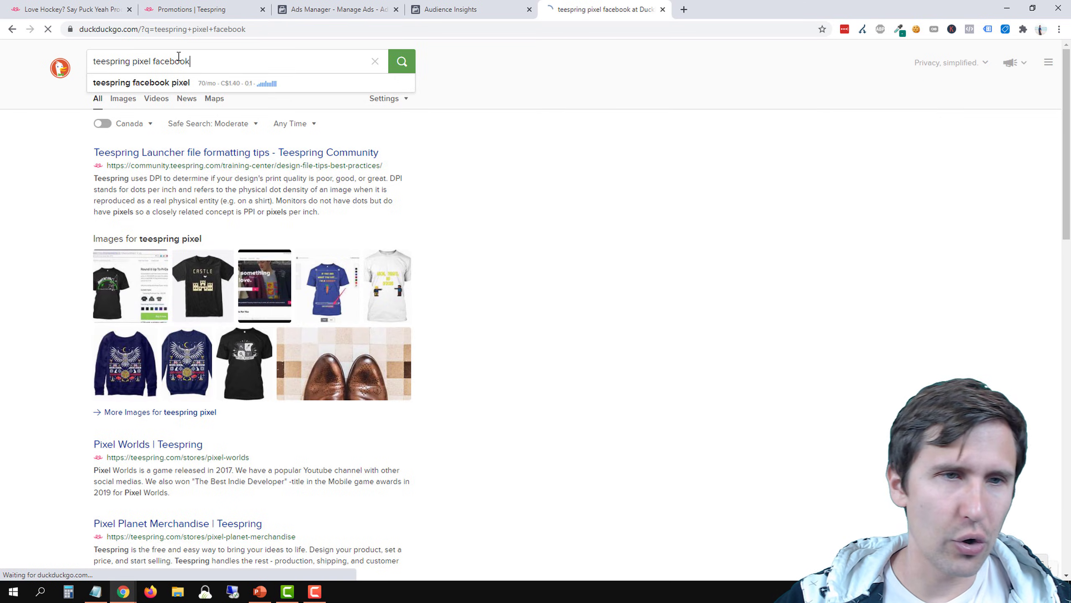
{"action": "key", "text": "Return"}
{"action": "left_click", "coordinate": [186, 154]}
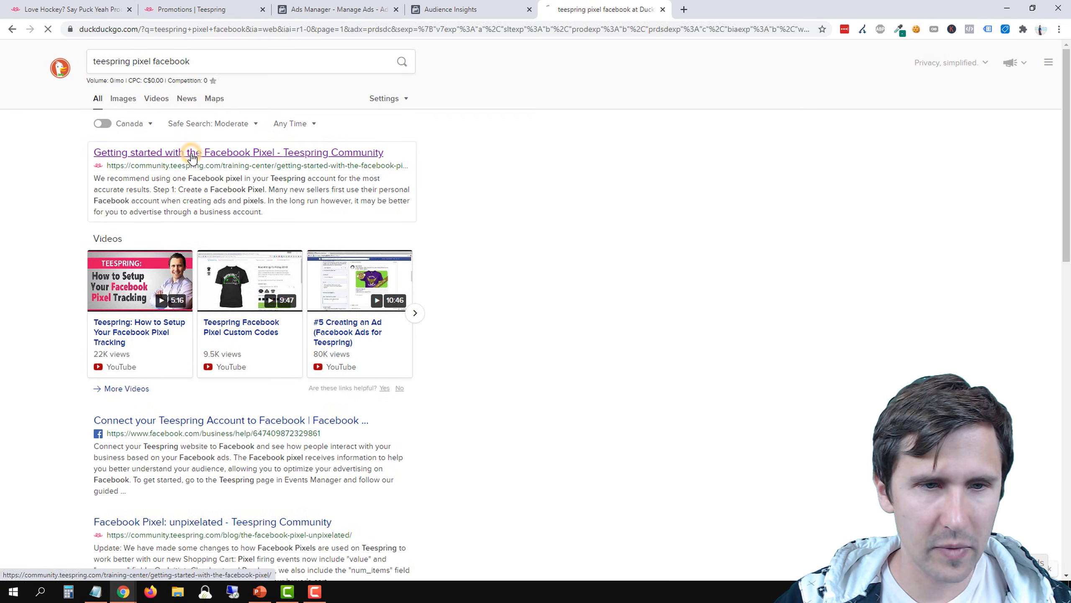
Examine the guide's list of purchase funnel events, from ViewContent and BuyItNow through AddToCart, InitiateCheckout and Purchase
{"action": "scroll", "coordinate": [572, 268], "scroll_direction": "down", "scroll_amount": 20}
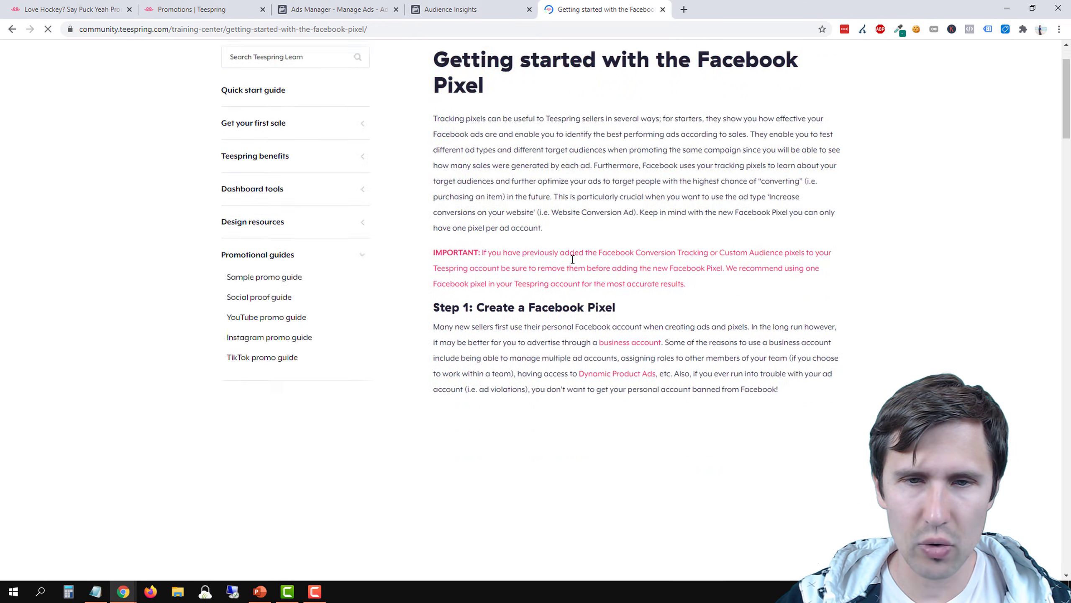
{"action": "scroll", "coordinate": [569, 297], "scroll_direction": "down", "scroll_amount": 20}
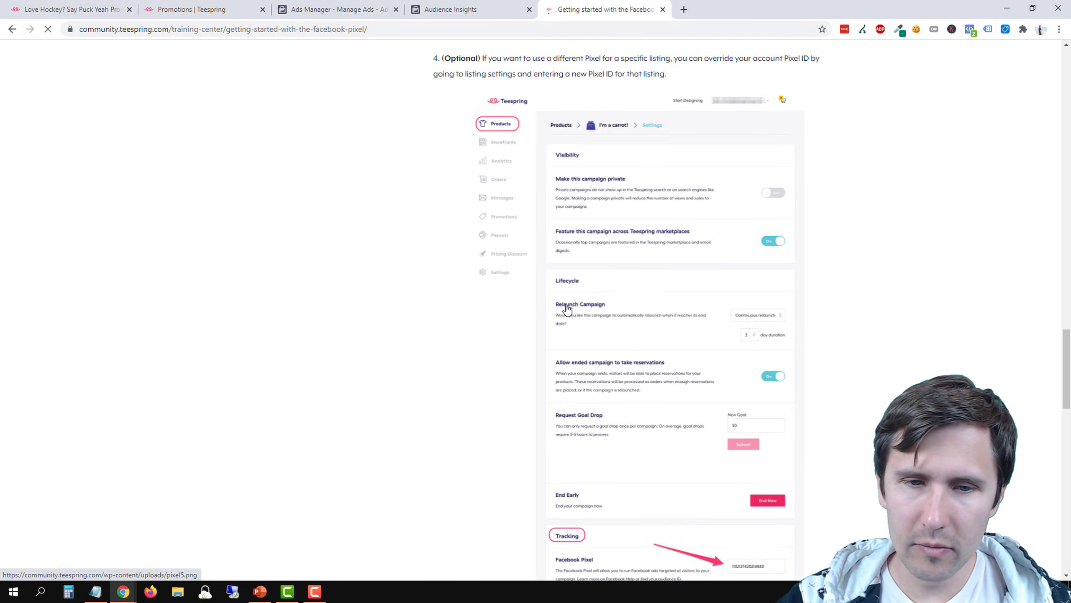
{"action": "scroll", "coordinate": [541, 236], "scroll_direction": "up", "scroll_amount": 5}
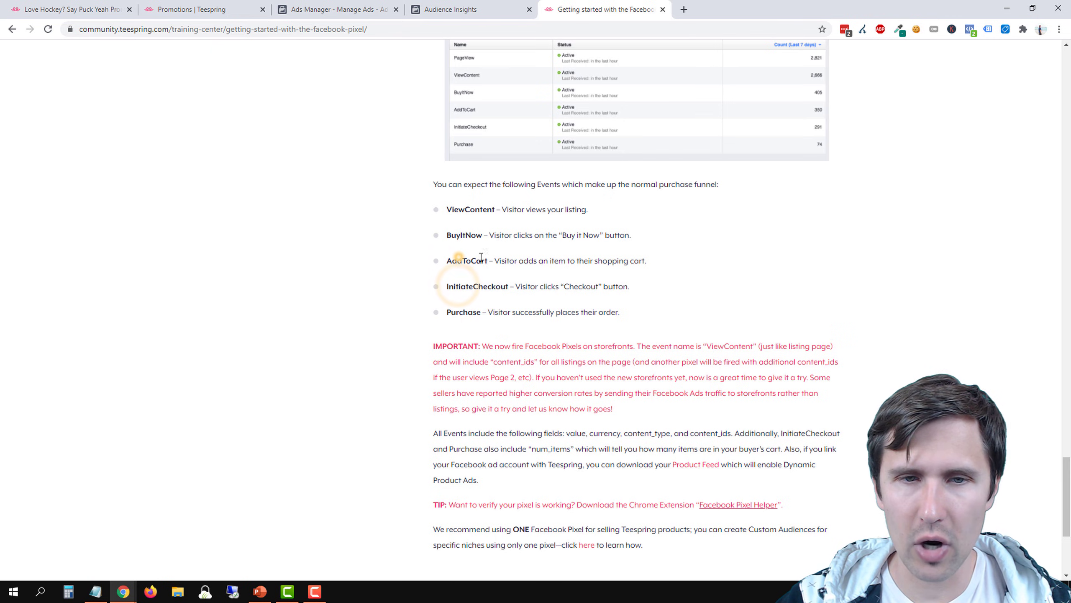
{"action": "mouse_move", "coordinate": [464, 209]}
{"action": "left_mouse_down"}
{"action": "mouse_move", "coordinate": [515, 210]}
{"action": "mouse_move", "coordinate": [458, 209]}
{"action": "left_mouse_up"}
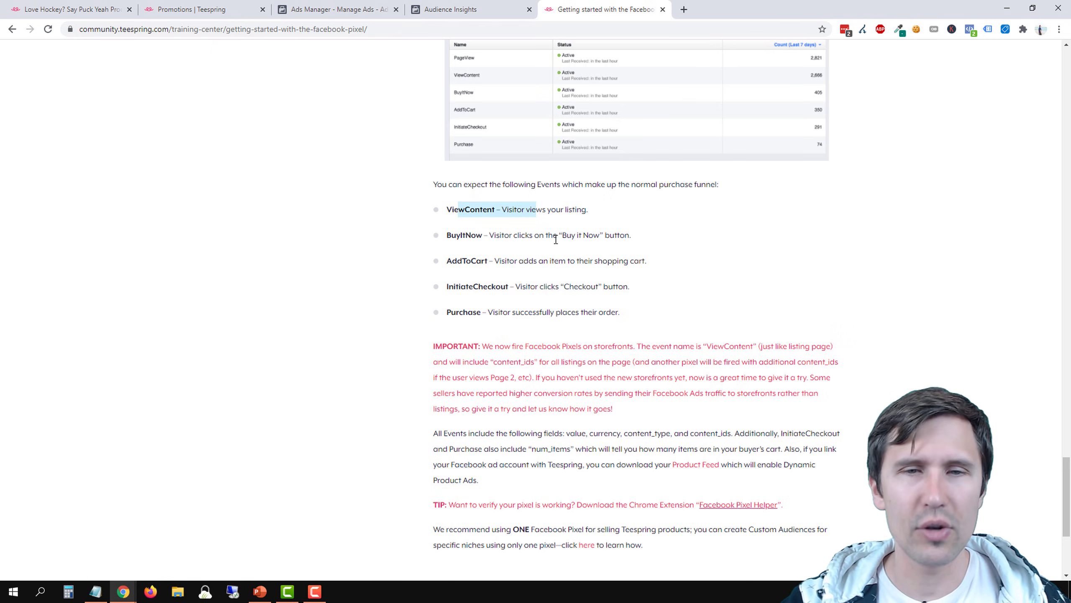
{"action": "left_click_drag", "start_coordinate": [447, 235], "coordinate": [620, 314]}
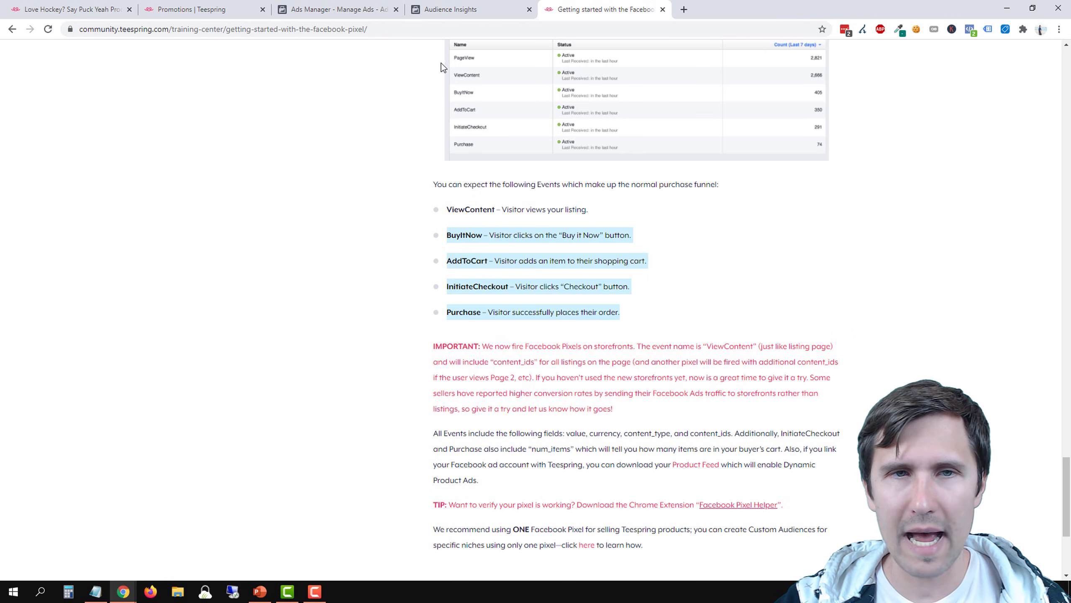
{"action": "left_click", "coordinate": [456, 314]}
{"action": "left_click", "coordinate": [469, 283]}
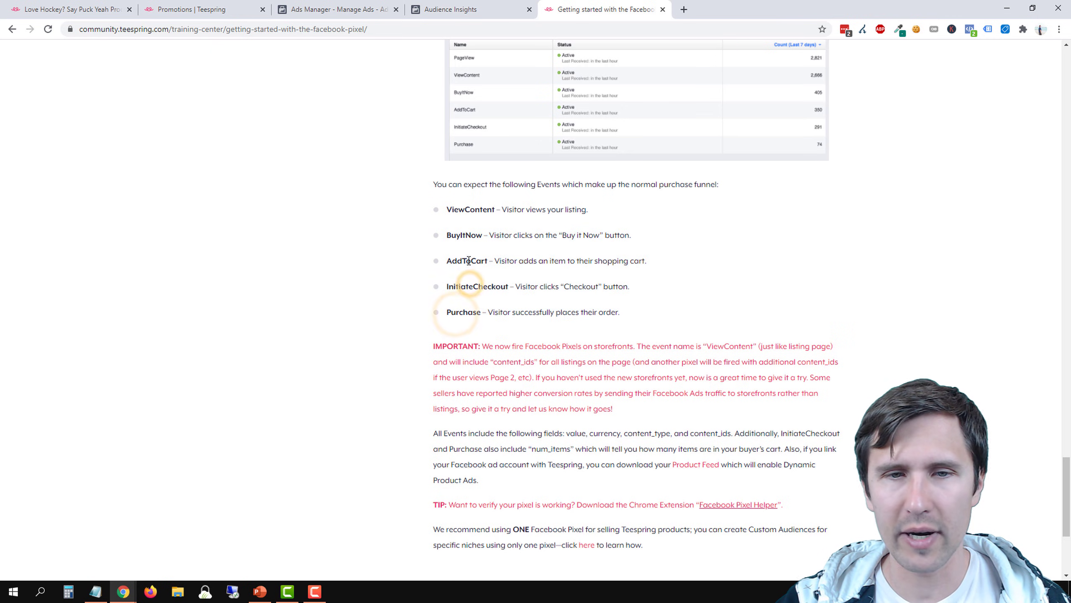
{"action": "left_click", "coordinate": [464, 252]}
{"action": "left_click_drag", "start_coordinate": [456, 240], "coordinate": [629, 236]}
Return to Ads Manager and check the standard conversion events offered in the column customization, leaving the selection unchanged
{"action": "left_click", "coordinate": [476, 9]}
{"action": "left_click", "coordinate": [336, 8]}
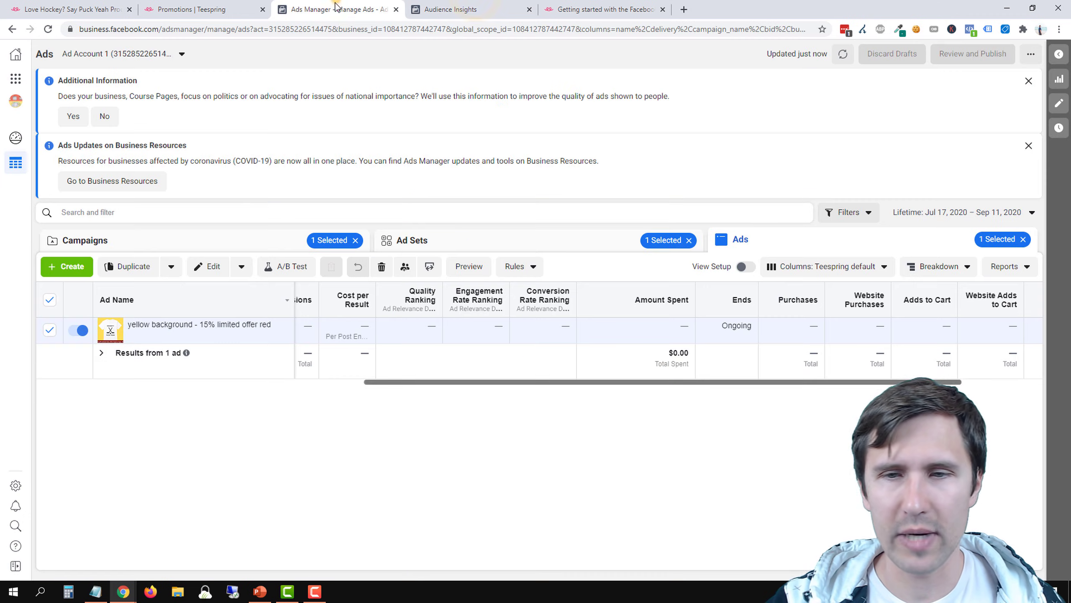
{"action": "left_click", "coordinate": [850, 265]}
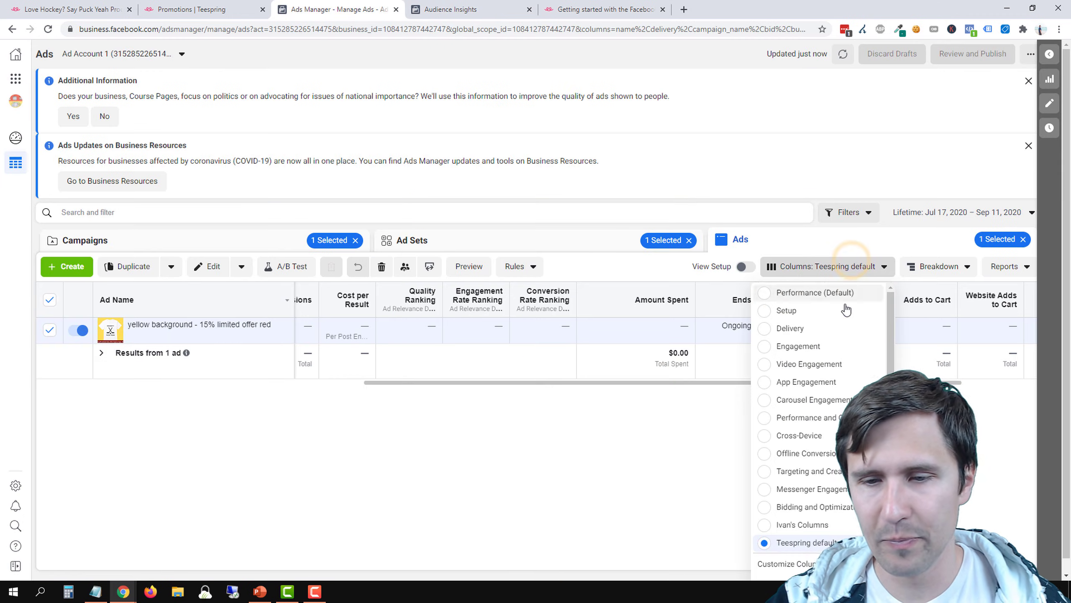
{"action": "scroll", "coordinate": [820, 470], "scroll_direction": "down", "scroll_amount": 1}
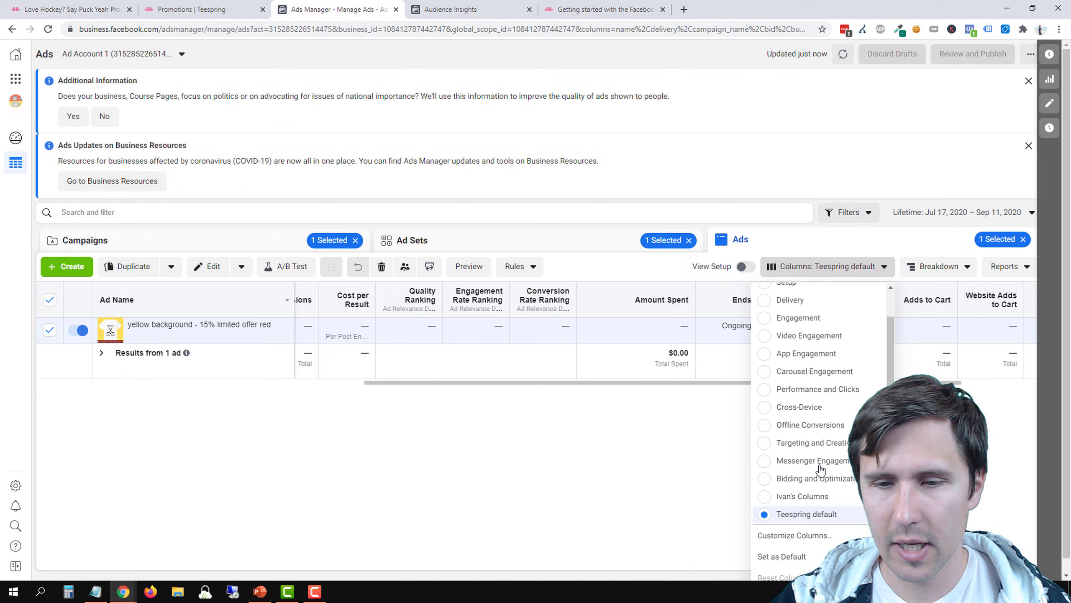
{"action": "left_click", "coordinate": [784, 534]}
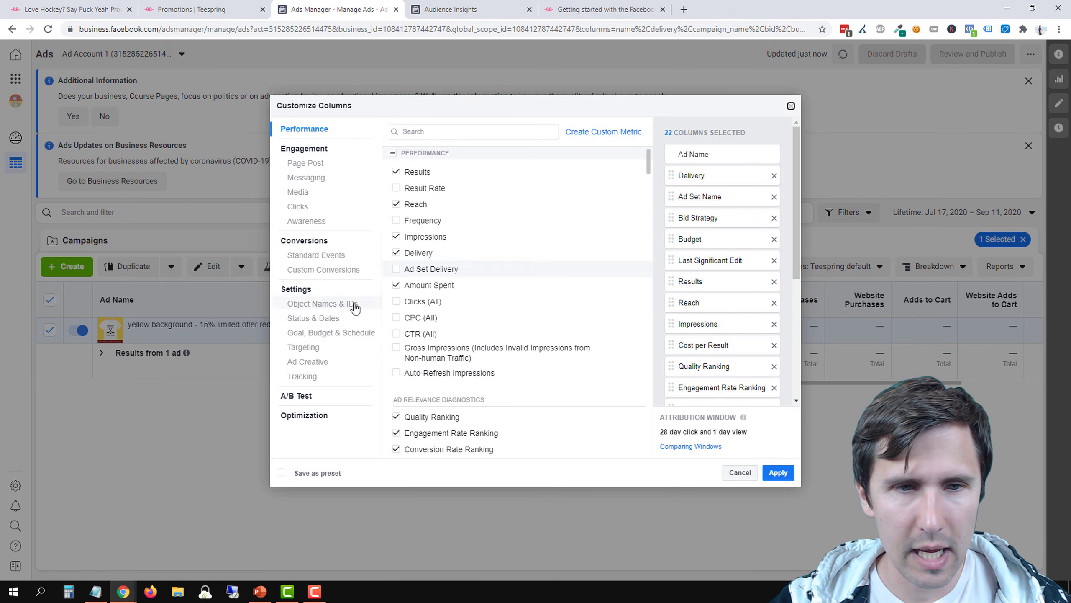
{"action": "left_click", "coordinate": [319, 259]}
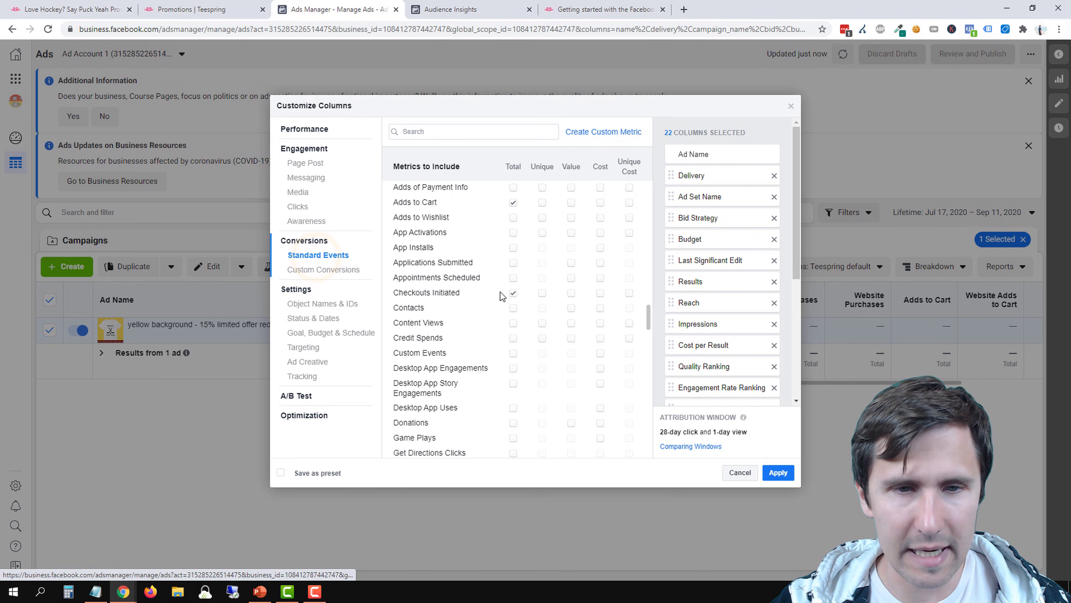
{"action": "scroll", "coordinate": [467, 308], "scroll_direction": "up", "scroll_amount": 1}
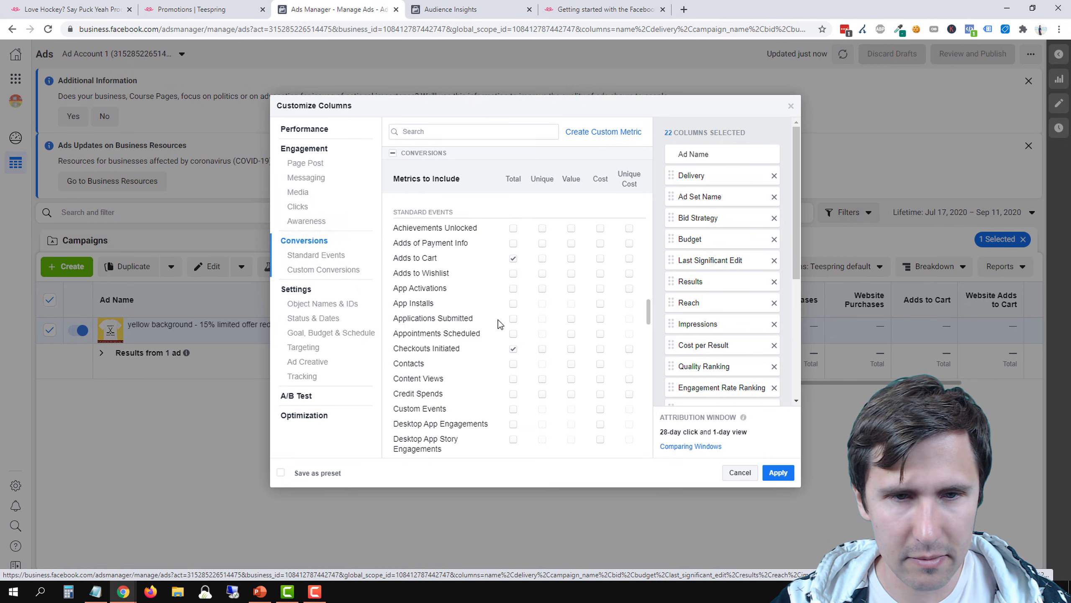
{"action": "scroll", "coordinate": [498, 320], "scroll_direction": "down", "scroll_amount": 8}
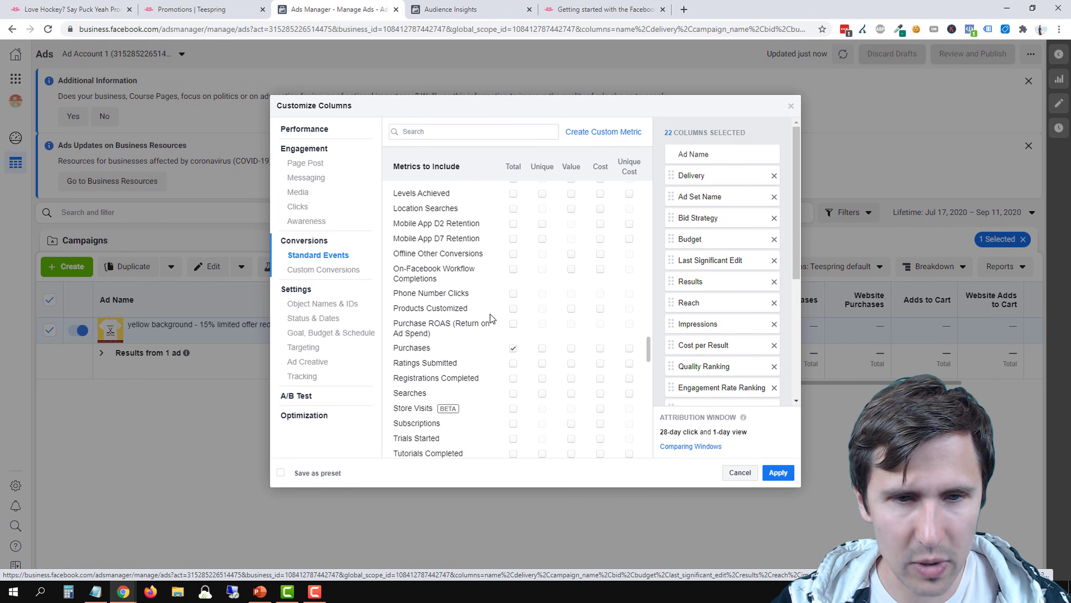
{"action": "scroll", "coordinate": [485, 350], "scroll_direction": "down", "scroll_amount": 1}
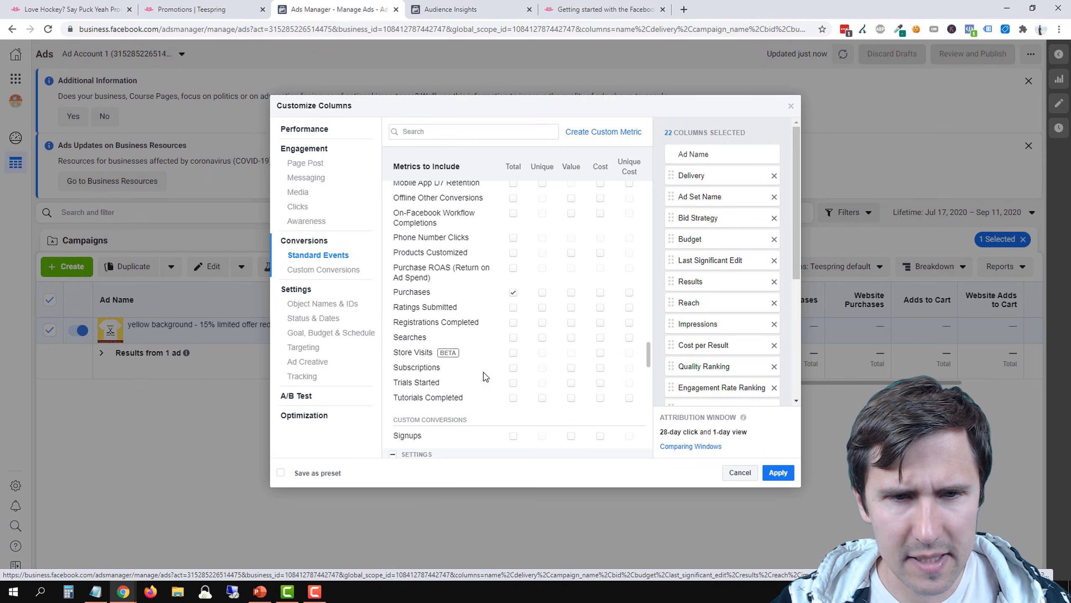
{"action": "scroll", "coordinate": [485, 377], "scroll_direction": "up", "scroll_amount": 2}
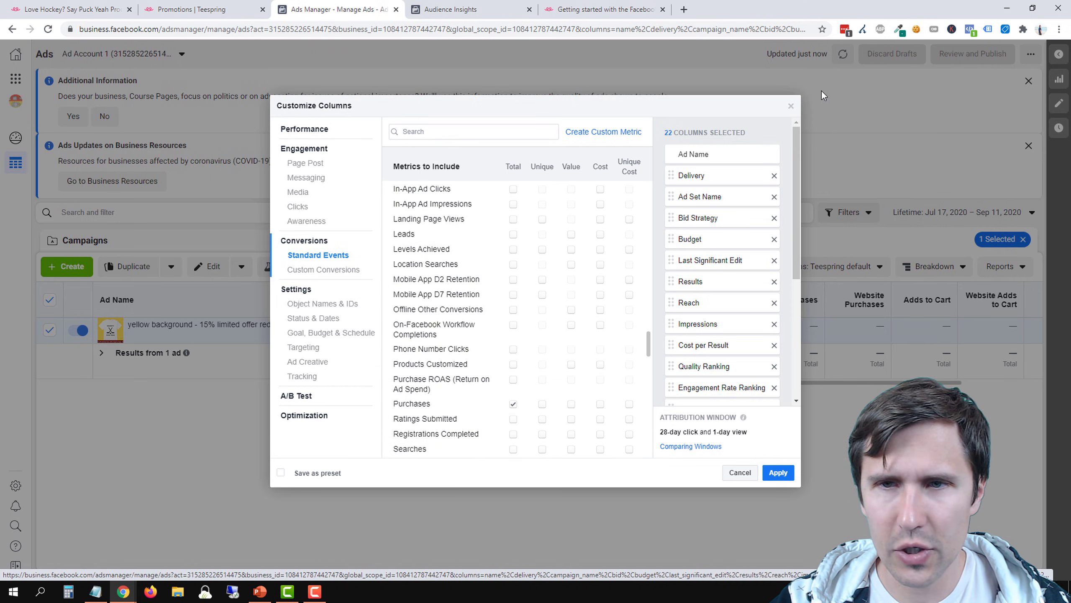
{"action": "left_click", "coordinate": [791, 108]}
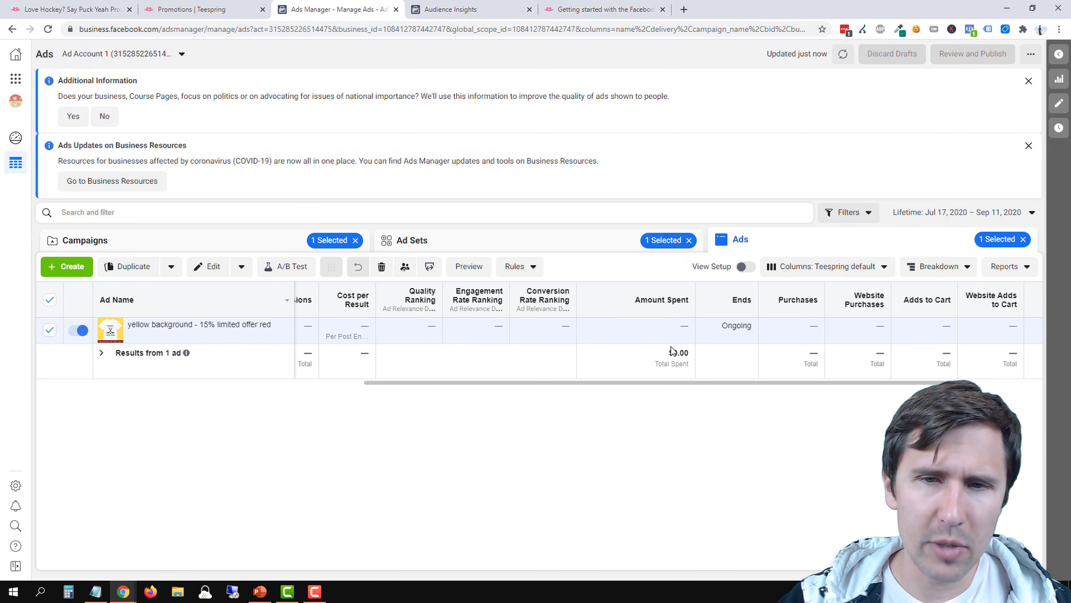
Duplicate the US/CA // 18-65 // Hockey + Hockeyshot.com ad set once within its original campaign
{"action": "left_click", "coordinate": [524, 243]}
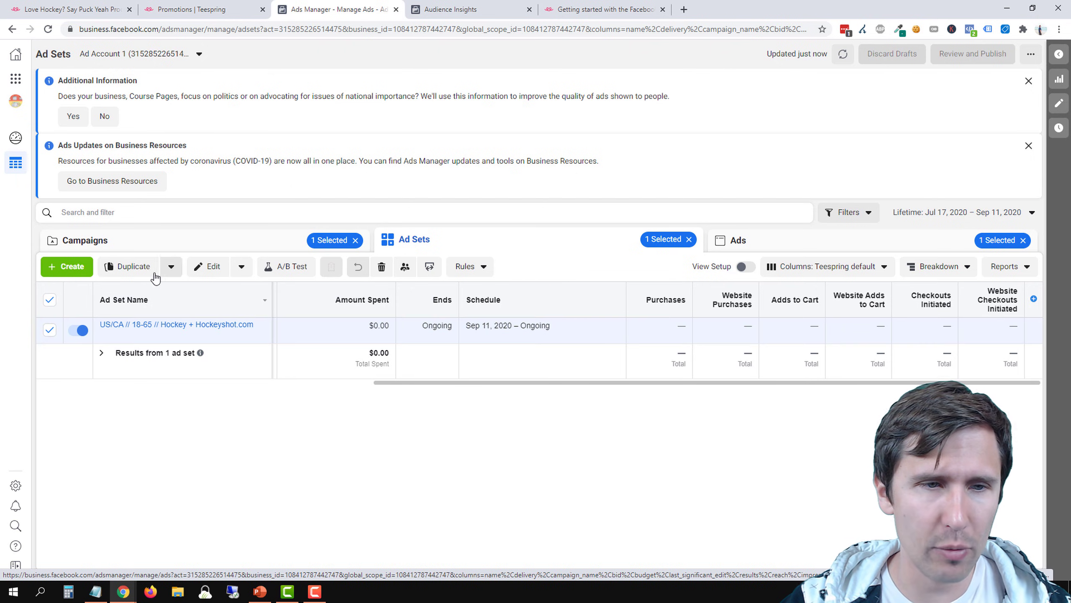
{"action": "left_click", "coordinate": [140, 265]}
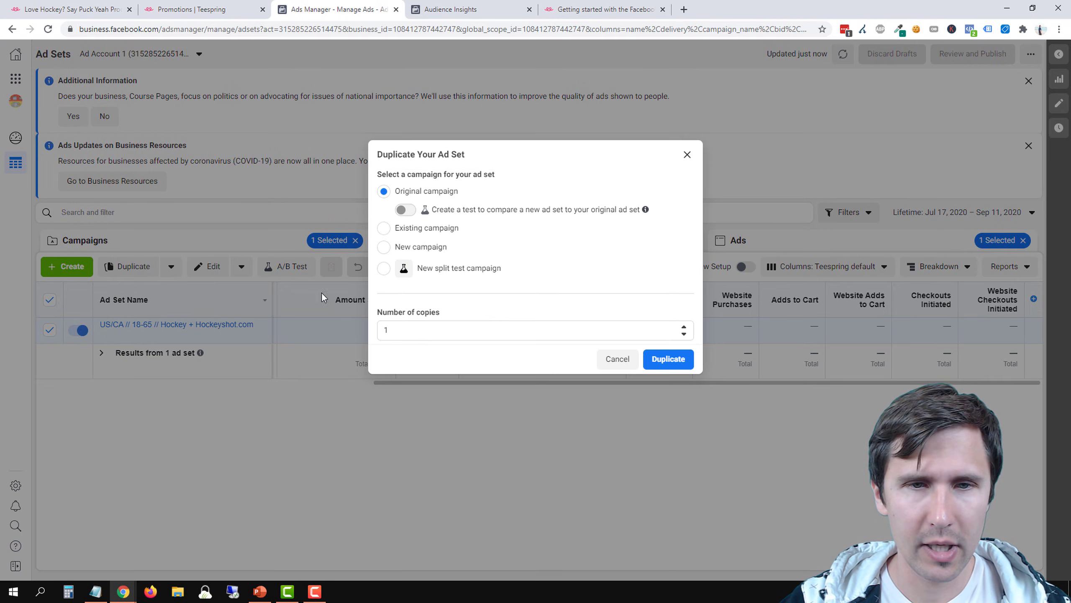
{"action": "left_click", "coordinate": [665, 359]}
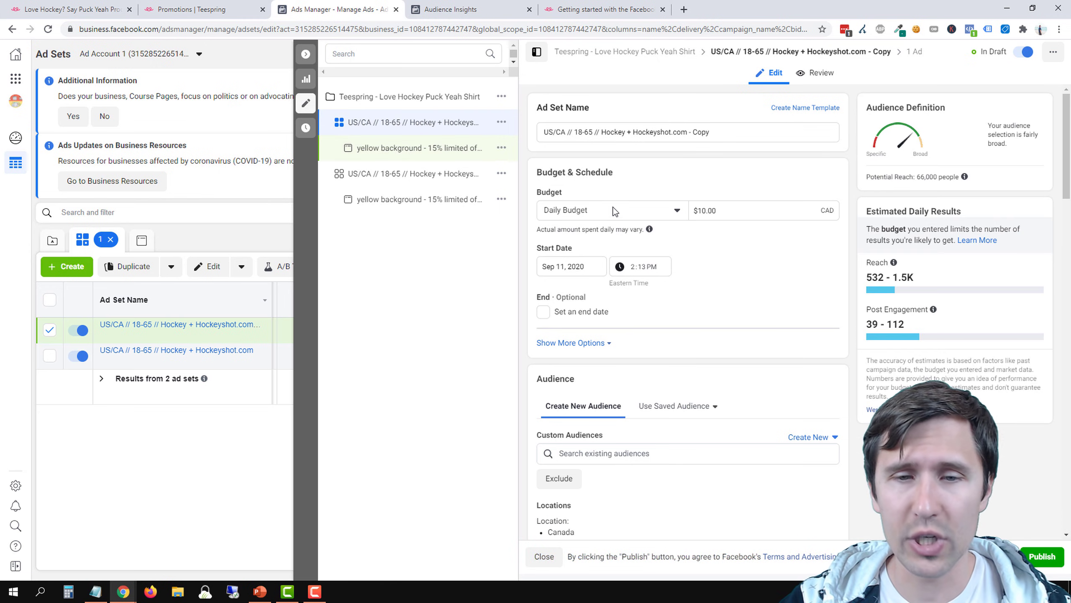
Review the duplicated ad set's settings and remove the Hockey interest from its detailed targeting
{"action": "scroll", "coordinate": [705, 365], "scroll_direction": "down", "scroll_amount": 6}
{"action": "scroll", "coordinate": [704, 365], "scroll_direction": "down", "scroll_amount": 15}
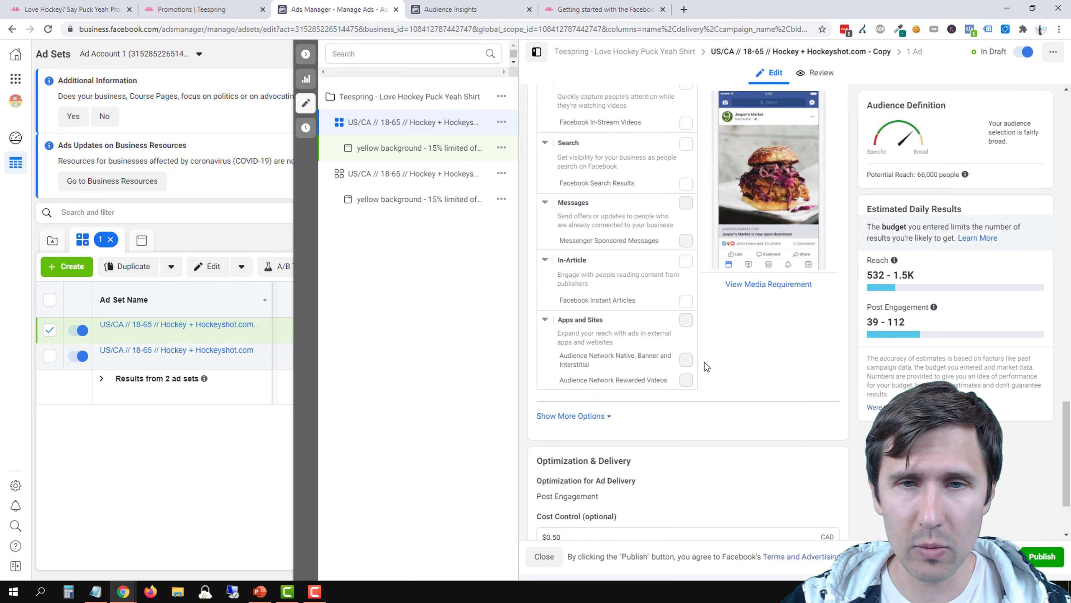
{"action": "scroll", "coordinate": [705, 362], "scroll_direction": "up", "scroll_amount": 15}
{"action": "scroll", "coordinate": [698, 357], "scroll_direction": "up", "scroll_amount": 3}
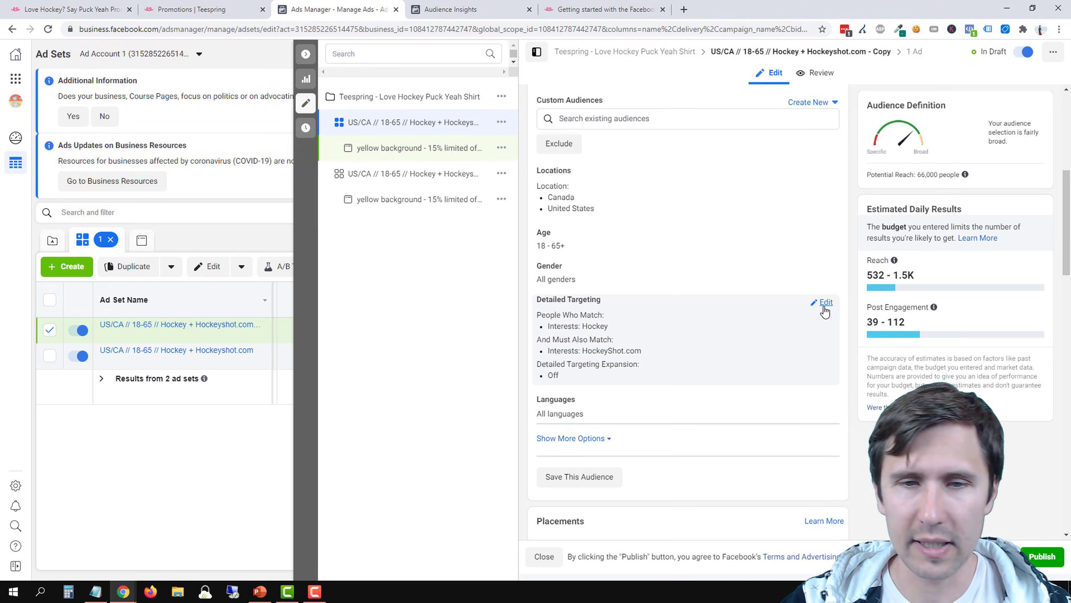
{"action": "left_click", "coordinate": [825, 302]}
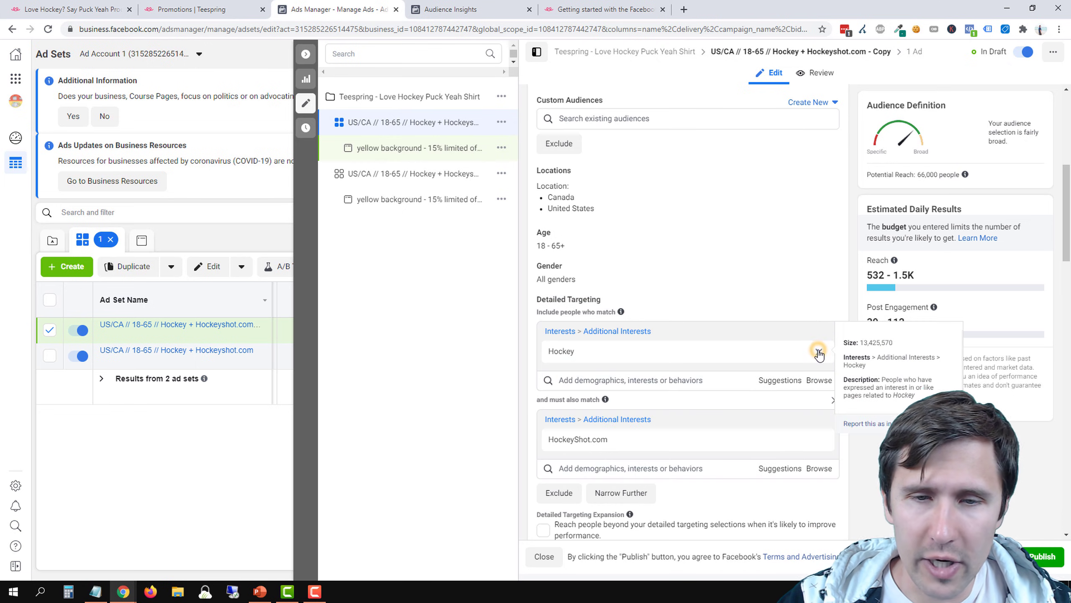
{"action": "left_click", "coordinate": [818, 351]}
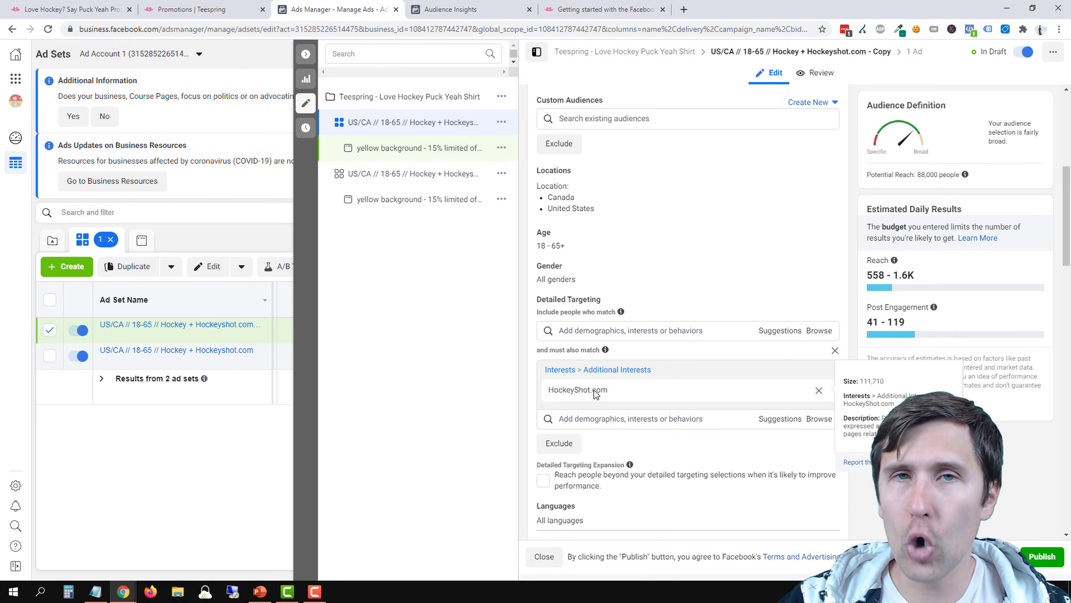
Rename the duplicated ad set "US/CA // 18-65 // Hockeyshot.com" and close its editor
{"action": "scroll", "coordinate": [594, 390], "scroll_direction": "up", "scroll_amount": 6}
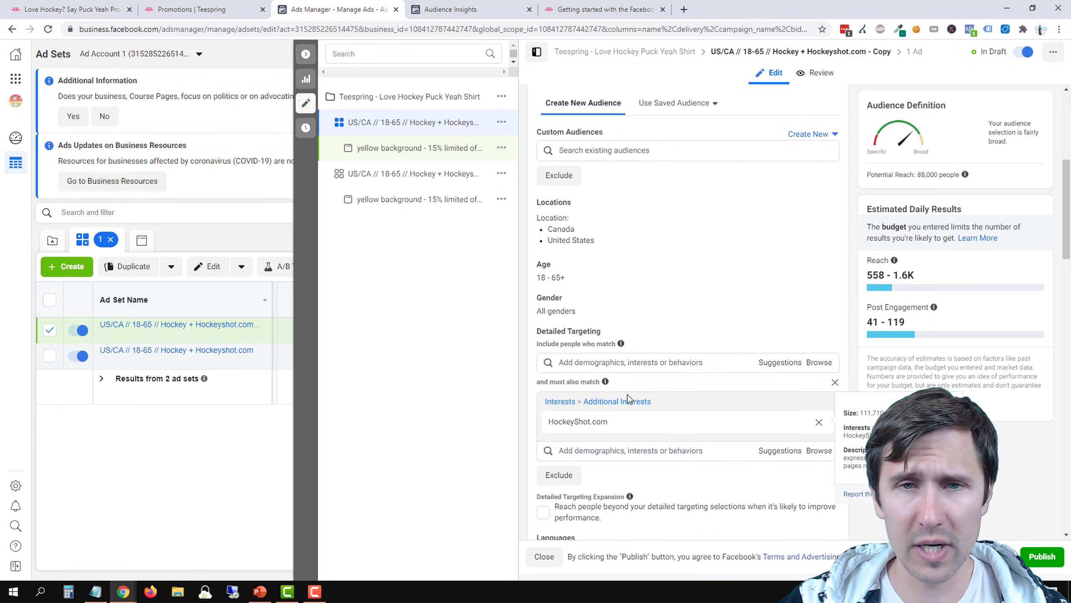
{"action": "left_click_drag", "start_coordinate": [632, 132], "coordinate": [602, 133]}
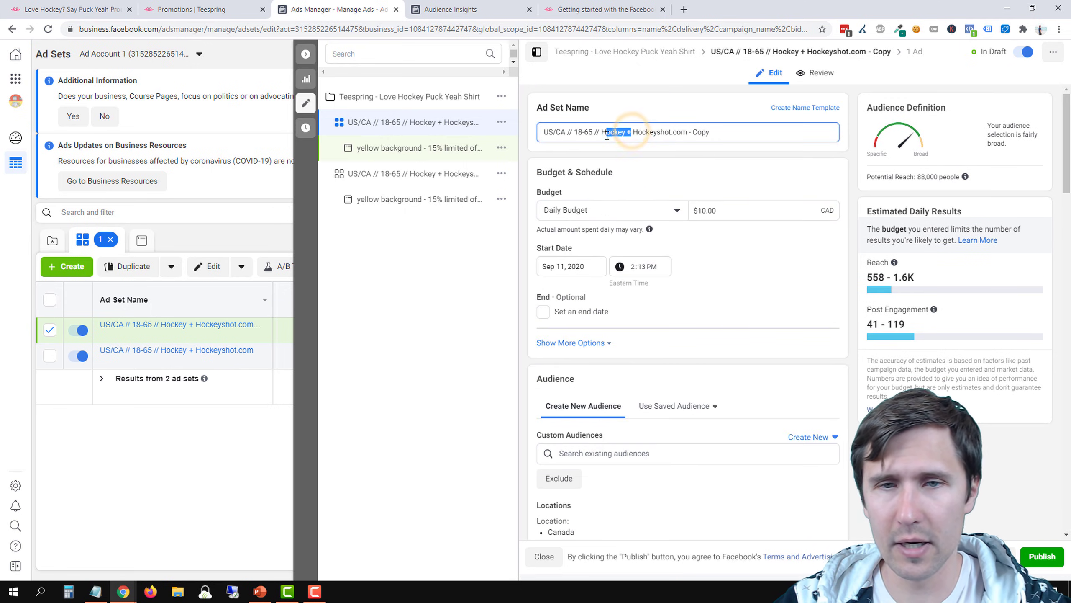
{"action": "key", "text": "BackSpace"}
{"action": "key", "text": "BackSpace"}
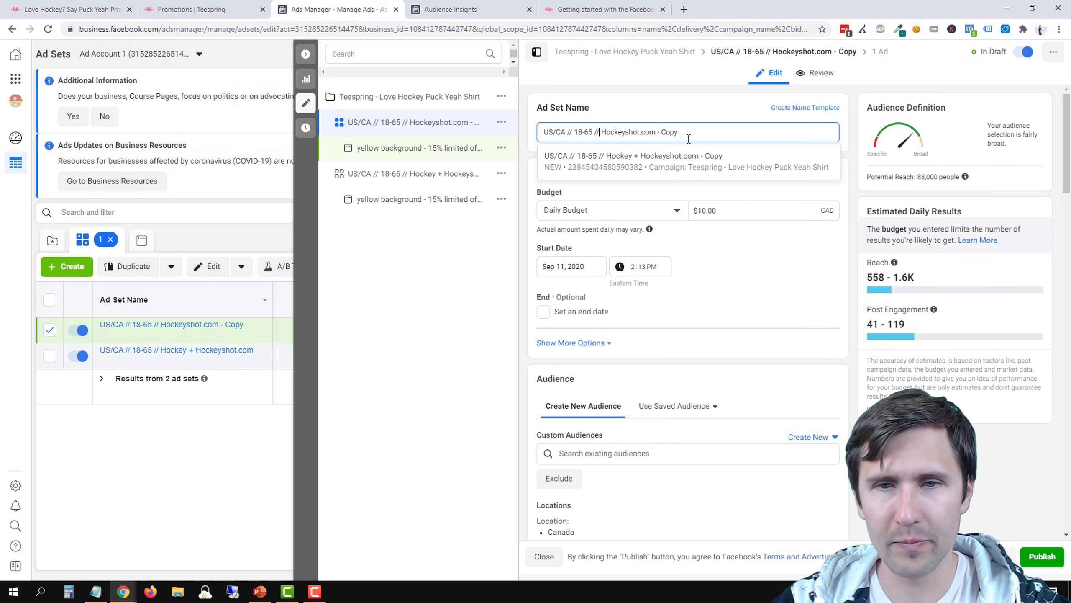
{"action": "double_click", "coordinate": [665, 132]}
{"action": "key", "text": "BackSpace"}
{"action": "key", "text": "BackSpace"}
{"action": "key", "text": "BackSpace"}
{"action": "key", "text": "BackSpace"}
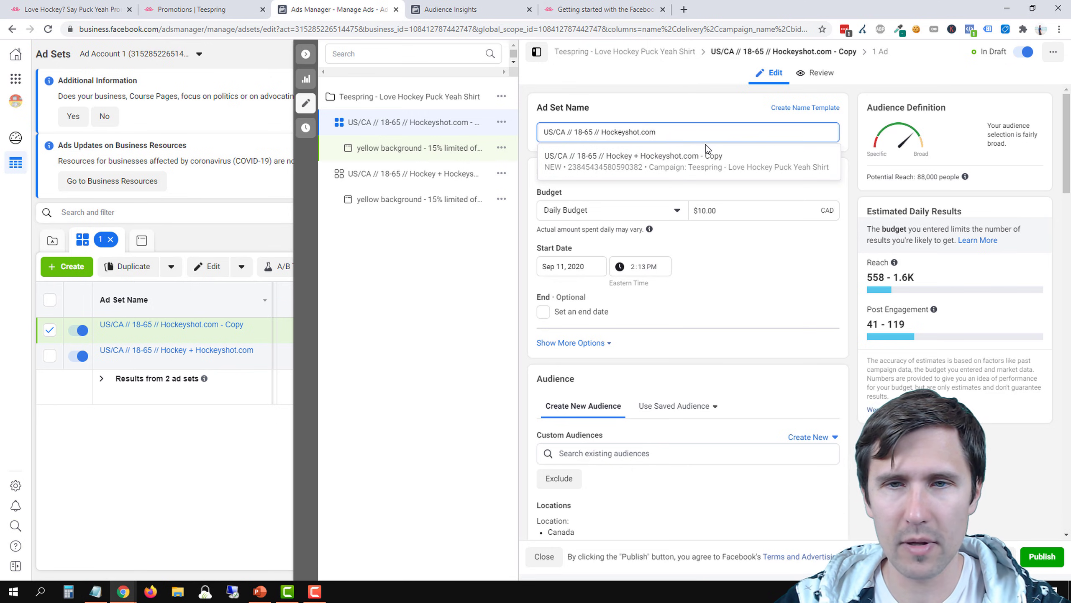
{"action": "left_click", "coordinate": [310, 105]}
{"action": "left_click", "coordinate": [204, 466]}
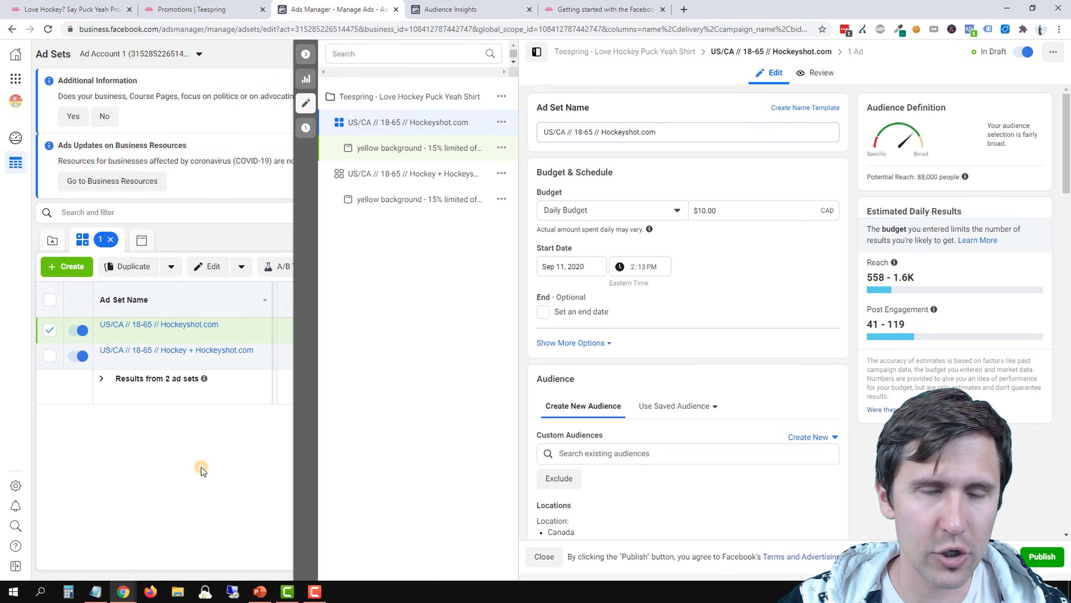
{"action": "left_click", "coordinate": [302, 106]}
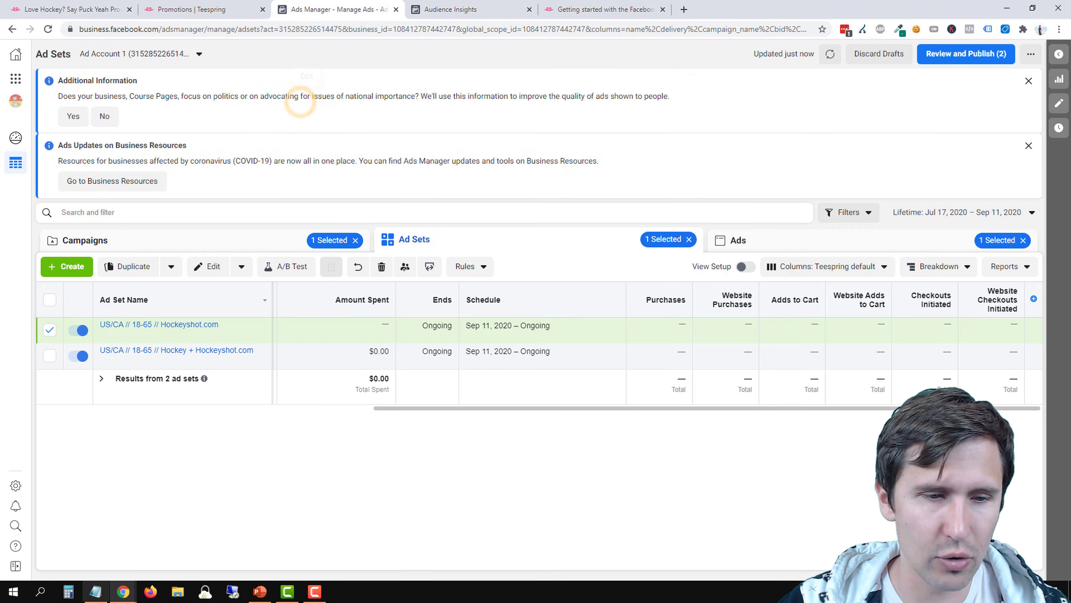
Duplicate the US/CA // 18-65 // Hockeyshot.com ad set once within its original campaign
{"action": "left_click", "coordinate": [96, 593]}
{"action": "left_click", "coordinate": [95, 593]}
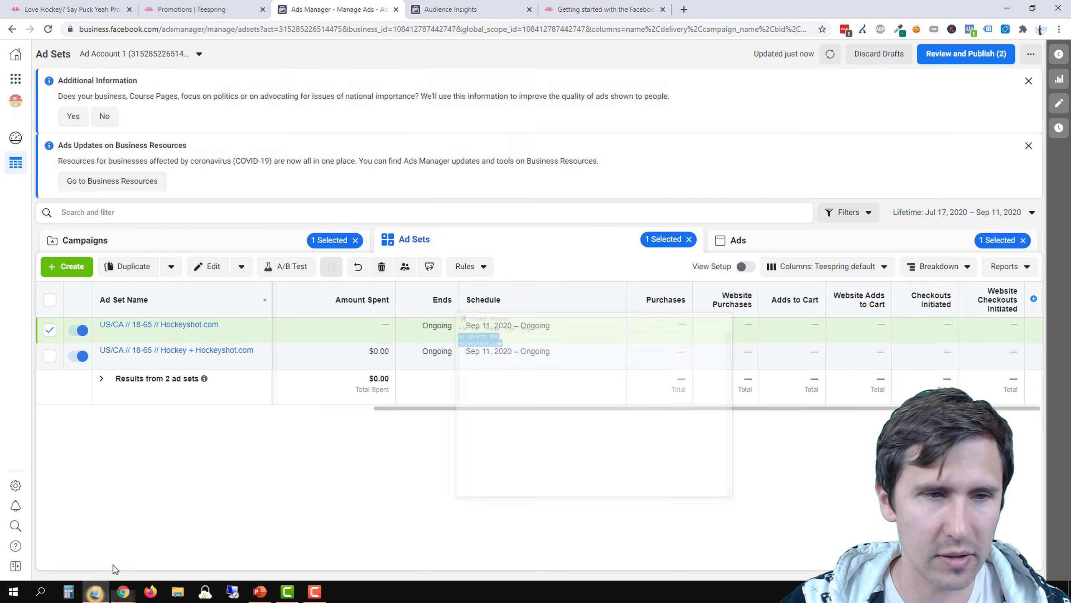
{"action": "left_click", "coordinate": [134, 267]}
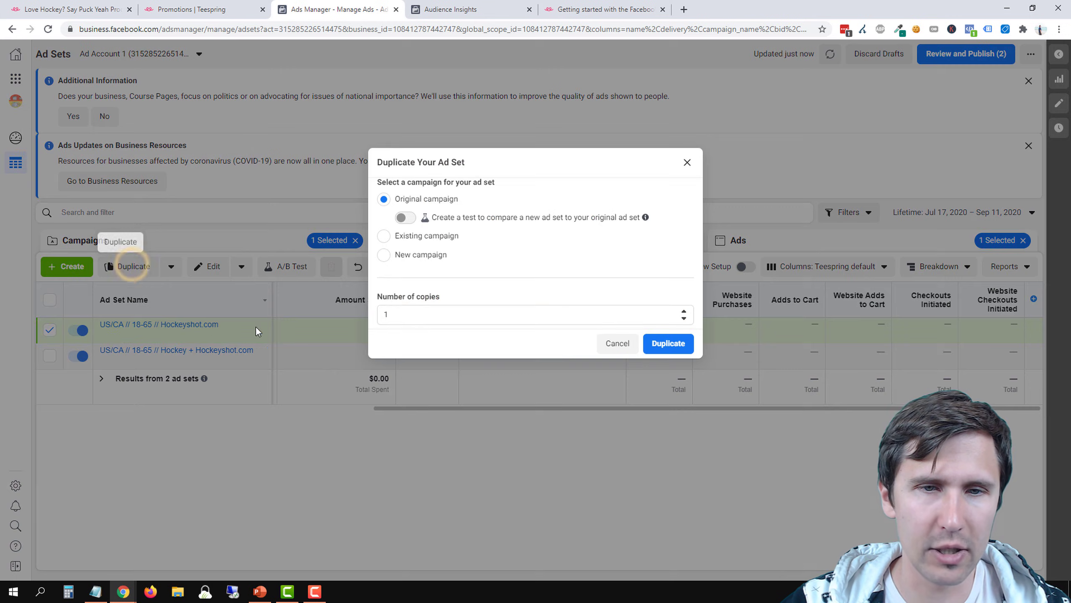
{"action": "left_click", "coordinate": [514, 313]}
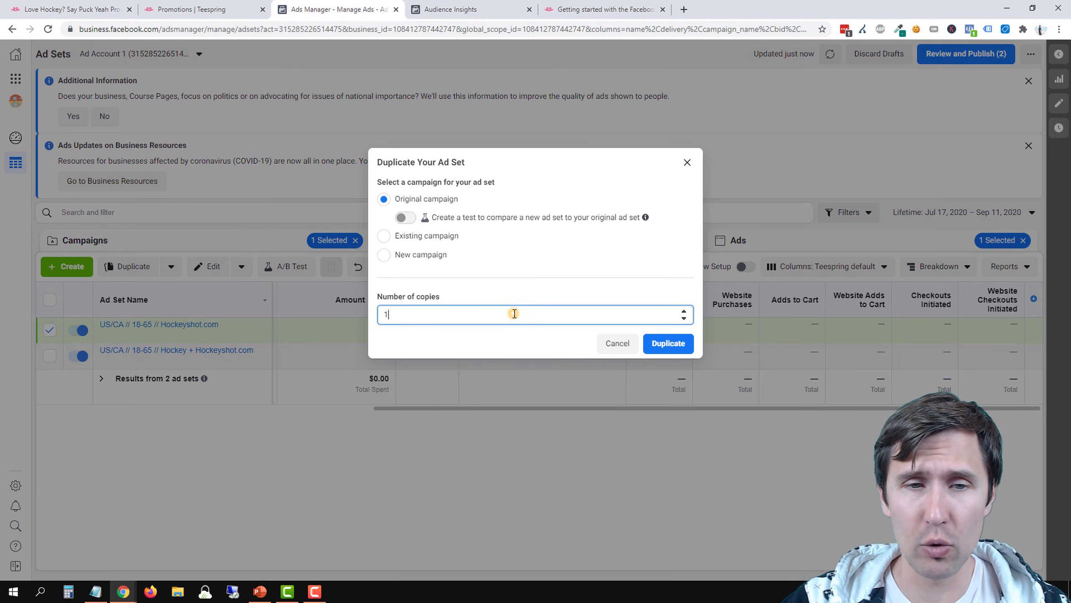
{"action": "left_click", "coordinate": [684, 310]}
{"action": "double_click", "coordinate": [400, 316]}
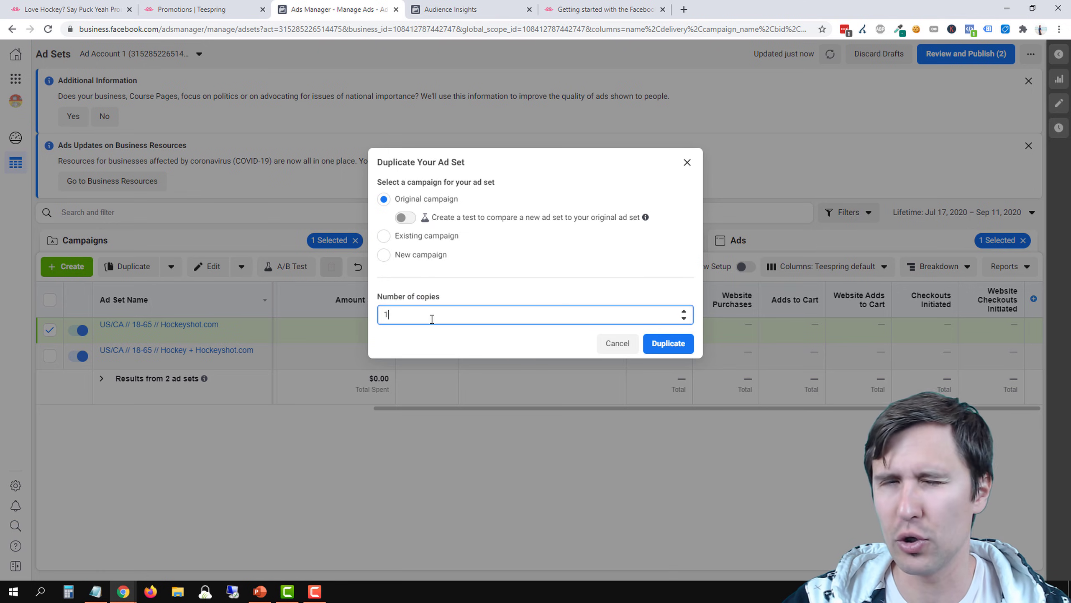
{"action": "left_click", "coordinate": [406, 313]}
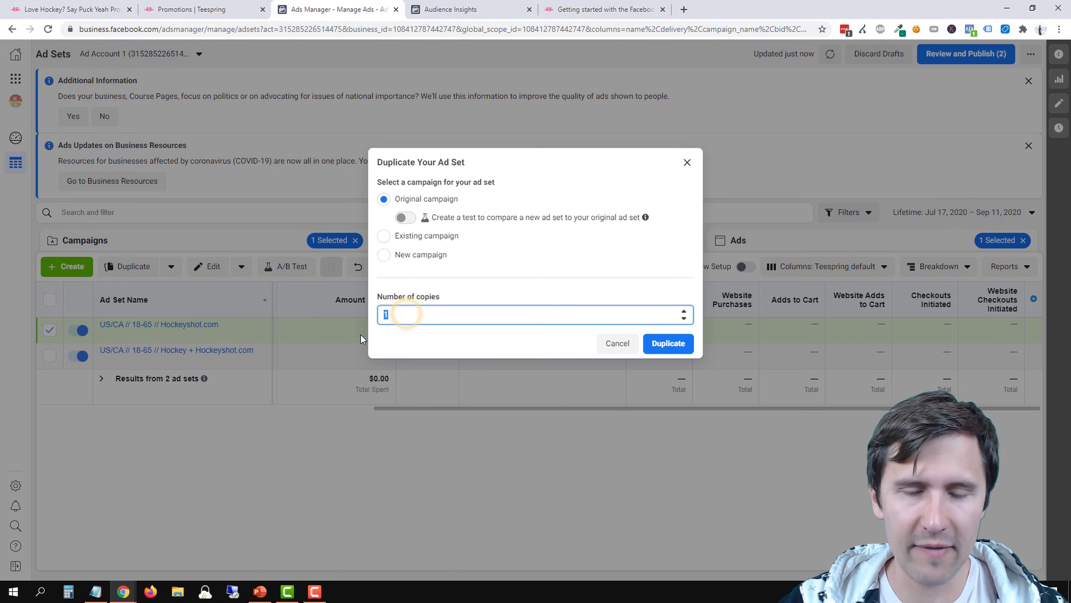
{"action": "type", "text": "5"}
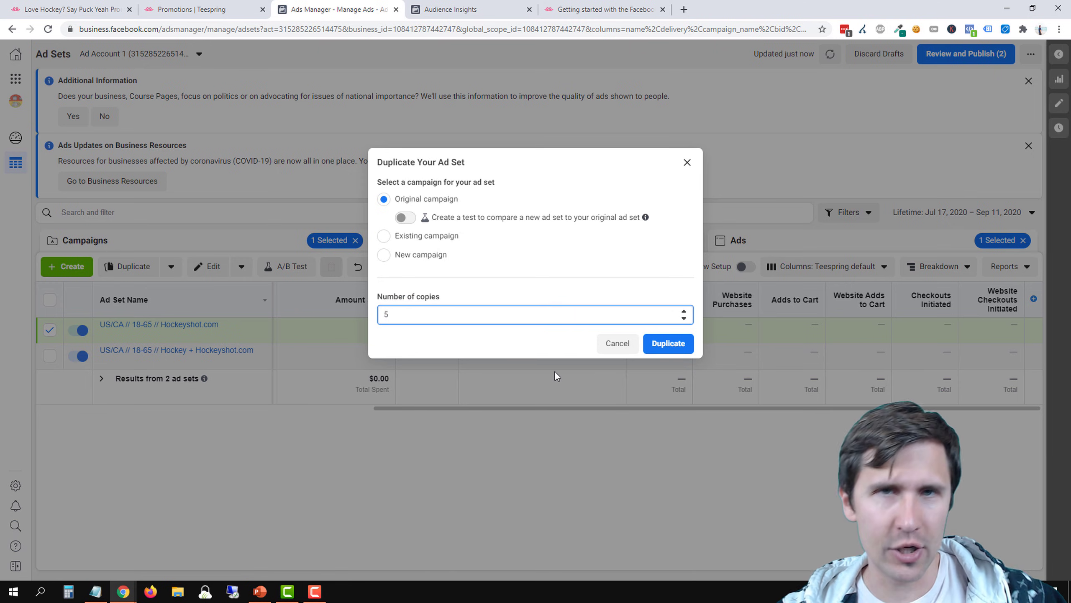
{"action": "double_click", "coordinate": [406, 314]}
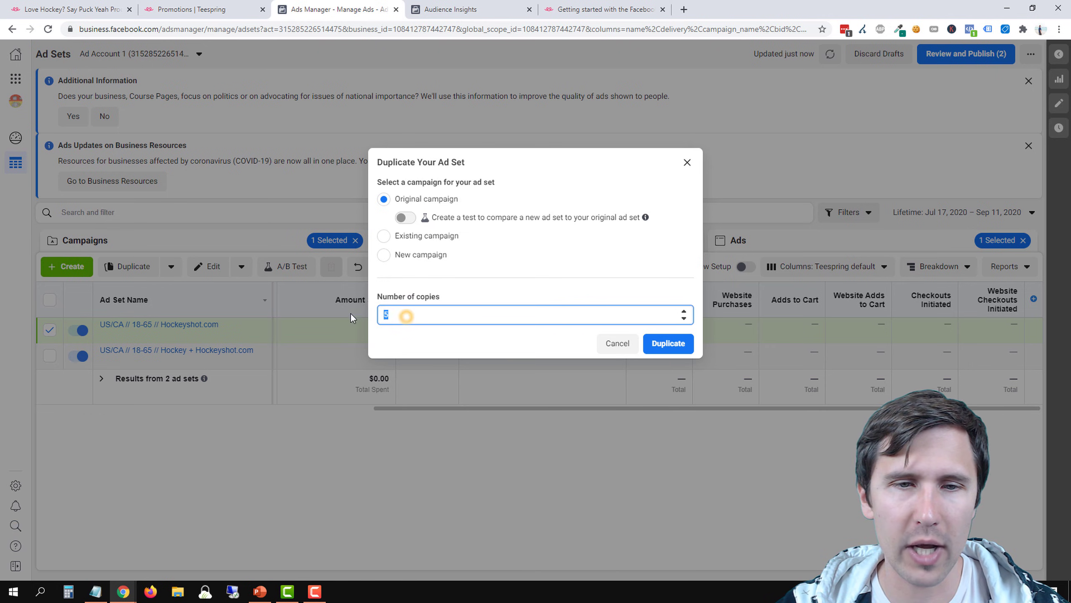
{"action": "left_click", "coordinate": [660, 350]}
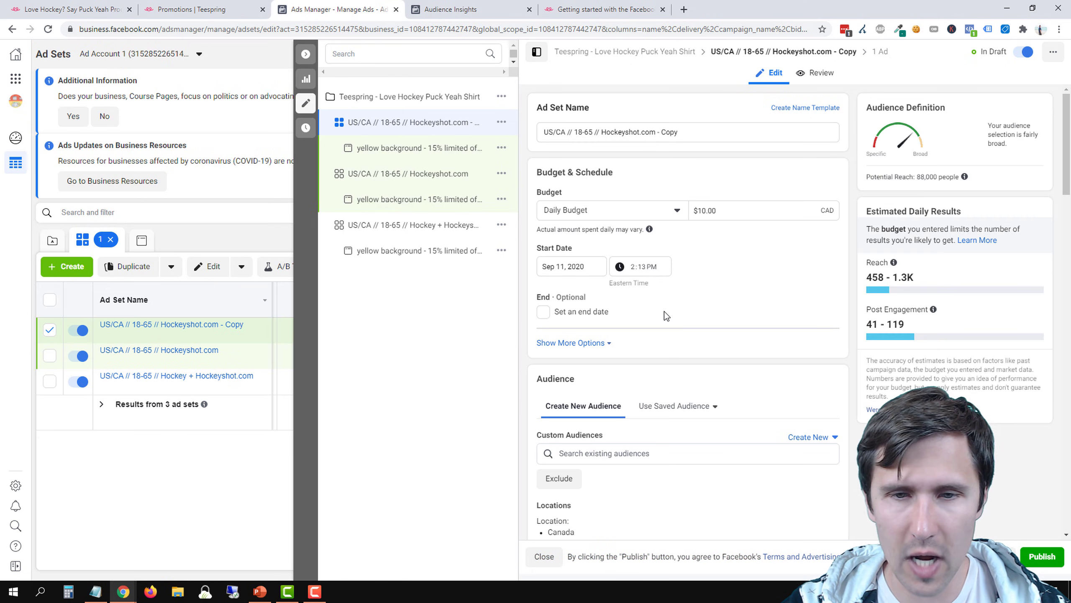
Replace the HockeyShot.com interest in the copy's detailed targeting with ea sports nhl and check the potential reach
{"action": "scroll", "coordinate": [666, 316], "scroll_direction": "down", "scroll_amount": 8}
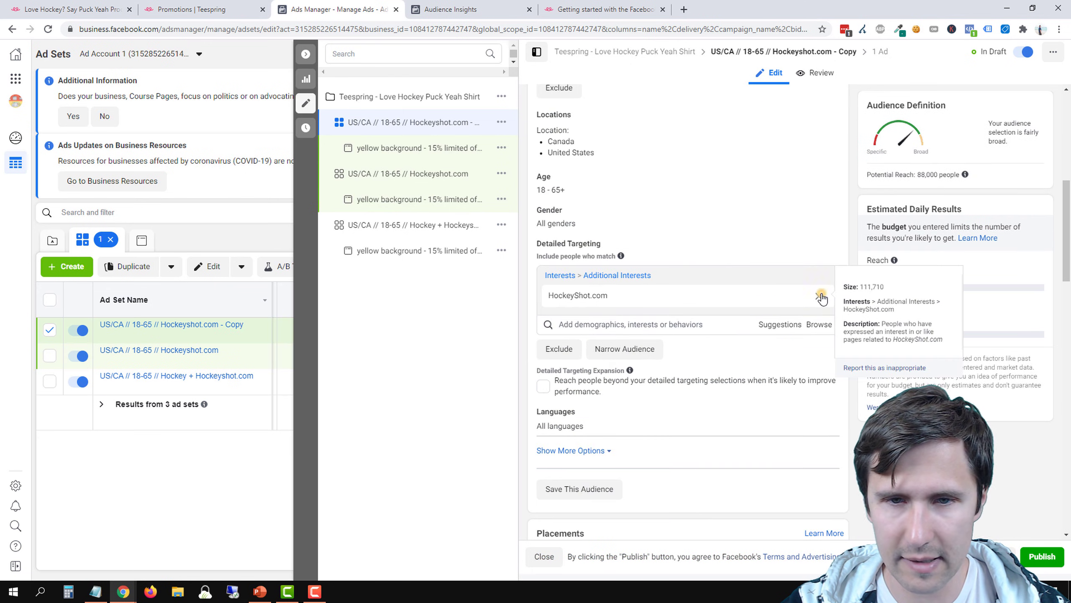
{"action": "left_click", "coordinate": [821, 298]}
{"action": "left_click", "coordinate": [590, 273]}
{"action": "type", "text": "a sports nhl"}
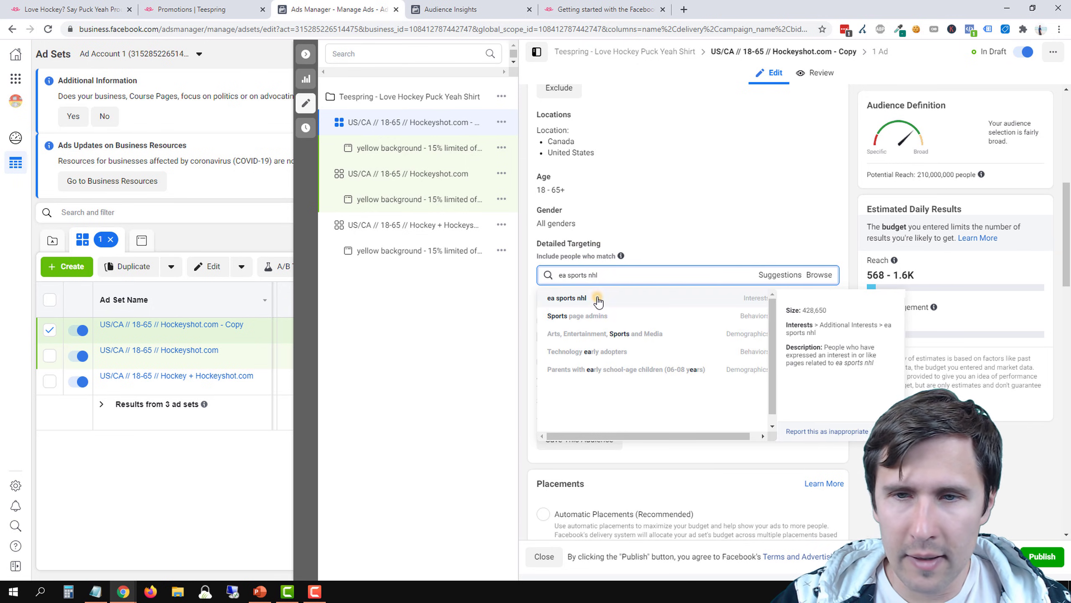
{"action": "left_click", "coordinate": [567, 298]}
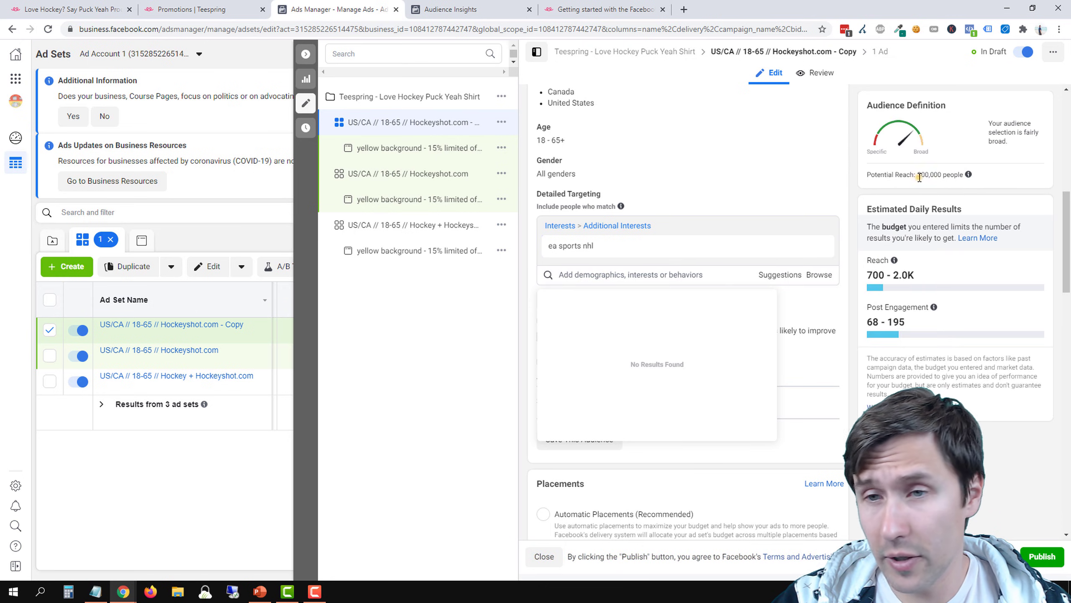
{"action": "left_click_drag", "start_coordinate": [917, 175], "coordinate": [954, 175]}
Rename the duplicated ad set "US/CA // 18-65 // EA Sports NHL" and close its editor
{"action": "scroll", "coordinate": [736, 203], "scroll_direction": "up", "scroll_amount": 6}
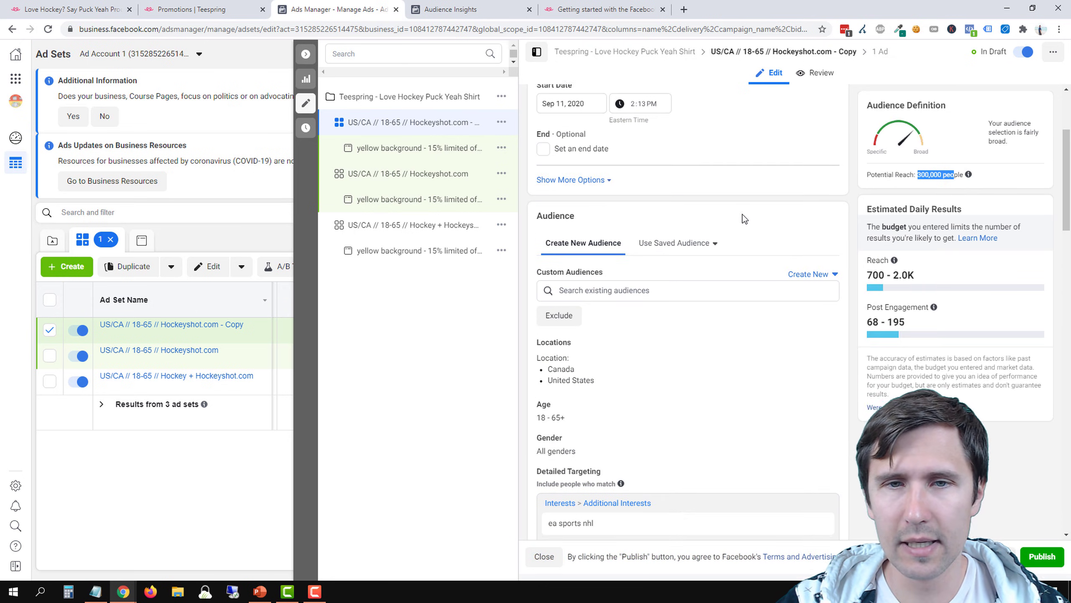
{"action": "scroll", "coordinate": [745, 226], "scroll_direction": "up", "scroll_amount": 4}
{"action": "left_click_drag", "start_coordinate": [684, 134], "coordinate": [600, 132]}
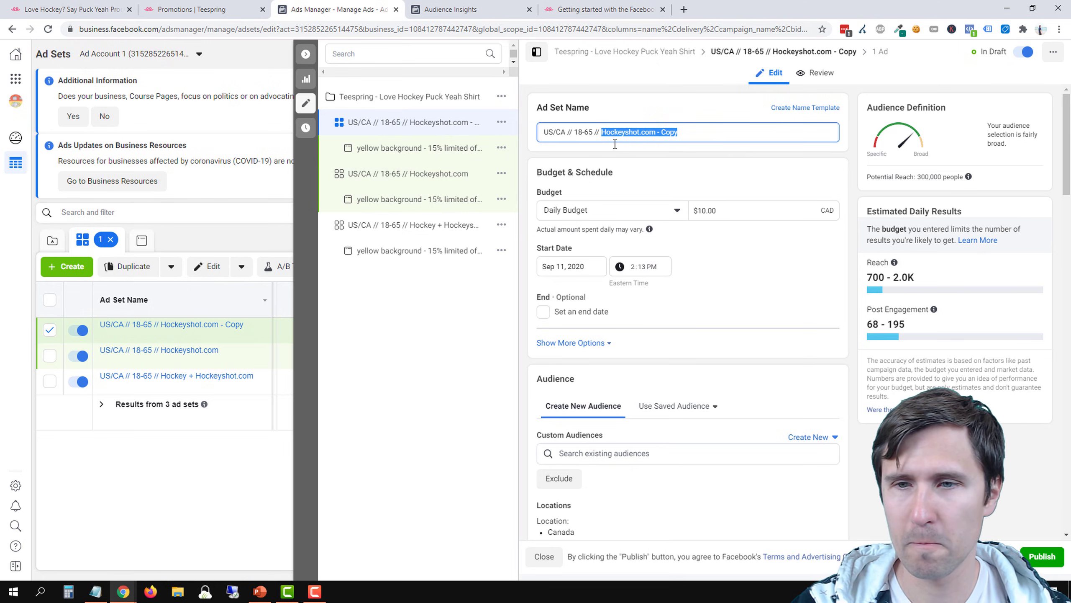
{"action": "type", "text": "EA Sports NHL"}
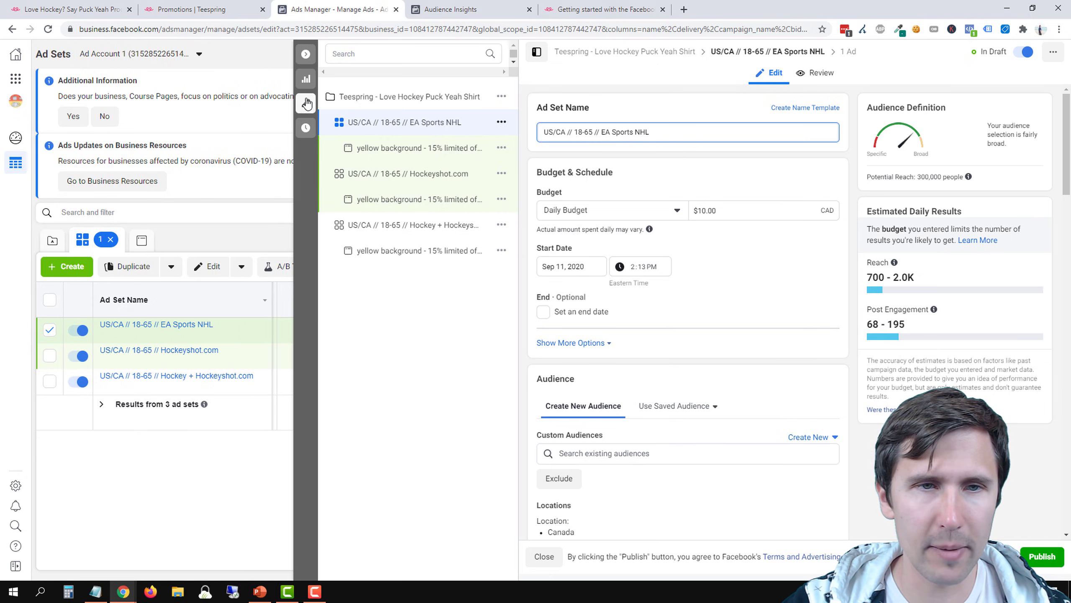
{"action": "left_click", "coordinate": [306, 54]}
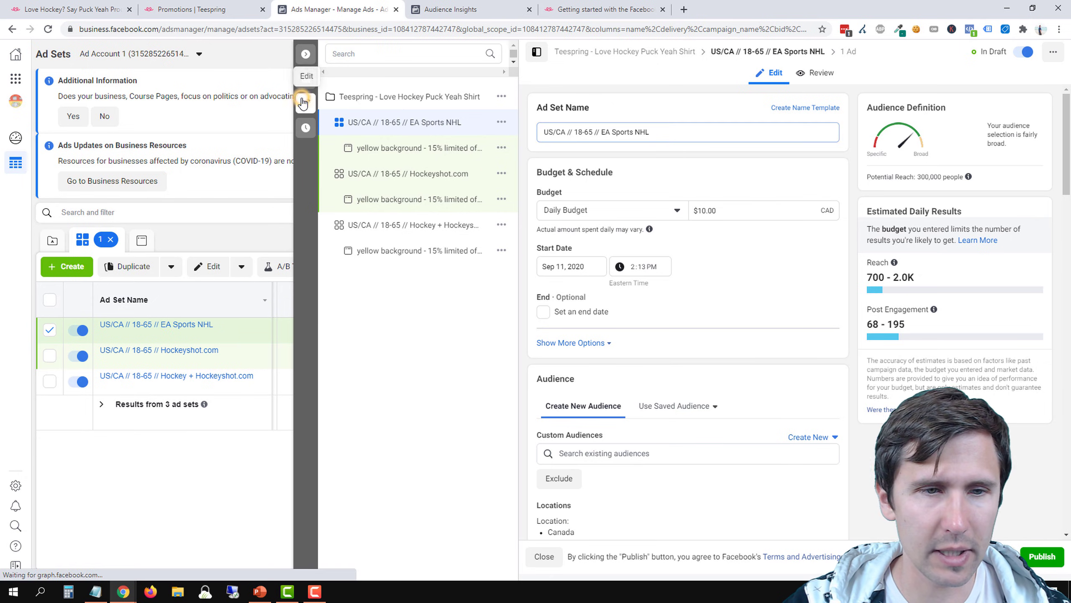
Publish the drafted Hockeyshot.com and EA Sports NHL ad sets with their ads, and clear the ad set selection
{"action": "left_click", "coordinate": [965, 55]}
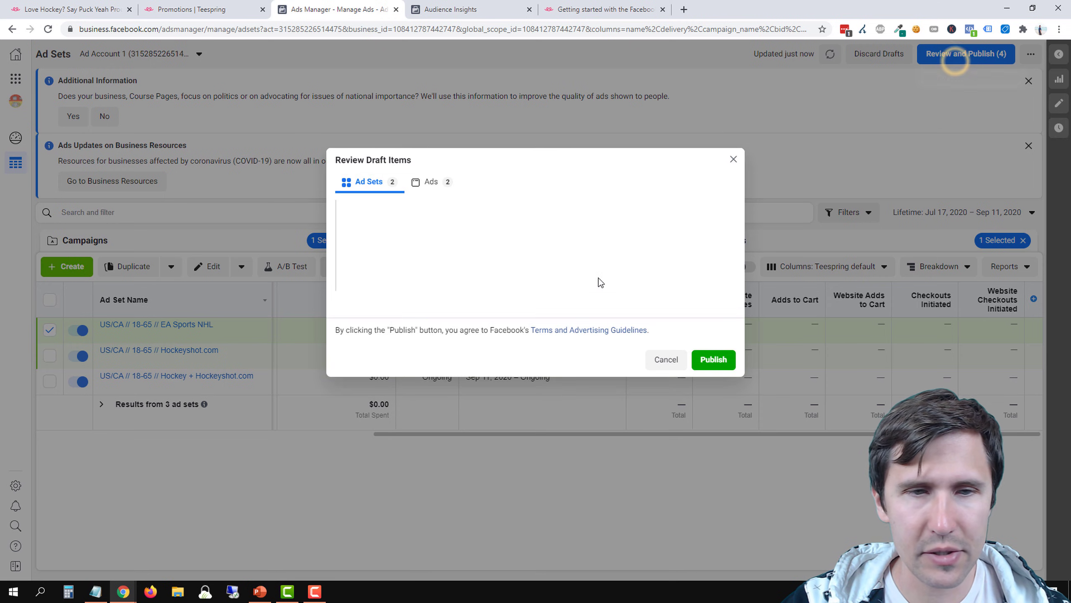
{"action": "left_click", "coordinate": [713, 350]}
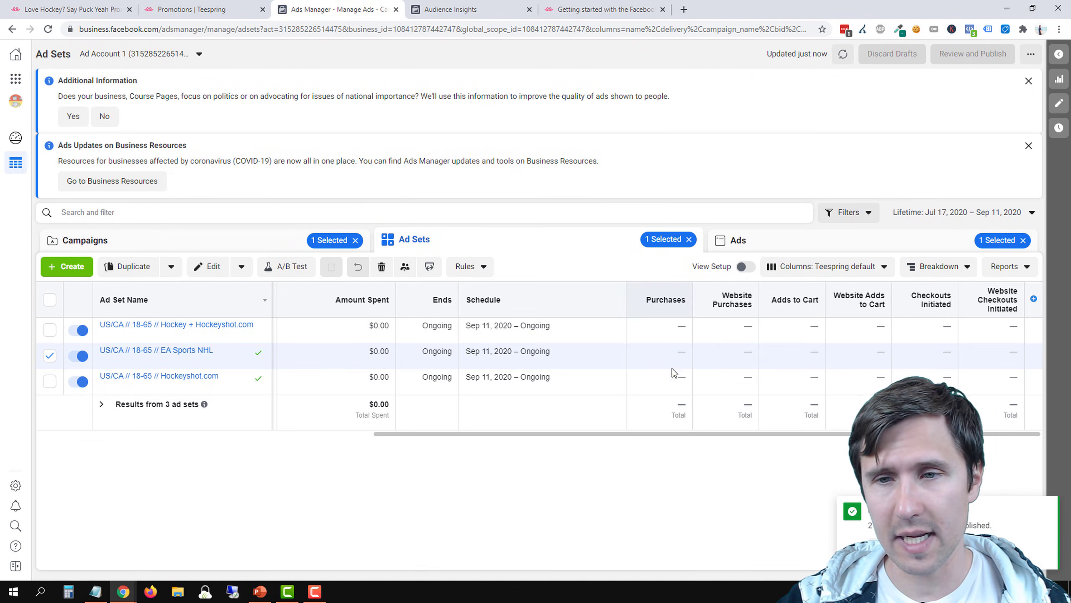
{"action": "left_click", "coordinate": [50, 356]}
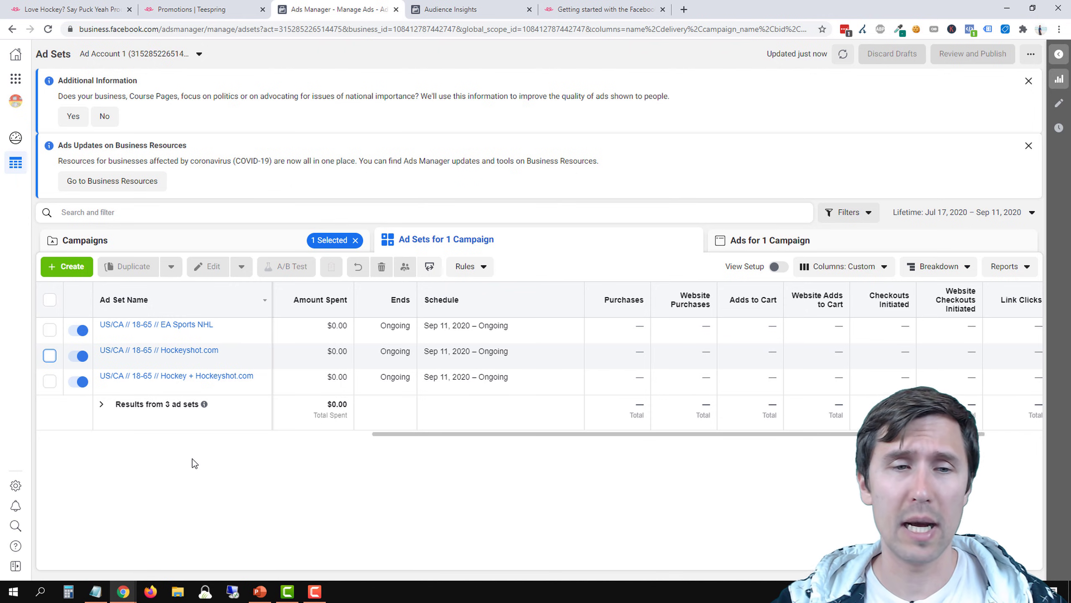
Examine the metric columns for the ad in the EA Sports NHL ad set and return to the campaign list
{"action": "left_click", "coordinate": [179, 377]}
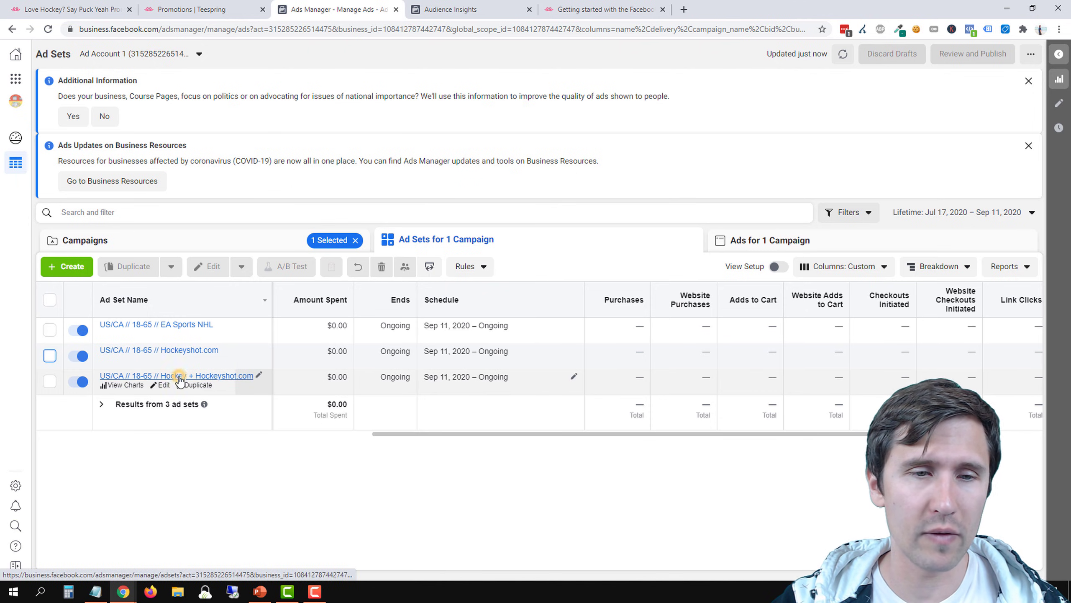
{"action": "left_click", "coordinate": [529, 241]}
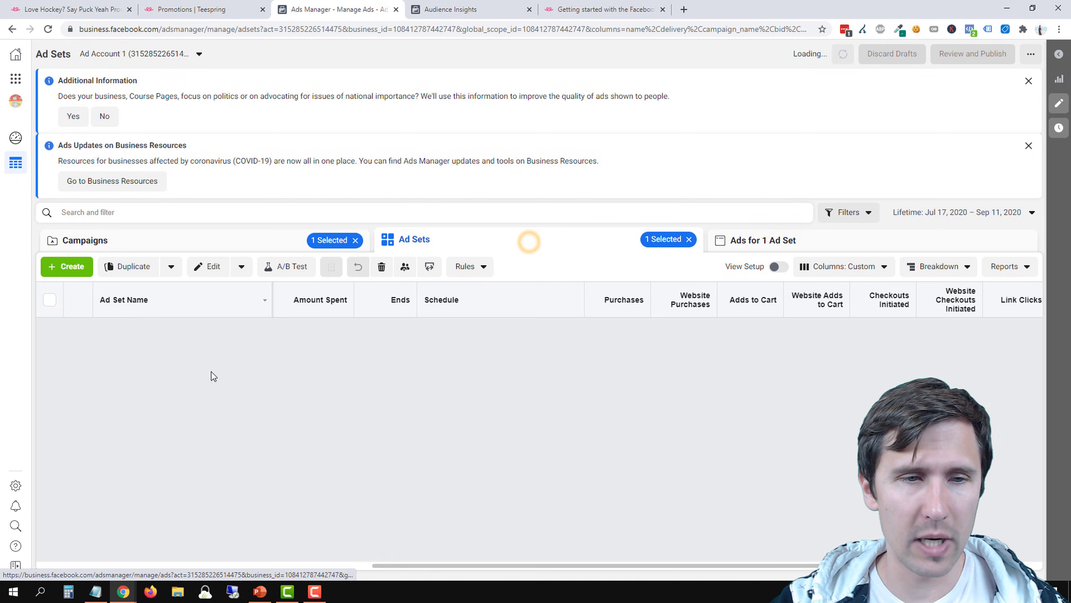
{"action": "left_click", "coordinate": [147, 319]}
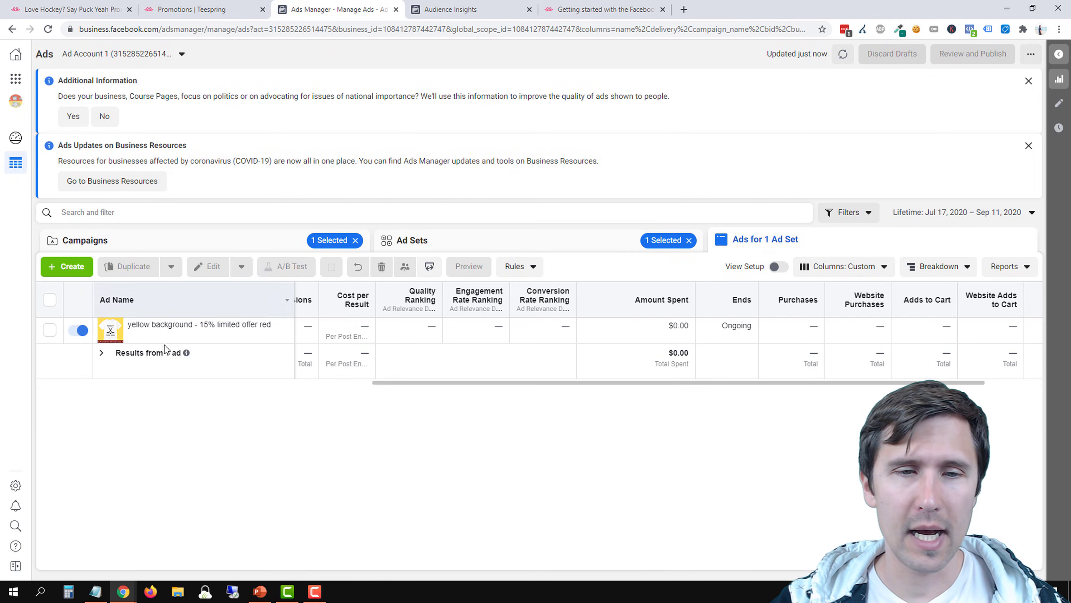
{"action": "left_click_drag", "start_coordinate": [647, 380], "coordinate": [849, 399]}
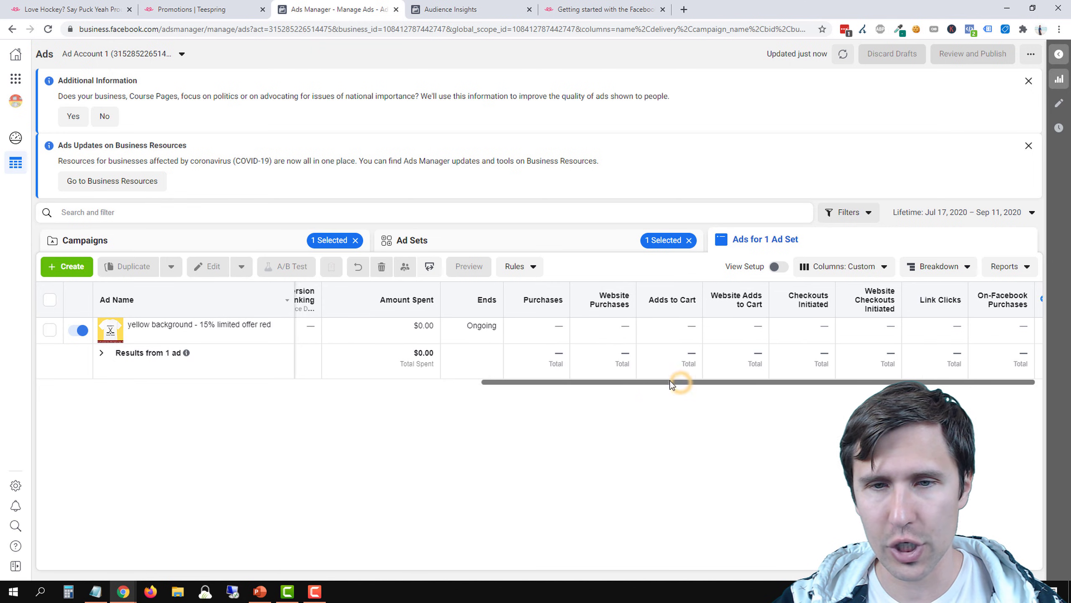
{"action": "scroll", "coordinate": [682, 382], "scroll_direction": "left", "scroll_amount": 1}
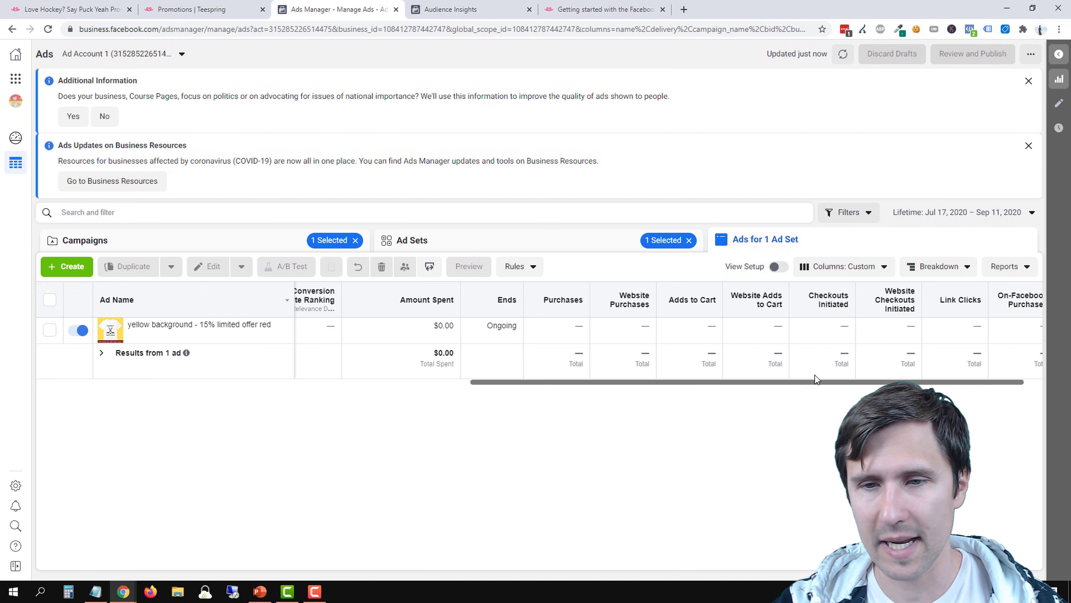
{"action": "left_click_drag", "start_coordinate": [793, 384], "coordinate": [296, 384]}
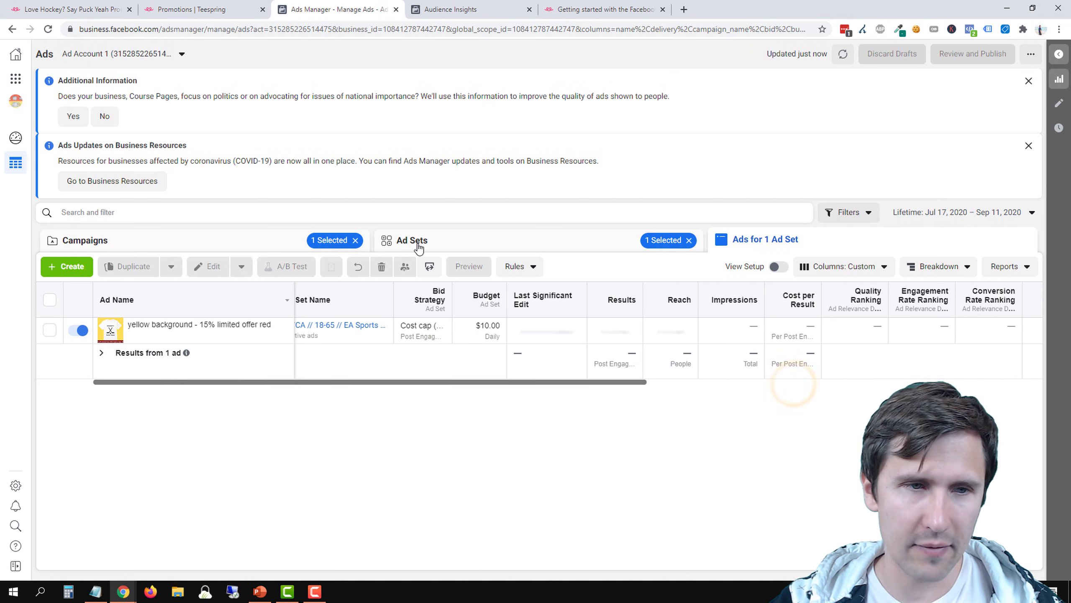
{"action": "left_click", "coordinate": [219, 239]}
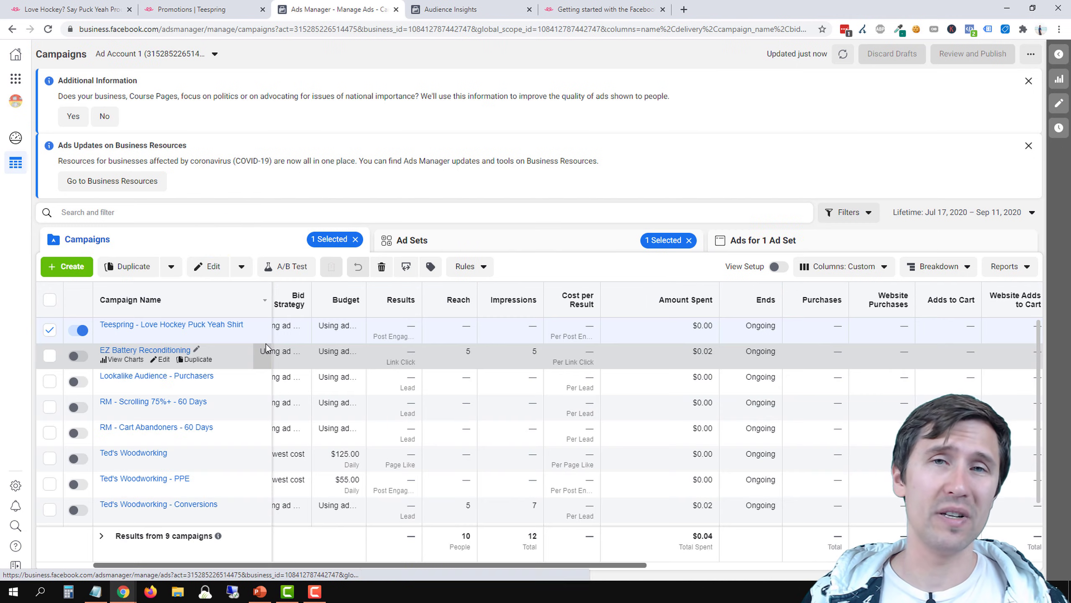